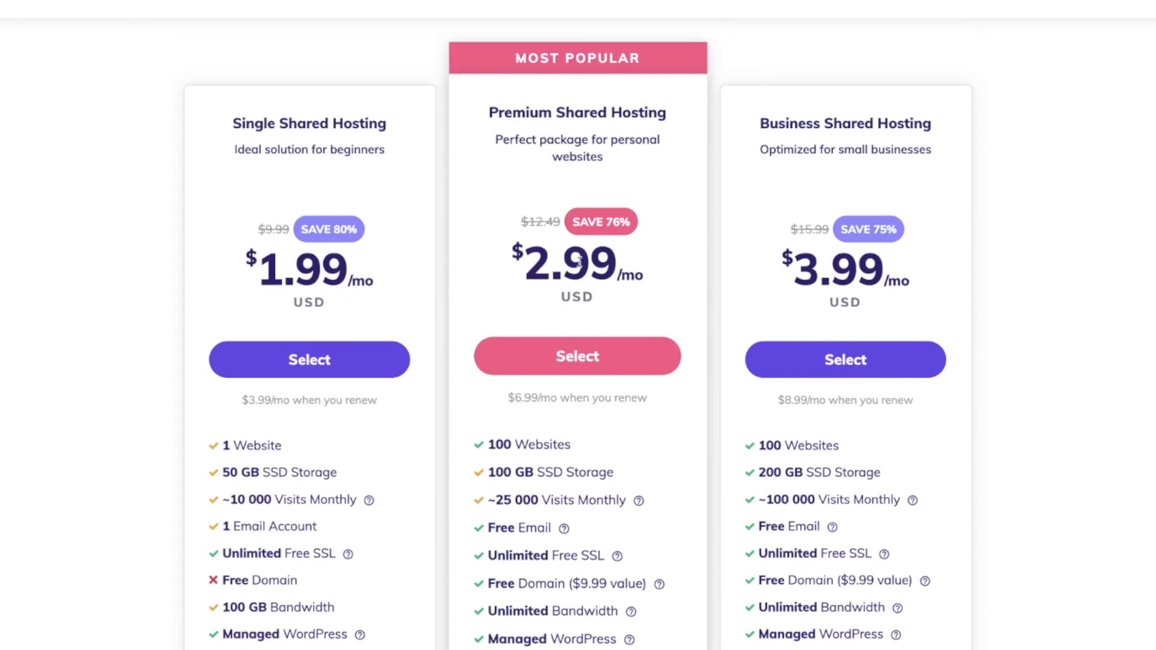
Examine the Premium Shared Hosting plan's discount, website allowance, free email, SSL and free domain details.
left_click_drag(571, 225, 653, 230)
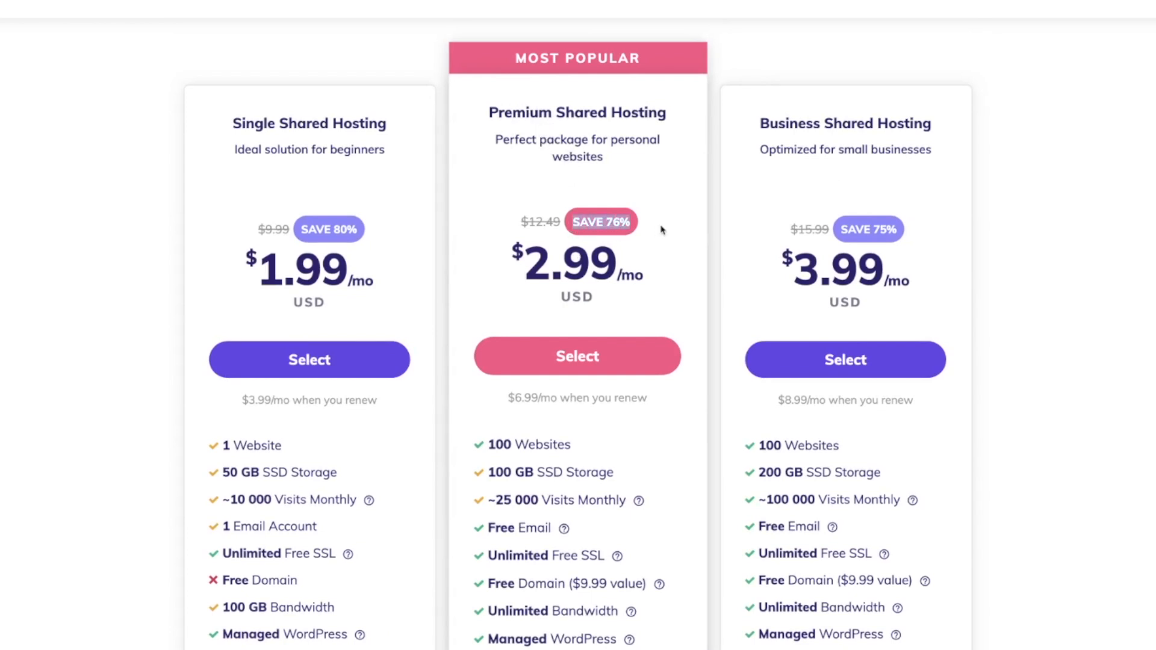
scroll(660, 229, "down", 3)
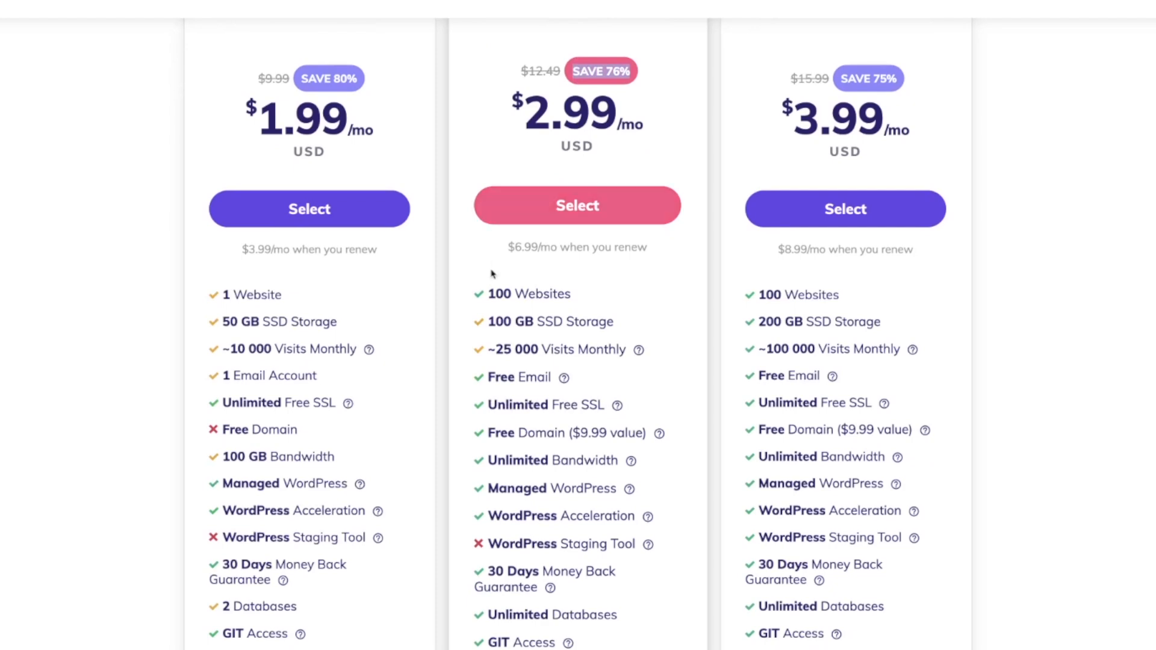
left_click_drag(489, 295, 570, 295)
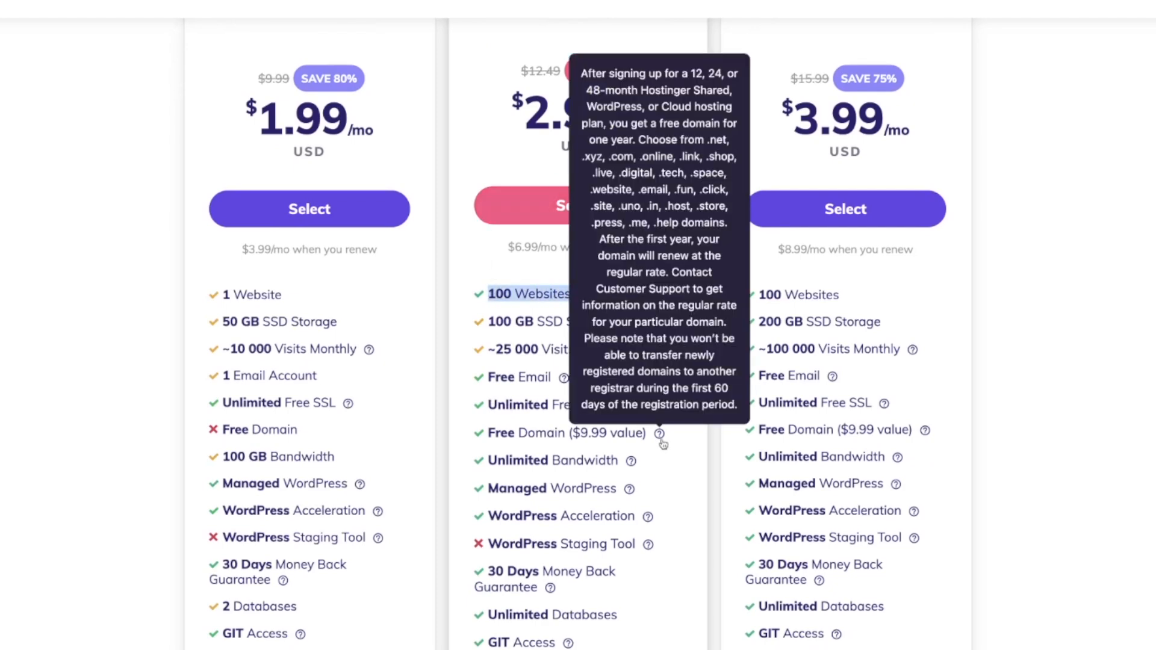
left_click(473, 368)
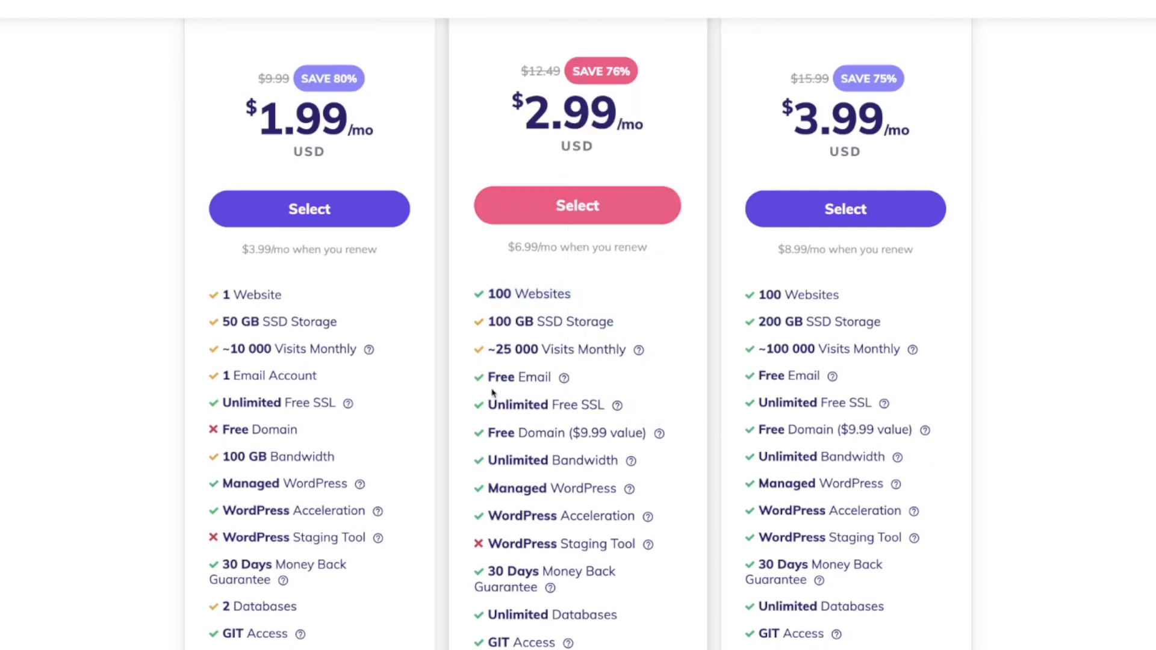
left_click_drag(490, 380, 575, 383)
left_click_drag(511, 405, 607, 405)
left_click_drag(495, 434, 570, 435)
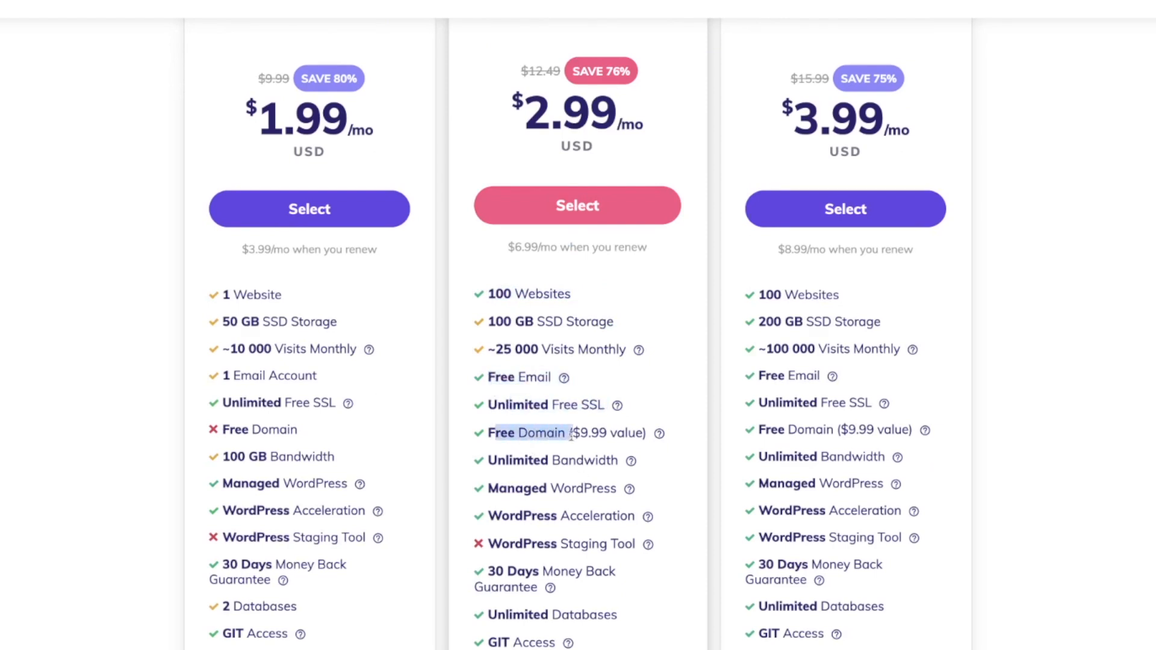
left_click(502, 426)
Choose the Premium Shared Hosting plan and set its billing period to 12 months.
left_click(571, 208)
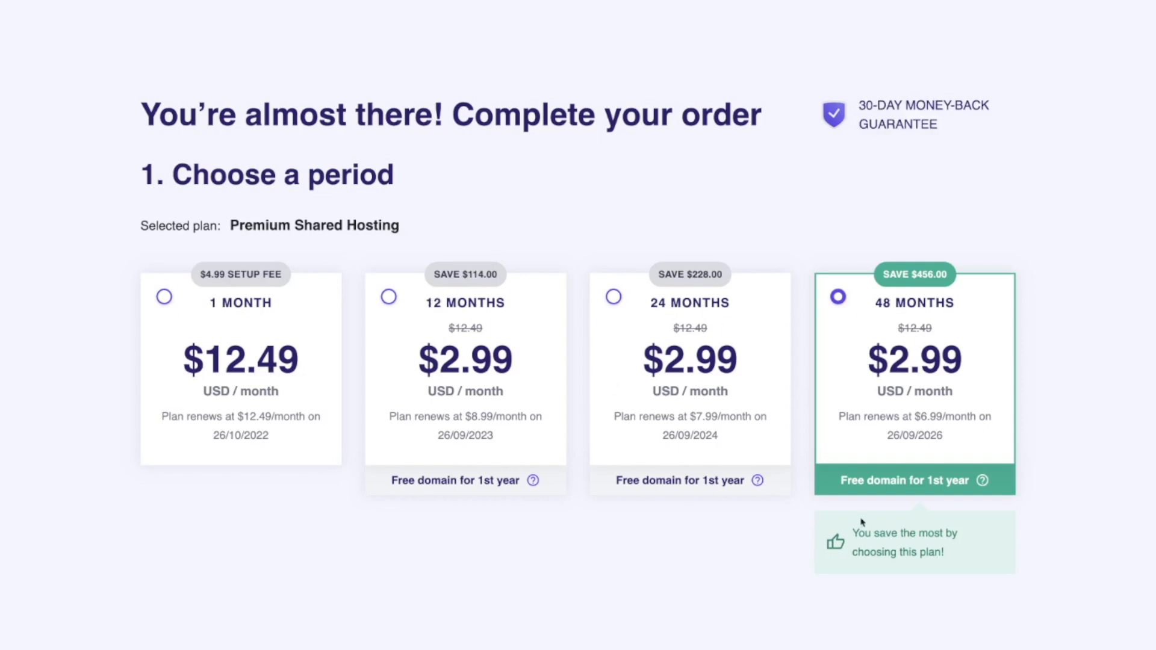
left_click(389, 296)
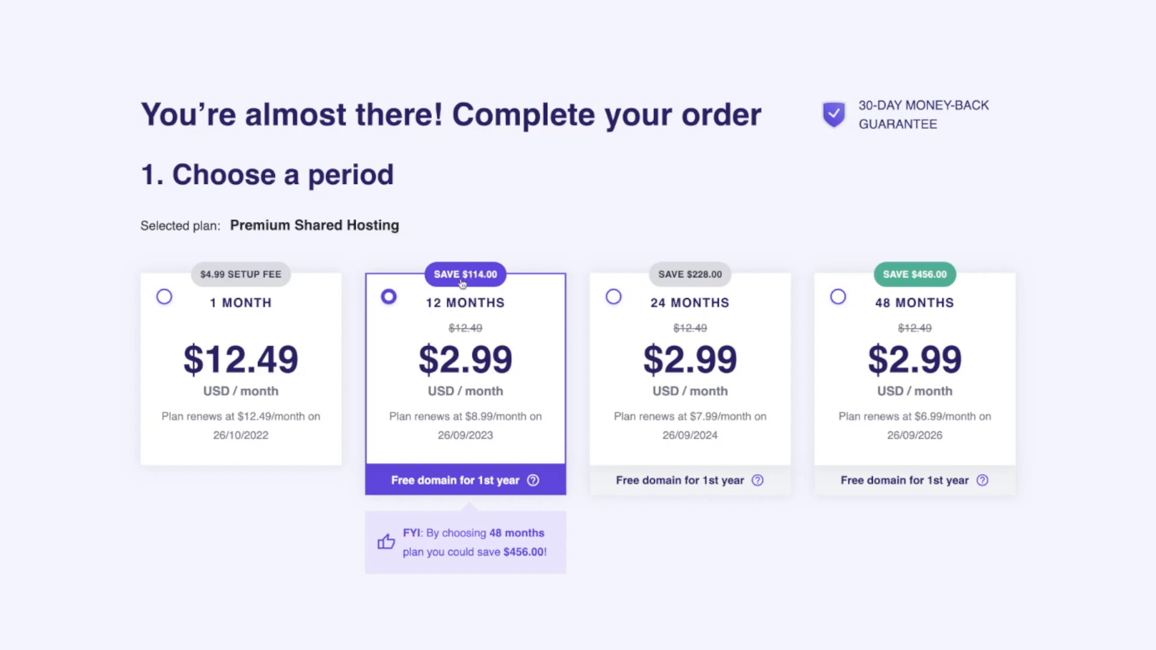
Review the 12-month order summary, including the domain name, plan discount and total, along with the payment options.
scroll(484, 283, "down", 3)
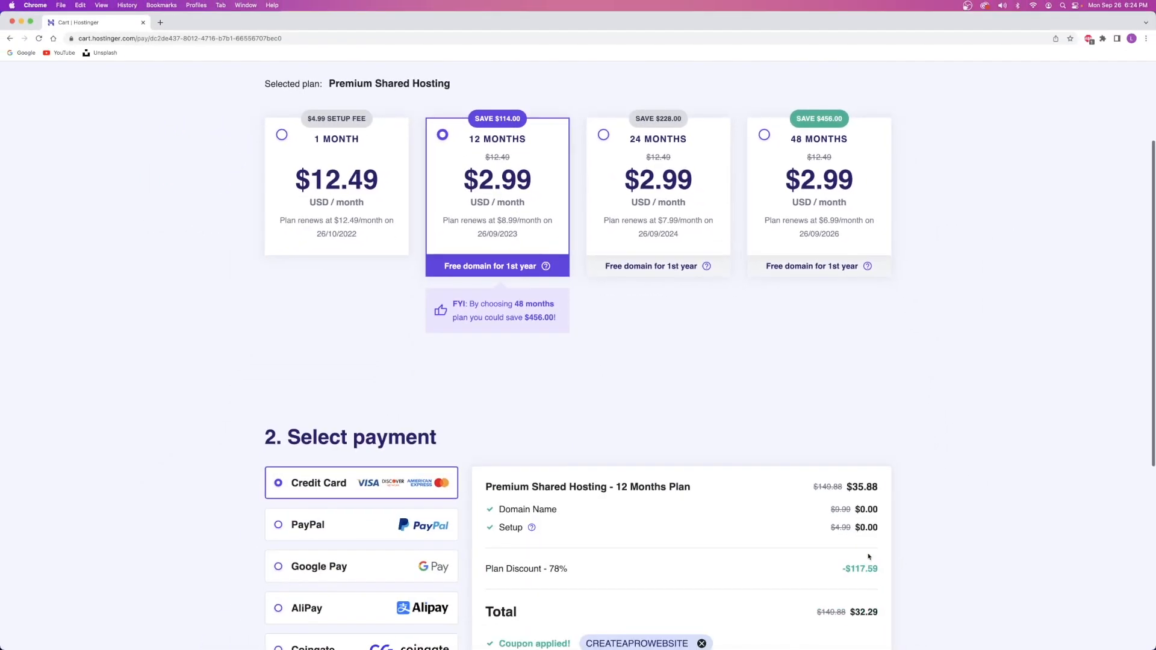
scroll(868, 556, "down", 2)
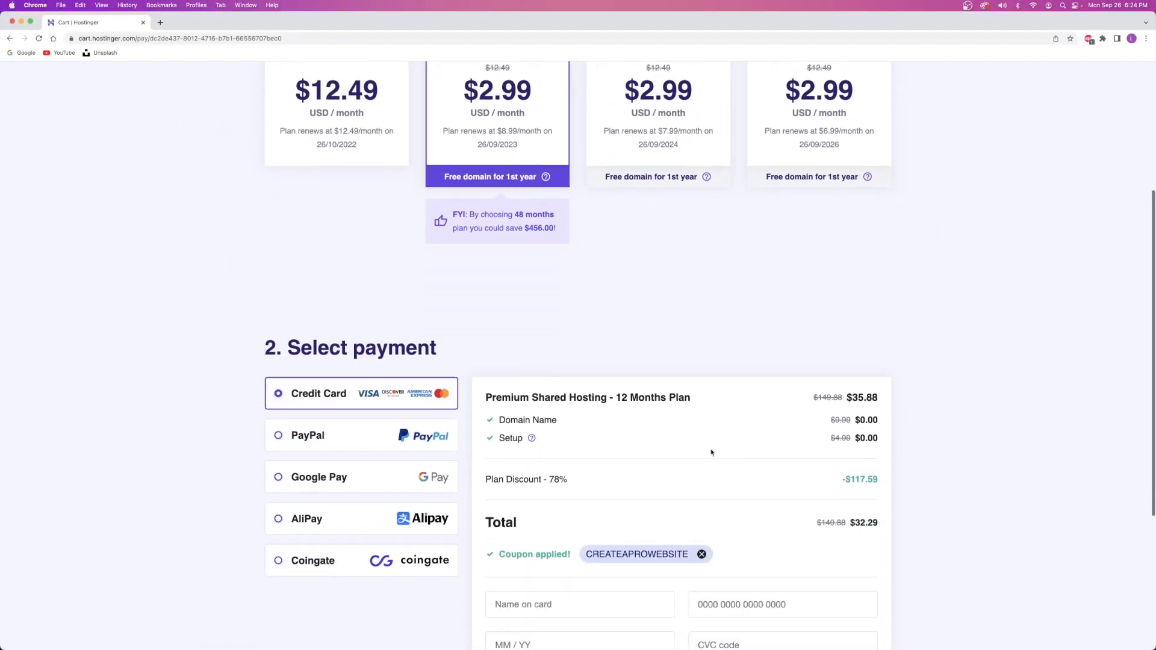
left_click_drag(499, 397, 592, 398)
left_click_drag(510, 421, 559, 421)
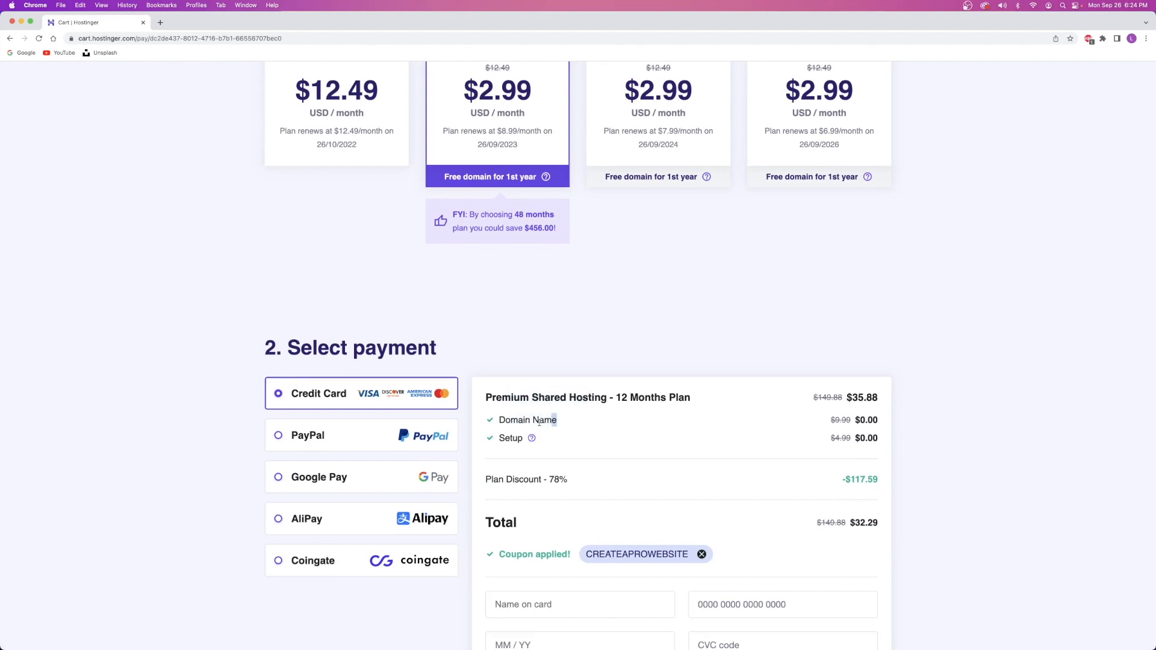
left_click_drag(854, 524, 881, 526)
left_click_drag(841, 484, 891, 488)
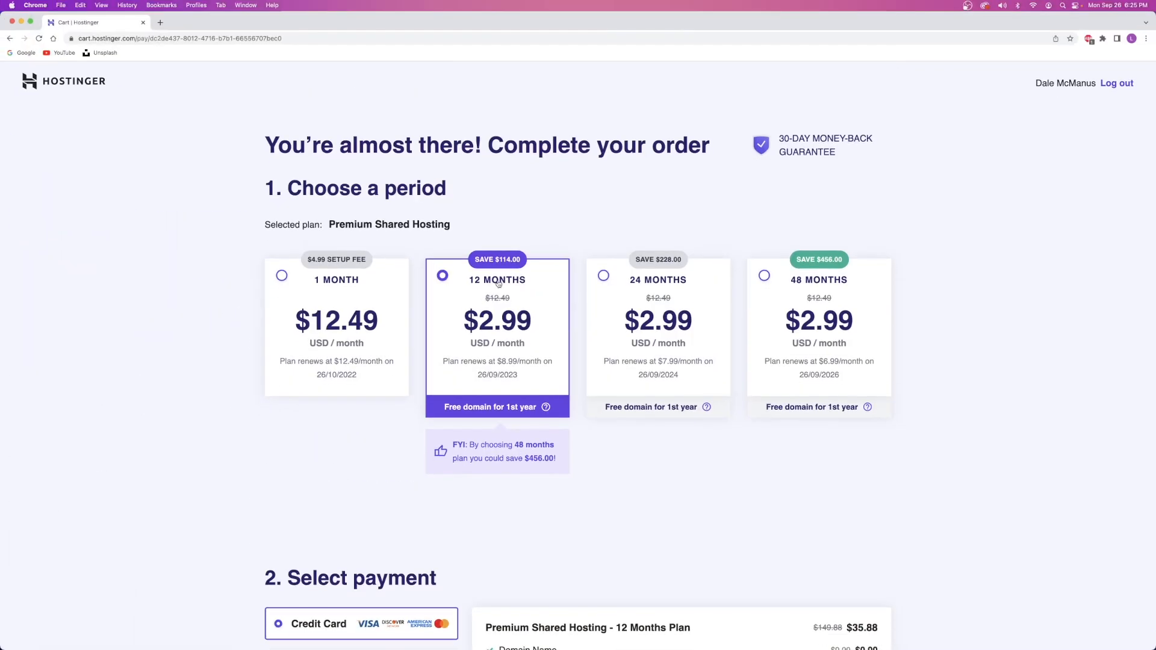
scroll(489, 320, "down", 7)
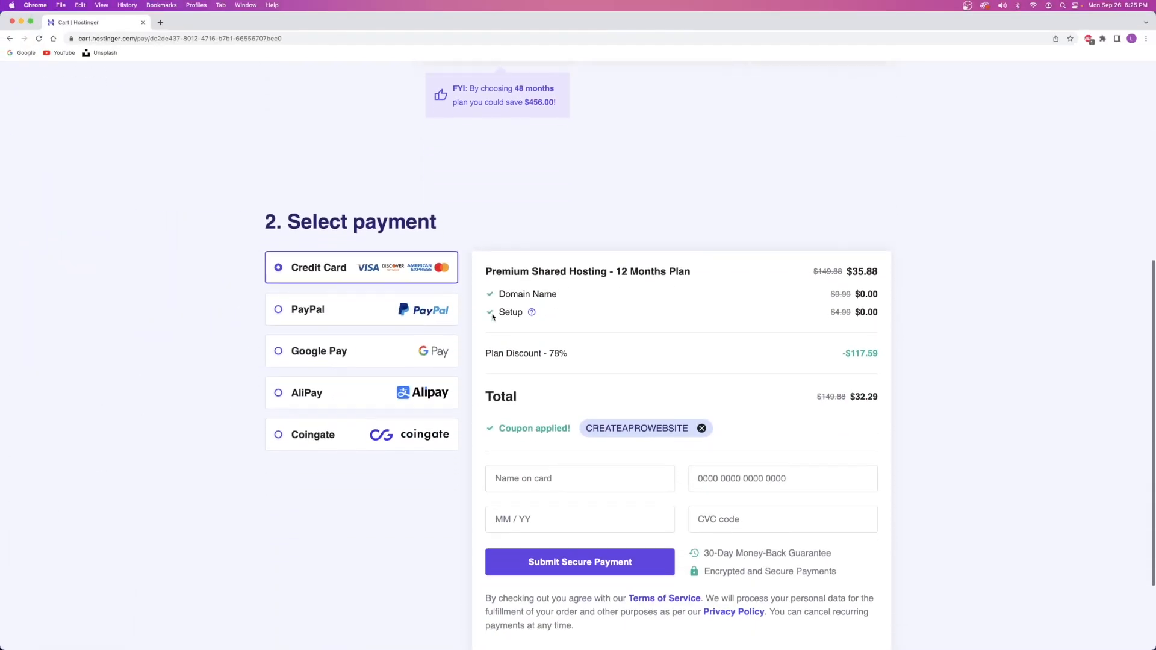
left_click_drag(304, 176, 434, 179)
left_click(381, 171)
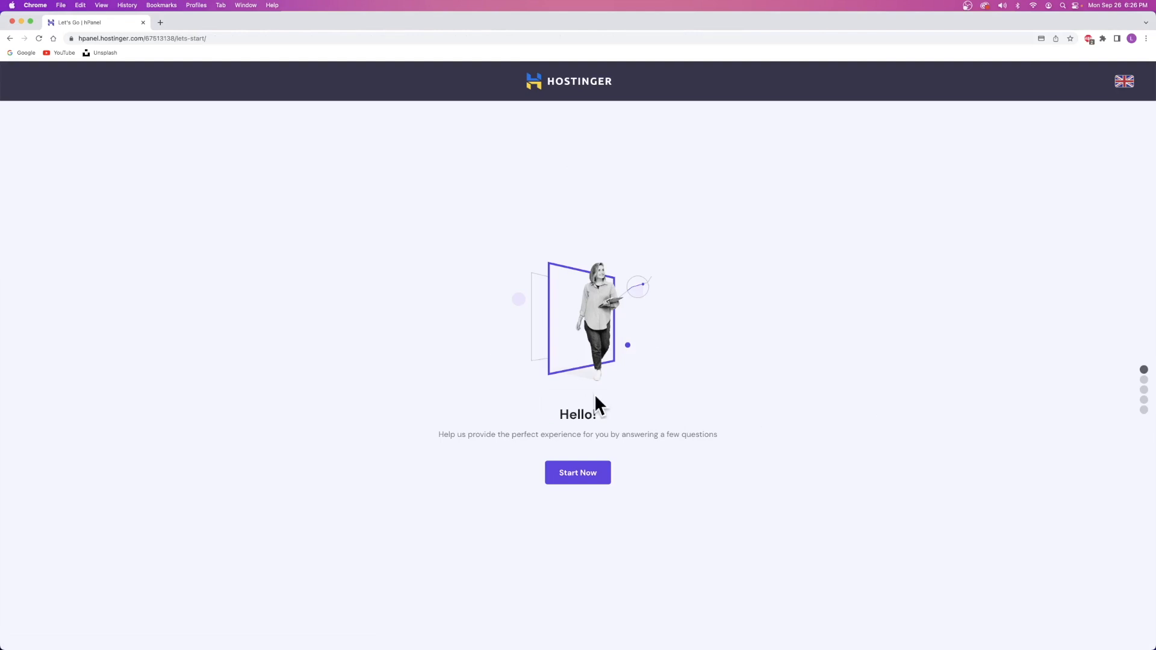
Start the hosting setup and skip the question about who the website is for.
left_click(585, 475)
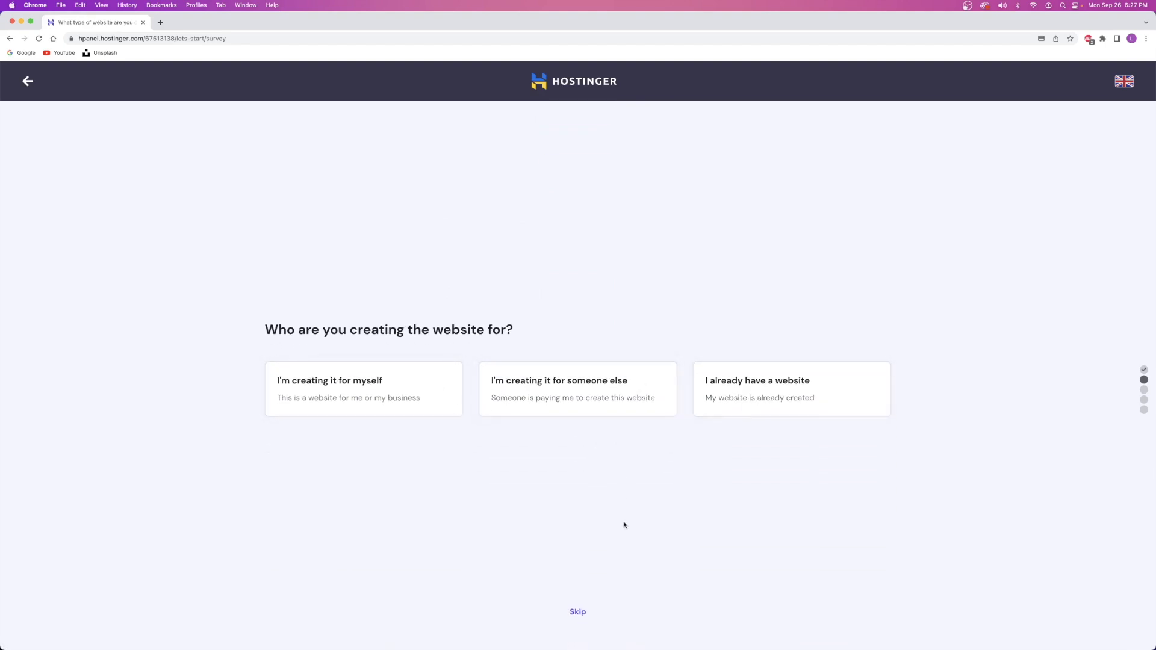
left_click(575, 613)
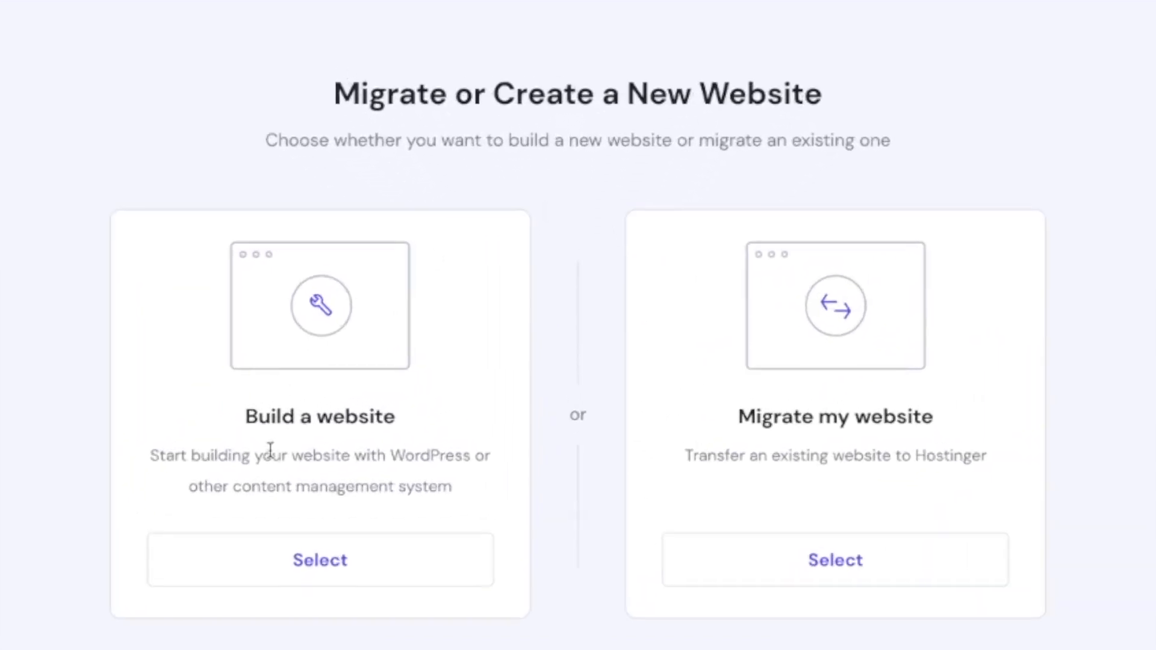
Compare the build and migrate options and choose to build a new website.
left_click_drag(244, 415, 414, 417)
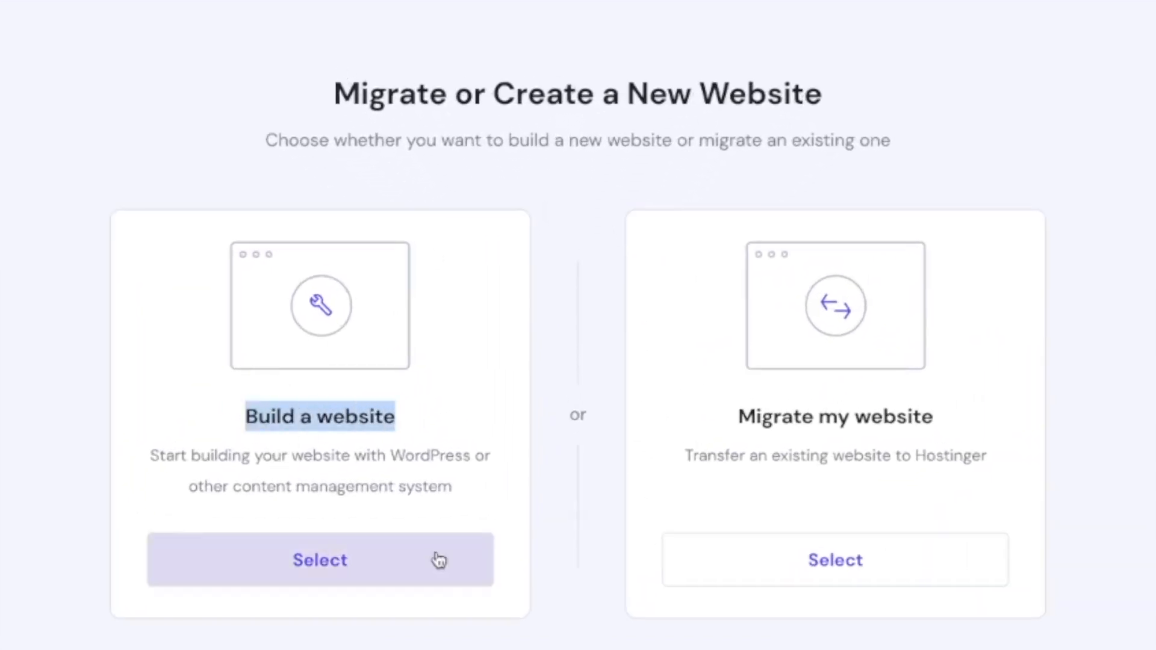
left_click(747, 415)
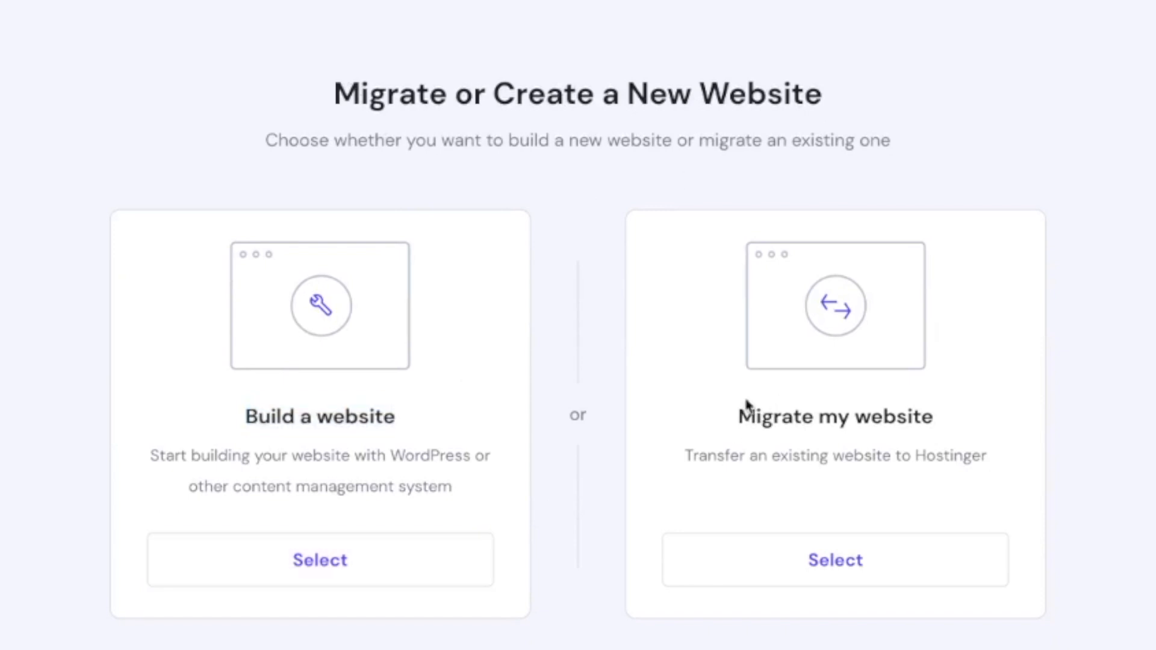
left_click_drag(742, 416, 952, 421)
left_click(276, 409)
left_click(321, 561)
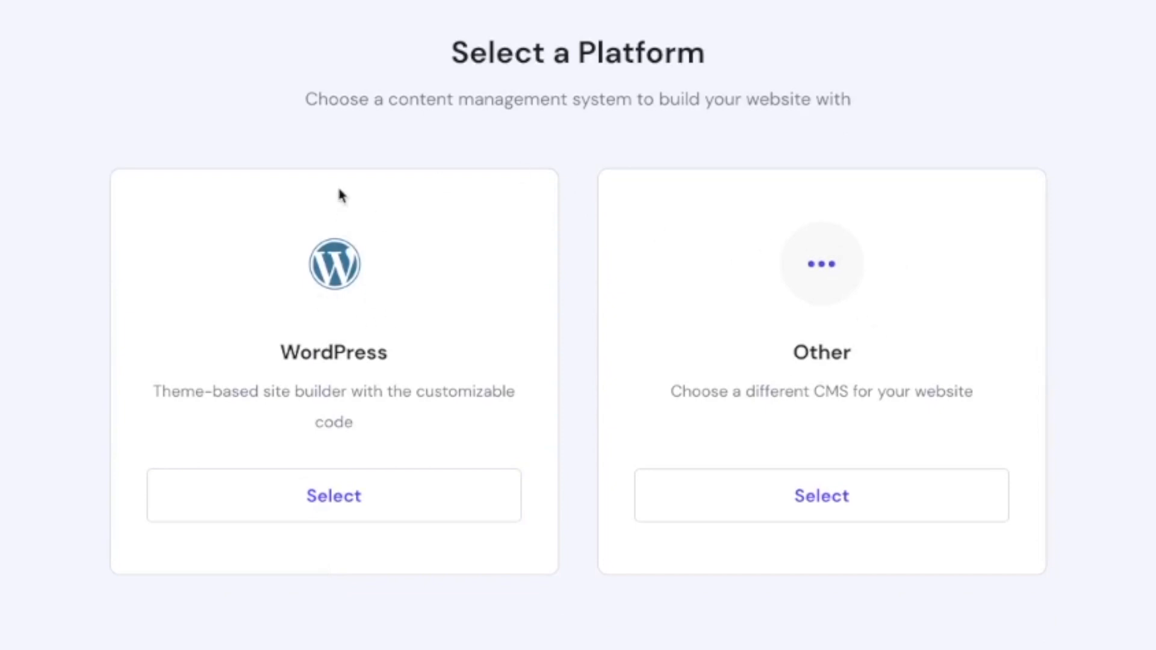
Choose WordPress as the content management system for the website.
left_click_drag(399, 99, 642, 99)
left_click(392, 91)
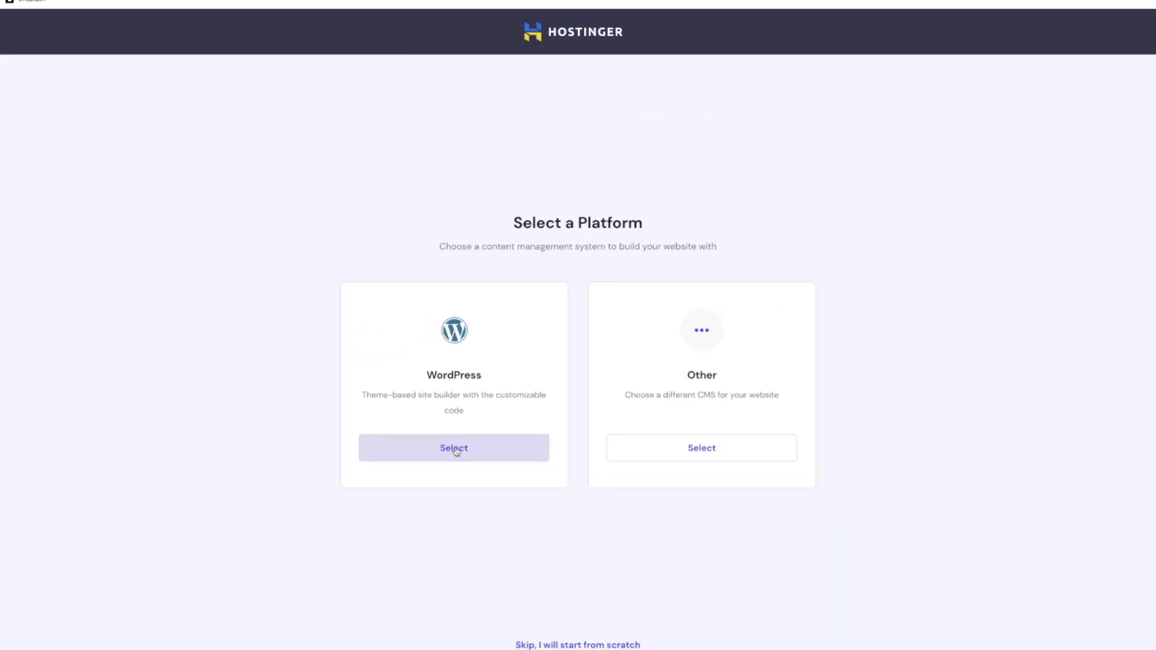
left_click(471, 442)
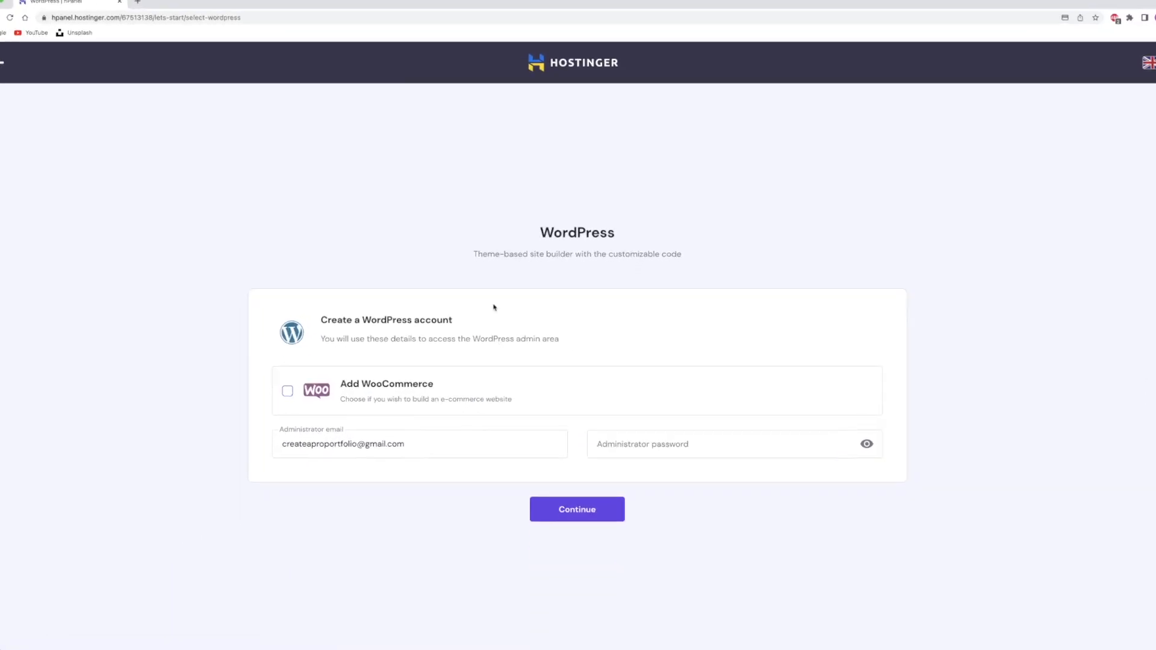
Enter the WordPress administrator password without adding WooCommerce, and skip choosing a website template.
left_click_drag(172, 257, 375, 256)
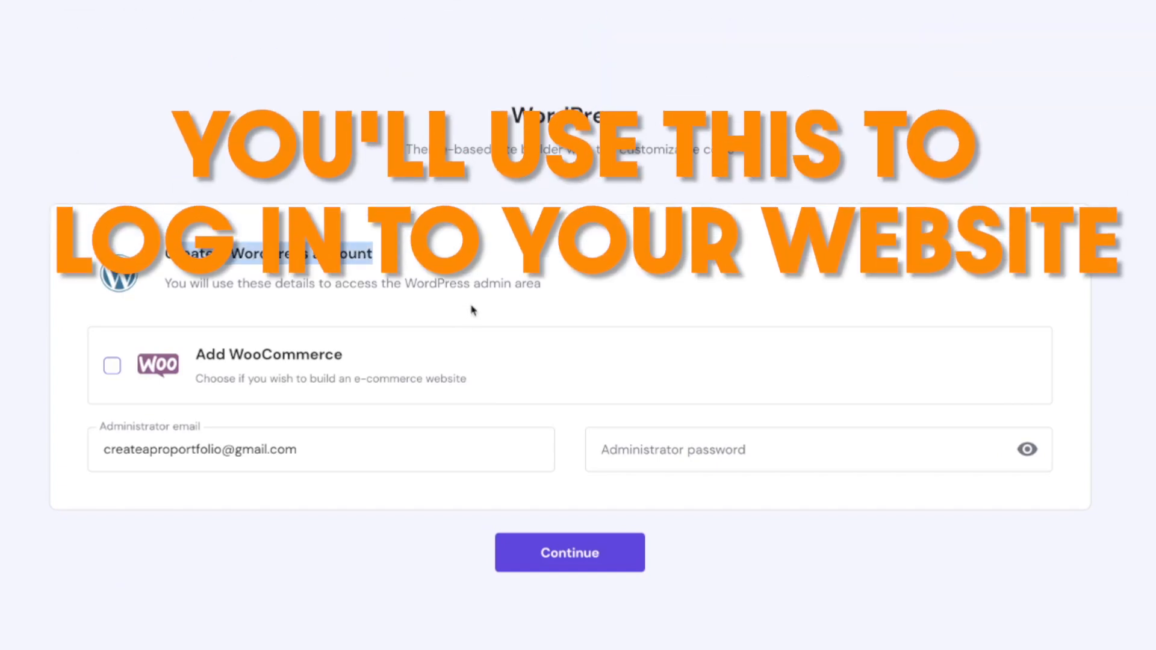
left_click(687, 452)
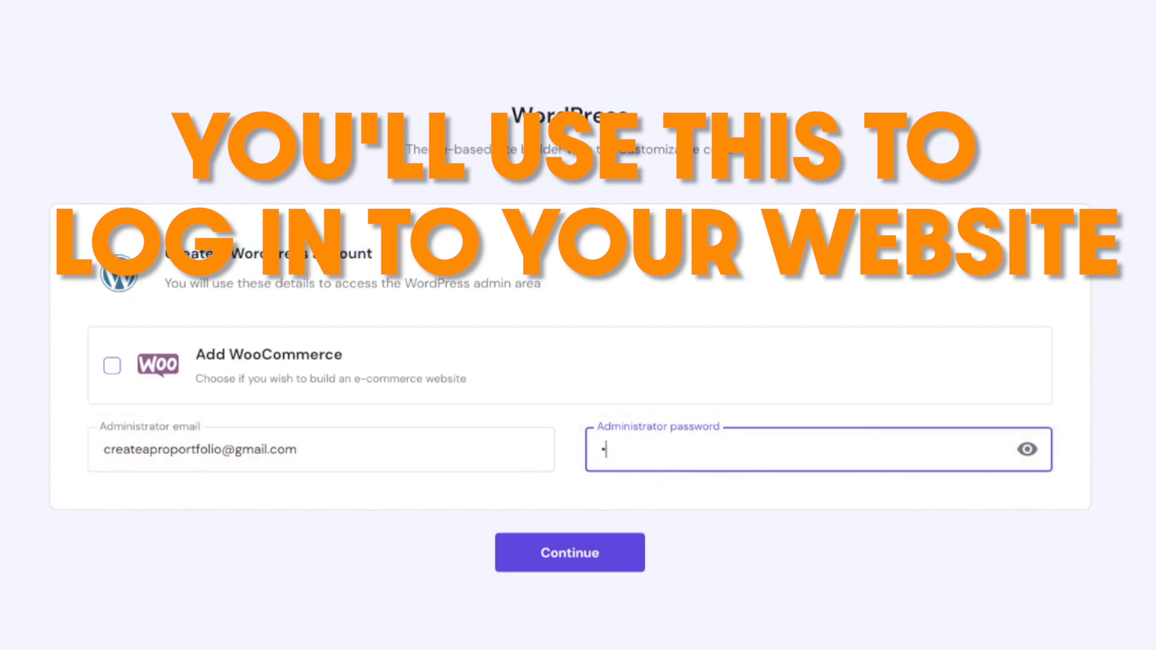
type("••••••••")
left_click(599, 545)
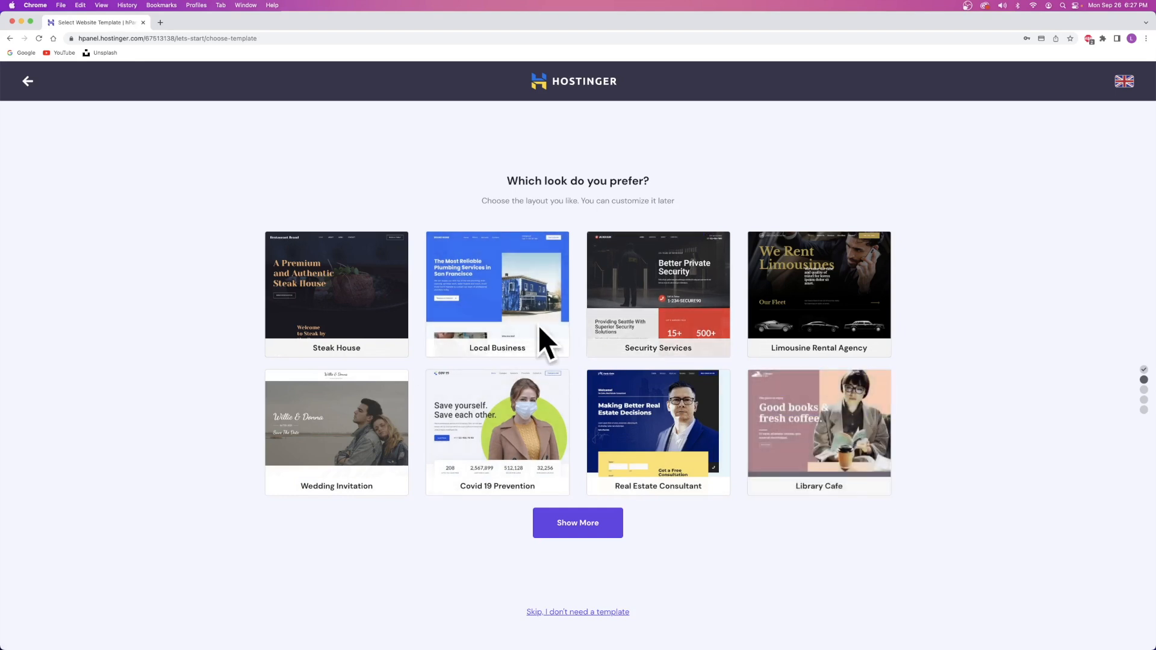
left_click(569, 612)
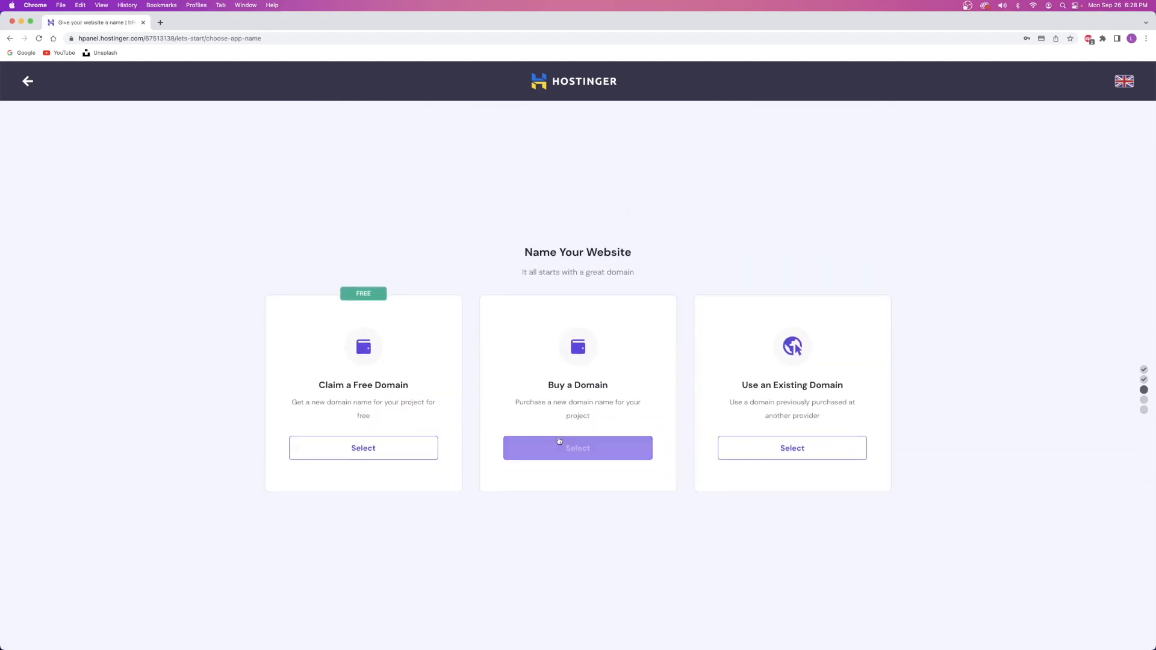
Review the options for naming the website and choose to claim a free domain.
left_click_drag(524, 252, 647, 257)
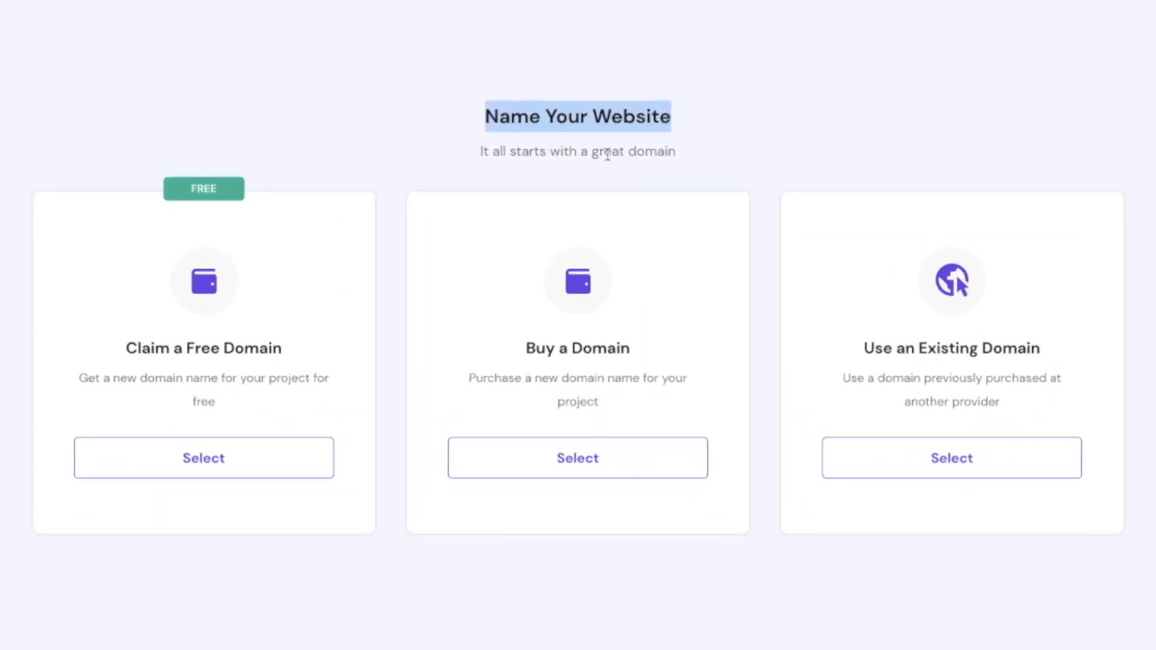
left_click_drag(618, 150, 692, 158)
left_click(501, 172)
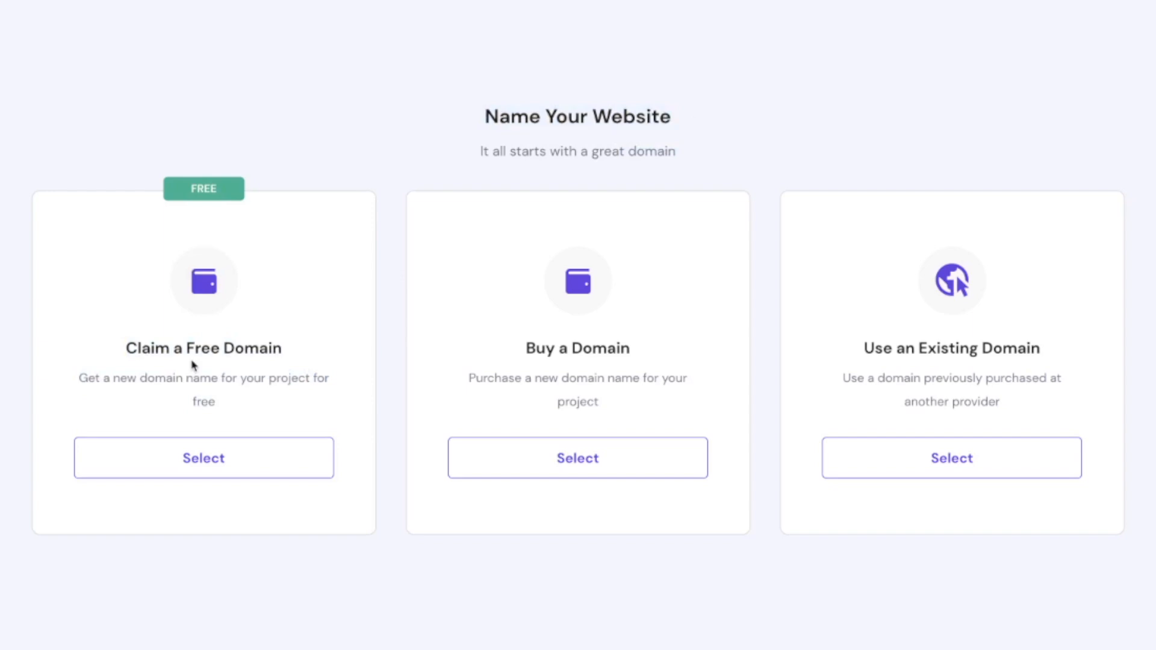
left_click_drag(124, 349, 277, 345)
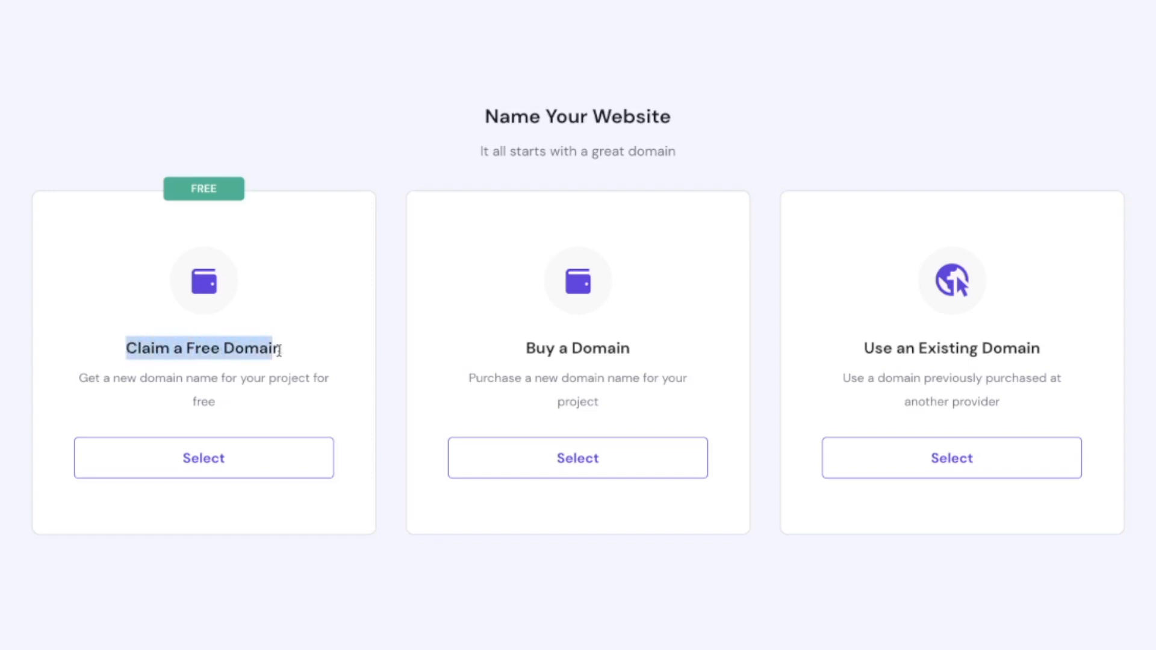
left_click(211, 343)
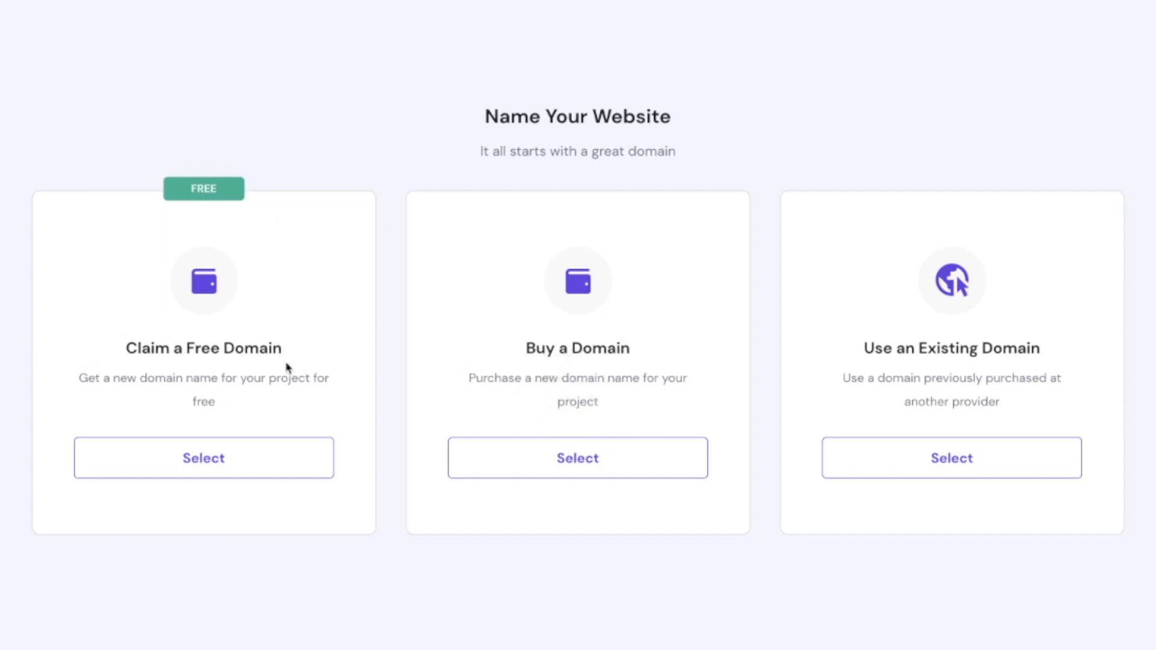
left_click(212, 456)
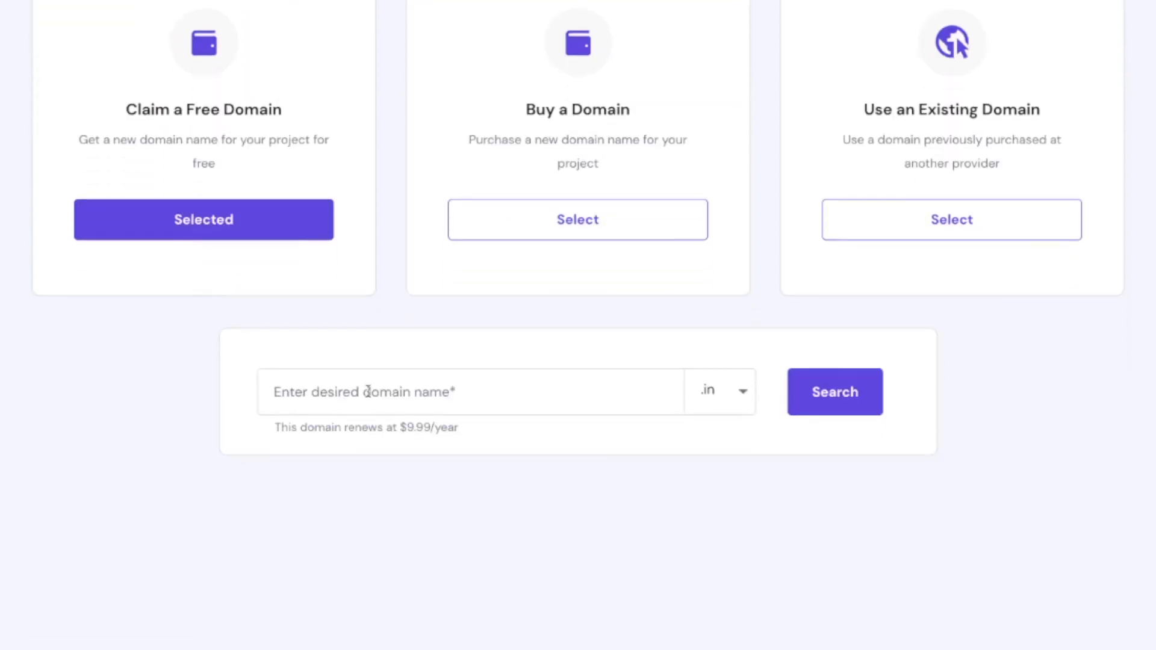
Check the availability of the domain asdfasdf.in and go back to change the domain.
left_click(367, 391)
type("asdfasdf")
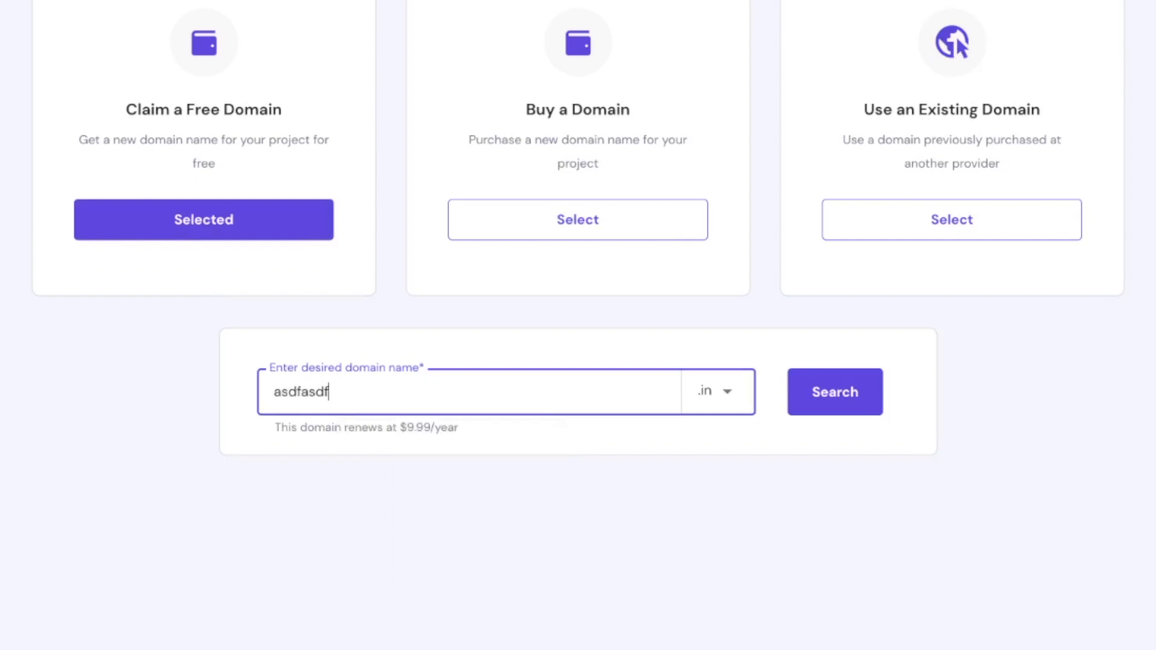
left_click(805, 392)
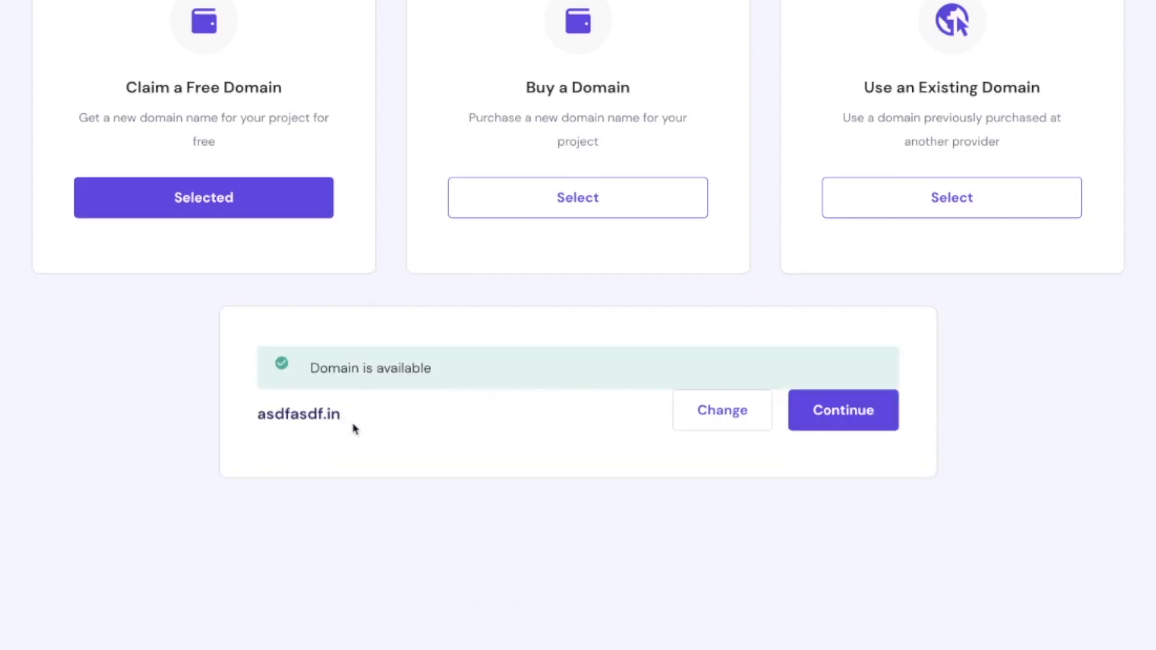
left_click(716, 412)
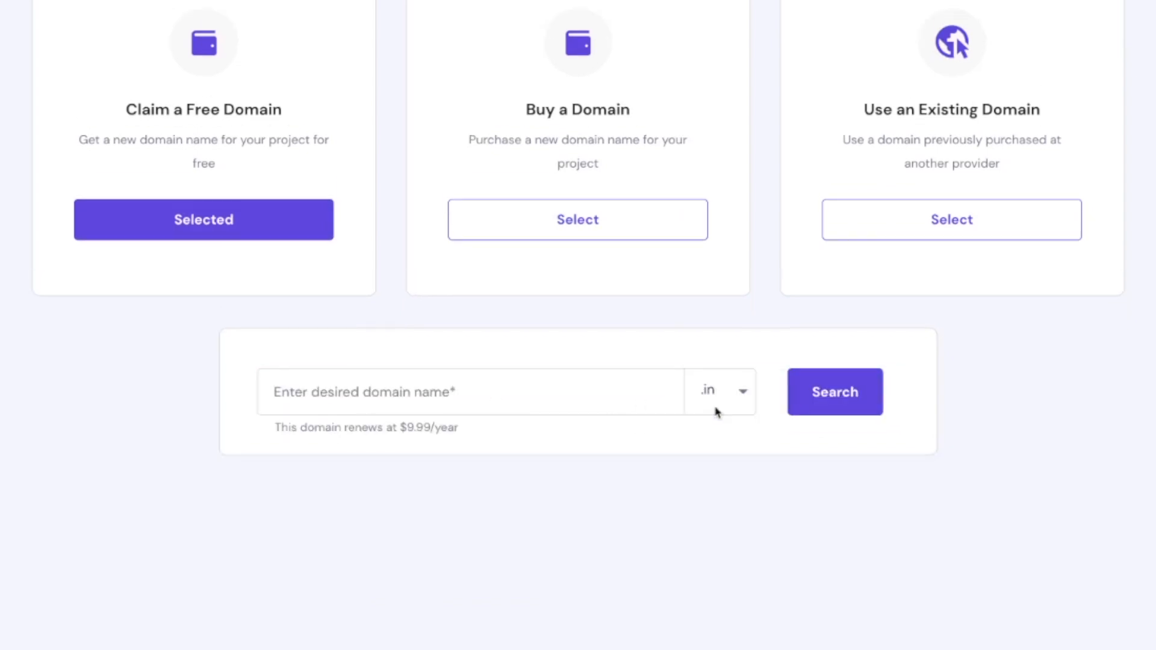
Choose the .com extension and check the availability of the free domain leviconstructiontutorial.com.
left_click(731, 392)
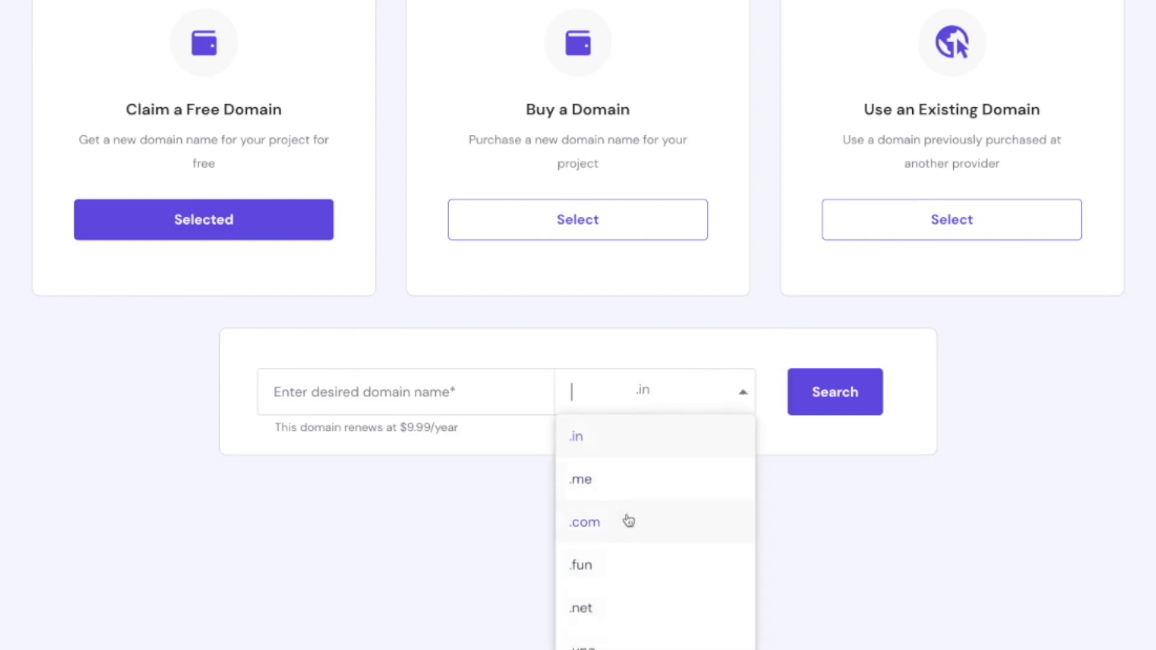
left_click(612, 529)
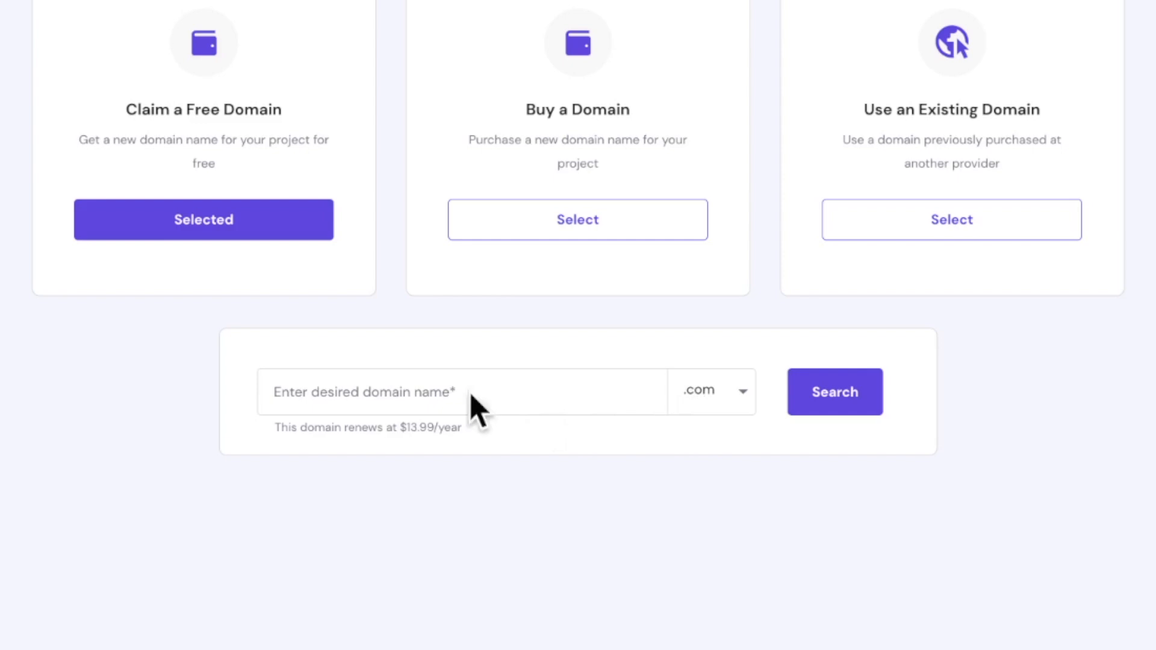
left_click(390, 393)
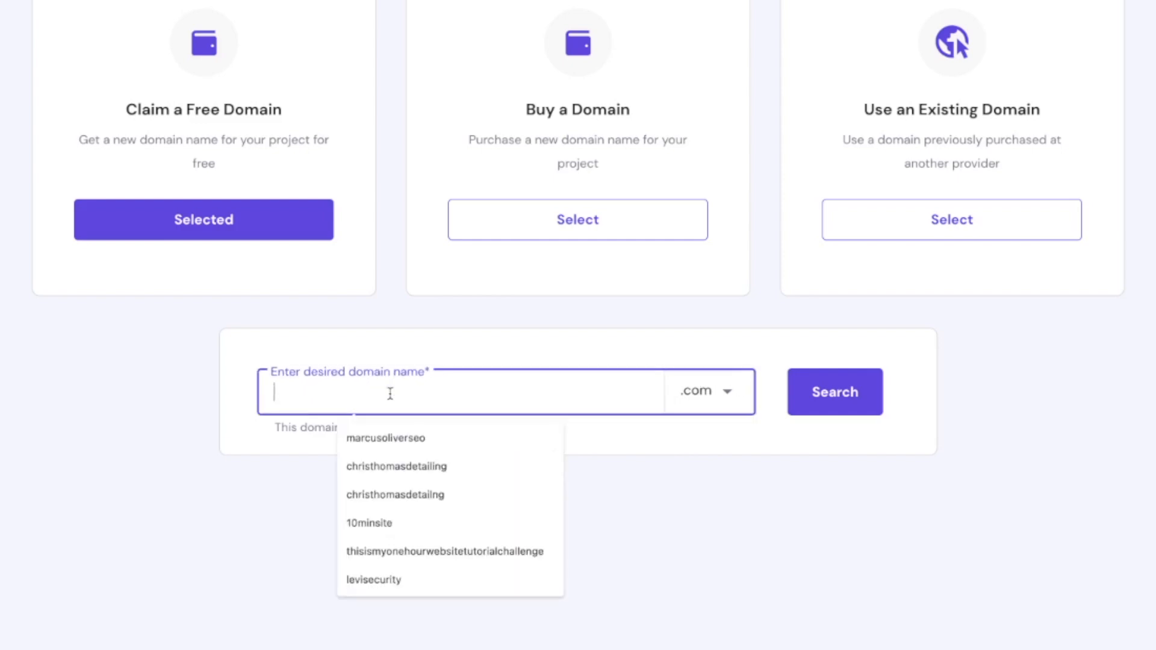
type("levi")
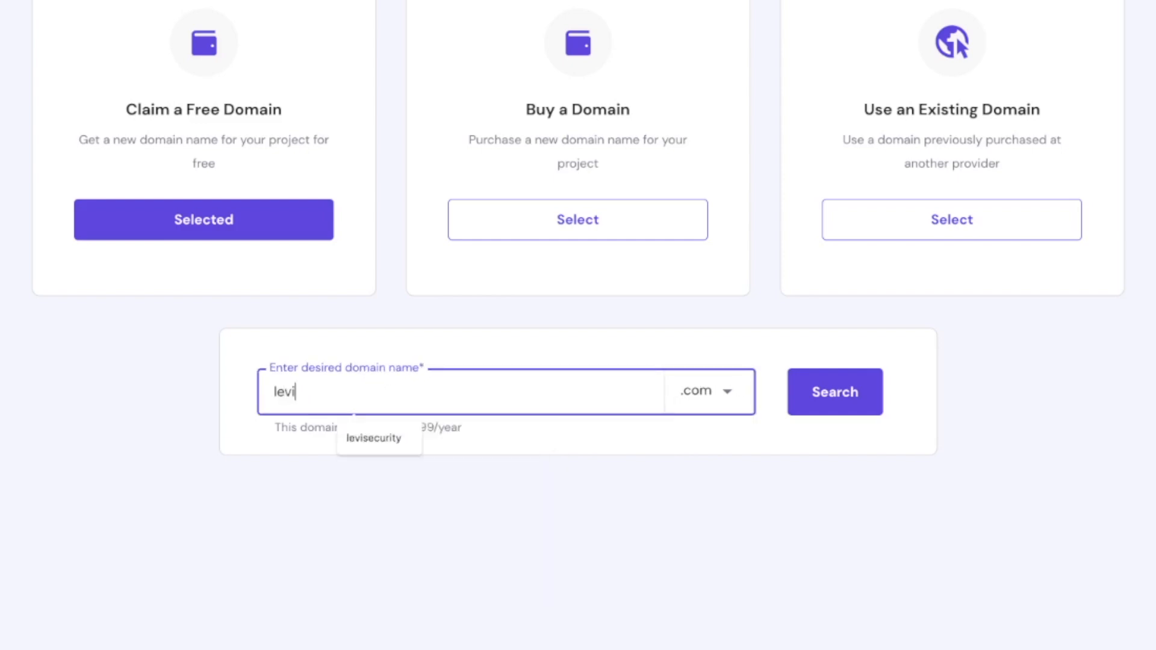
type("cons")
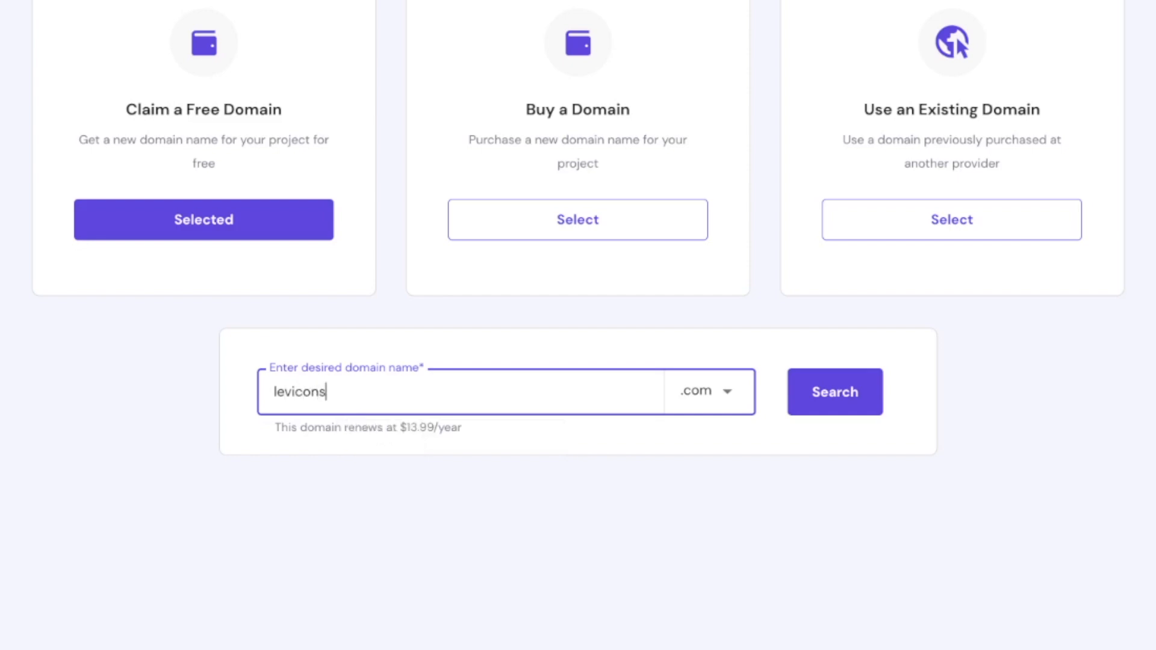
type("tructiontutorial")
key("ctrl+a")
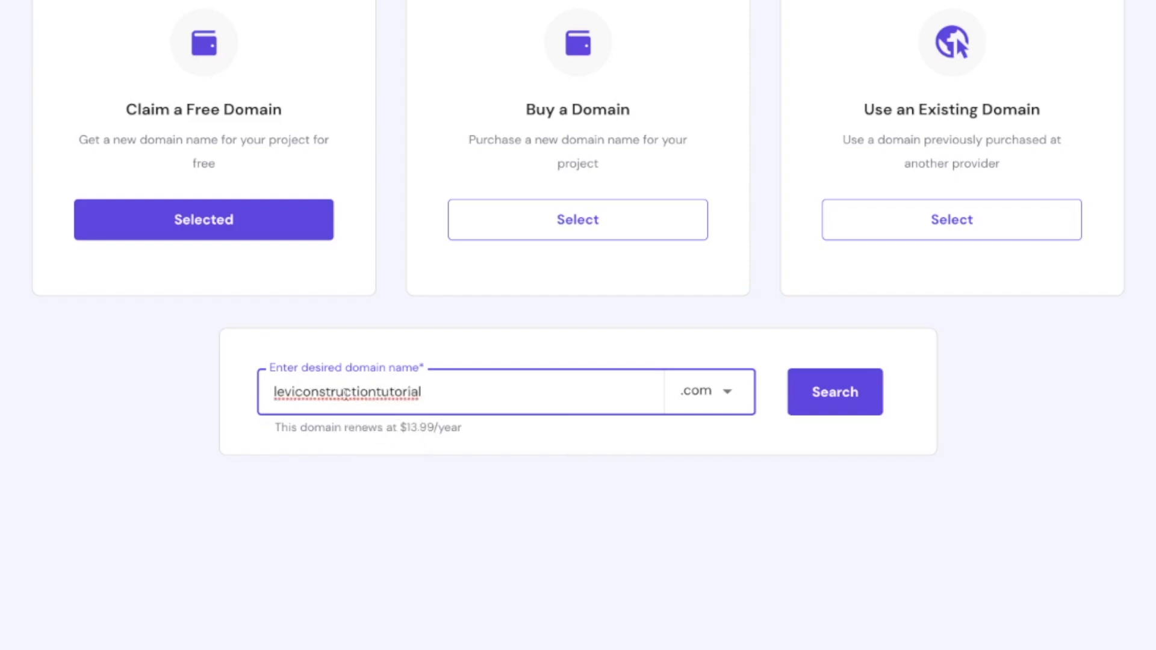
left_click(444, 398)
left_click_drag(446, 390, 245, 397)
left_click(428, 394)
left_click(830, 402)
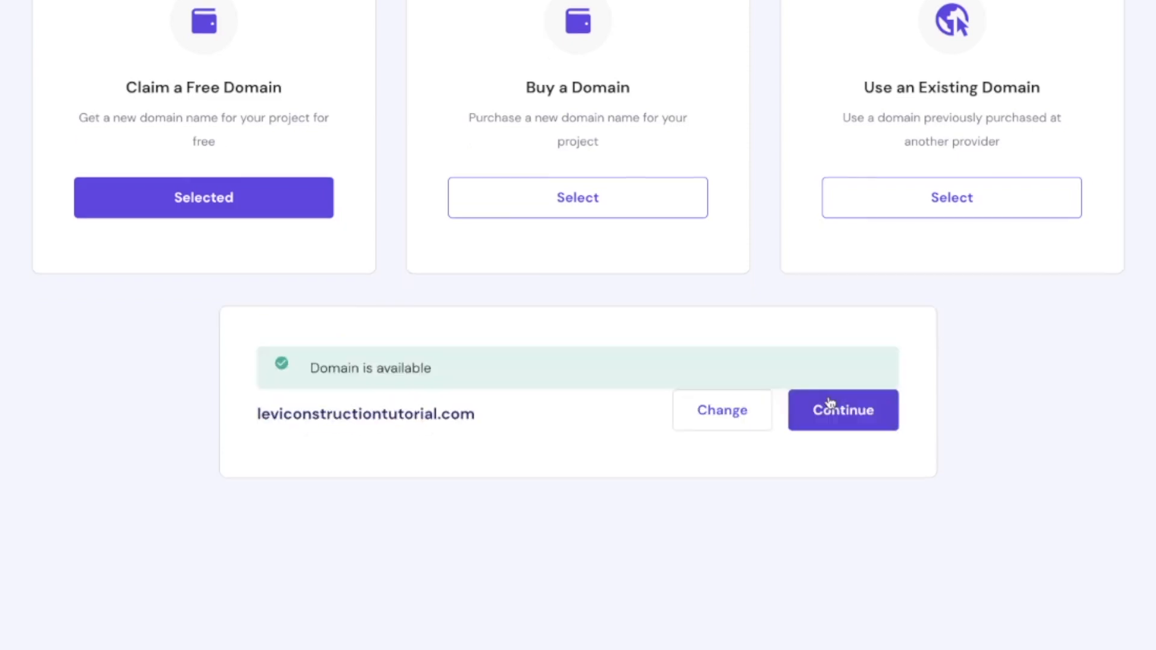
Continue with the domain leviconstructiontutorial.com and finish the website setup.
left_click_drag(312, 367, 461, 381)
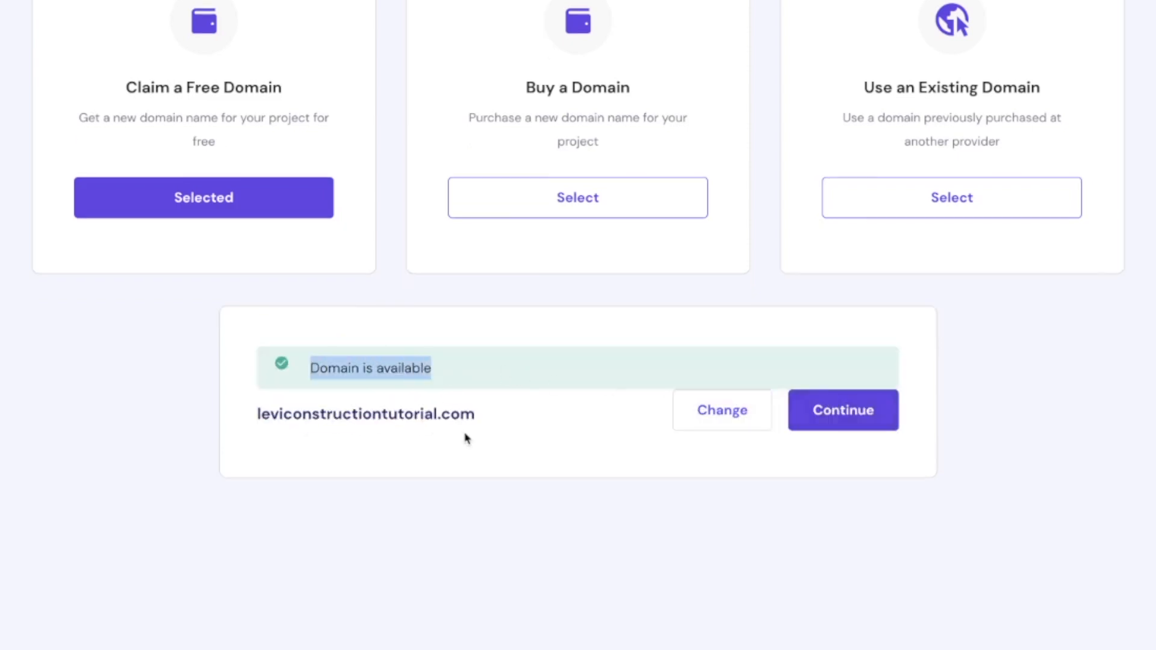
left_click(820, 416)
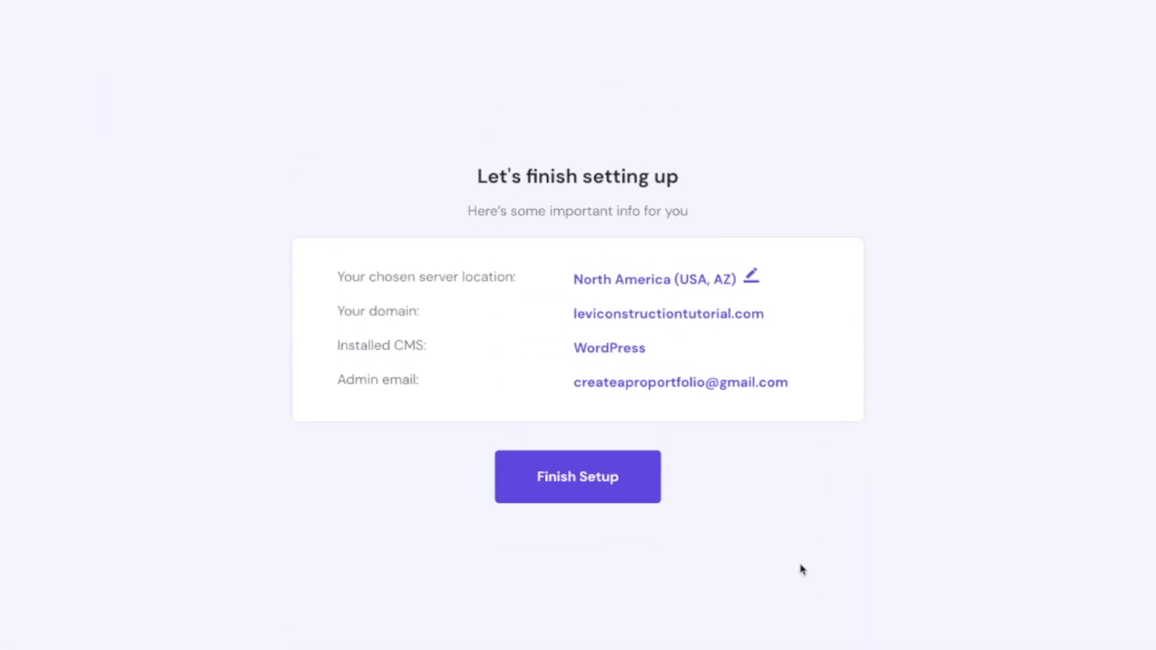
left_click(570, 476)
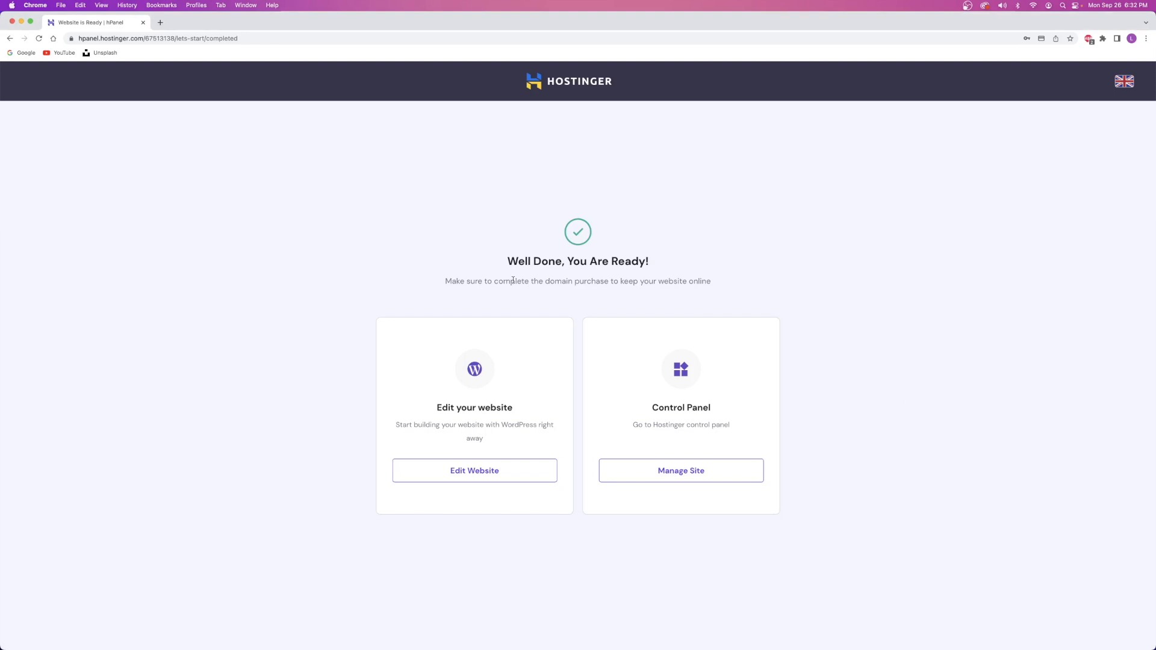
Open the new website for editing in the WordPress dashboard.
left_click_drag(531, 281, 592, 280)
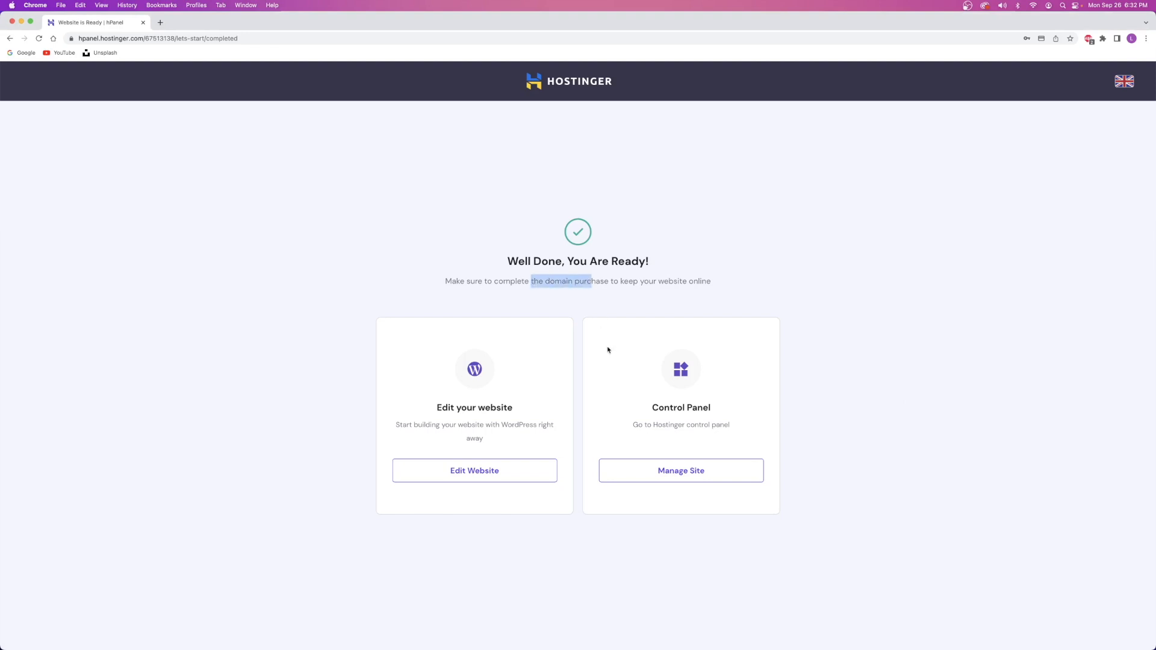
left_click(538, 274)
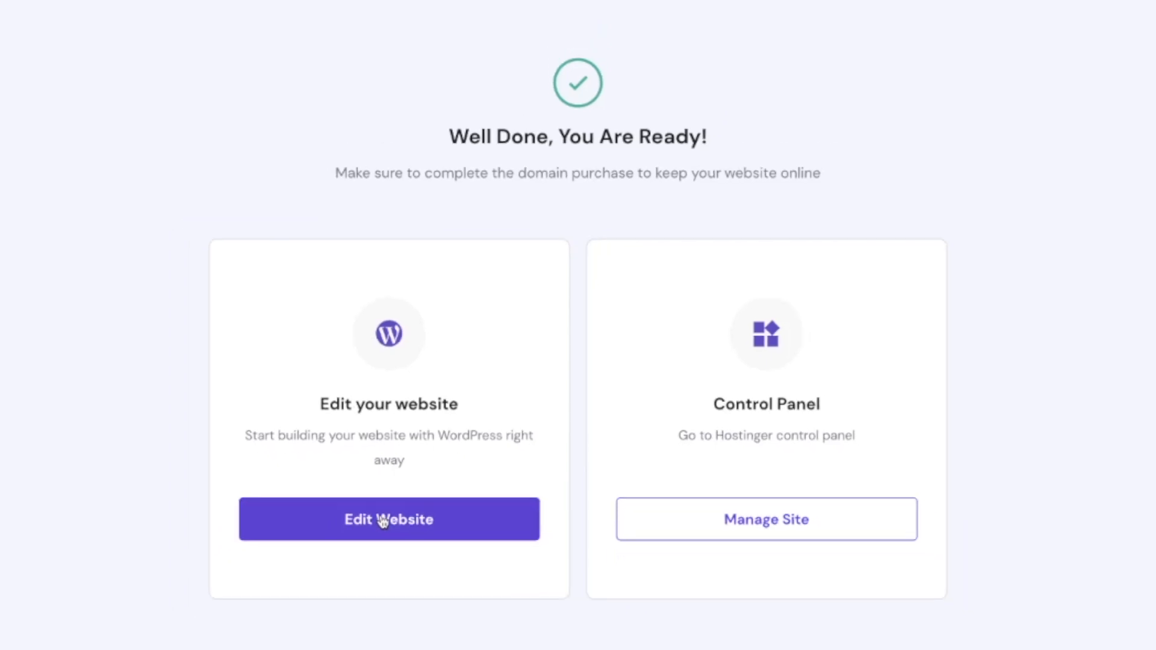
left_click(383, 521)
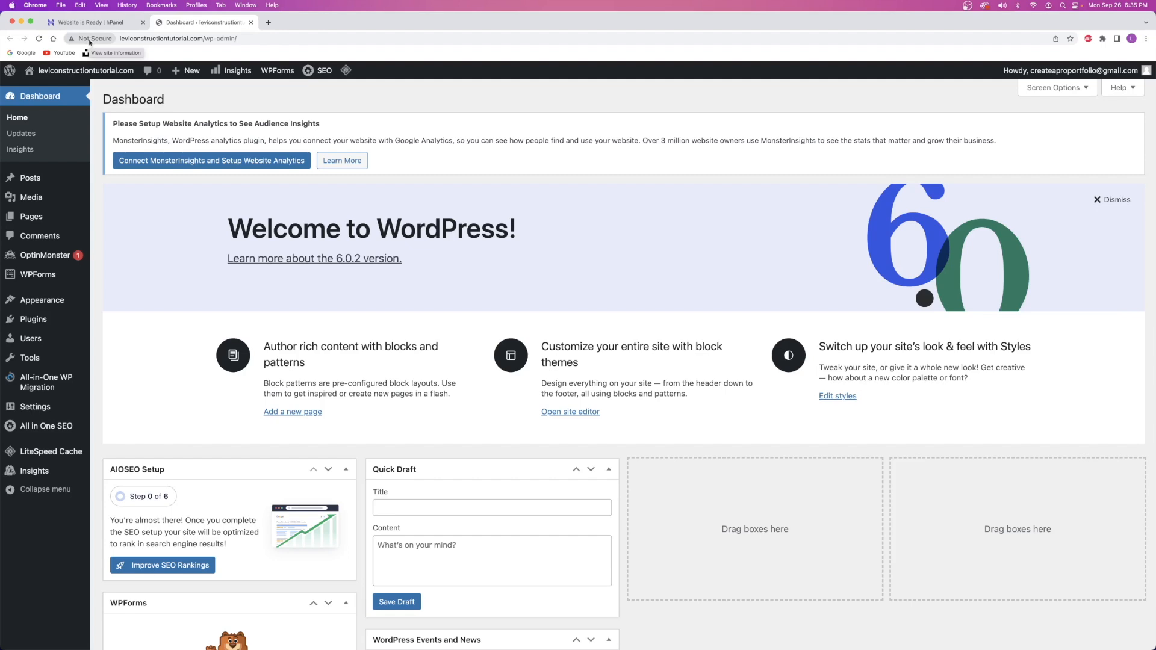
Return to Hostinger and install the SSL certificate for leviconstructiontutorial.com from the site's WordPress management page.
left_click(104, 25)
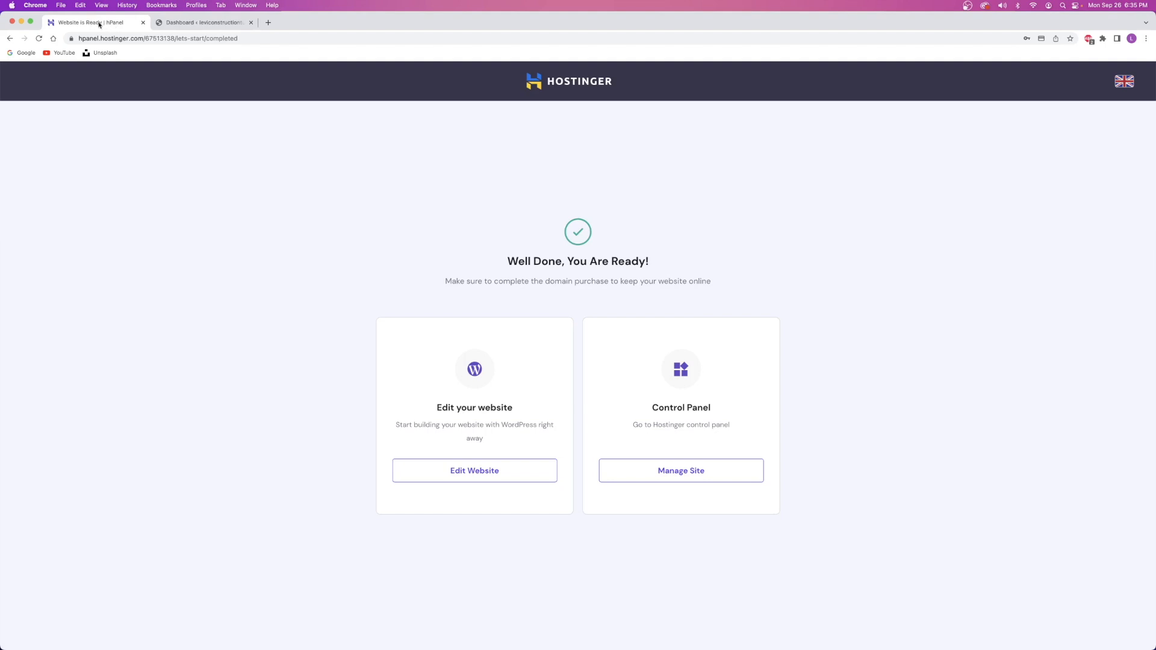
left_click(683, 474)
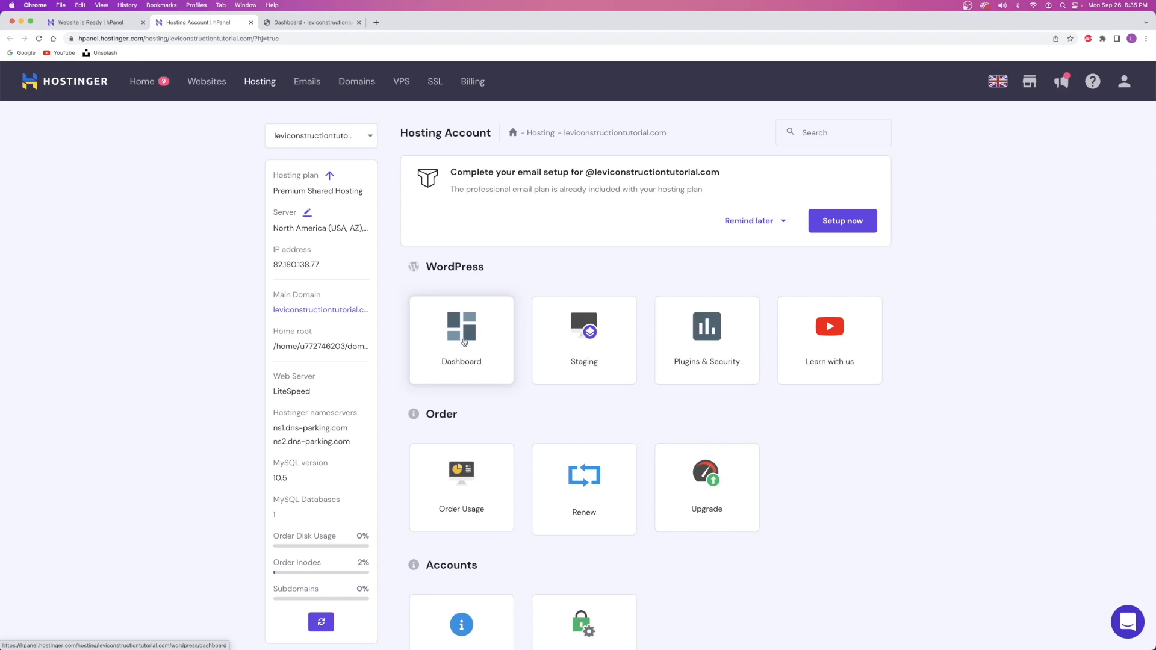
left_click(464, 342)
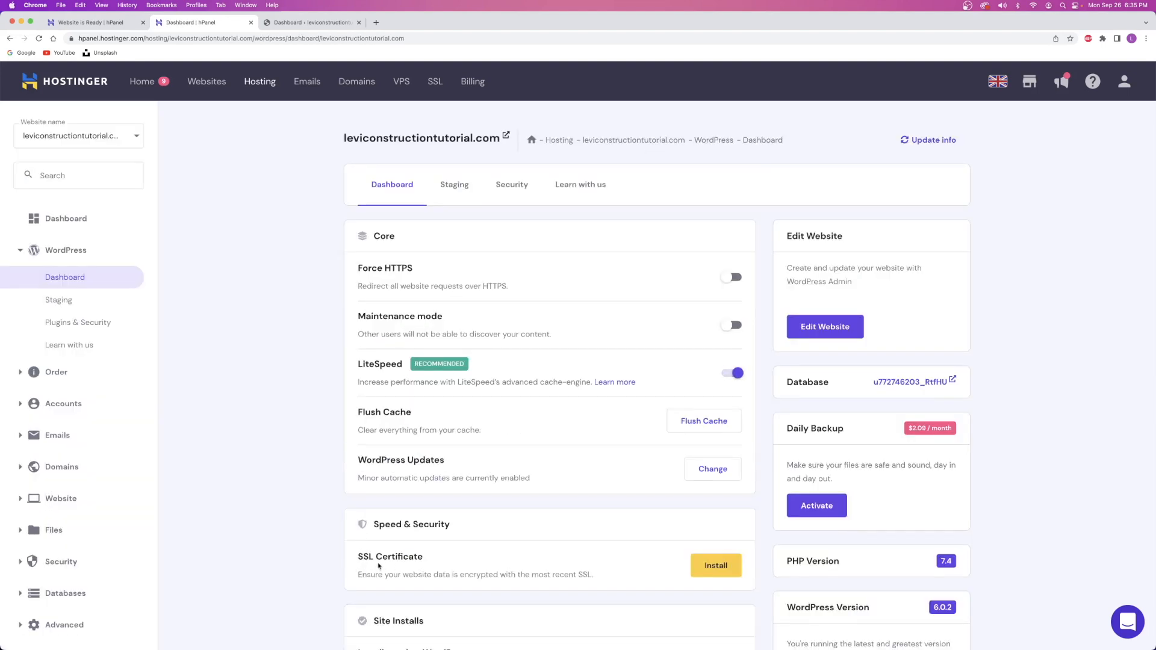
left_click(713, 569)
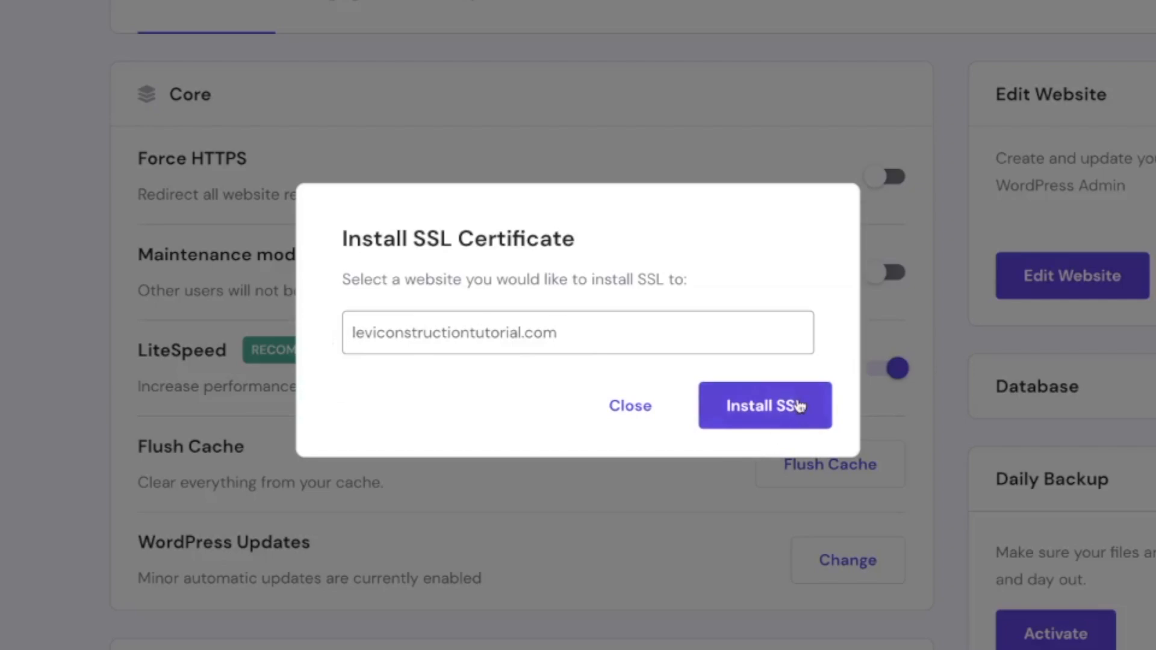
left_click(766, 405)
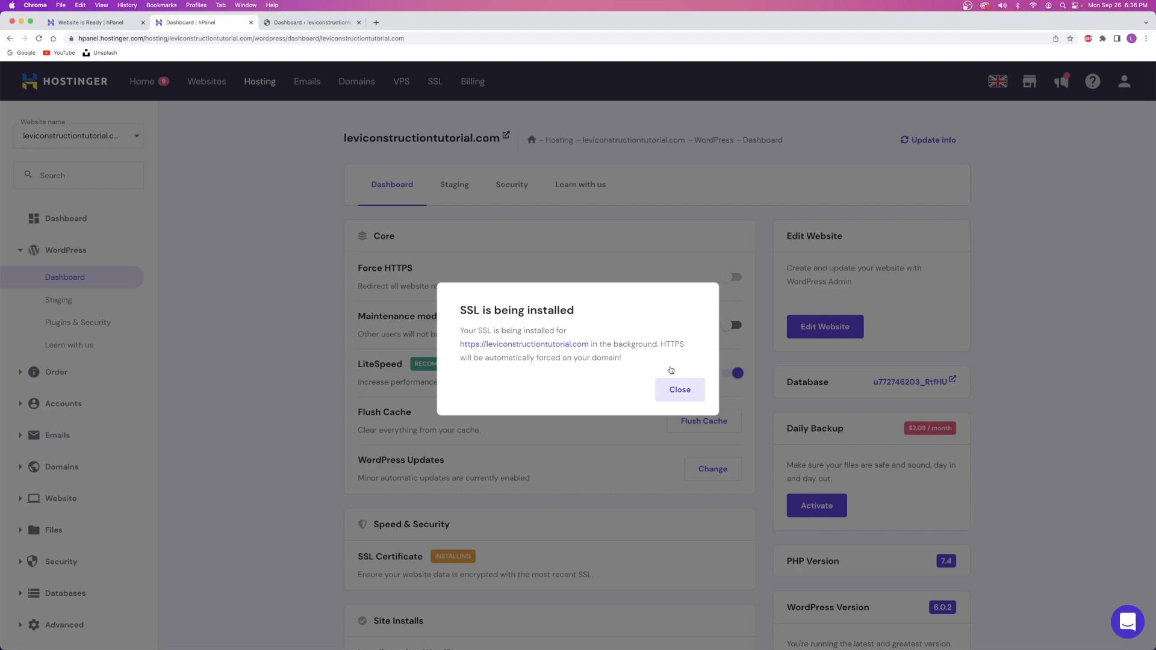
left_click(675, 394)
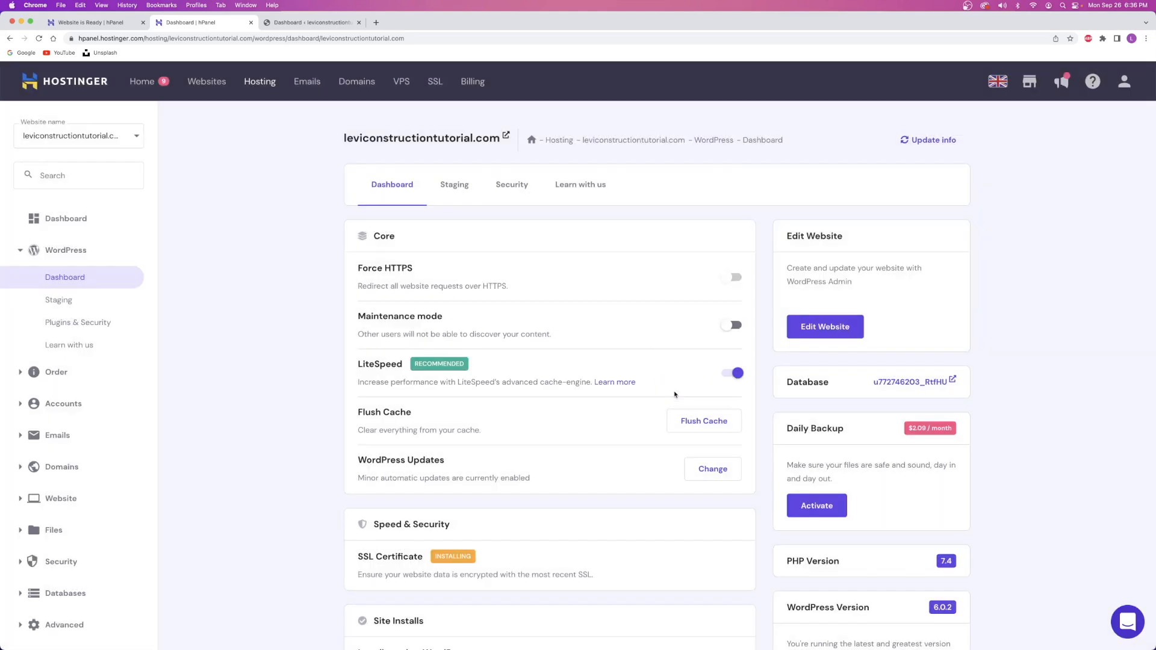
Close the Hostinger management page, reload the WordPress dashboard and check whether the site's connection is secure.
left_click(251, 22)
left_click(218, 22)
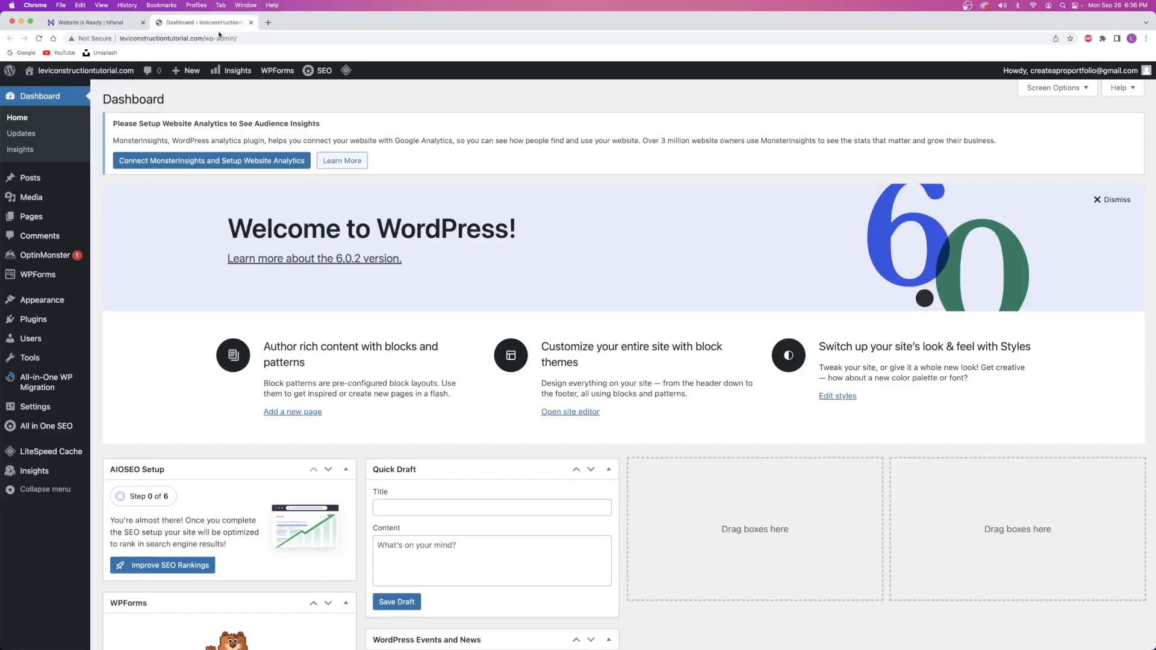
left_click(85, 70)
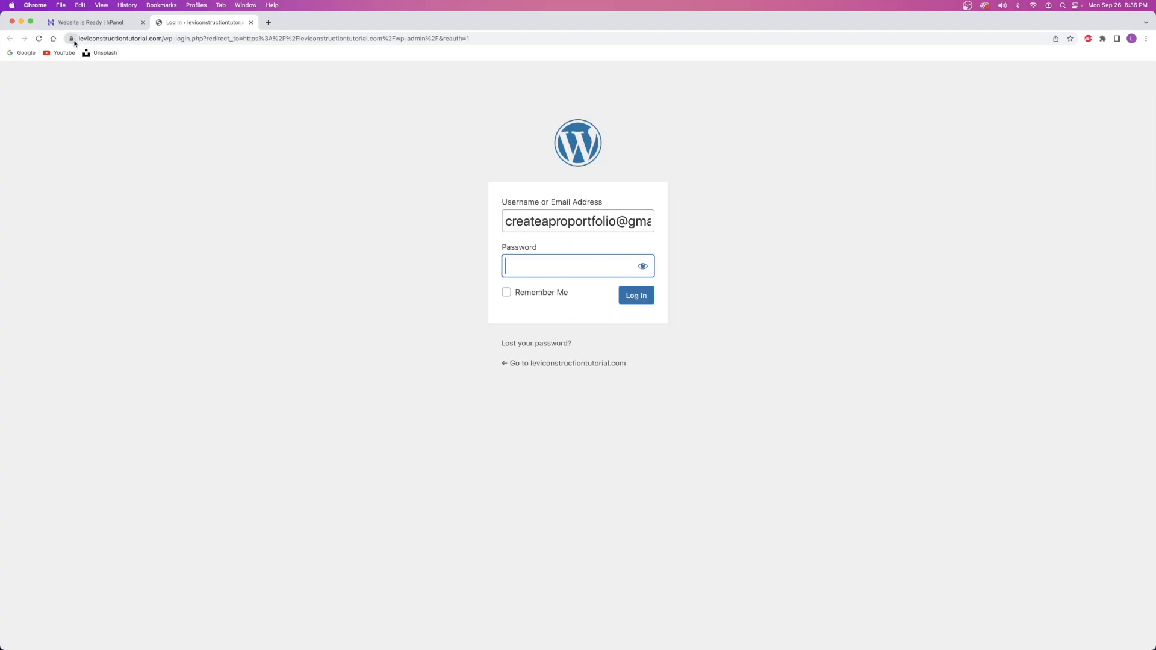
left_click(73, 39)
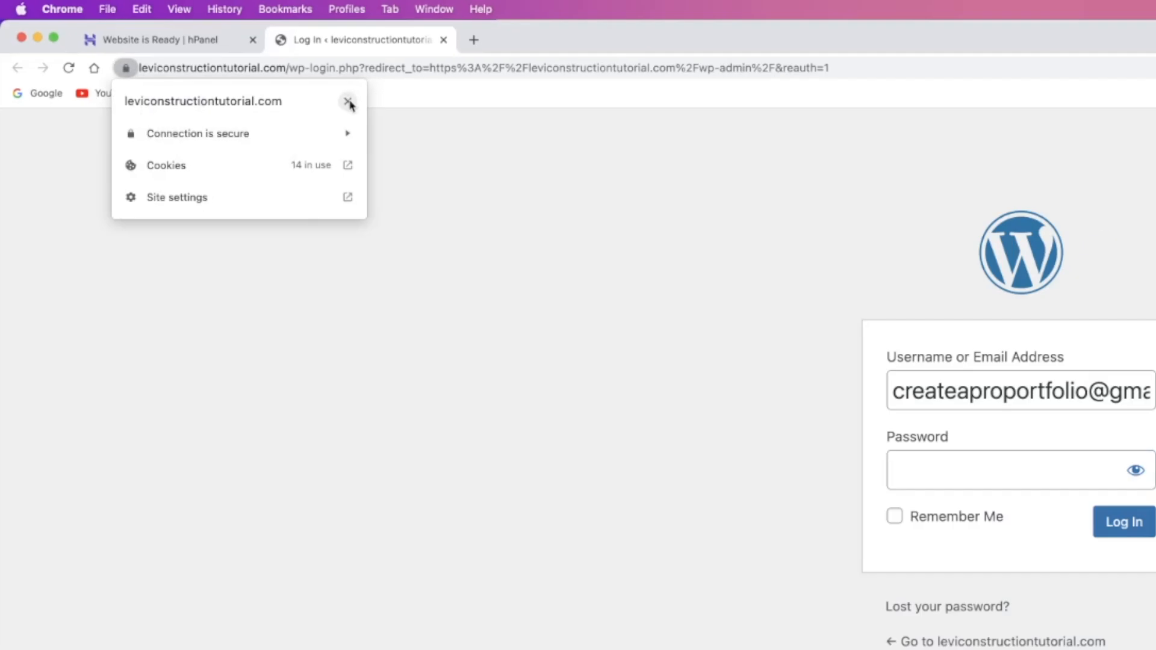
left_click(712, 208)
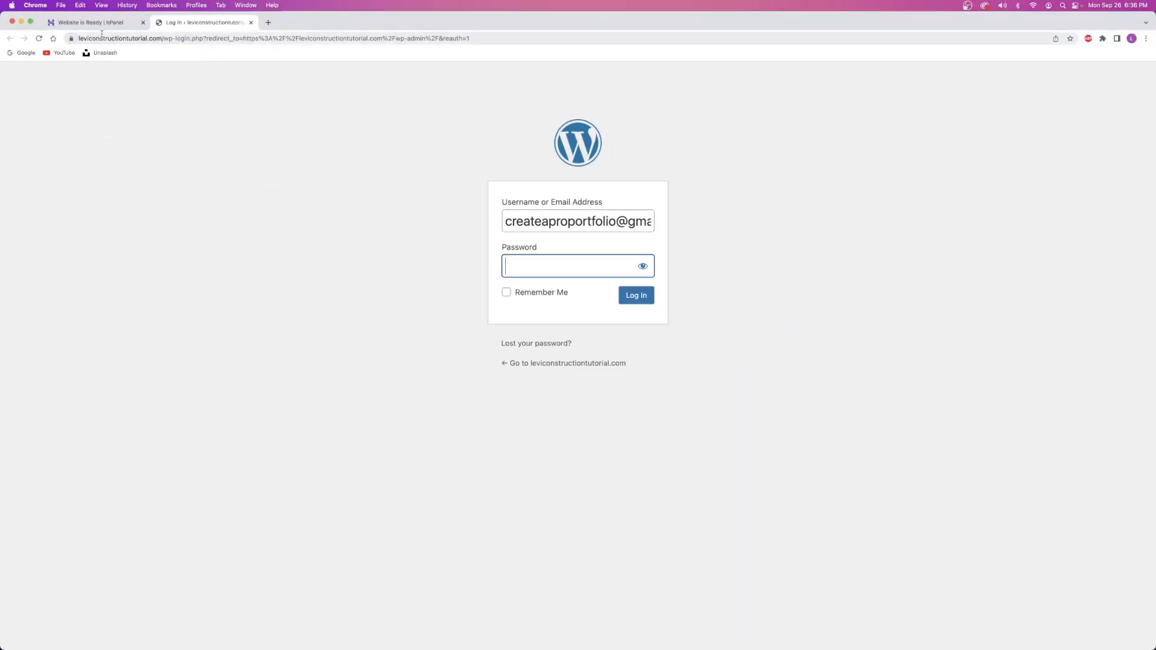
Log in to WordPress with the account password and dismiss the browser's offer to save it.
left_click(545, 267)
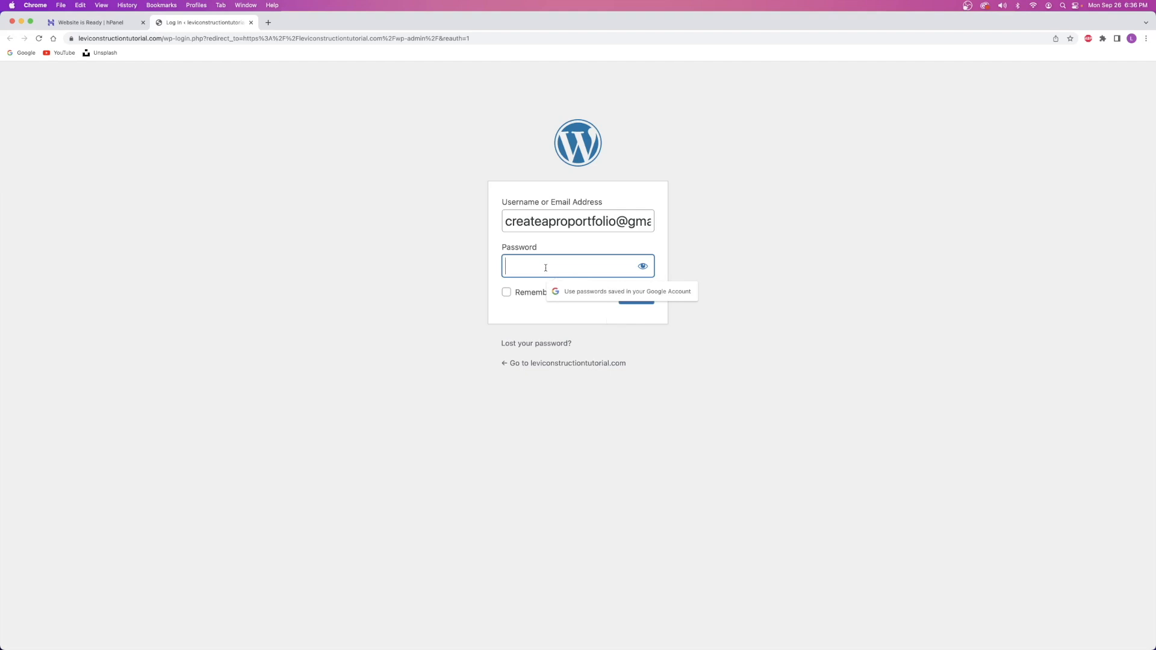
type("•••••")
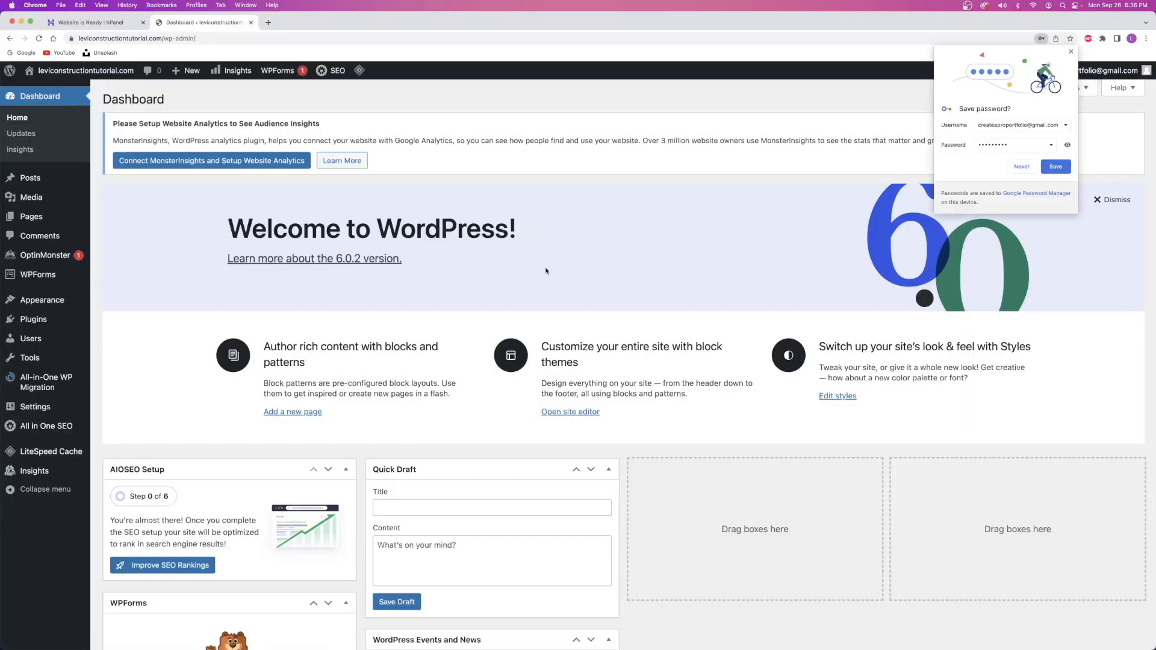
left_click(1070, 51)
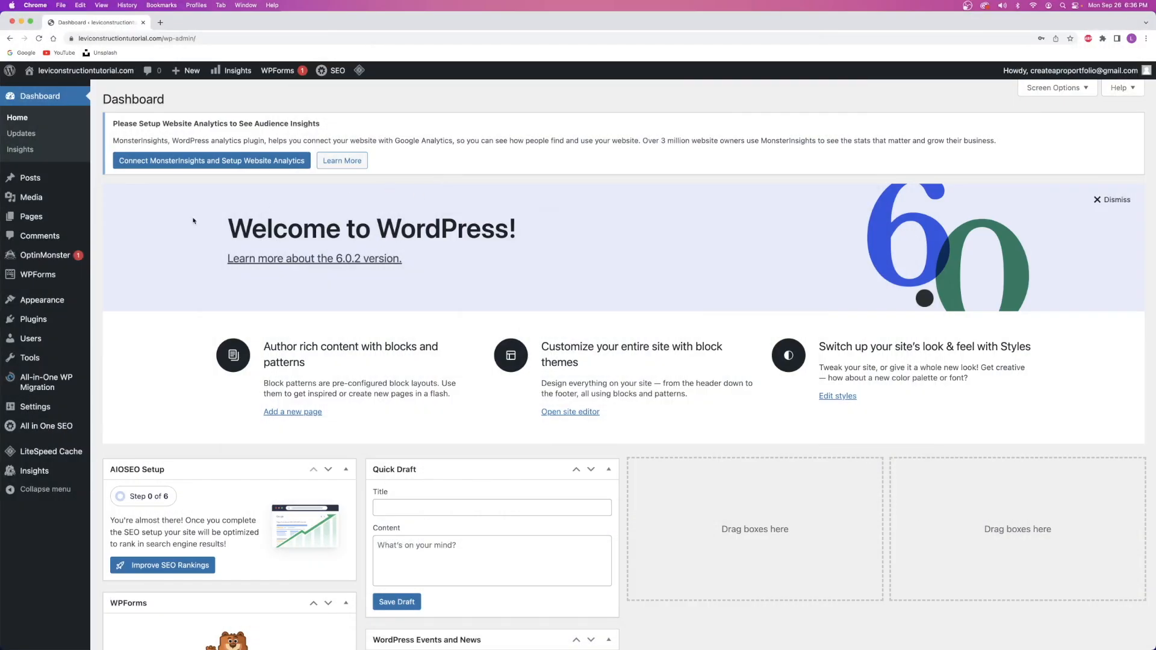
Open the page for adding new WordPress plugins in a separate browser tab.
mouse_move(34, 309)
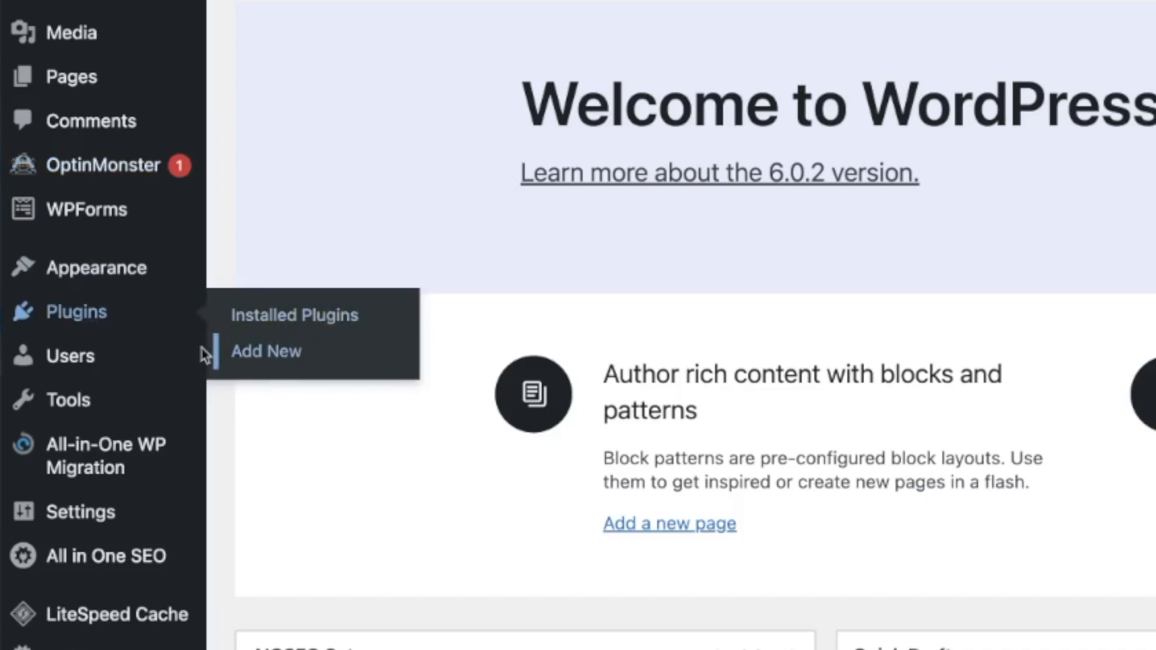
right_click(265, 355)
left_click(291, 358)
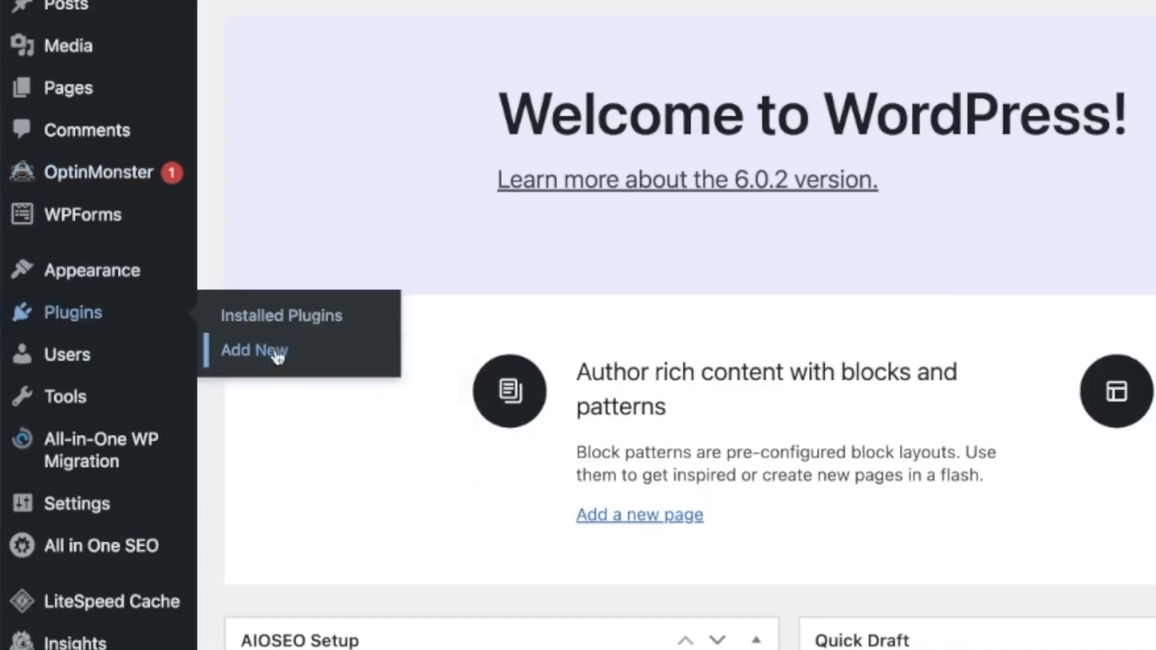
left_click(191, 22)
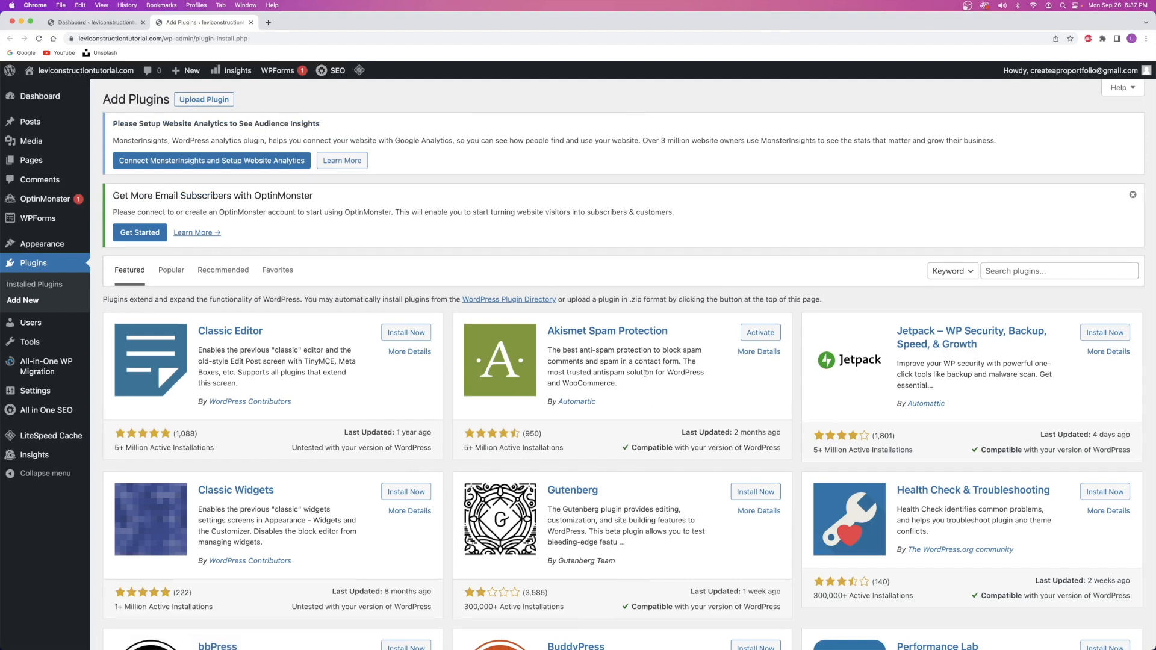
Search the plugins for "starter templates", and install and activate the Starter Templates plugin by Brainstorm Force.
left_click(1014, 272)
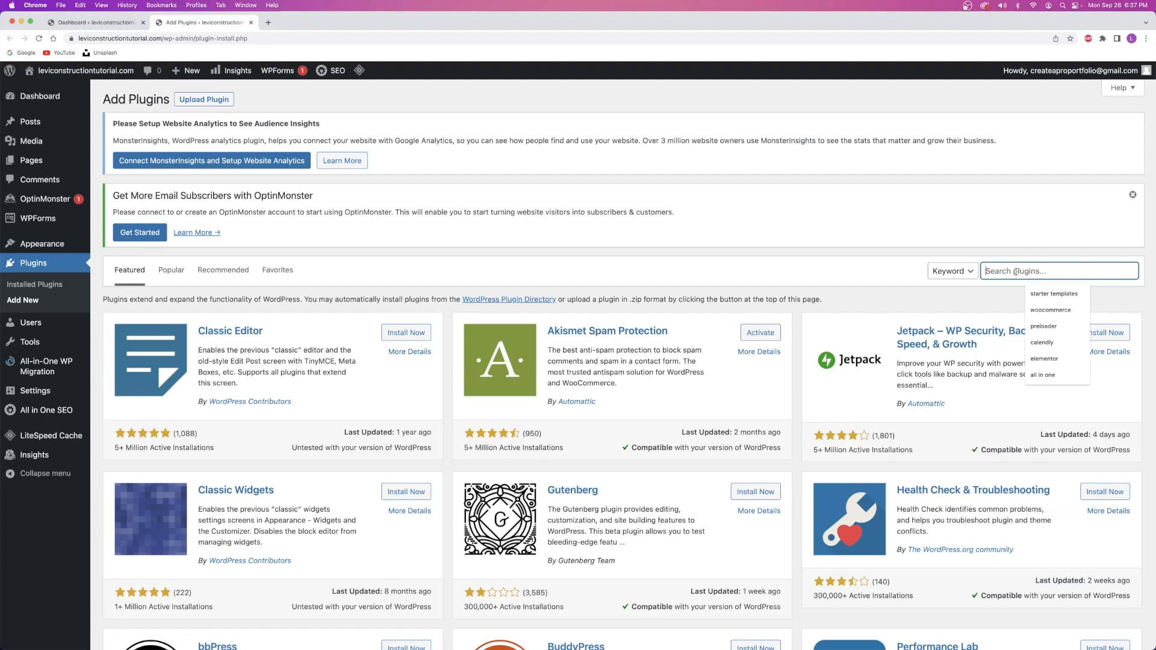
left_click(1054, 294)
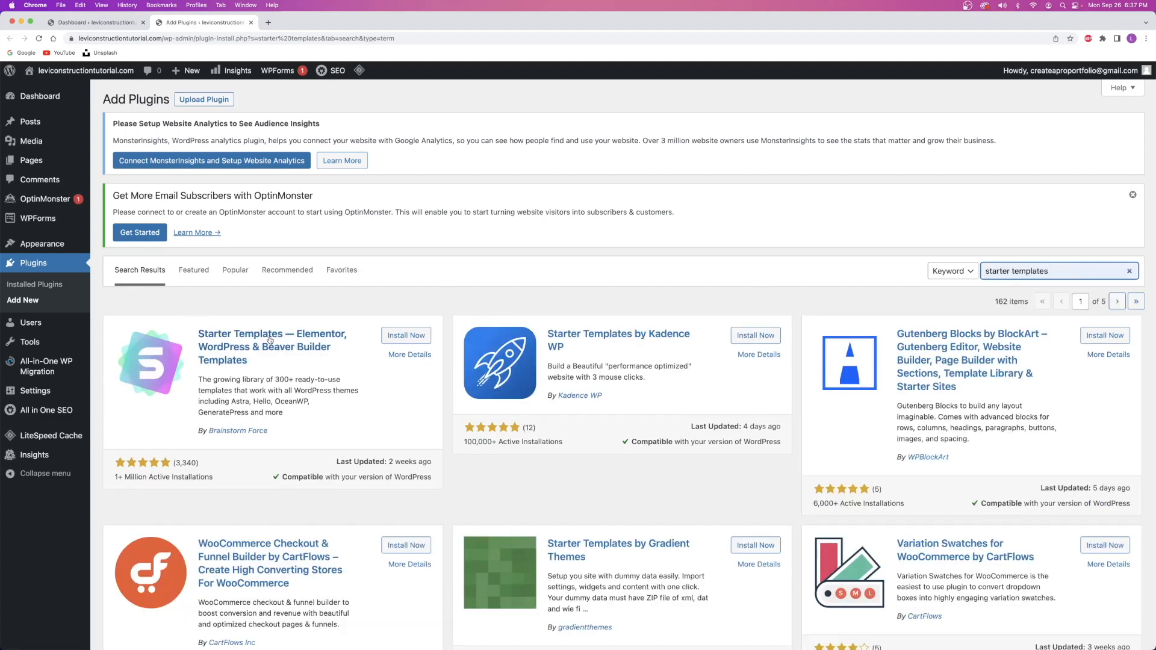
left_click(403, 338)
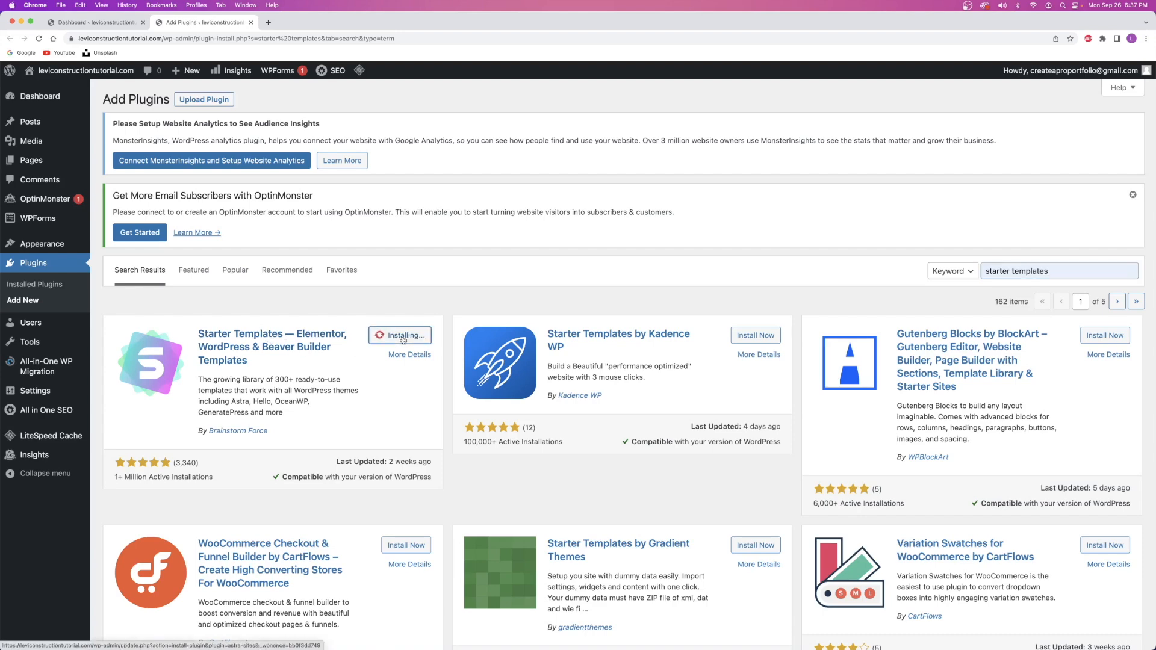
left_click(402, 339)
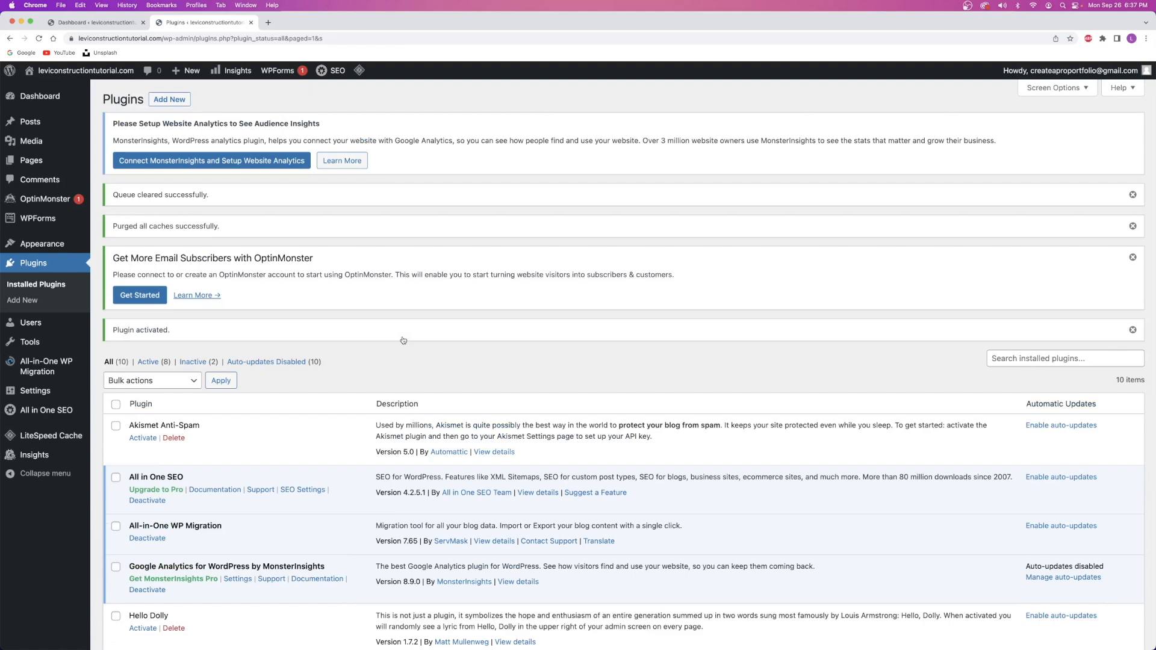
Look through the list of installed plugins.
scroll(314, 351, "down", 5)
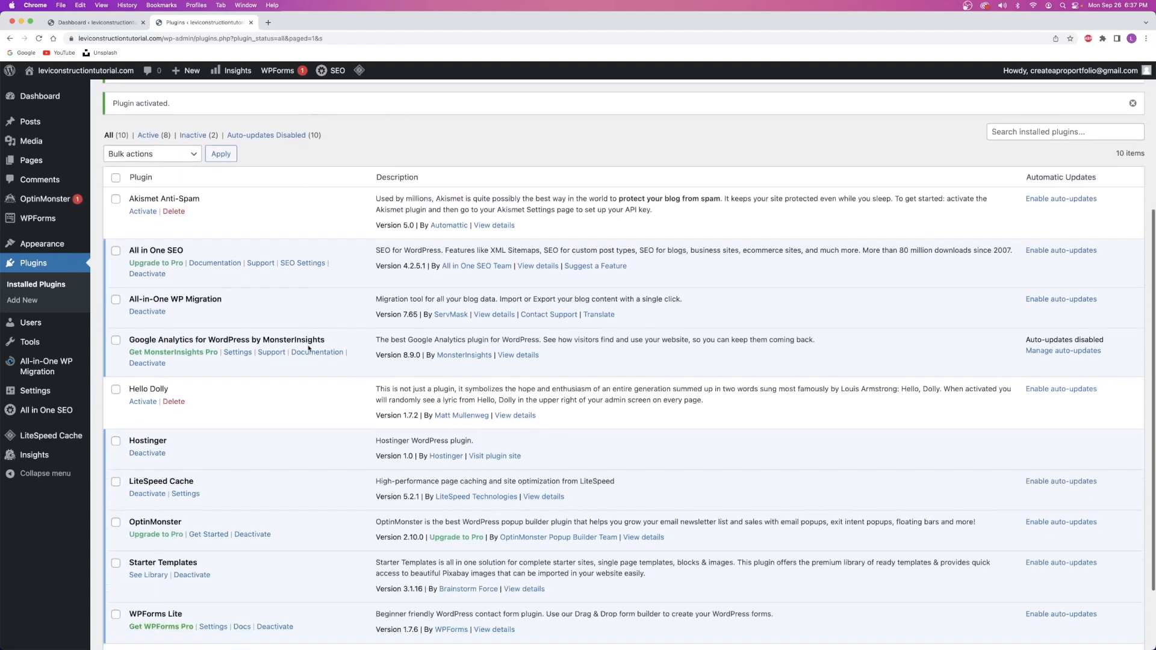
scroll(171, 151, "up", 5)
double_click(124, 100)
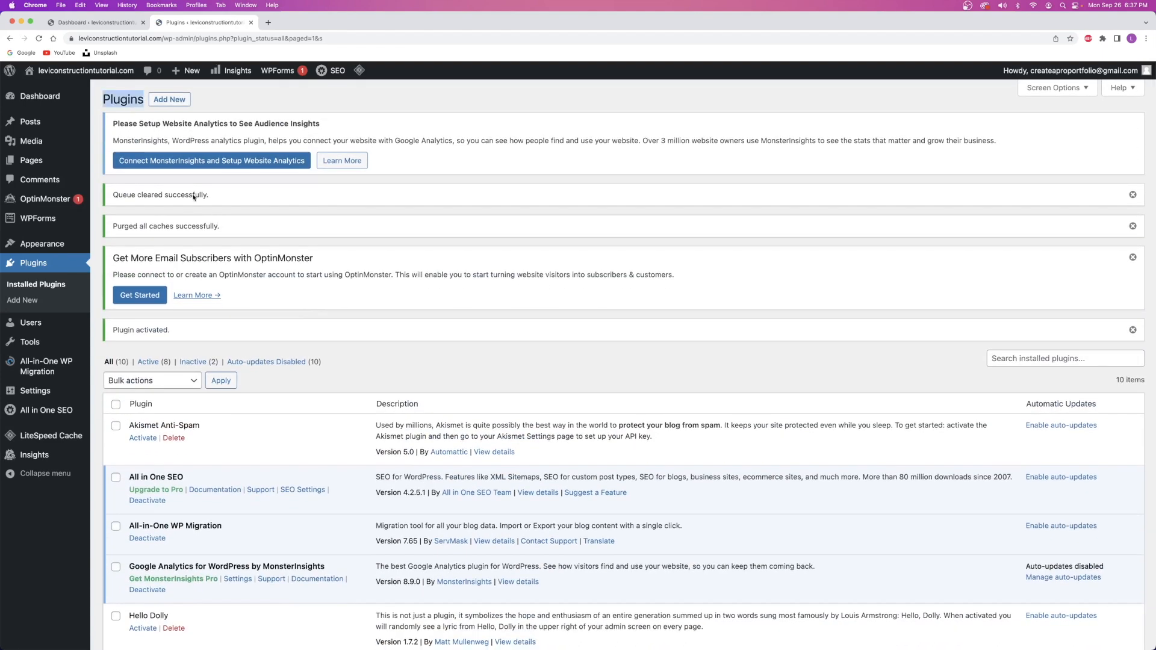
Open the Starter Templates library from the installed plugins and start building the website with Elementor as the page builder.
left_click(123, 100)
scroll(209, 158, "down", 5)
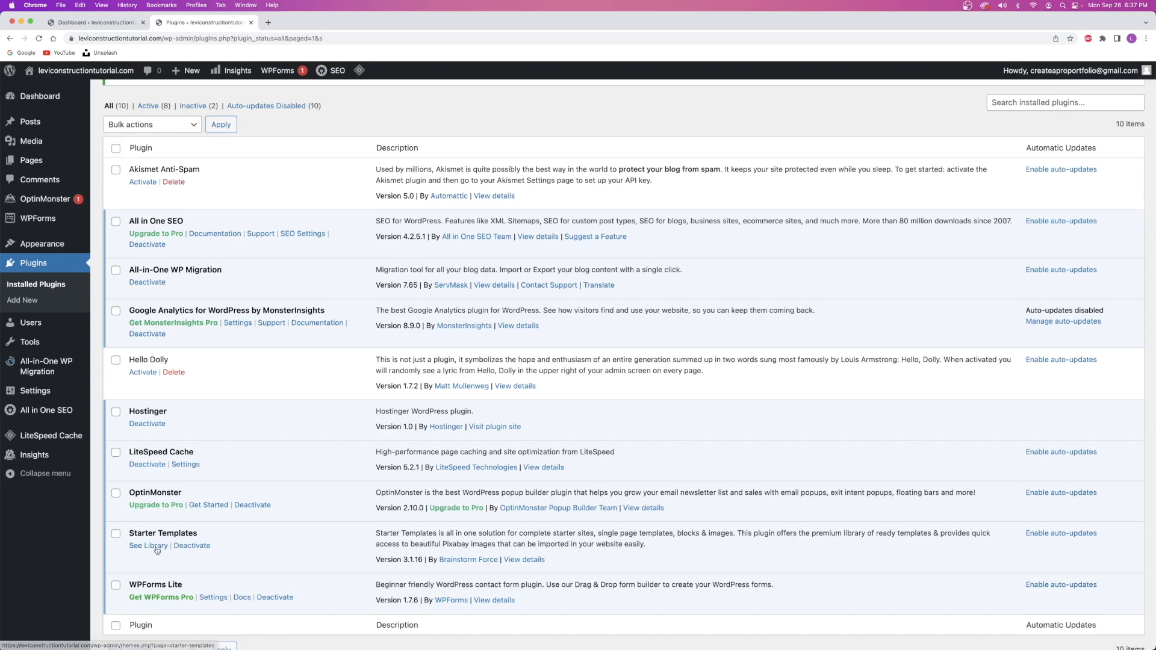
scroll(144, 511, "up", 5)
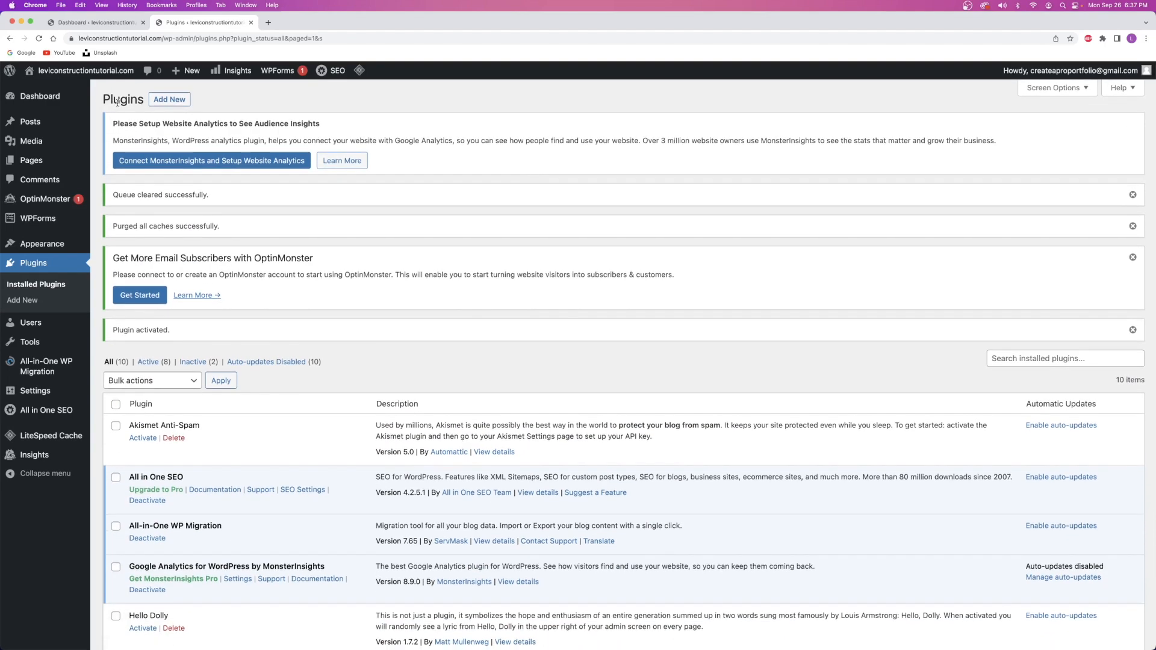
scroll(137, 407, "down", 5)
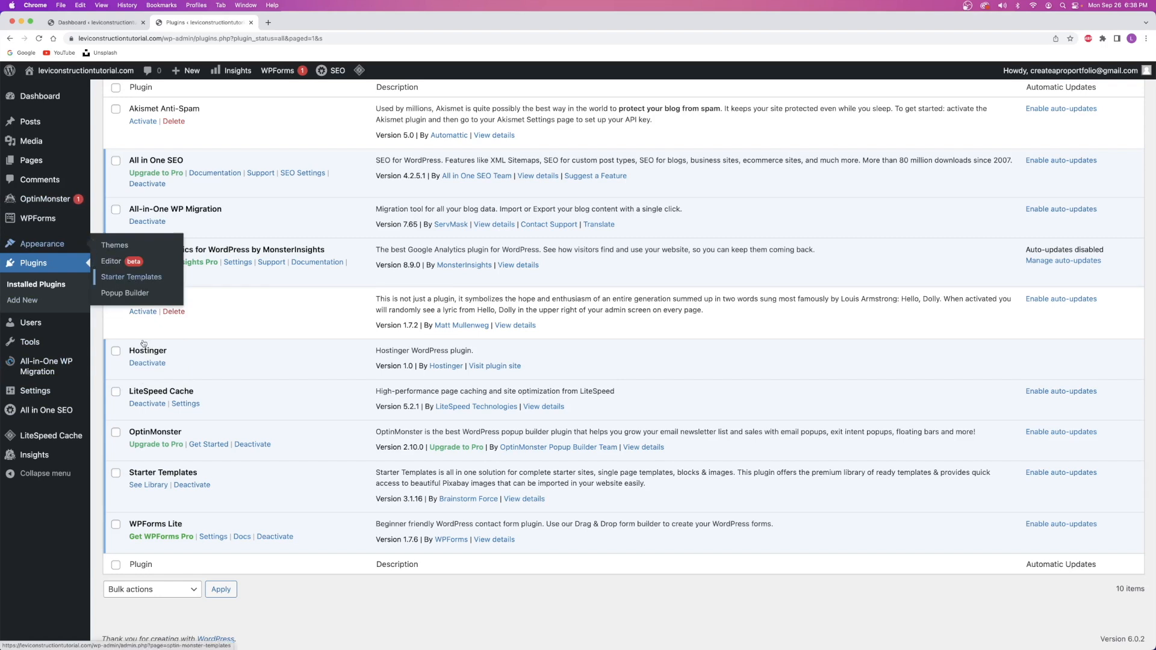
left_click(149, 486)
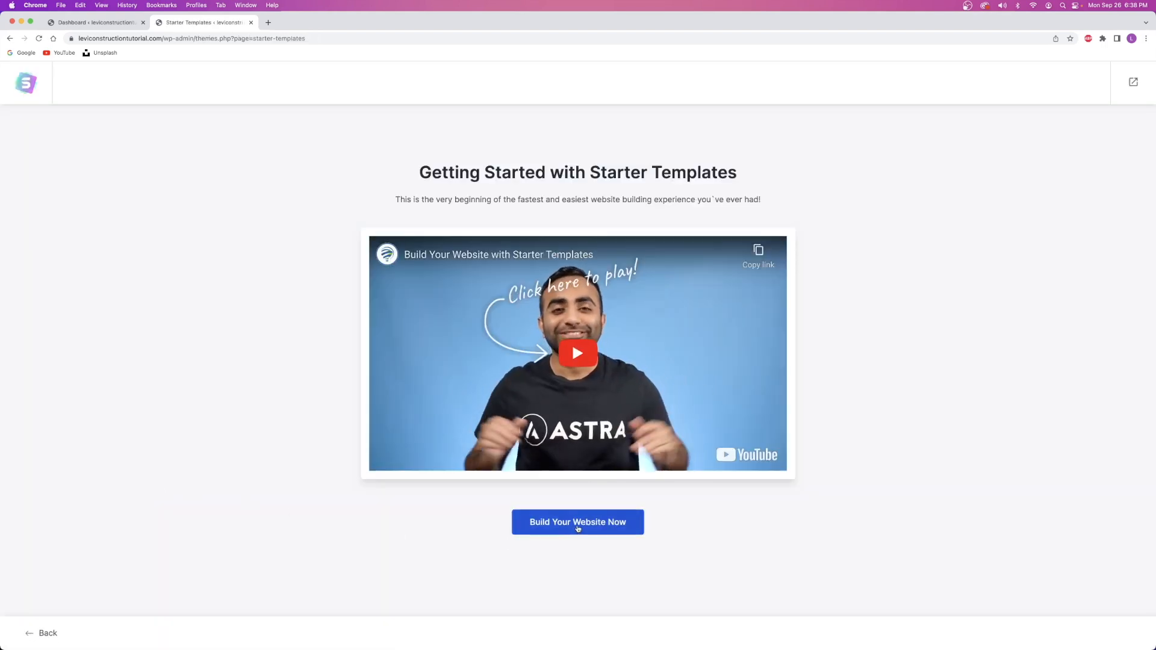
left_click(577, 528)
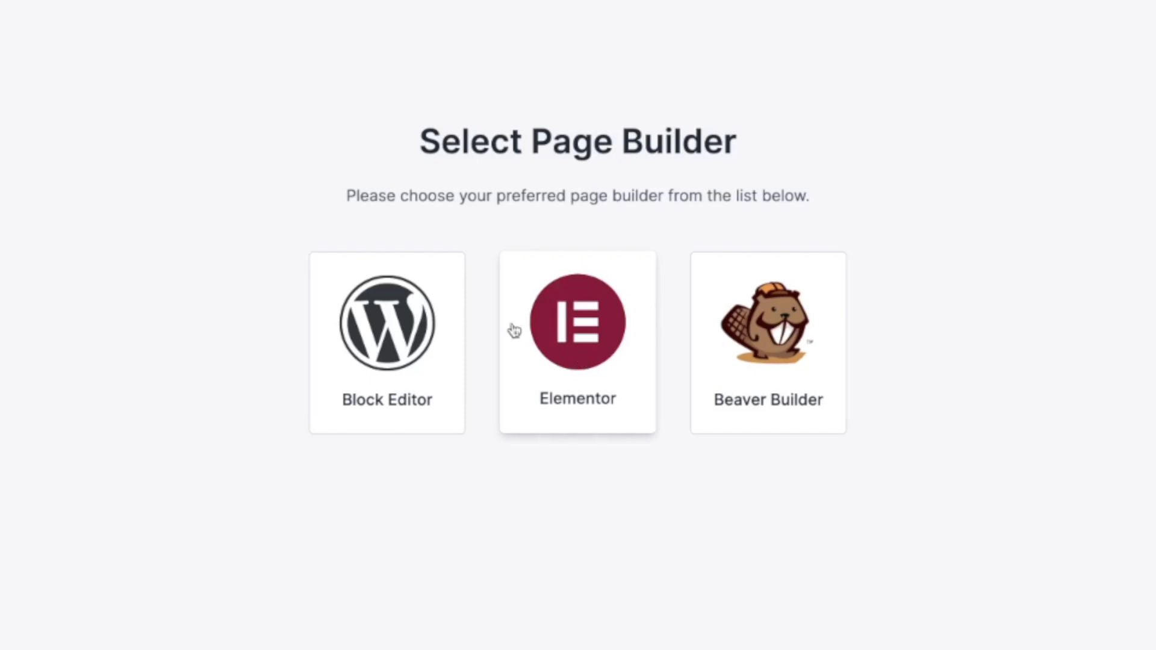
left_click(579, 334)
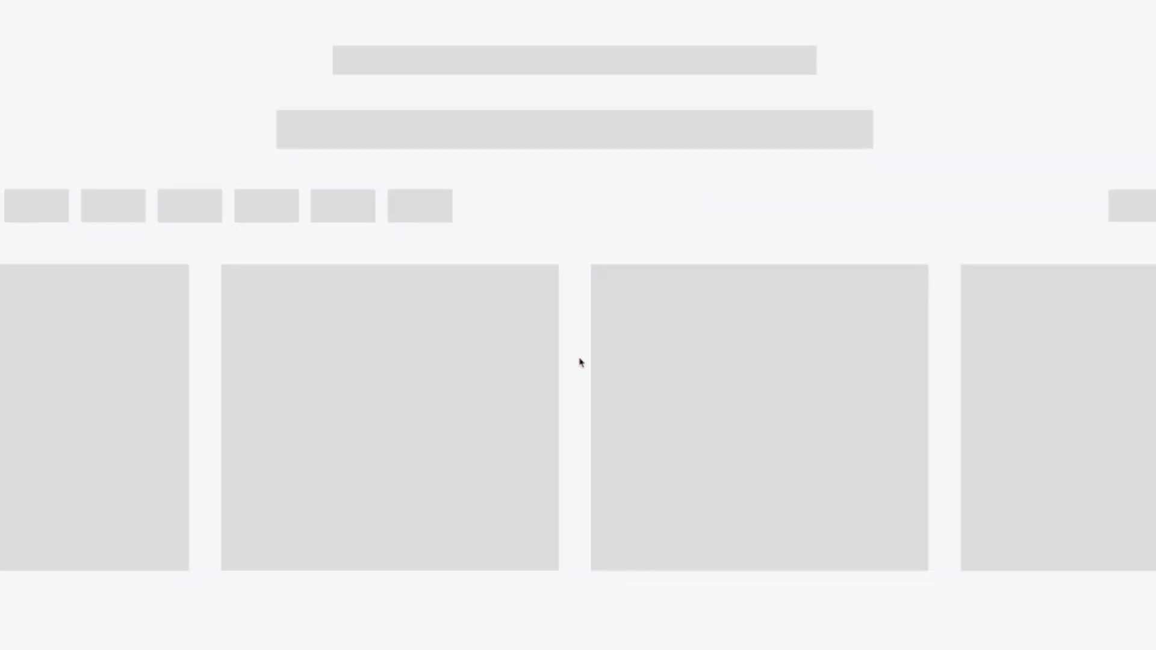
Browse the available Elementor starter templates and the website categories, including the Local Business types.
scroll(575, 367, "down", 10)
scroll(569, 373, "down", 6)
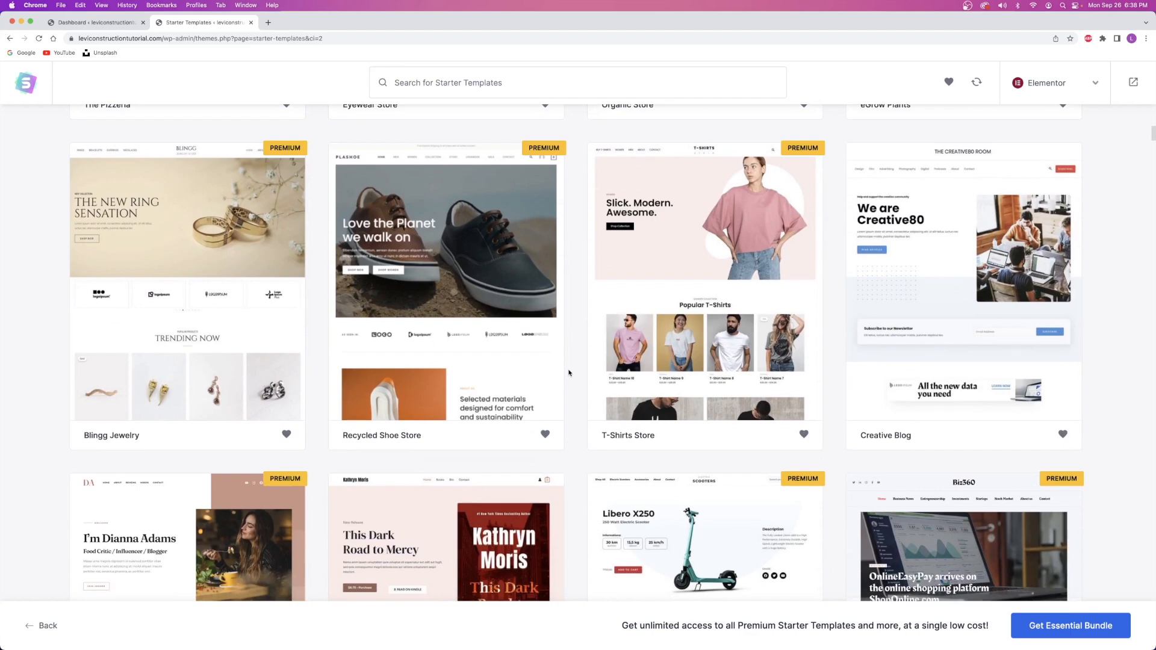
scroll(569, 373, "up", 8)
scroll(571, 370, "down", 5)
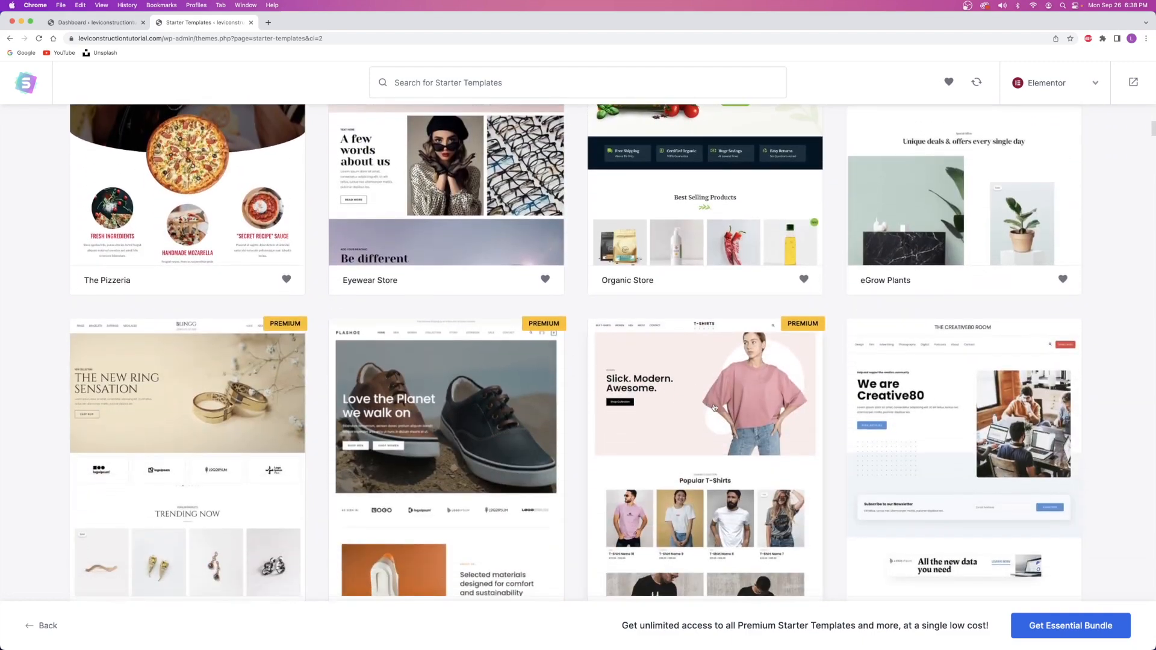
scroll(463, 449, "up", 3)
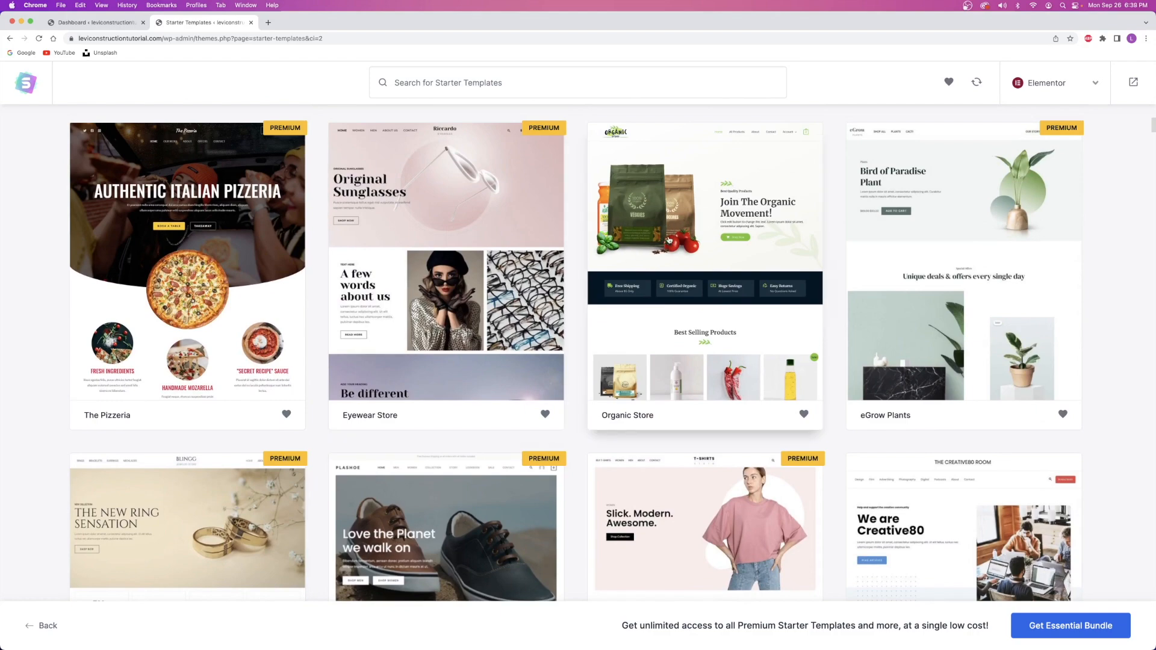
scroll(364, 348, "up", 1)
scroll(363, 348, "up", 1)
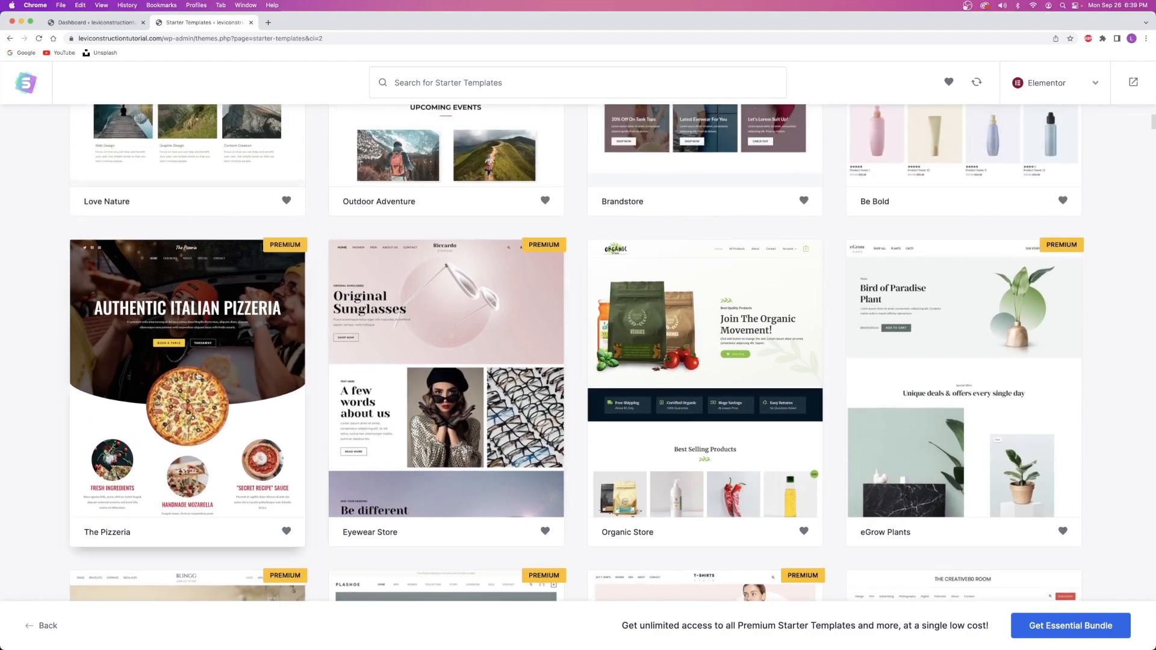
scroll(205, 327, "up", 5)
scroll(205, 327, "up", 3)
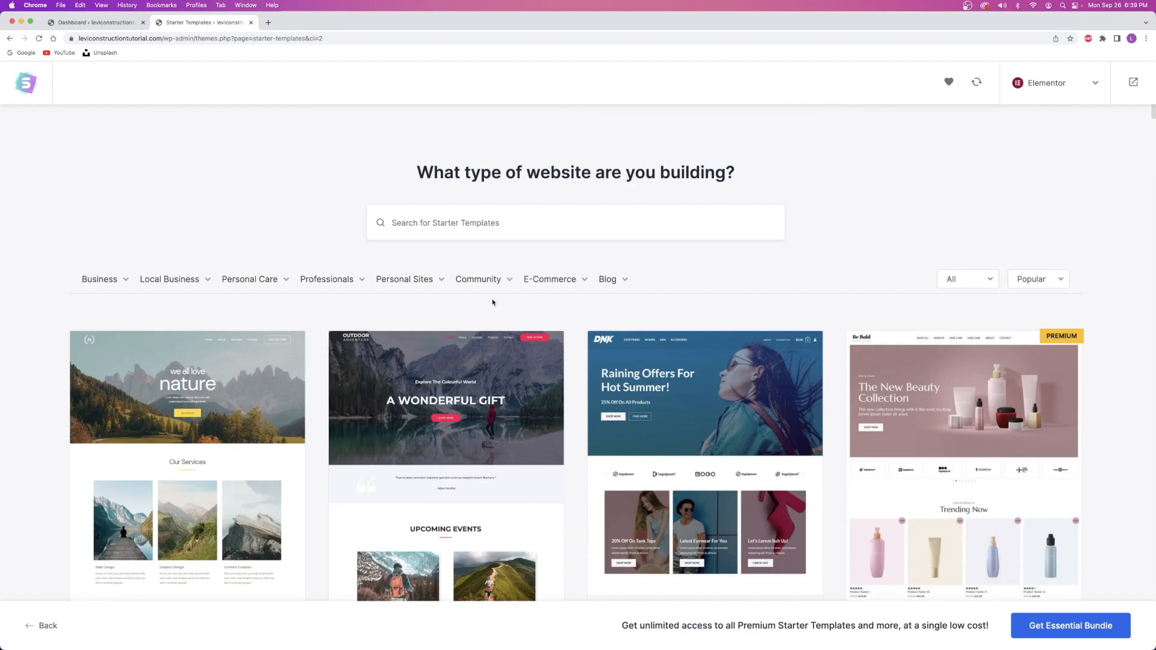
mouse_move(217, 284)
mouse_move(86, 277)
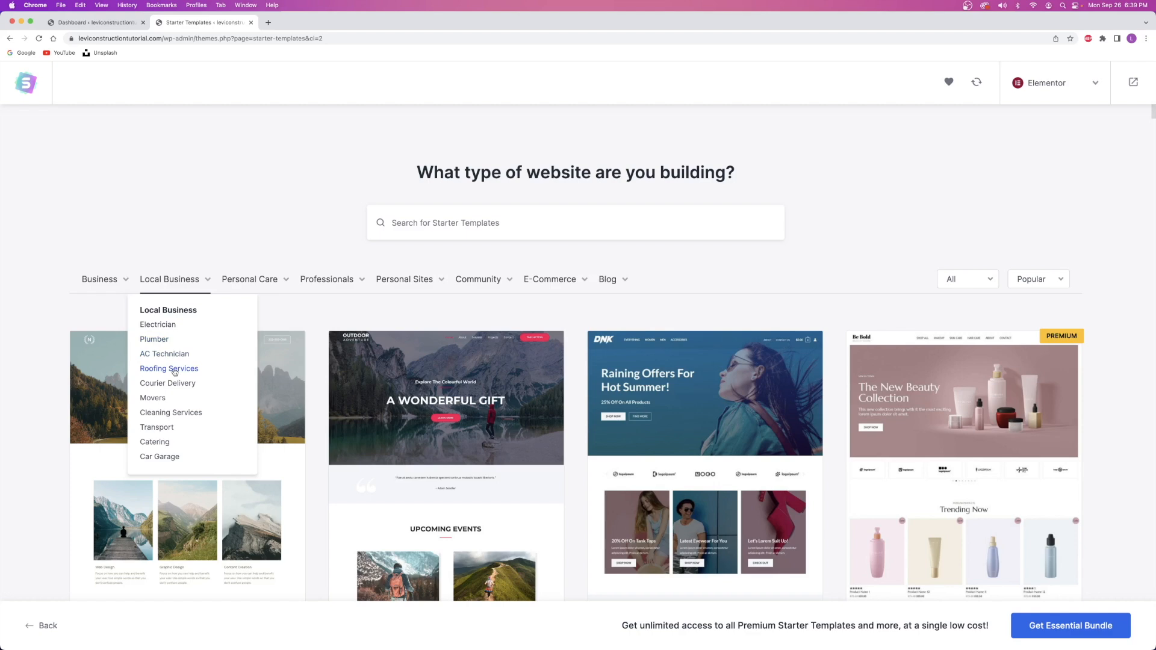
mouse_move(577, 290)
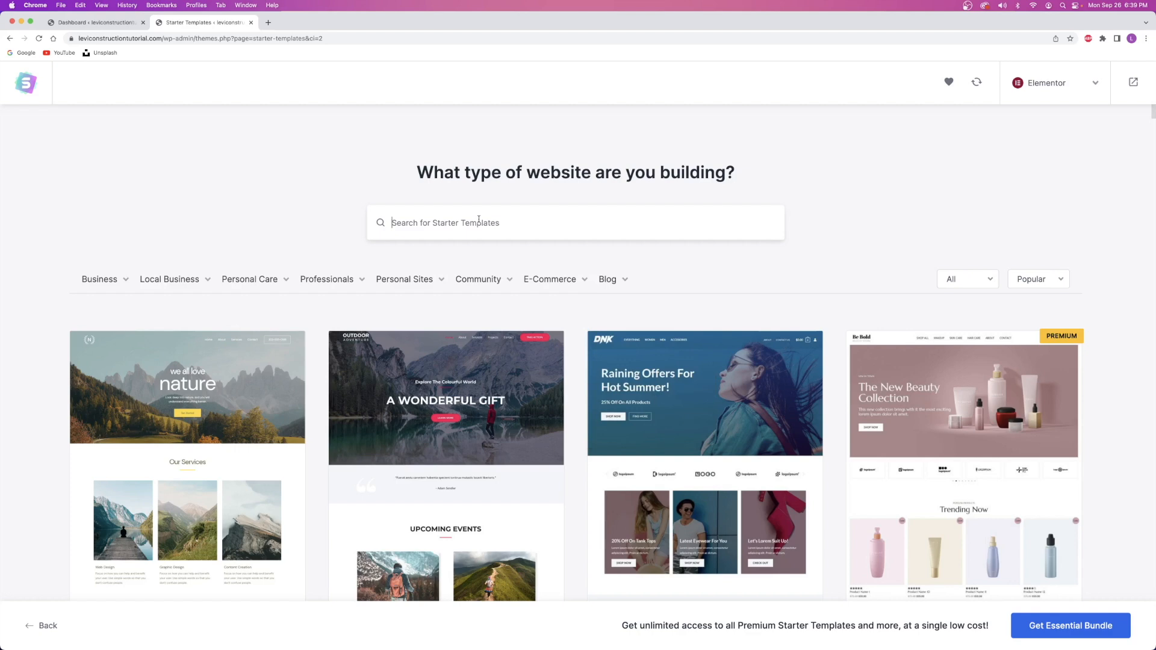
Search the starter templates for "plumber" and look through the matching designs.
type("plumber")
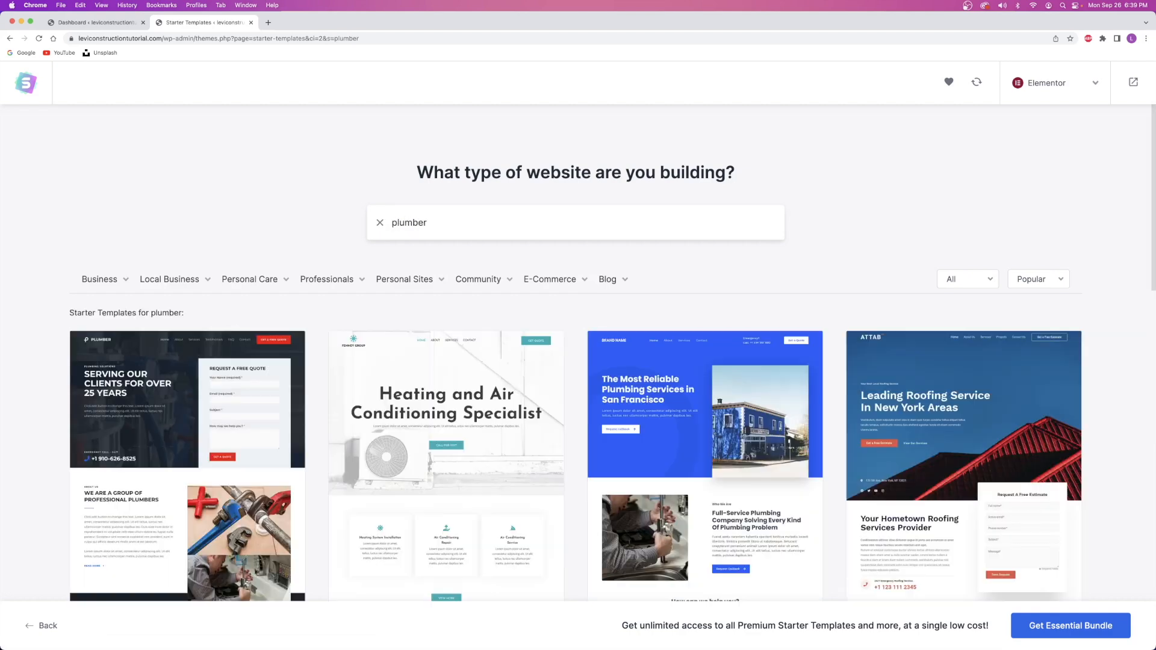
scroll(361, 289, "down", 1)
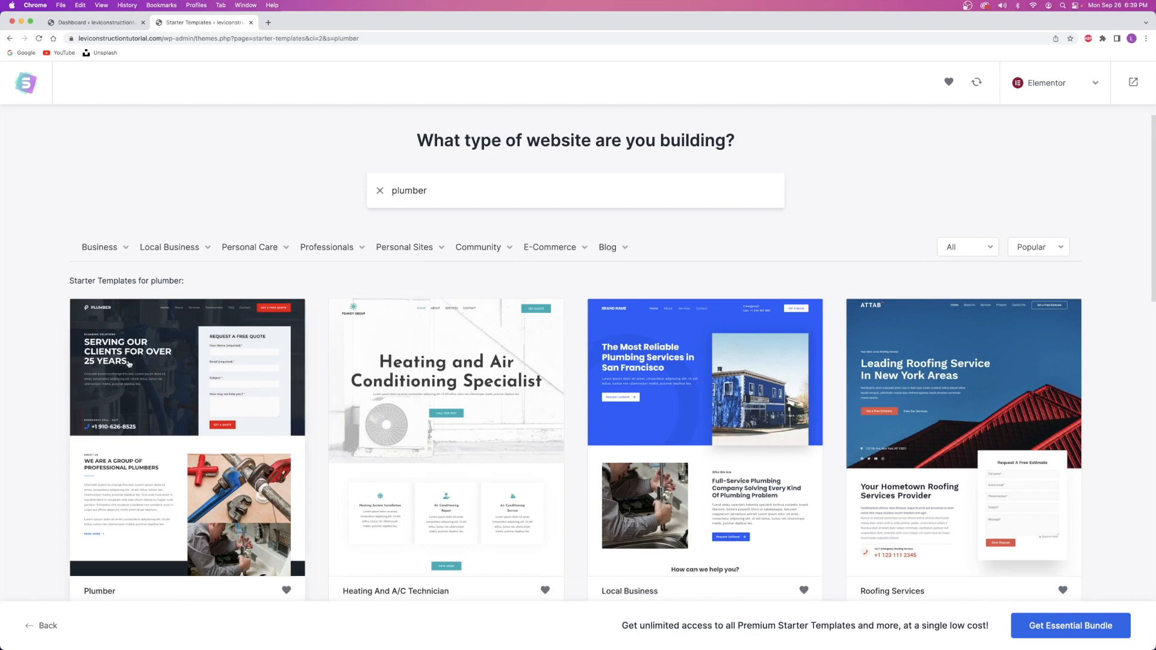
scroll(131, 365, "down", 3)
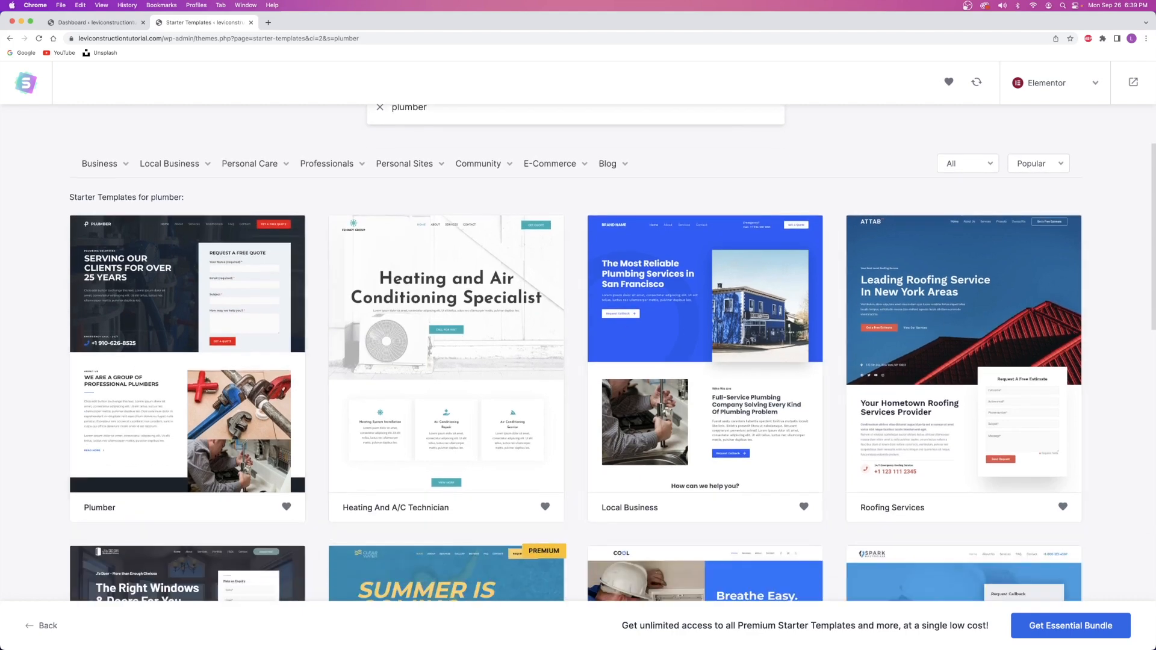
scroll(319, 310, "up", 2)
scroll(325, 302, "up", 2)
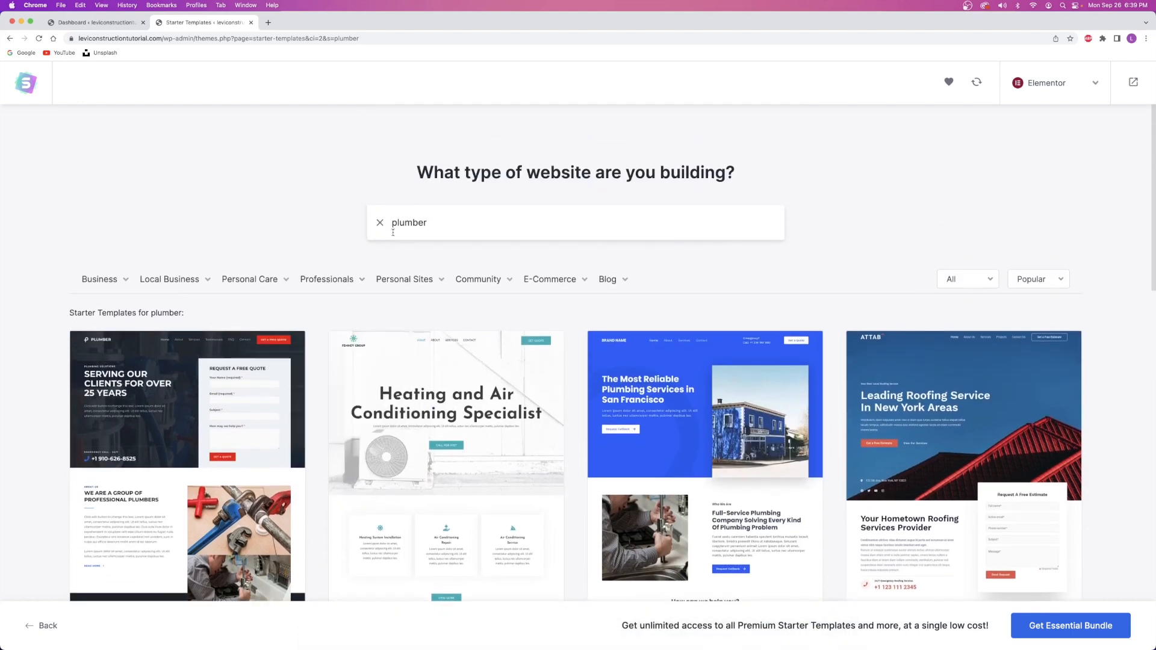
Replace the template search with "sierra" and select the Sierra Nature template.
left_click(380, 223)
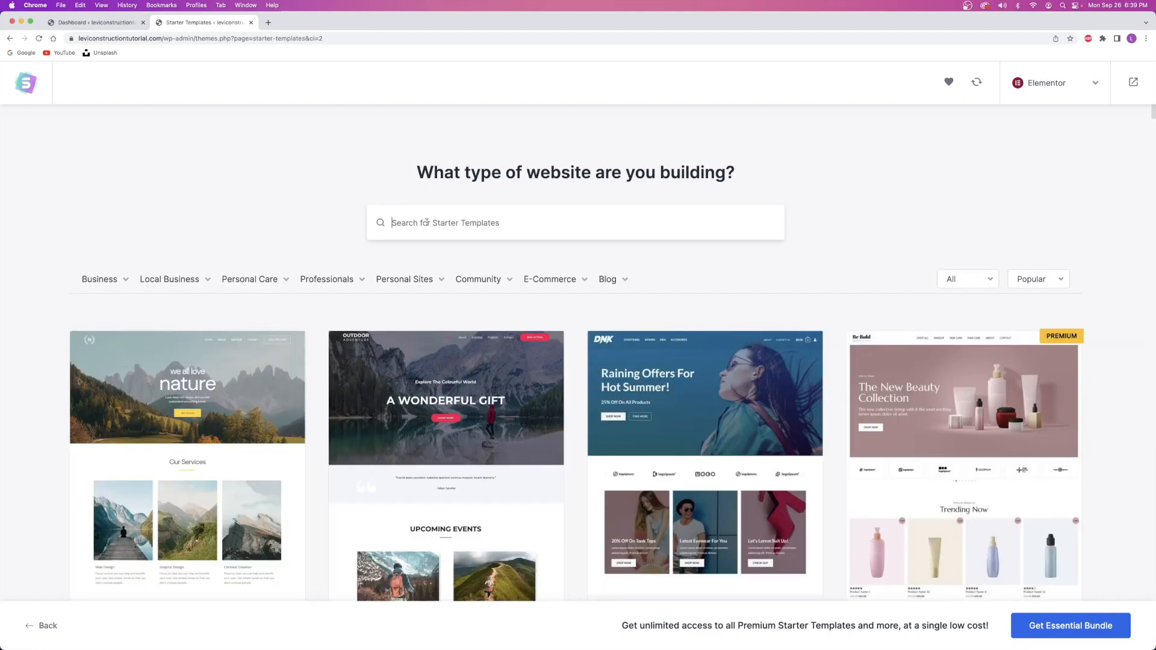
type("sierra")
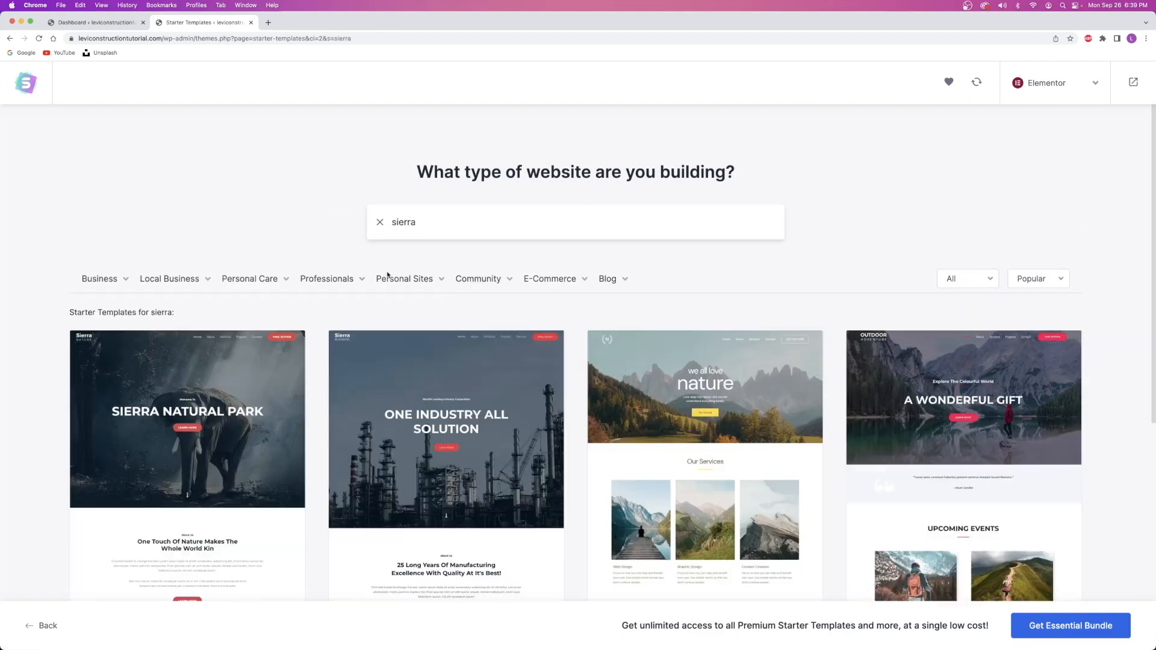
scroll(180, 337, "down", 3)
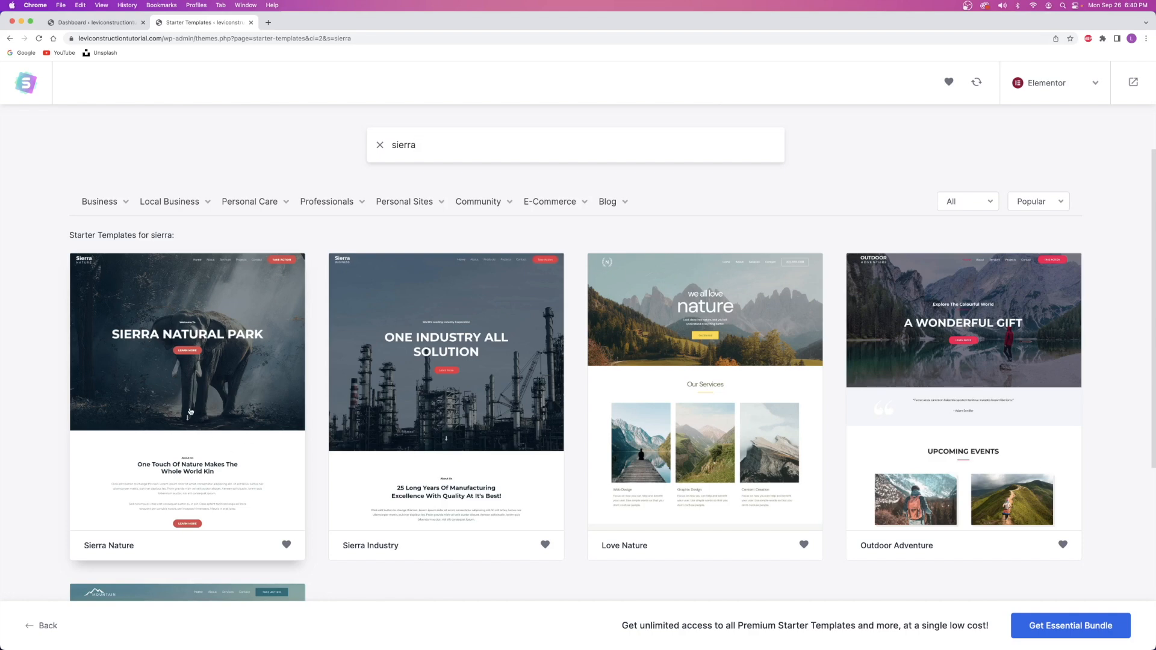
scroll(190, 411, "down", 3)
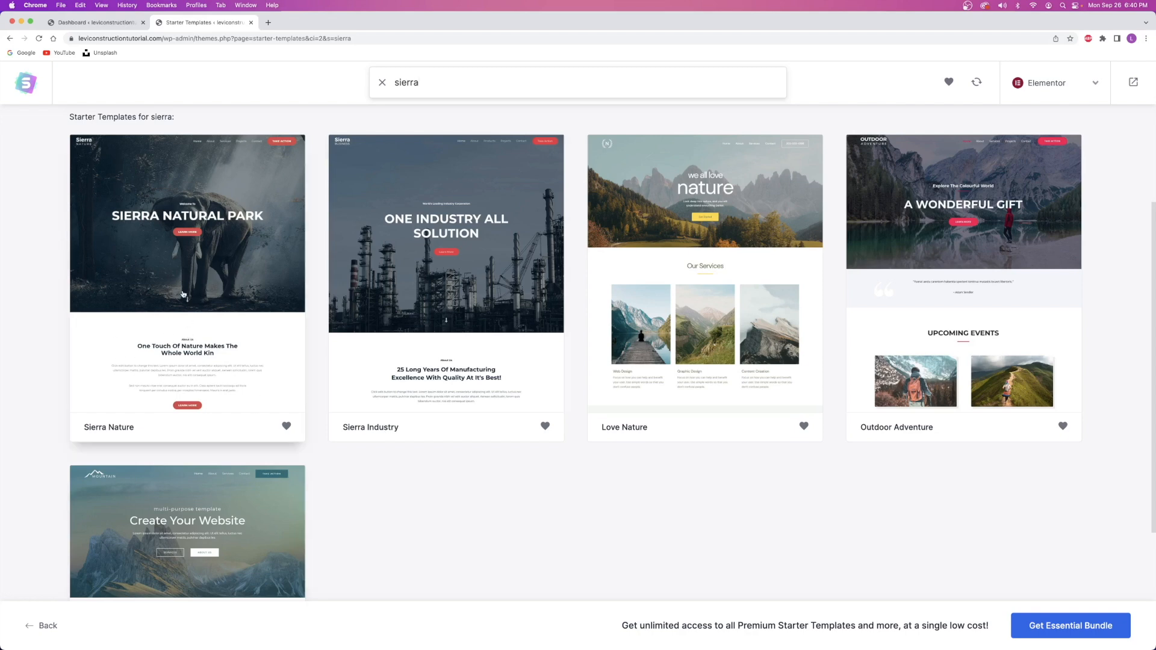
left_click(190, 283)
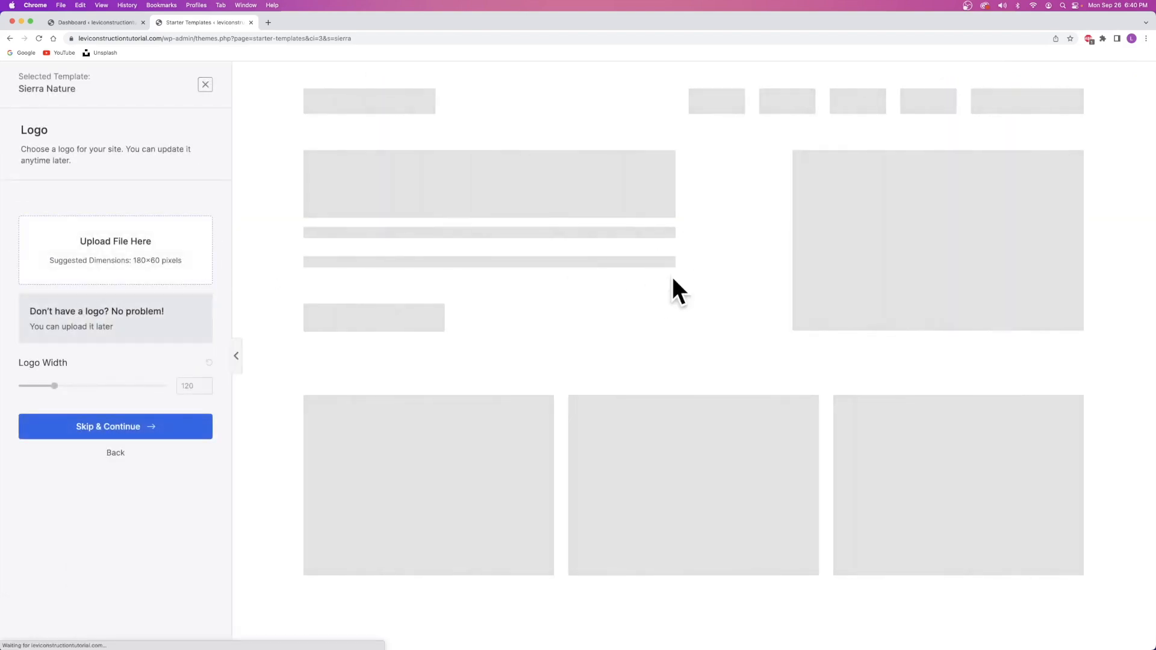
Examine the Sierra Nature preview, covering the full home page and the About page, and return to its home page.
scroll(672, 280, "down", 10)
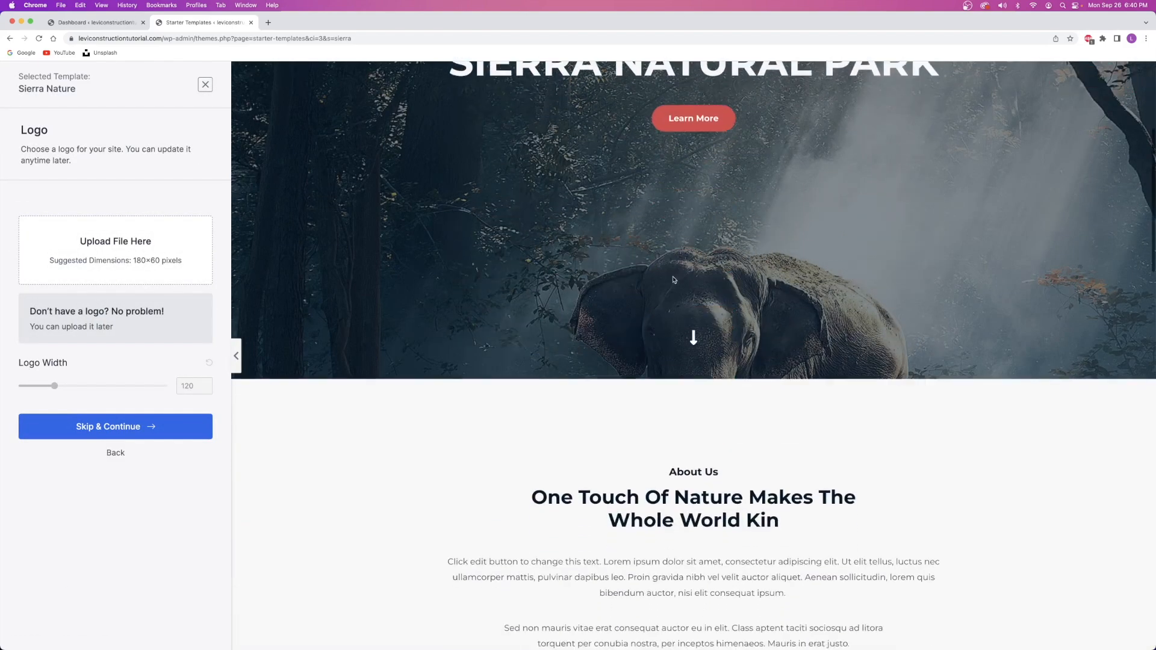
scroll(673, 277, "down", 15)
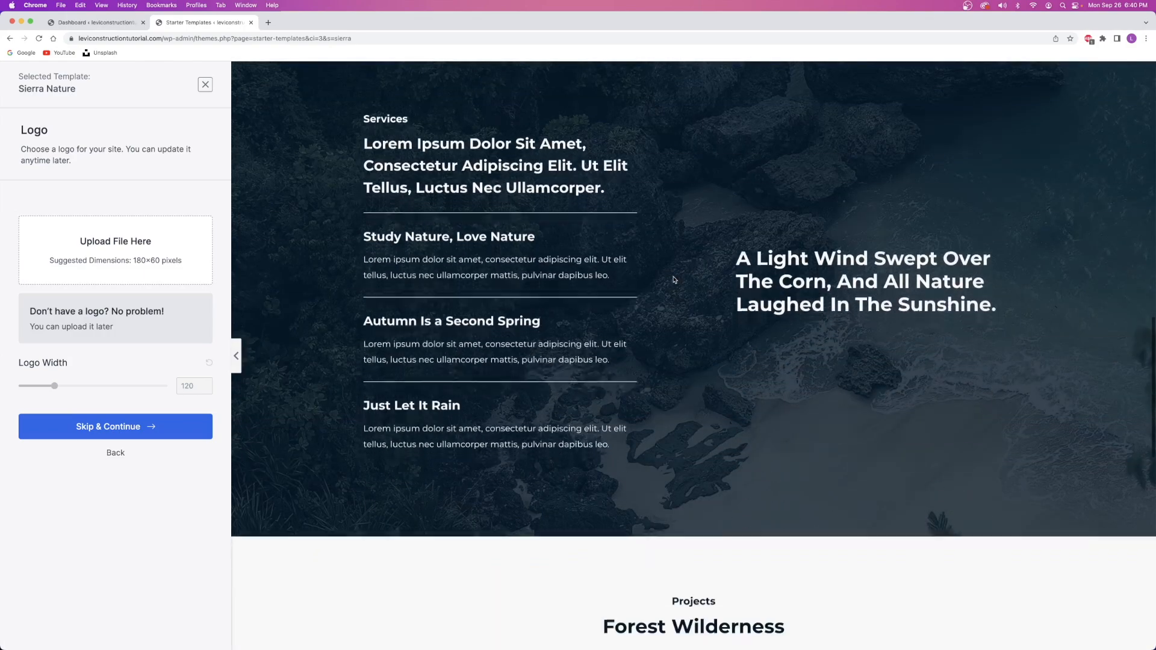
scroll(675, 280, "down", 5)
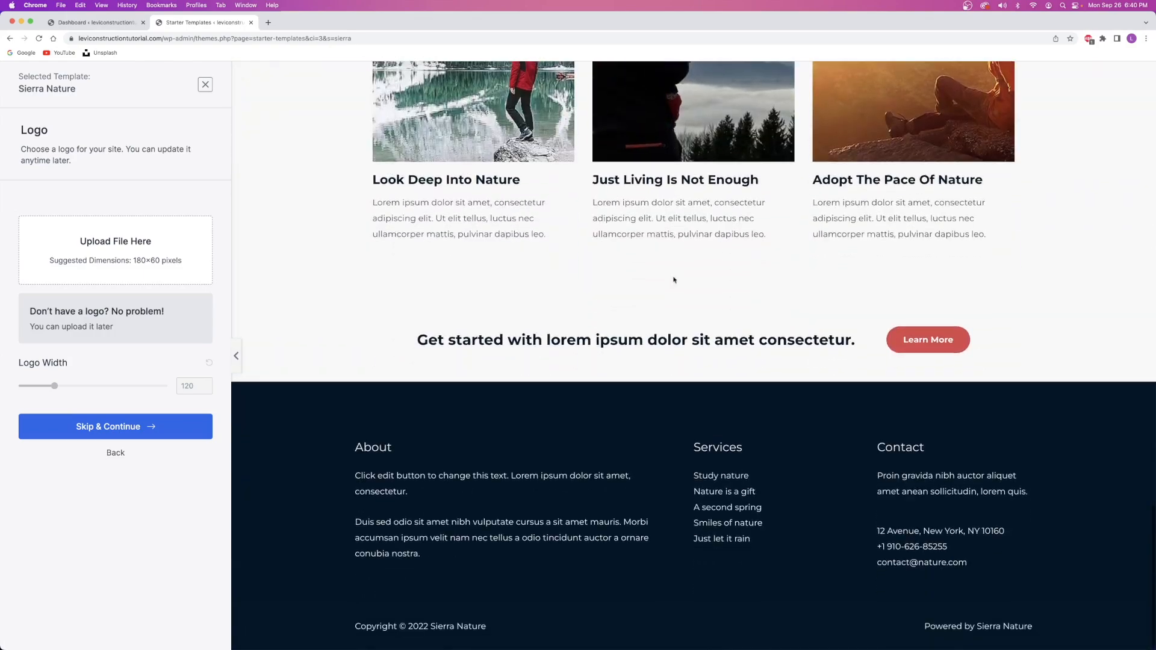
scroll(675, 280, "up", 20)
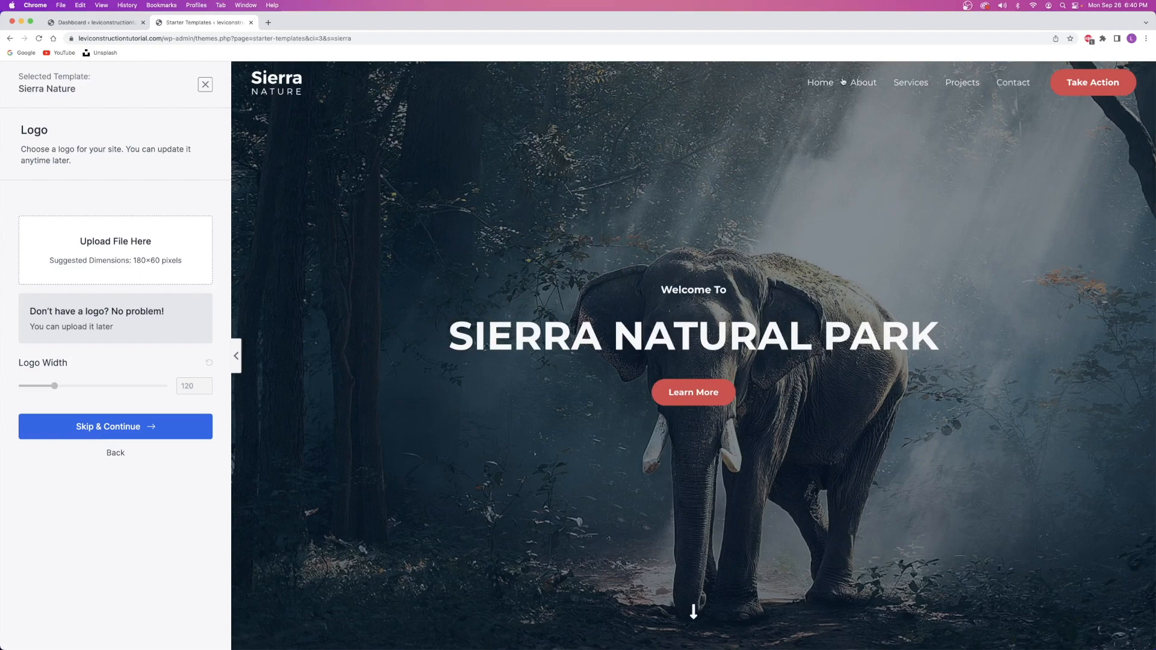
left_click(863, 84)
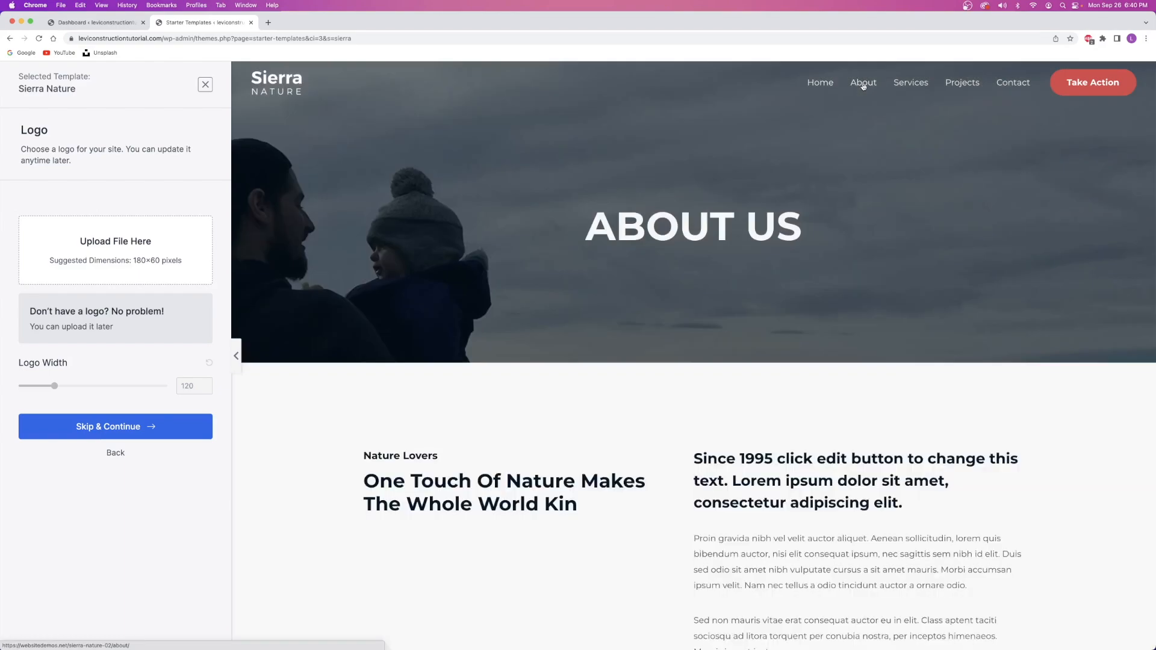
scroll(843, 251, "down", 10)
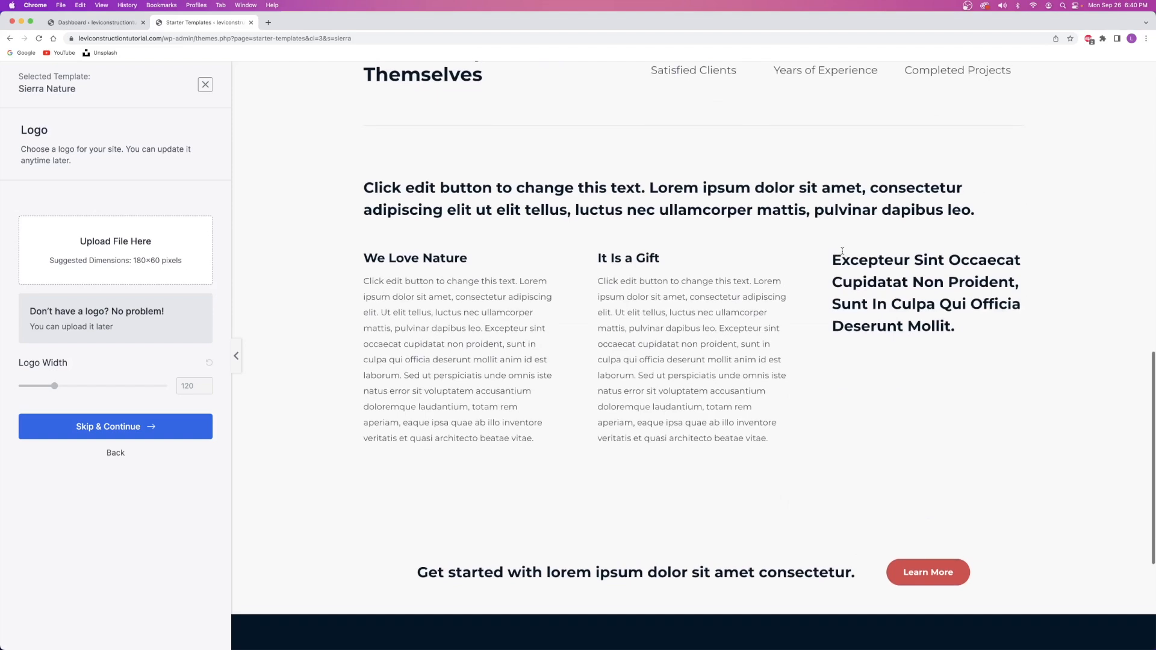
scroll(842, 252, "up", 15)
left_click(819, 82)
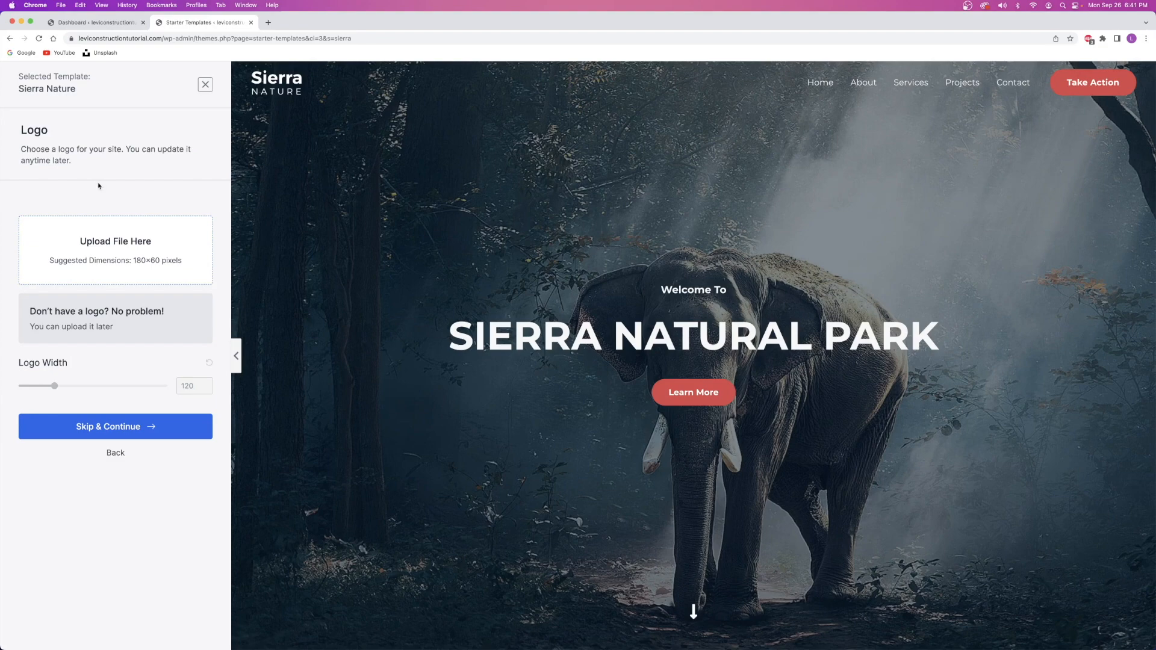
Skip the logo upload, apply the dark blue color palette to the Sierra Nature template and check it across the home page preview.
left_click(112, 426)
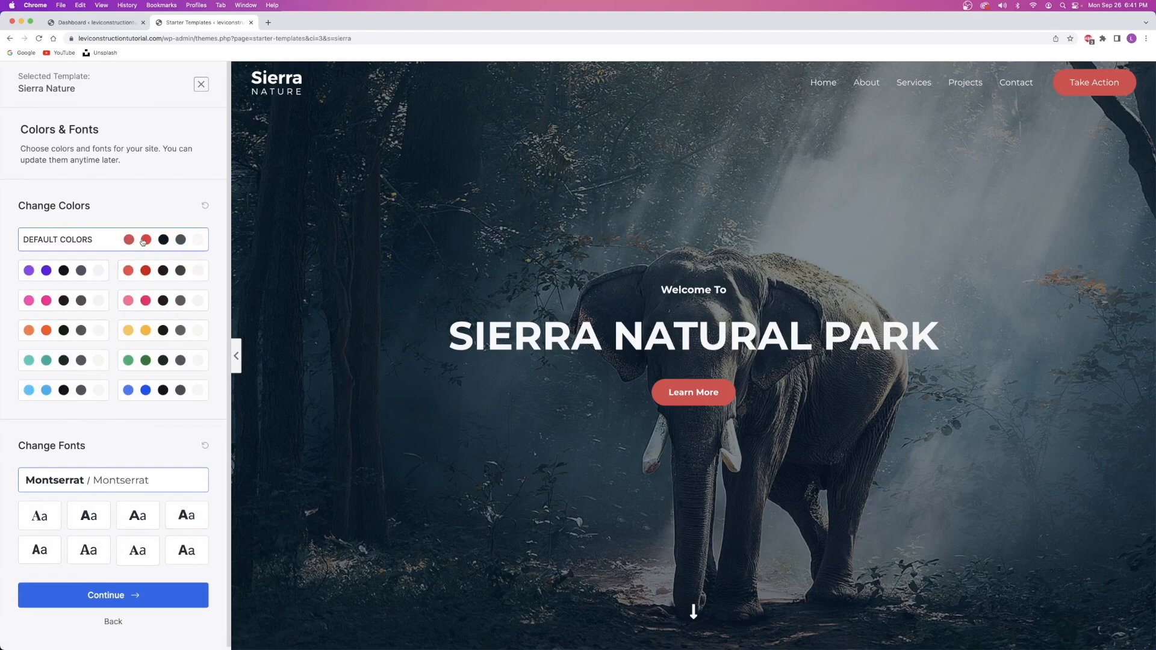
scroll(848, 300, "down", 10)
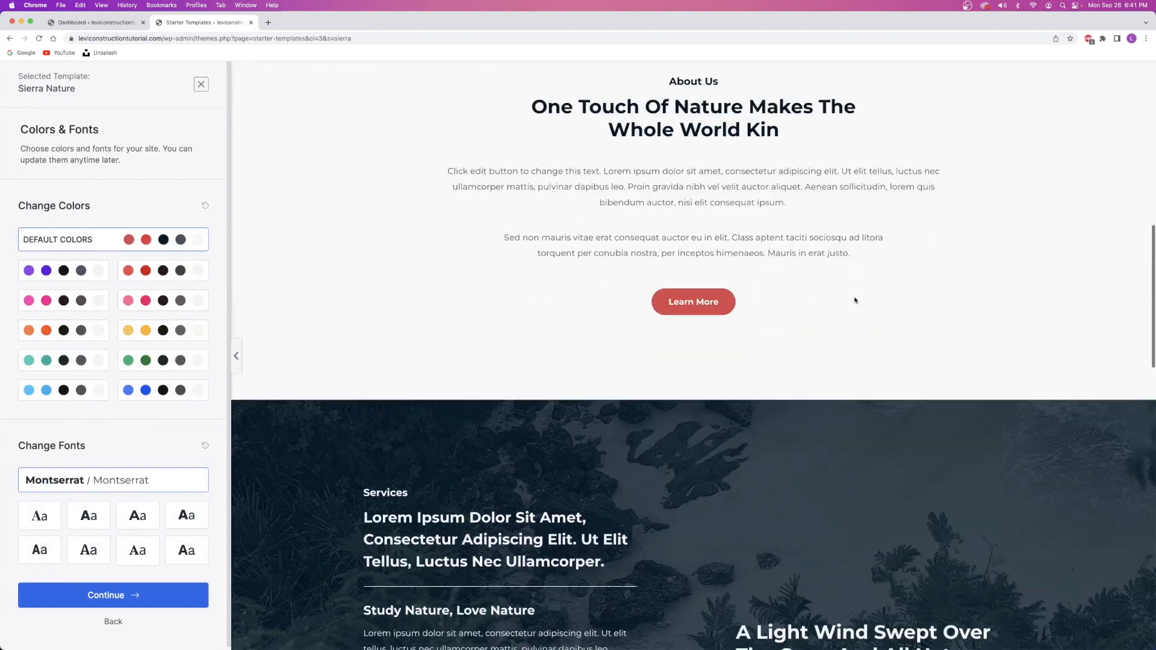
scroll(854, 301, "down", 5)
scroll(854, 300, "up", 15)
left_click(167, 390)
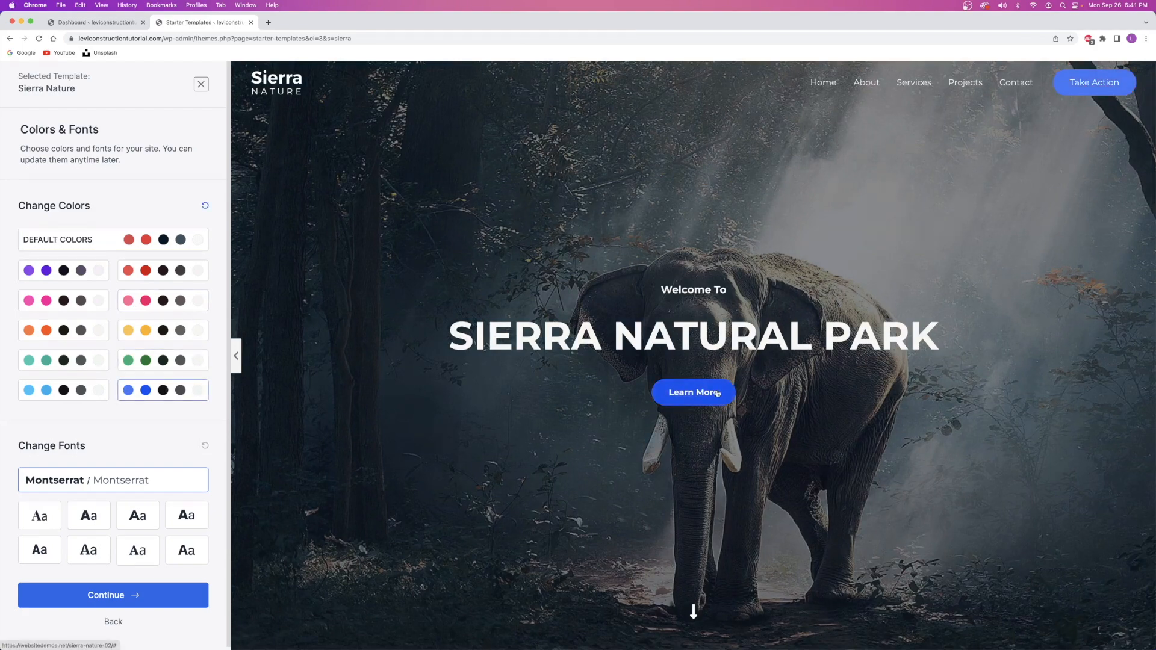
scroll(723, 283, "down", 8)
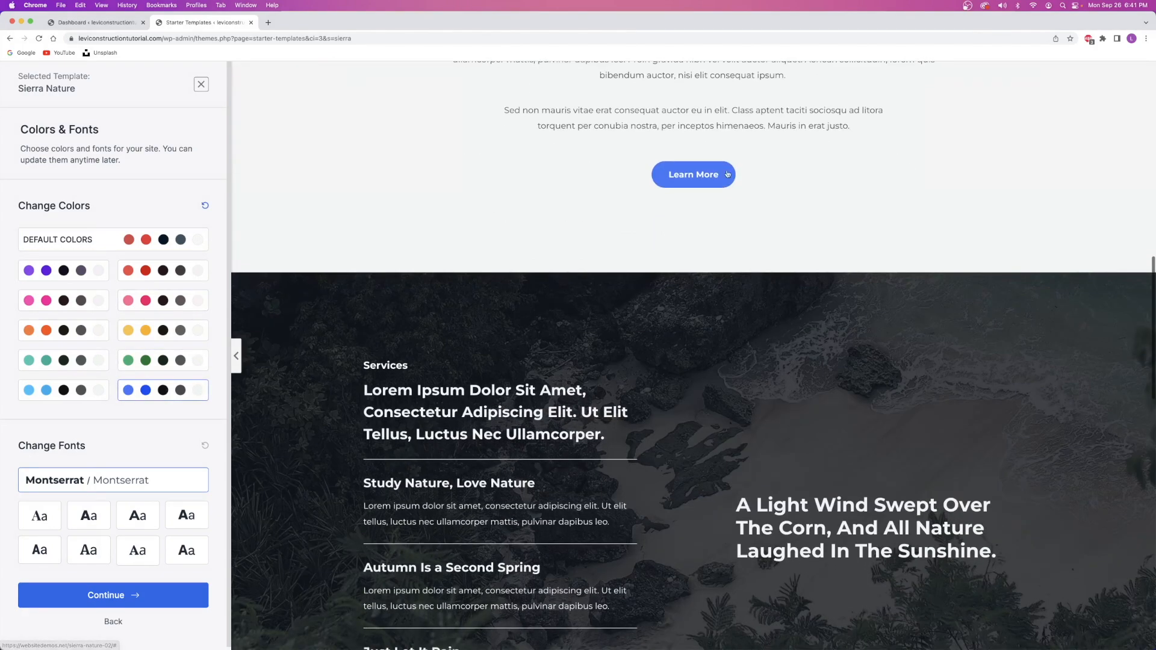
scroll(725, 177, "down", 15)
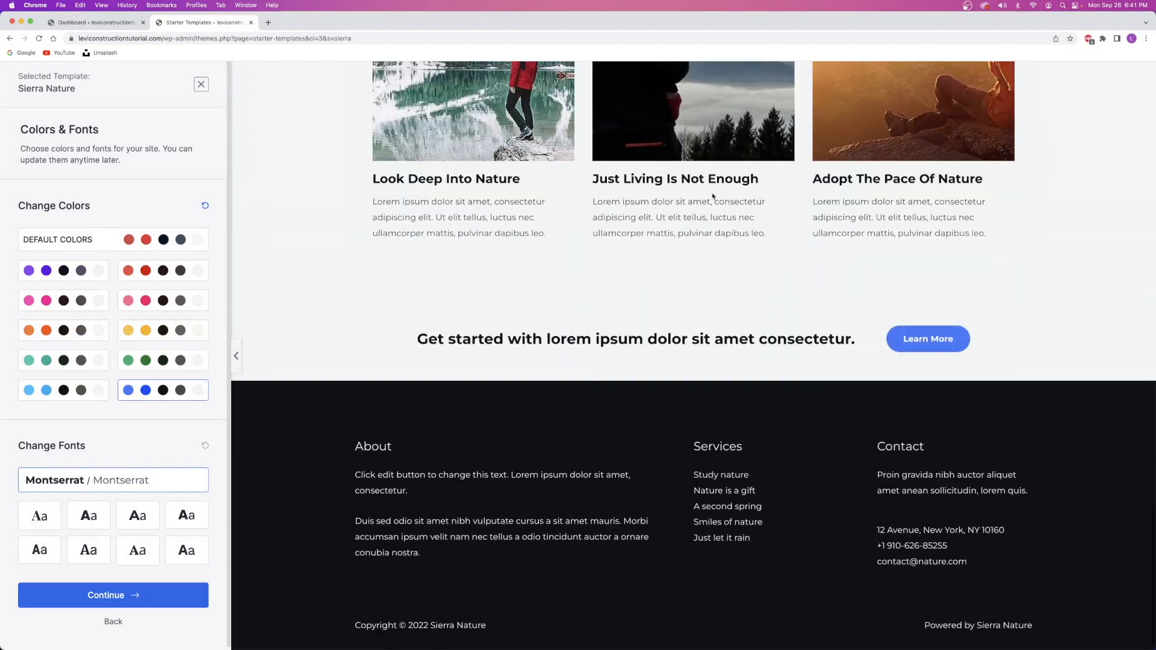
scroll(745, 334, "up", 20)
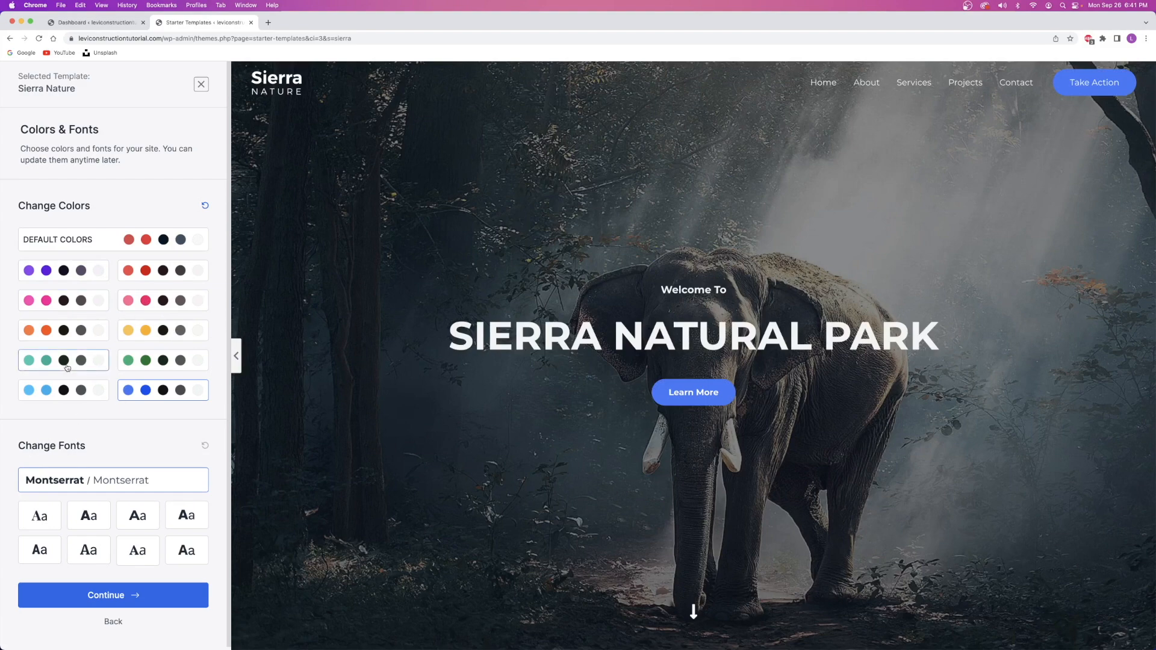
Restore the template's default color palette, preview alternative font pairings and return the fonts to Montserrat / Montserrat.
left_click(120, 244)
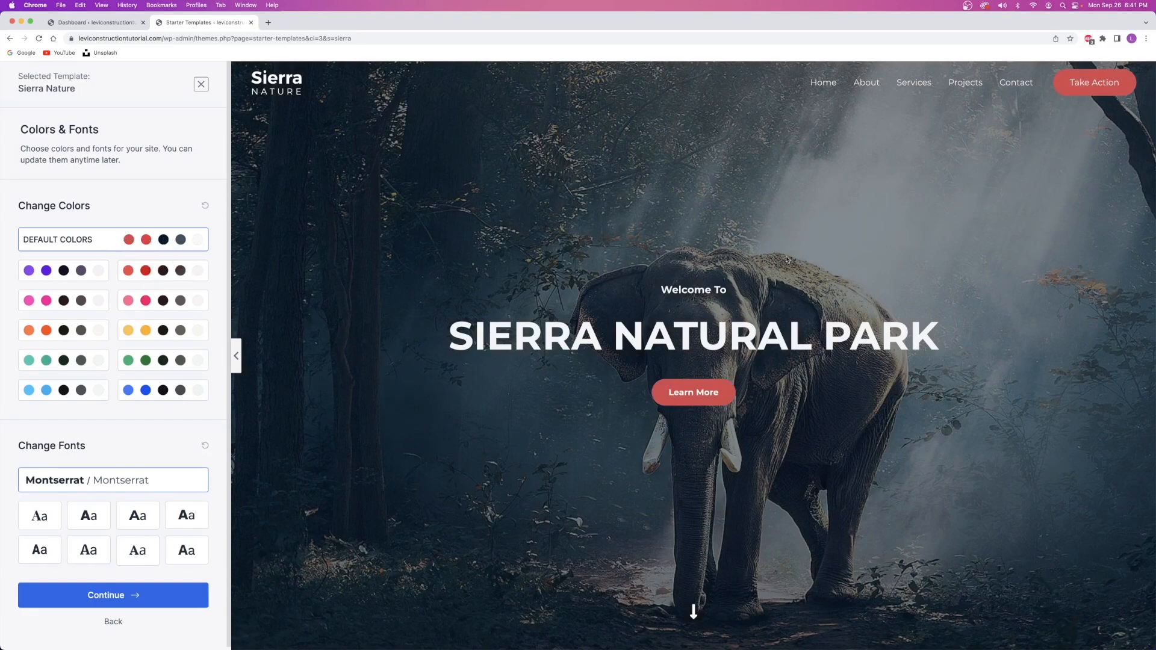
left_click(144, 517)
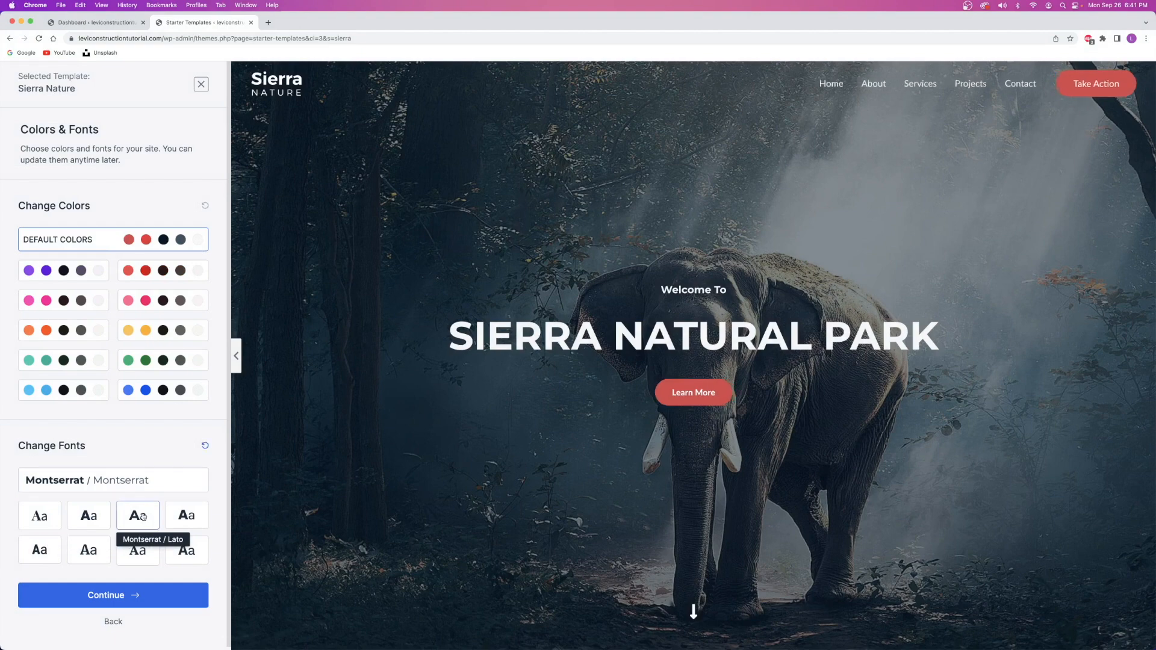
left_click(105, 549)
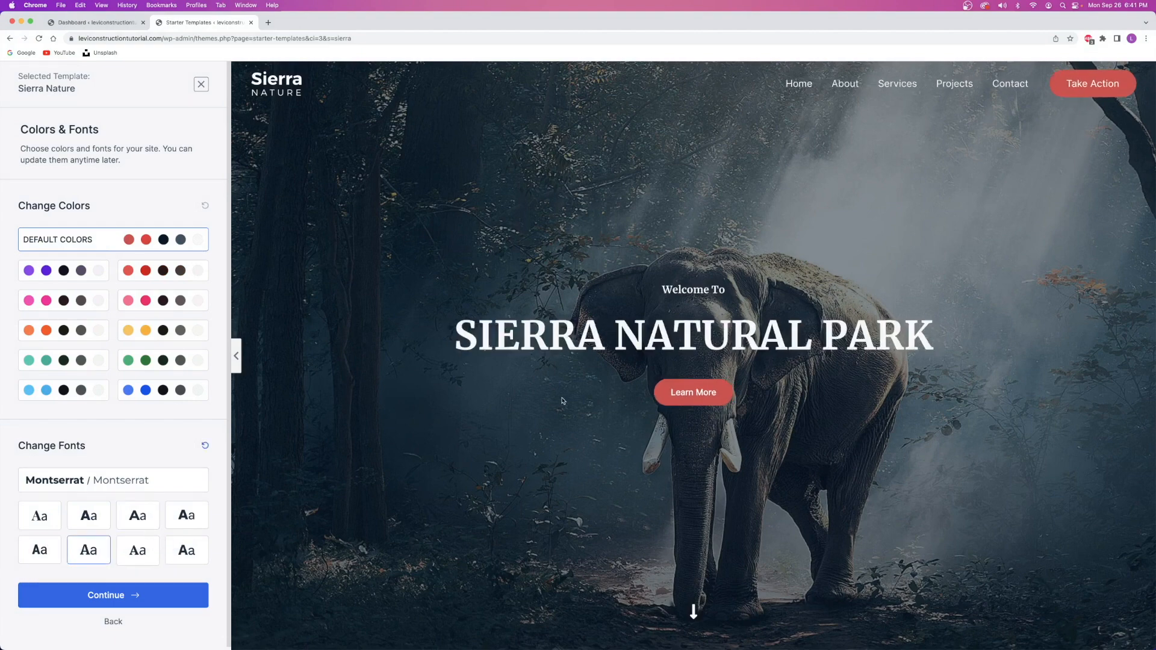
left_click_drag(645, 335, 903, 336)
left_click(821, 335)
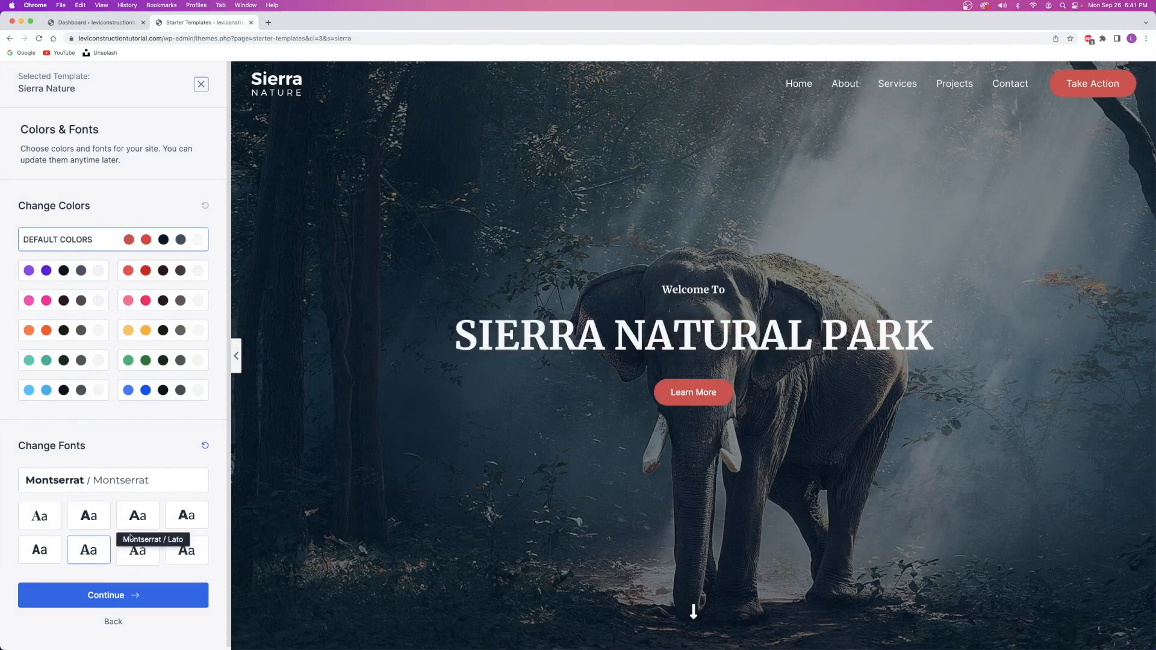
left_click(47, 550)
left_click(109, 481)
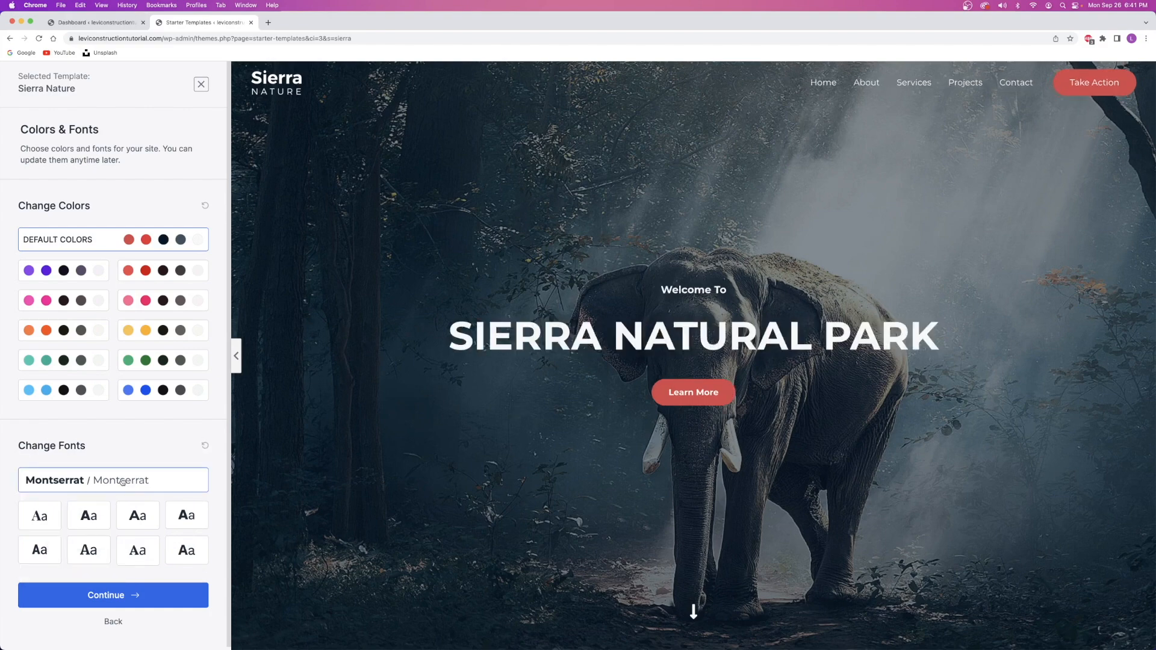
Continue to the final import form, exclude Share Non-Sensitive Data and submit it with the personal fields blank to build the website.
left_click(106, 596)
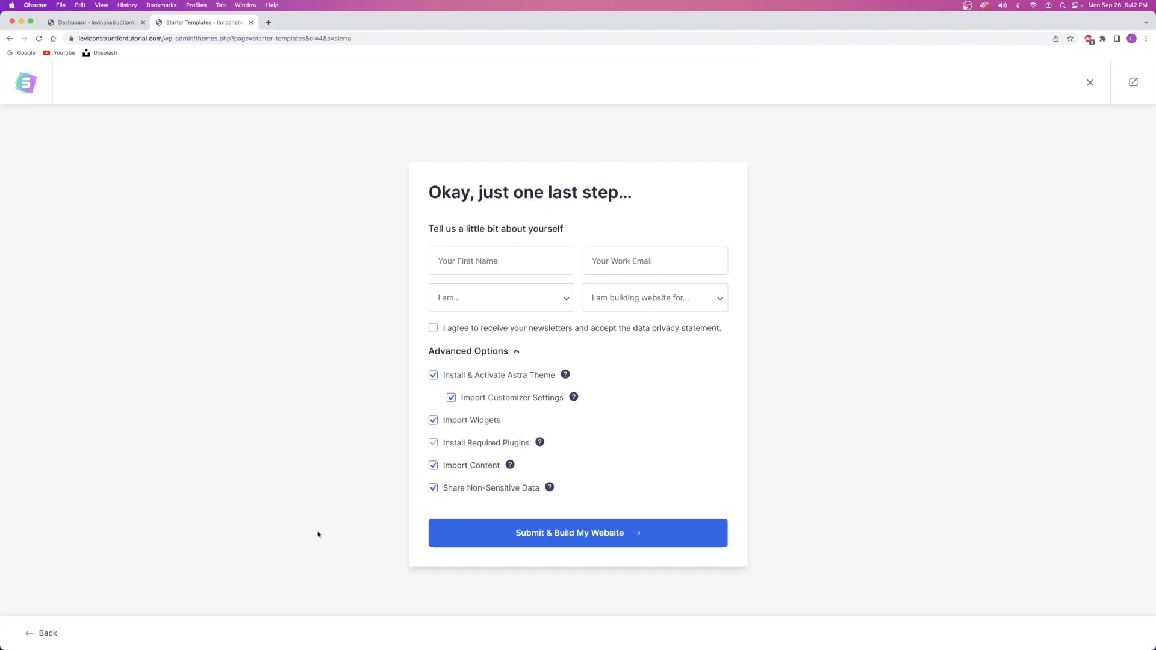
left_click_drag(457, 194, 692, 276)
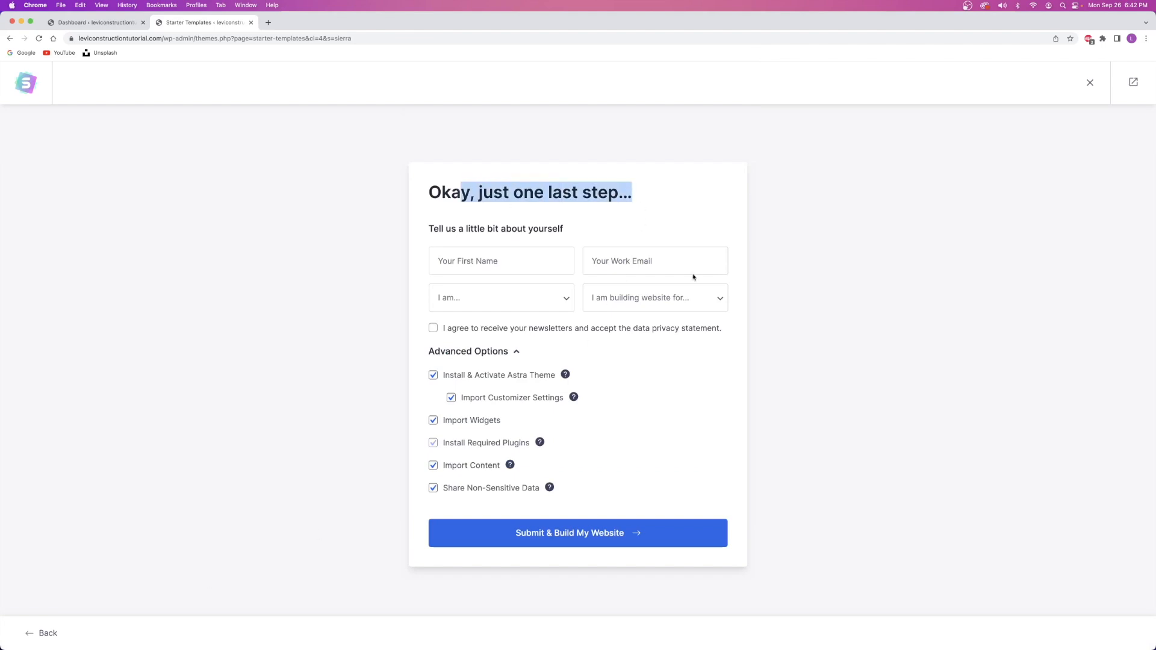
left_click(572, 206)
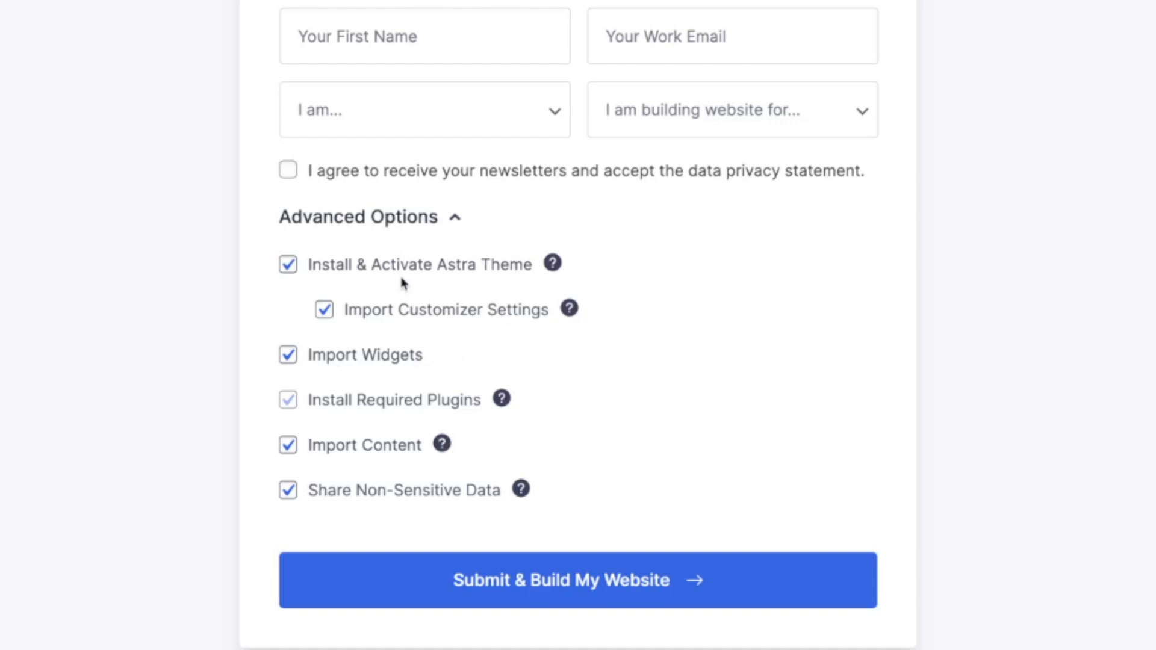
left_click(289, 491)
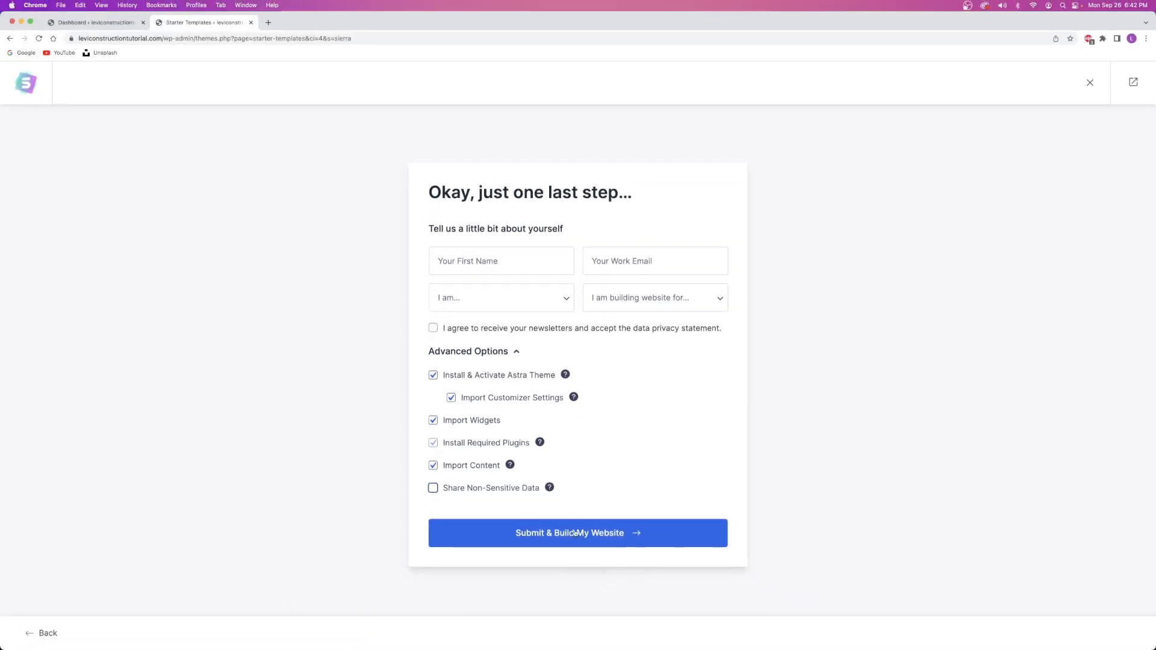
left_click(573, 533)
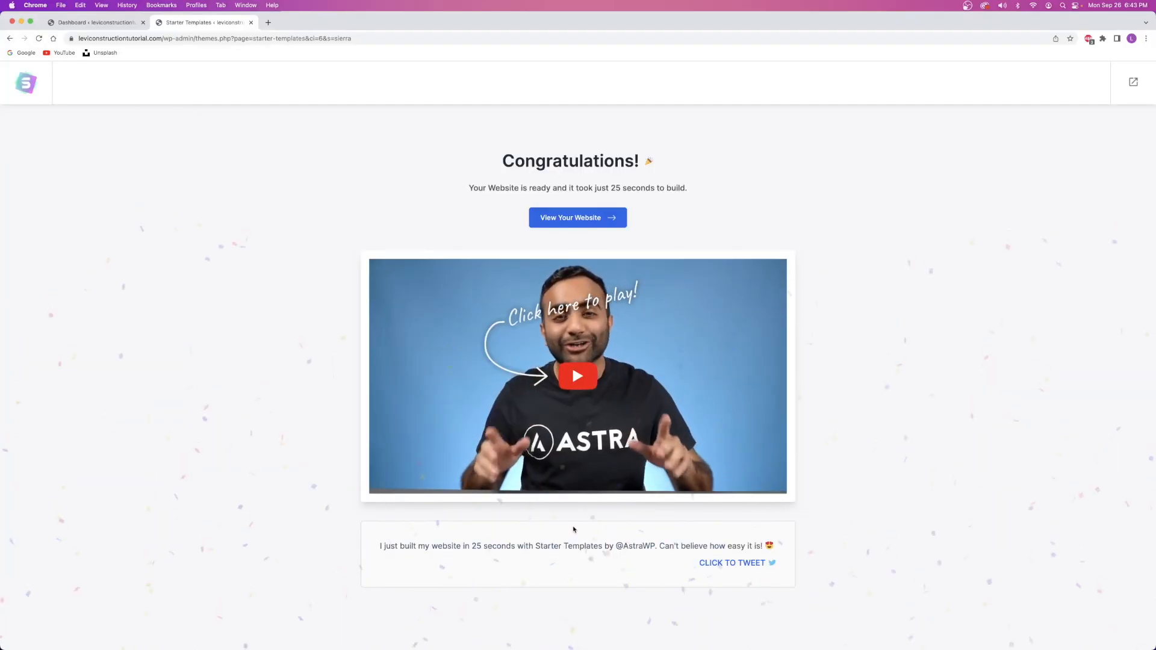
View the newly built website, check its web address and look through the full home page.
left_click_drag(501, 161, 639, 162)
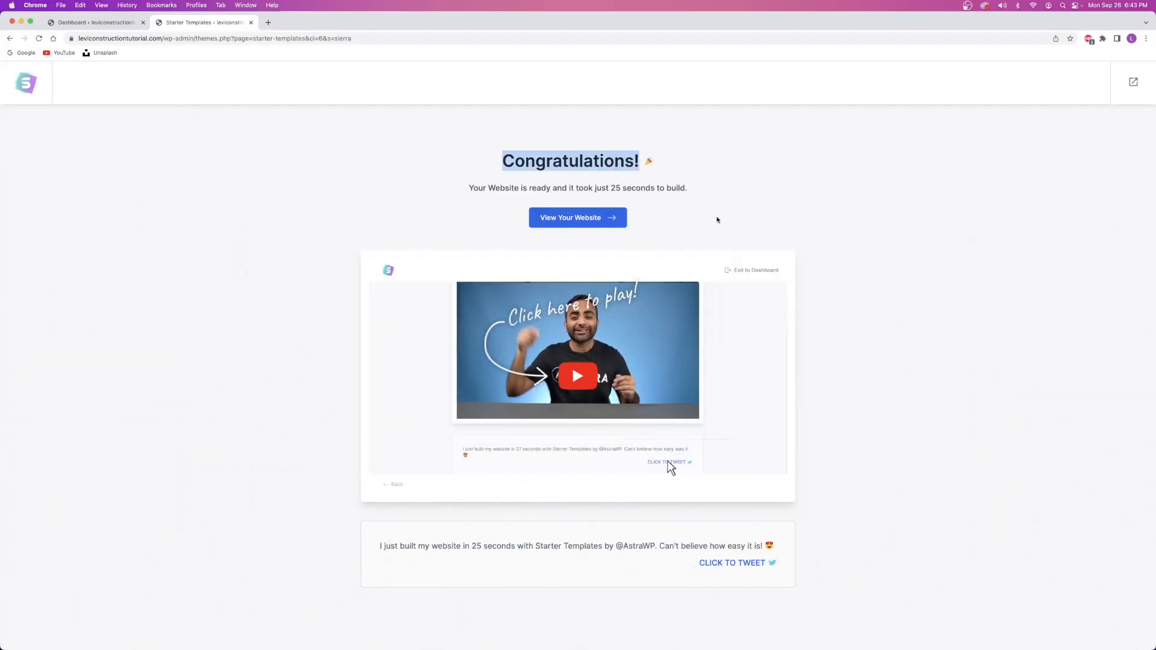
left_click(714, 219)
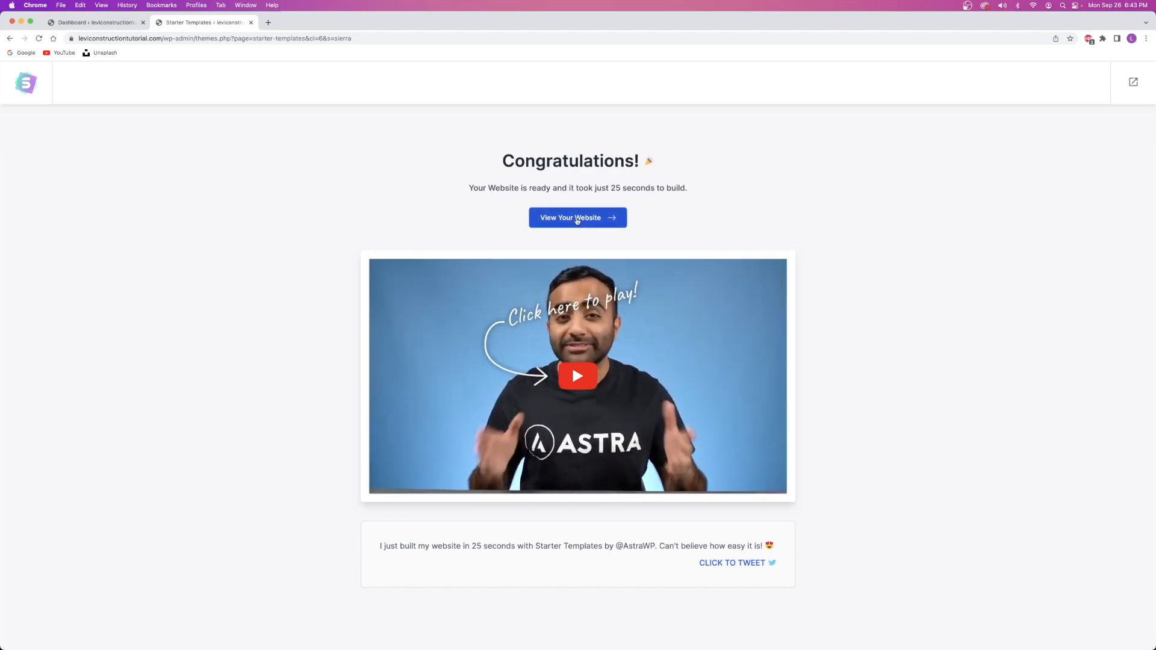
left_click(580, 219)
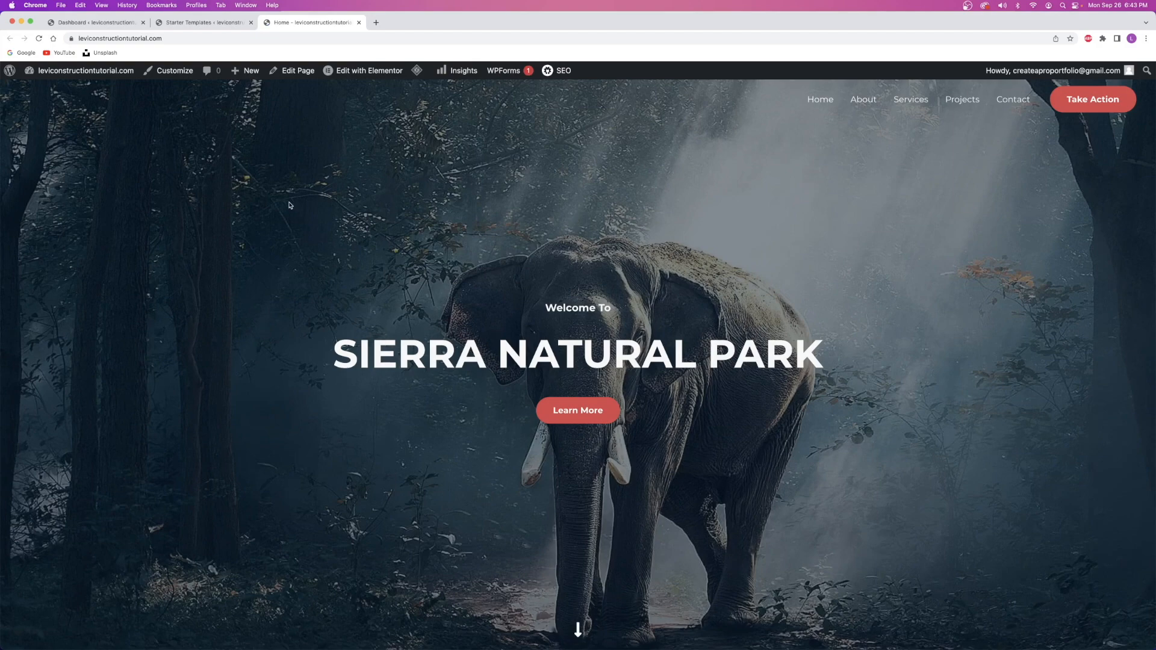
left_click(174, 37)
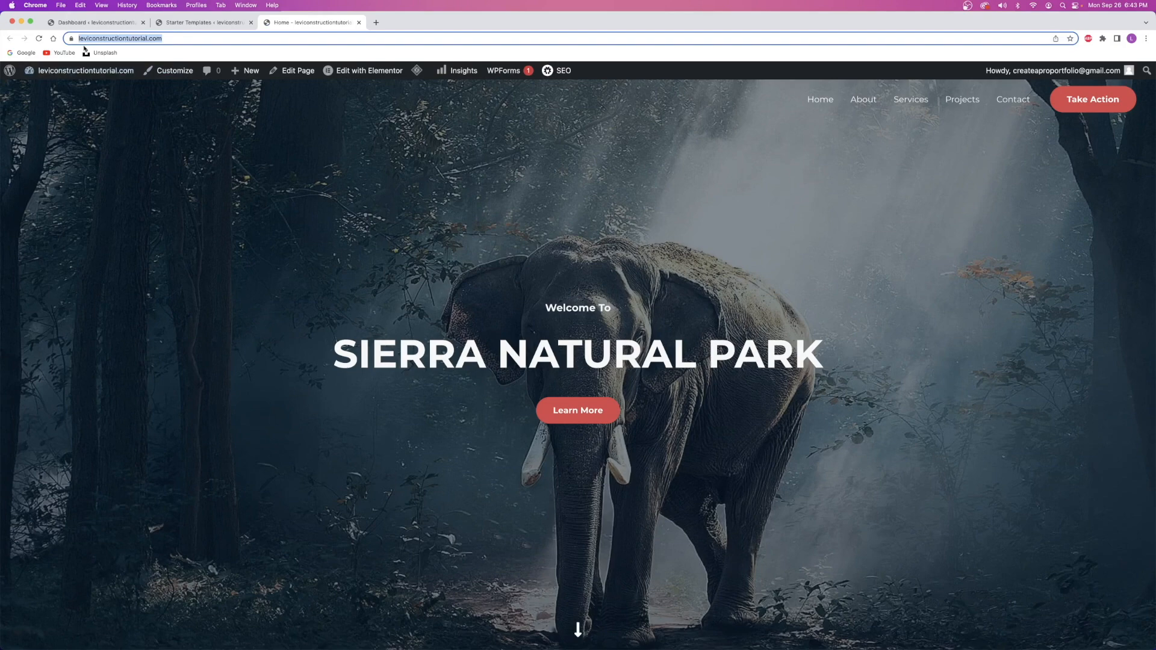
left_click(196, 41)
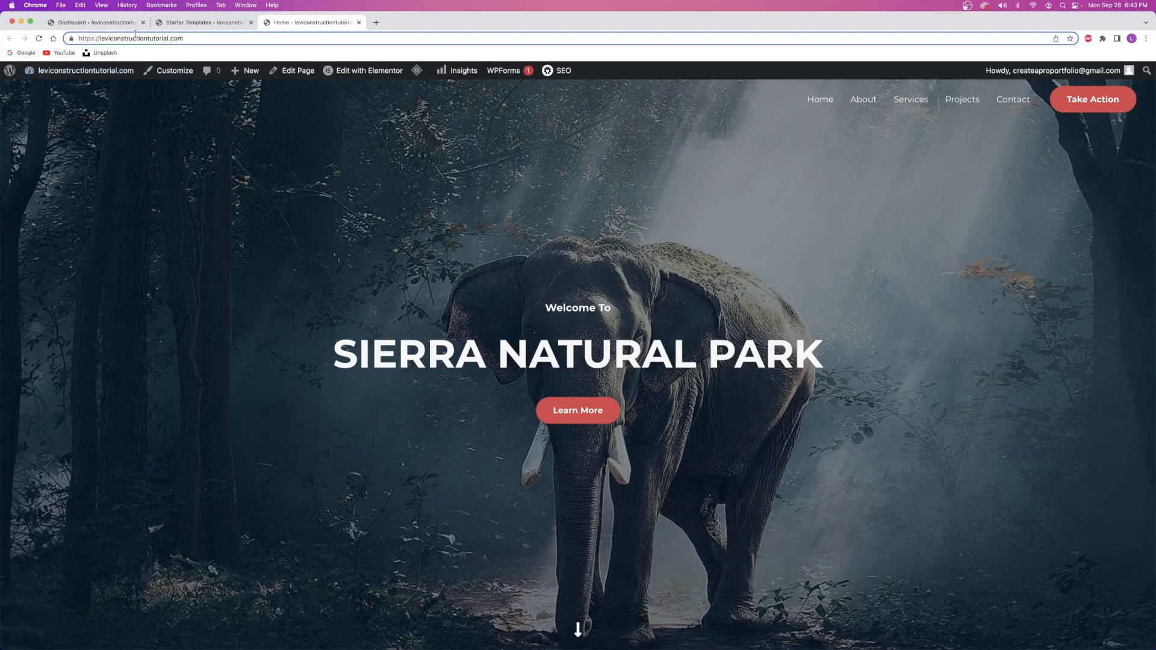
left_click(439, 220)
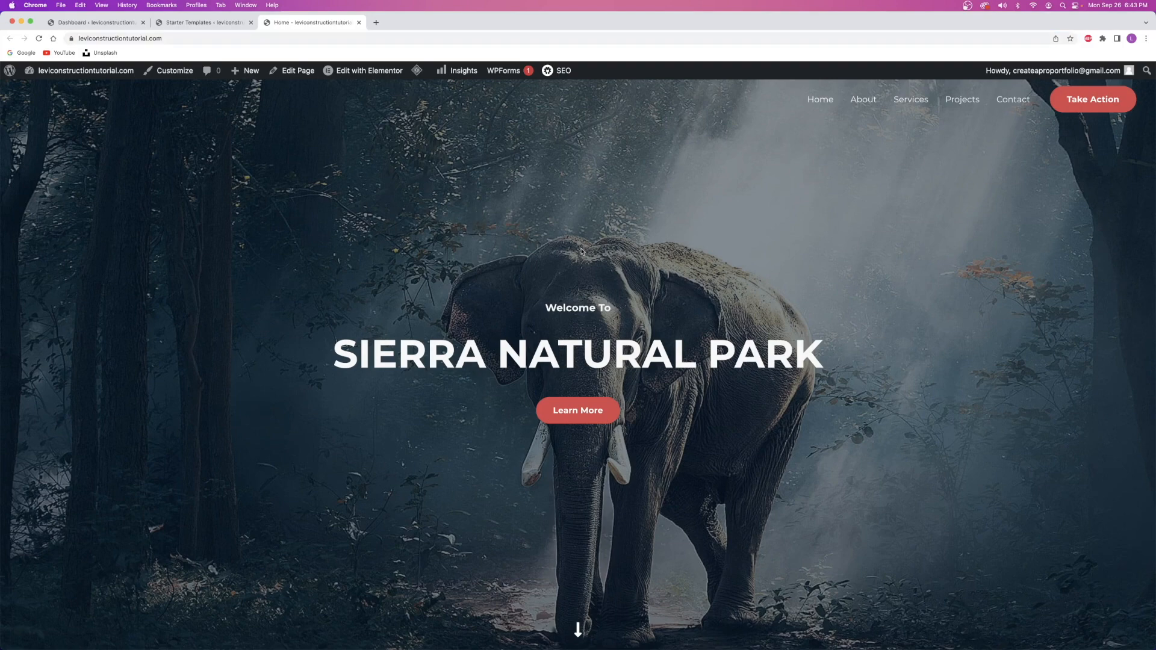
scroll(564, 257, "down", 10)
scroll(564, 256, "down", 12)
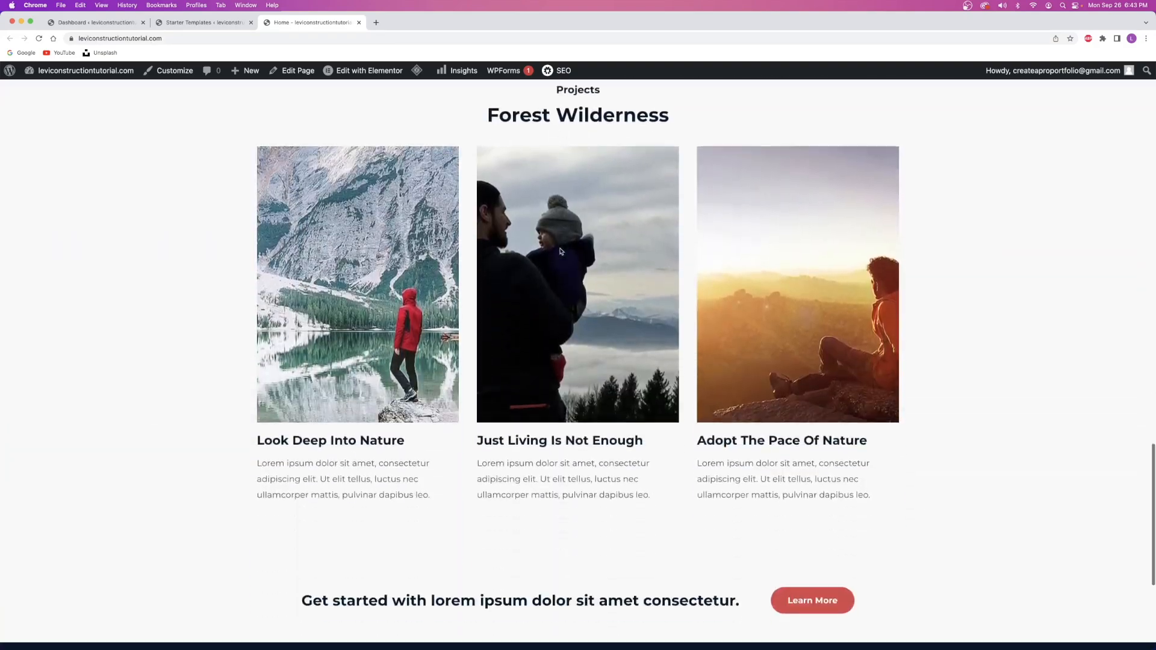
scroll(560, 251, "down", 5)
scroll(560, 251, "up", 20)
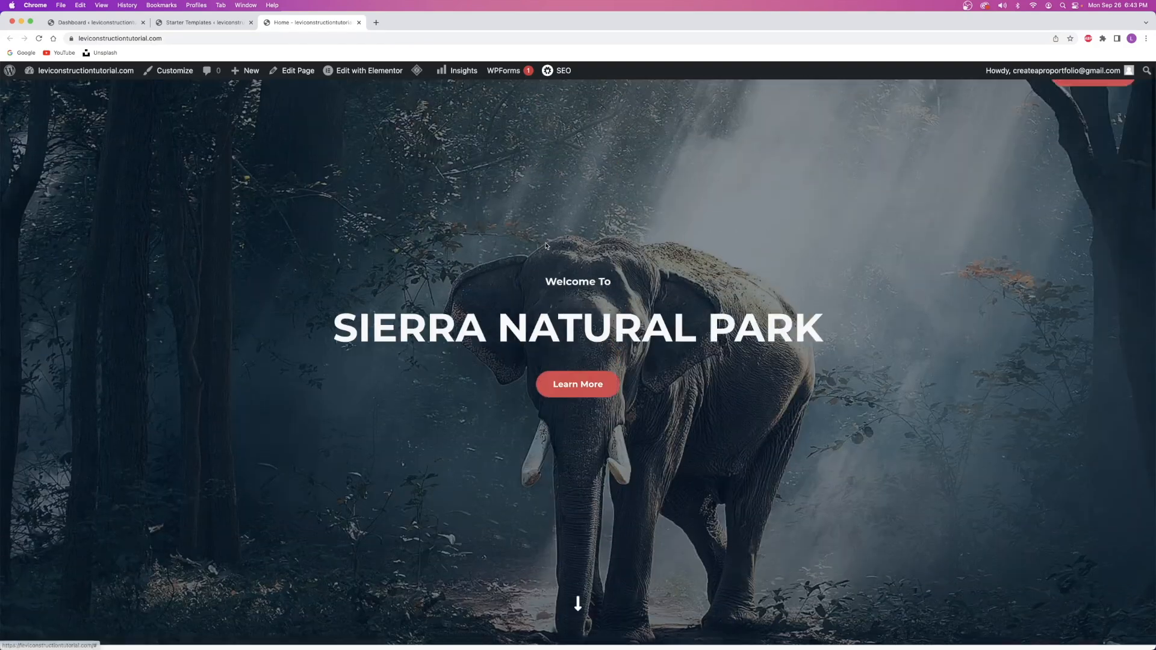
Examine the site's About and Services pages and return to the home page.
left_click(861, 101)
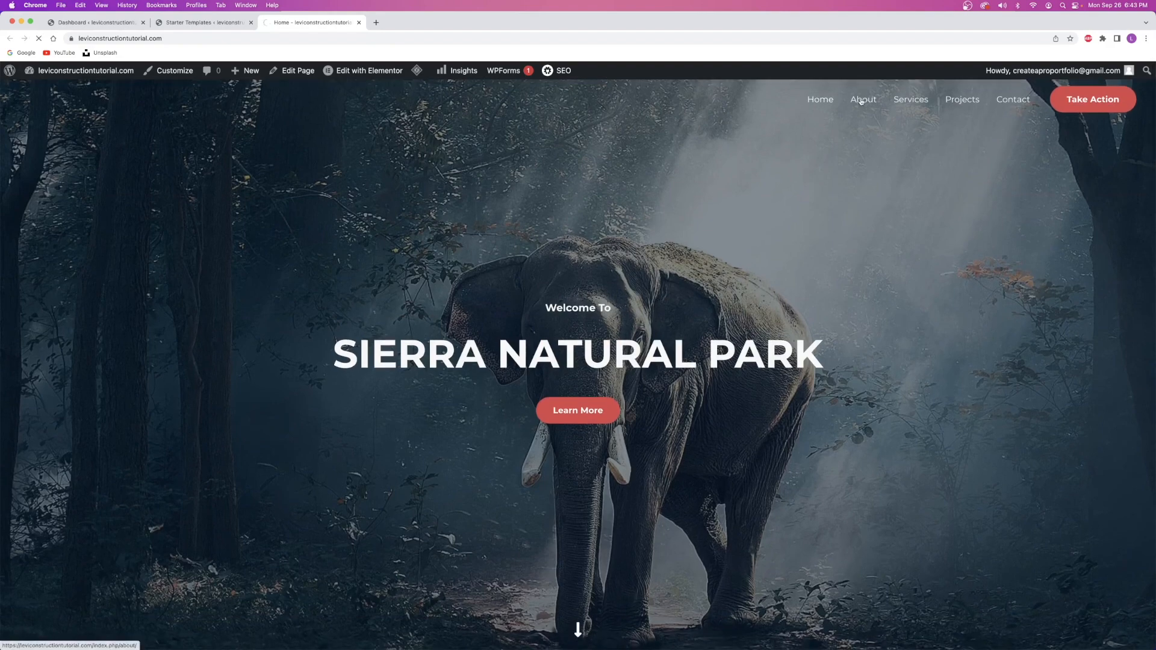
scroll(659, 215, "down", 10)
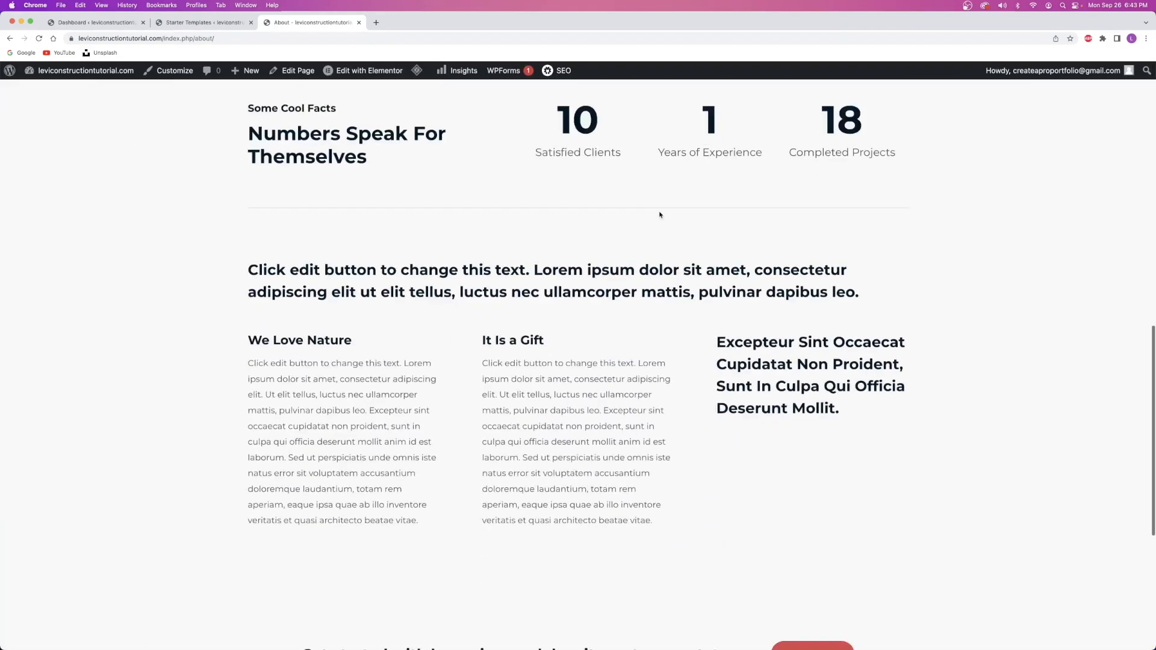
scroll(659, 215, "down", 8)
scroll(662, 215, "up", 20)
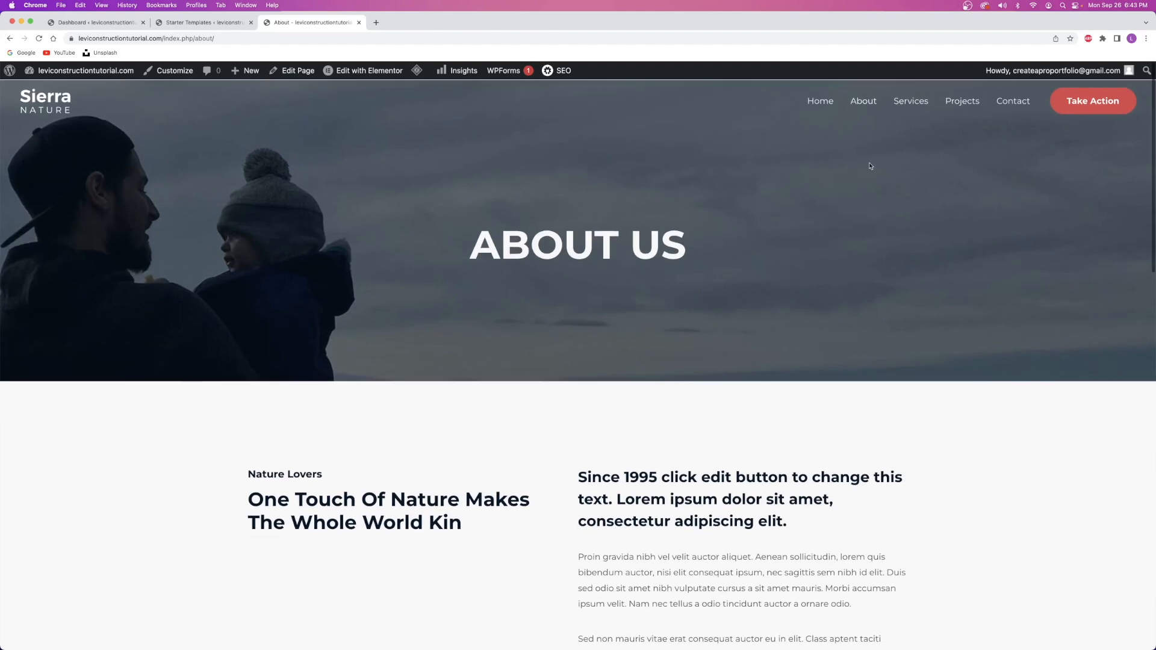
left_click(908, 104)
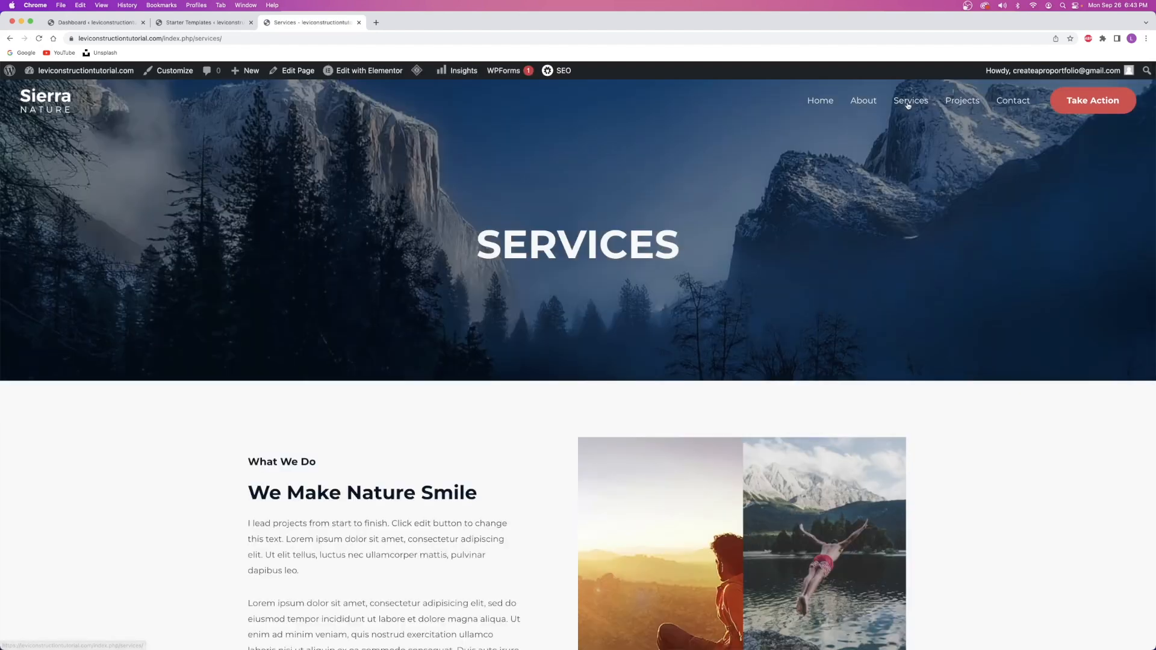
left_click(803, 97)
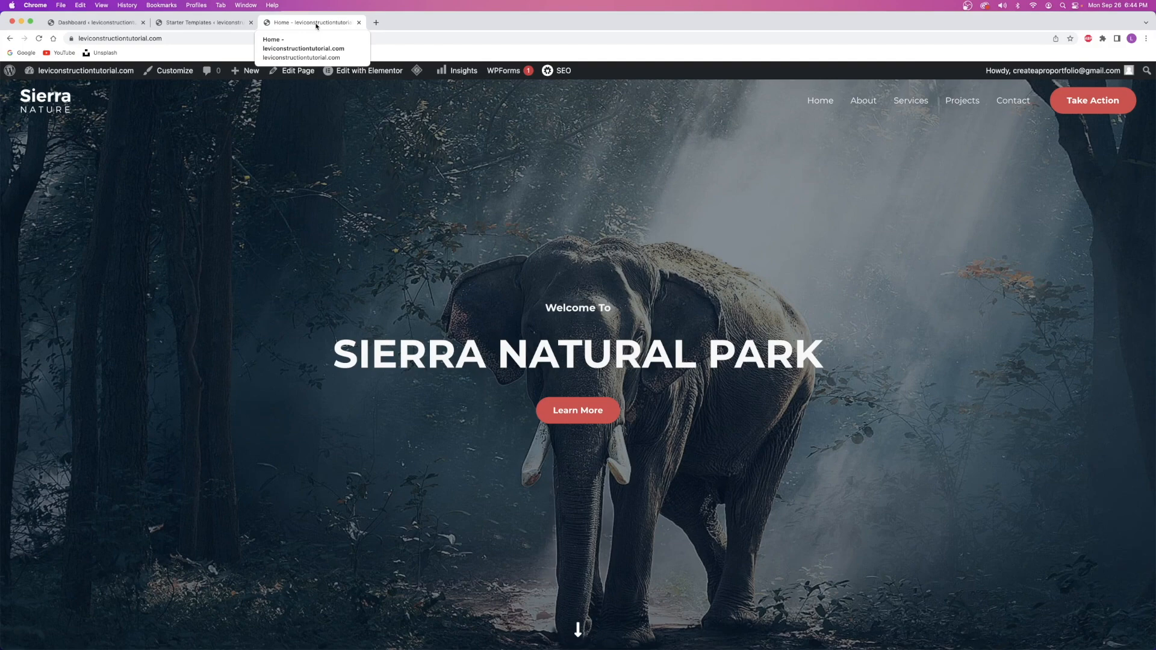
Close the website and Starter Templates pages, and open the Add Plugins page in a new browser tab alongside the dashboard.
left_click(360, 23)
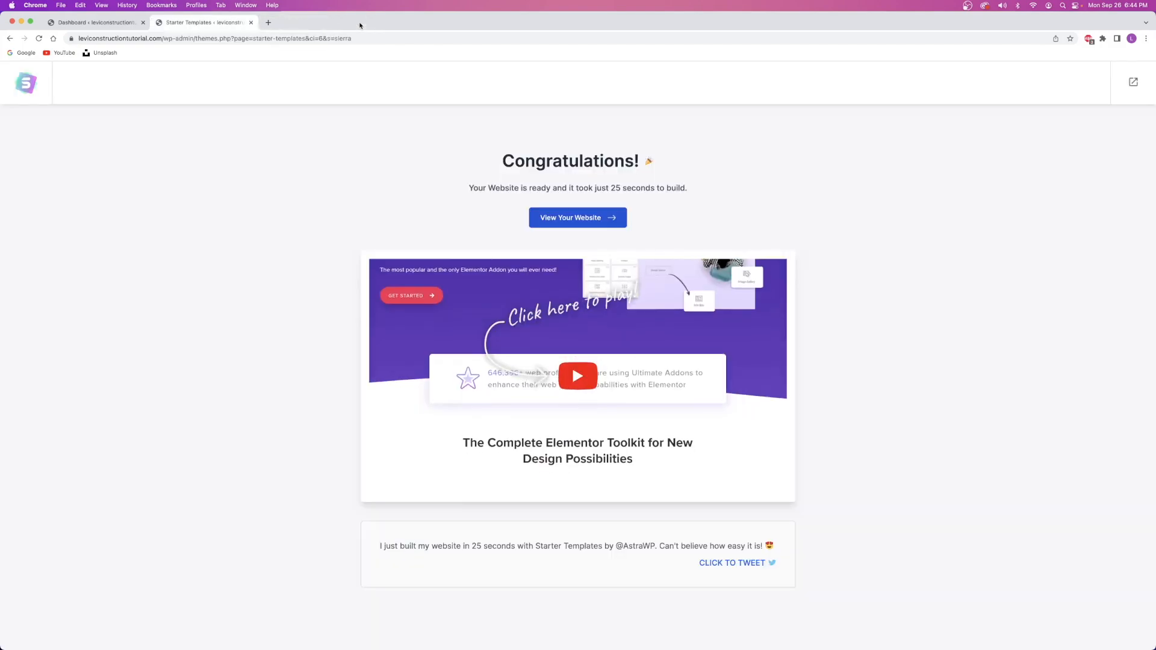
left_click(251, 23)
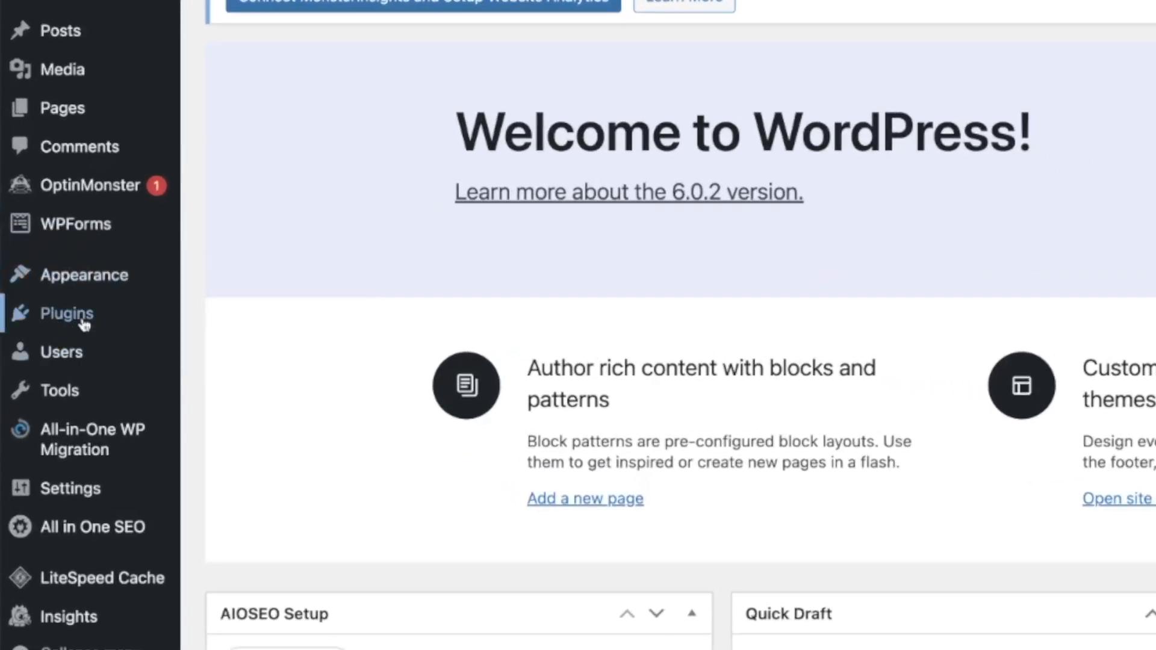
mouse_move(62, 325)
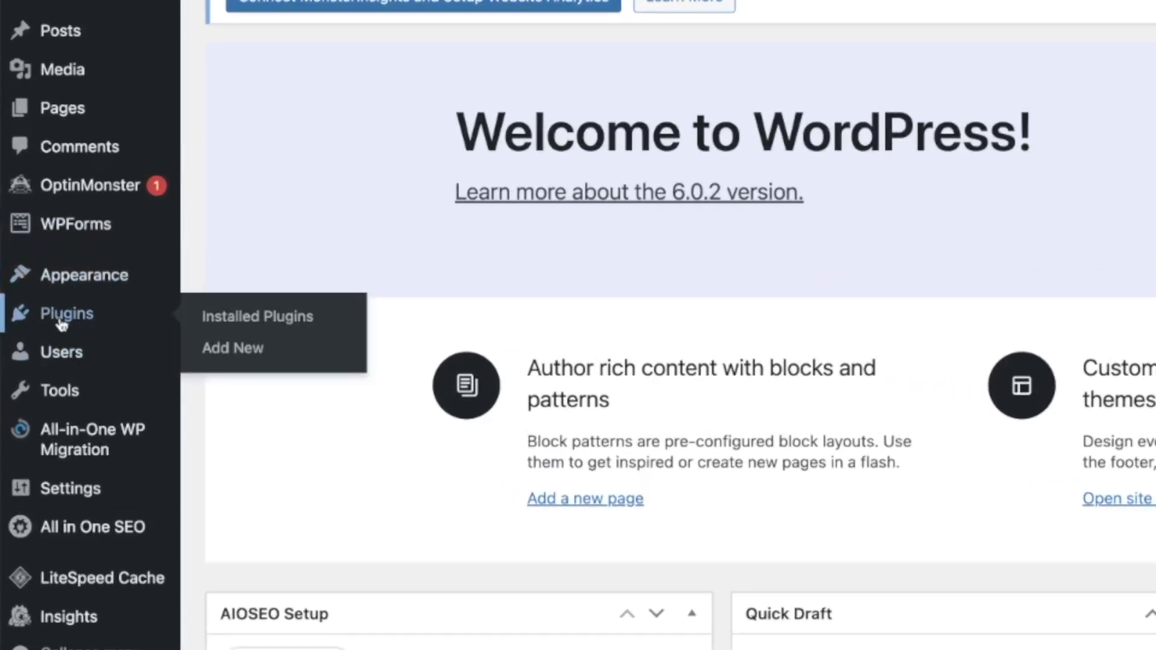
right_click(232, 352)
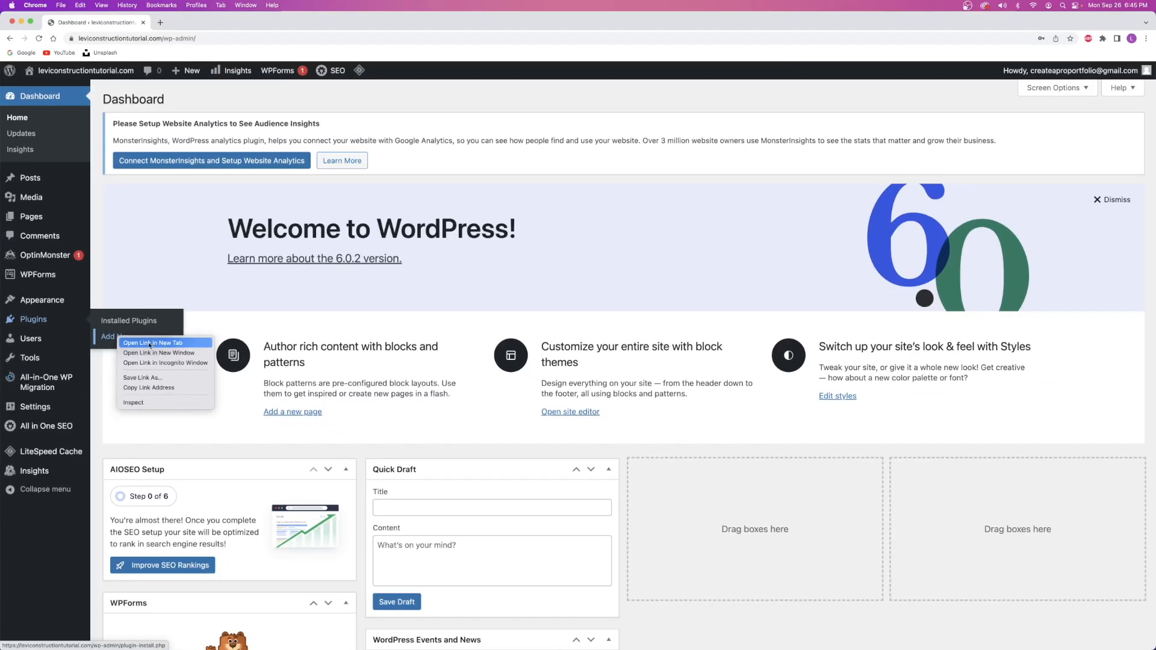
left_click(150, 345)
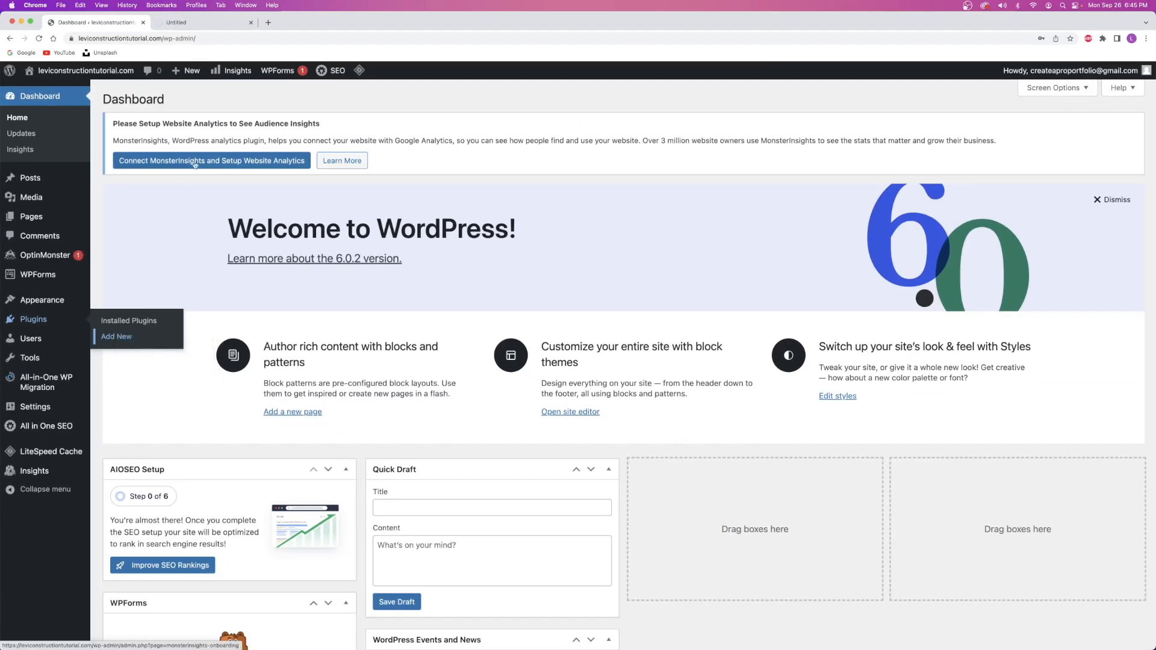
left_click(187, 23)
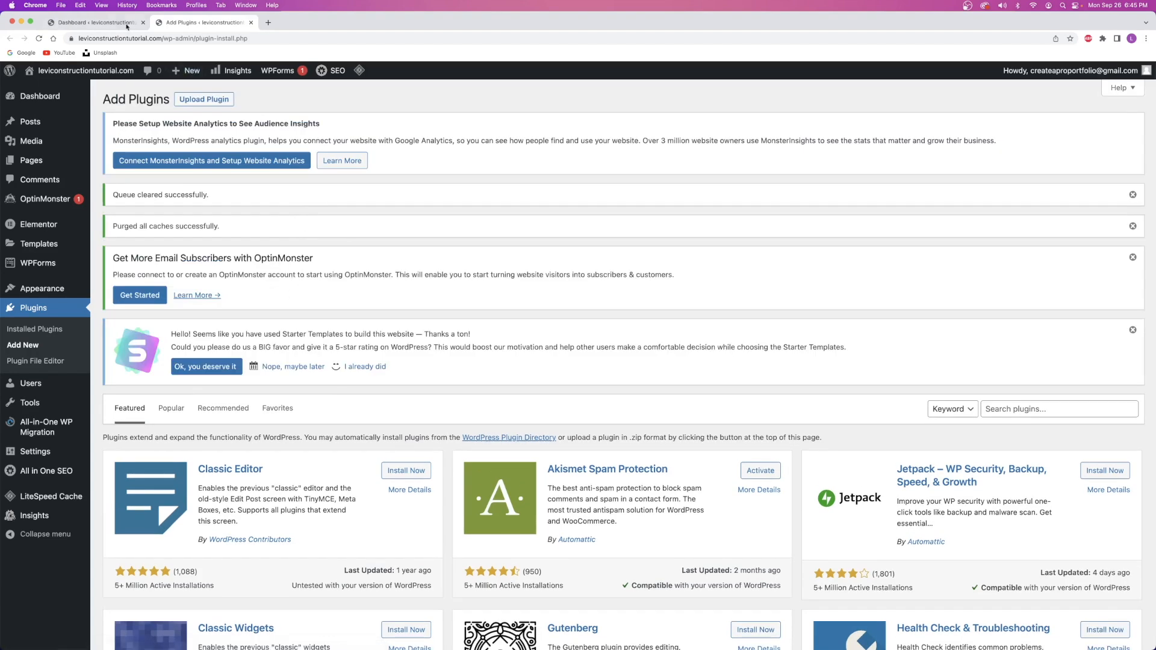
left_click(127, 26)
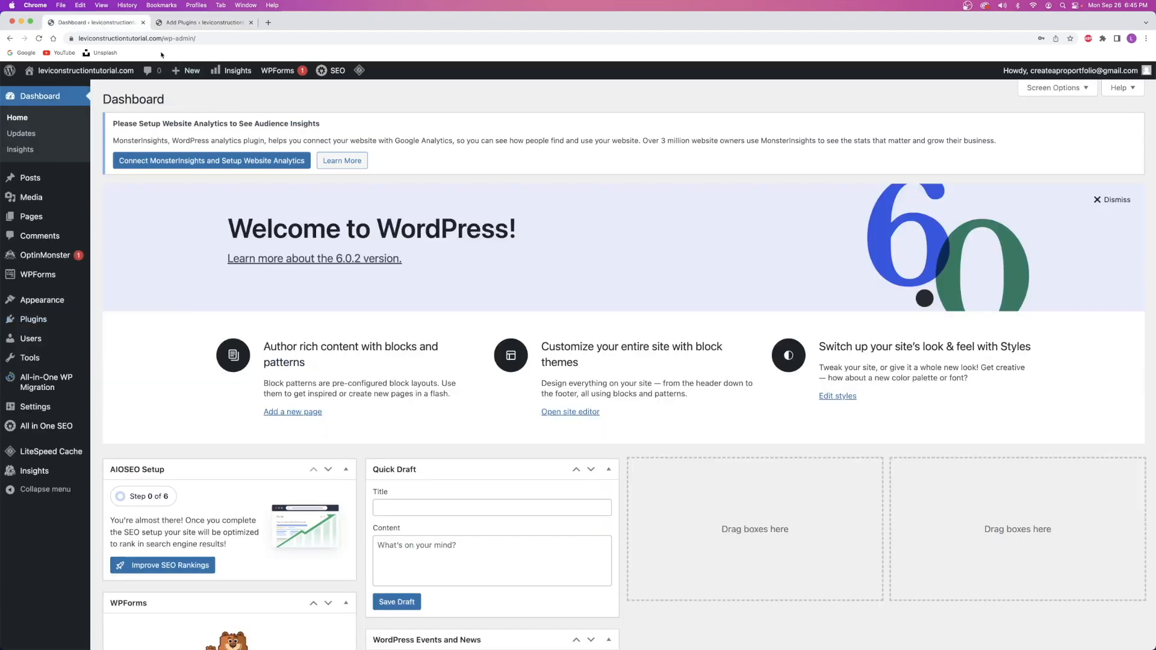
left_click(199, 22)
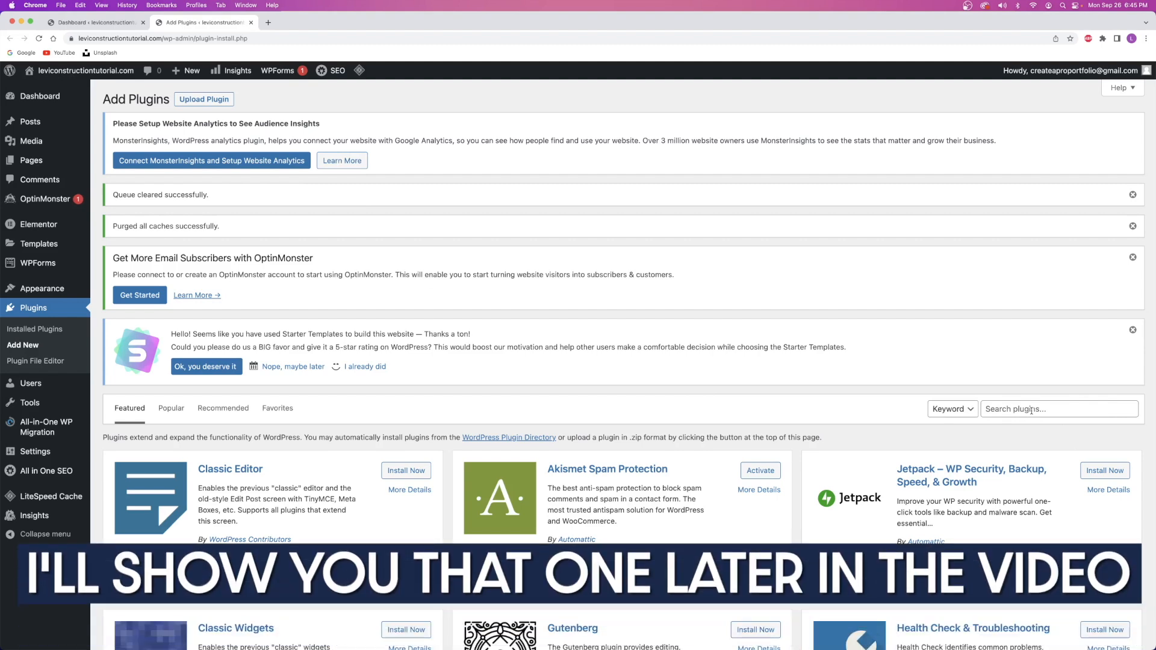
Search the plugin directory for "preloader plus", then install and activate the Preloader Plus loading screen plugin.
left_click(1031, 411)
type("preloa")
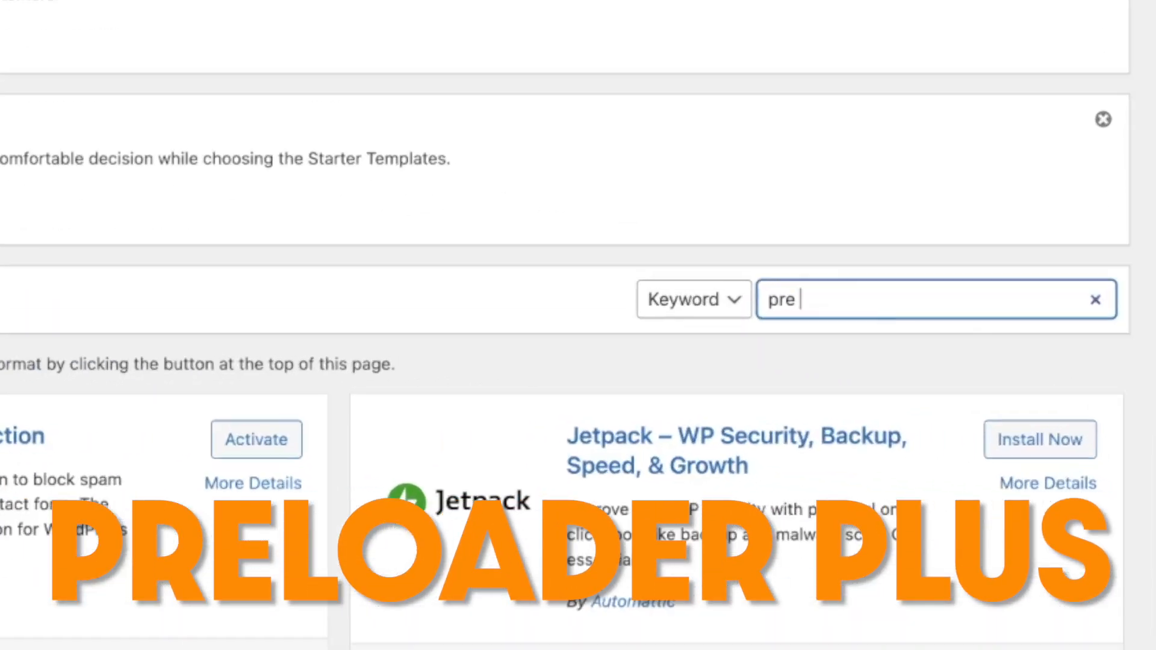
type("der plus")
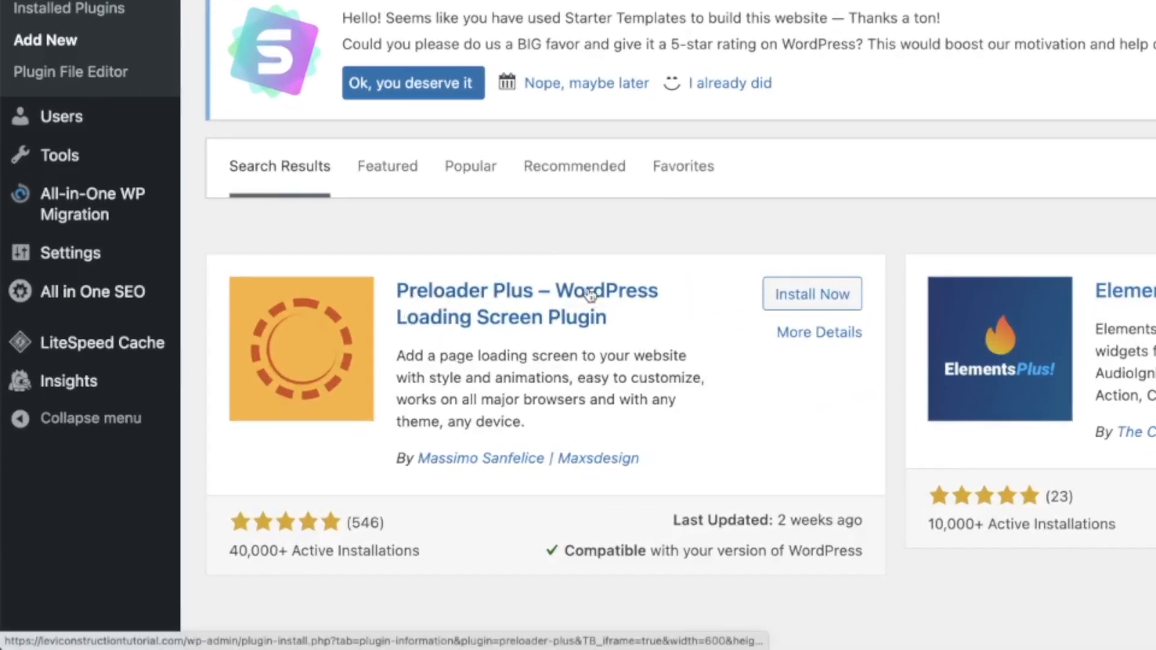
left_click(821, 296)
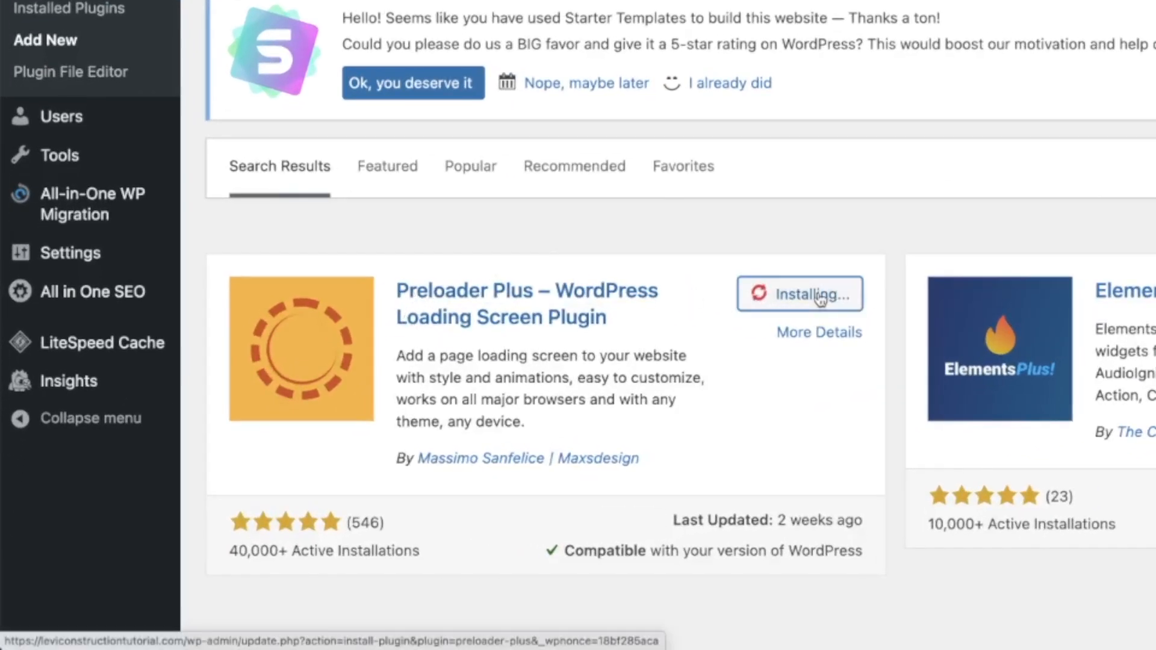
left_click(821, 296)
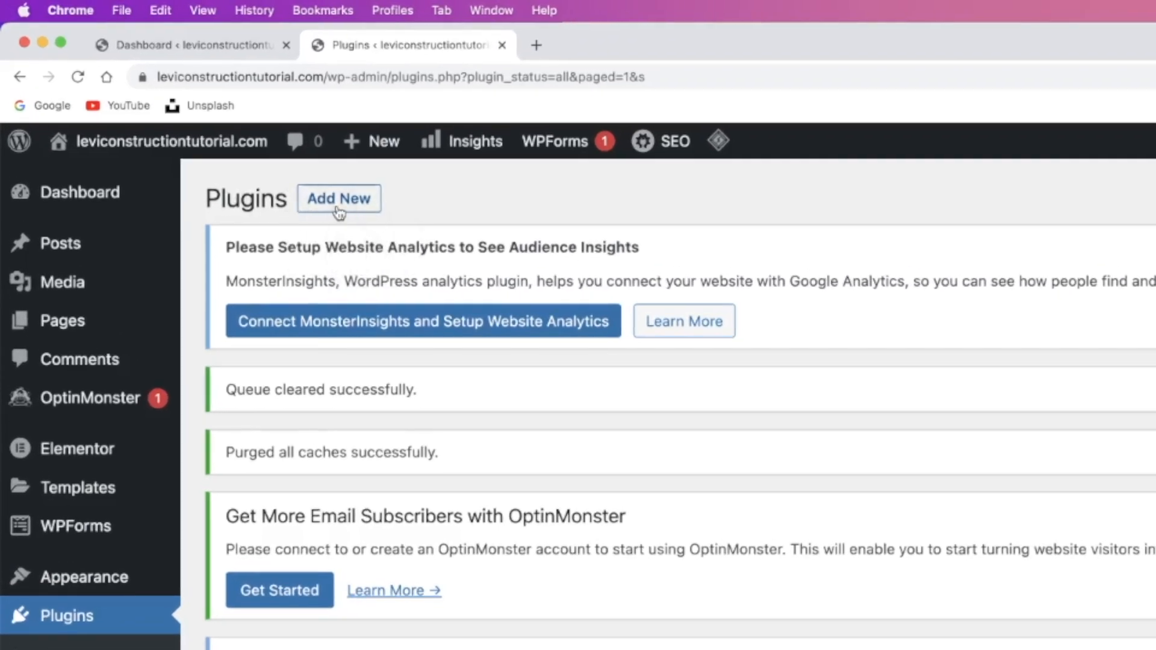
Search the plugin directory for "instagram", then install and activate the Smash Balloon Social Photo Feed plugin.
left_click(338, 210)
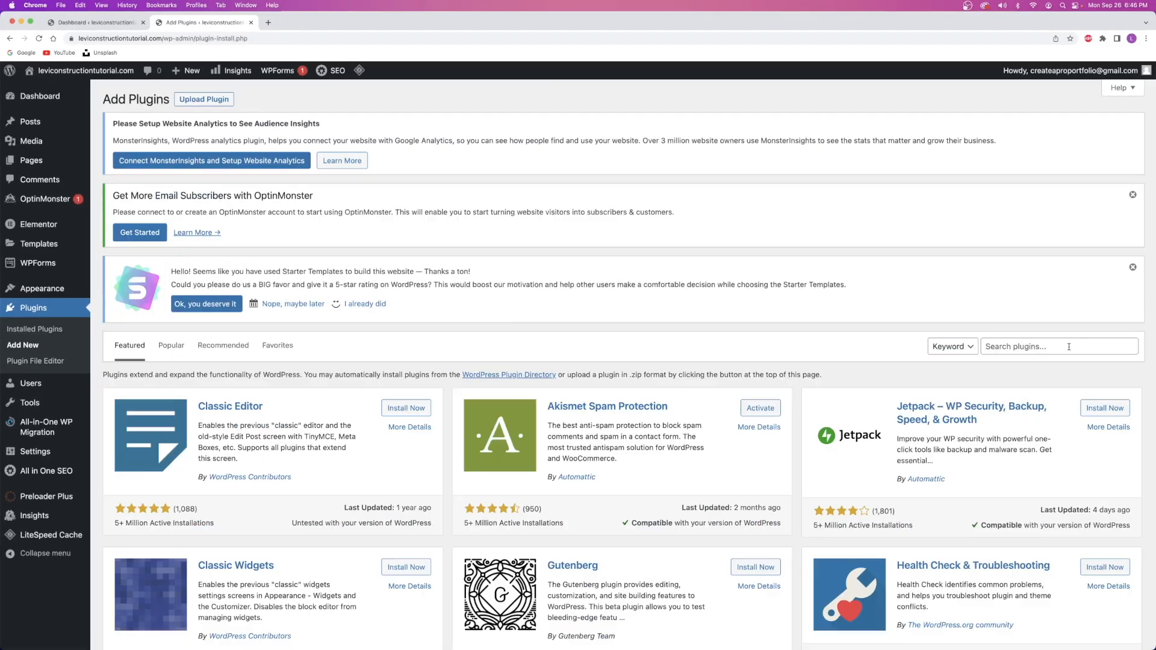
left_click(1068, 347)
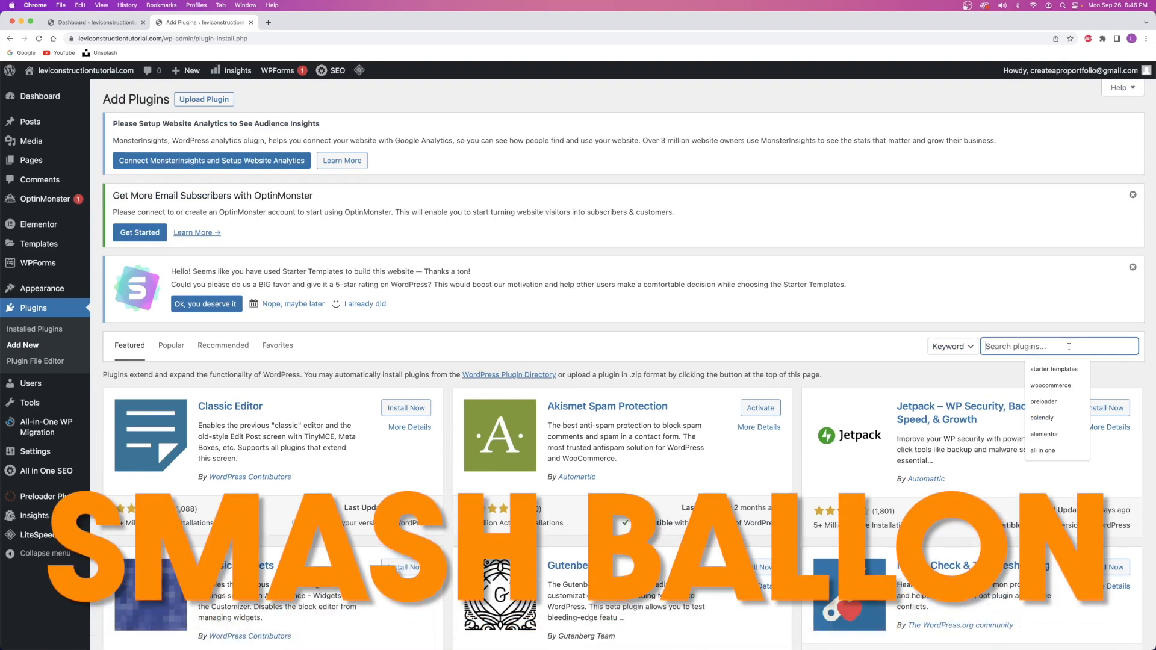
type("instagra")
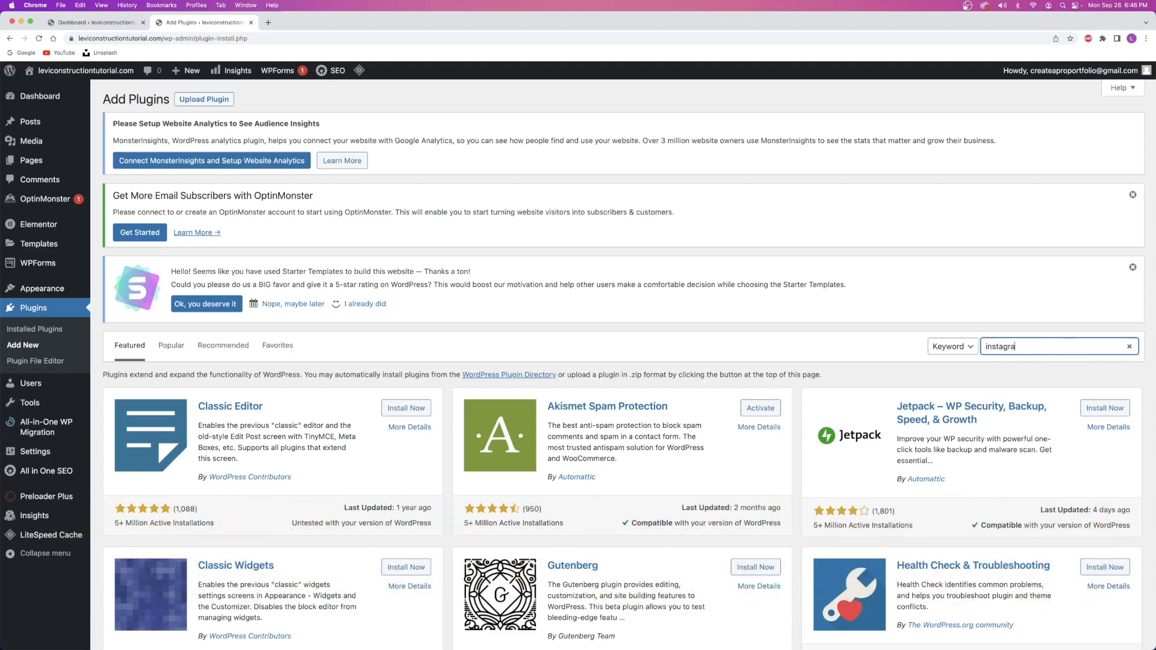
type("m")
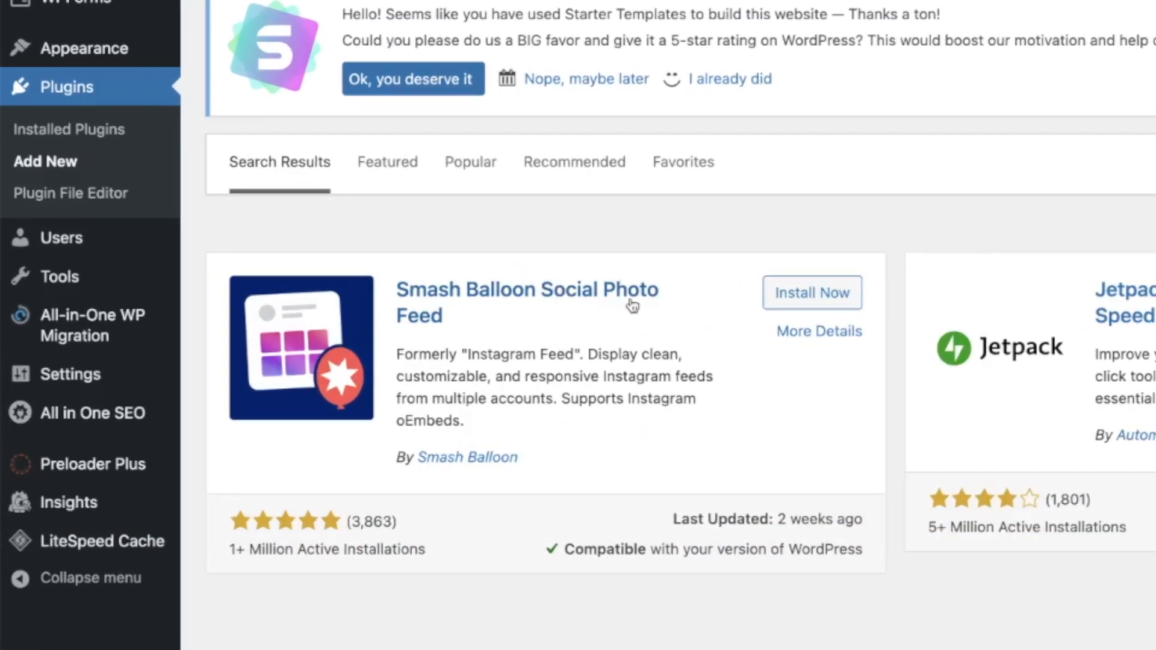
left_click_drag(399, 357, 590, 354)
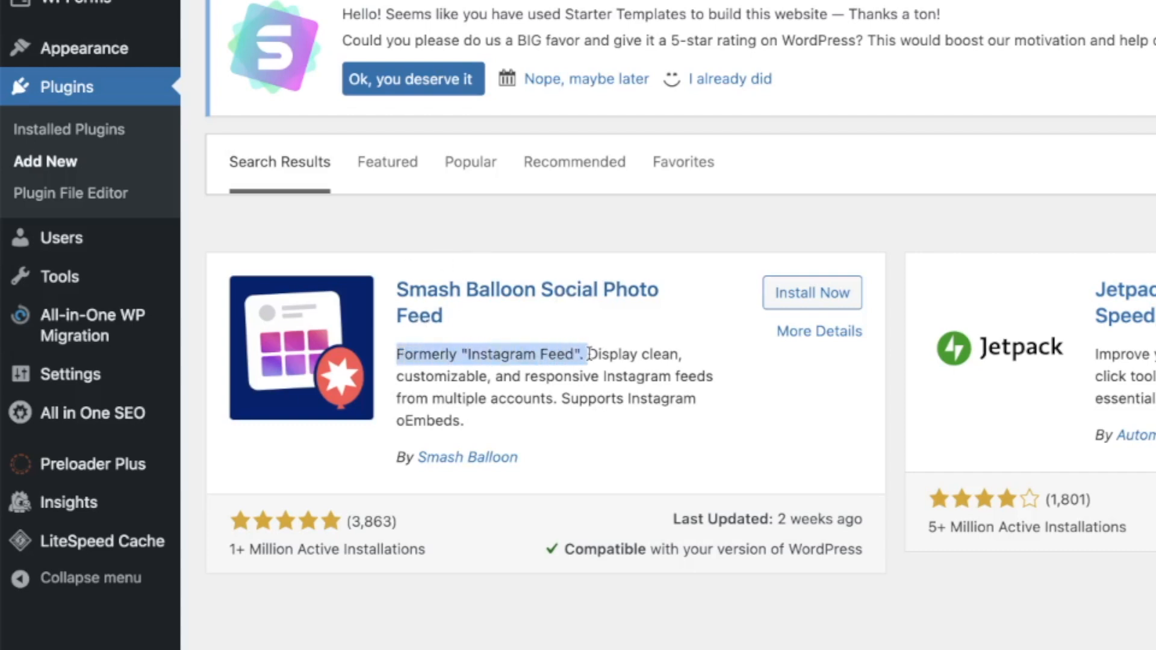
left_click(539, 361)
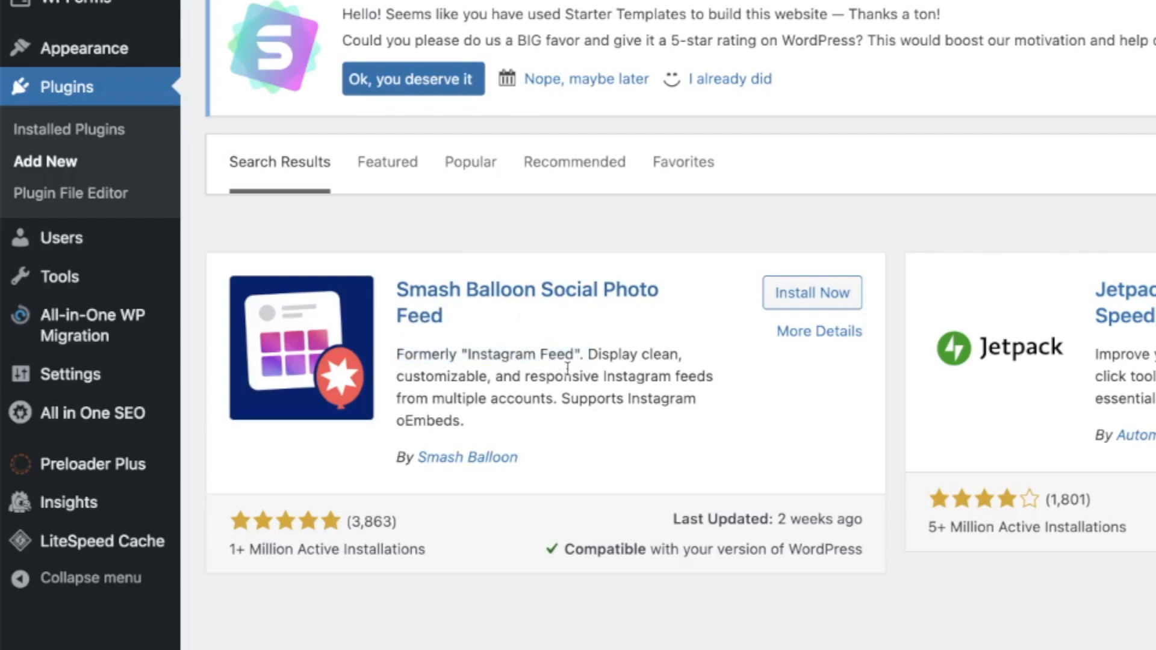
left_click(817, 296)
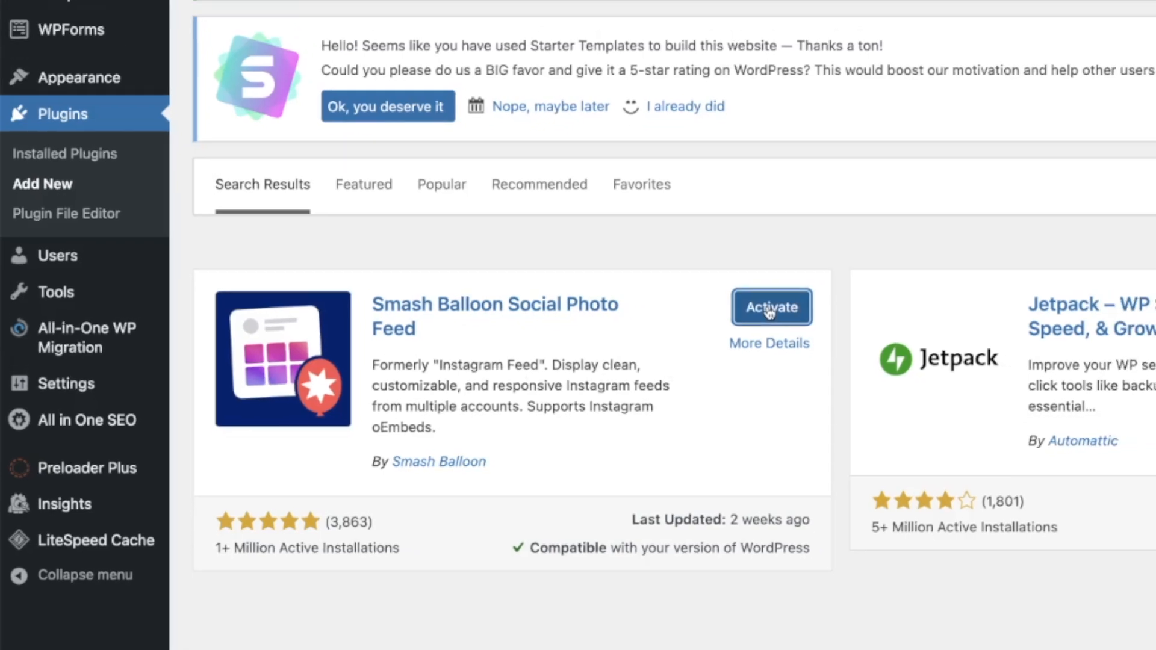
left_click(821, 293)
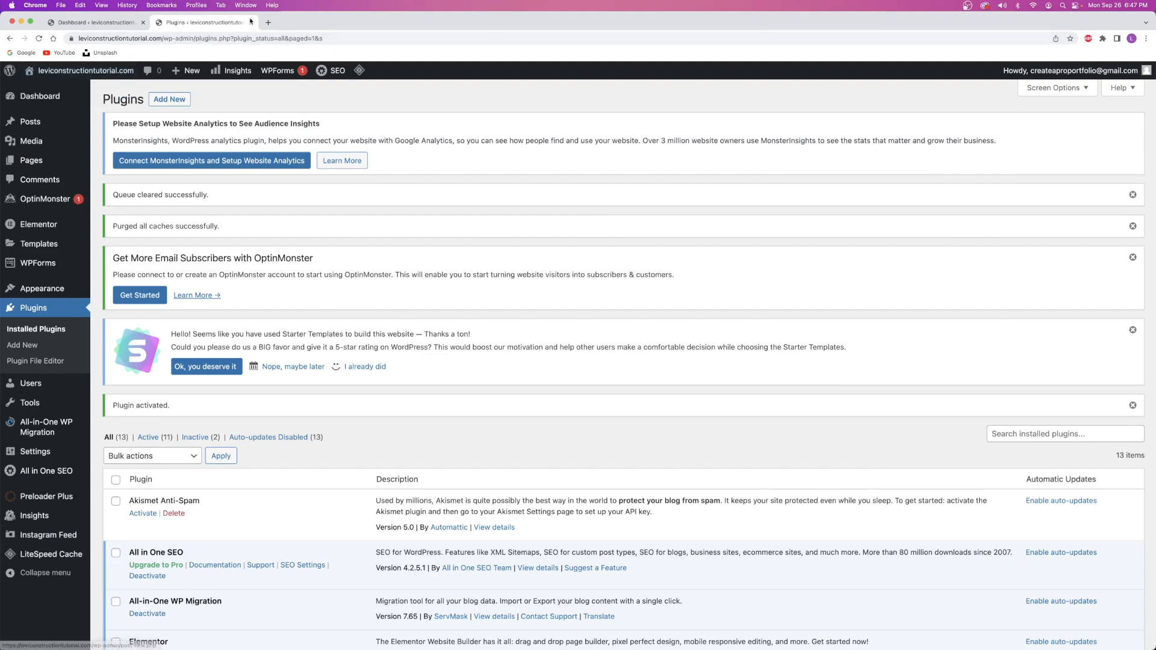
Close the Plugins page and open the website's home page in a new browser tab alongside the dashboard.
left_click(251, 23)
double_click(280, 93)
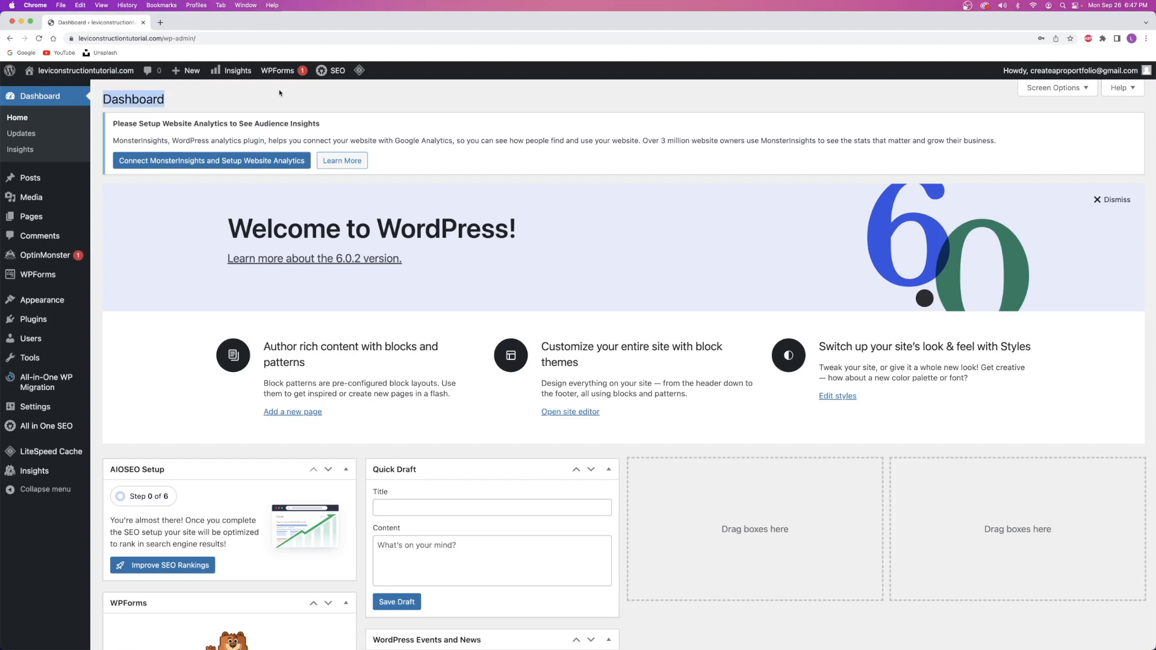
left_click(281, 93)
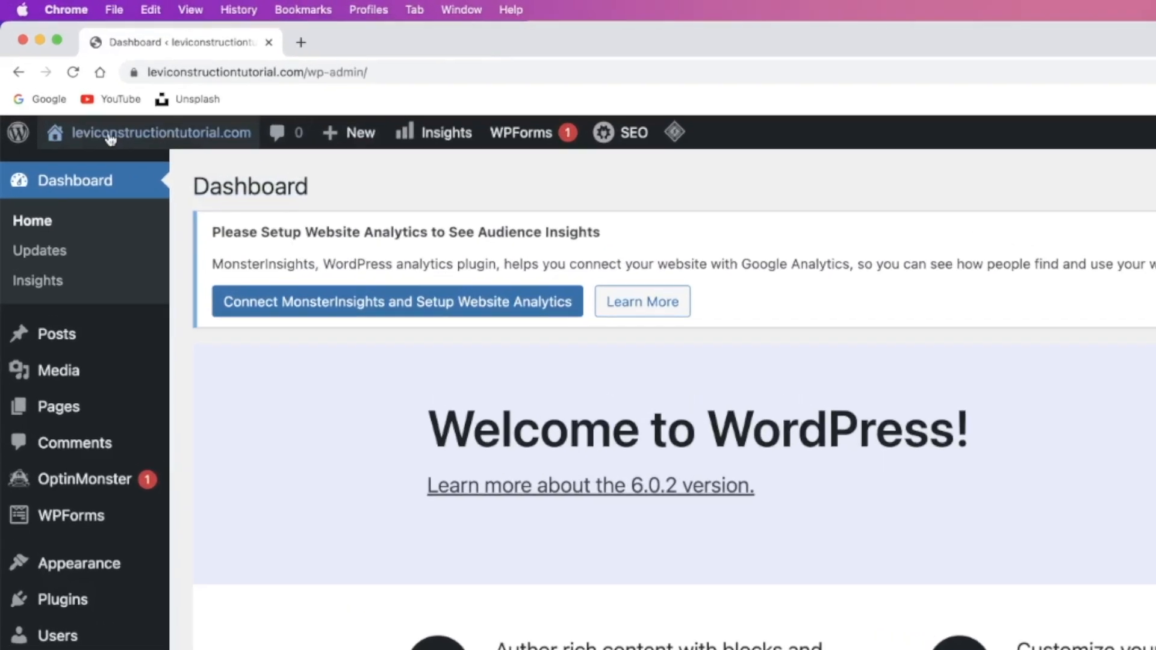
mouse_move(71, 74)
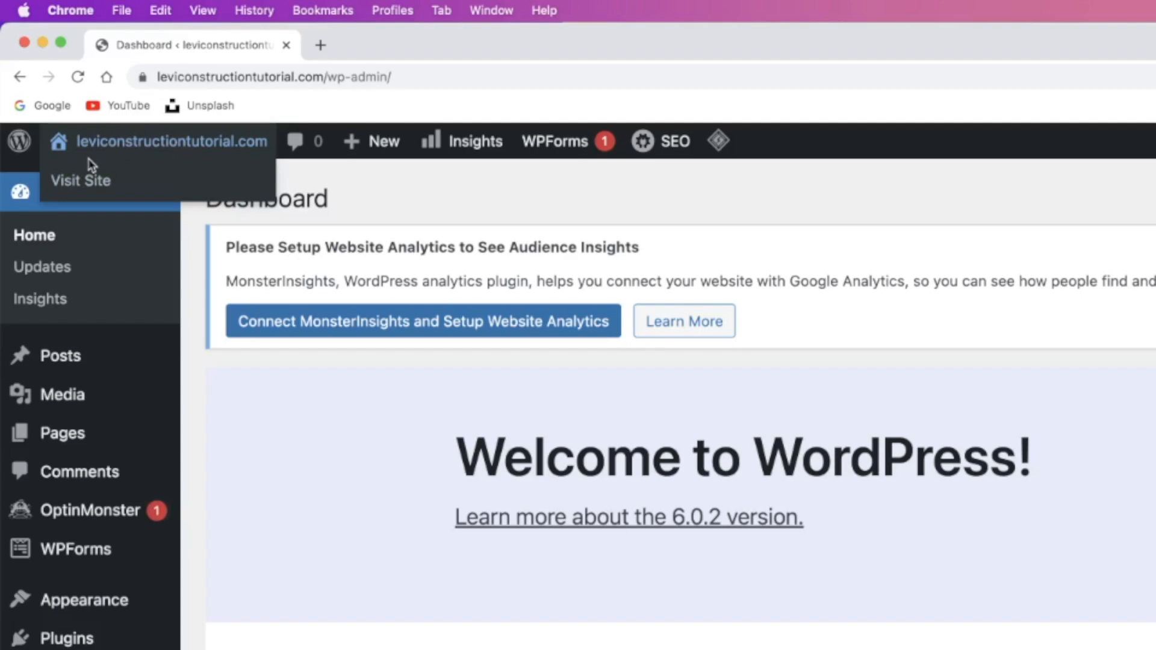
right_click(151, 146)
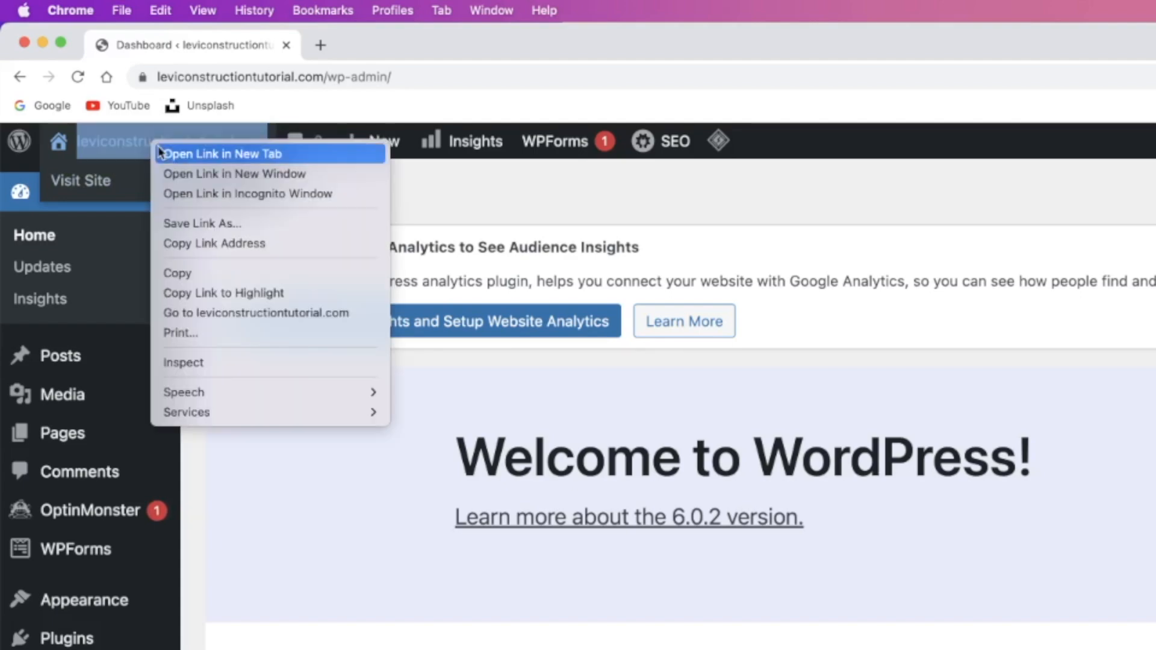
left_click(197, 155)
left_click(384, 46)
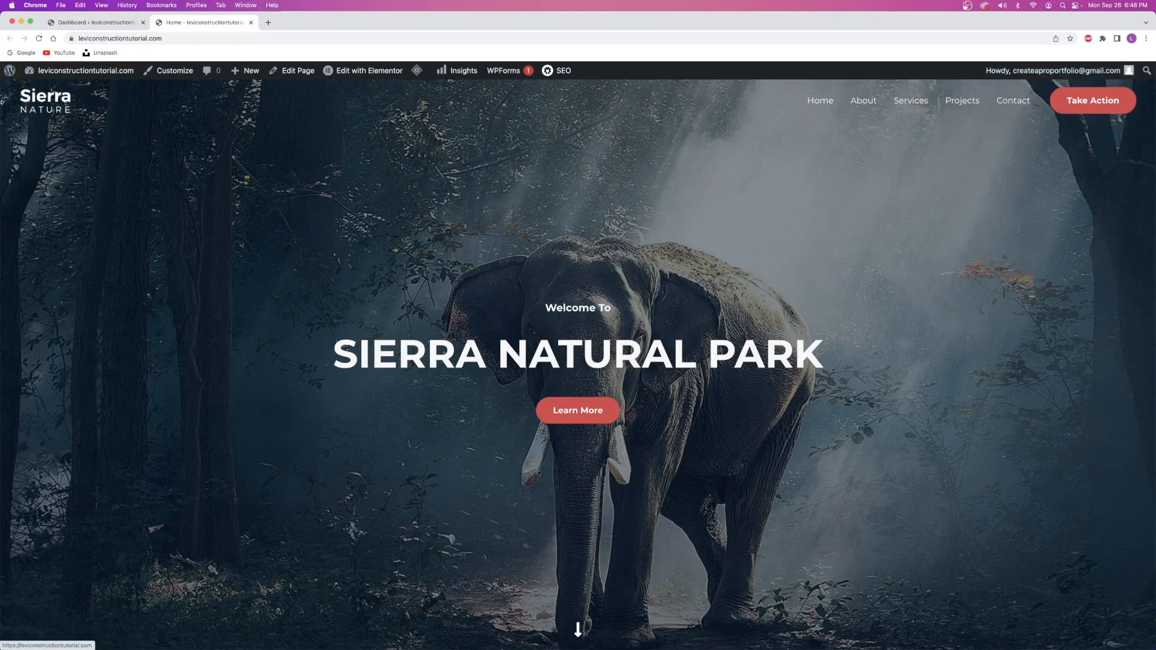
left_click(39, 39)
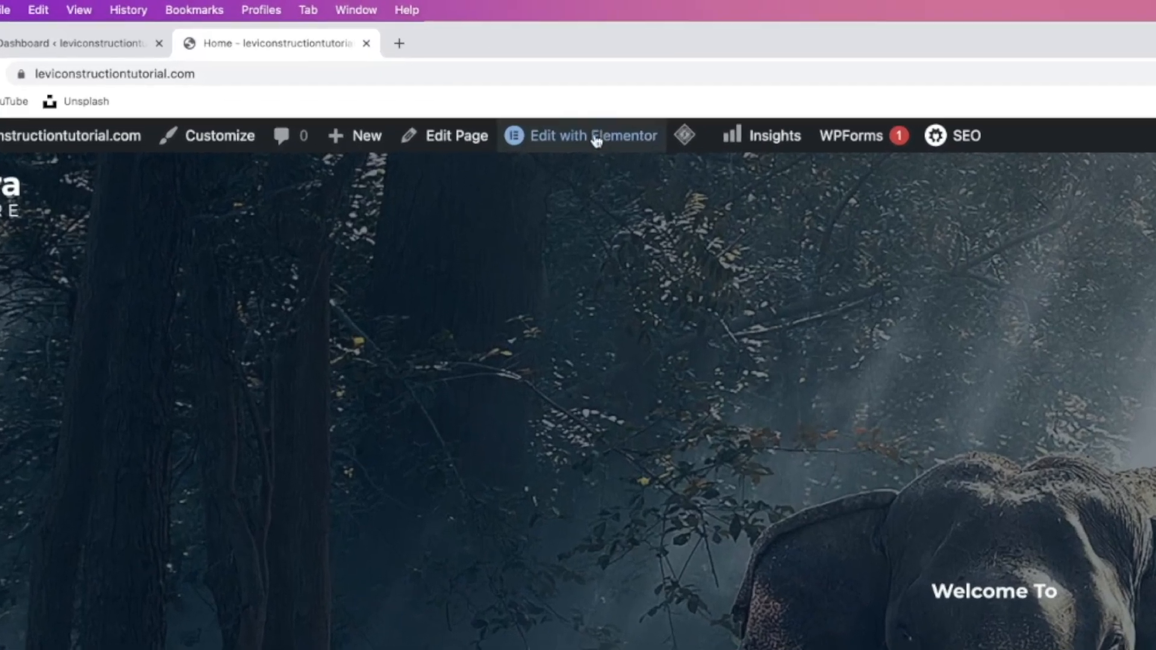
Open the home page in the Elementor editor and close the floating Navigator.
mouse_move(367, 73)
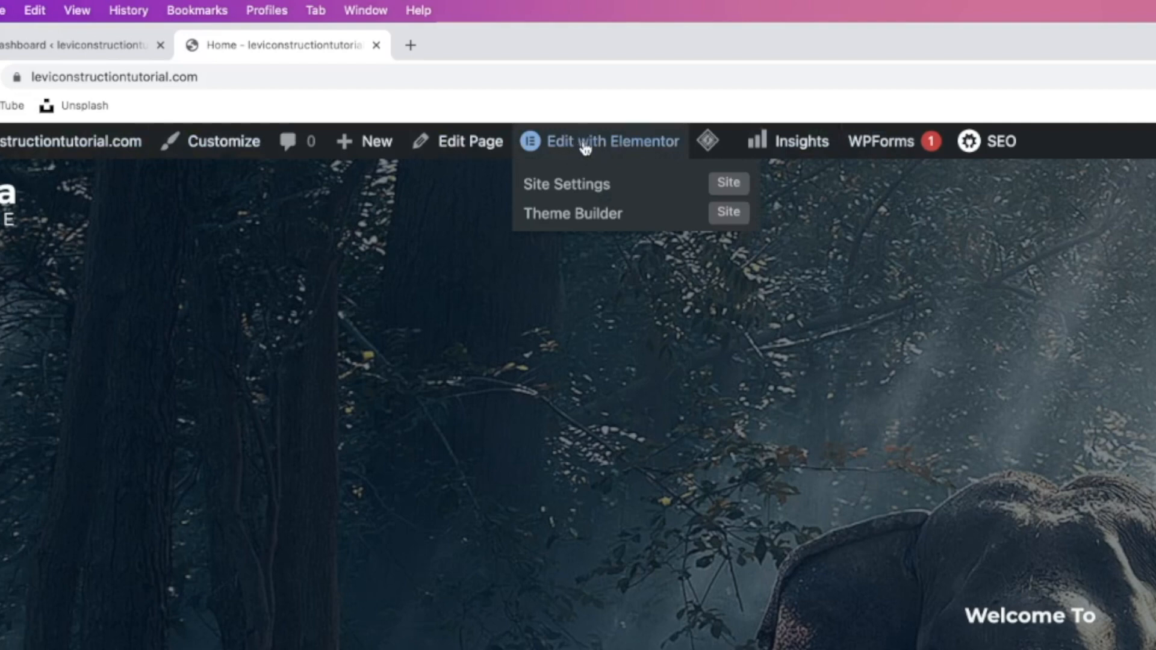
left_click(588, 147)
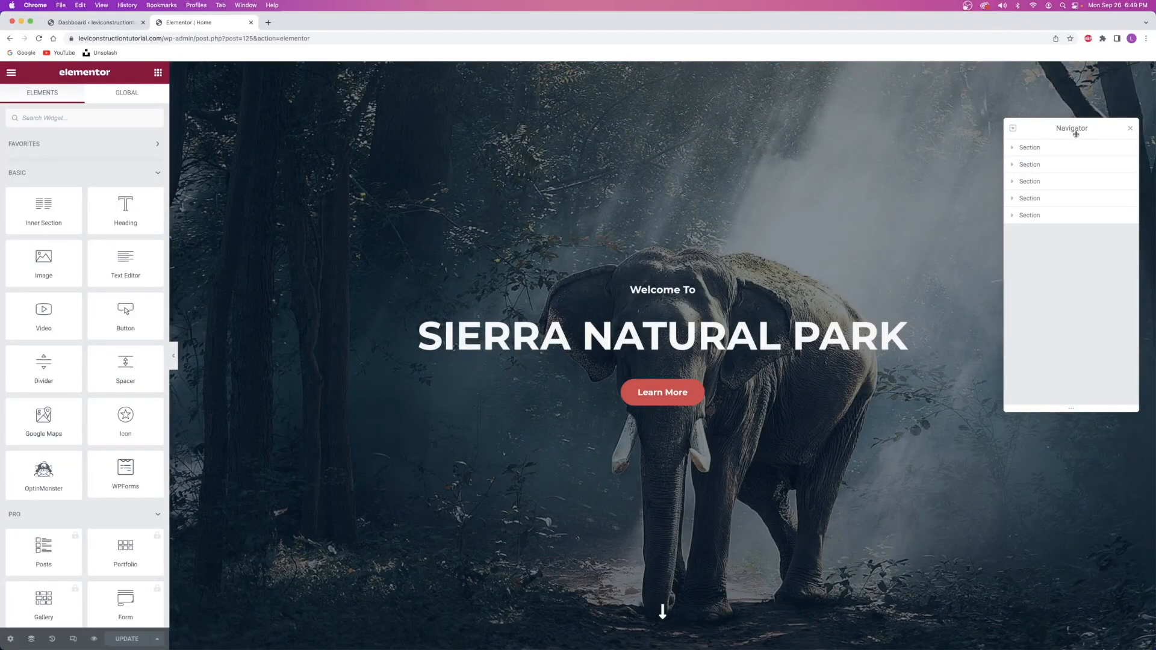
left_click(1130, 128)
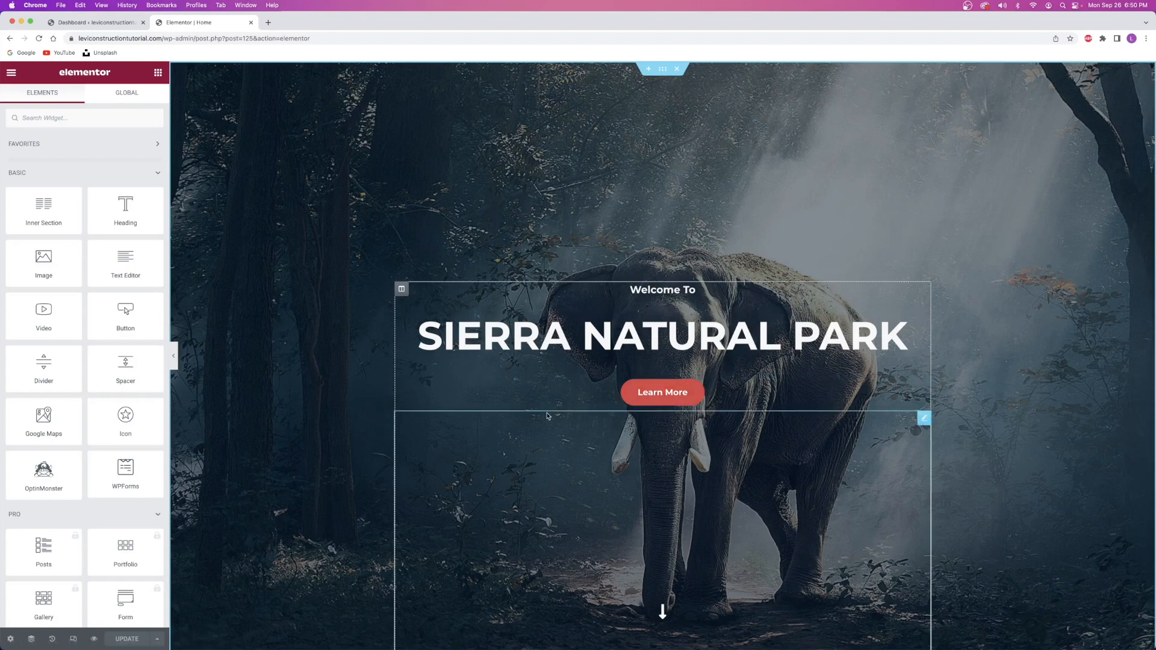
Try adding a second column beside the hero section's heading column, and delete the empty column again.
right_click(401, 291)
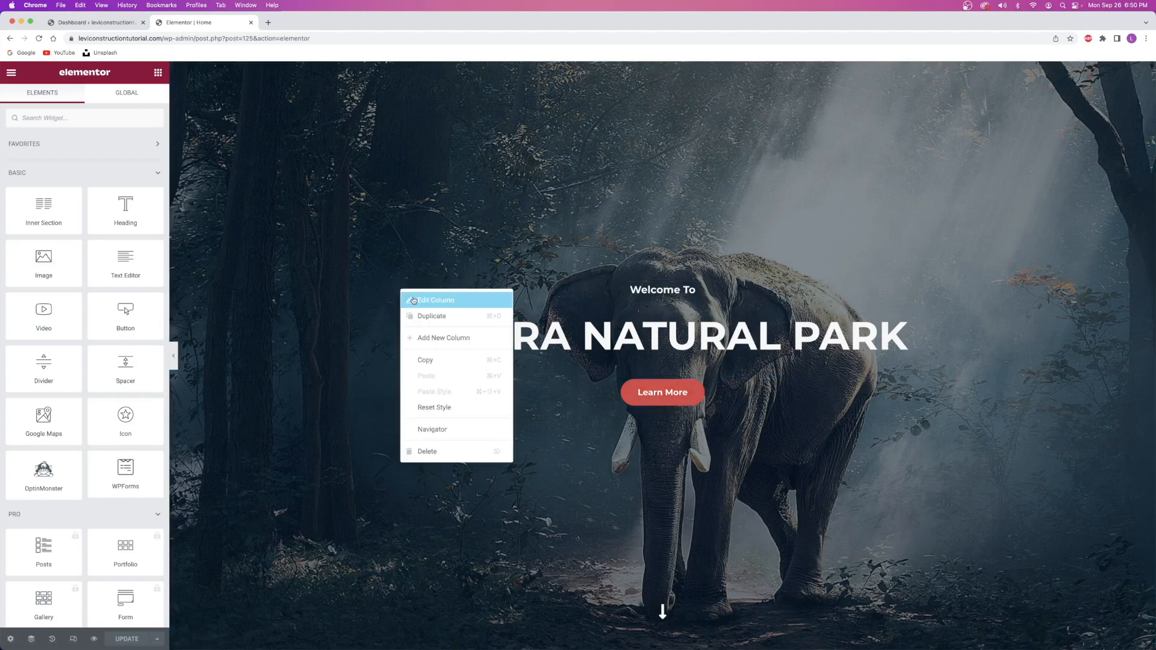
left_click(431, 339)
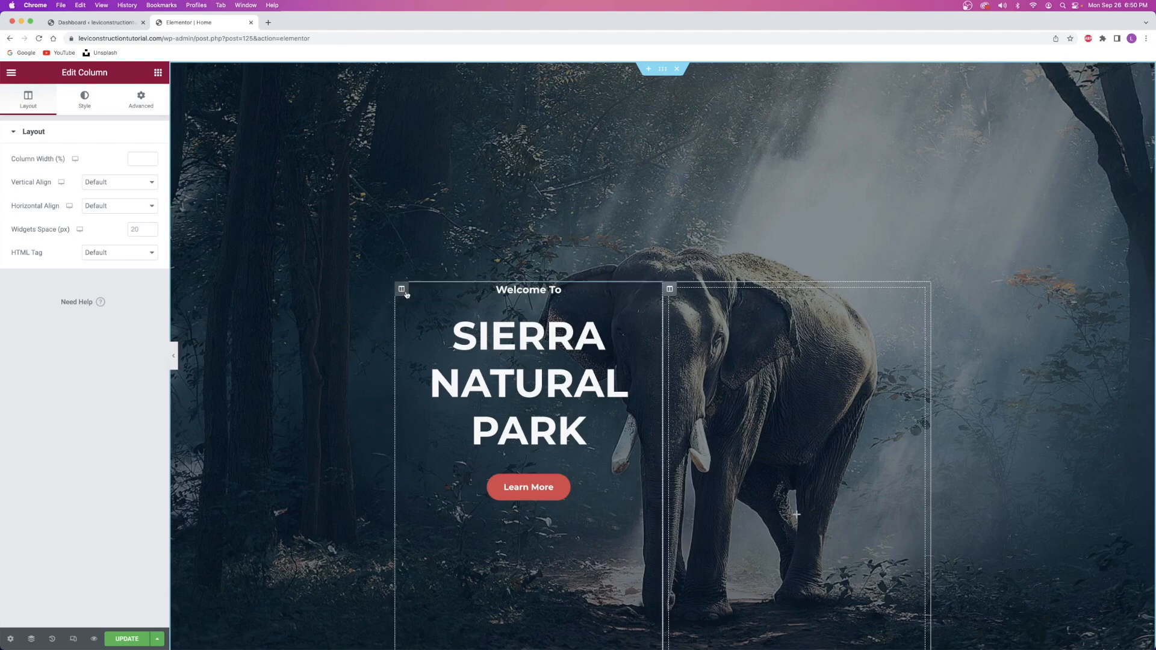
right_click(669, 290)
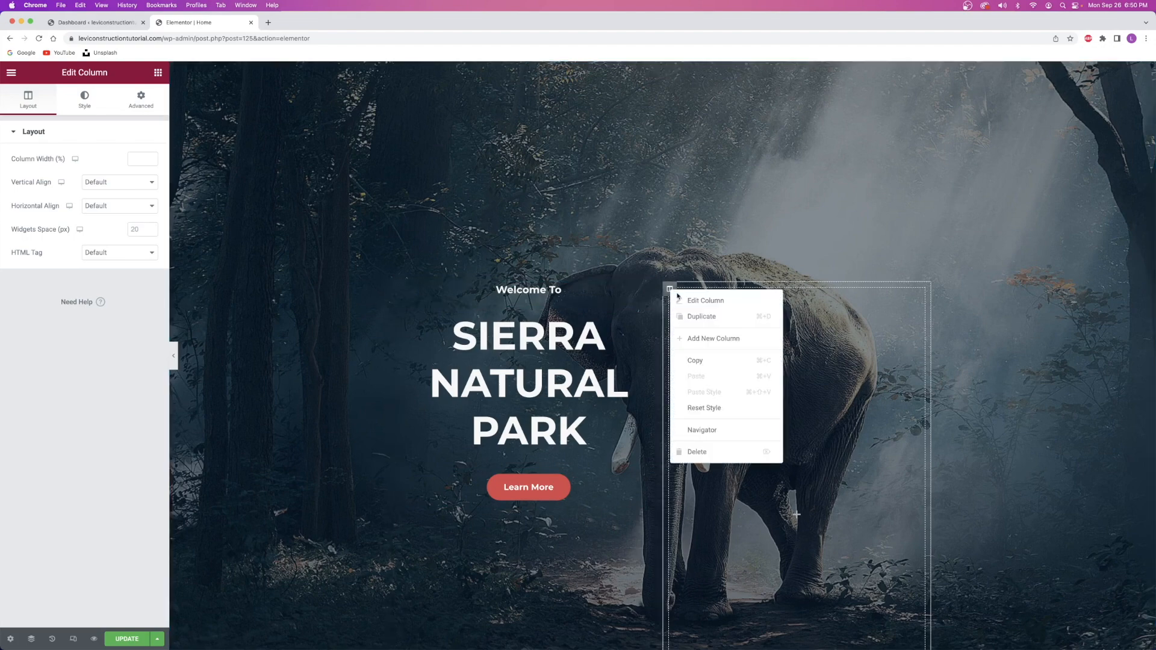
left_click(702, 451)
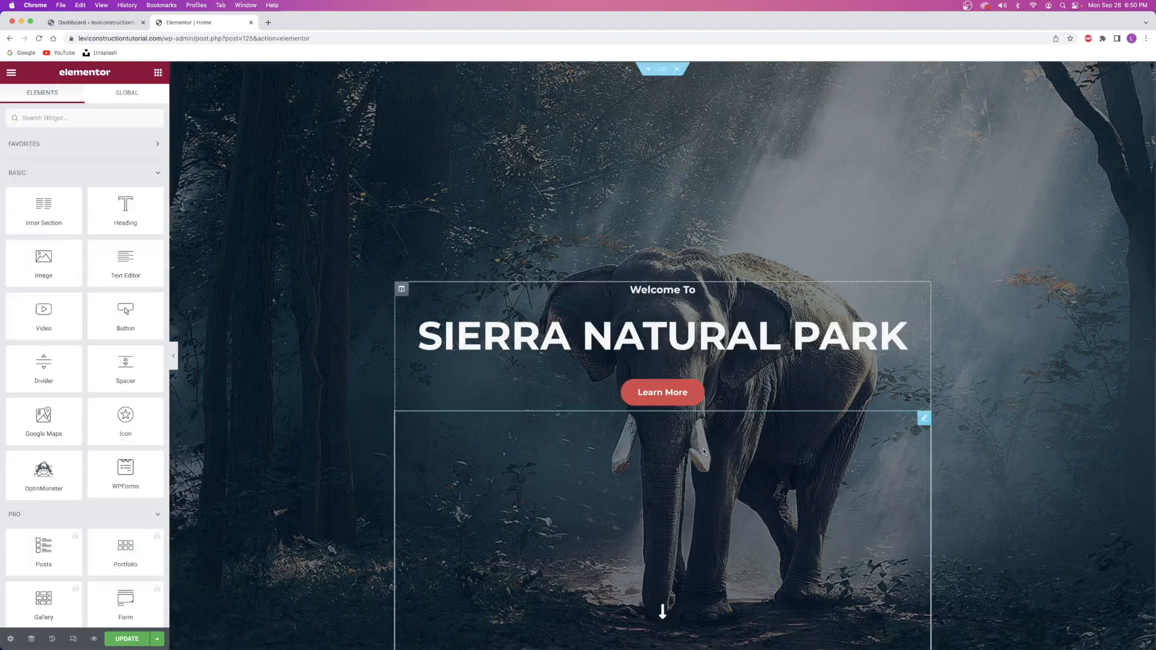
right_click(402, 290)
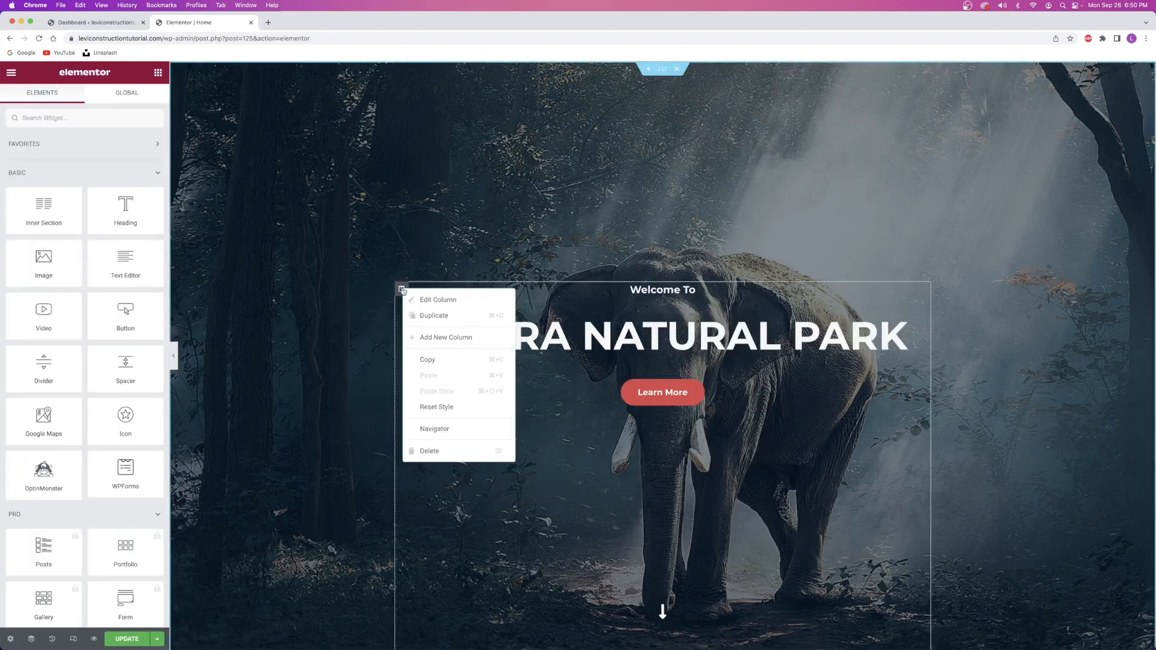
left_click(355, 365)
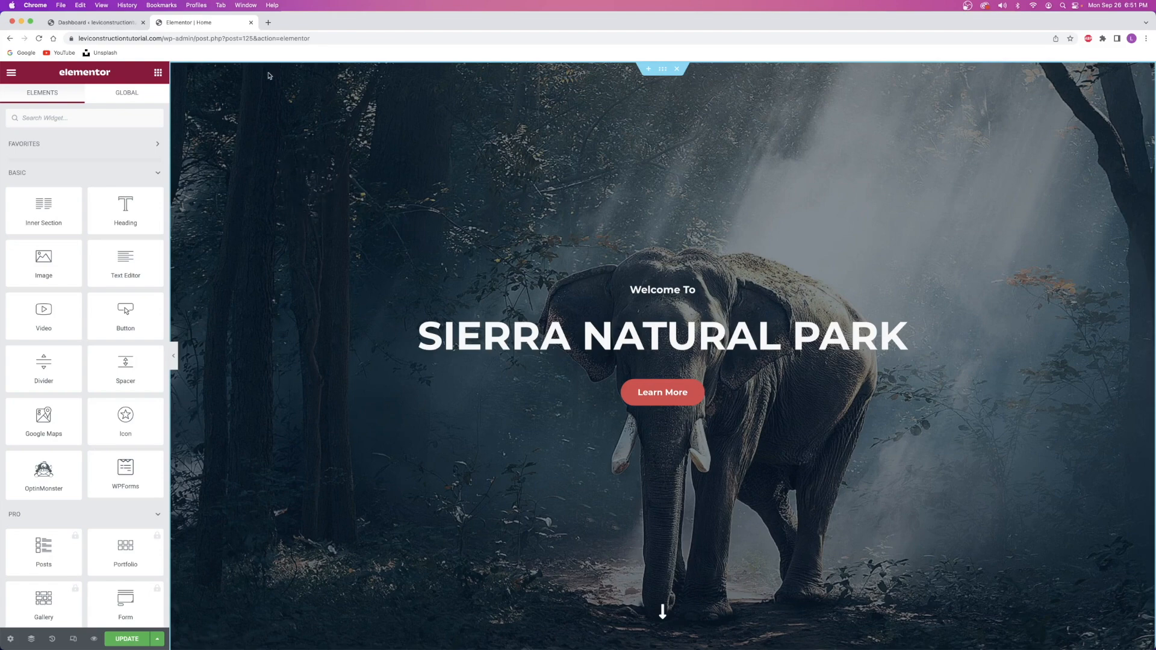
Open the layout settings of the hero section with the elephant background.
right_click(317, 115)
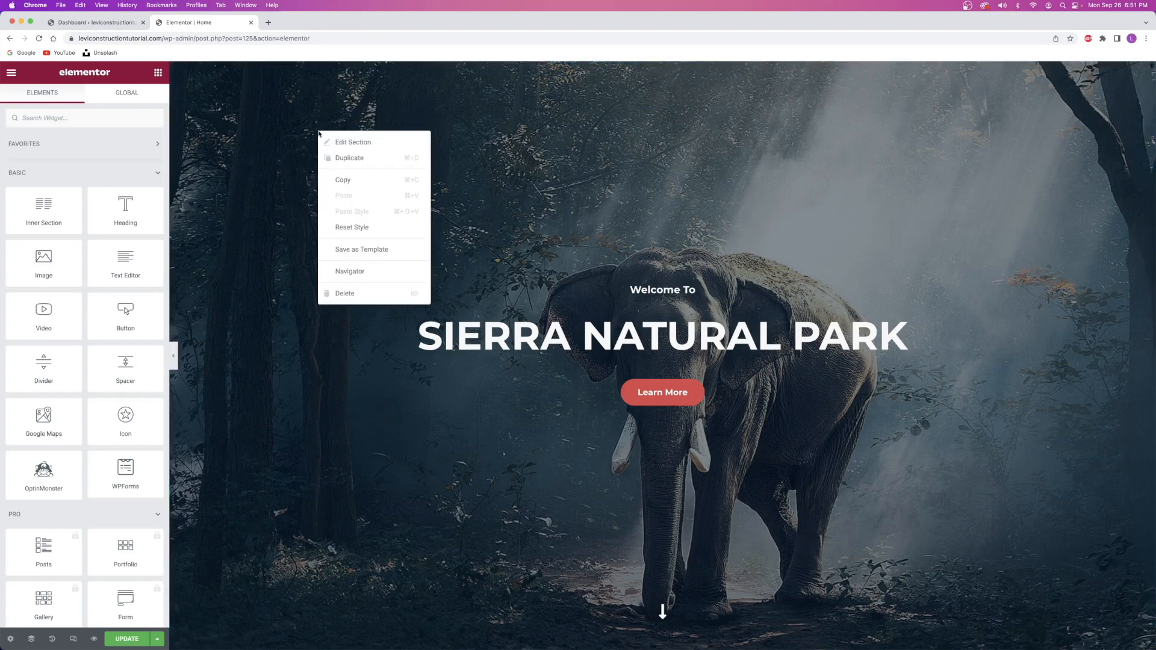
left_click(358, 143)
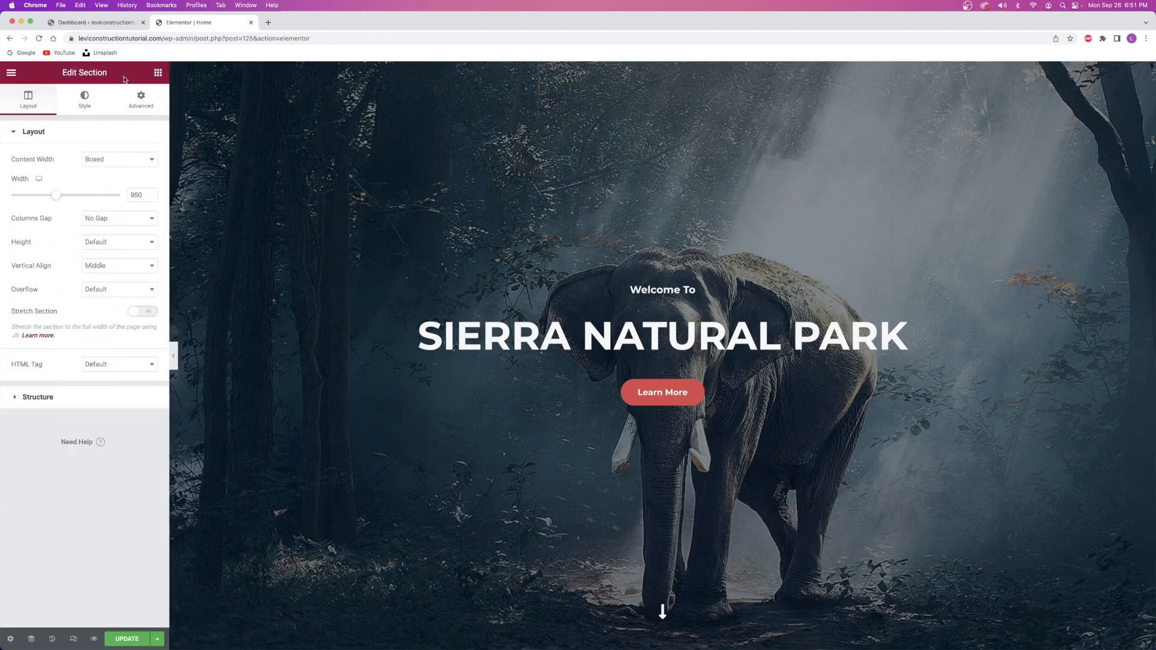
mouse_move(665, 75)
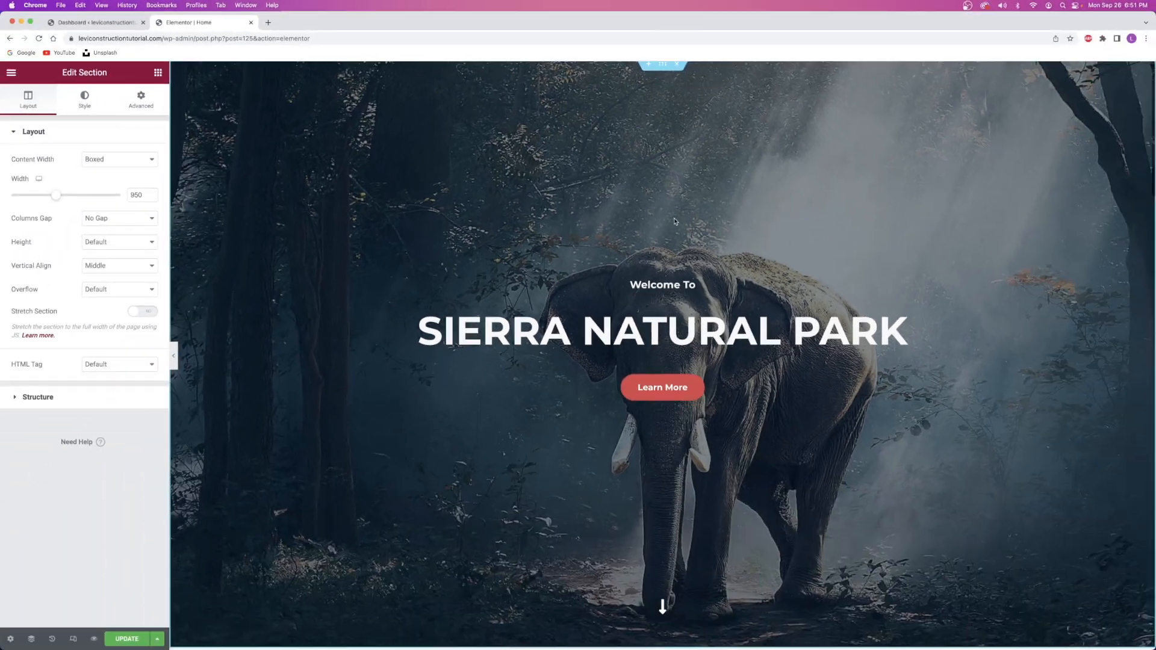
Try inserting an empty single-column section between the hero and About Us sections, and delete it again.
scroll(677, 440, "down", 8)
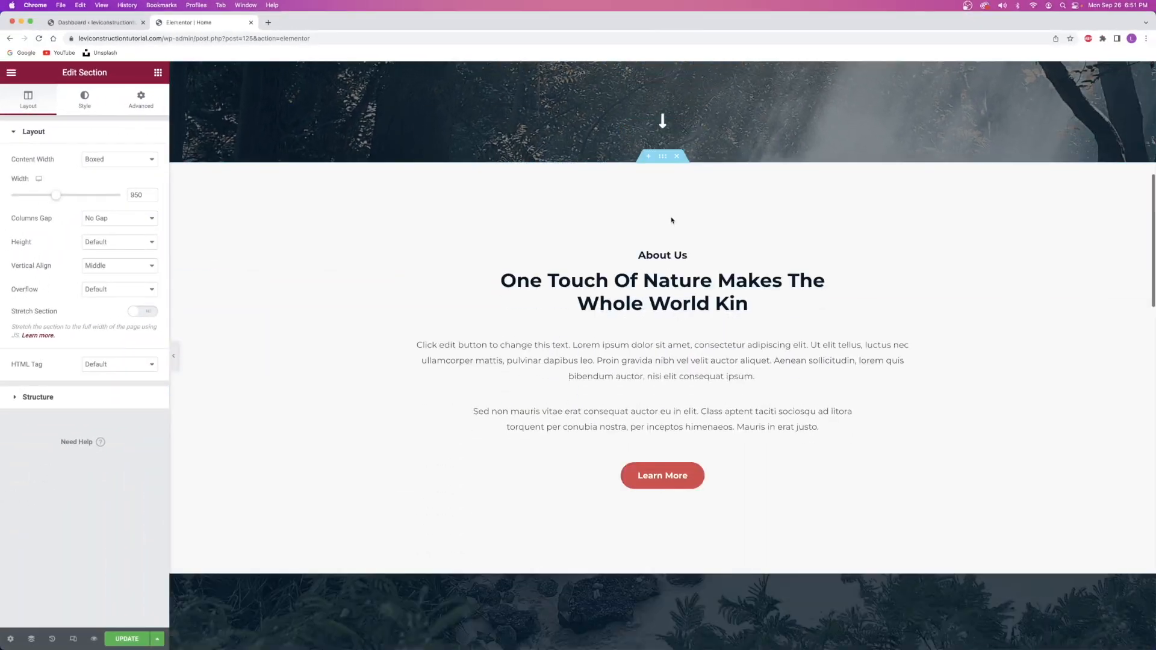
left_click(649, 158)
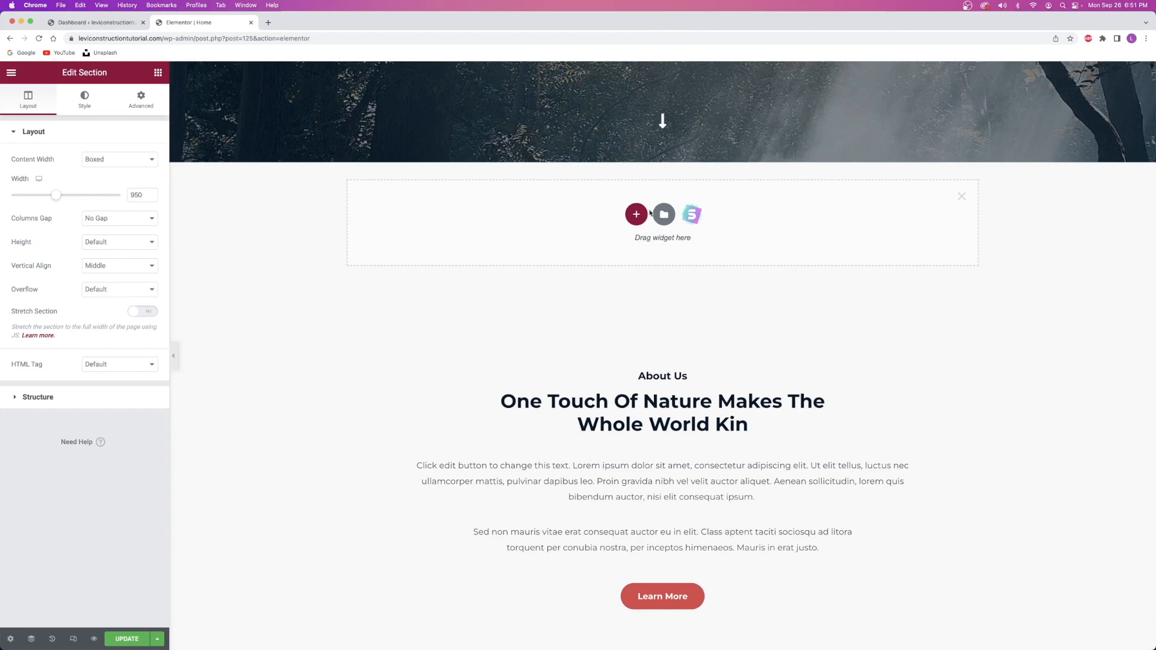
left_click(636, 213)
left_click(516, 245)
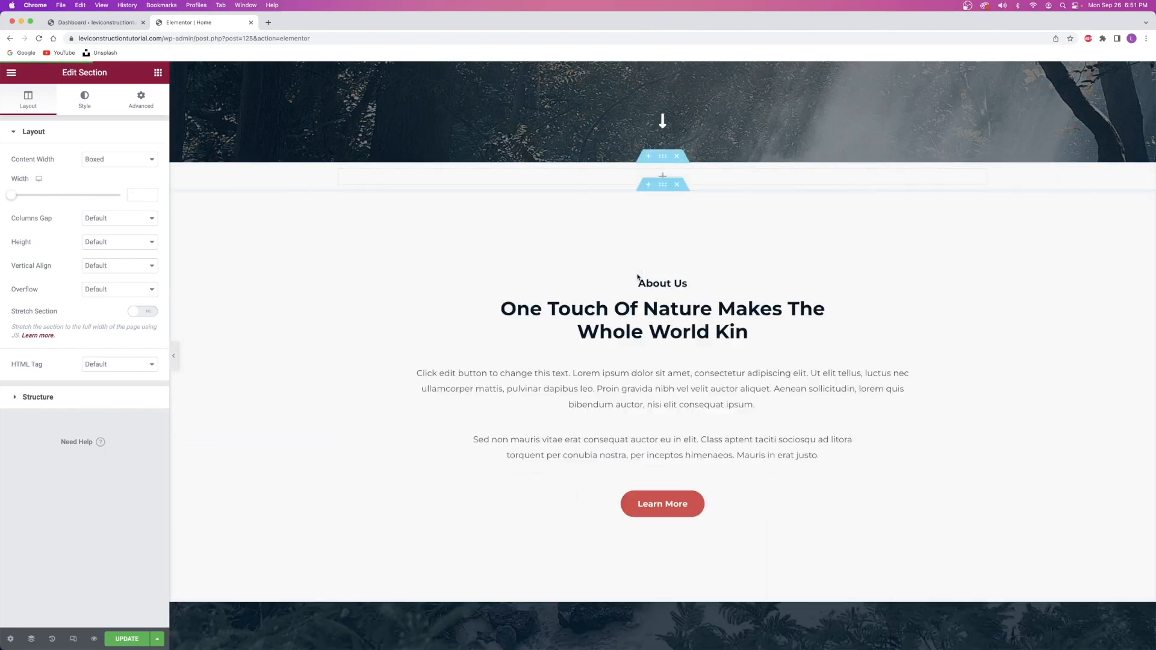
left_click(678, 157)
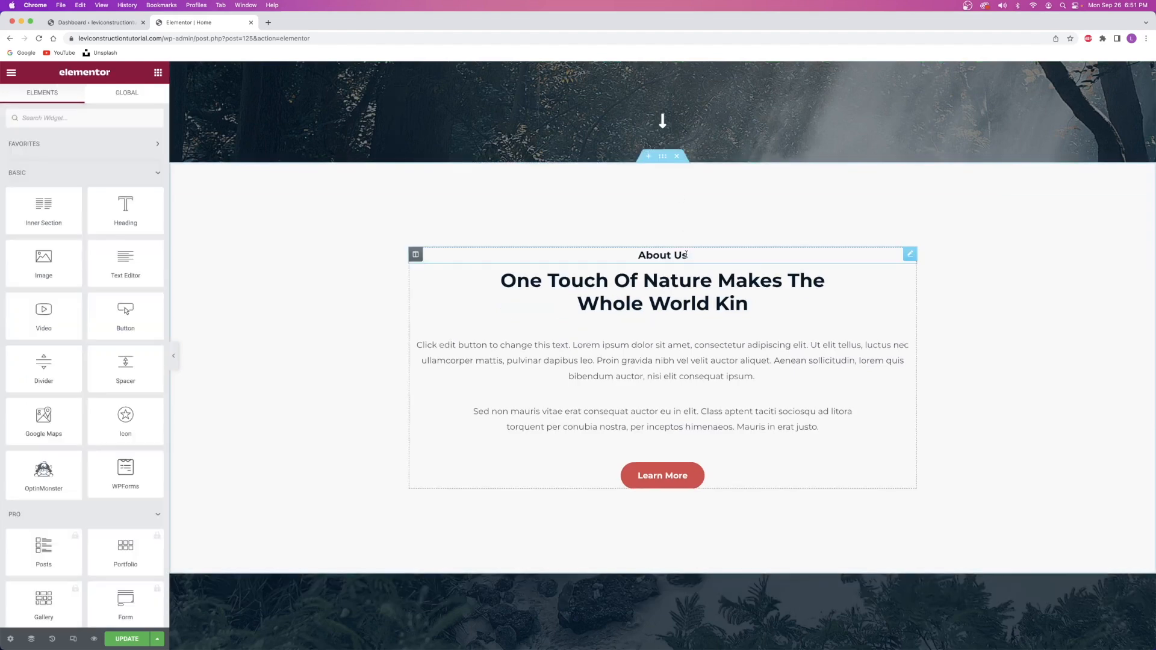
Try duplicating the About Us section, delete one of the two copies, and return to the hero section.
right_click(661, 157)
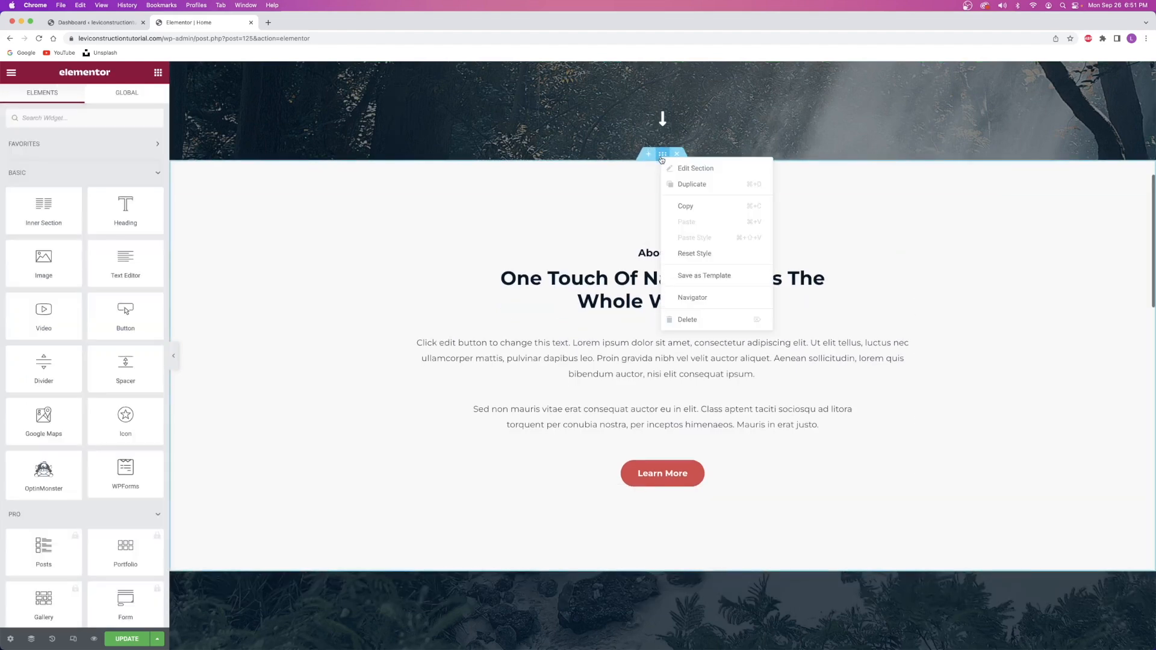
left_click(687, 185)
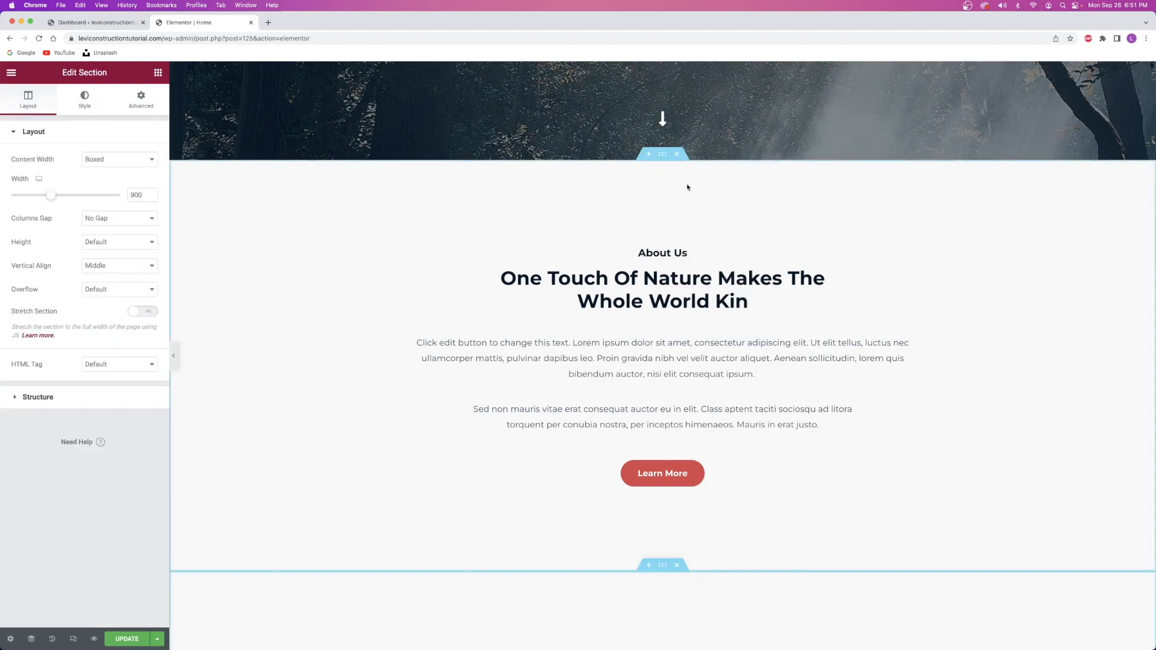
scroll(681, 198, "up", 4)
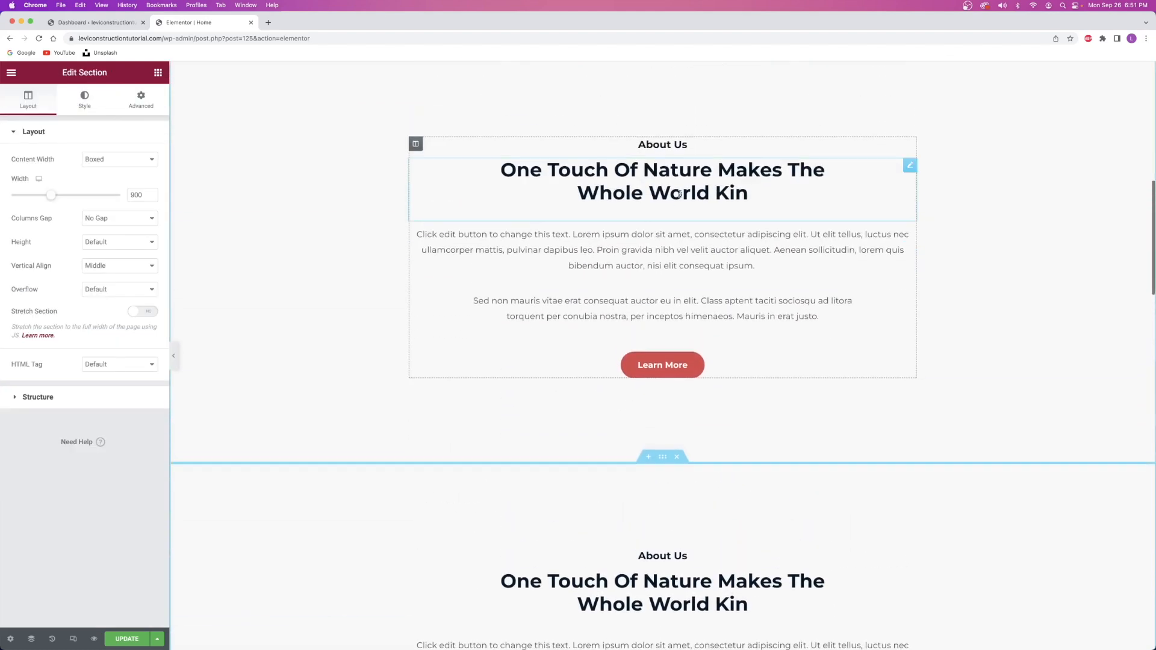
left_click(677, 72)
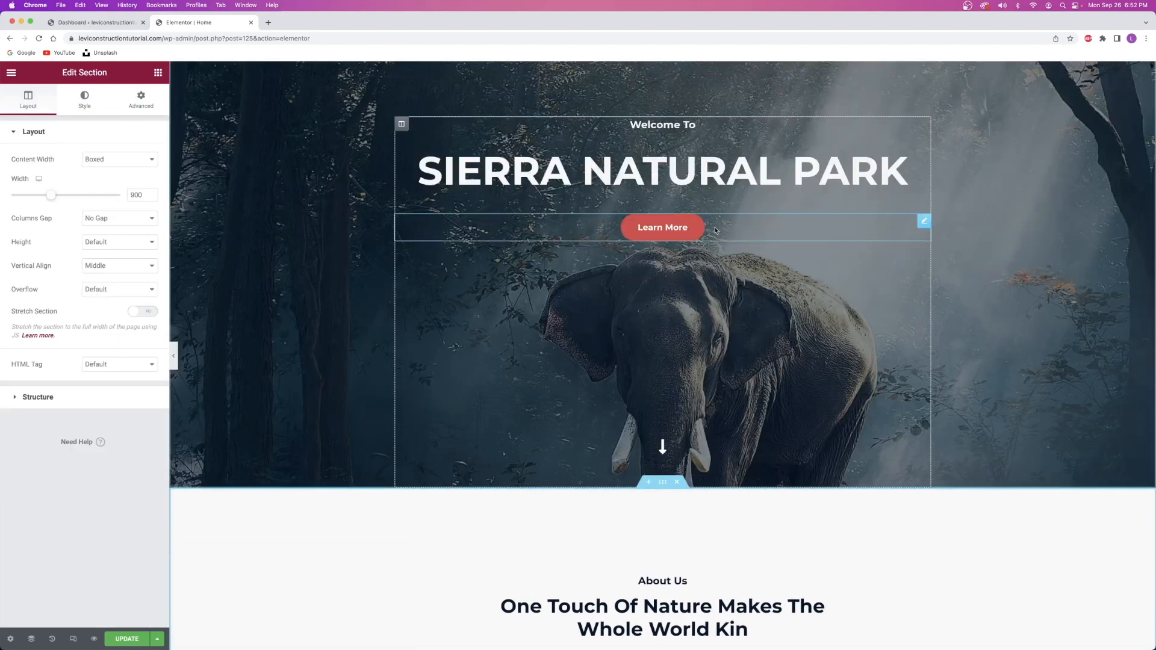
scroll(674, 70, "up", 3)
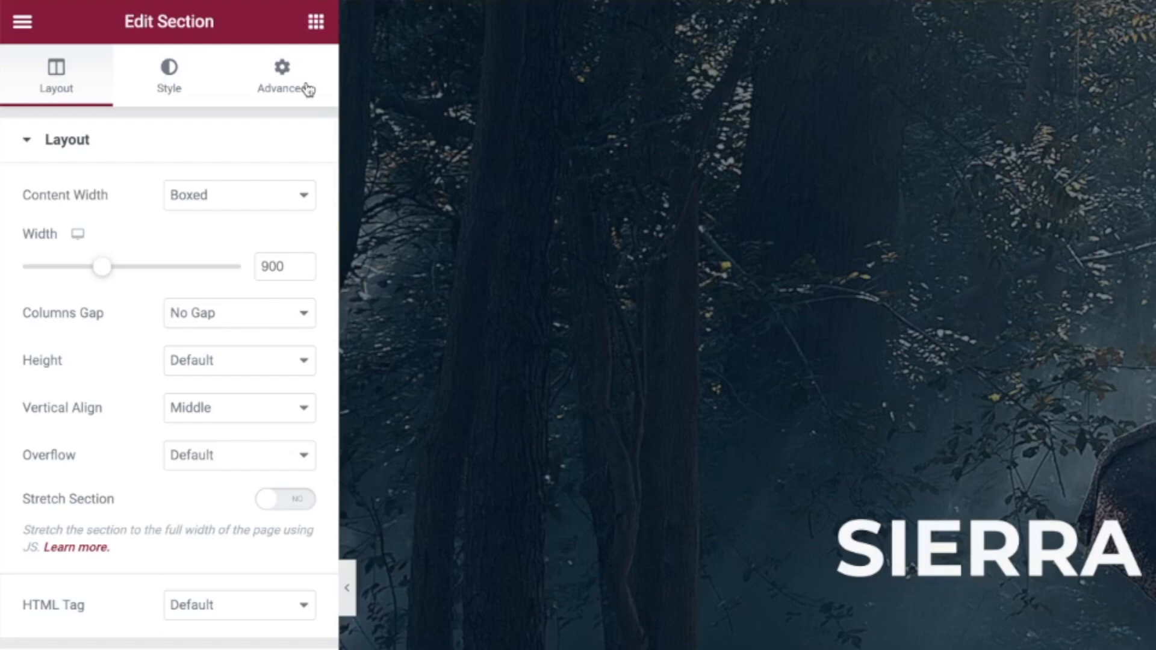
Review the hero section's advanced, style and layout settings.
left_click(306, 89)
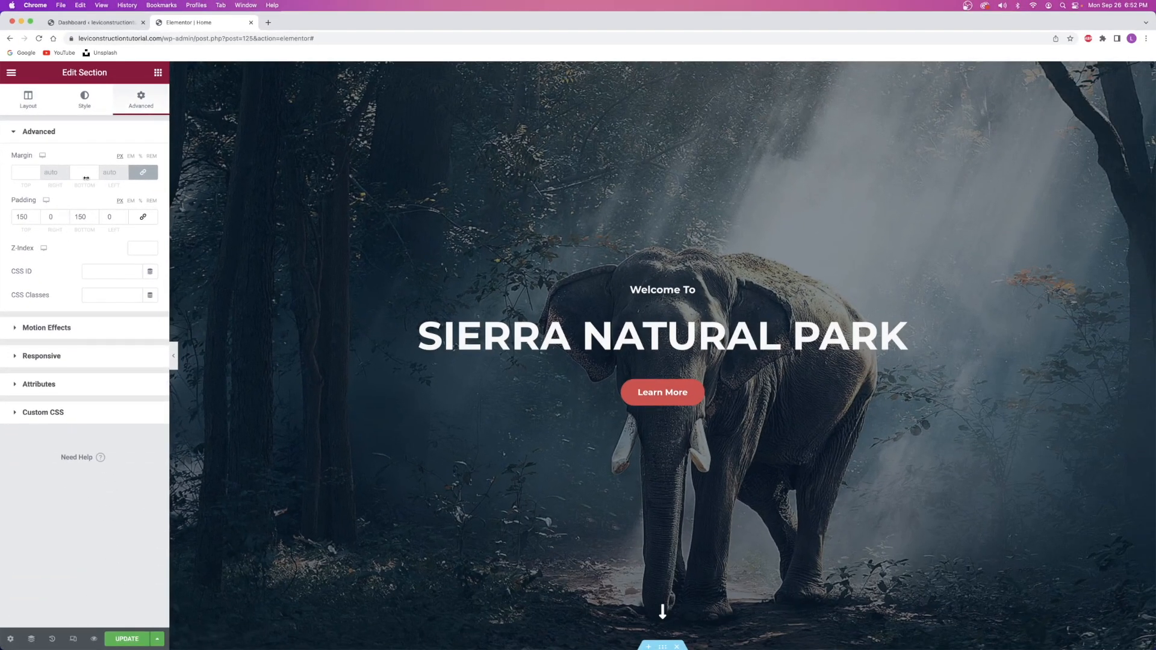
left_click(138, 93)
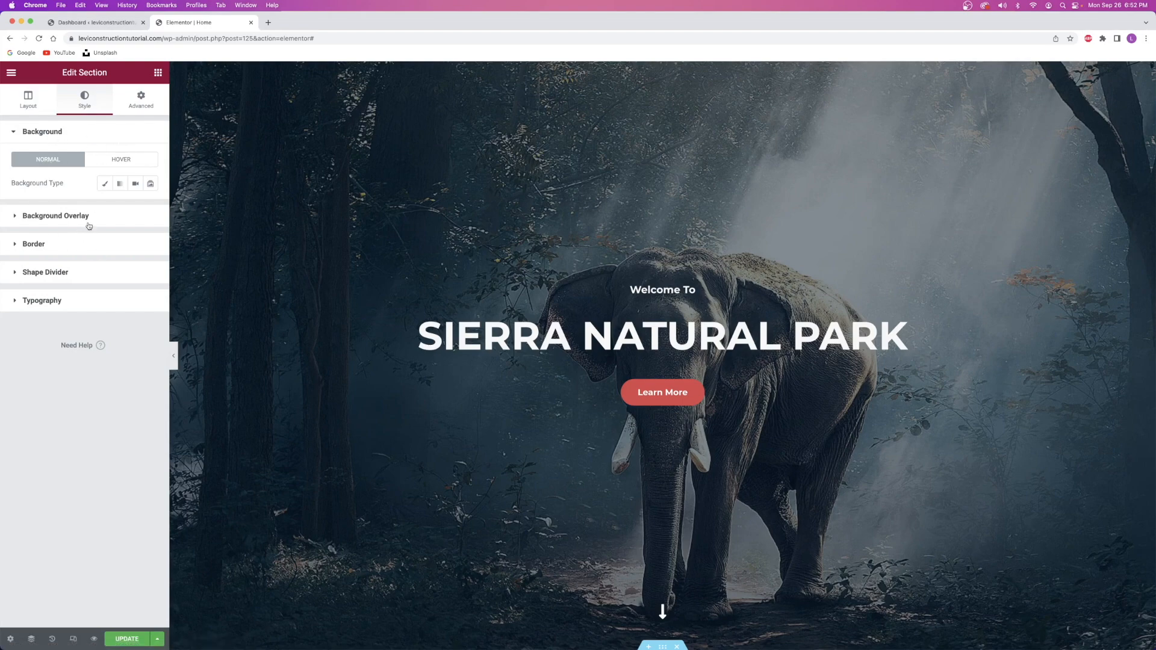
left_click(35, 109)
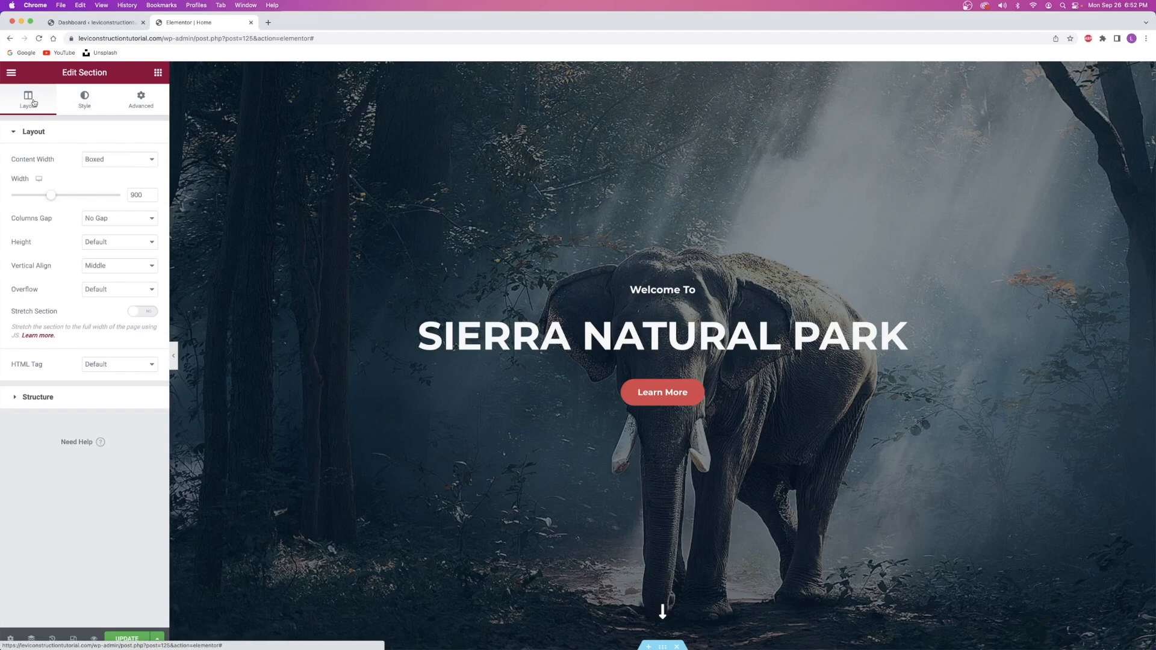
Upload all construction photos from the Images folder to the media library through the hero section's background image setting.
left_click(84, 99)
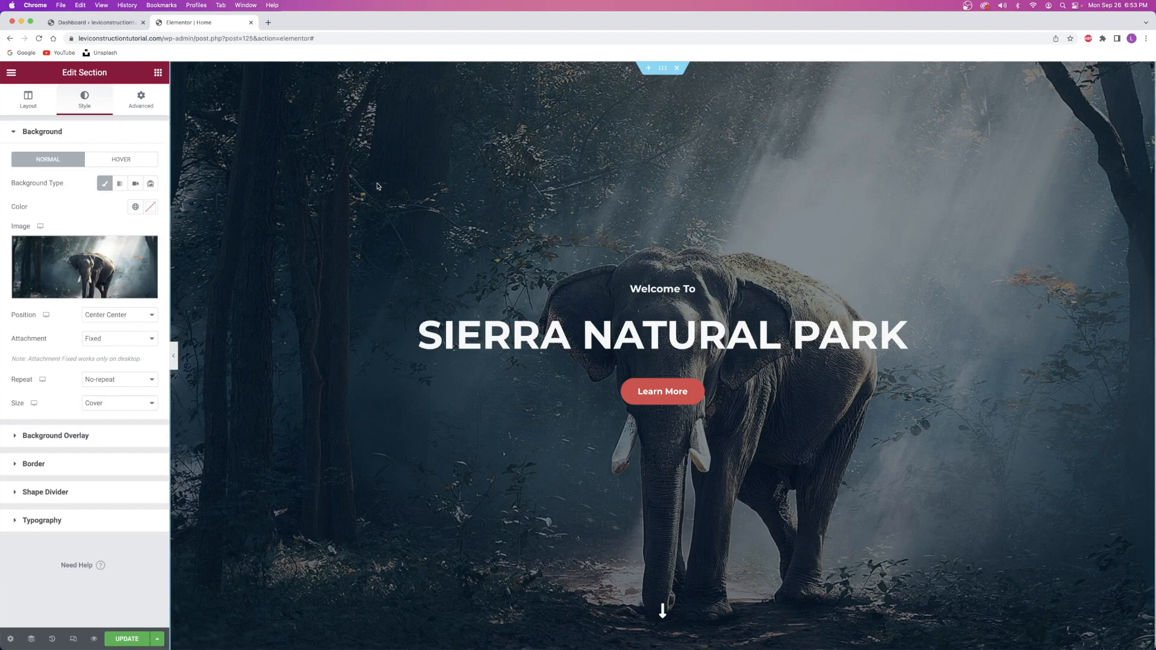
mouse_move(85, 264)
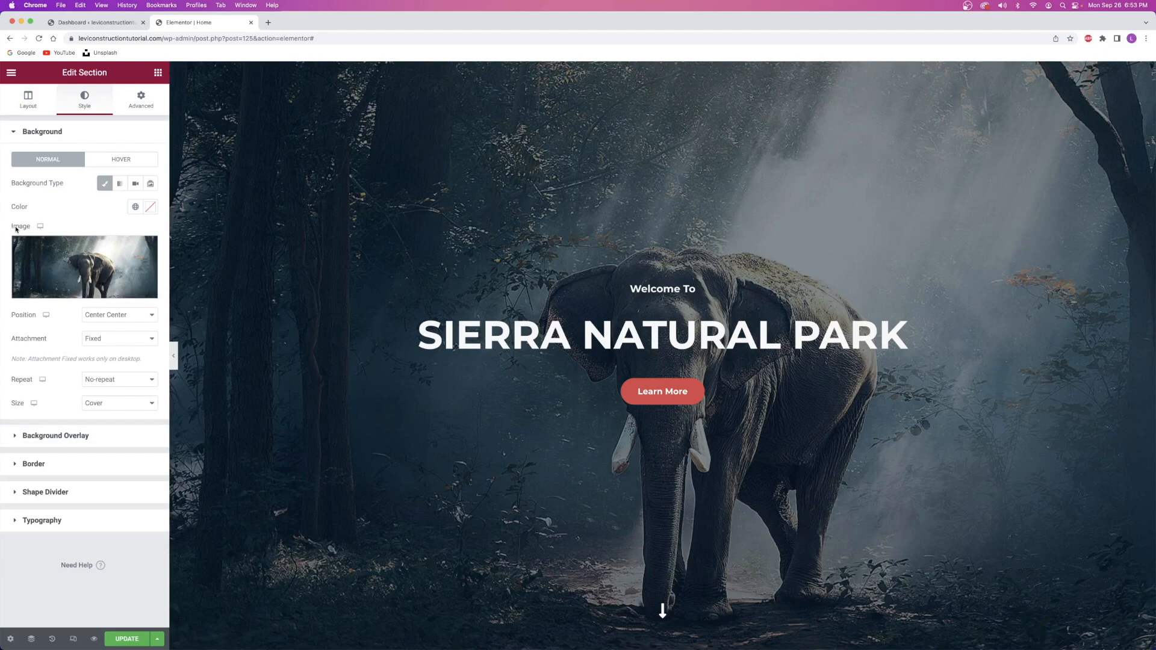
left_click(68, 264)
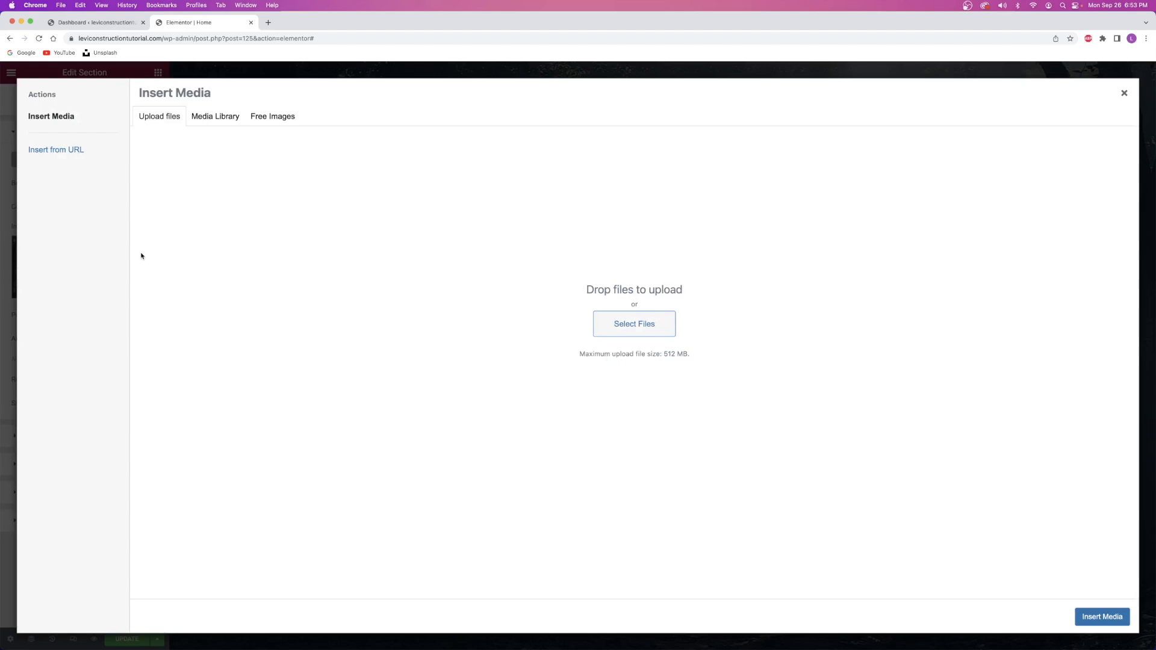
left_click(201, 118)
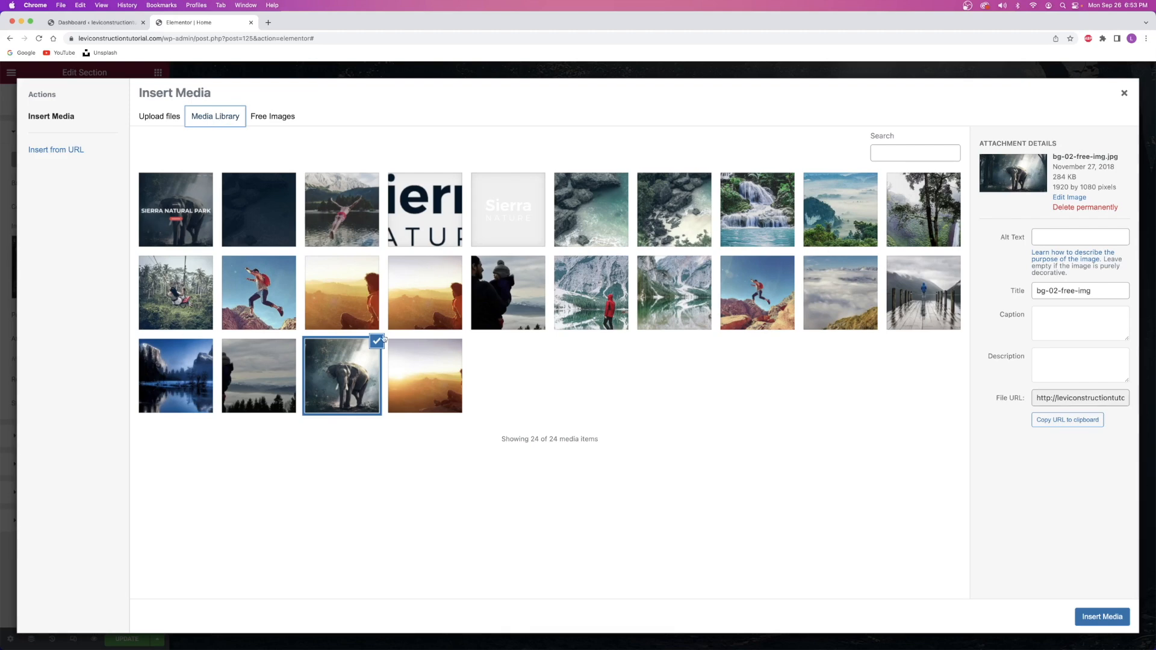
left_click(159, 118)
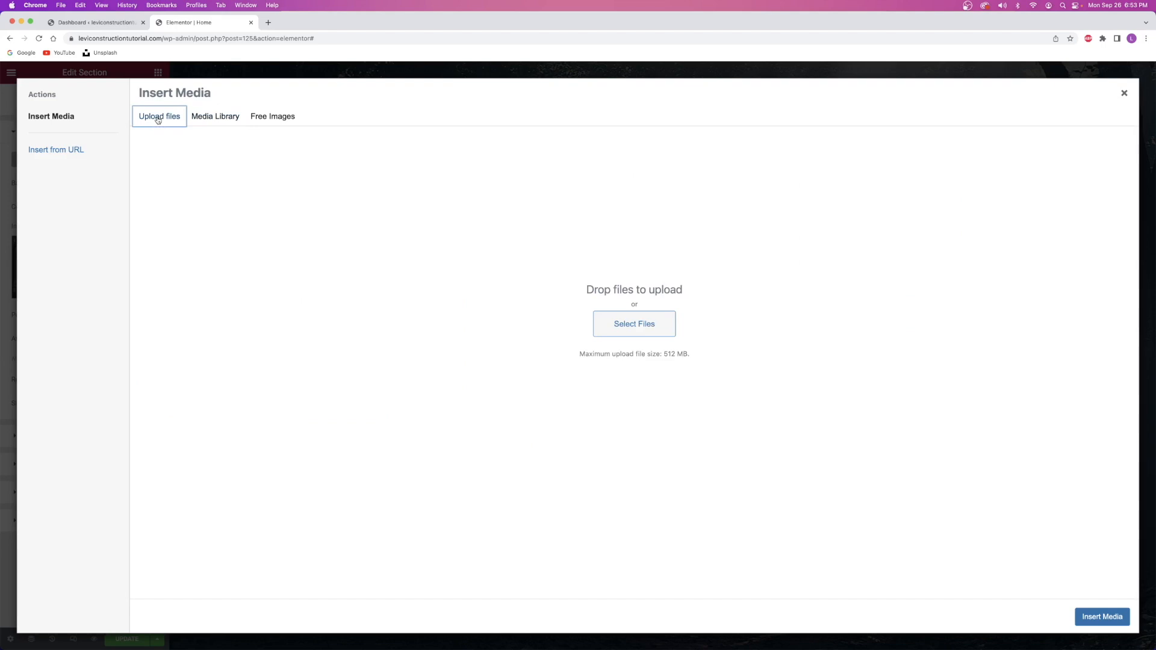
left_click(636, 325)
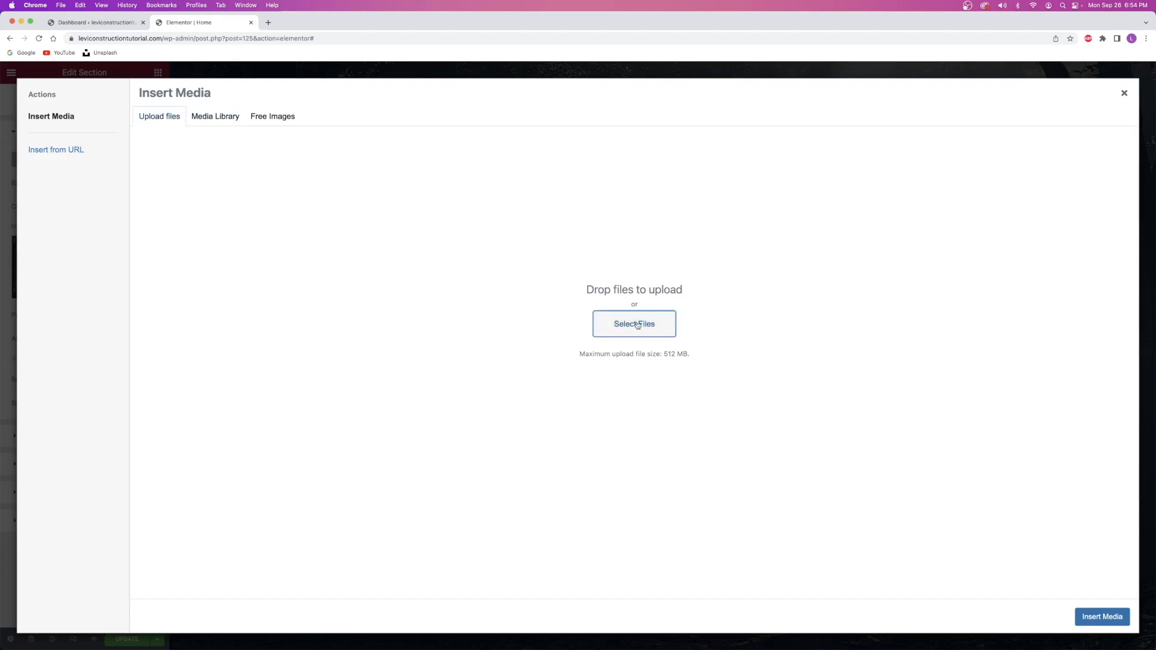
left_click(346, 252)
double_click(416, 256)
double_click(416, 256)
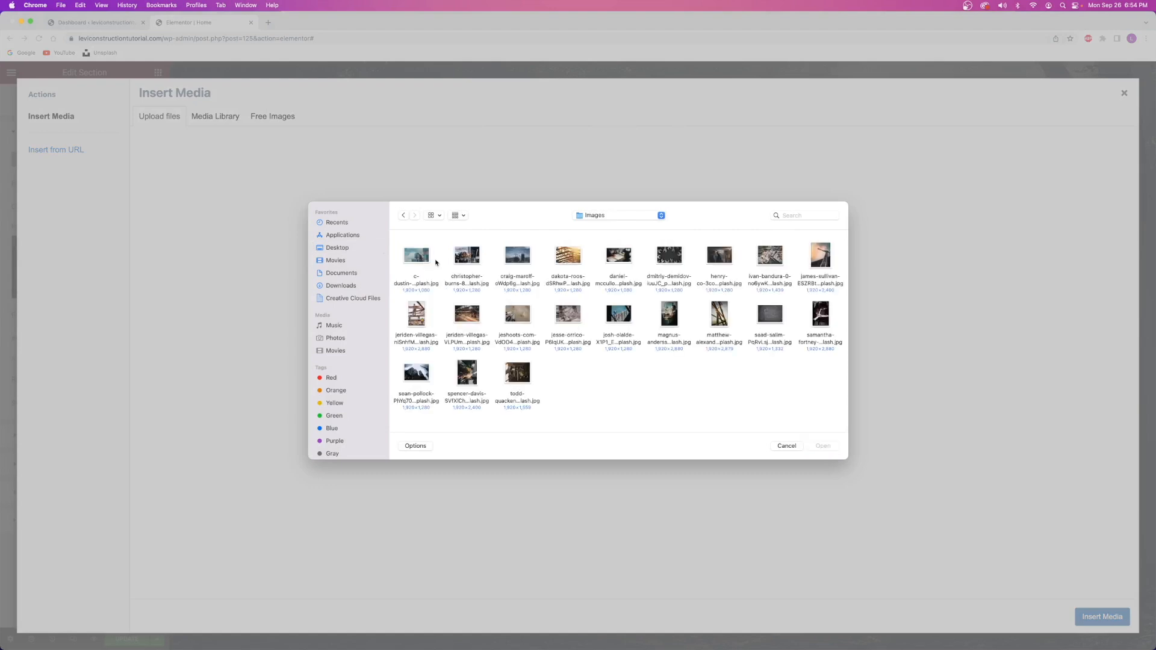
left_click_drag(827, 395, 451, 277)
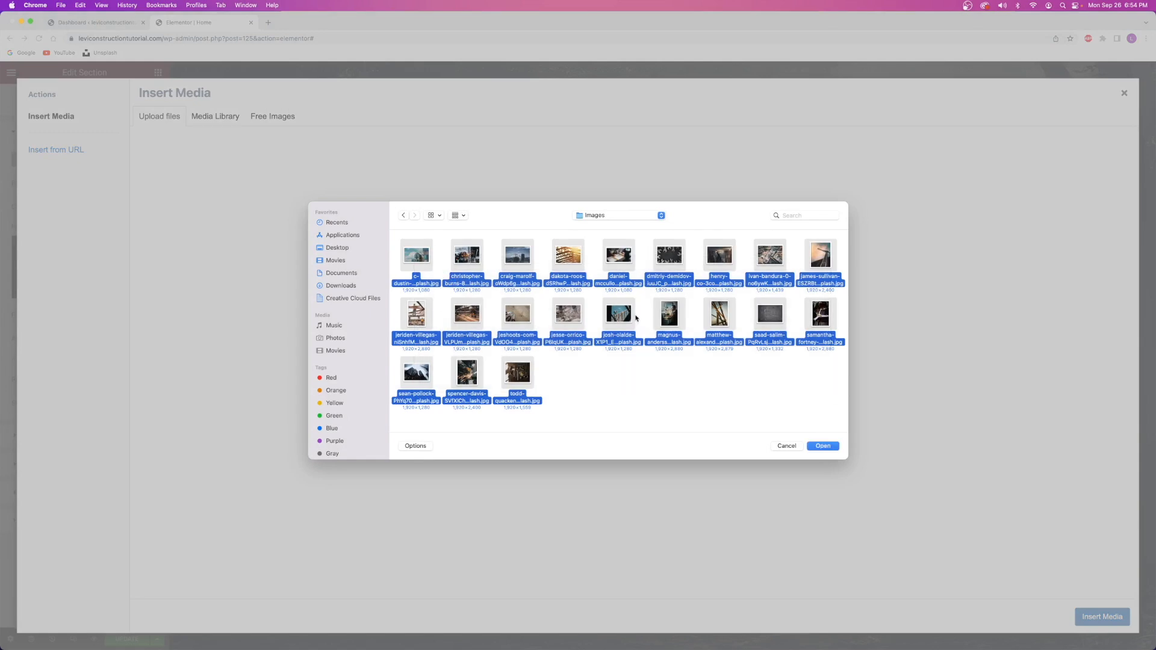
left_click(823, 446)
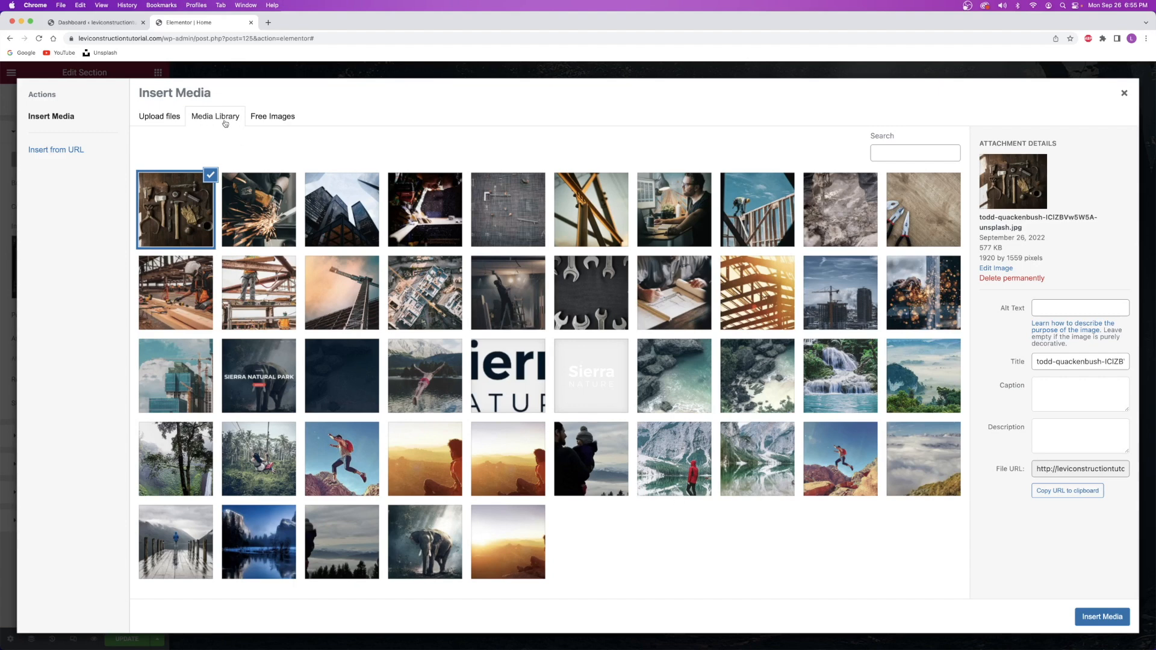
Set the uploaded photo of a worker grinding metal with orange sparks as the hero section's background image.
left_click(160, 121)
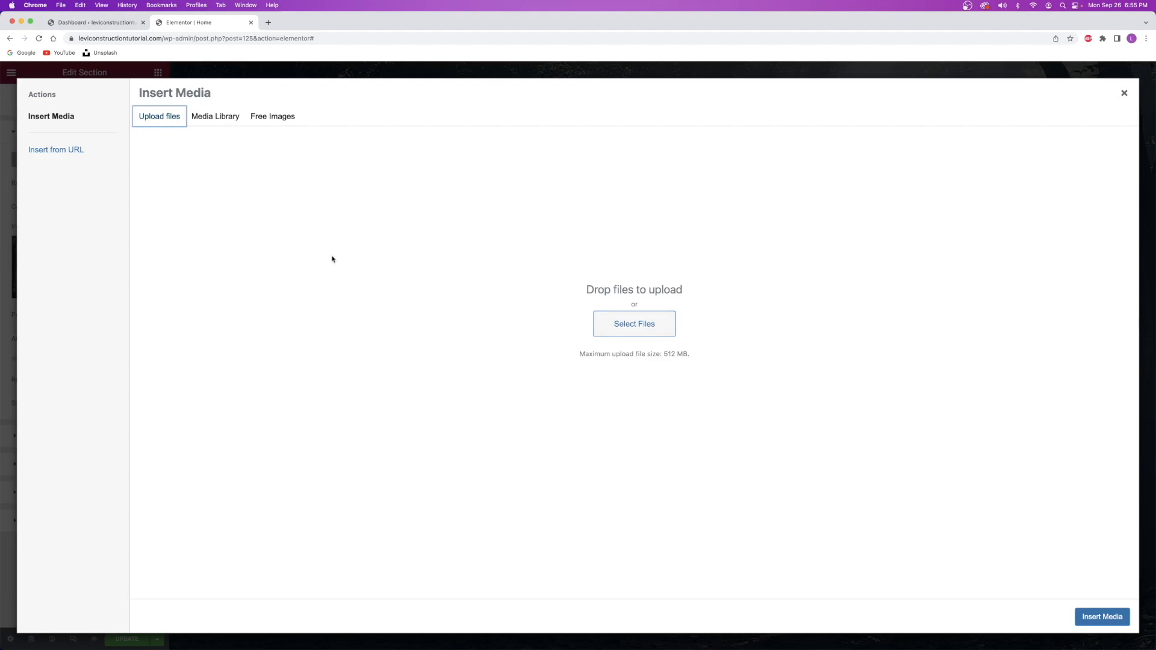
left_click(211, 119)
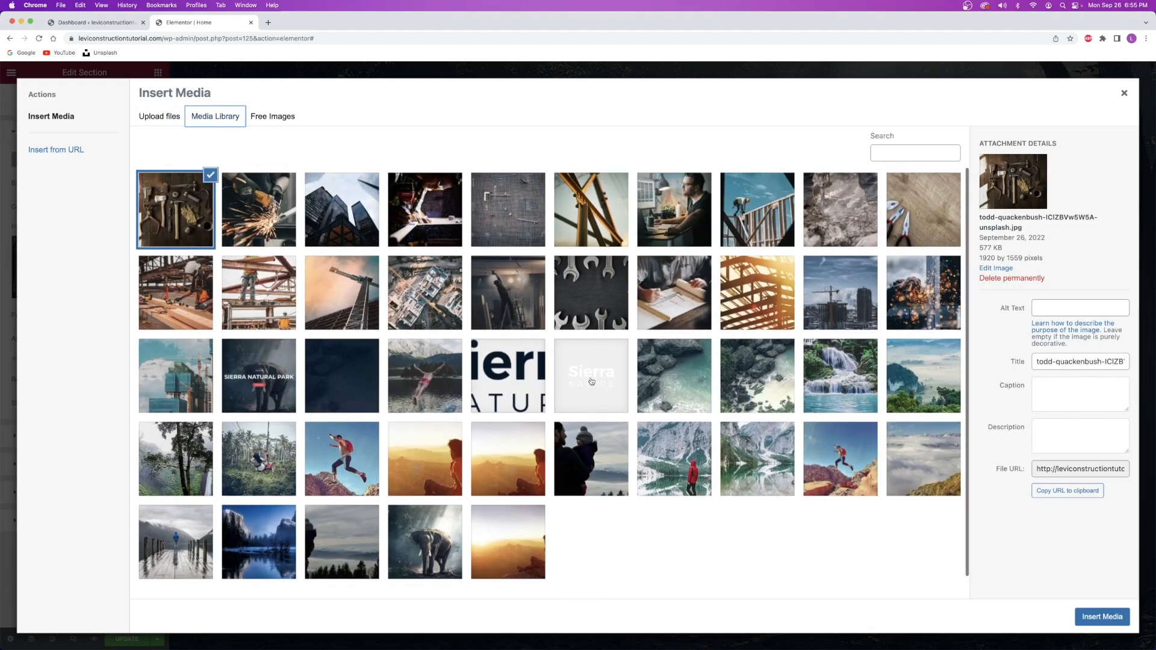
left_click(282, 216)
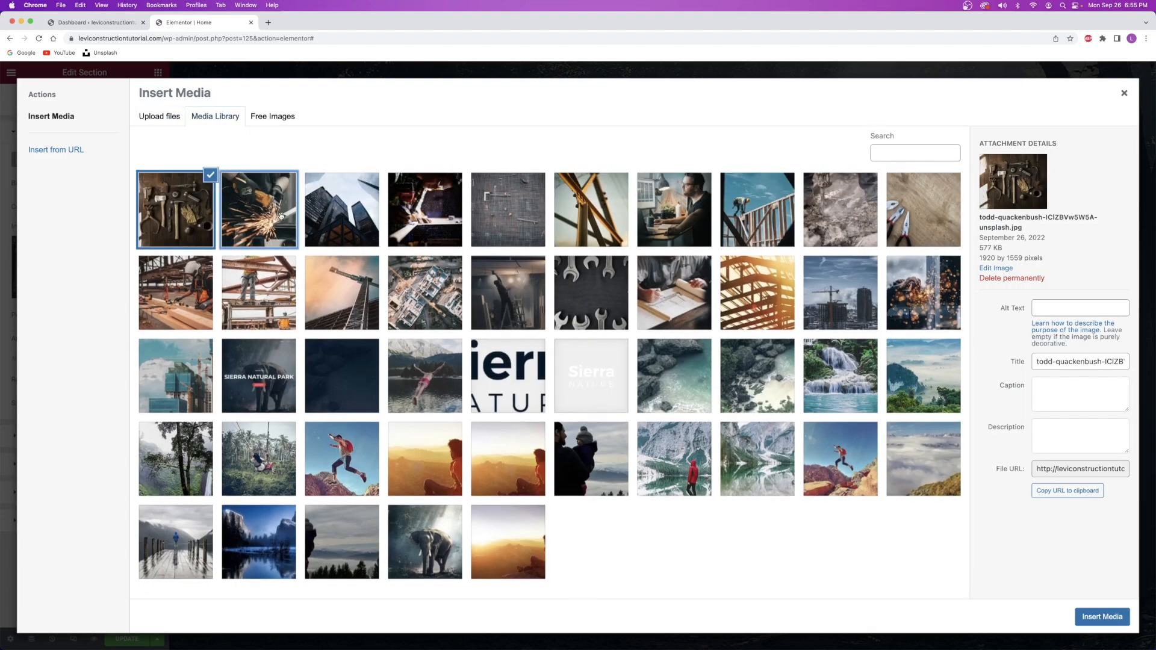
left_click(921, 290)
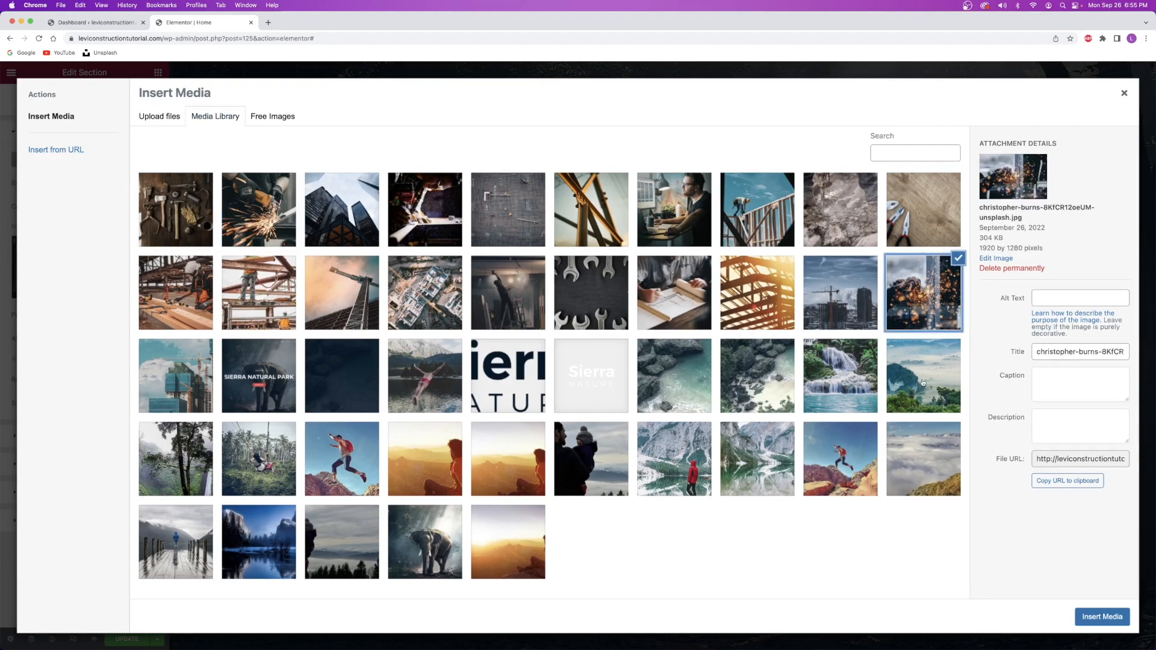
left_click(1100, 618)
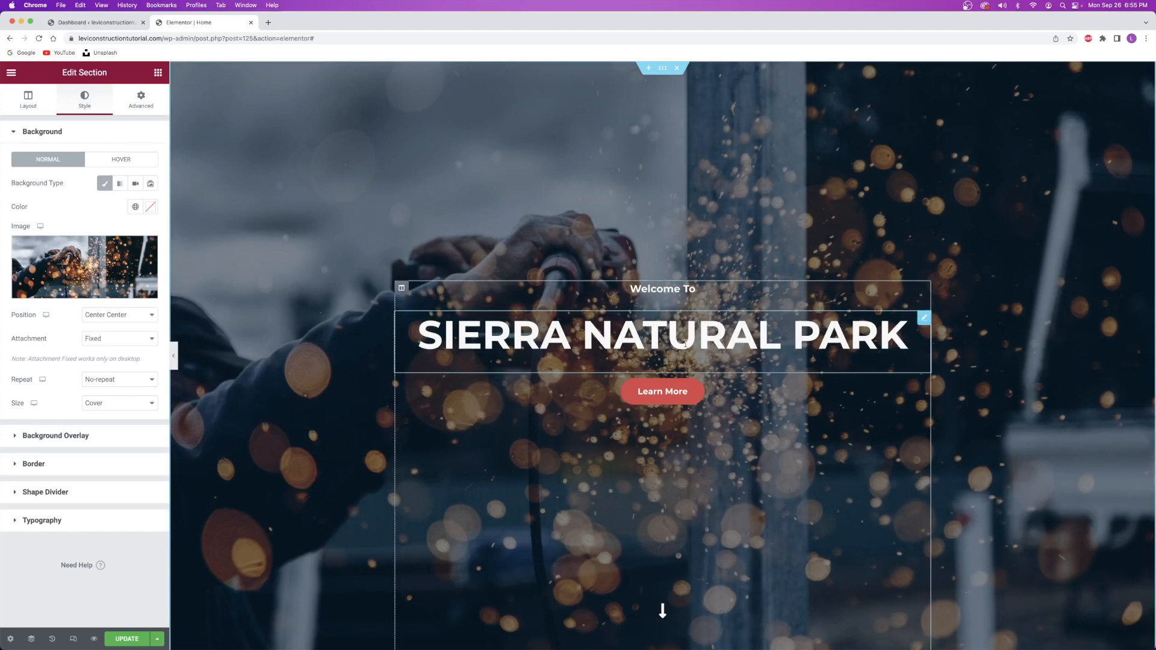
Duplicate the hero's "Welcome To" heading, and view the settings of the Learn More button and the main title.
right_click(678, 290)
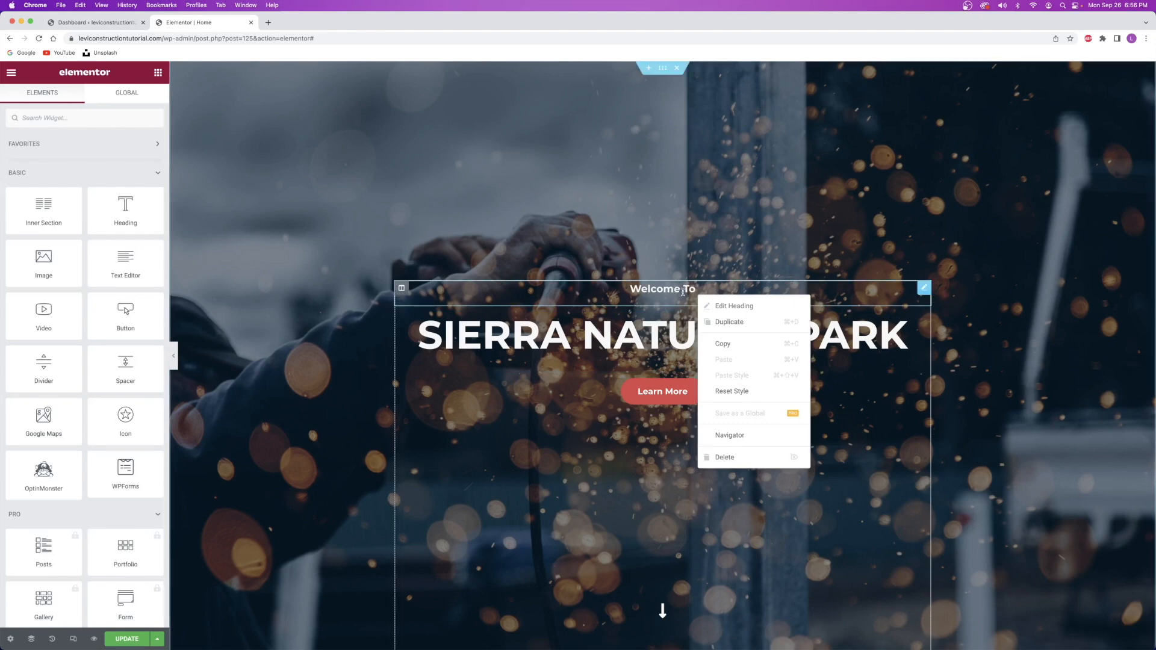
left_click(732, 322)
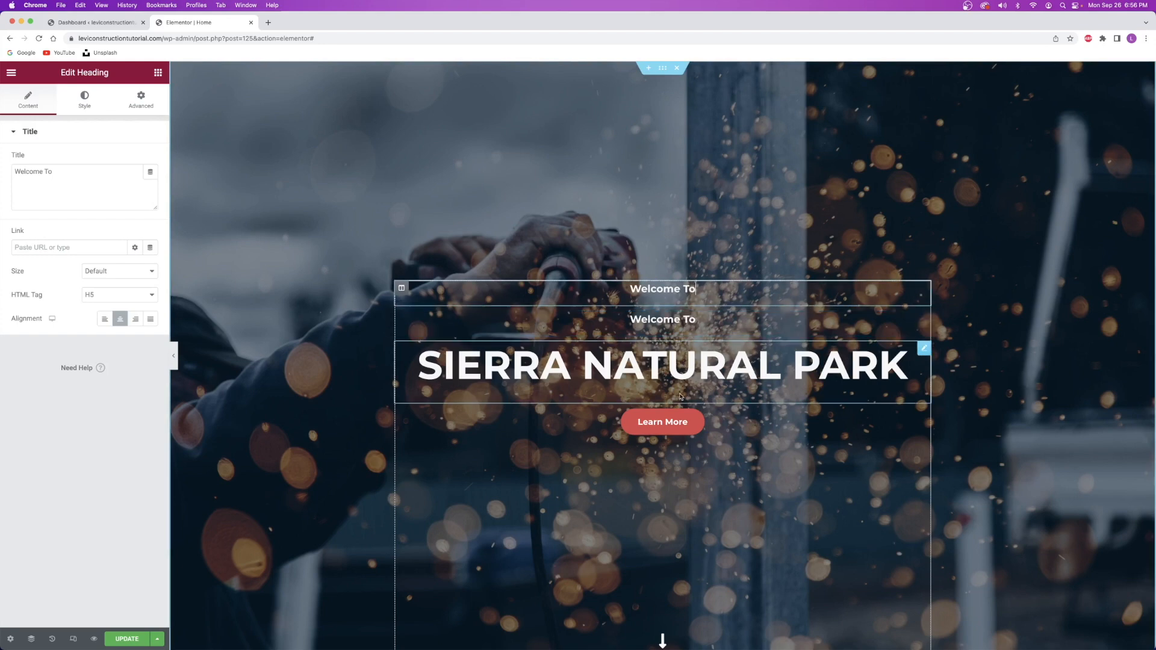
left_click(711, 425)
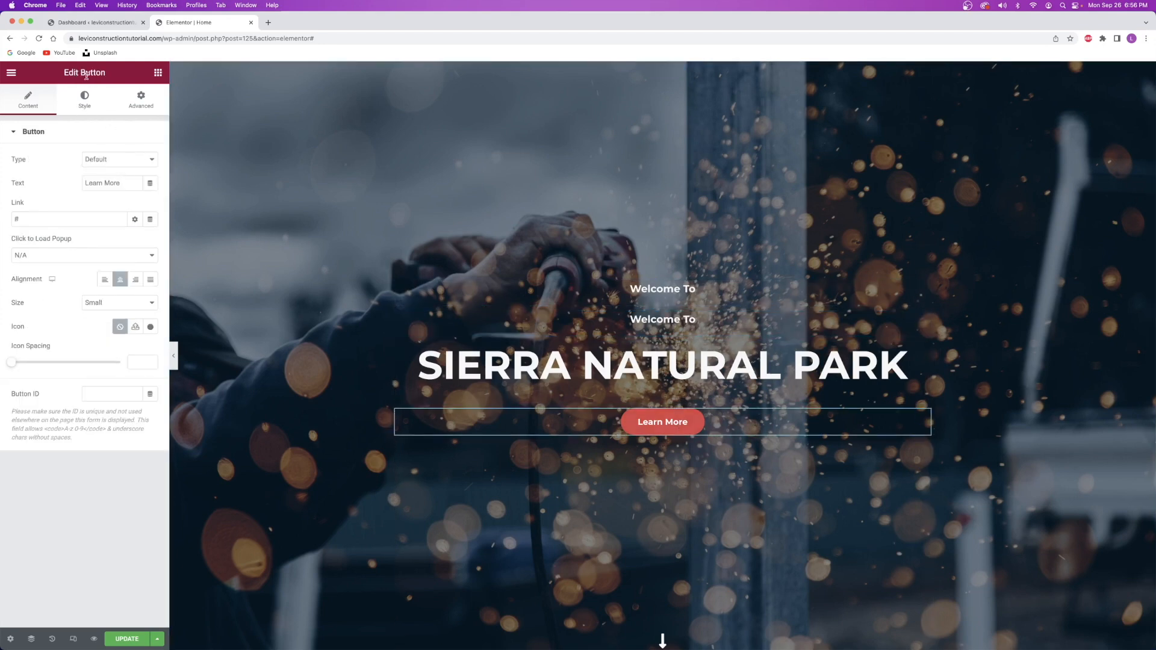
left_click(753, 367)
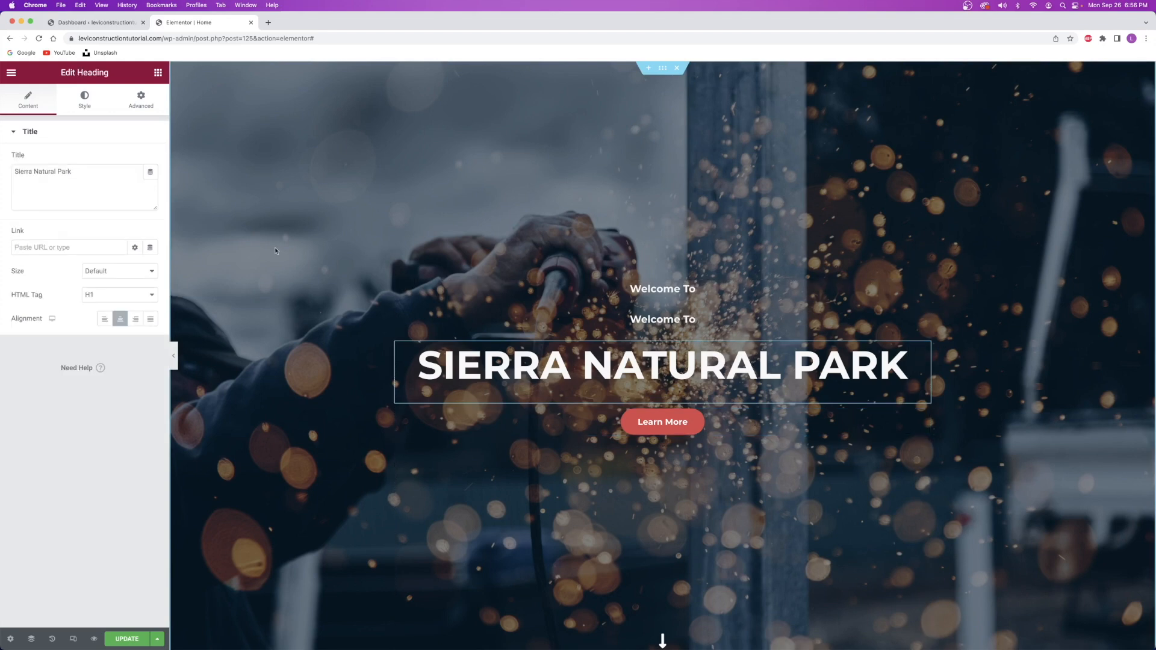
double_click(88, 73)
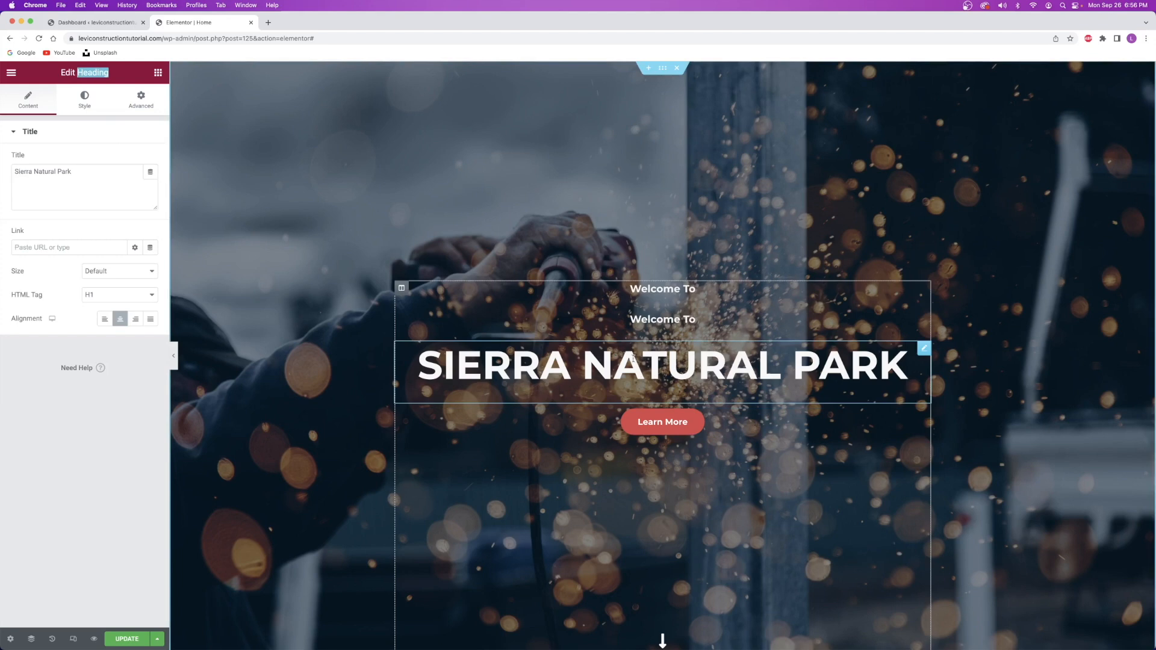
Try replacing the main title "Sierra Natural Park" with the placeholder "asdfasdfasdf" directly on the page, and erase the placeholder.
double_click(483, 362)
left_click(483, 363)
left_click_drag(418, 363, 909, 364)
type("asdfasdfasdf")
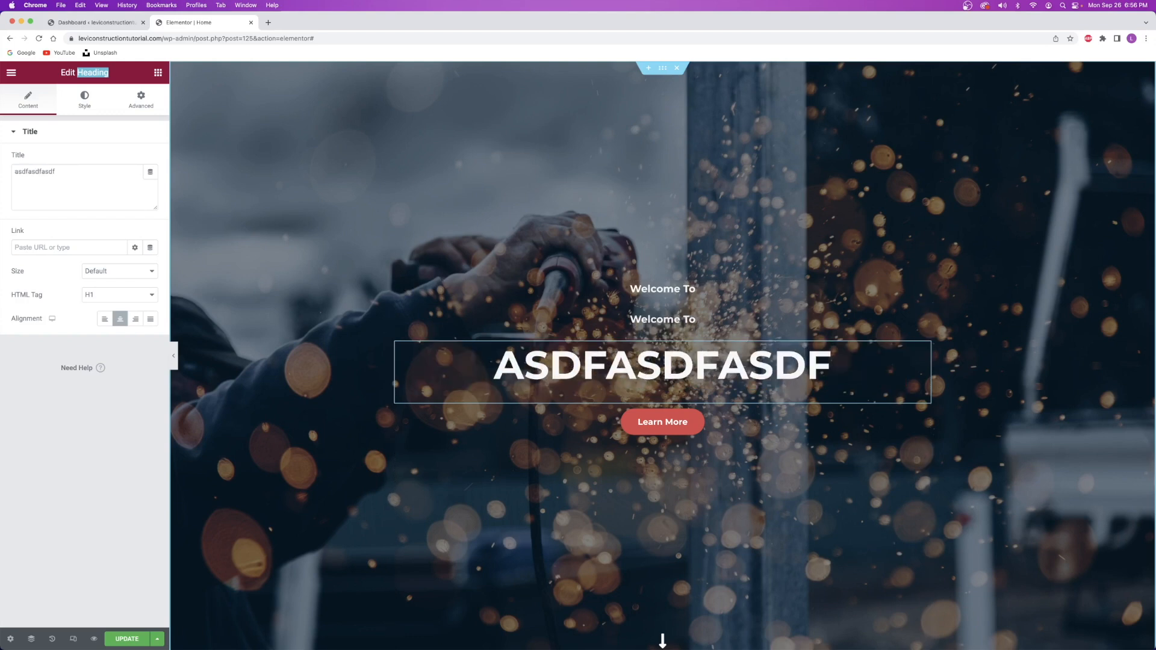
key("BackSpace")
key("BackSpace")
key("BackSpace")
key("BackSpace")
key("BackSpace")
key("BackSpace")
key("BackSpace")
key("BackSpace")
key("BackSpace")
key("BackSpace")
key("BackSpace")
key("BackSpace")
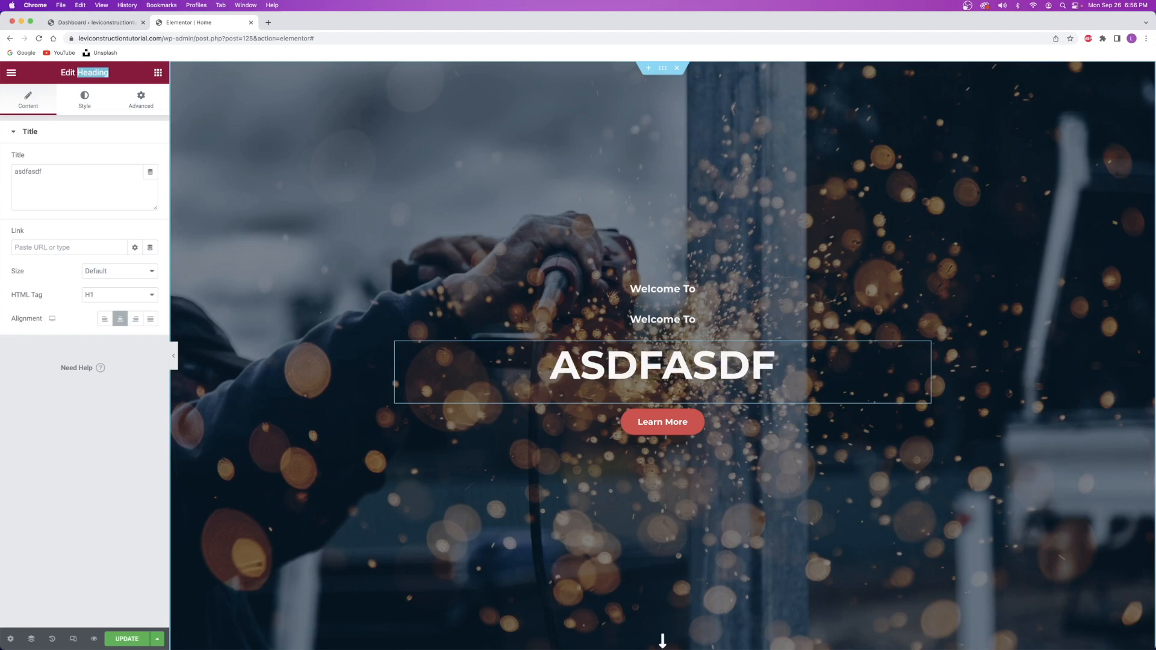
Try placeholder text for the main title through its heading settings, and clear the title completely.
left_click(90, 182)
type("fasfdasdfasdf")
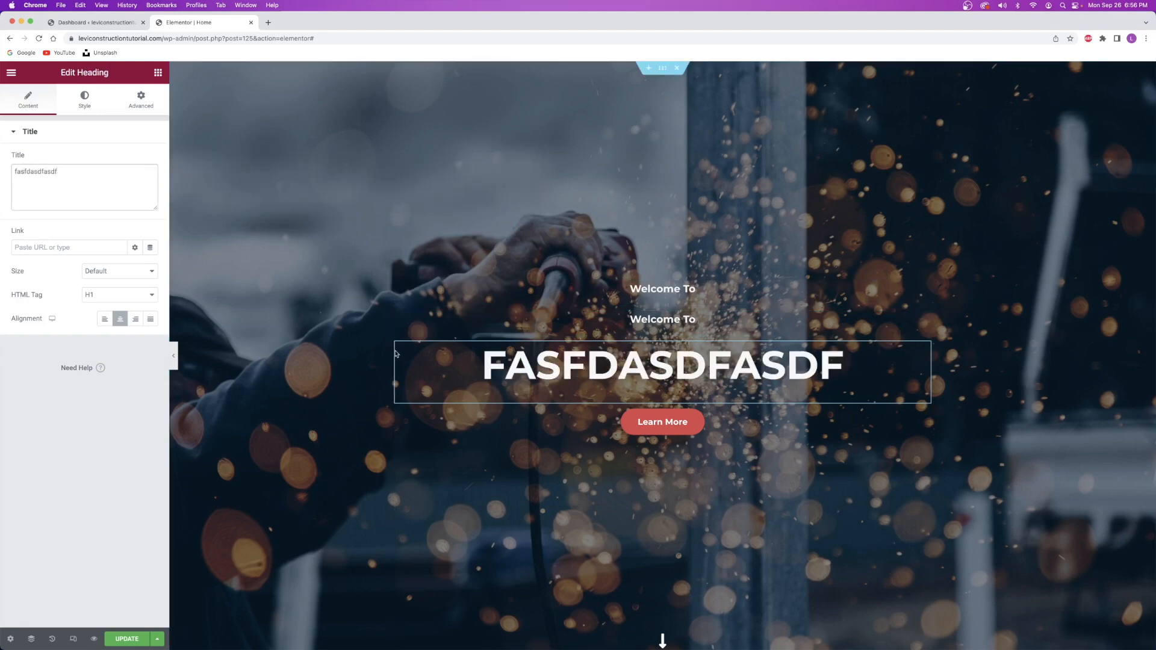
left_click_drag(60, 172, 2, 174)
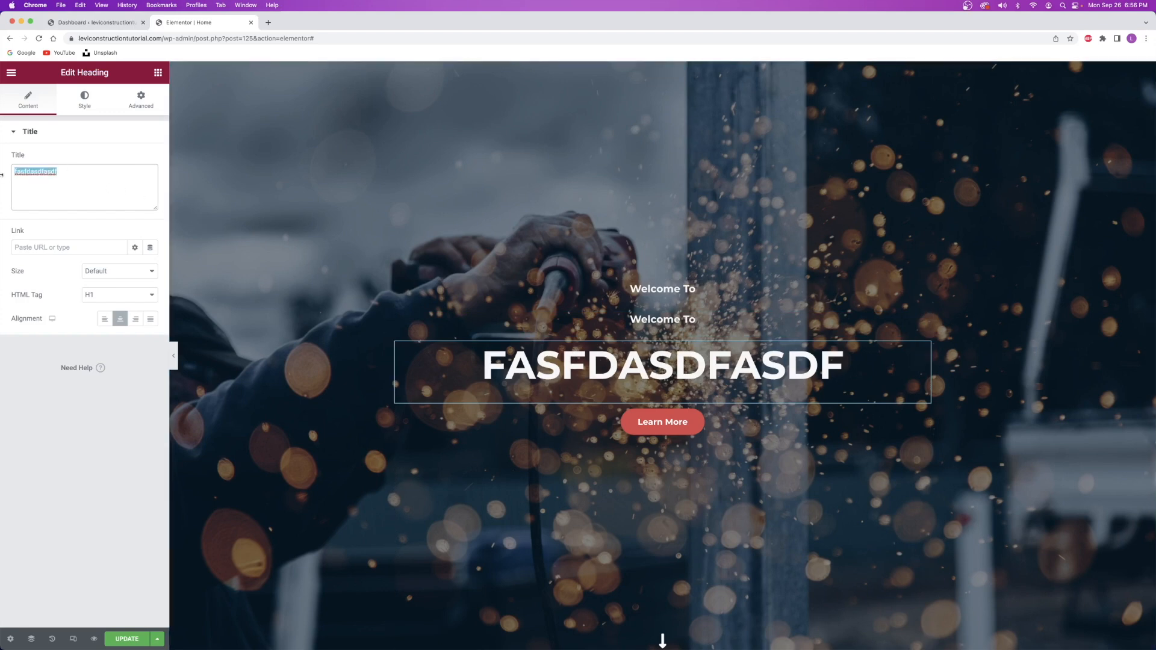
key("BackSpace")
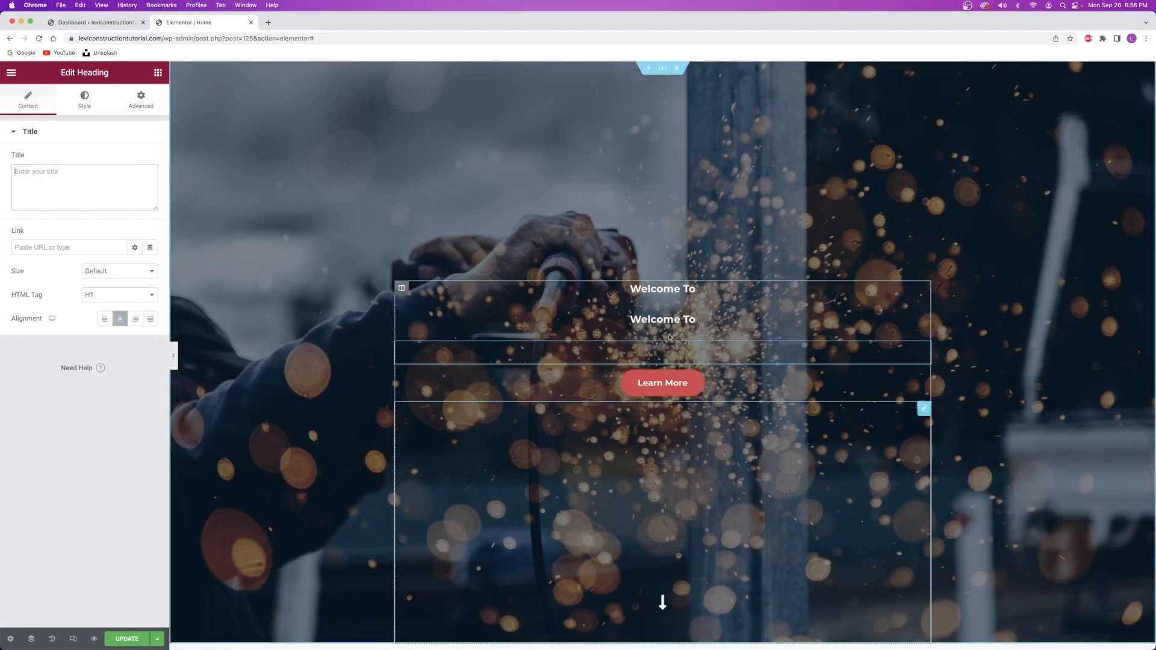
Try adding placeholder text to the lower "Welcome To" heading, and erase it again.
left_click(692, 316)
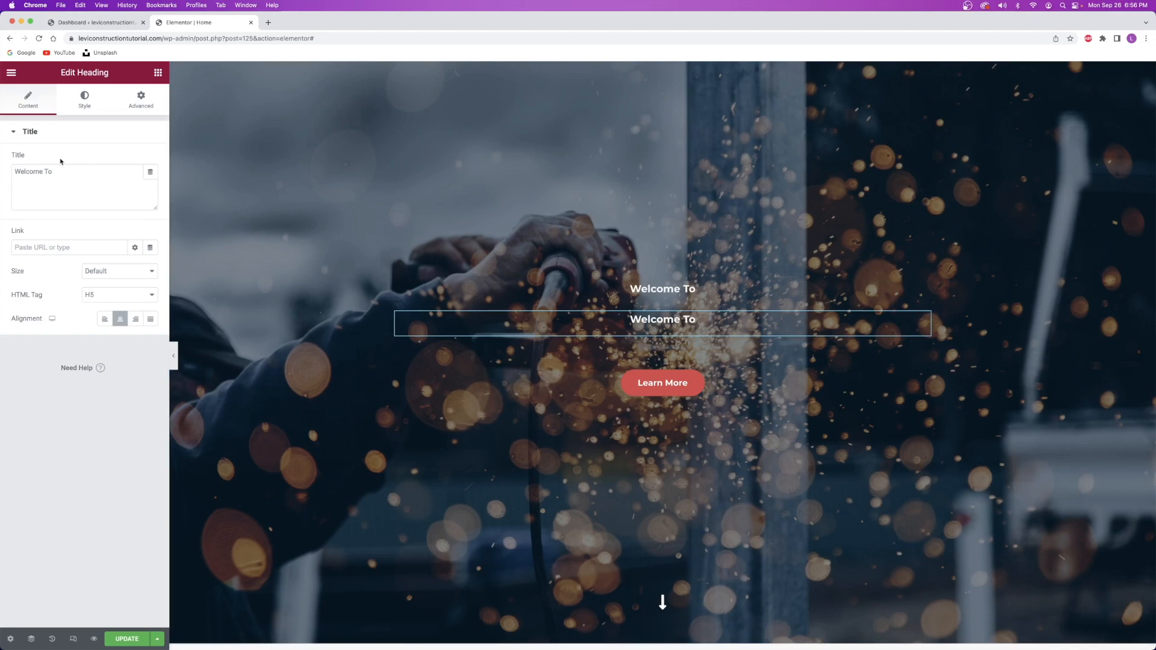
type("asdfasdf")
key("BackSpace")
key("BackSpace")
key("BackSpace")
key("BackSpace")
key("BackSpace")
key("BackSpace")
key("BackSpace")
key("BackSpace")
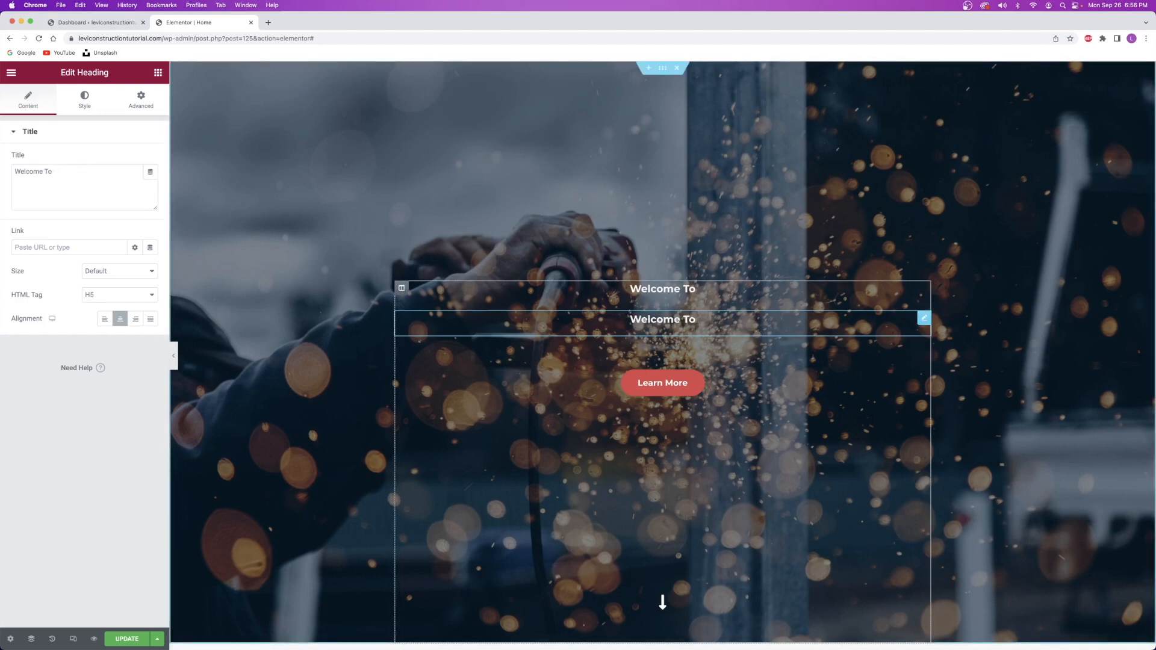
Enter "hagen company development and contracting" as the hero's main title.
left_click(693, 349)
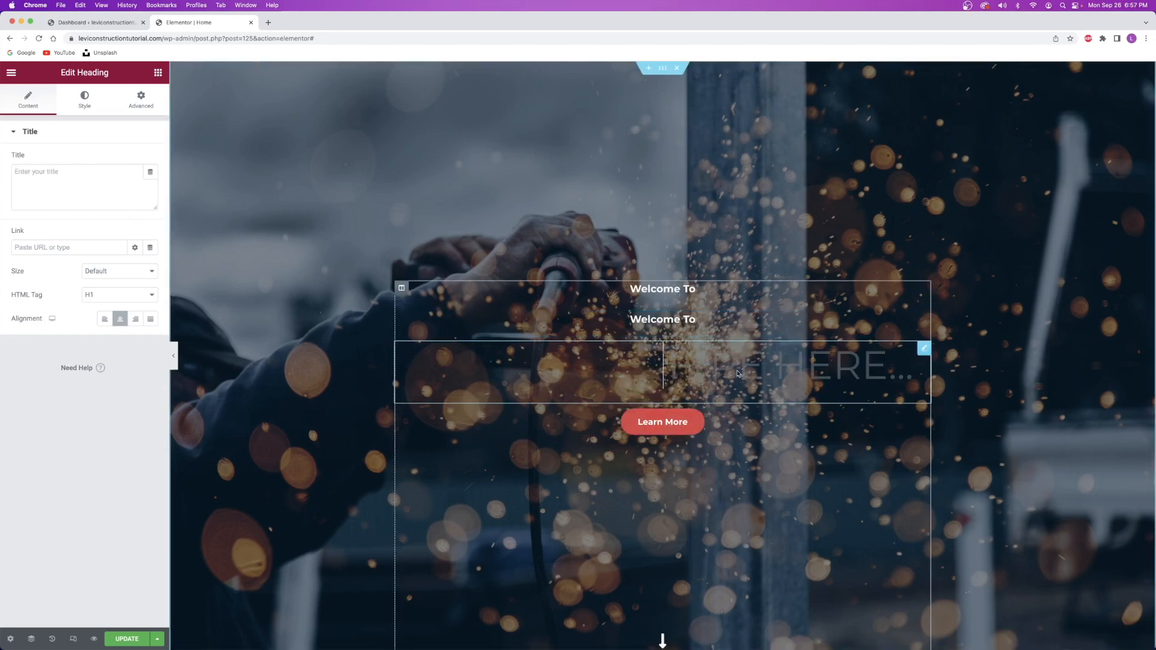
type("hagen co")
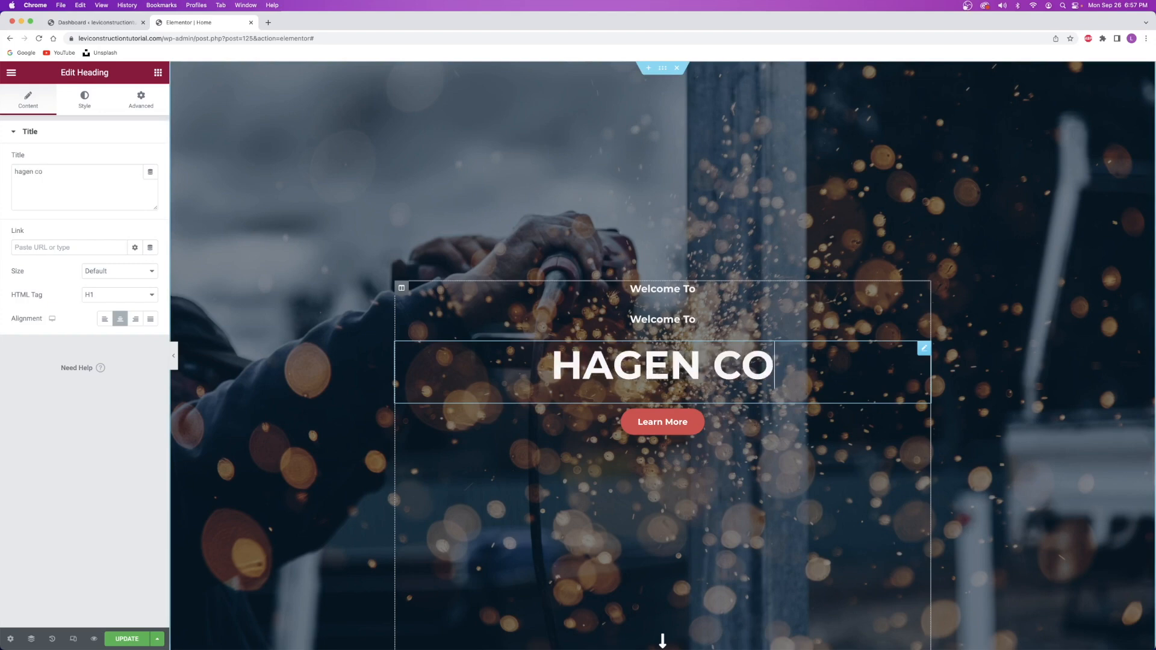
type("mpany development and contracting")
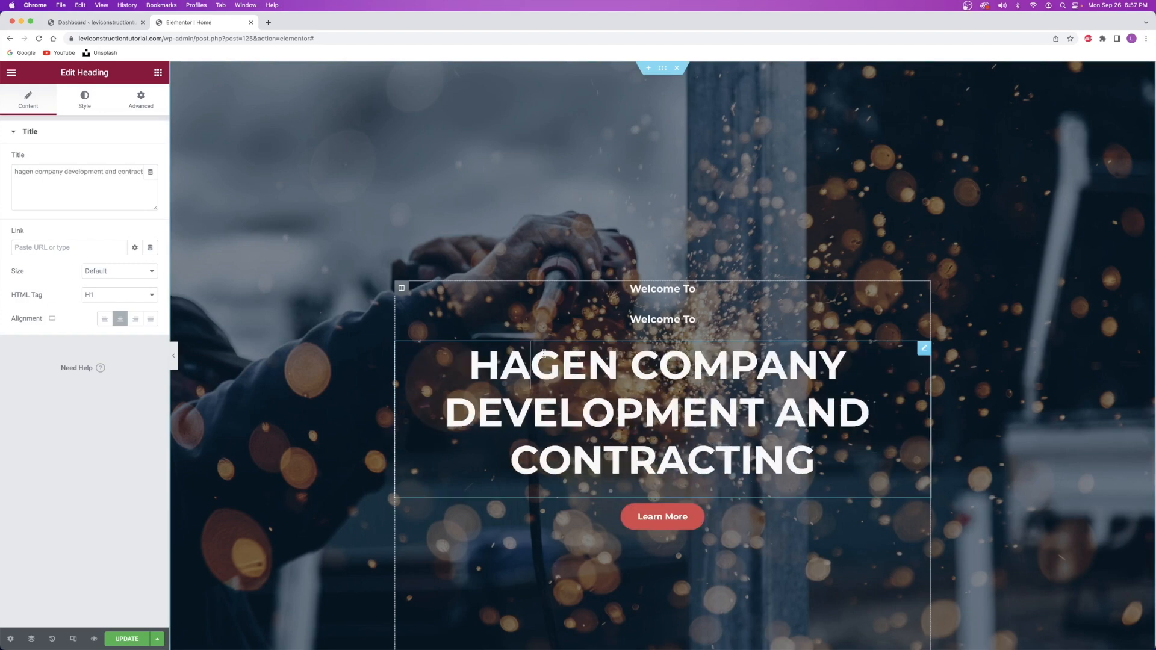
double_click(531, 369)
left_click(696, 378)
Replace the lower "Welcome To" heading's text with "original and creative thinking".
left_click(692, 320)
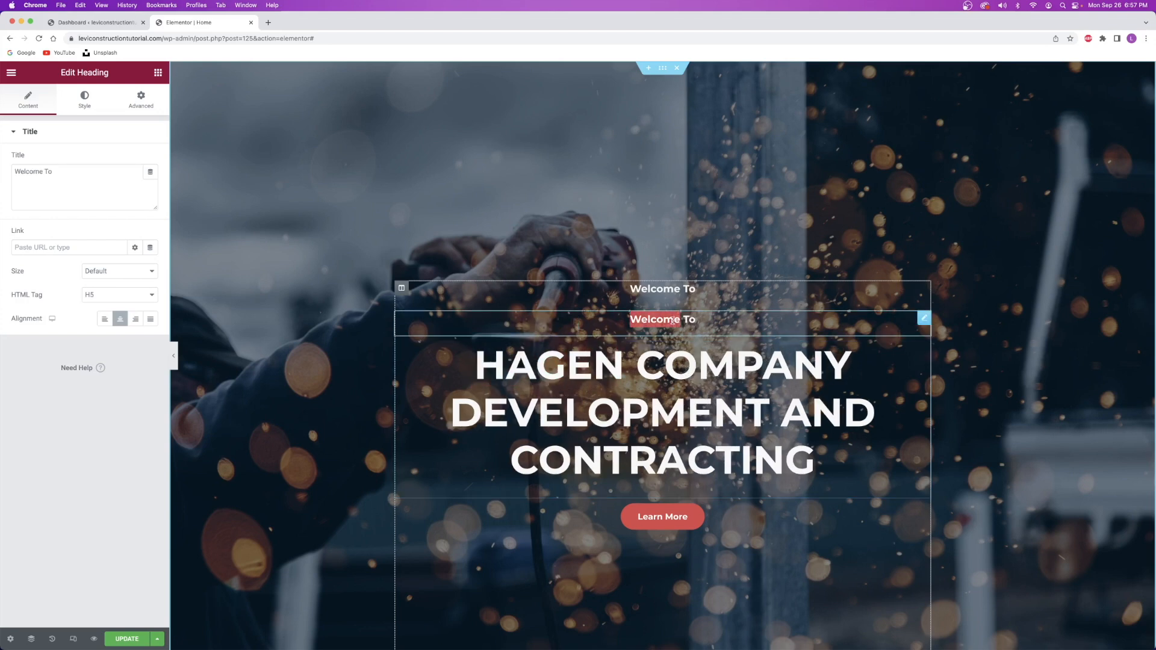
triple_click(672, 320)
key("BackSpace")
type("original and creative thinking")
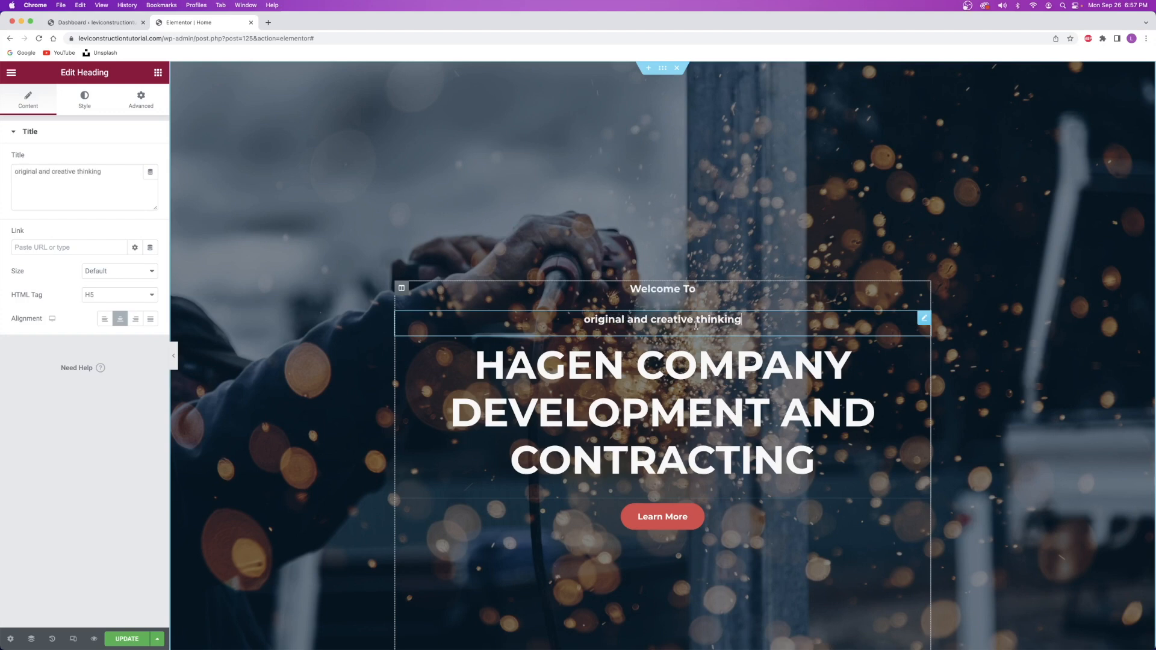
Replace the hero's remaining "Welcome To" heading text with "our mission".
left_click(660, 291)
triple_click(660, 289)
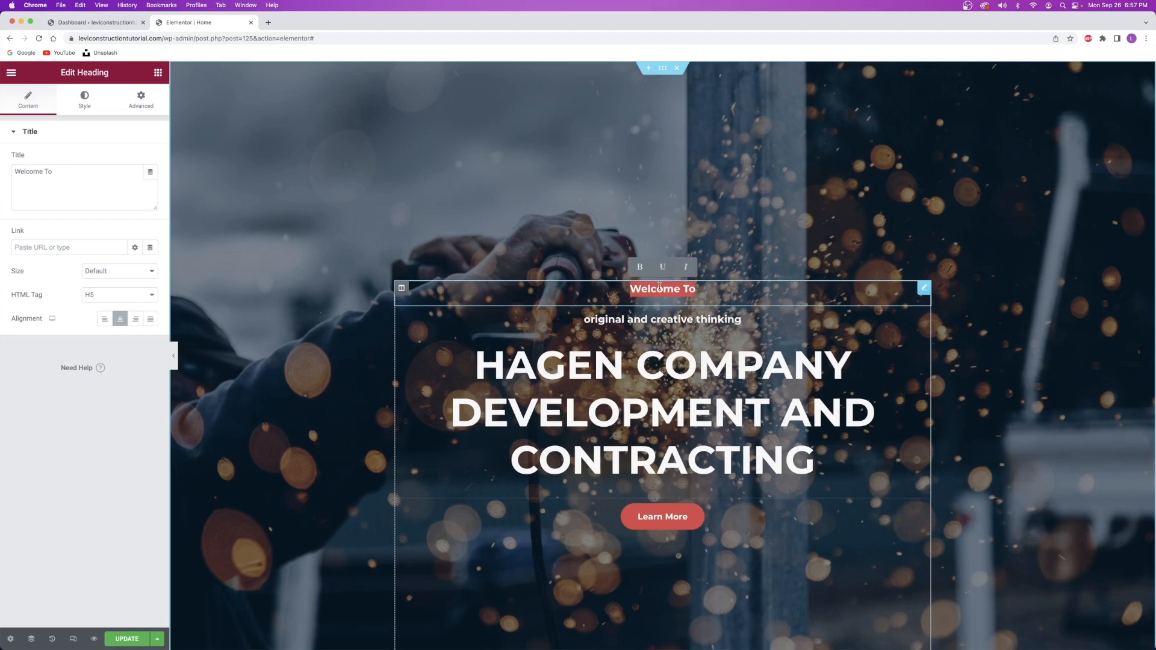
type("our mission")
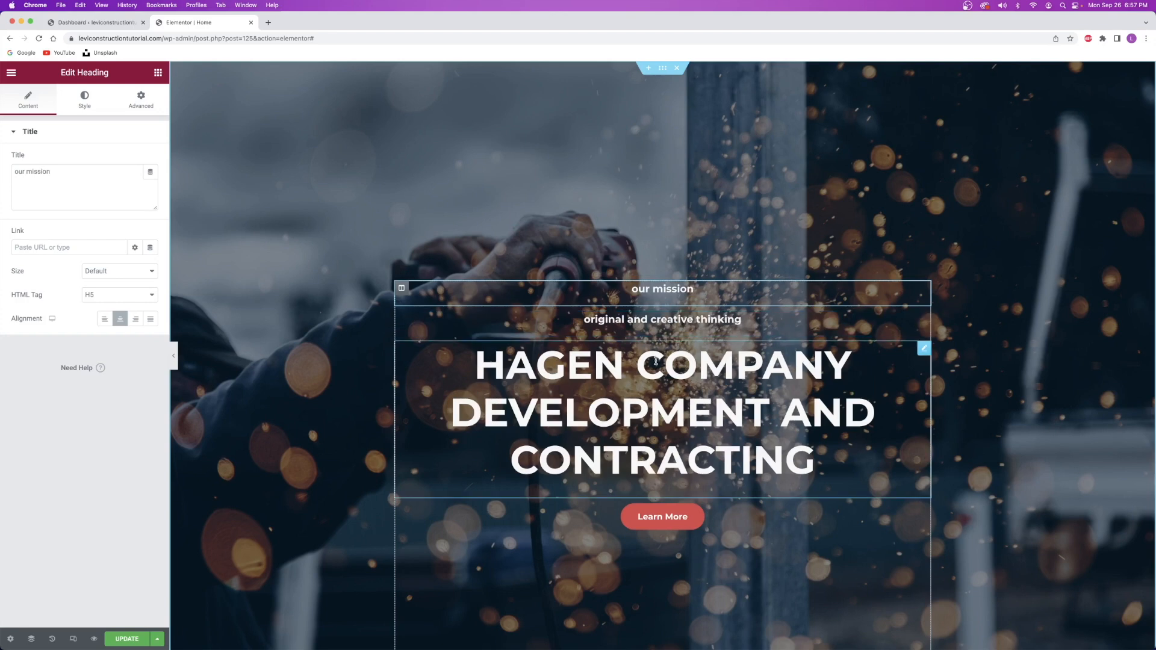
Reorder the hero headings so "original and creative thinking" sits above the main title and "our mission" sits below it.
left_click(680, 369)
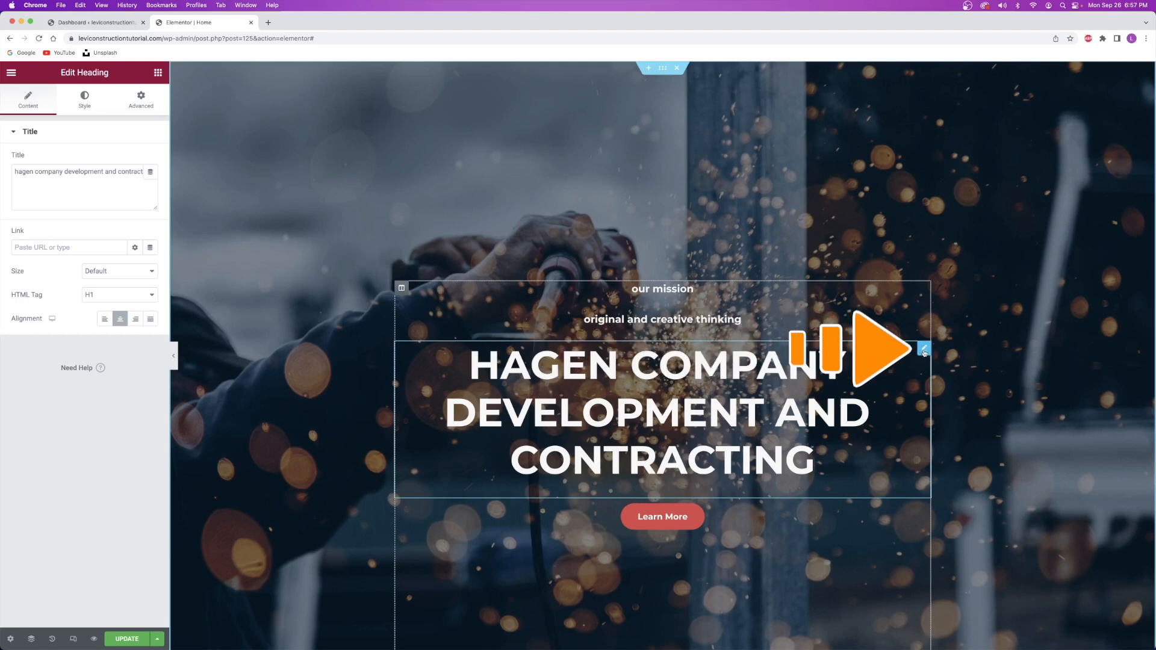
left_click_drag(923, 351, 708, 369)
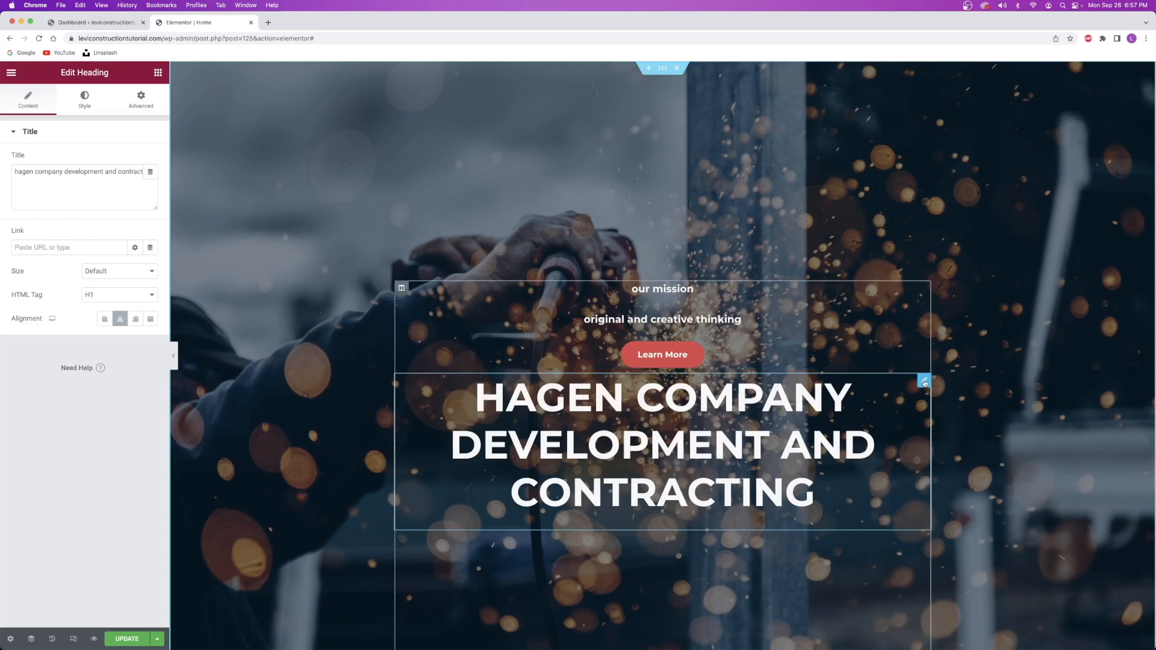
left_click_drag(923, 379, 748, 311)
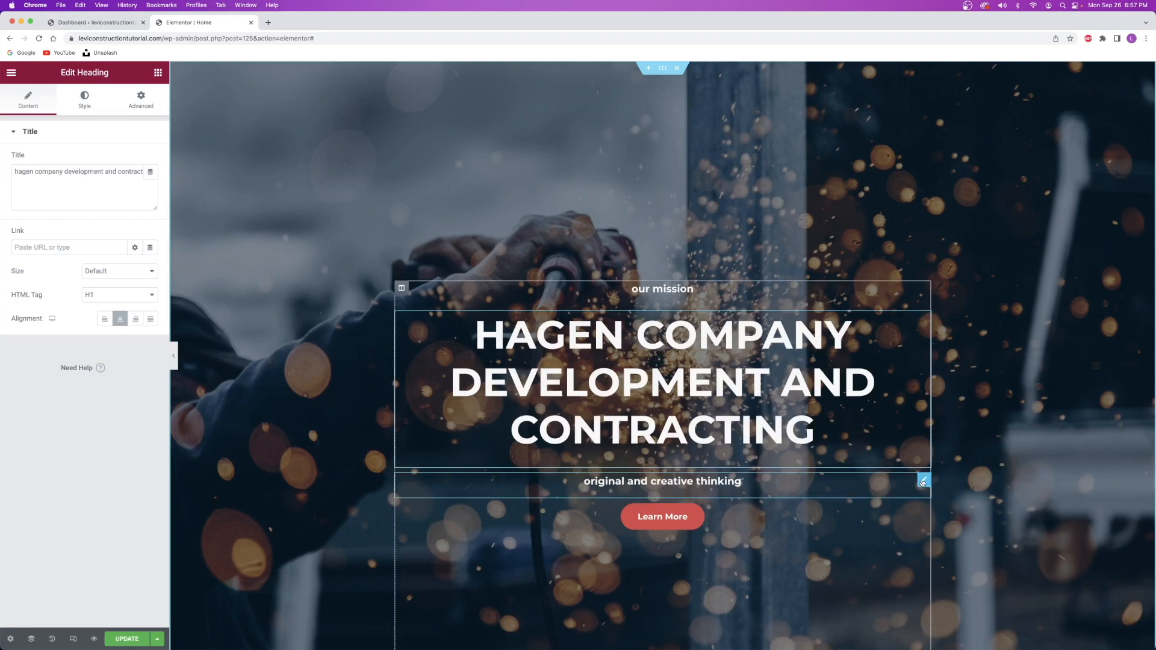
left_click_drag(923, 482, 887, 434)
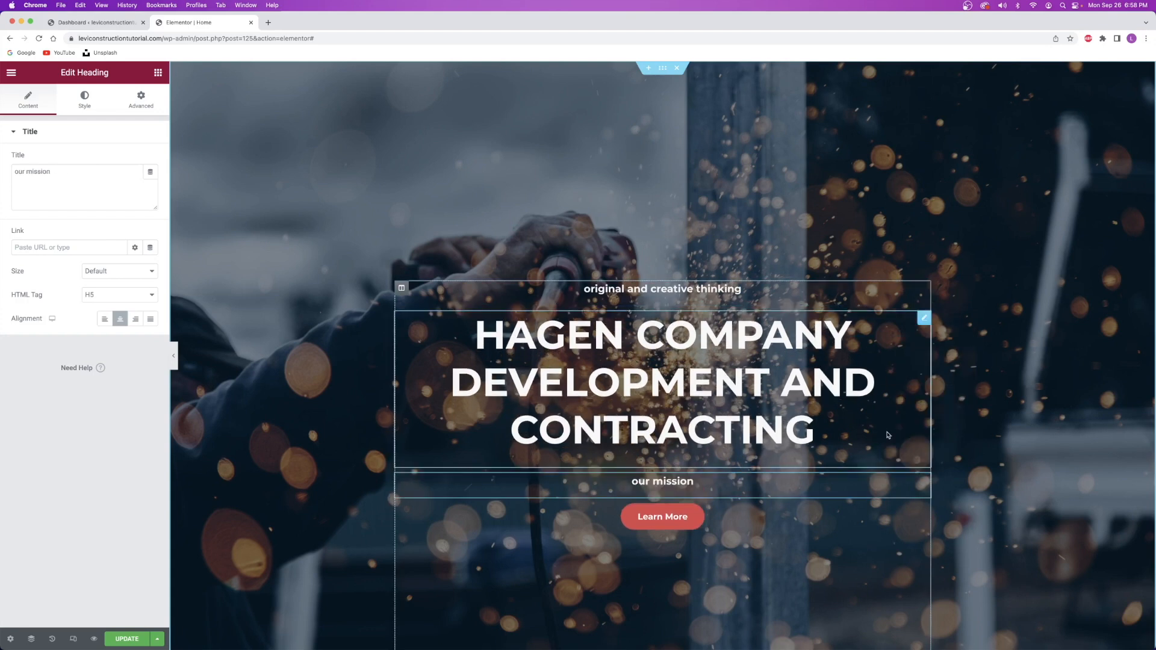
Set the hero section's content width to Full Width in its layout settings.
right_click(470, 182)
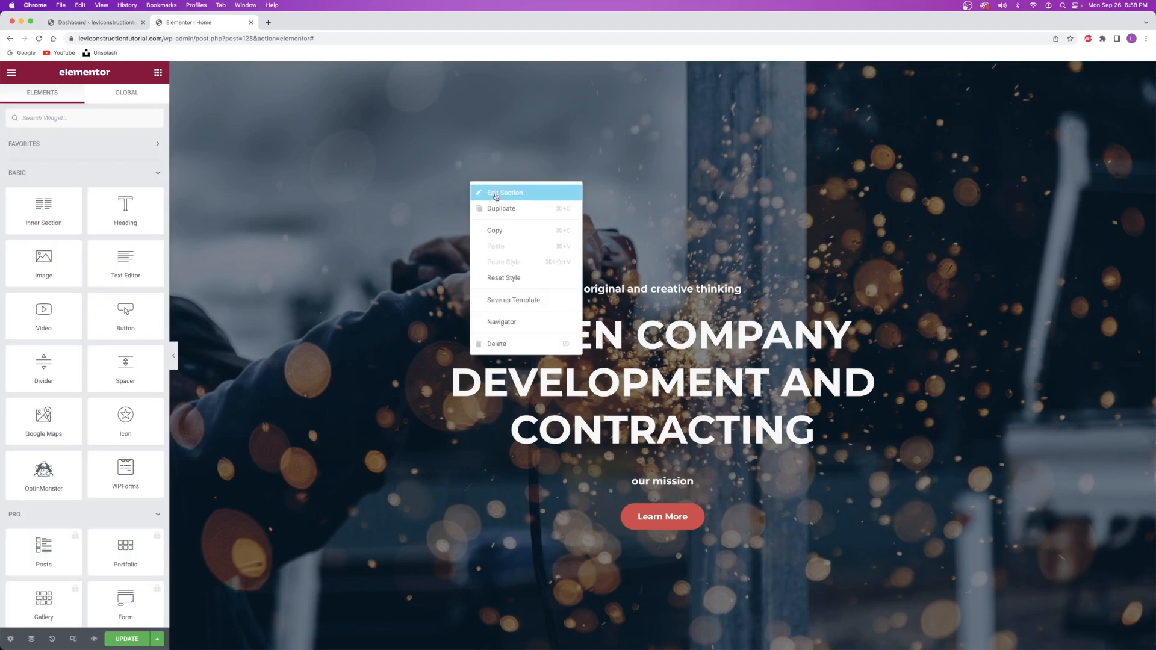
left_click(495, 194)
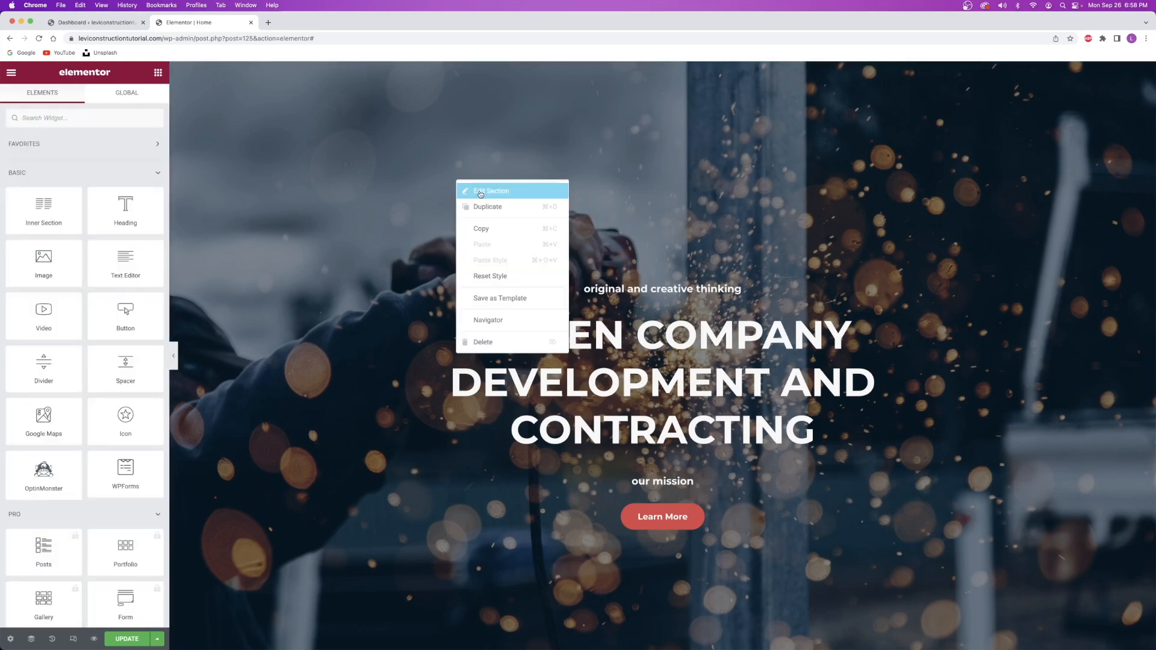
left_click(479, 194)
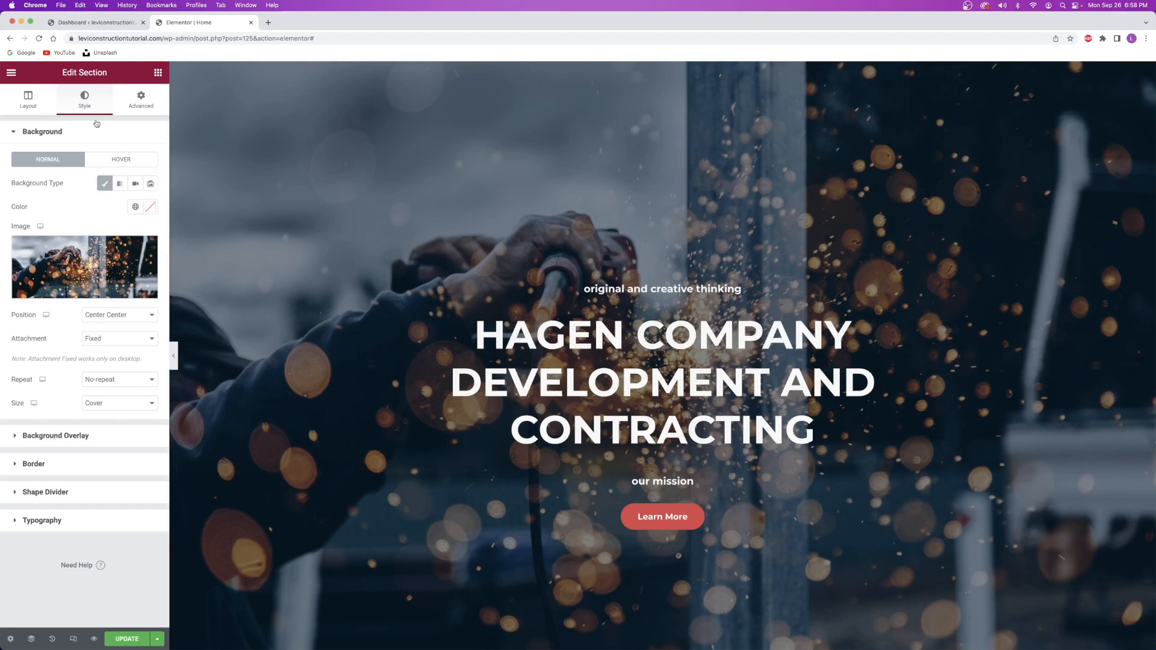
left_click(30, 99)
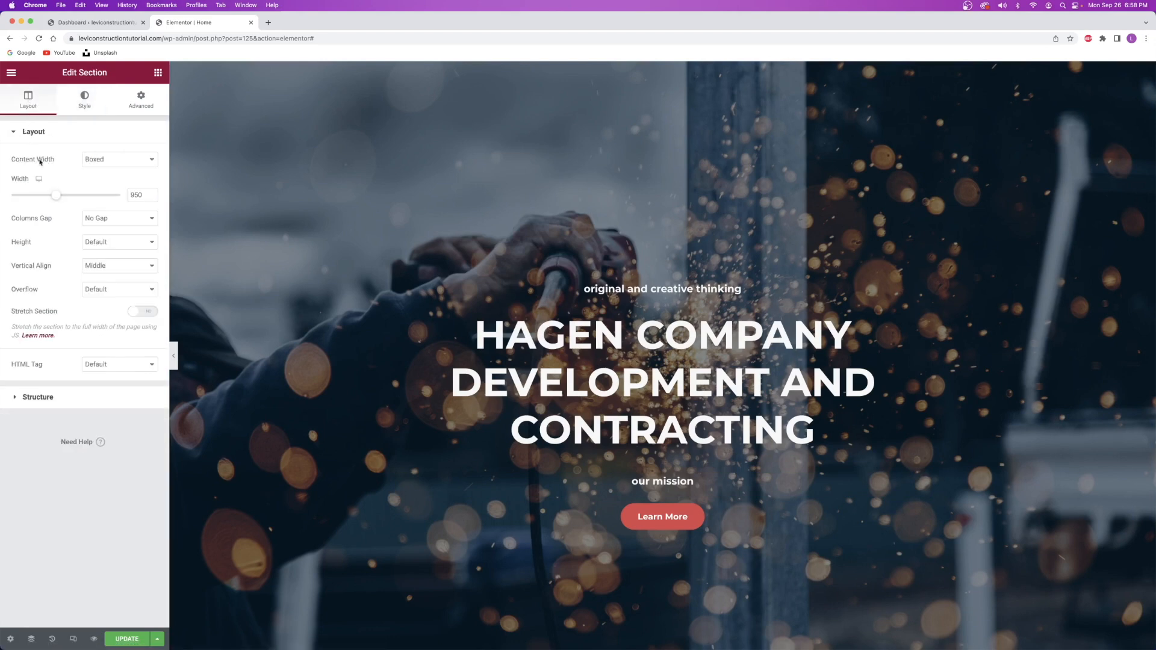
left_click(102, 164)
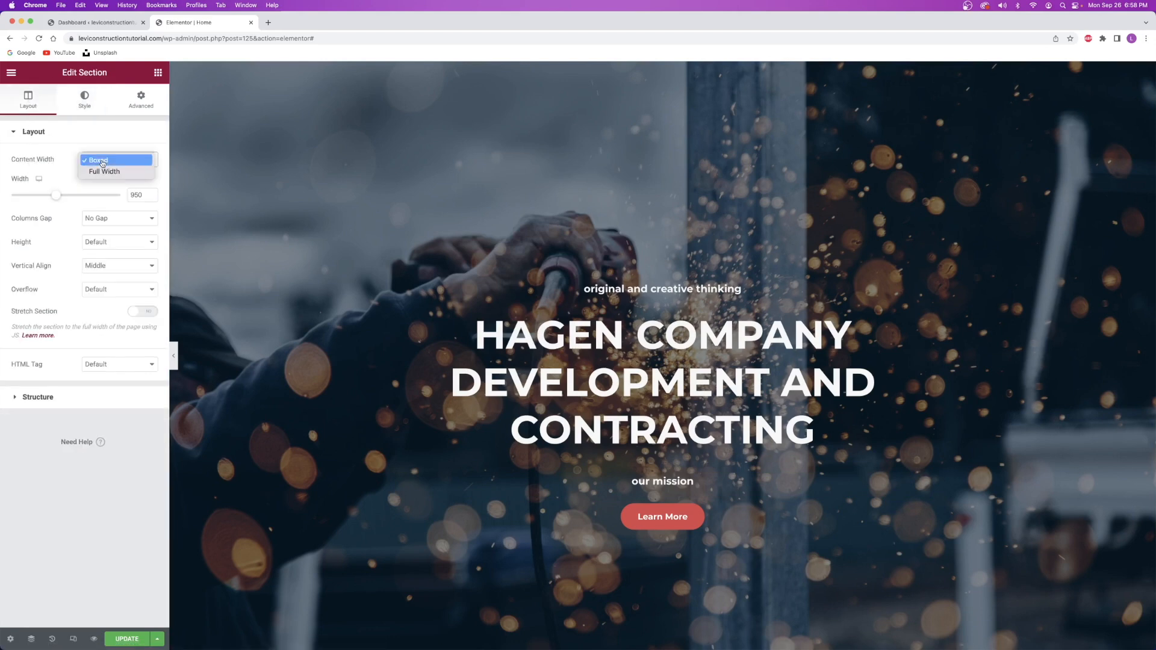
left_click(105, 173)
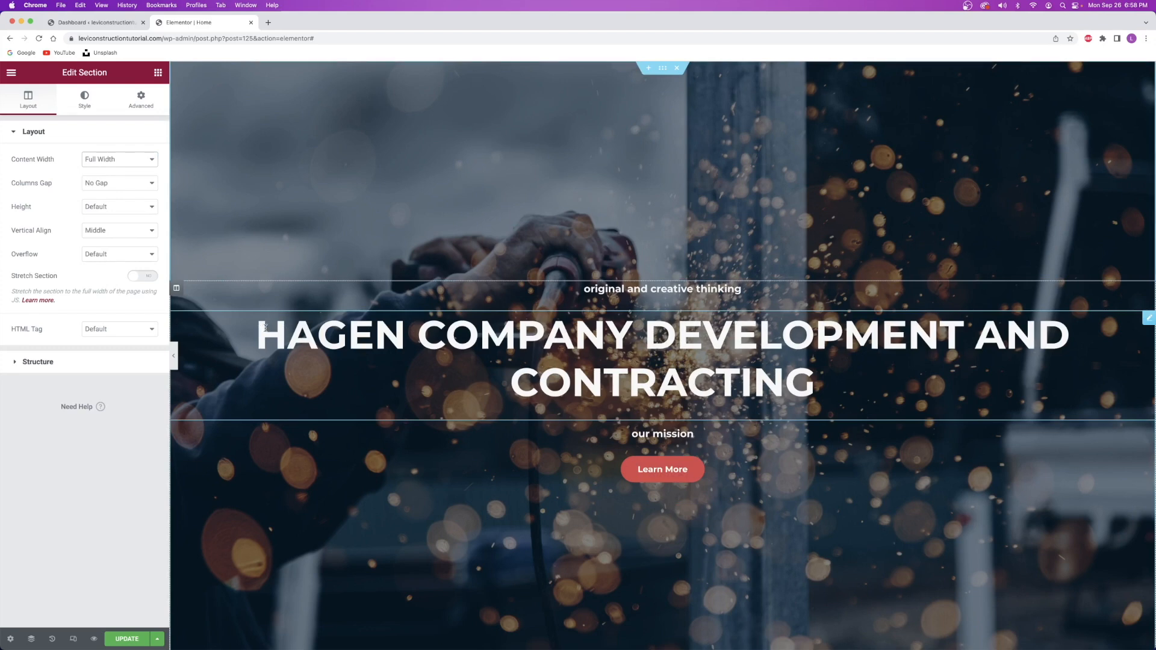
Left-align the main title, the "original and creative thinking" heading and the "our mission" heading.
left_click(427, 334)
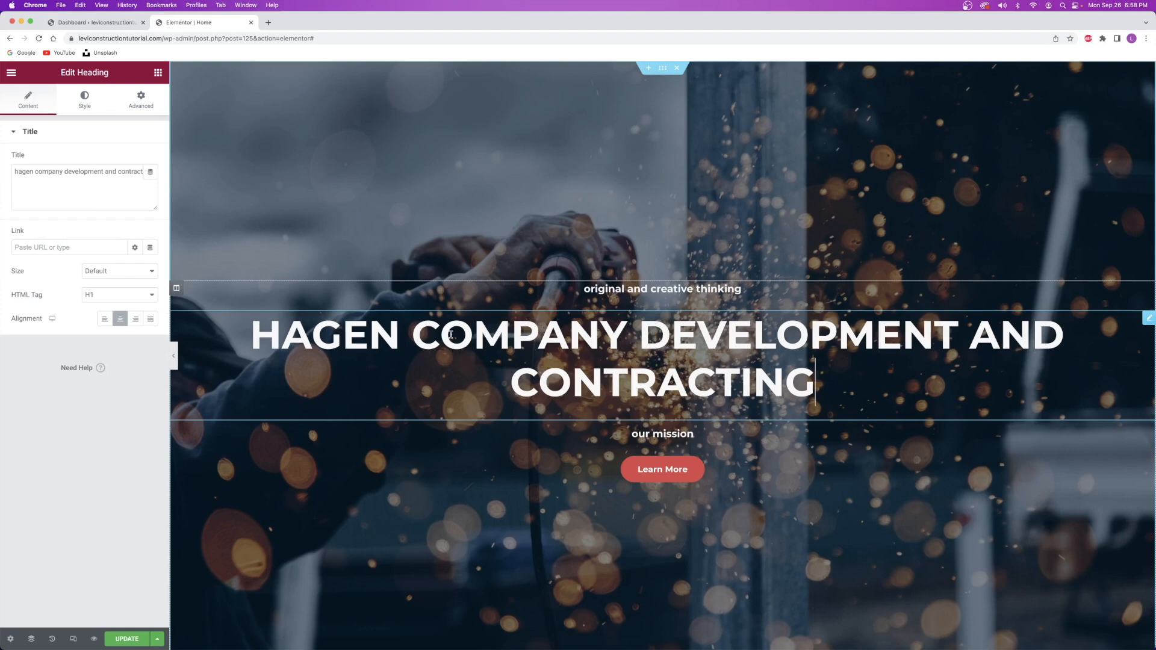
left_click(105, 320)
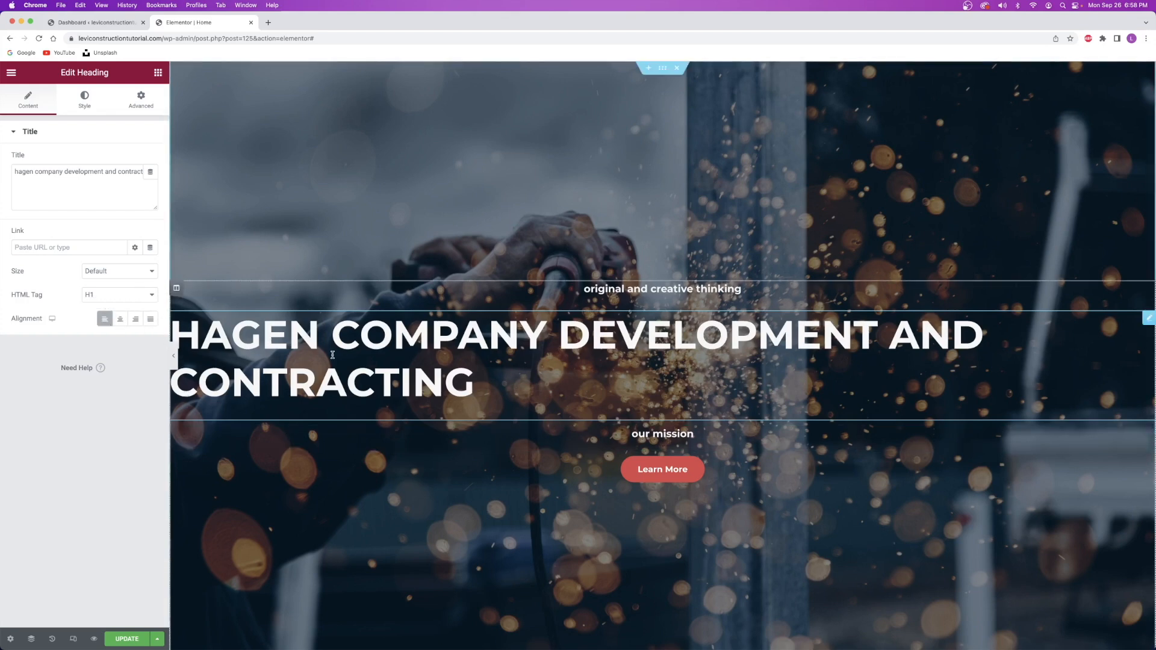
left_click(550, 295)
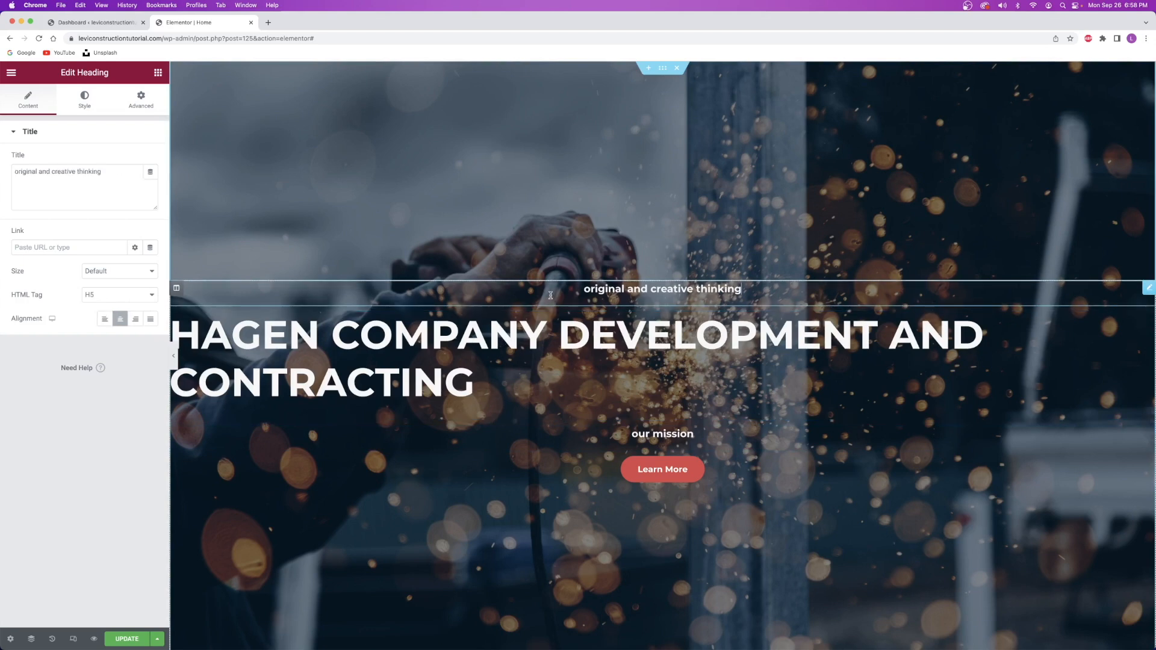
left_click(104, 320)
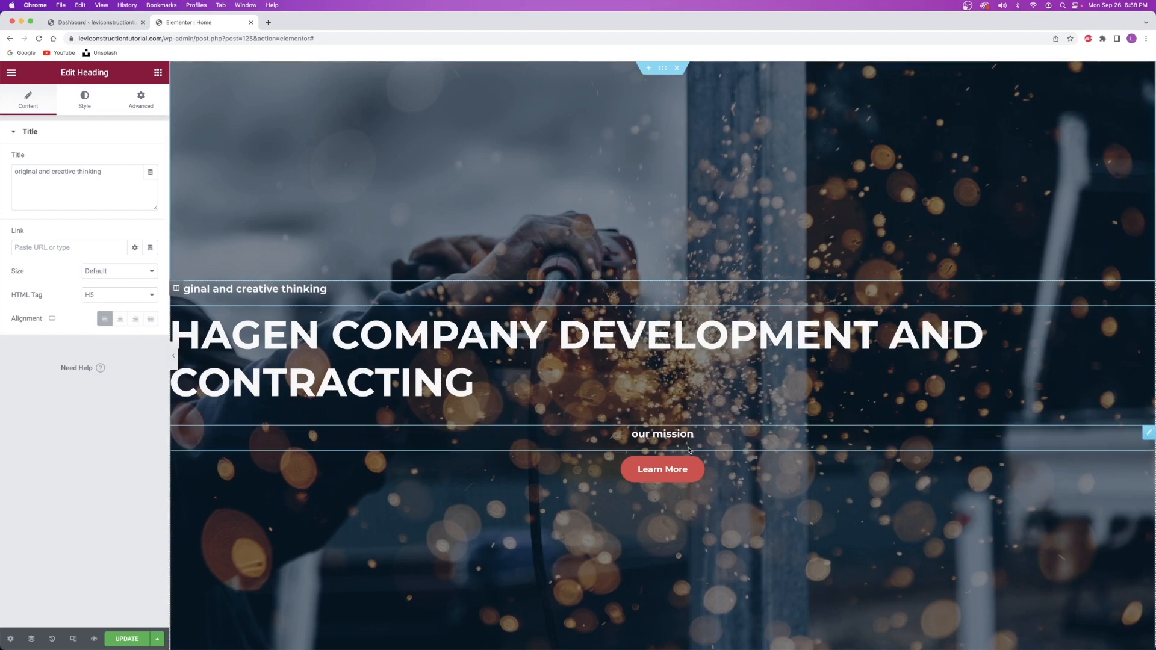
left_click(689, 438)
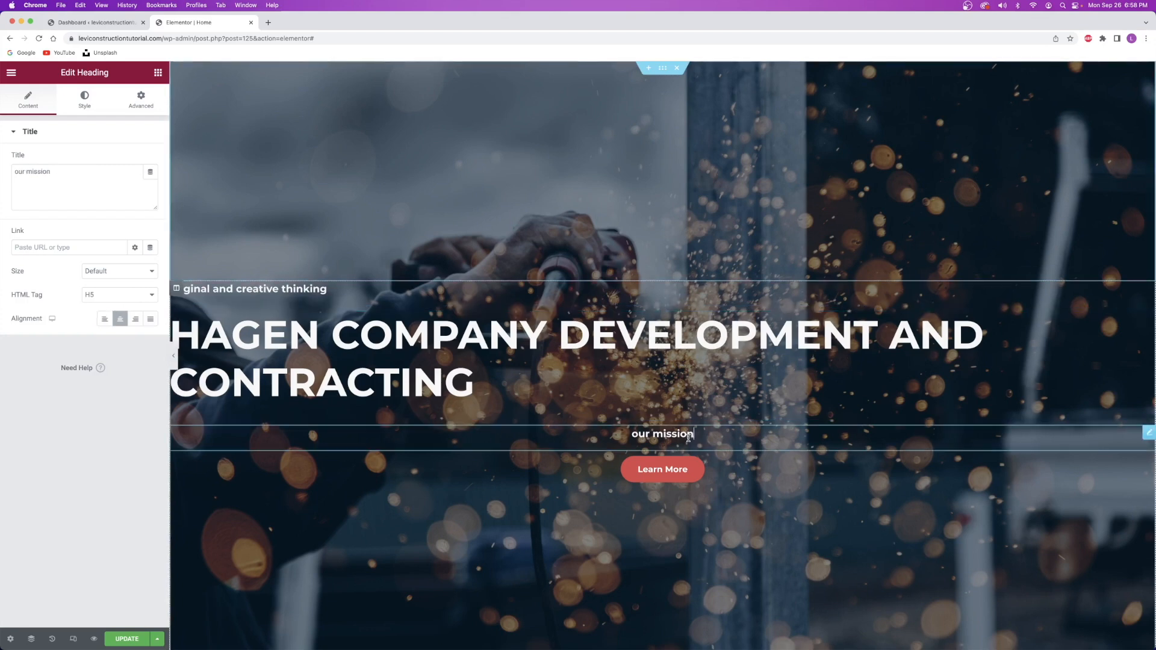
left_click(104, 324)
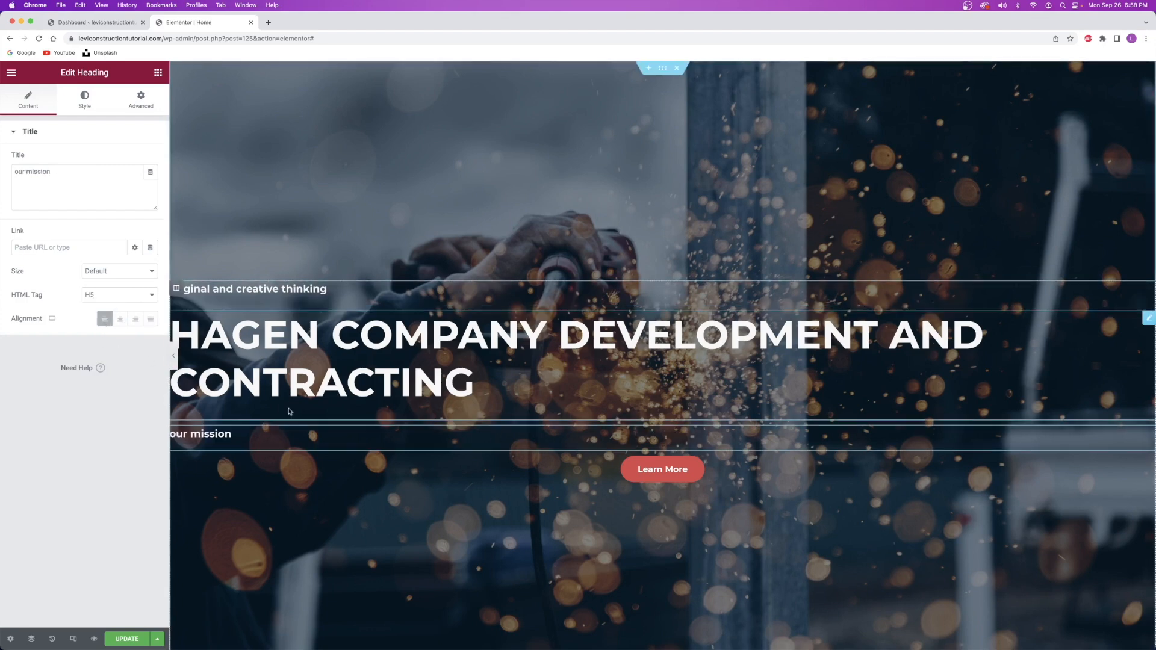
Set the typography transform of the "original and creative thinking" heading to Uppercase.
left_click(317, 292)
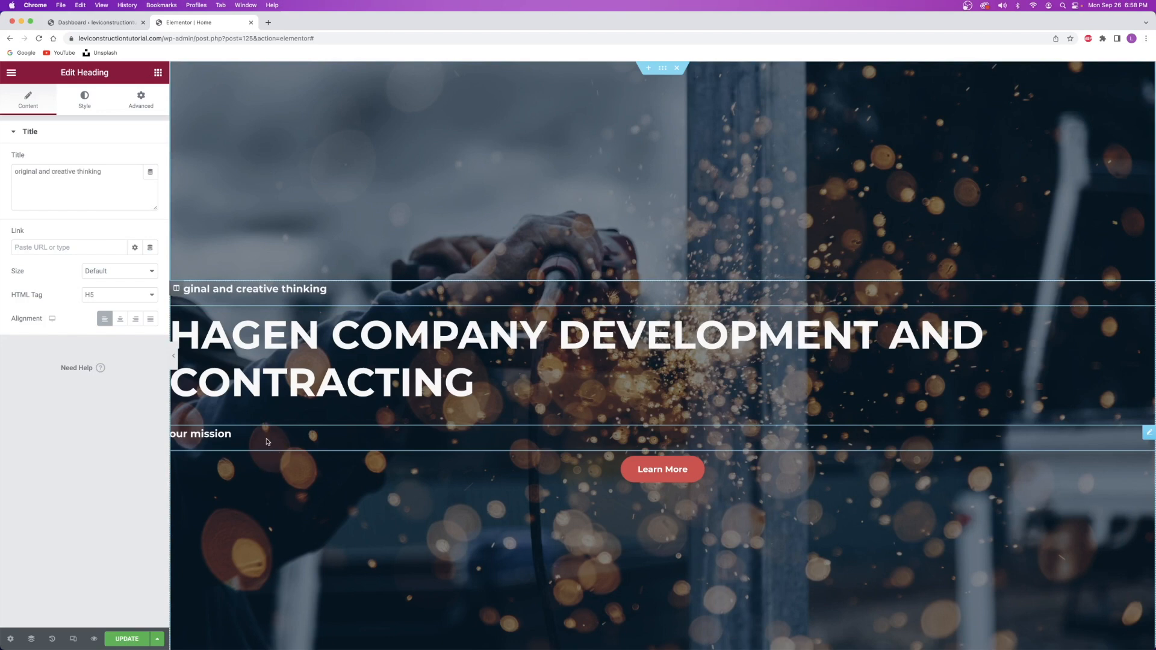
left_click(86, 106)
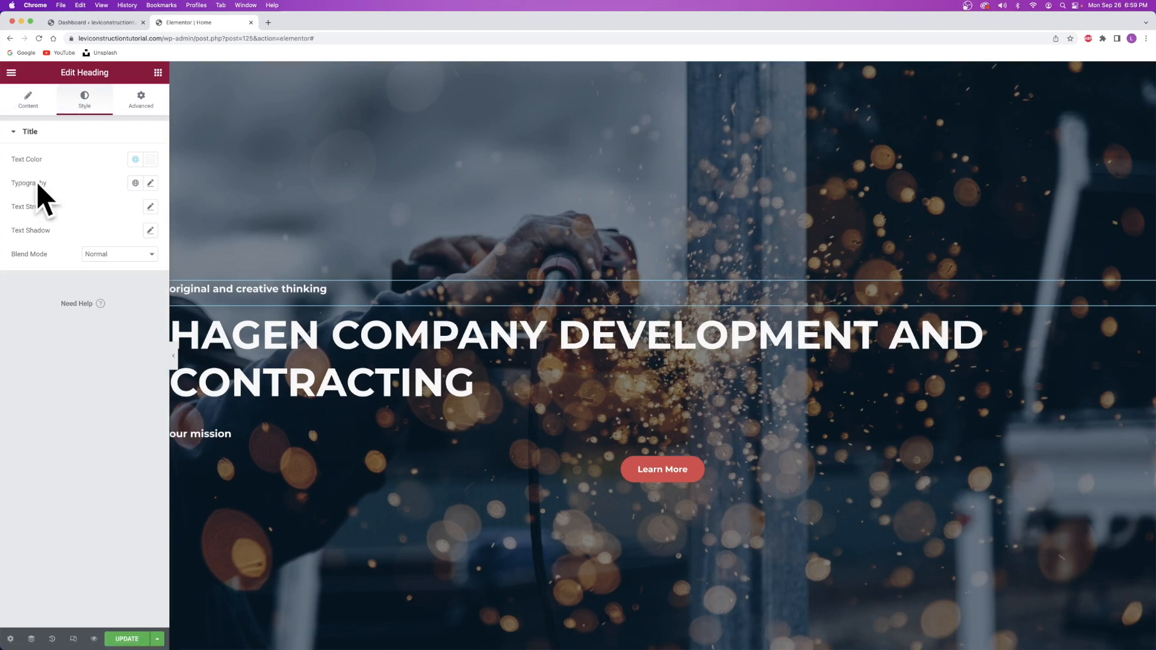
left_click(151, 184)
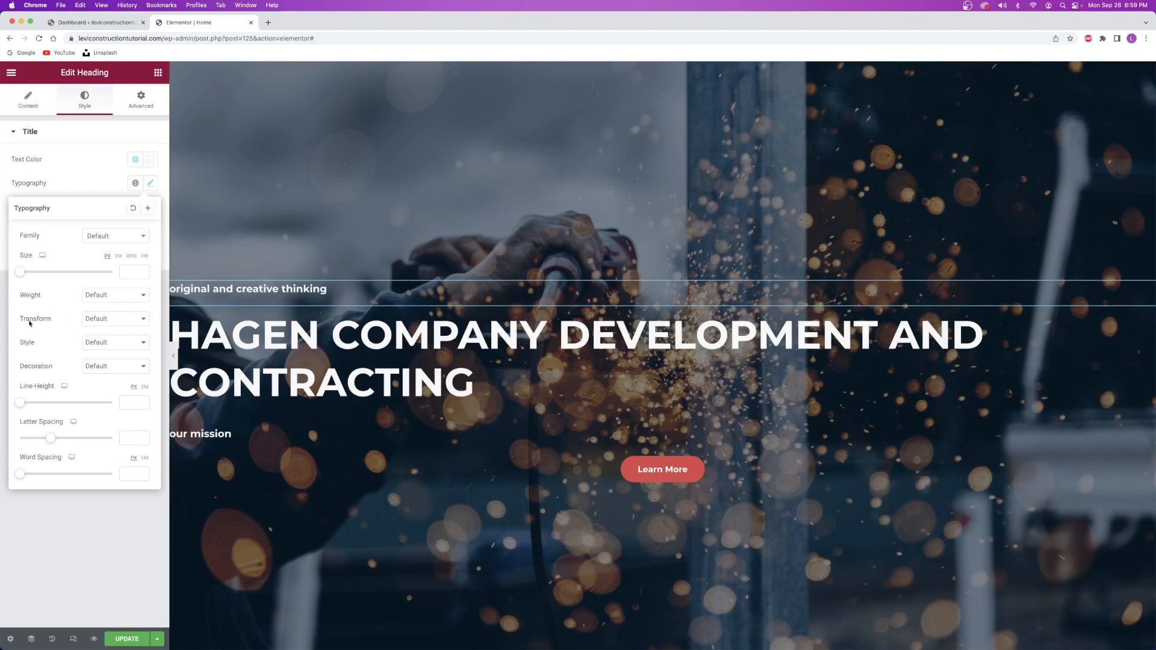
left_click(95, 342)
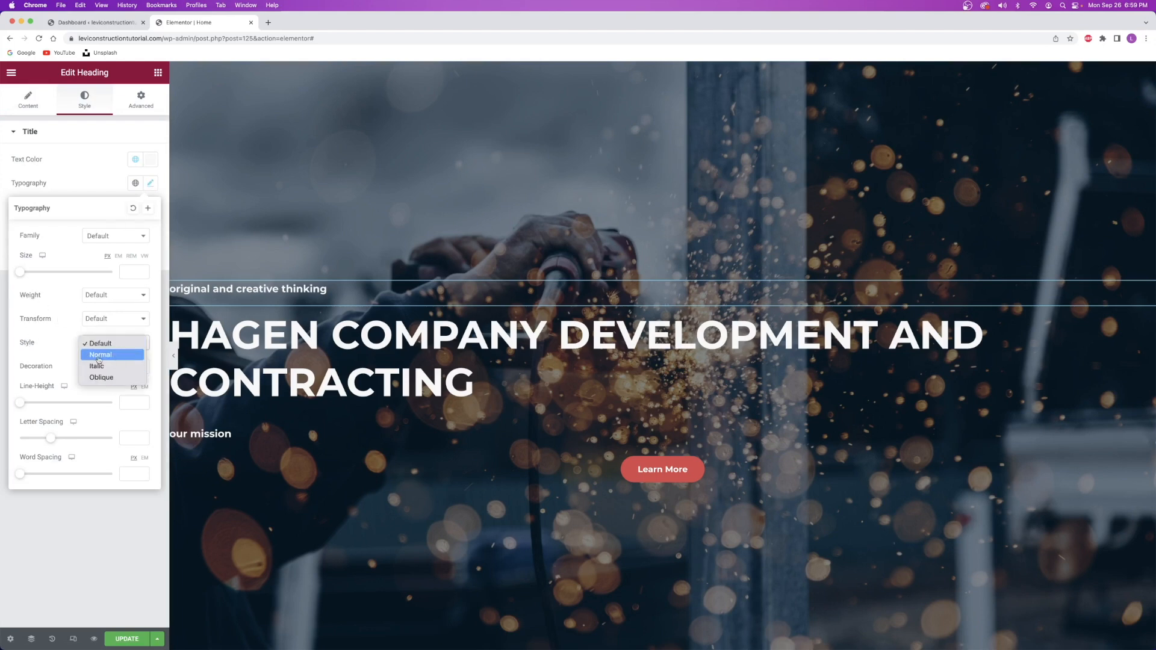
left_click(102, 323)
left_click(100, 321)
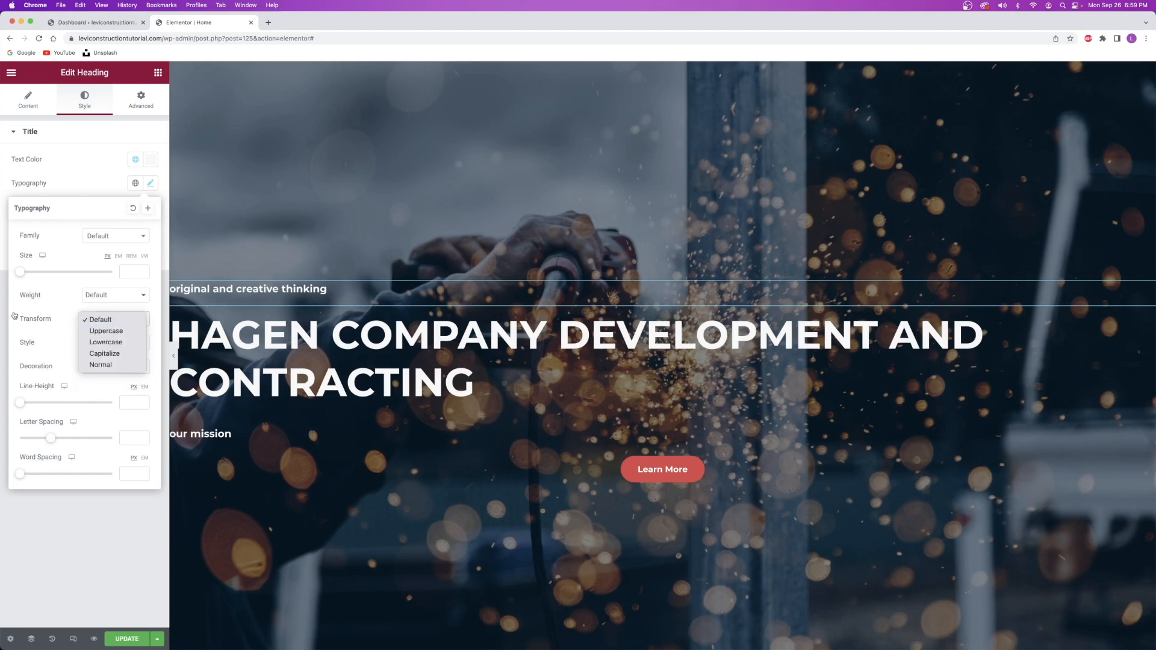
left_click(119, 332)
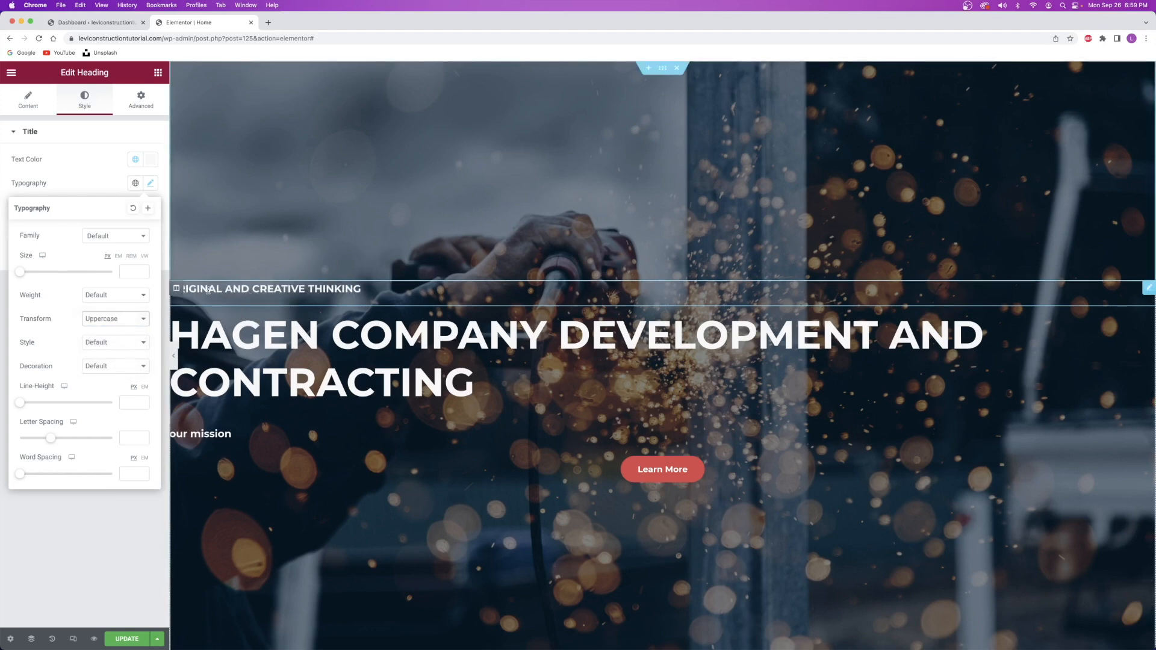
Try adding placeholder text after the "original and creative thinking" heading, and erase it again.
left_click(365, 288)
type("asdfasdfasf")
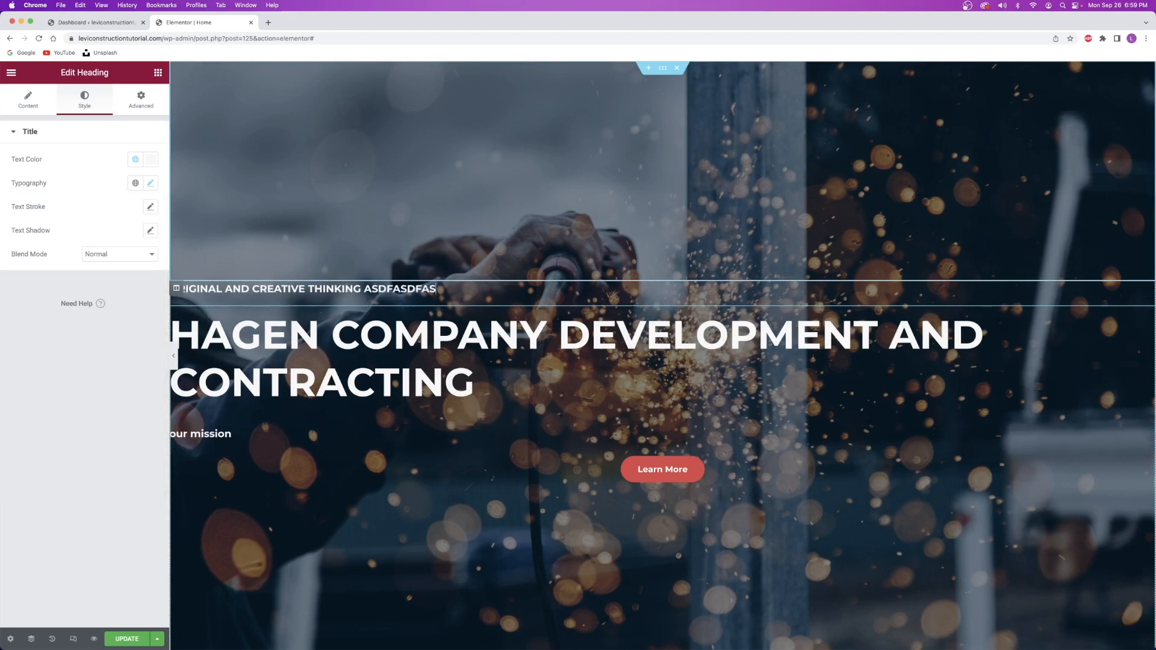
key("BackSpace")
key("BackSpace")
key("BackSpace")
key("BackSpace")
key("BackSpace")
key("BackSpace")
key("BackSpace")
key("BackSpace")
key("BackSpace")
key("BackSpace")
key("BackSpace")
key("BackSpace")
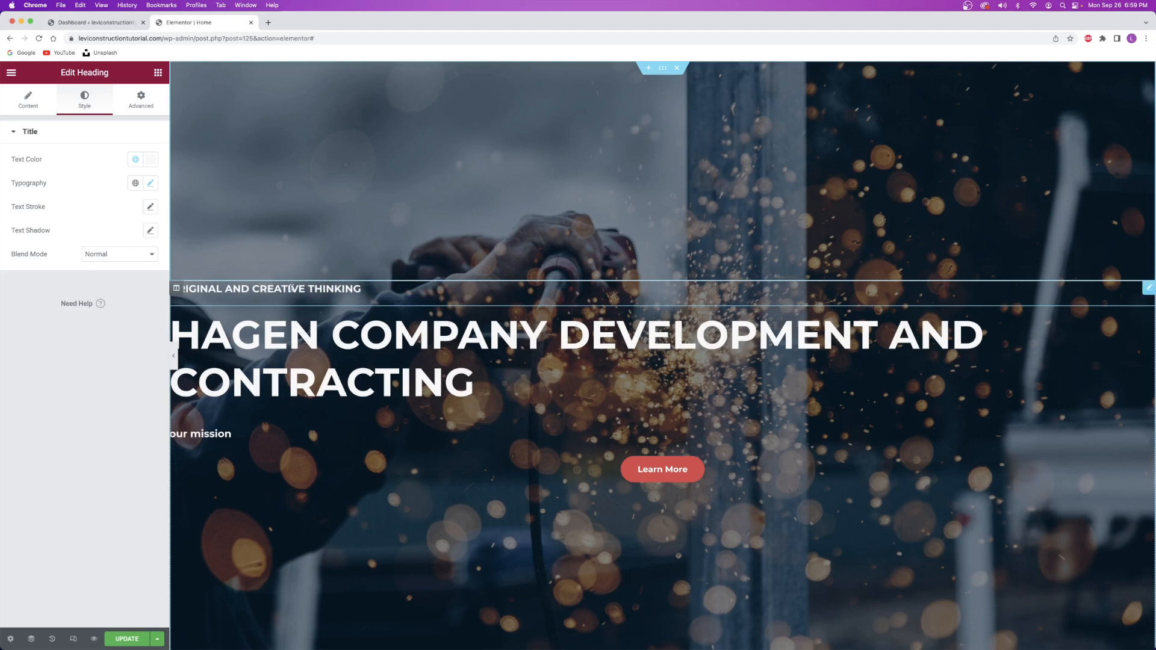
Set the typography style of the "original and creative thinking" heading to Italic.
left_click(151, 184)
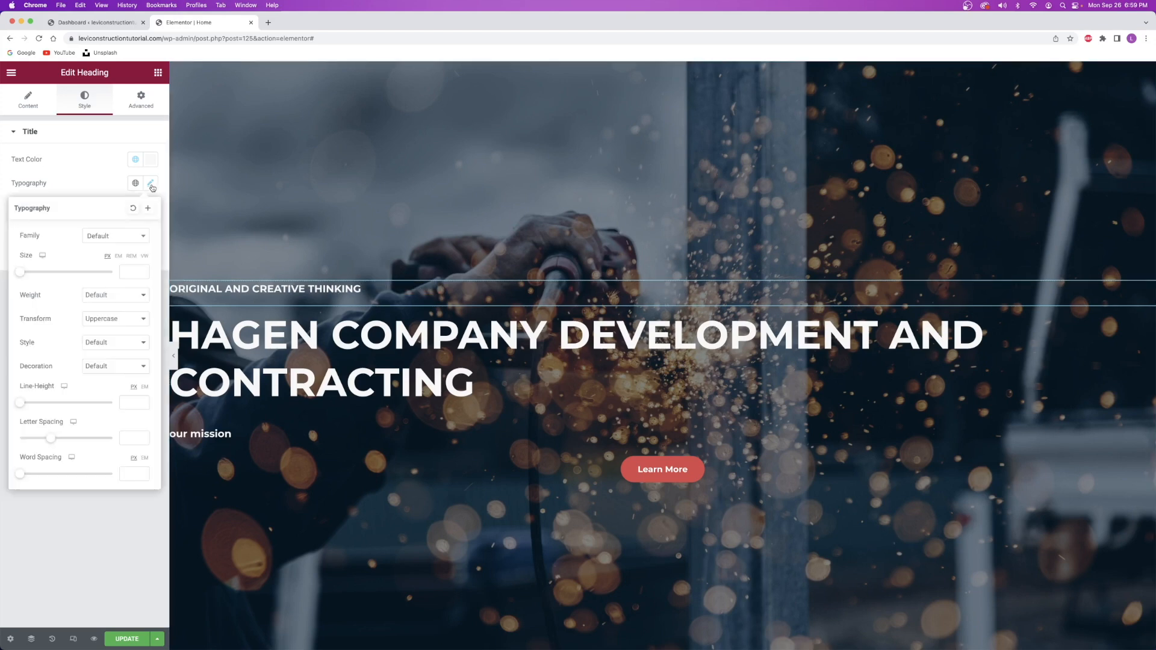
left_click(103, 343)
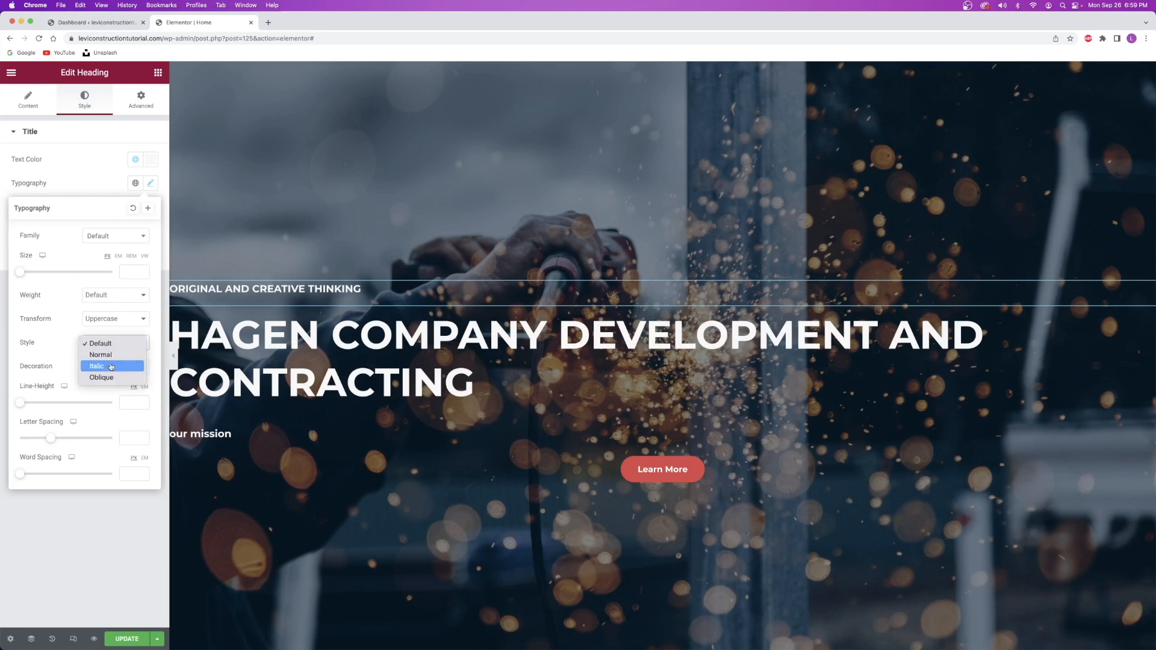
left_click(108, 366)
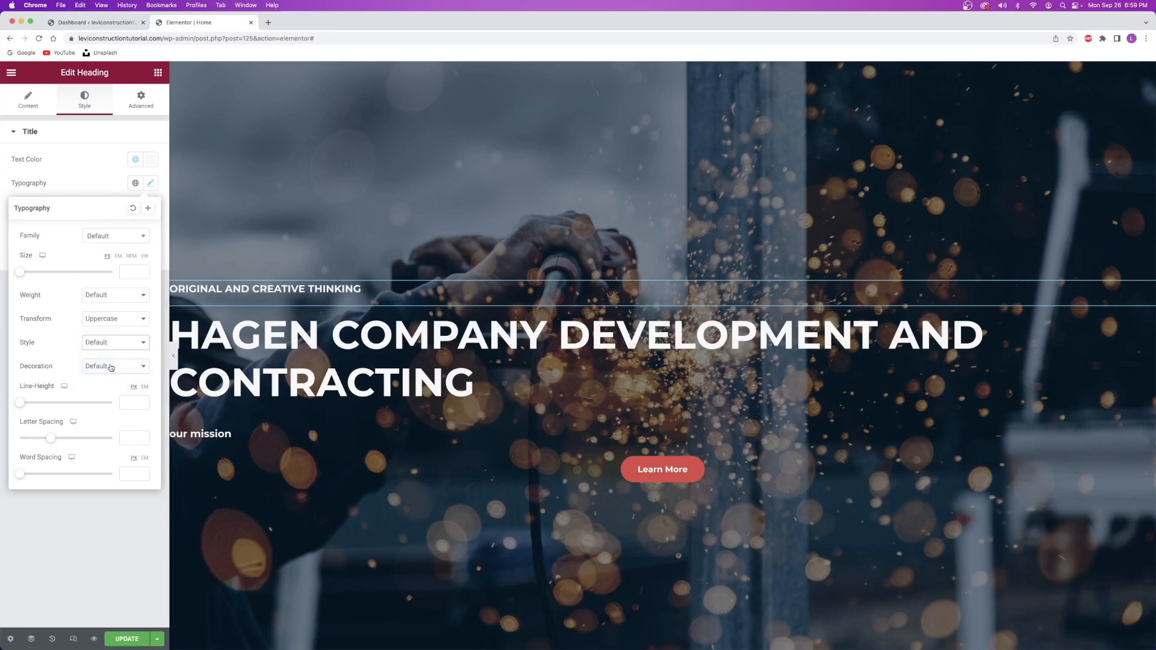
Copy the "original and creative thinking" heading and paste its style onto the "our mission" heading.
right_click(371, 296)
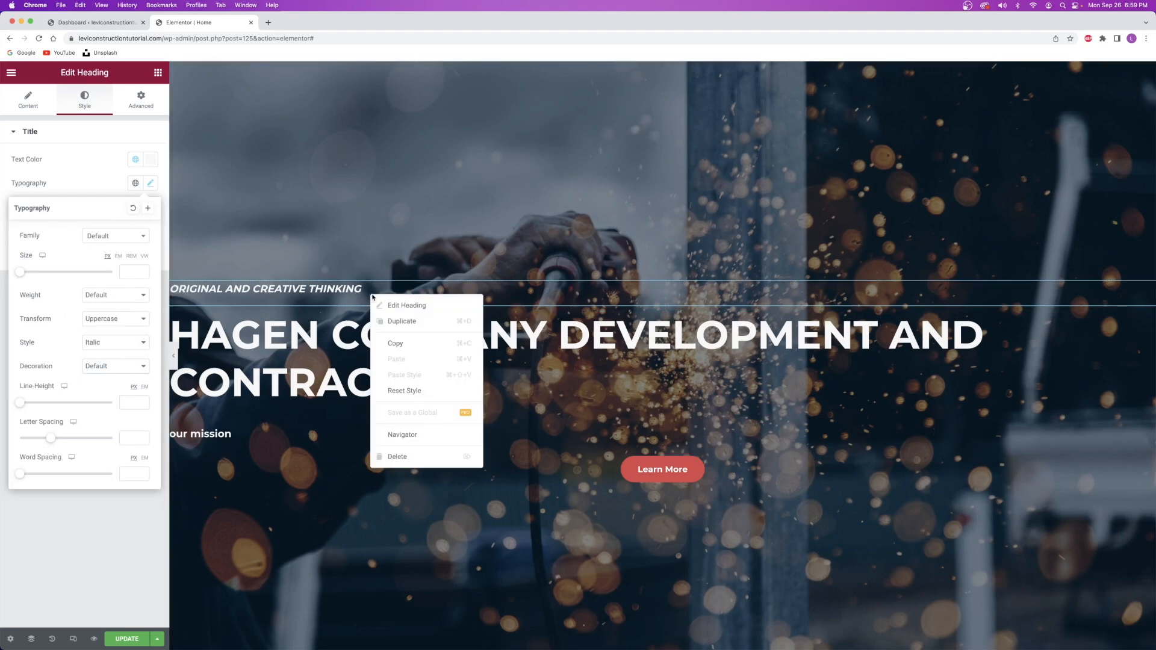
left_click(394, 346)
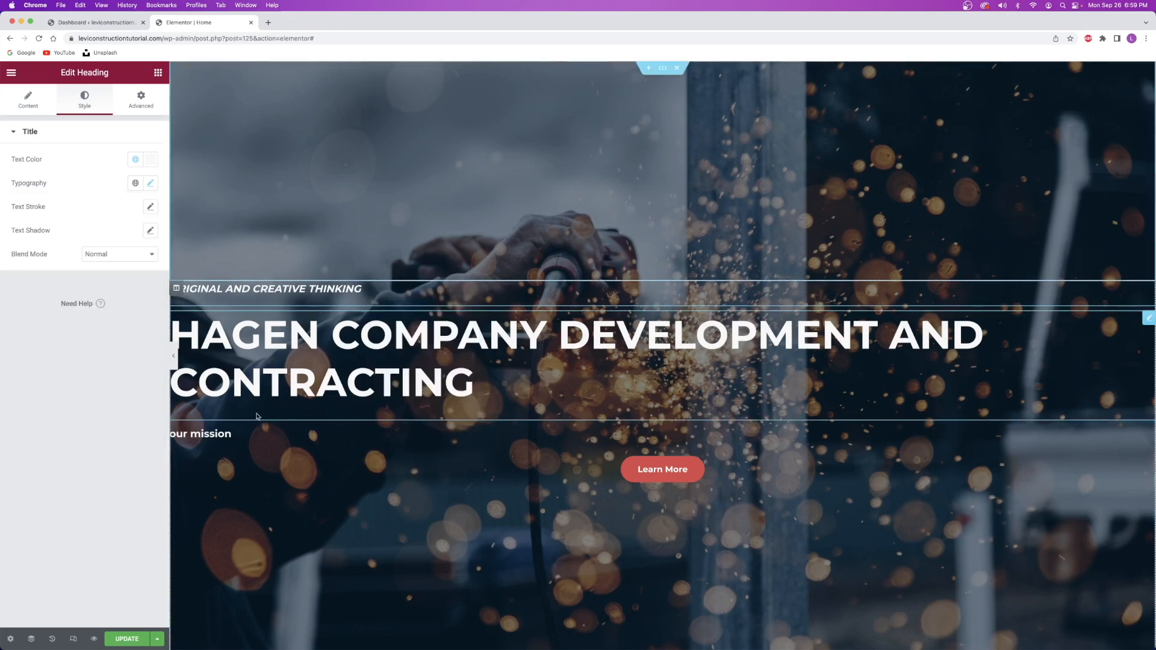
right_click(259, 443)
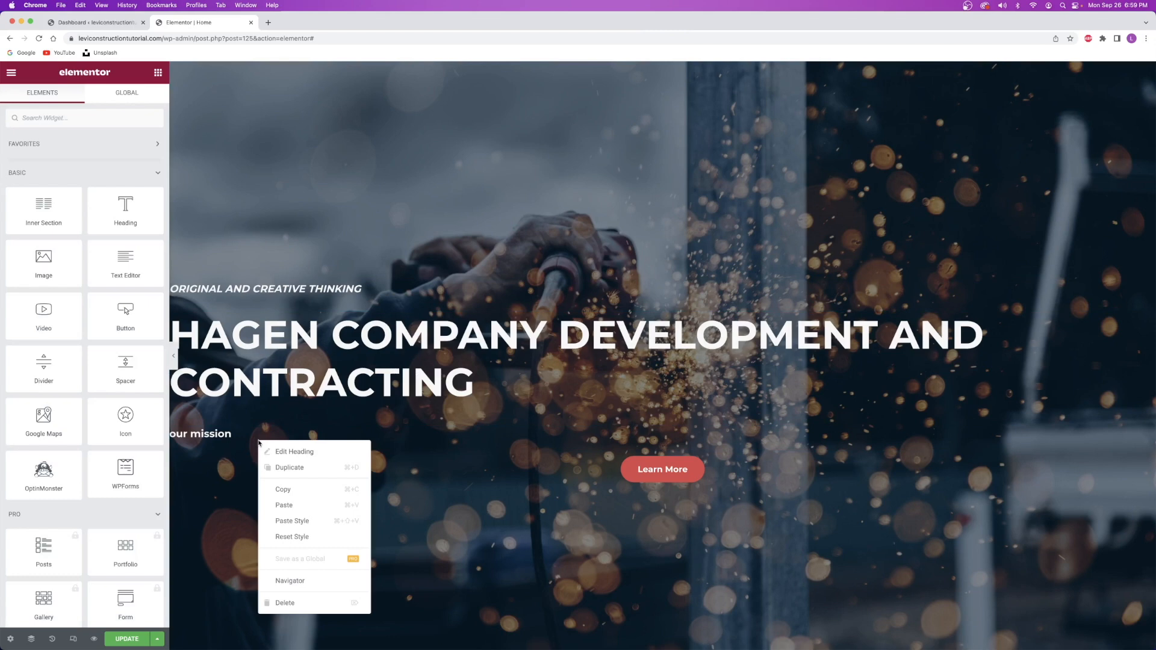
left_click(323, 521)
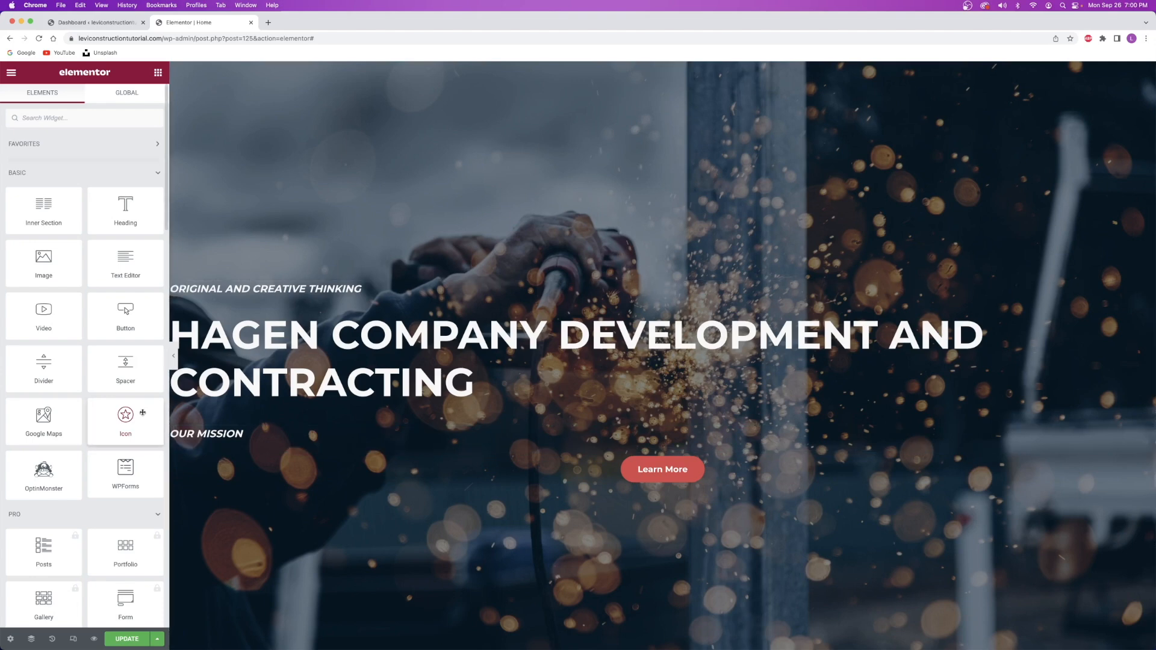
Open the advanced settings of the hero column that holds the headings and button.
left_click_drag(122, 411, 177, 290)
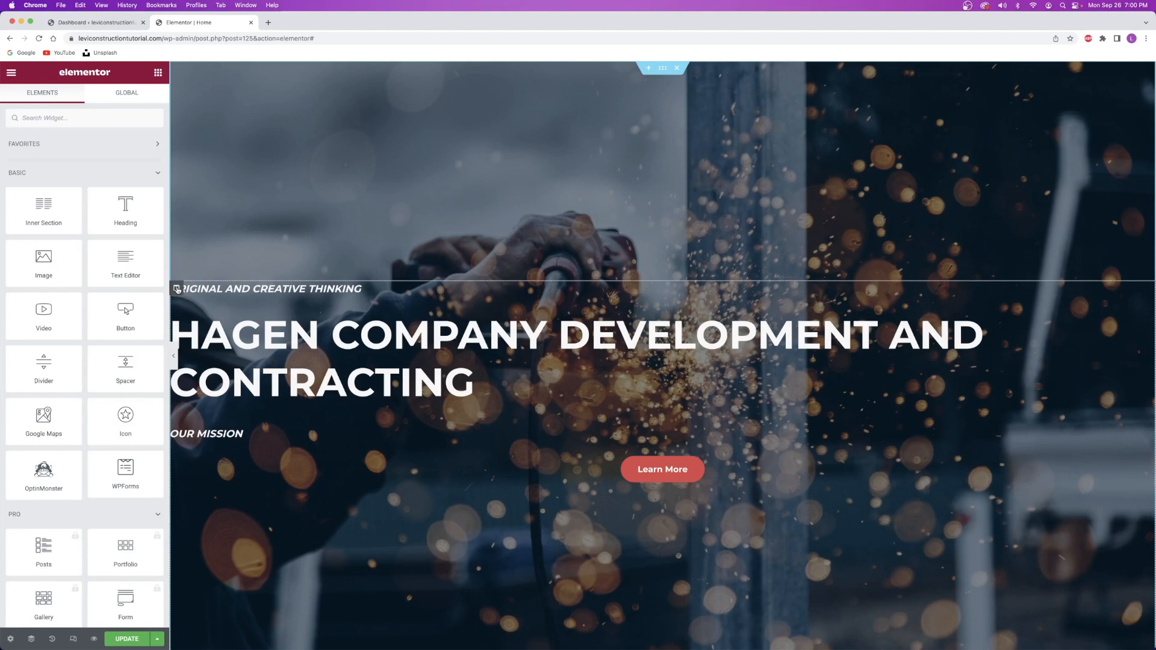
left_click(177, 290)
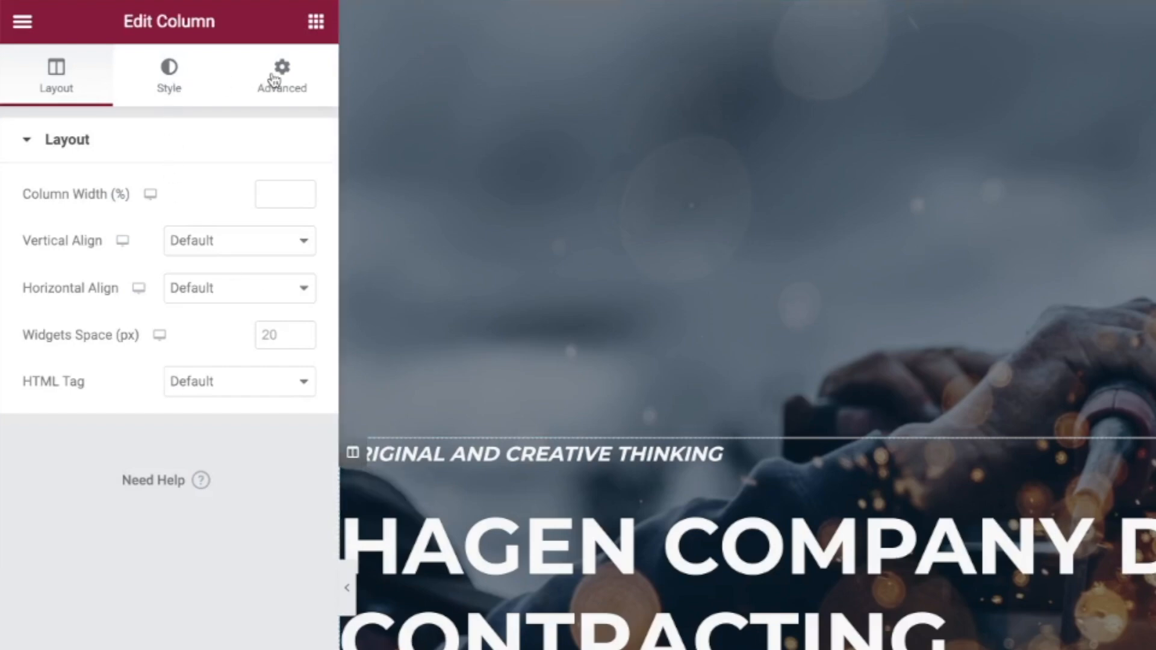
left_click(275, 79)
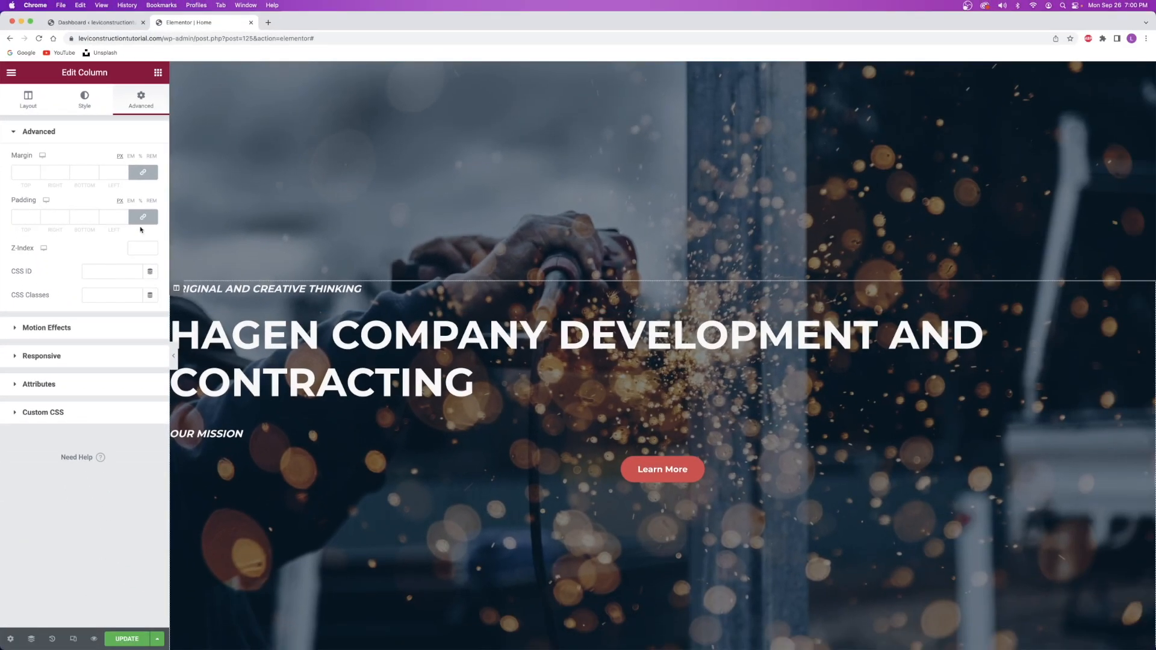
Try a linked padding of 7 px on all sides of the hero column, and clear it again.
left_click(143, 217)
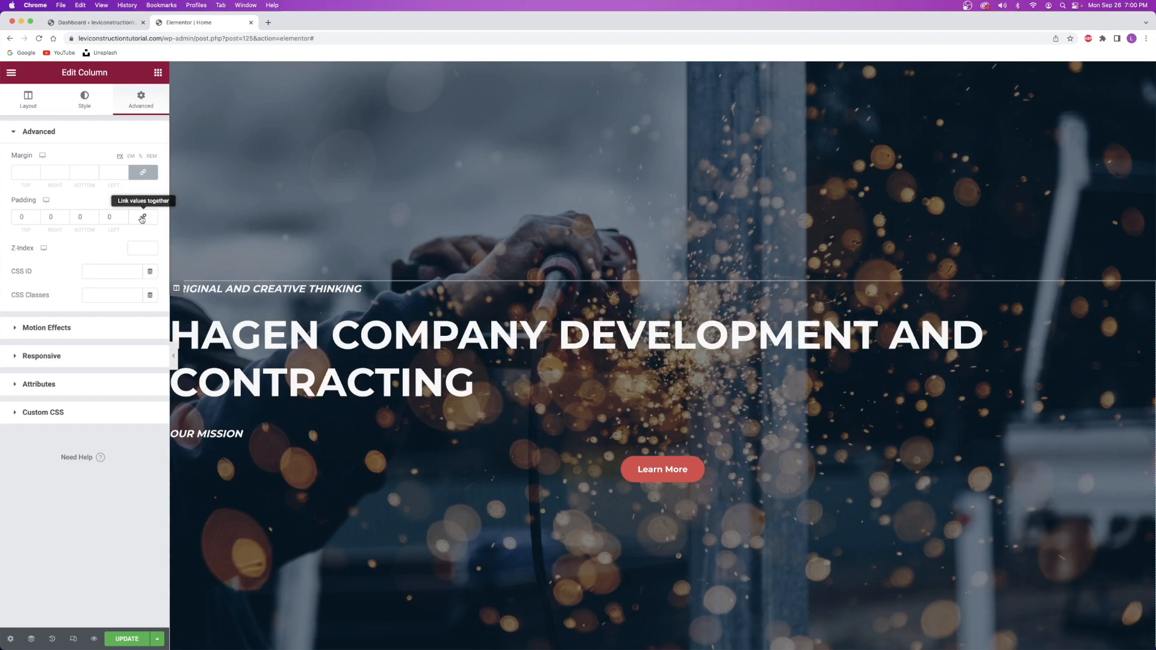
left_click(142, 218)
left_click(124, 214)
left_click(124, 215)
left_click(124, 215)
left_click(124, 215)
left_click(124, 215)
left_click(124, 215)
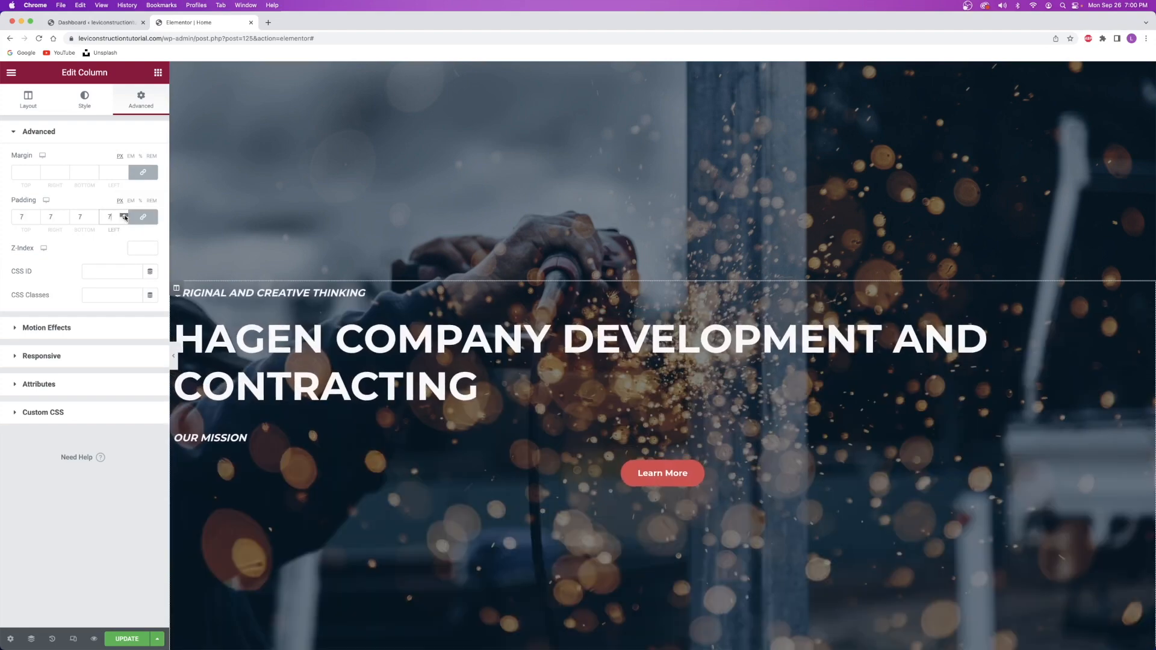
left_click_drag(125, 218, 124, 218)
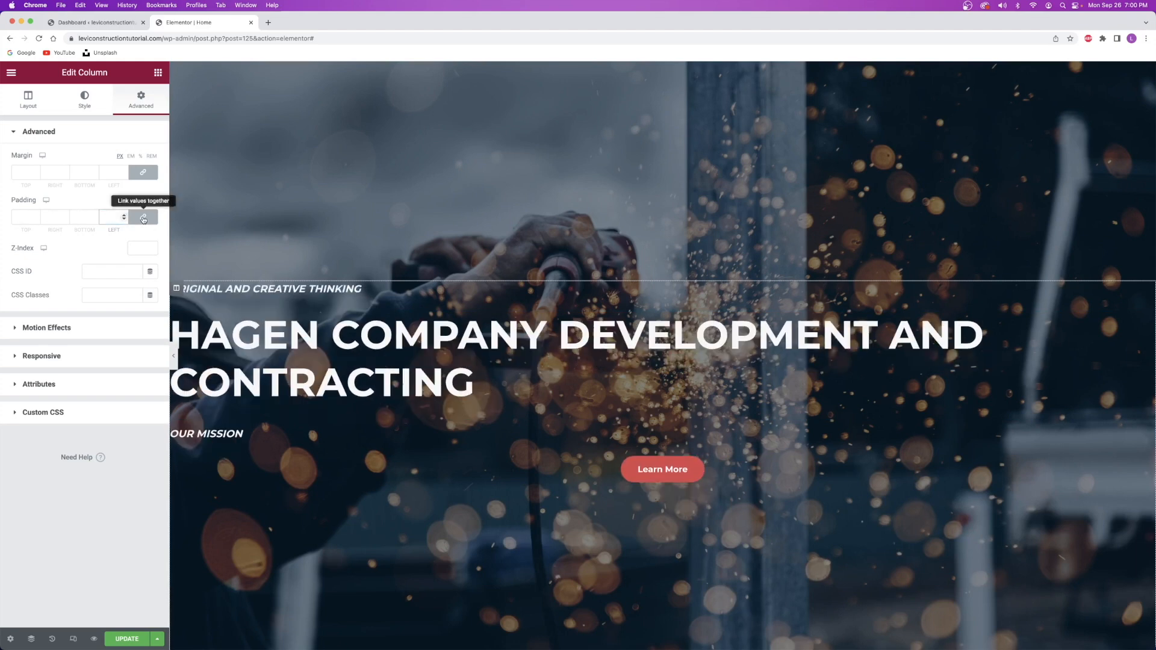
Unlink the hero column's padding values and set the left padding to 100 px and the right padding to 500 px.
left_click(143, 218)
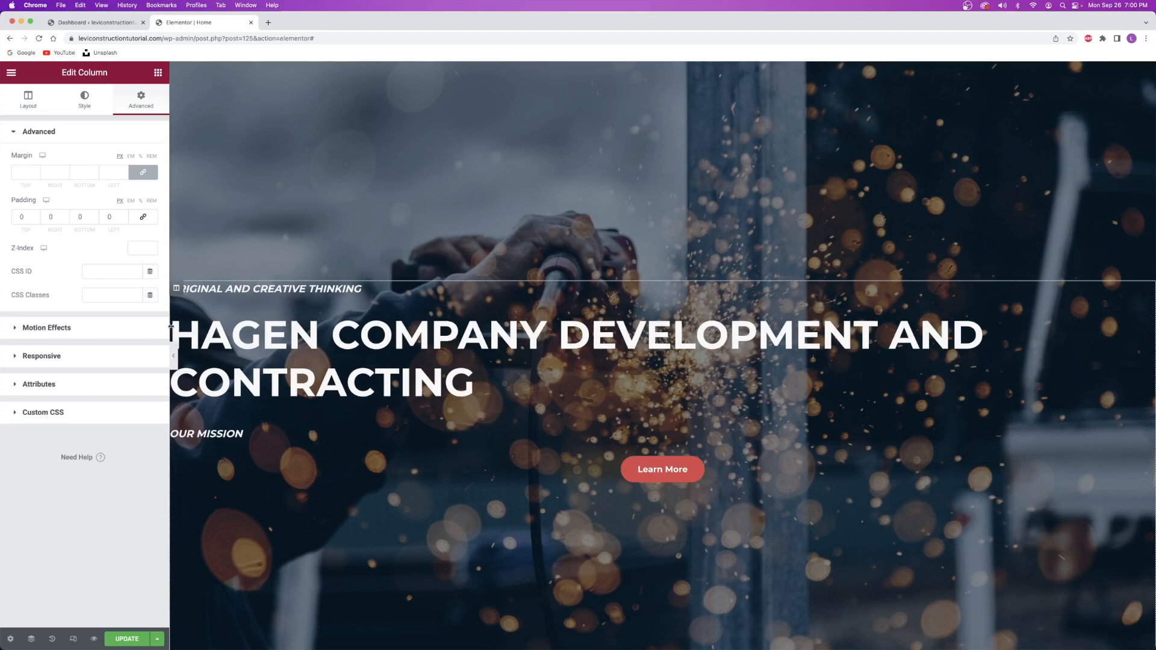
double_click(114, 218)
type("100")
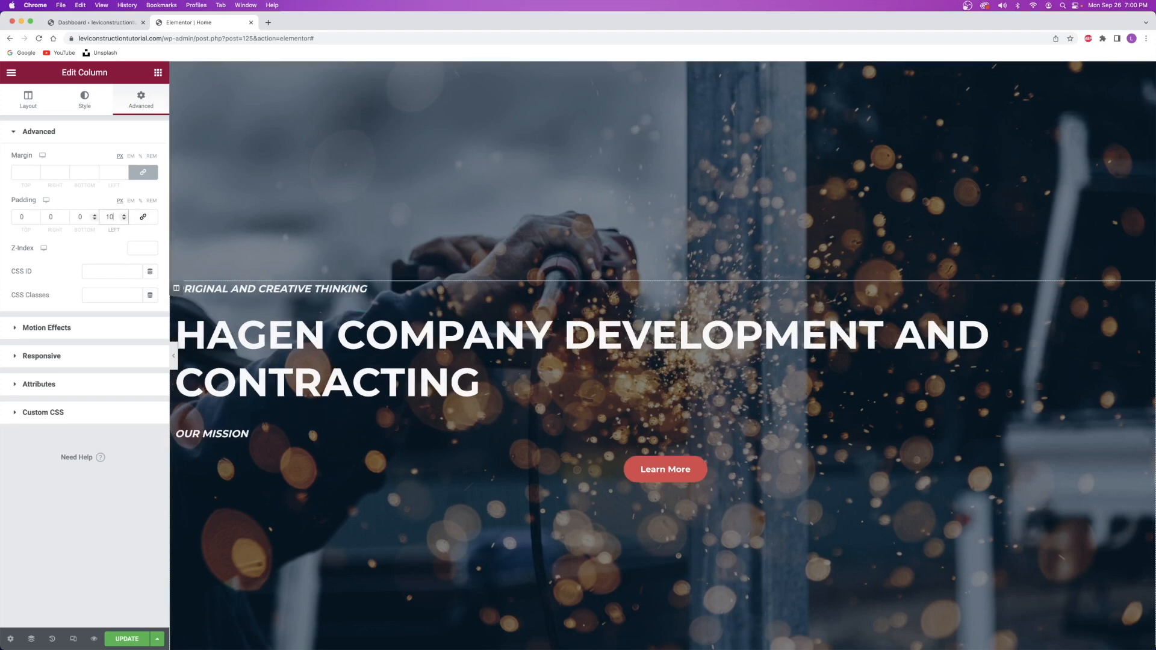
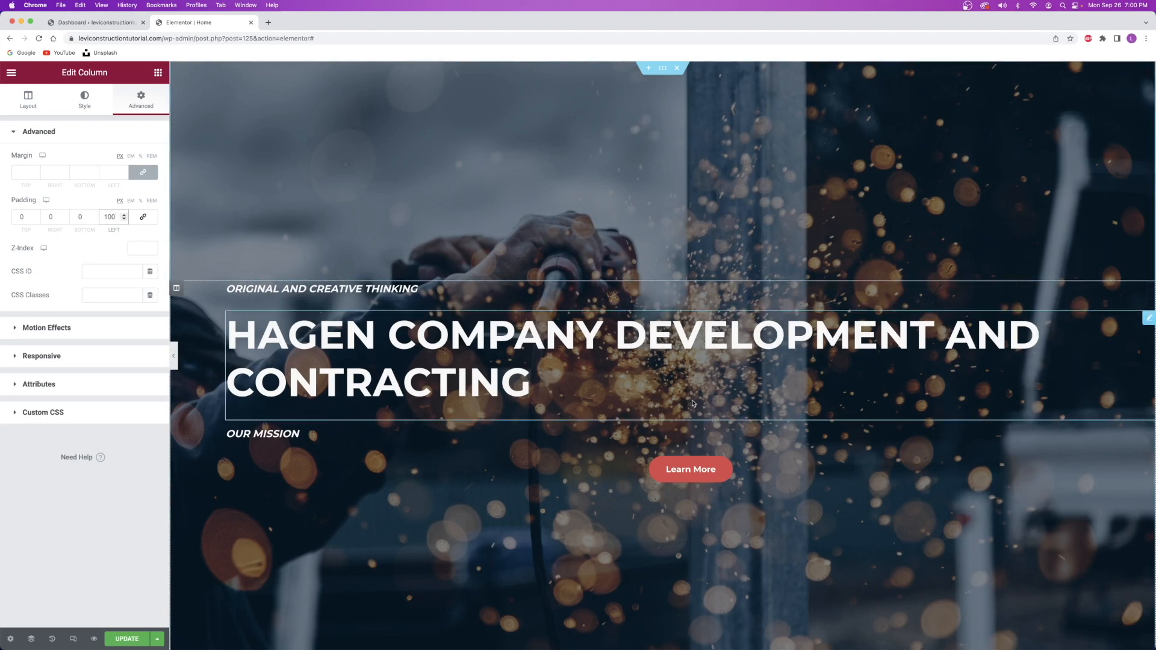
left_click_drag(55, 217, 13, 214)
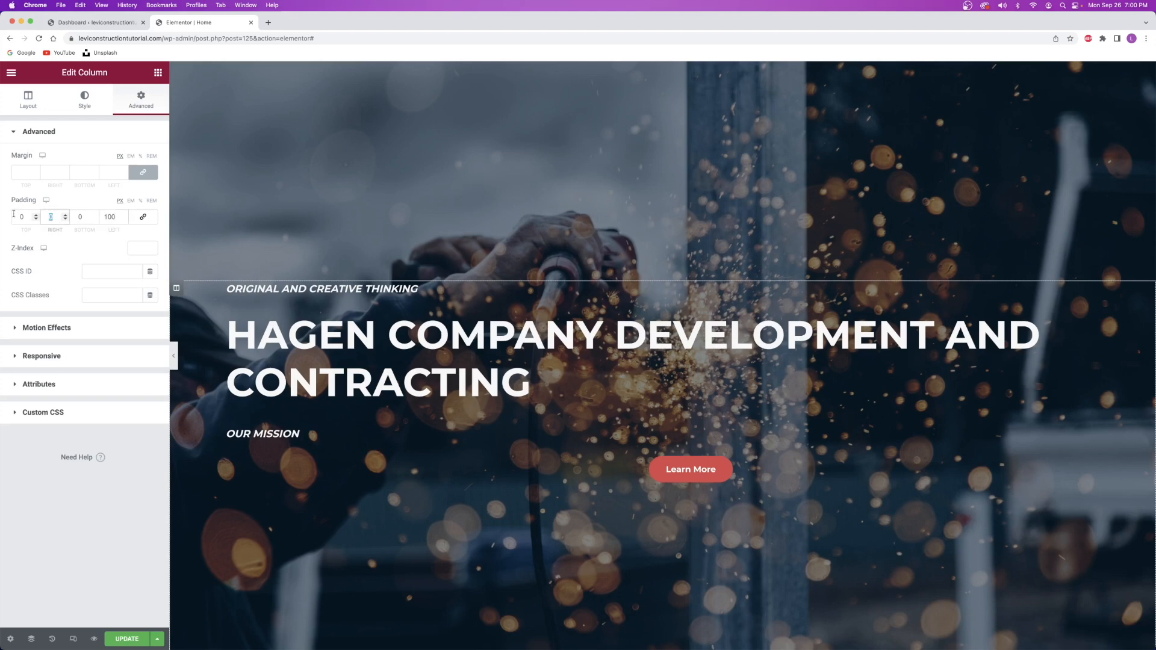
type("500")
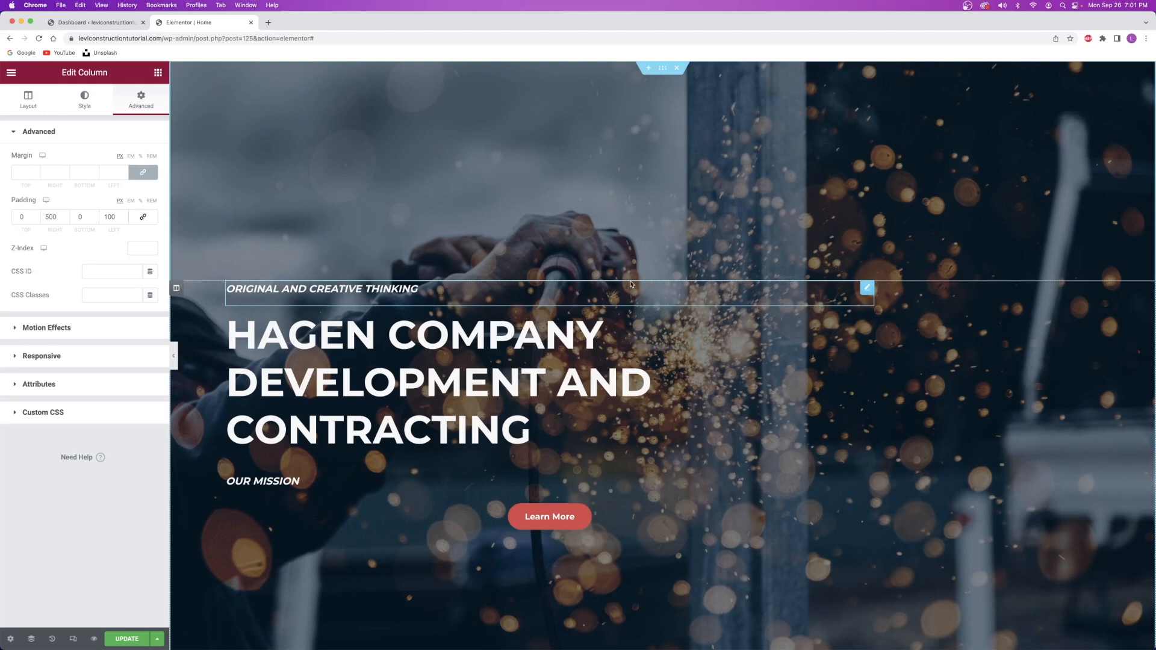
Align the "Learn More" button to the left.
left_click(614, 521)
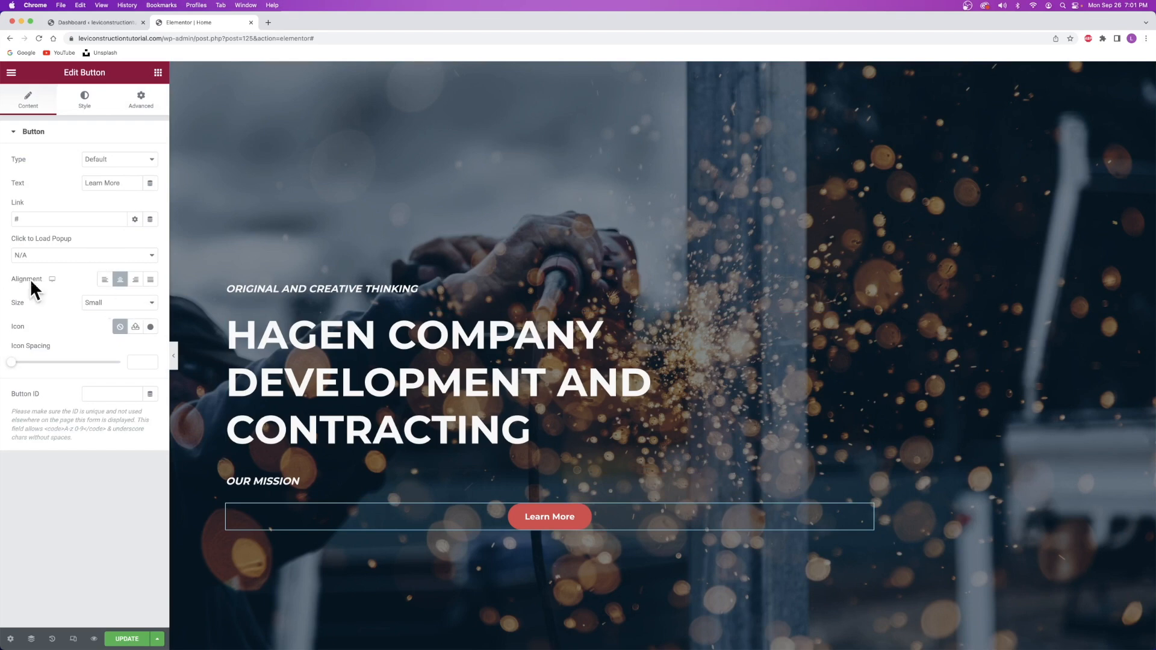
left_click(105, 279)
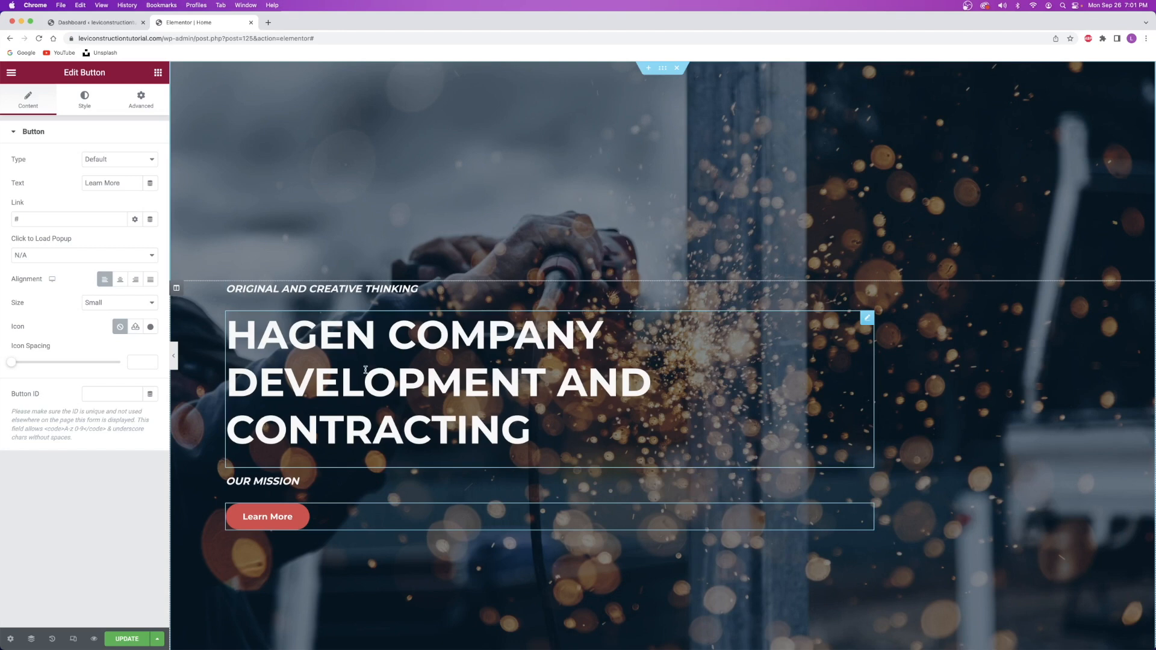
Set the typography size of the "original and creative thinking" heading to 25 px.
left_click(437, 293)
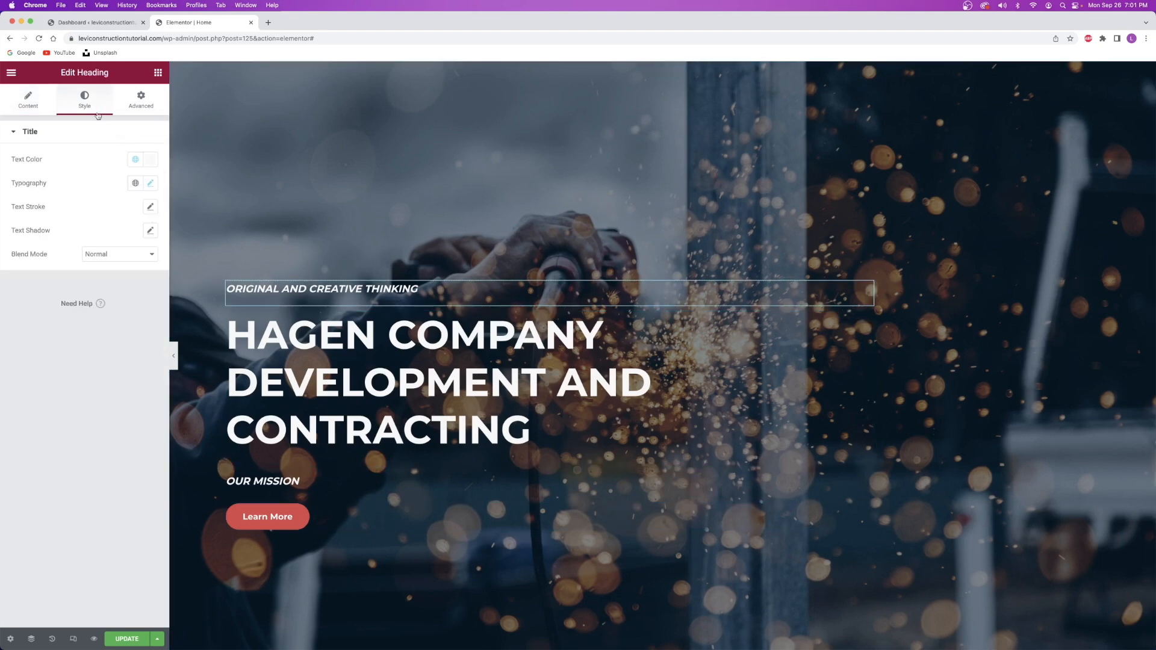
left_click(151, 184)
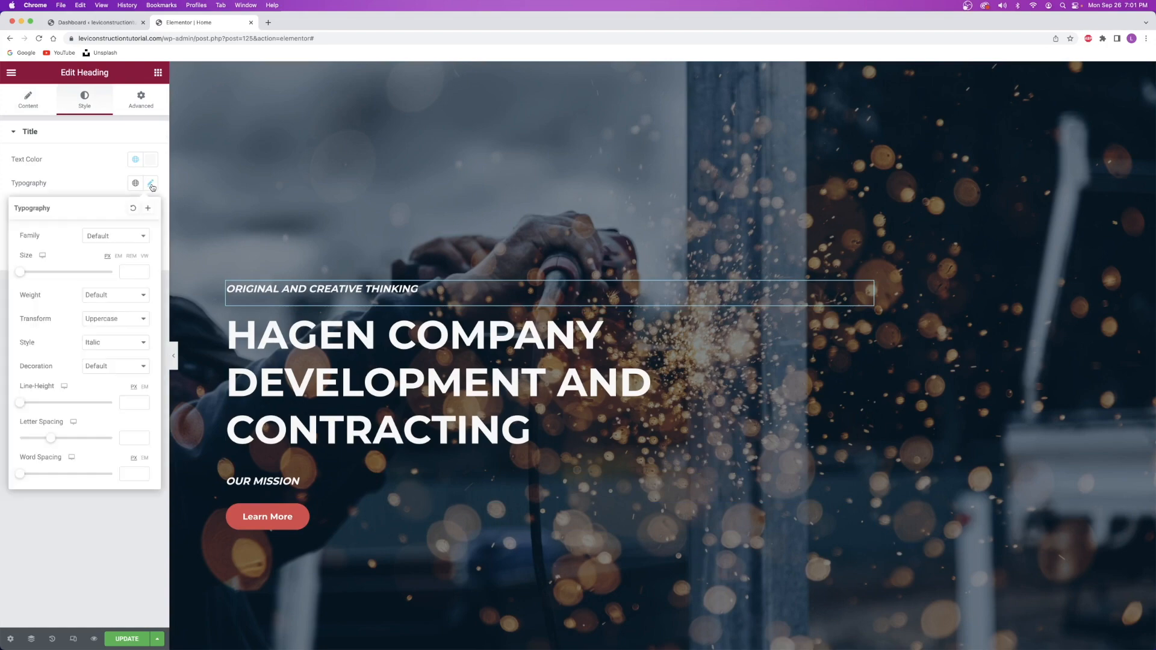
mouse_move(22, 271)
left_mouse_down()
mouse_move(74, 272)
mouse_move(33, 272)
left_mouse_up()
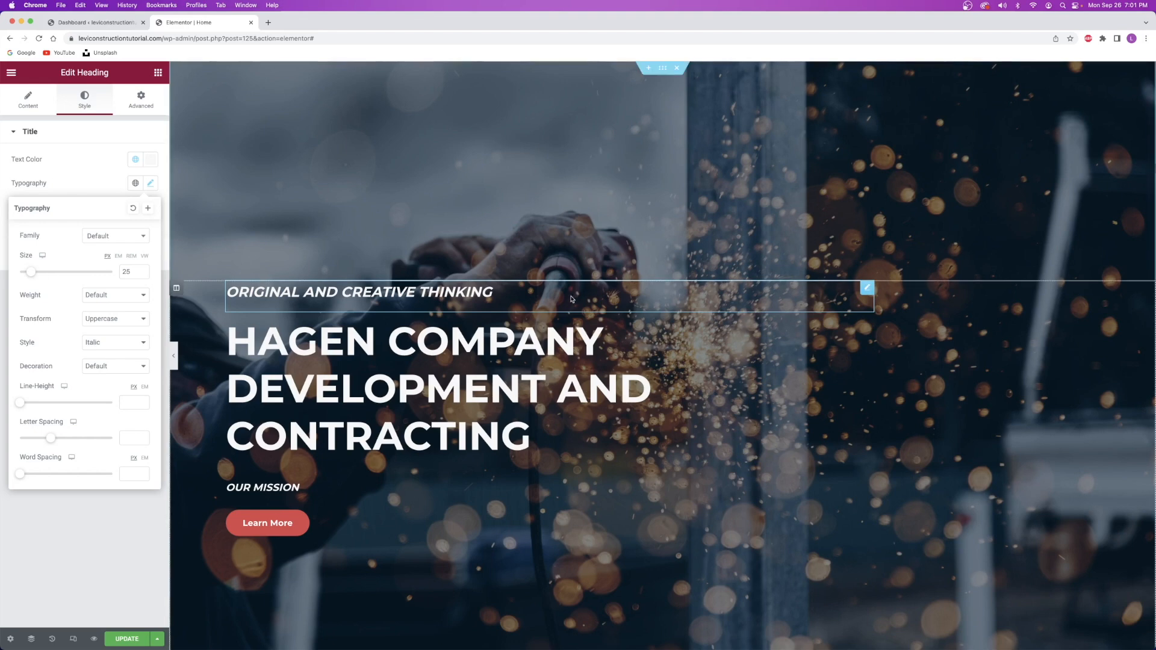
Copy the "original and creative thinking" heading and apply its resized style to the "our mission" heading.
right_click(527, 297)
left_click(552, 344)
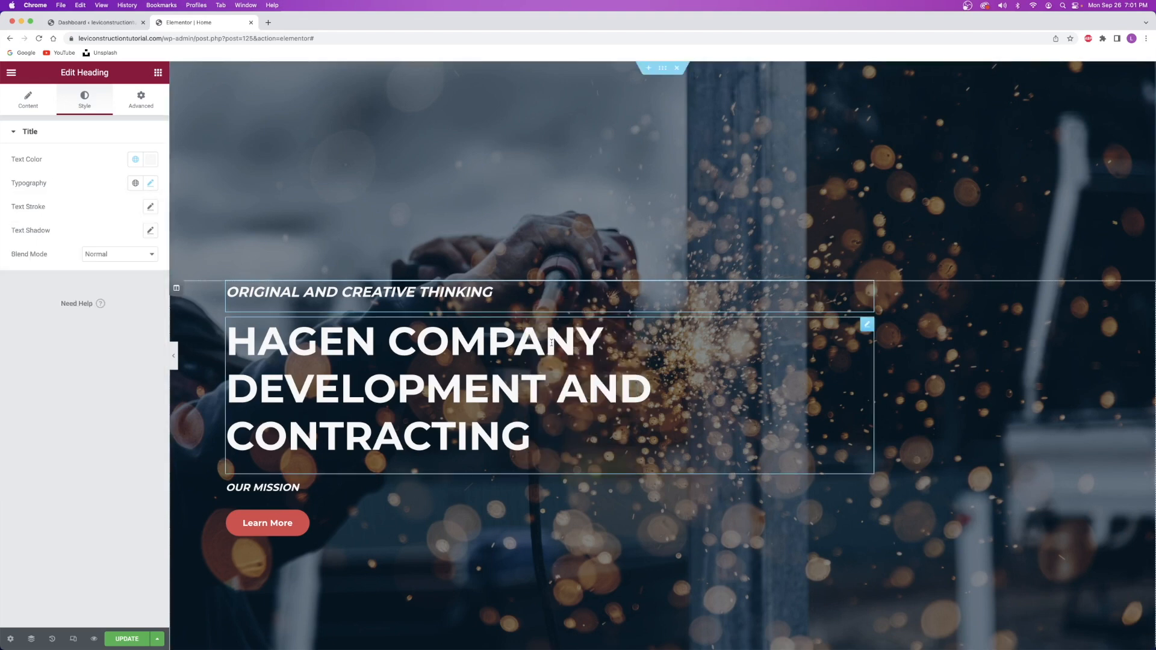
right_click(318, 494)
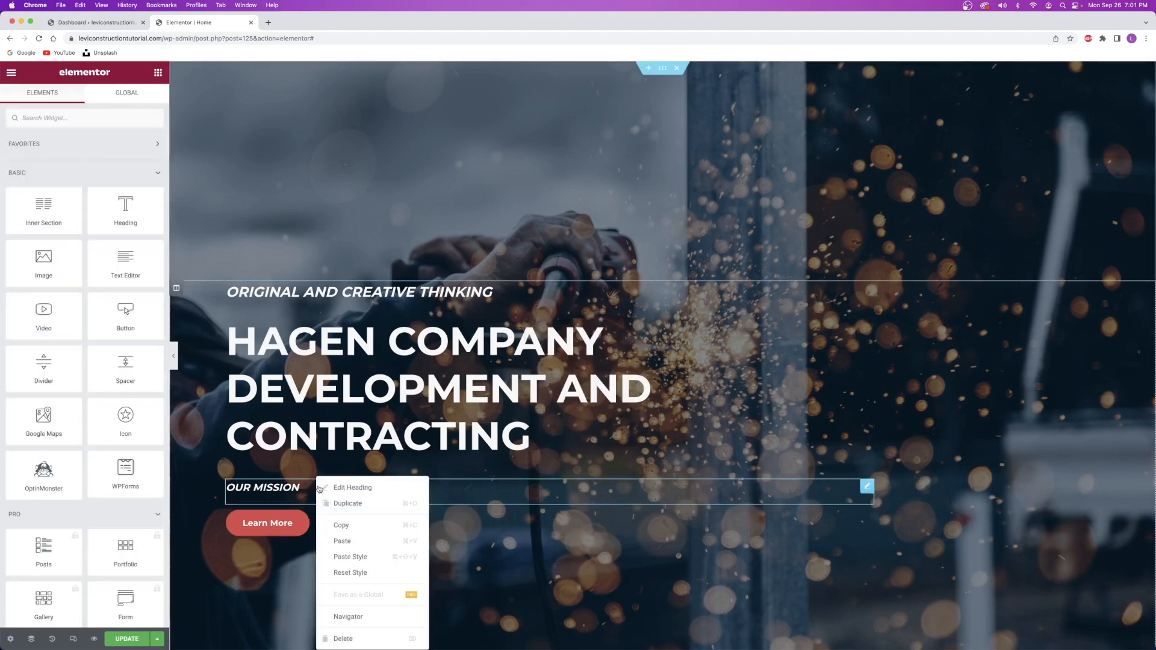
left_click(364, 558)
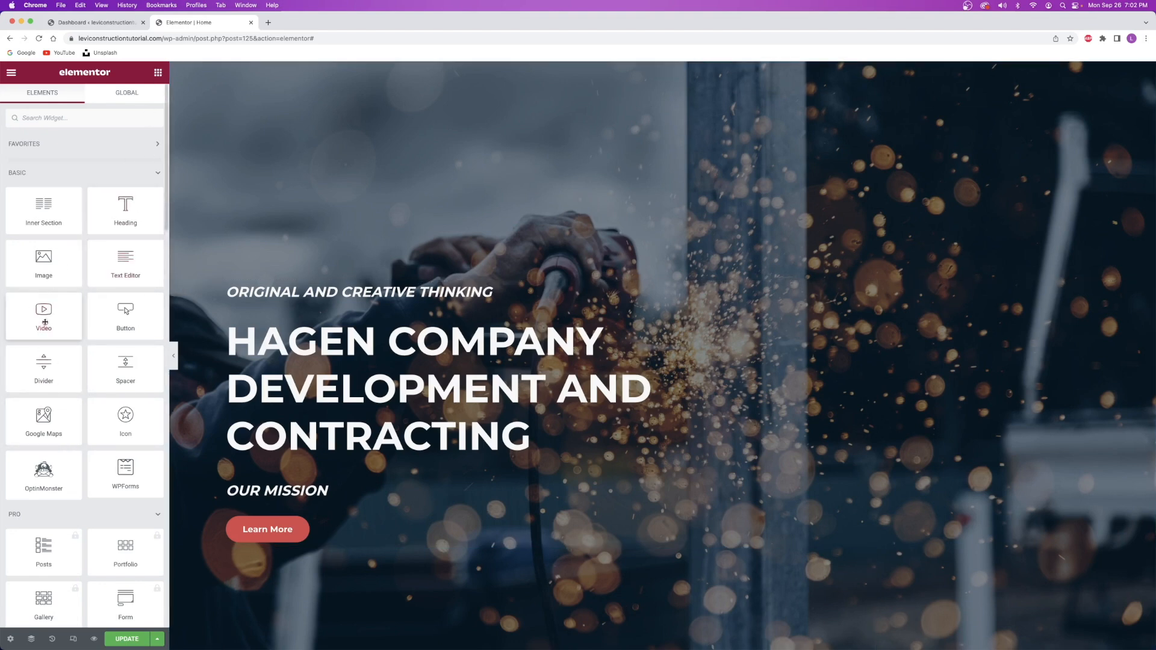
Try adding a Heading widget with placeholder text above the "hagen company development and contracting" heading, and delete it.
left_click(356, 342)
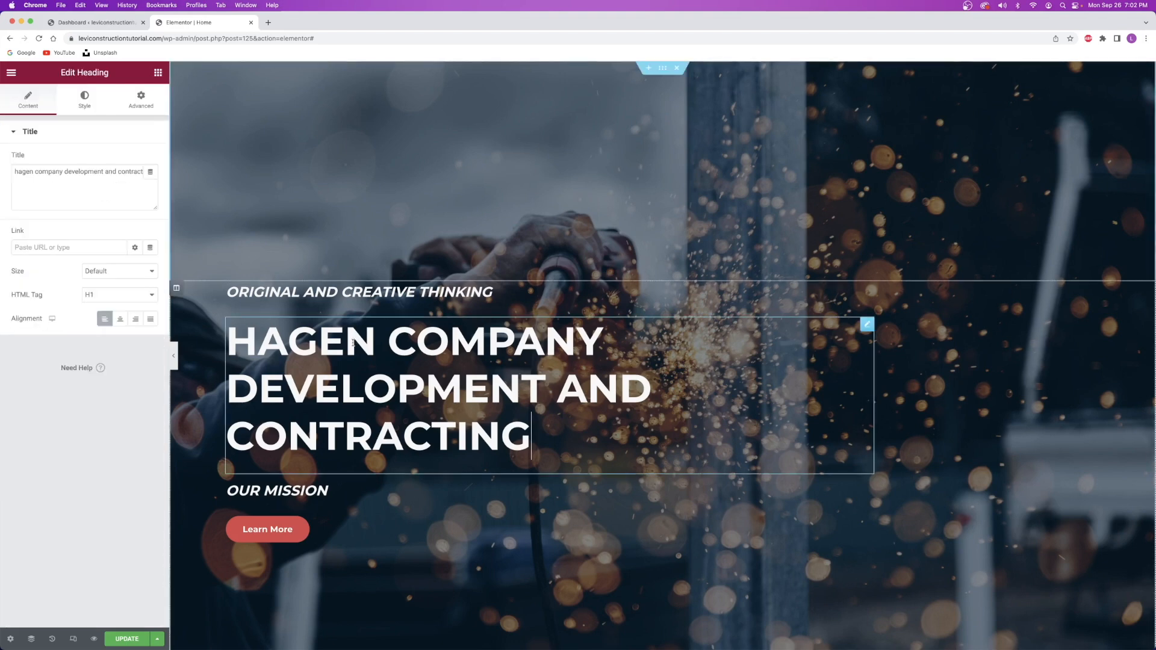
left_click(158, 73)
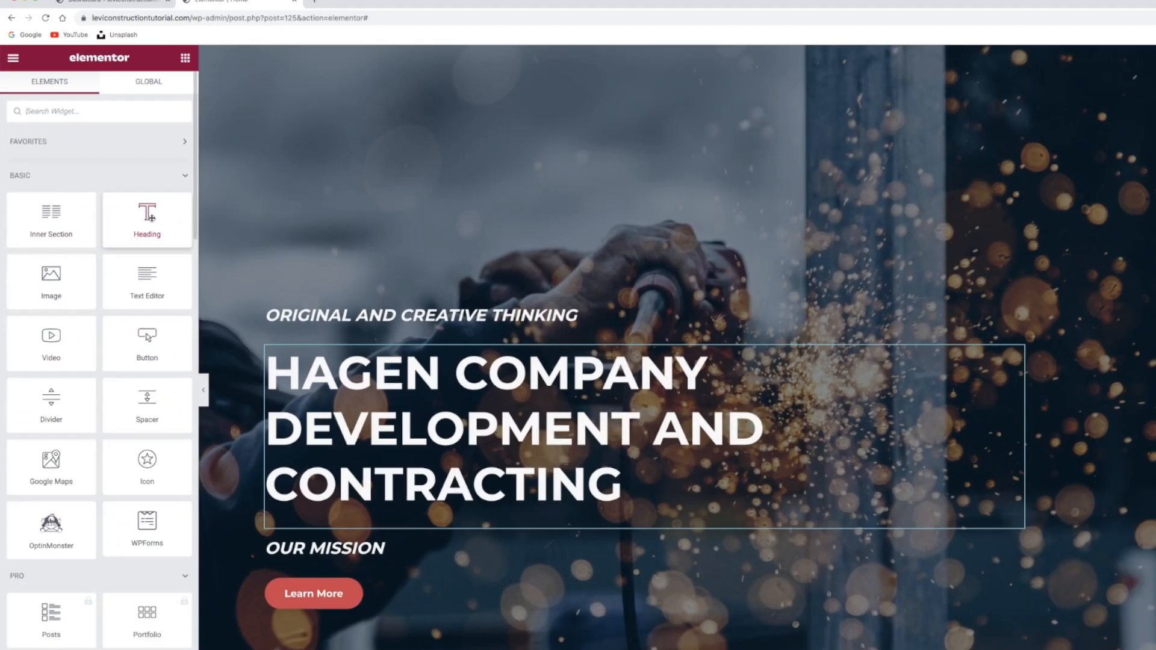
left_click_drag(247, 268, 354, 319)
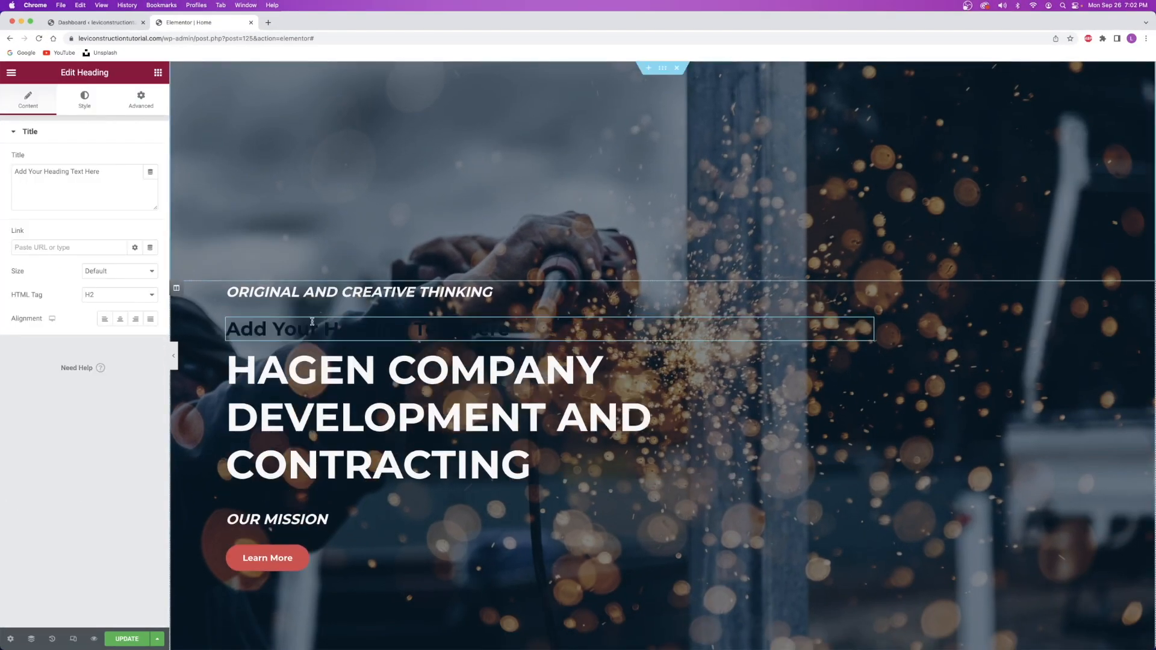
type("asdfasdfasdfas")
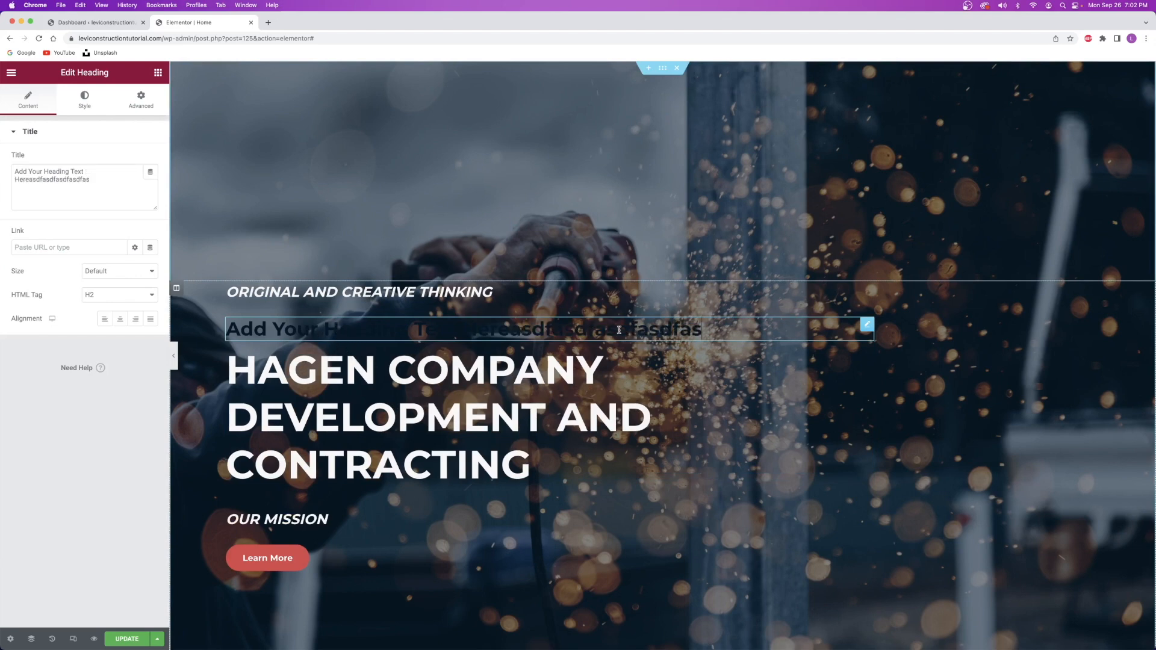
type("dfasfasdfasfasdfasdf")
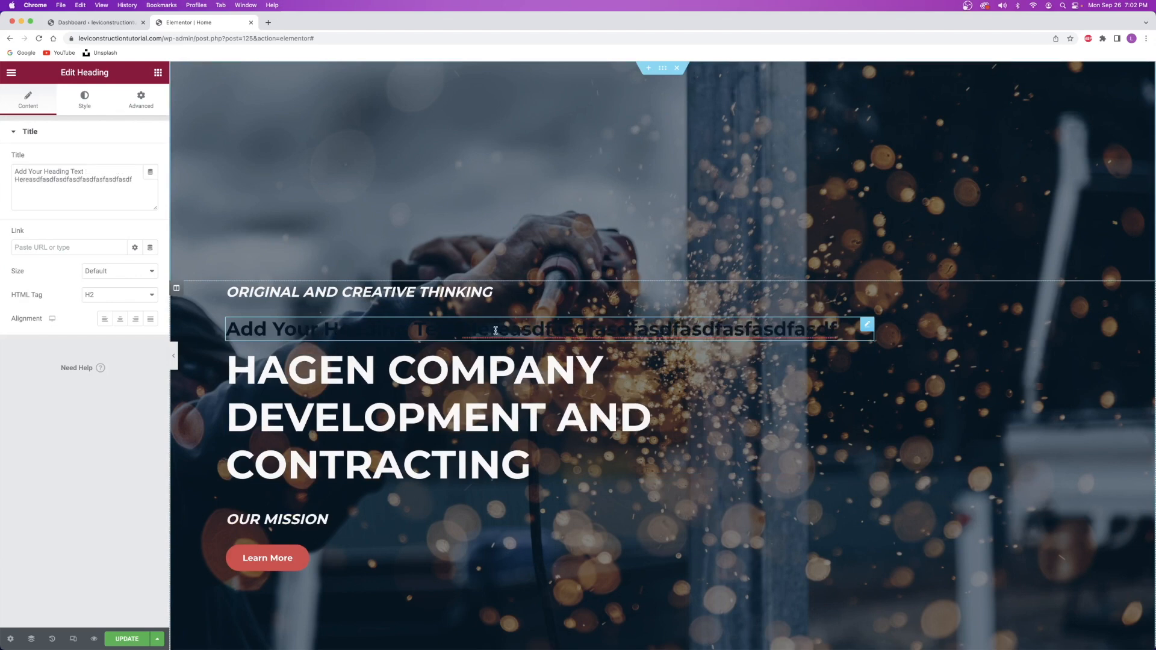
right_click(839, 333)
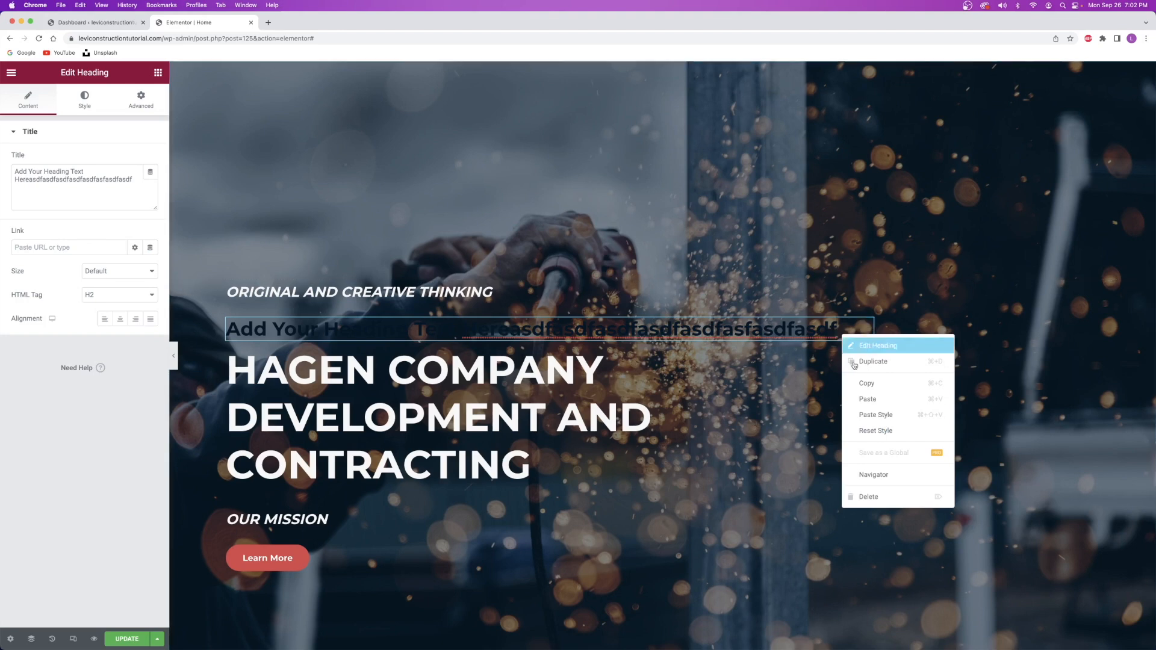
left_click(868, 496)
Try adding an Image widget below the "original and creative thinking" heading, and delete it.
left_click_drag(36, 257, 345, 316)
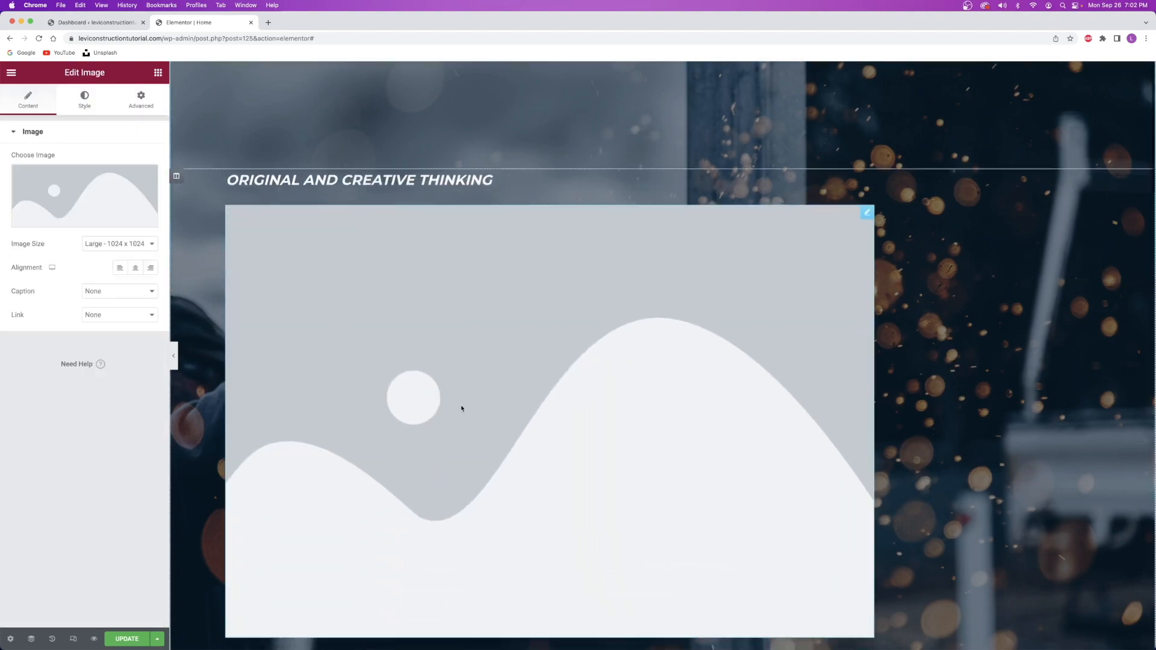
right_click(437, 386)
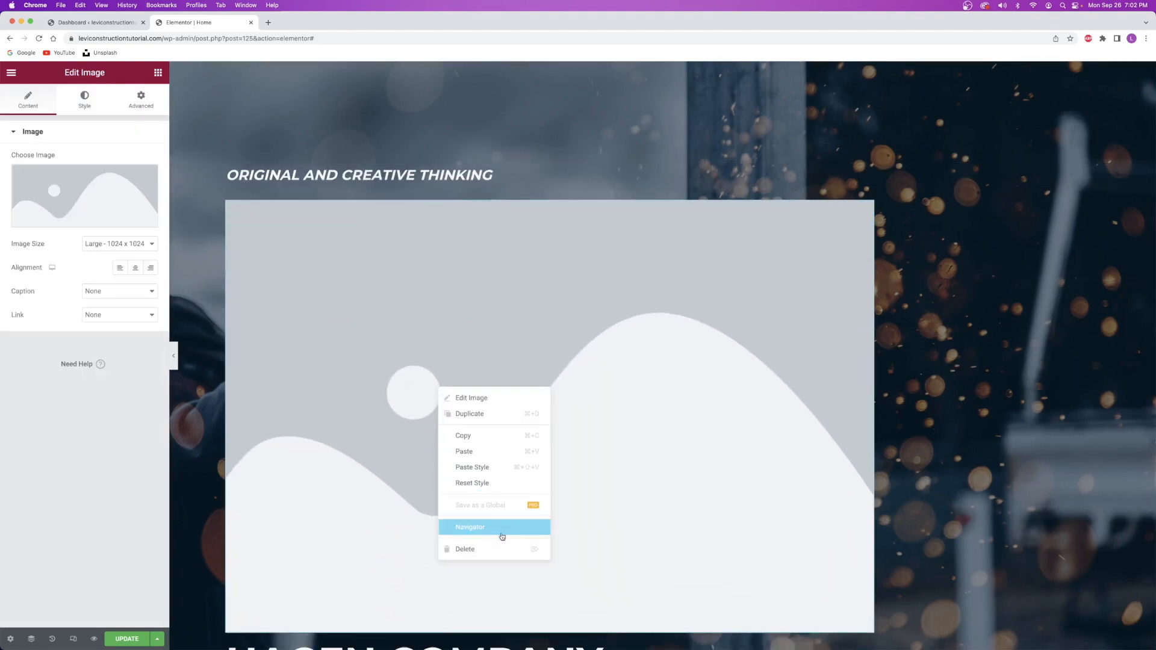
left_click(473, 549)
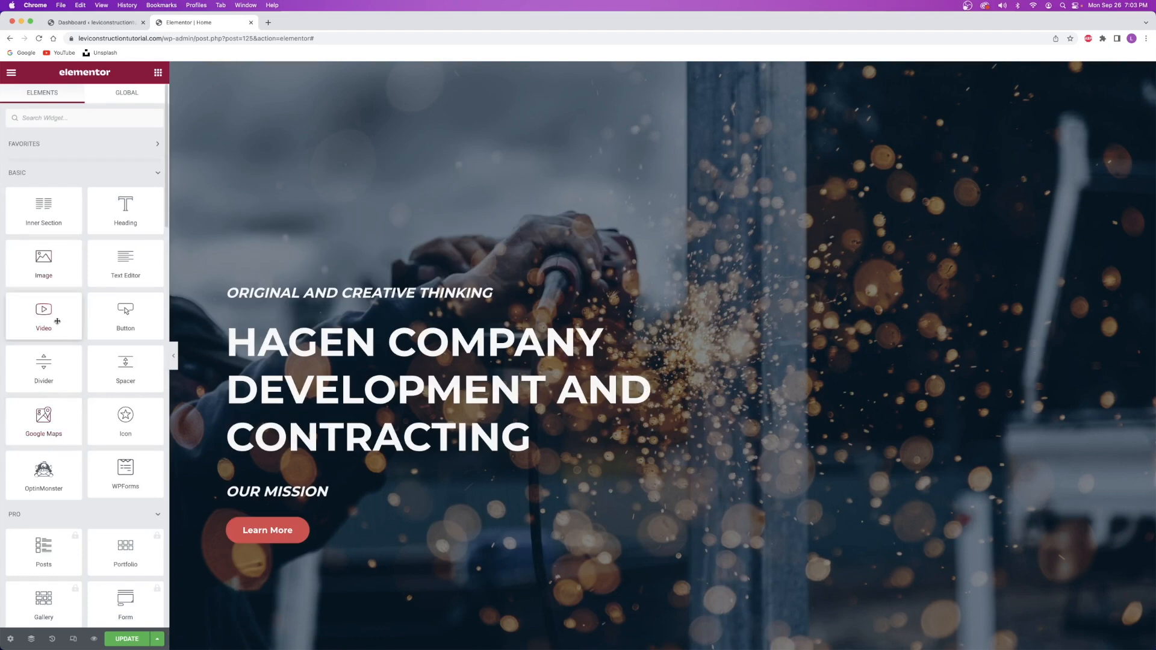
mouse_move(35, 301)
left_mouse_down()
mouse_move(356, 340)
mouse_move(54, 306)
left_mouse_up()
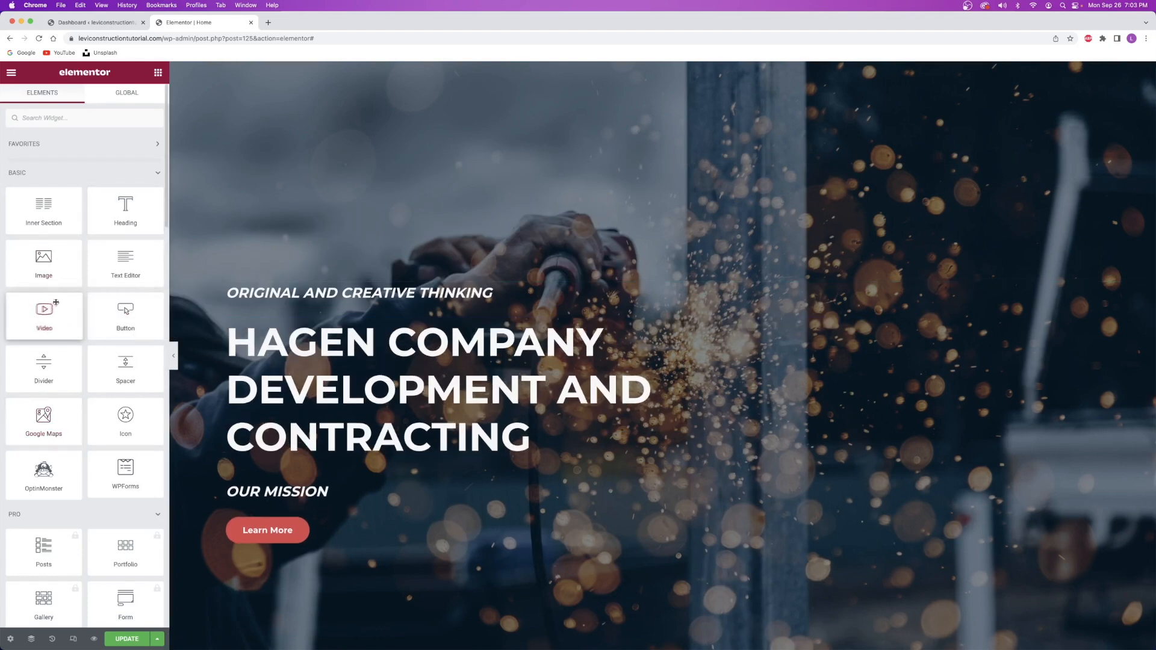
Search the widgets for "icon" and add an Icon List between the "our mission" heading and the "Learn More" button.
left_click(45, 117)
type("Icon")
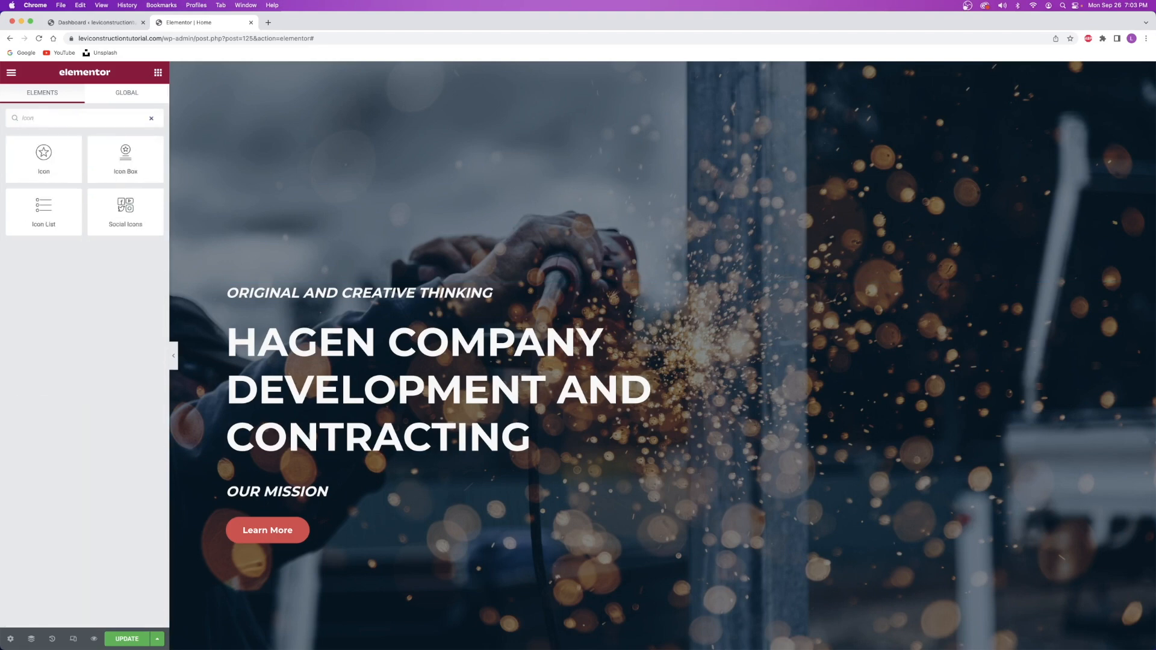
left_click_drag(43, 211, 288, 506)
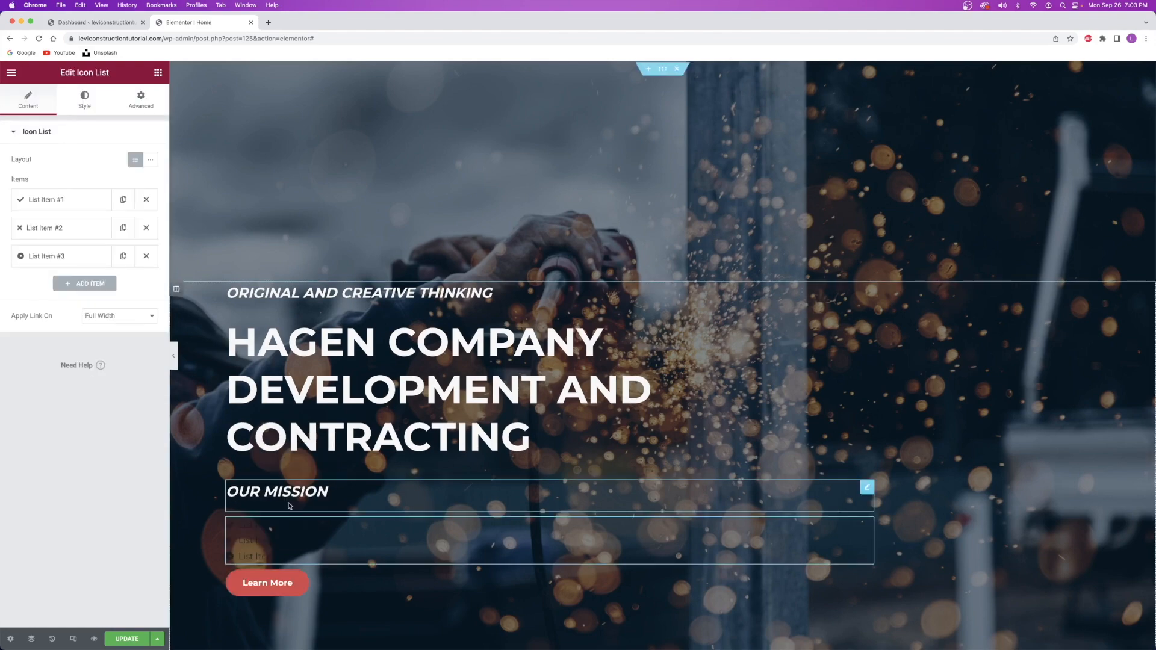
Set the icon list's icon color to the global white Theme Color 6.
scroll(301, 481, "down", 2)
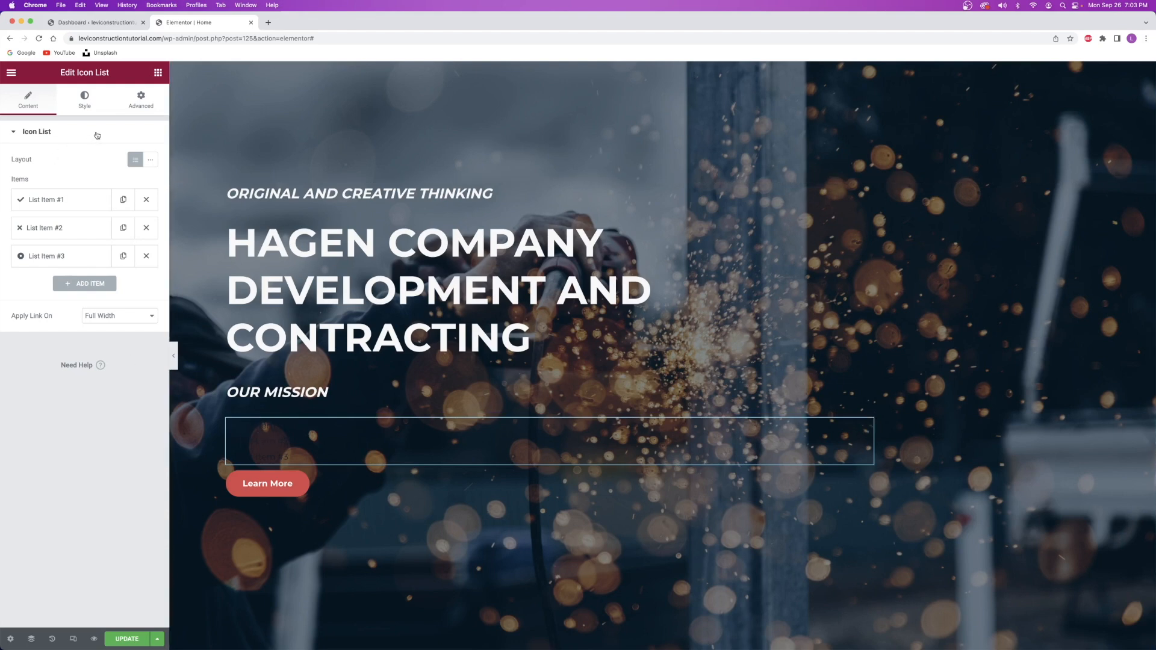
left_click(76, 102)
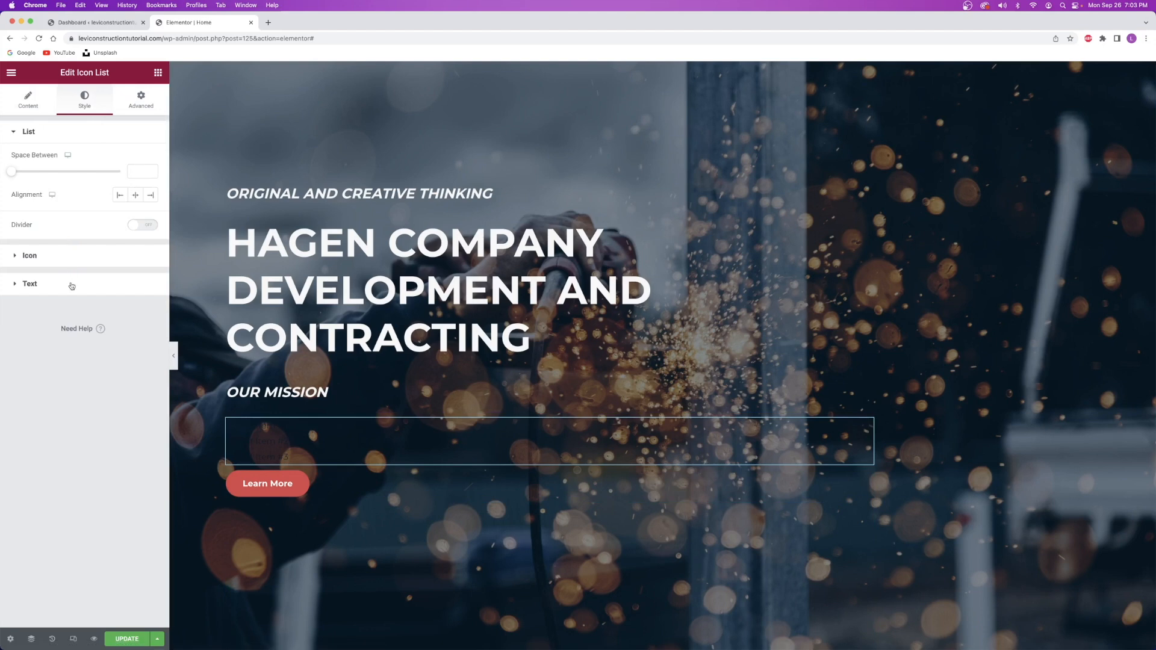
left_click(71, 265)
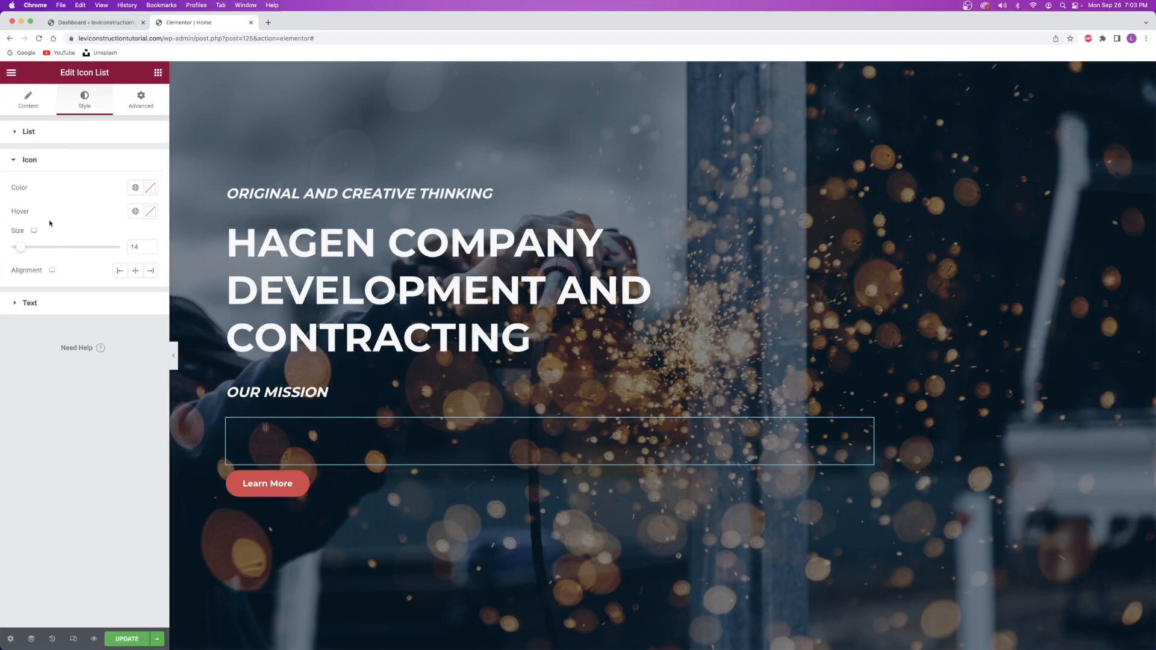
left_click(150, 189)
key("super+v")
left_click(136, 188)
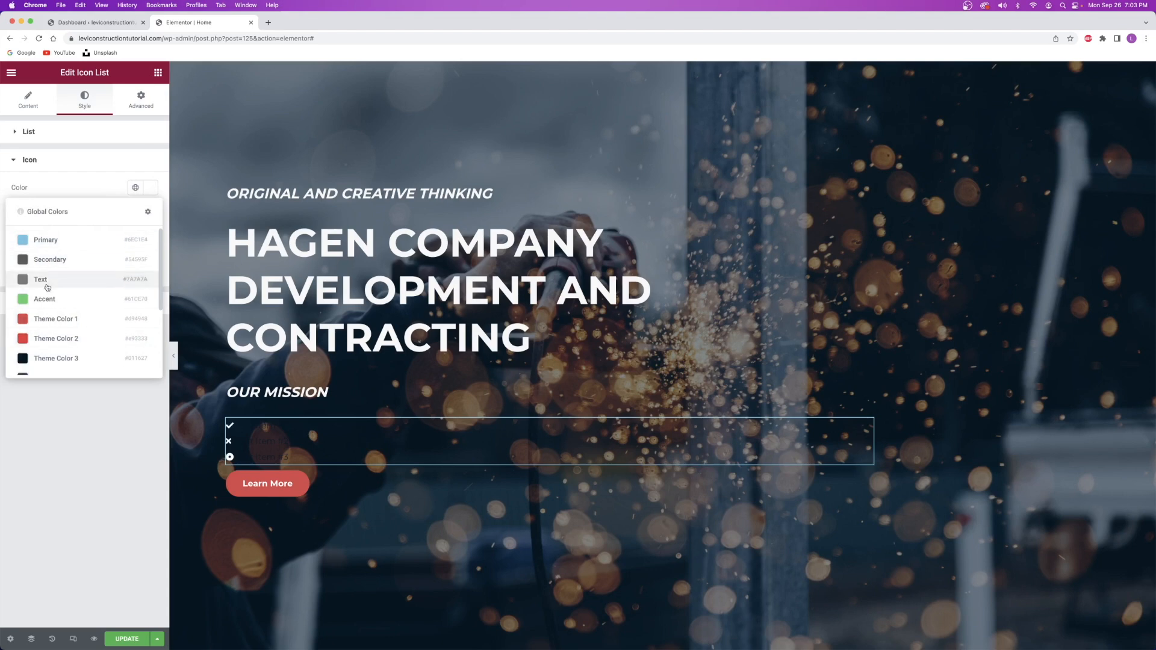
scroll(43, 283, "down", 3)
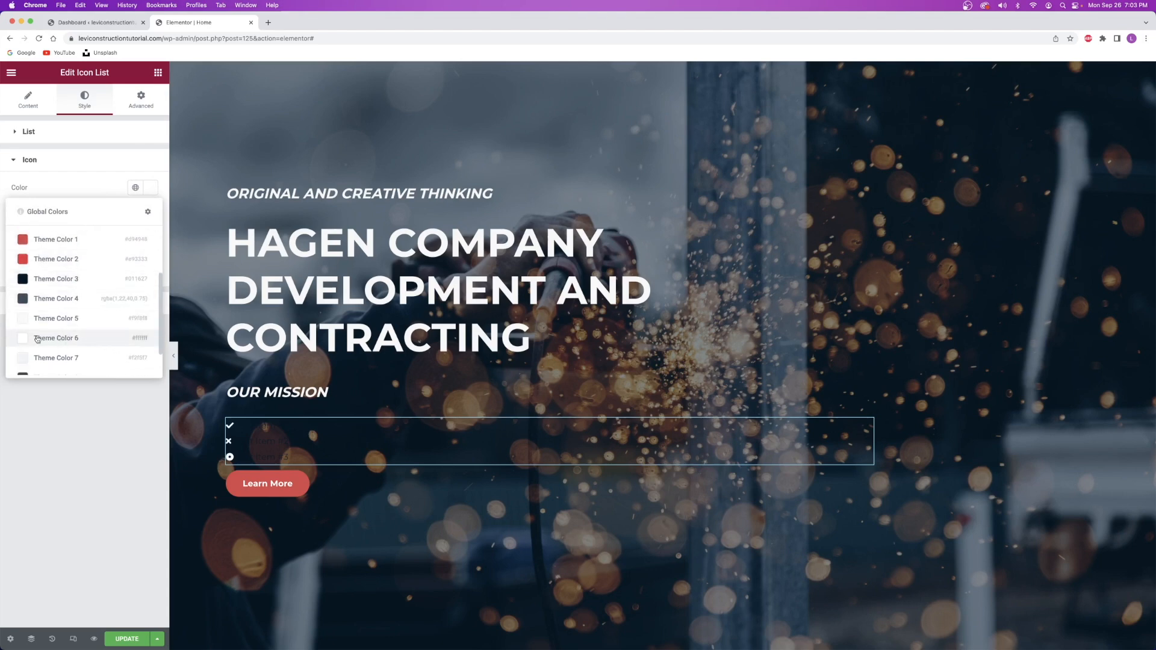
left_click(55, 340)
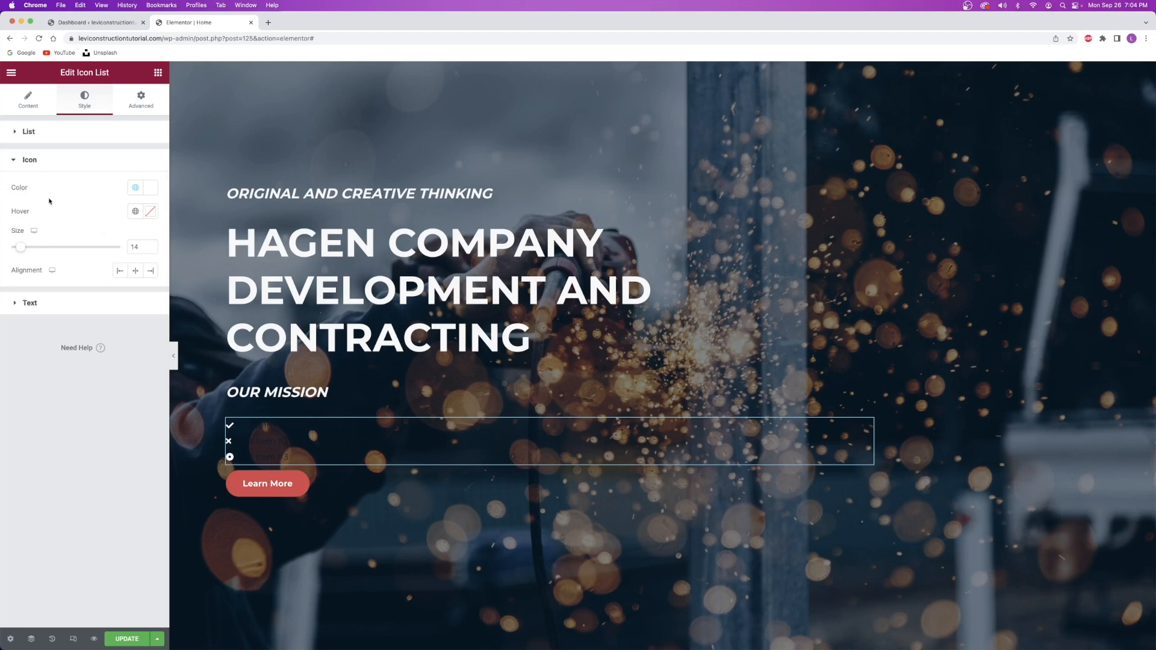
Set the icon list's text color to the global white Theme Color 6.
left_click(42, 163)
left_click(47, 194)
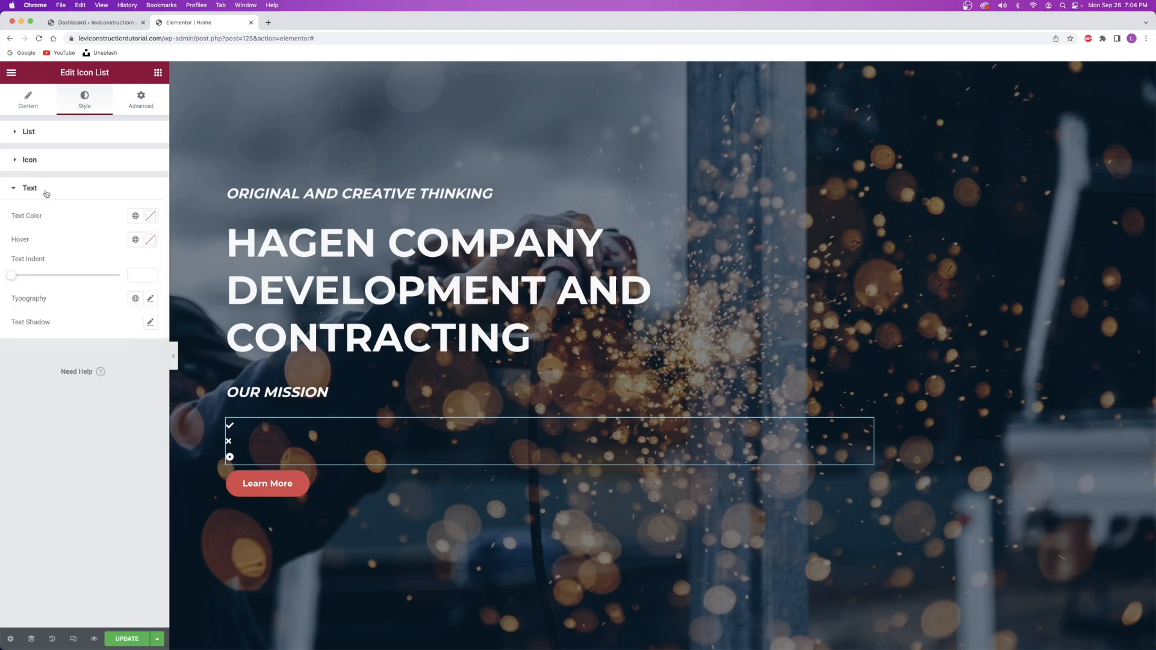
left_click(135, 216)
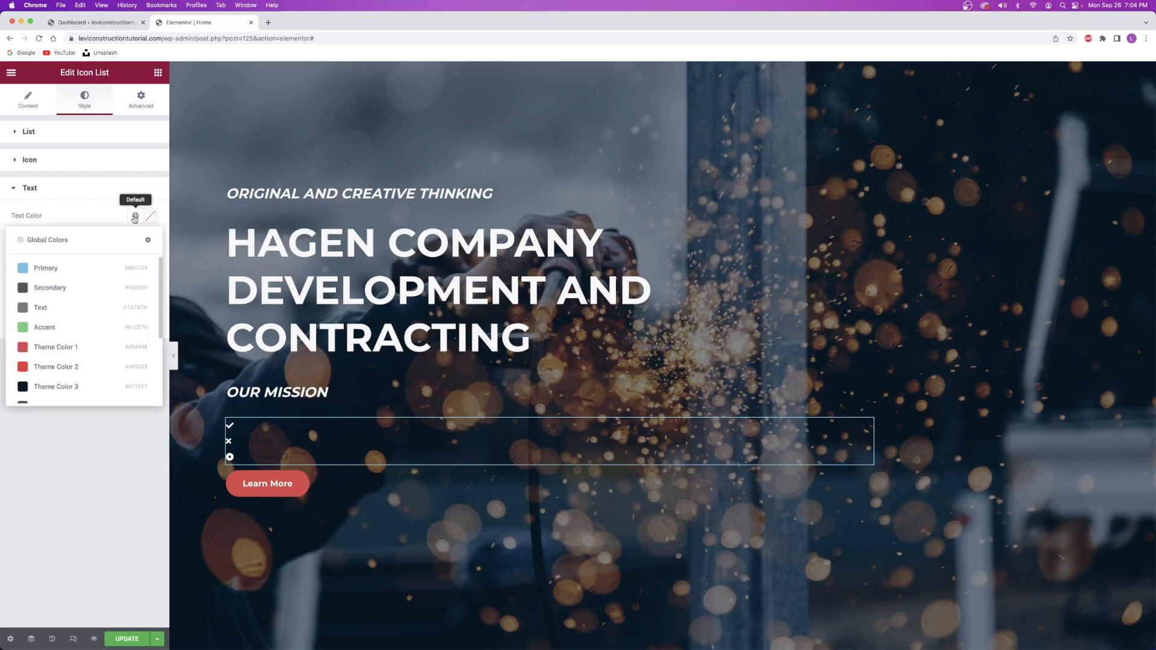
scroll(54, 337, "down", 2)
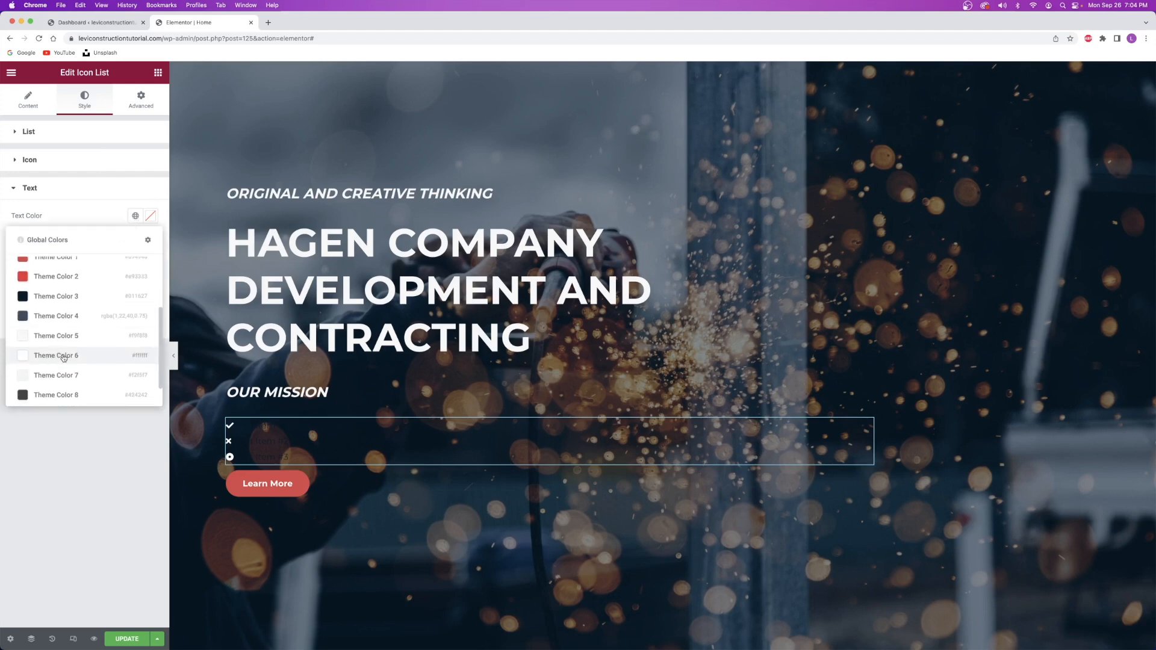
left_click(31, 357)
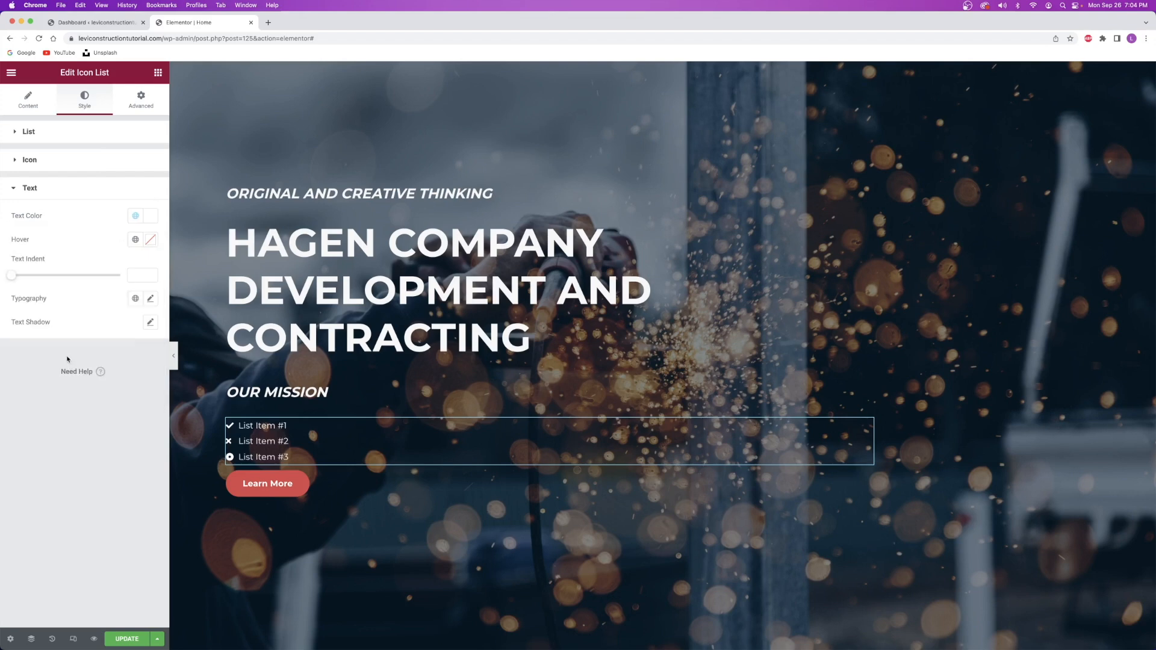
left_click(45, 189)
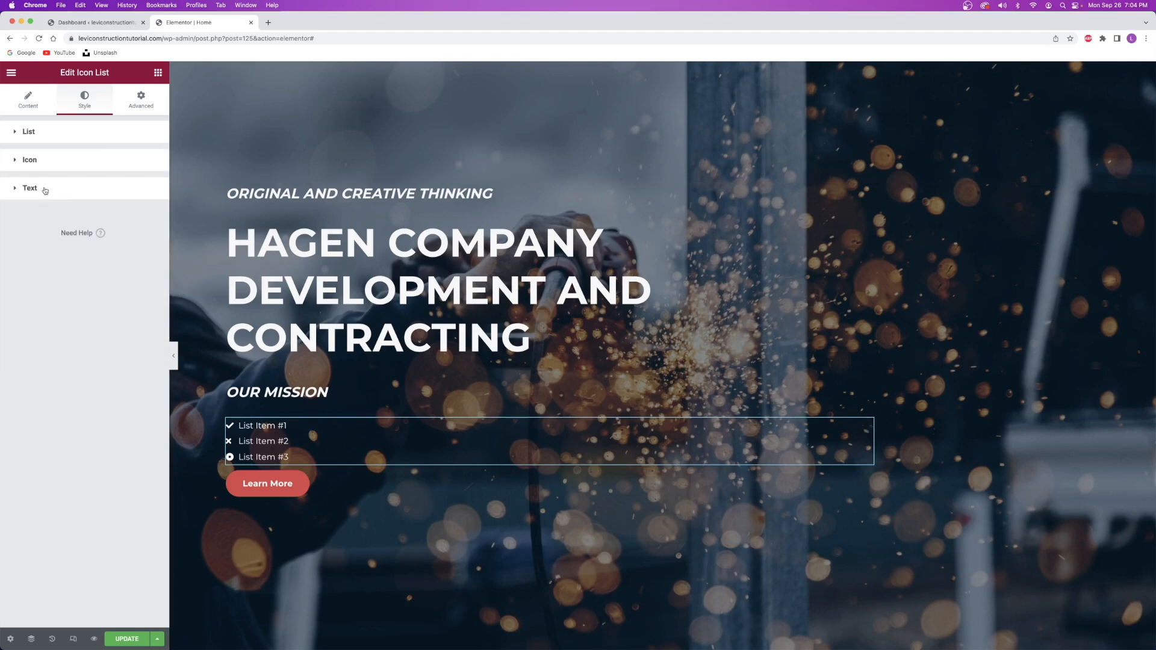
Change the first list item's text to "Quality Service".
left_click(27, 108)
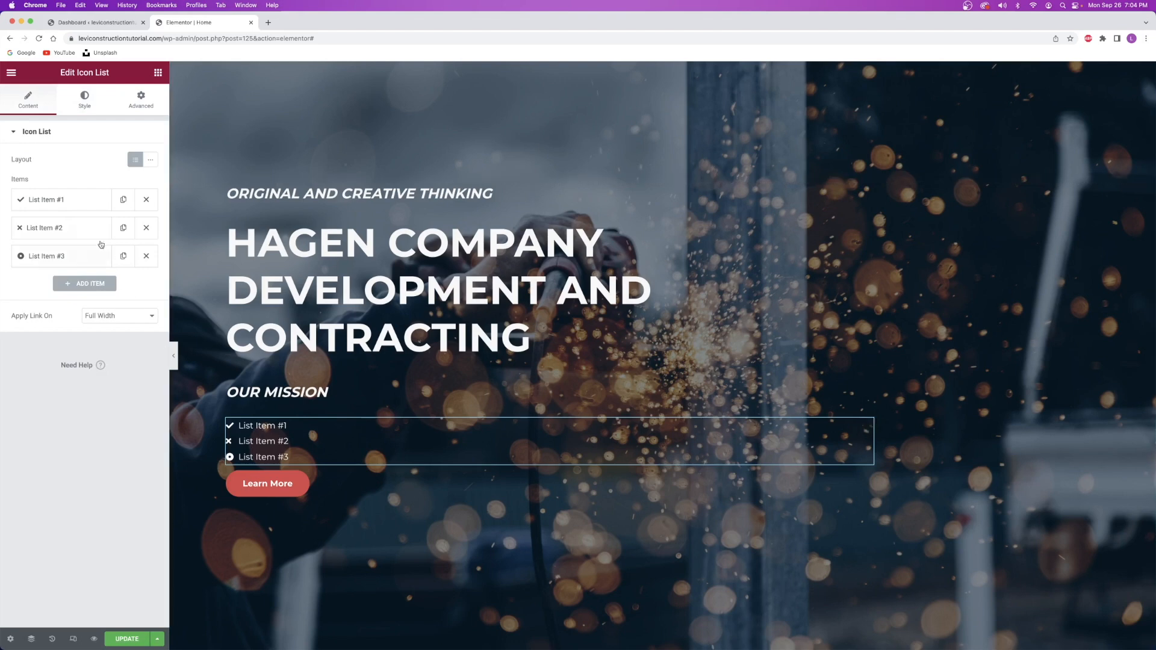
left_click(65, 201)
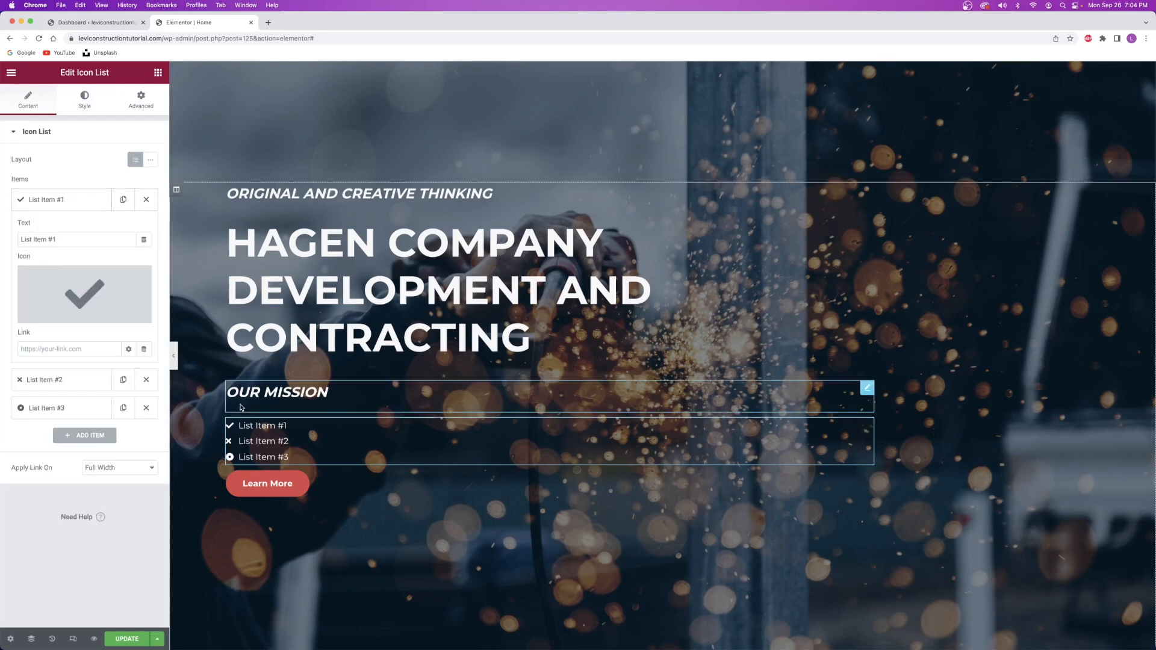
left_click(54, 203)
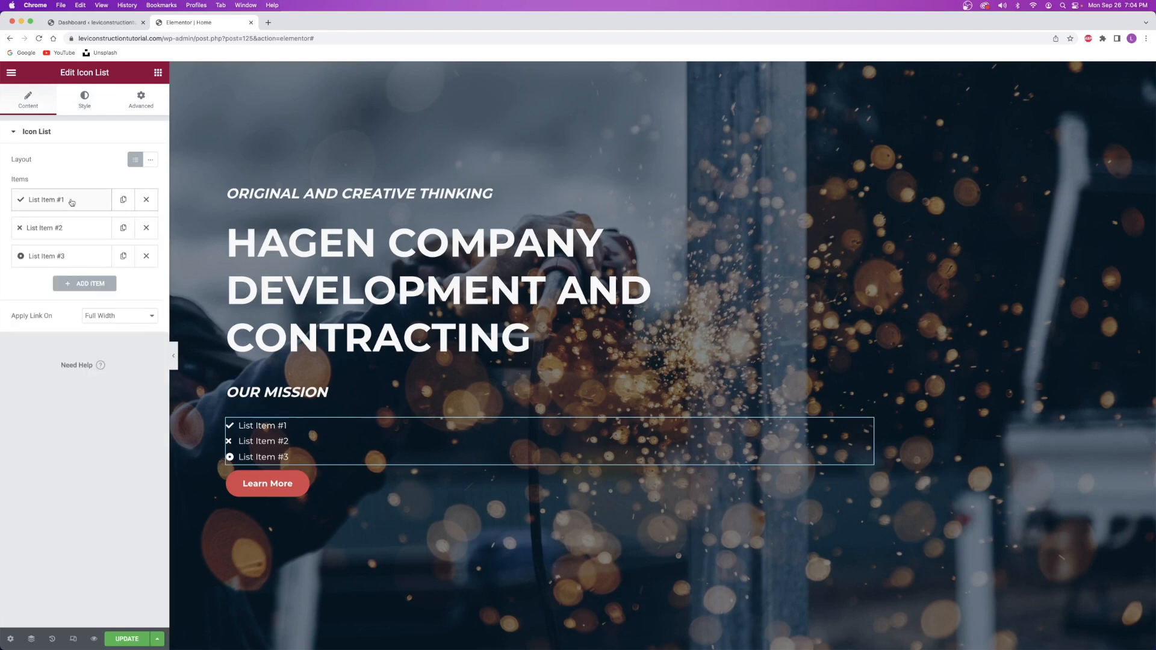
left_click(71, 203)
left_click_drag(61, 240, 16, 239)
type("Quality Service")
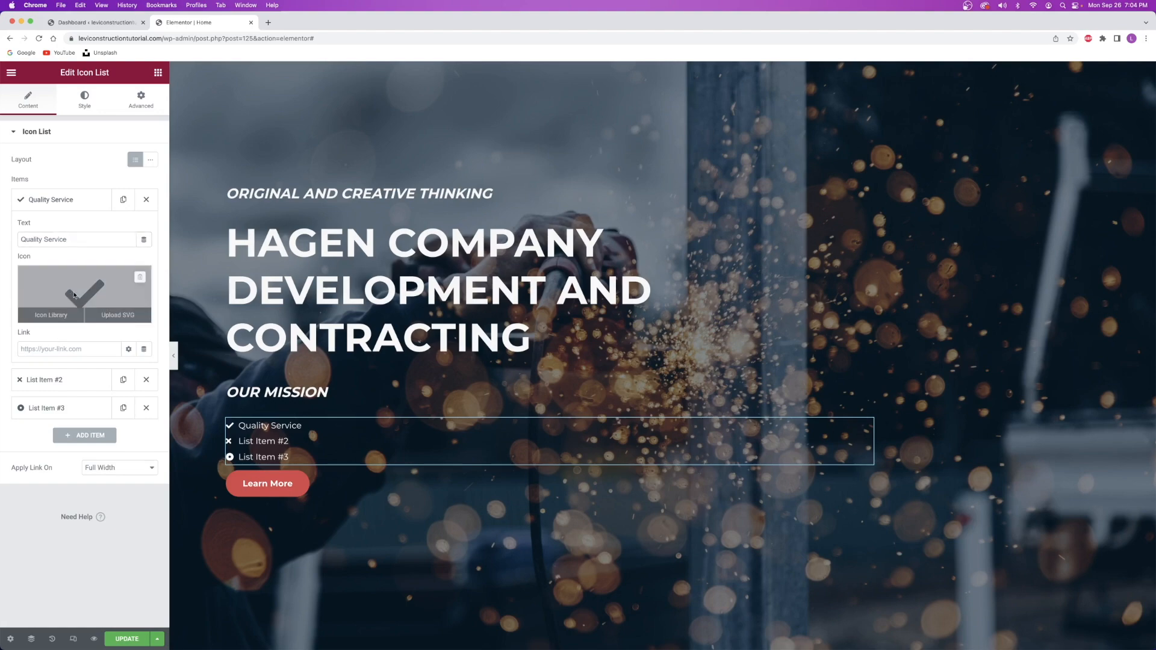
Search the icon library for "hand" and give the "Quality Service" item the outlined handshake icon.
left_click(75, 295)
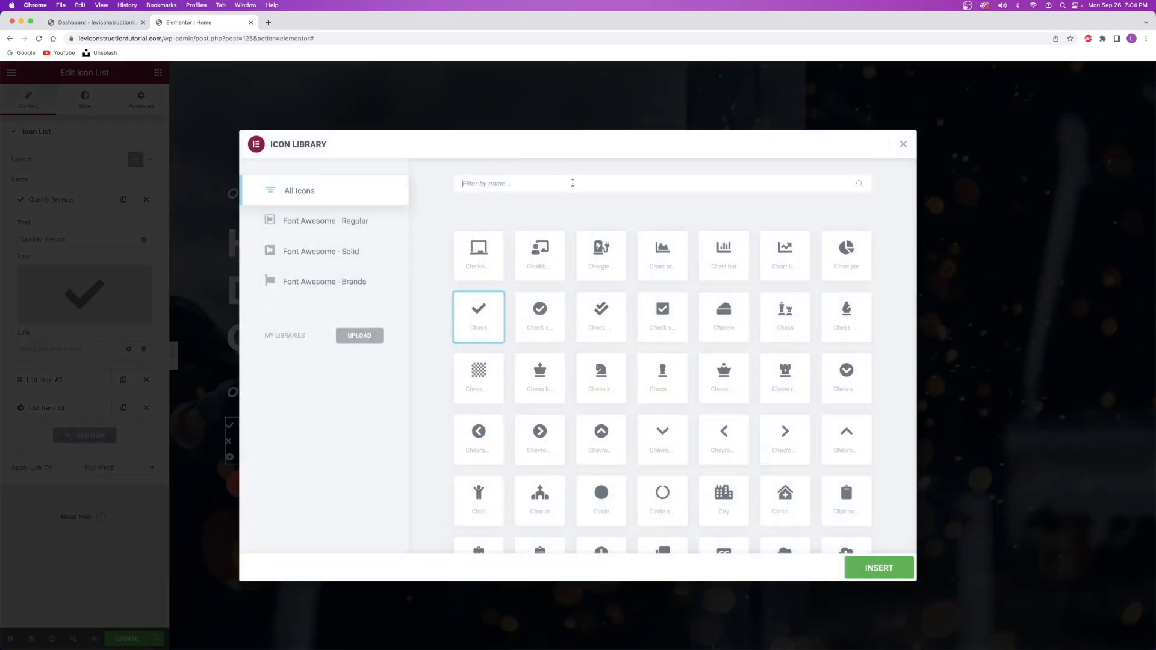
left_click(573, 183)
type("hand")
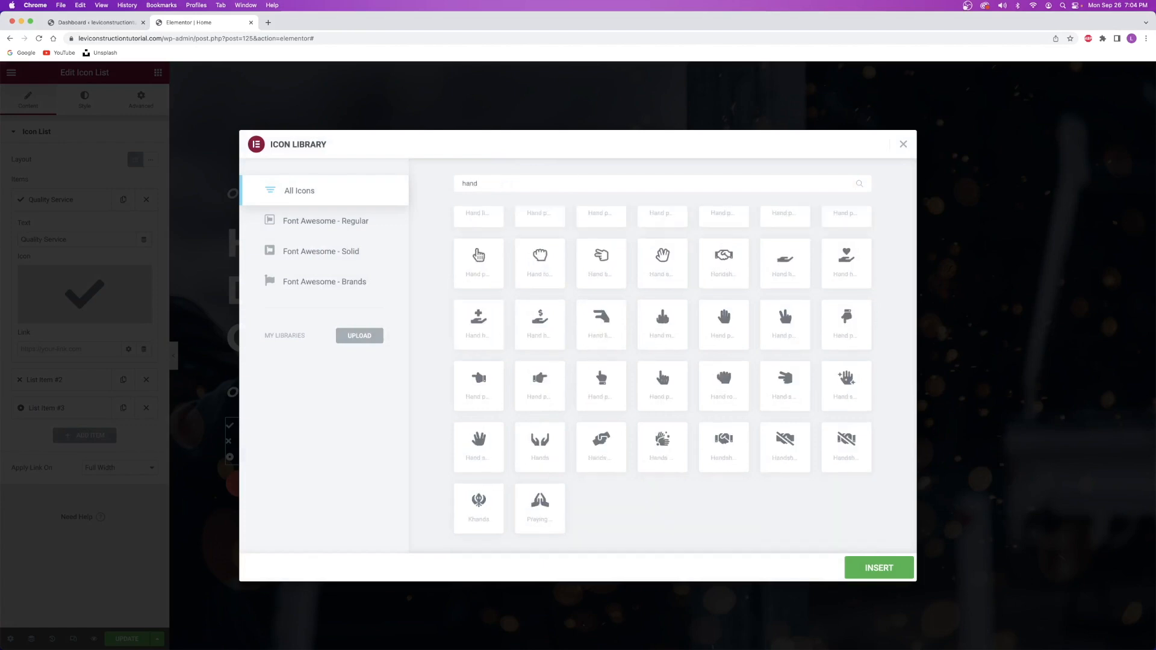
left_click(728, 270)
left_click(886, 570)
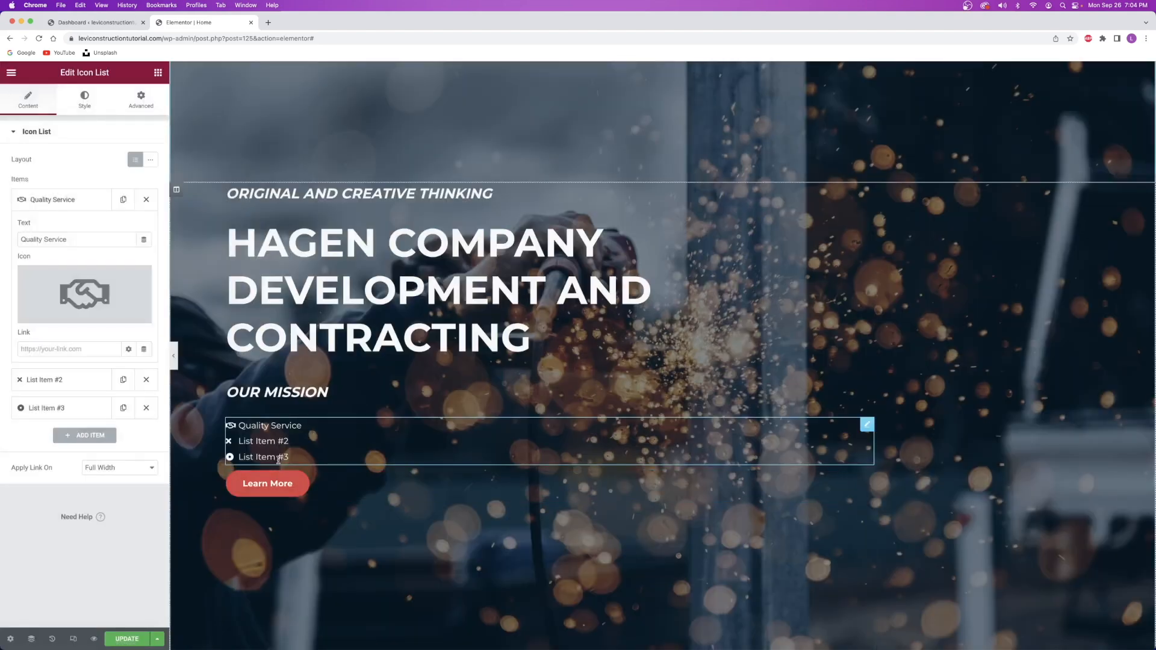
left_click(79, 200)
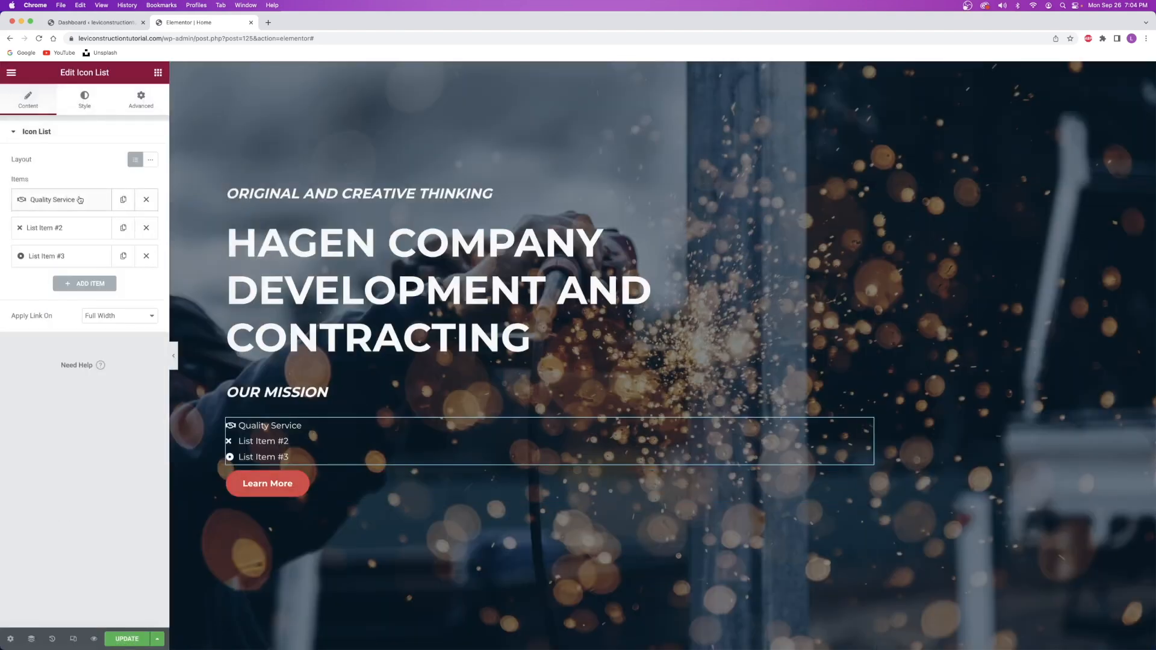
Change the second list item's text to "Precision Estimating and Contracting" and give it the money check icon, found by searching "money".
left_click(61, 231)
triple_click(67, 267)
type("Precision Estimating and Contracting")
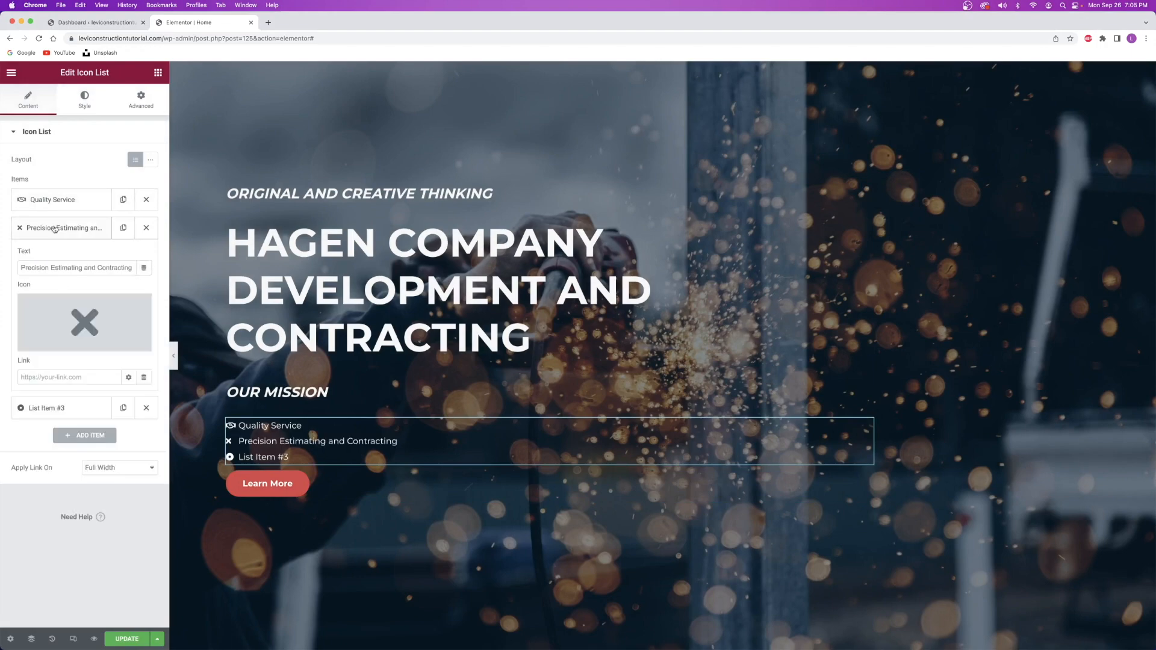
left_click(84, 322)
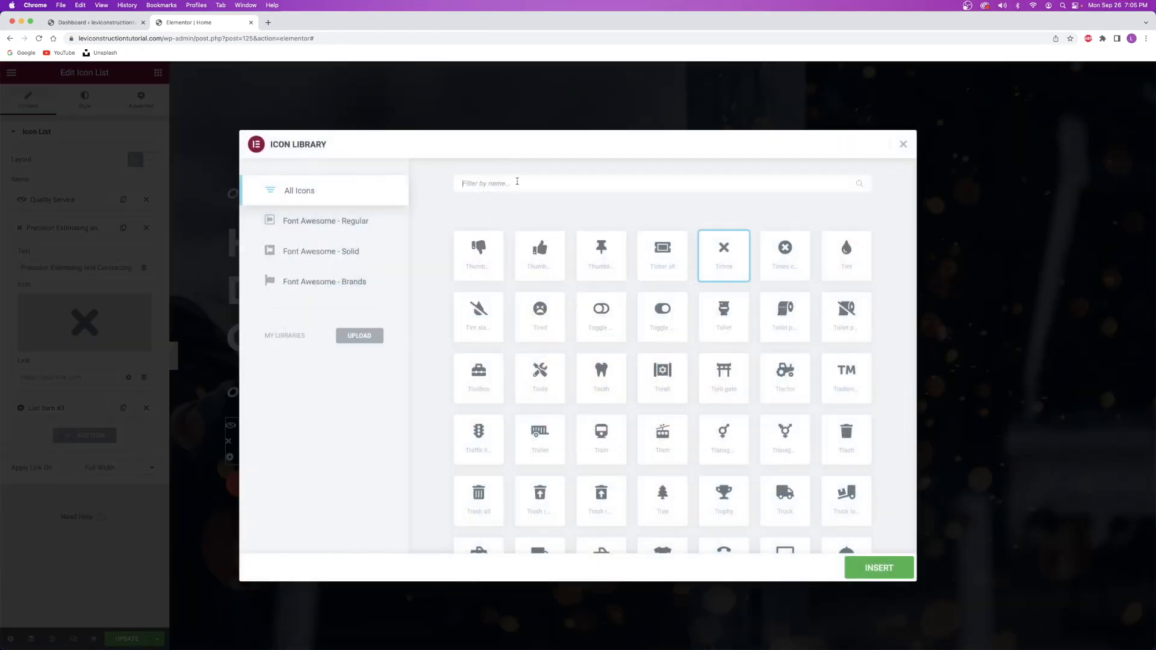
type("money")
left_click(831, 251)
left_click(879, 568)
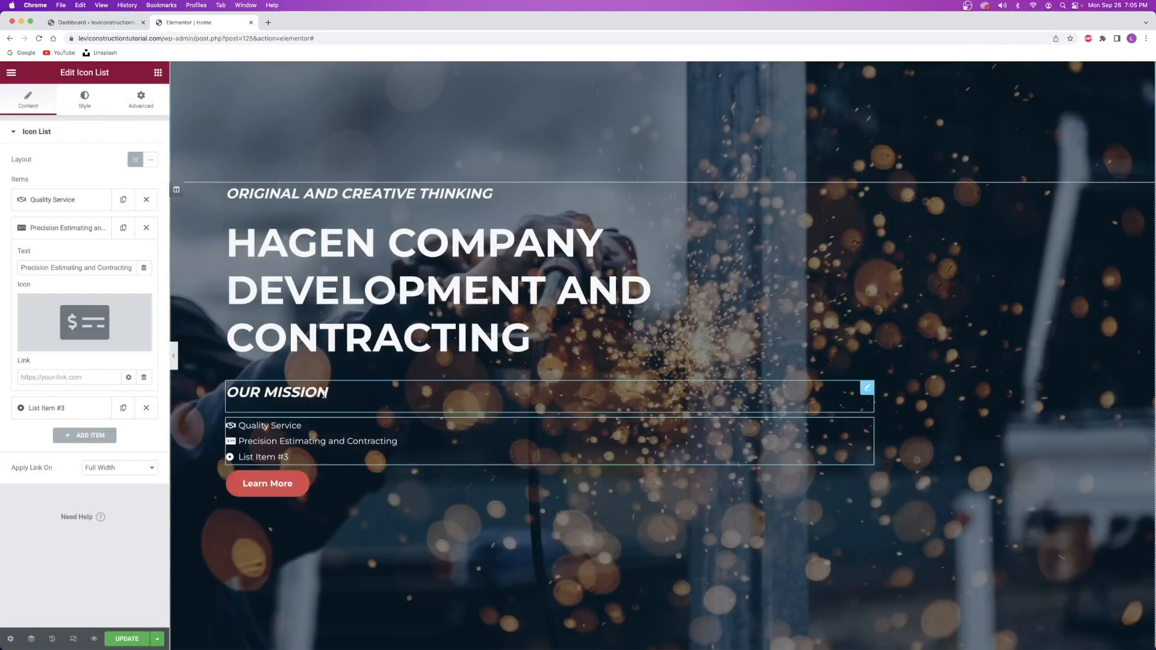
left_click(60, 232)
Change the third list item's text to "Project Priority" and give it the fast-forward double arrow icon.
left_click(63, 255)
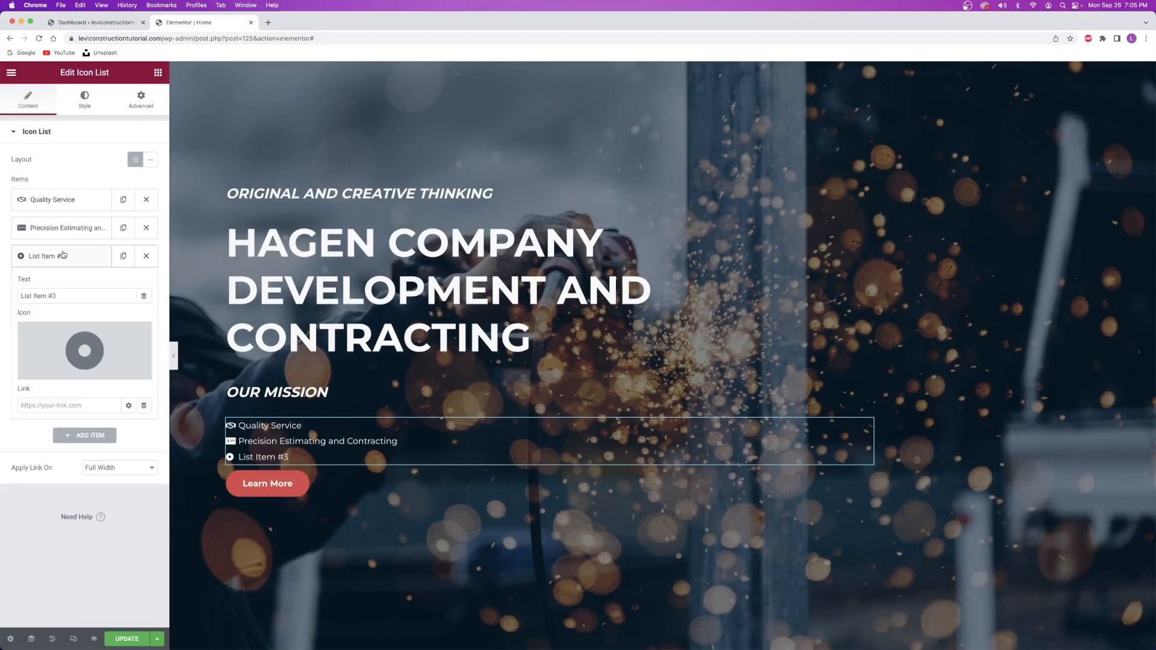
left_click(65, 258)
left_click(65, 259)
left_click(66, 259)
left_click(66, 260)
left_click_drag(67, 295, 2, 291)
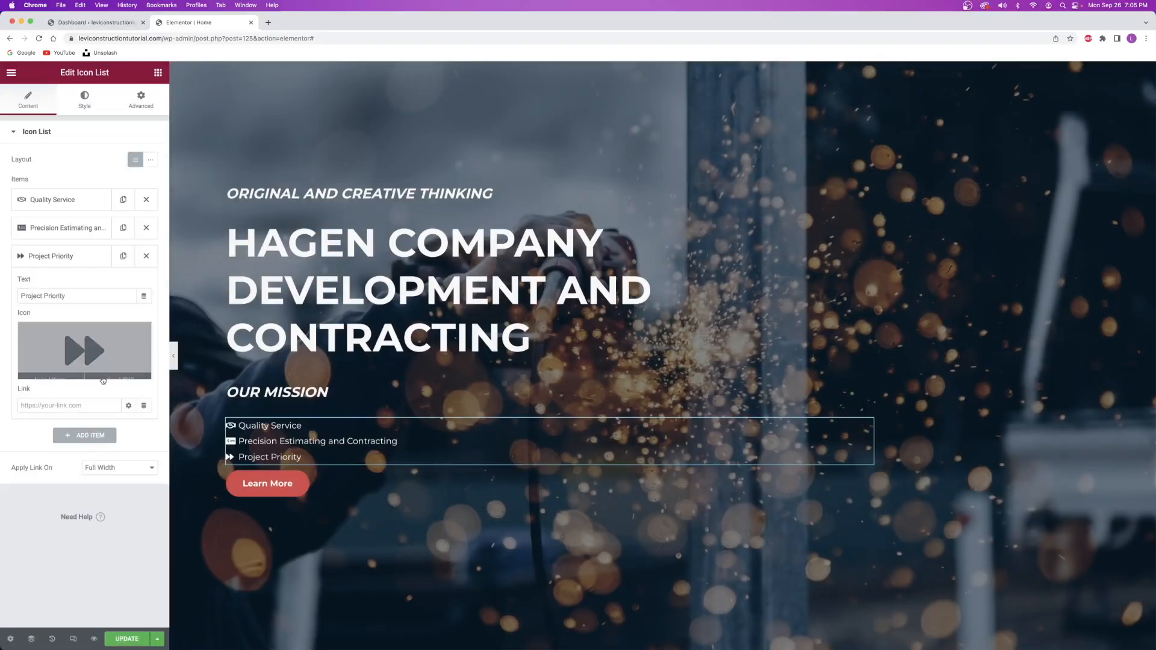
left_click(66, 256)
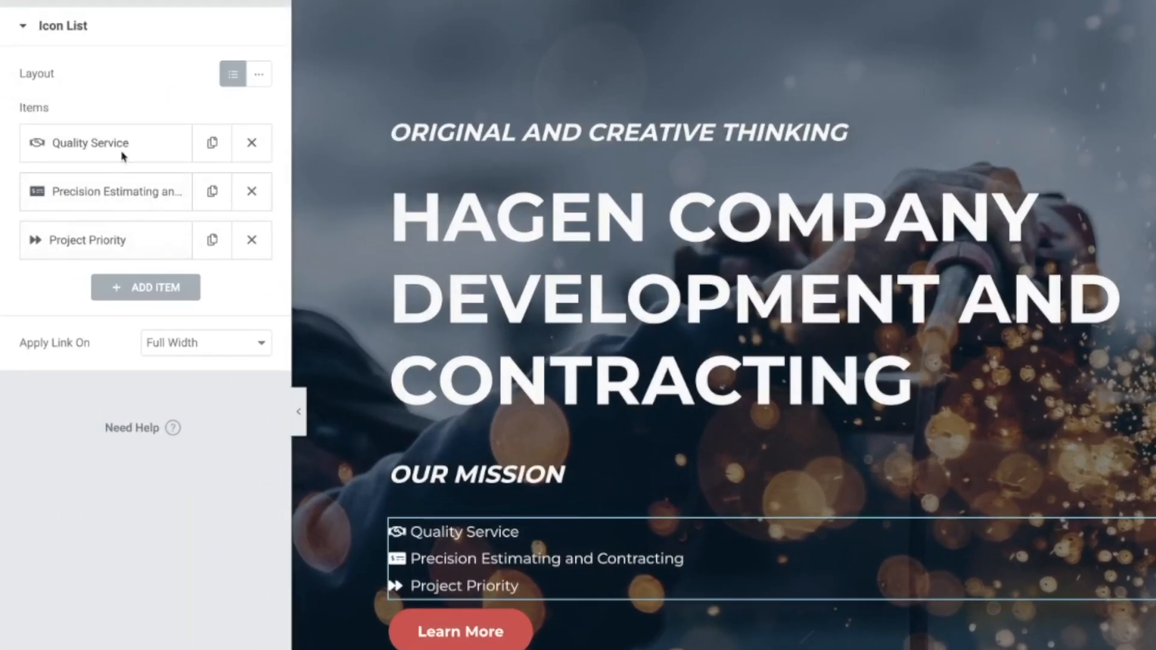
Try moving the "Quality Service" item down one place and back, and duplicating it and deleting the copy.
left_click_drag(111, 152, 110, 215)
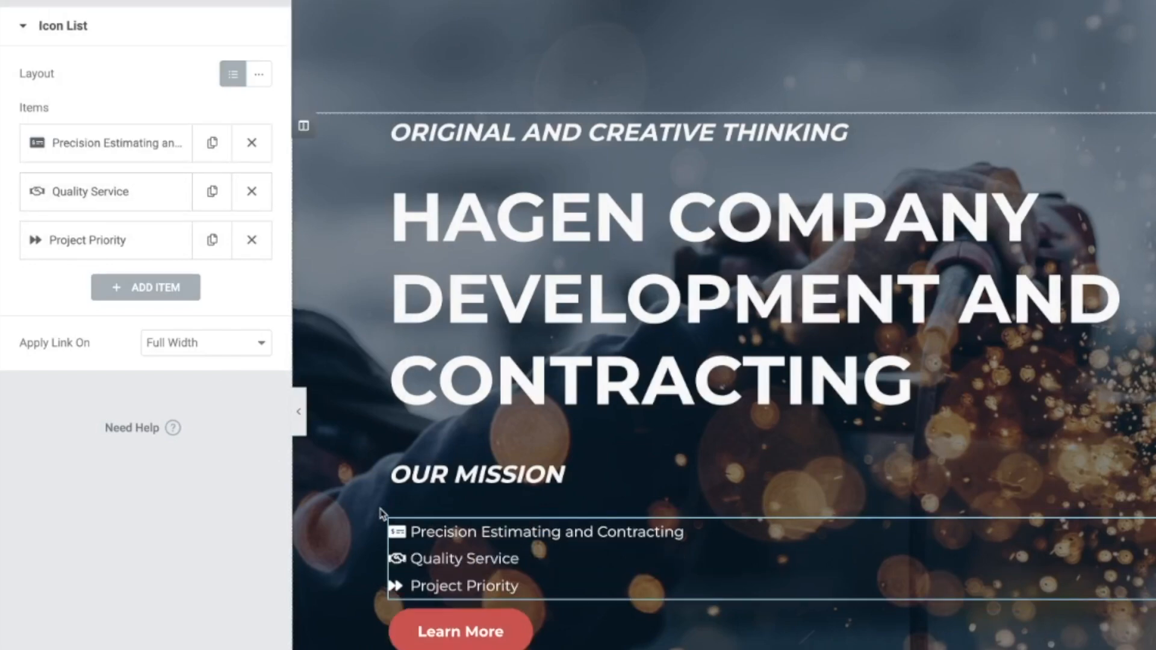
left_click_drag(106, 192, 127, 144)
left_click(213, 146)
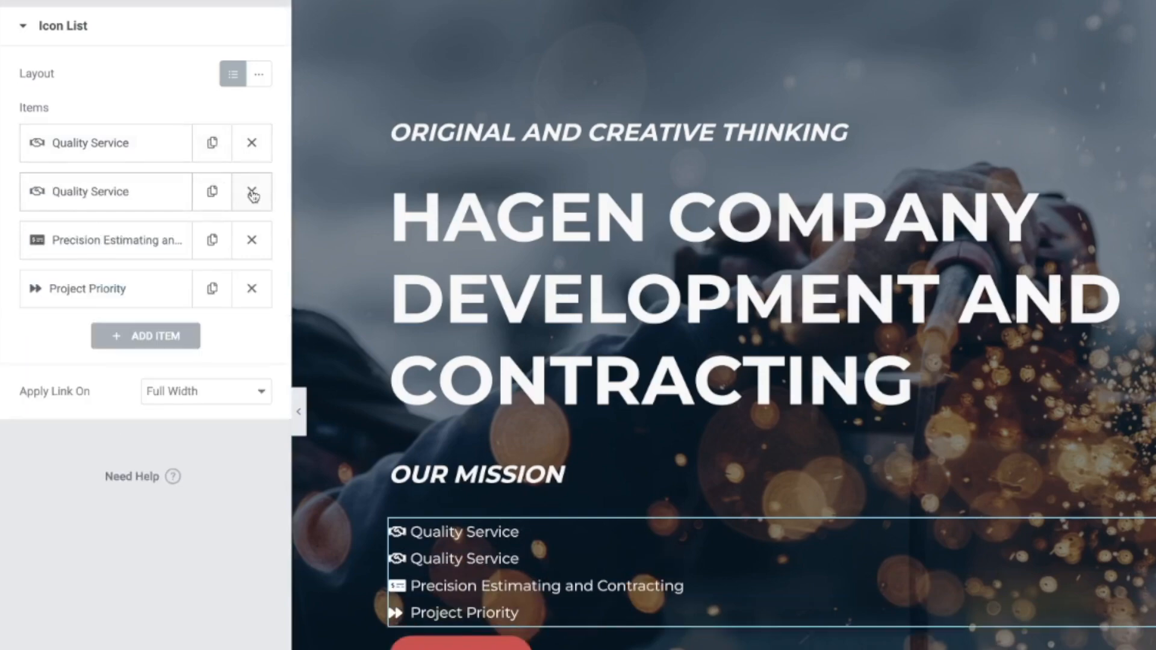
left_click(252, 192)
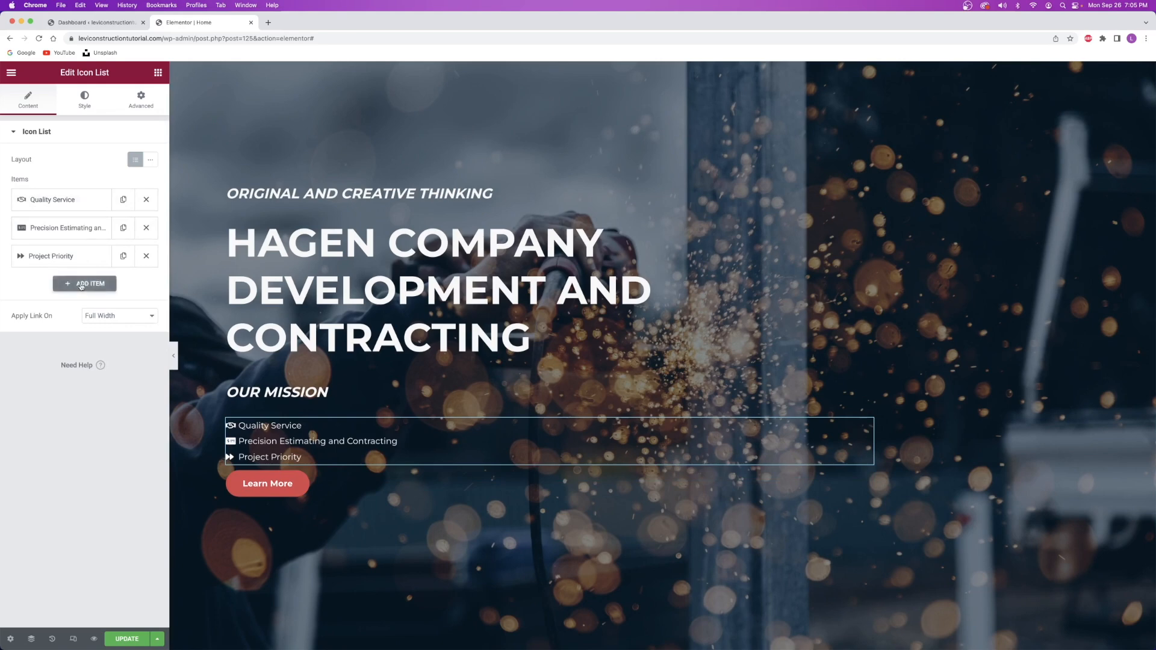
Try adding a fourth item to the icon list, and delete it.
left_click(141, 291)
left_click(77, 285)
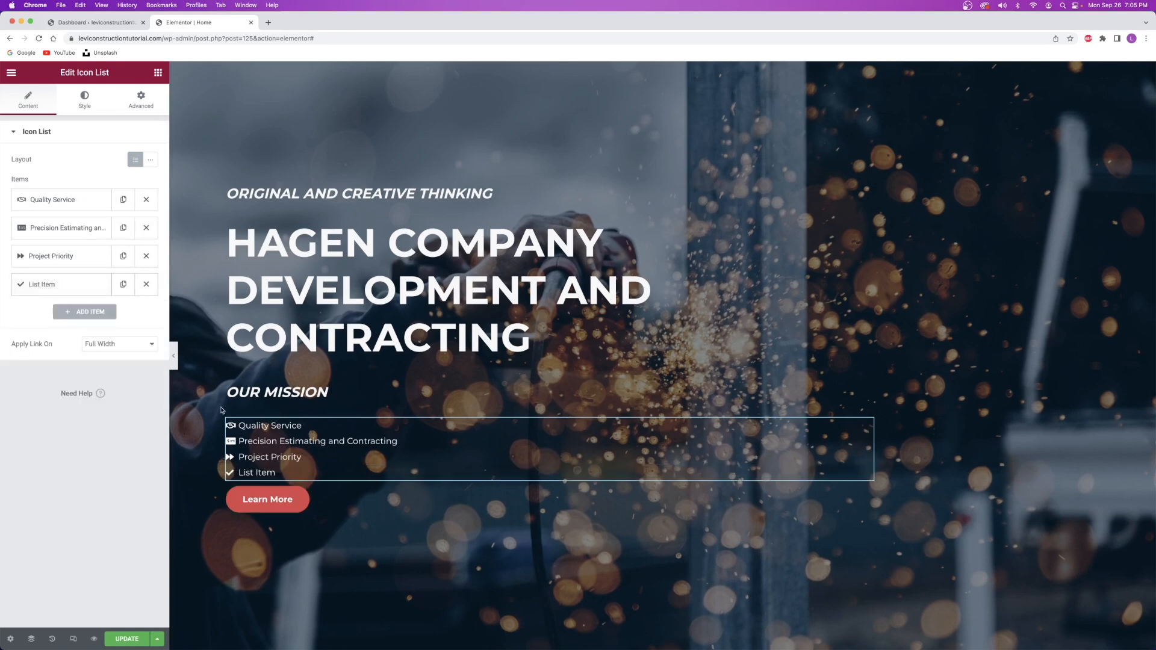
left_click(147, 284)
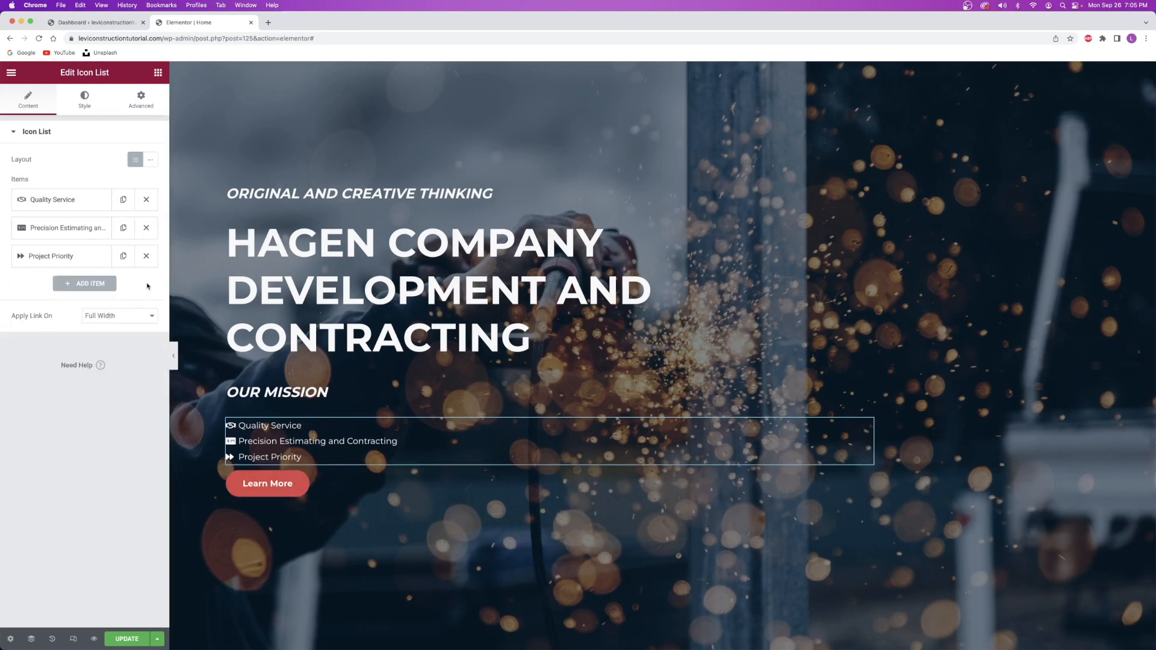
Set the space between the icon list items to 5.
left_click(83, 107)
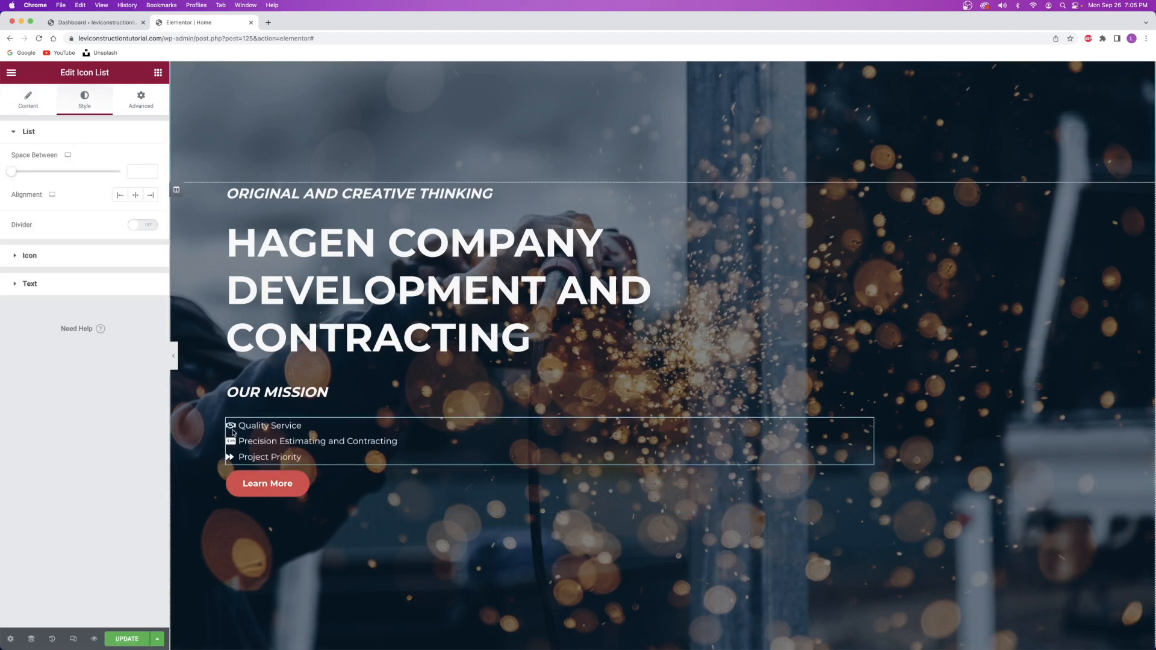
left_click_drag(10, 175, 22, 173)
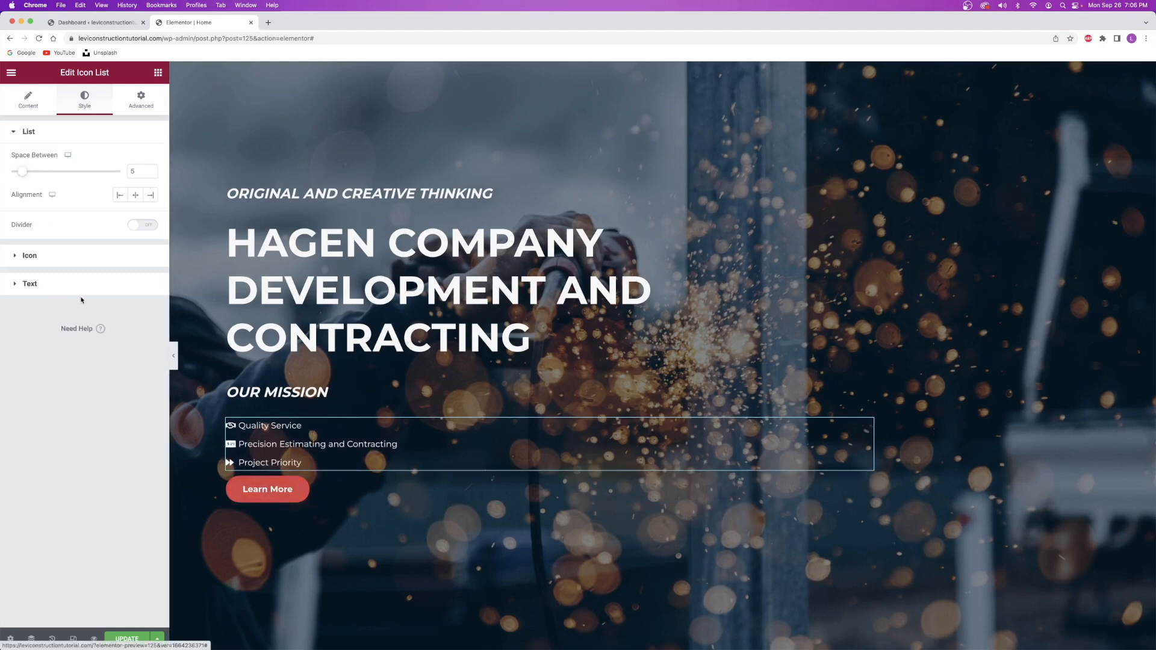
Increase the icon list's text indent and slightly enlarge its icons.
left_click(54, 259)
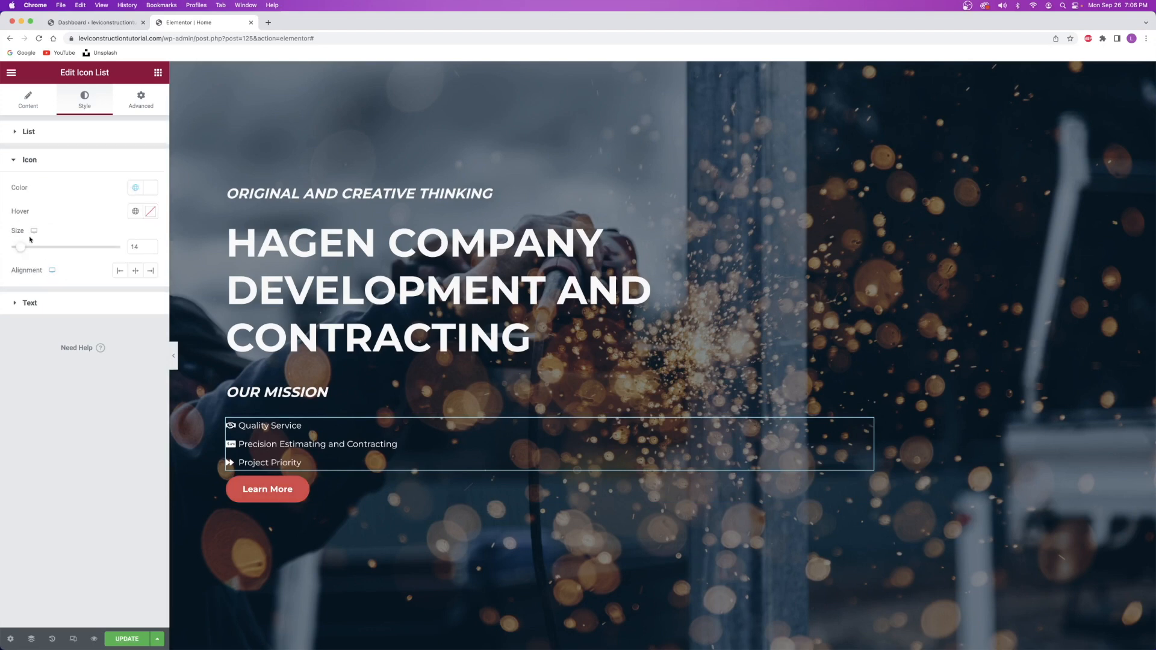
left_click(44, 300)
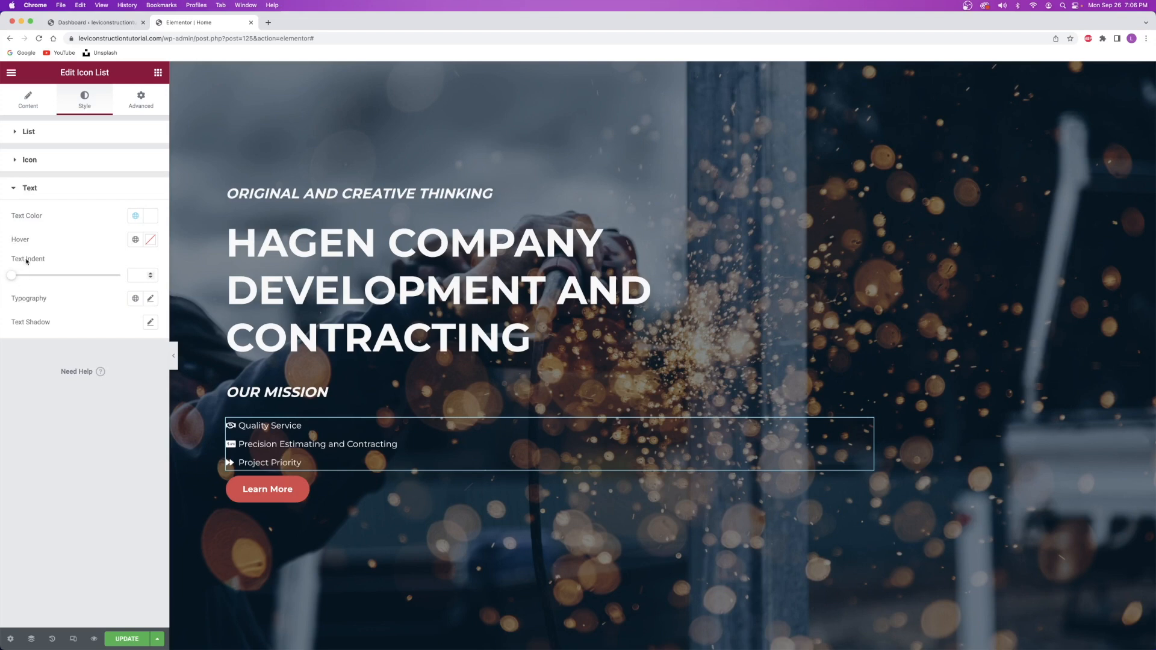
left_click_drag(18, 278, 26, 247)
left_click(53, 191)
left_click(50, 164)
left_click(69, 166)
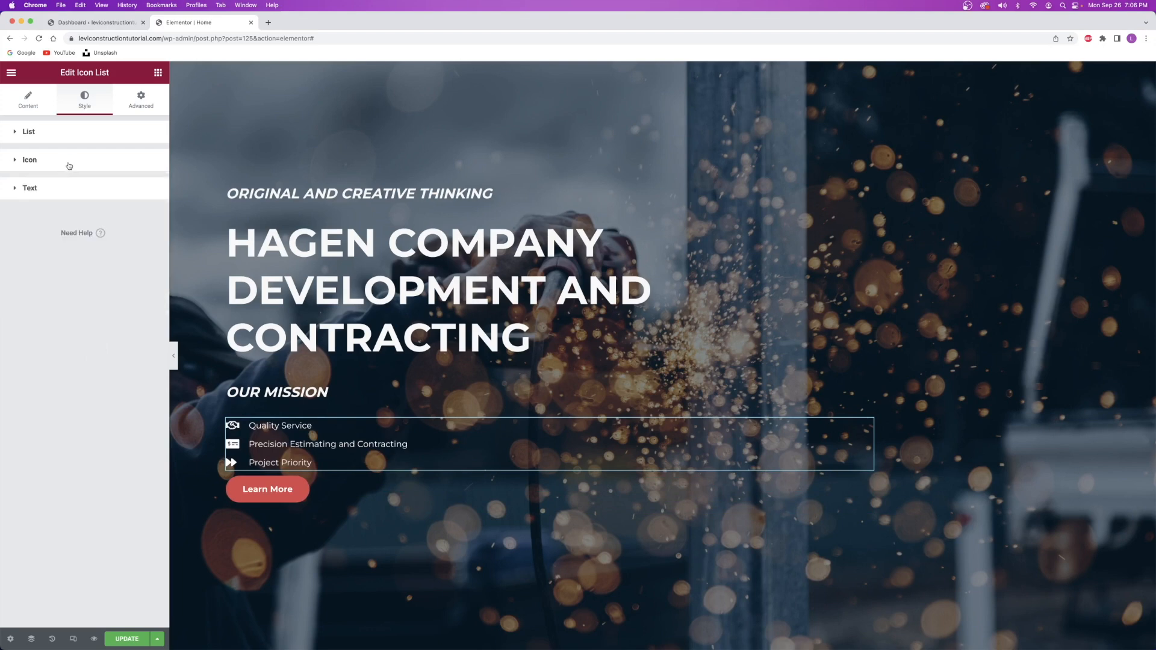
Set the hero's Learn More button to the white global text color and make its background color fully transparent.
left_click(348, 491)
left_click(85, 100)
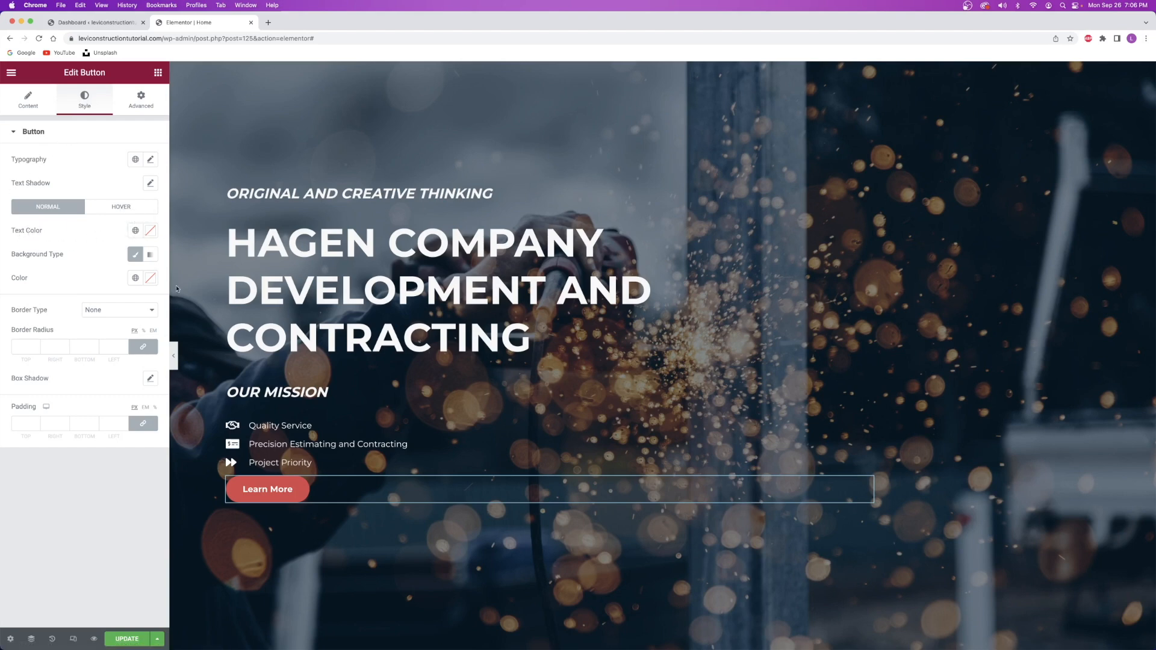
left_click(135, 230)
scroll(71, 362, "down", 3)
left_click(70, 380)
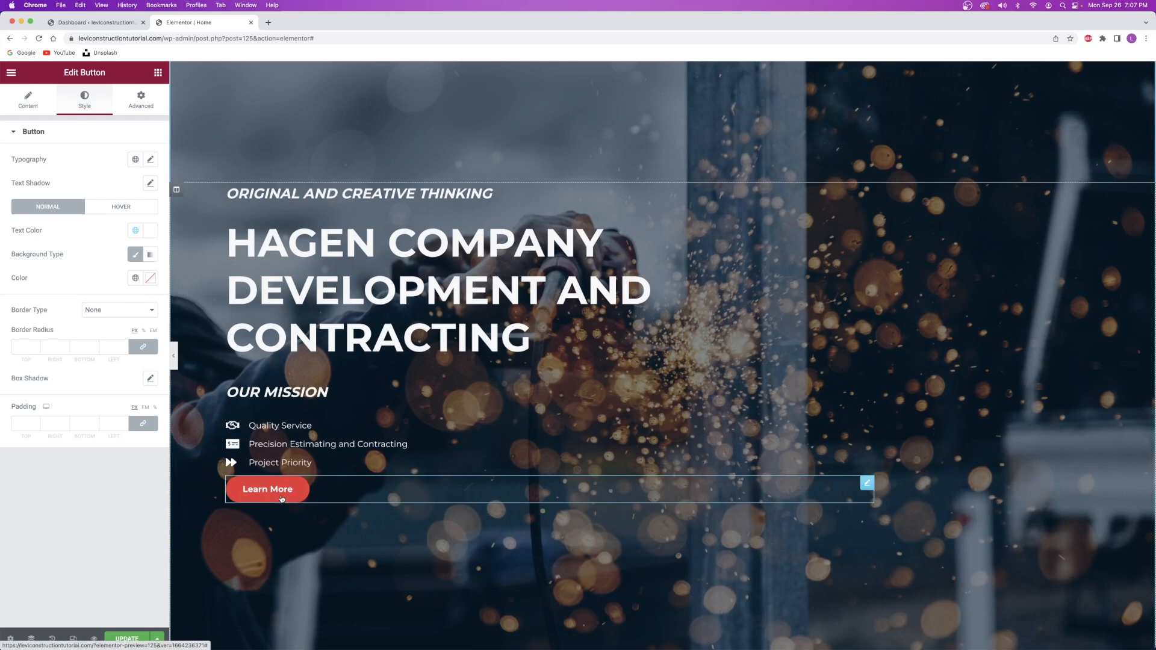
left_click(151, 278)
mouse_move(100, 380)
left_mouse_down()
mouse_move(91, 364)
mouse_move(121, 338)
mouse_move(71, 376)
mouse_move(94, 378)
mouse_move(27, 345)
mouse_move(112, 343)
mouse_move(72, 335)
left_mouse_up()
left_click_drag(151, 434, 7, 435)
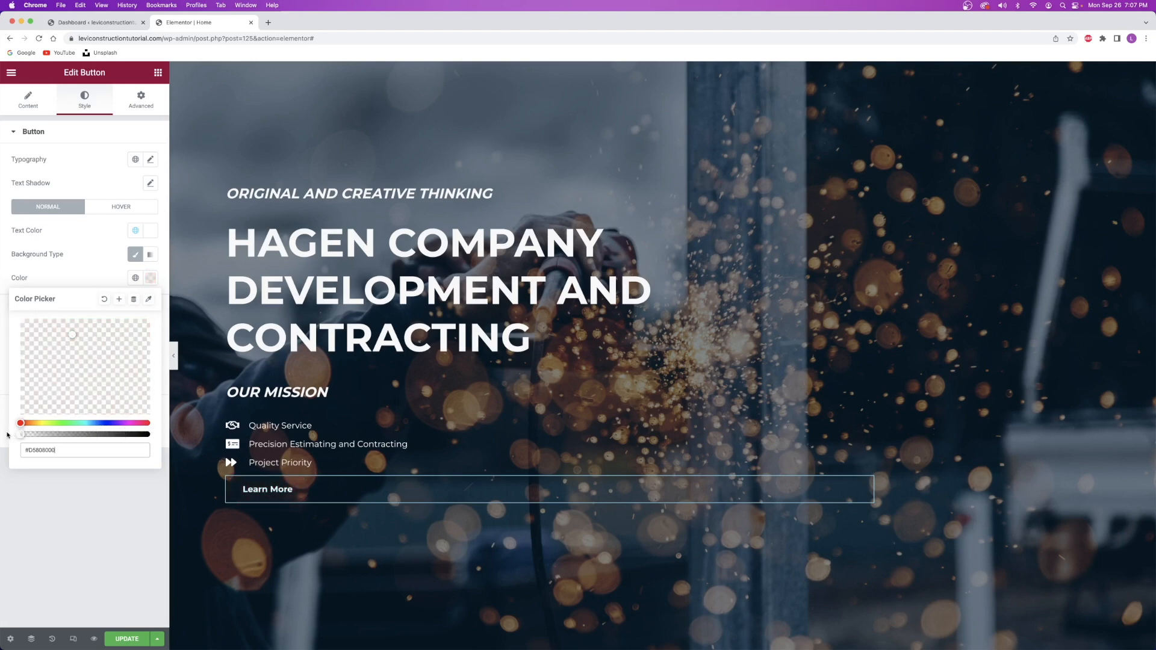
left_click(77, 273)
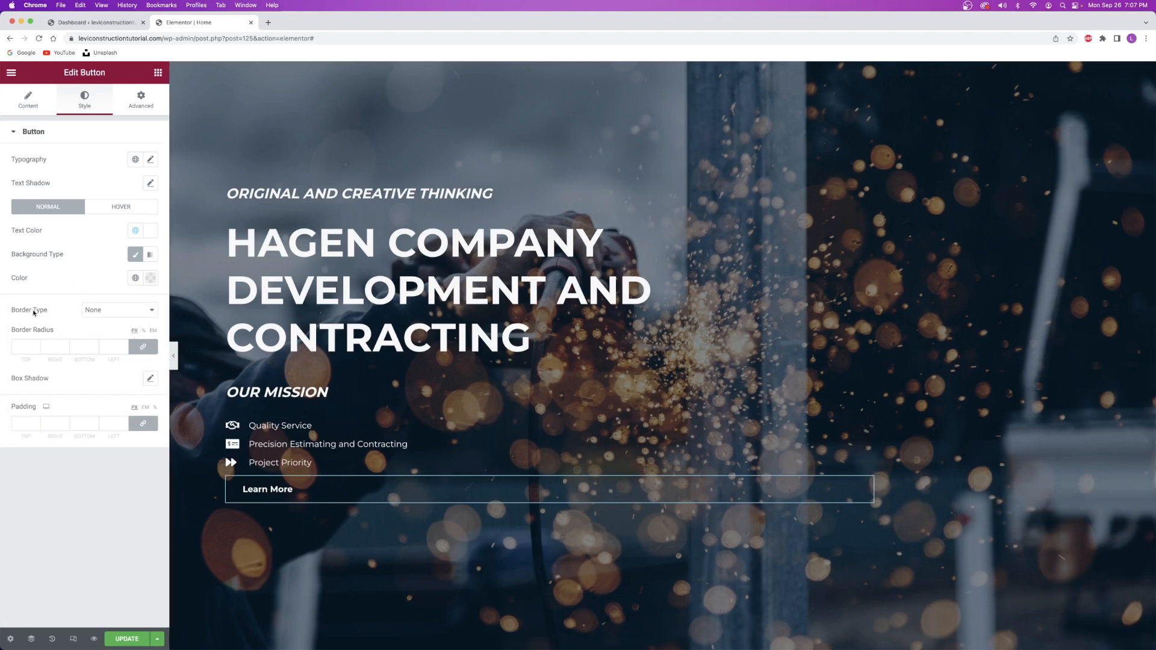
Give the Learn More button a solid border in Theme Color 2 with width 3 and border radius 0.
left_click(91, 313)
left_click(100, 321)
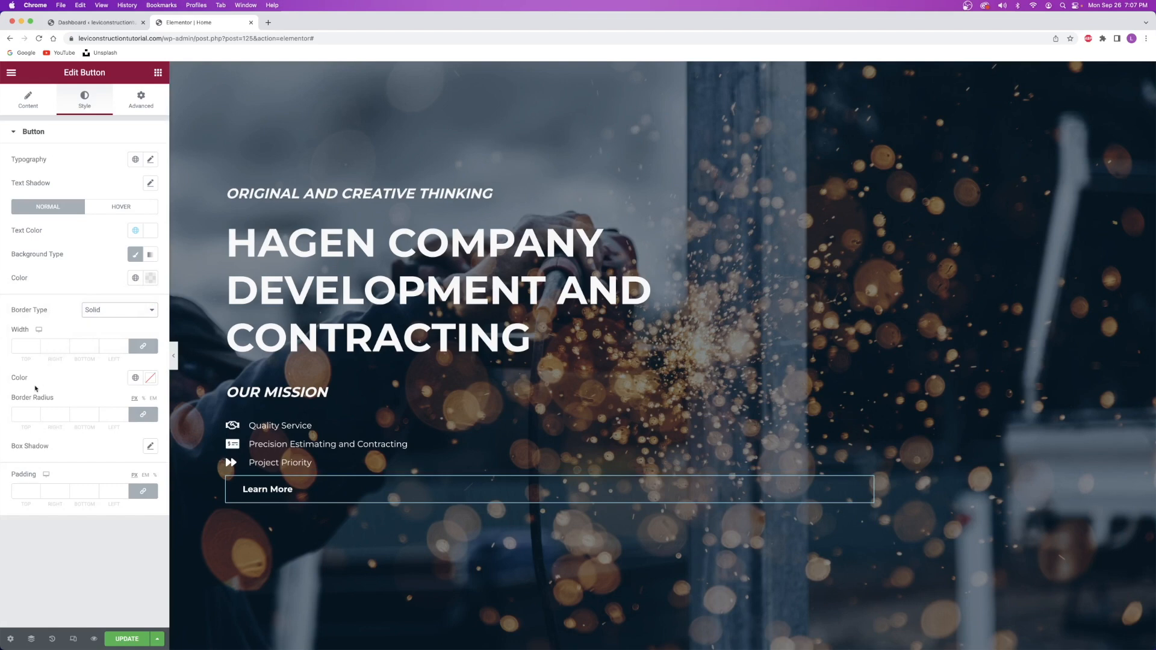
left_click(132, 378)
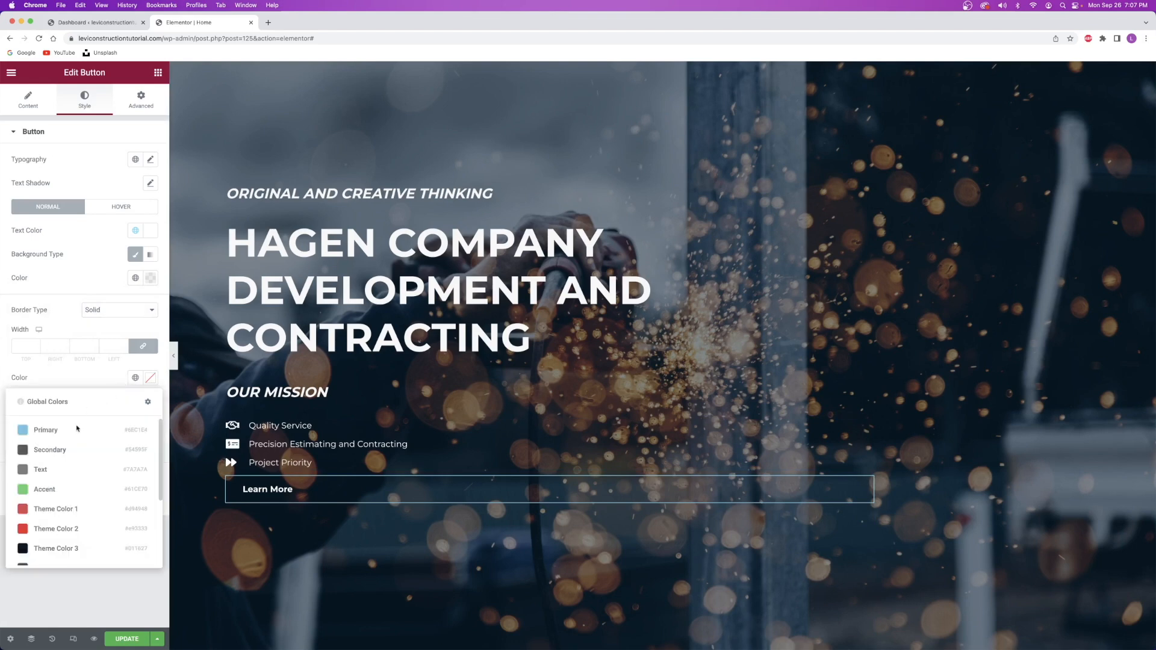
left_click(67, 529)
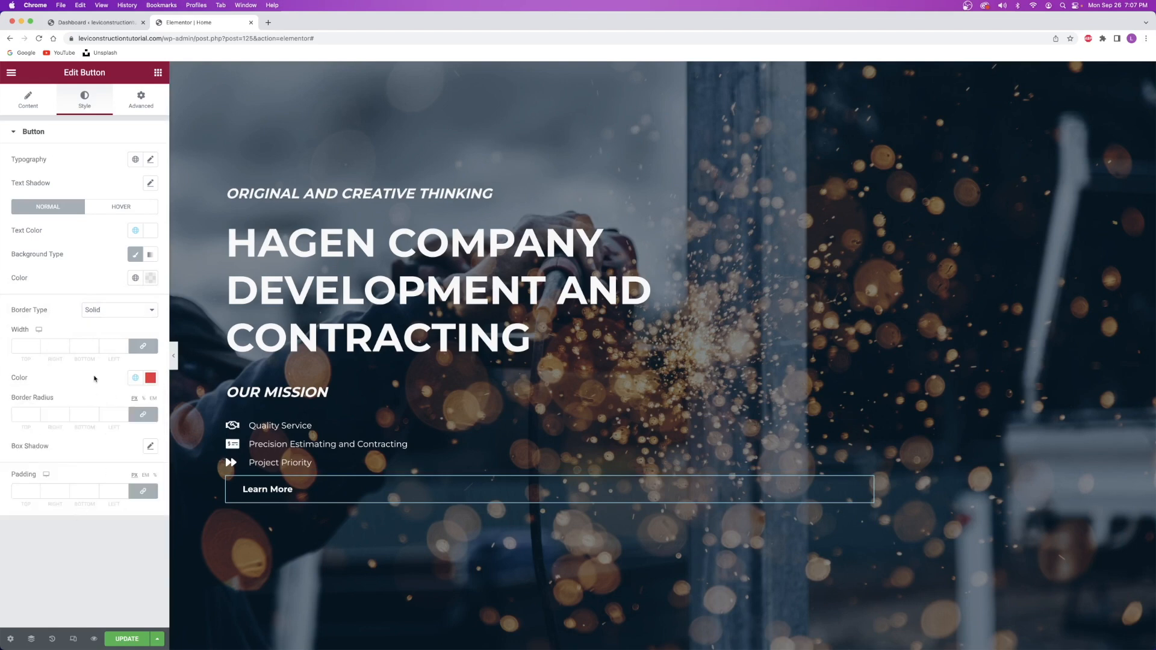
left_click(36, 344)
left_click(36, 344)
left_click(36, 344)
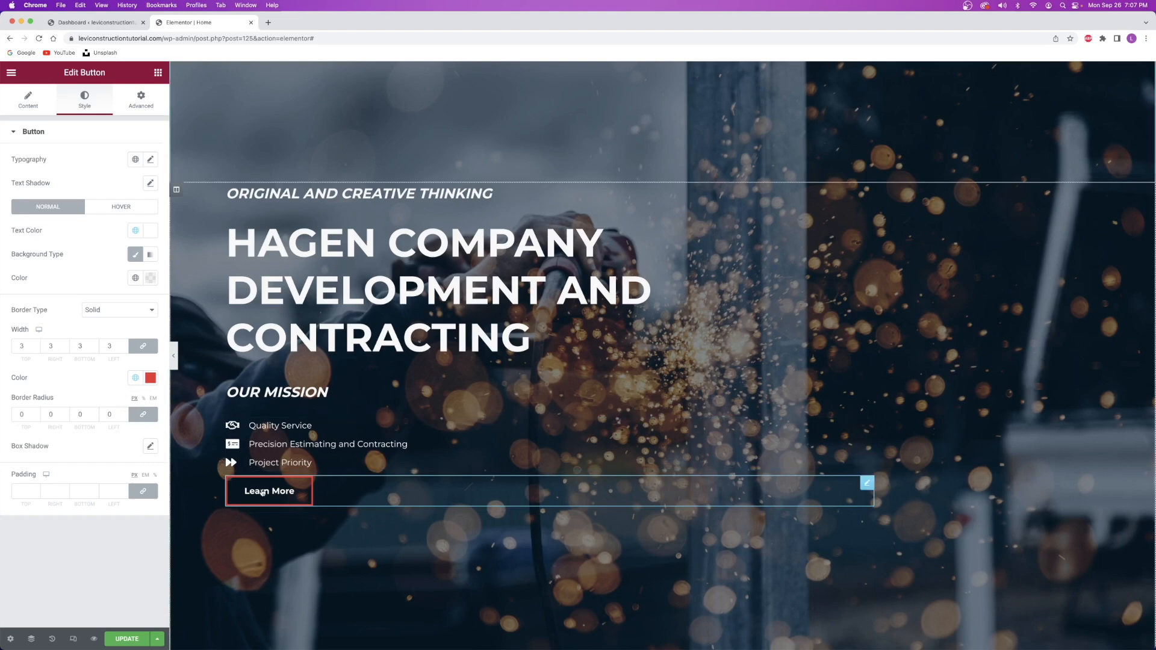
Change the Learn More button's text to the red global color and save the page.
left_click(135, 238)
left_click(69, 380)
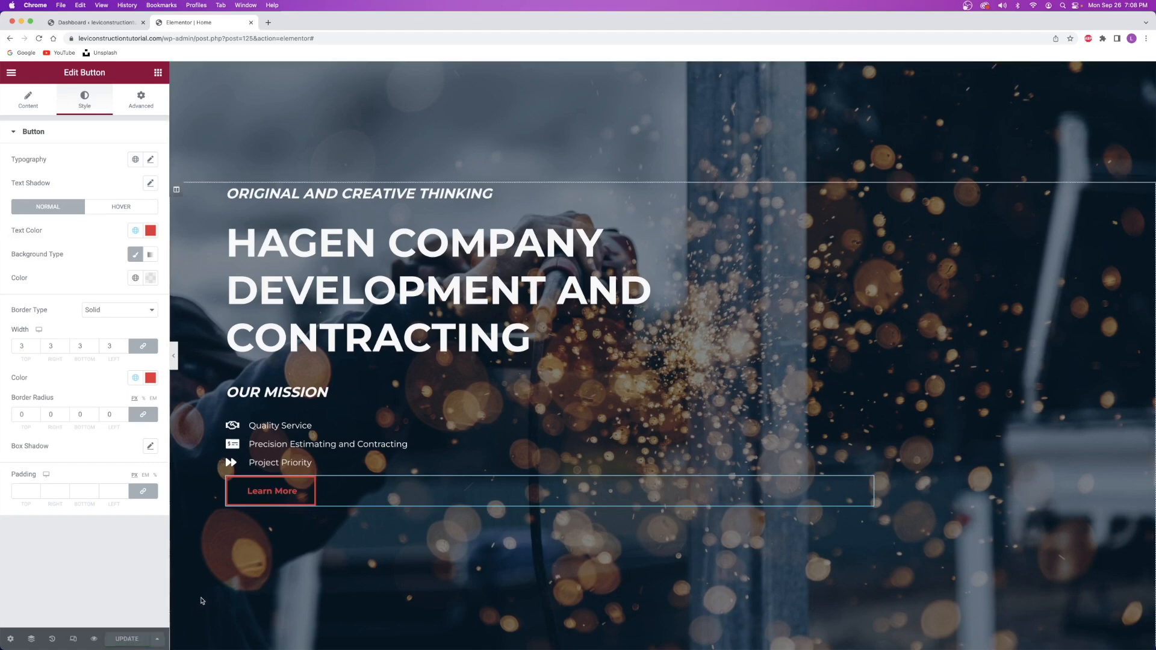
Open the hero section's style settings and switch its background type to video.
right_click(242, 142)
left_click(269, 154)
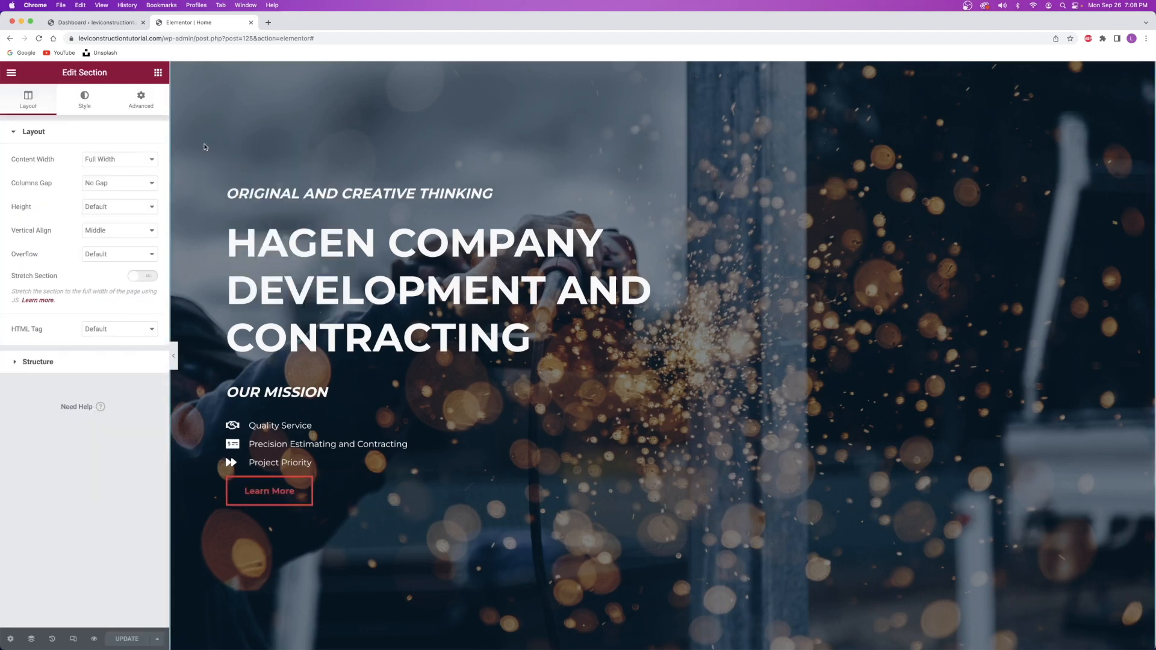
left_click(82, 105)
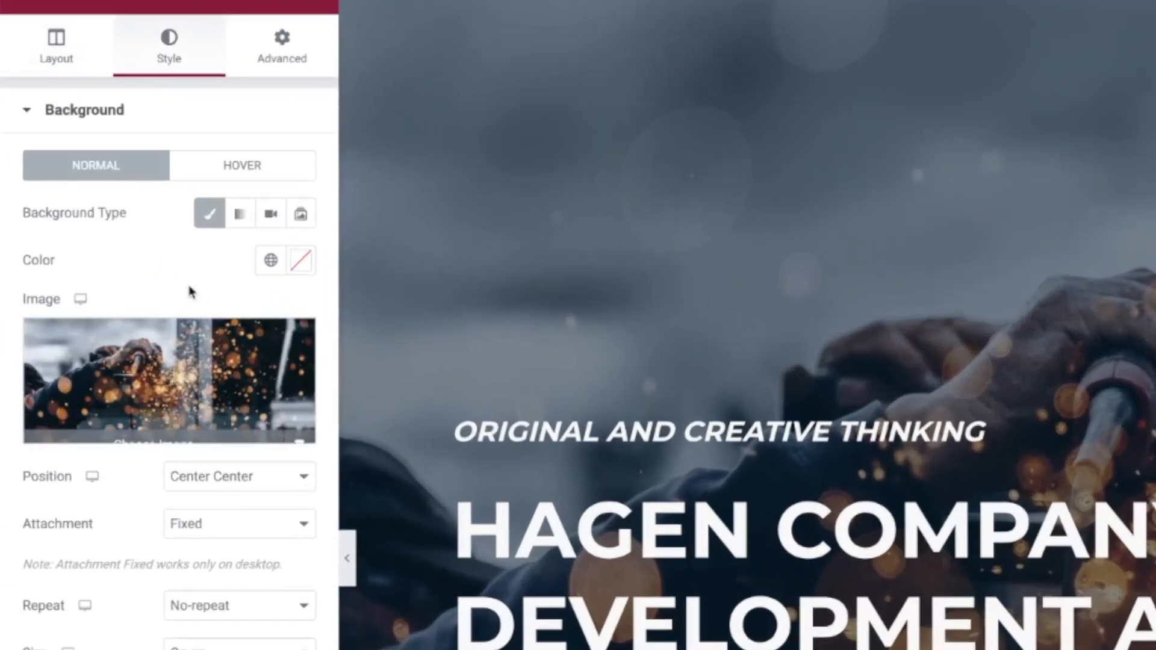
left_click(271, 216)
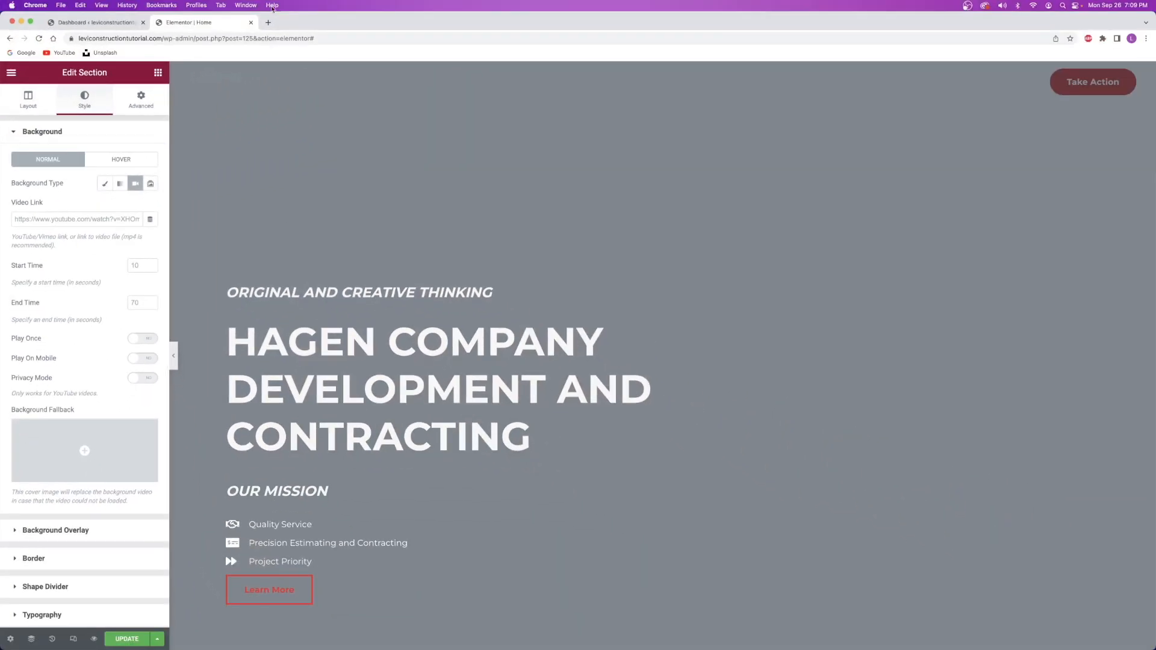
Switch to YouTube in a new tab, search for "construction broll" and open the "Construction Cinematic Videography" video.
left_click(268, 23)
left_click(60, 53)
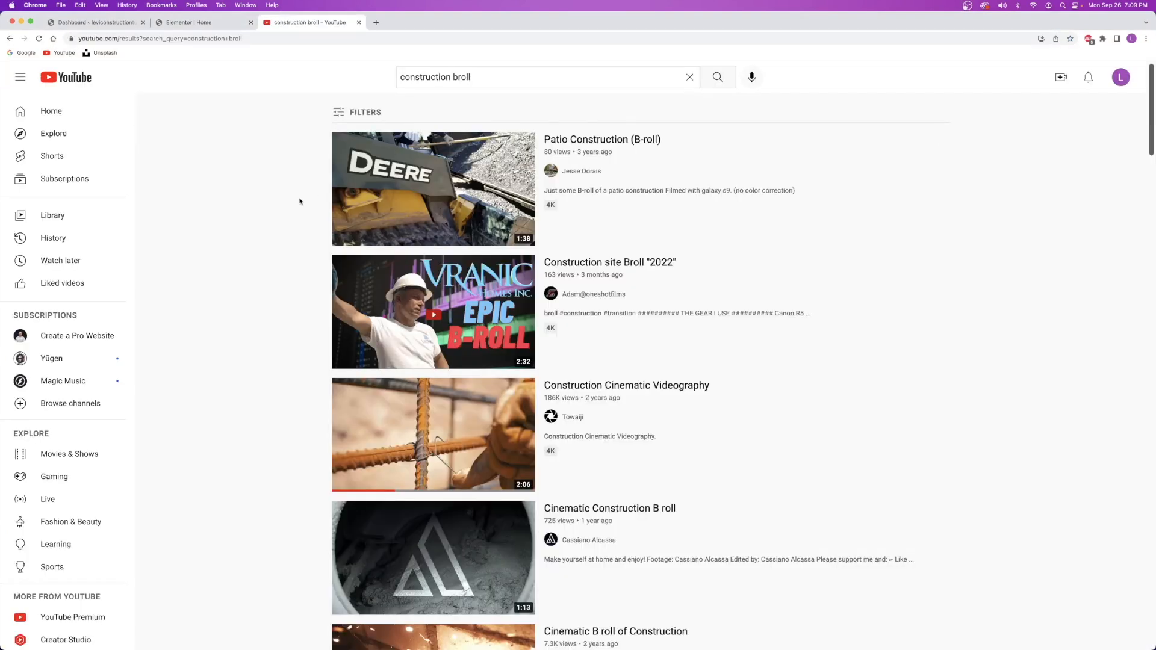
scroll(419, 312, "down", 3)
left_click(418, 312)
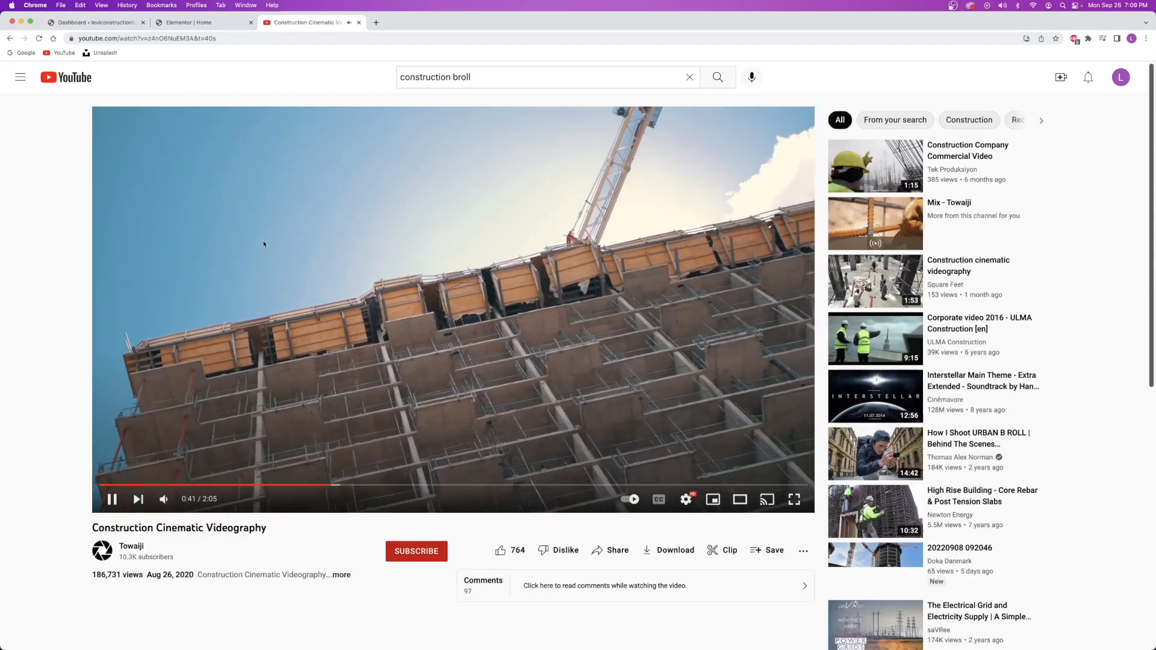
Copy the paused YouTube video's address and paste it as the hero section's background video link in Elementor.
left_click(389, 310)
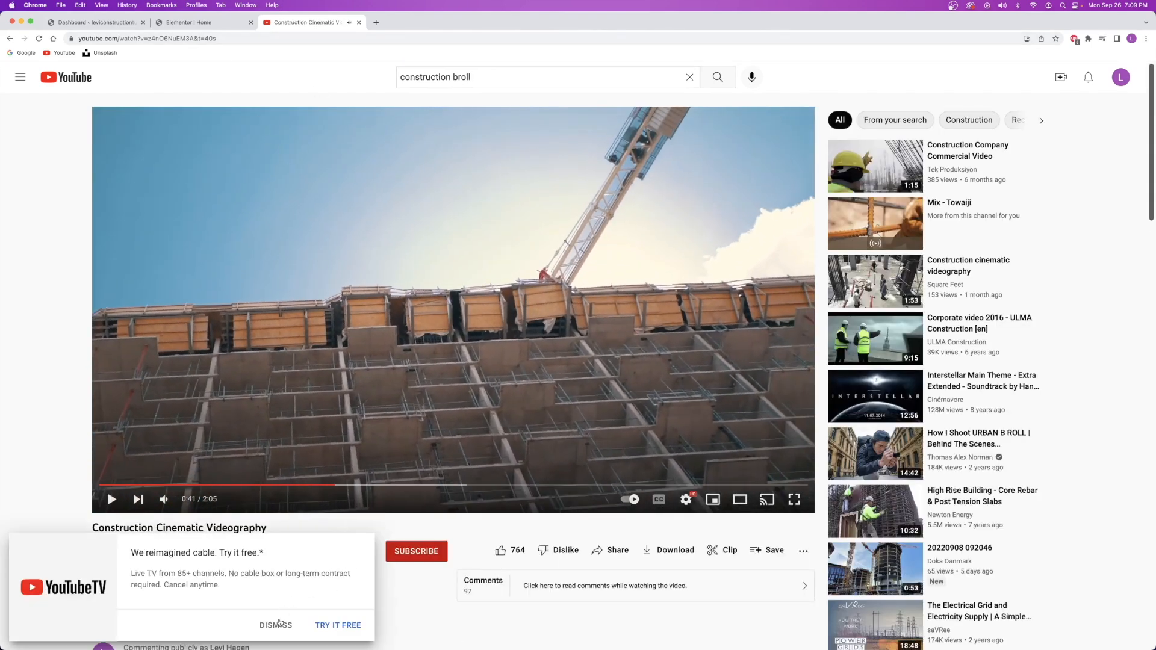
left_click(275, 624)
left_click(257, 38)
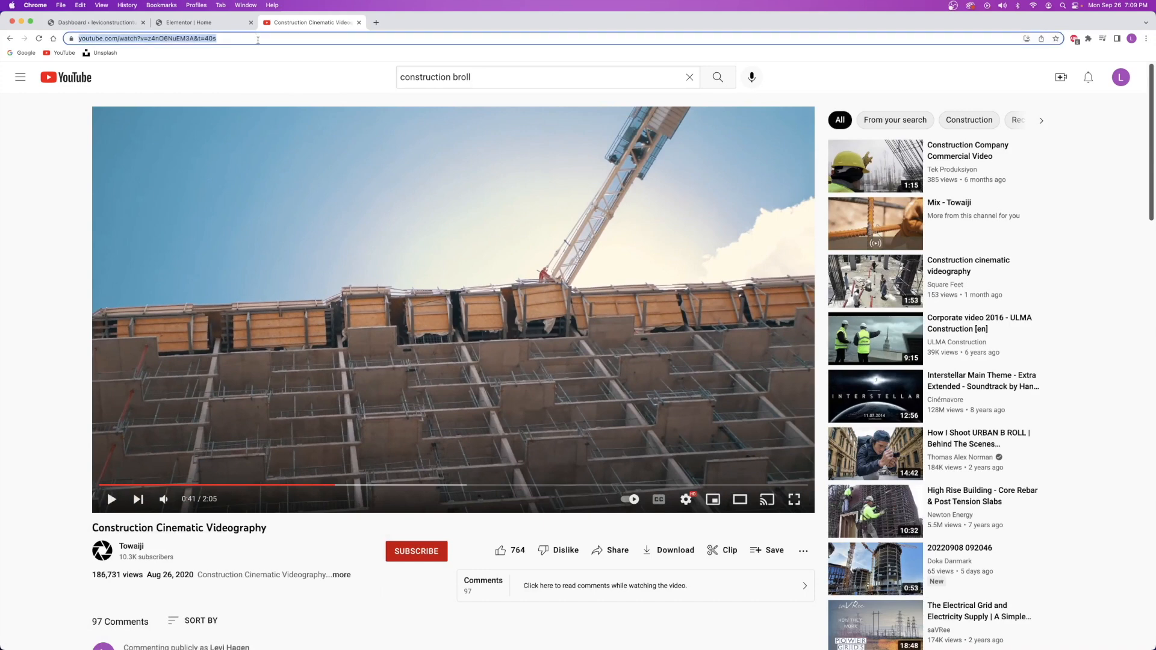
left_click(358, 23)
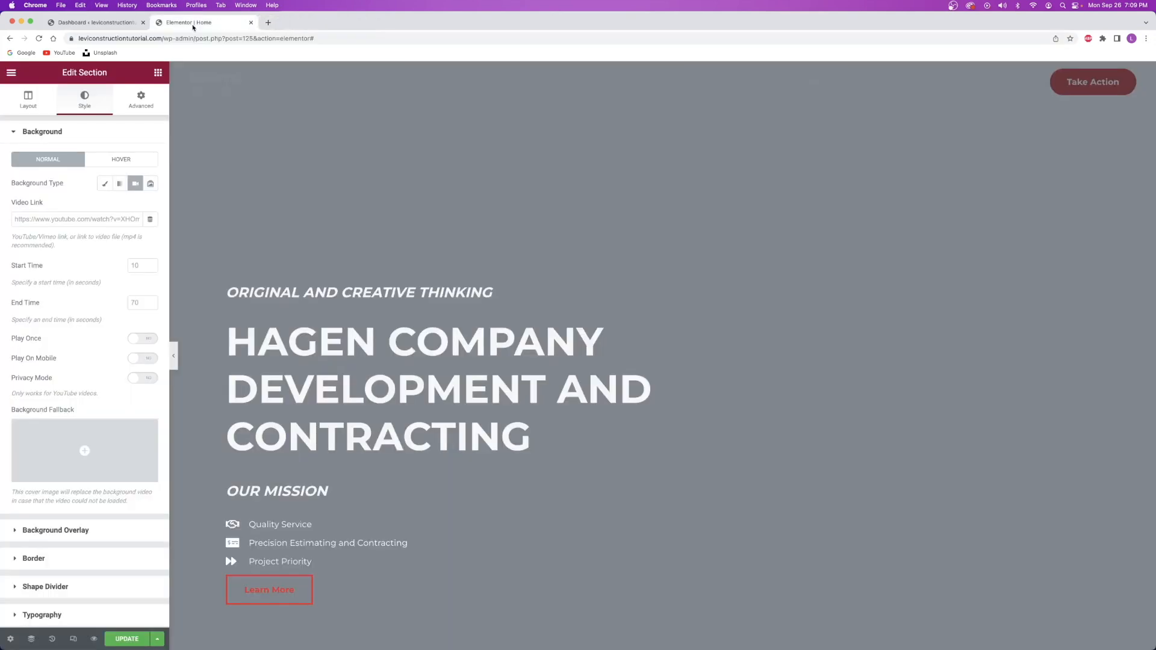
right_click(58, 221)
key("super+v")
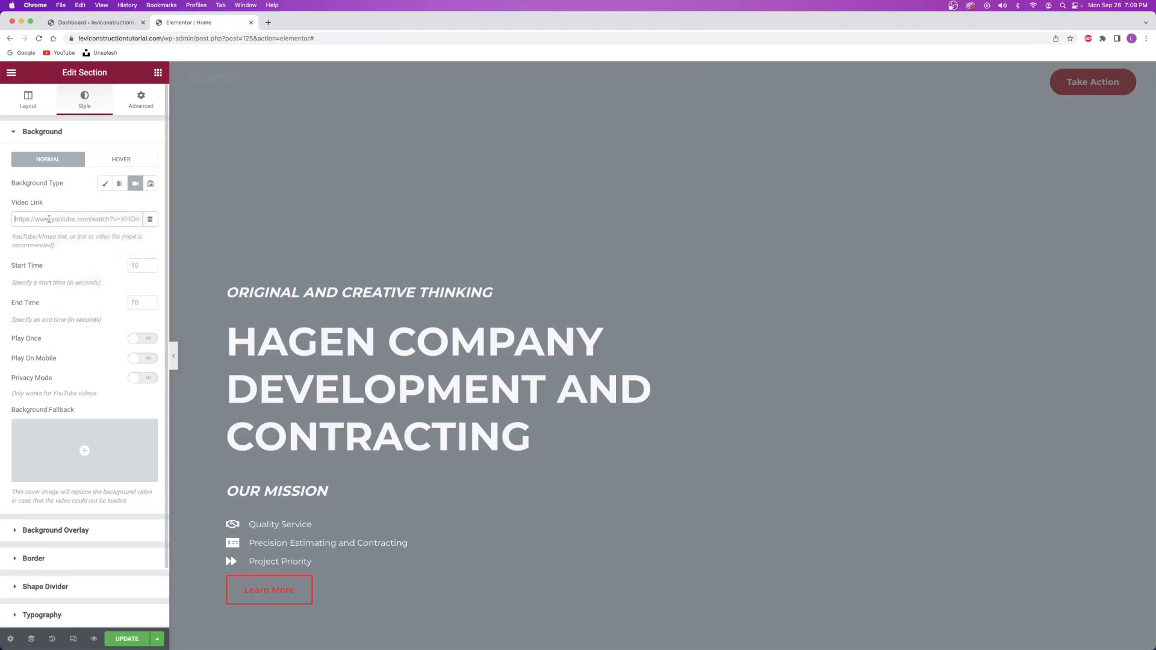
left_click(72, 207)
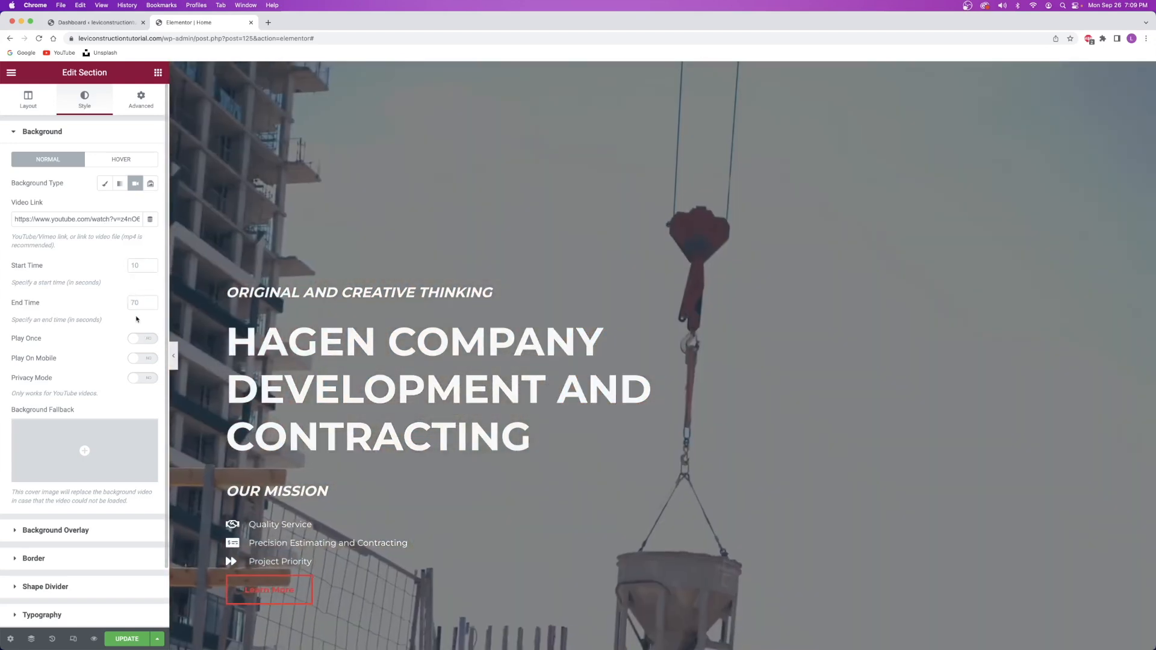
Set the top padding of the hero section's down-arrow icon to 200 px.
scroll(495, 304, "down", 5)
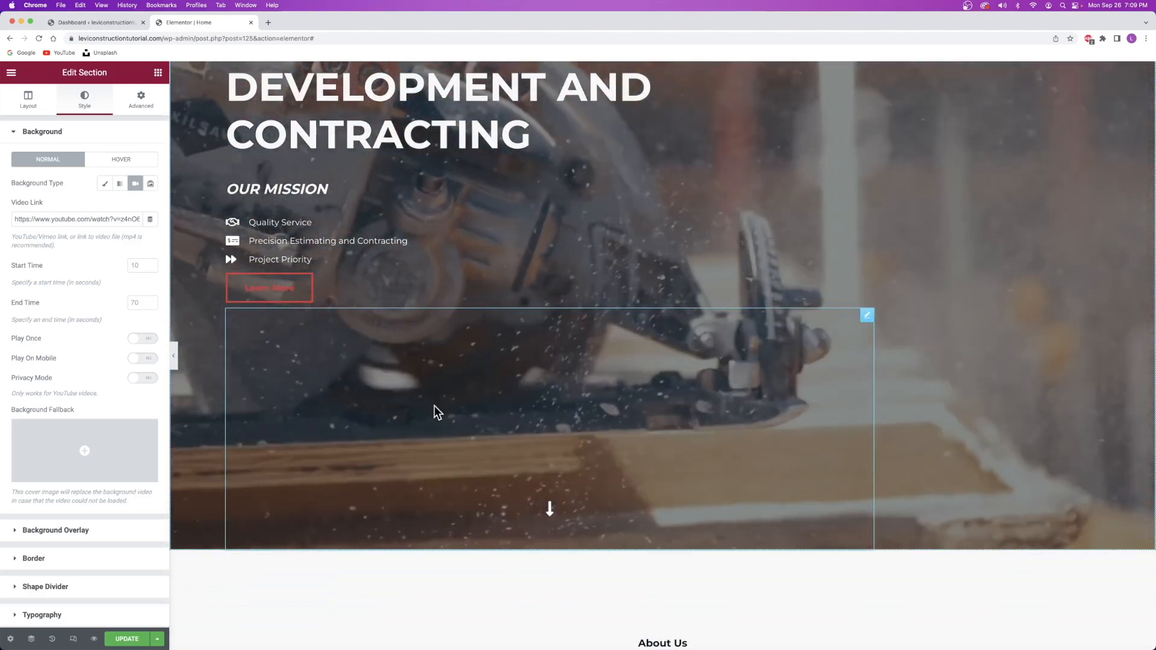
scroll(439, 413, "up", 5)
scroll(500, 212, "up", 3)
scroll(512, 337, "down", 5)
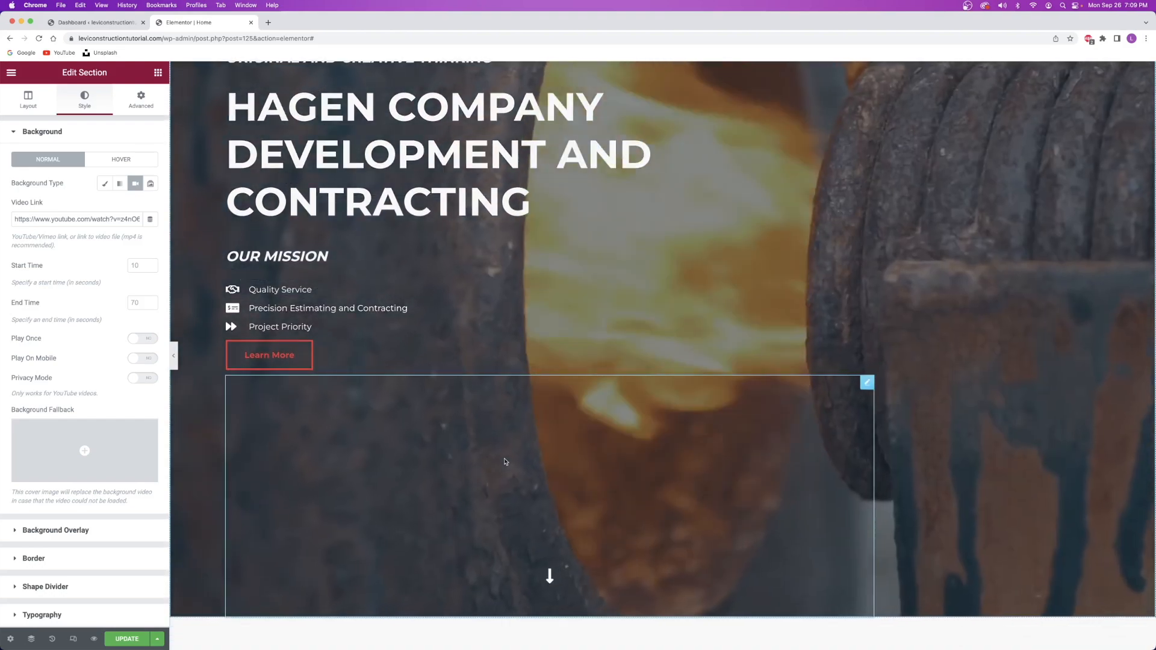
left_click(548, 575)
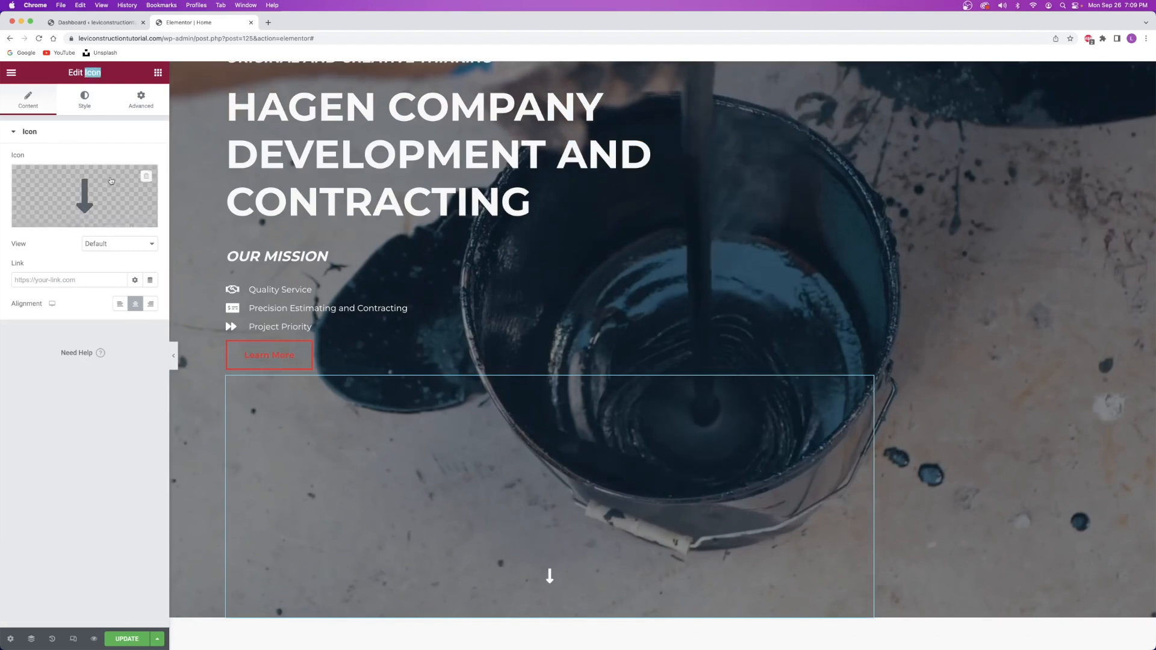
left_click(141, 99)
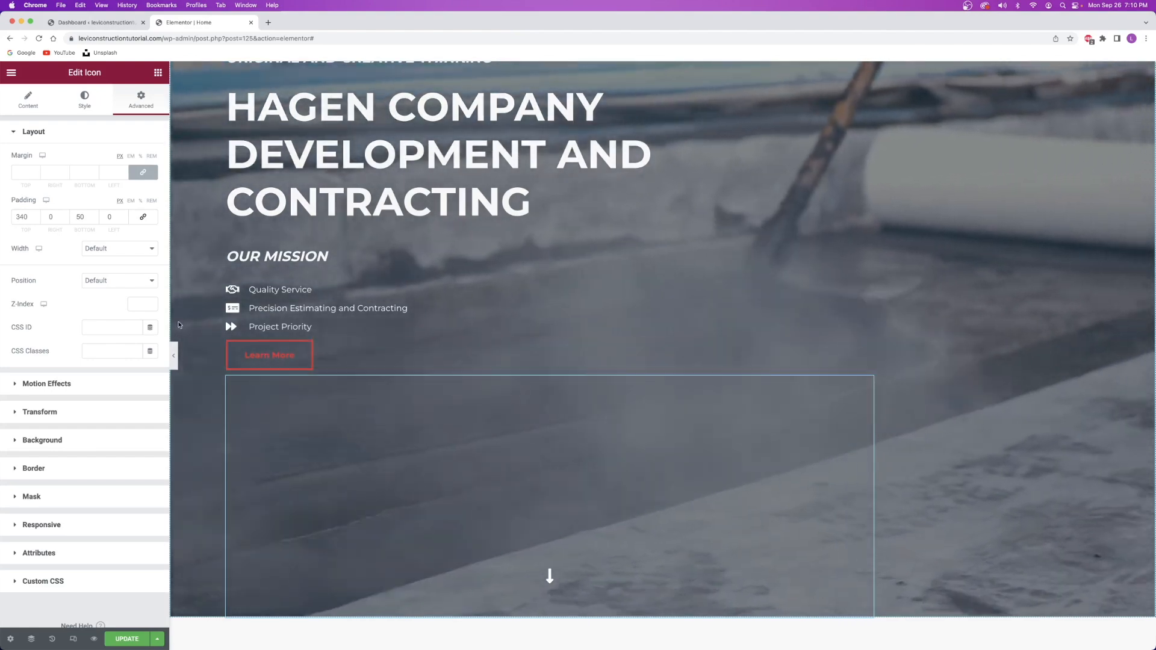
double_click(22, 217)
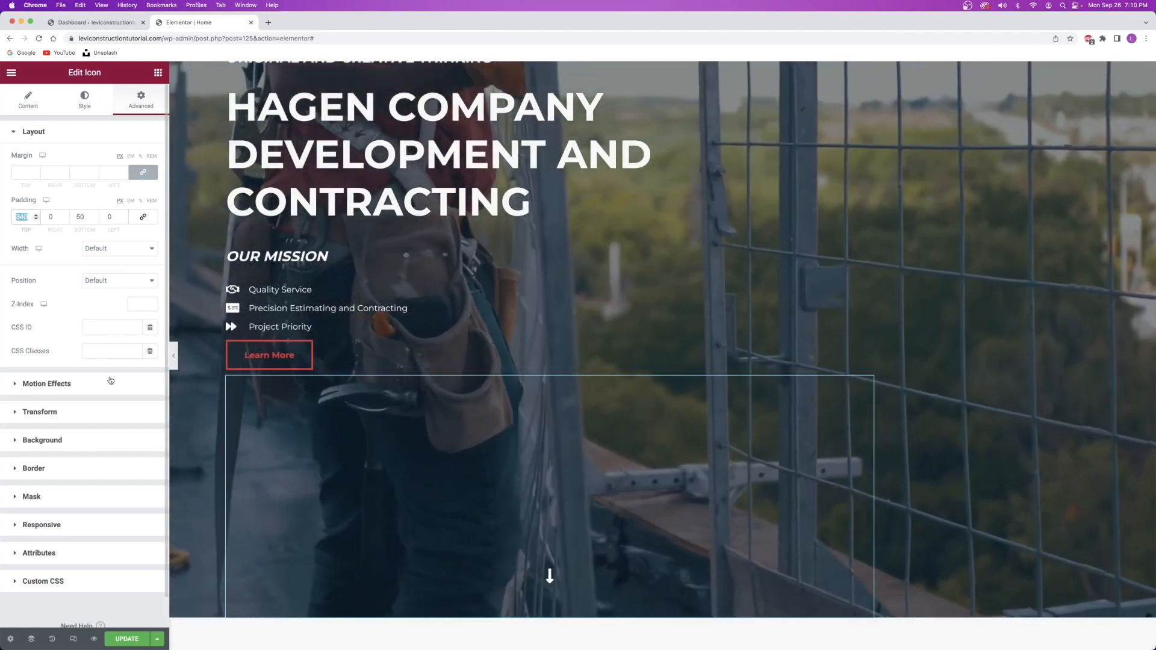
type("200")
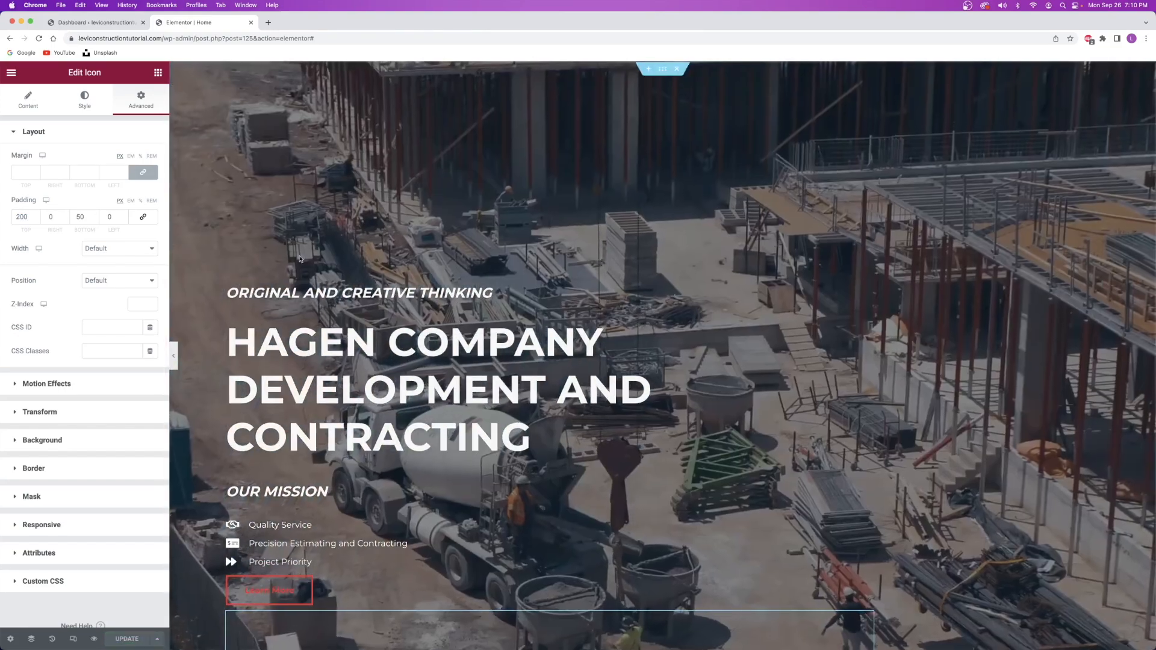
Add a new section above the About Us section and open the block templates in the template library.
scroll(356, 223, "down", 5)
scroll(356, 223, "down", 7)
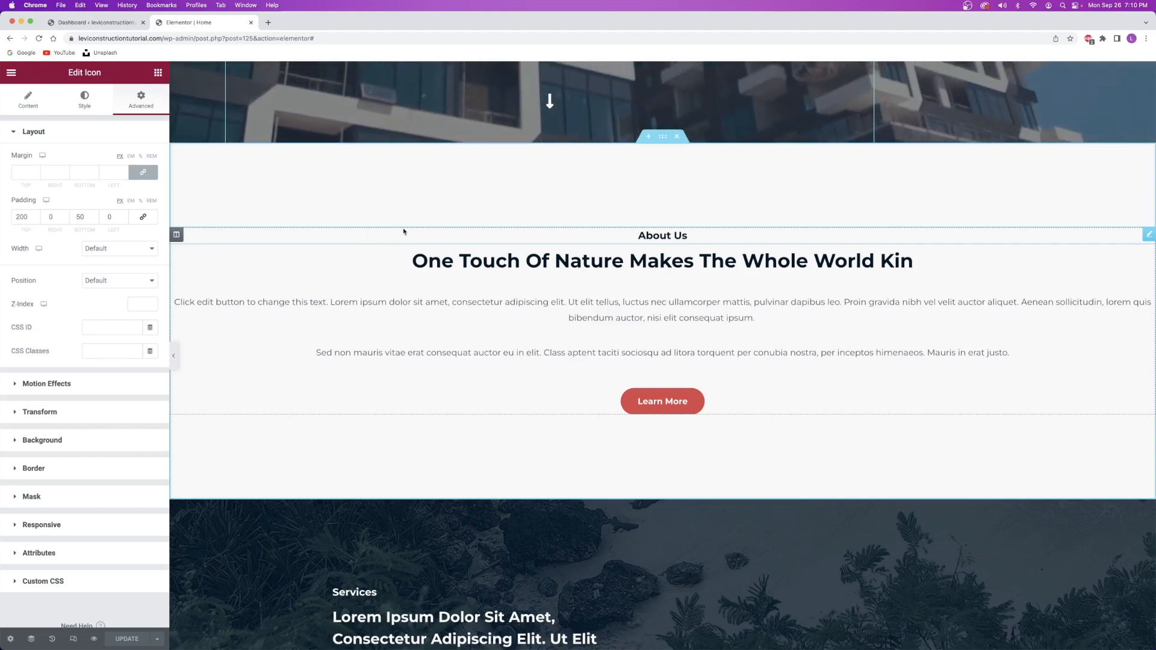
left_click(649, 137)
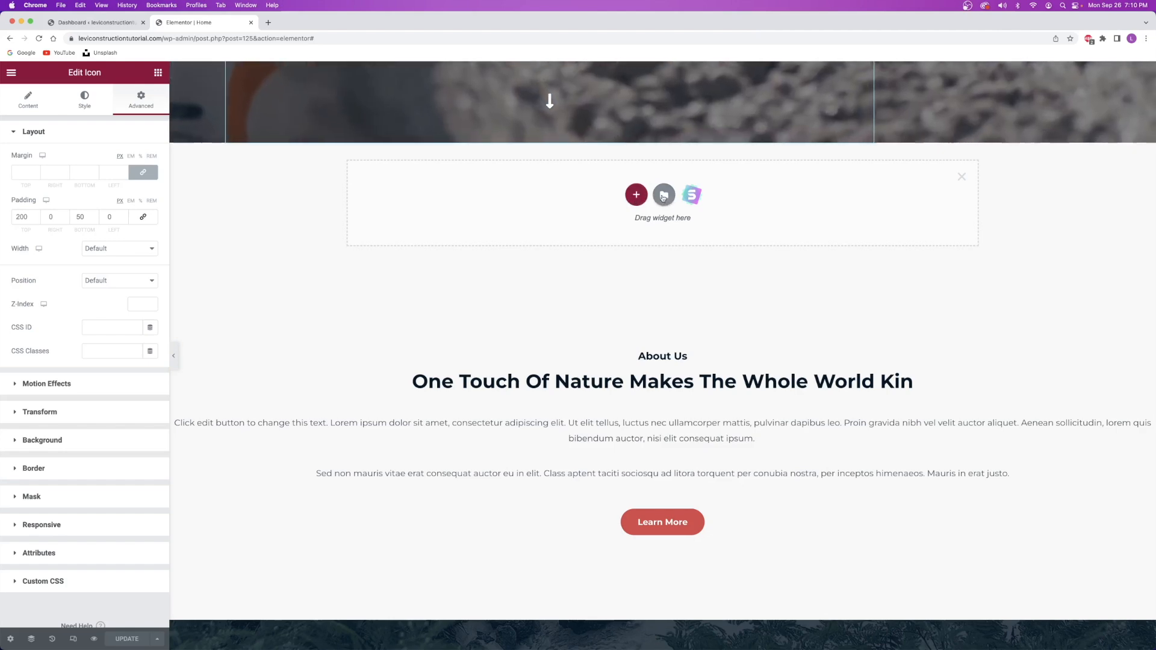
left_click(664, 196)
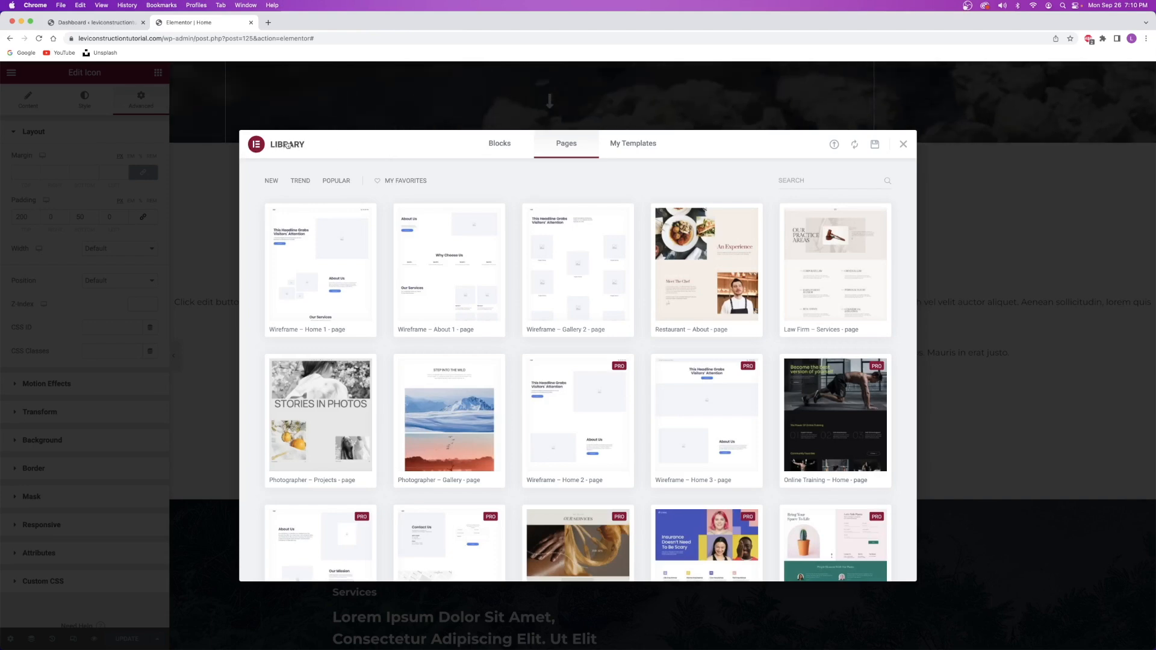
left_click(502, 145)
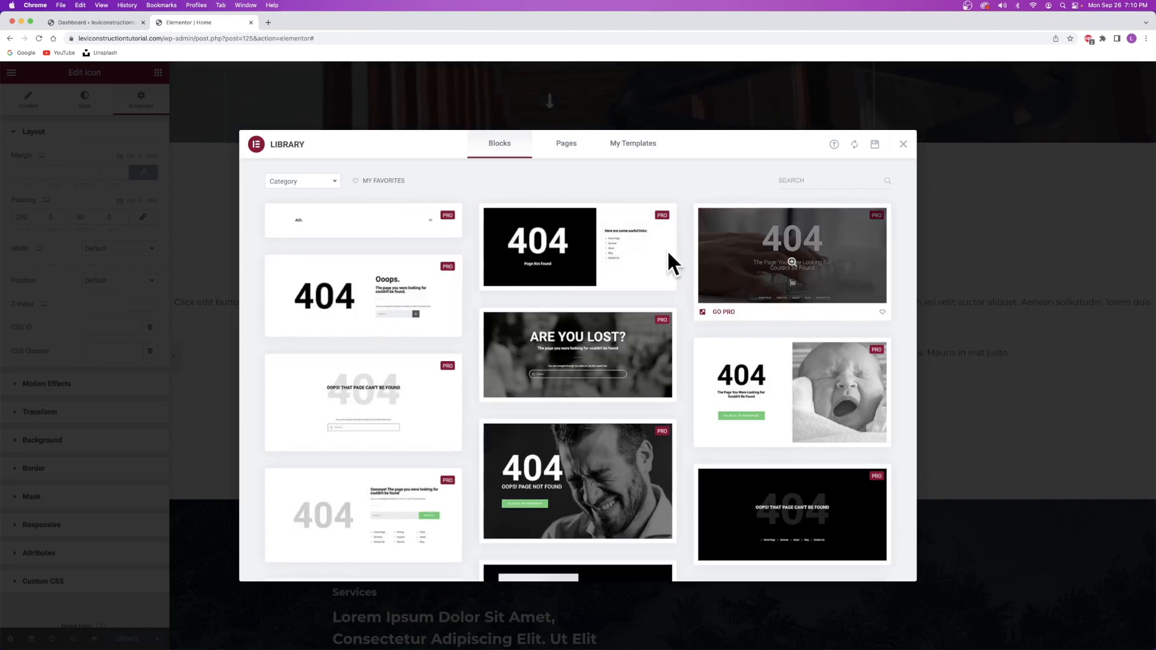
Browse the library blocks in the About, Call To Action and Contact categories.
left_click(300, 182)
left_click(293, 234)
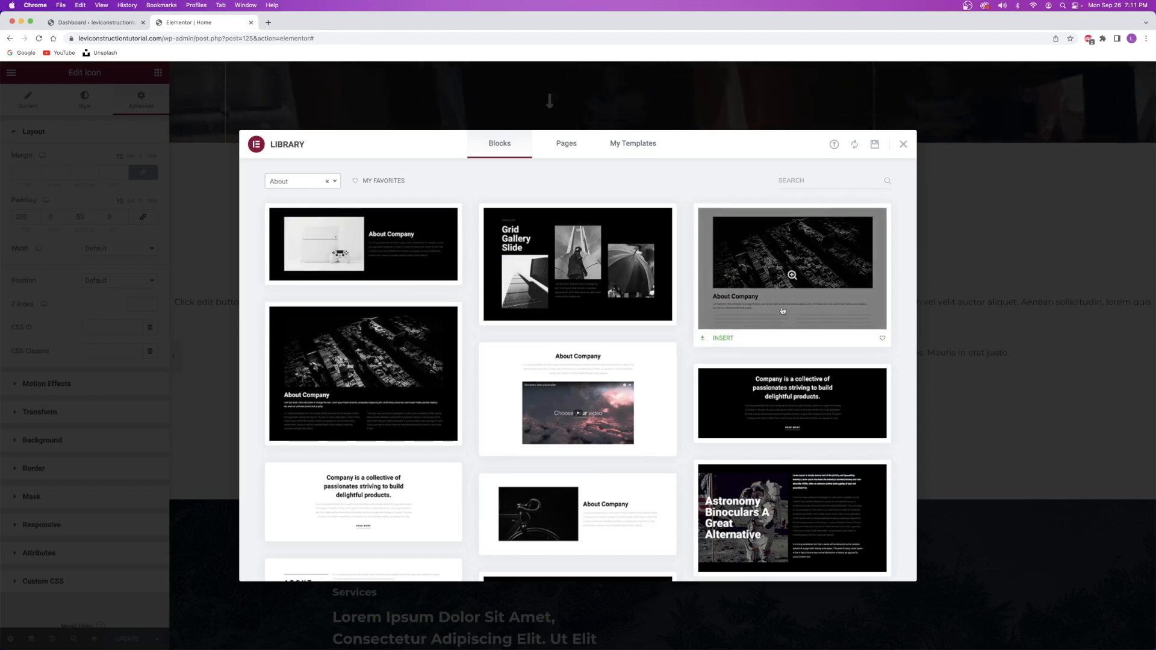
left_click(300, 182)
left_click(292, 271)
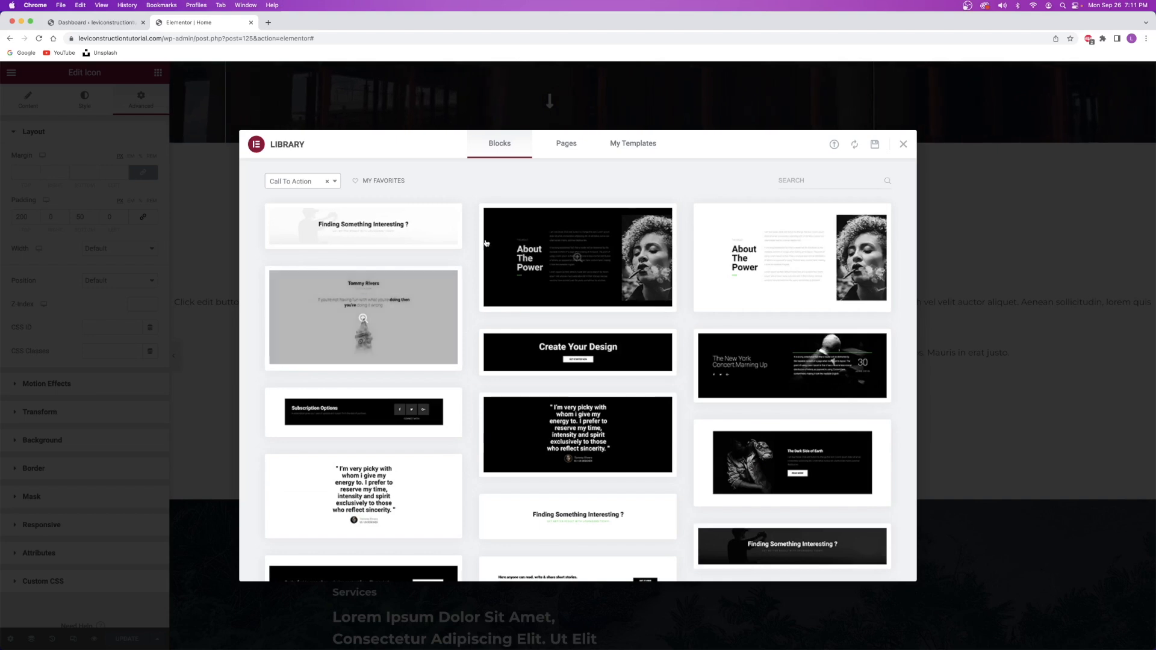
left_click(300, 181)
left_click(300, 299)
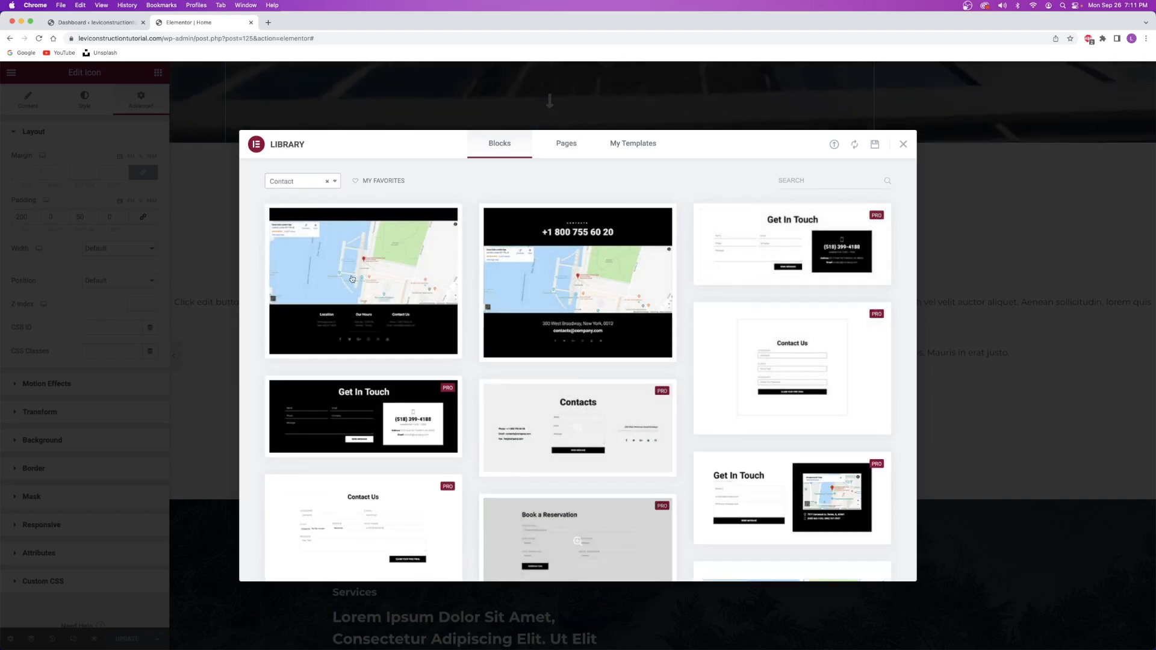
Filter the blocks by About and insert the light About Company block with the wide image on top, connecting to the template library.
left_click(300, 182)
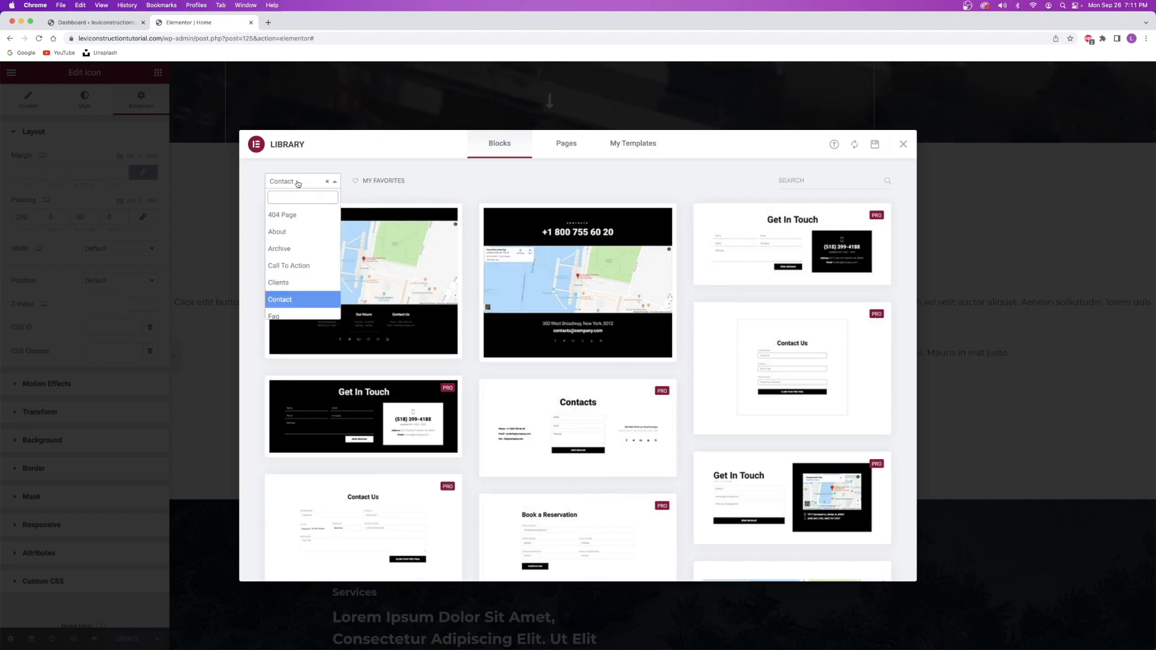
left_click(283, 232)
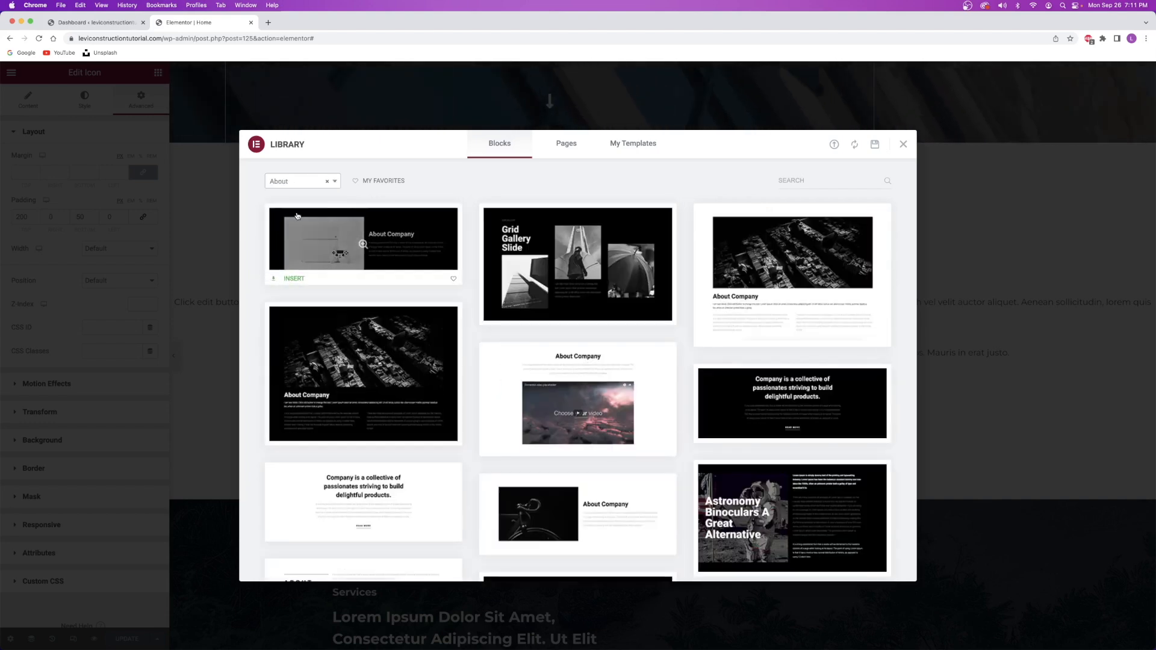
mouse_move(807, 258)
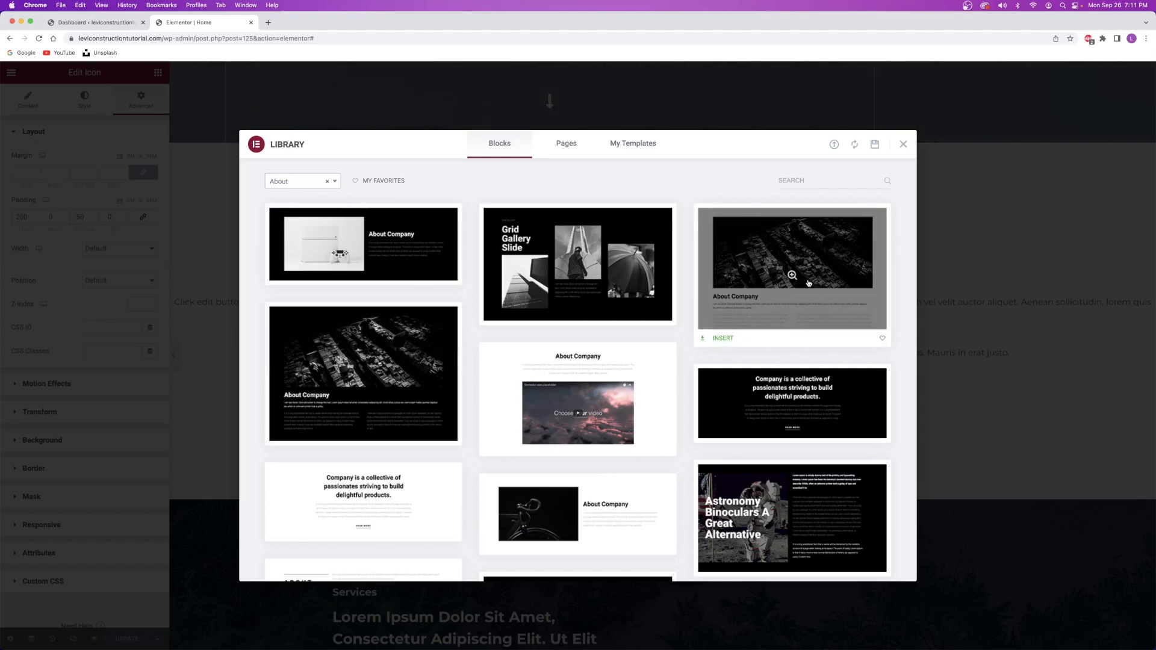
left_click(718, 340)
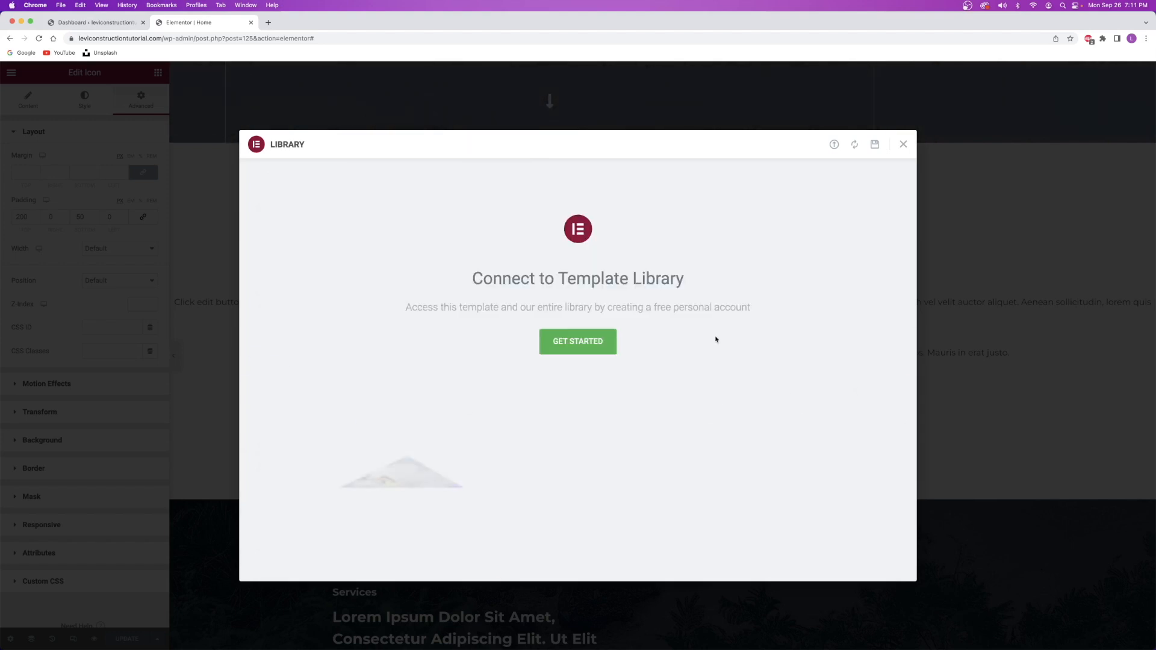
left_click(584, 342)
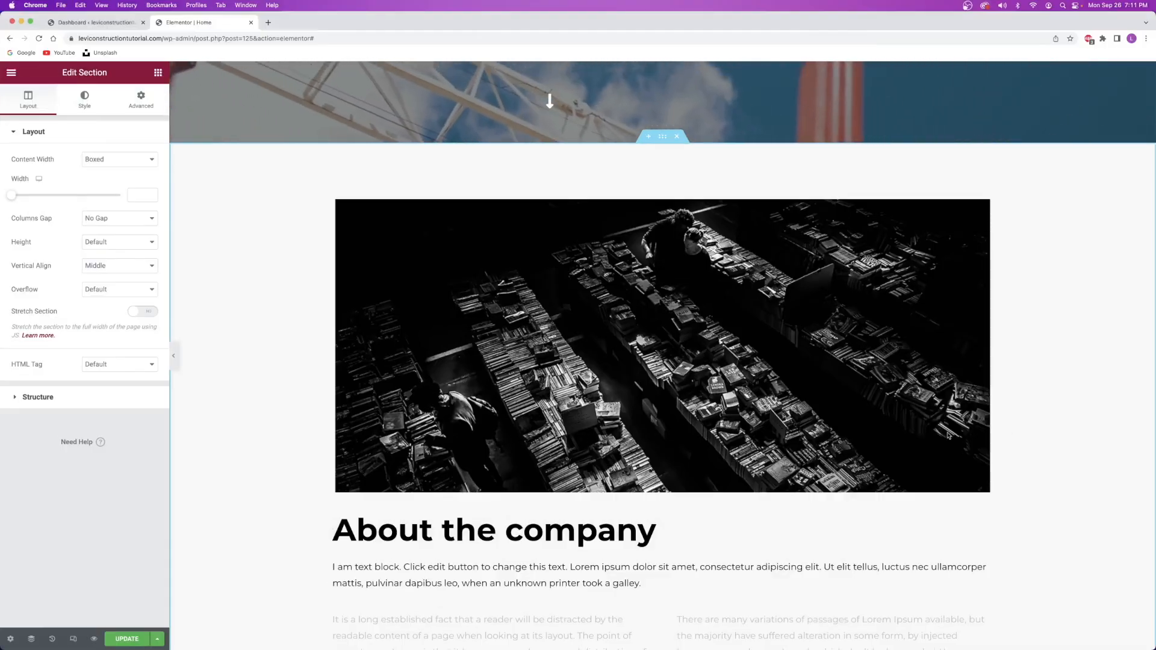
Review the inserted company block and delete the old About Us section below it.
scroll(948, 435, "down", 2)
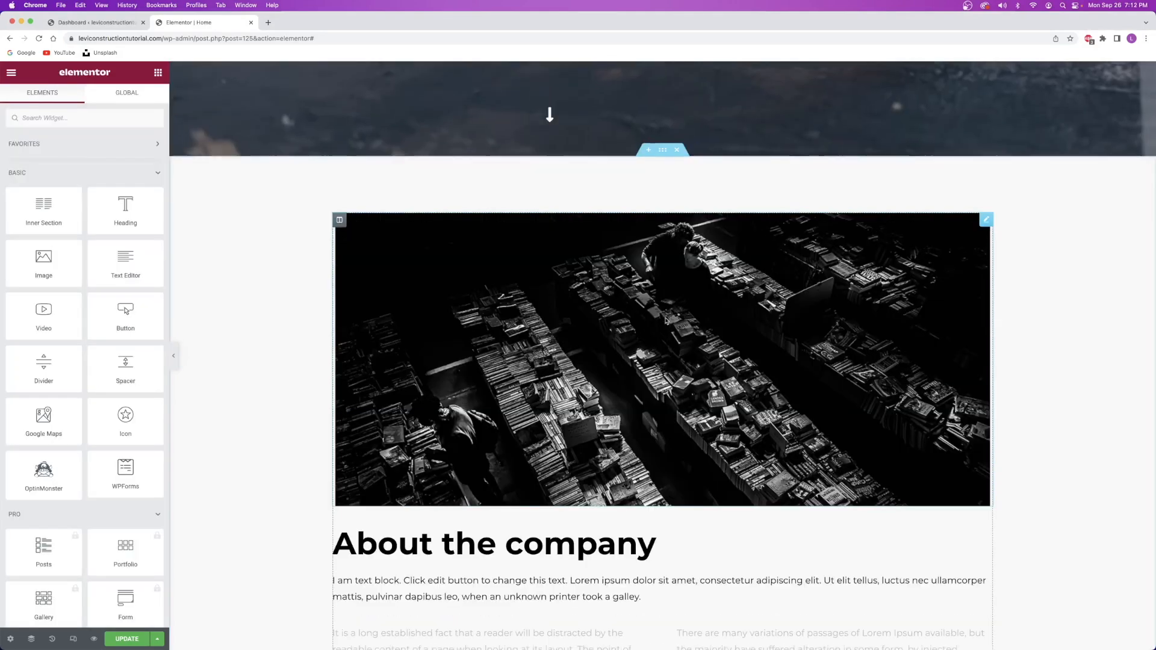
scroll(596, 243, "down", 6)
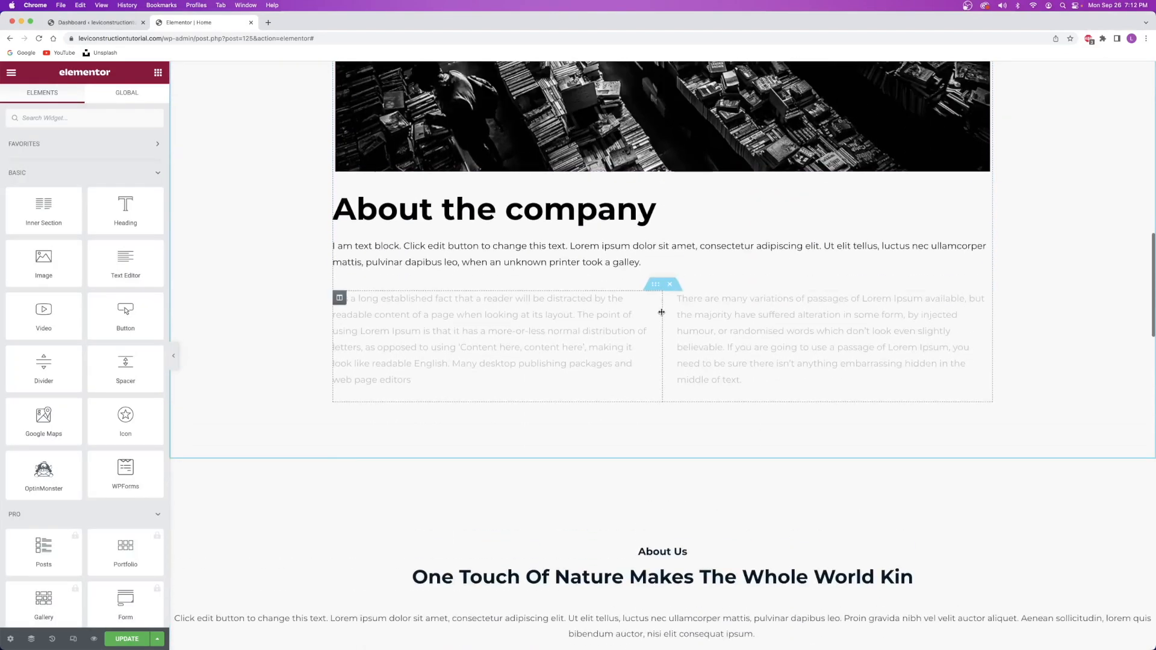
scroll(661, 311, "up", 4)
scroll(671, 309, "down", 11)
scroll(668, 308, "up", 2)
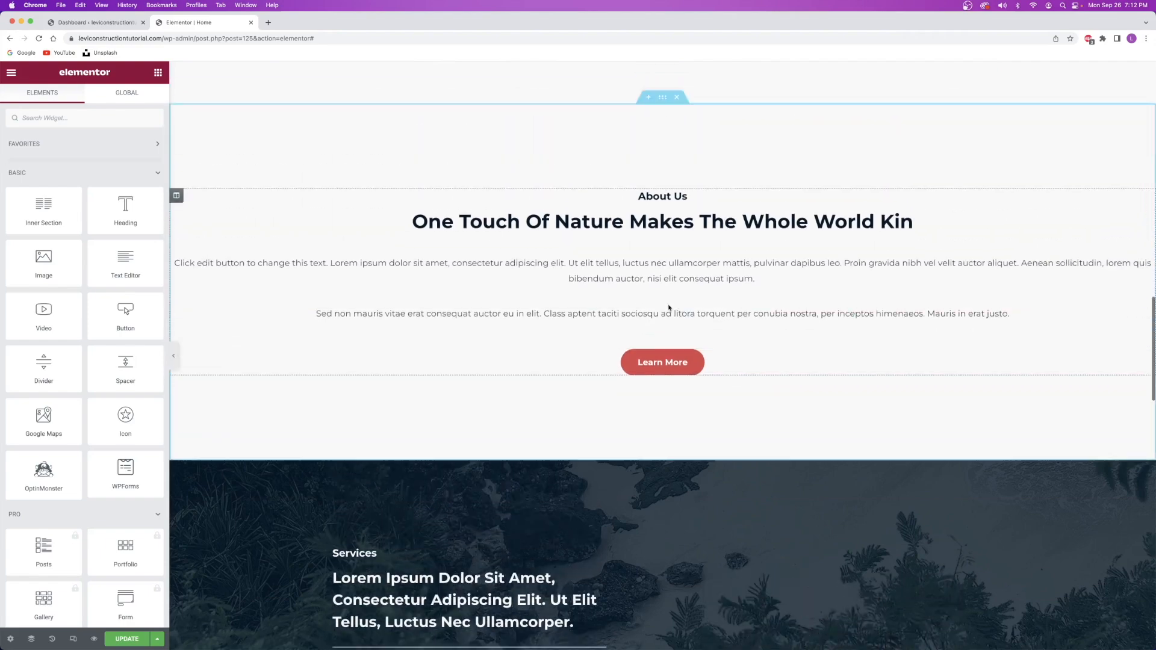
scroll(668, 308, "up", 2)
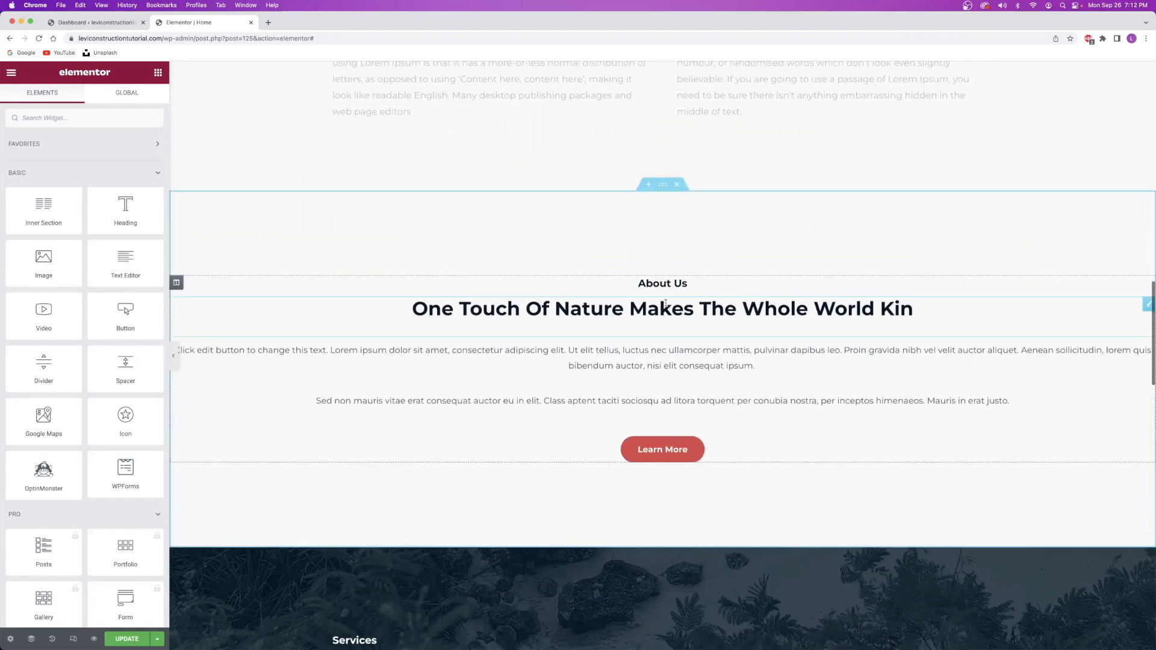
left_click(680, 187)
Replace the block's black-and-white image with the media library photo of teal-clad high-rises under construction.
scroll(663, 187, "up", 7)
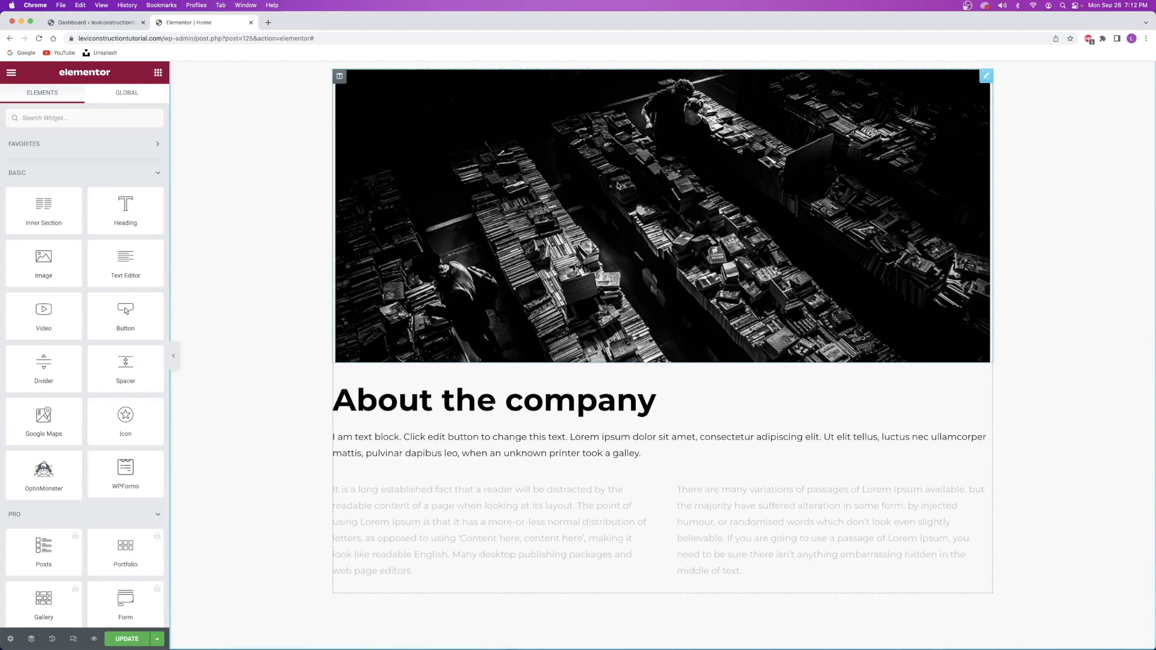
left_click(618, 186)
left_click(123, 193)
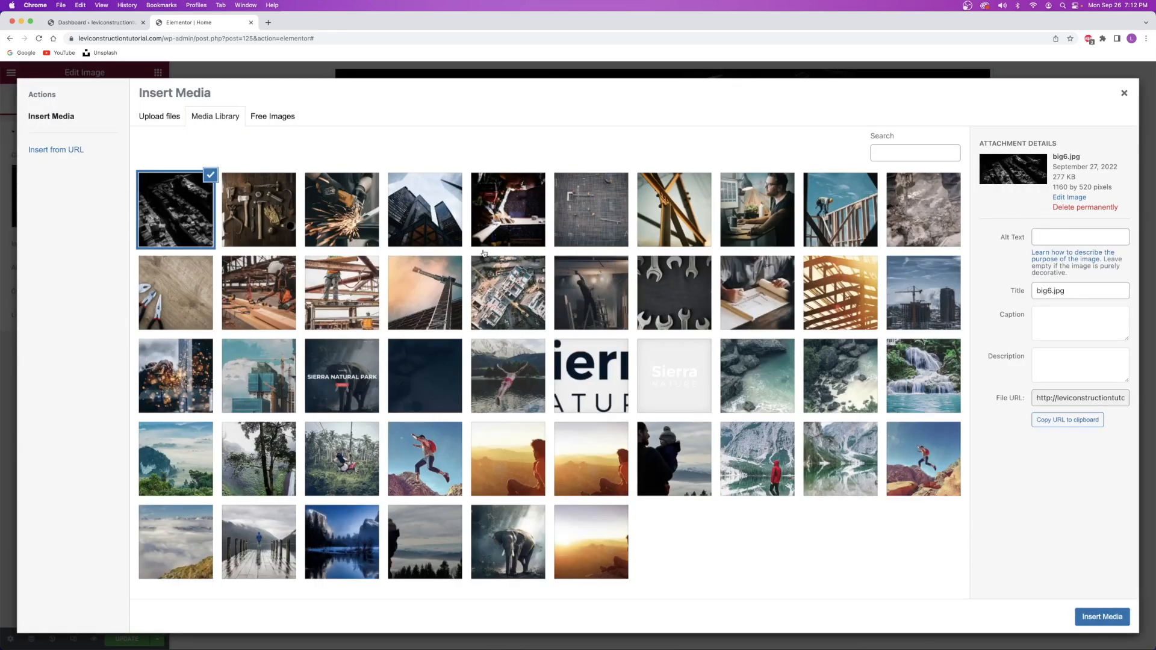
left_click(262, 384)
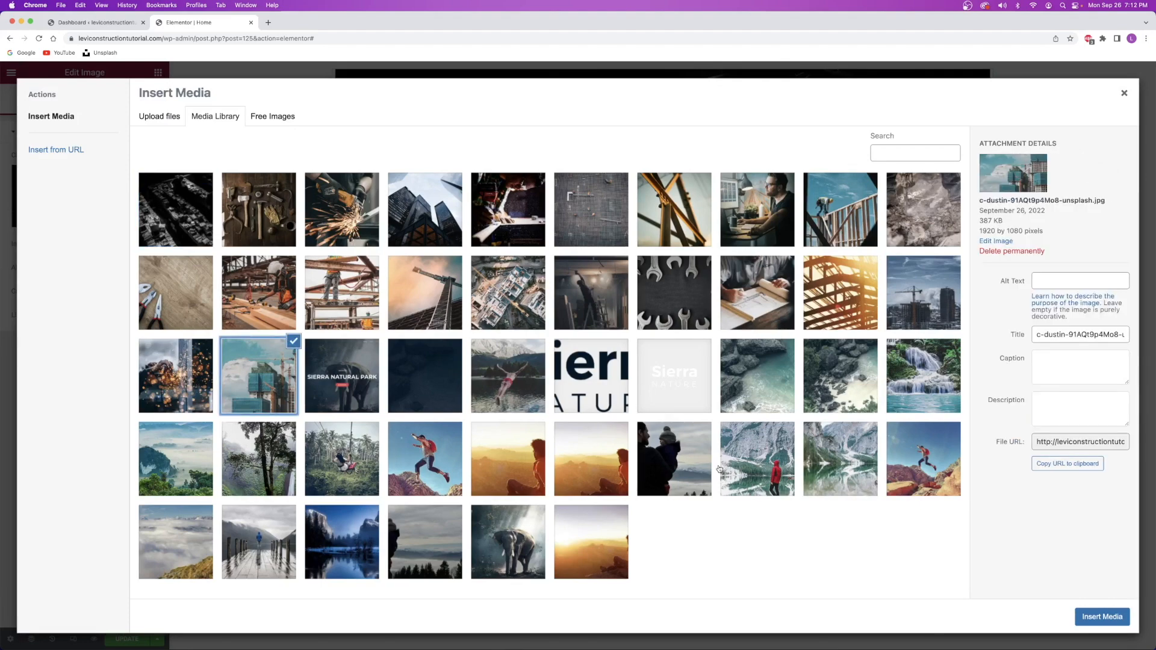
left_click(1072, 612)
Replace the paragraph under the "About the company" heading with "Serving the development and contracting community since 1993".
scroll(660, 360, "down", 2)
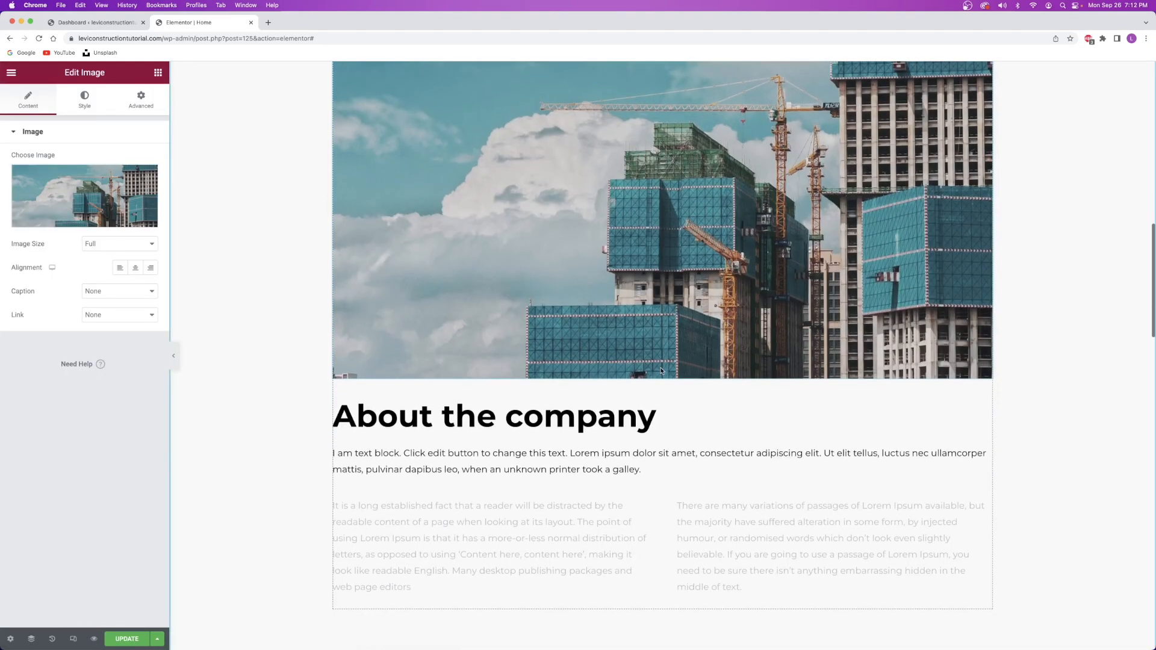
left_click(604, 420)
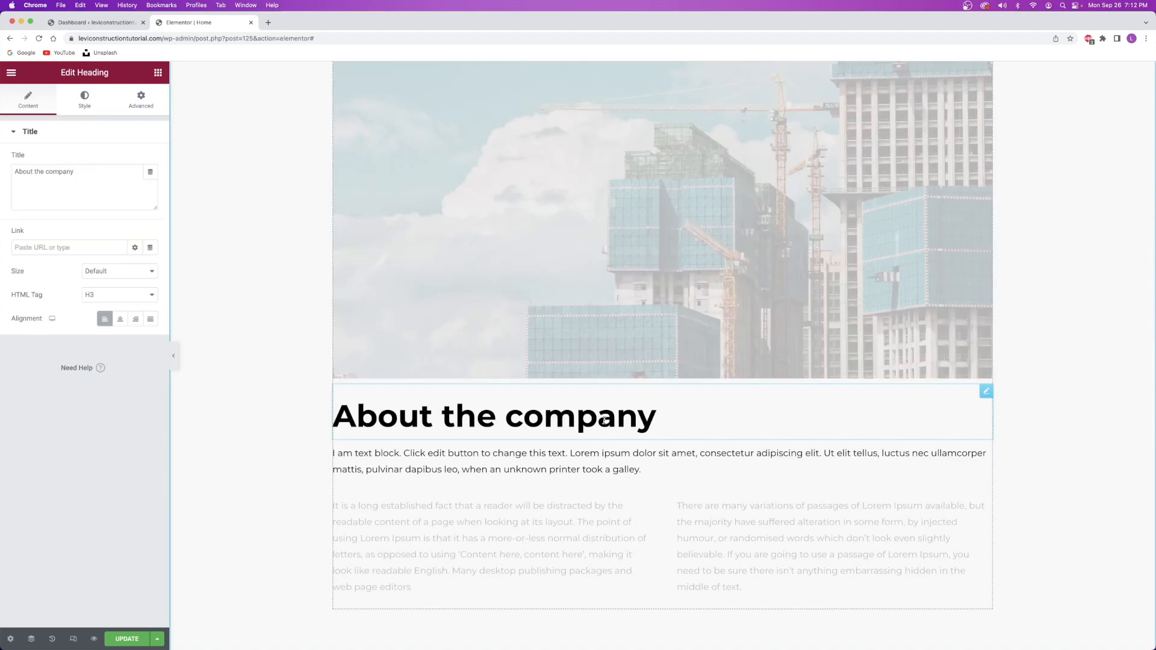
scroll(585, 422, "down", 2)
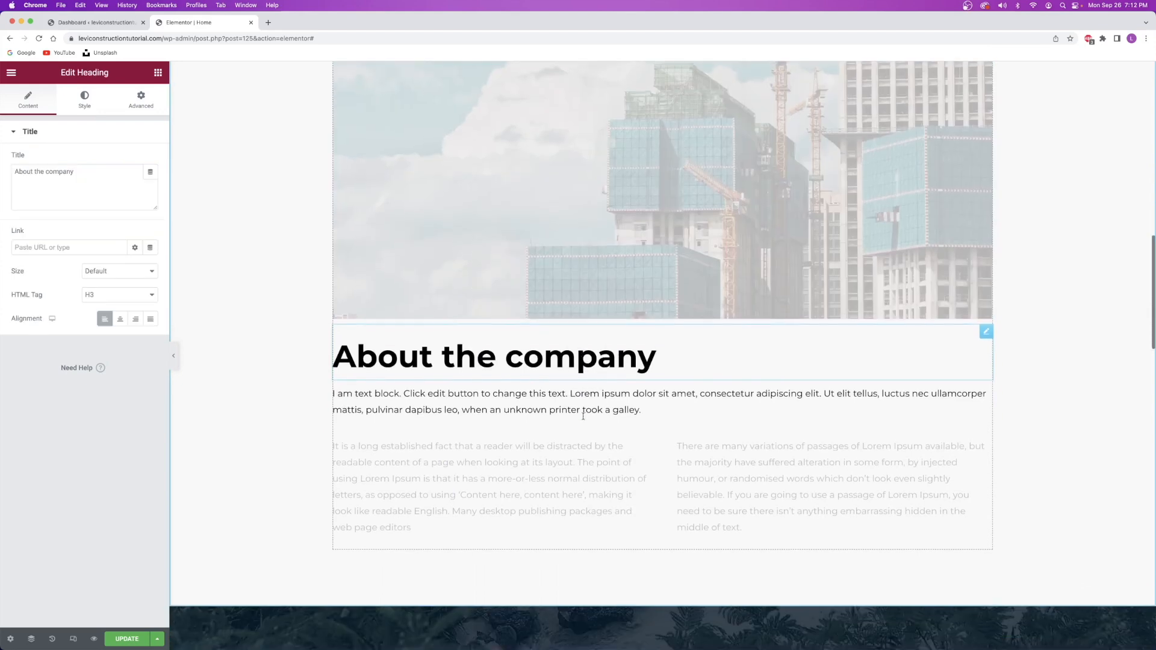
triple_click(636, 405)
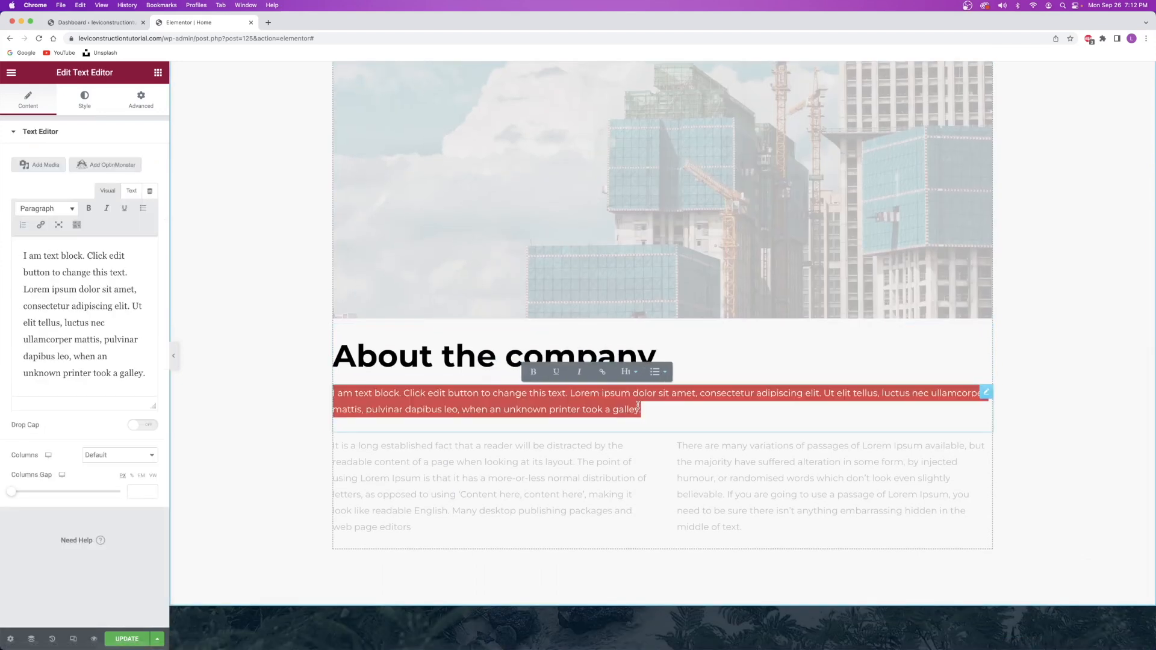
type("Serving the development and contracting community since 1993")
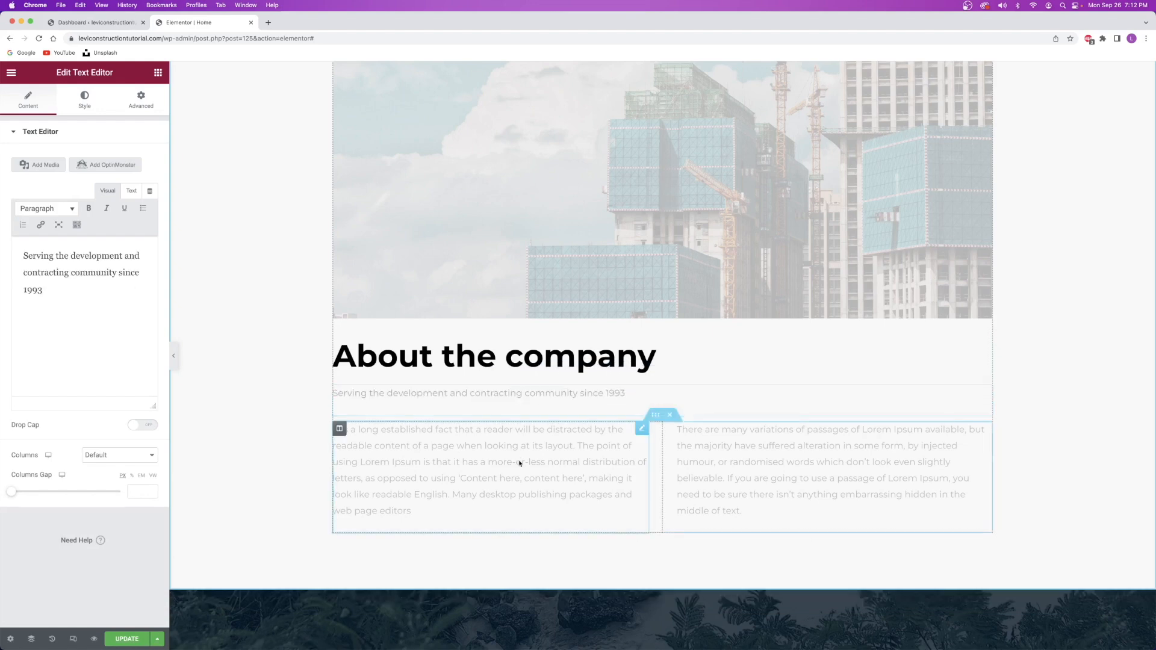
left_click(516, 464)
Set the text color of the "Serving the development and contracting community since 1993" line to the global Theme Color 3.
left_click(473, 413)
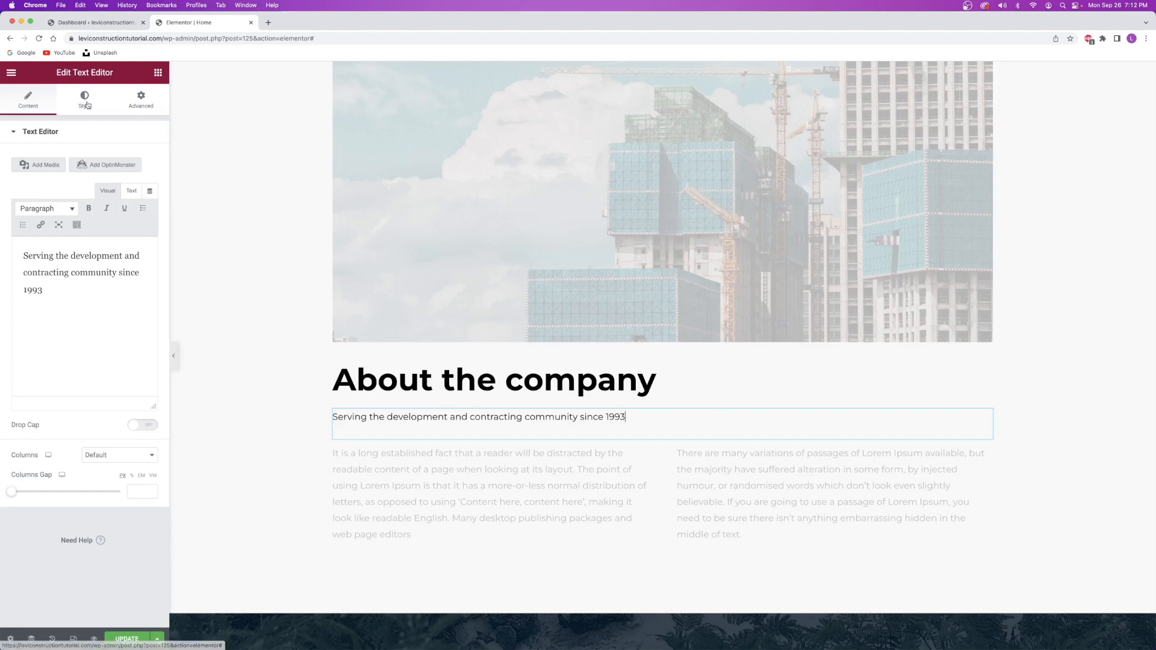
left_click(82, 104)
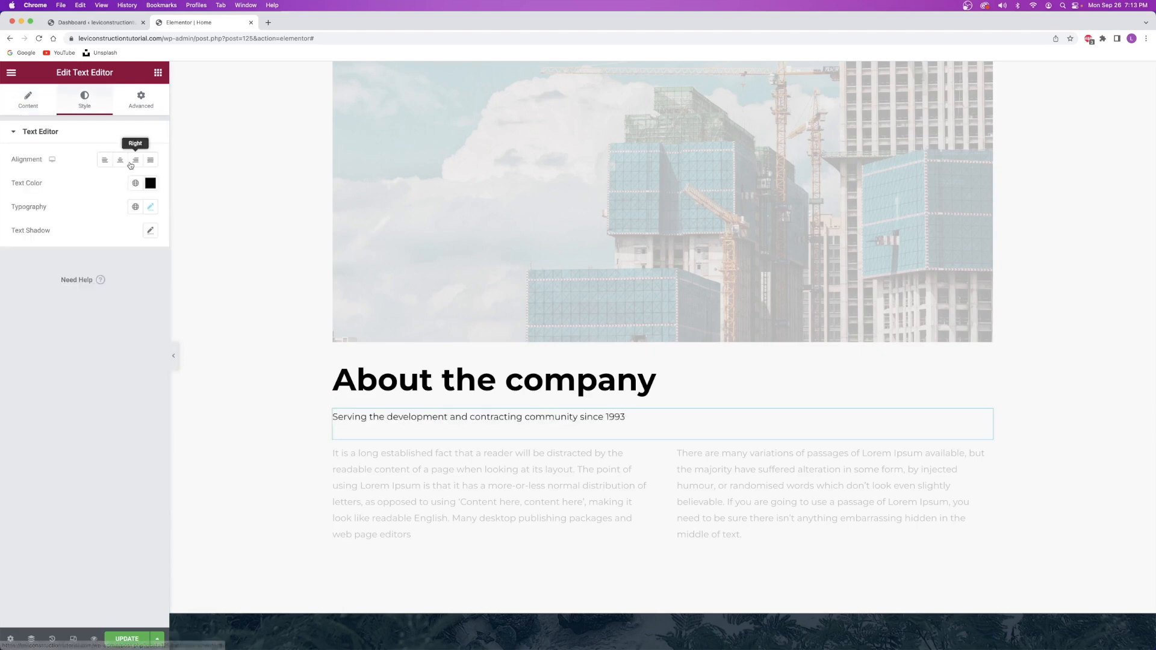
left_click(135, 183)
scroll(90, 275, "down", 2)
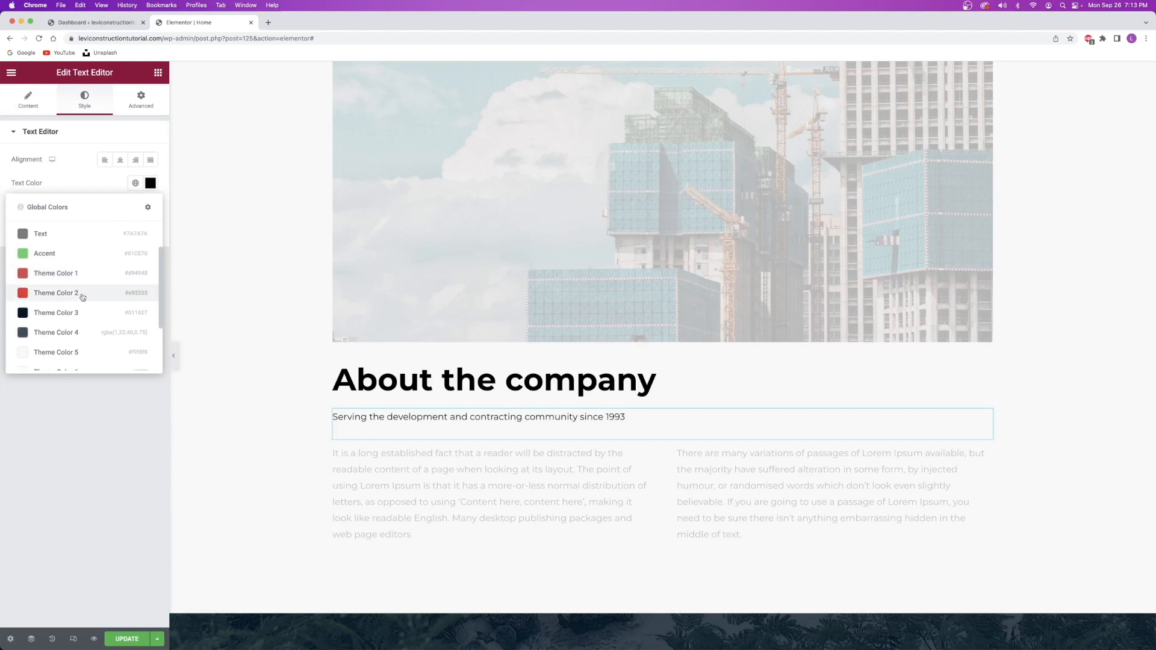
left_click(50, 313)
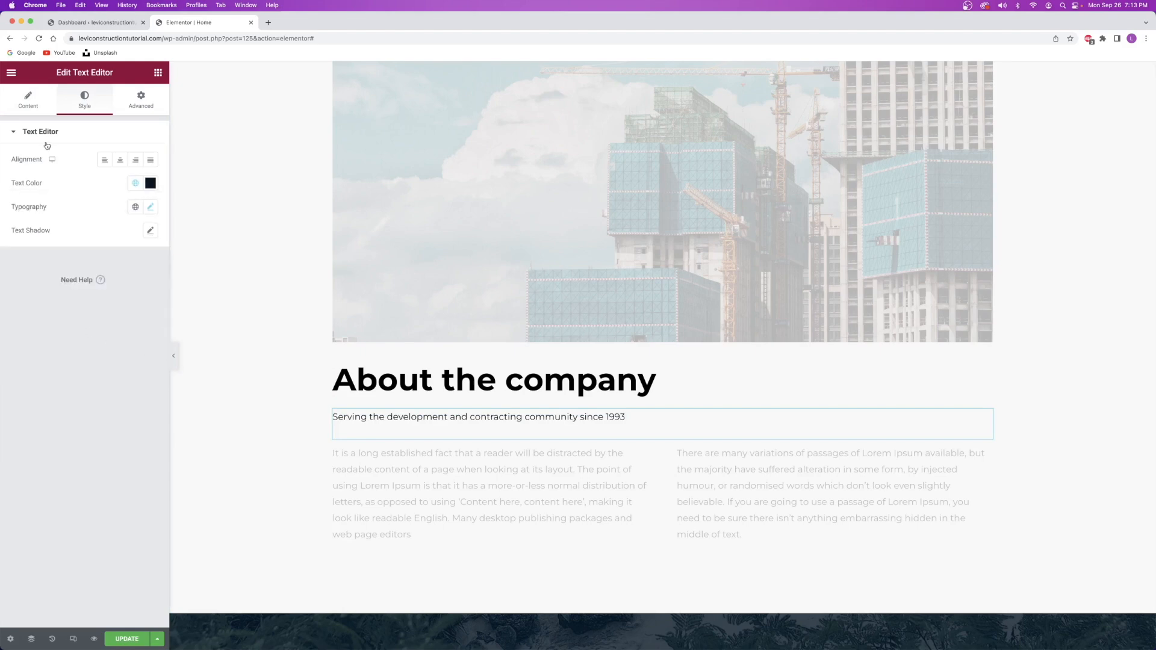
Set the "Serving the development and contracting community since 1993" line to size 20 px and weight 800.
left_click(151, 208)
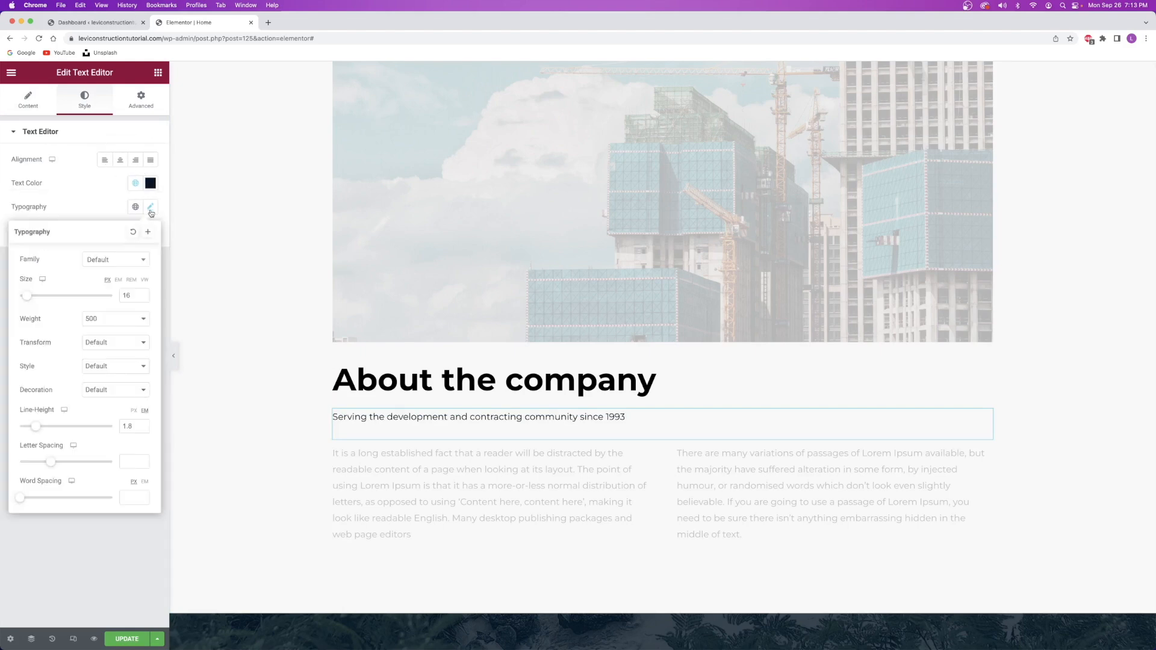
left_click(32, 297)
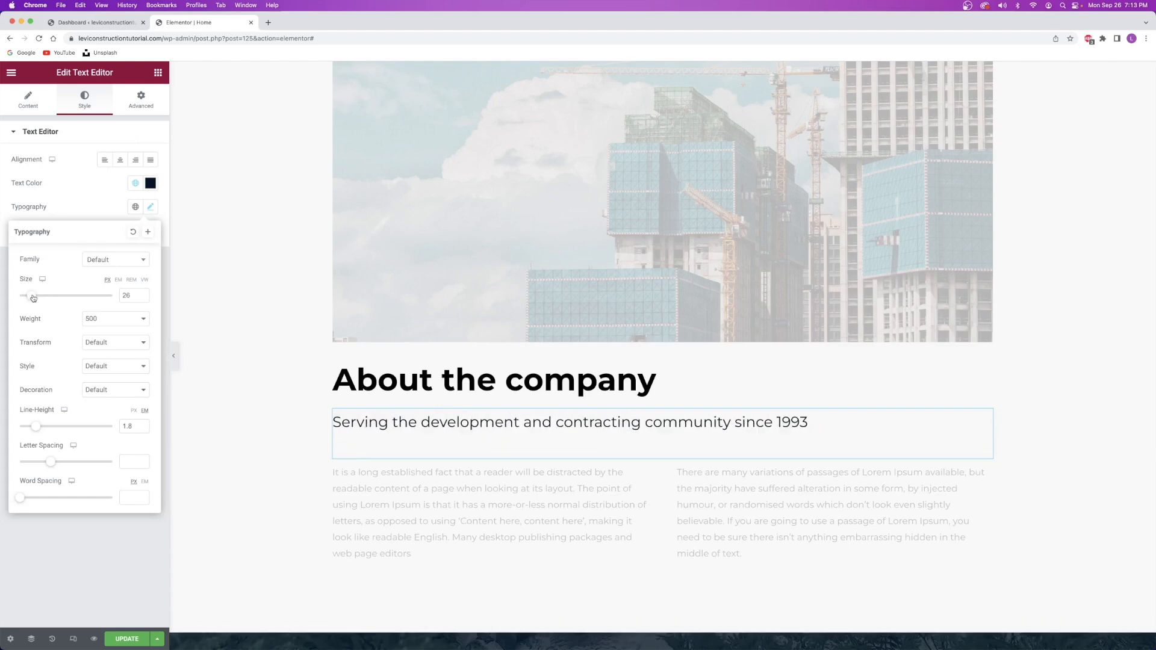
left_click(92, 320)
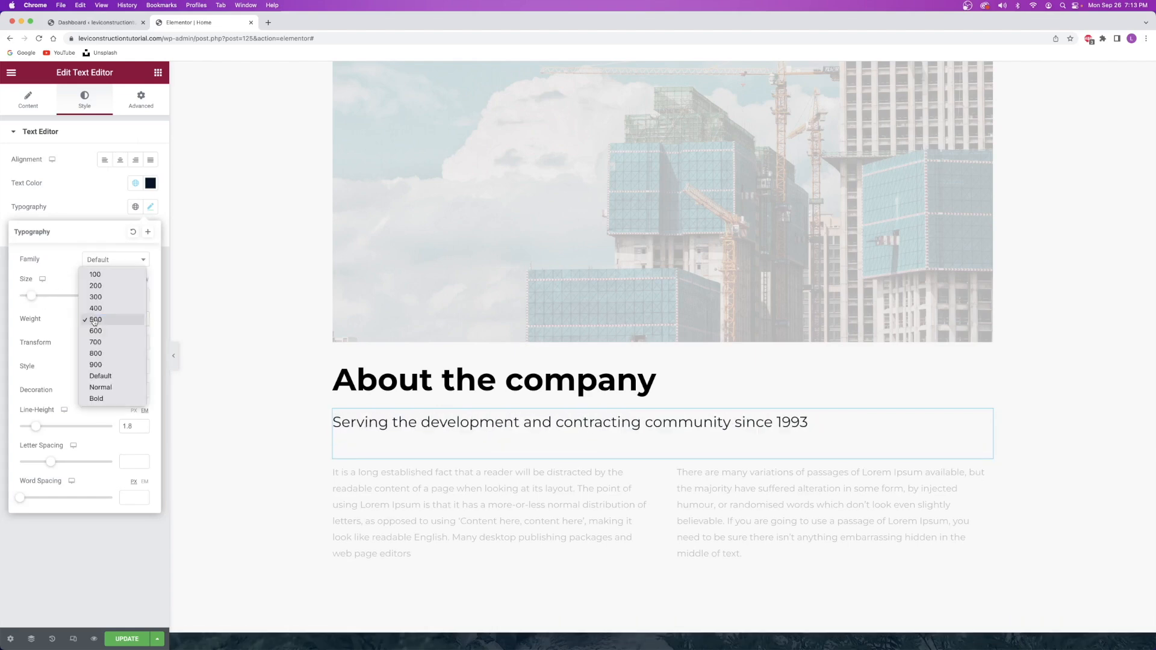
left_click(117, 357)
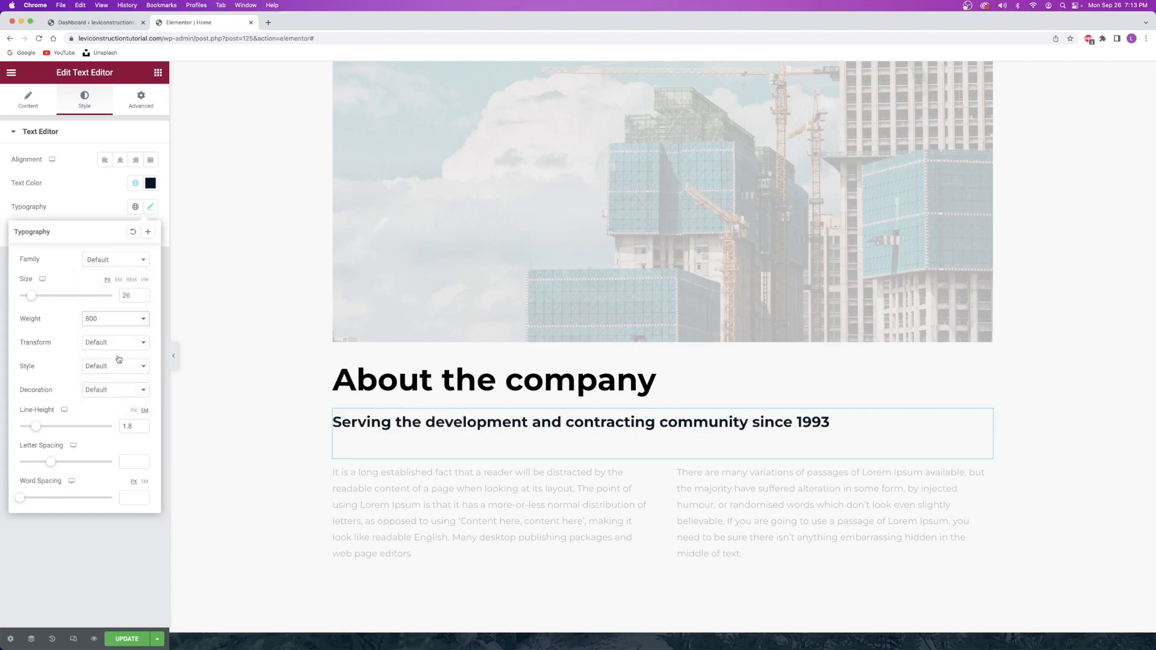
left_click_drag(31, 301, 27, 297)
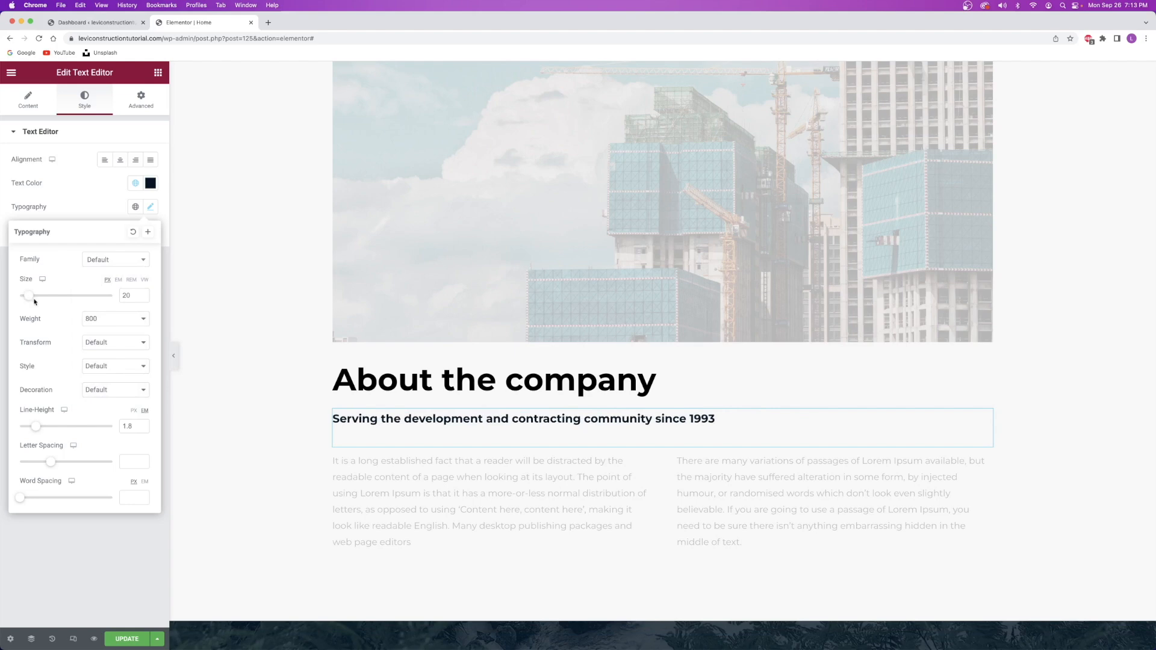
left_click(78, 215)
Set the tagline's padding to 0 on all sides and, with margin values unlinked, its bottom margin to -23 px.
left_click(134, 111)
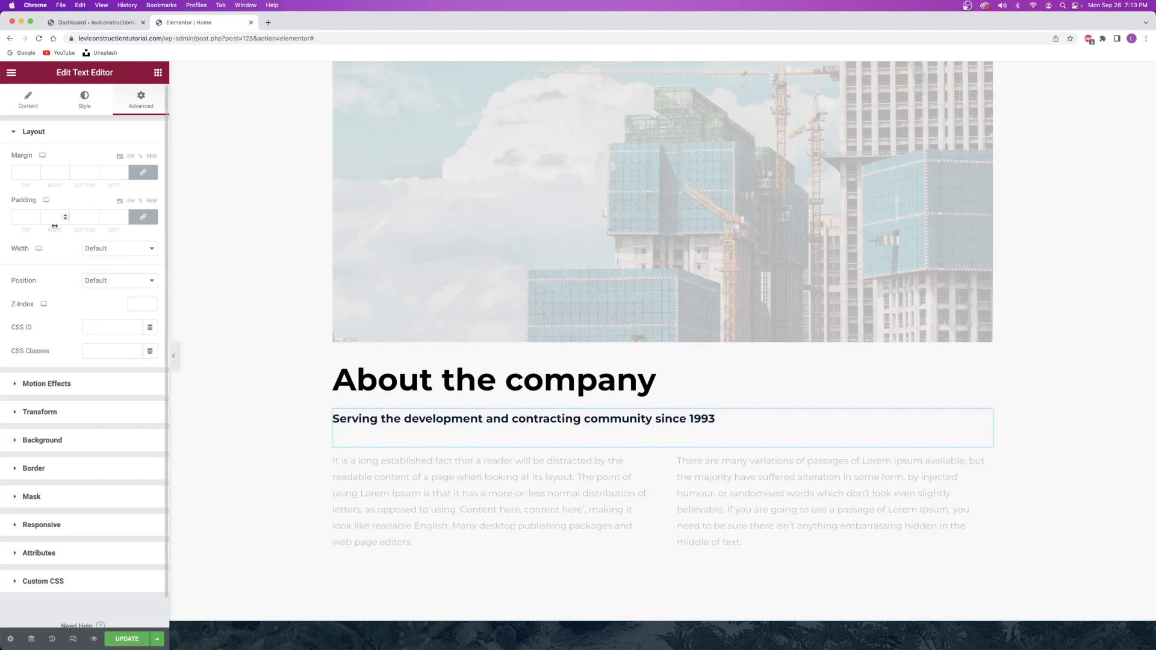
left_click(36, 219)
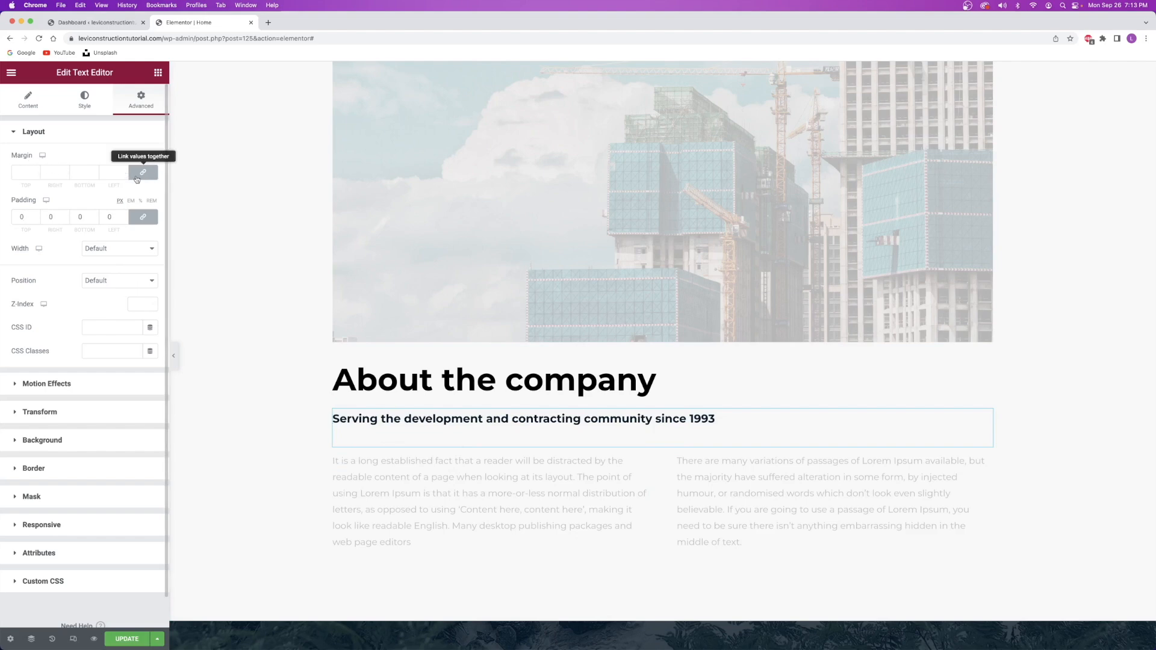
left_click(140, 174)
left_click(96, 176)
left_click(97, 176)
scroll(328, 395, "down", 1)
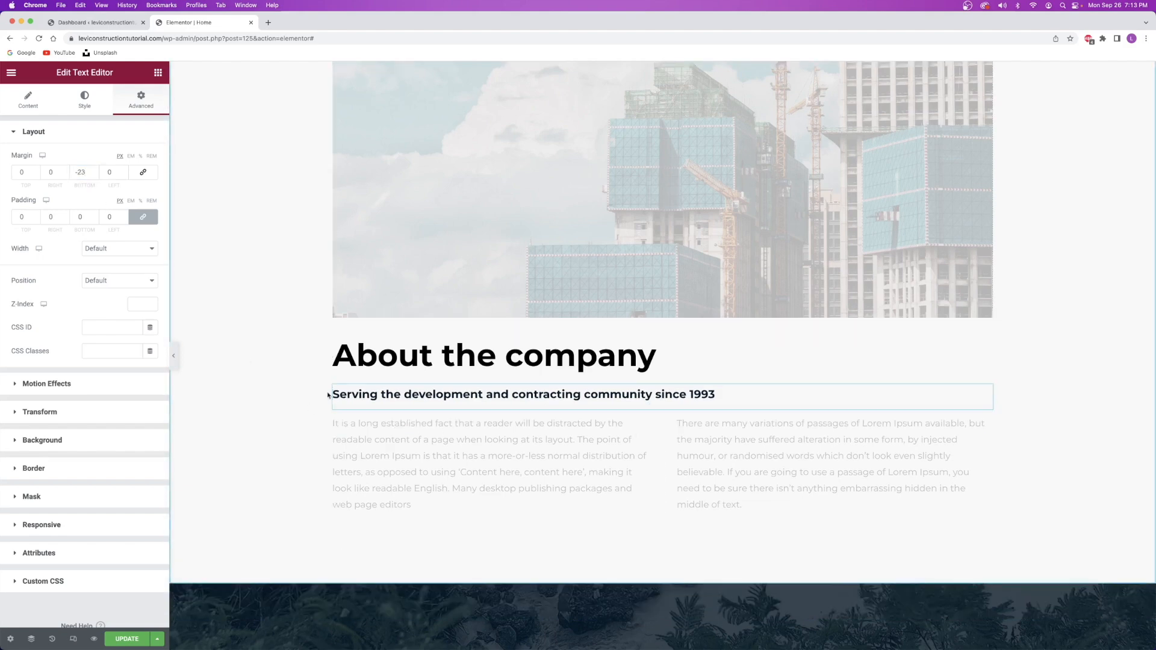
scroll(328, 395, "up", 3)
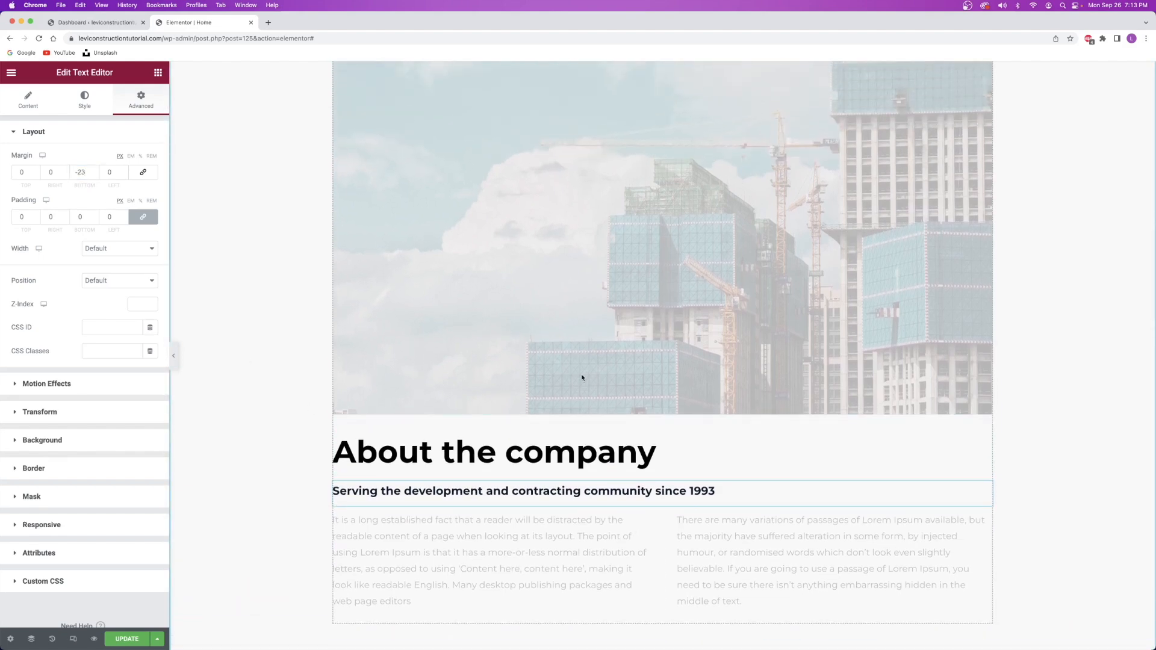
Insert a section with five equal columns above the Services section and set its content width to Full Width.
scroll(584, 373, "down", 10)
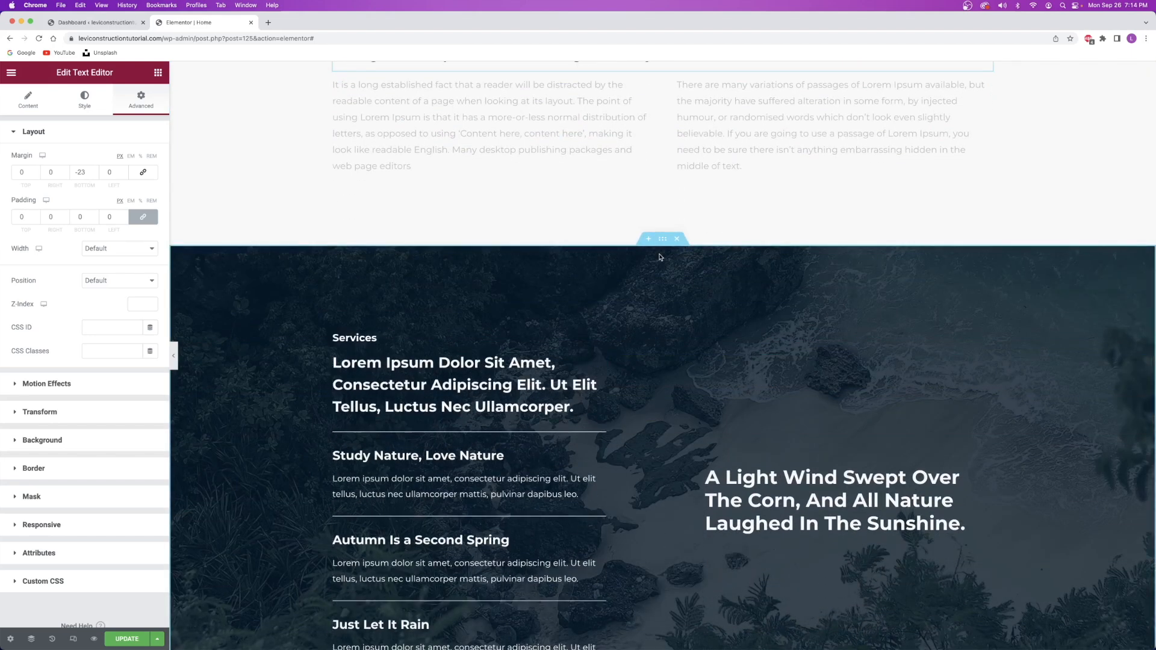
left_click(645, 240)
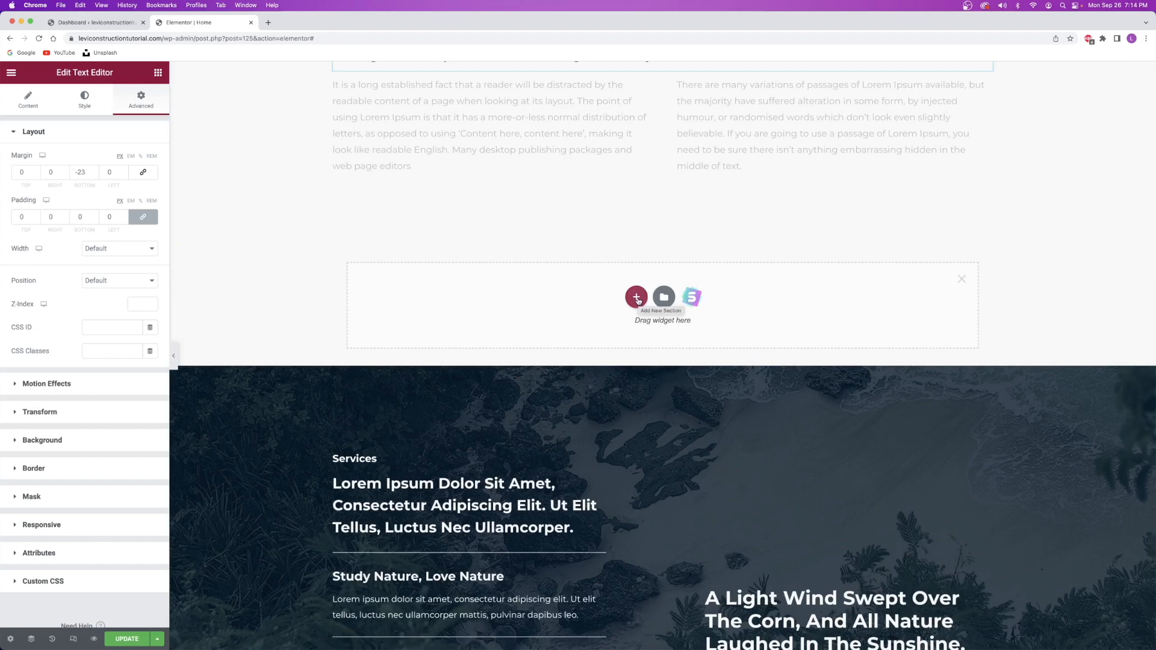
left_click(637, 298)
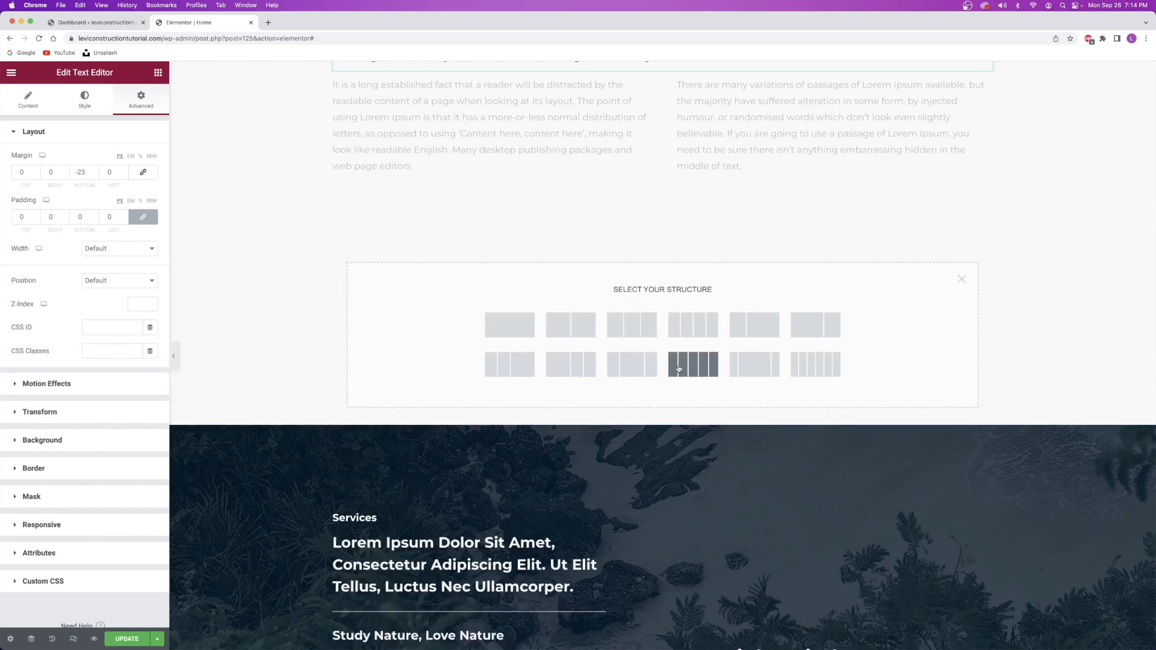
left_click(690, 369)
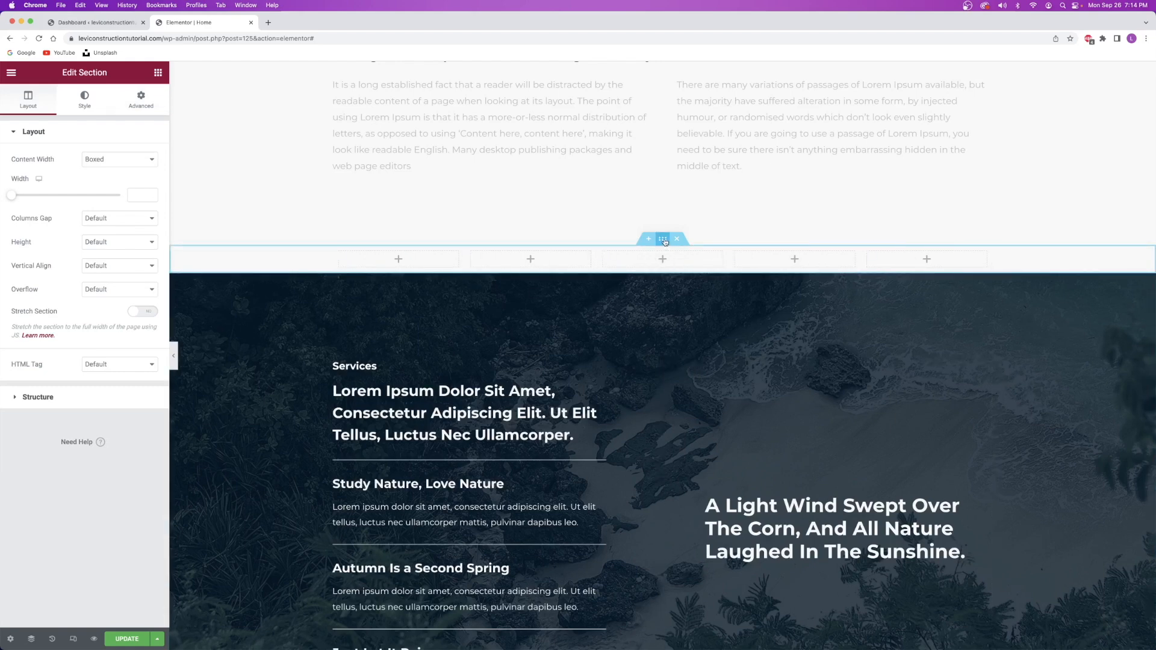
left_click(96, 159)
left_click(100, 171)
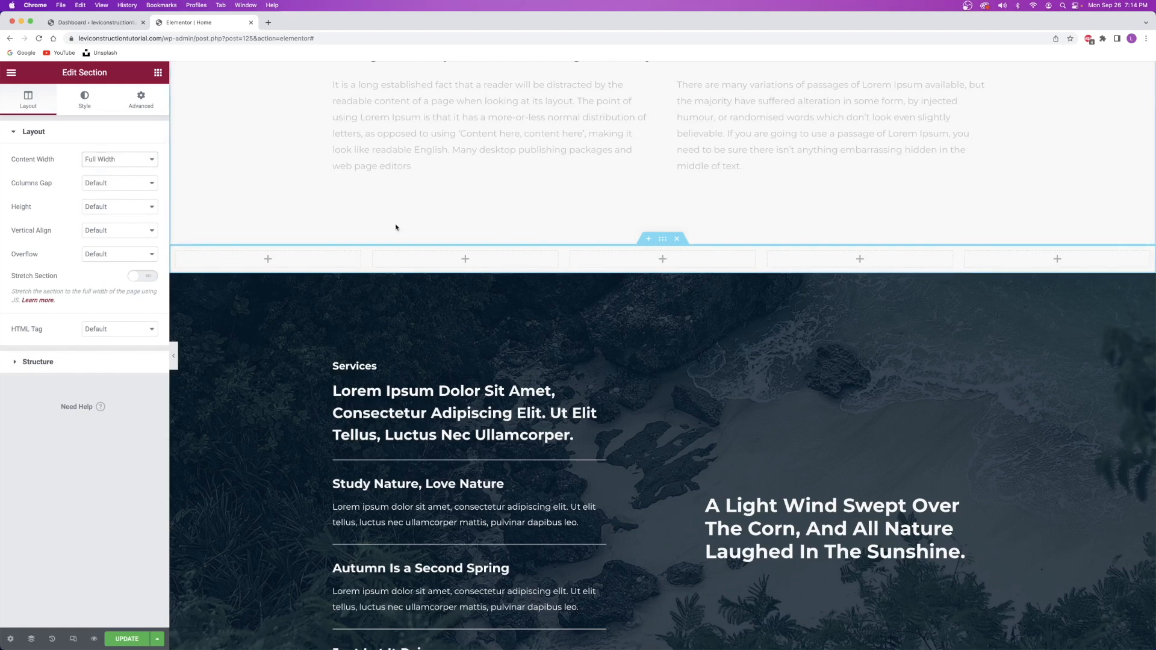
Add a Heading widget to the first column and, with padding values unlinked, set its top and bottom padding to 300 px.
left_click(157, 72)
left_click_drag(145, 214, 272, 260)
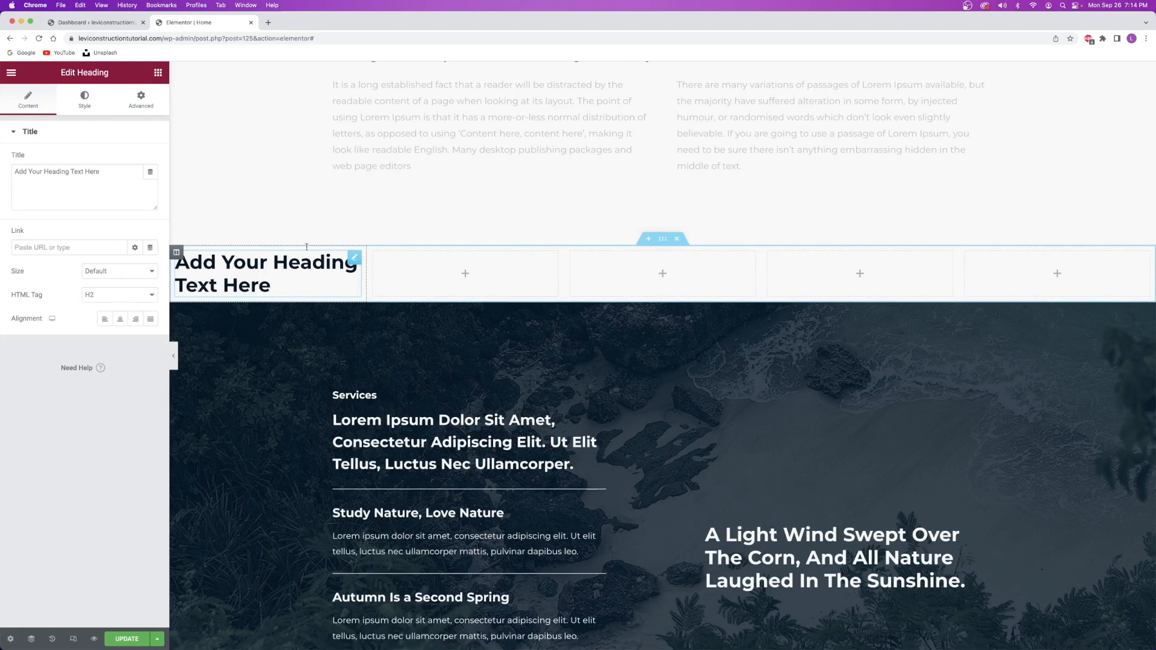
left_click(132, 104)
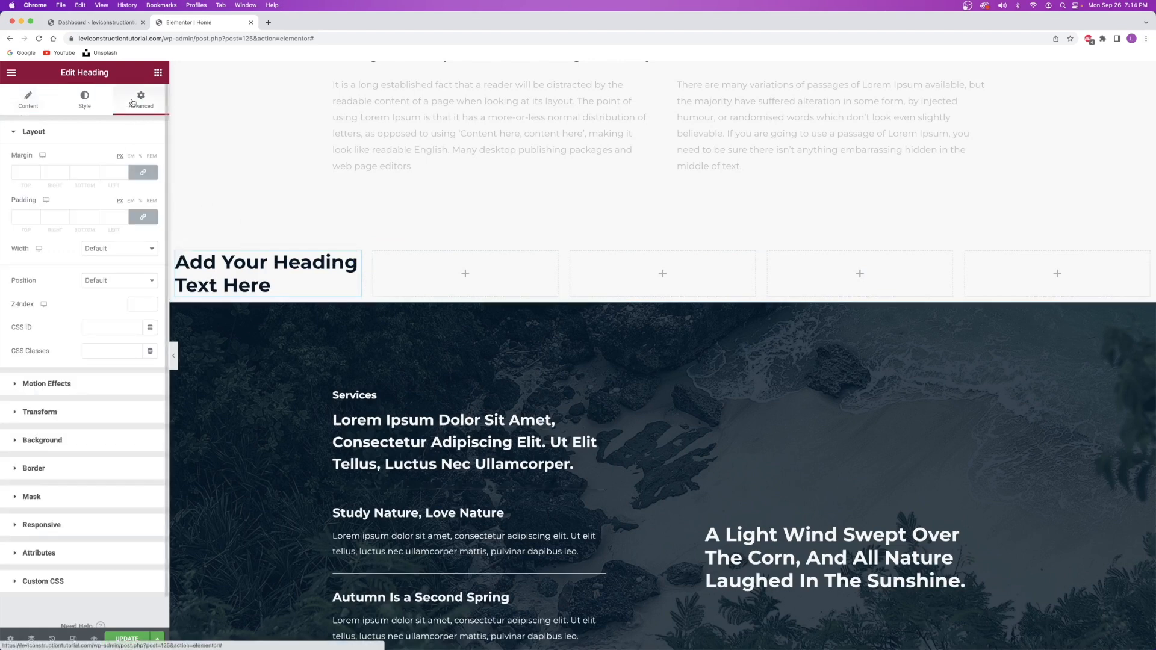
left_click(144, 219)
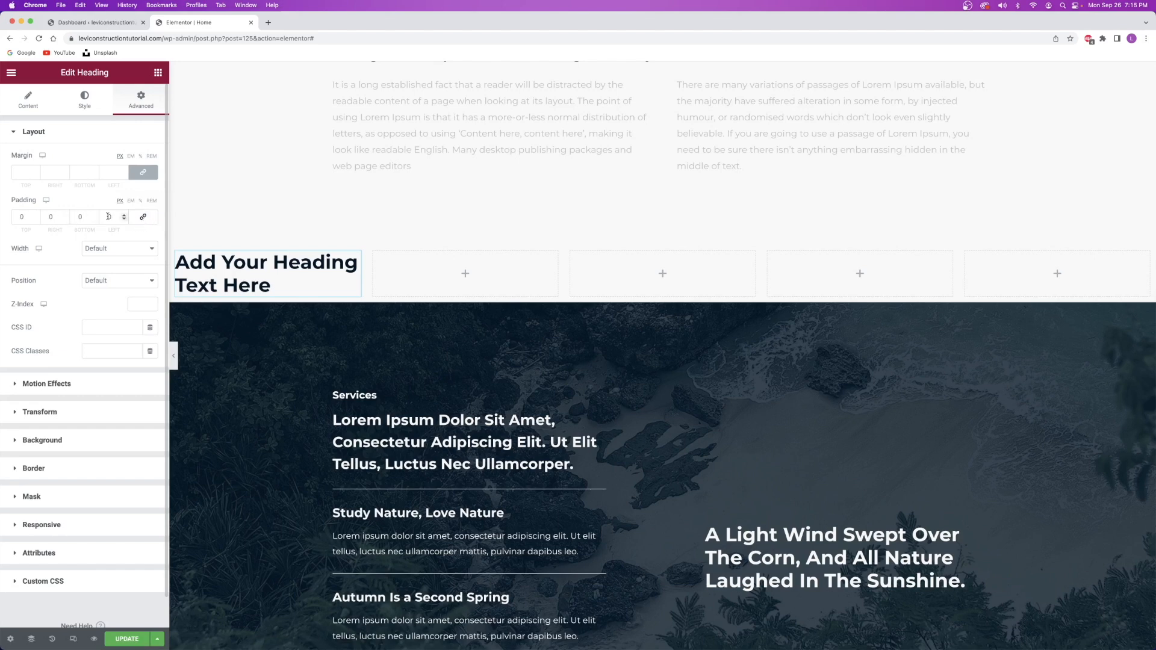
left_click(22, 216)
type("300")
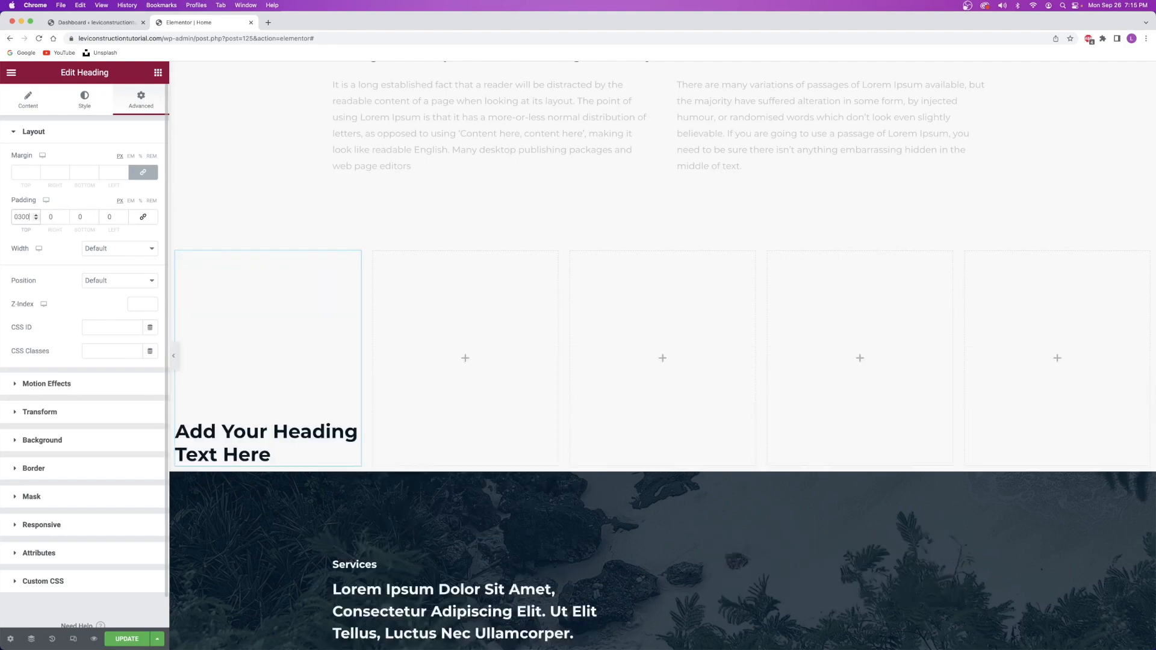
right_click(110, 216)
left_click(103, 217)
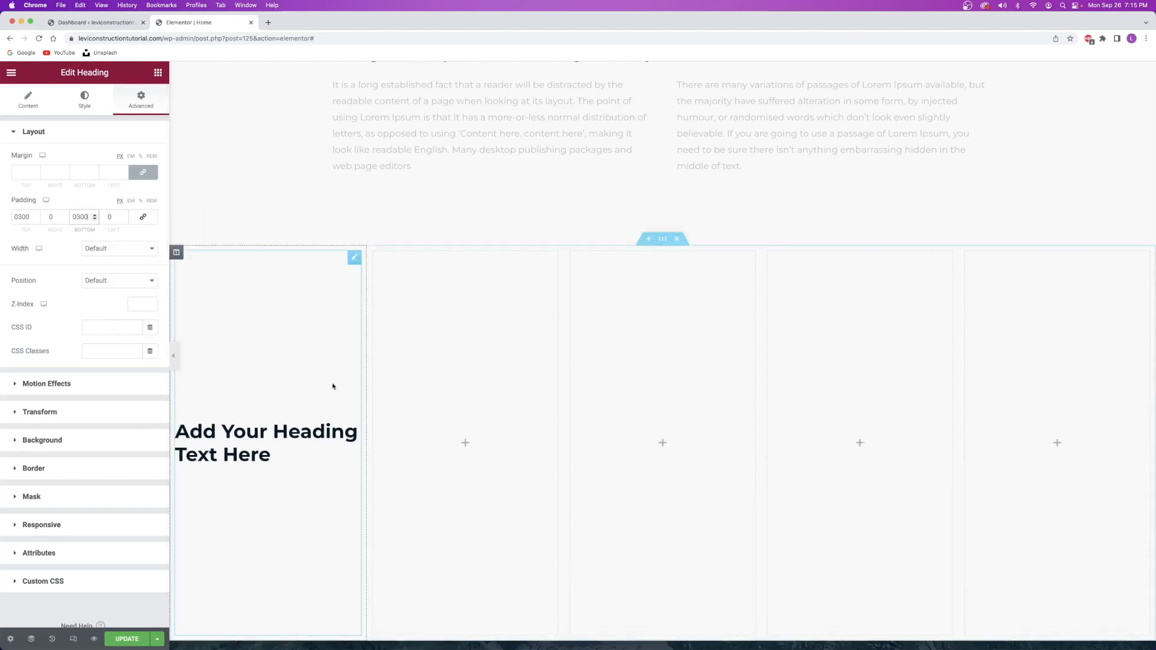
scroll(343, 387, "down", 1)
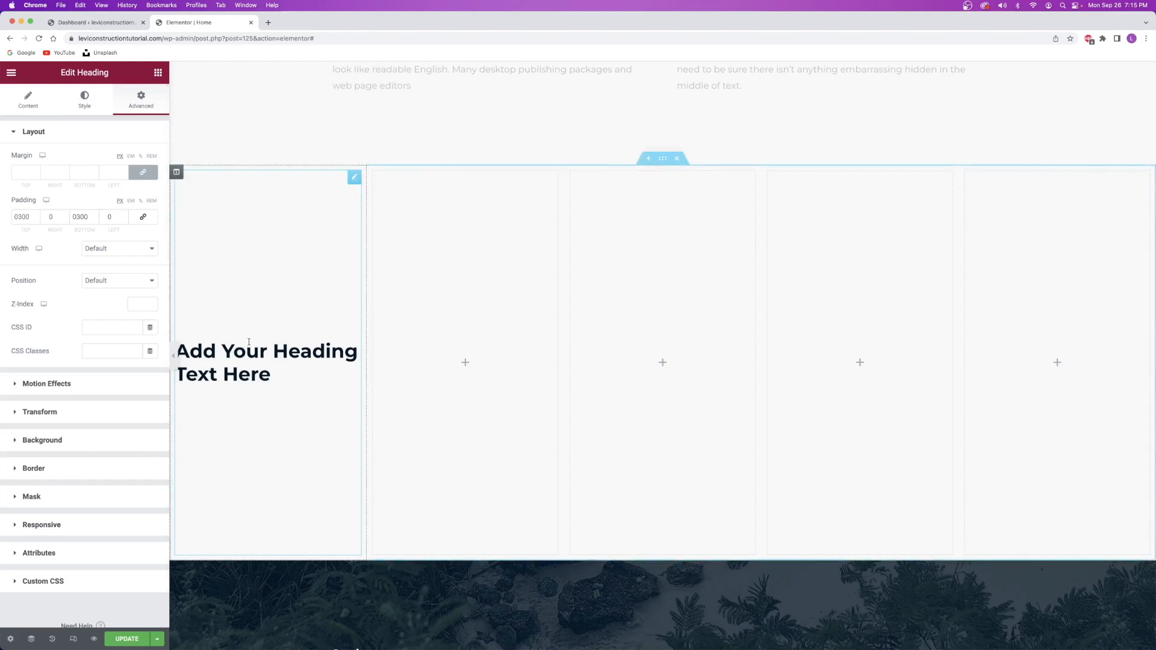
Give the first column a Classic background using the media library photo of a crane against an orange sky.
left_click(176, 173)
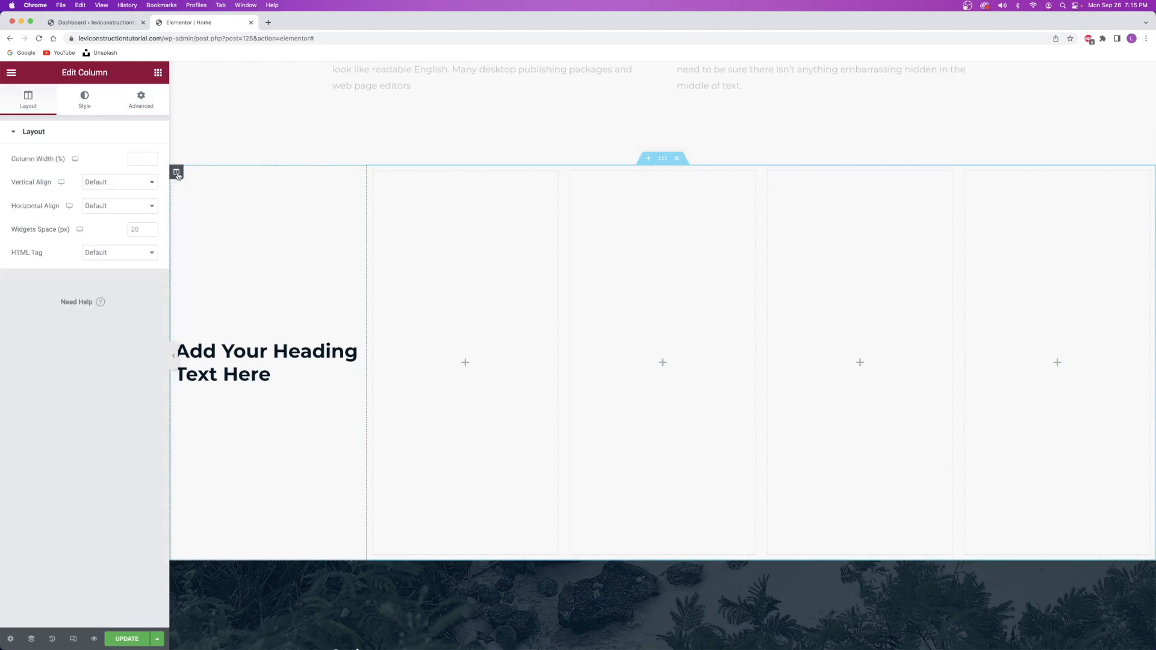
left_click(84, 100)
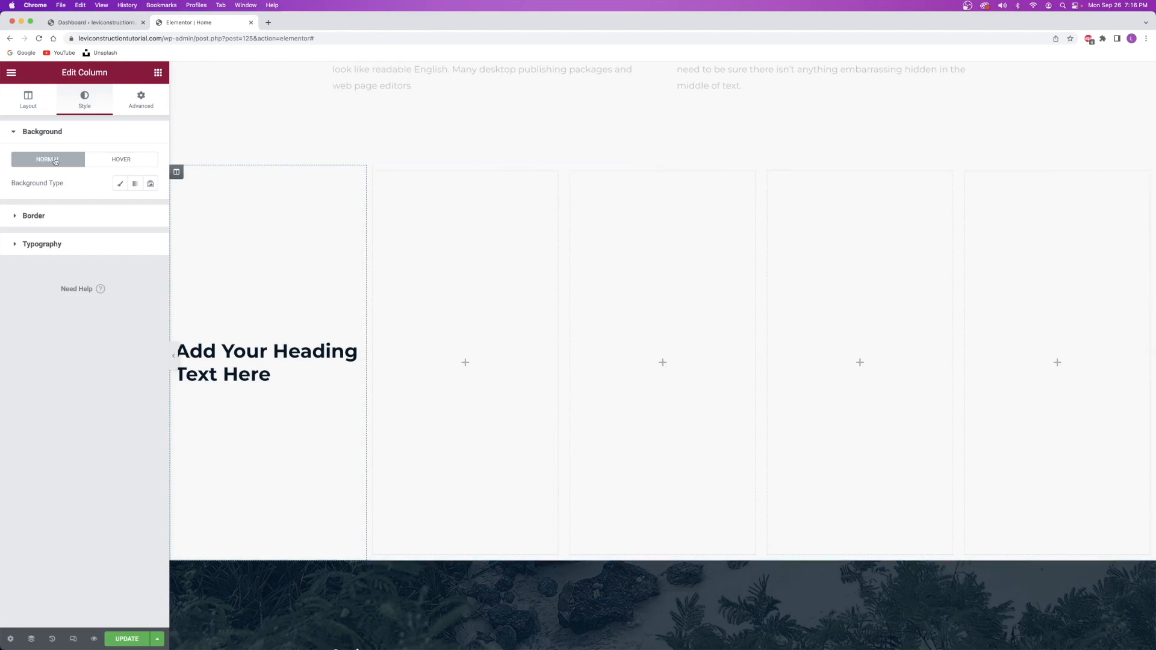
left_click(119, 185)
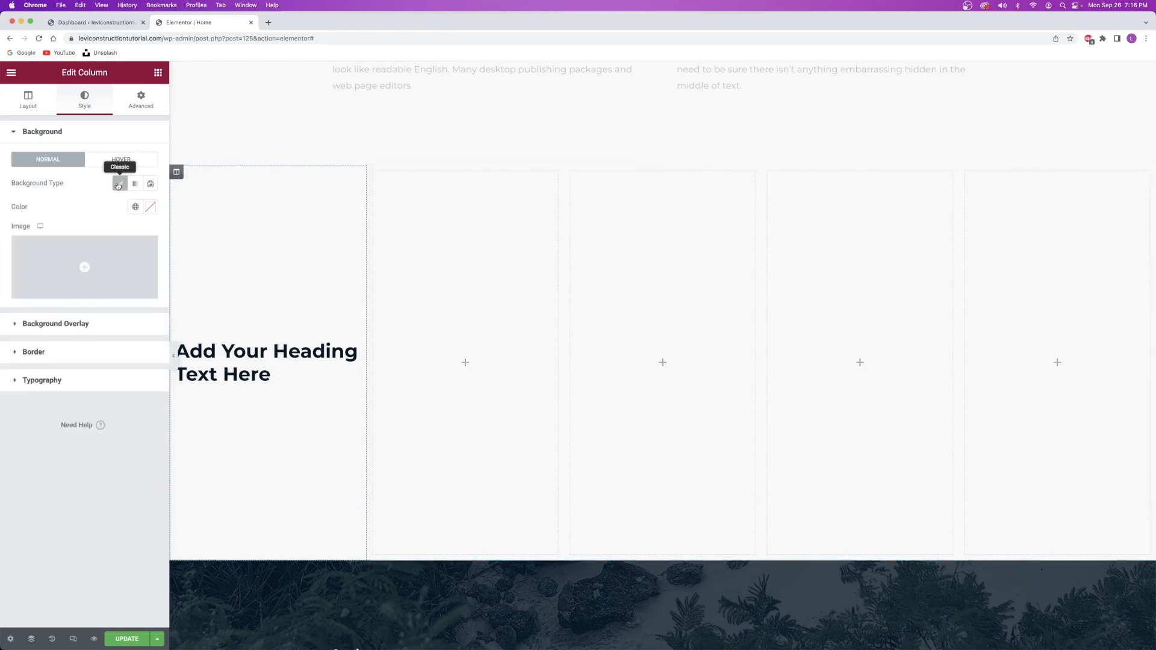
left_click(87, 256)
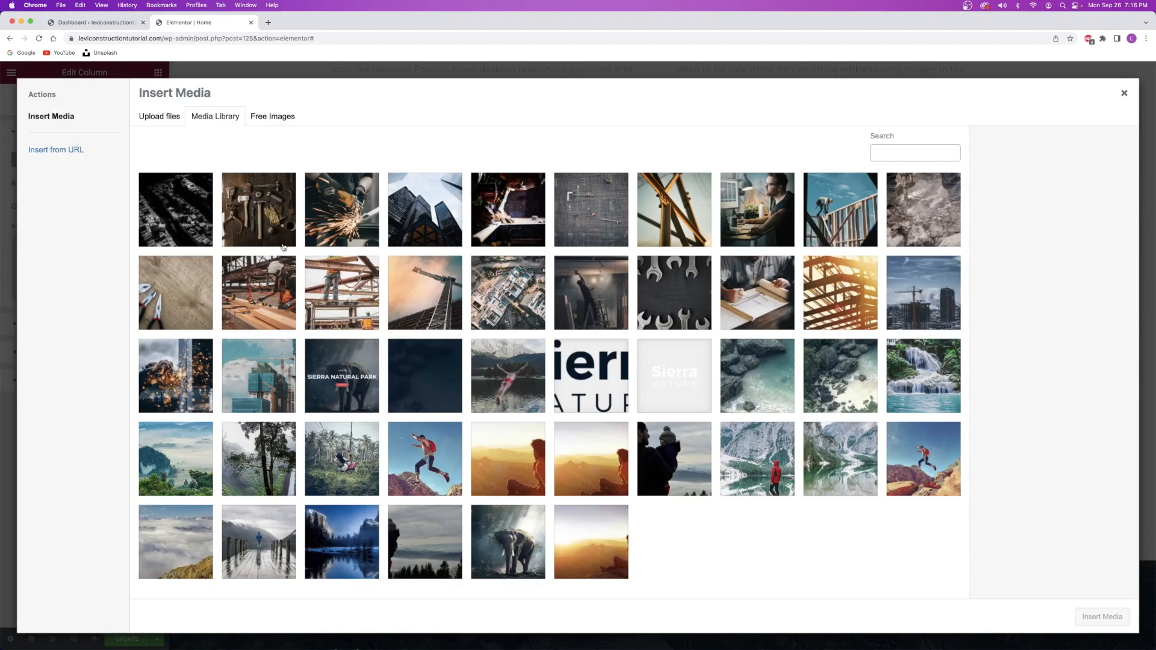
left_click(423, 274)
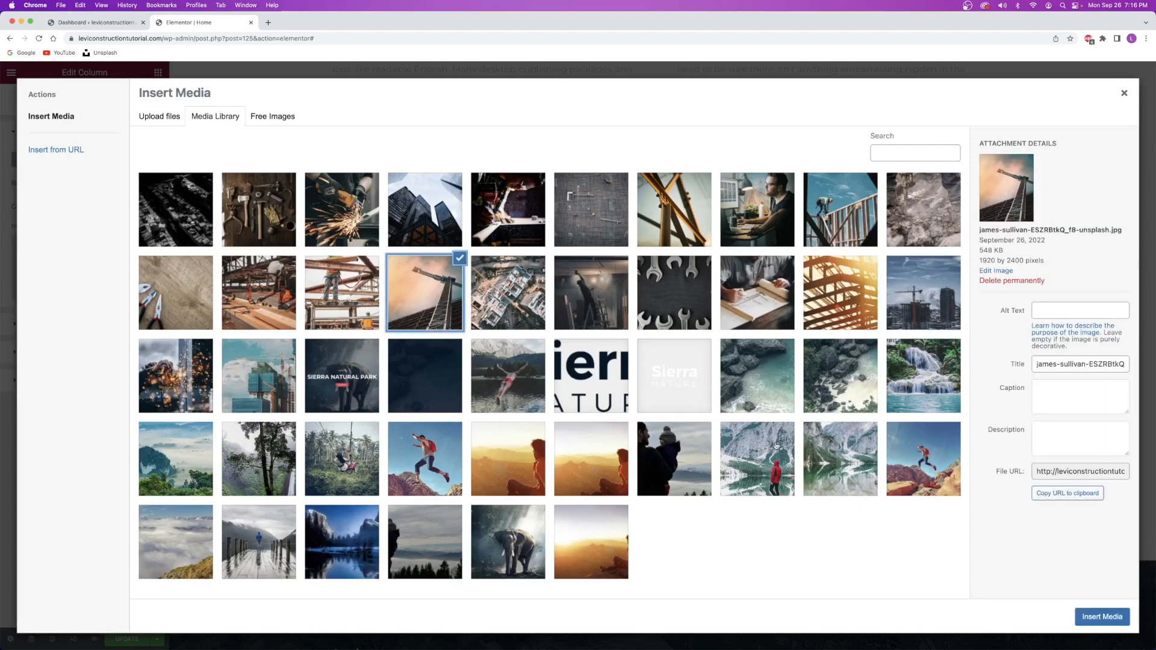
left_click(1108, 619)
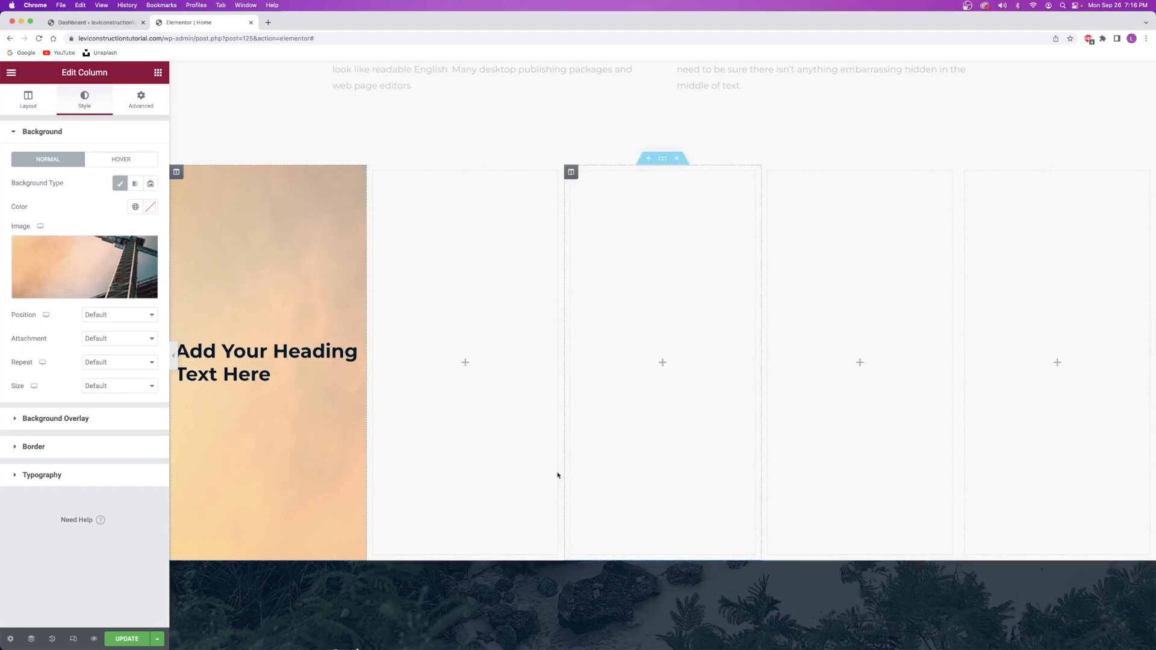
Set the first column's background image position to Center Center and its size to Cover.
left_click(120, 315)
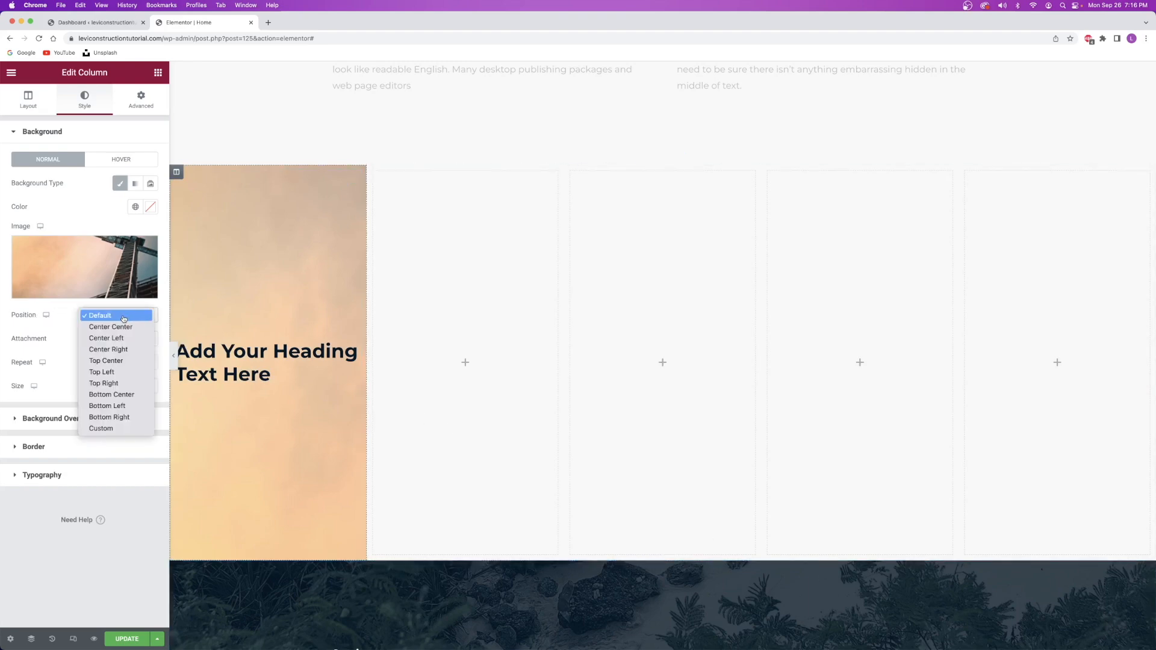
left_click(103, 328)
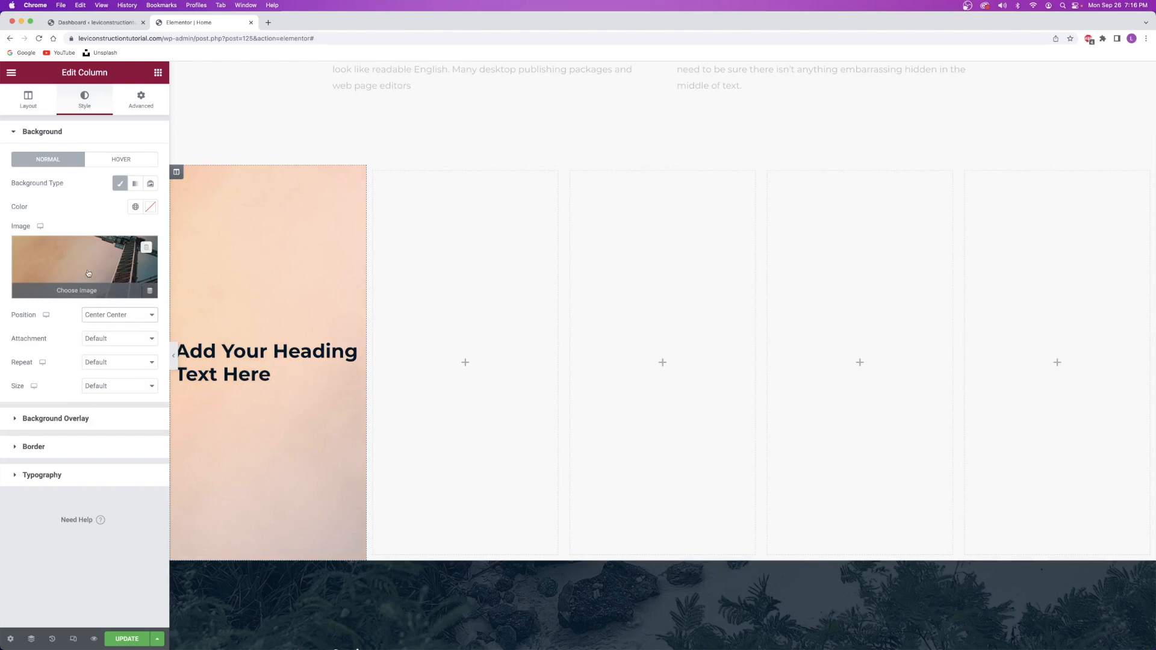
left_click(113, 317)
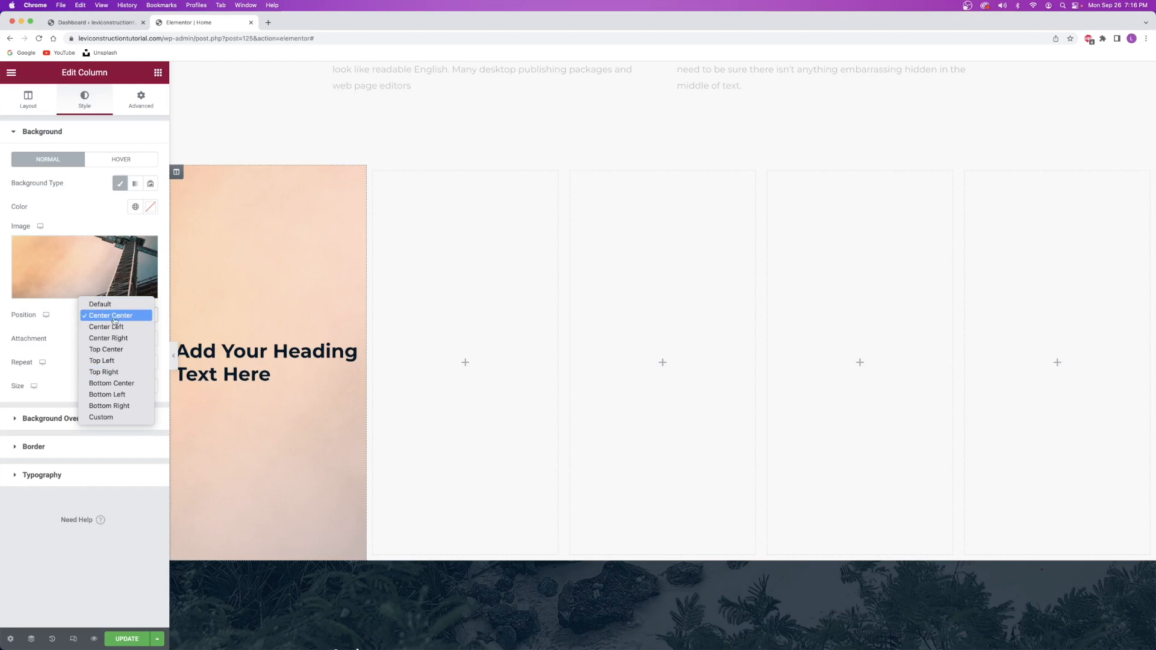
left_click(90, 276)
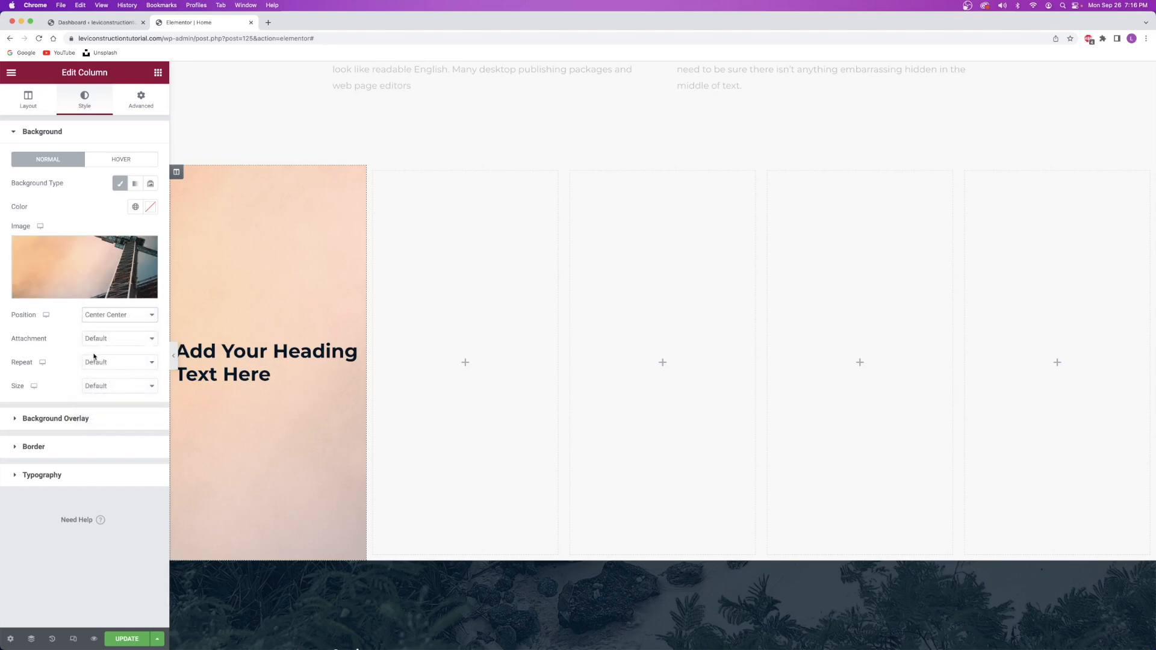
left_click(106, 388)
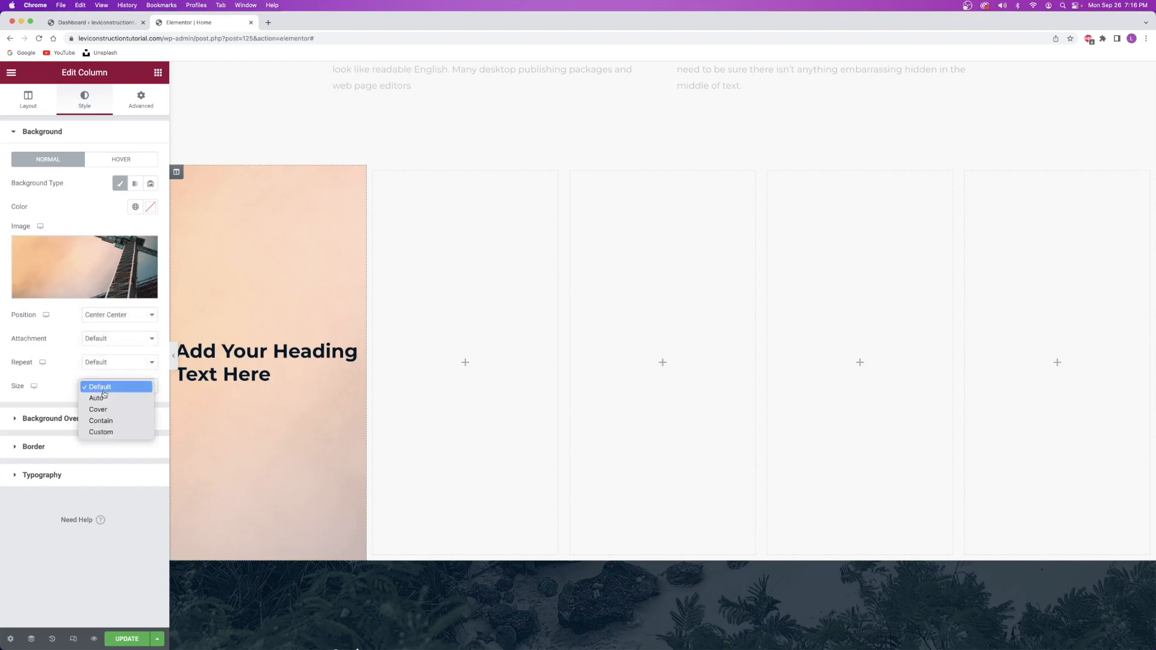
left_click(103, 408)
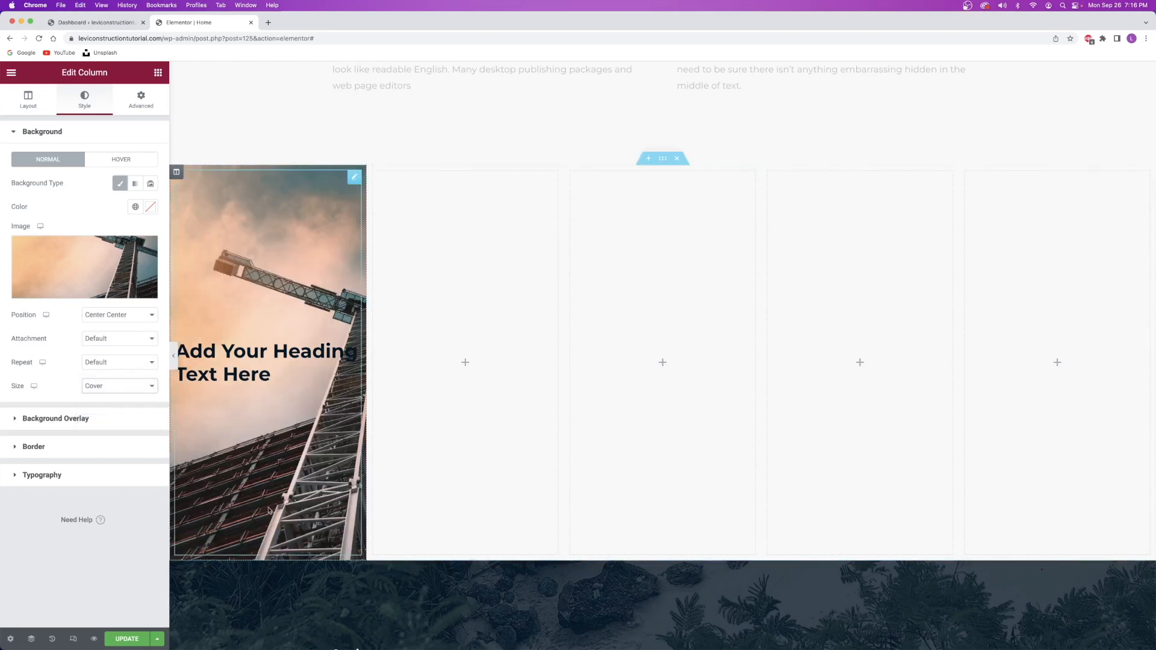
Replace the placeholder heading text in the first column with "Highrise Capability".
left_click(236, 354)
key("super+a")
type("Highrise Capability")
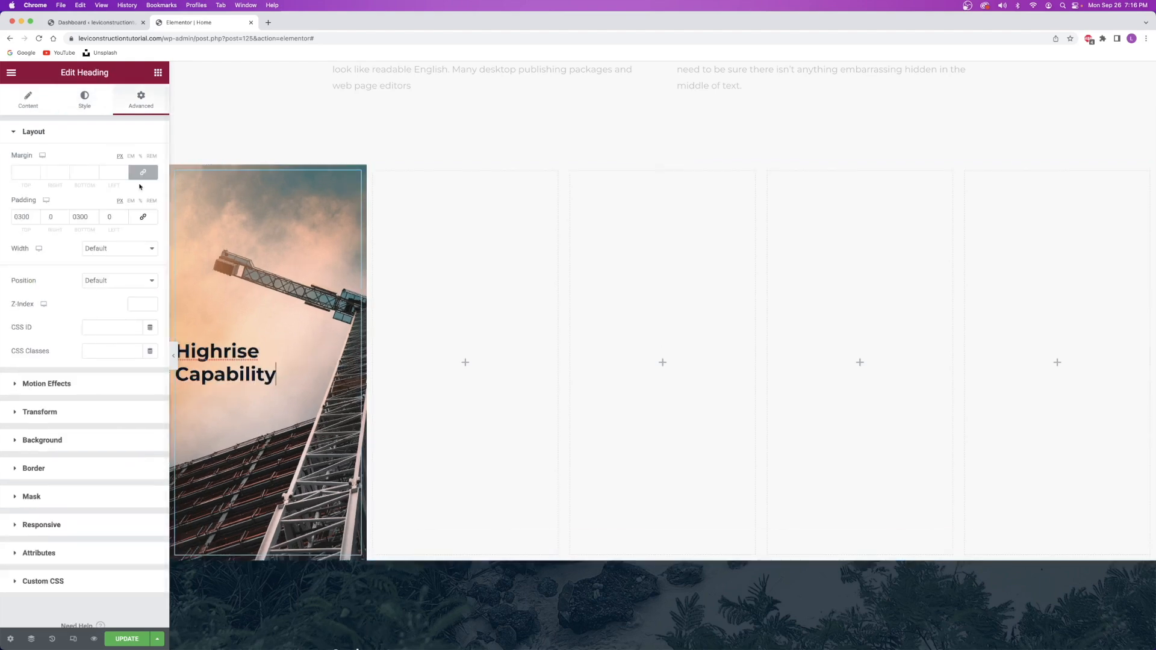
Set the Highrise Capability heading's text transform to Uppercase and its text color to the white global color.
left_click(78, 114)
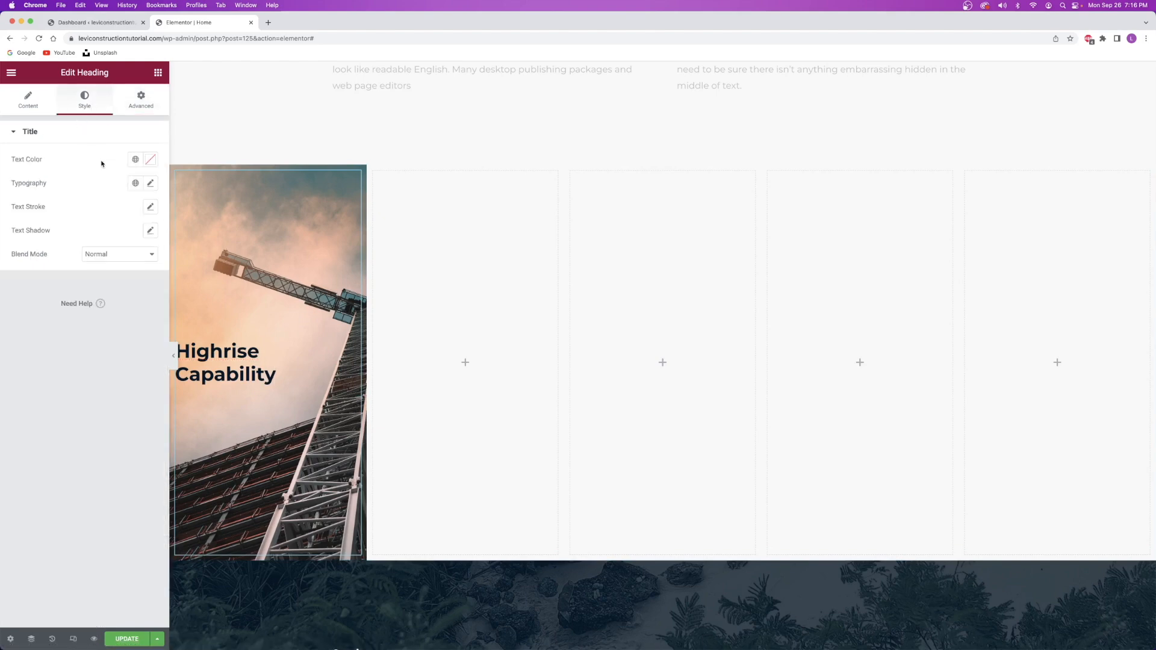
left_click(149, 183)
left_click(102, 319)
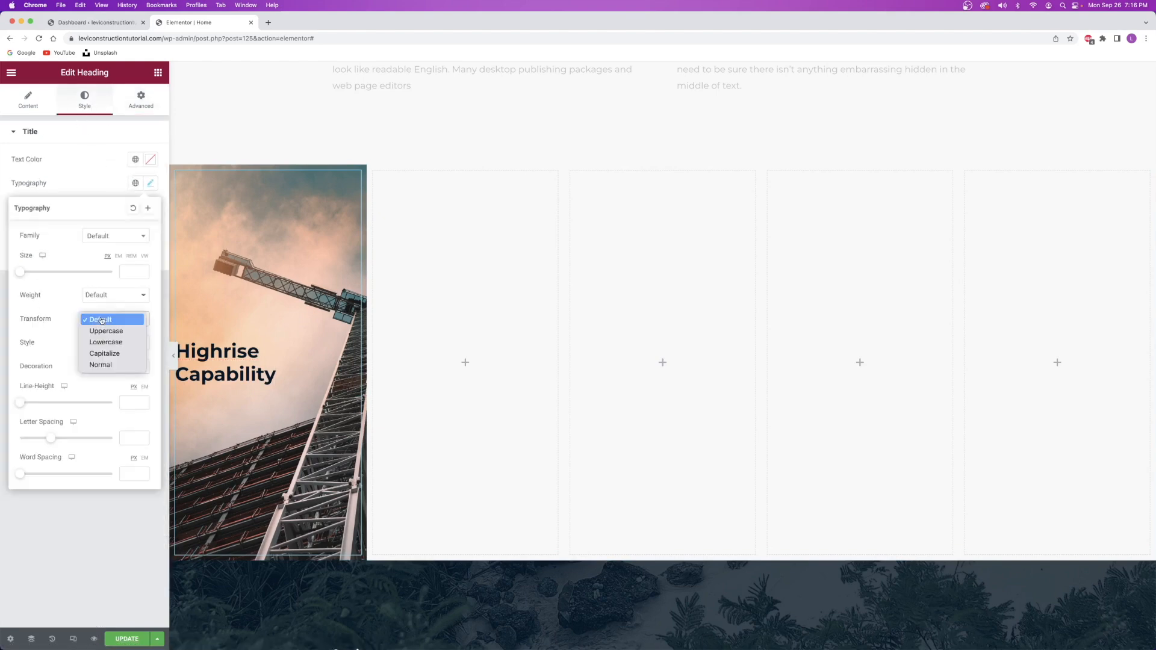
left_click(105, 332)
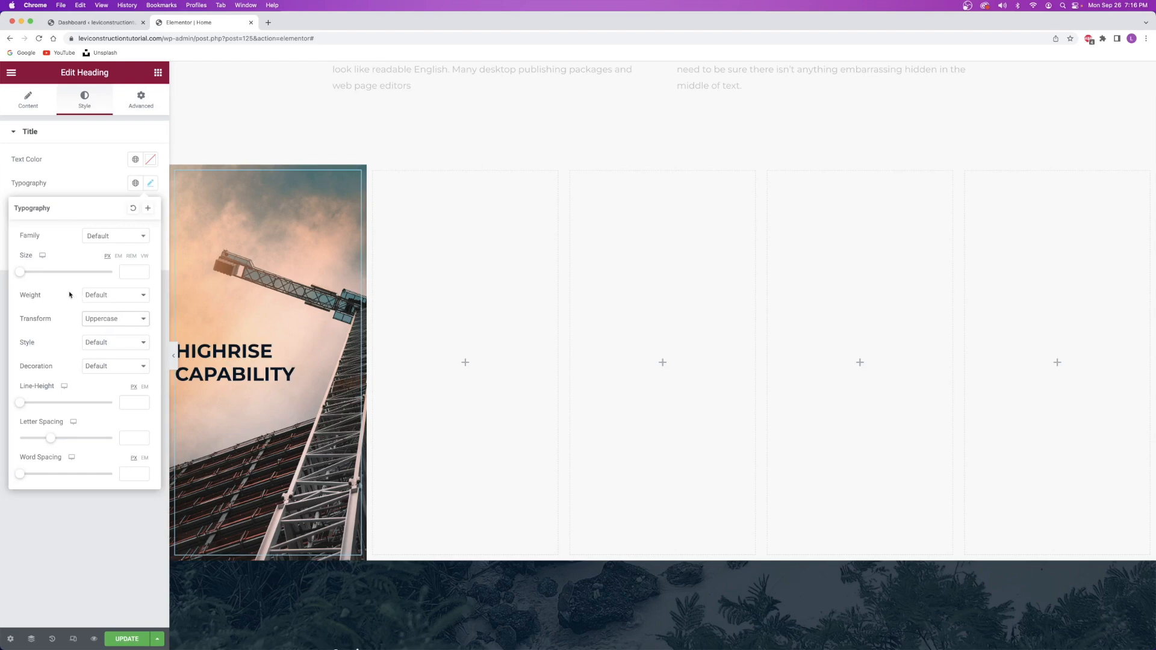
left_click(135, 159)
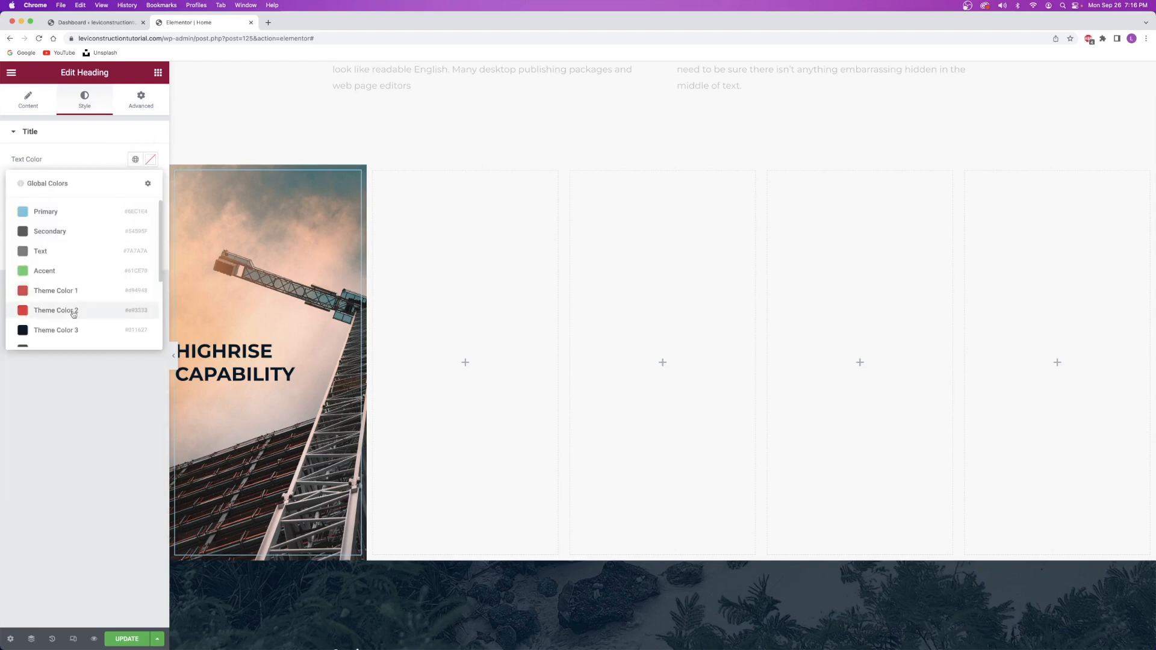
scroll(75, 313, "down", 2)
left_click(58, 322)
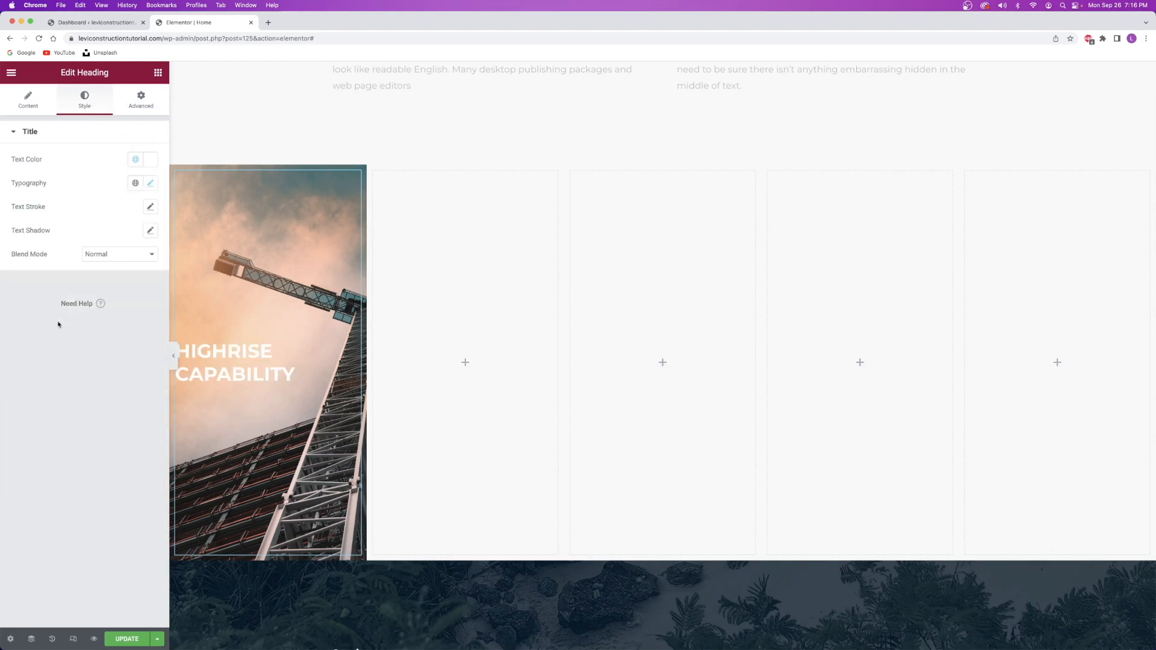
Set the heading's font size to 17 px and align its text to the center.
left_click(150, 184)
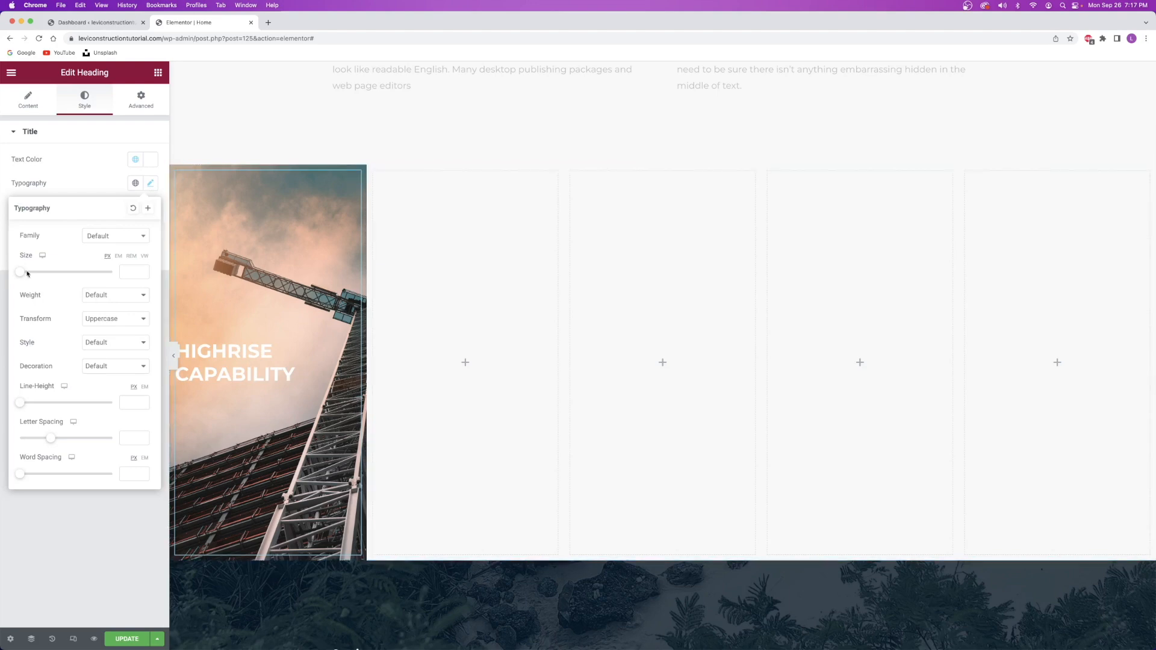
left_click_drag(20, 271, 32, 275)
left_click(76, 187)
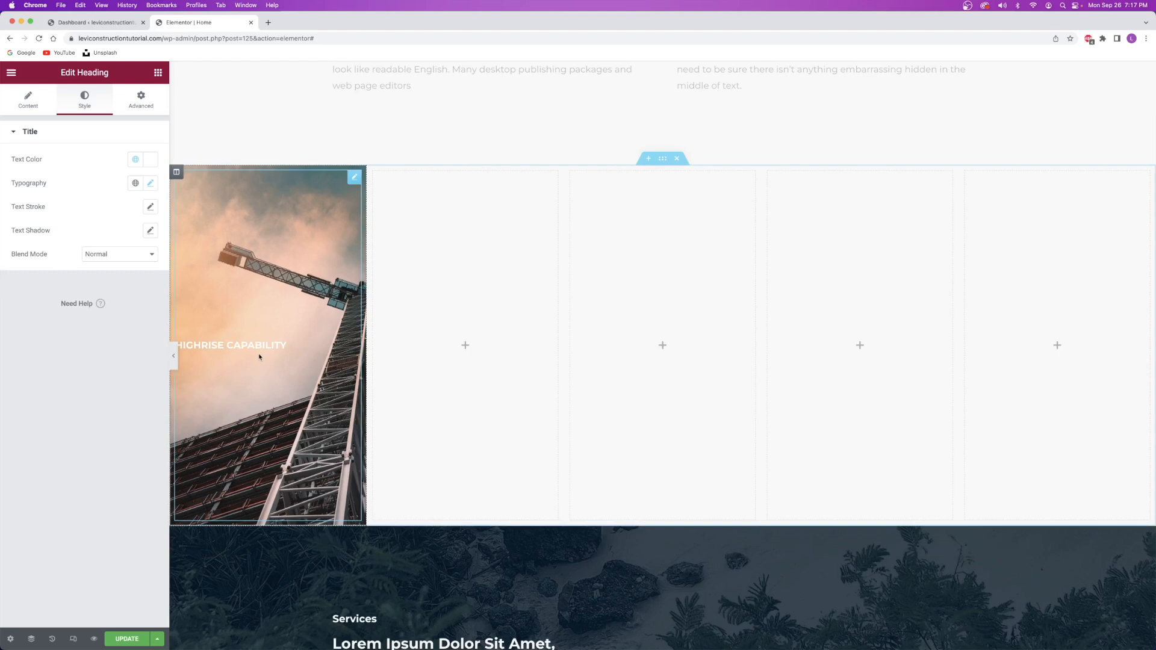
left_click(29, 98)
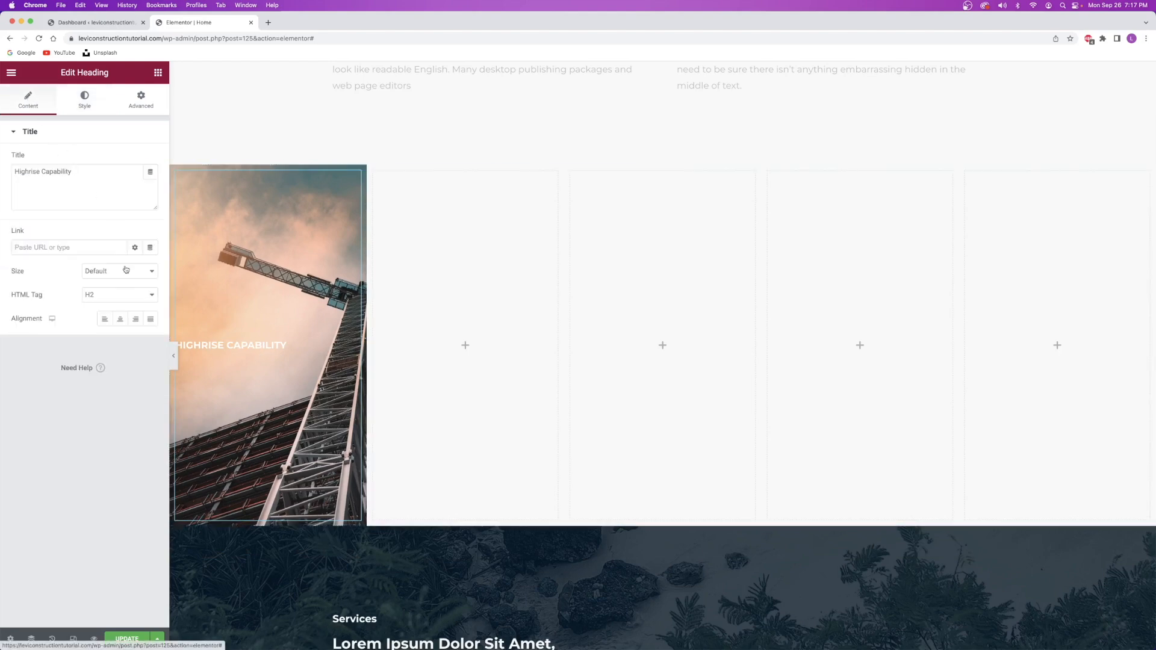
left_click(122, 321)
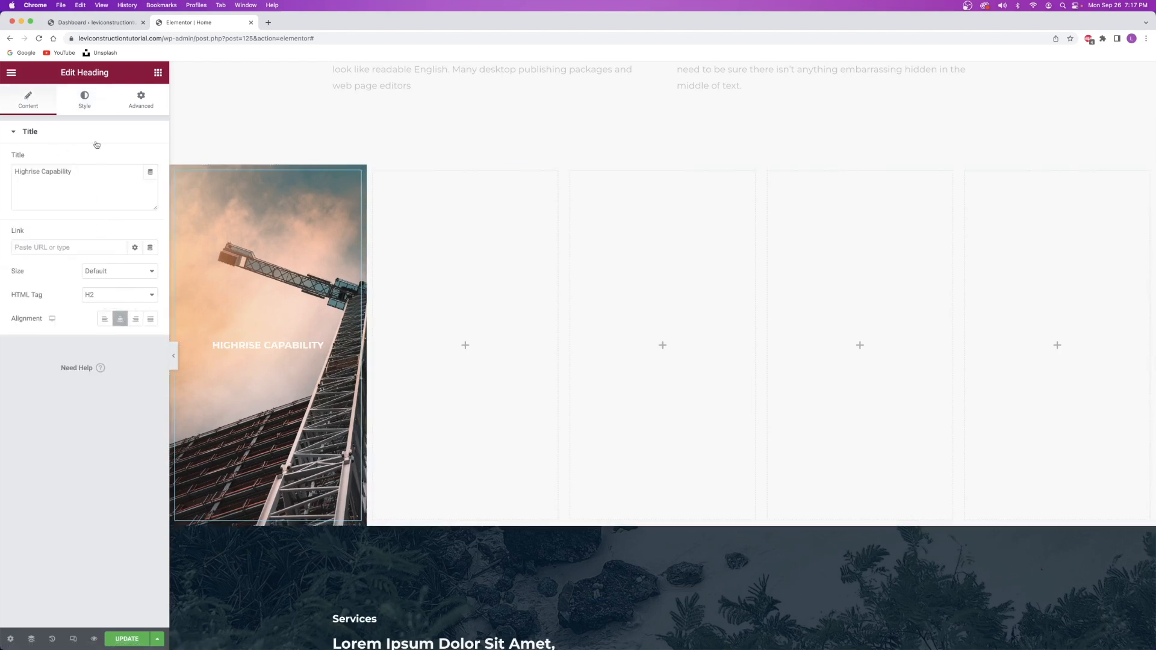
Set the centered Highrise Capability heading's font size to 25 px.
left_click(85, 108)
left_click(149, 183)
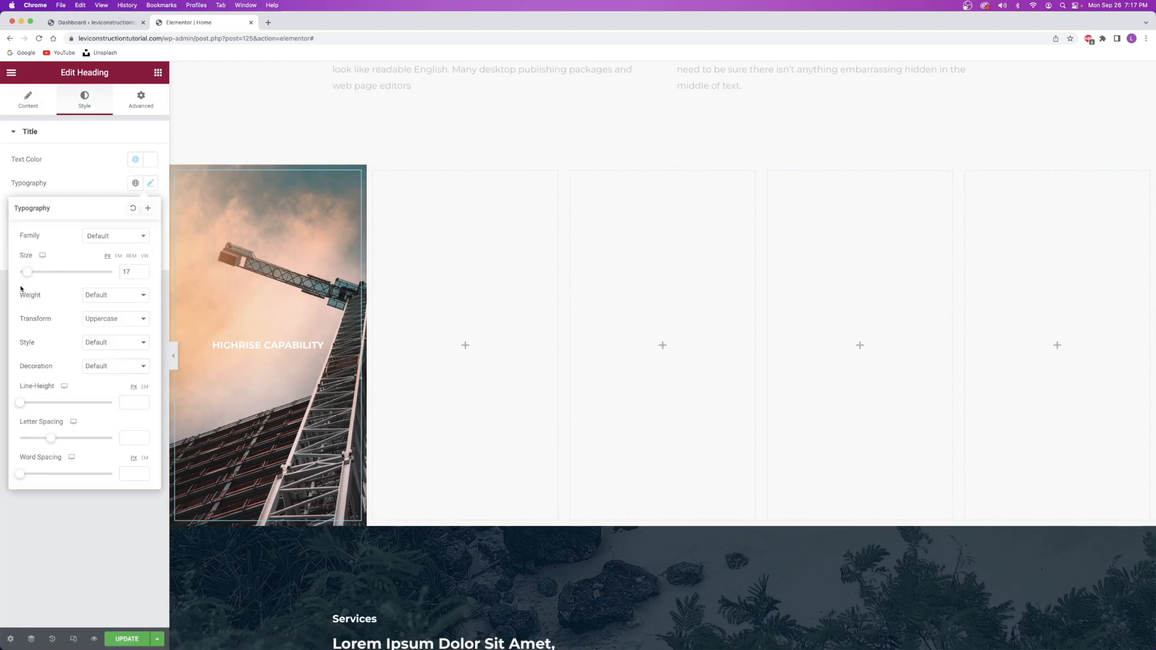
left_click_drag(26, 274, 31, 274)
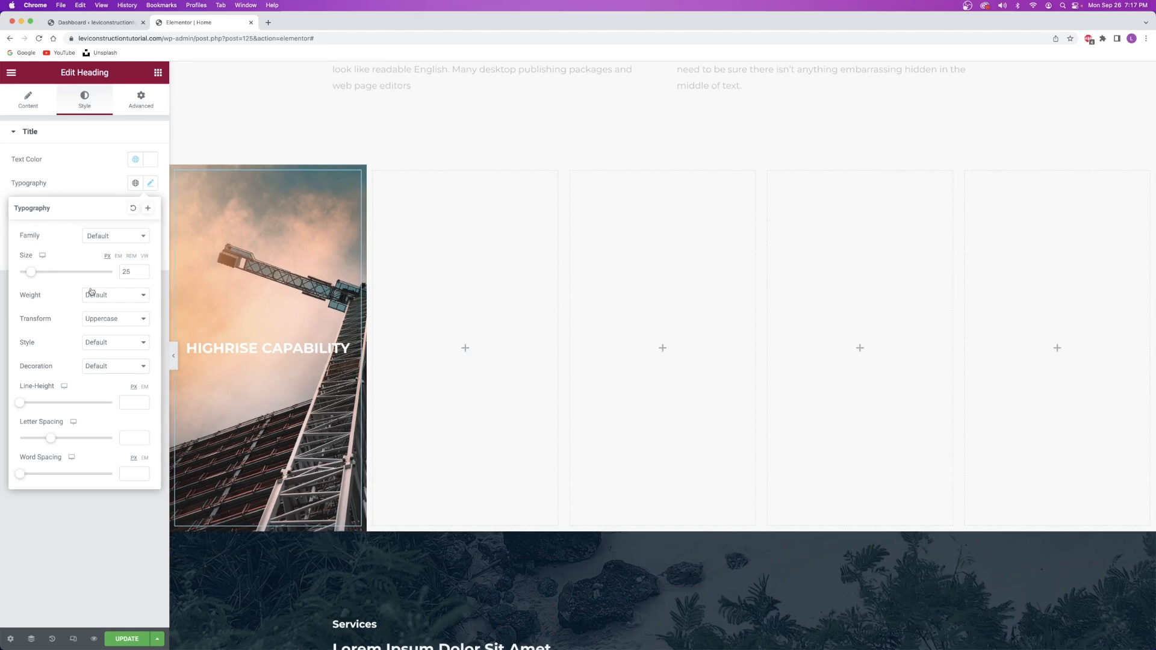
left_click(70, 172)
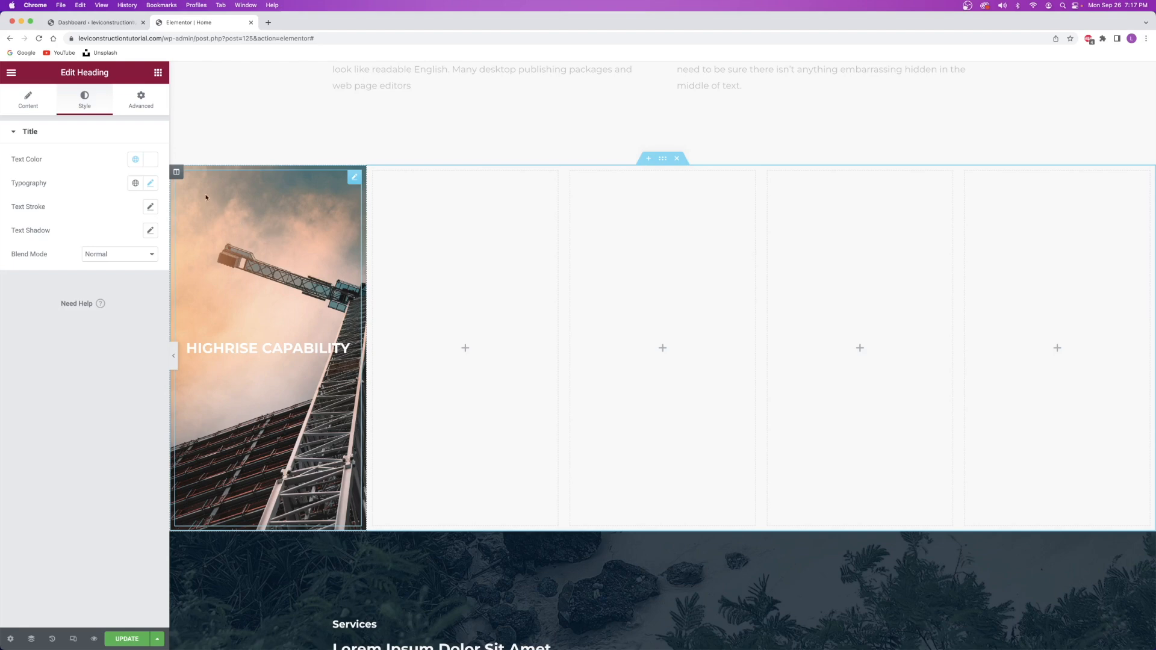
Give the first column a Classic background overlay in near-black at 0.45 opacity for its normal state.
left_click(178, 174)
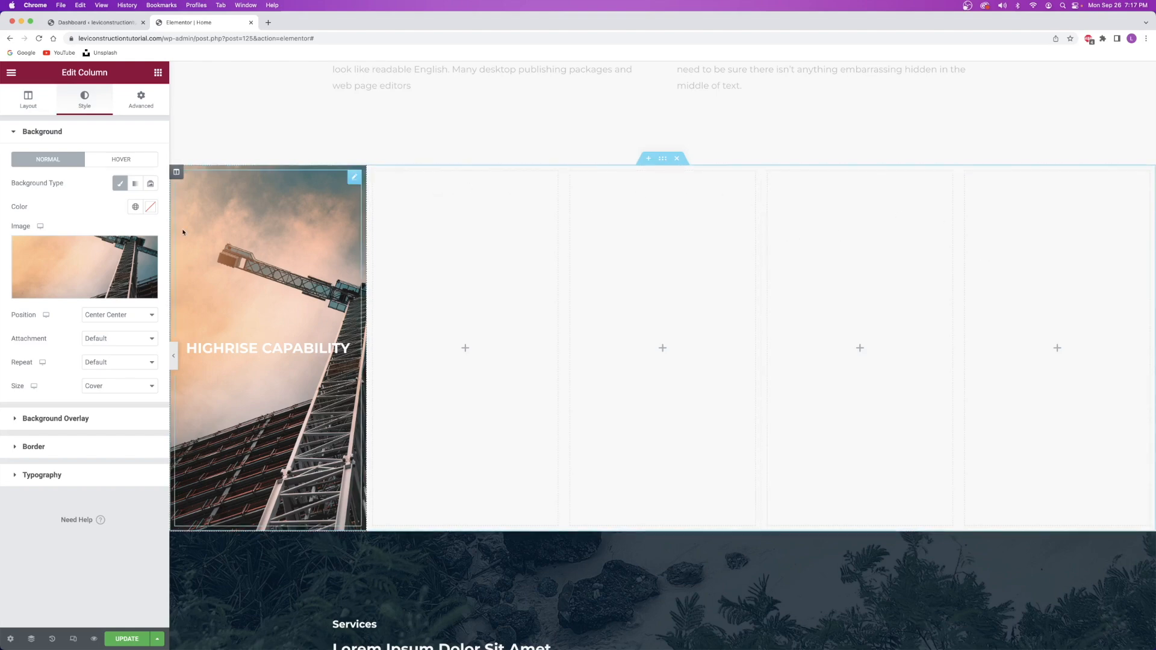
left_click(56, 419)
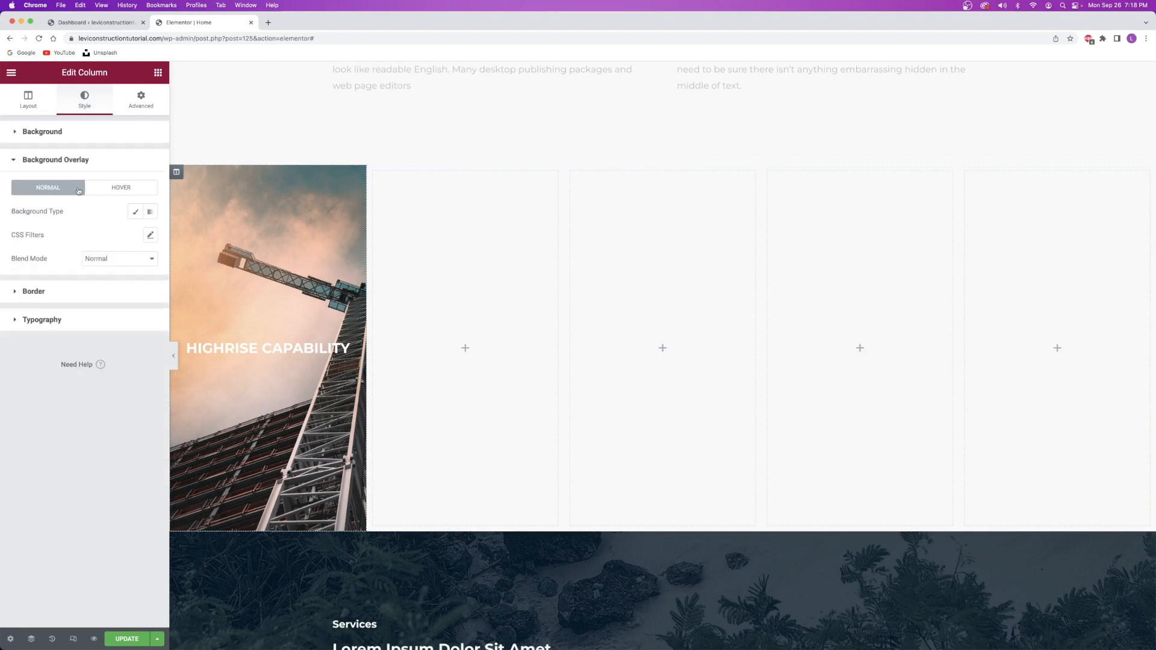
left_click(117, 193)
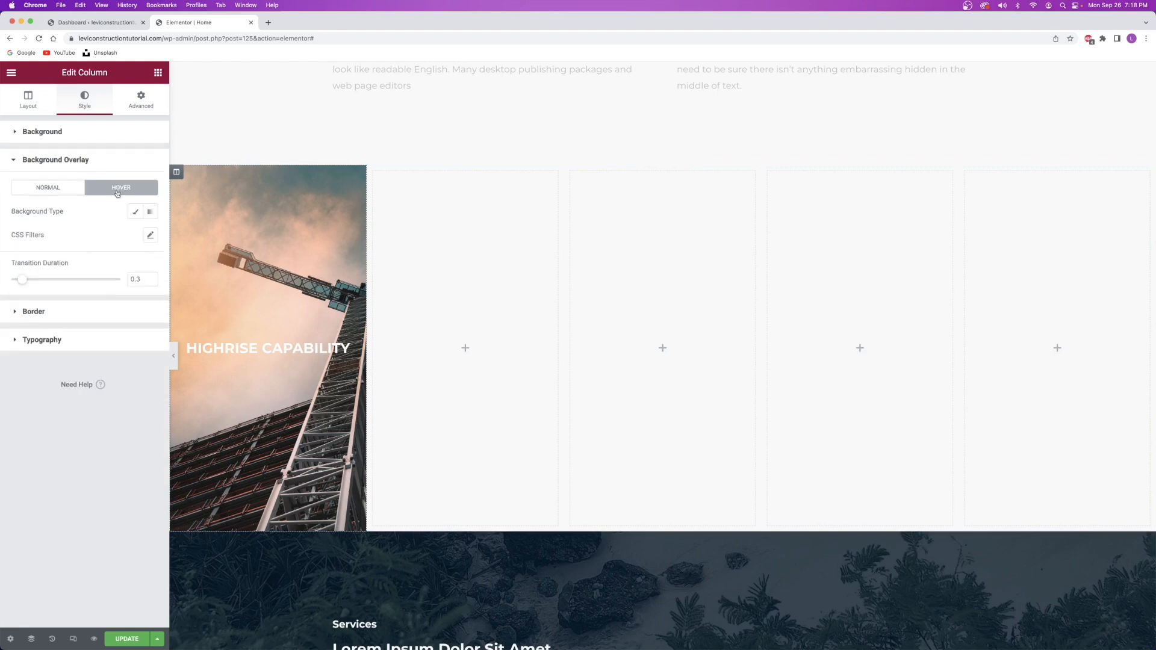
left_click(60, 187)
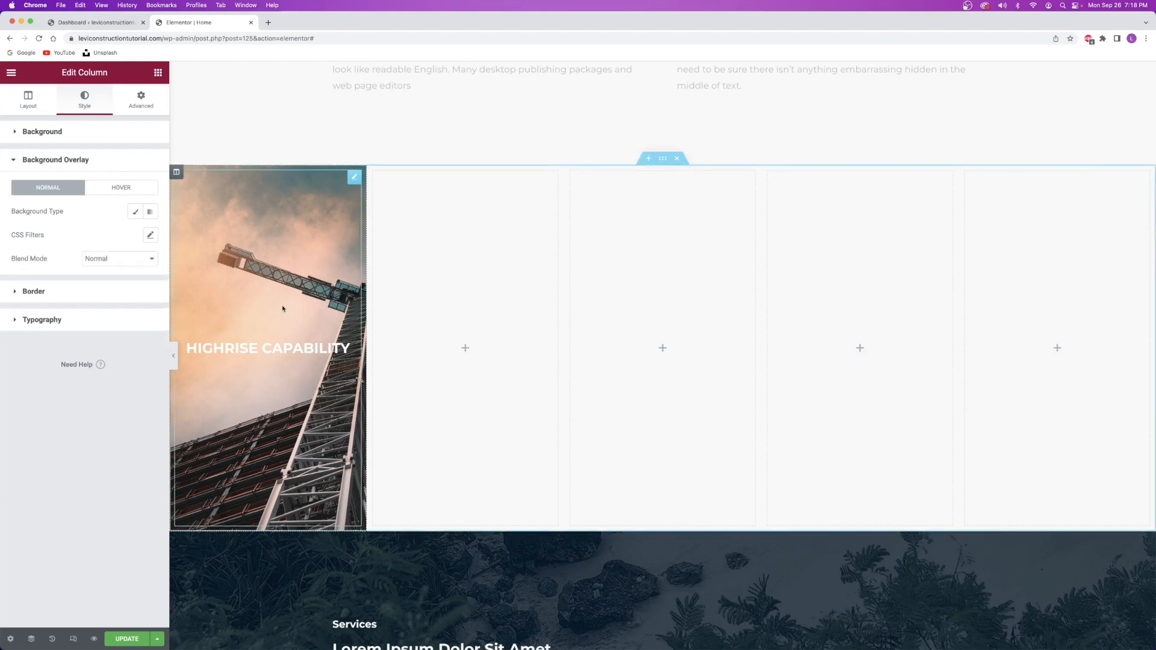
left_click(136, 212)
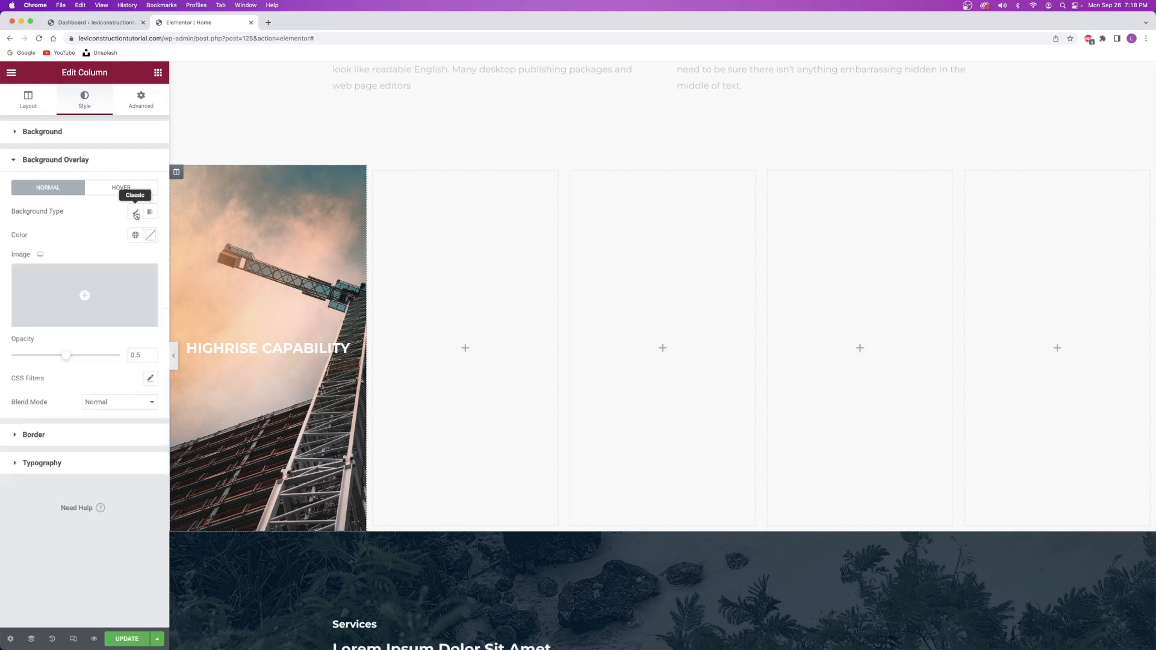
left_click(149, 239)
left_click_drag(73, 322, 2, 360)
left_click(73, 236)
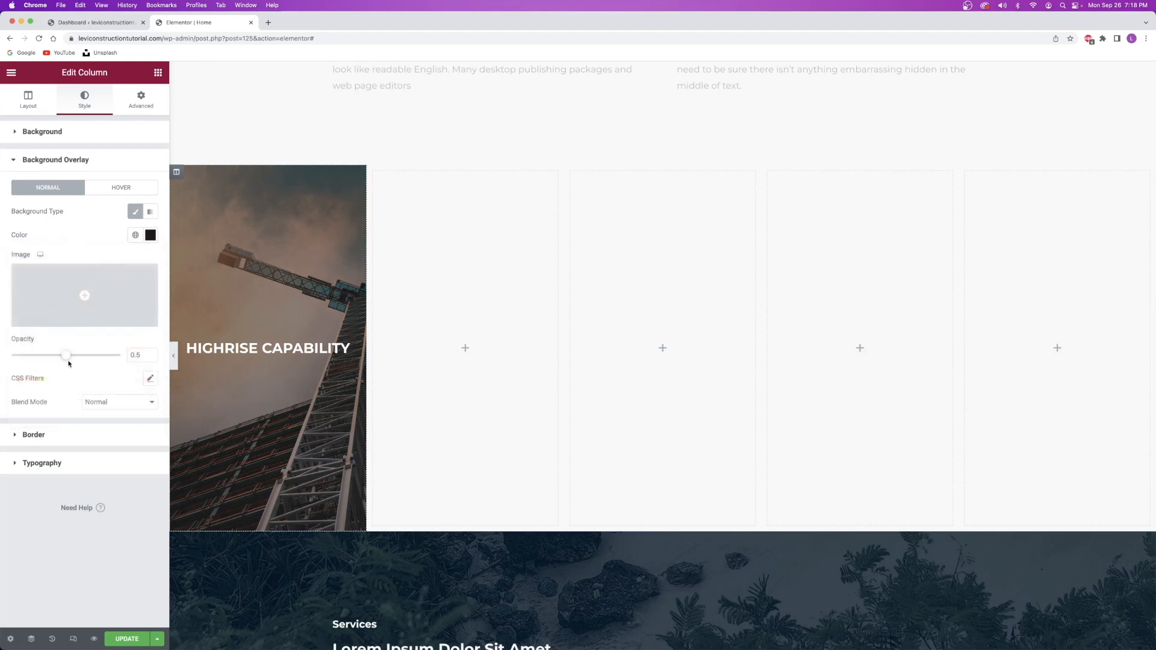
mouse_move(68, 357)
left_mouse_down()
mouse_move(121, 356)
mouse_move(2, 357)
mouse_move(71, 356)
mouse_move(60, 355)
left_mouse_up()
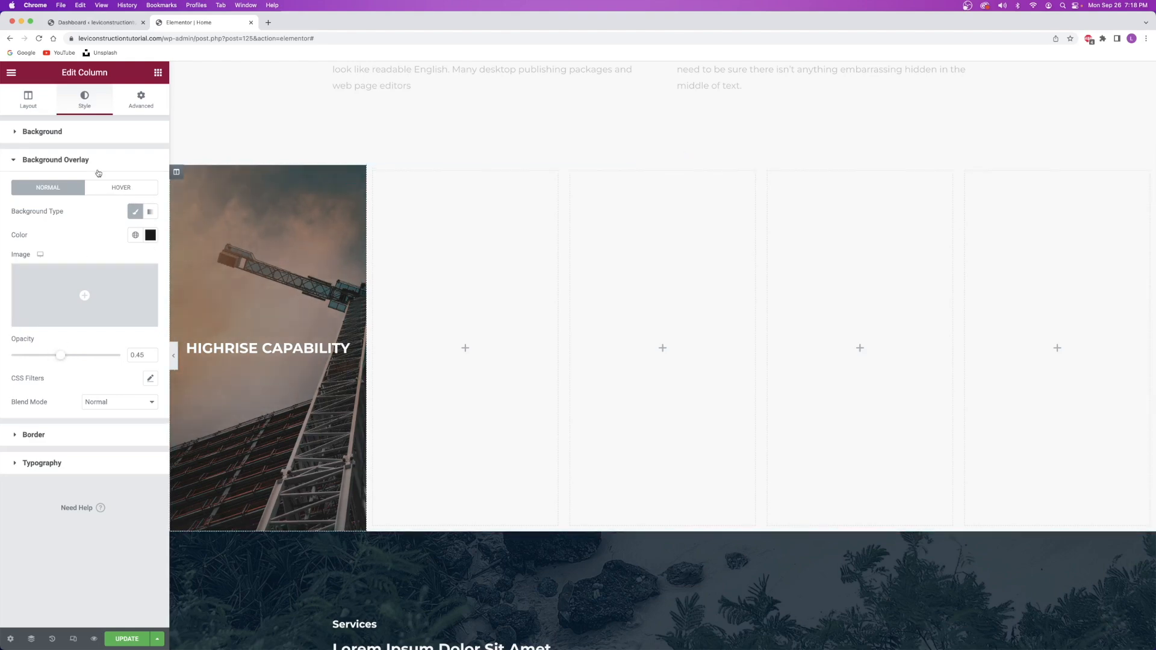
Add a Classic background overlay in red #FF0000 for the first column's hover state.
left_click(116, 189)
left_click(135, 211)
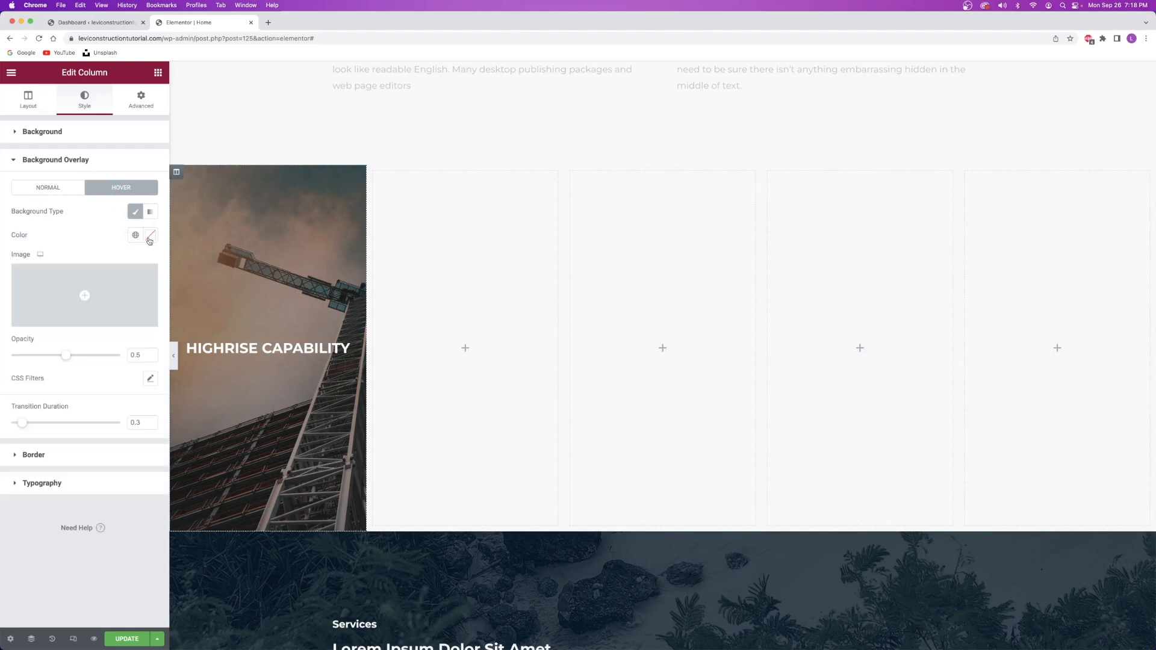
left_click(151, 234)
left_click_drag(114, 312, 159, 275)
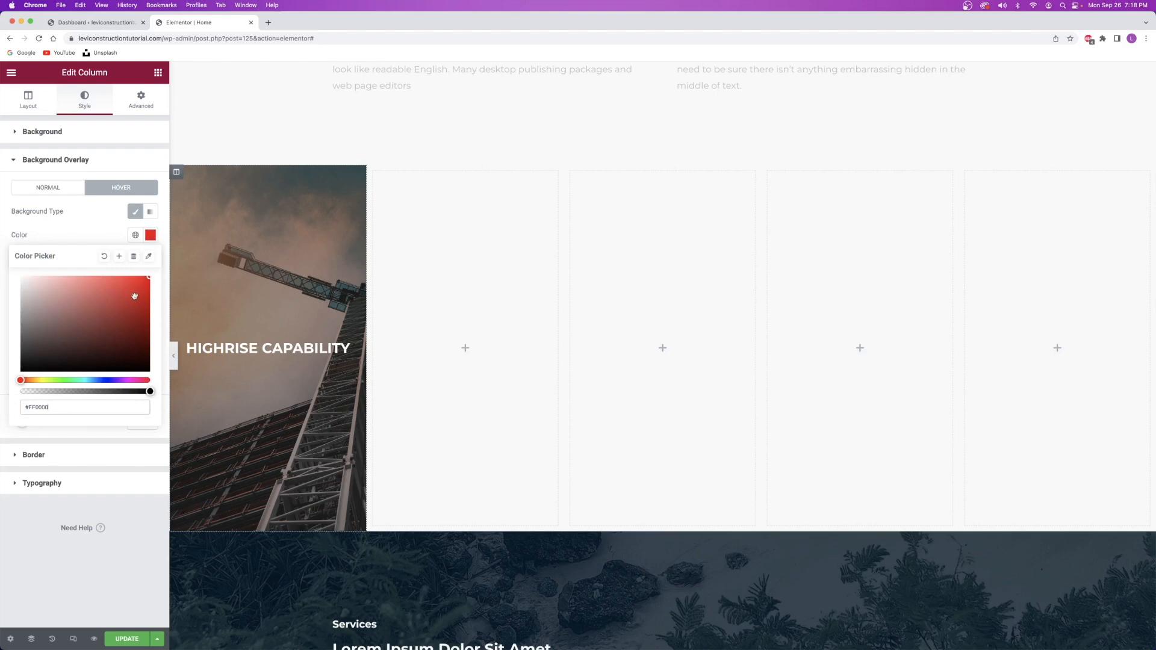
left_click(84, 228)
Try different opacities for the first column's hover overlay and set it to 0.35.
left_click_drag(61, 359, 35, 357)
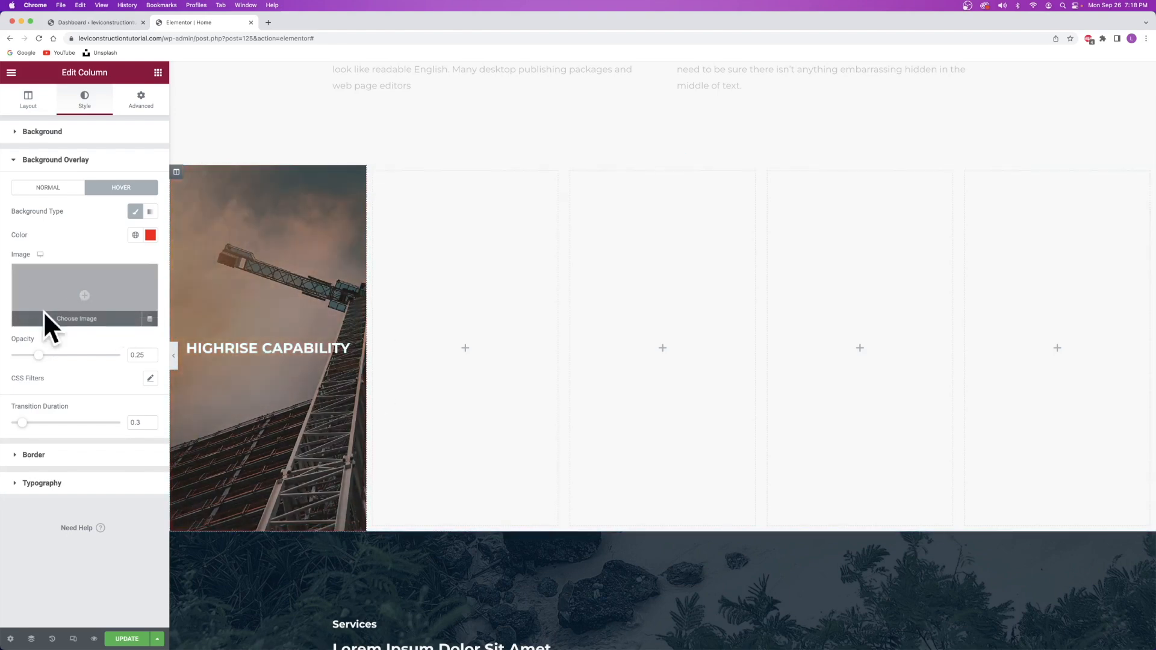
left_click_drag(40, 356, 100, 356)
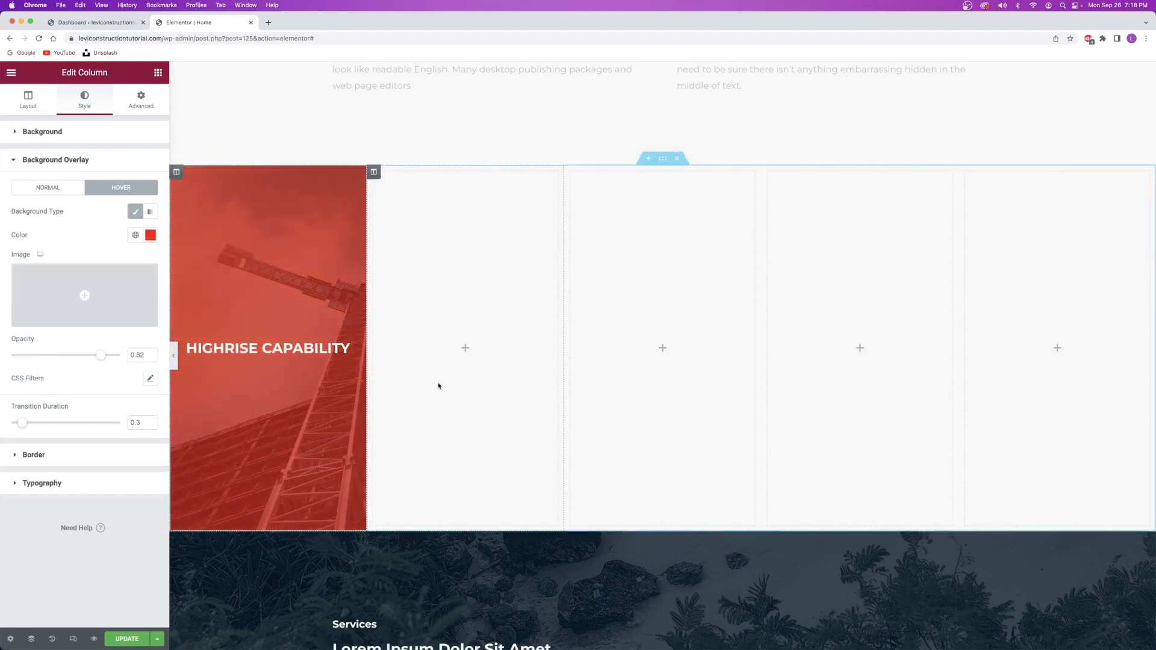
left_click(39, 357)
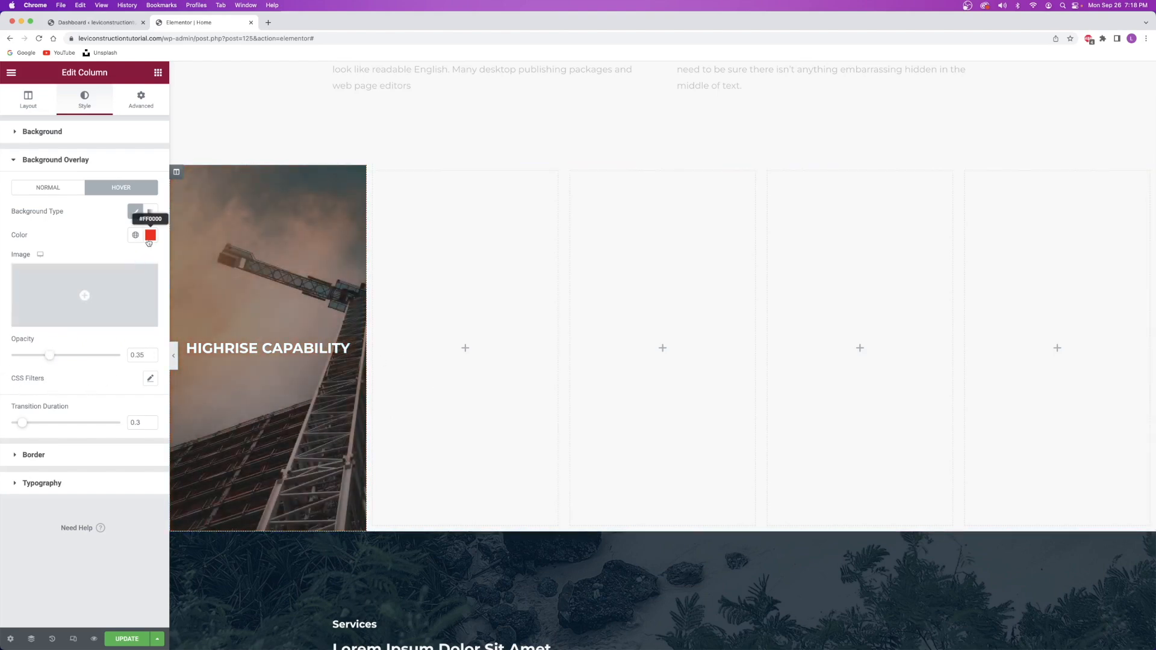
Change the first column's hover overlay color to dark red #B12323 and update the page.
left_click(150, 235)
left_click(142, 315)
left_click_drag(137, 307, 122, 306)
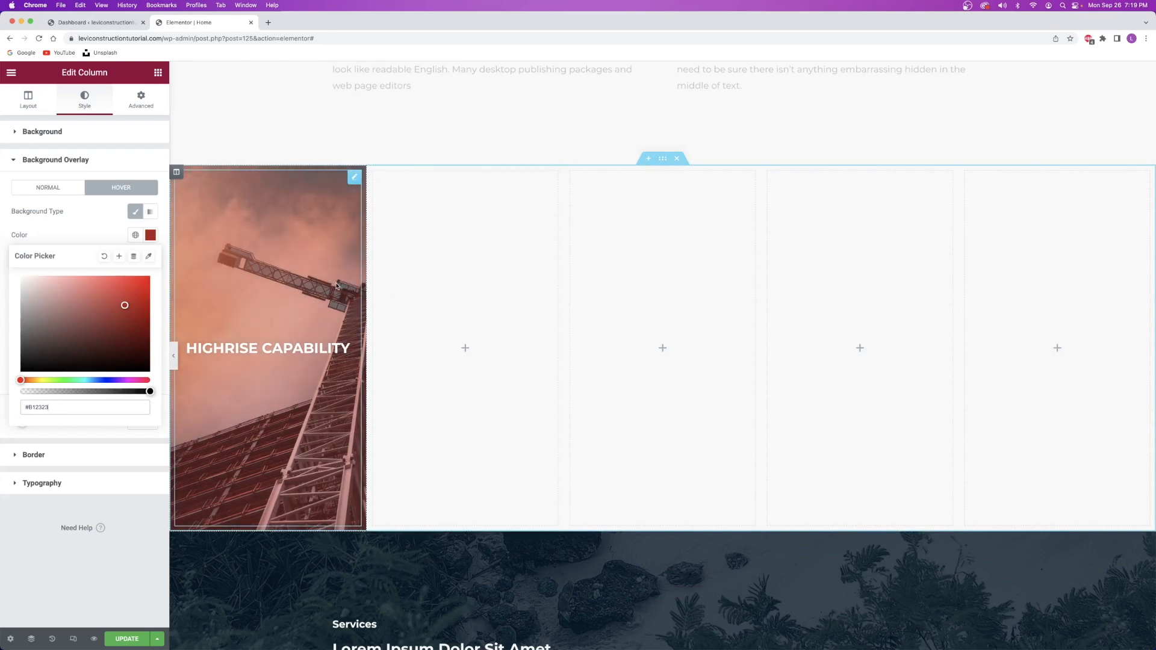
left_click(113, 237)
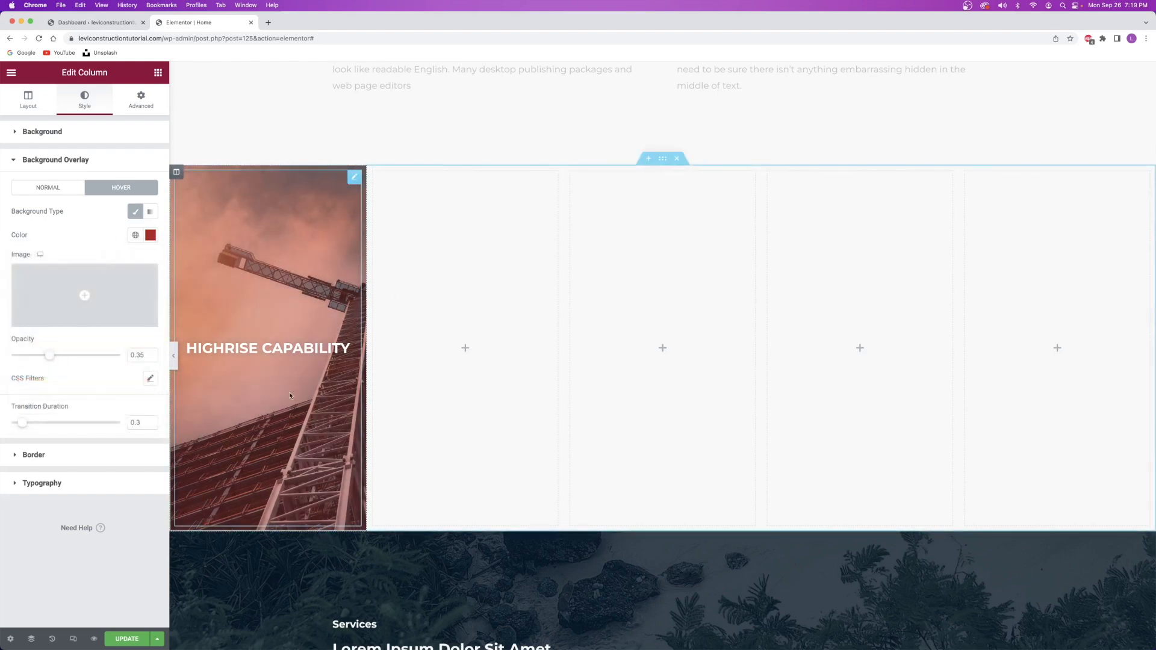
left_click(61, 161)
left_click(131, 636)
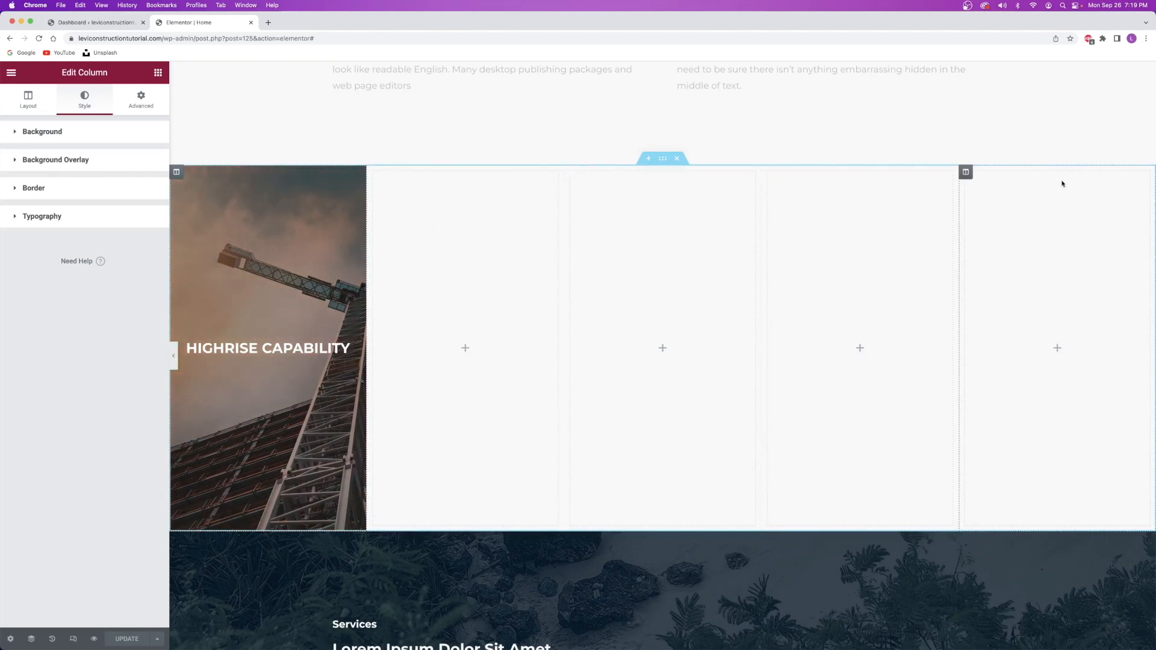
Copy the first column, paste it after the empty second column, and delete that empty column.
right_click(177, 174)
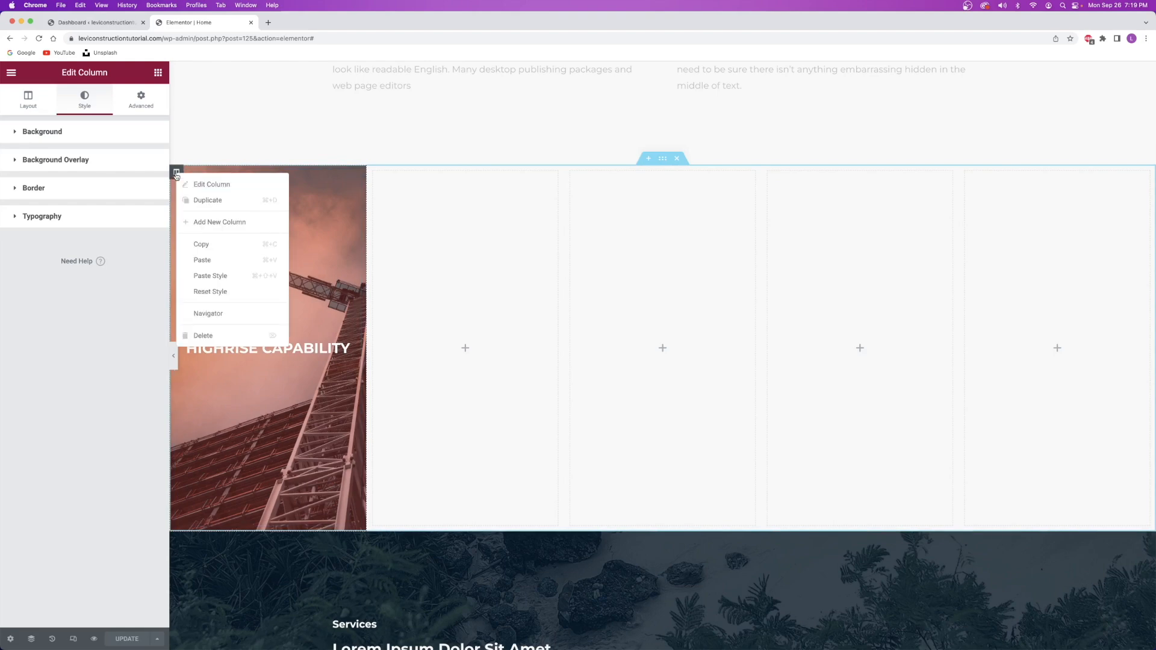
left_click(207, 243)
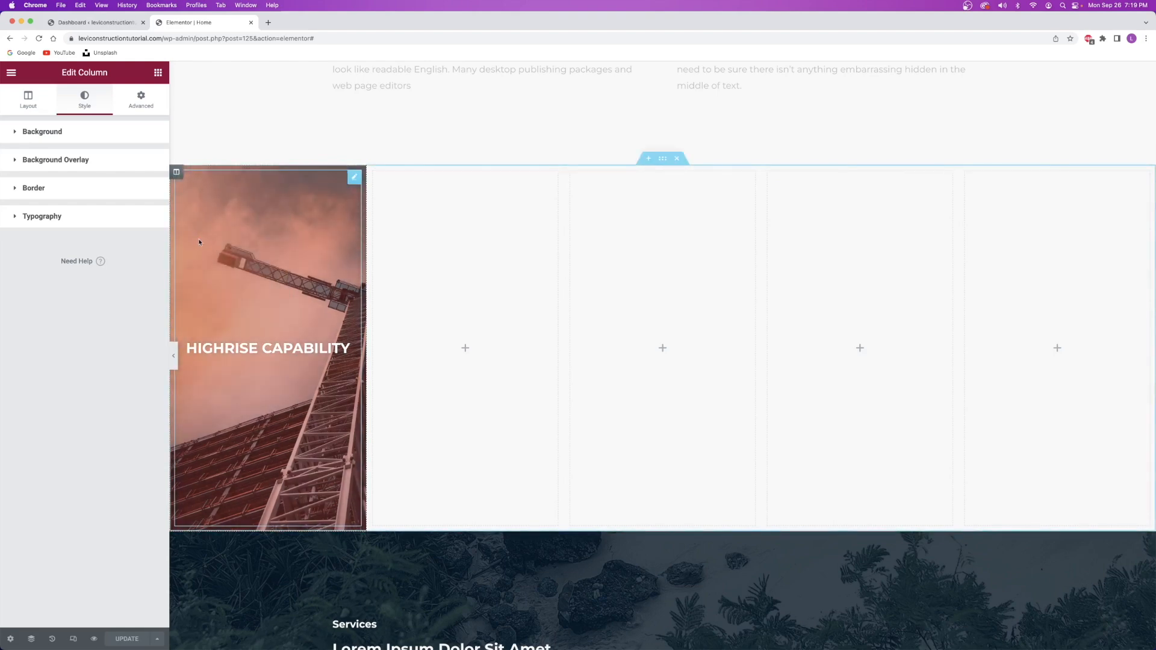
right_click(377, 174)
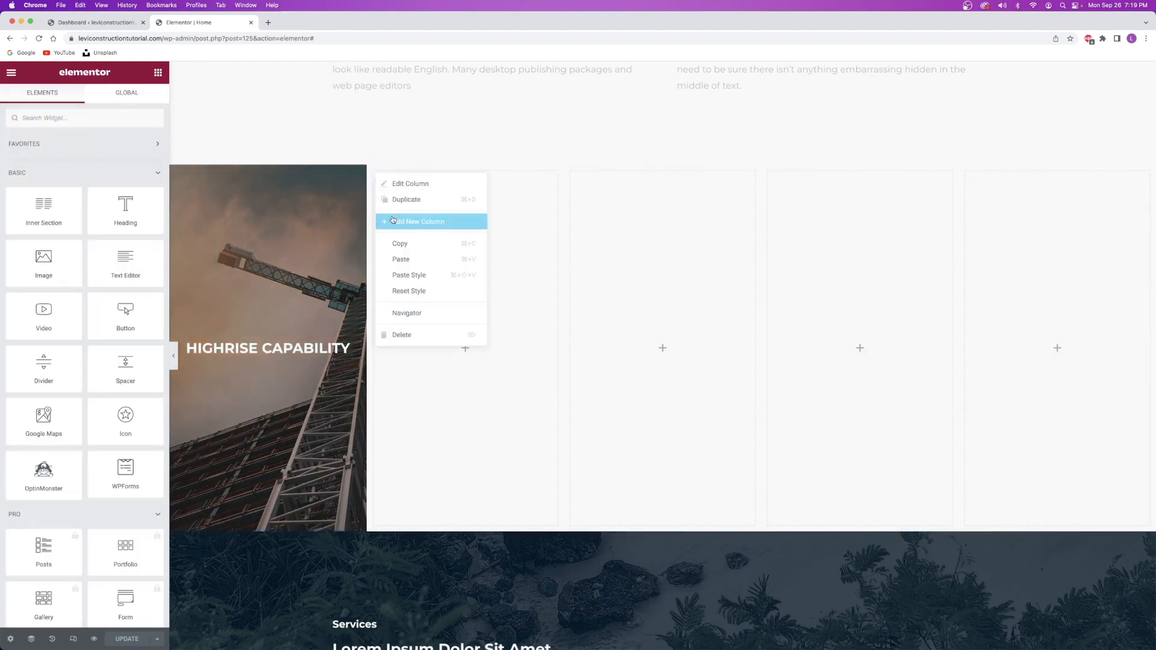
left_click(406, 262)
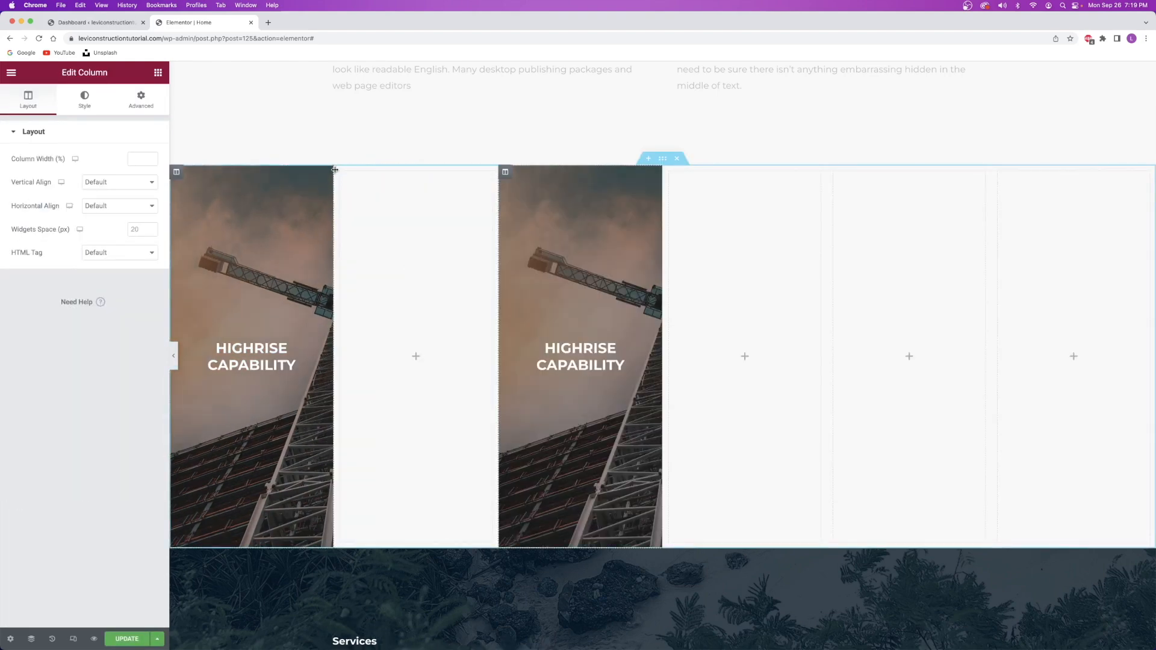
right_click(341, 173)
left_click(372, 331)
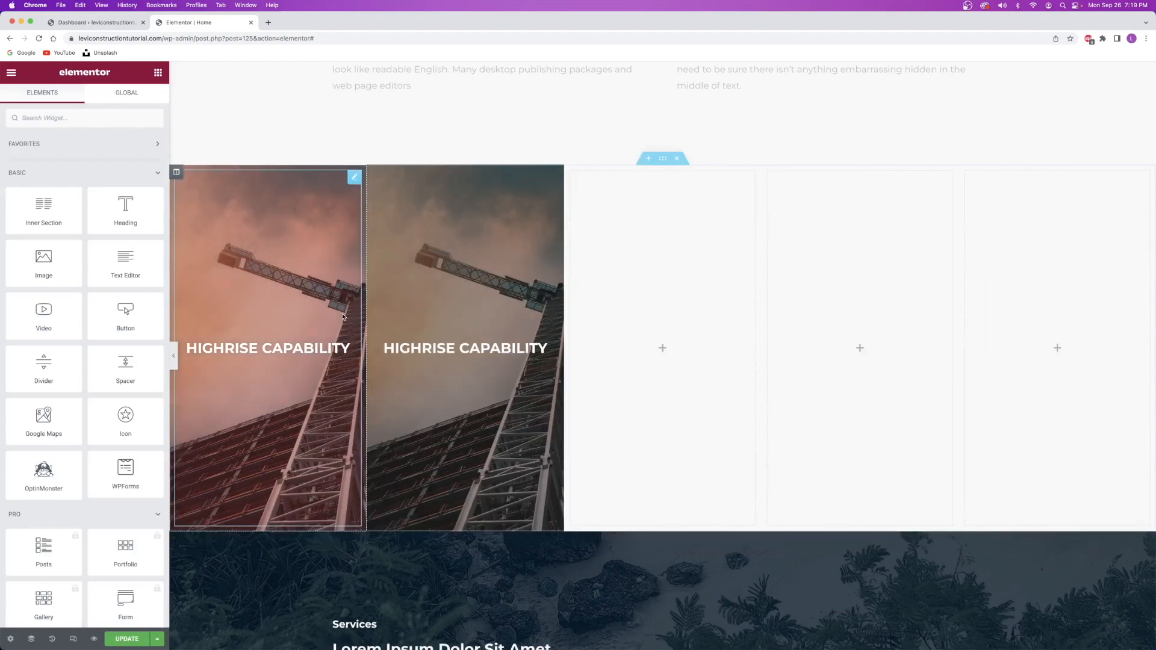
Replace the three remaining empty columns with copies of the Highrise Capability column and review the page above them.
right_click(577, 174)
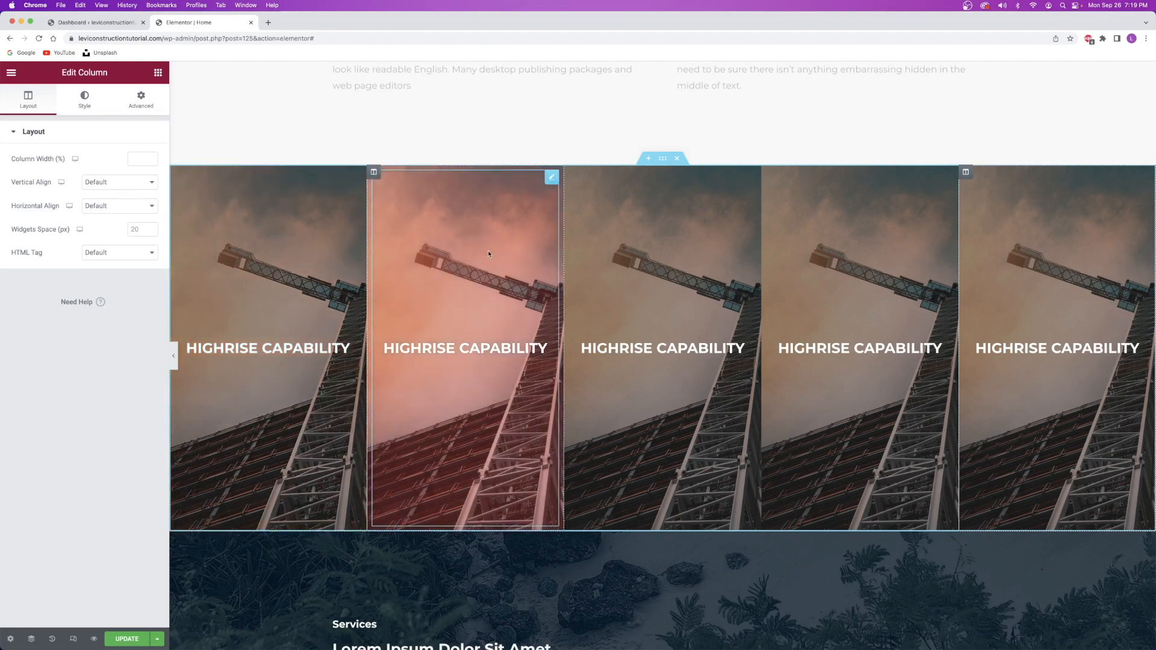
scroll(465, 344, "up", 15)
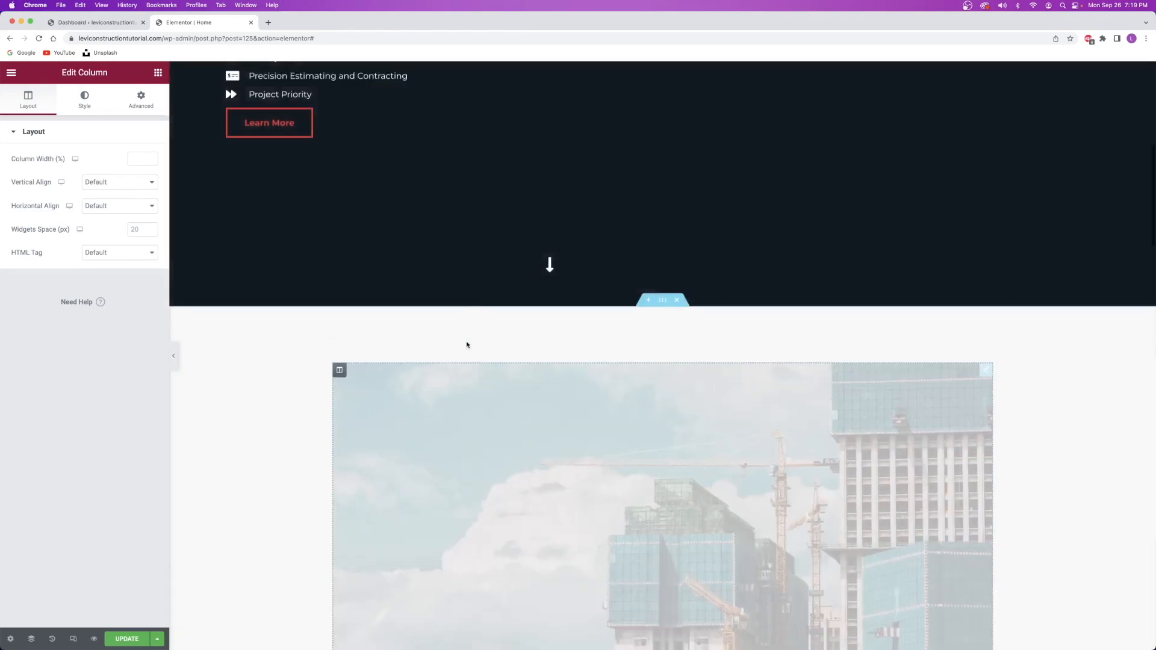
scroll(473, 333, "down", 6)
scroll(473, 333, "down", 12)
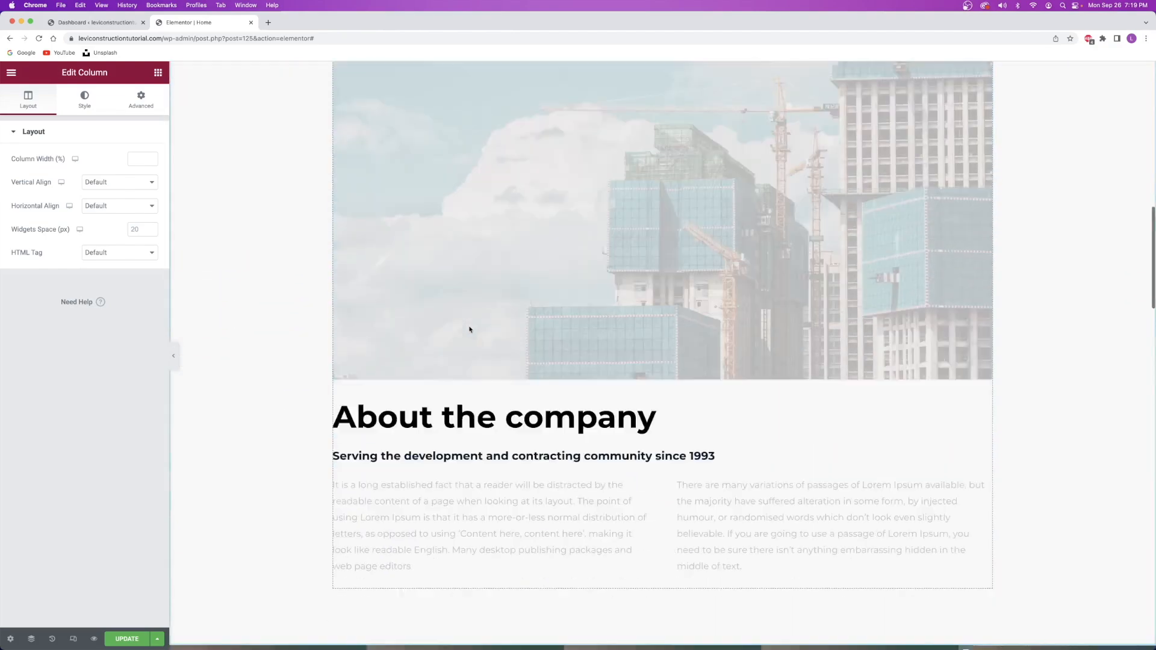
Change the second column's heading to "Contracting and Estimating".
scroll(467, 323, "up", 3)
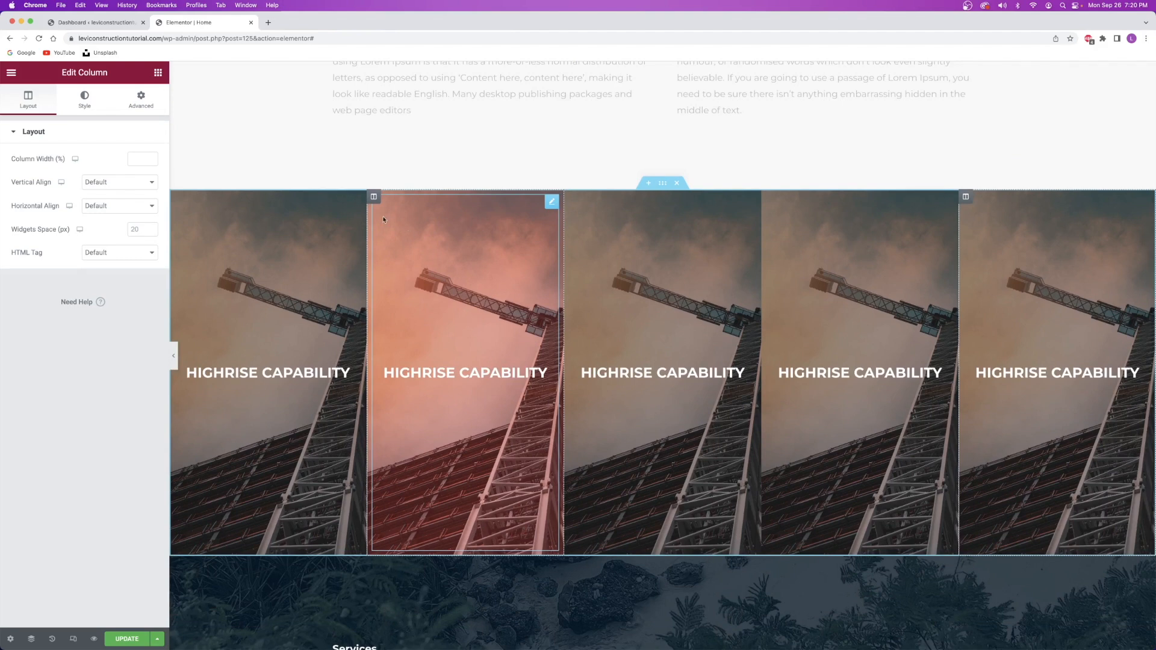
left_click(477, 376)
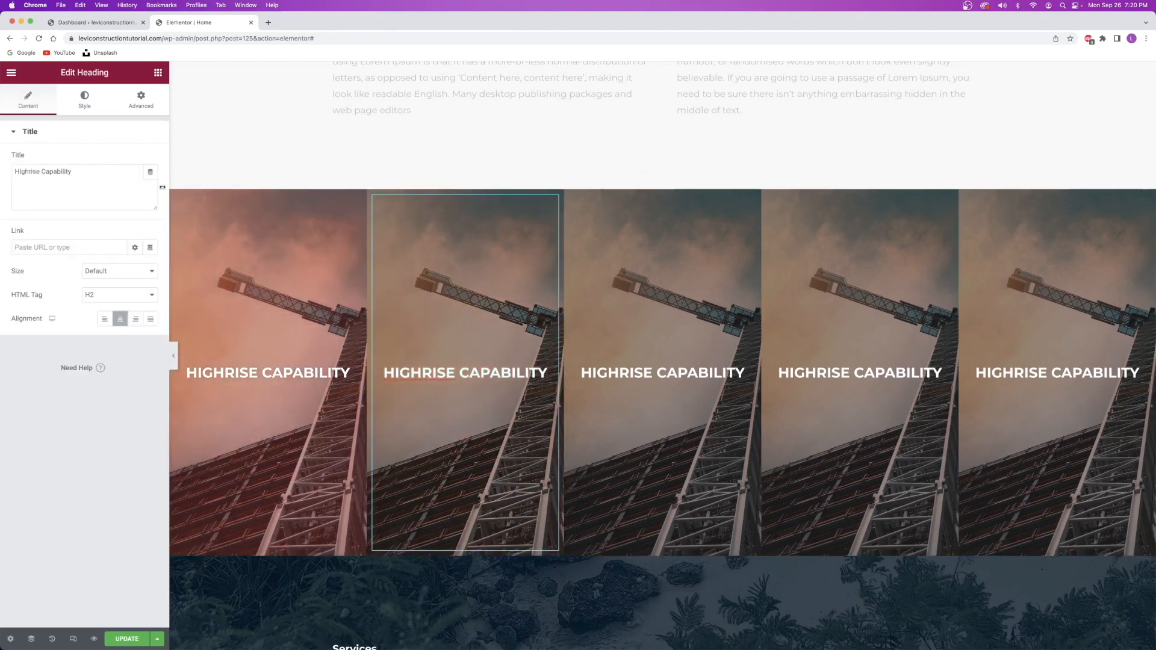
left_click(20, 170)
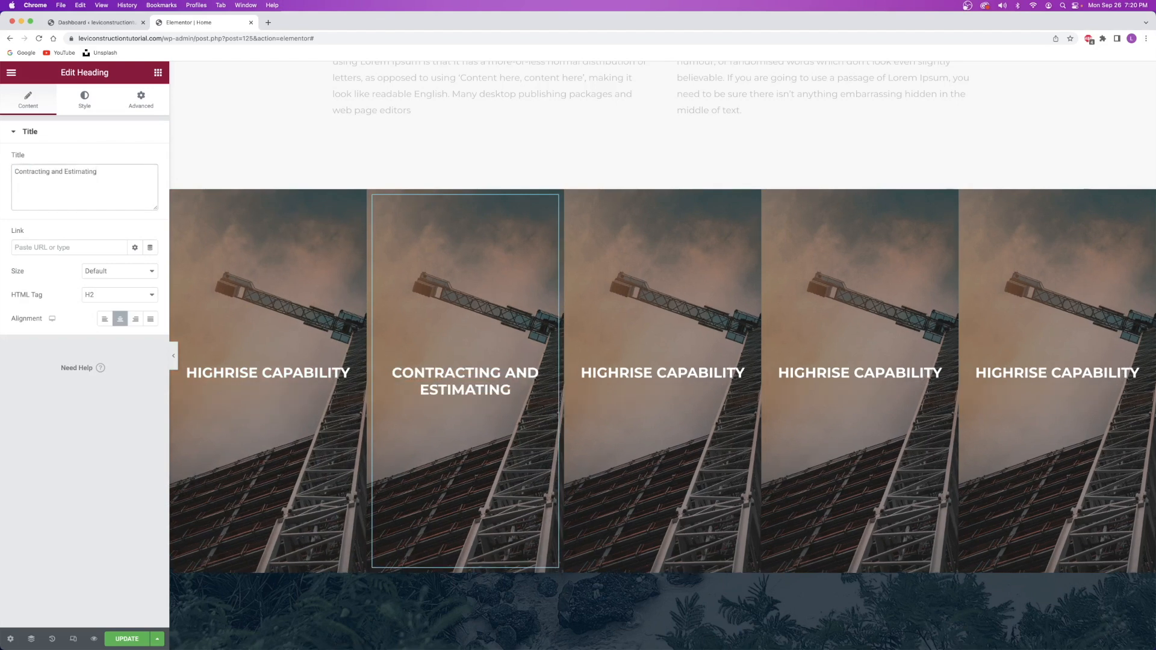
left_click(81, 108)
left_click(30, 106)
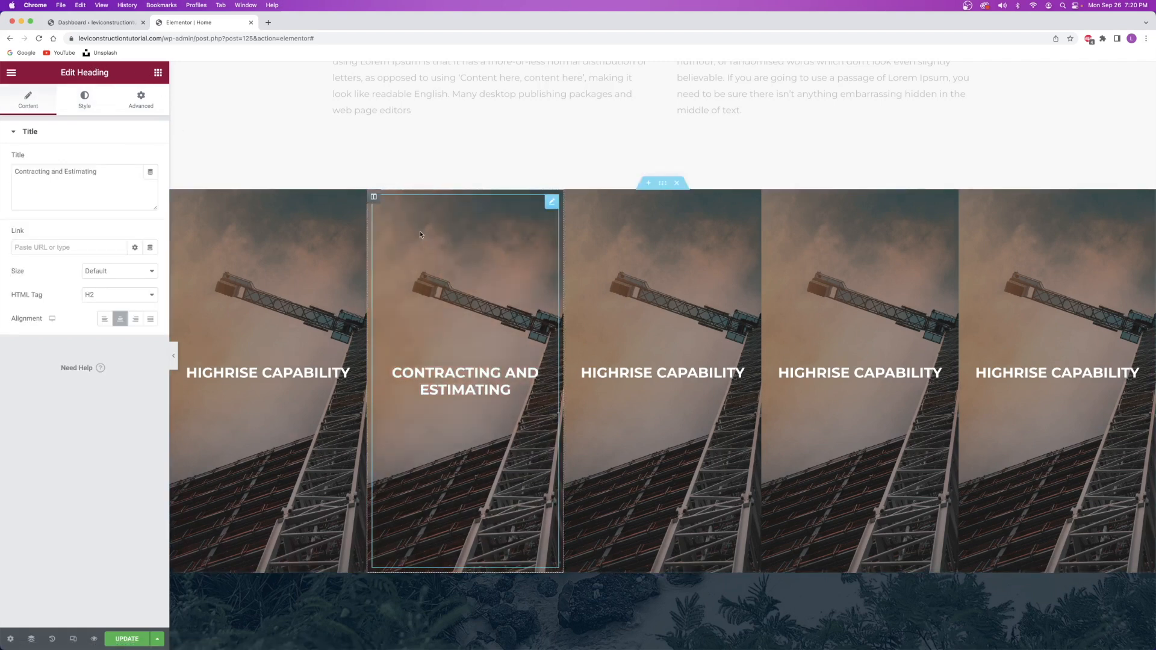
Open the second column's background image for replacement from the media library.
left_click(373, 197)
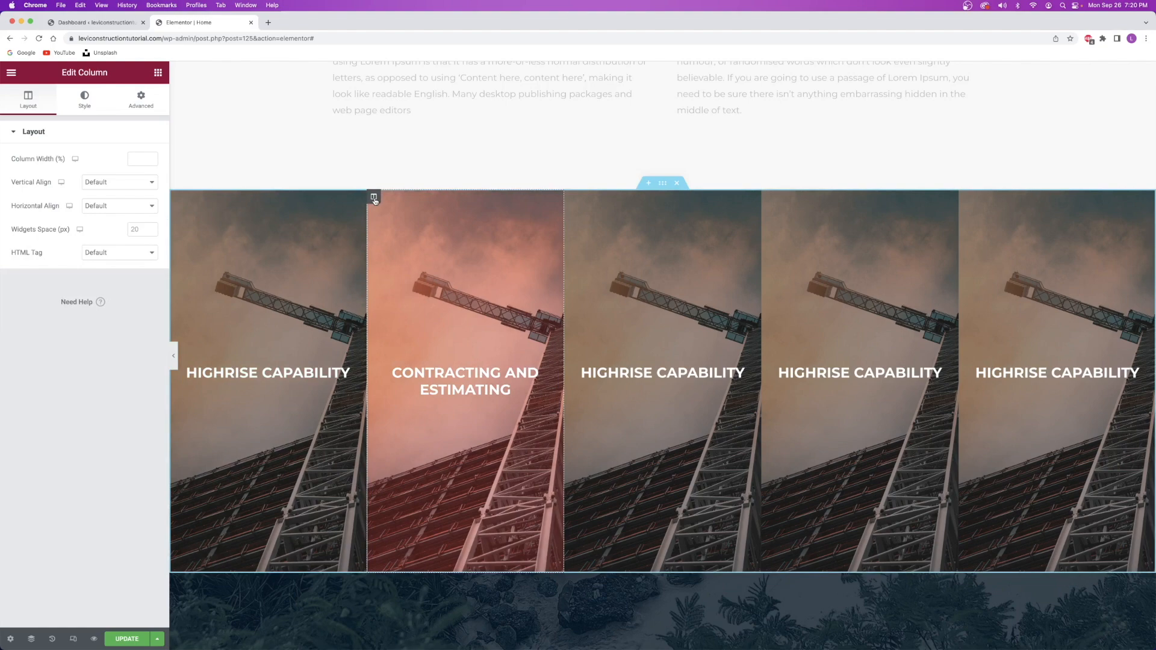
left_click(91, 109)
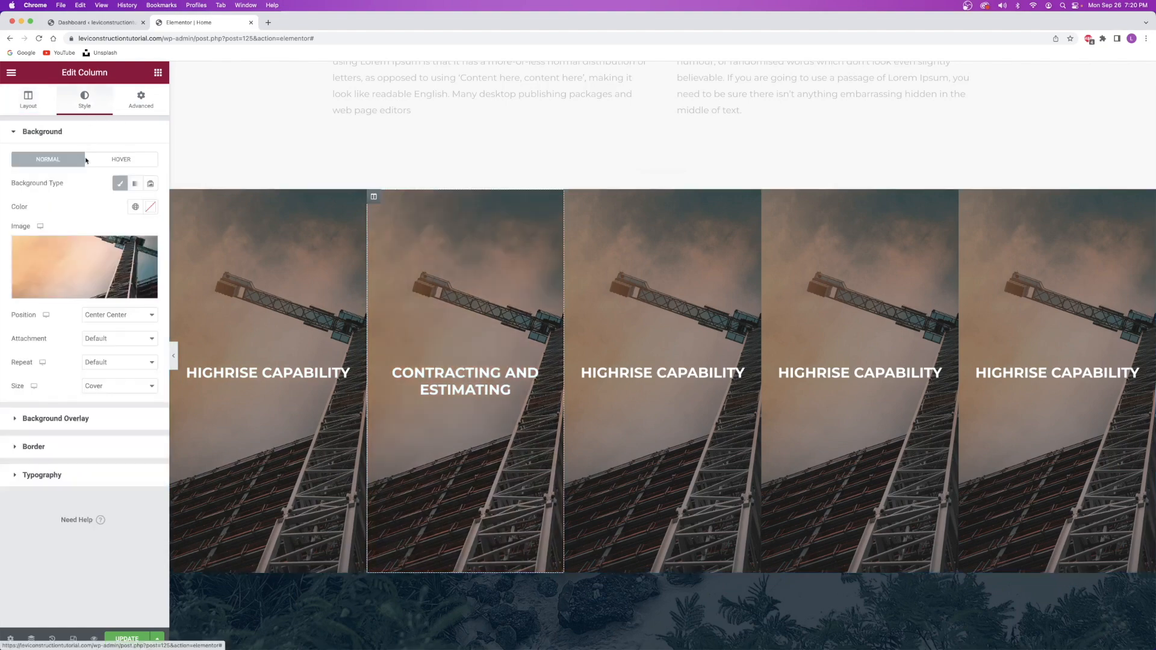
left_click(90, 247)
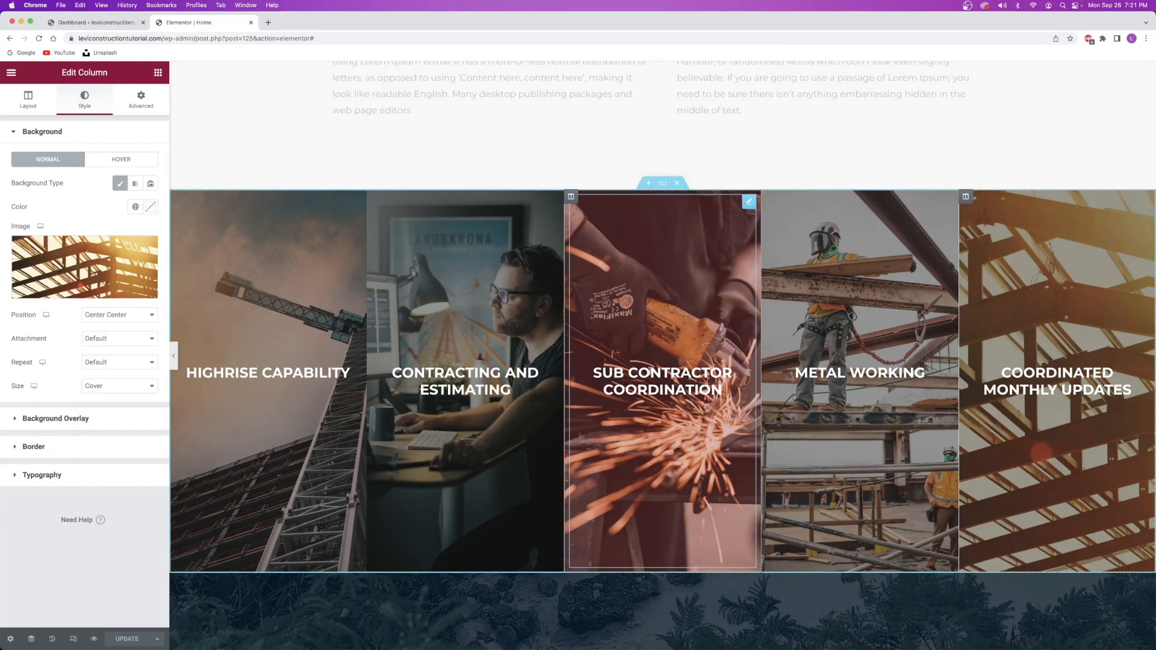
Review the third column's "sub contractor coordination" heading text and its background settings.
left_click(650, 371)
left_click_drag(624, 372, 723, 390)
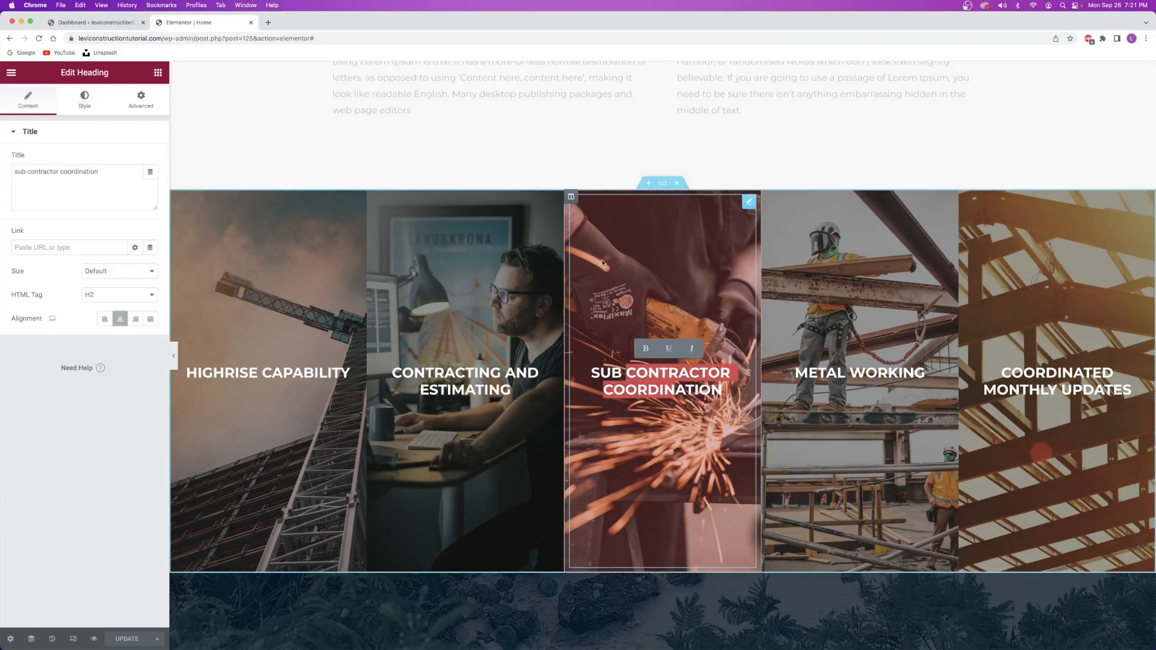
left_click(571, 198)
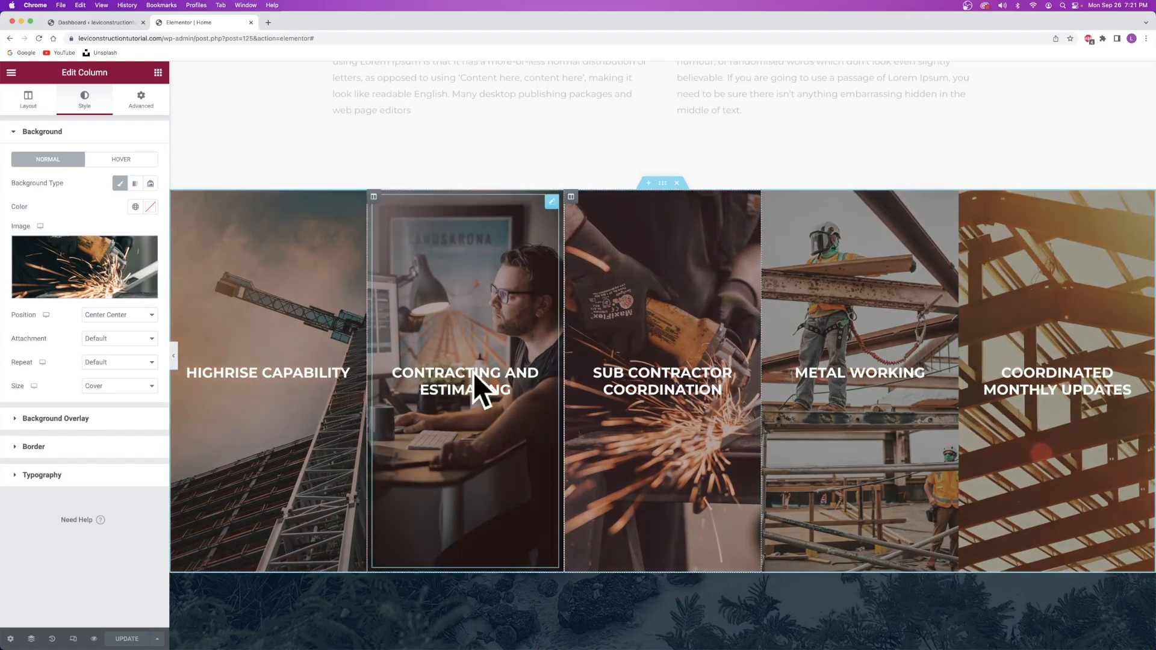
Change the small "Services" label in the section below the columns to "Projects".
scroll(505, 297, "down", 3)
scroll(505, 297, "down", 5)
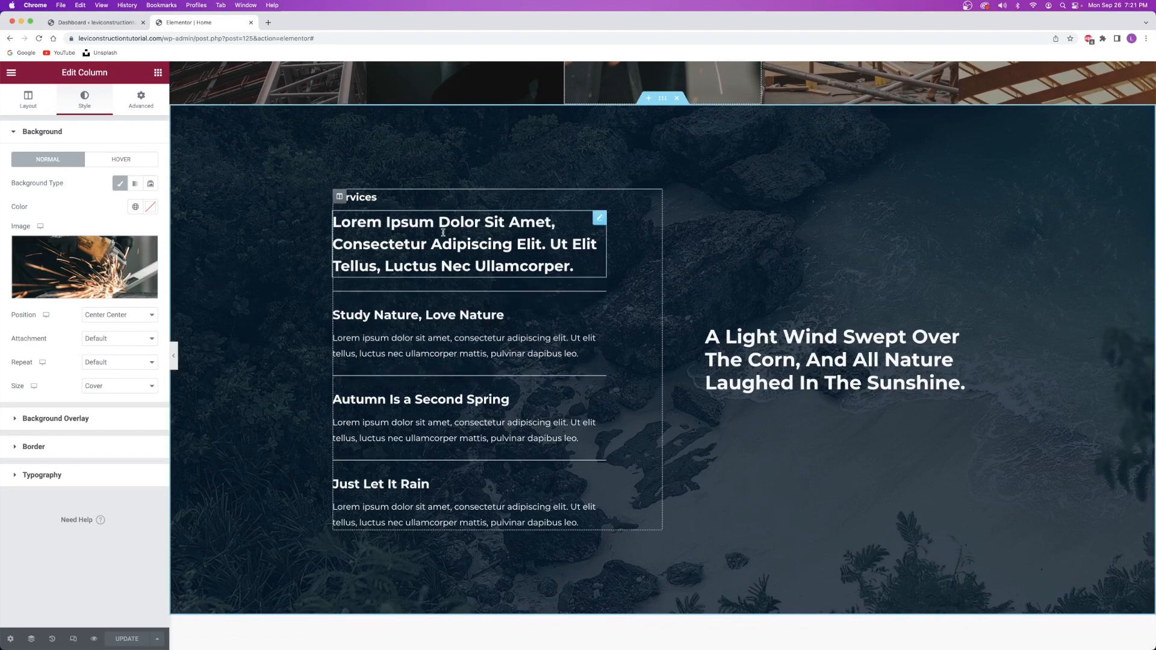
left_click(397, 199)
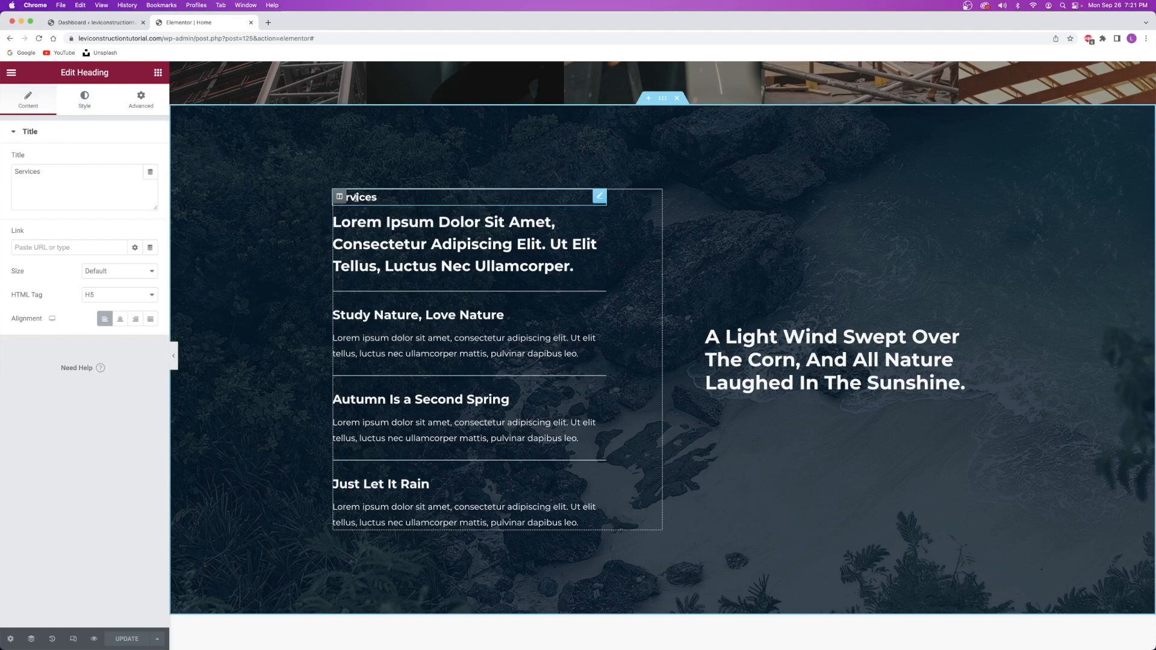
double_click(60, 173)
type("Projects")
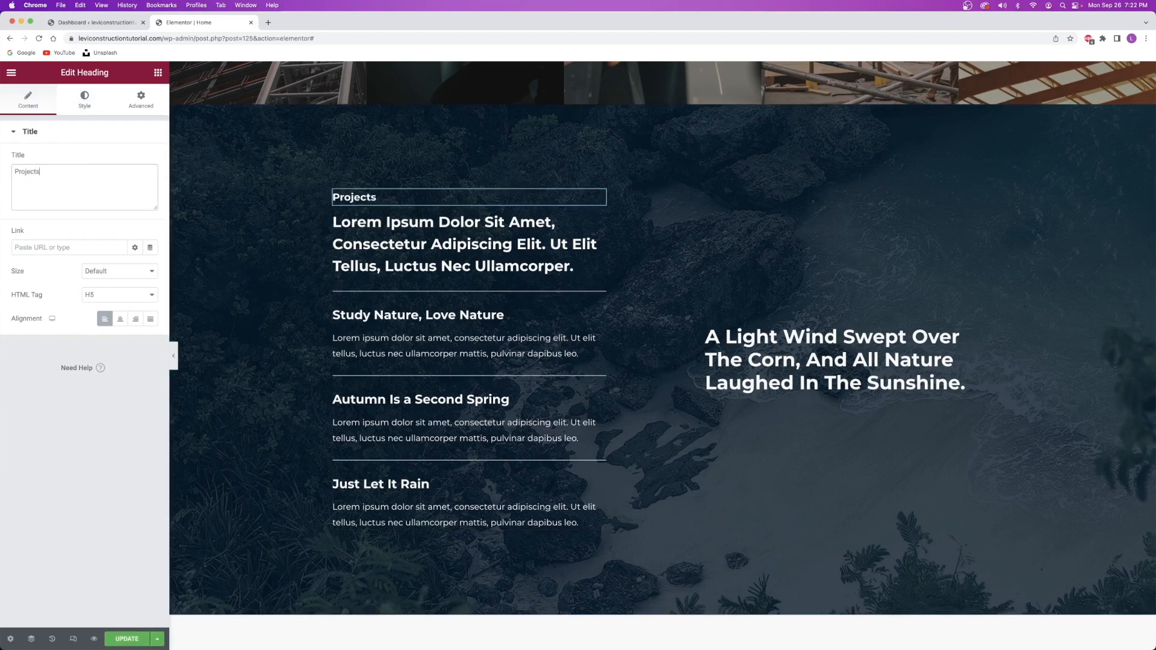
Replace the Lorem Ipsum heading under the Projects label with "CHECK OUT A FEW OF OUR CURRENT PROJECTS".
left_click(390, 240)
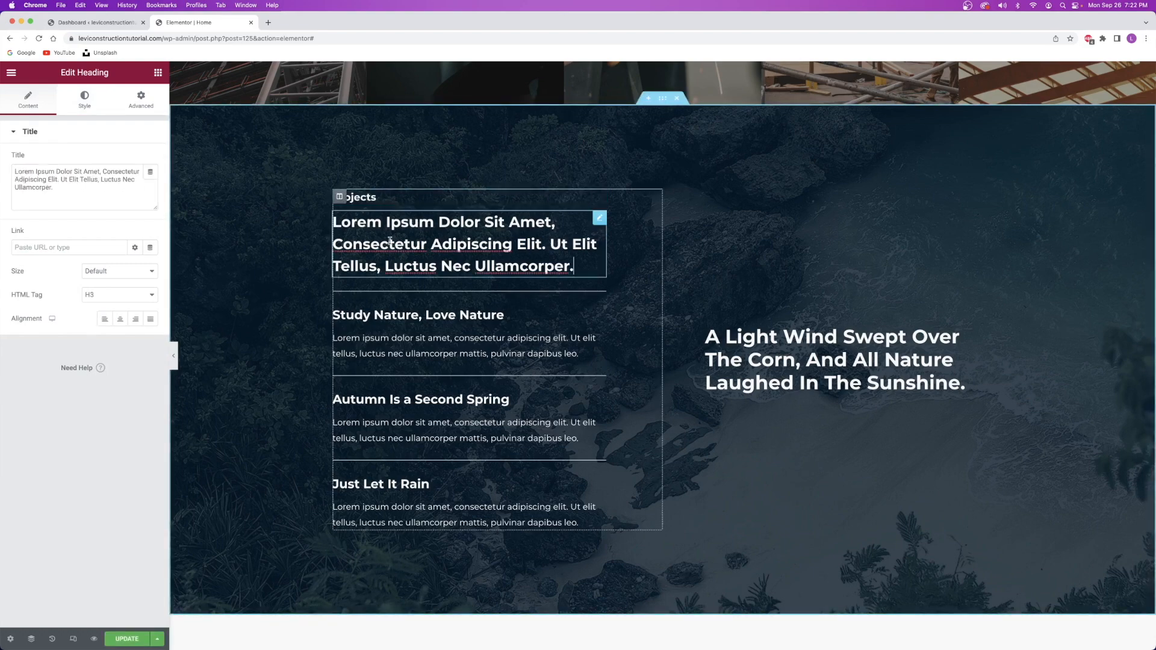
triple_click(390, 240)
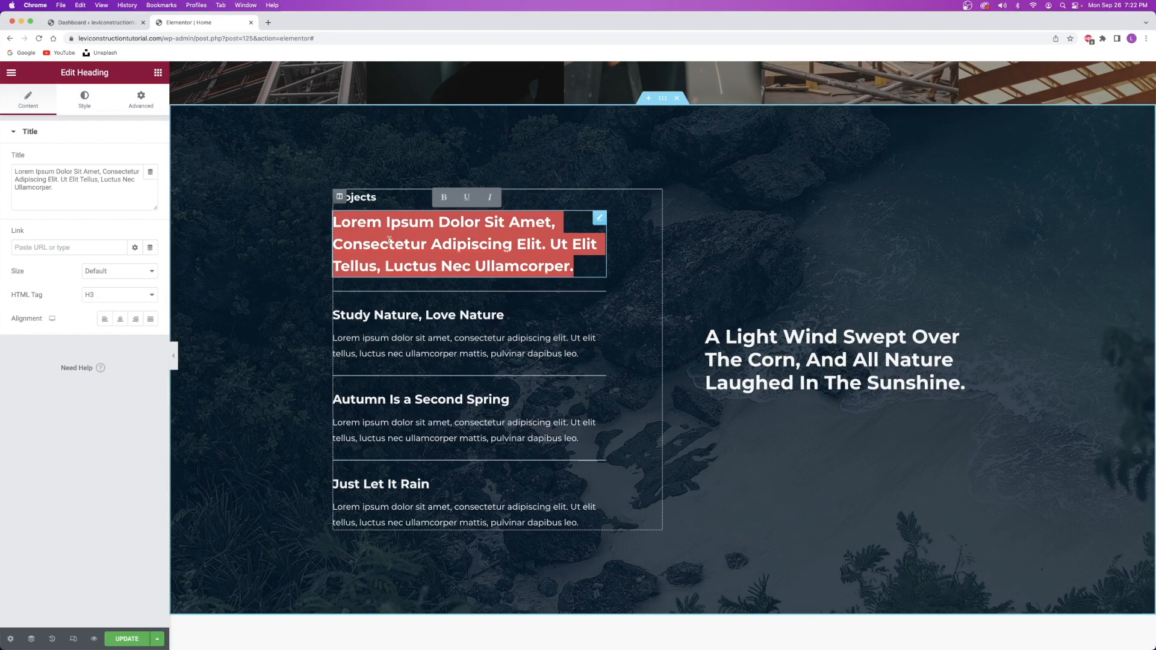
type("CHECK OUT A FEW OF OUR CURRENT PROJECTS")
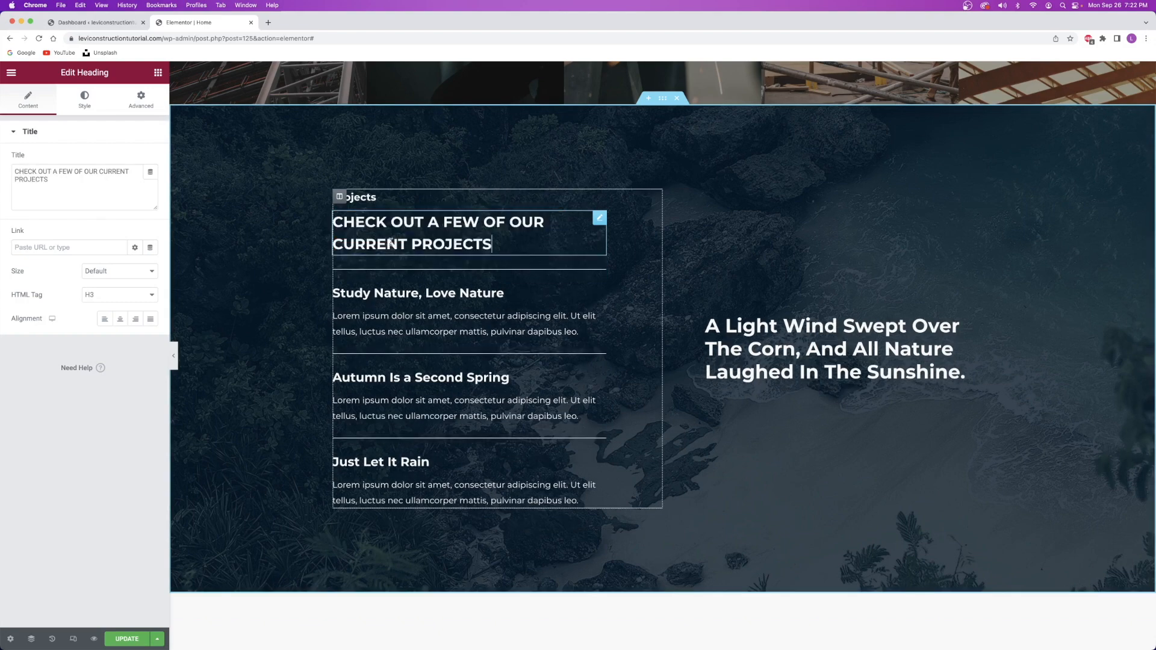
Set the current projects heading to uppercase at 43 px, and try a 45 px line height before undoing it.
left_click(84, 99)
left_click(148, 183)
left_click(105, 319)
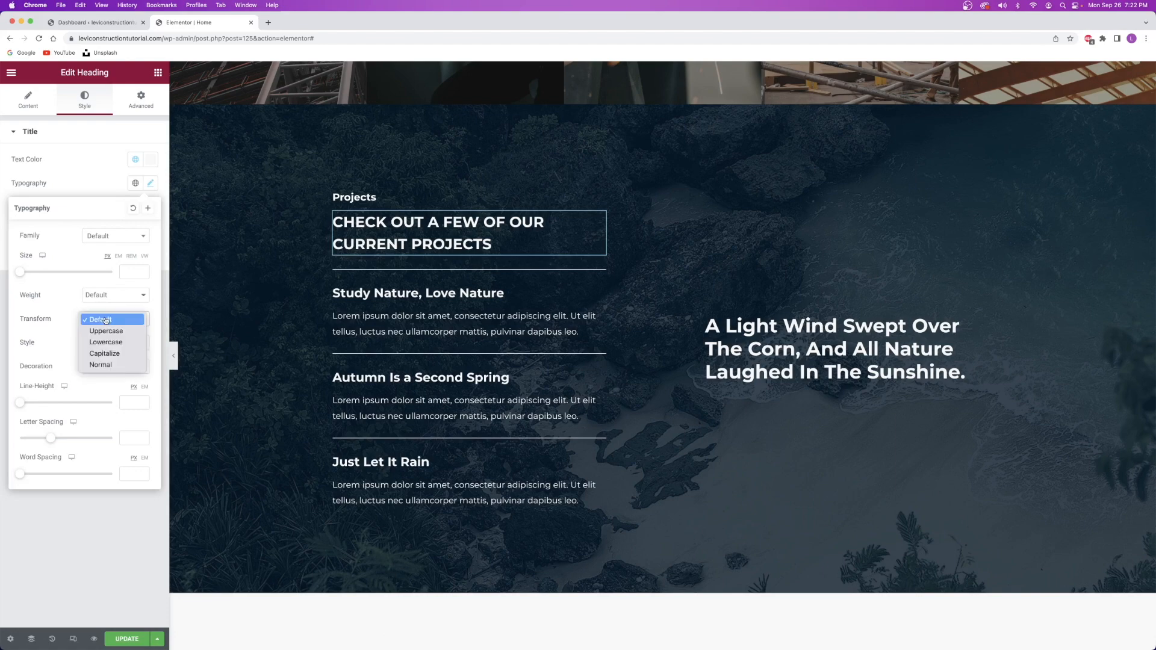
left_click(106, 331)
left_click_drag(20, 272, 41, 274)
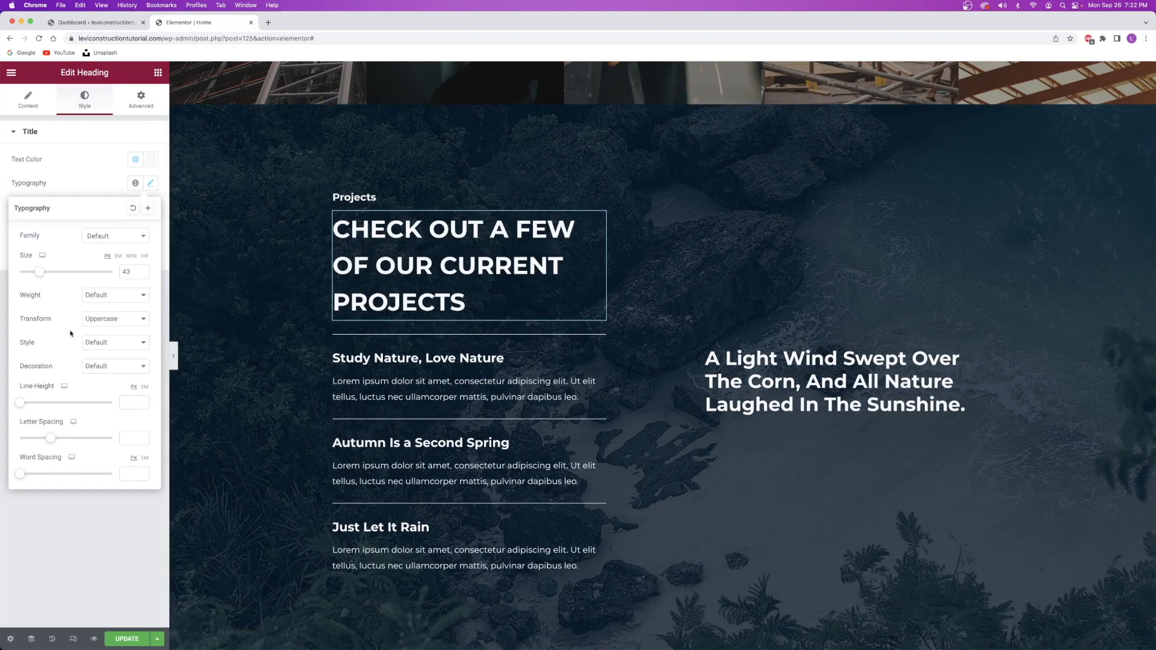
left_click_drag(22, 402, 63, 403)
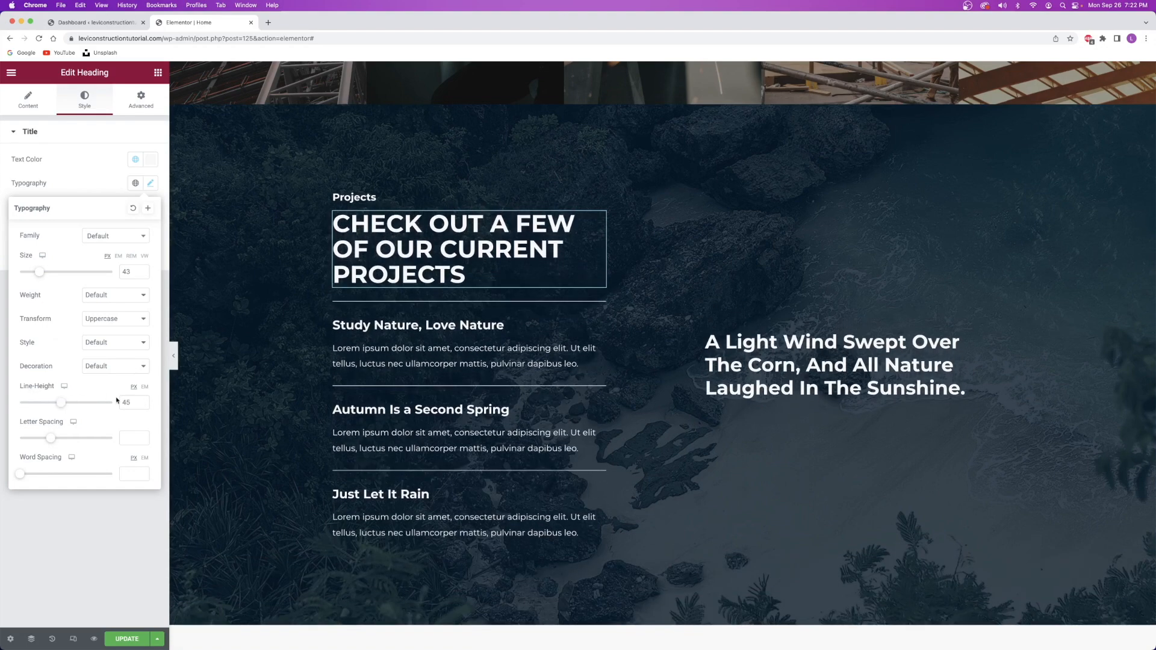
key("super+z")
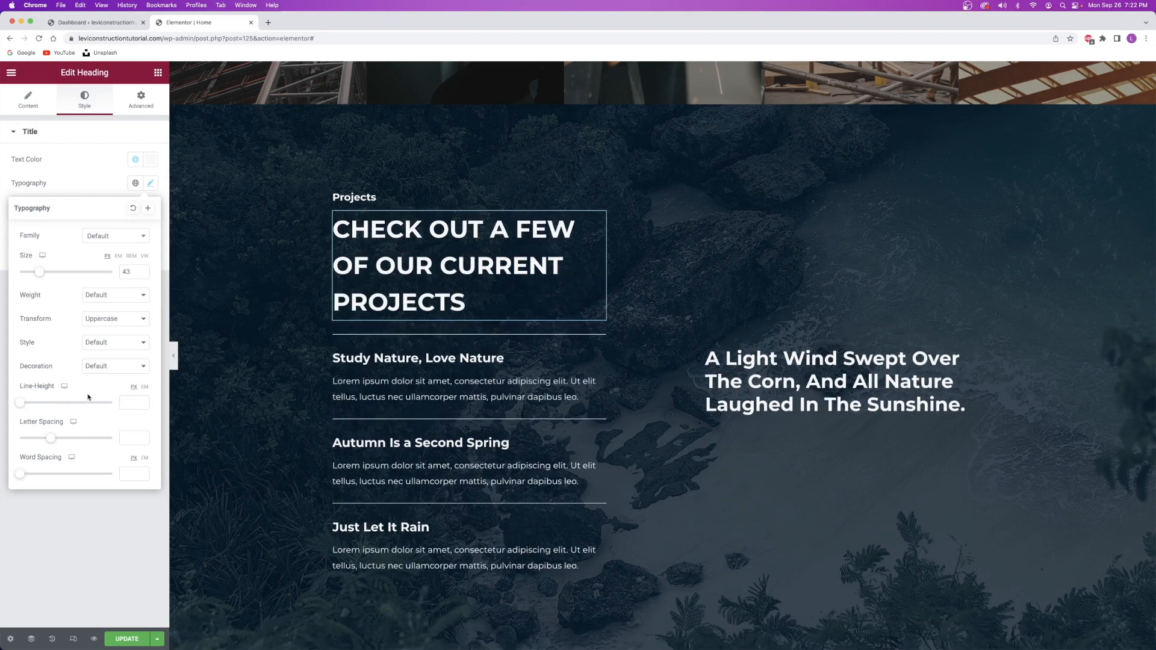
Look over the placeholder text of the first project entry and the large heading beside the project list.
left_click(419, 359)
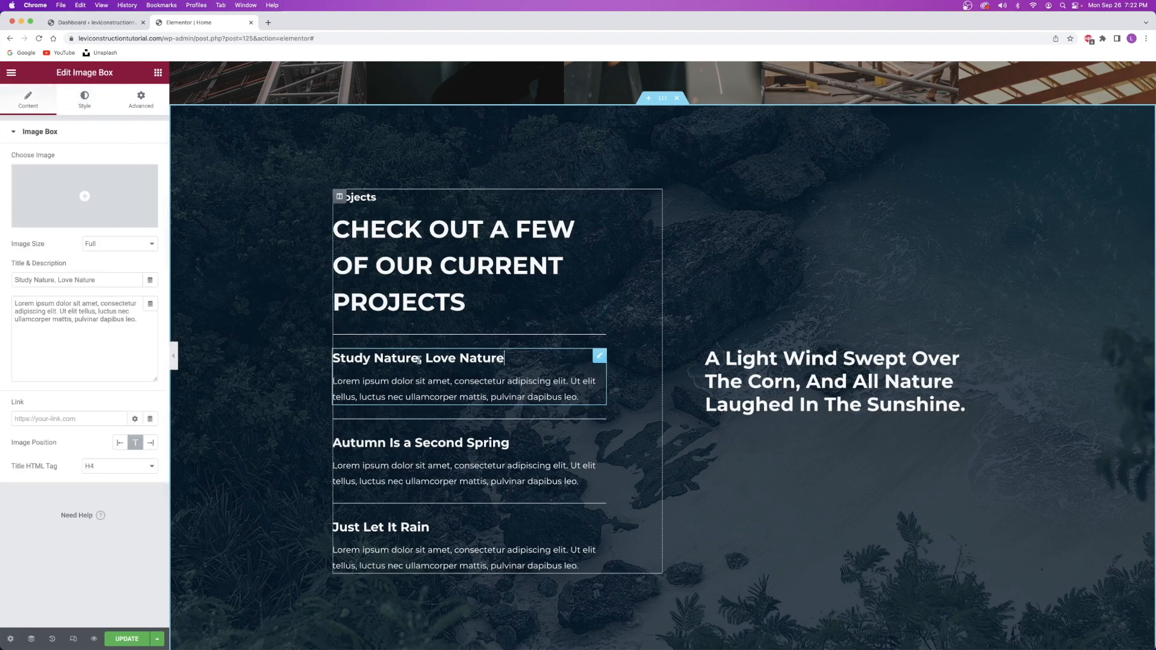
left_click_drag(332, 358, 411, 381)
left_click(801, 221)
left_click_drag(722, 358, 954, 415)
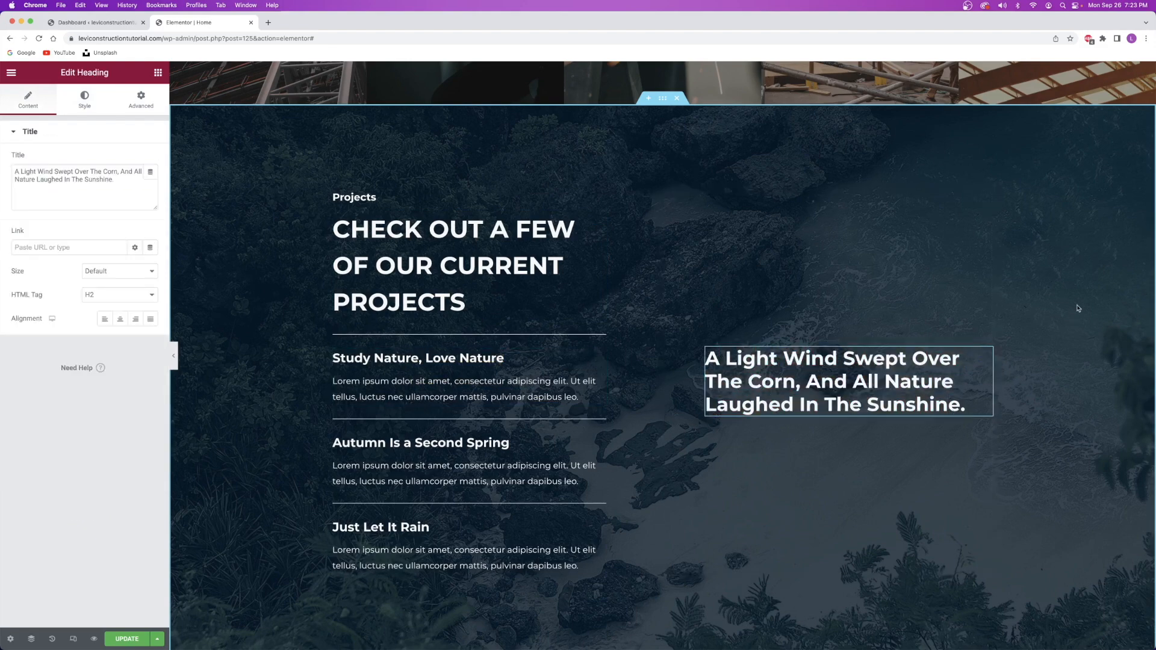
Replace the projects section's background image with the upward view of dark skyscrapers from the media library.
right_click(1045, 306)
left_click(1071, 314)
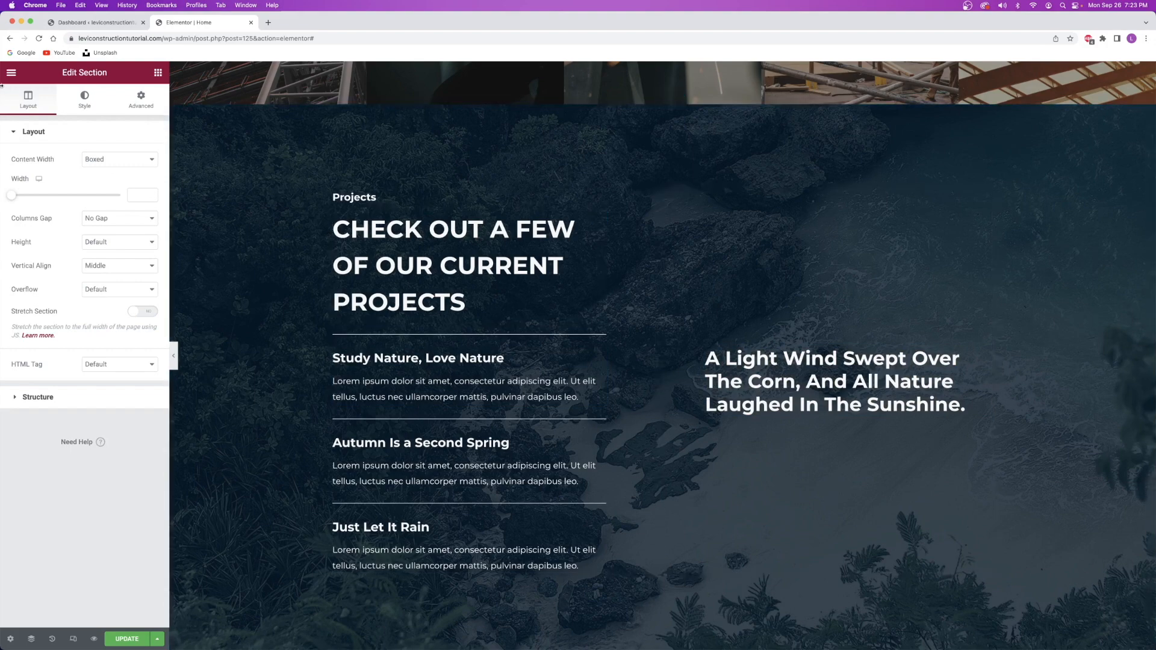
right_click(205, 153)
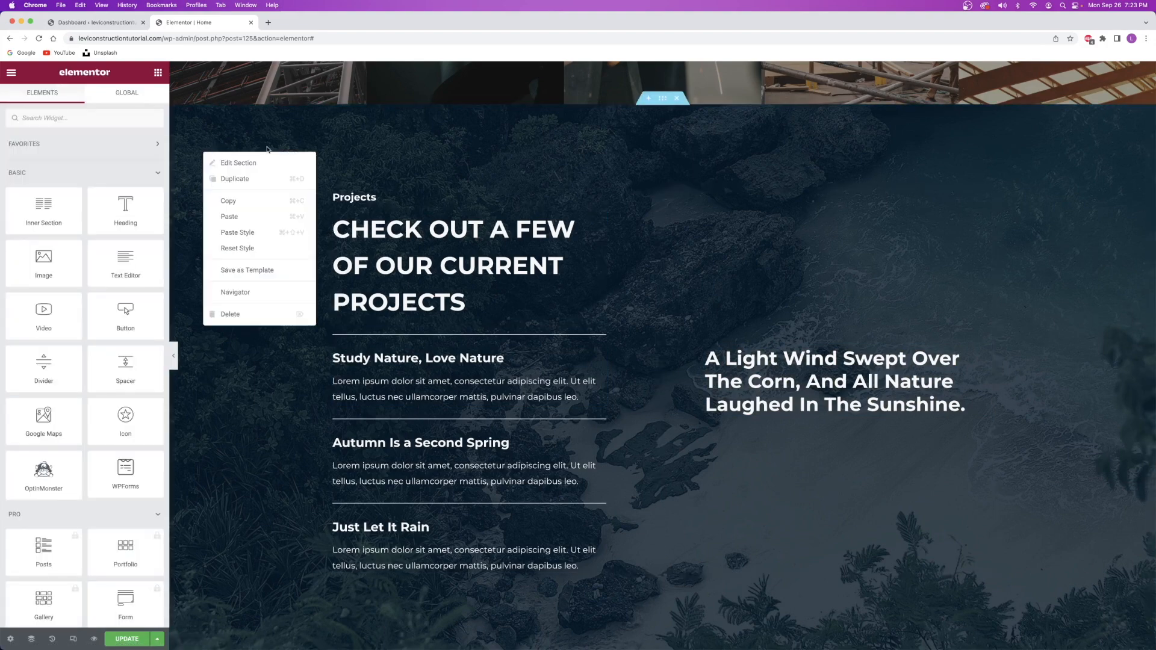
left_click(237, 162)
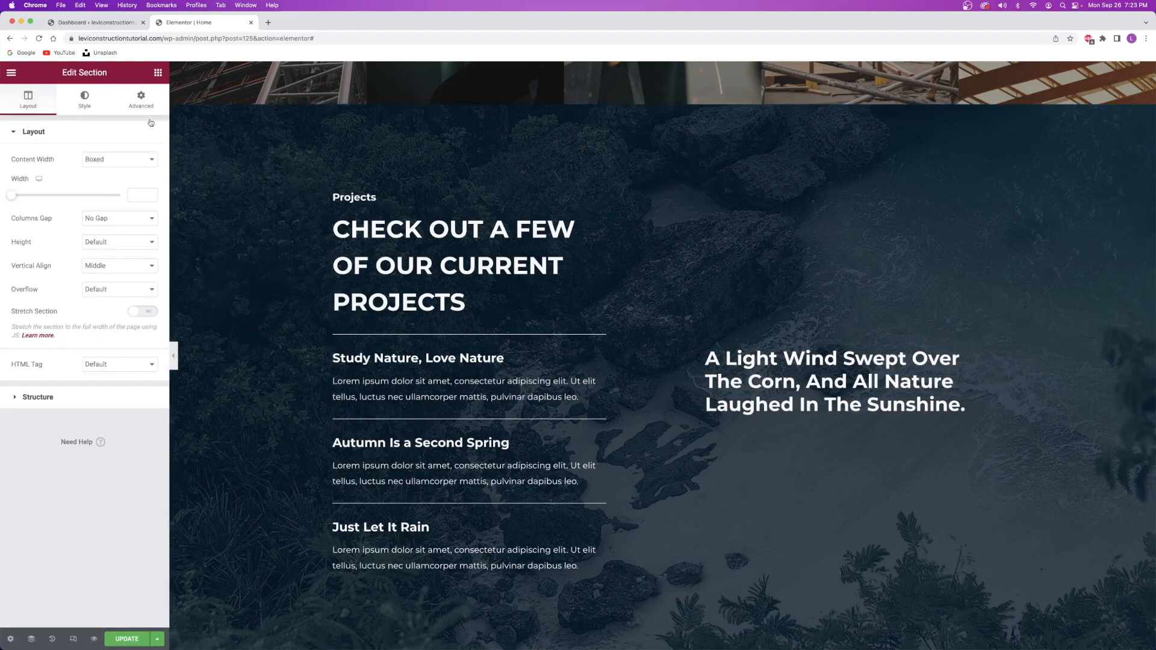
left_click(84, 100)
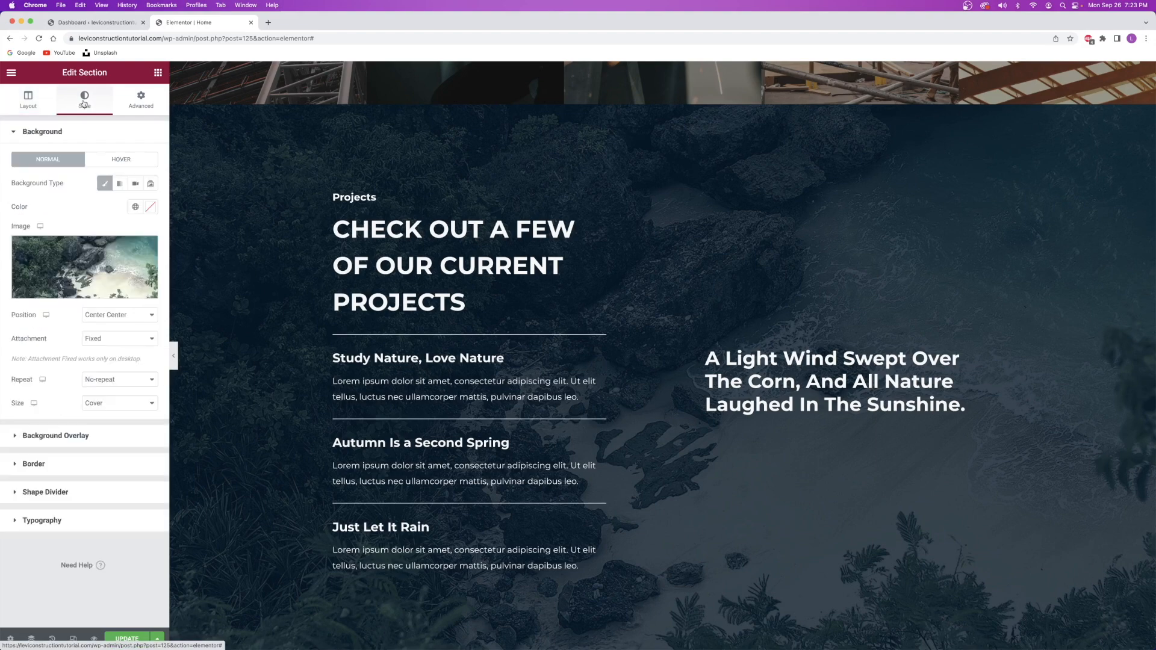
left_click(77, 255)
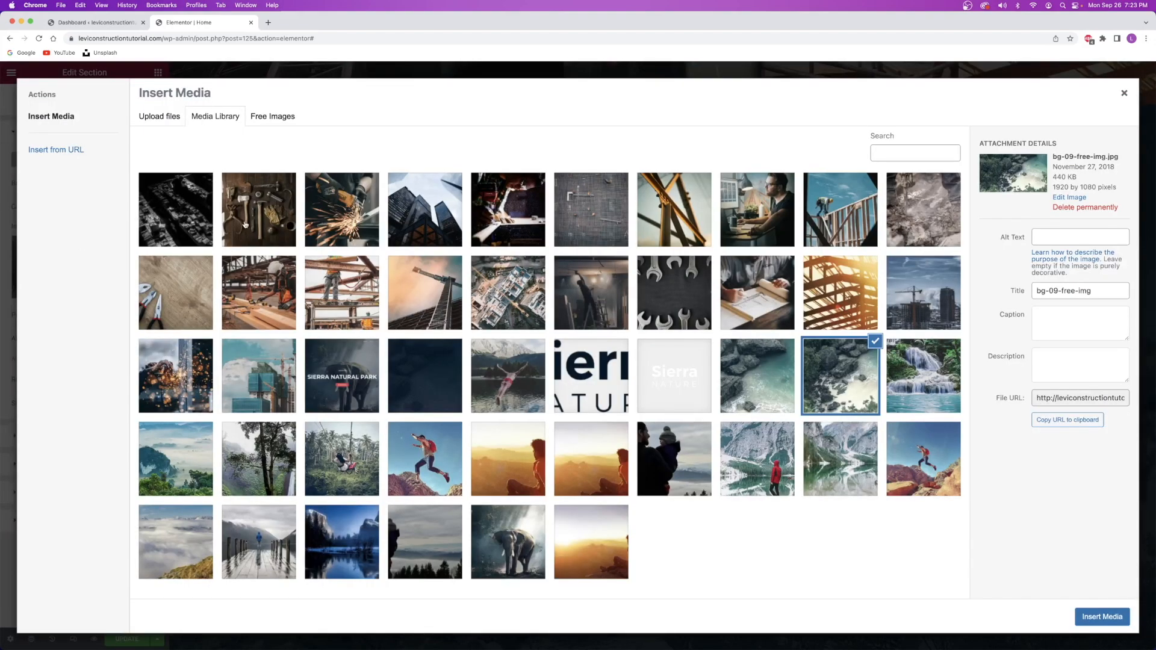
left_click(440, 215)
left_click(1102, 617)
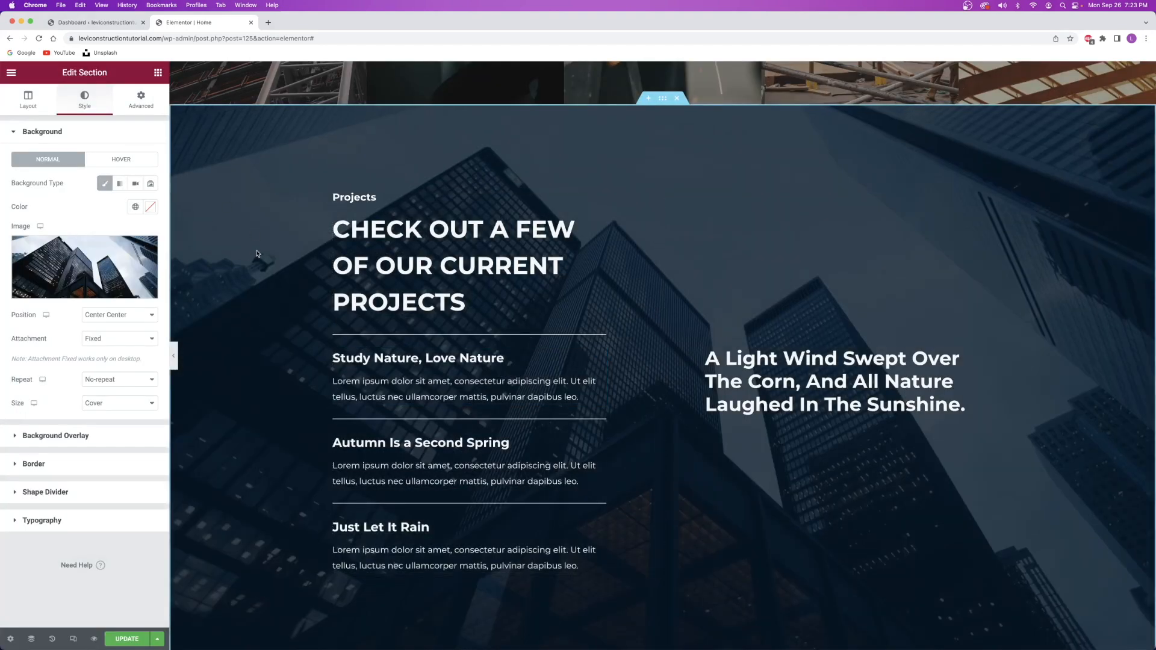
Set the projects section's background overlay to black #000000 with an opacity of 0.63.
right_click(246, 228)
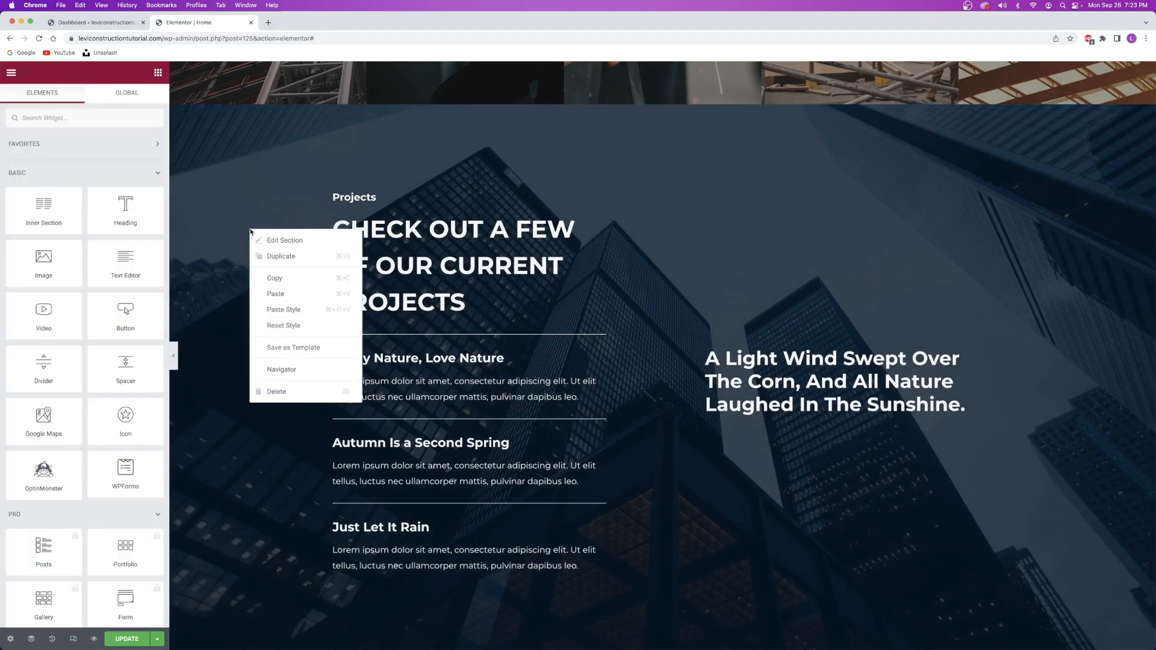
left_click(271, 238)
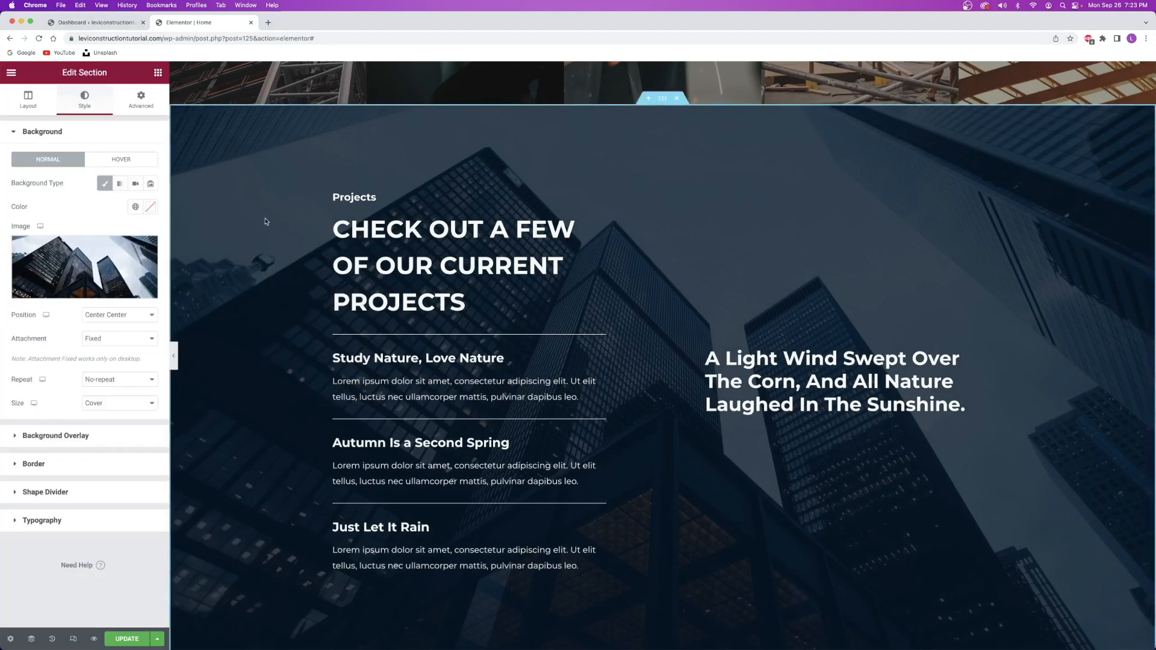
left_click(74, 135)
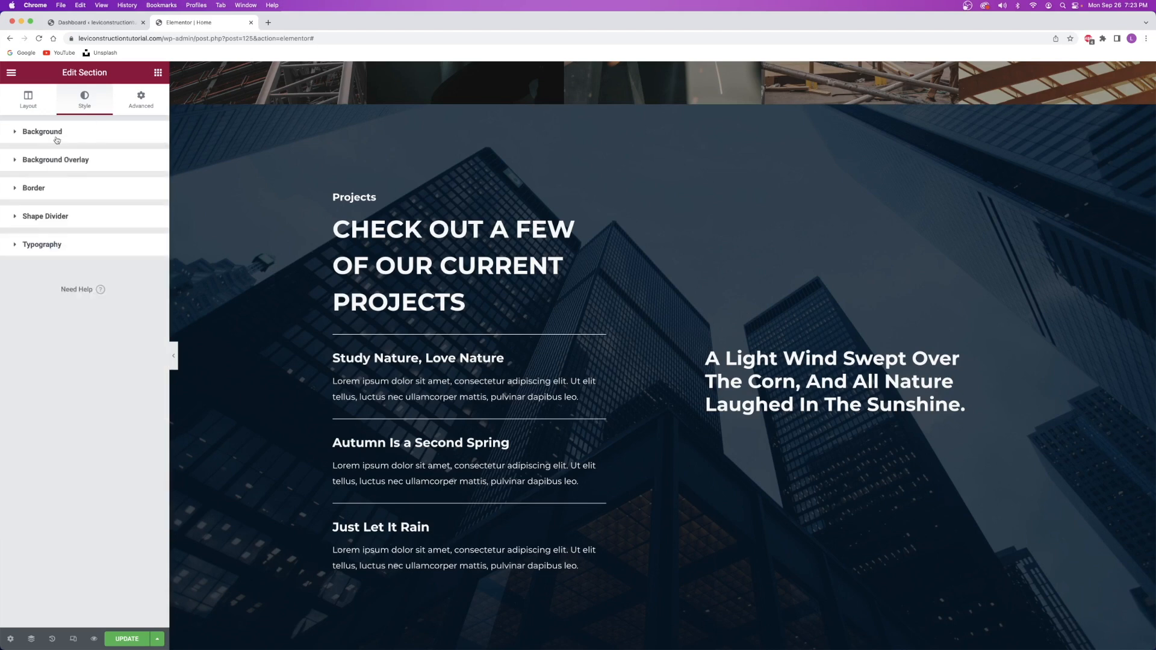
left_click(68, 160)
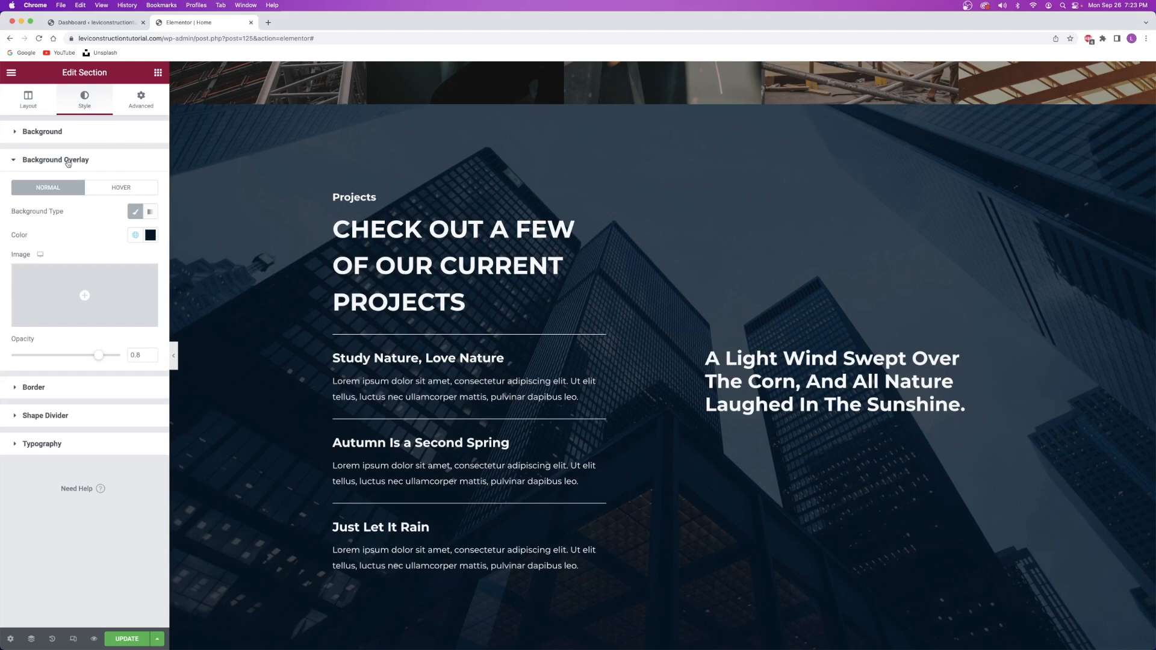
left_click(151, 235)
left_click_drag(147, 357, 165, 391)
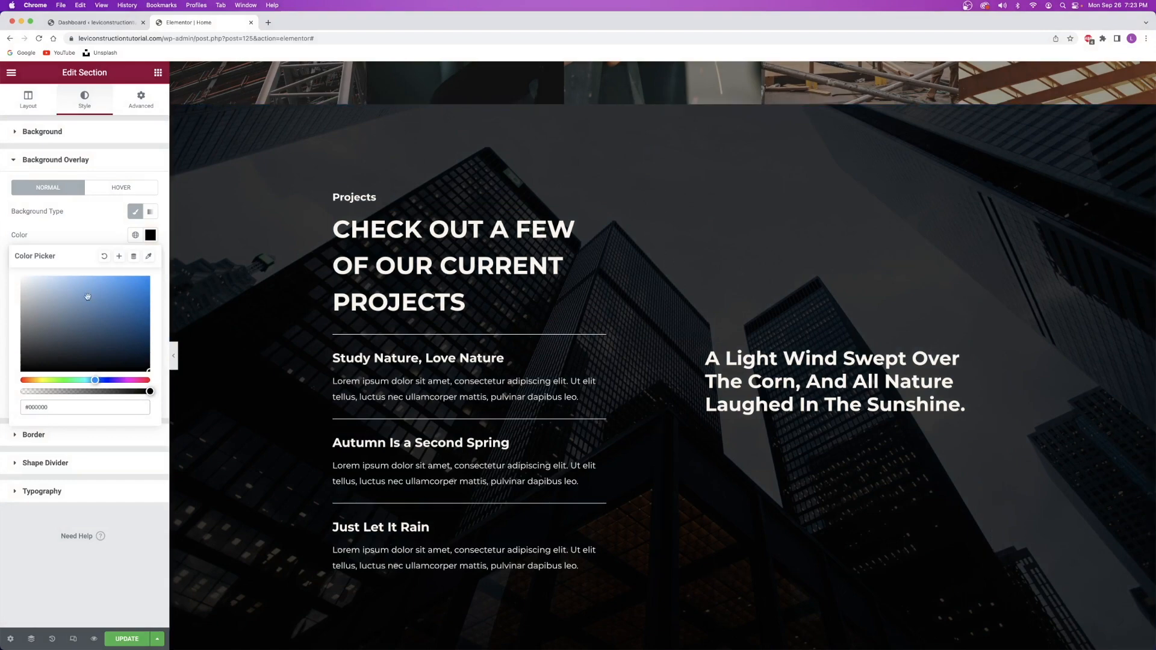
left_click(77, 231)
mouse_move(97, 359)
left_mouse_down()
mouse_move(56, 359)
mouse_move(80, 359)
left_mouse_up()
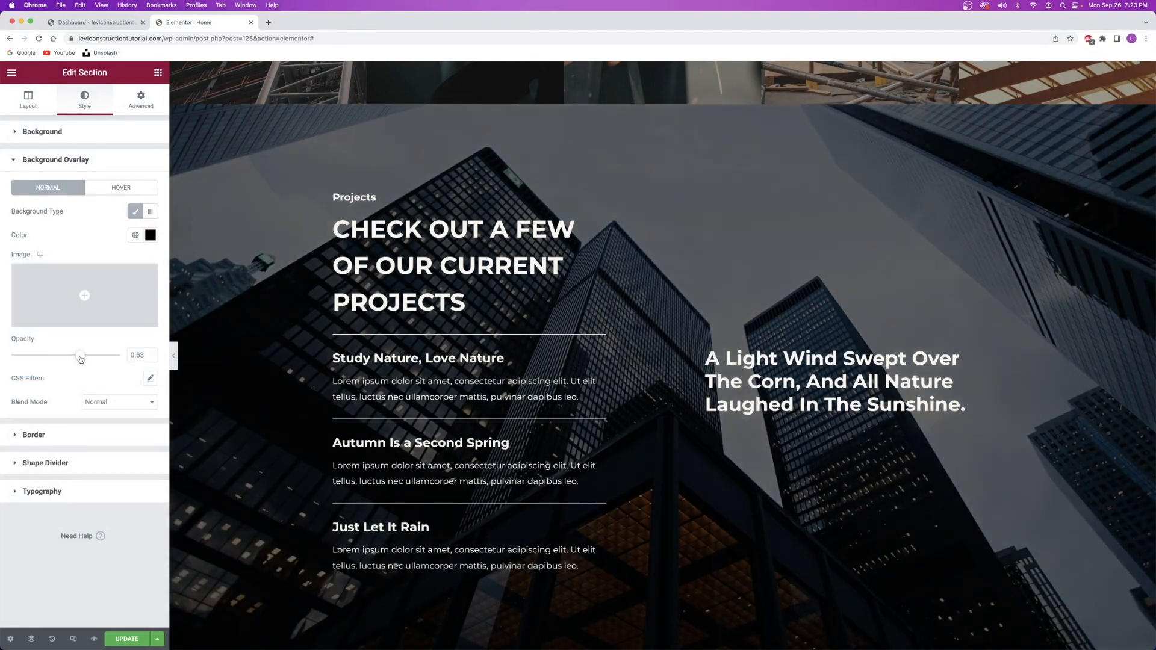
left_click(150, 234)
mouse_move(136, 349)
left_mouse_down()
mouse_move(157, 336)
mouse_move(171, 396)
left_mouse_up()
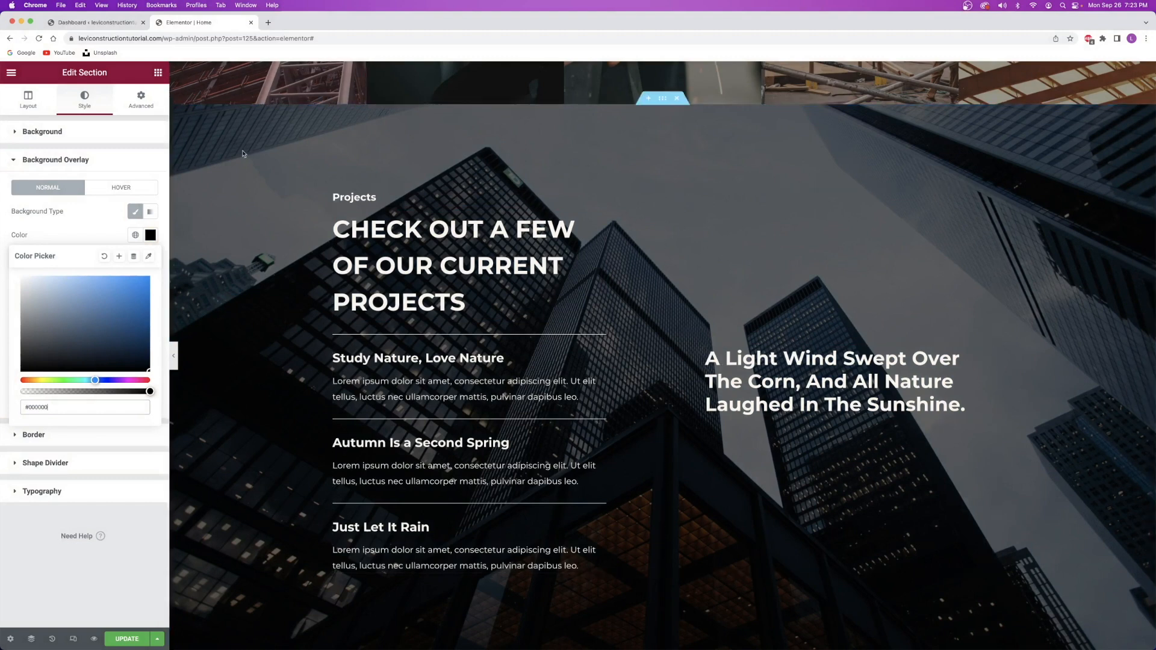
left_click(81, 224)
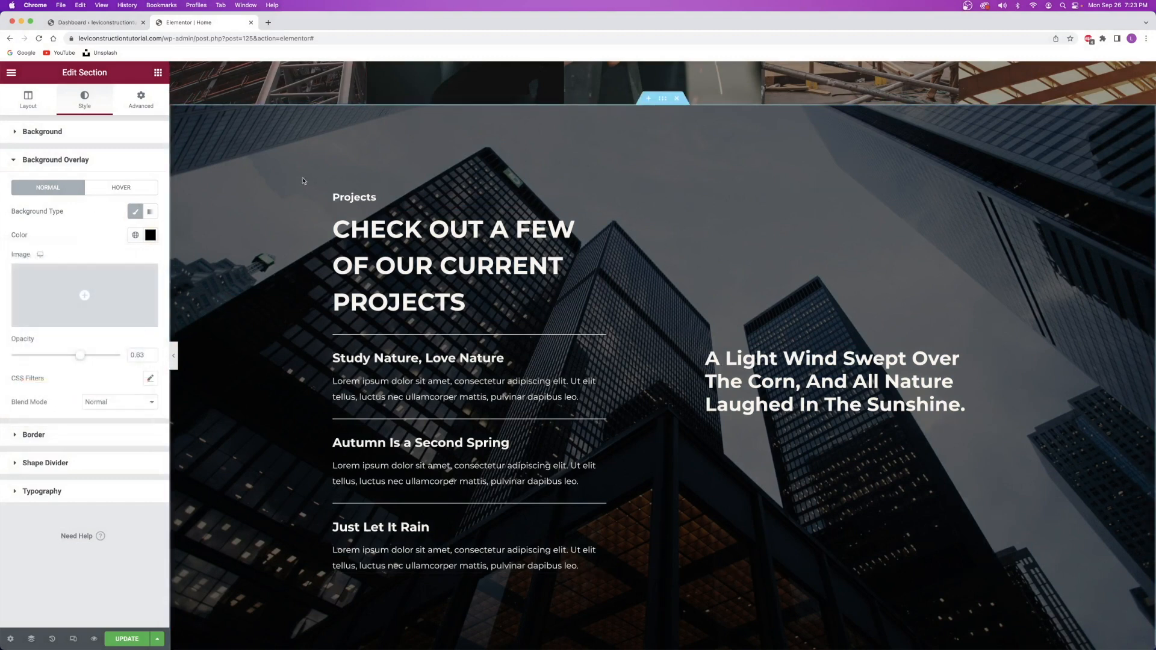
Save the home page and delete the Forest Wilderness section with its three image cards below the skyscraper section.
left_click(124, 641)
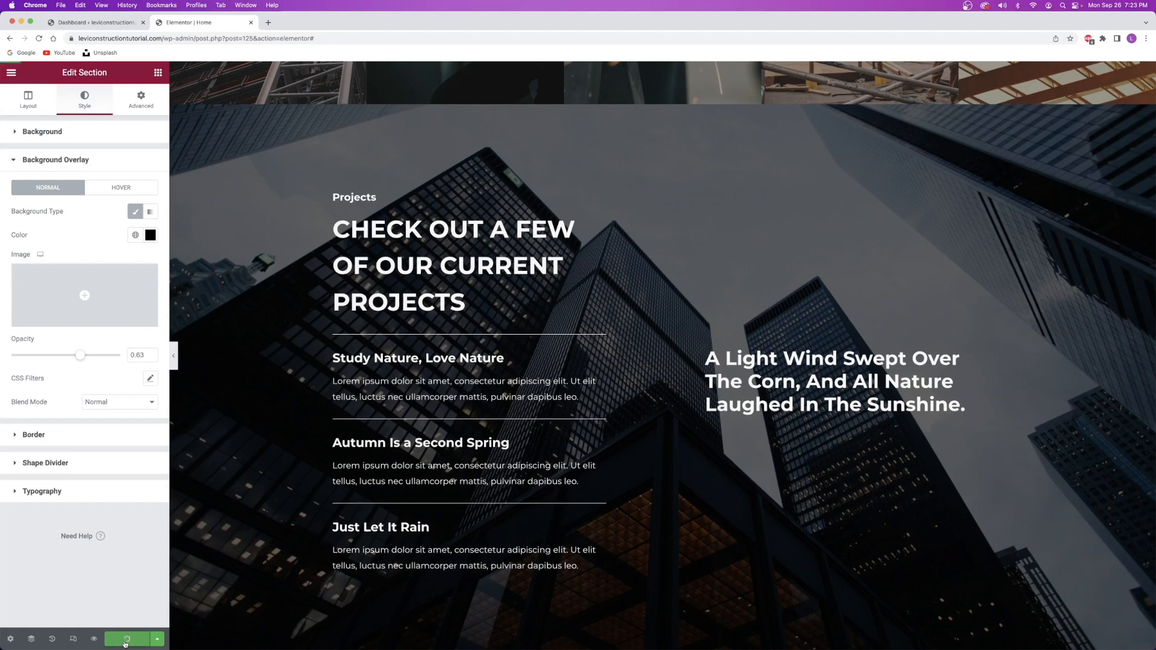
scroll(527, 316, "down", 8)
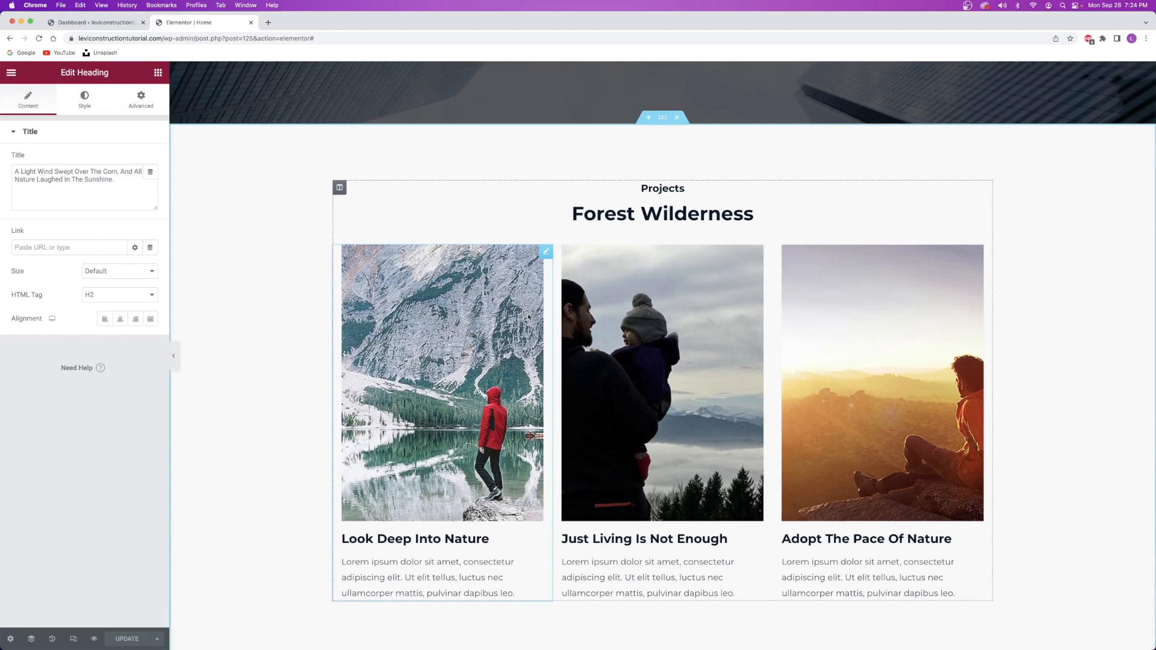
left_click(677, 118)
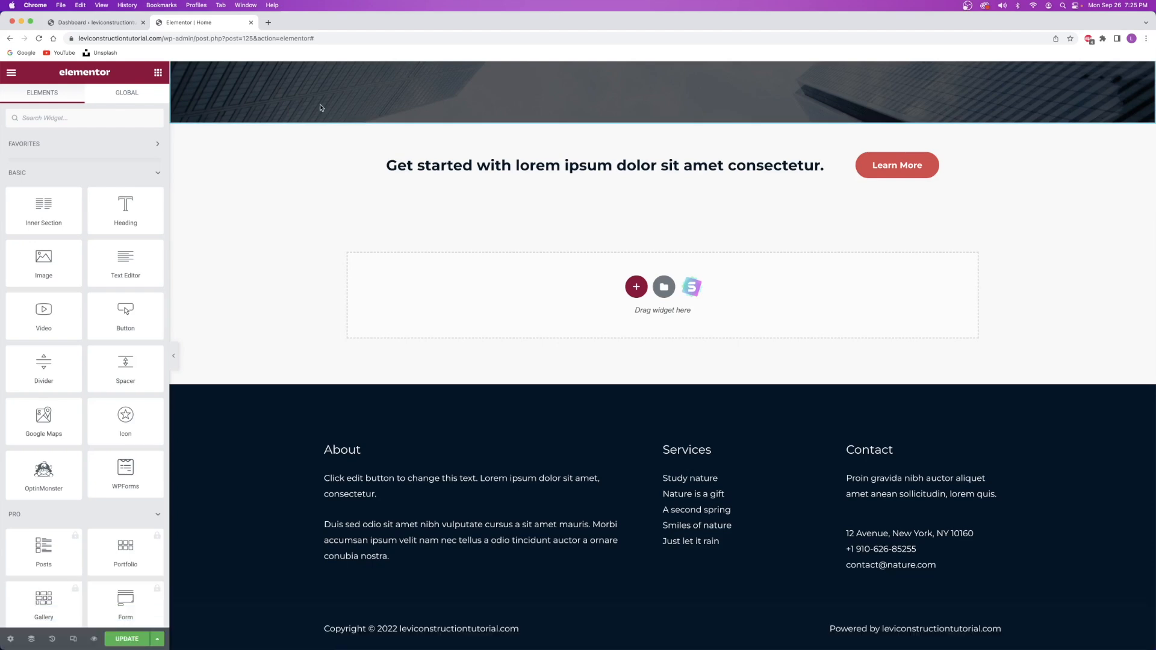
Switch to Calendly in a new browser tab at calendly.com and get started with the account.
left_click(269, 23)
left_click(270, 40)
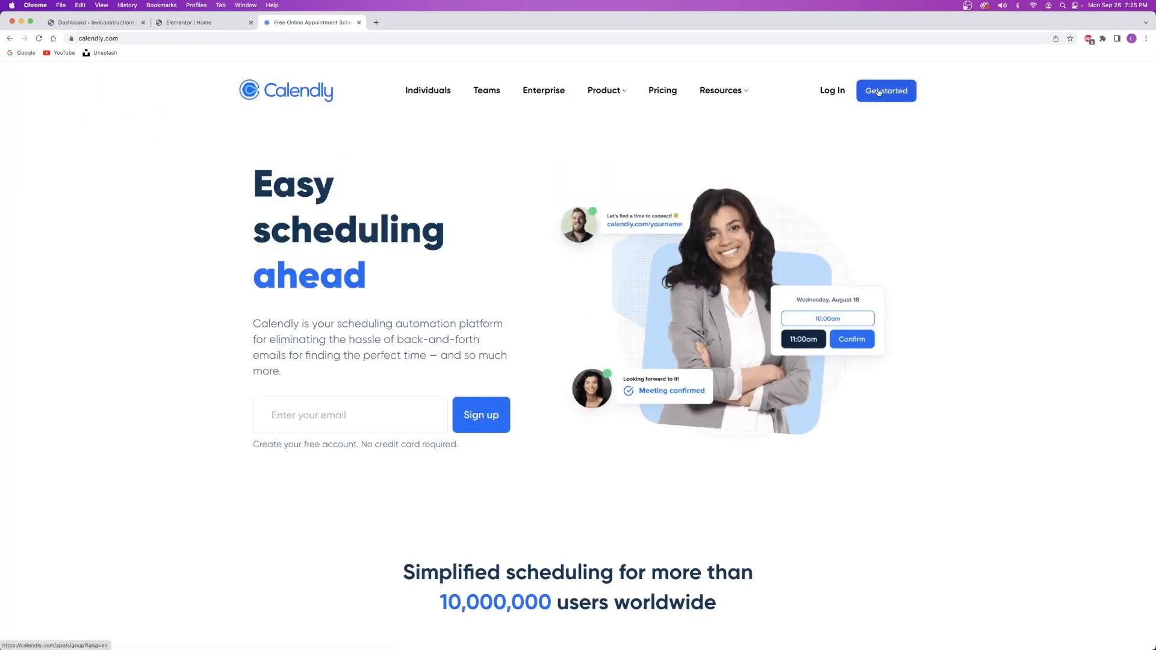
left_click(885, 94)
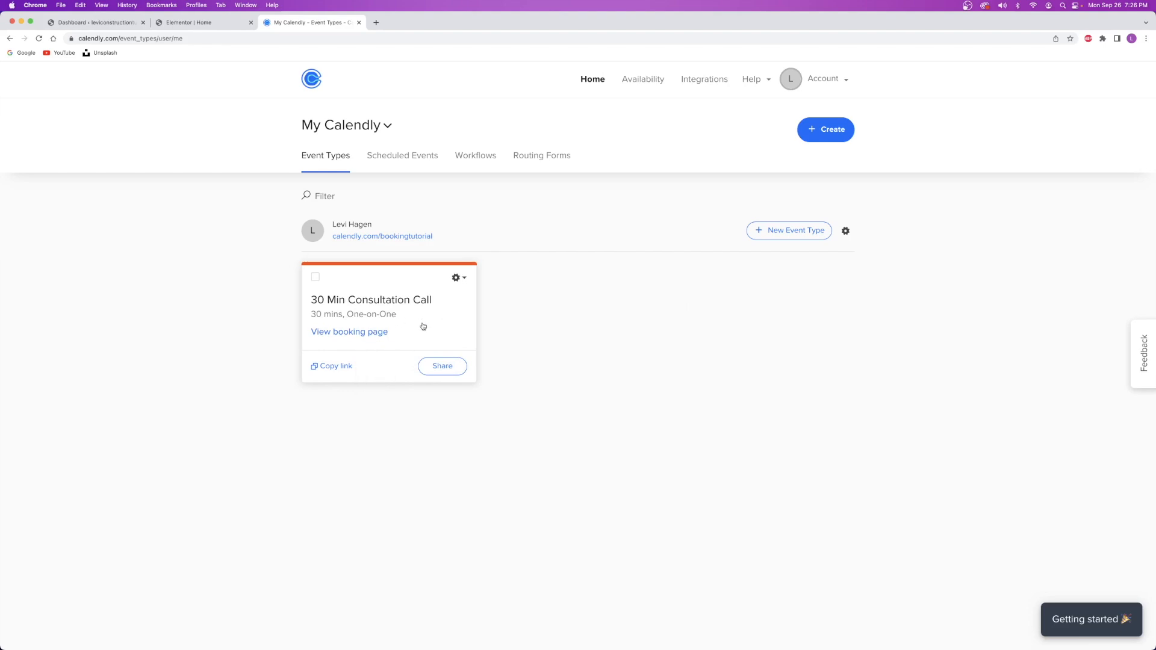
Delete the existing 30 Min Consultation Call event type and confirm its removal.
left_click(456, 280)
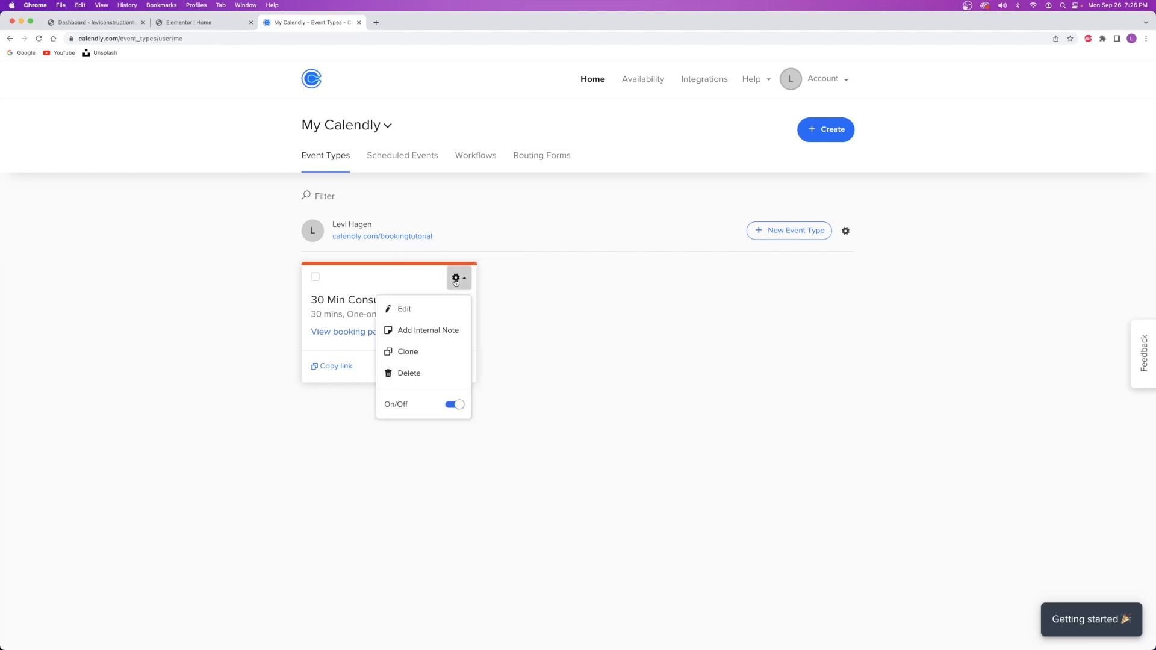
left_click(404, 374)
left_click(636, 232)
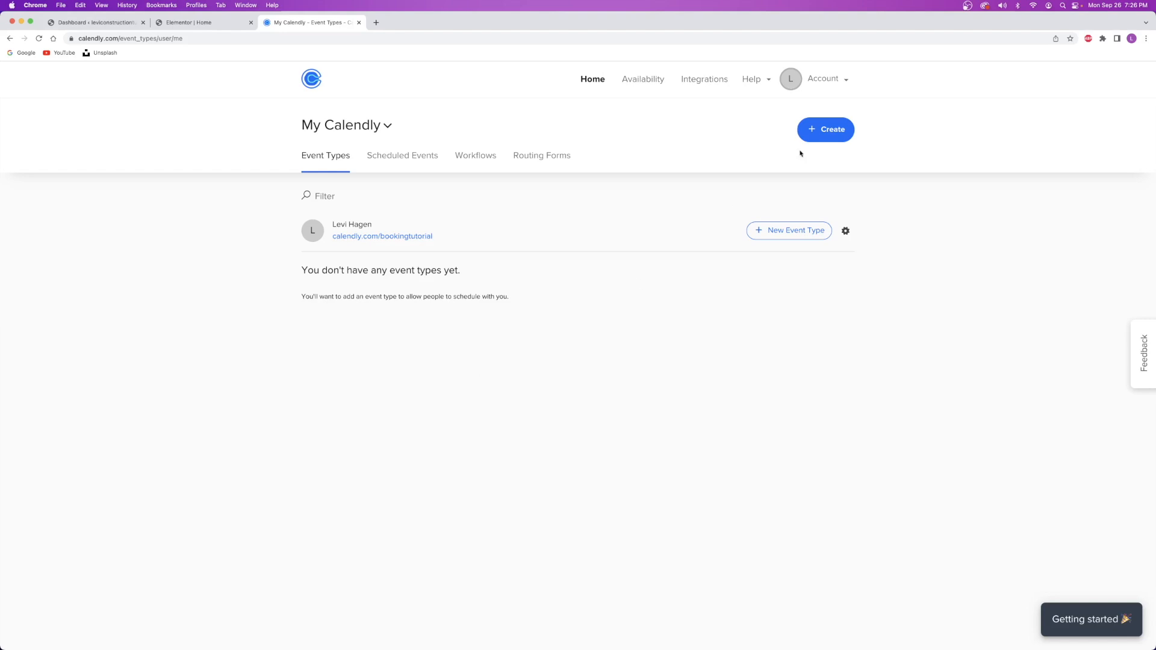
Create a new One-on-One event type and name it 30 Min Consultation Call.
left_click(823, 130)
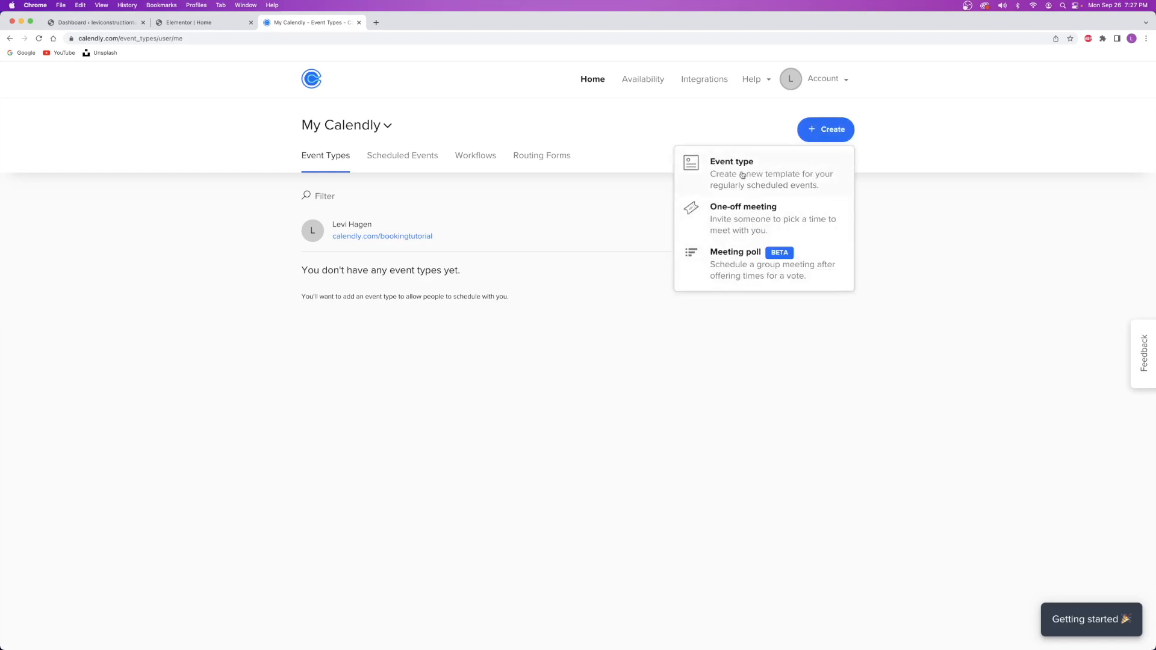
left_click(760, 173)
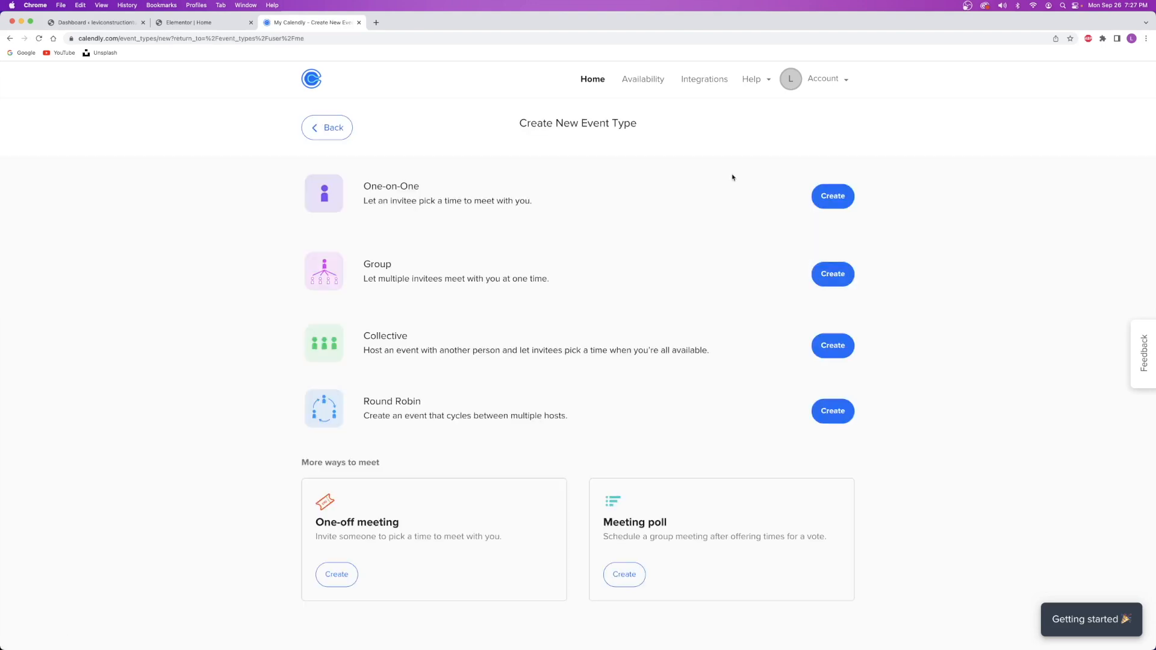
left_click_drag(373, 186, 438, 190)
left_click(418, 225)
left_click(838, 202)
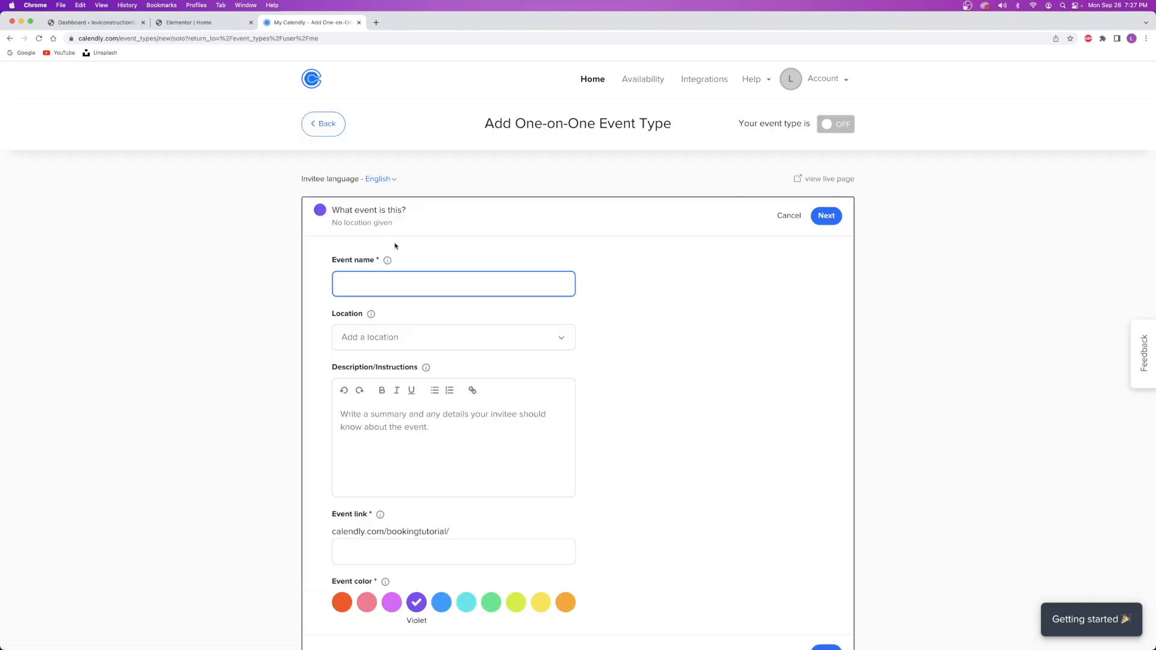
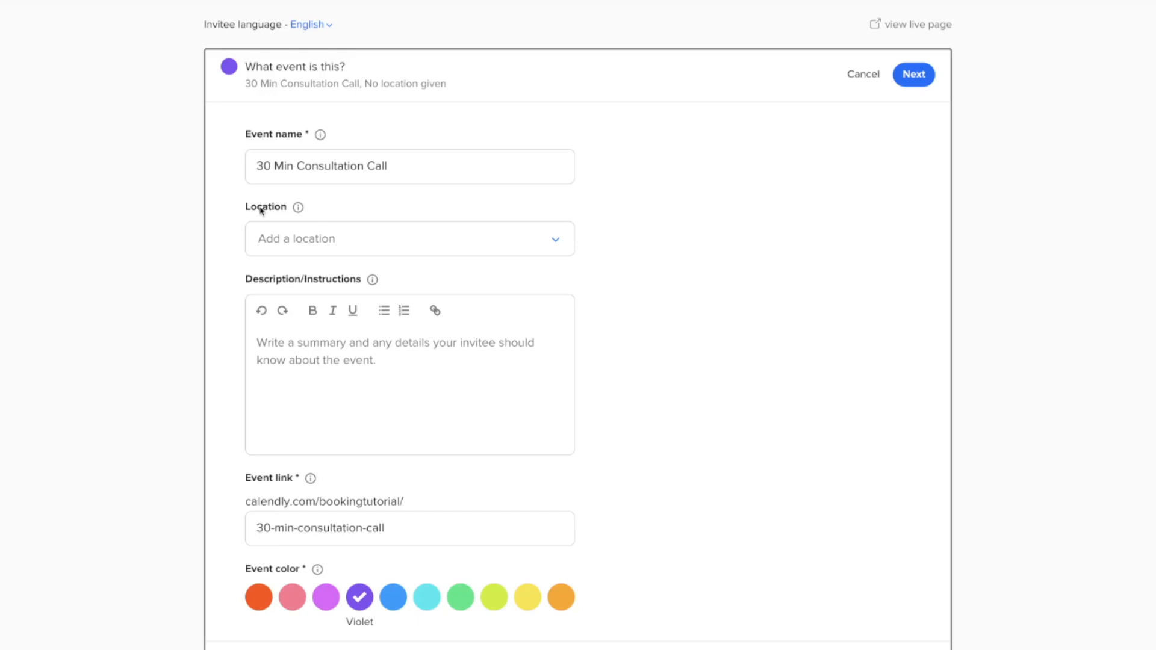
Set the event's location to a phone call in which the host calls the invitee.
left_click(302, 239)
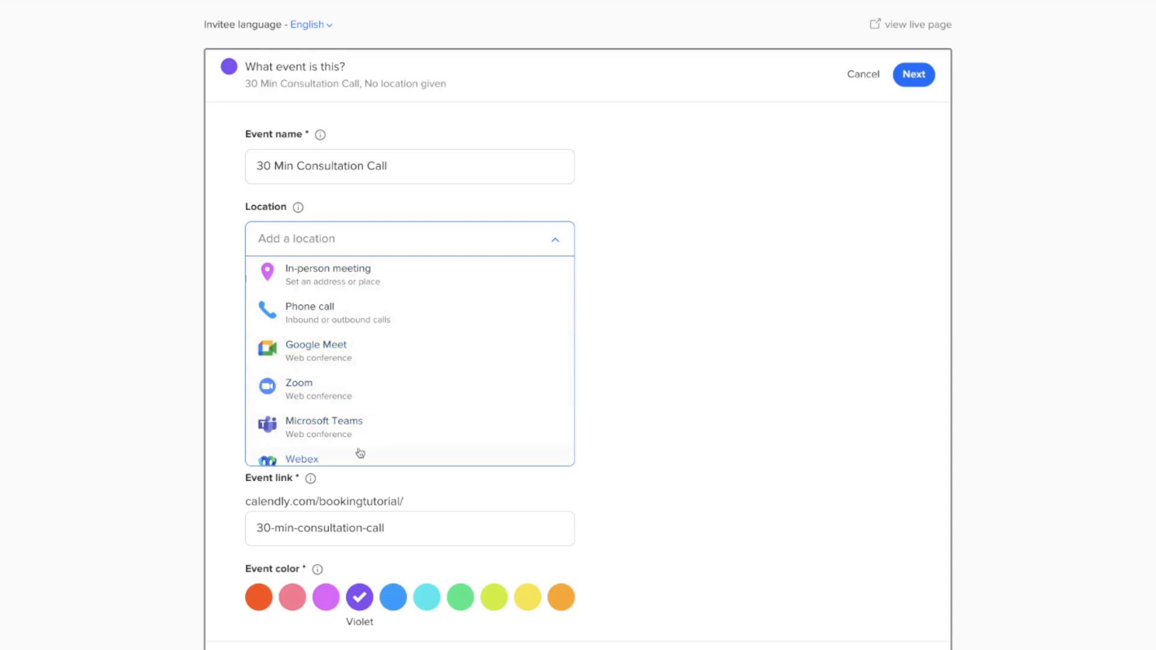
scroll(335, 359, "down", 3)
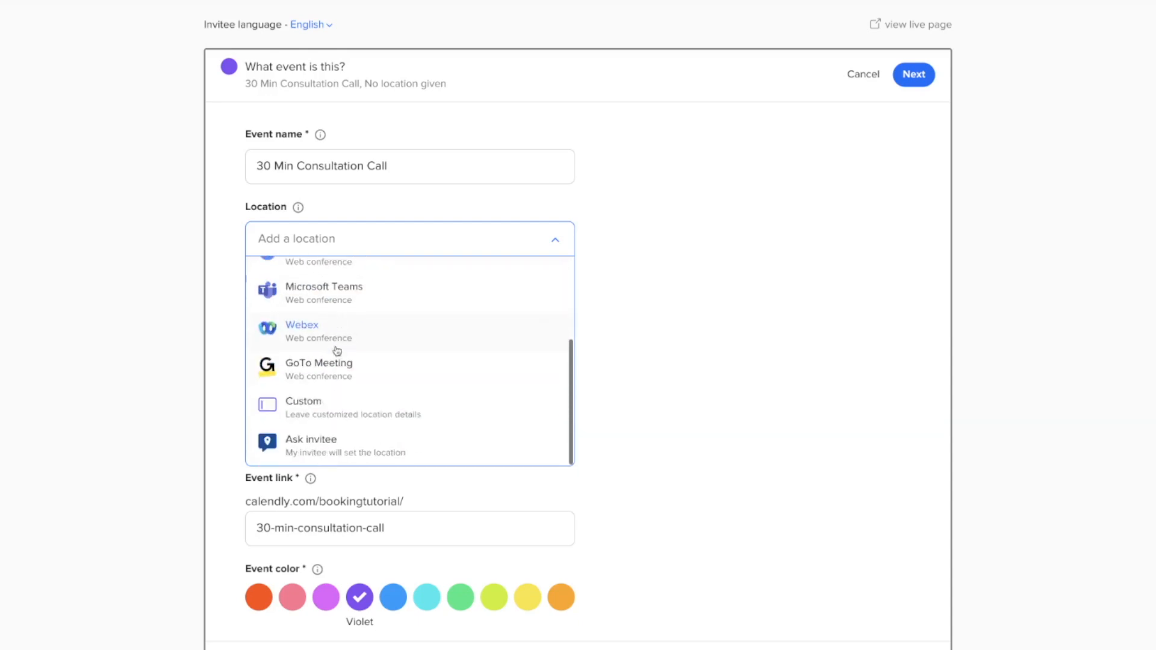
scroll(335, 351, "up", 3)
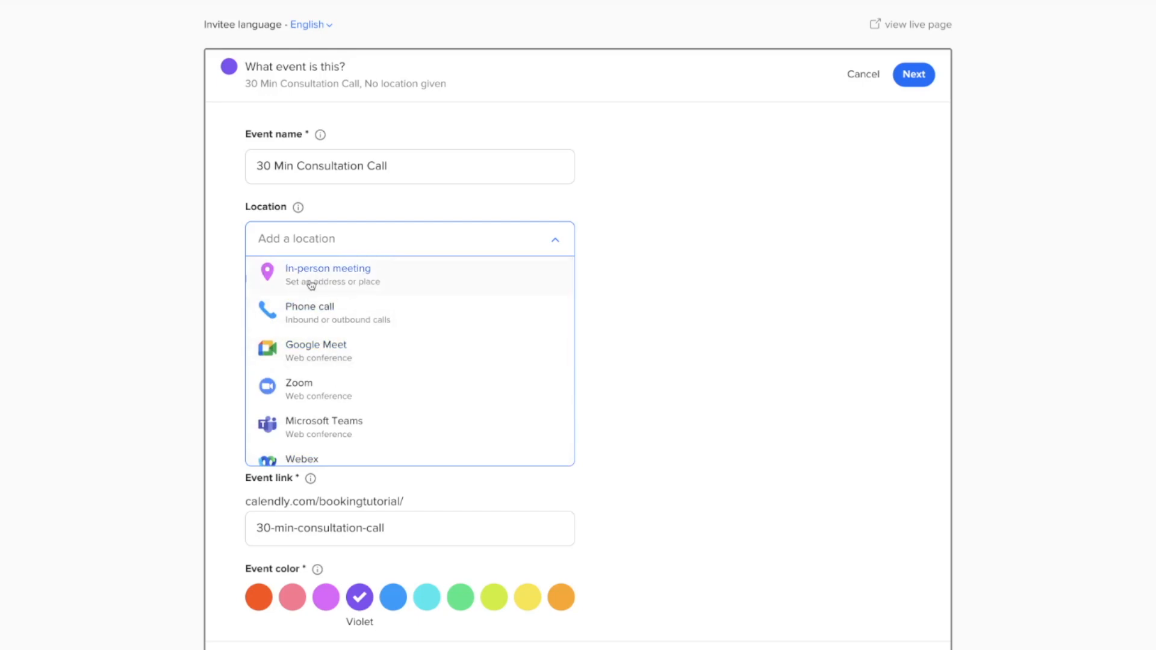
left_click(311, 311)
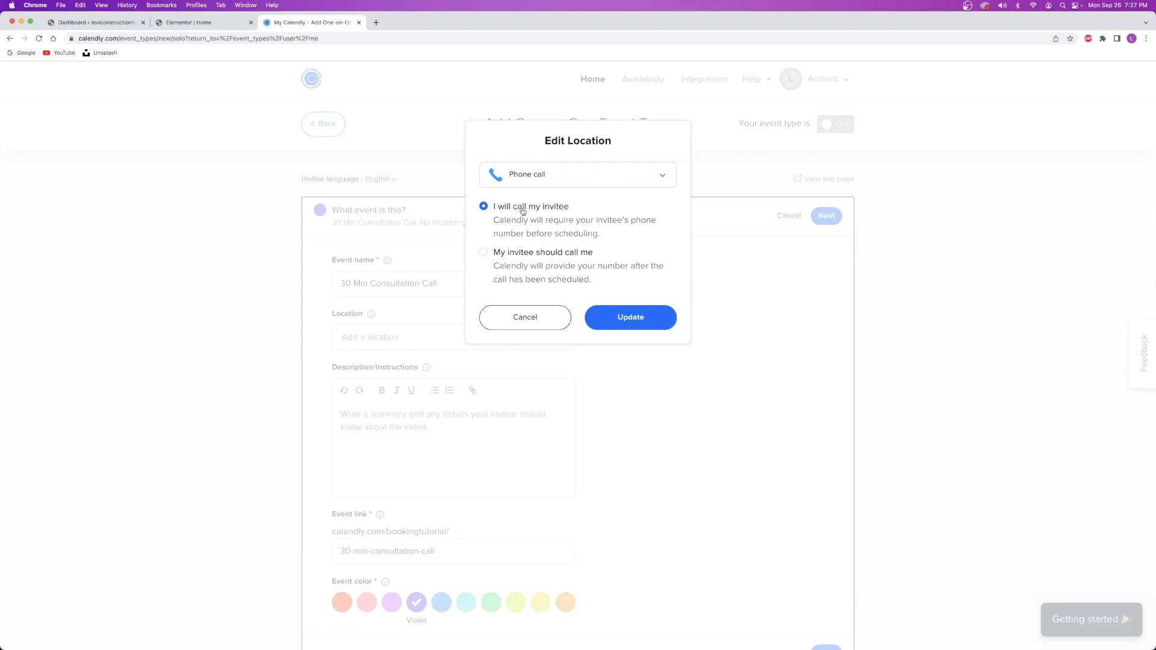
left_click(613, 309)
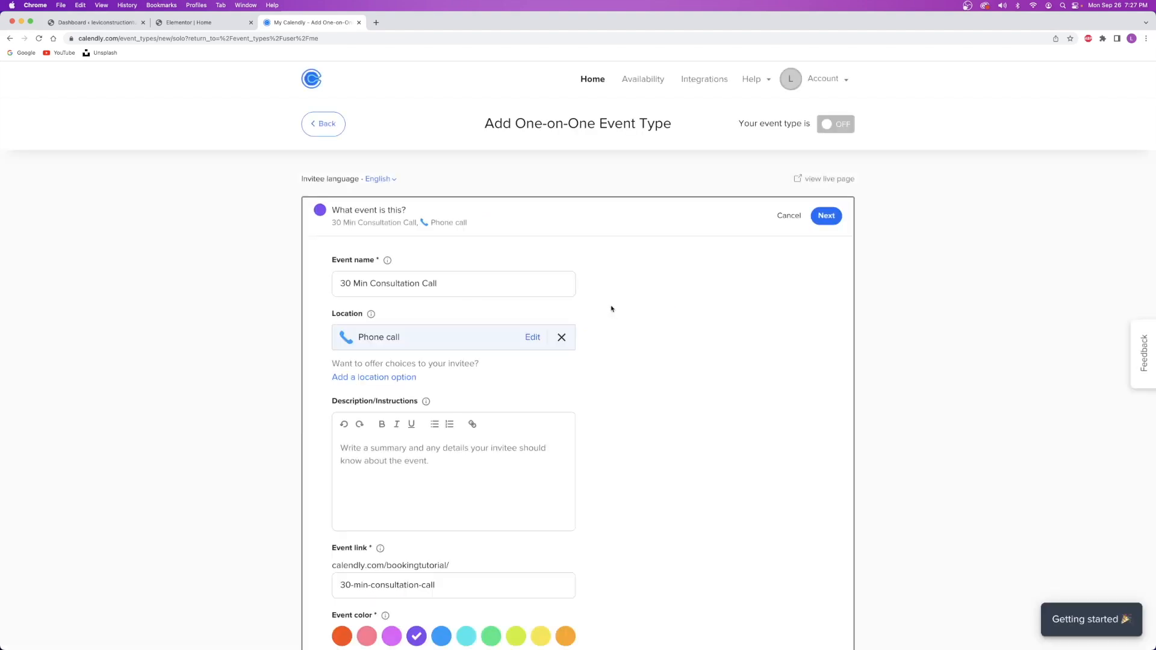
left_click(369, 379)
left_click(377, 375)
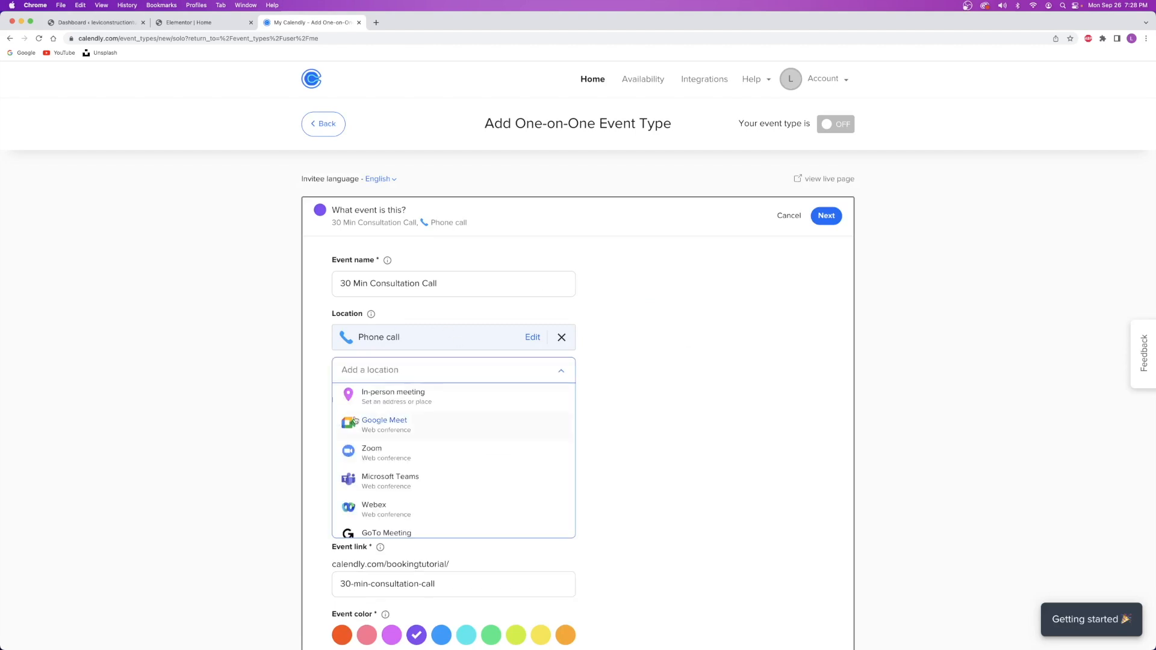
left_click(673, 363)
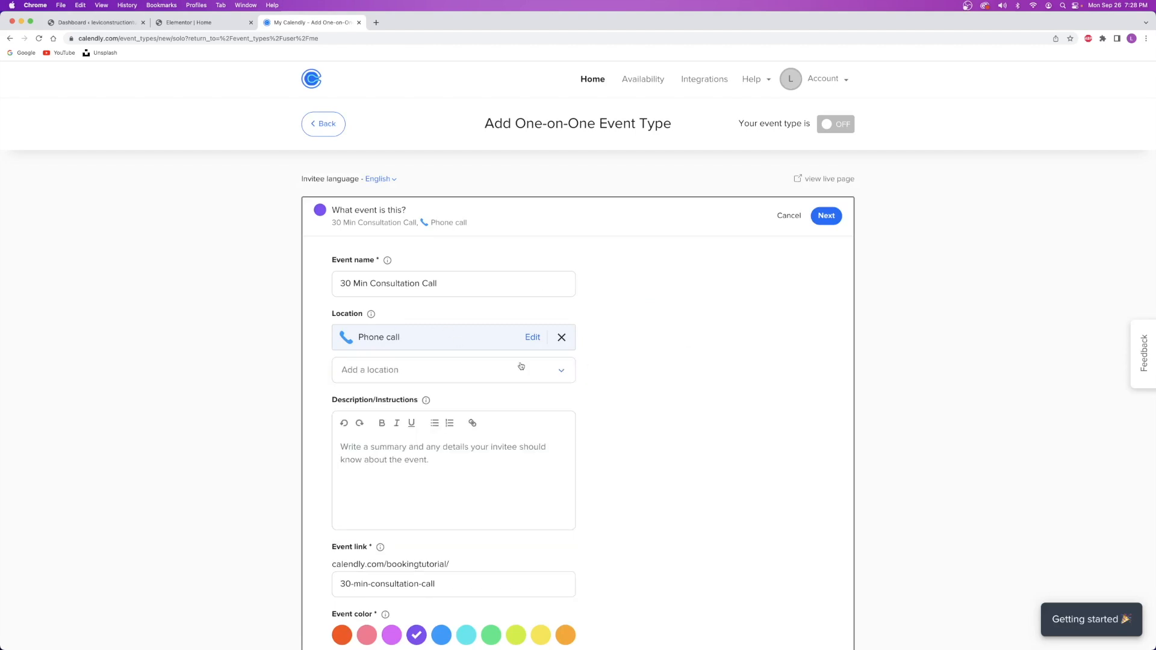
Enter the event description "This is a thirty min consultation call with our estimating department regarding the project you are proposing.".
scroll(374, 354, "down", 3)
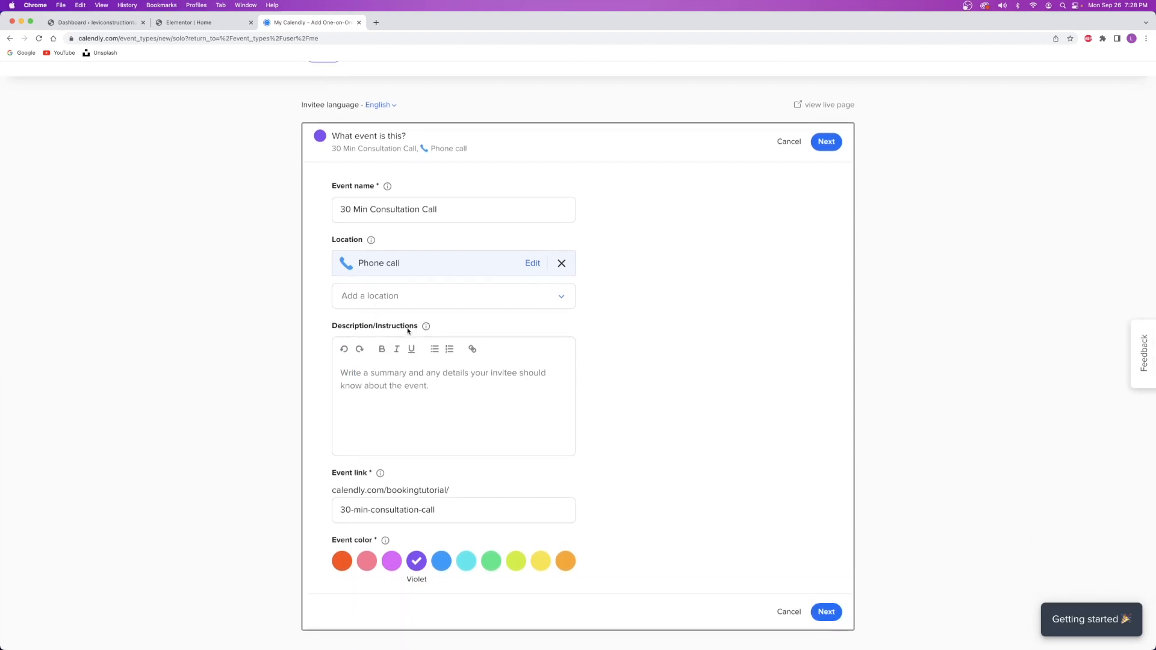
left_click(382, 375)
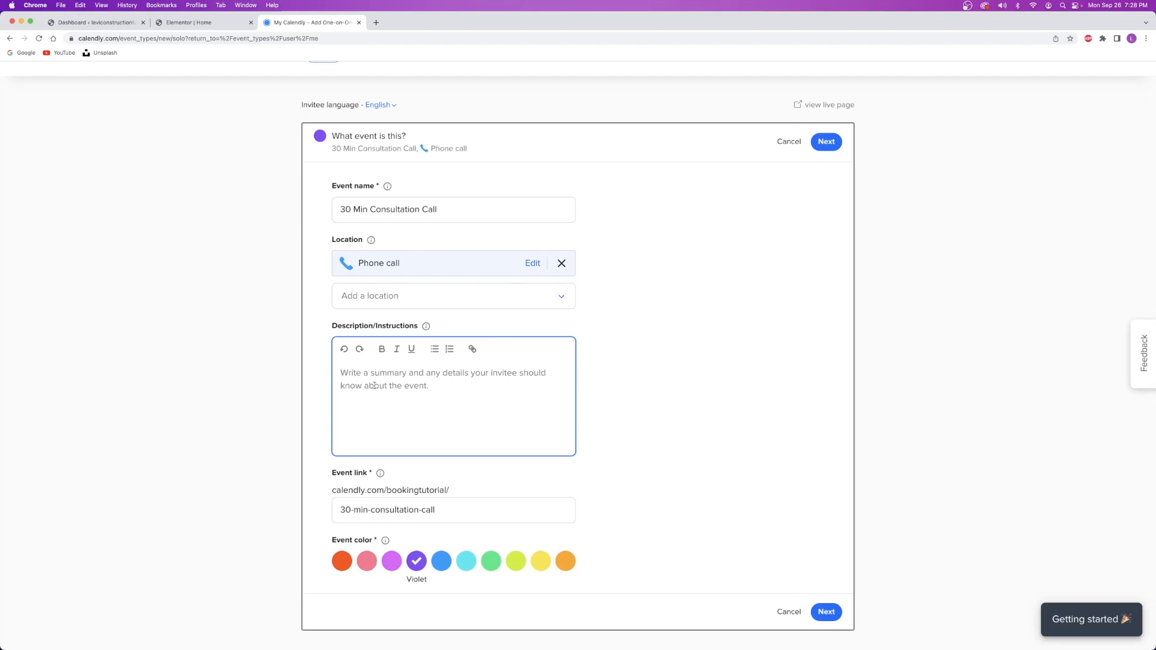
type("This is a thirty min consultation call with our estimating department regarding the project of yo")
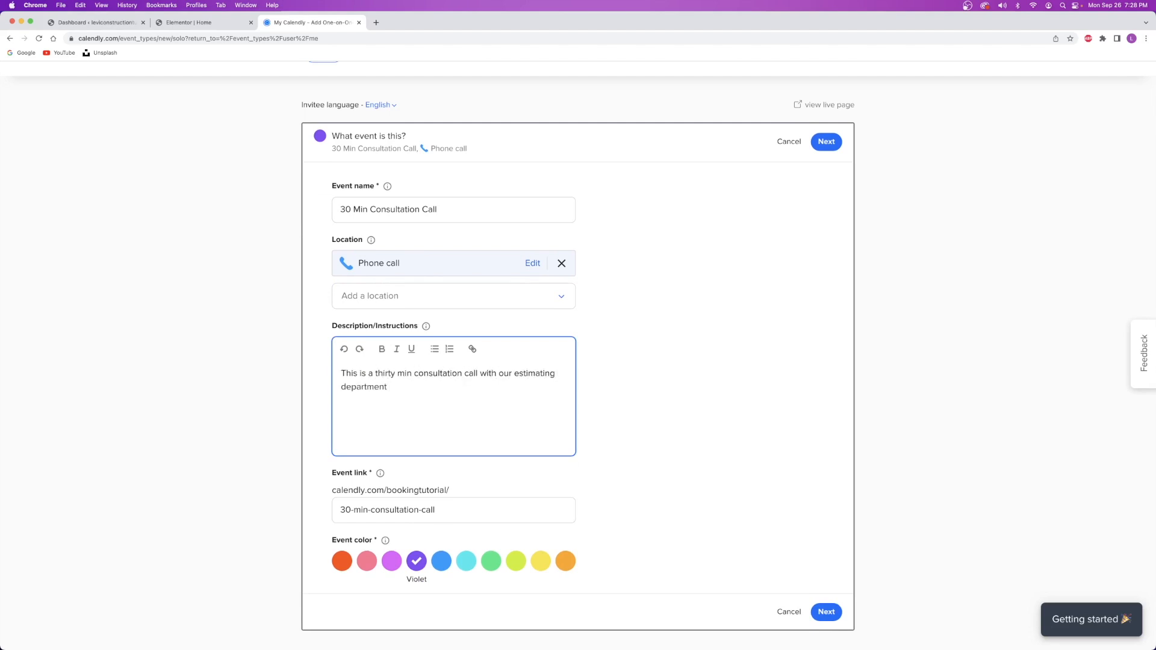
key("BackSpace")
key("BackSpace")
key("BackSpace")
key("BackSpace")
key("BackSpace")
type("you are proposing")
left_click(680, 421)
Try blue, cyan and green as the event color, set it back to Violet, and continue to the booking availability settings.
scroll(491, 405, "down", 2)
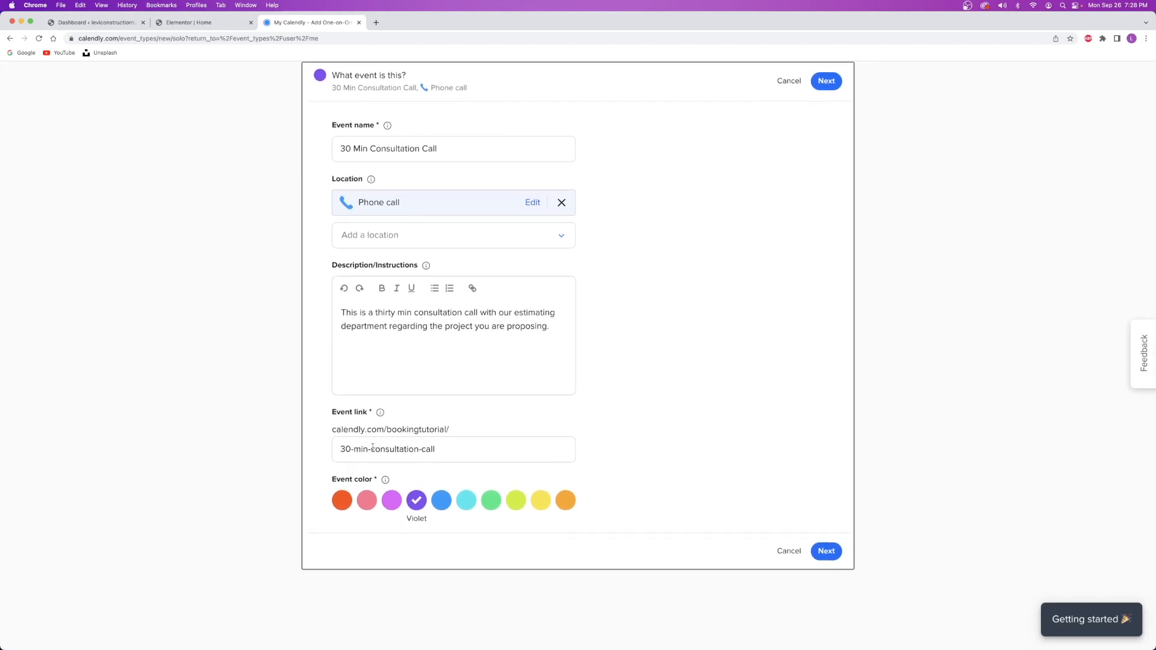
left_click_drag(338, 429, 496, 439)
left_click(449, 443)
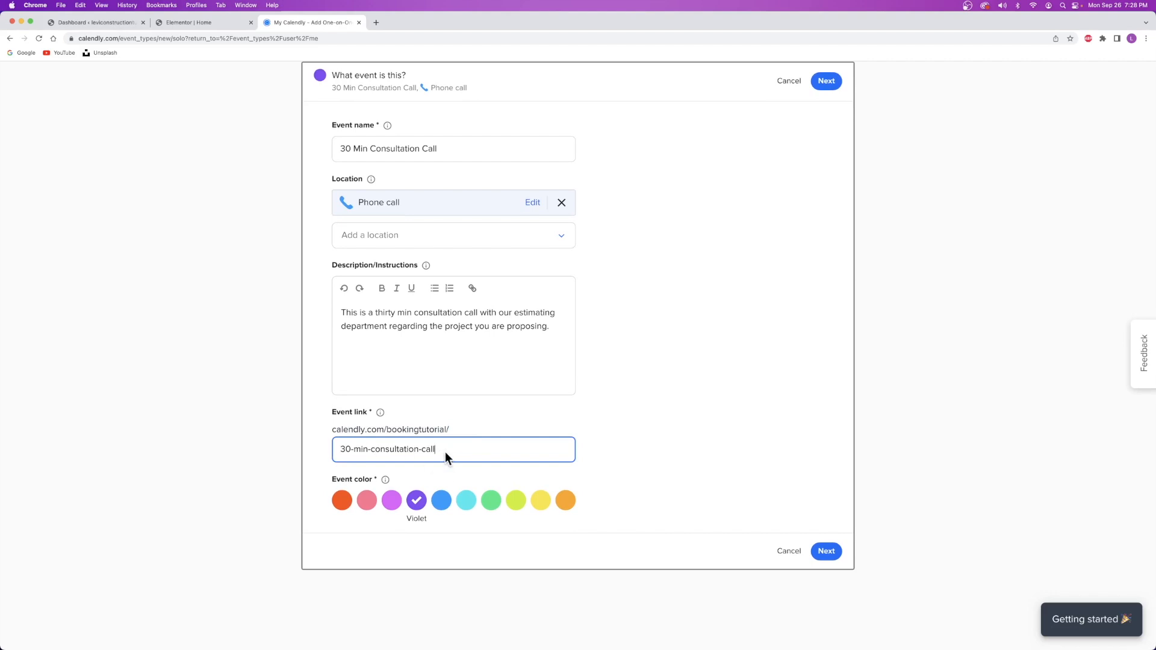
left_click(442, 501)
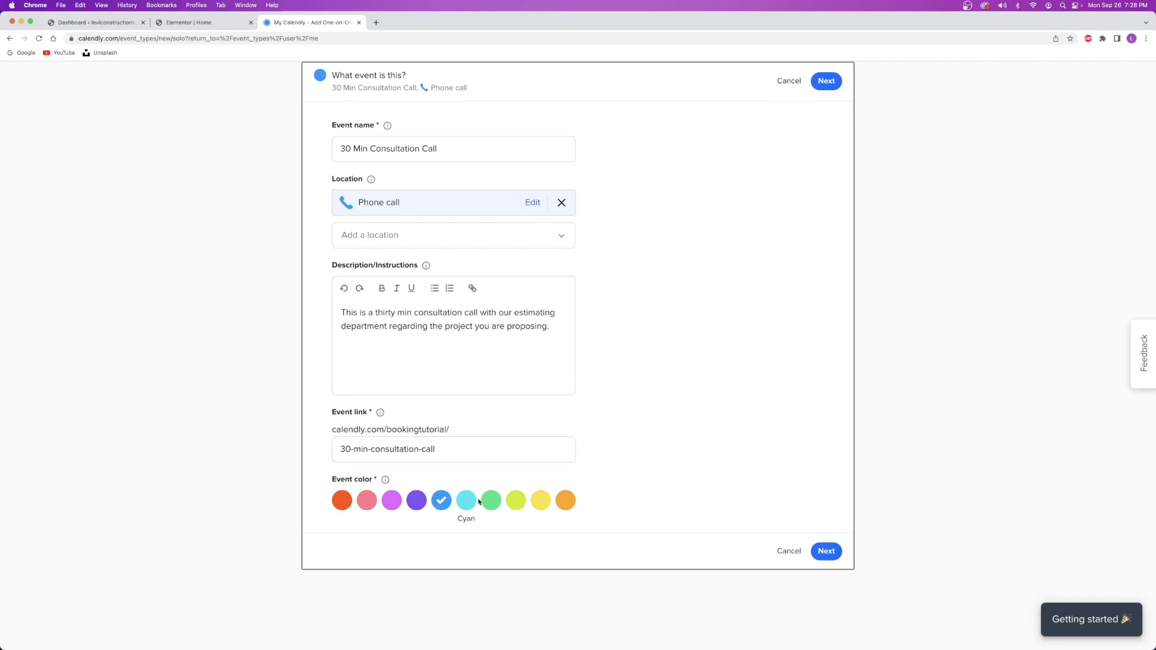
left_click(470, 501)
left_click(495, 502)
left_click(417, 503)
left_click(825, 551)
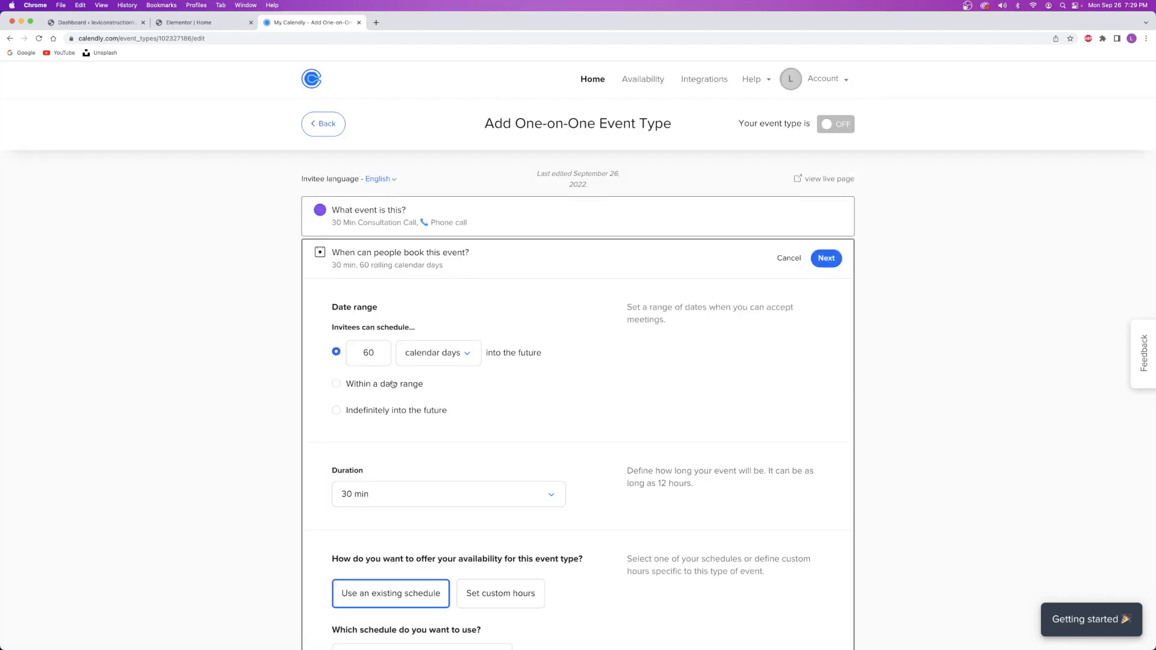
Recheck the event details, save the booking availability with its default settings, and return to the event types overview.
left_click(397, 215)
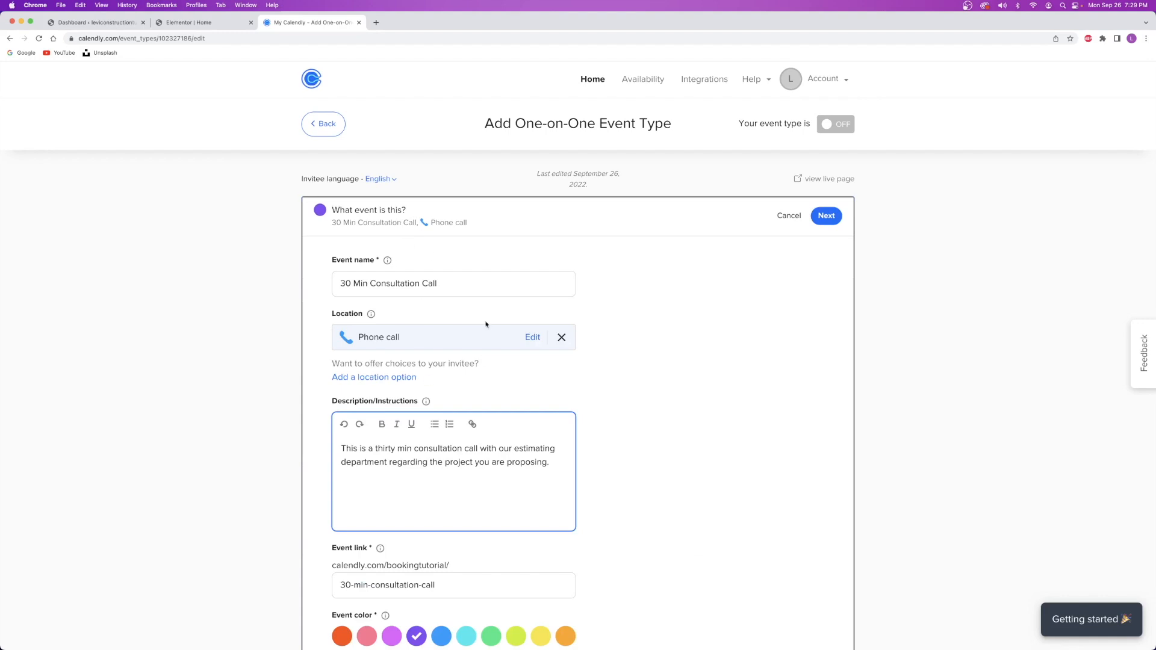
left_click(834, 219)
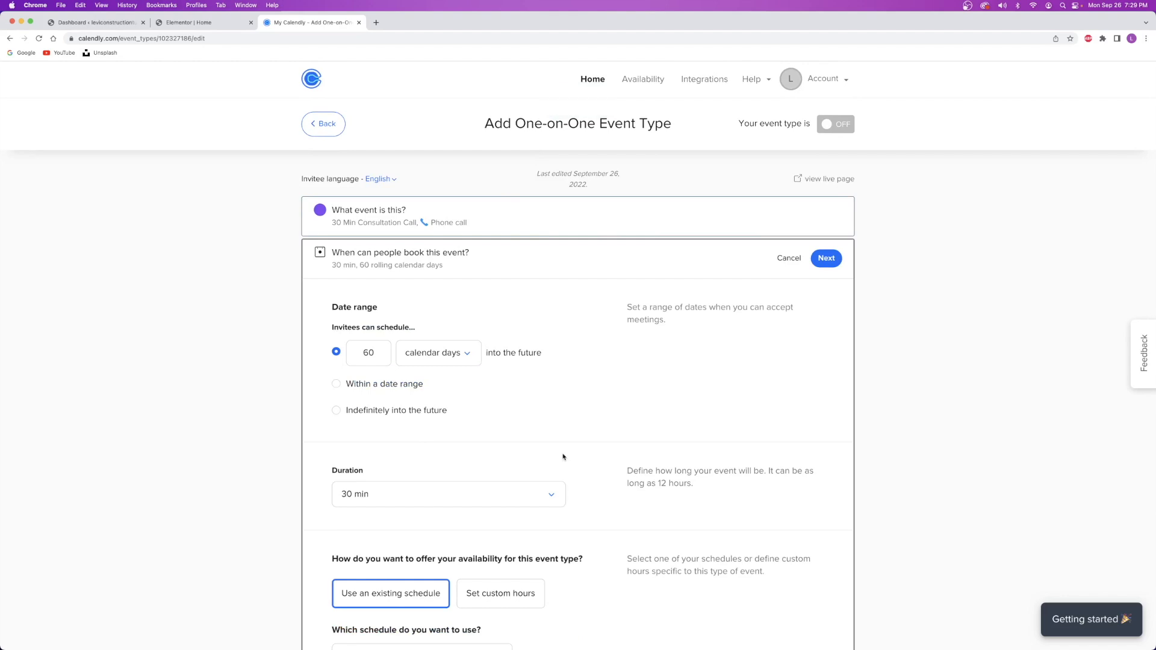
scroll(490, 314, "down", 10)
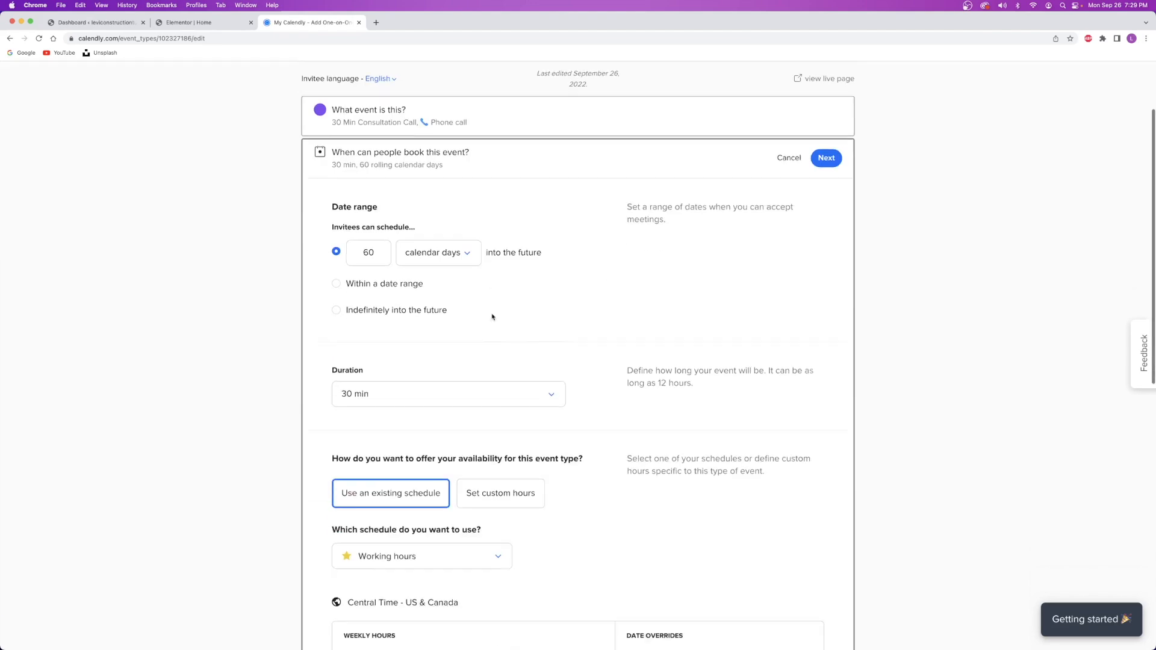
scroll(490, 311, "up", 10)
left_click(825, 258)
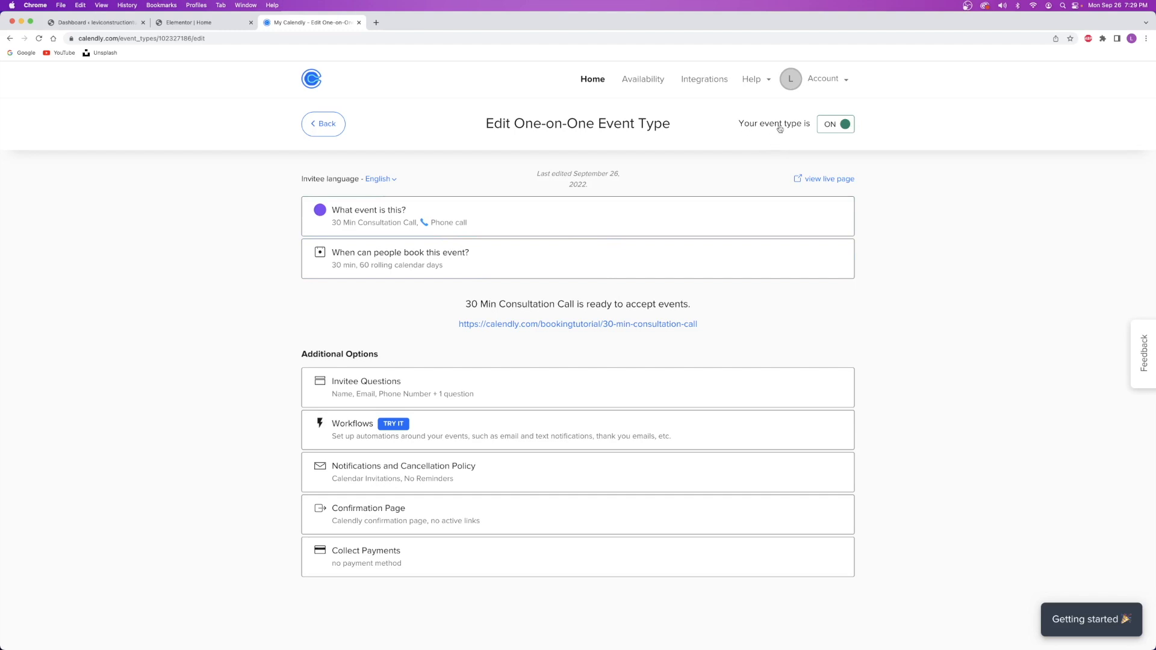
left_click(329, 124)
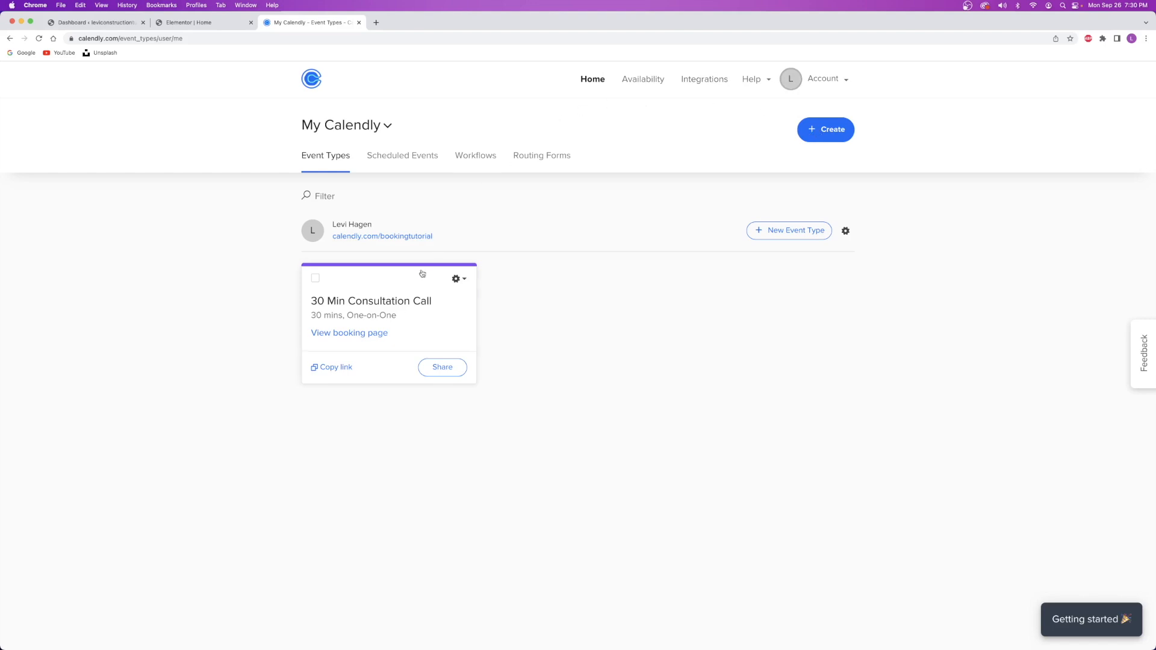
Copy the Inline Embed code of the 30 Min Consultation Call for adding it to a website, and close the sharing dialog.
left_click(437, 369)
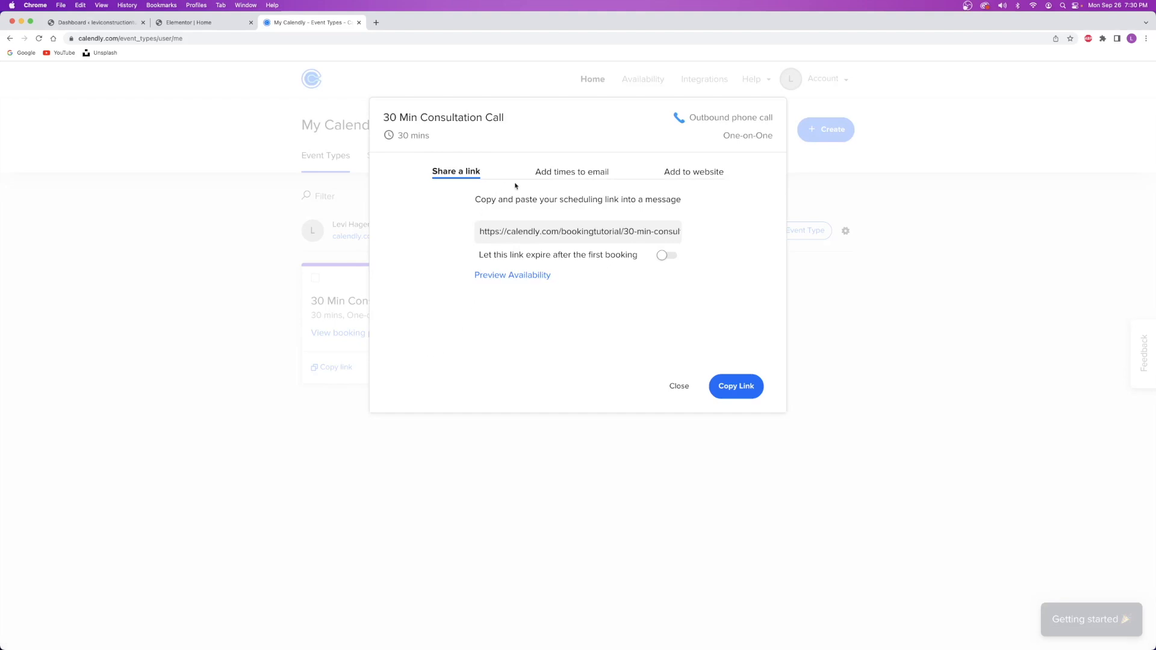
left_click(691, 177)
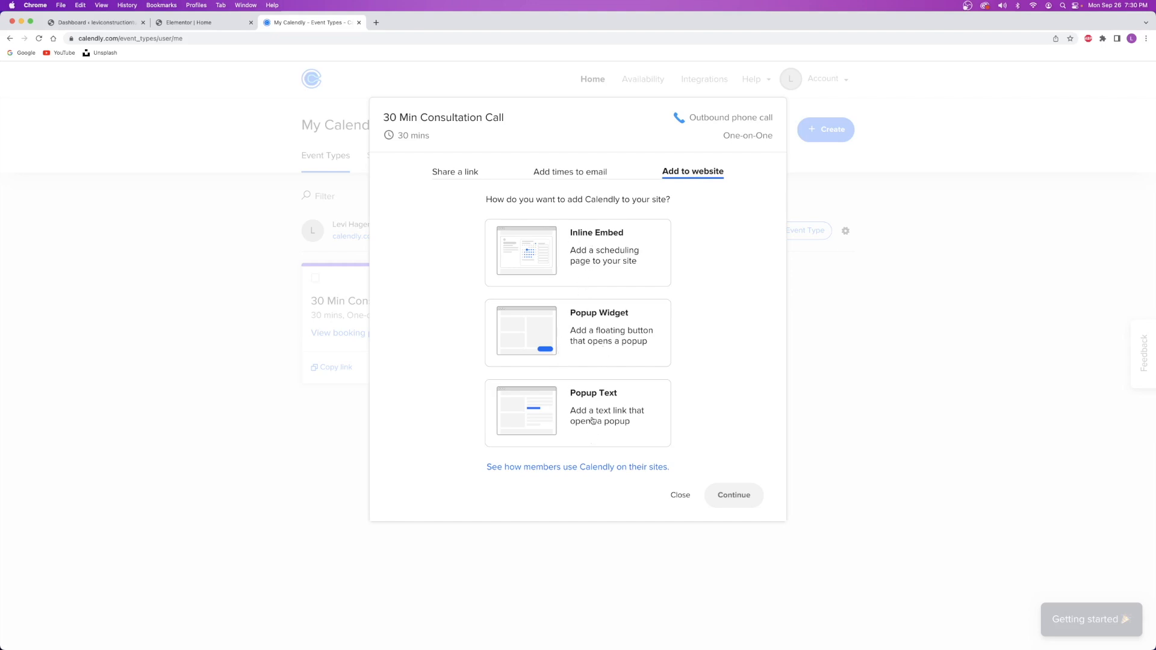
left_click(595, 254)
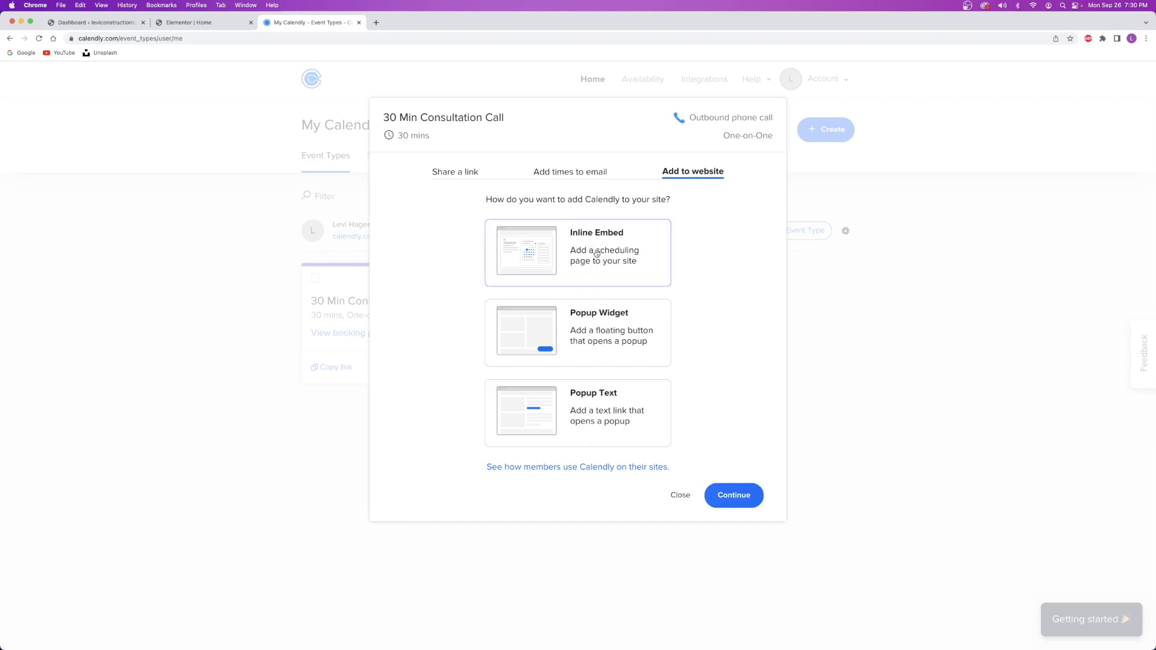
left_click(718, 485)
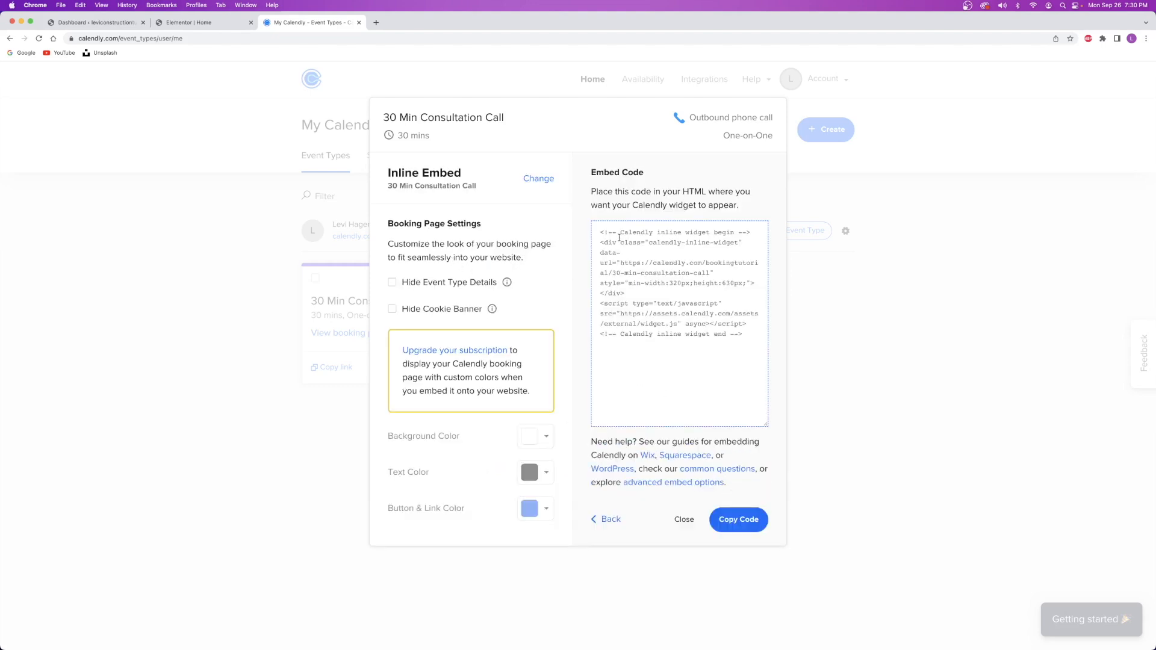
left_click(735, 521)
left_click(737, 519)
left_click(684, 519)
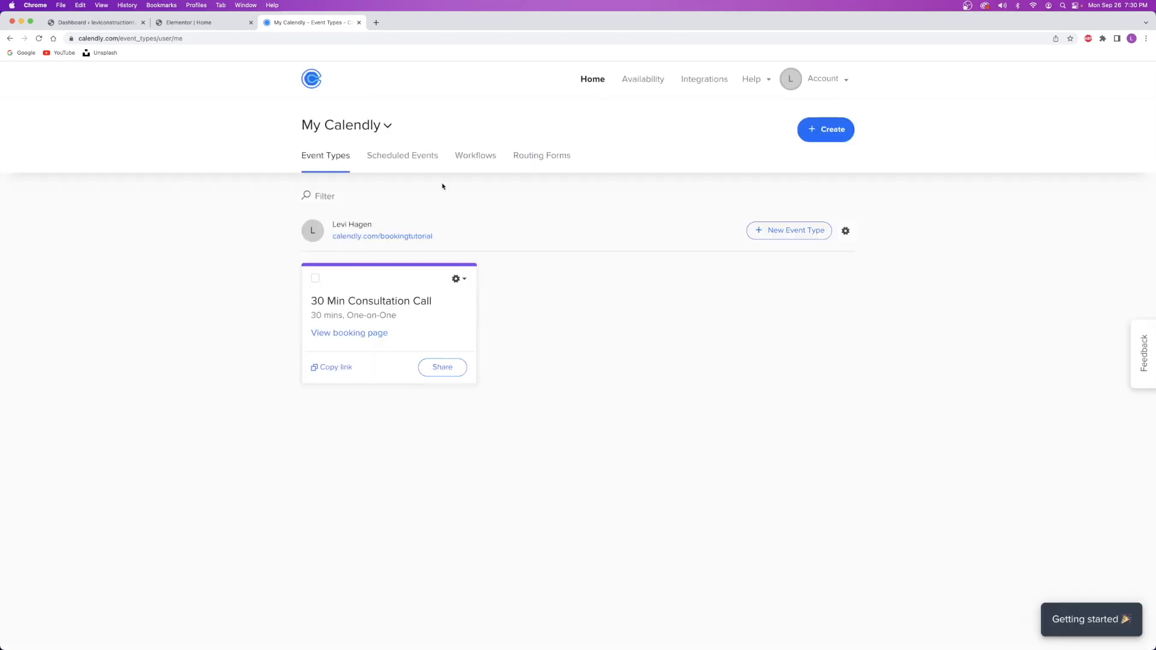
Switch to the Elementor home page and add a single-column section below the "Get started" call to action.
left_click(211, 23)
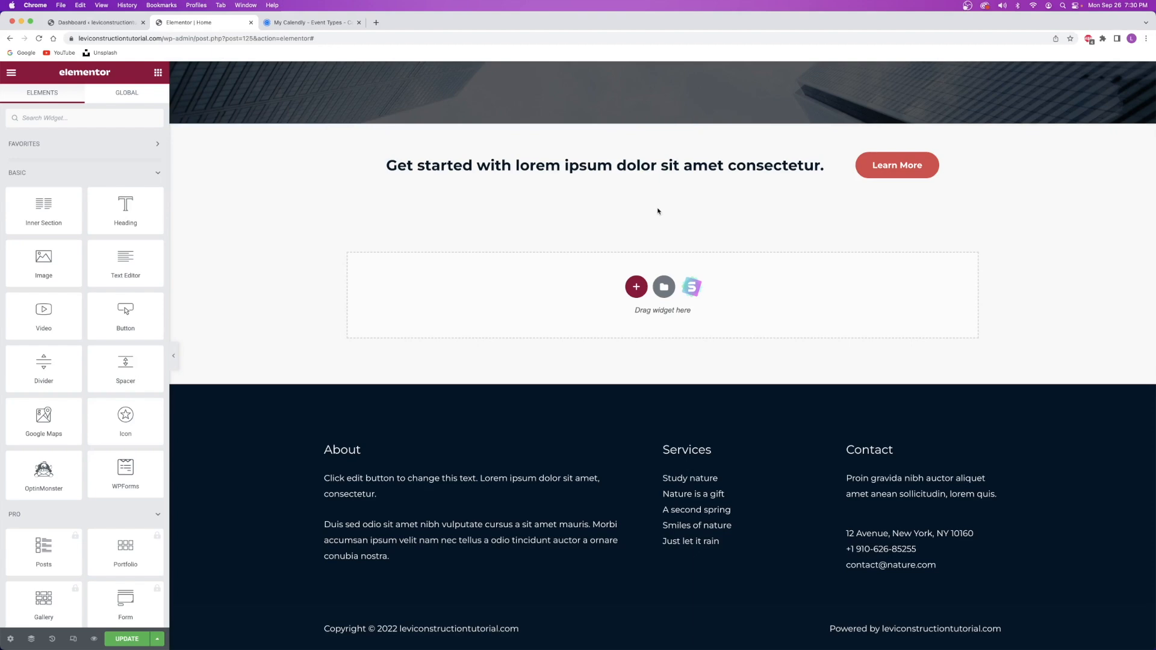
left_click(638, 290)
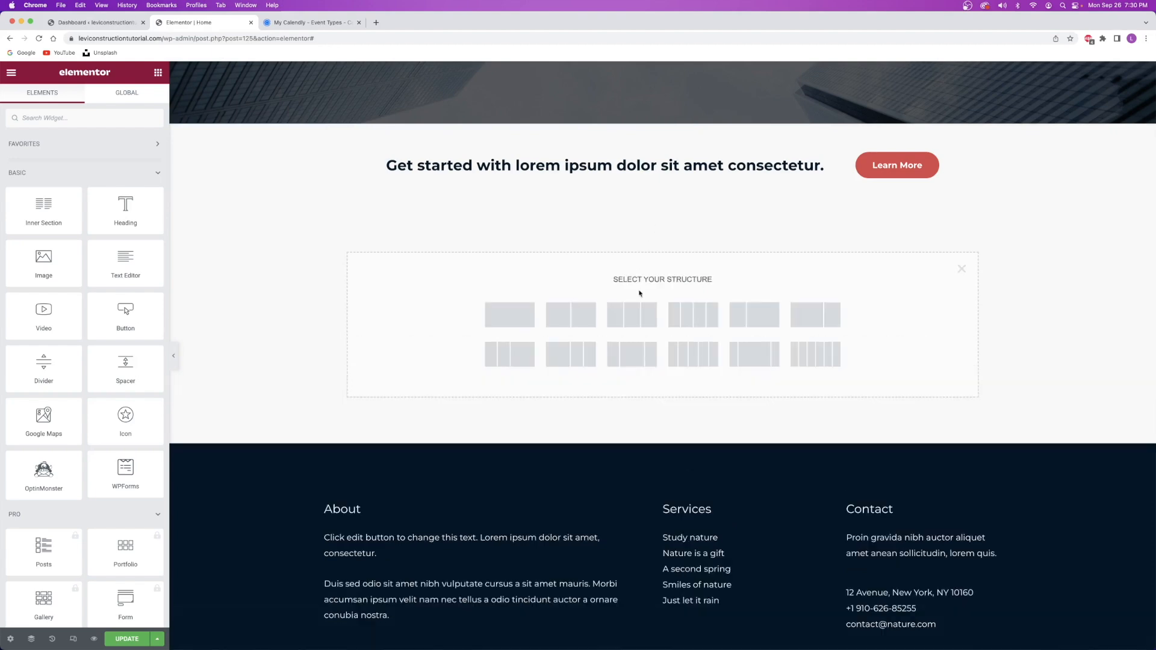
left_click(511, 319)
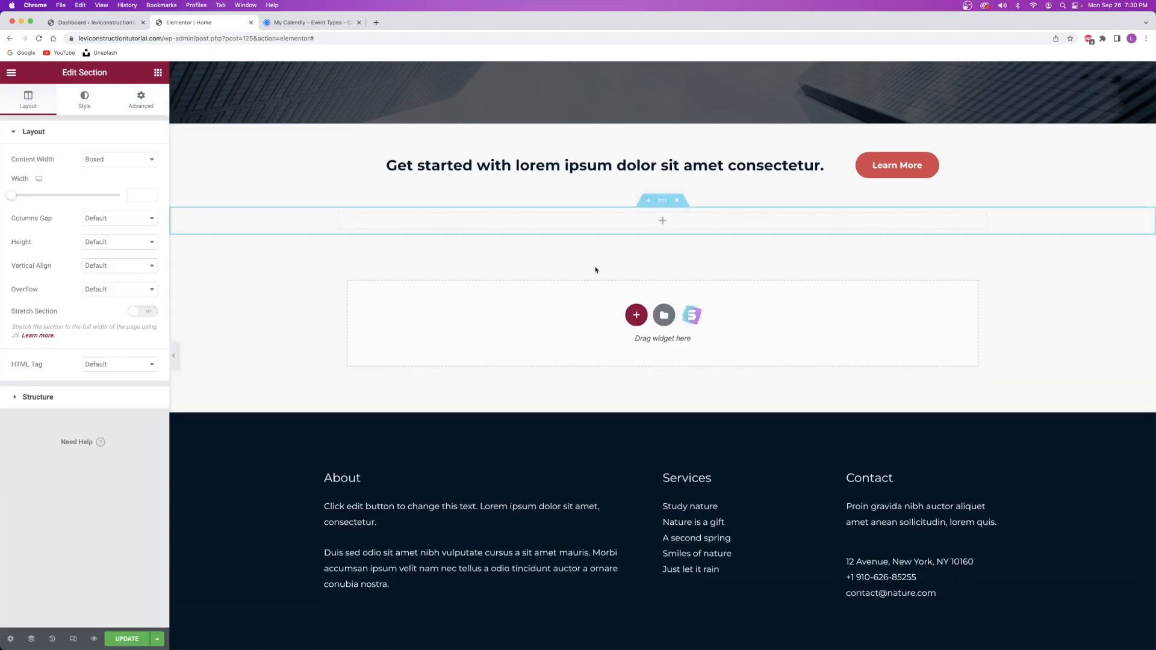
left_click(662, 221)
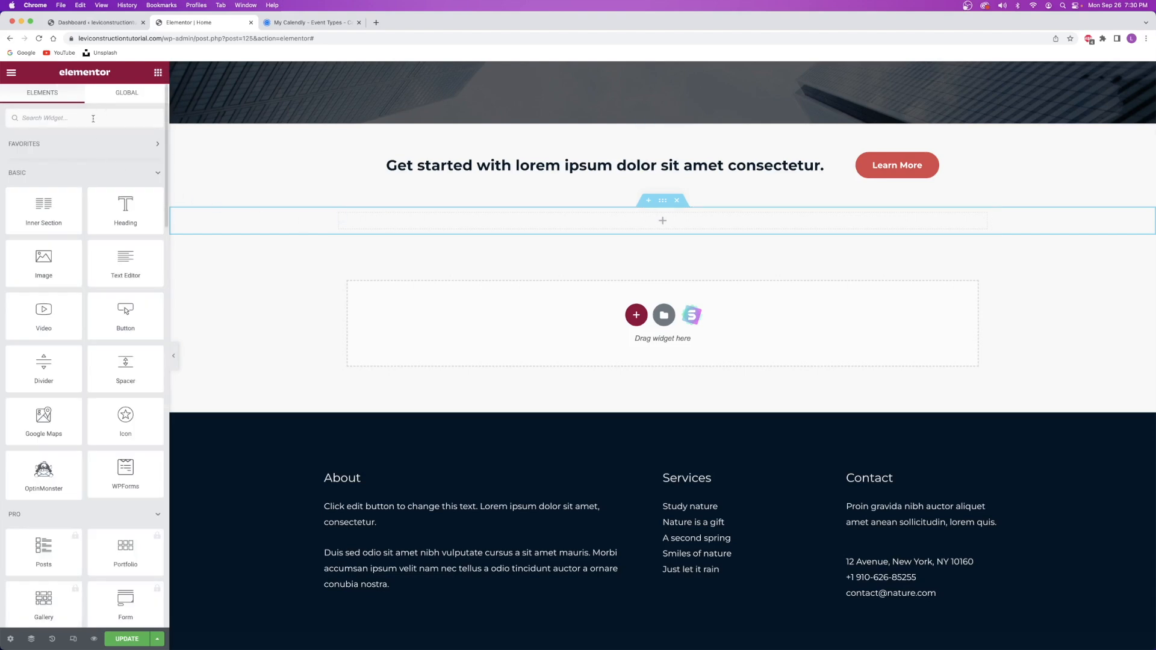
Add a Shortcode widget to the new section and paste the copied Calendly inline embed code into it.
left_click(93, 119)
type("short")
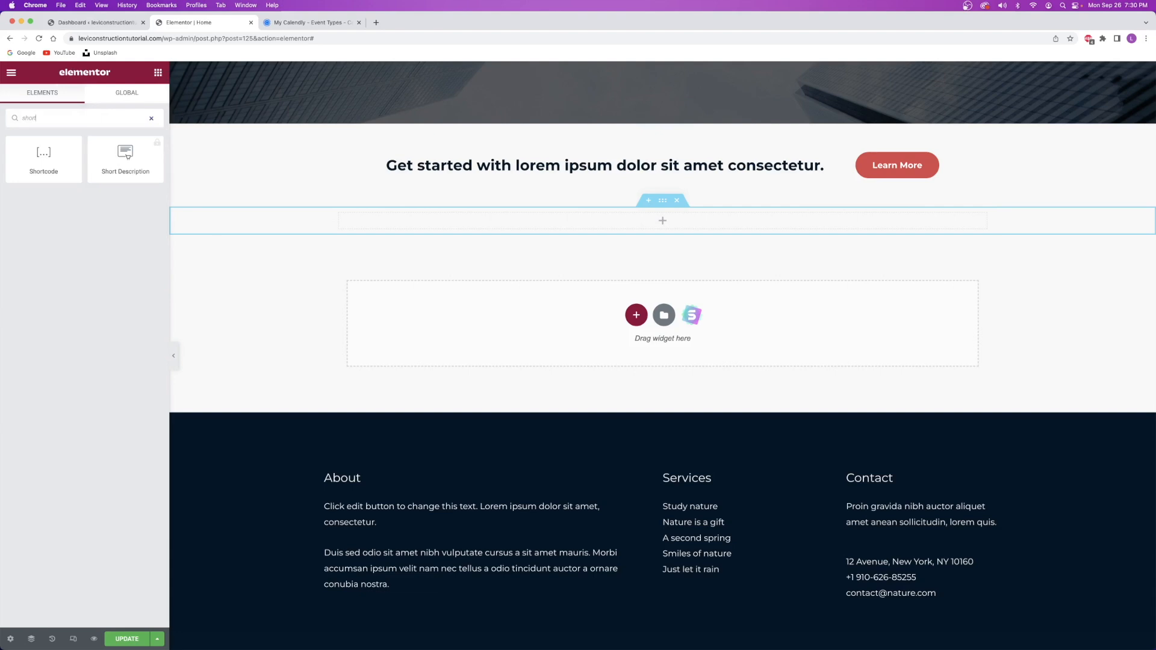
left_click_drag(46, 133, 662, 221)
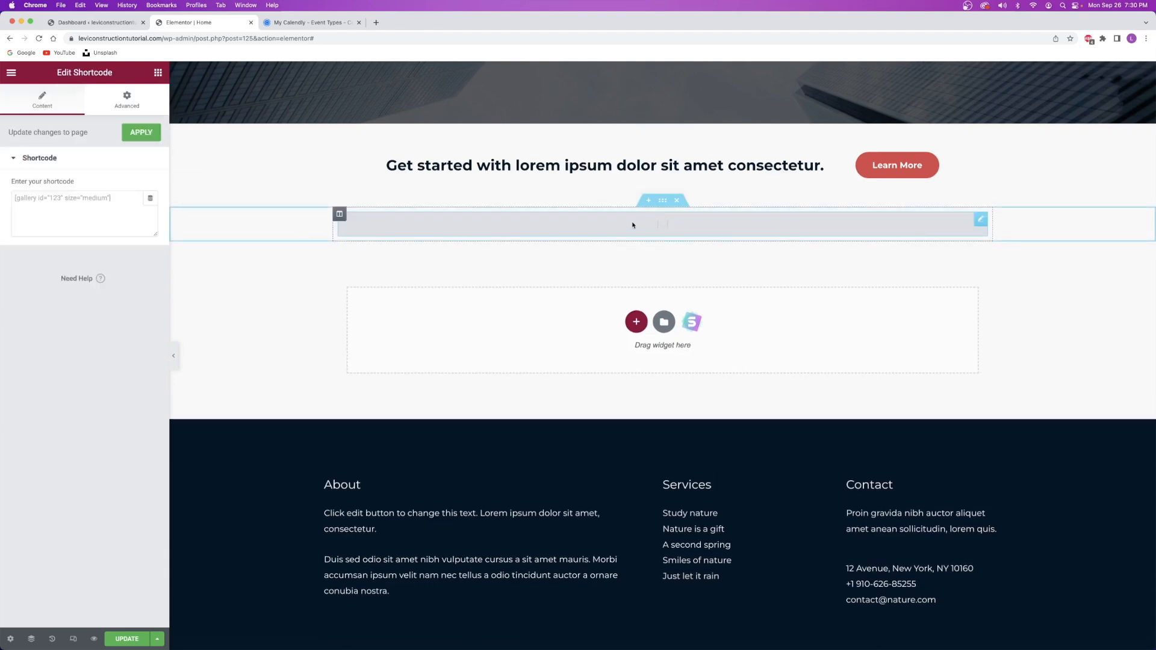
left_click(66, 206)
key("super+v")
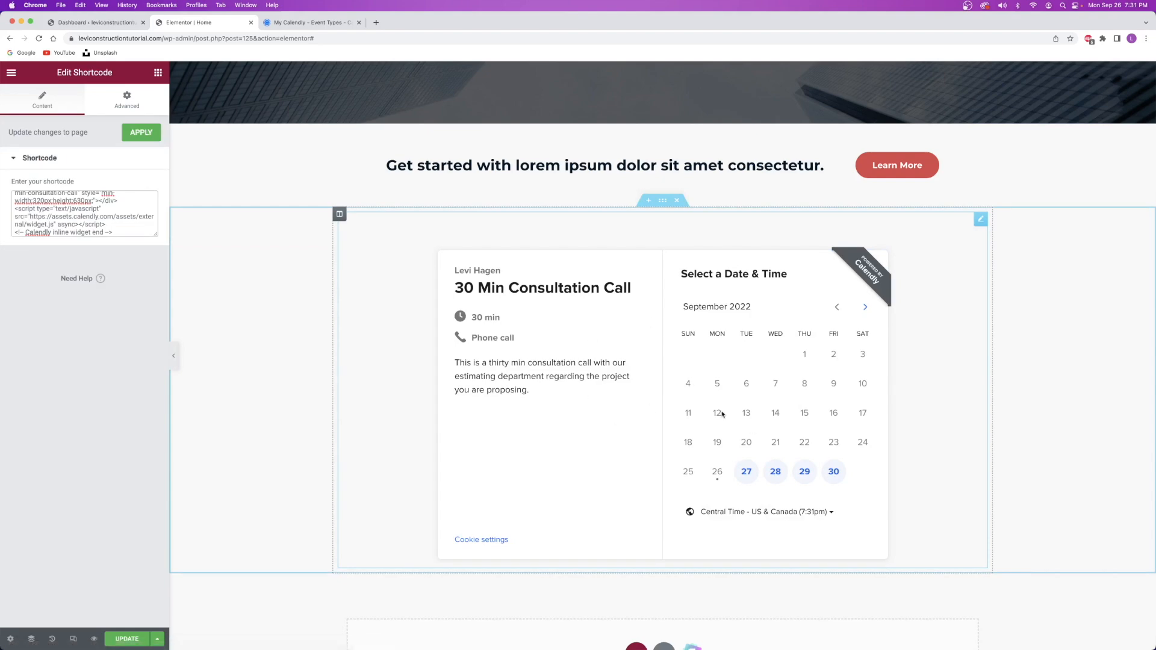
Test the embedded booking calendar by choosing September 27 at 9:00am, and compare its details form with the Calendly event type.
left_click(746, 471)
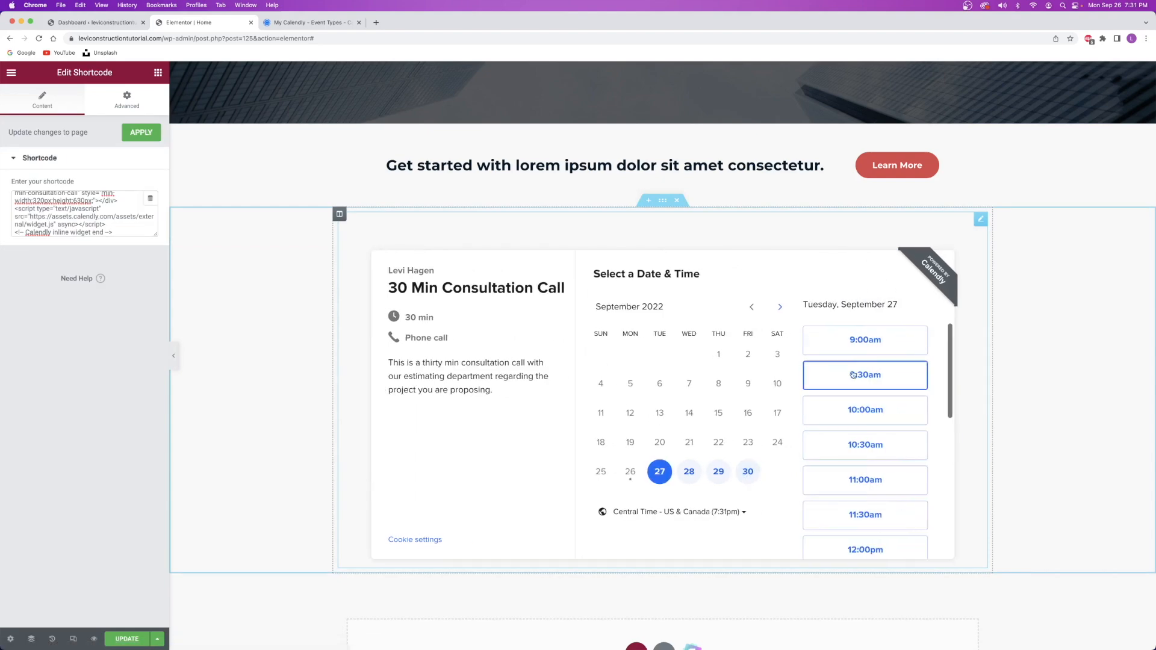
left_click(855, 341)
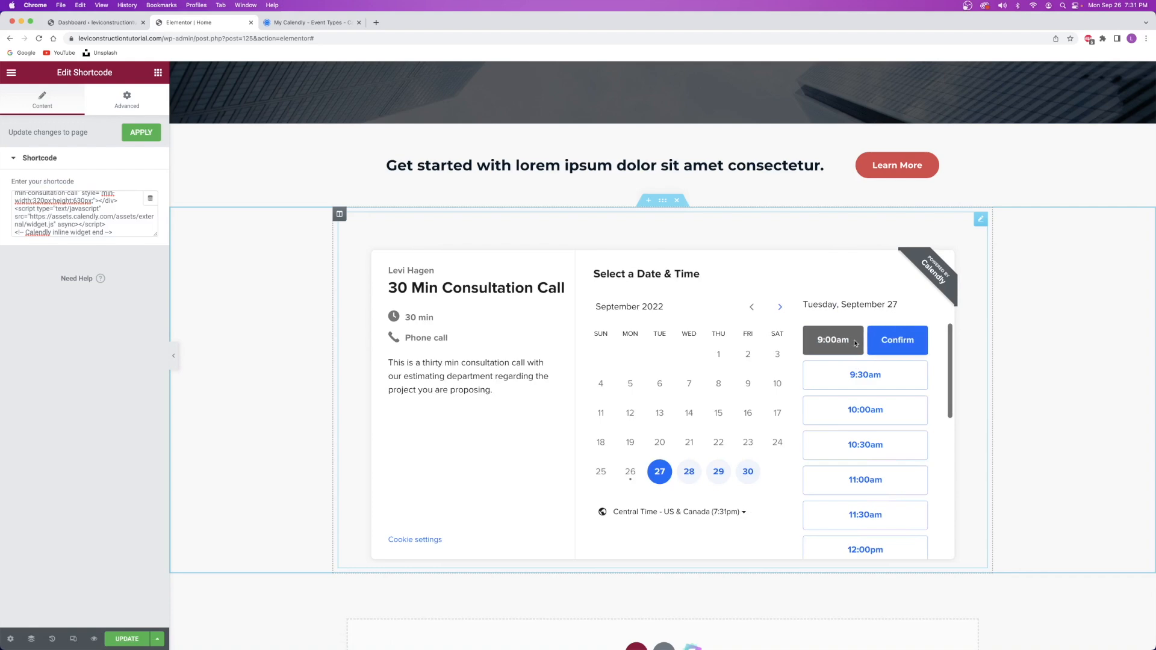
left_click(886, 340)
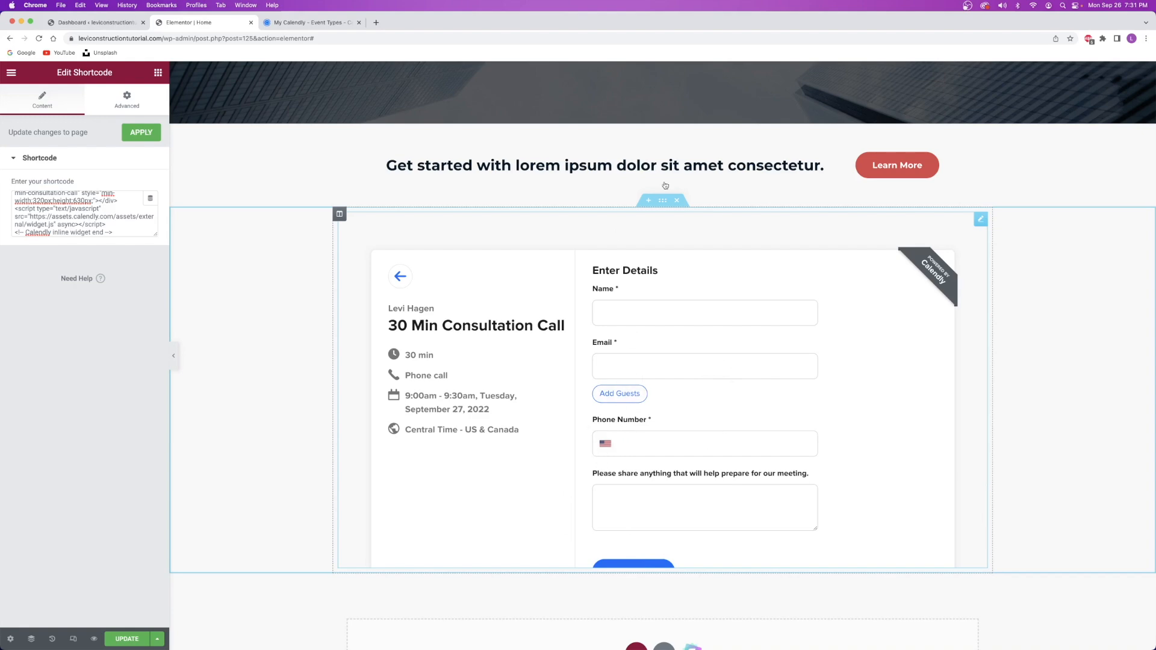
left_click(304, 23)
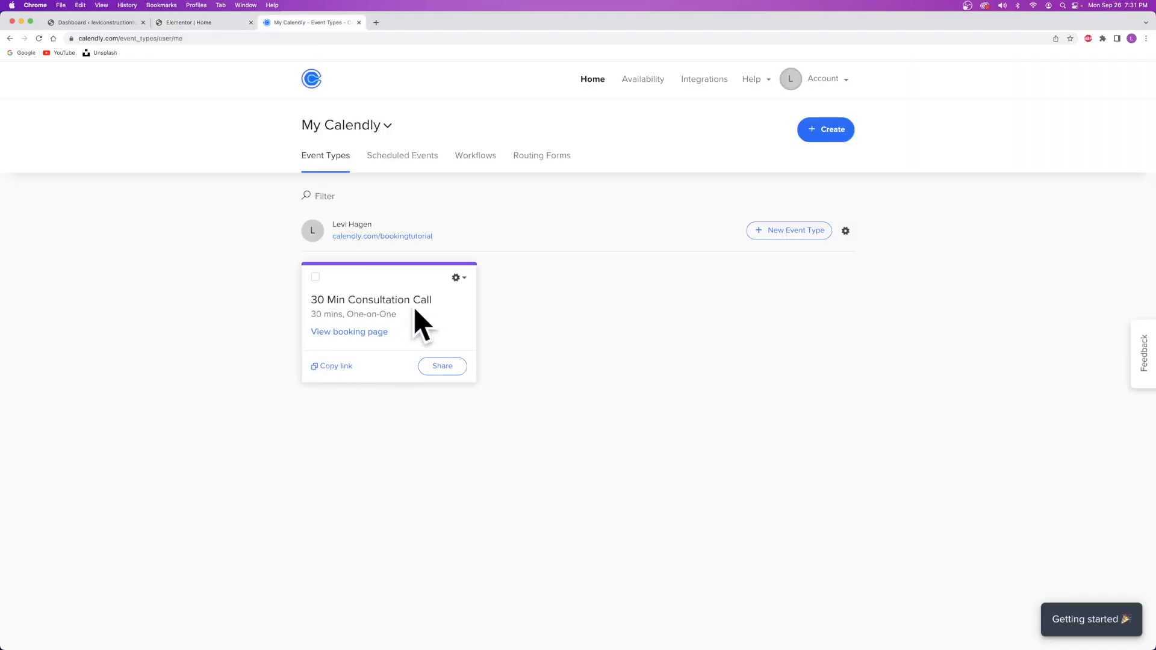
left_click(194, 22)
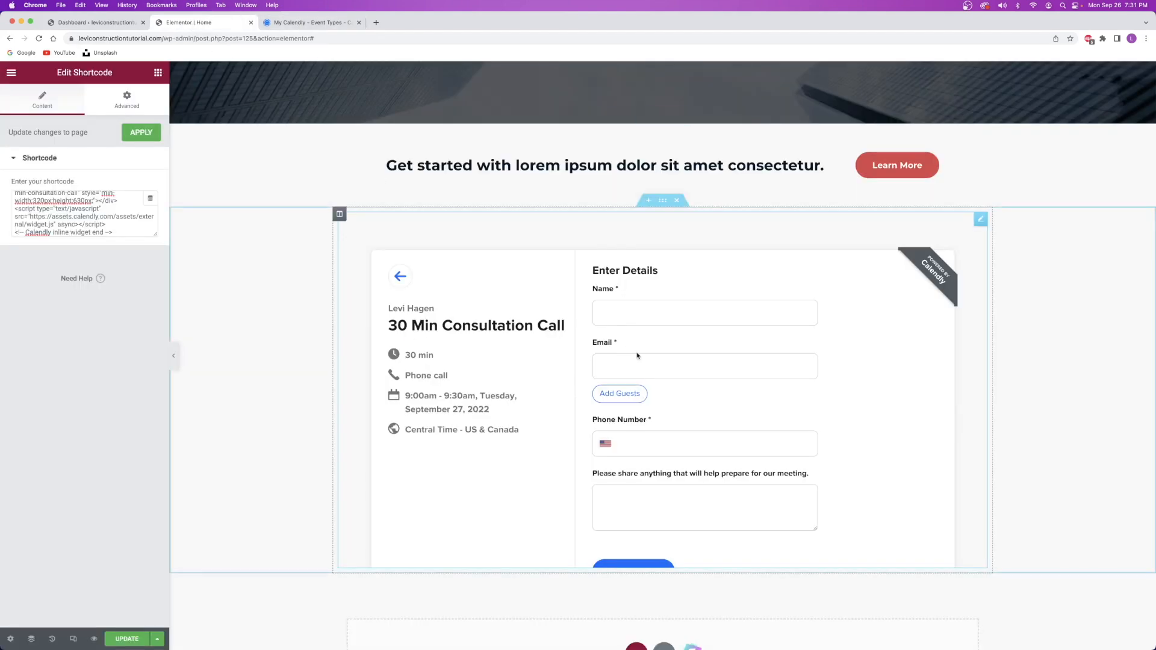
scroll(637, 355, "down", 2)
scroll(554, 372, "up", 2)
scroll(674, 394, "down", 2)
scroll(469, 386, "up", 2)
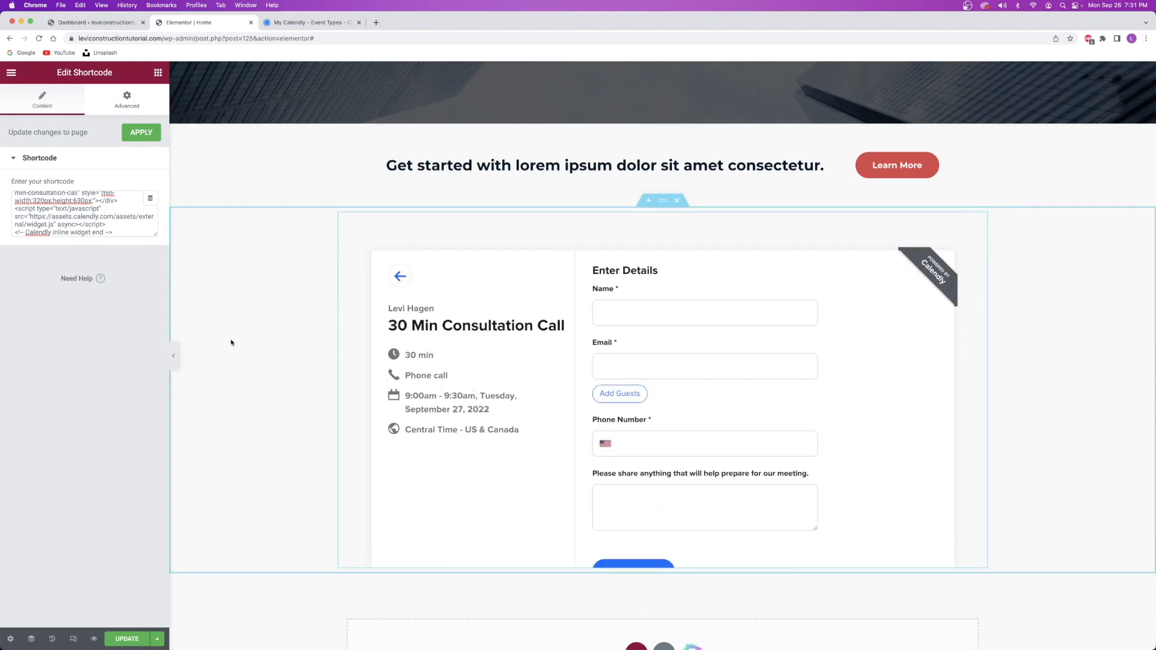
Give the booking section a Classic background with the pliers-on-wood image jeshoots-com-VdOO4_HFTWM-unsplash.jpg from the media library.
right_click(253, 332)
left_click(284, 339)
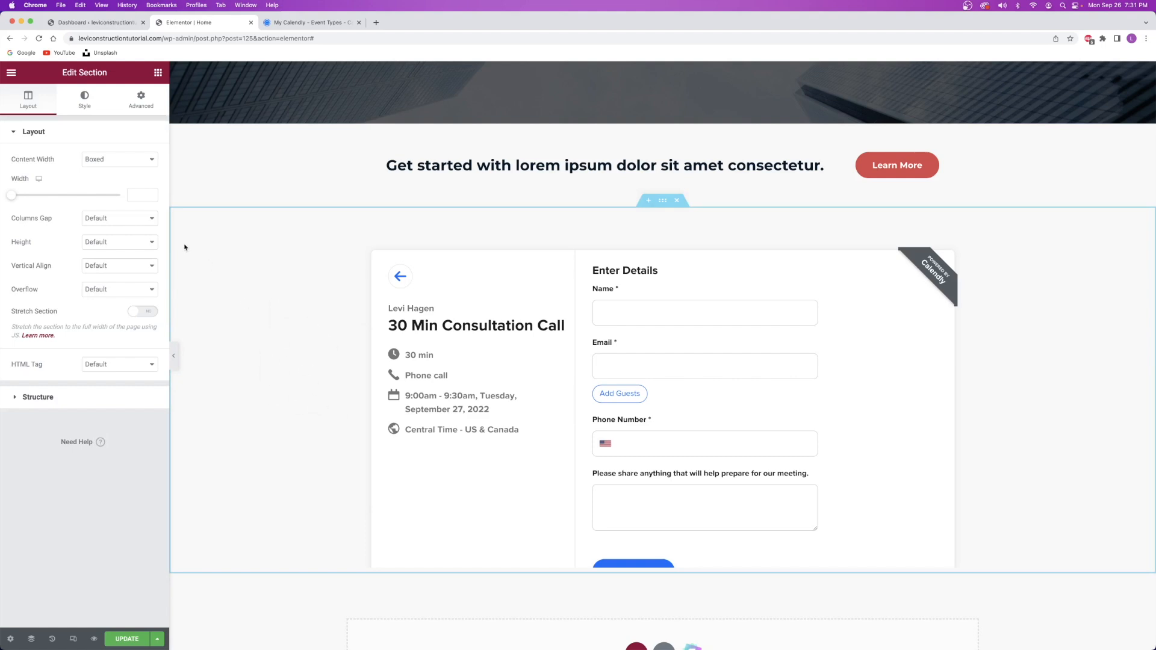
left_click(84, 100)
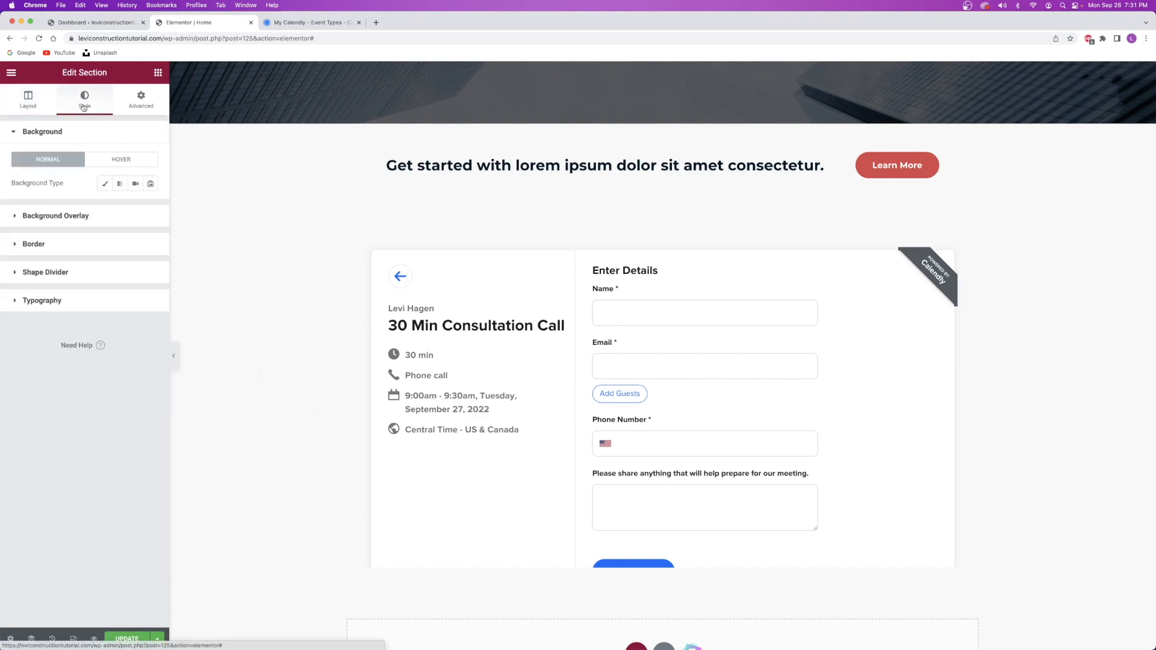
left_click(106, 188)
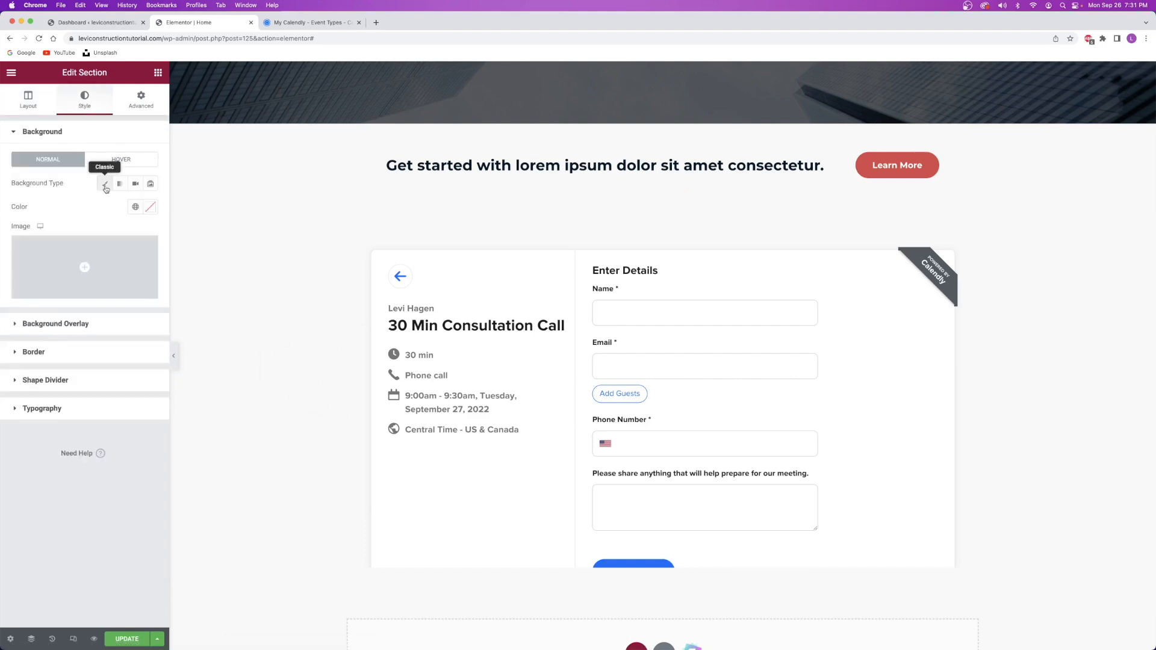
left_click(97, 254)
left_click(157, 296)
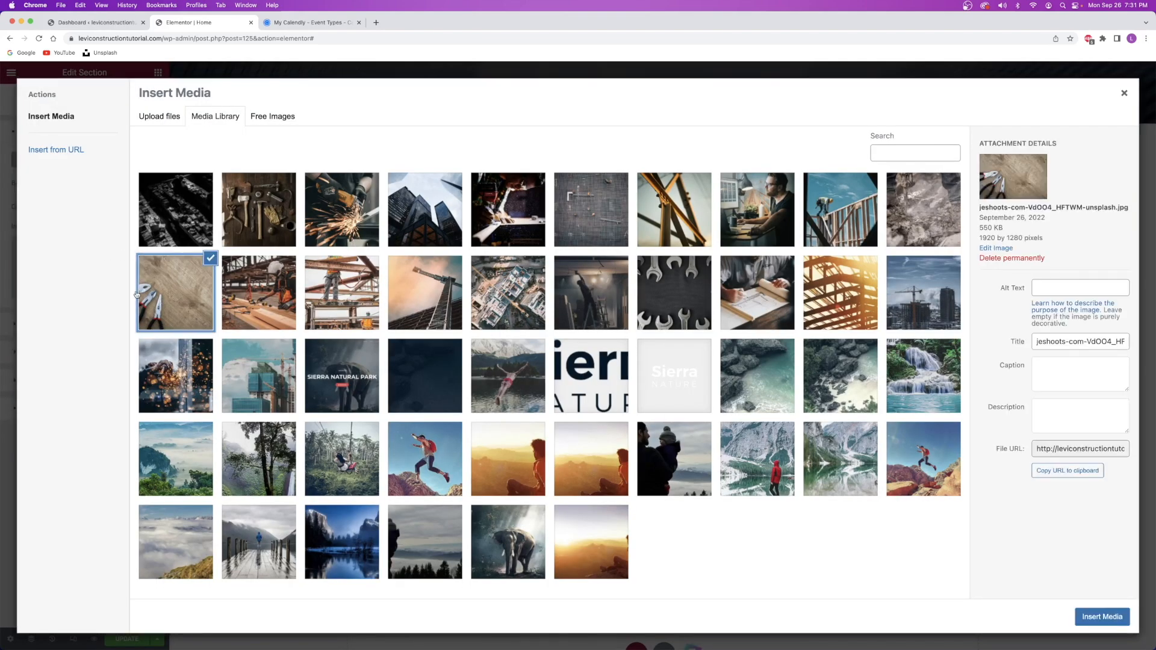
left_click(1102, 616)
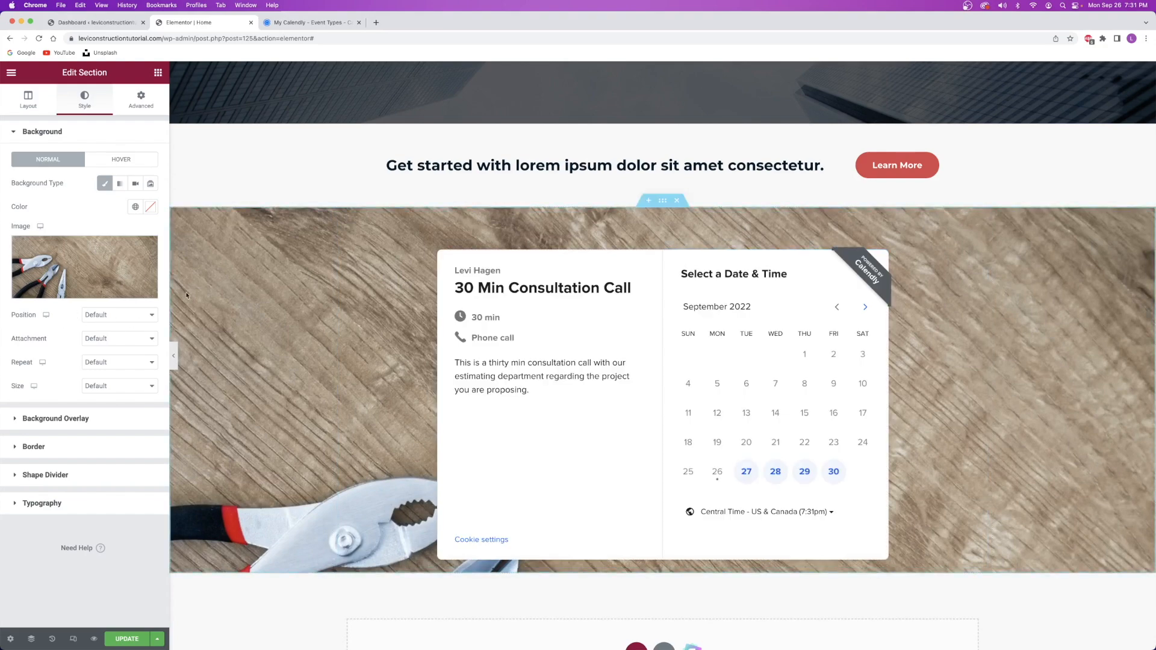
Set the booking section's background image position to Center Center and its size to Cover.
left_click(90, 314)
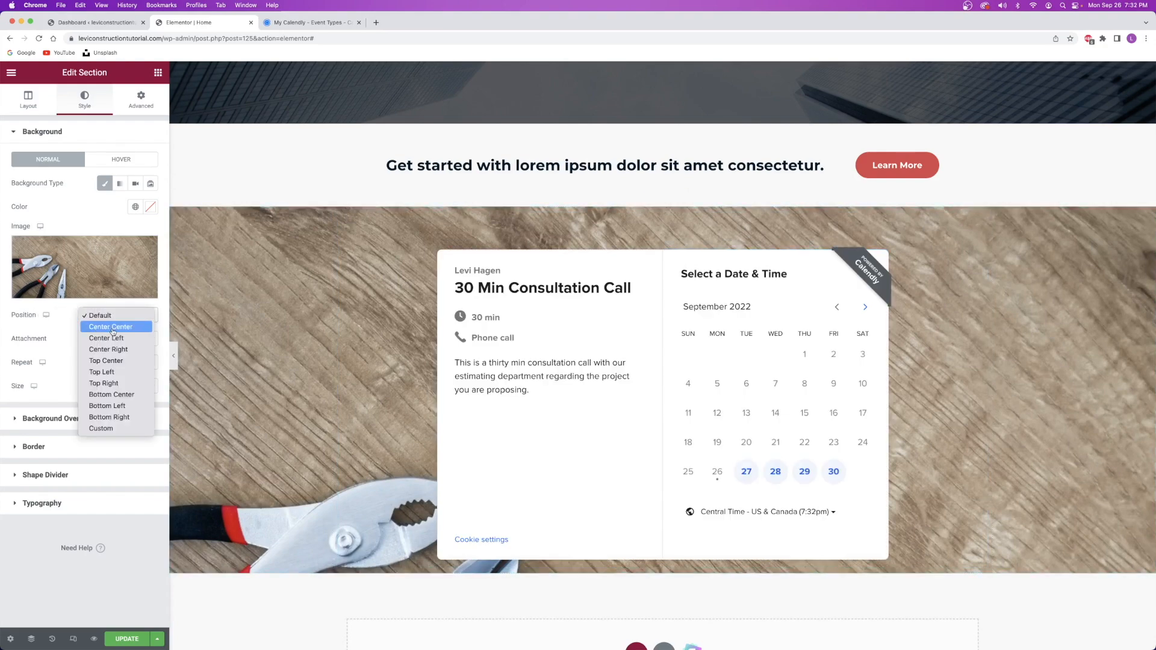
left_click(110, 326)
left_click(115, 386)
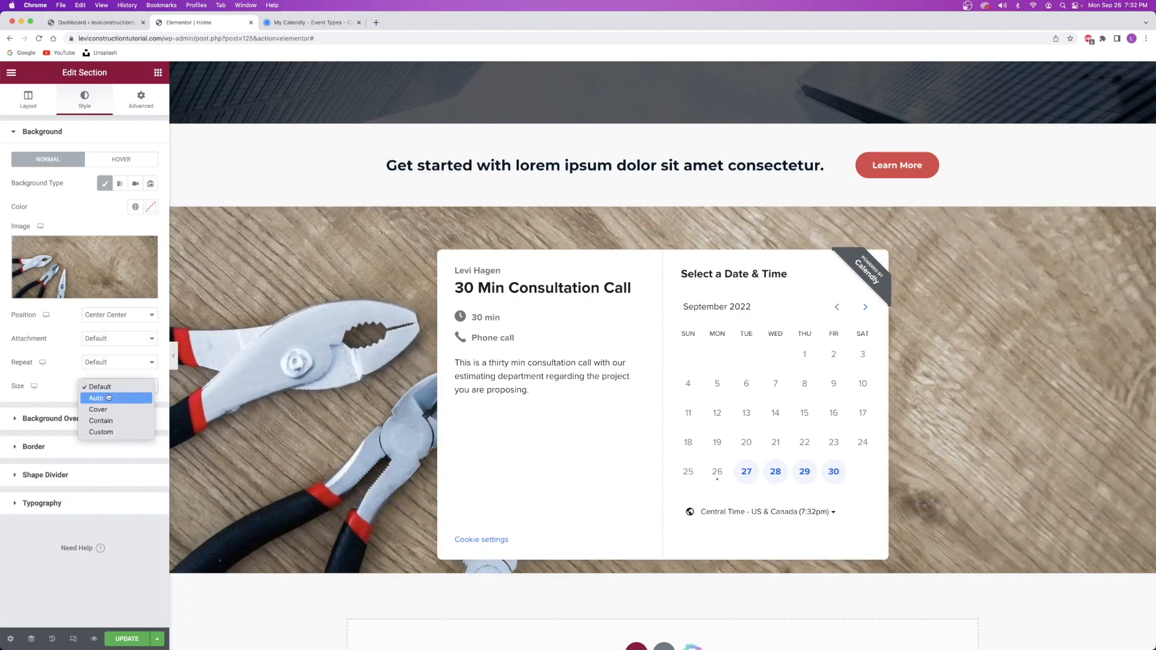
left_click(115, 410)
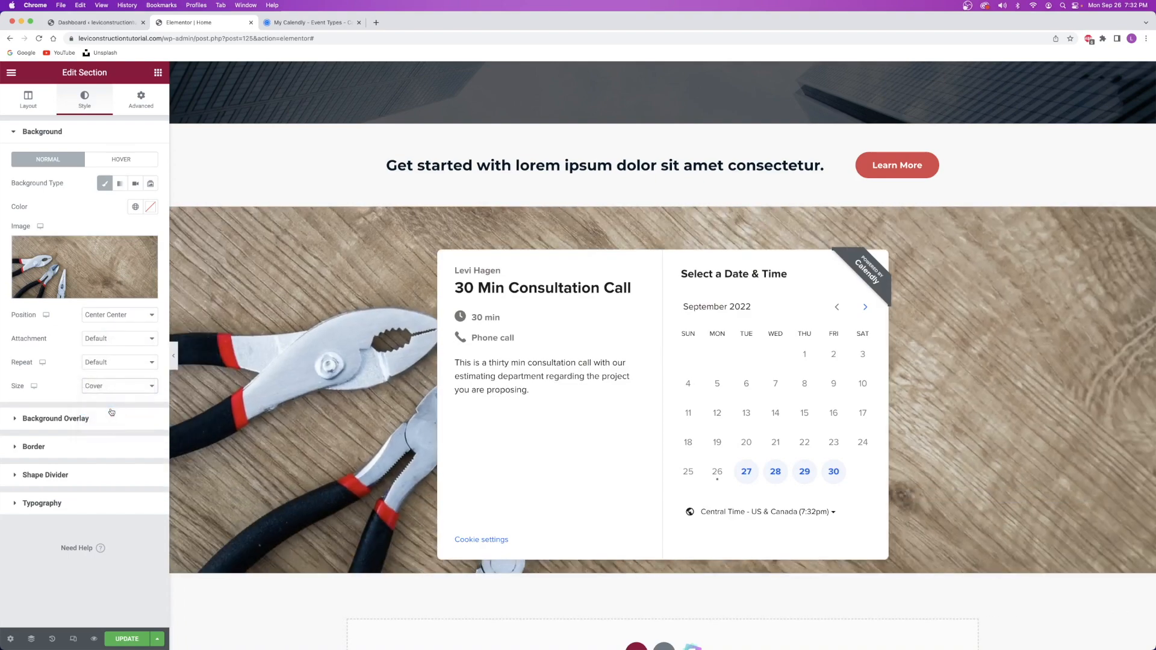
Add a Classic white (#FFFFFF) background overlay to the booking section with an opacity of 0.83.
left_click(86, 424)
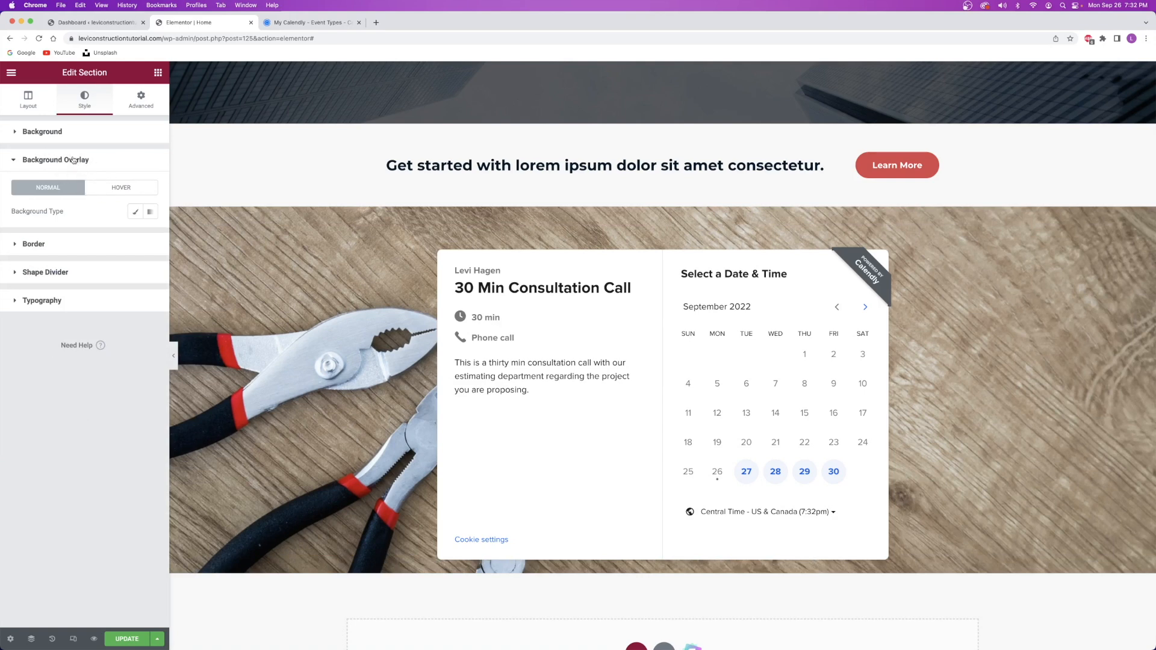
left_click(135, 211)
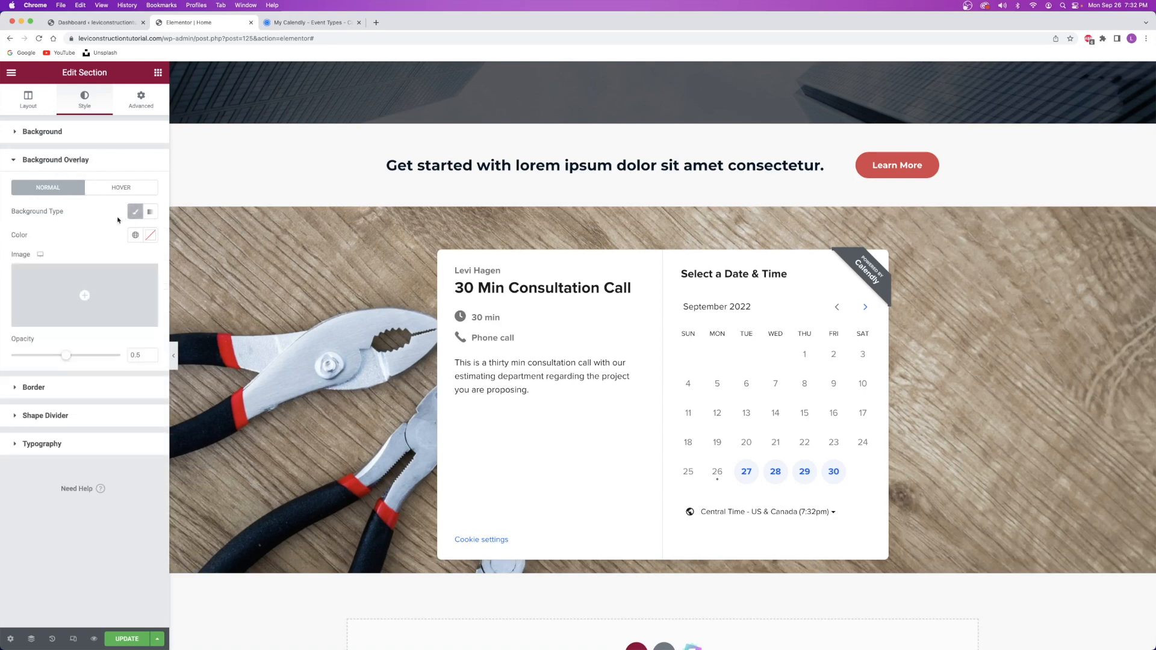
left_click(151, 235)
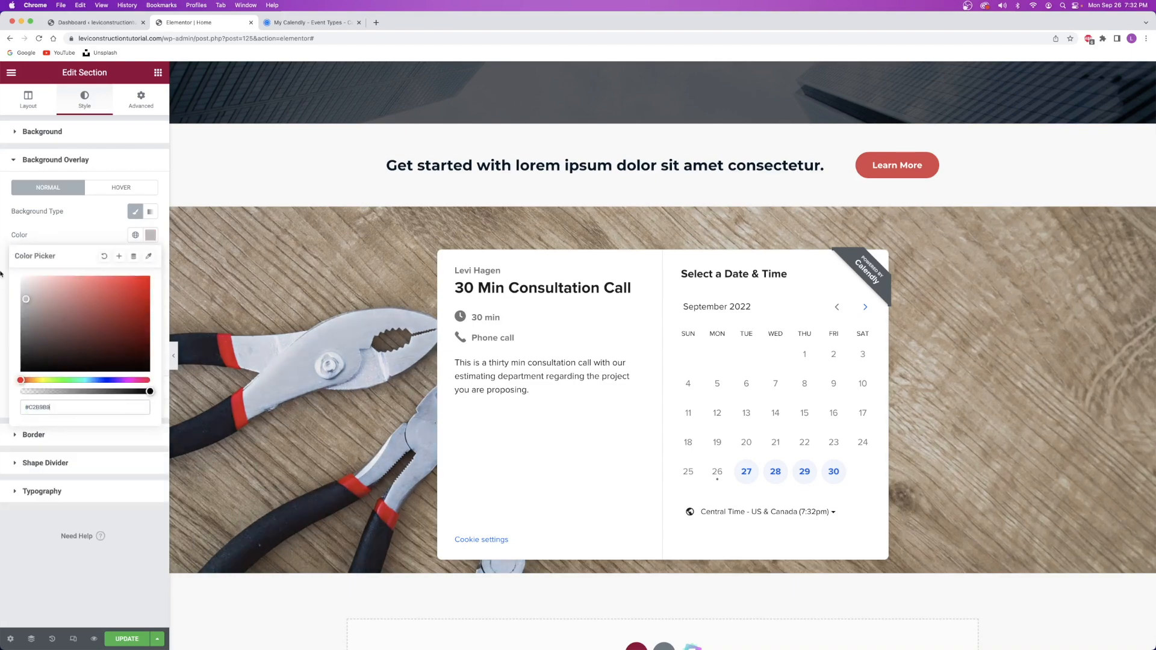
left_click(106, 237)
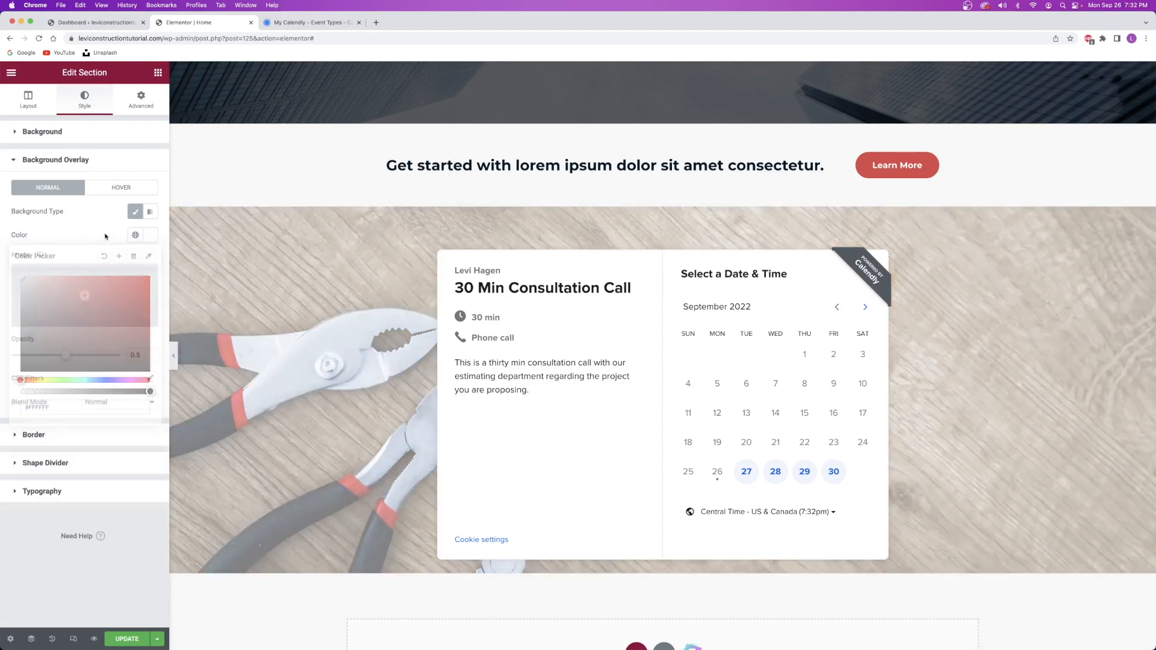
left_click_drag(71, 355, 107, 351)
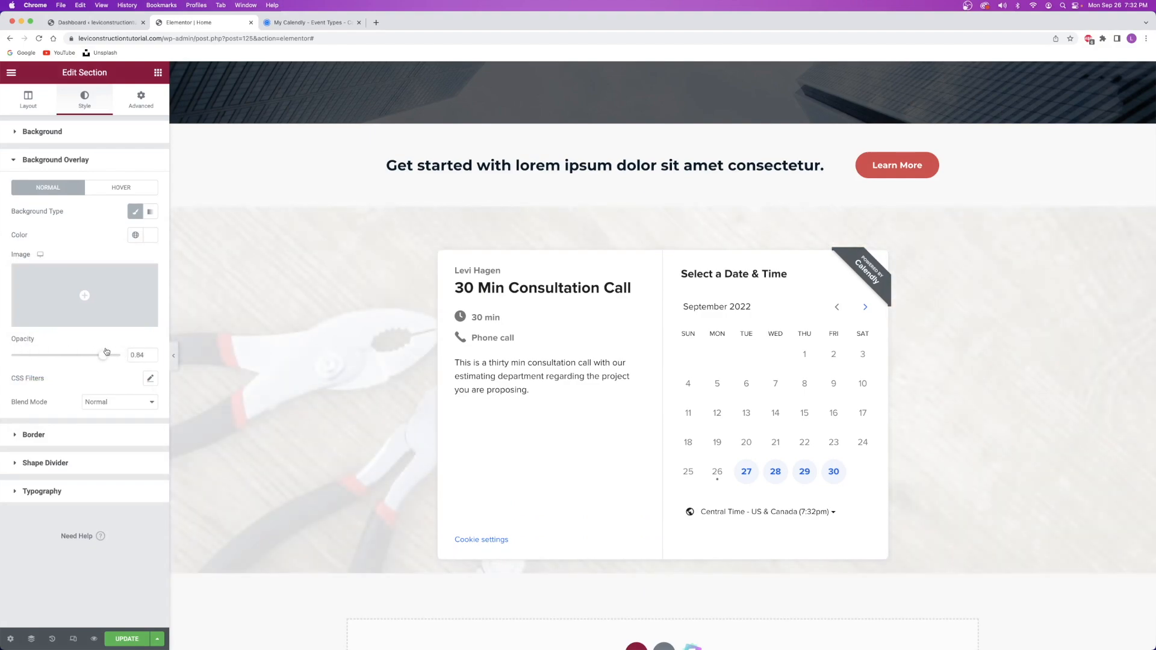
scroll(1117, 270, "up", 3)
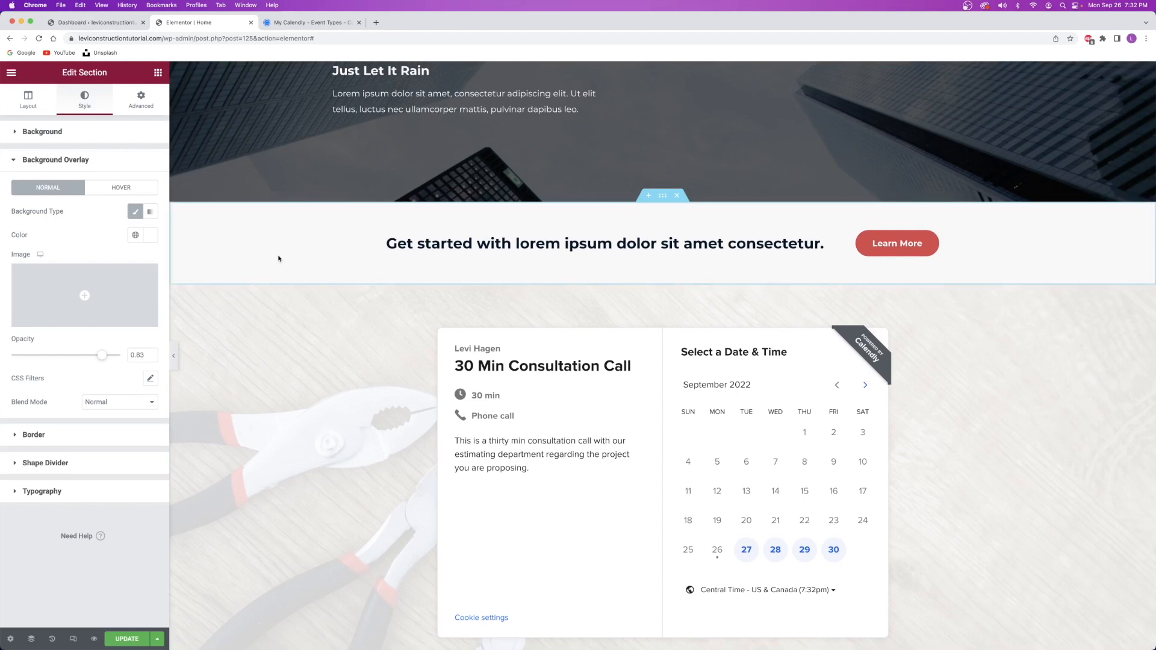
Insert the light Contact library block with a map and location, hours and contact columns below the booking section.
scroll(265, 259, "down", 8)
scroll(267, 261, "down", 3)
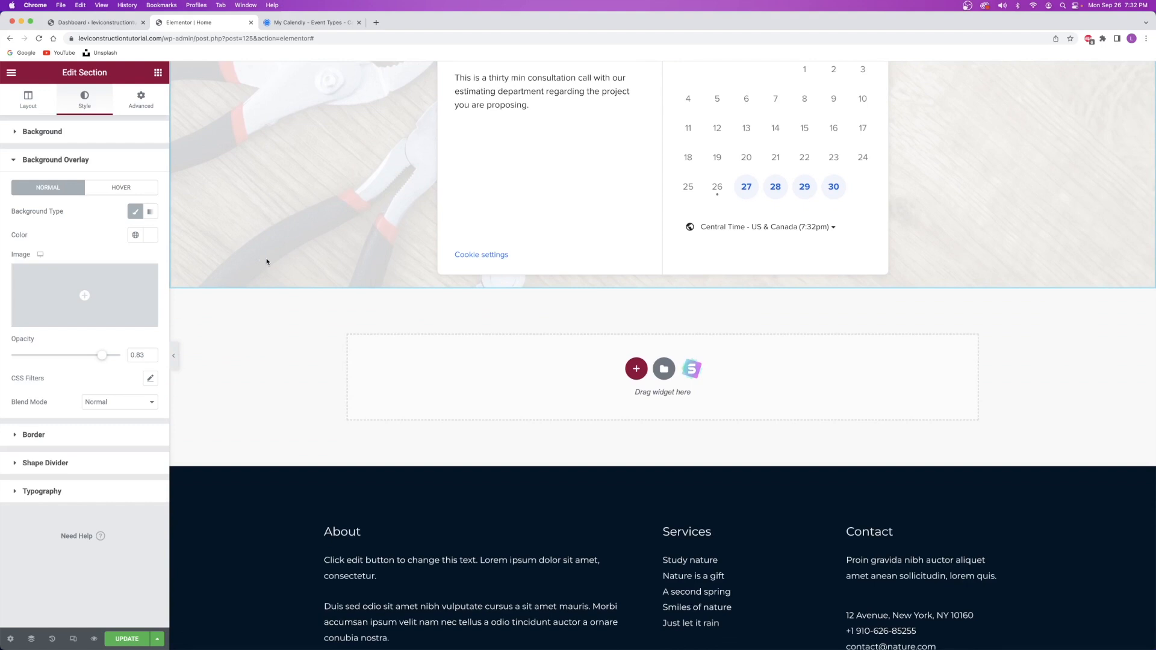
left_click(665, 374)
left_click(304, 181)
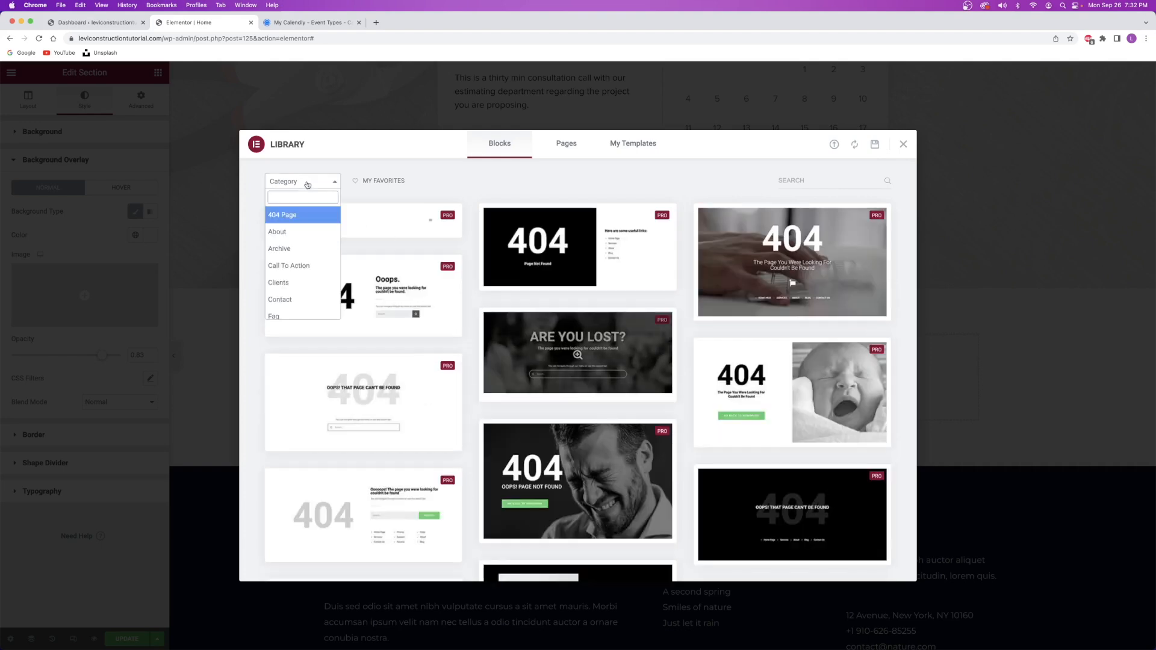
left_click(304, 300)
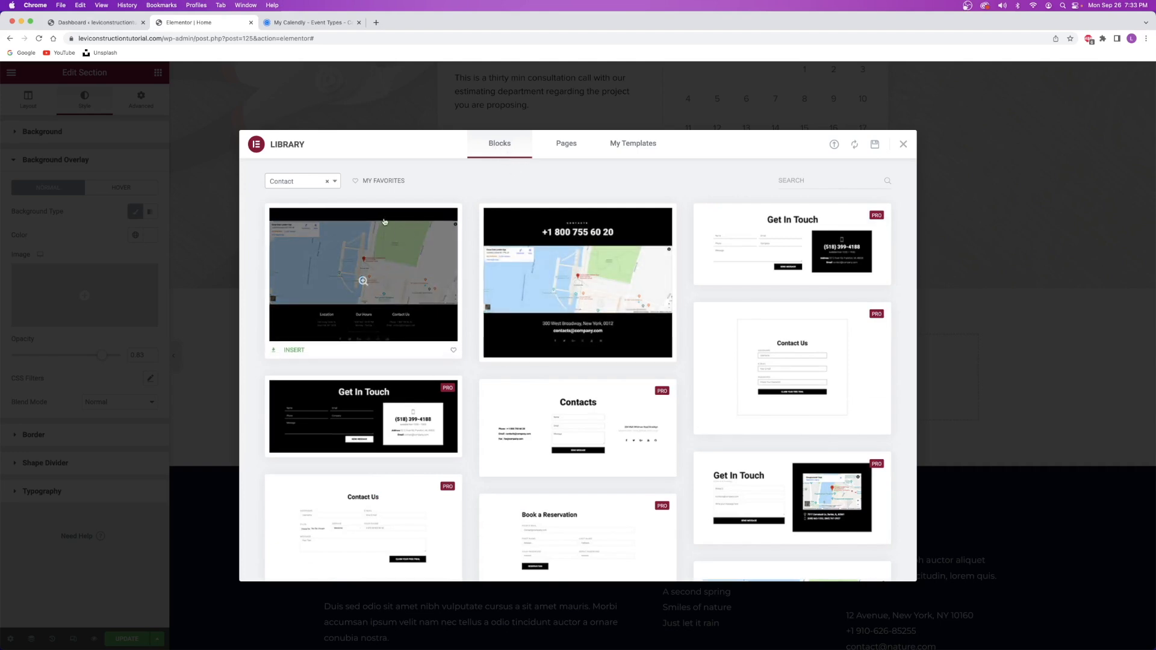
scroll(566, 344, "down", 3)
scroll(565, 344, "down", 4)
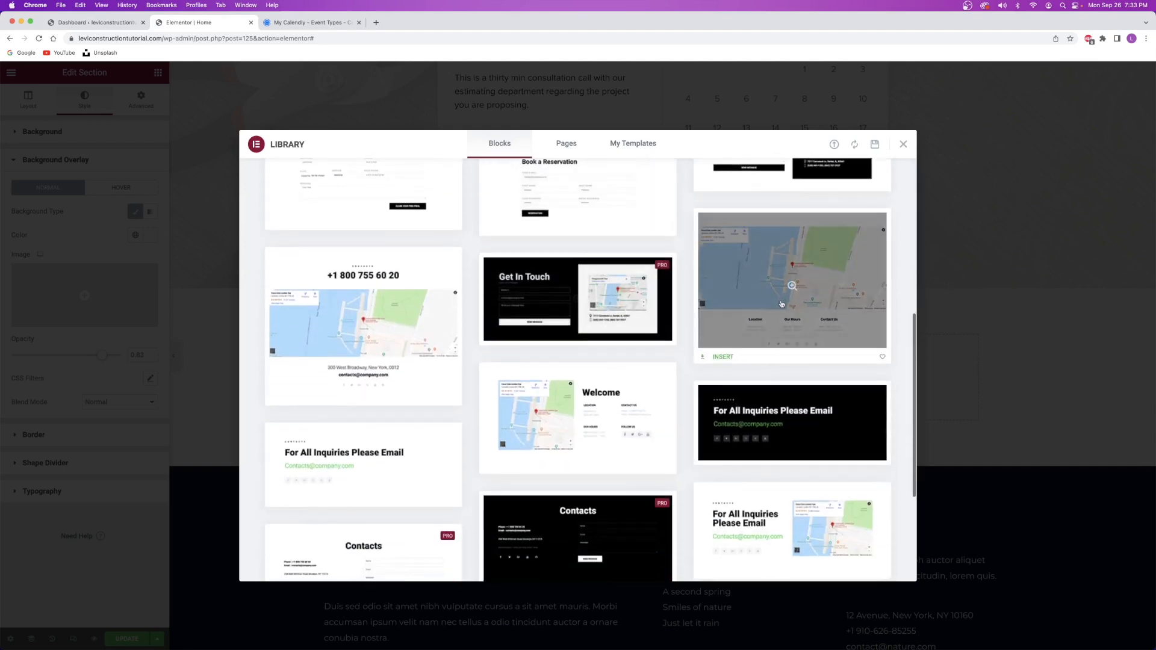
left_click(719, 356)
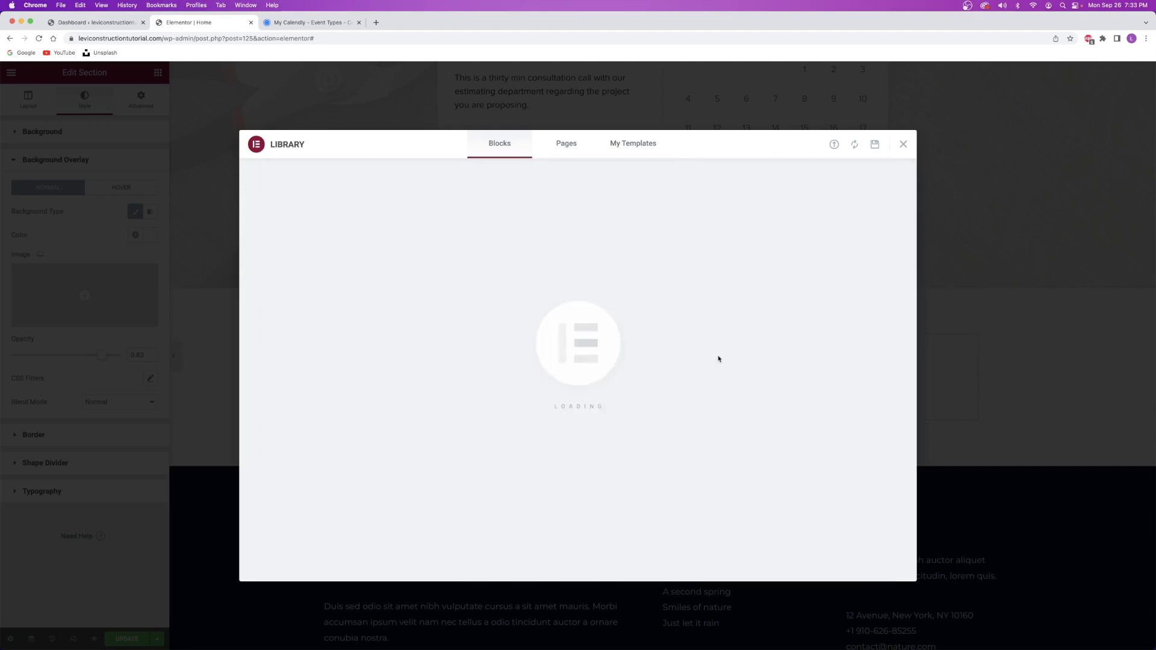
scroll(640, 308, "down", 2)
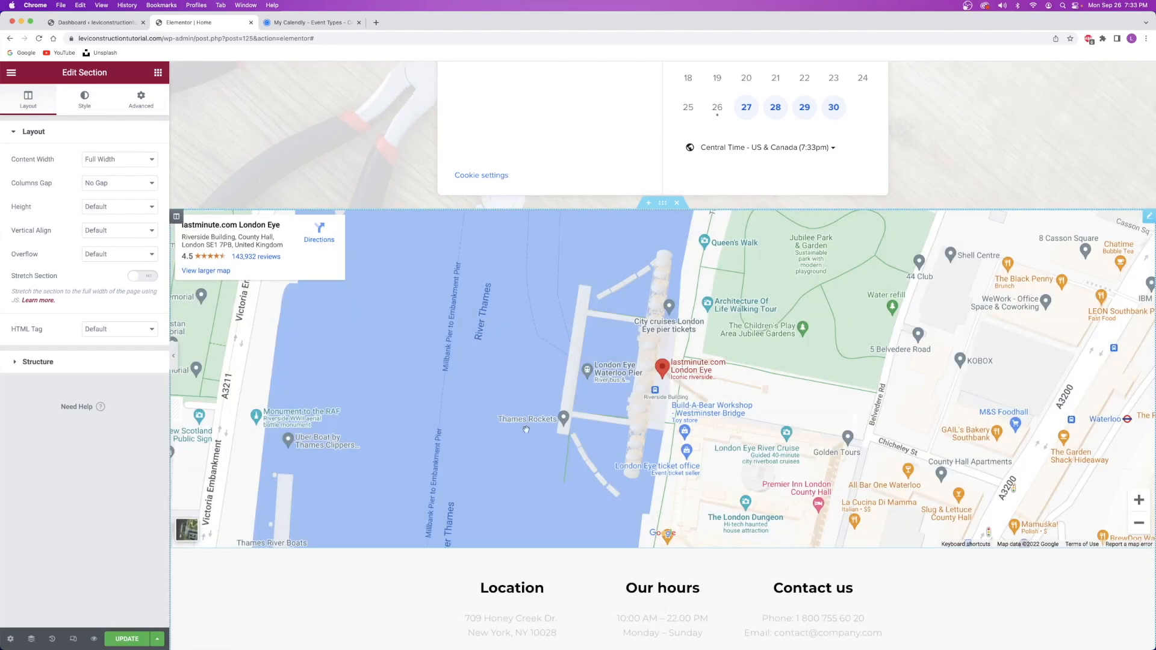
Set the contact block's Google map location to austin tx.
left_click(1140, 226)
left_click_drag(815, 290, 748, 306)
scroll(768, 333, "down", 1)
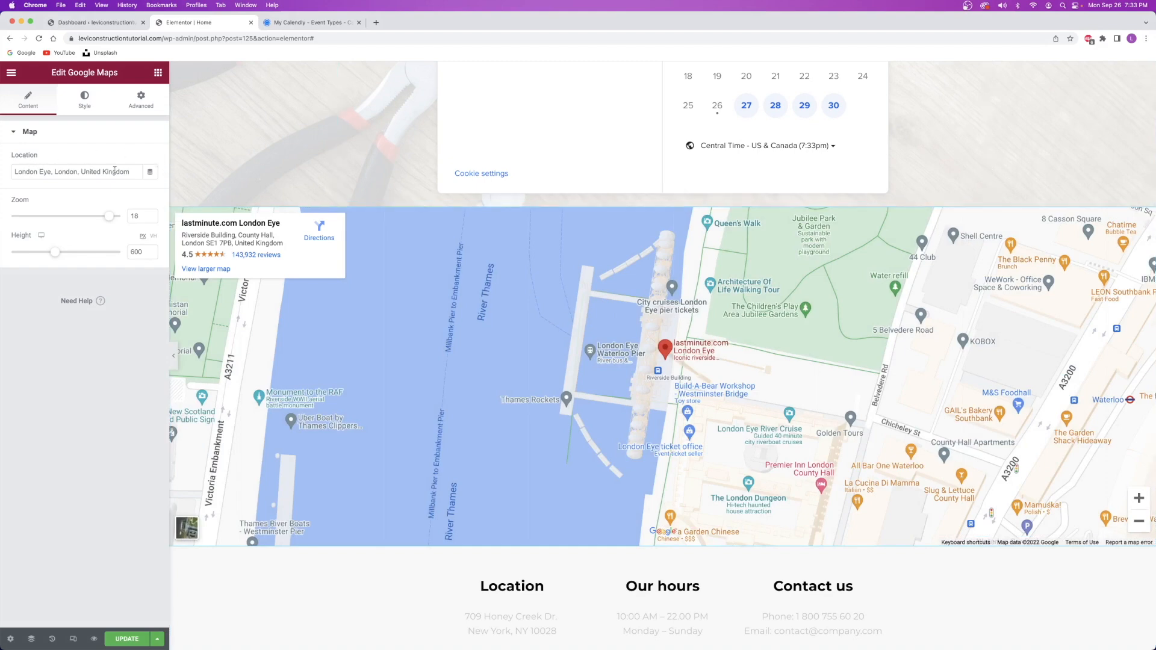
left_click_drag(131, 171, 1, 175)
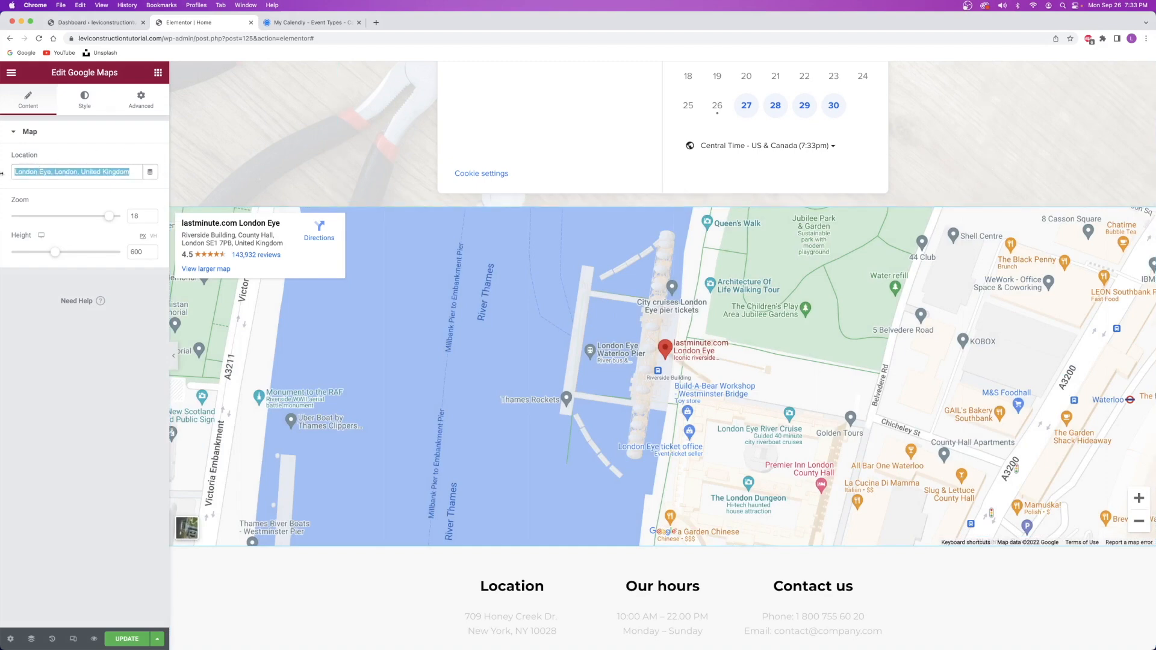
type("austin tx")
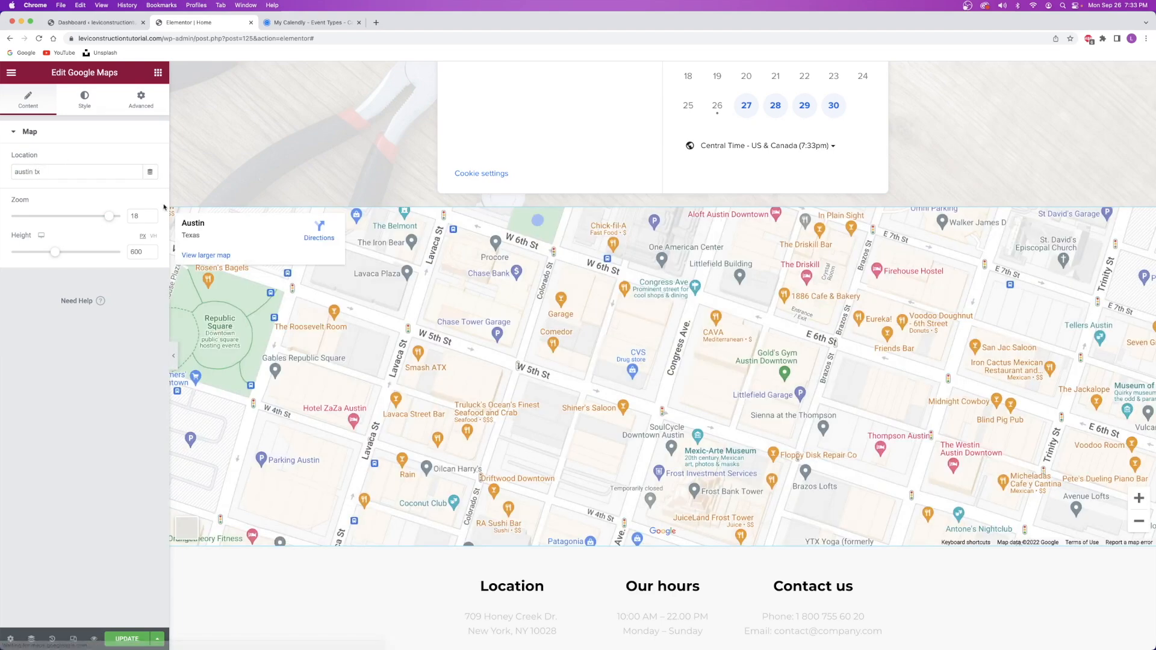
Set the map's zoom level to 11 and its height to 557.
left_click(87, 217)
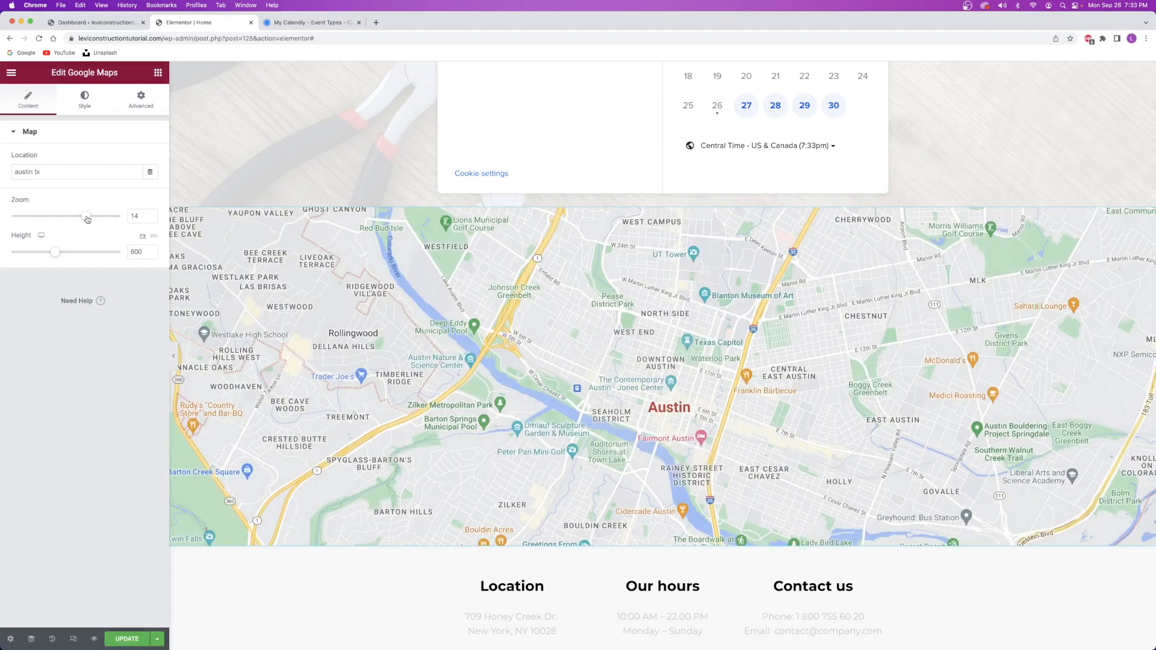
left_click(56, 216)
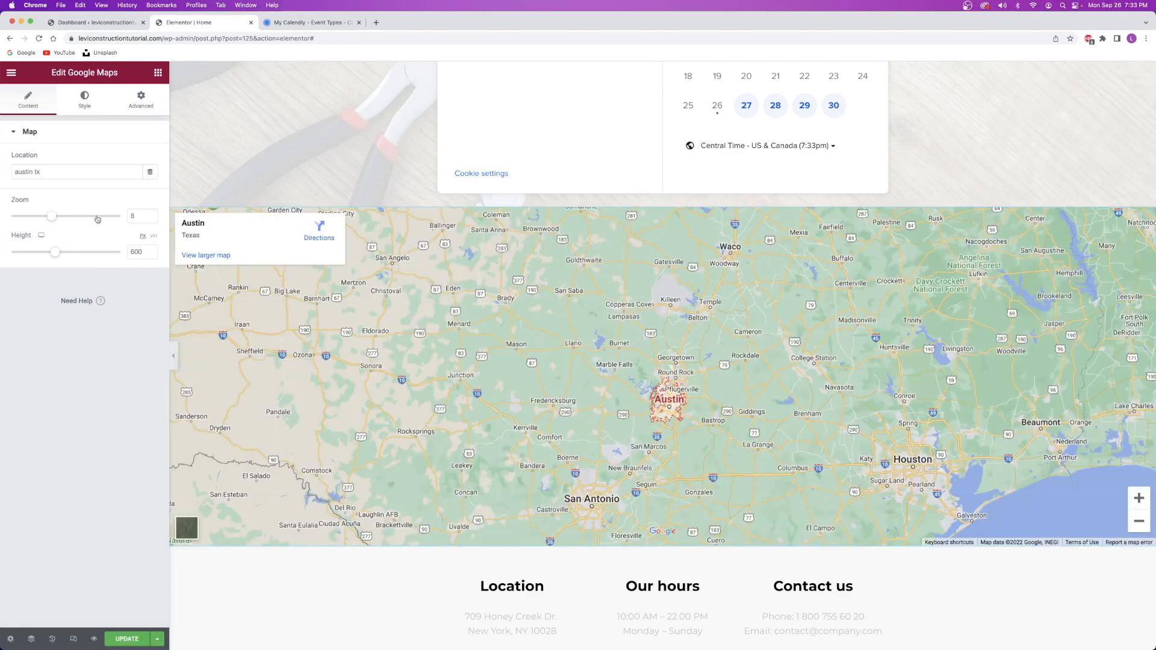
left_click(67, 217)
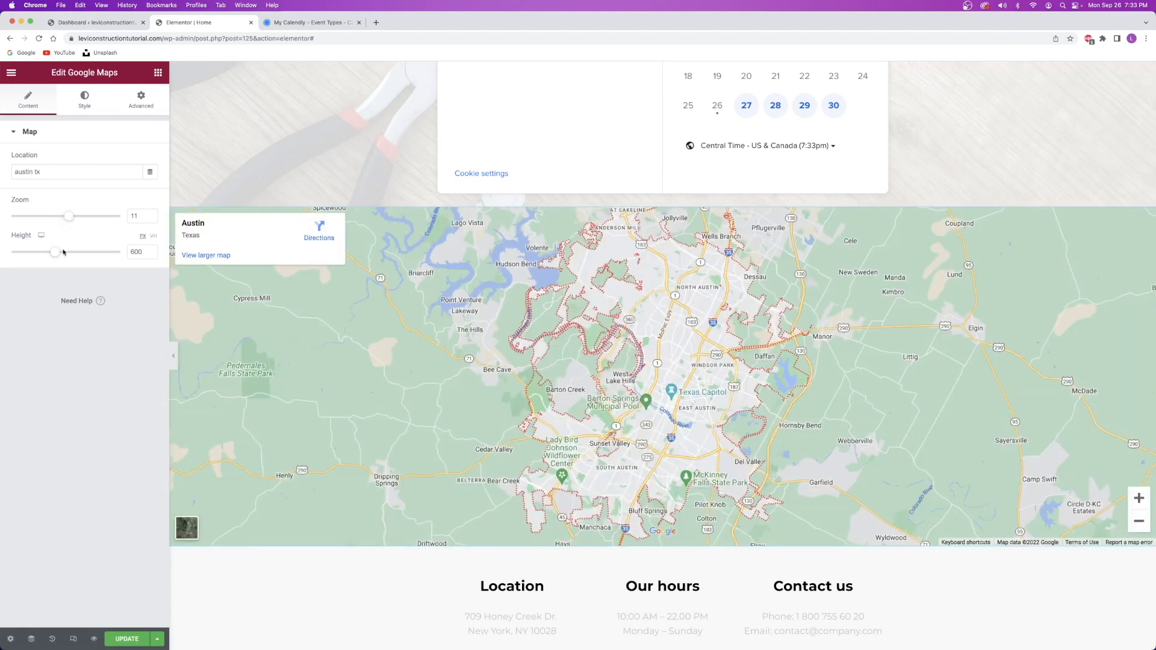
mouse_move(57, 254)
left_mouse_down()
mouse_move(81, 252)
mouse_move(53, 253)
left_mouse_up()
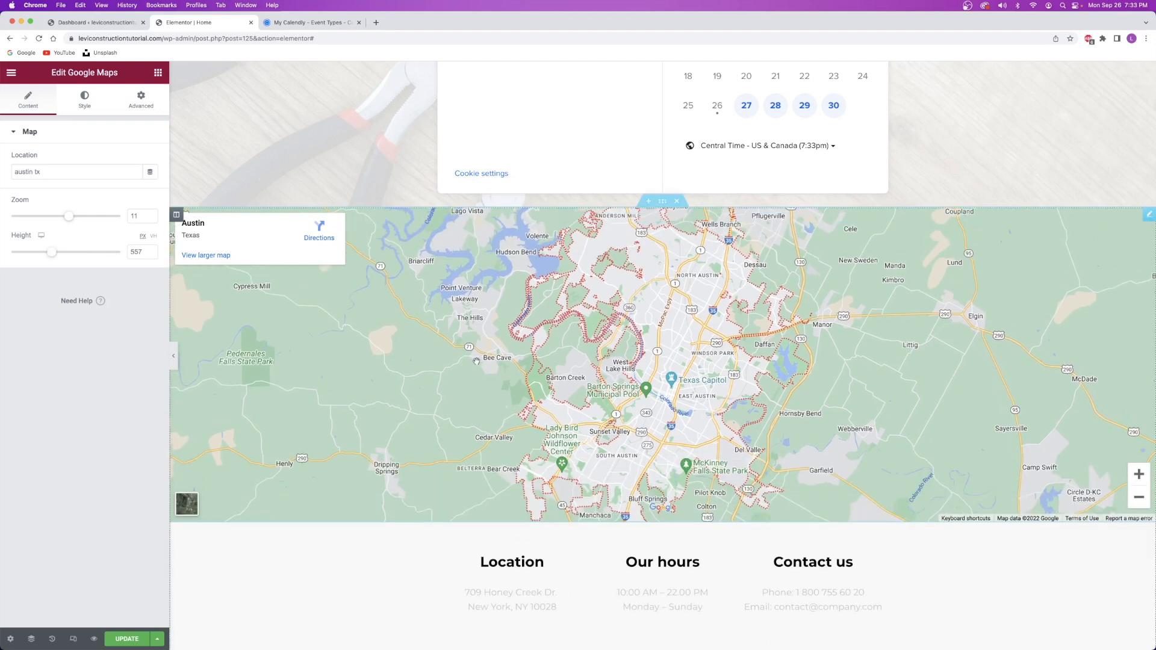
Apply CSS filters to the map's normal state with saturation 0 and contrast 74.
left_click(76, 98)
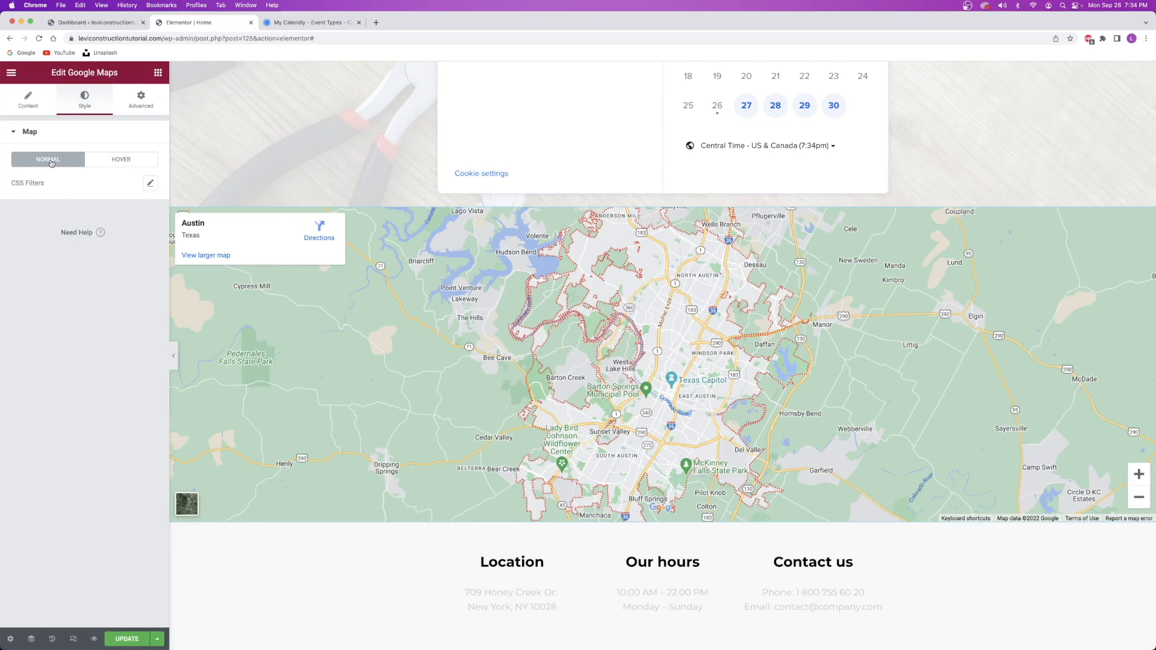
left_click(150, 184)
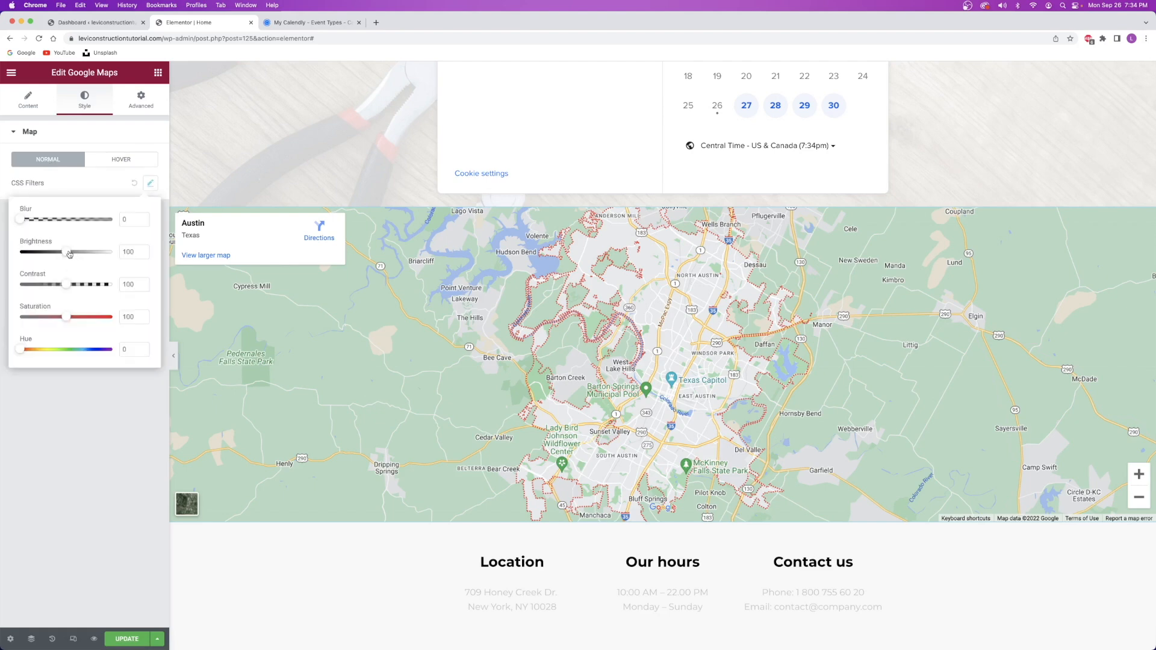
left_click_drag(65, 319, 10, 320)
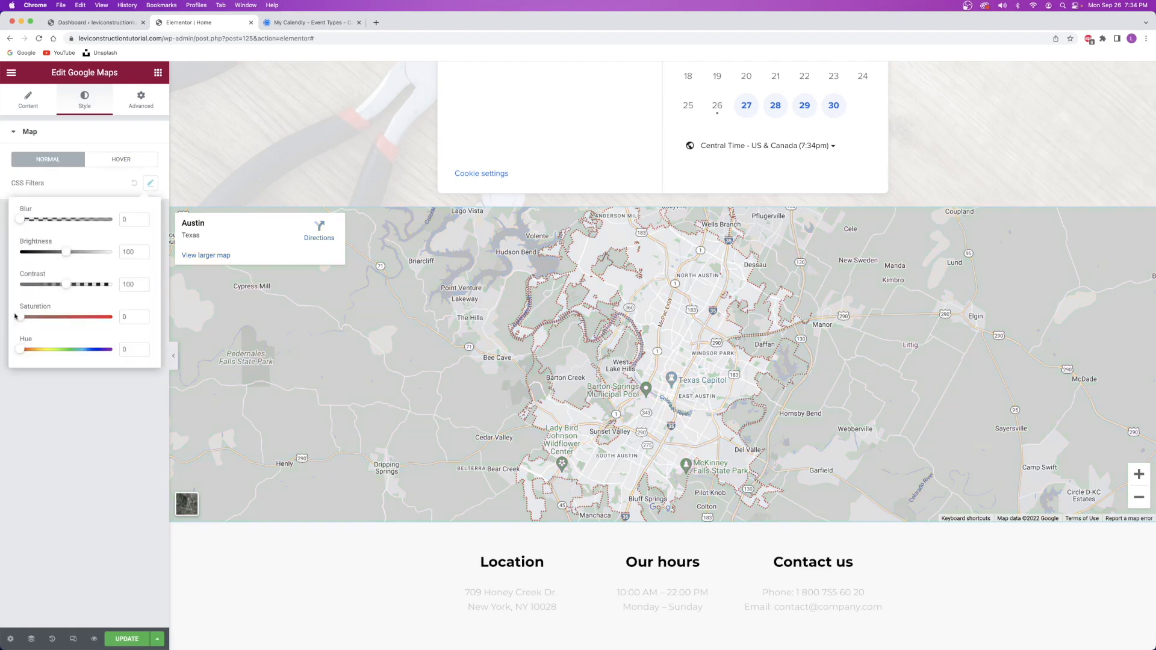
mouse_move(65, 286)
left_mouse_down()
mouse_move(97, 285)
mouse_move(54, 283)
left_mouse_up()
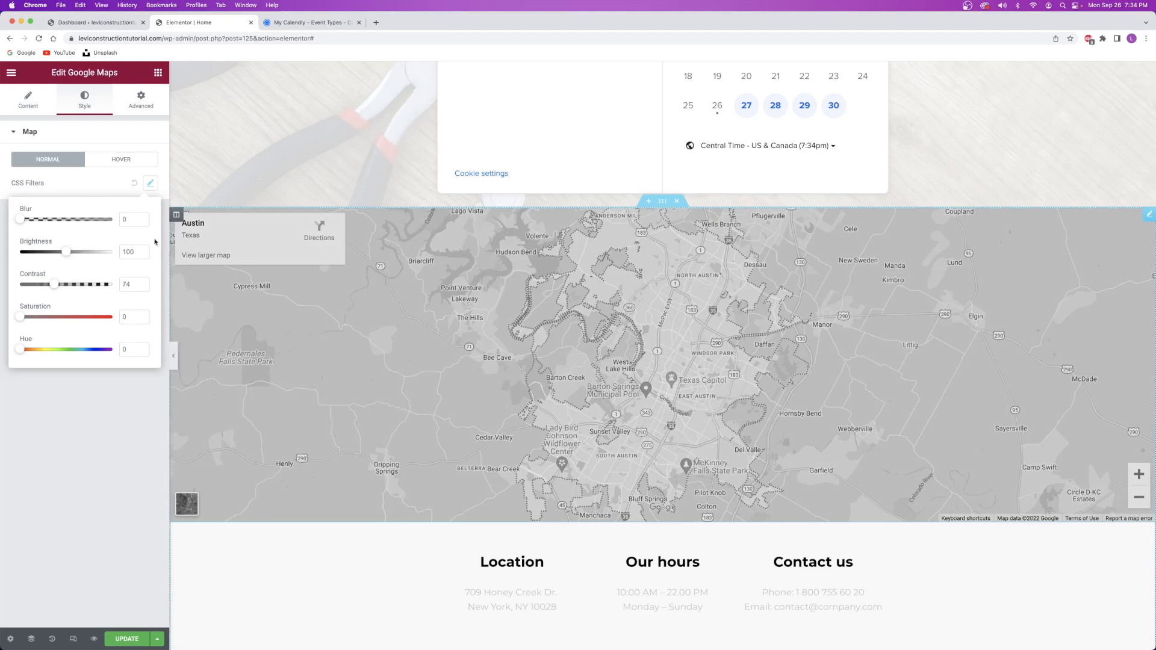
left_click(83, 190)
Enable CSS filters for the map's hover state without adjusting them, and lengthen the hover transition duration.
left_click(99, 162)
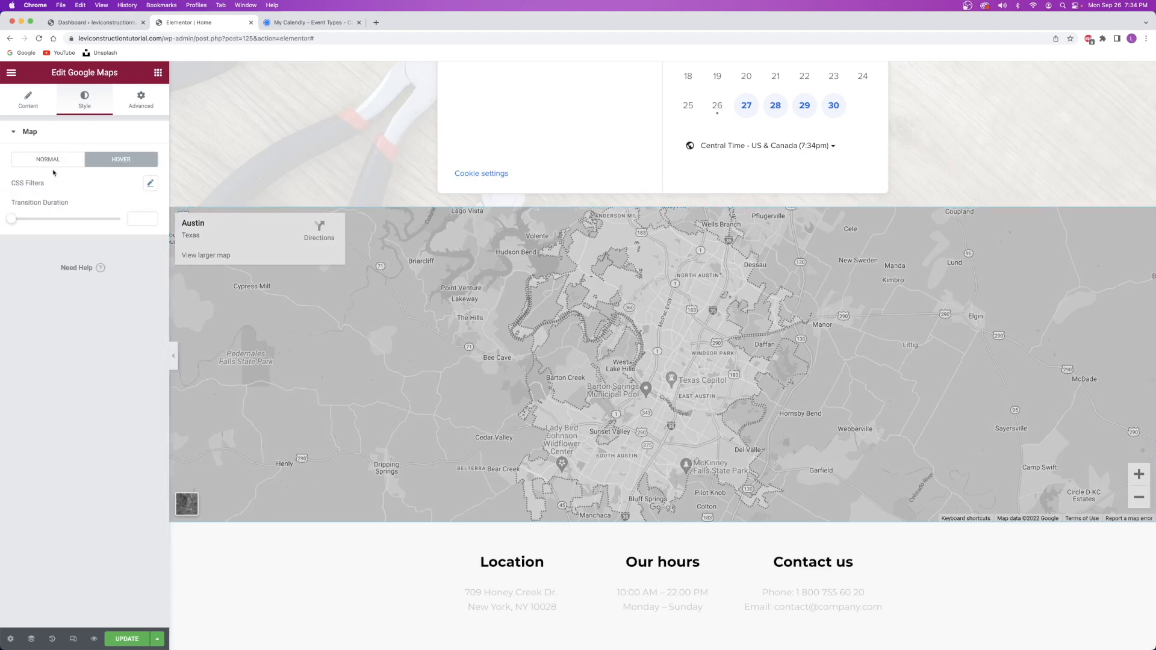
left_click(150, 183)
left_click(63, 161)
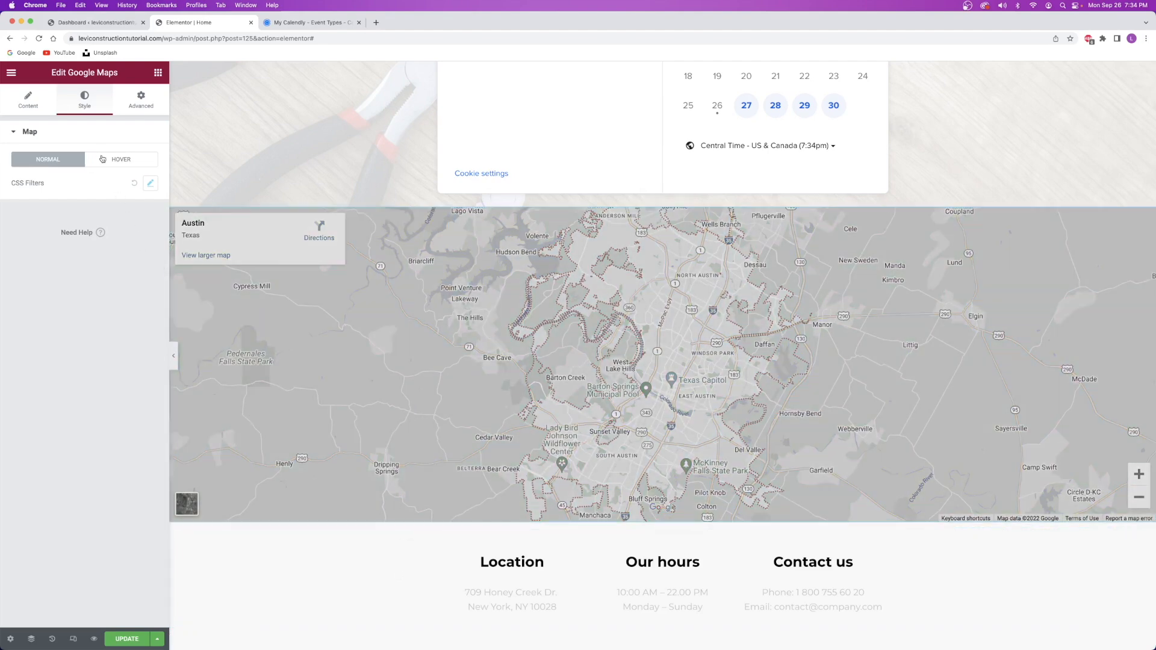
left_click(102, 159)
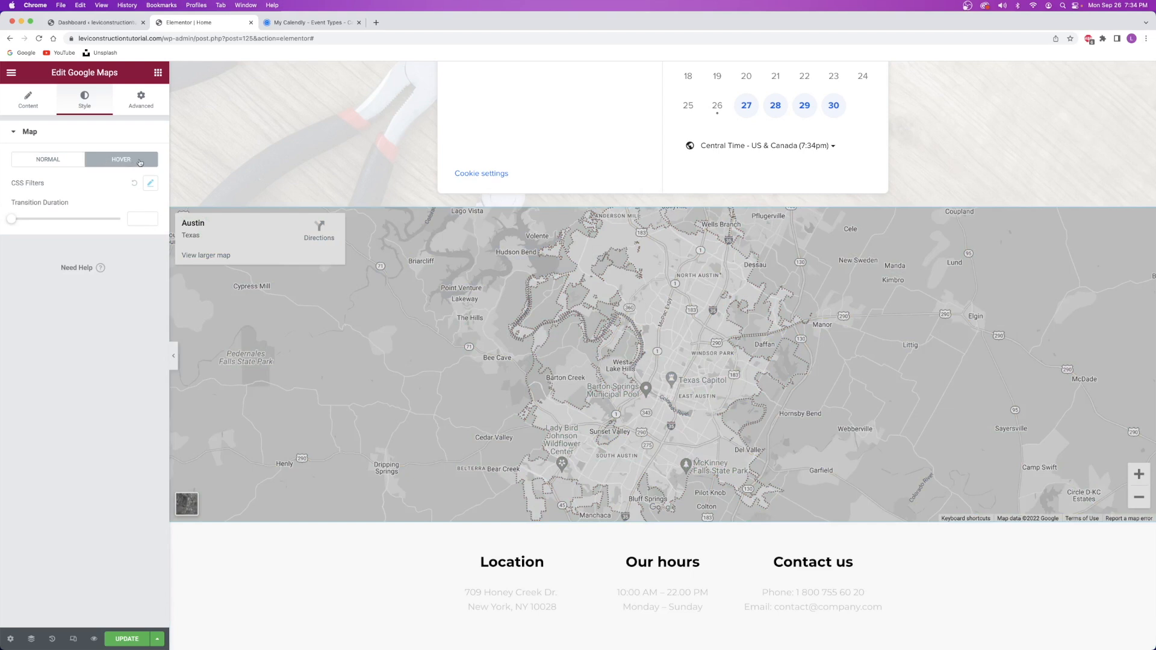
left_click_drag(13, 221, 53, 219)
left_click(51, 161)
left_click(104, 161)
left_click(66, 161)
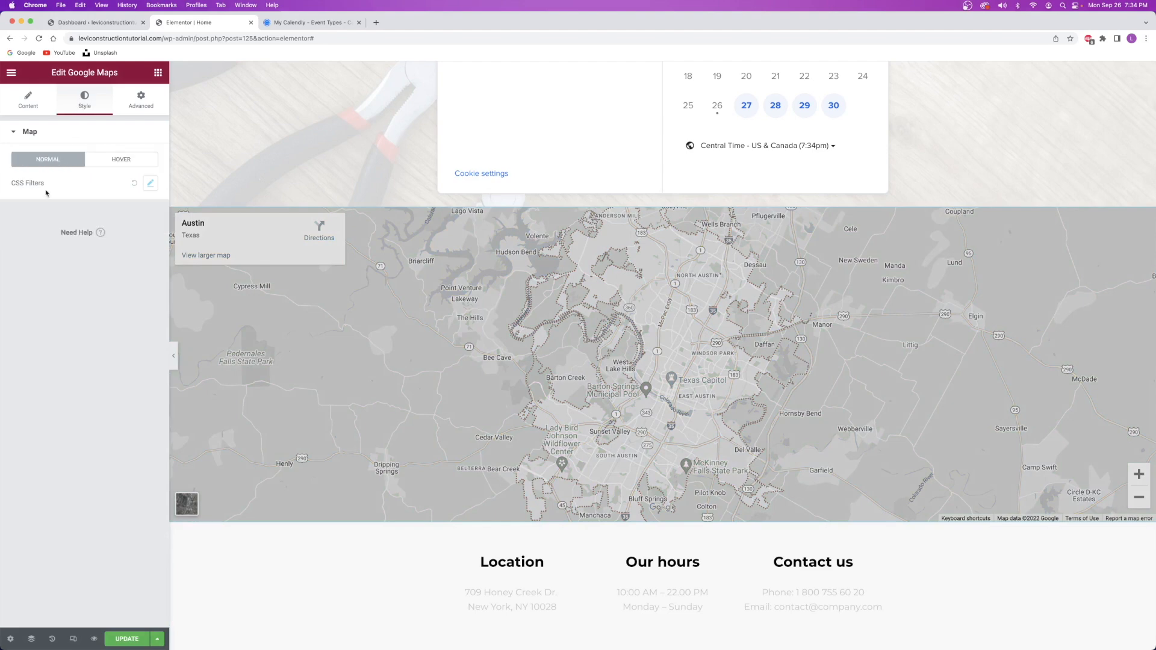
left_click(150, 183)
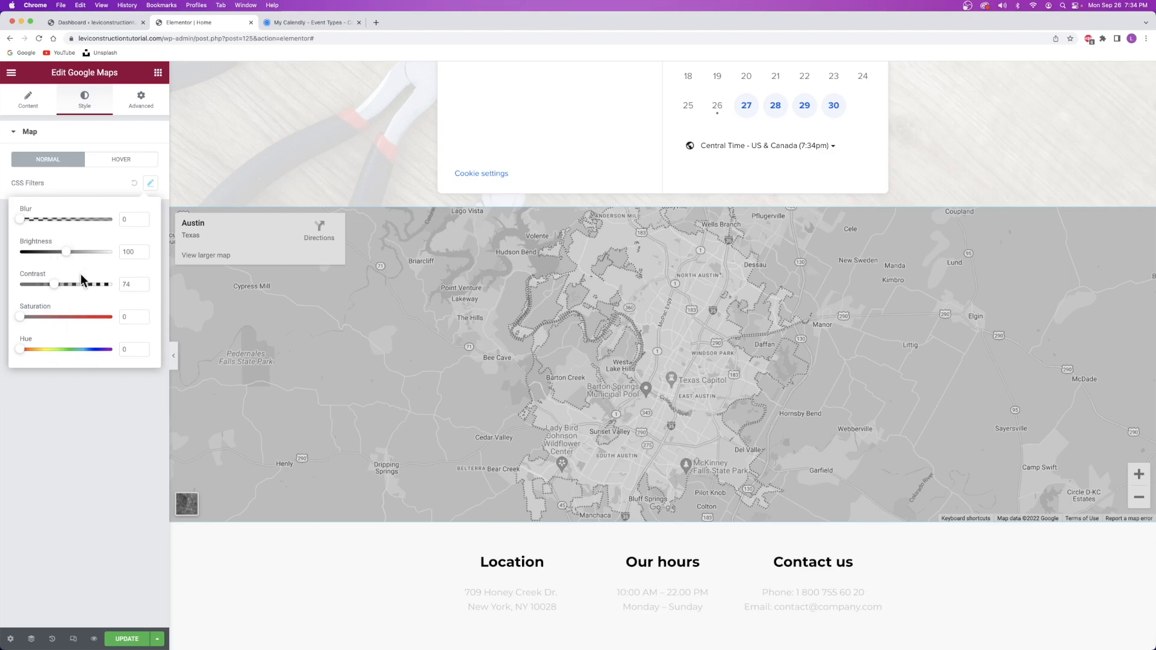
left_click(66, 182)
Open the social icons widget below the contact columns for editing and review the page from hero to footer.
scroll(657, 319, "down", 3)
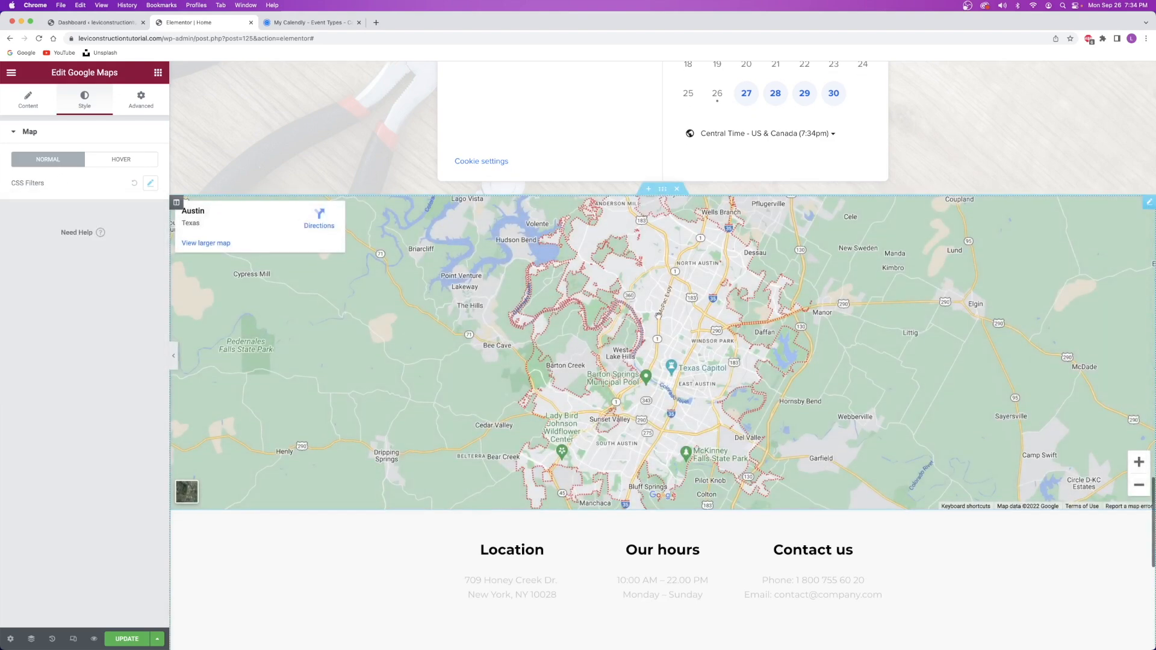
scroll(658, 319, "down", 1)
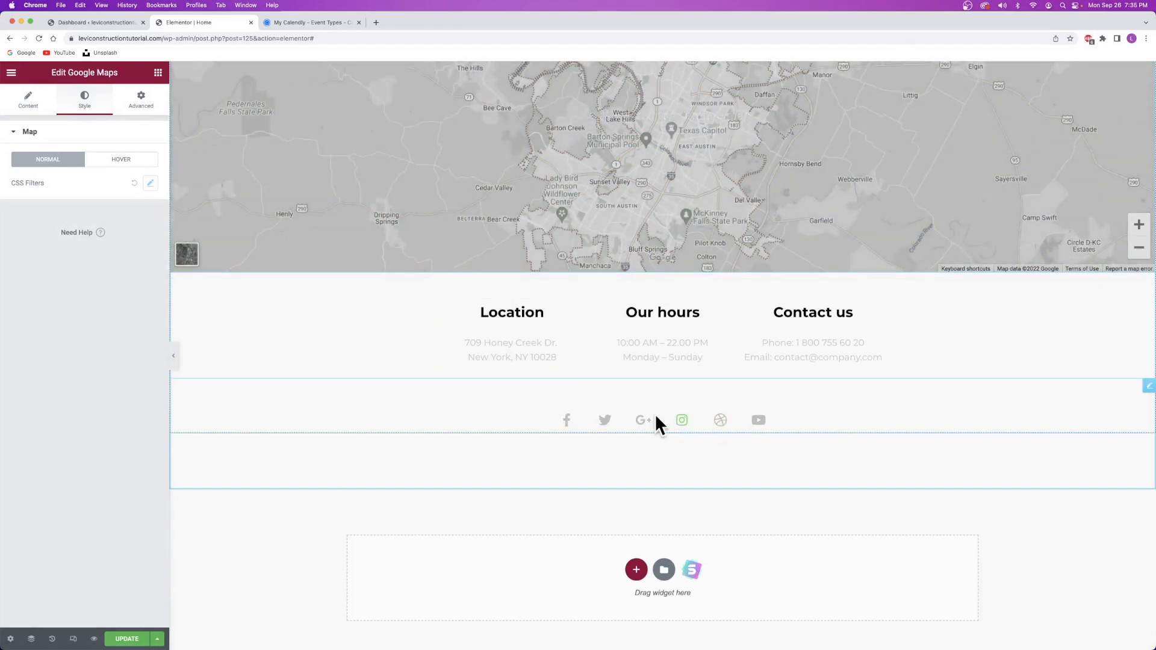
right_click(804, 409)
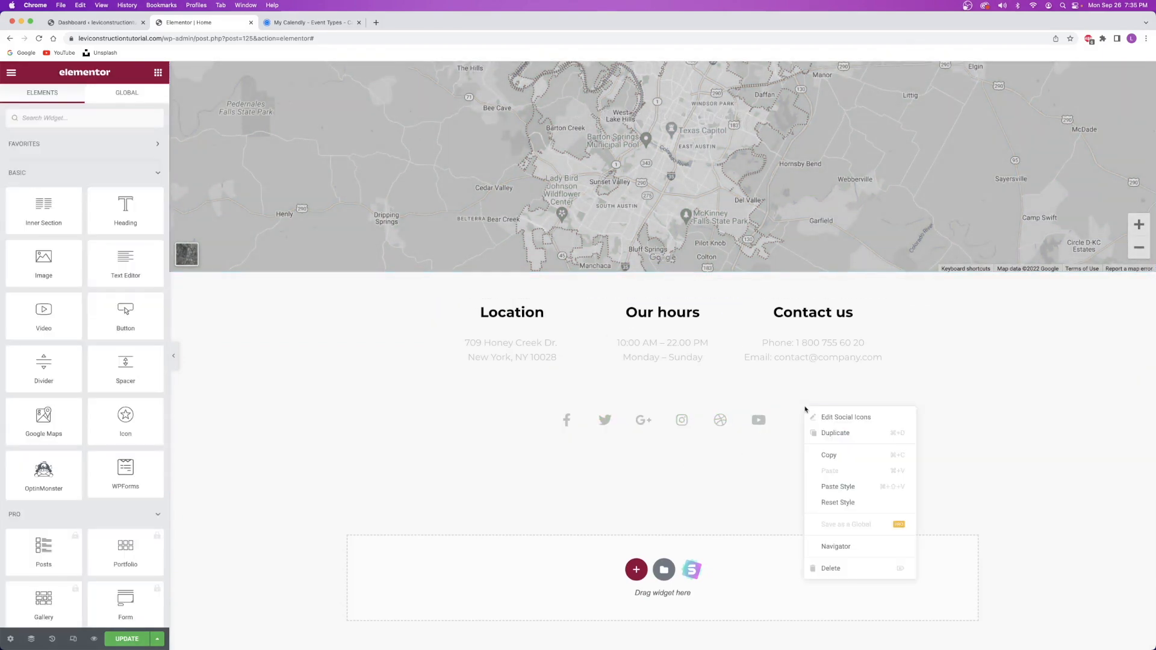
left_click(830, 418)
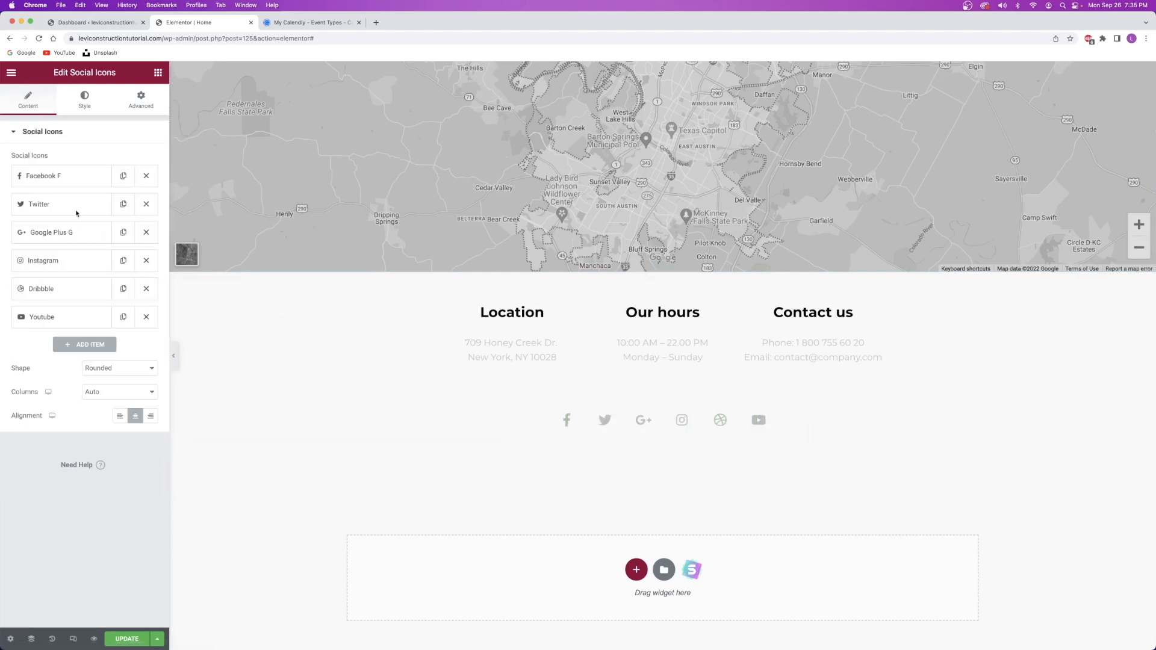
scroll(395, 259, "up", 20)
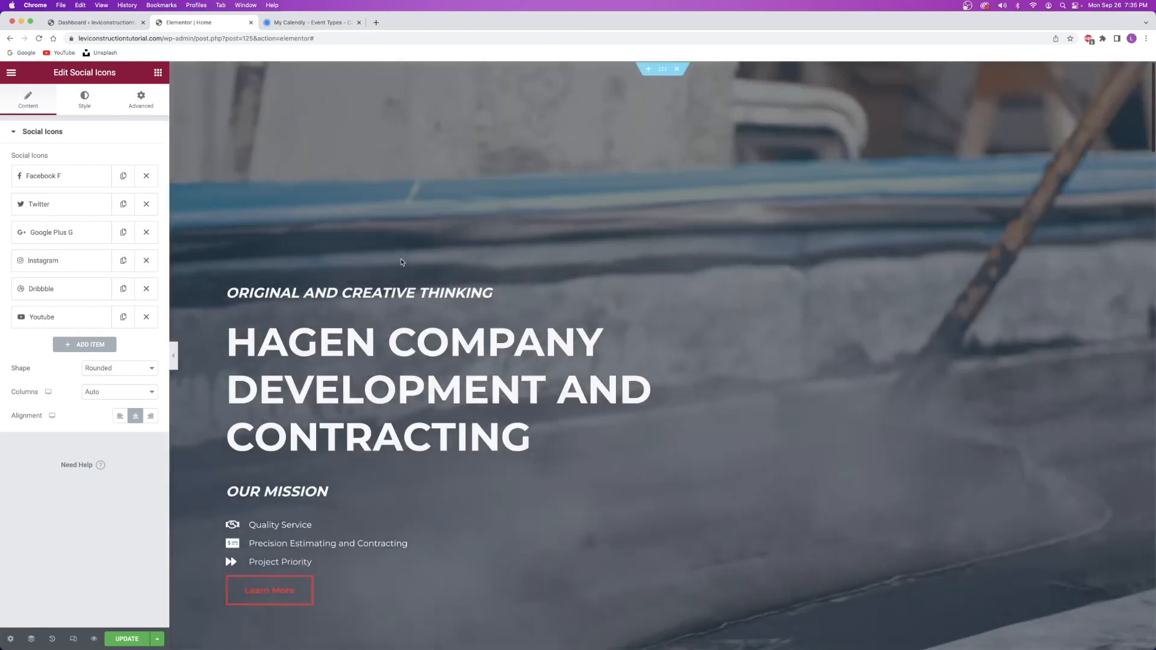
scroll(398, 253, "down", 2)
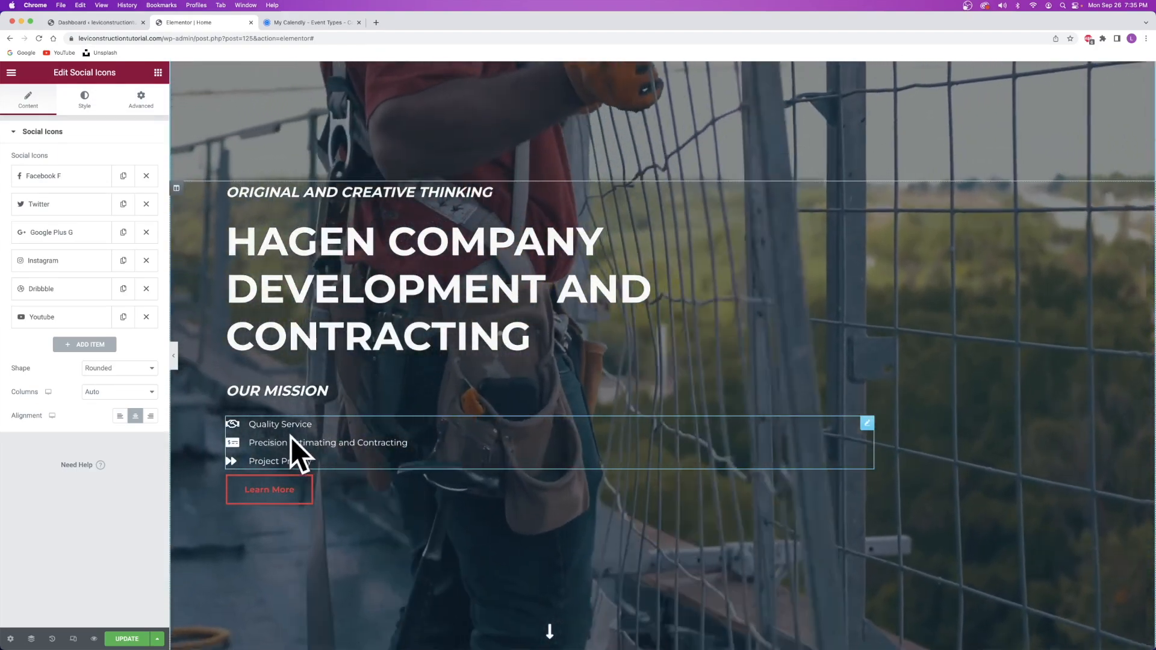
scroll(541, 304, "down", 5)
scroll(541, 304, "down", 20)
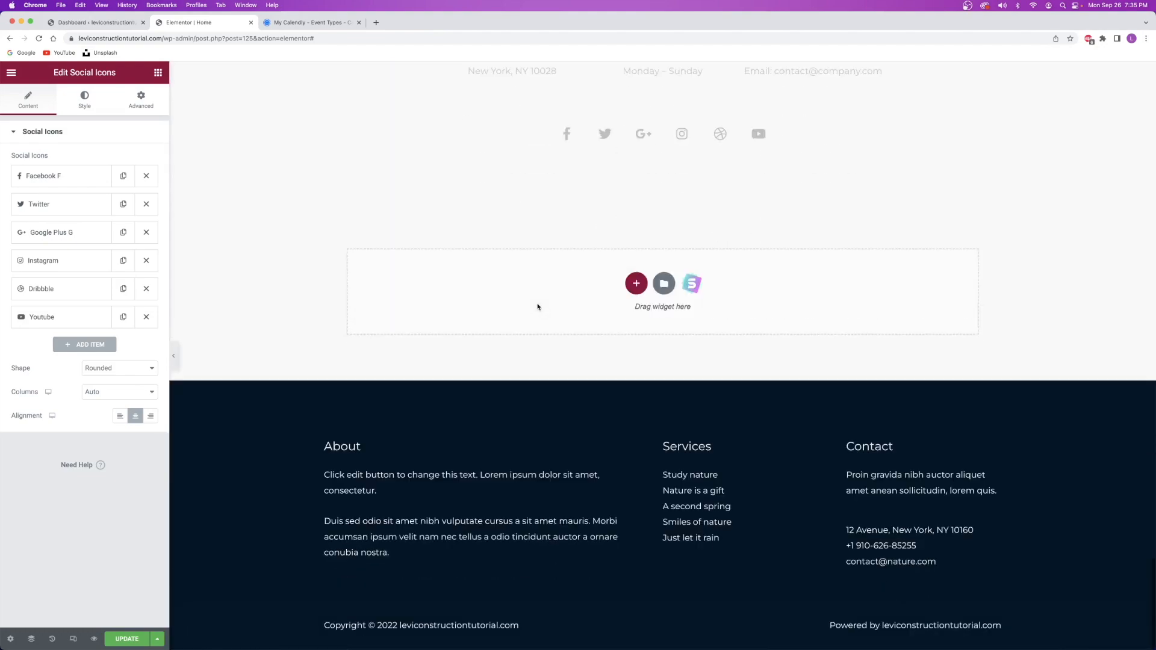
scroll(537, 307, "up", 4)
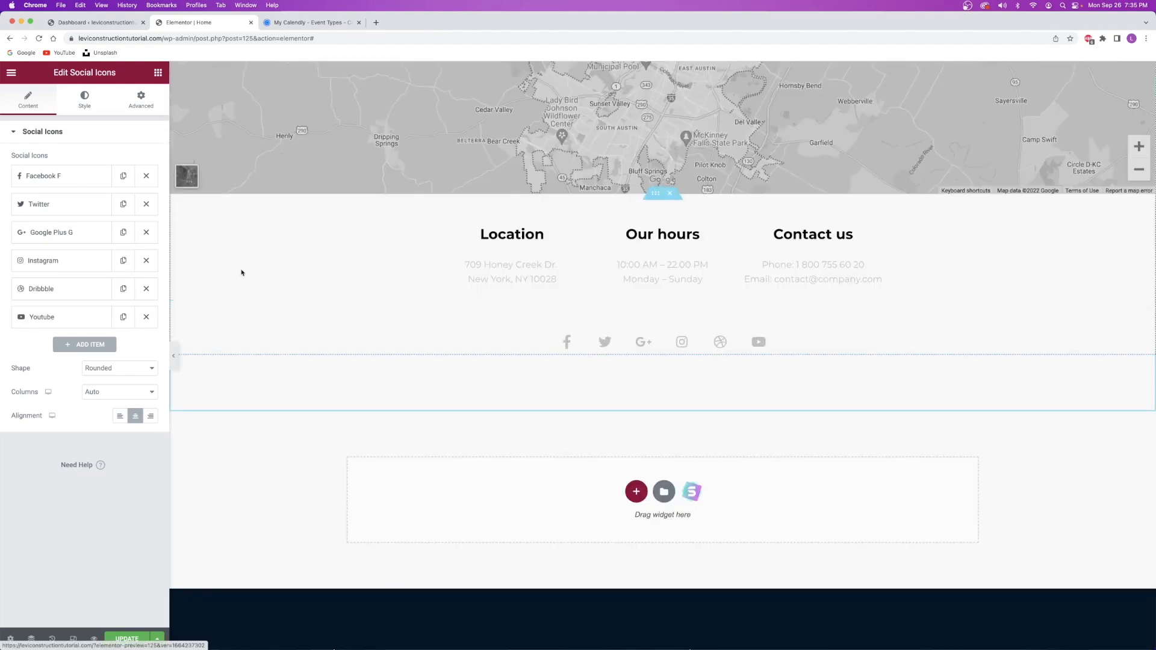
left_click_drag(60, 180, 61, 208)
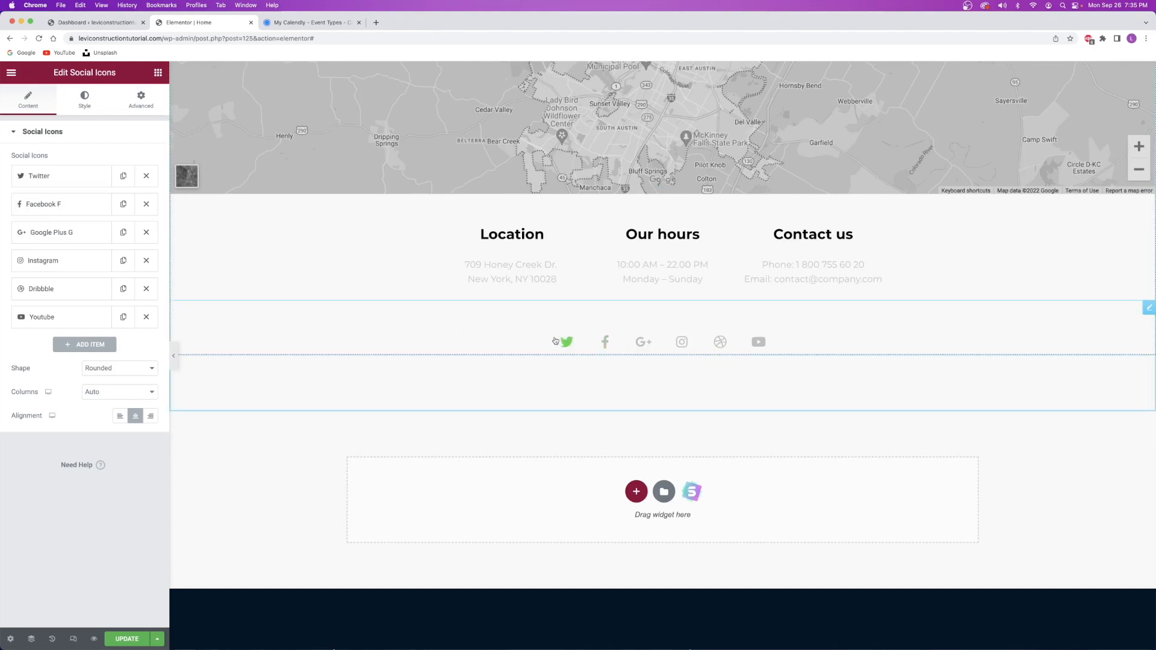
left_click_drag(60, 204, 61, 176)
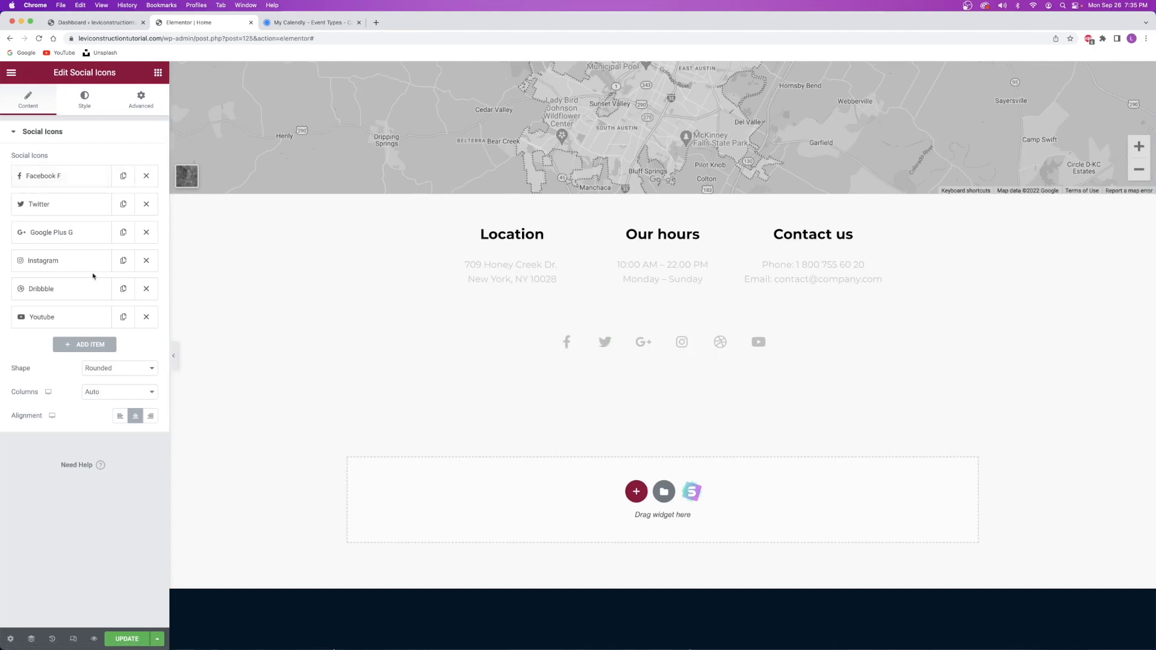
left_click(60, 182)
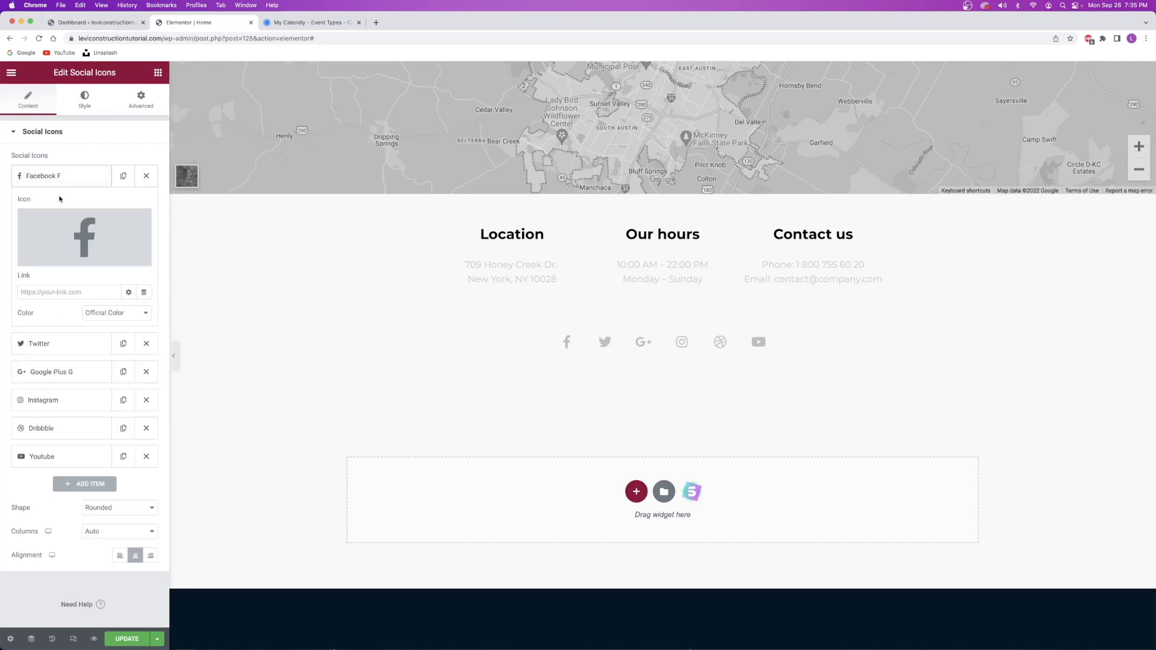
mouse_move(105, 235)
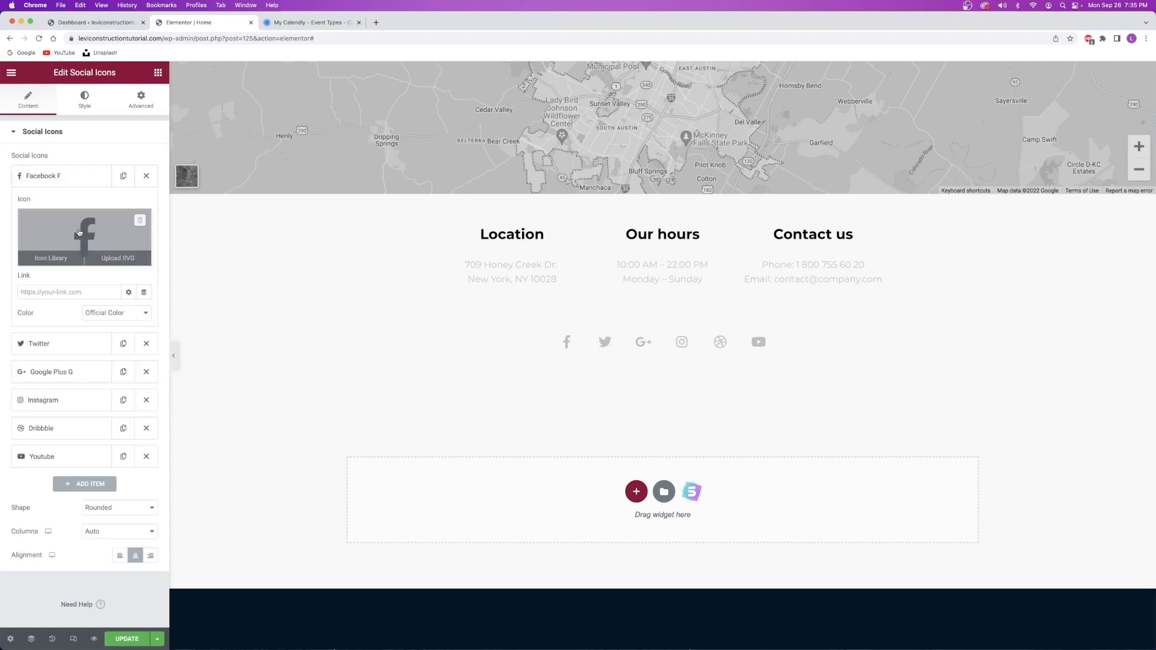
left_click(60, 289)
type("www.facebook.com")
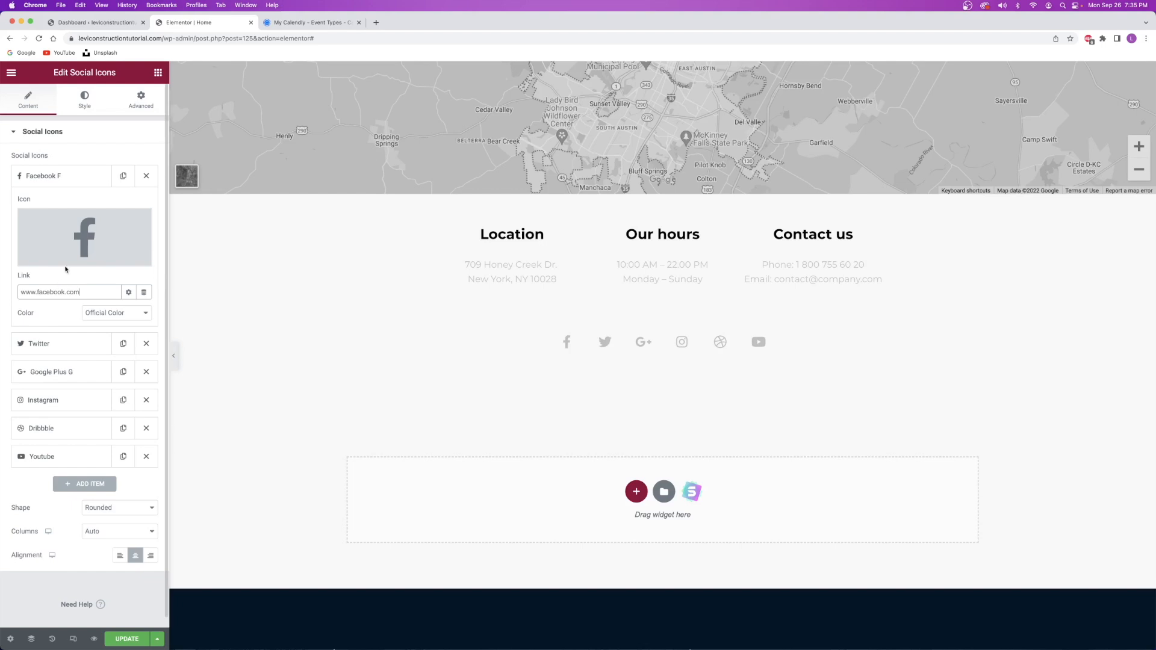
mouse_move(88, 229)
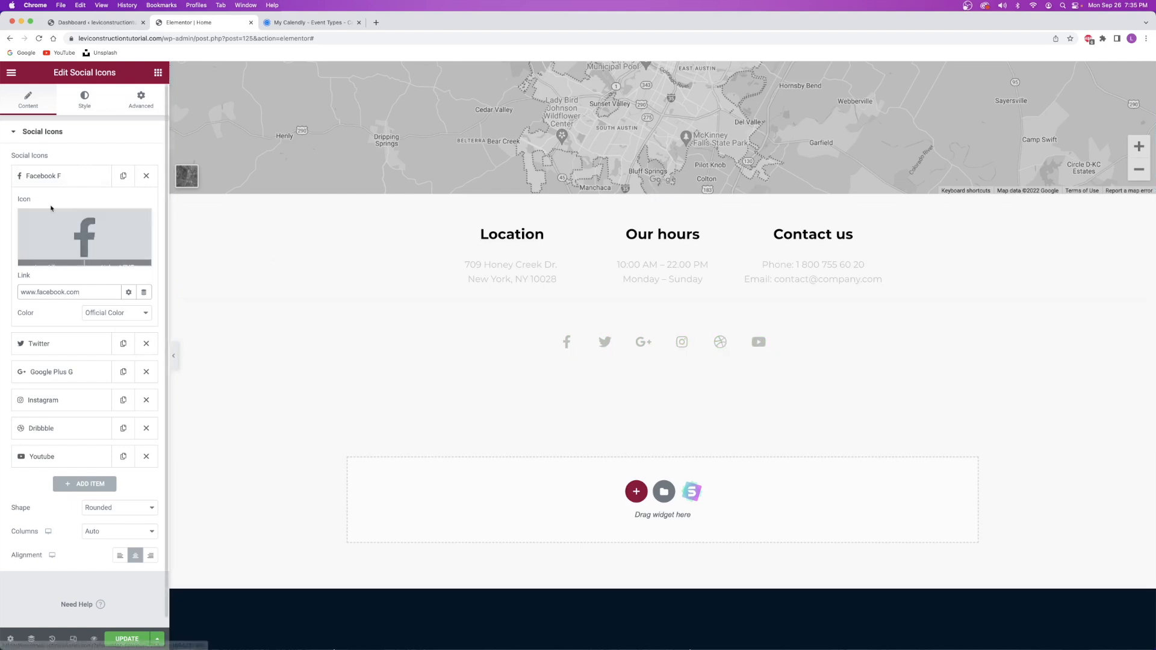
left_click_drag(81, 292, 2, 286)
key("BackSpace")
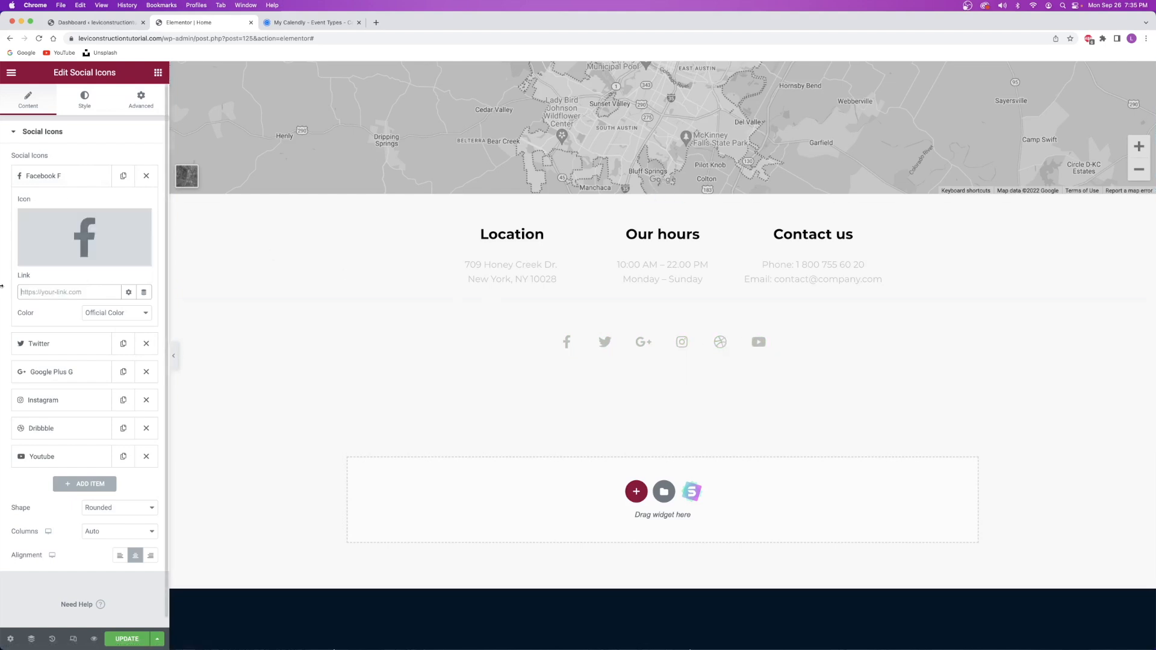
left_click(76, 245)
left_click(902, 145)
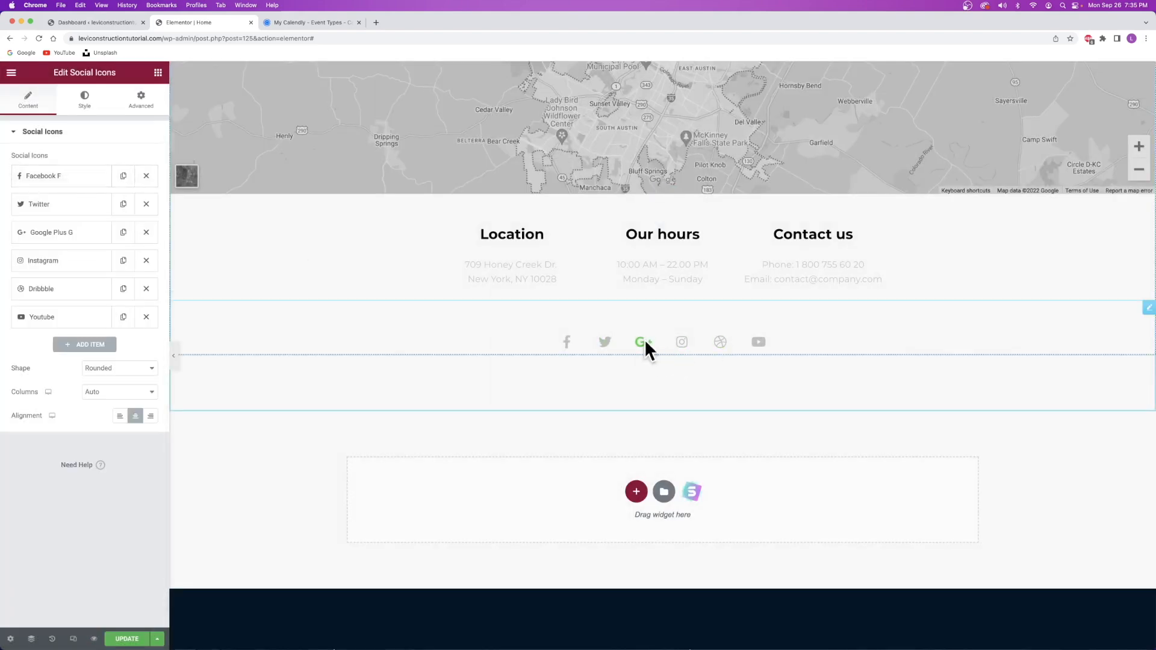
Set the social icons' hover secondary color to the global Theme Color 2 and compare it with the rest of the page.
left_click(85, 102)
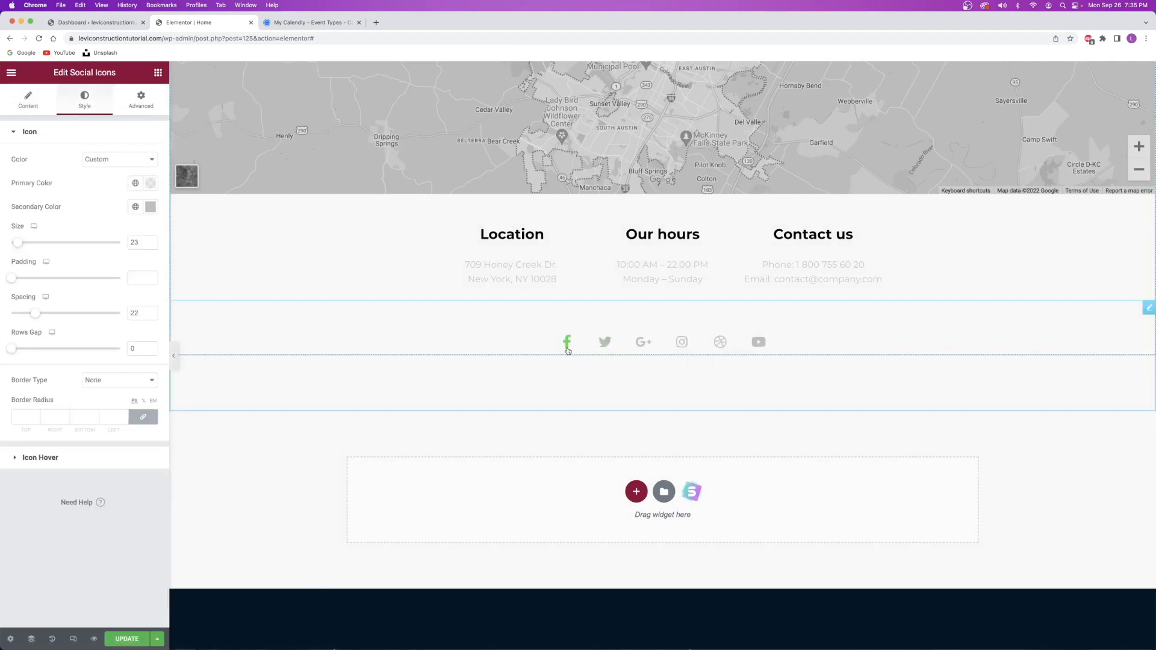
left_click(55, 461)
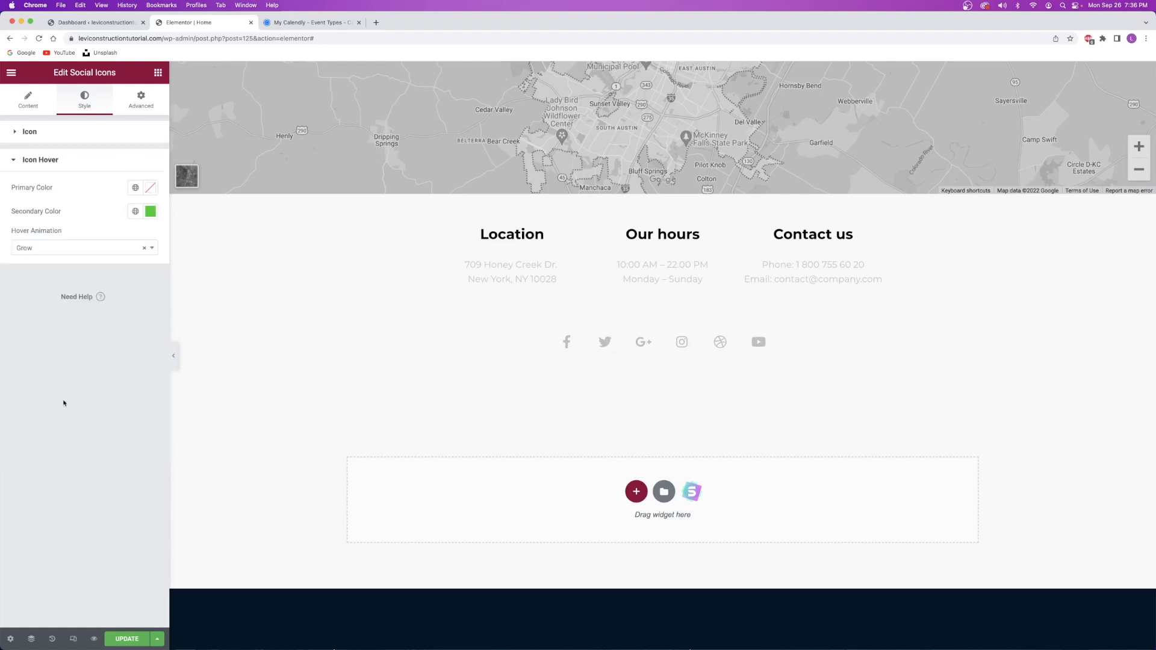
left_click(136, 211)
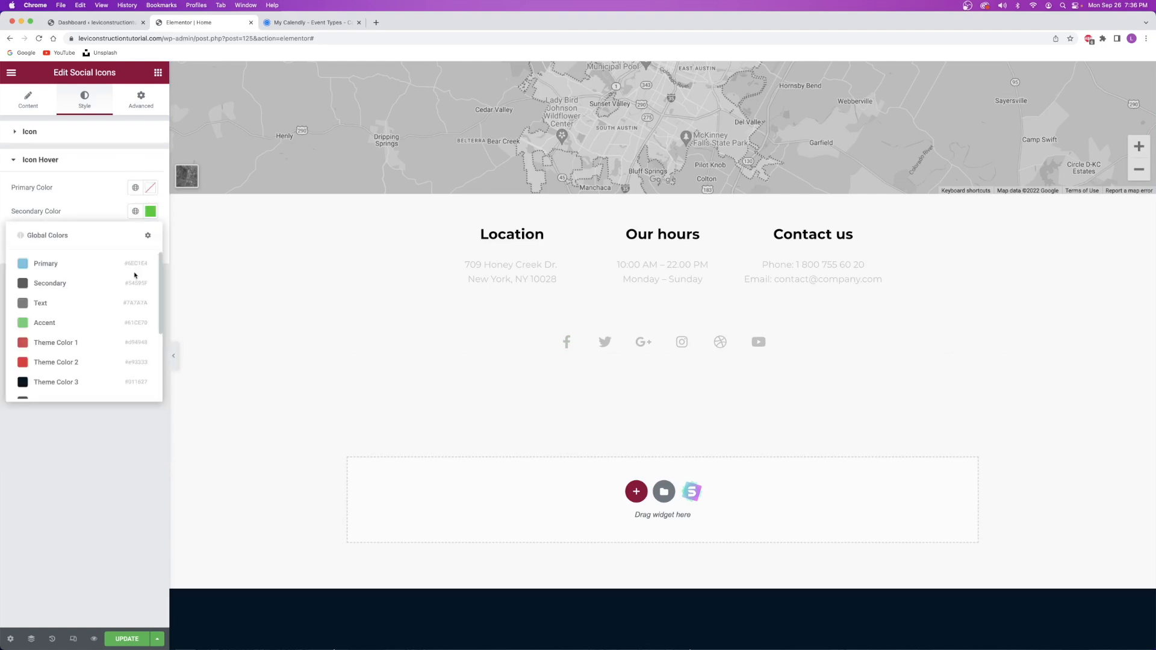
left_click(56, 362)
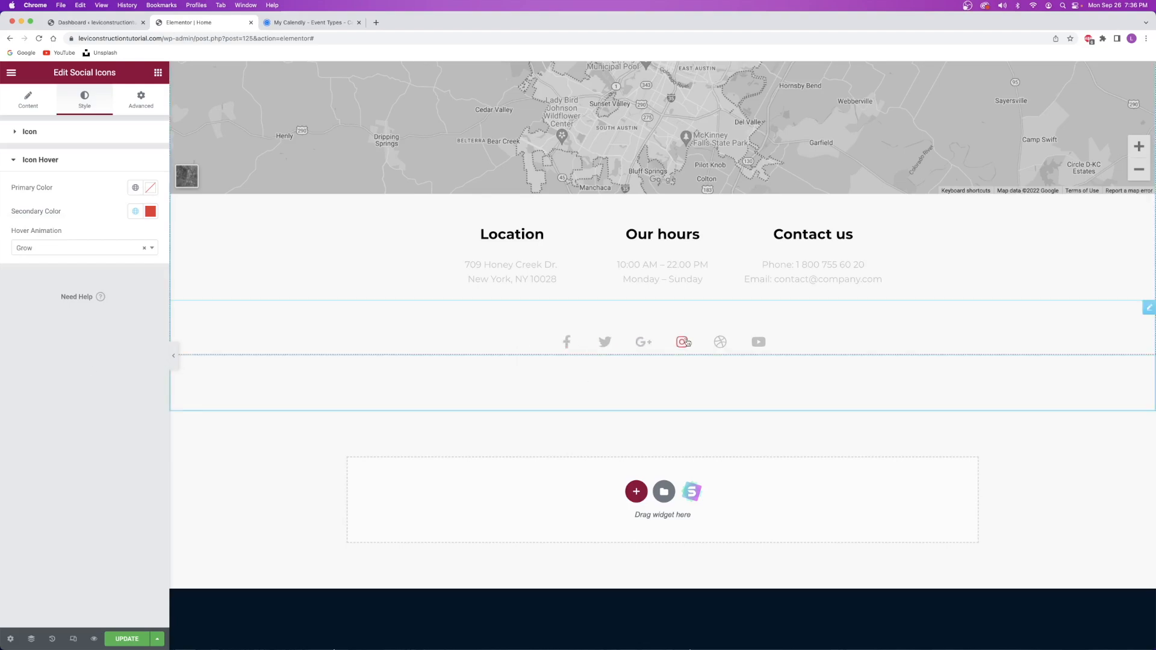
scroll(566, 361, "up", 10)
scroll(561, 380, "up", 9)
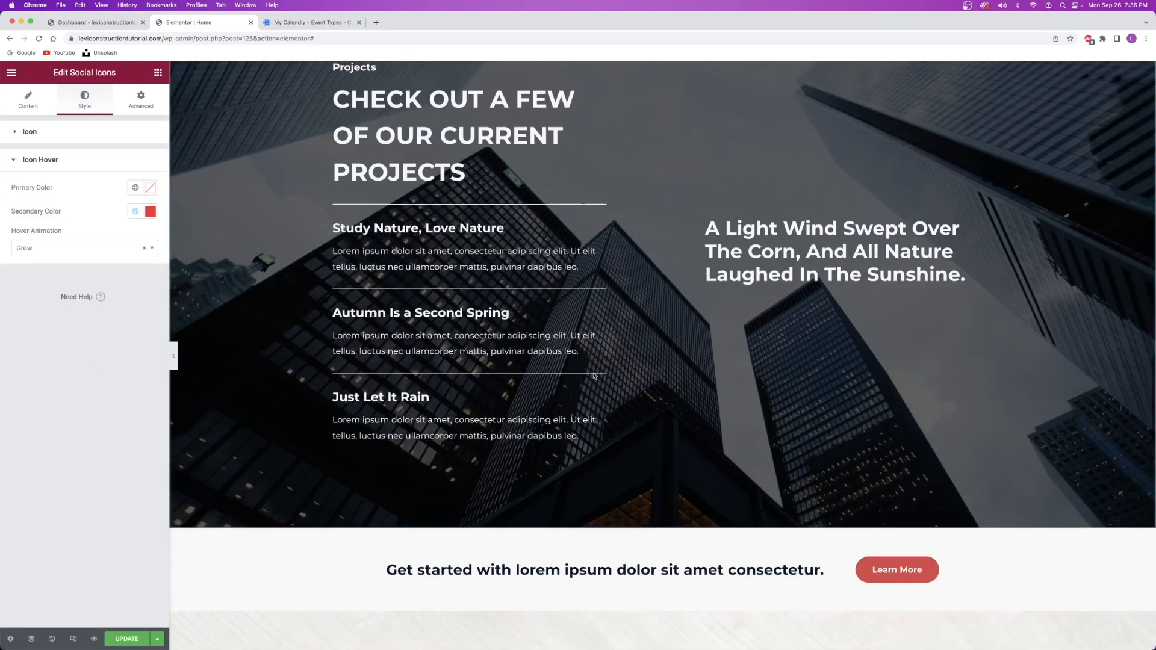
scroll(577, 527, "up", 3)
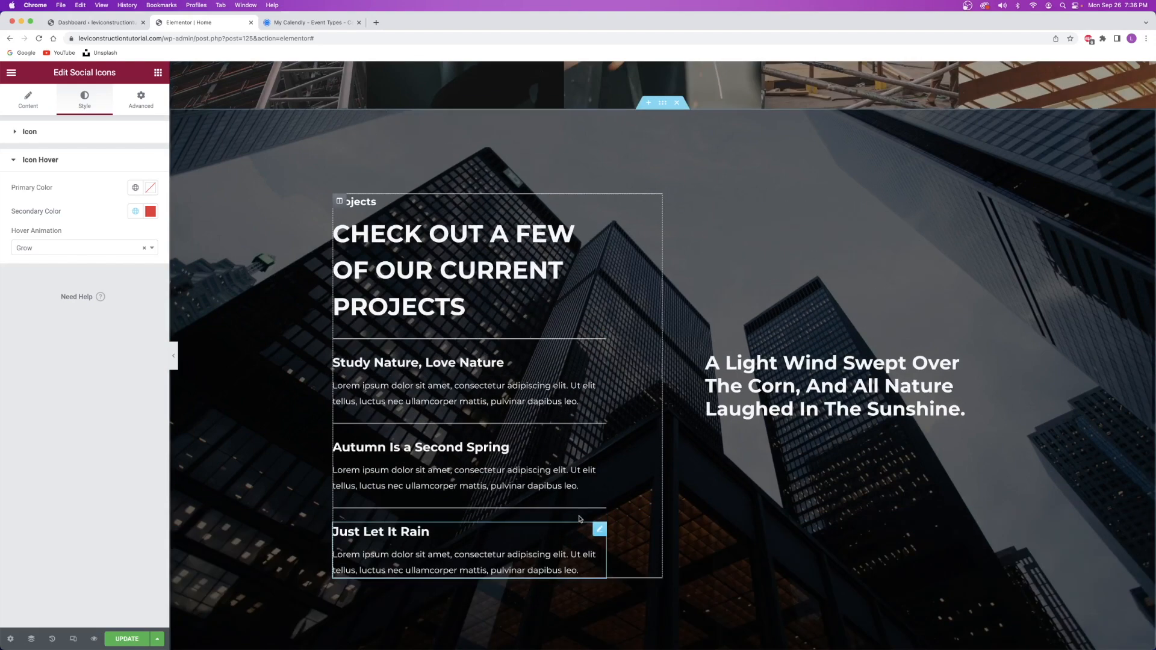
scroll(584, 482, "down", 20)
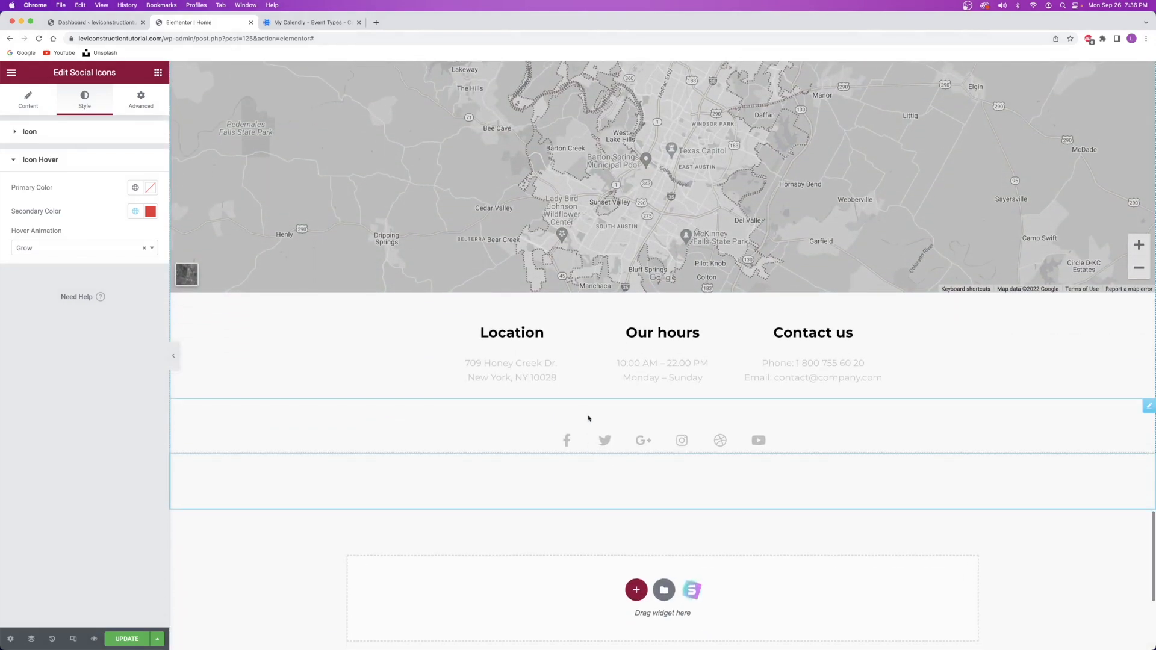
Open the Location, Our hours and Contact us headings and texts for editing without changing them, and update the page.
left_click(511, 335)
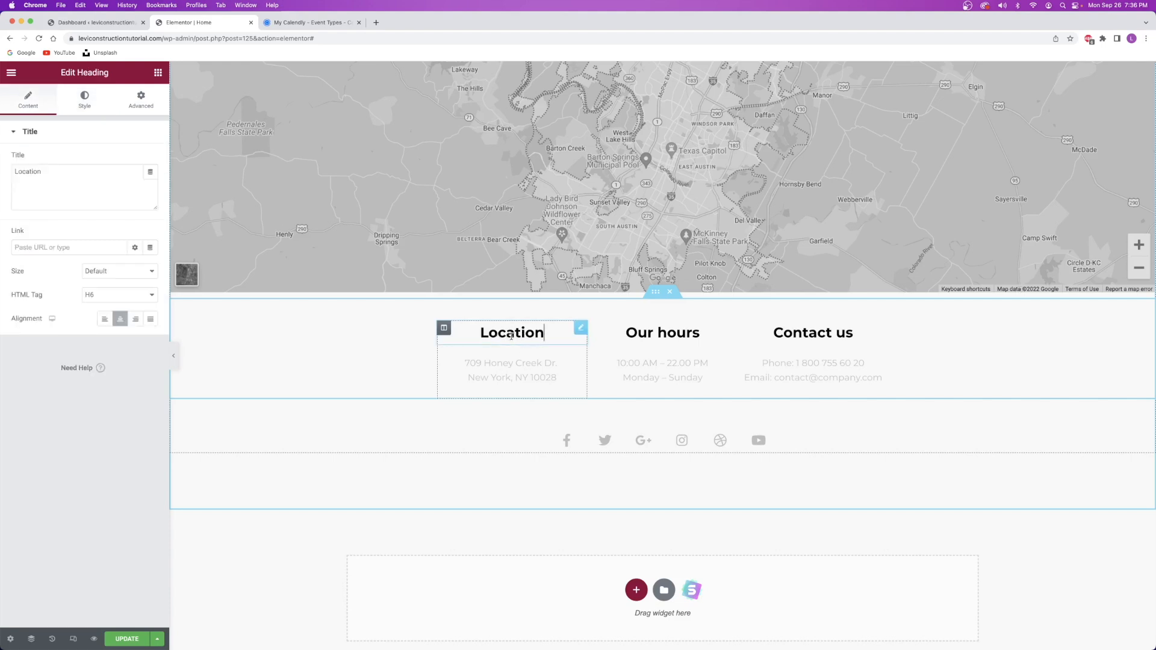
left_click(521, 380)
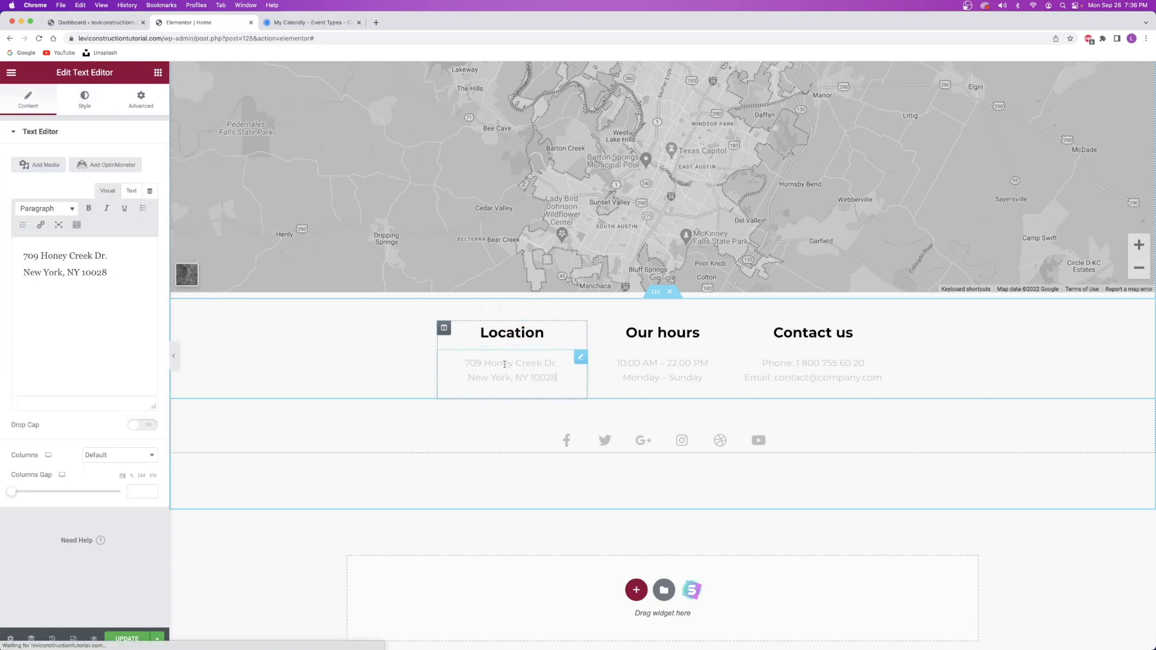
left_click(674, 333)
left_click(677, 378)
left_click(812, 333)
left_click(801, 368)
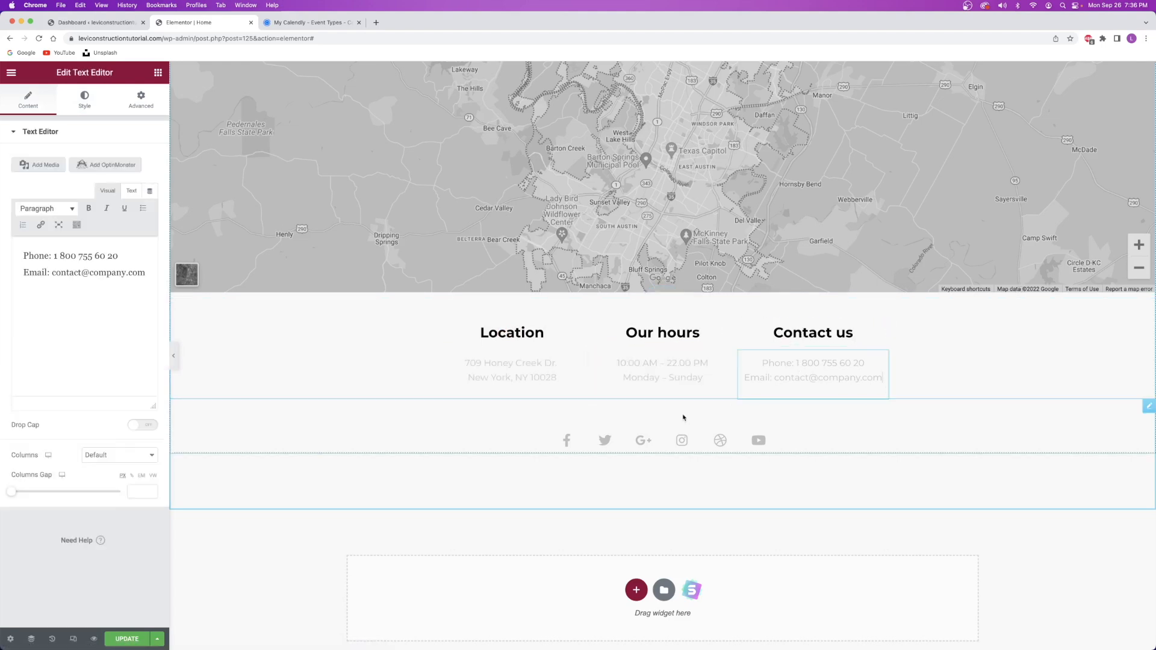
scroll(578, 373, "down", 2)
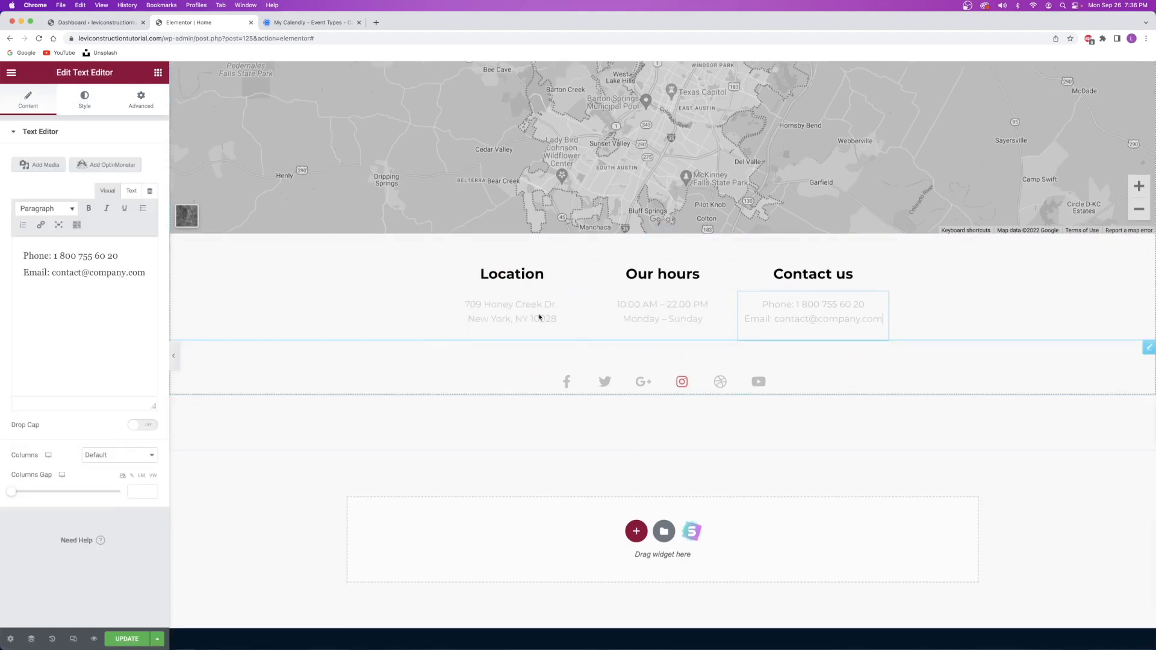
left_click(129, 638)
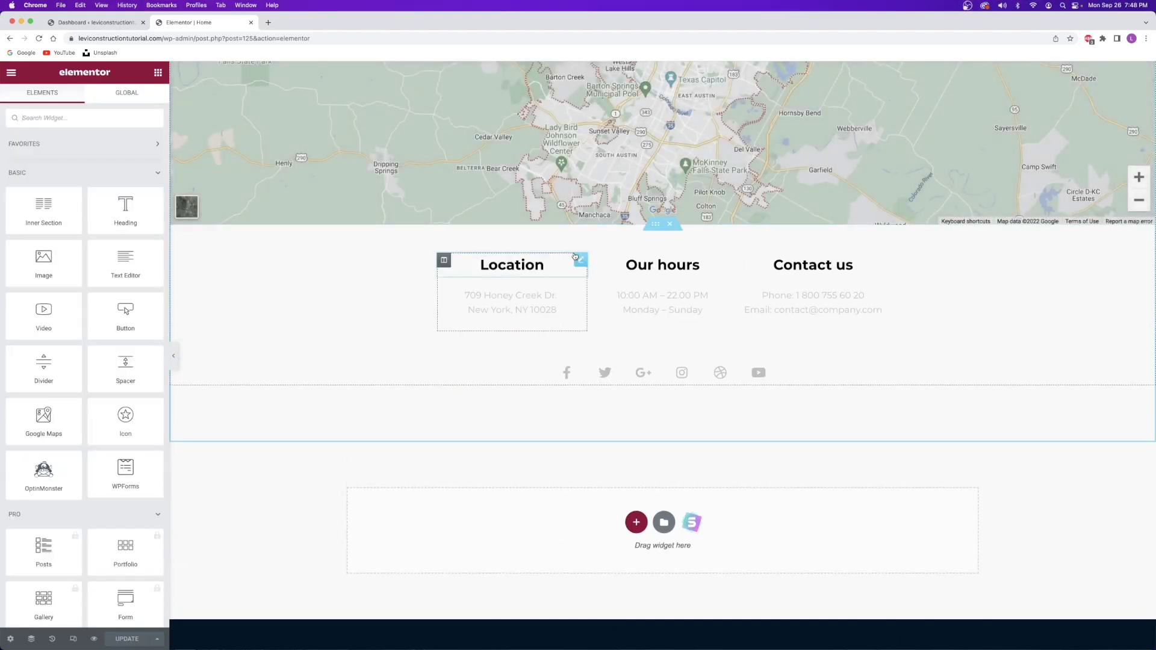
Add a single-column section below the social icons and place an empty Shortcode widget in it.
left_click(637, 524)
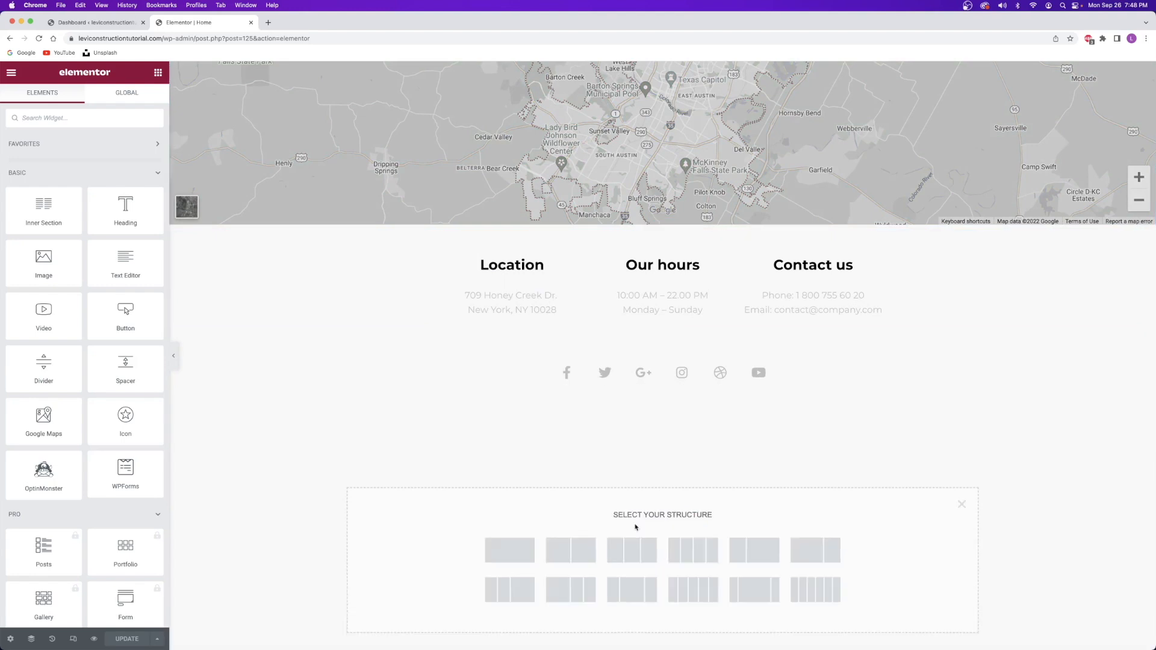
left_click(514, 559)
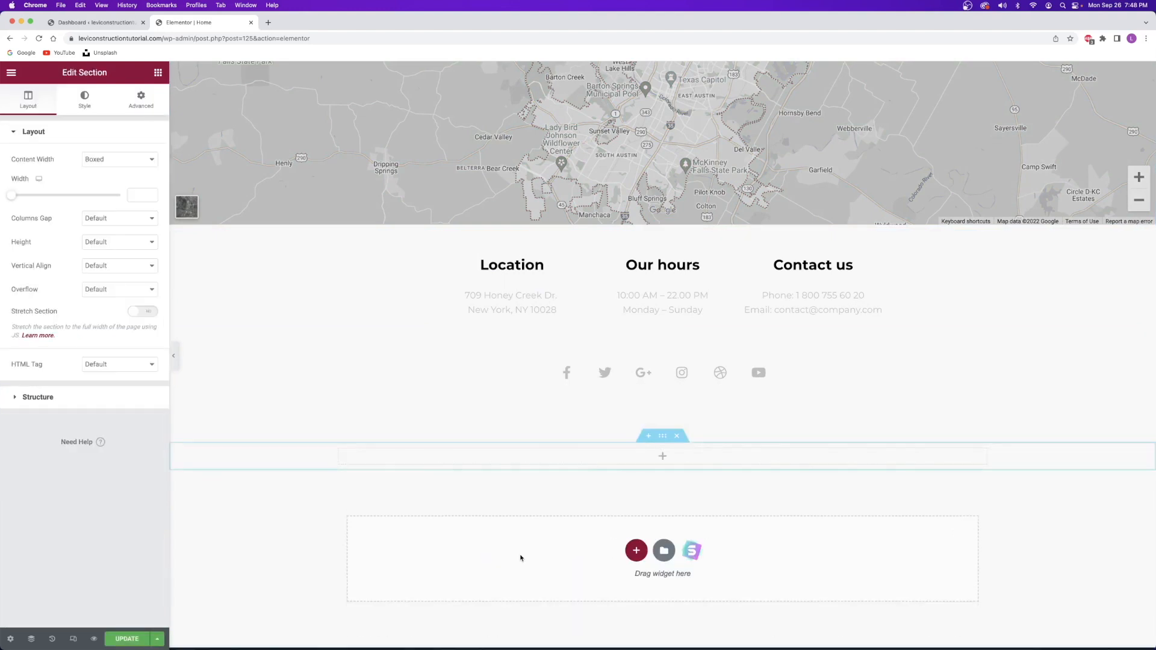
left_click(663, 458)
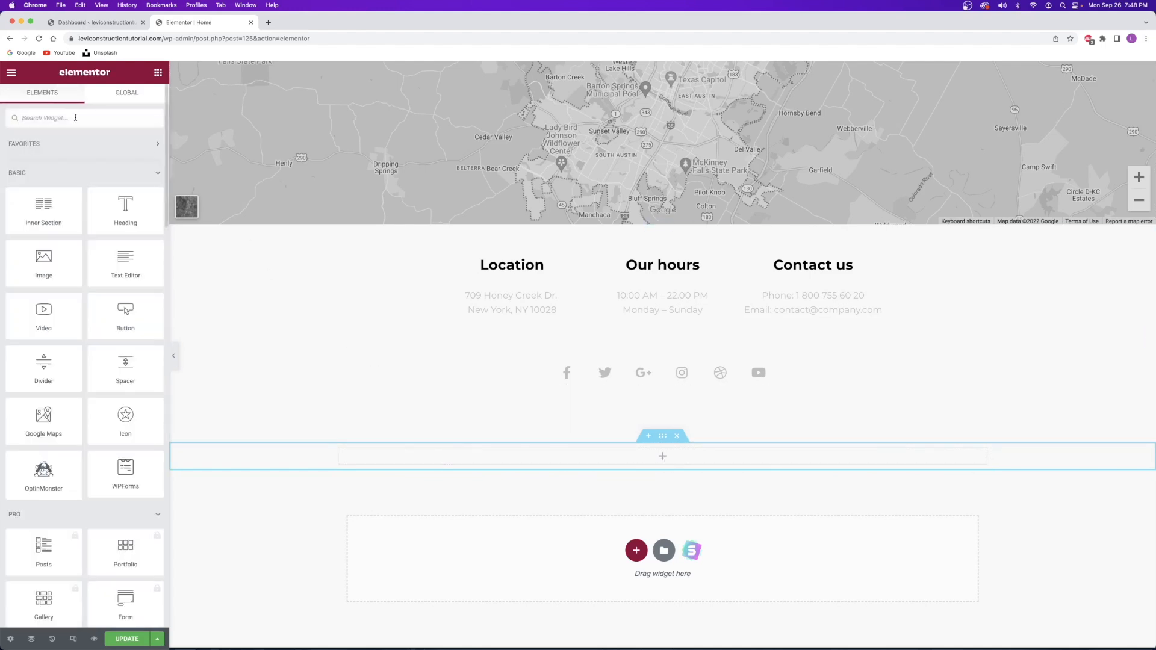
left_click(76, 118)
type("short")
left_click_drag(43, 157, 671, 459)
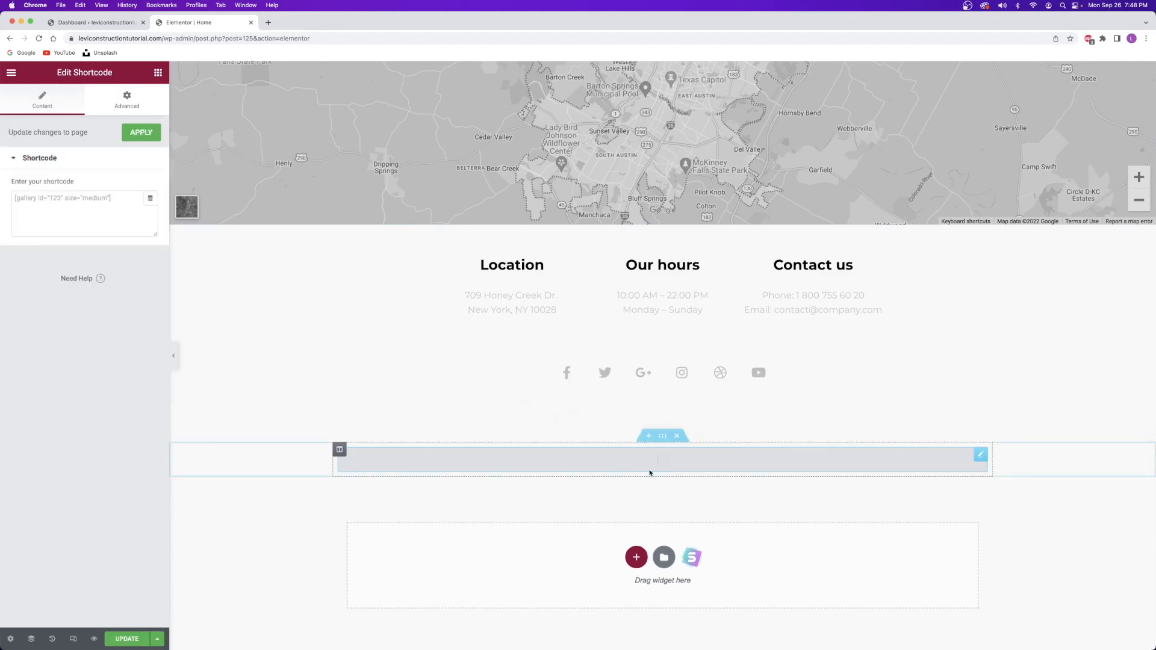
left_click(61, 213)
Open the installed plugins list from the WordPress dashboard in a new browser tab and go to Smash Balloon Instagram Feed's settings.
left_click(95, 24)
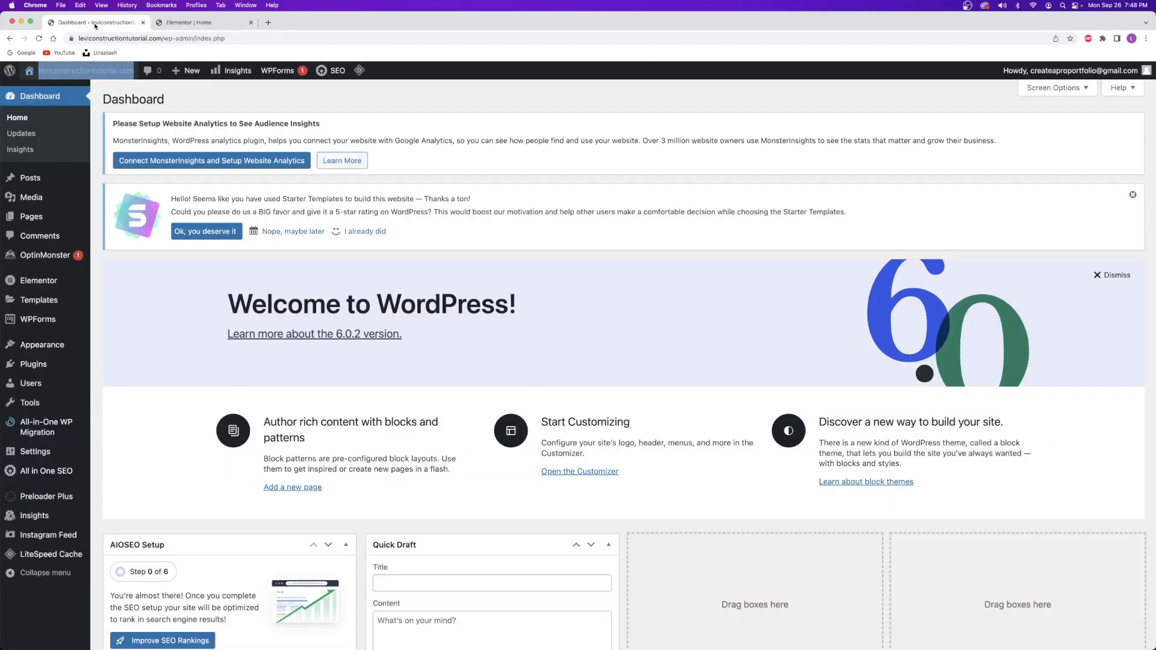
mouse_move(37, 365)
left_click(37, 365, "super")
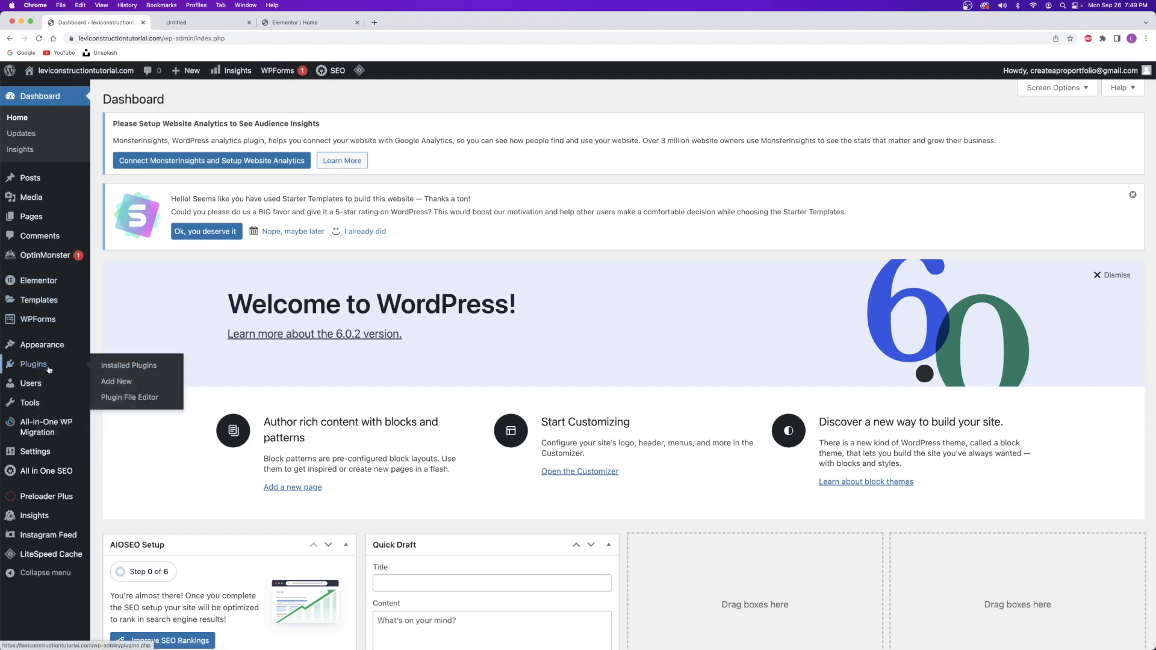
left_click(188, 26)
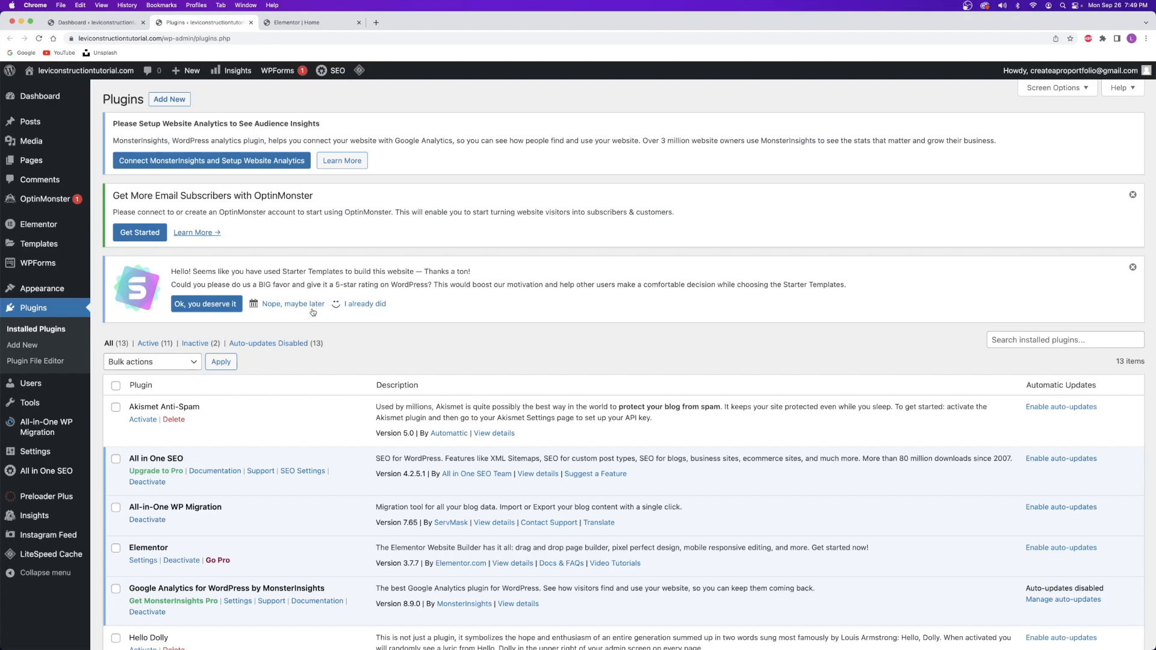
scroll(316, 311, "down", 10)
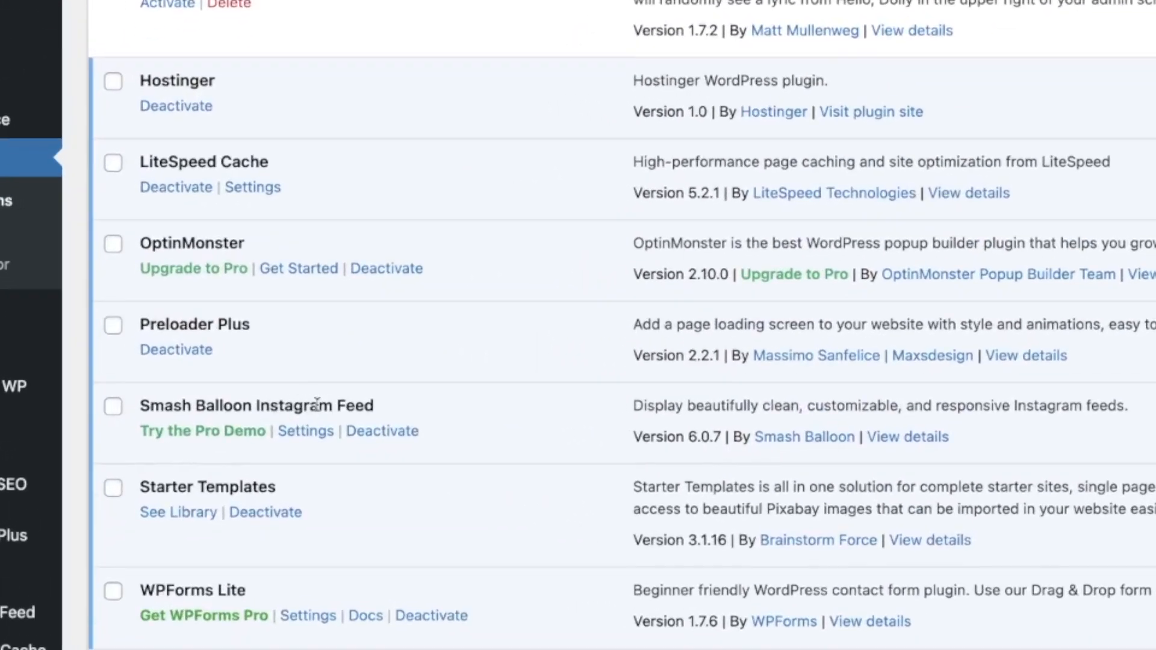
left_click(302, 434)
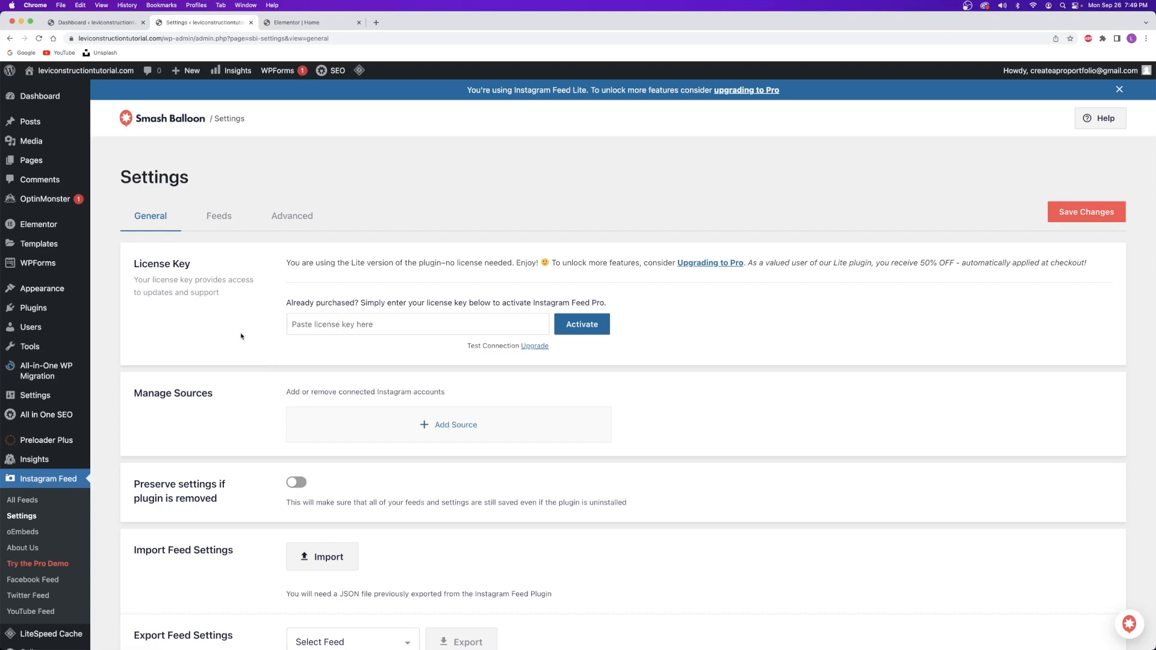
left_click_drag(661, 263, 803, 265)
left_click(802, 265)
left_click_drag(134, 393, 237, 397)
left_click(238, 423)
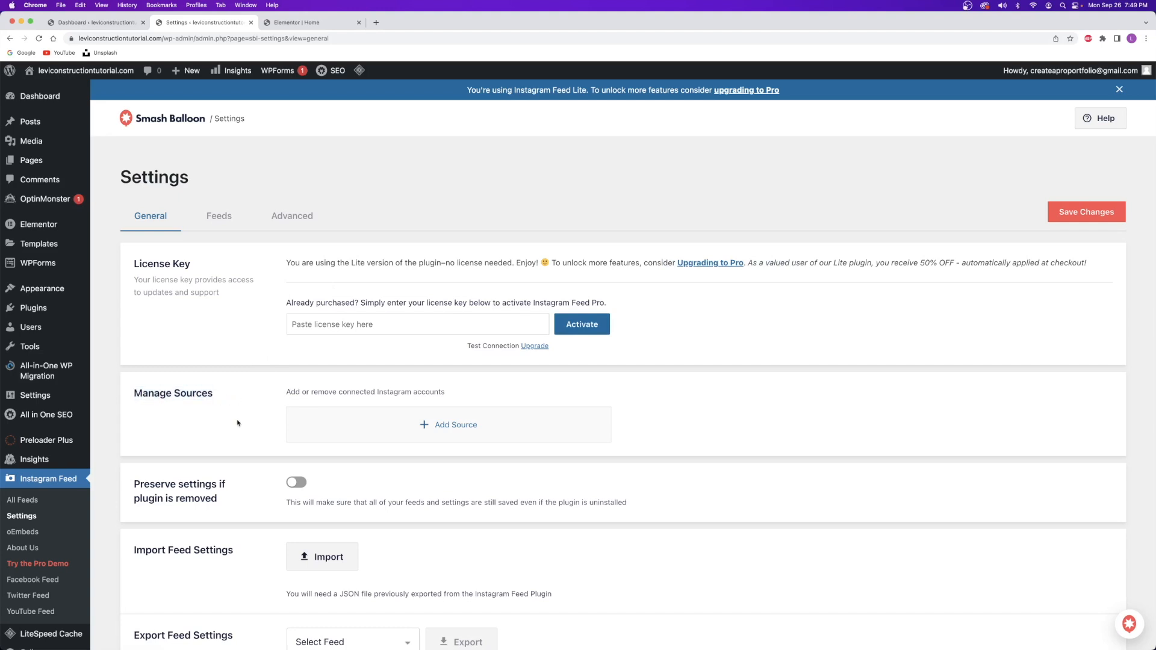
Connect a personal Instagram account as a feed source, allowing access and confirming the site's domain, and save the plugin settings.
left_click(411, 425)
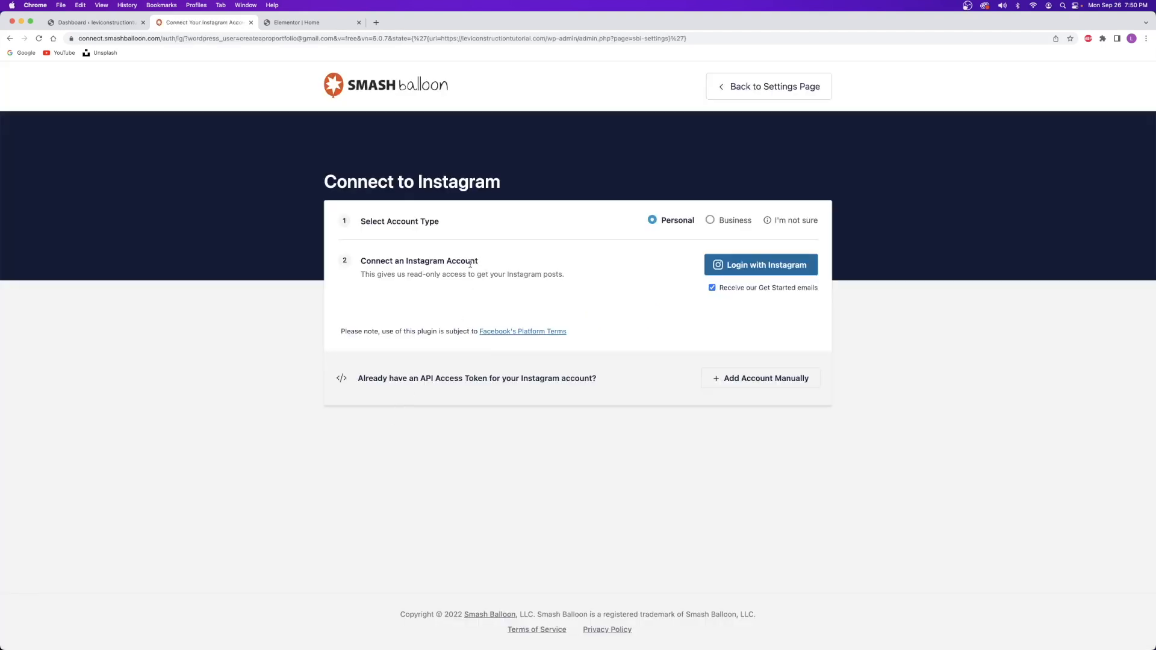
left_click(752, 272)
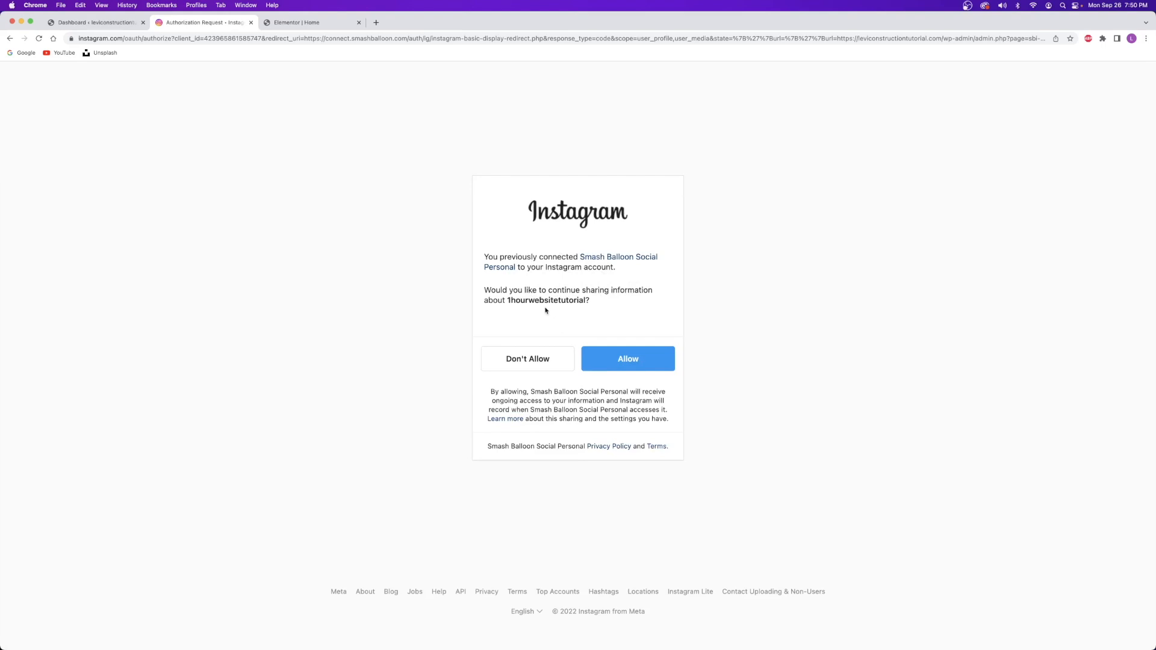
left_click_drag(505, 301, 602, 306)
left_click(568, 282)
left_click_drag(509, 300, 637, 349)
left_click(523, 310)
double_click(523, 300)
left_click(627, 359)
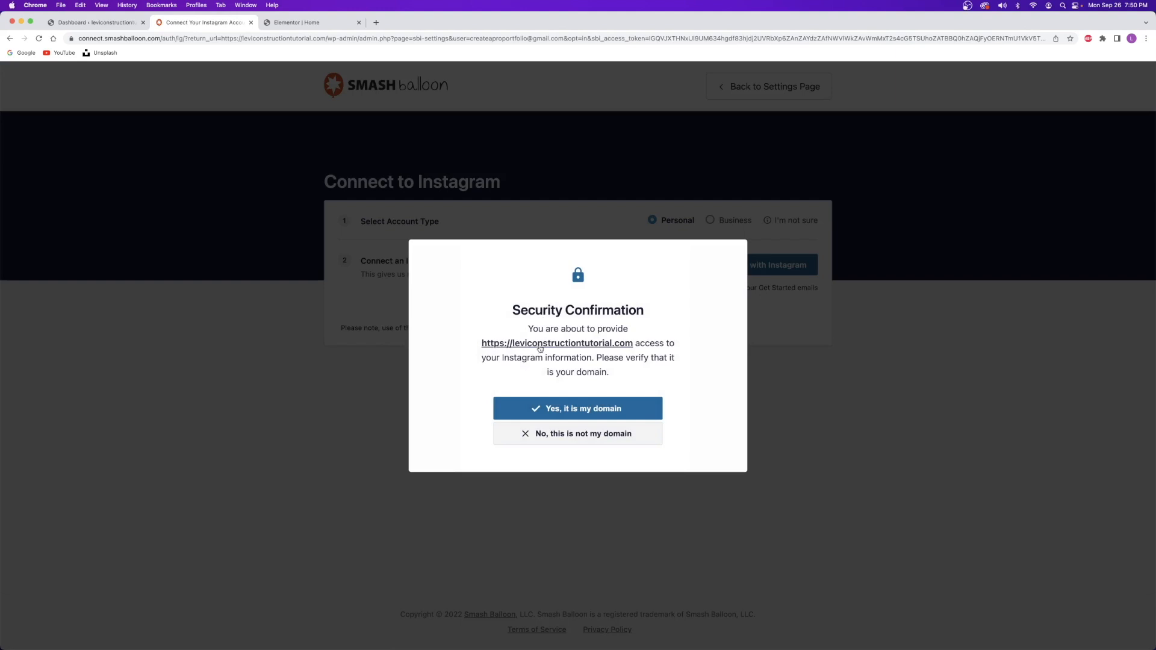
left_click(562, 415)
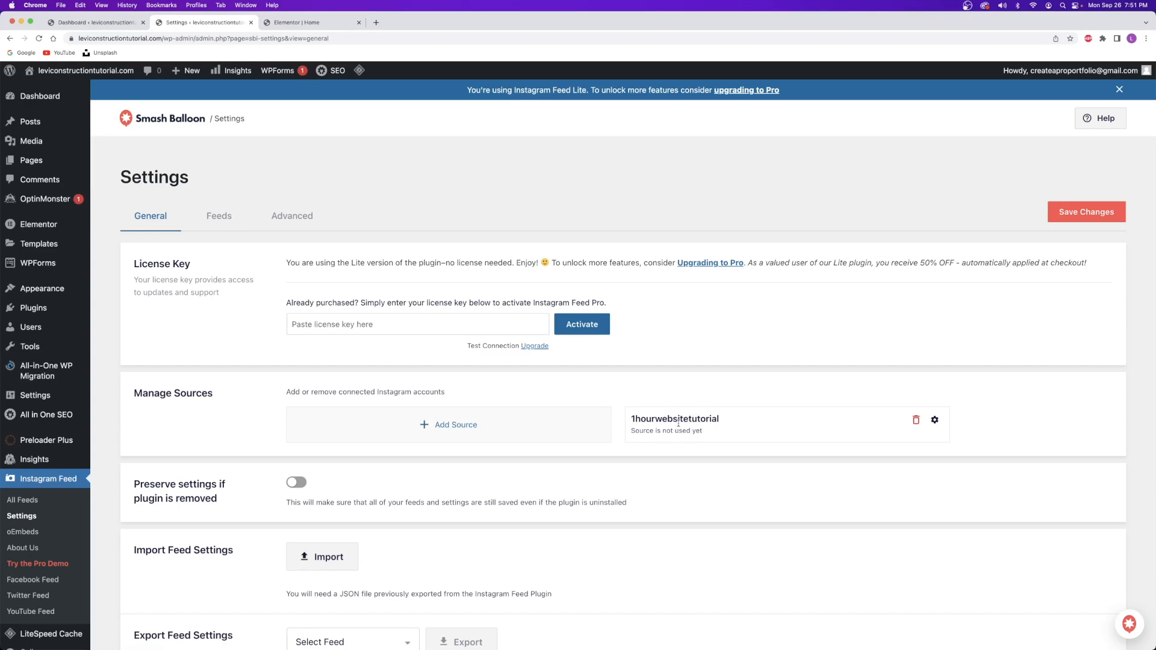
left_click(1085, 213)
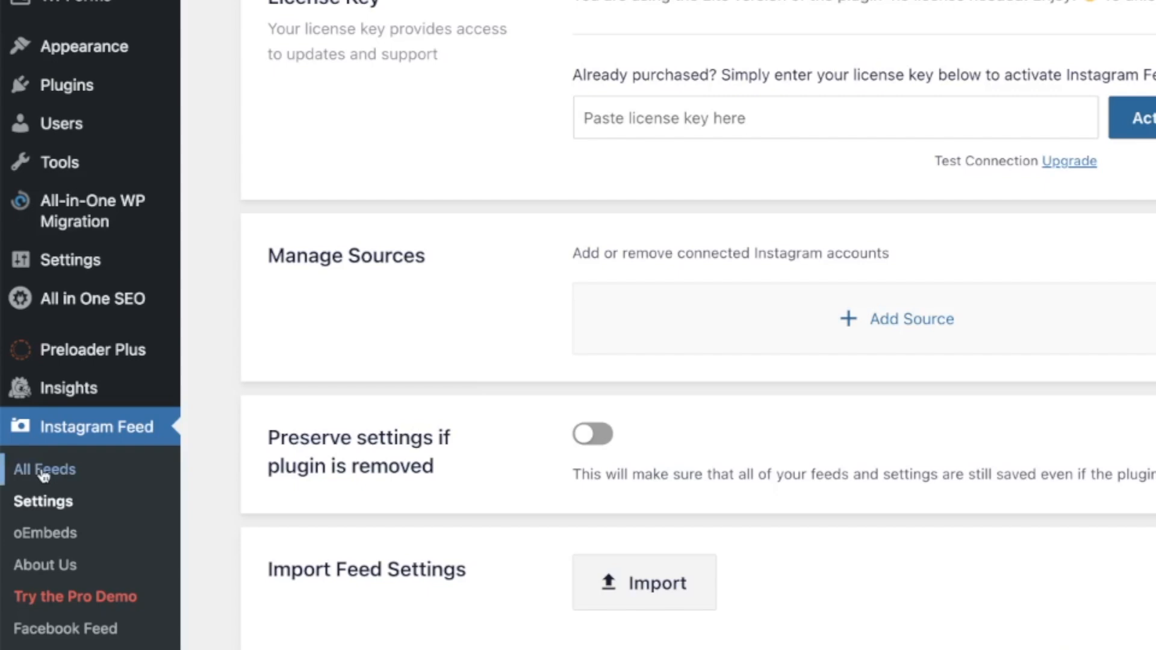
Create a User Timeline Instagram feed from the connected account and dismiss the embedding guide.
left_click(44, 472)
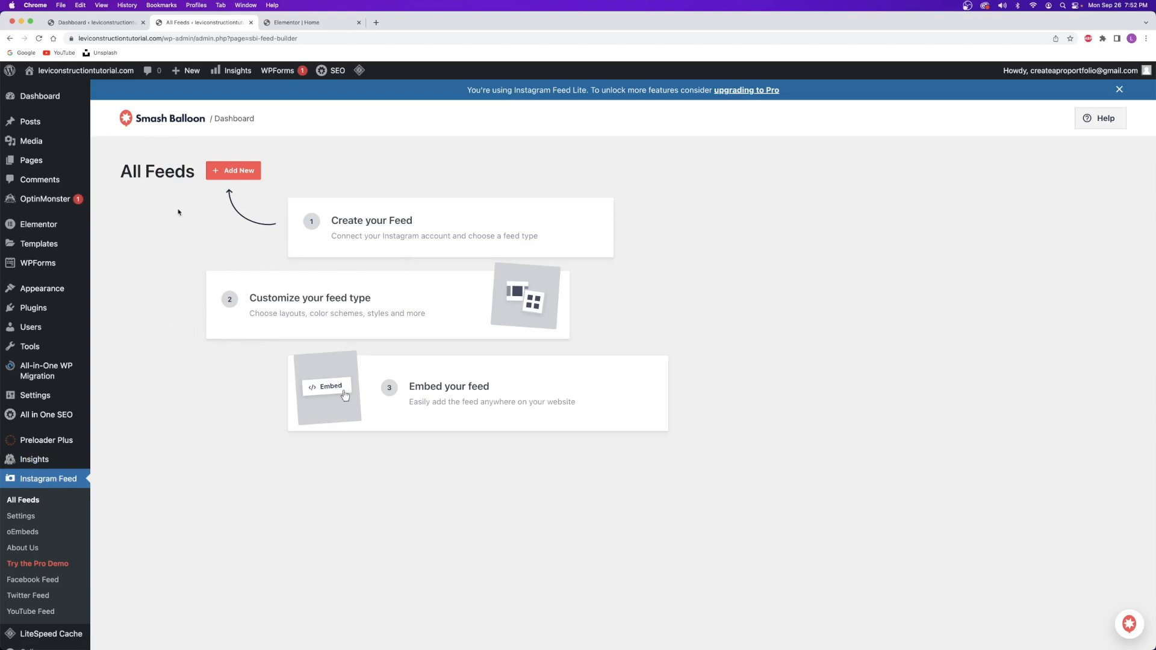
left_click(227, 170)
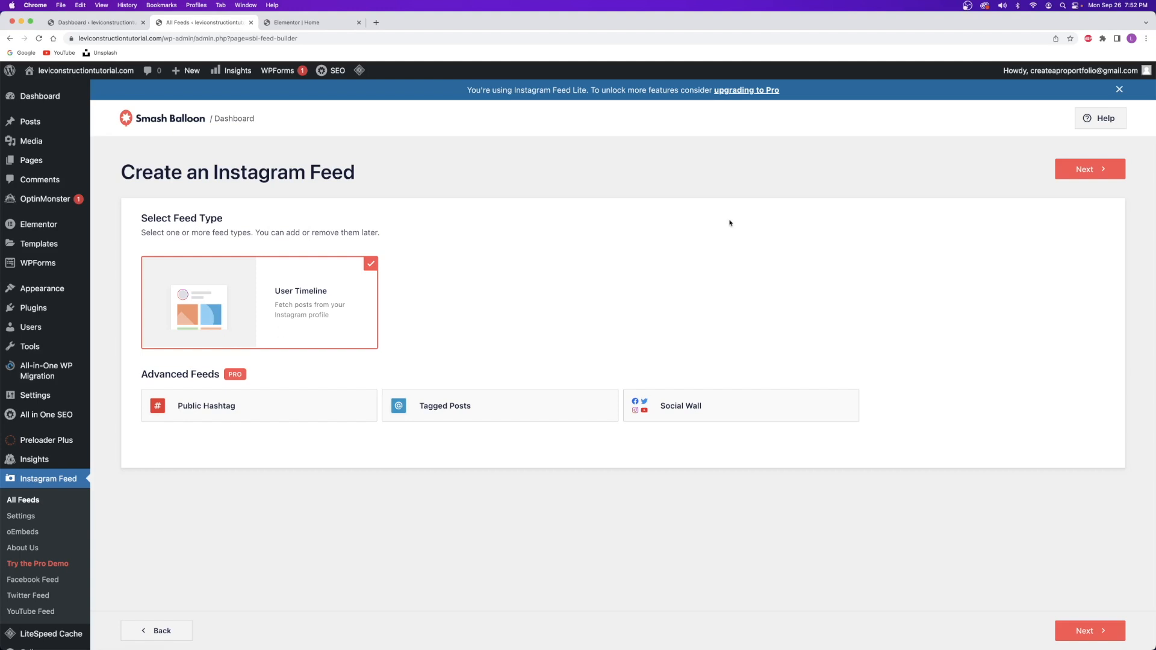
left_click(1079, 171)
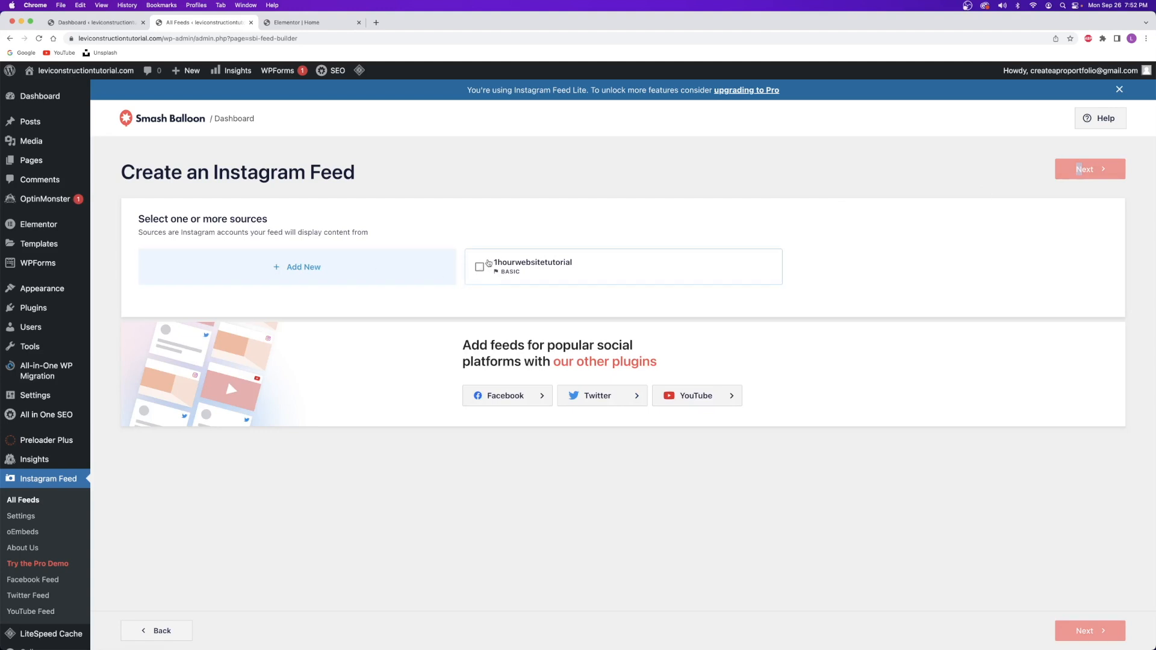
left_click(482, 269)
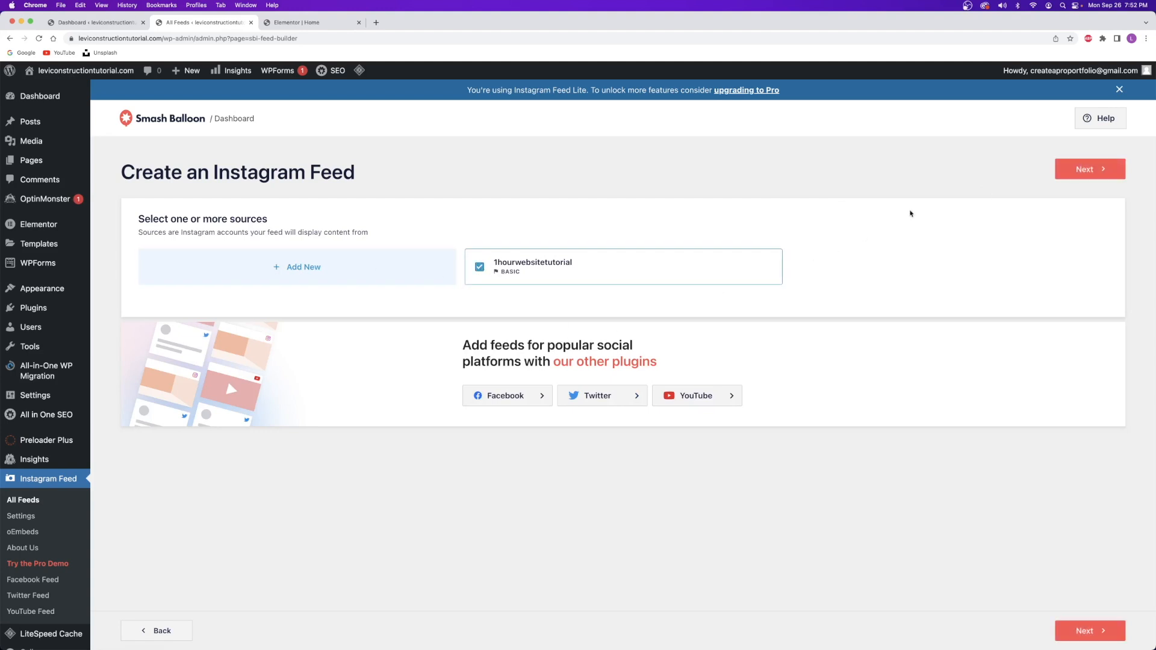
left_click(1086, 169)
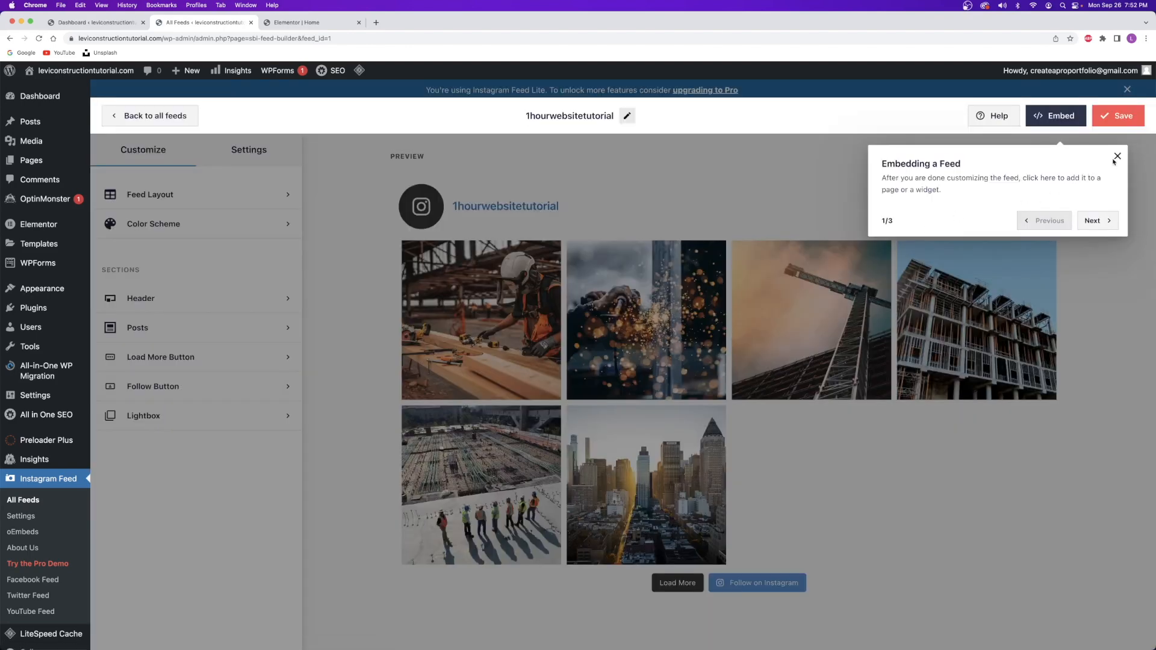
left_click(1116, 157)
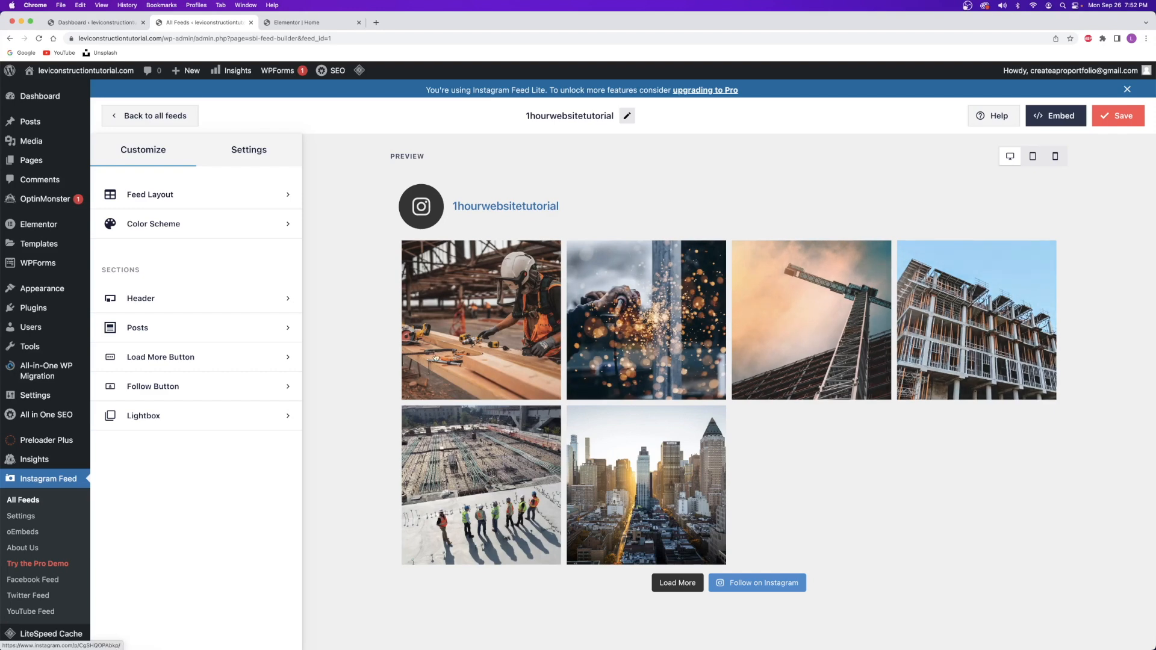
Set the Instagram feed layout to 3 columns on desktop.
left_click(158, 194)
scroll(153, 212, "down", 2)
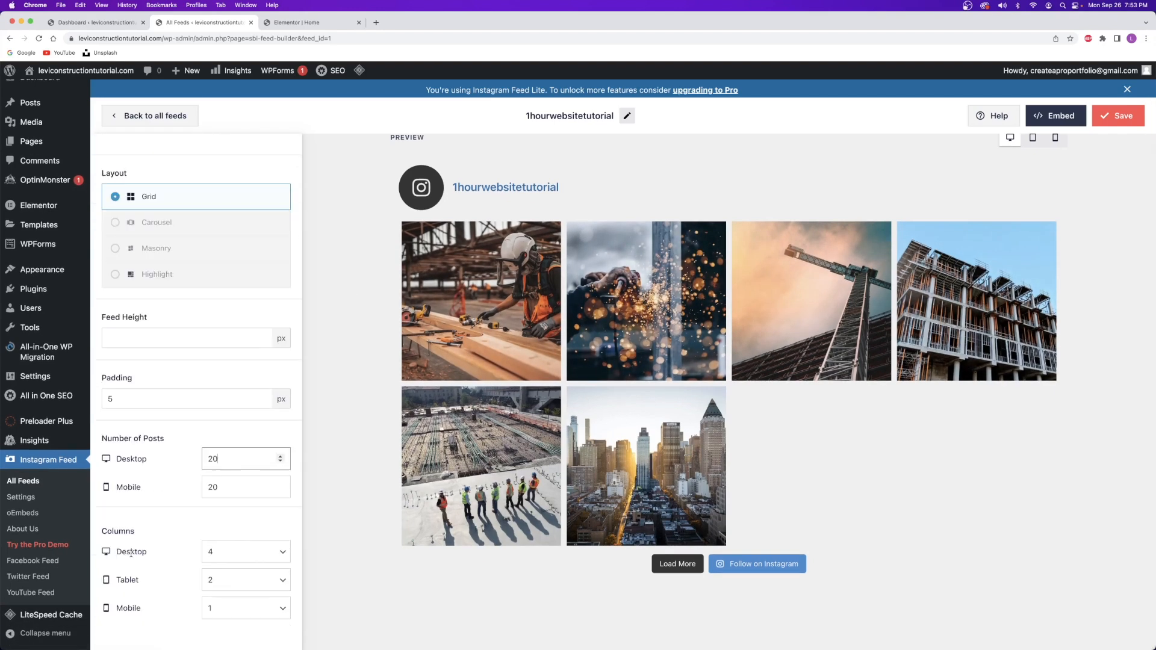
left_click(218, 552)
left_click(220, 544)
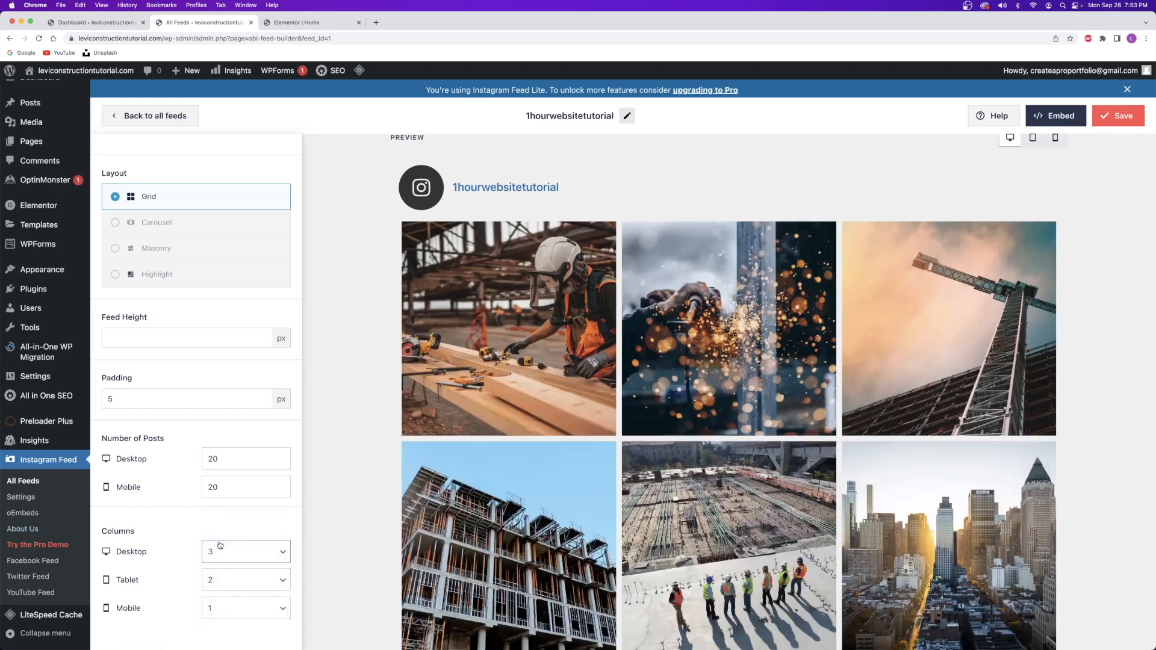
Save the Instagram feed and copy its embed shortcode.
scroll(455, 530, "down", 2)
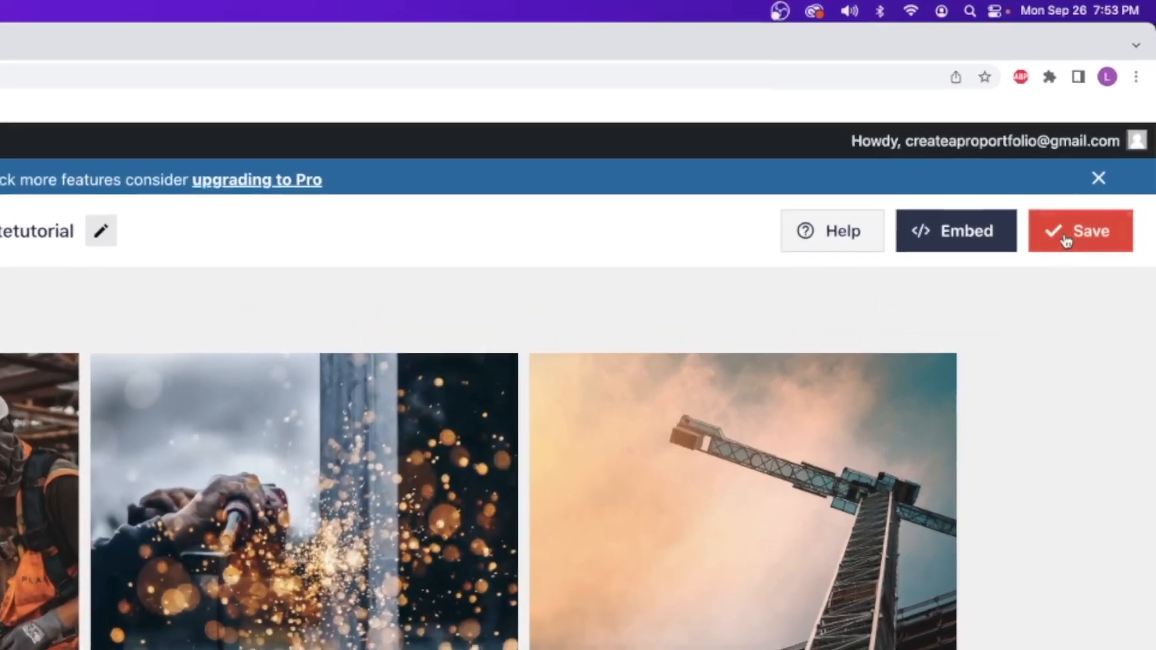
left_click(1110, 119)
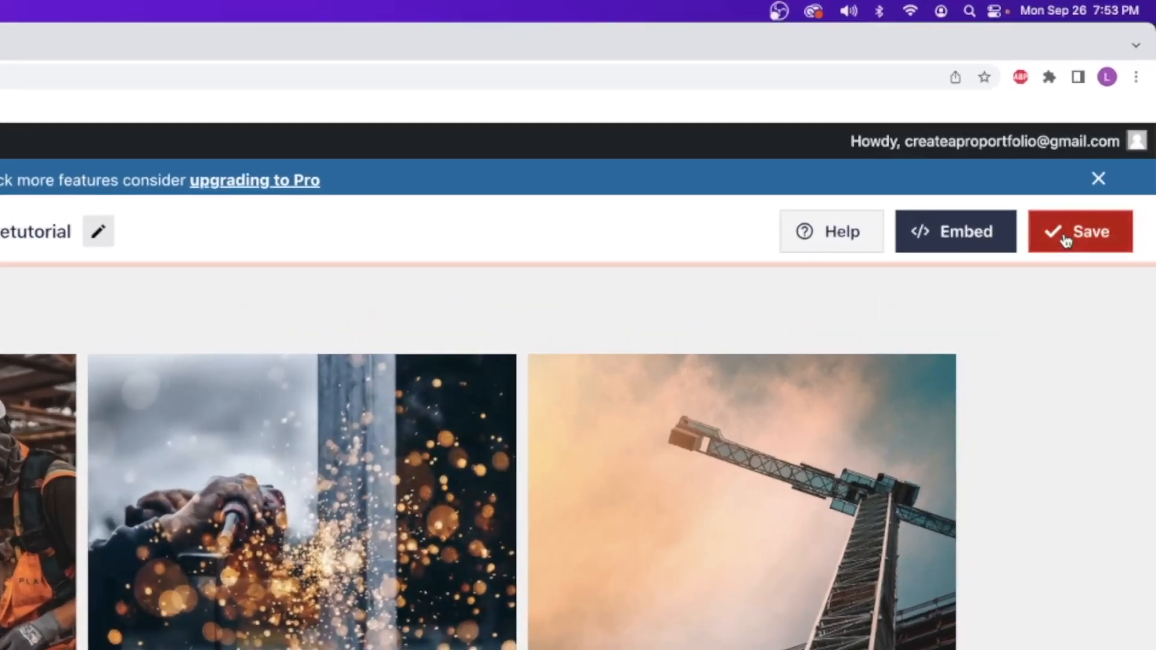
left_click(962, 237)
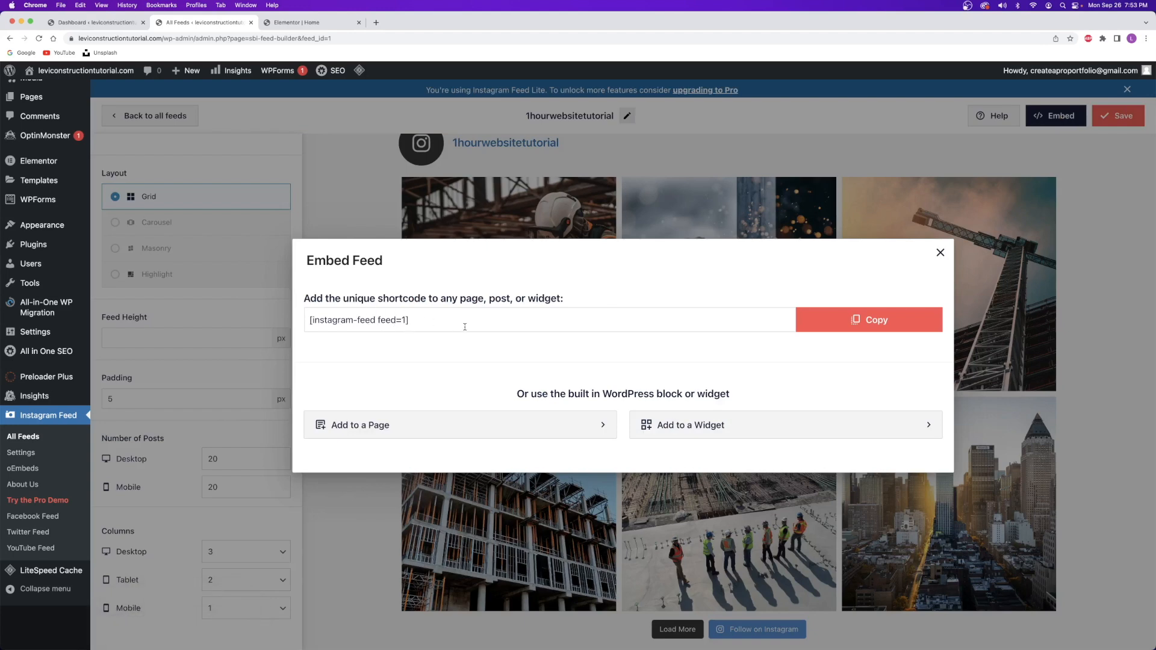
left_click(857, 320)
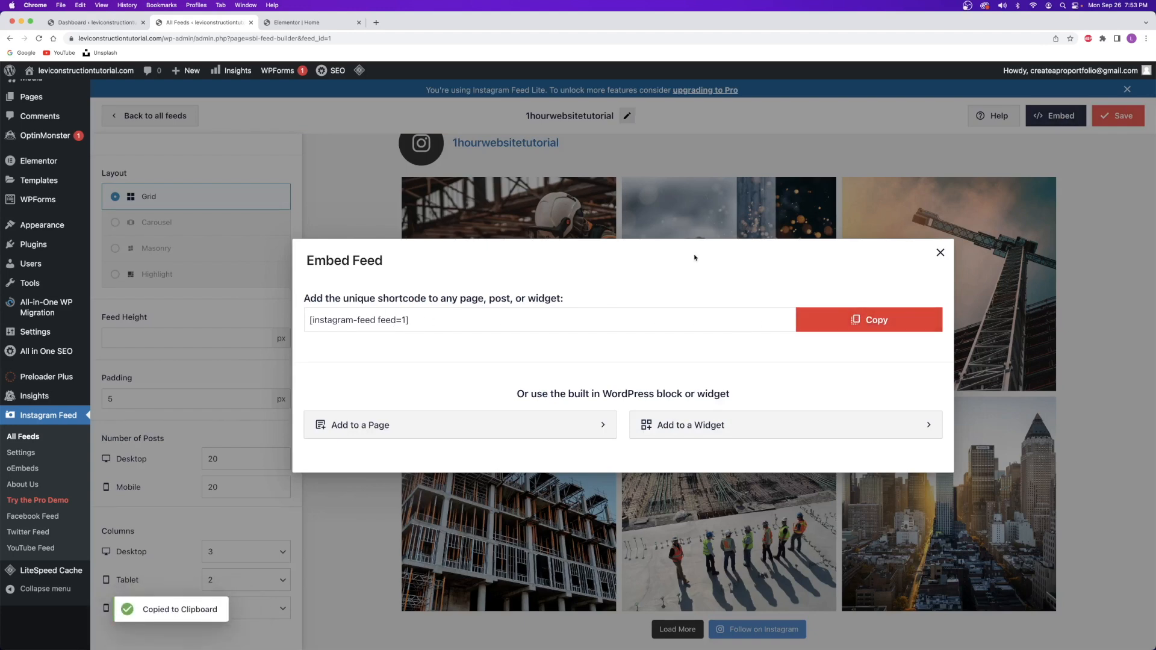
Return to the home page in Elementor, paste [instagram-feed feed=1] into the Shortcode widget and update the page.
left_click(307, 22)
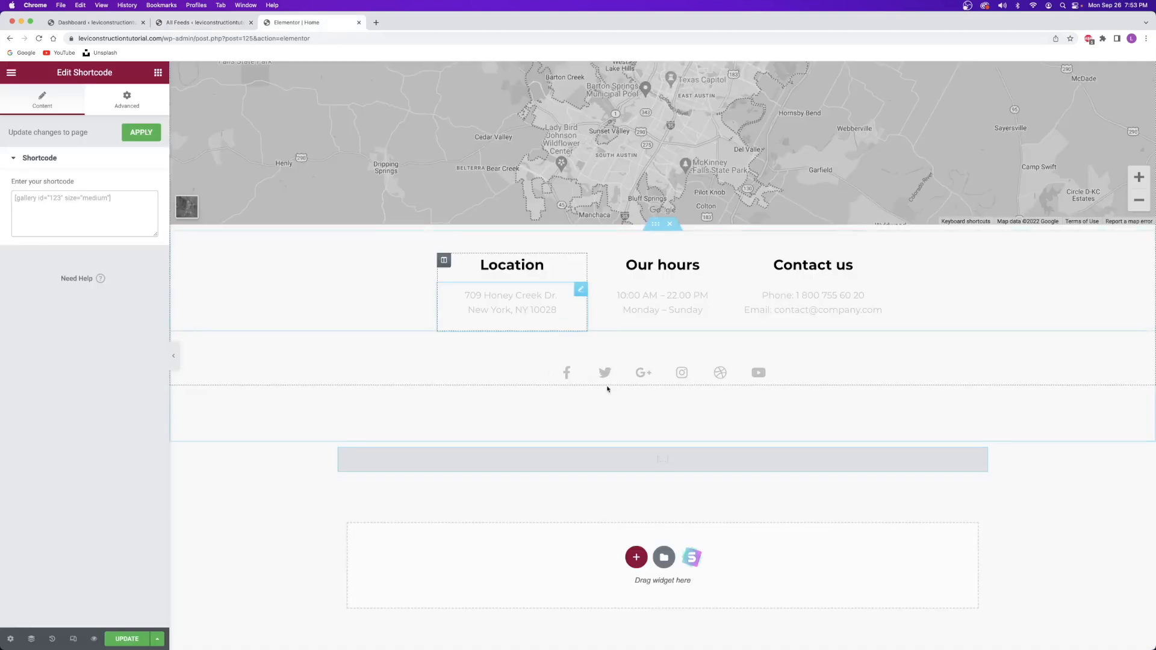
left_click(87, 207)
key("super+v")
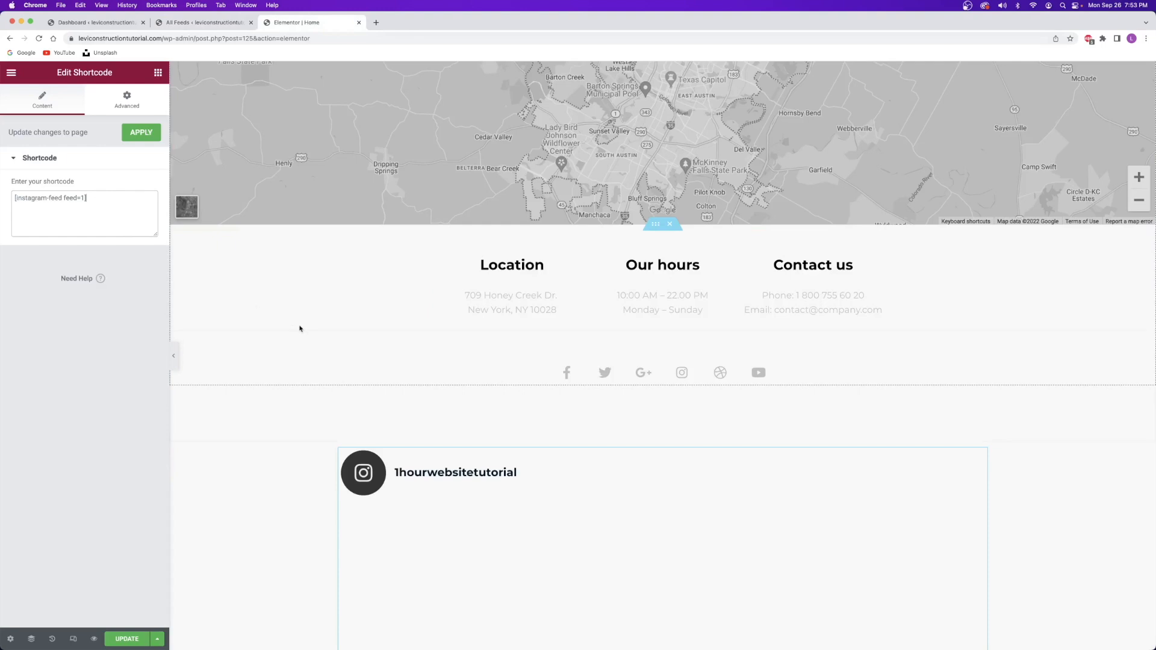
scroll(325, 361, "down", 3)
scroll(348, 385, "down", 3)
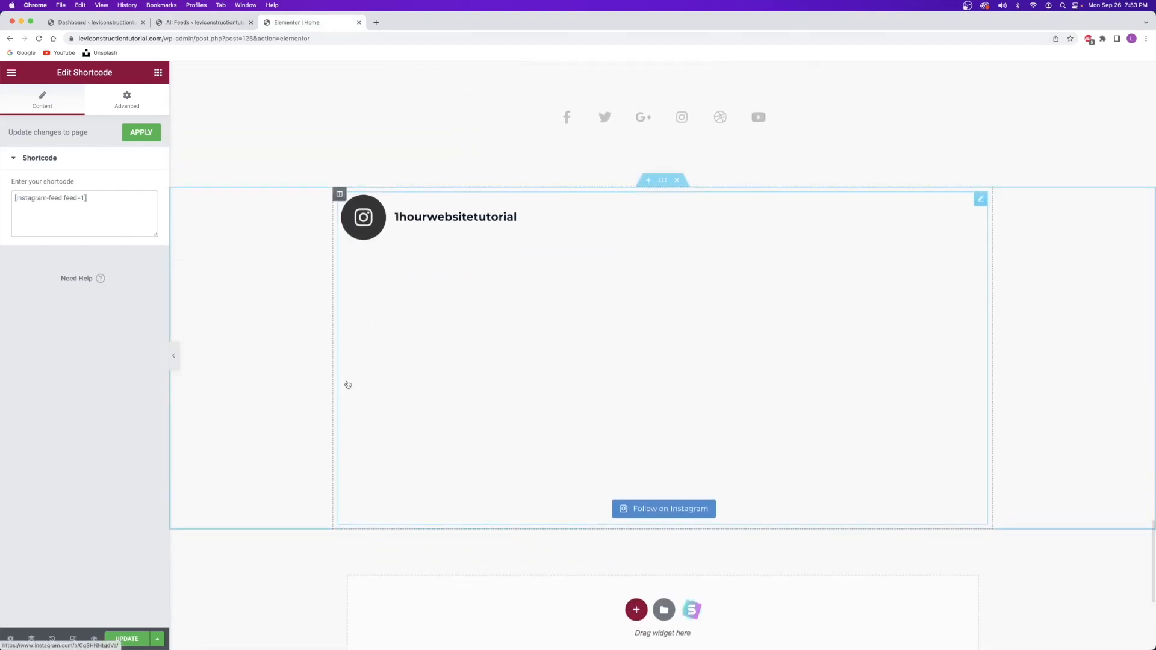
scroll(347, 385, "down", 1)
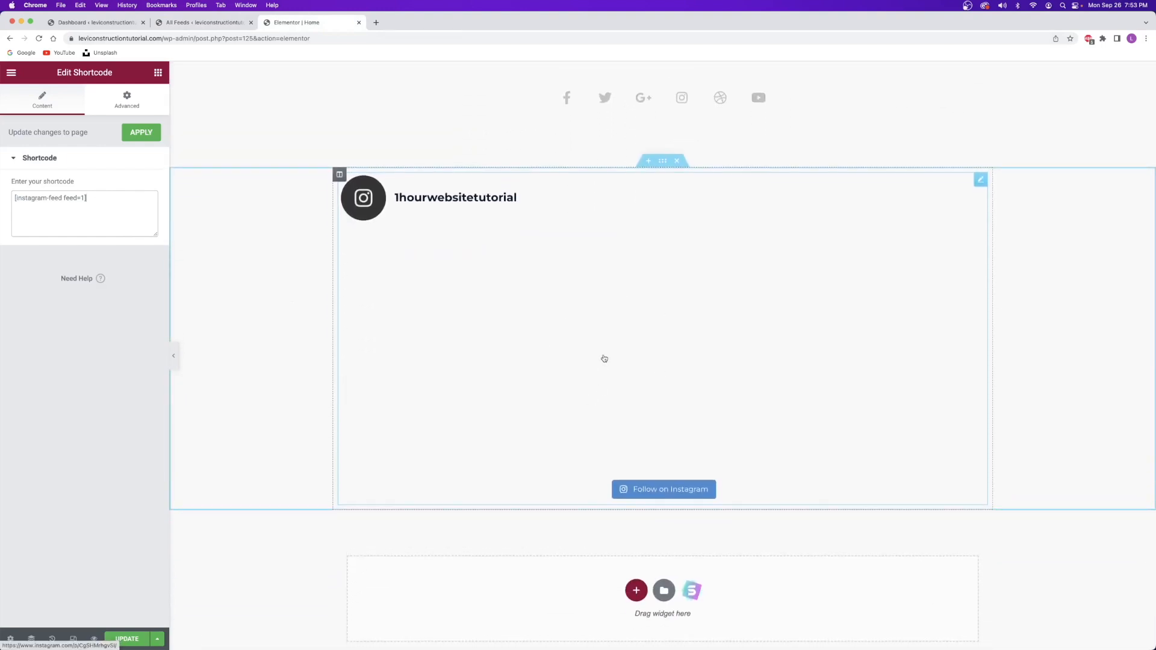
left_click(129, 640)
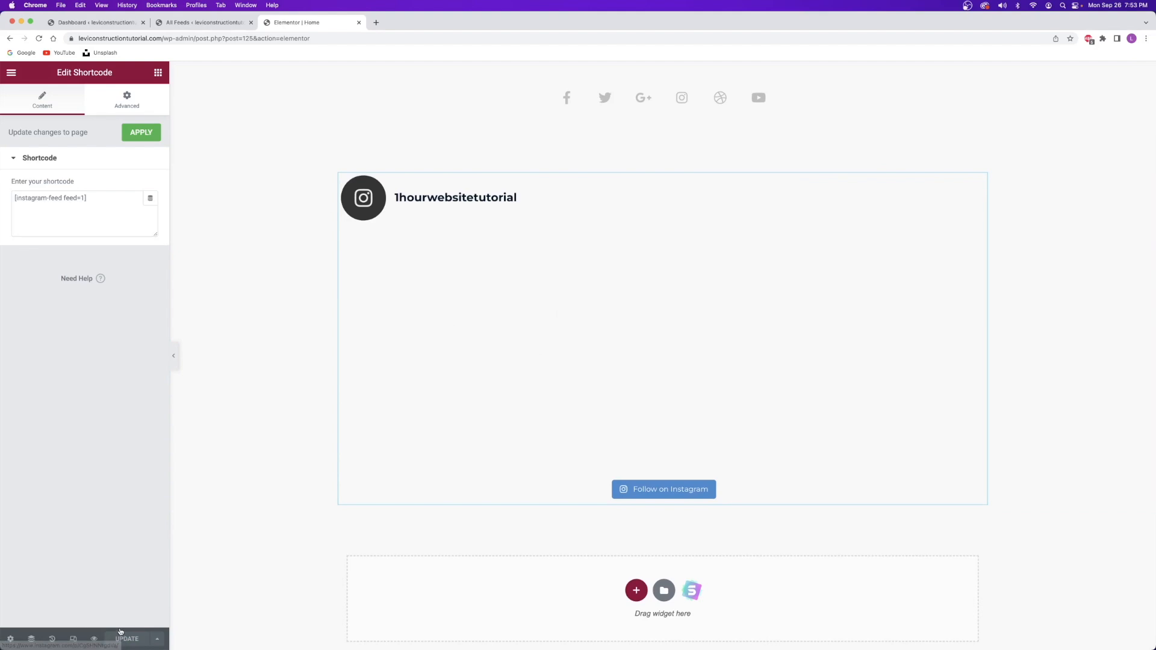
Preview the home page and check the embedded Instagram feed below the social icons.
left_click(94, 639)
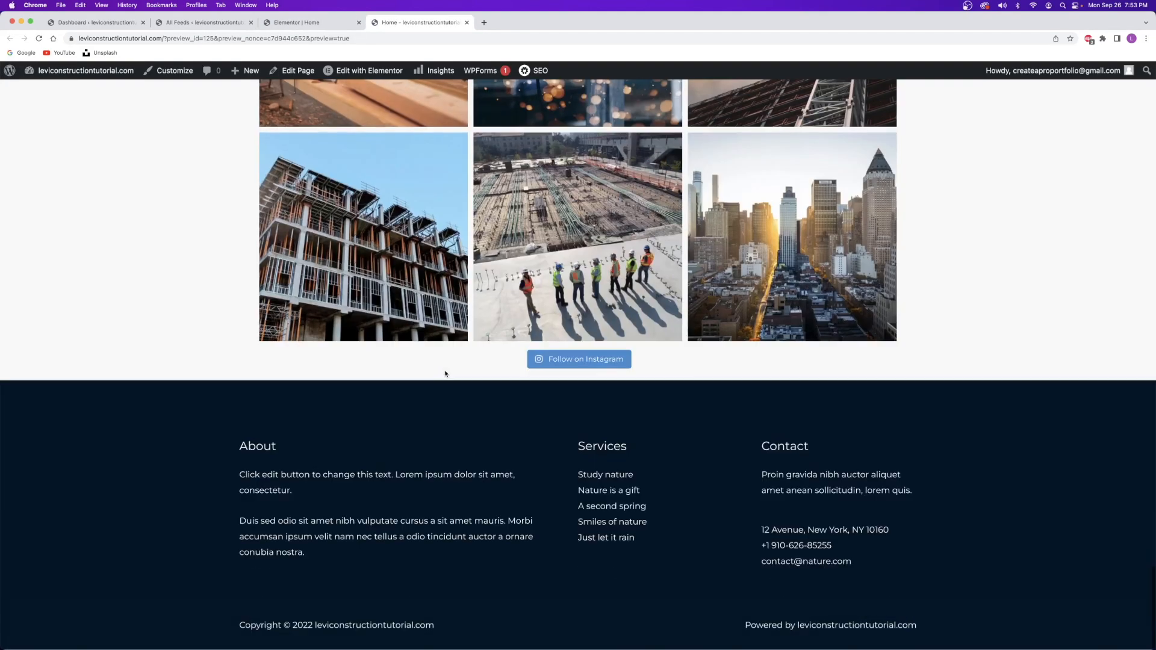
scroll(442, 379, "up", 5)
scroll(446, 374, "up", 2)
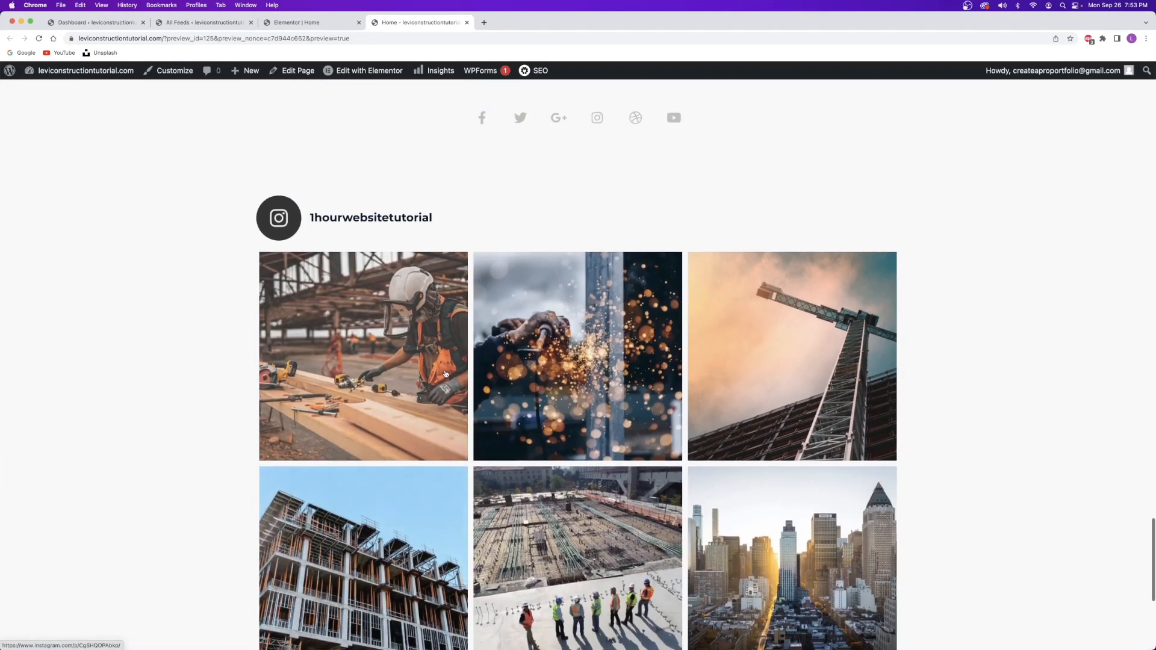
left_click(385, 358)
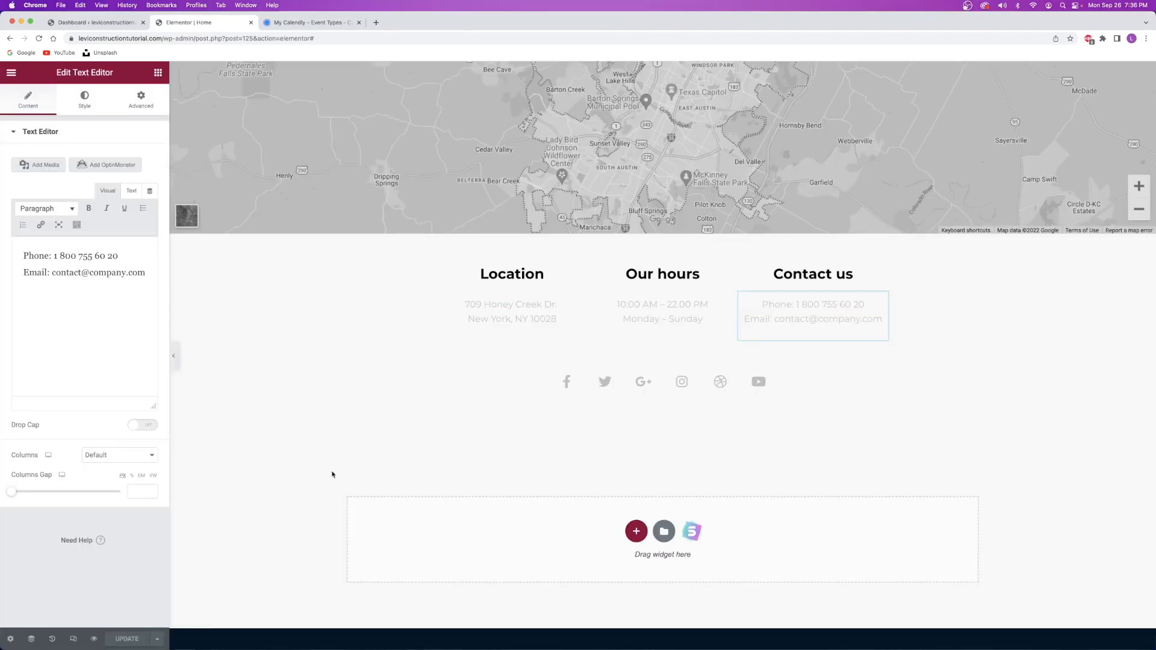
Review the home page sections from the hero down to the Calendly booking and map to examine how they appear.
scroll(331, 474, "up", 20)
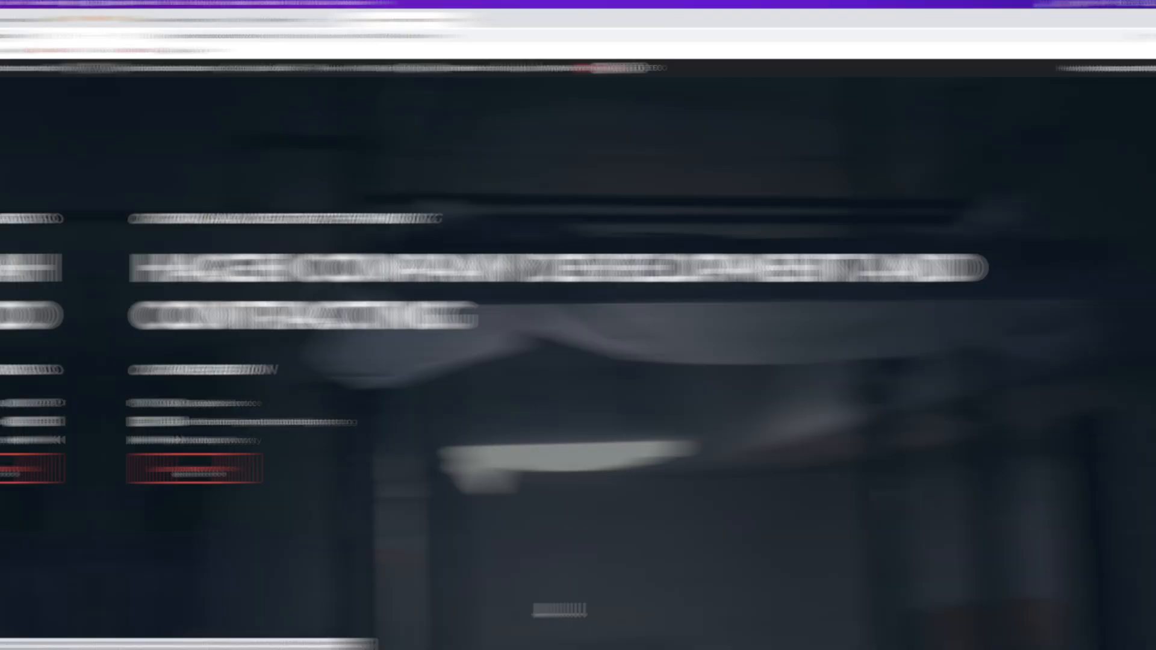
scroll(263, 445, "down", 6)
scroll(271, 440, "down", 3)
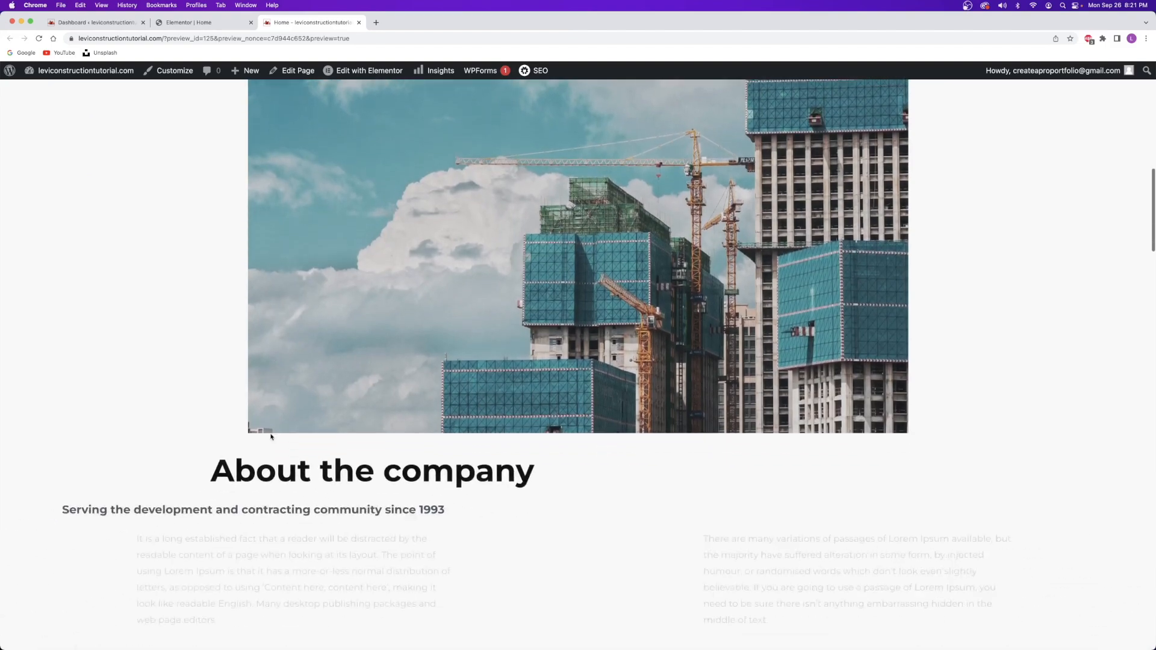
scroll(300, 426, "down", 10)
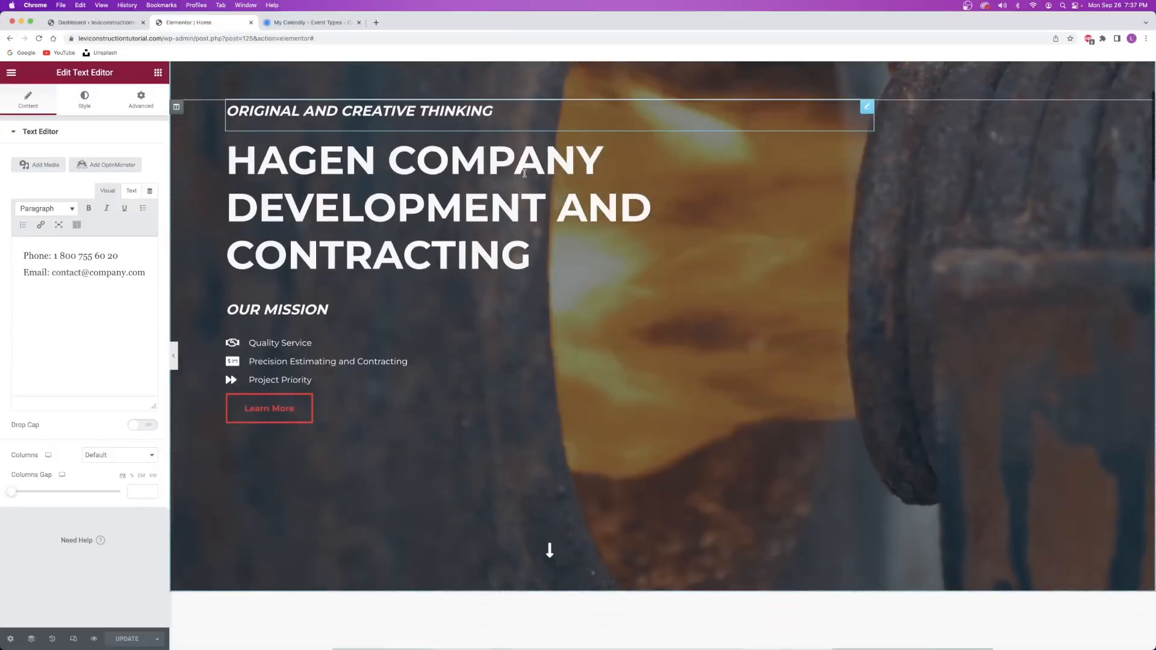
scroll(521, 177, "down", 8)
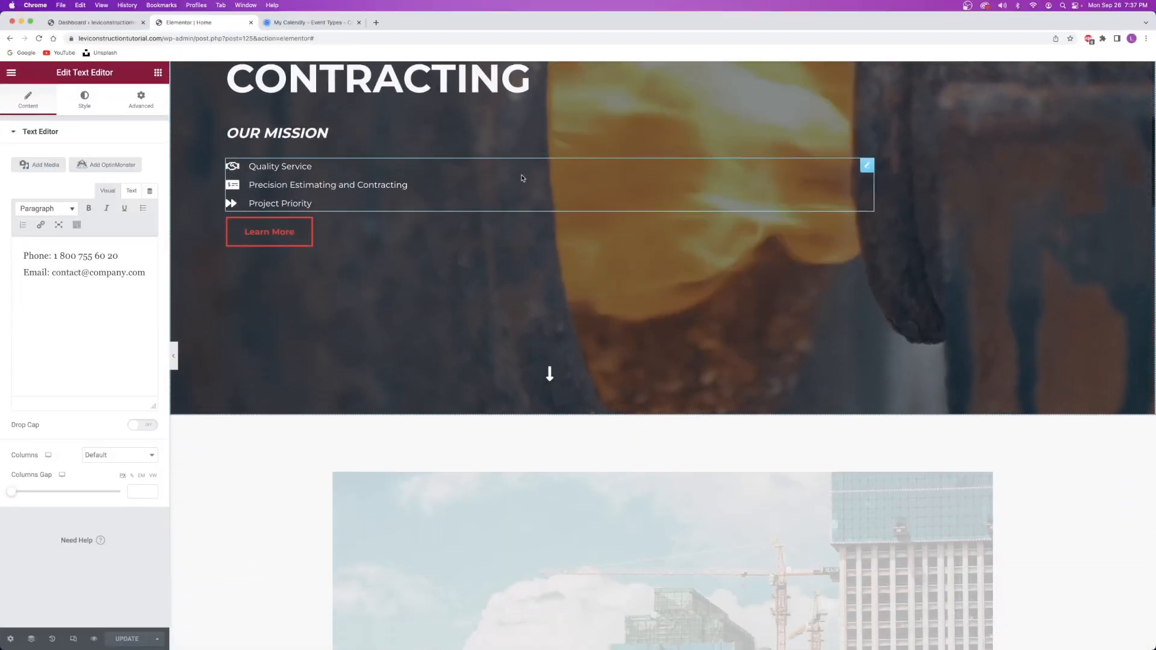
scroll(522, 179, "down", 1)
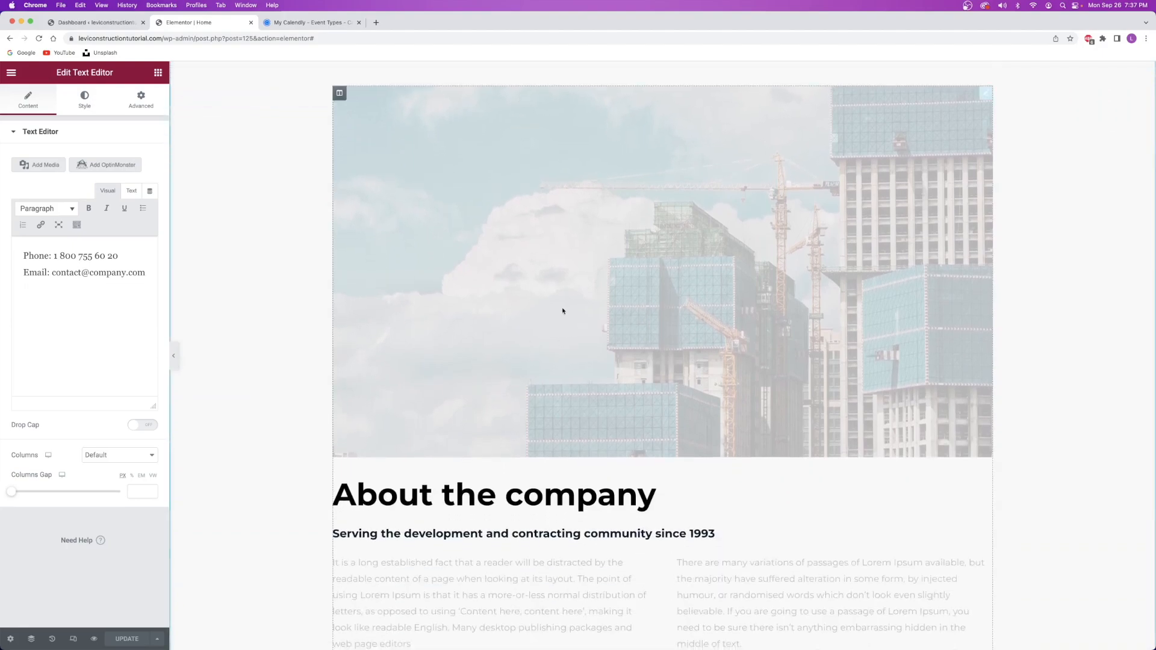
scroll(543, 341, "down", 15)
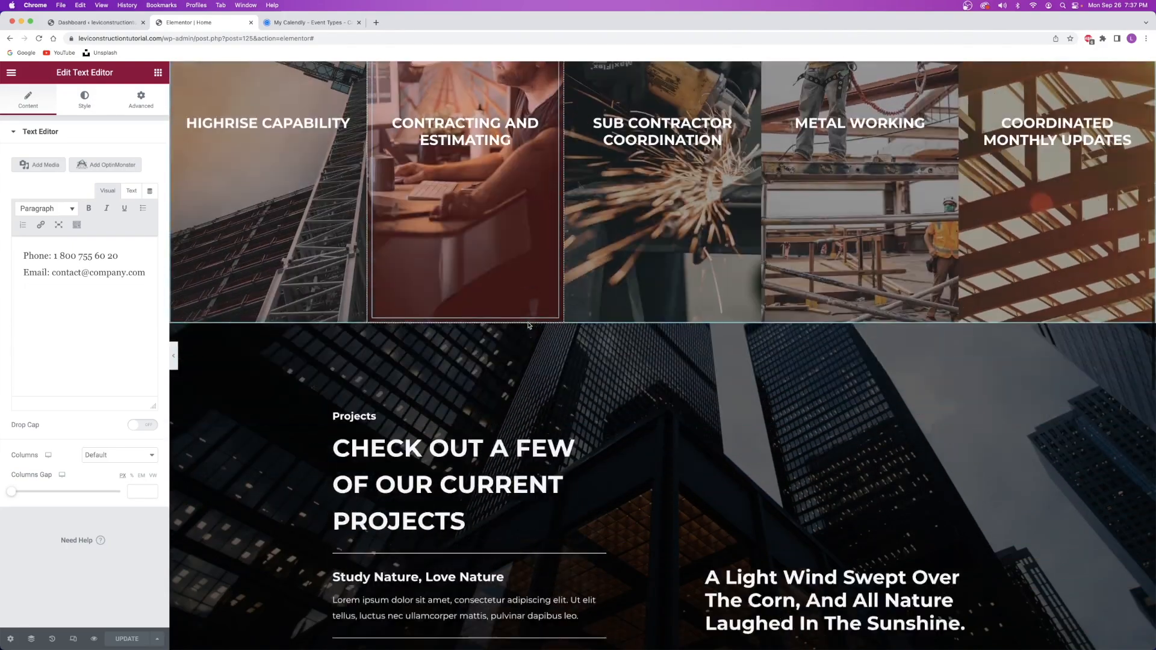
scroll(529, 327, "down", 12)
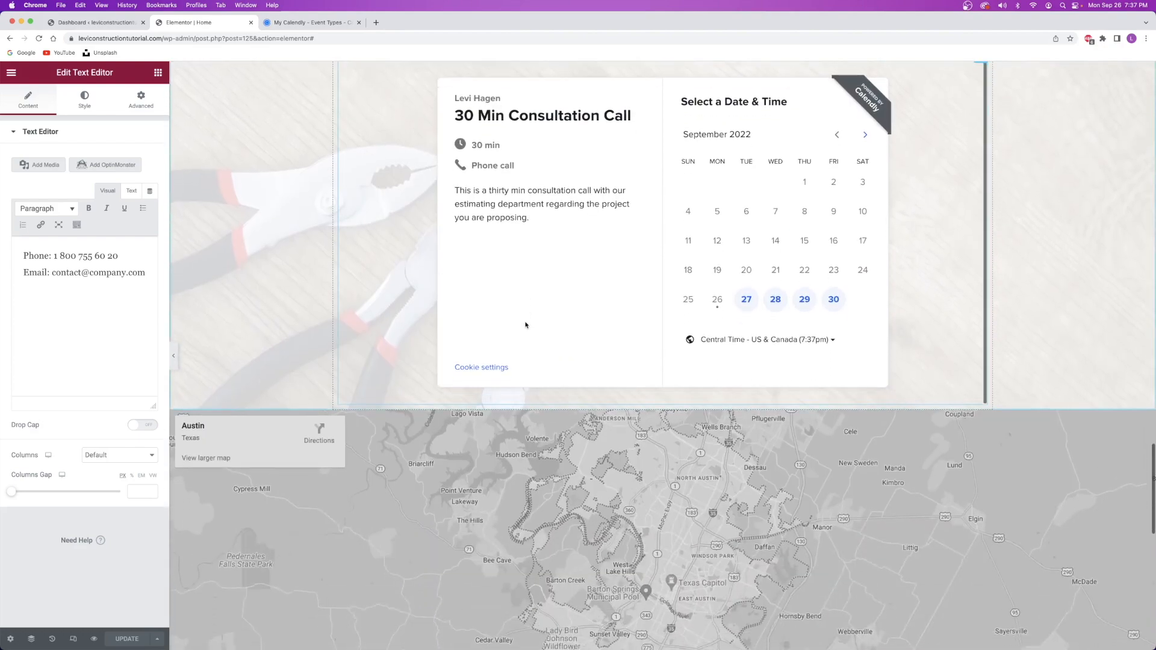
Give the construction image above the "About the company" heading a Bounce In entrance animation.
scroll(525, 324, "up", 20)
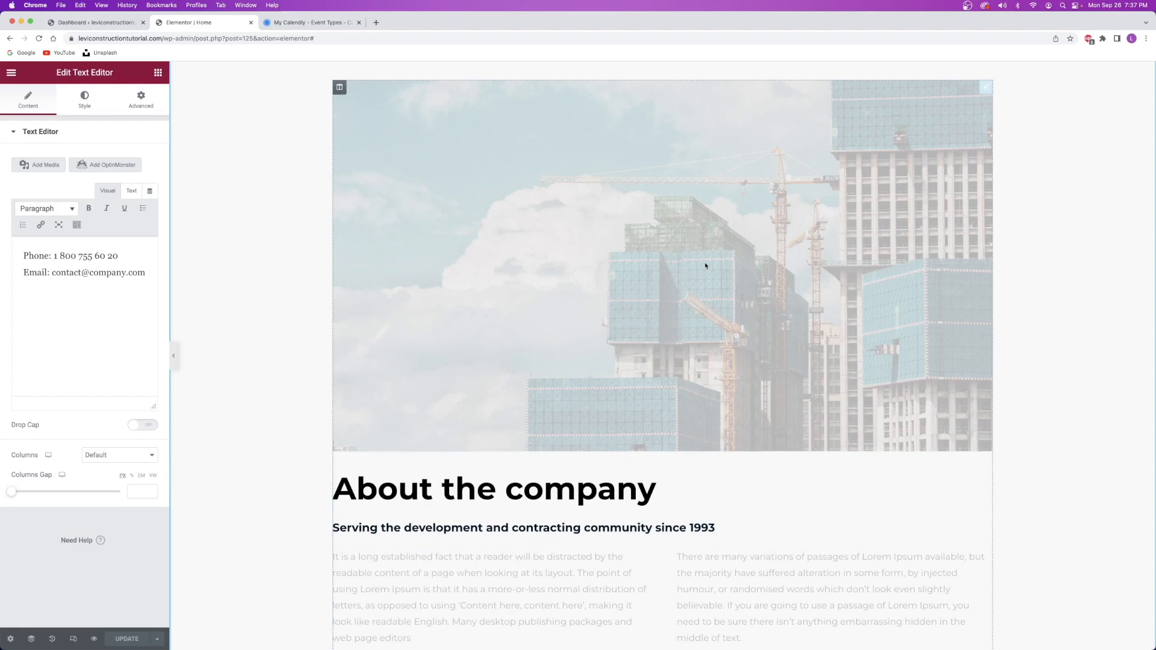
left_click(986, 92)
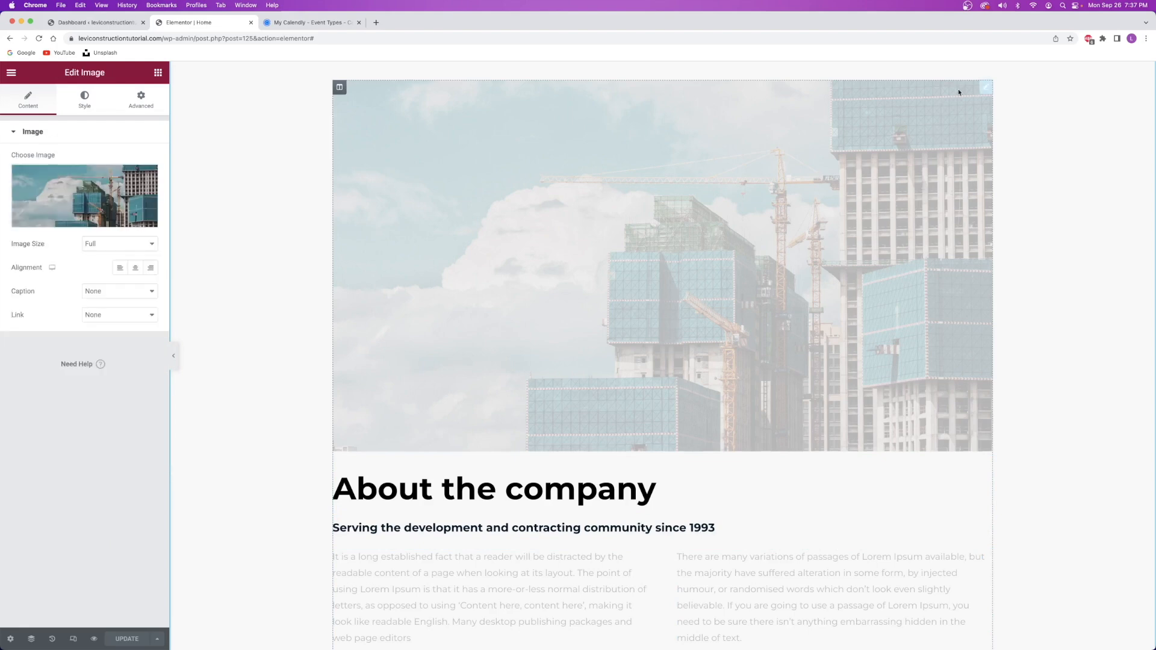
left_click(141, 100)
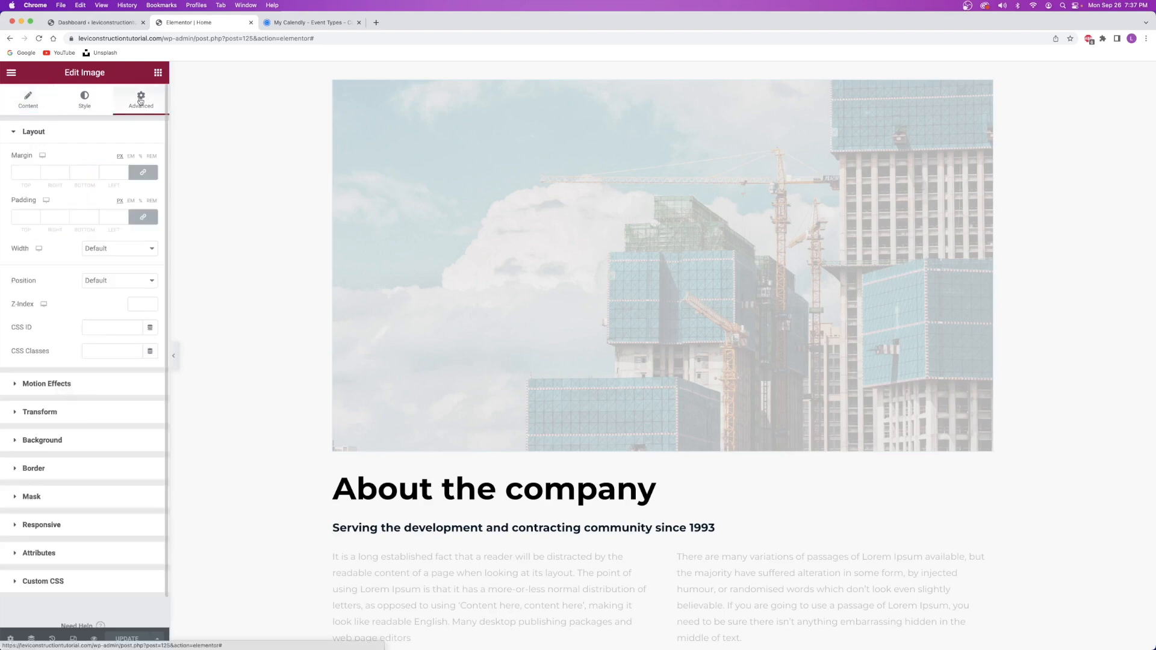
left_click(78, 386)
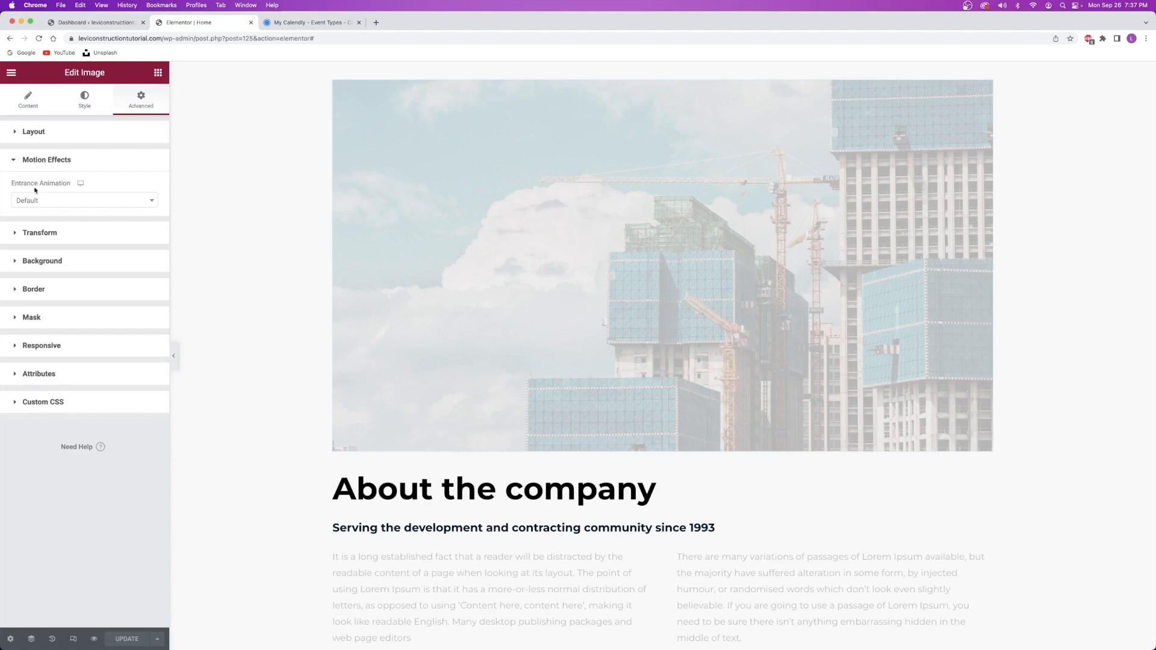
left_click(63, 202)
scroll(59, 265, "down", 8)
scroll(55, 274, "up", 5)
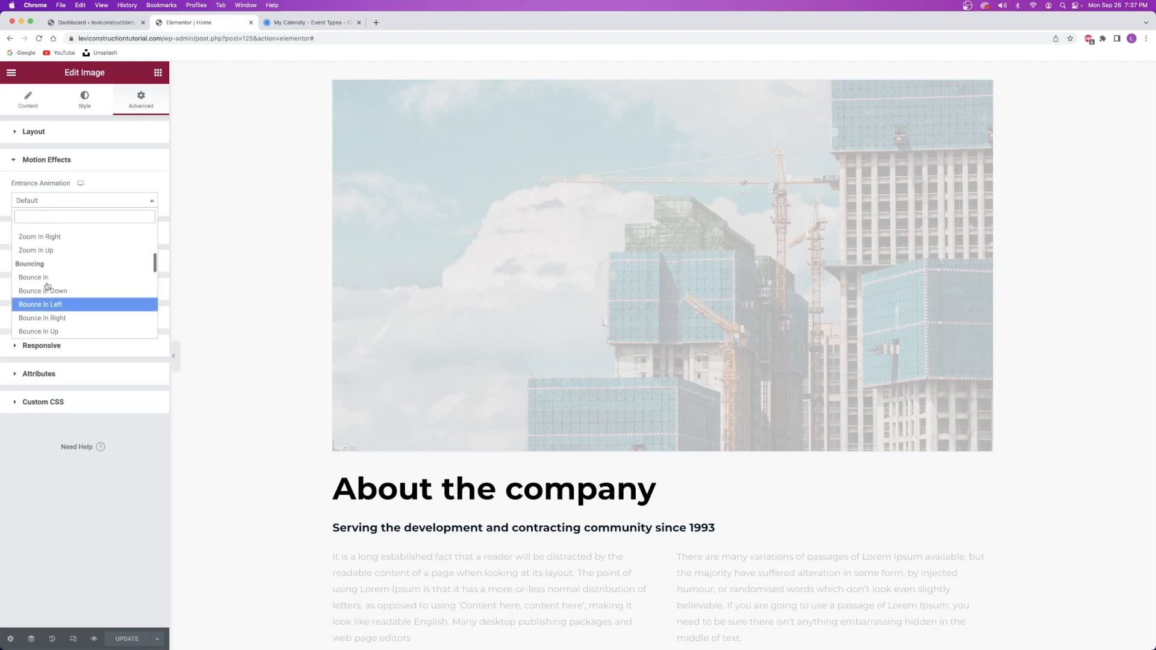
left_click(47, 278)
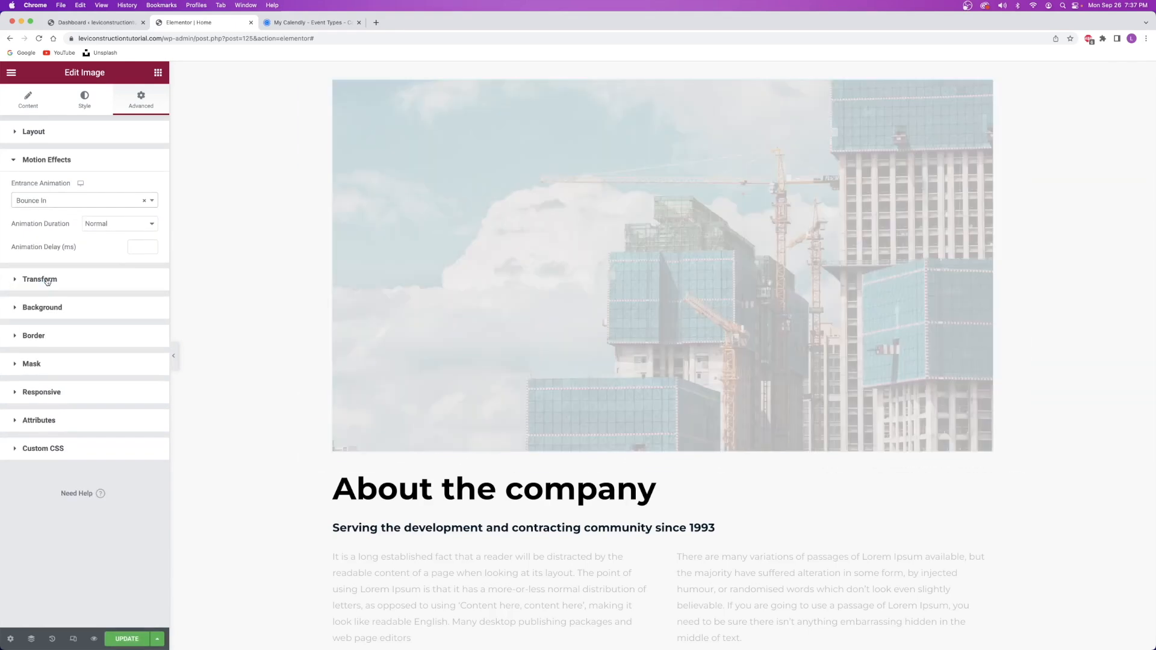
Try the Fade In entrance animation on the construction image, and settle on Fade In Down.
left_click(50, 203)
scroll(43, 259, "up", 5)
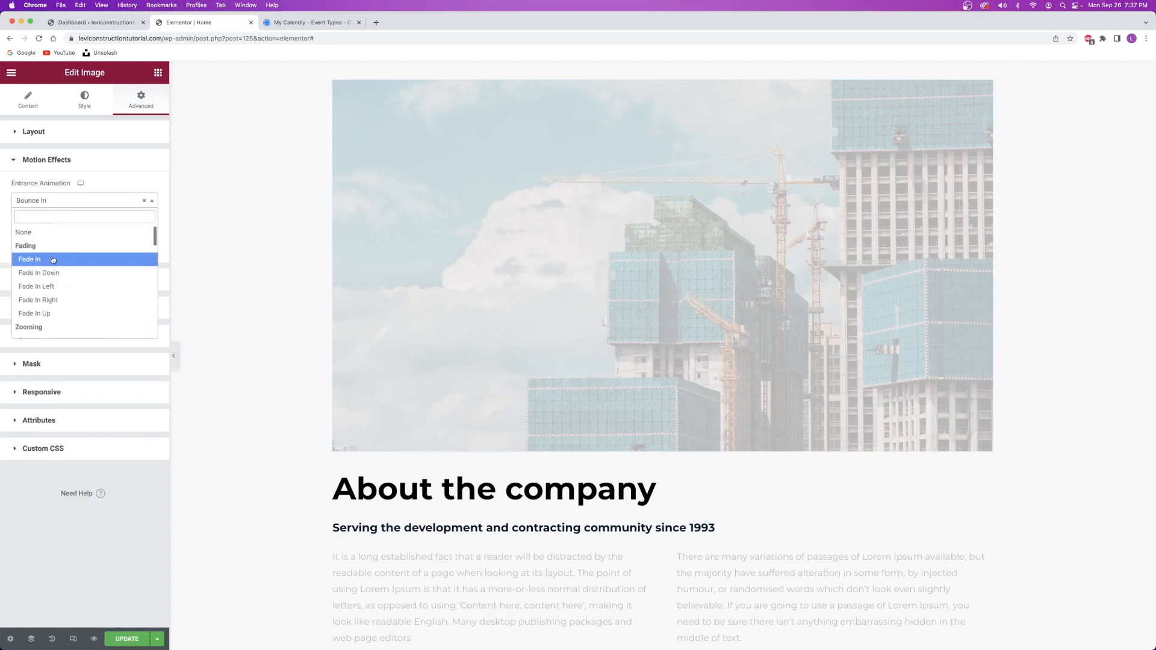
left_click(43, 259)
left_click(40, 202)
left_click(56, 272)
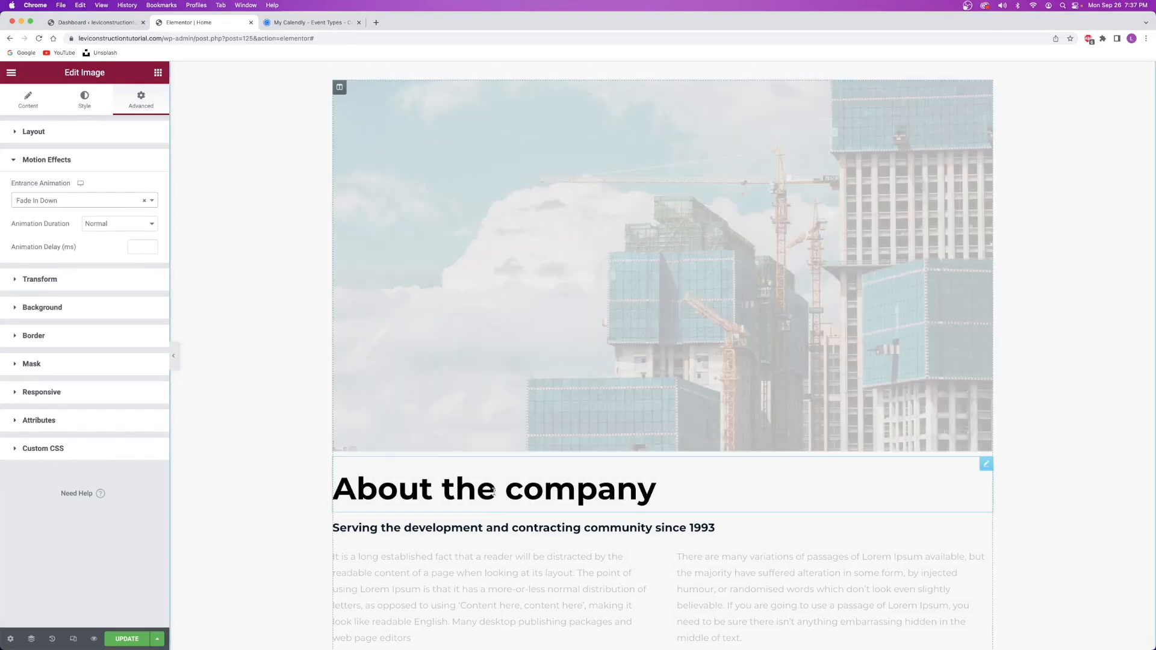
Set the entrance animation of the "About the company" heading to Fade In Left.
left_click(664, 492)
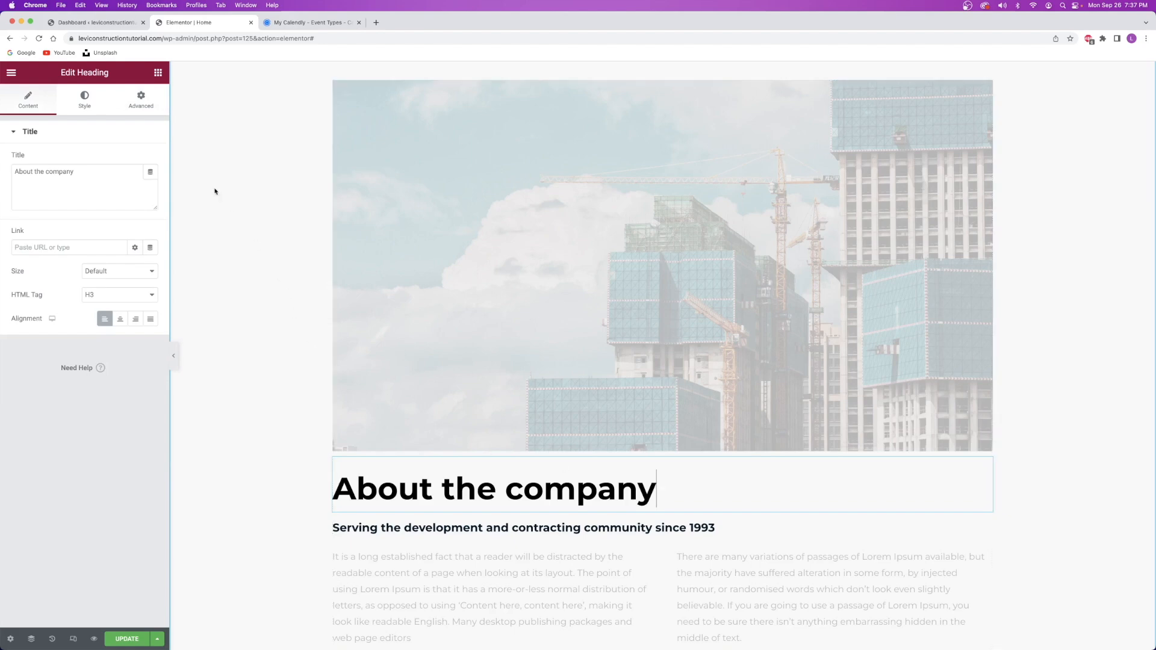
left_click(139, 101)
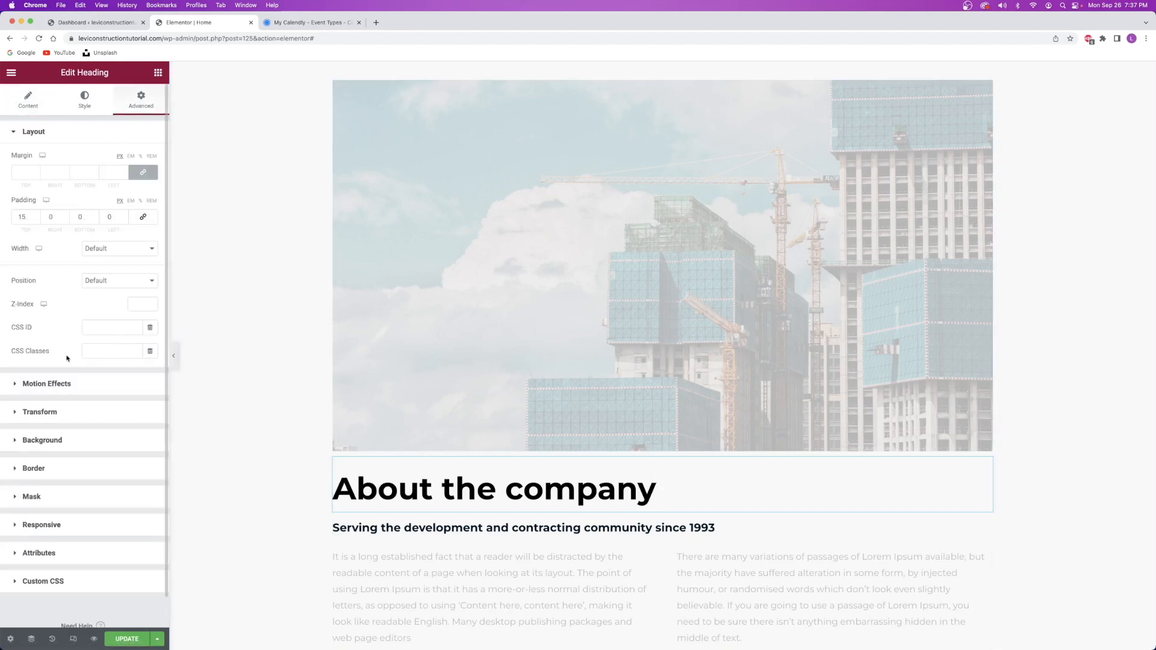
left_click(71, 384)
left_click(47, 203)
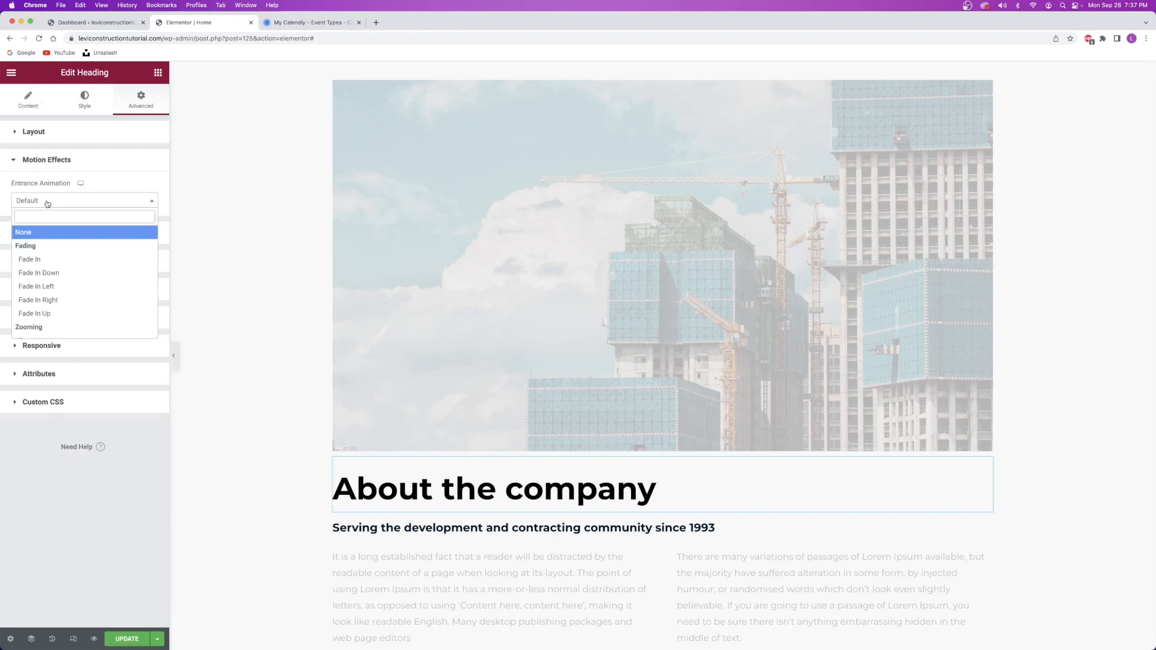
left_click(46, 287)
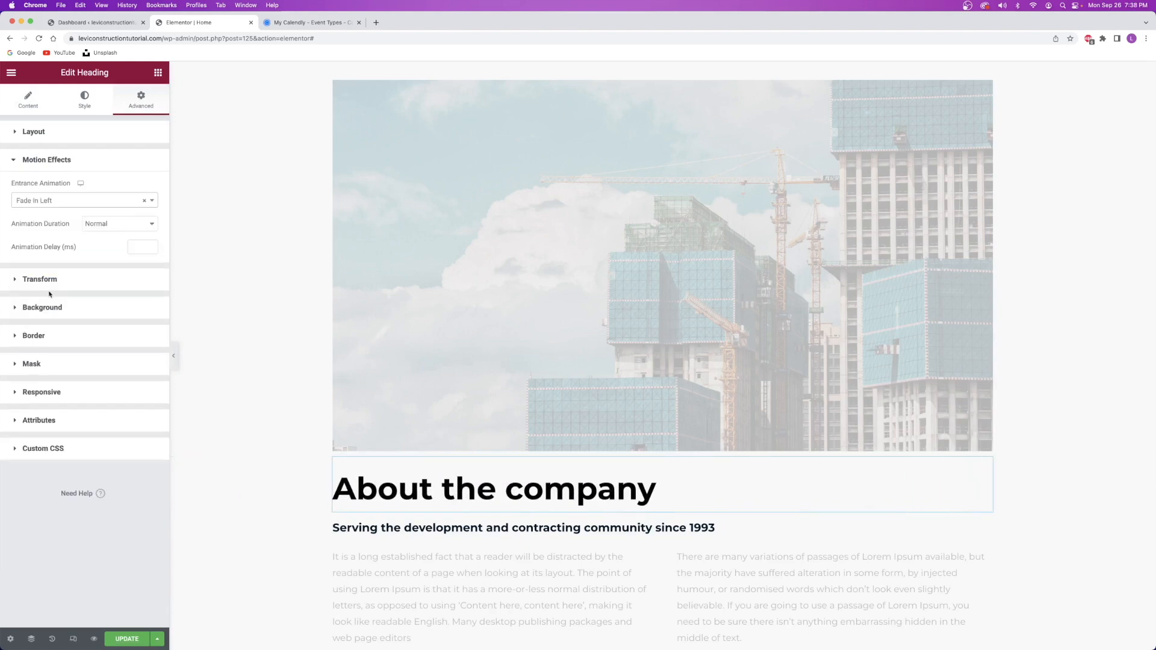
Set the entrance animation of the "Serving the development and contracting community since 1993" text to Fade In Left.
left_click(471, 528)
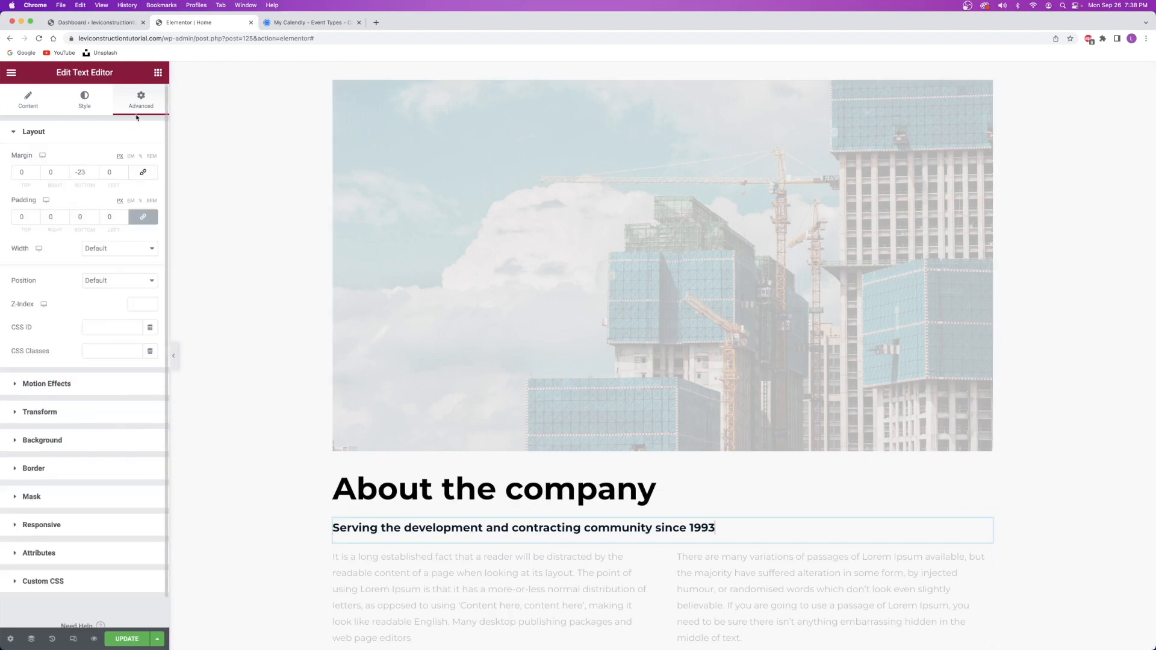
left_click(61, 390)
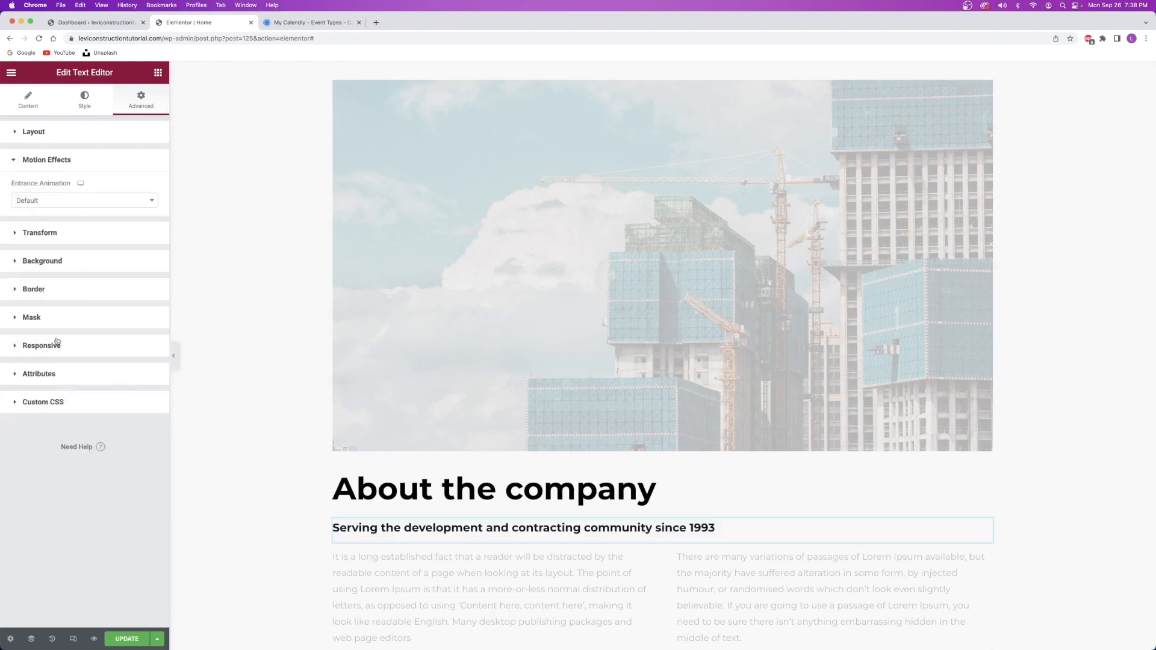
left_click(60, 199)
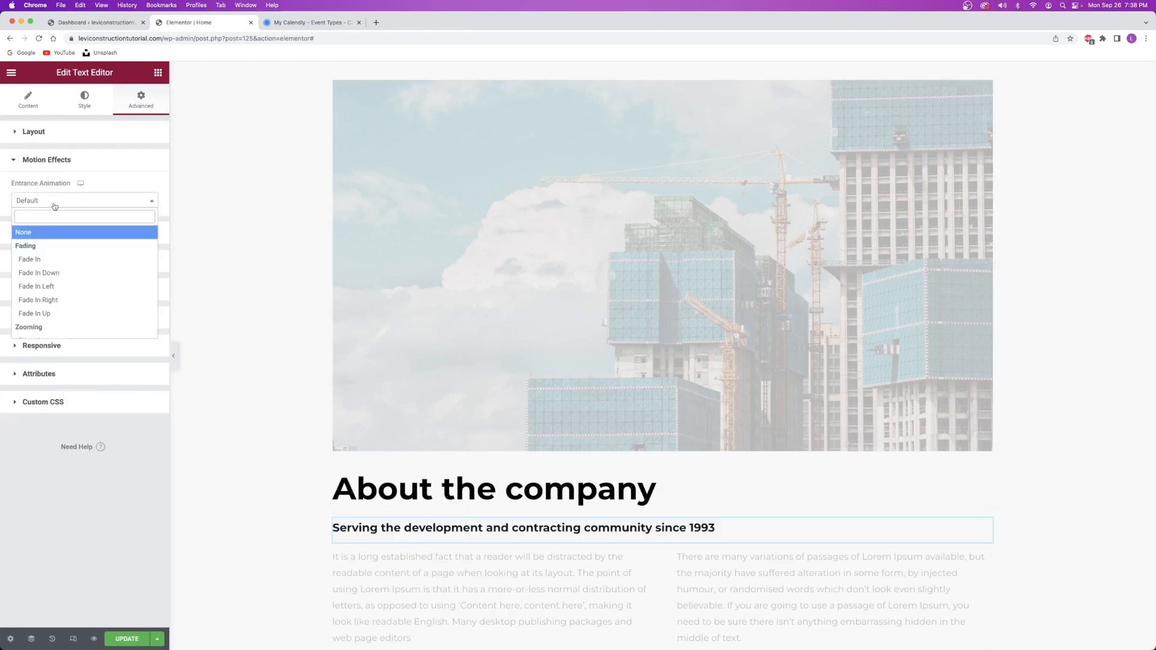
left_click(50, 288)
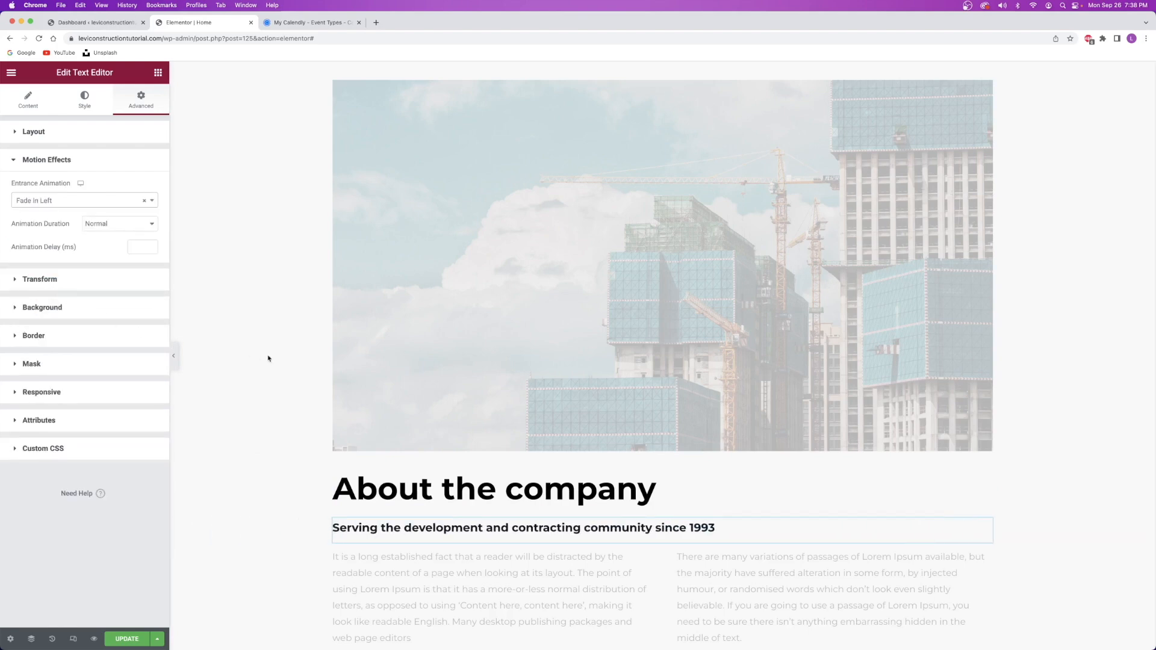
Give the second text column under the 1993 subheading ("There are many variations of passages") a Fade In Right entrance animation.
scroll(289, 346, "down", 3)
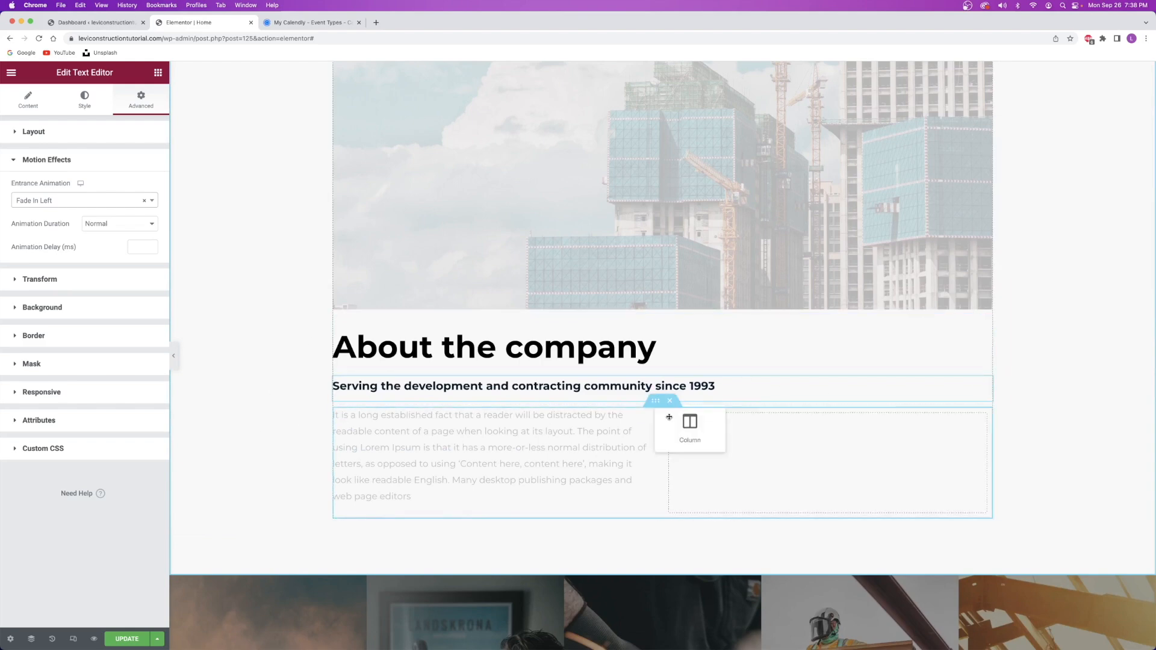
left_click(669, 414)
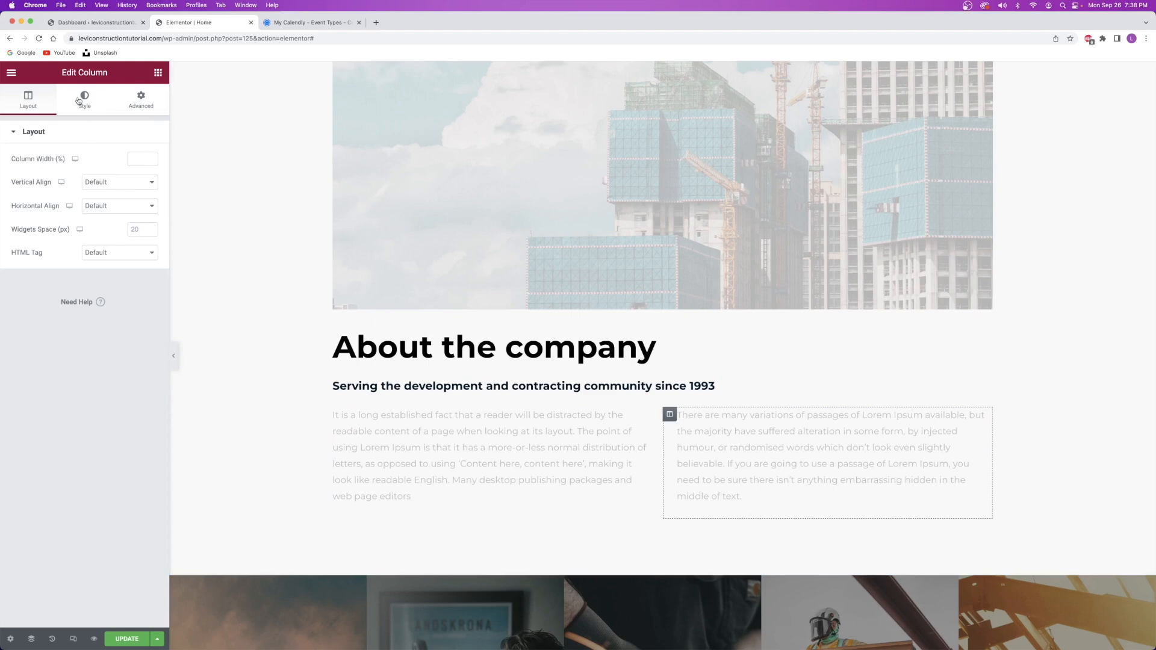
left_click(144, 102)
left_click(94, 332)
left_click(70, 202)
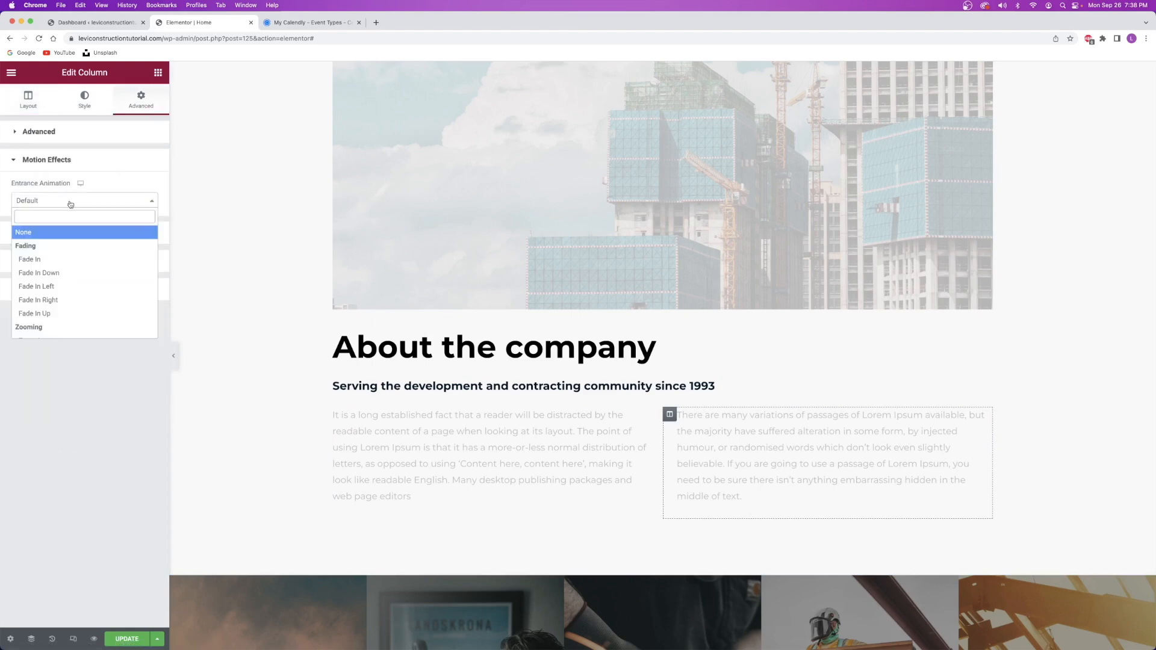
left_click(50, 301)
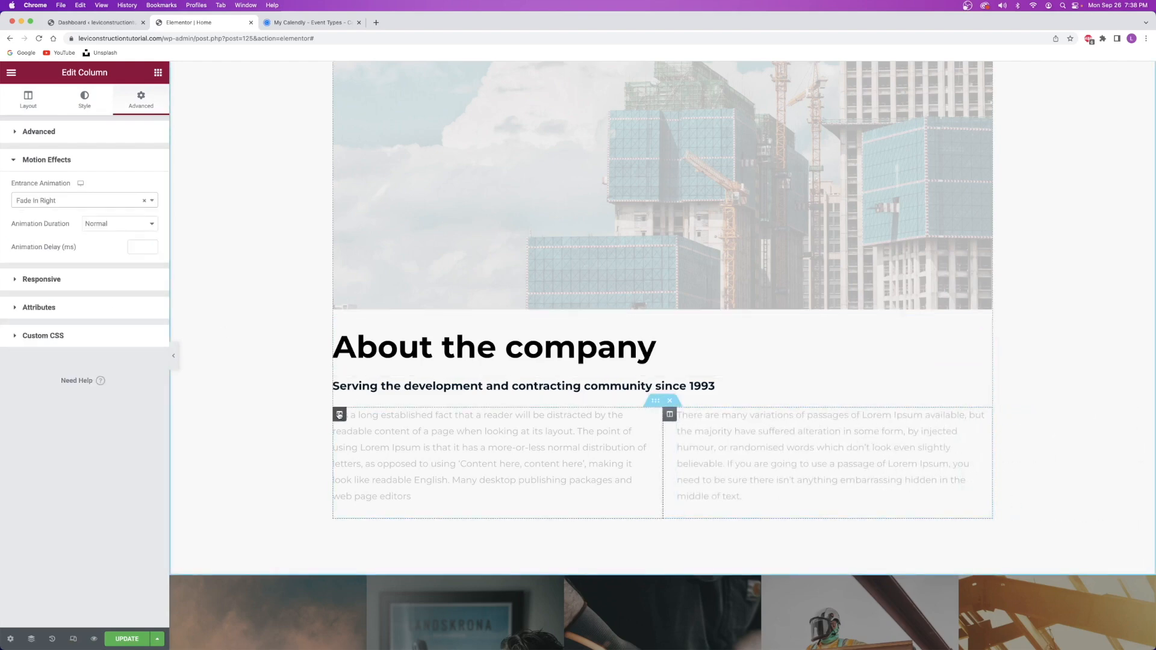
Set the entrance animation of the first text column ("It is a long established fact") to Fade In Left.
left_click(339, 415)
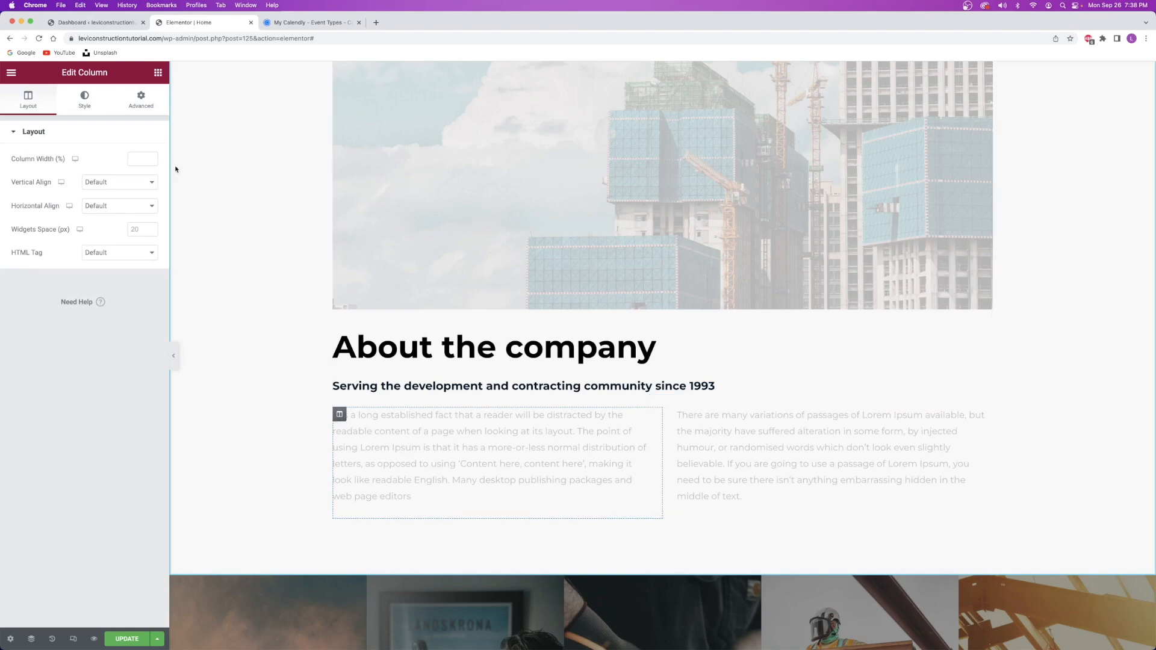
left_click(144, 107)
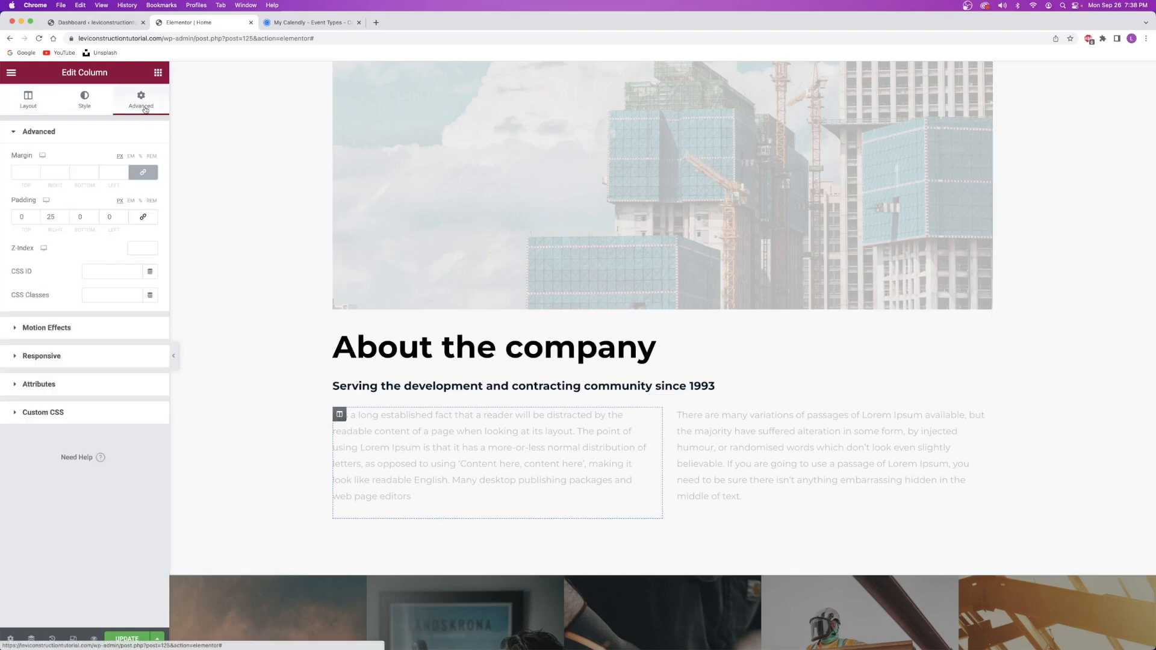
left_click(95, 328)
left_click(54, 205)
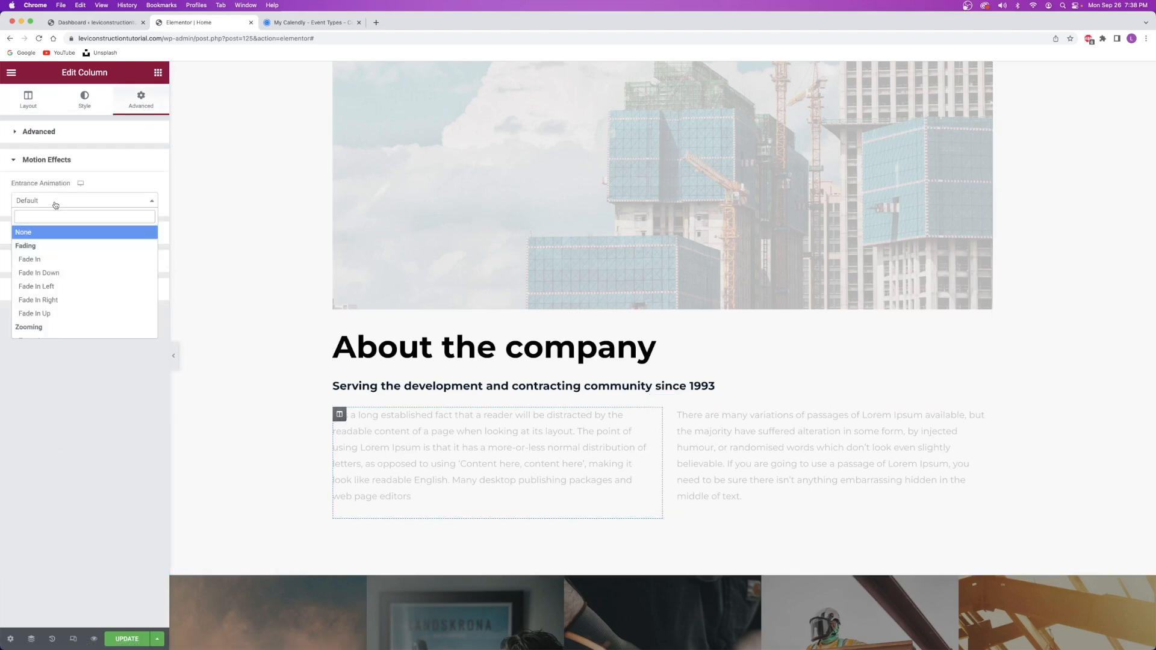
left_click(56, 287)
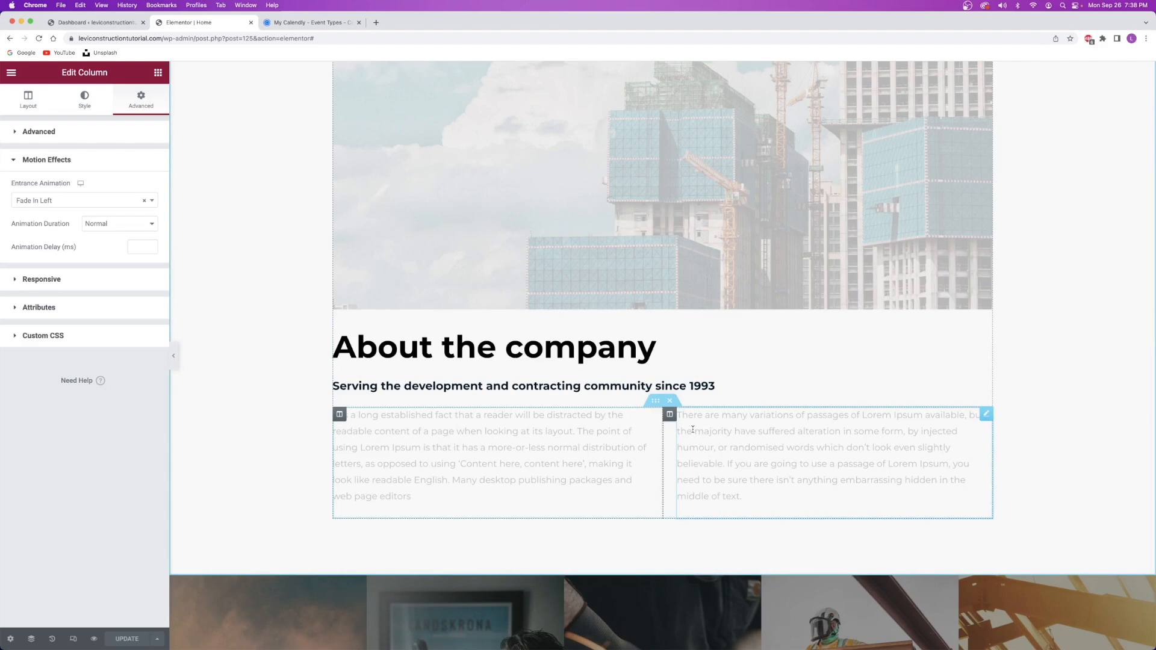
scroll(692, 429, "down", 7)
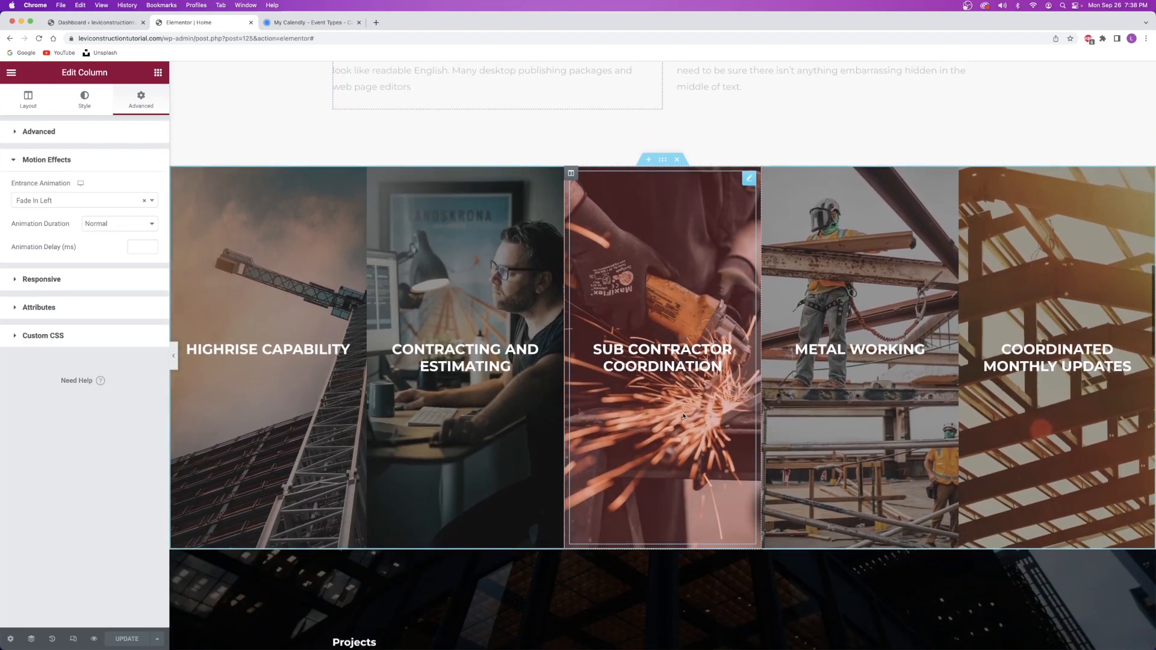
left_click(748, 181)
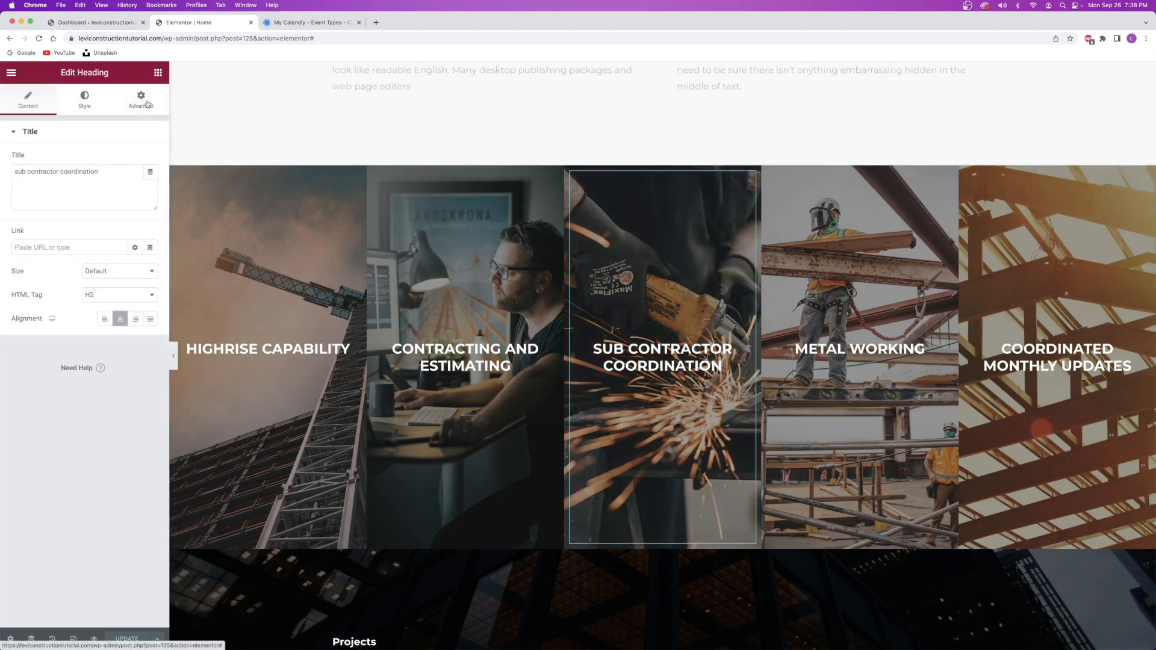
left_click(142, 101)
left_click(85, 388)
left_click(71, 206)
left_click(46, 159)
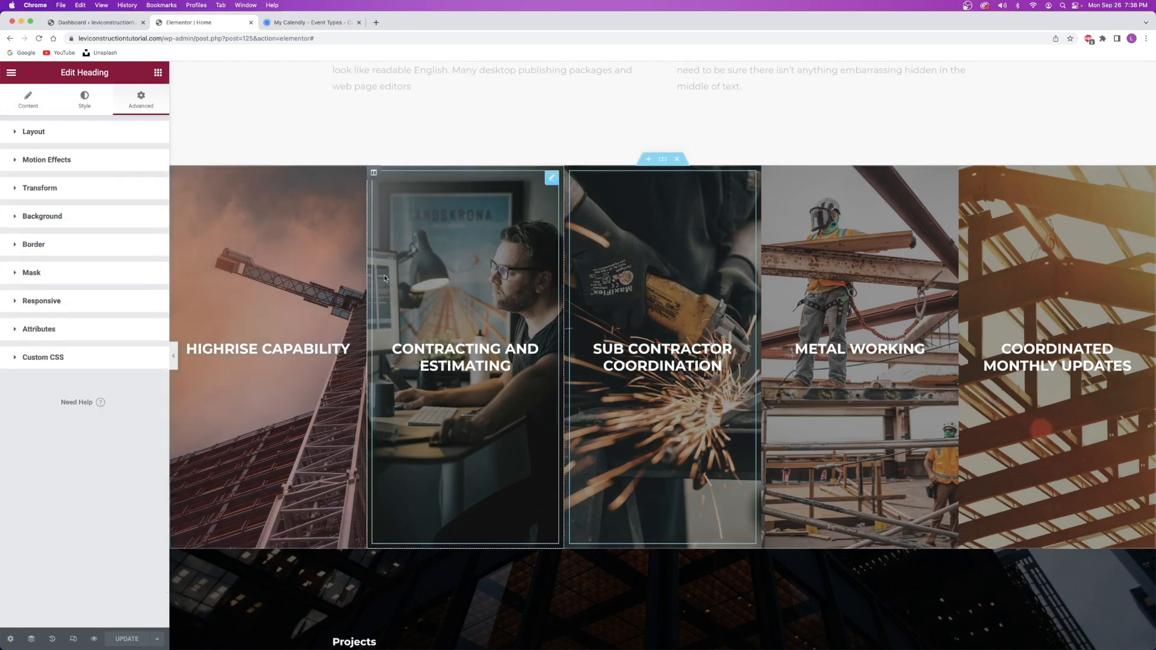
Preview the page to examine the entrance animations in the "About the company" section, and return to the editor.
scroll(600, 299, "down", 10)
scroll(600, 299, "up", 15)
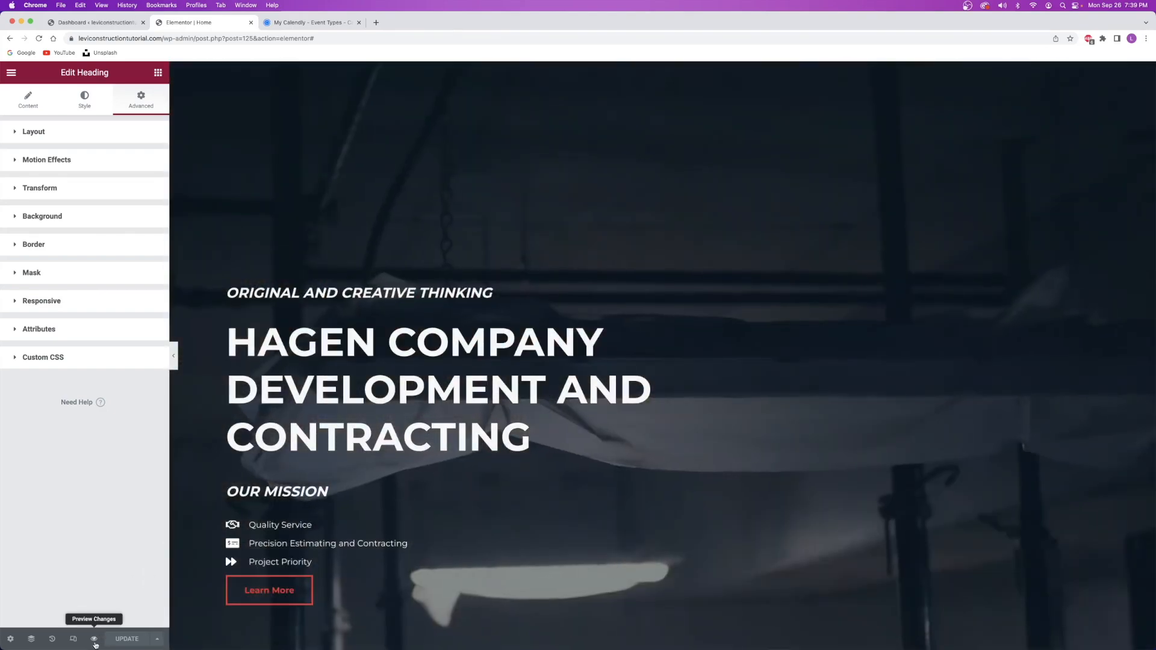
left_click(94, 638)
scroll(584, 322, "down", 10)
scroll(584, 322, "down", 3)
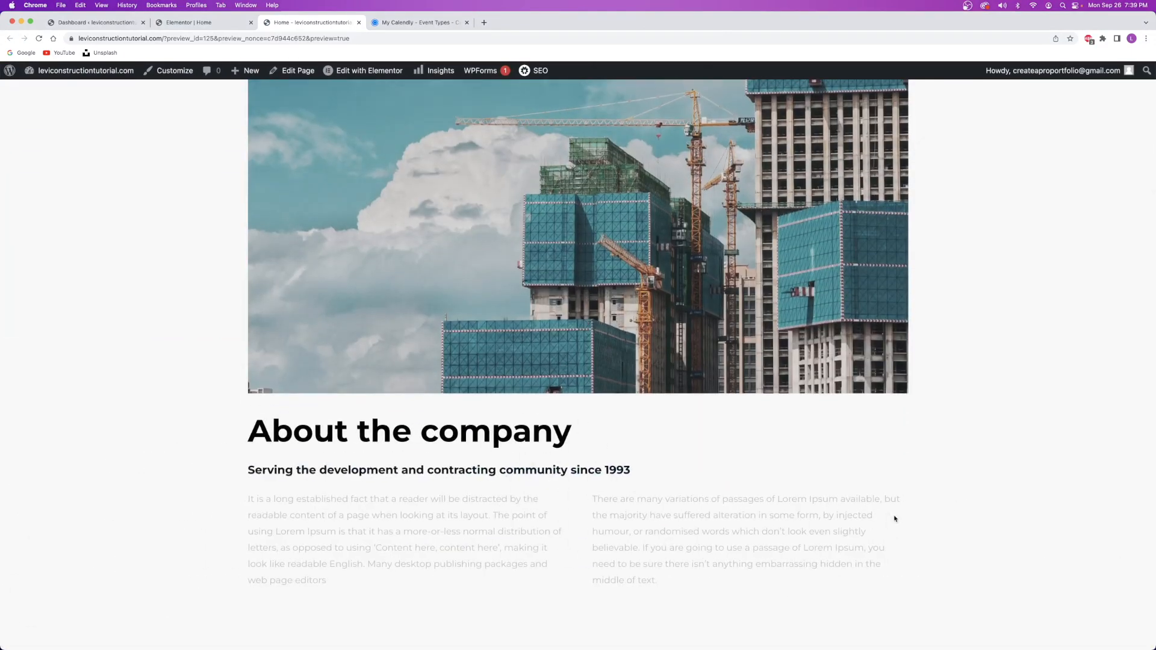
scroll(733, 487, "up", 12)
left_click(359, 22)
Open the motion effects settings of the column containing the "Sub contractor coordination" heading.
scroll(465, 249, "down", 8)
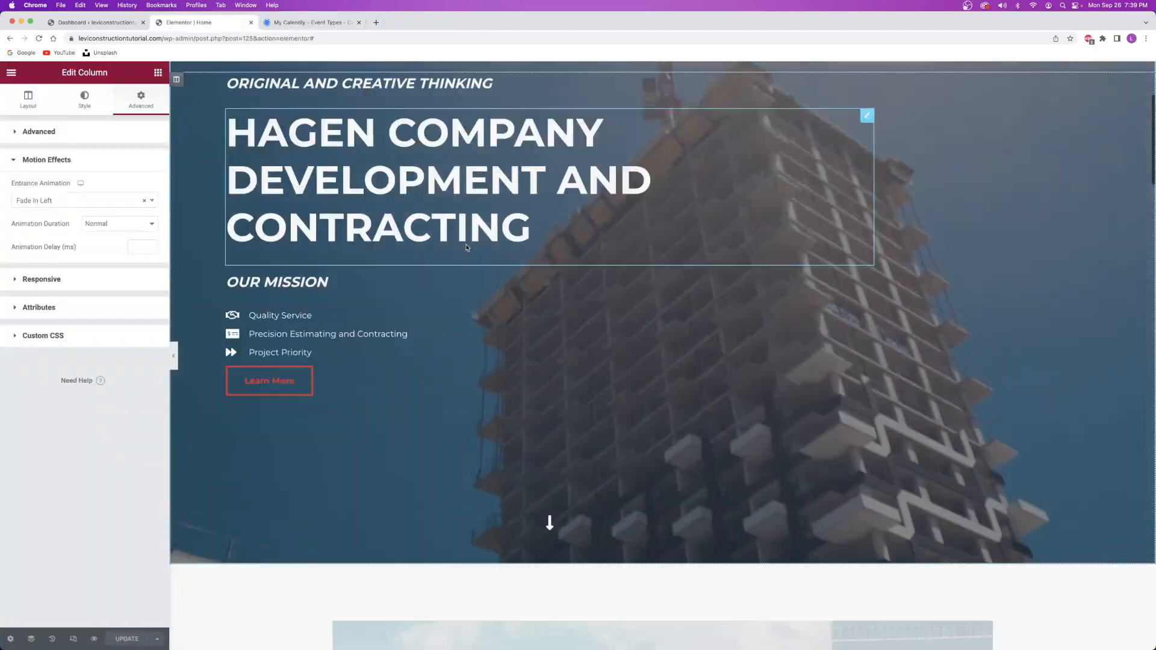
scroll(465, 249, "down", 12)
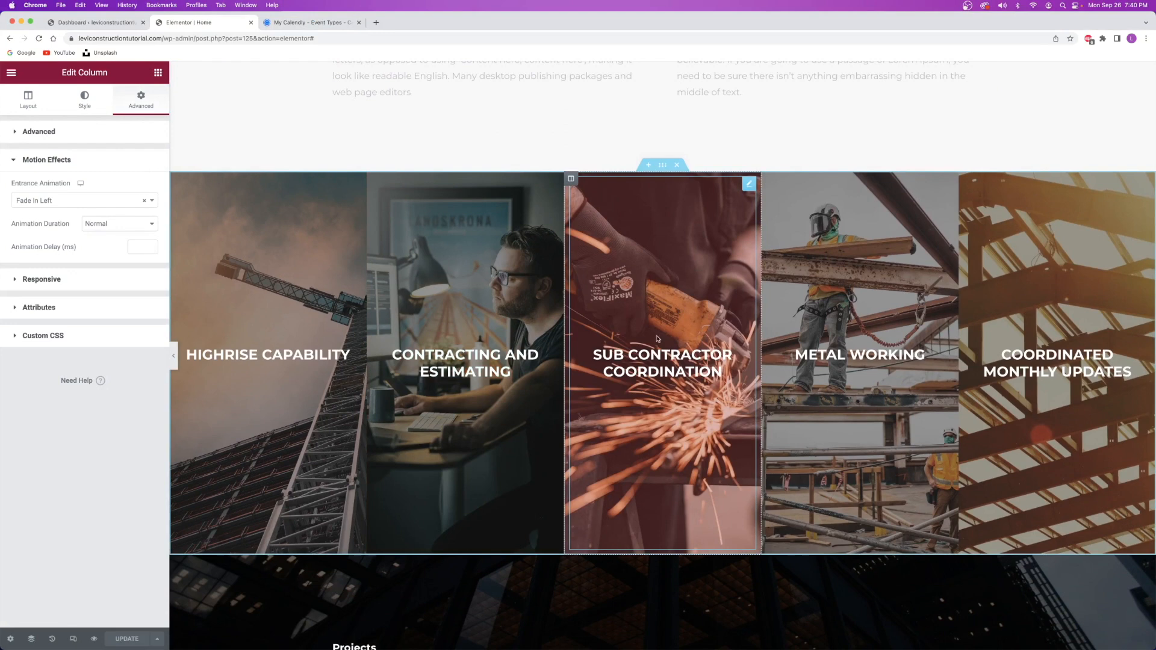
left_click(571, 178)
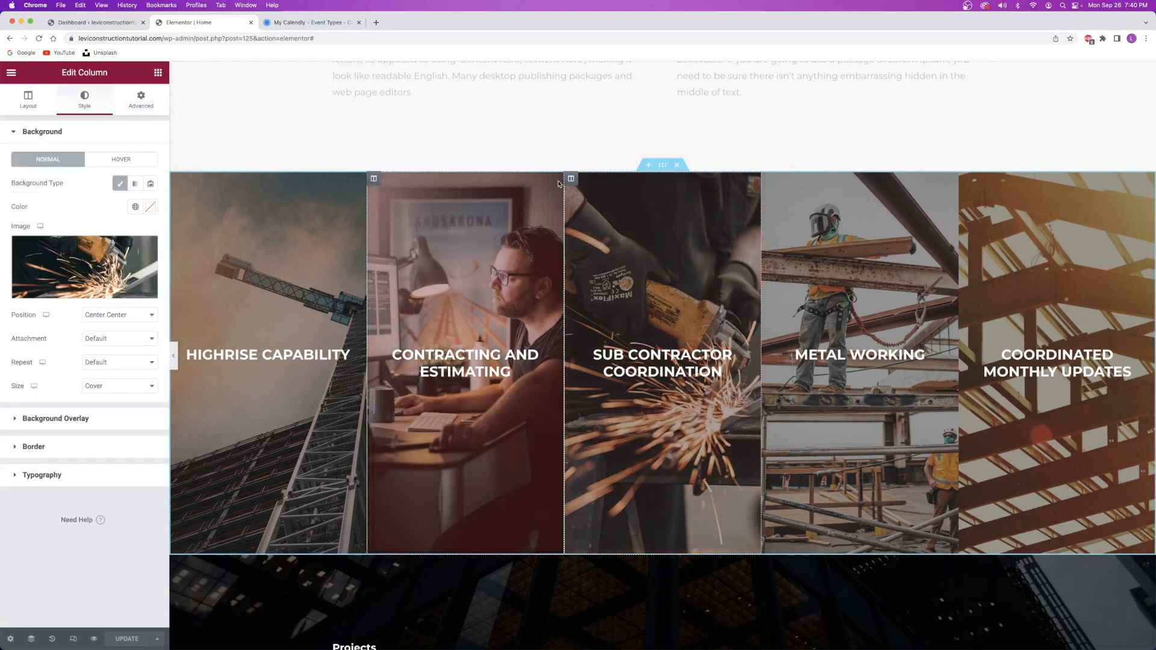
left_click(140, 99)
left_click(48, 327)
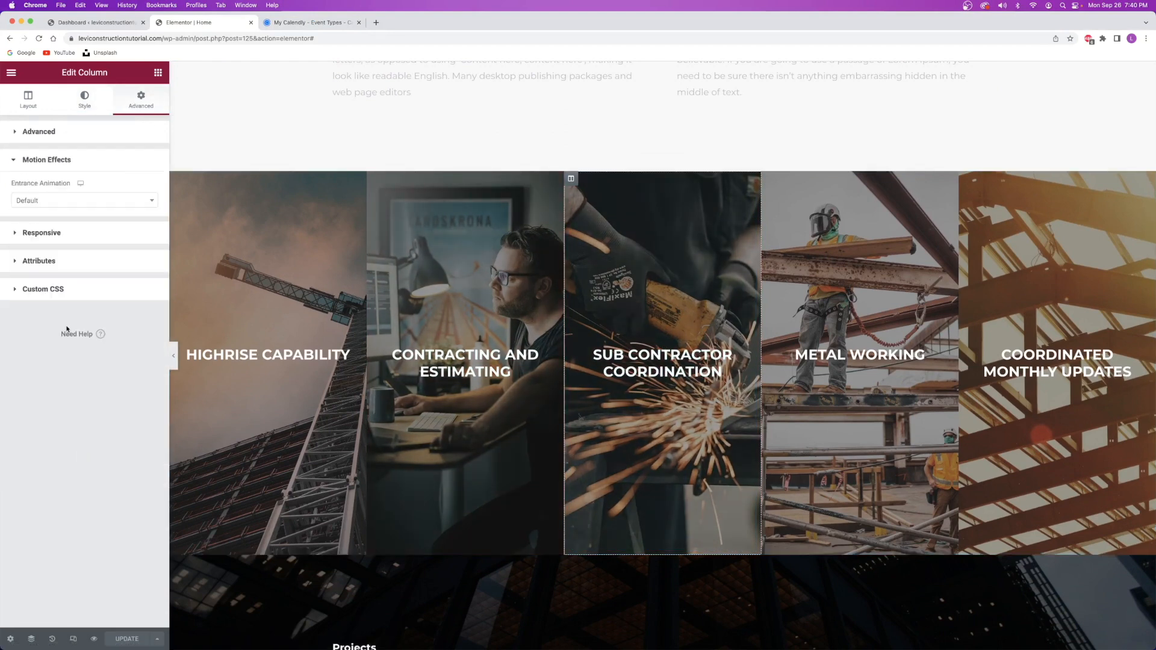
Set the Sub Contractor Coordination column's entrance animation to Fade In and the Contracting and Estimating column's to Fade In Left.
left_click(73, 203)
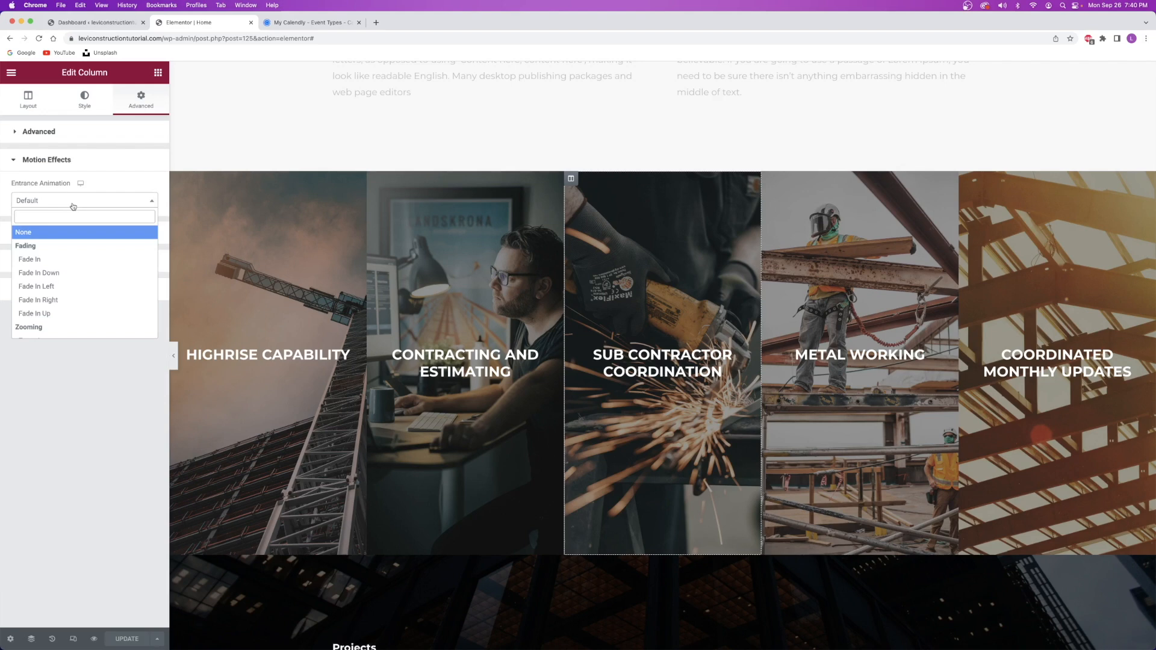
left_click(40, 260)
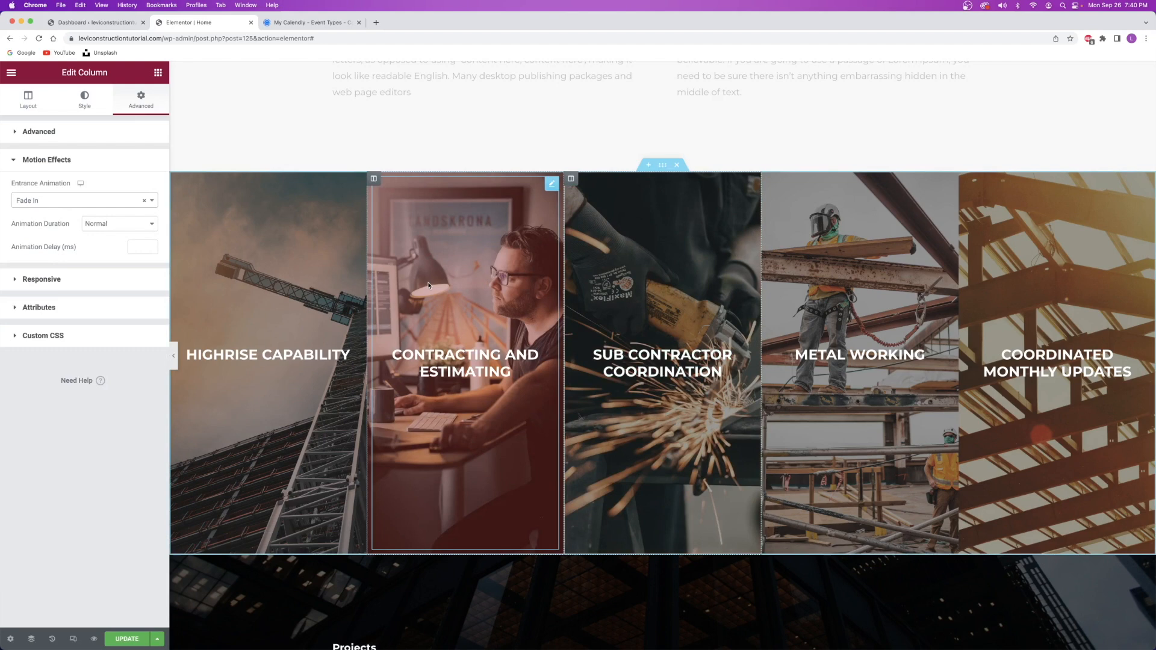
left_click(373, 180)
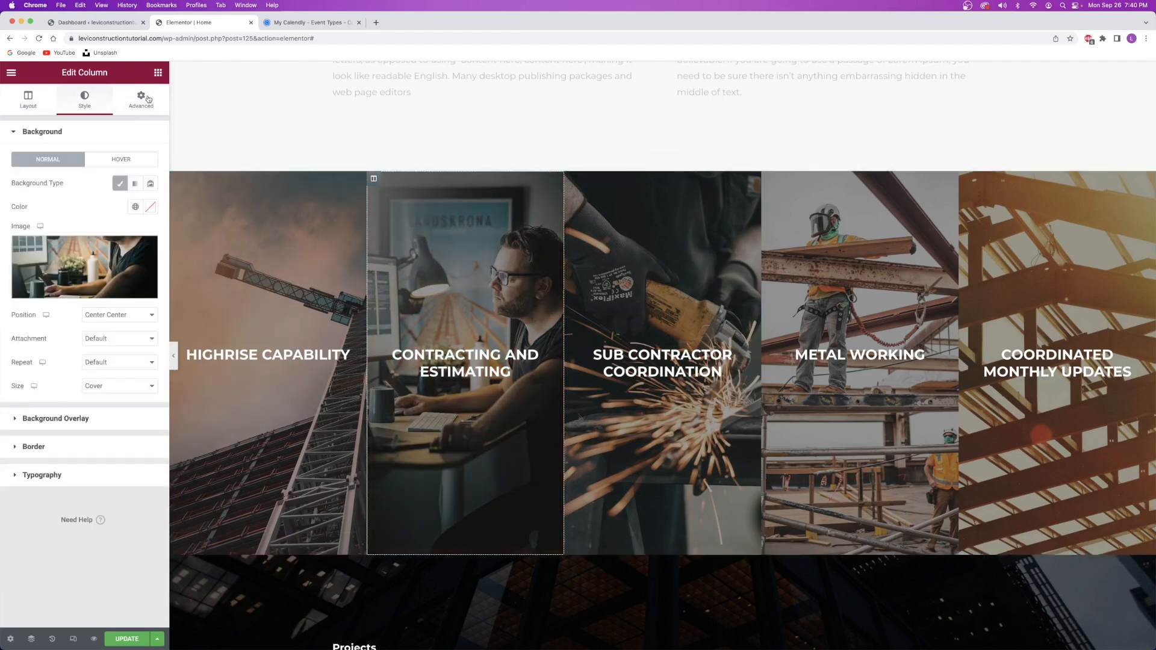
left_click(141, 100)
left_click(59, 328)
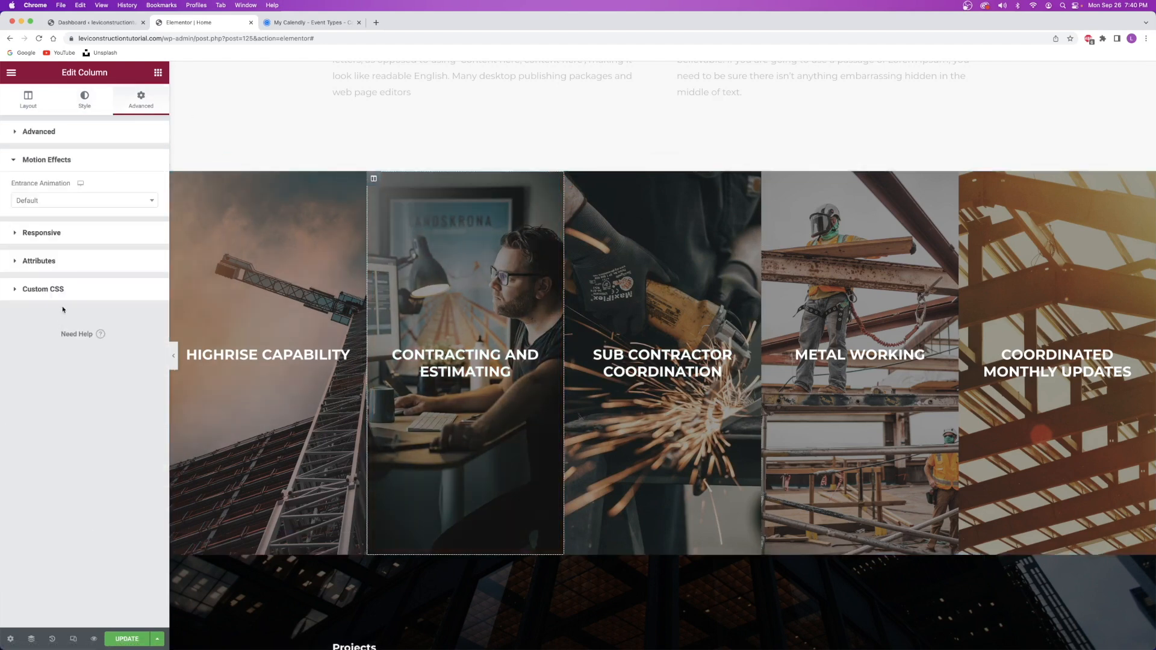
left_click(66, 207)
left_click(36, 300)
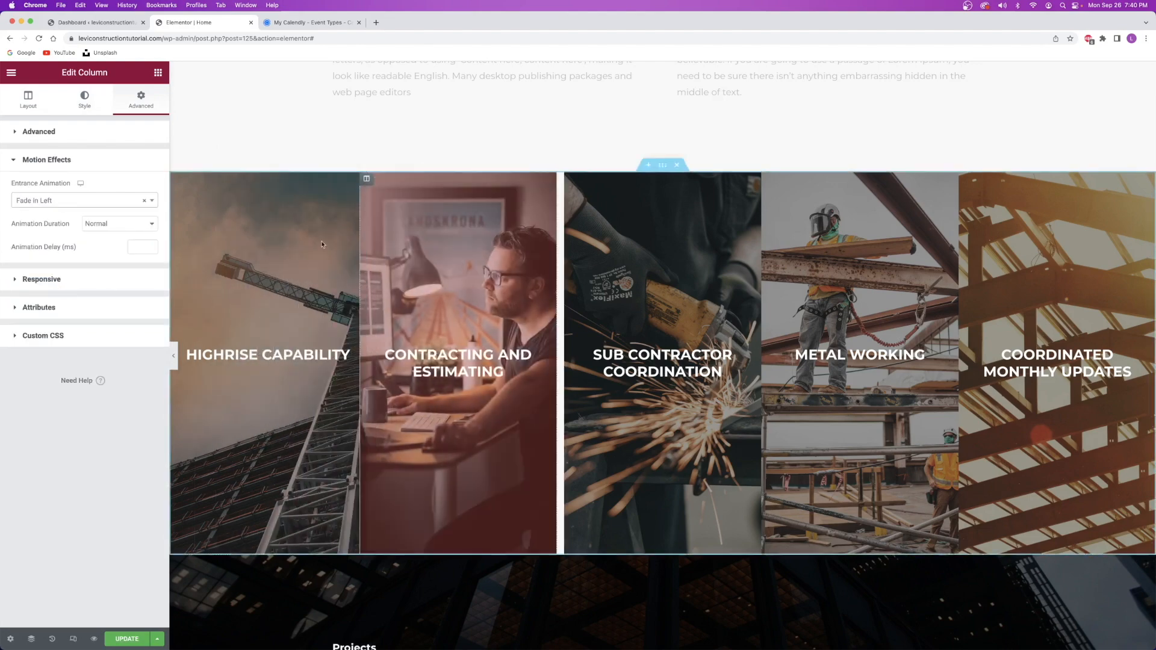
Give the Highrise Capability column a Fade In Left entrance animation with a 200 ms delay.
left_click(177, 180)
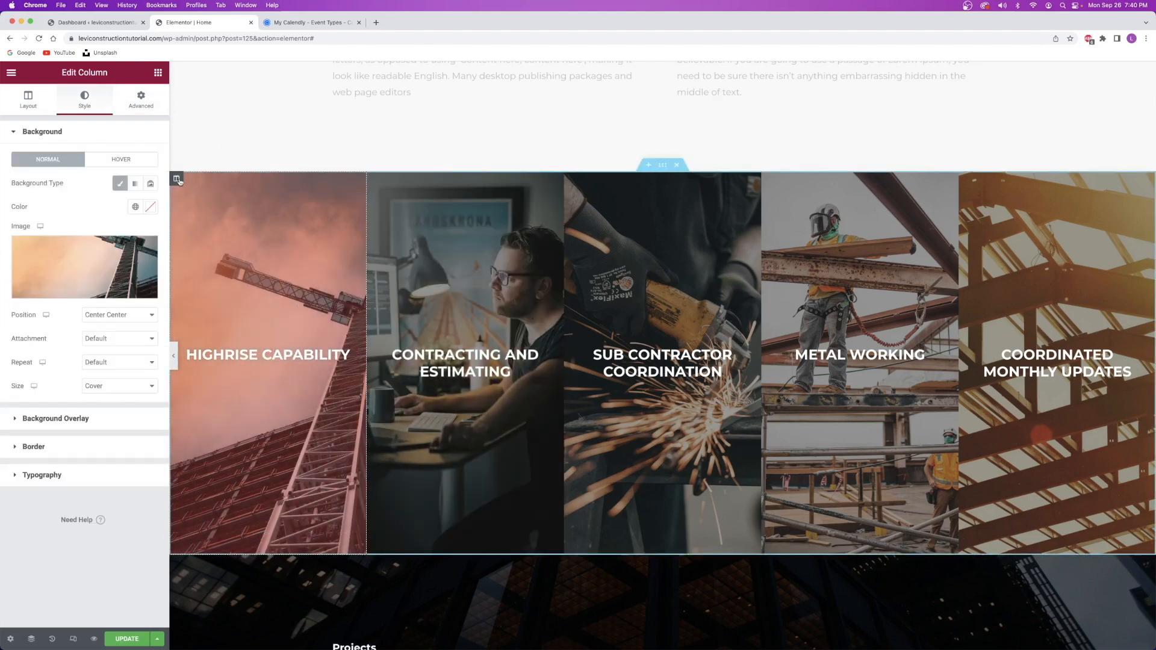
left_click(144, 113)
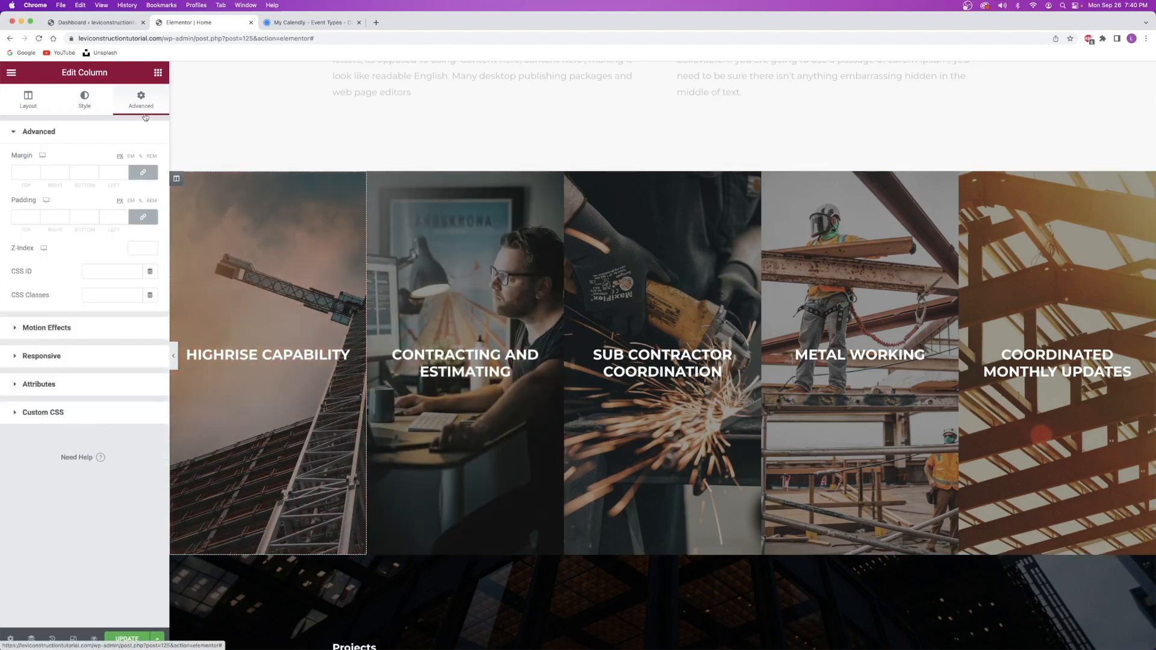
left_click(69, 330)
left_click(59, 200)
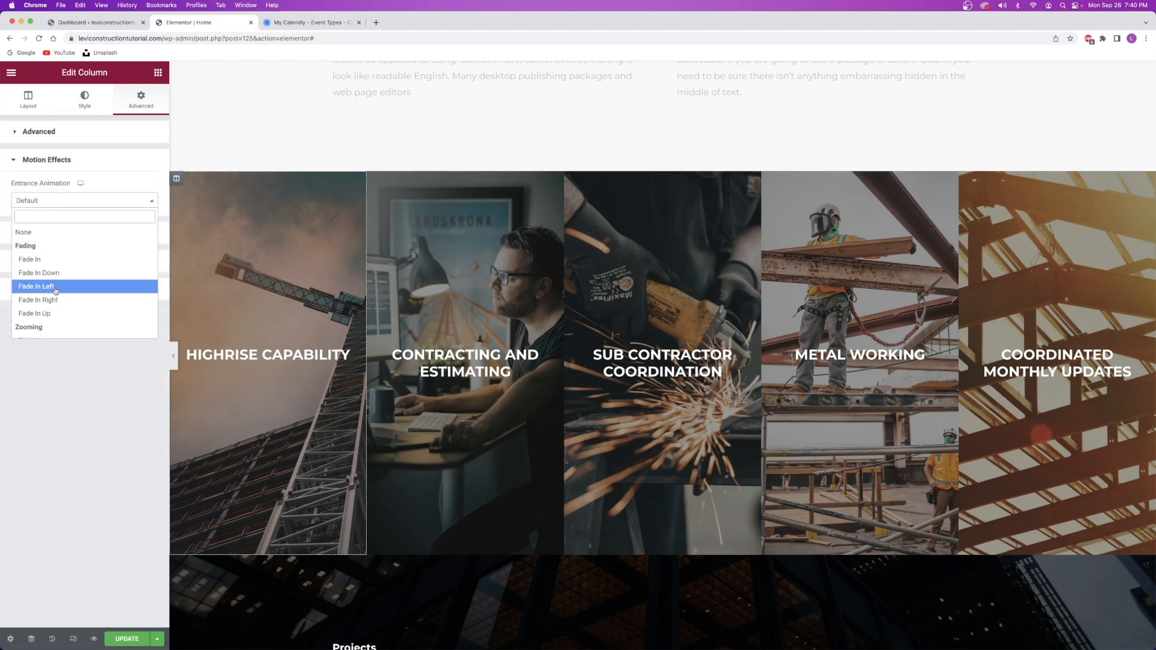
left_click(56, 284)
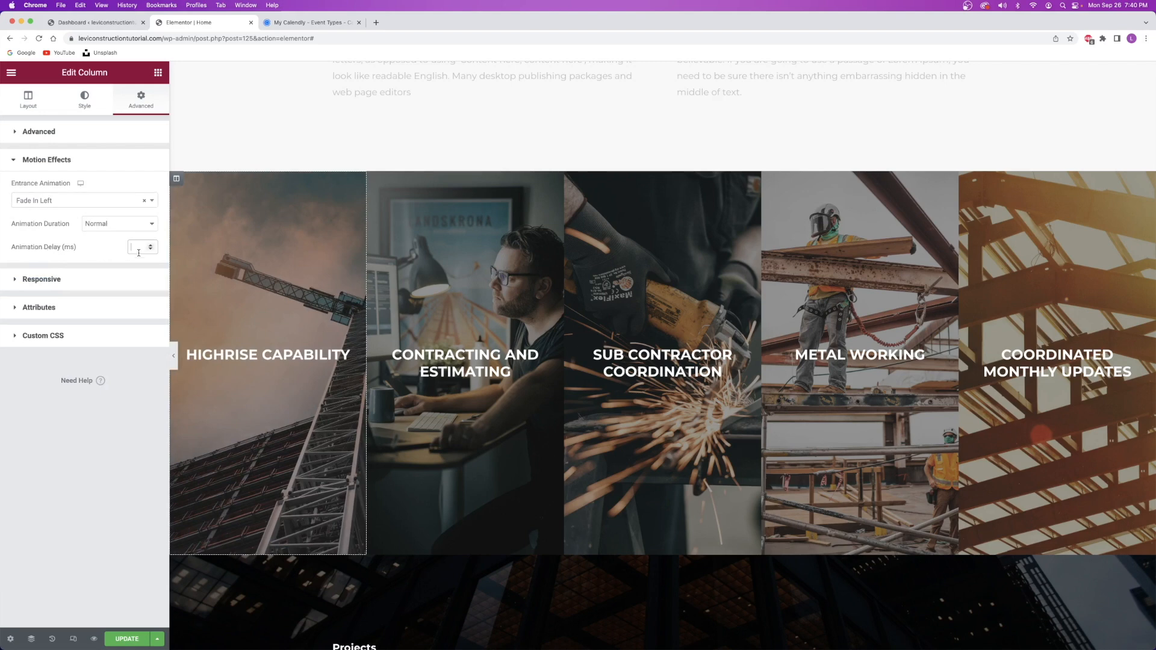
type("200")
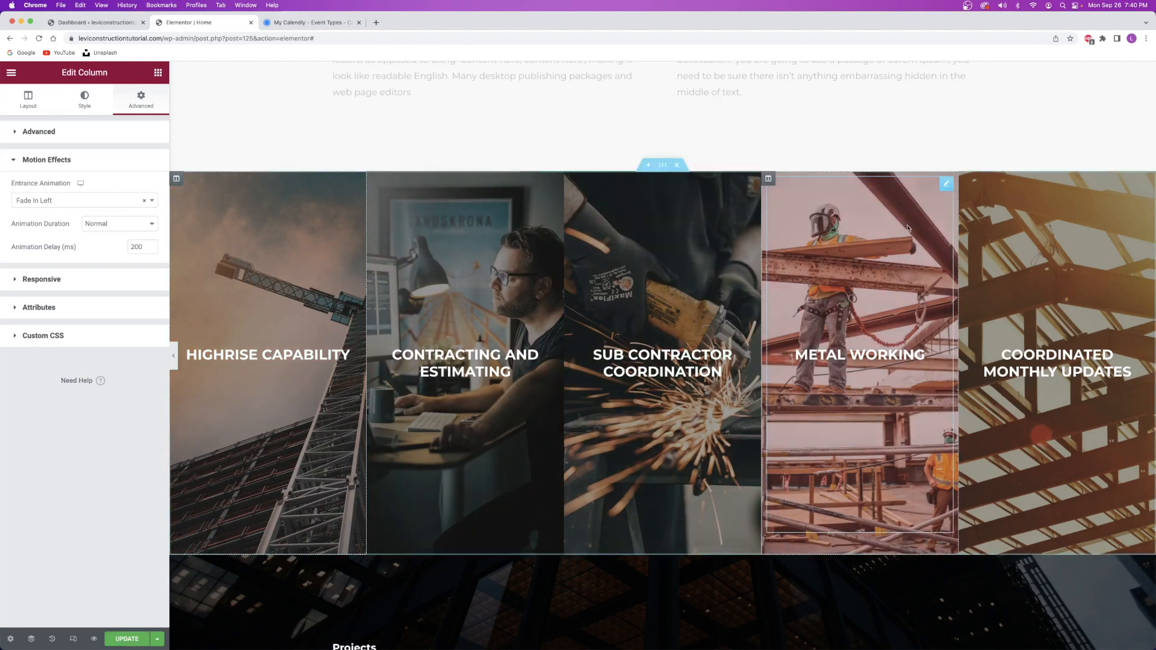
Set the Metal Working column's entrance animation to Fade In Right.
left_click(767, 179)
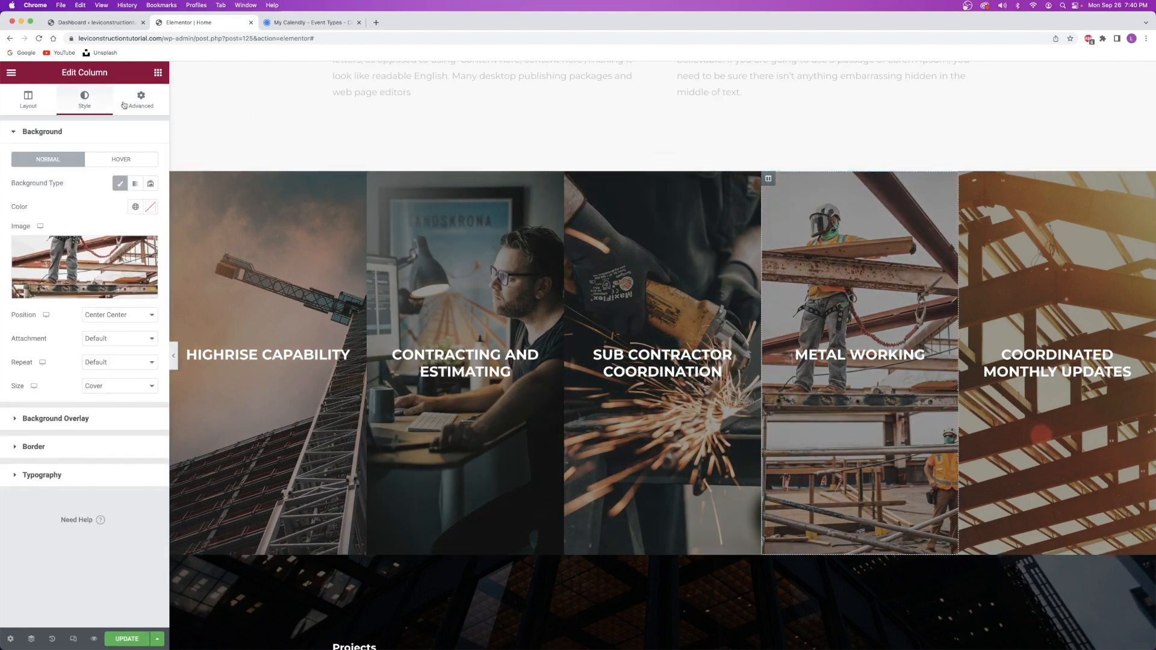
left_click(126, 102)
left_click(68, 329)
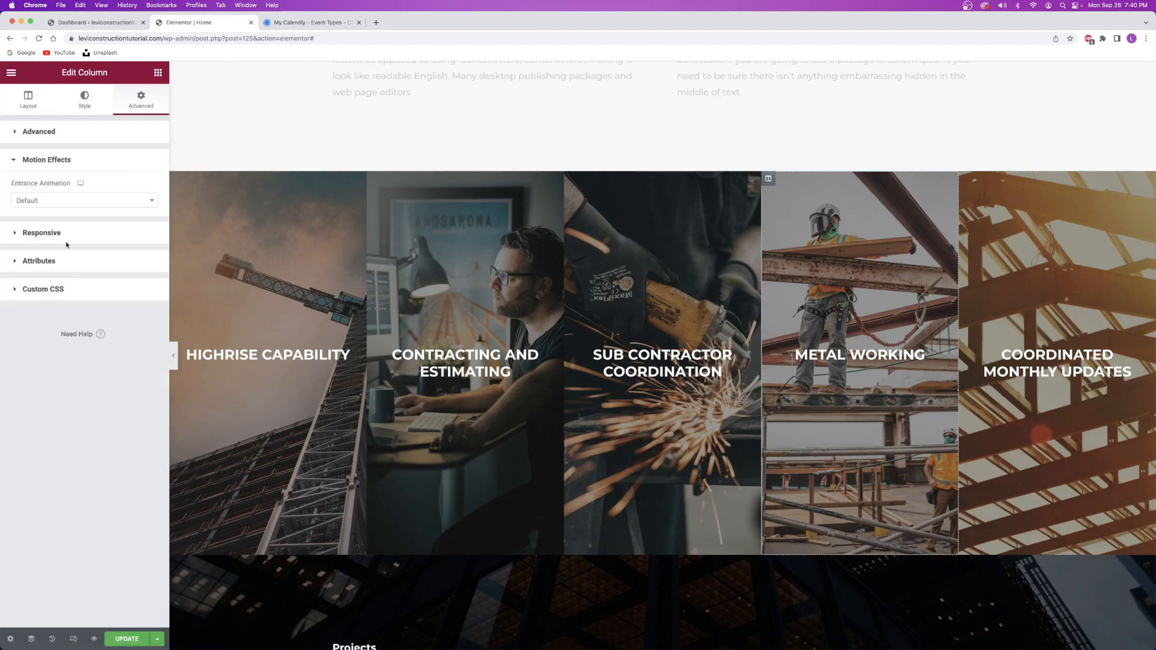
left_click(60, 209)
left_click(57, 299)
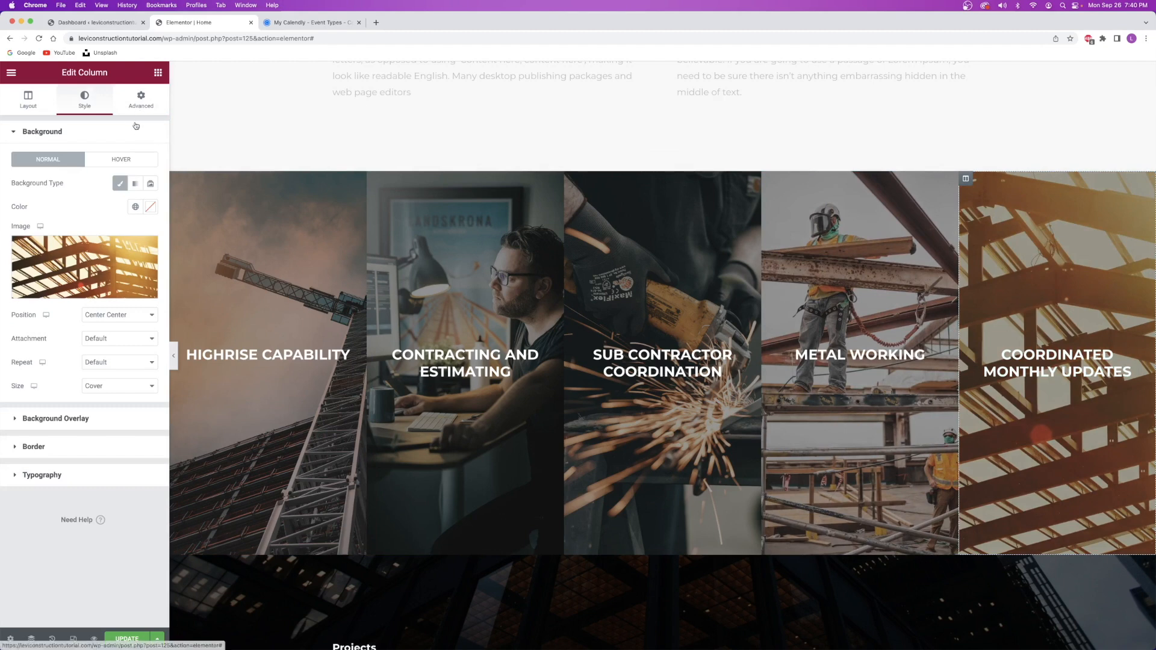
Give the Coordinated Monthly Updates column a Fade In Right entrance animation with a 200 ms delay.
left_click(141, 99)
left_click(48, 329)
left_click(62, 201)
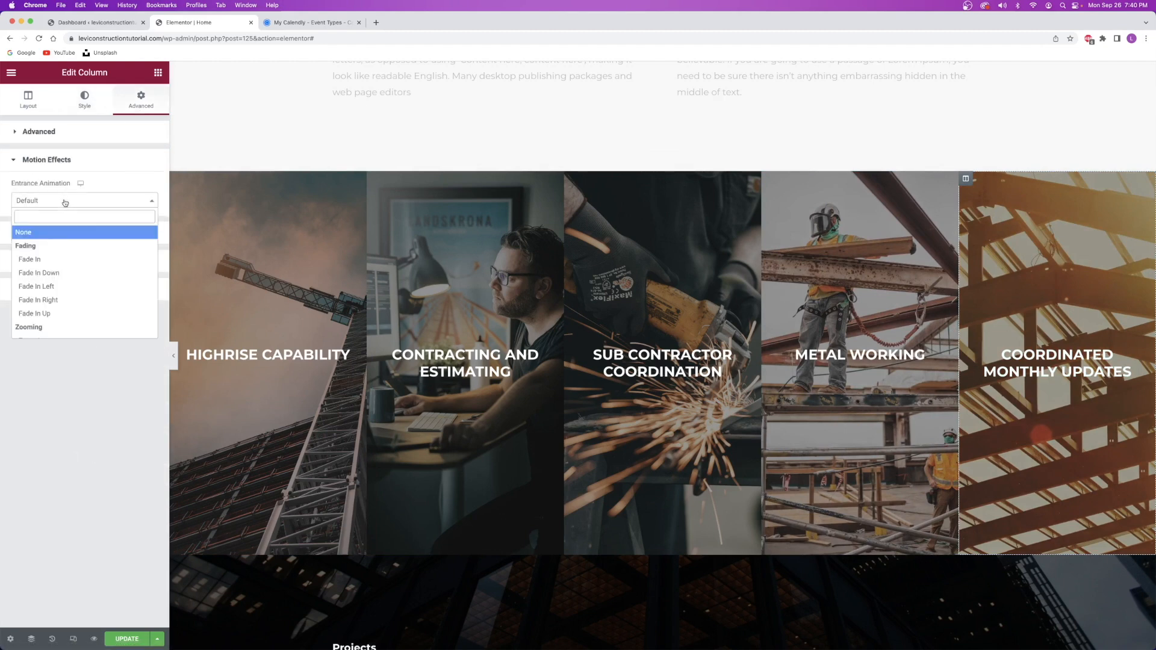
left_click(60, 299)
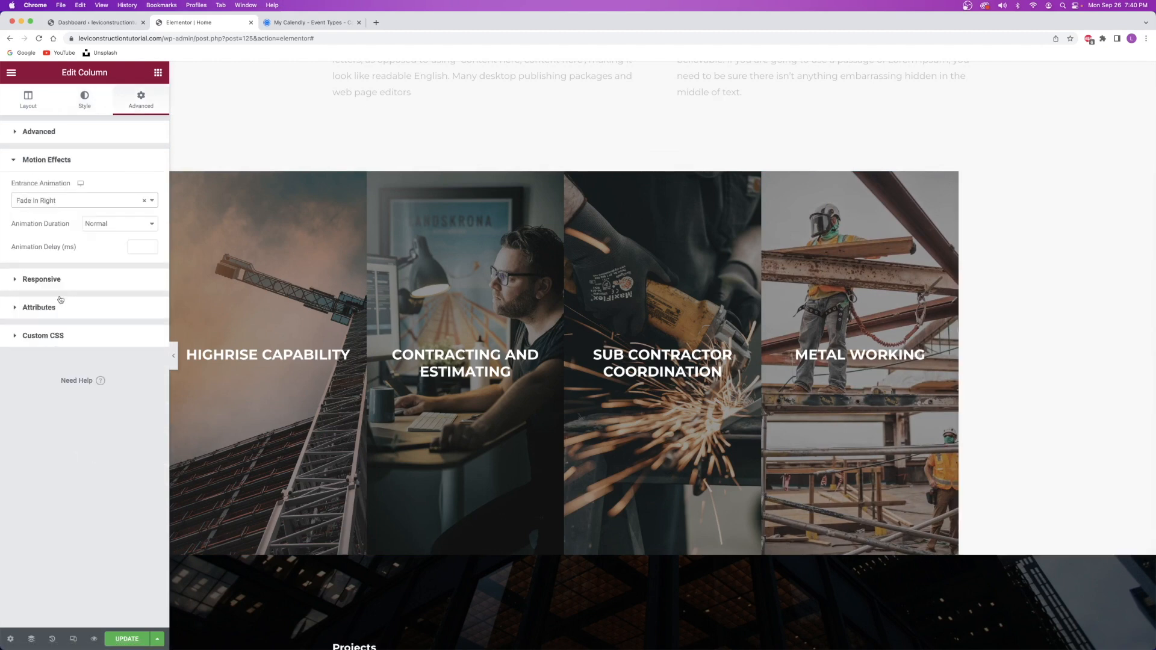
left_click(139, 247)
type("200")
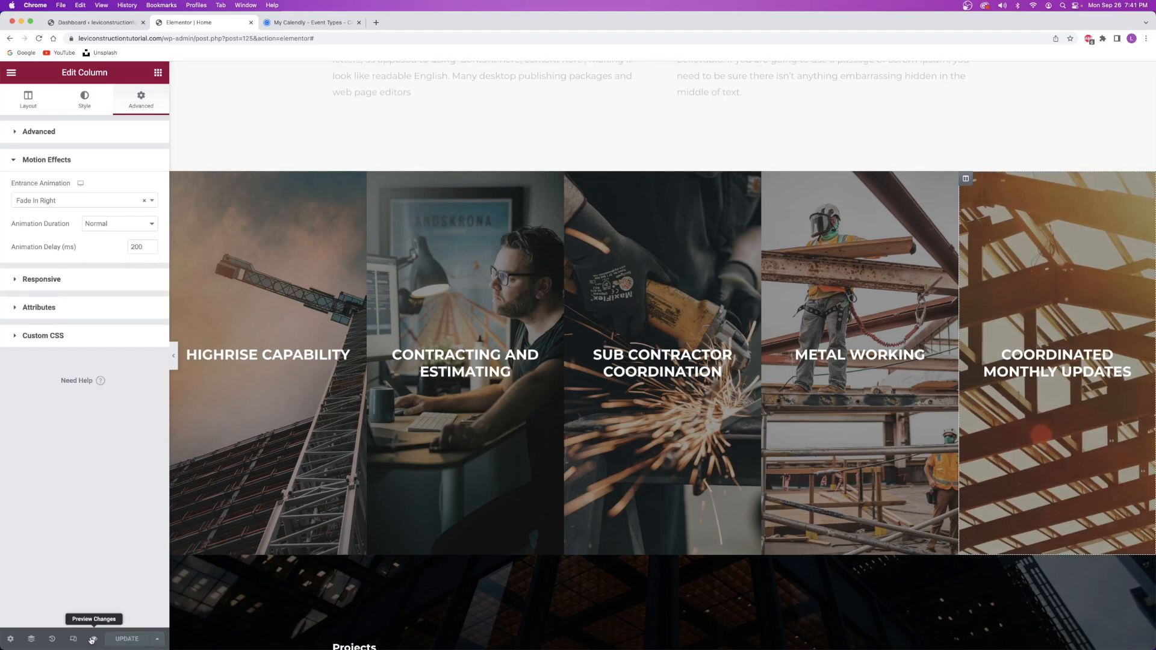
Preview the home page to check the entrance animations down to the five service columns, and close the preview.
left_click(92, 639)
scroll(95, 374, "down", 10)
scroll(95, 375, "down", 8)
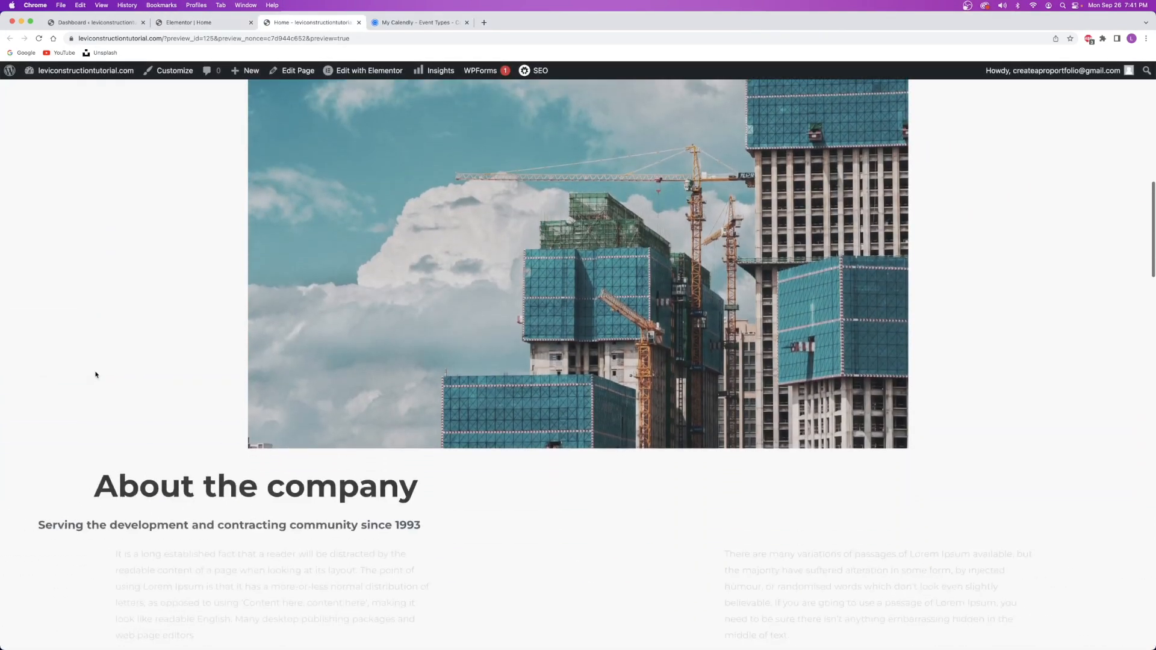
scroll(95, 375, "down", 2)
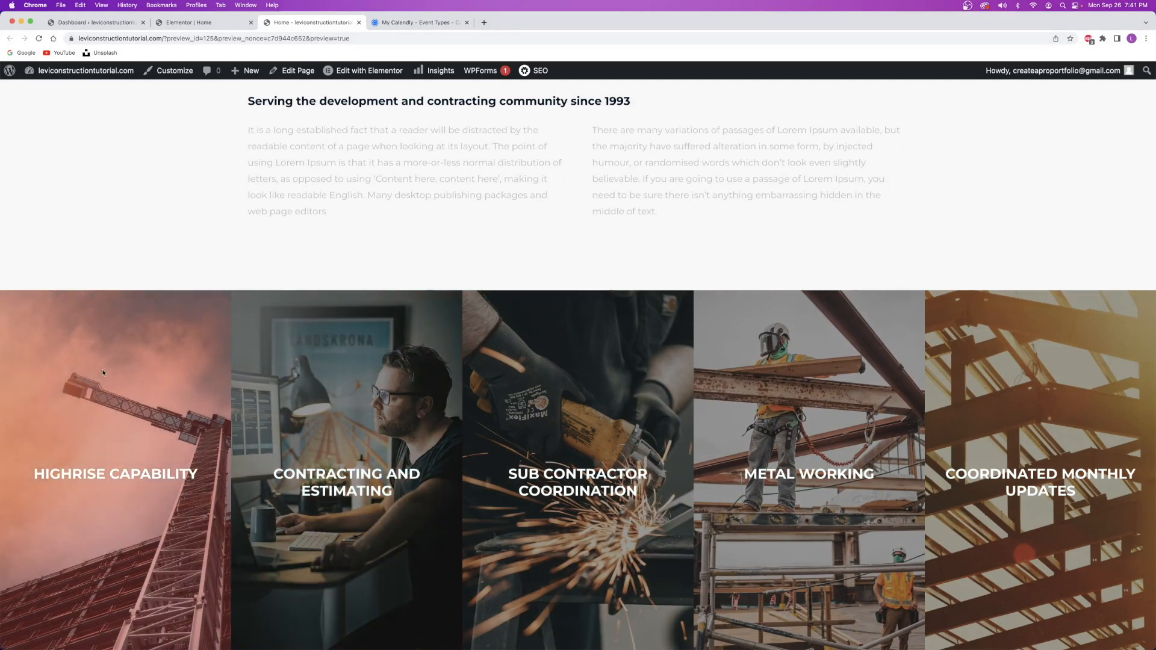
left_click(358, 23)
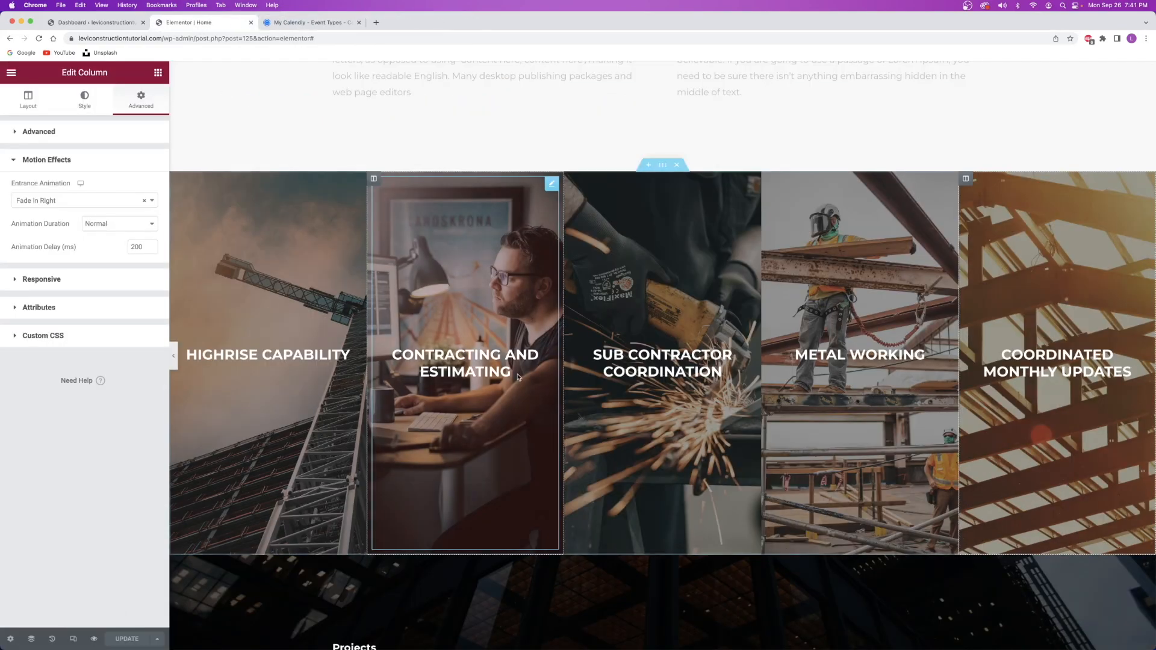
Review the whole home page in the editor, from the hero section to the Calendly booking section, noting the button colours.
scroll(542, 361, "down", 8)
scroll(562, 364, "down", 15)
scroll(563, 364, "up", 20)
scroll(561, 361, "up", 15)
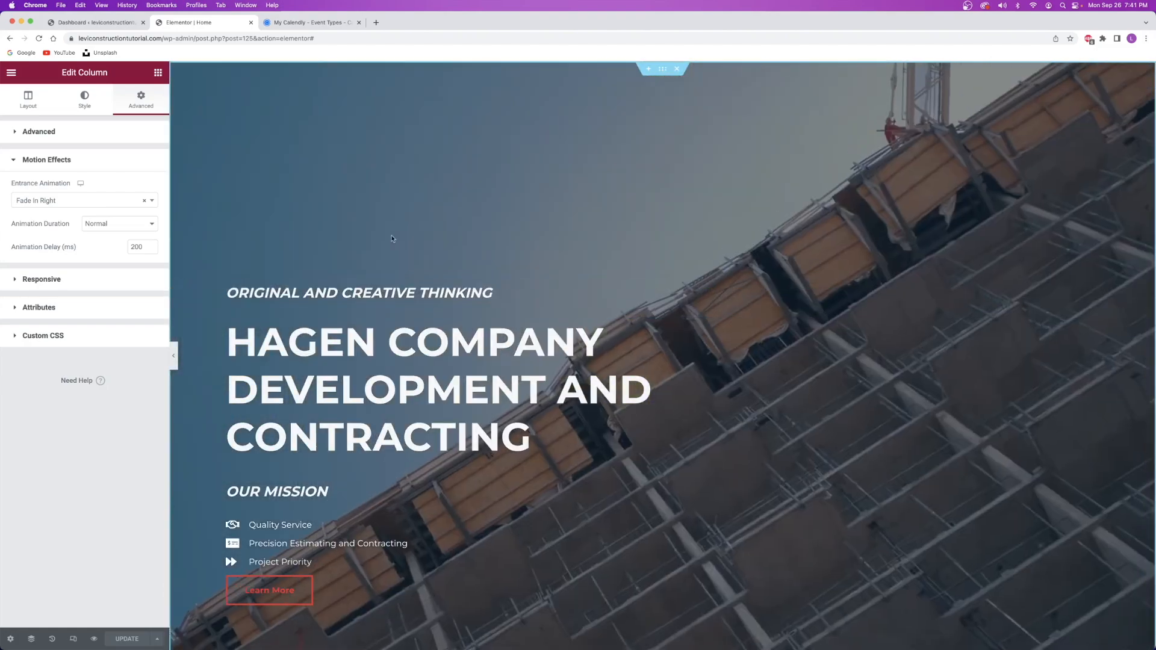
scroll(370, 285, "down", 3)
scroll(370, 285, "down", 13)
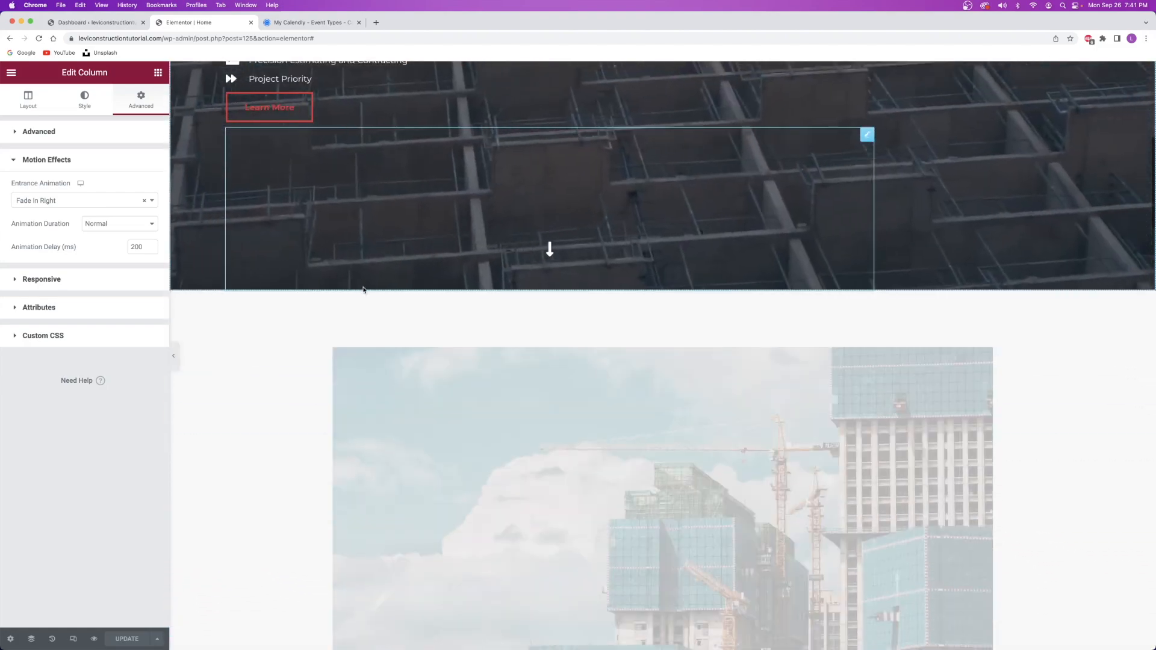
scroll(366, 291, "down", 15)
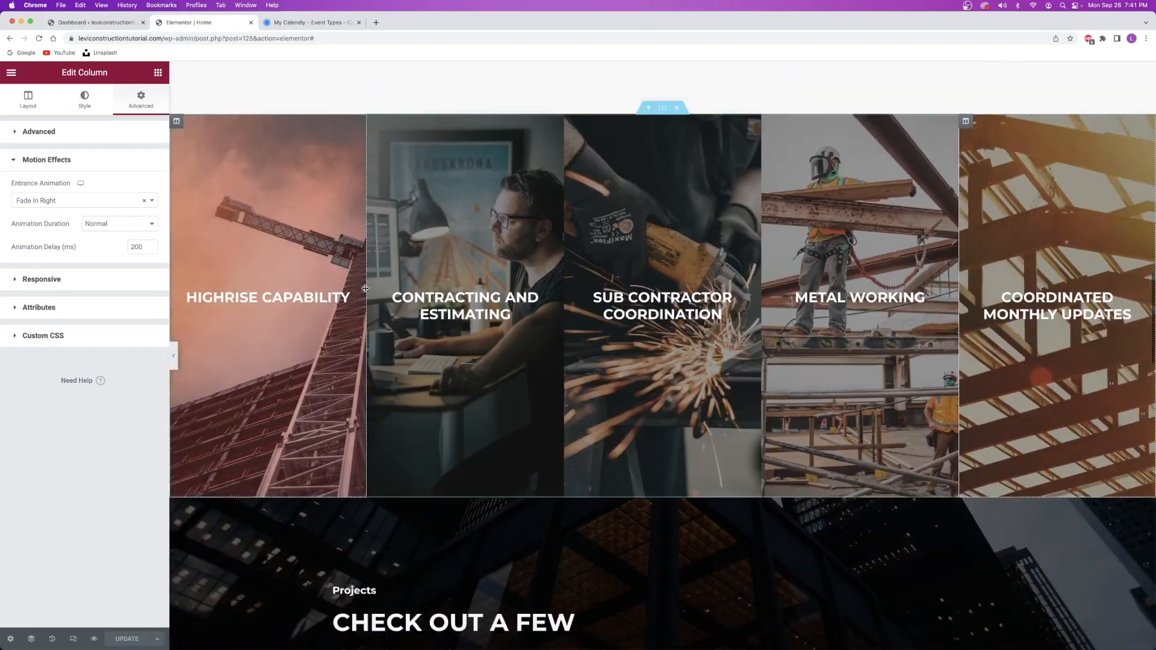
scroll(366, 294, "down", 2)
scroll(723, 421, "up", 1)
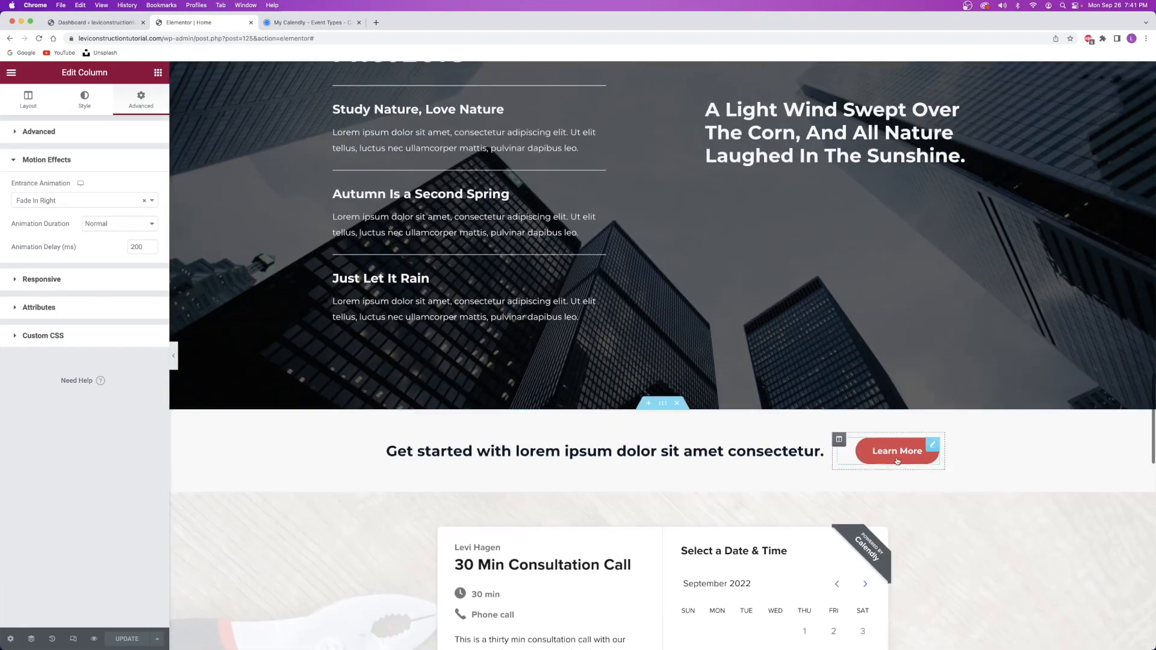
scroll(880, 456, "down", 3)
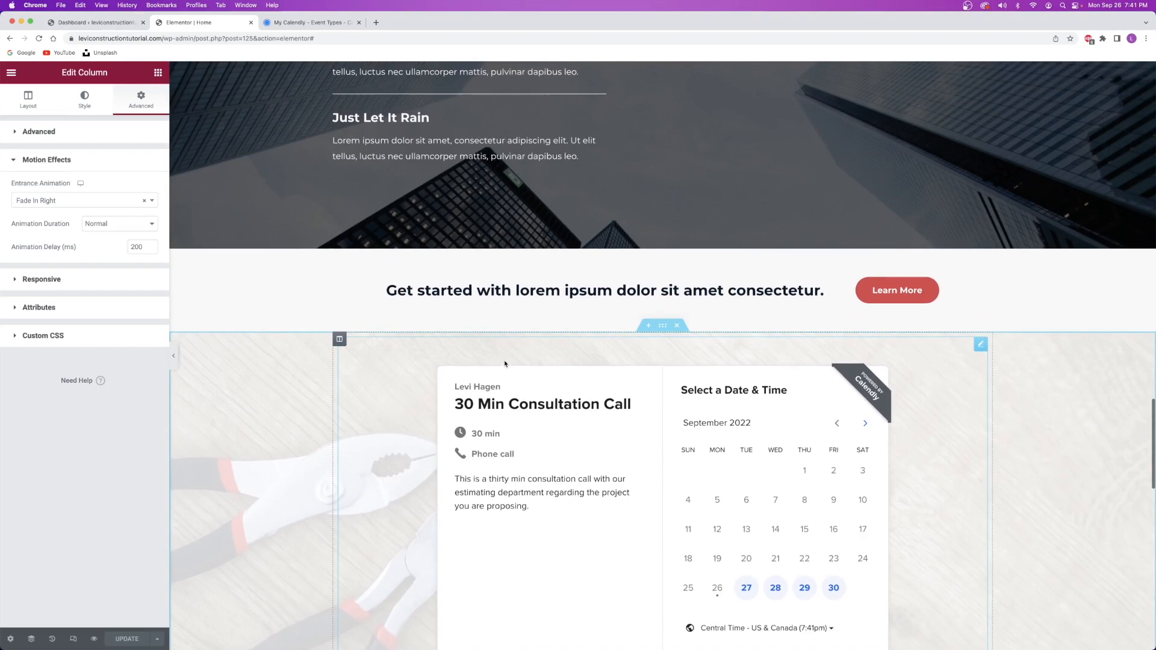
scroll(492, 361, "up", 10)
scroll(492, 361, "up", 8)
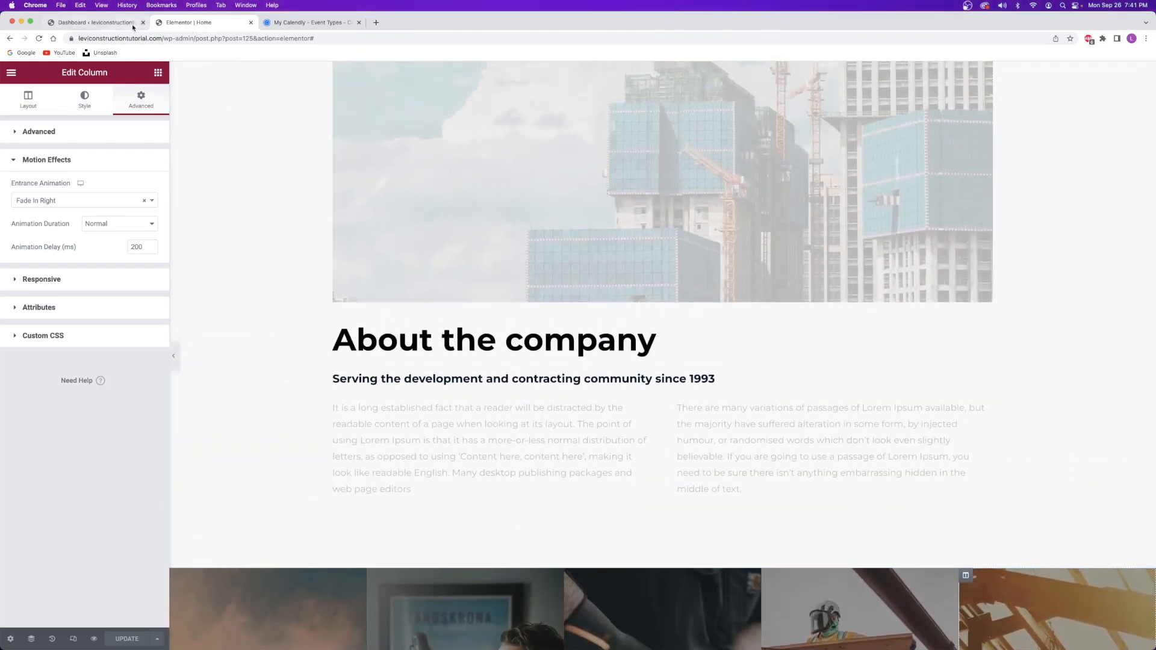
Close the page editor and open the global color settings of the WordPress theme Customizer in a new tab.
left_click(251, 23)
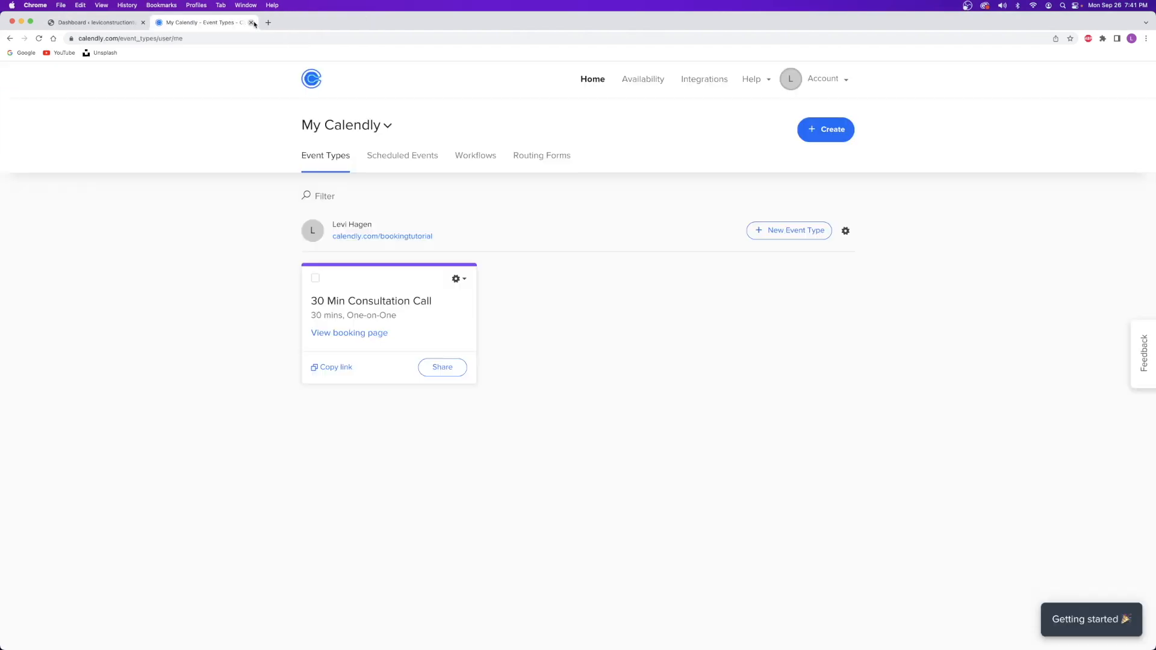
left_click(71, 23)
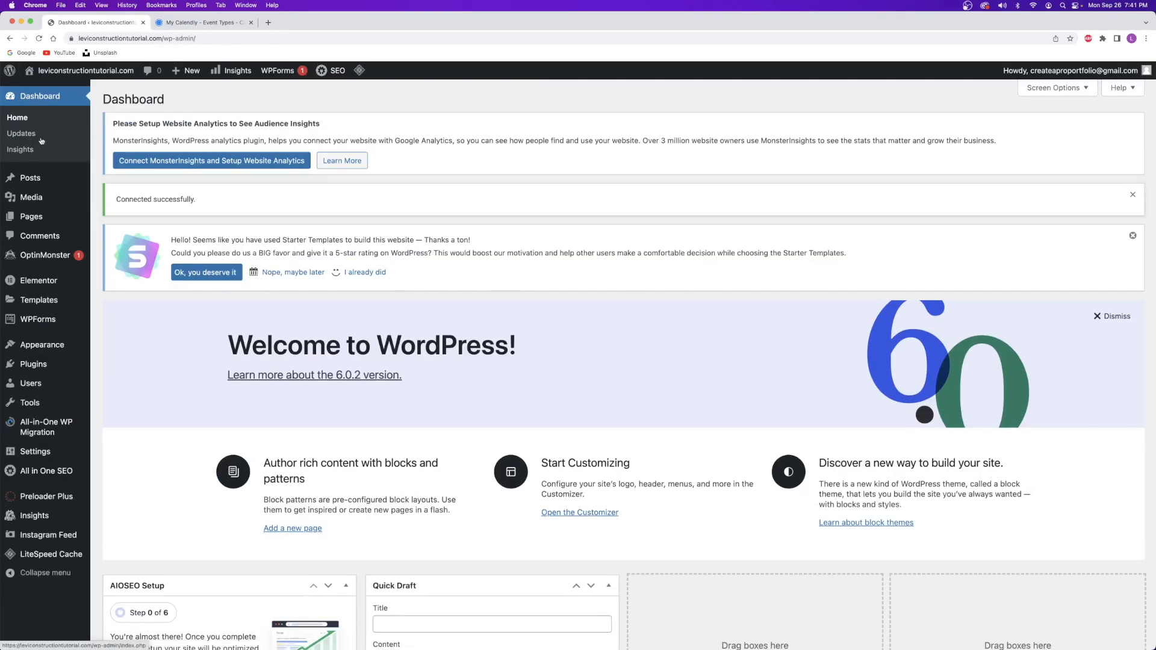
mouse_move(38, 341)
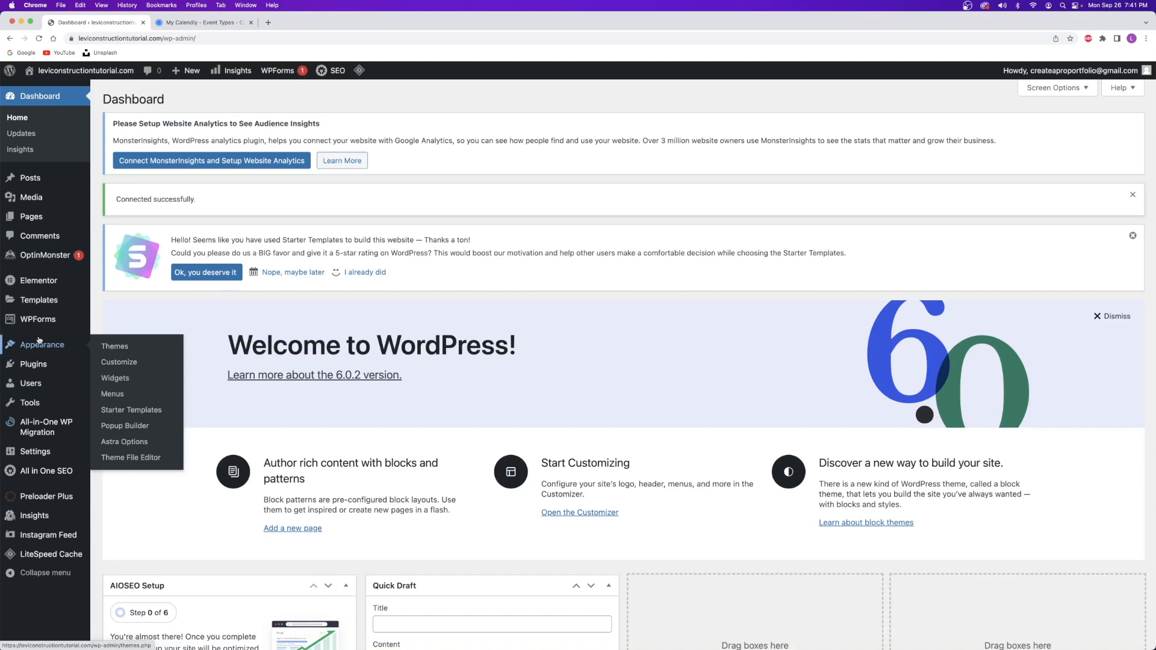
right_click(115, 363)
left_click(151, 367)
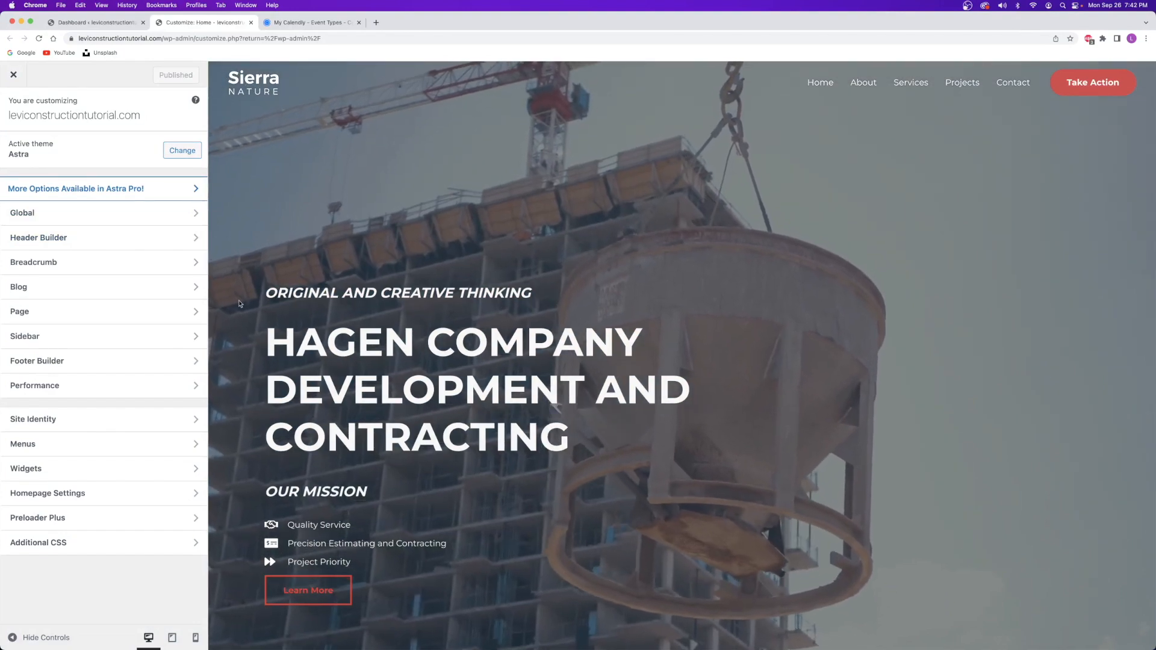
left_click(96, 214)
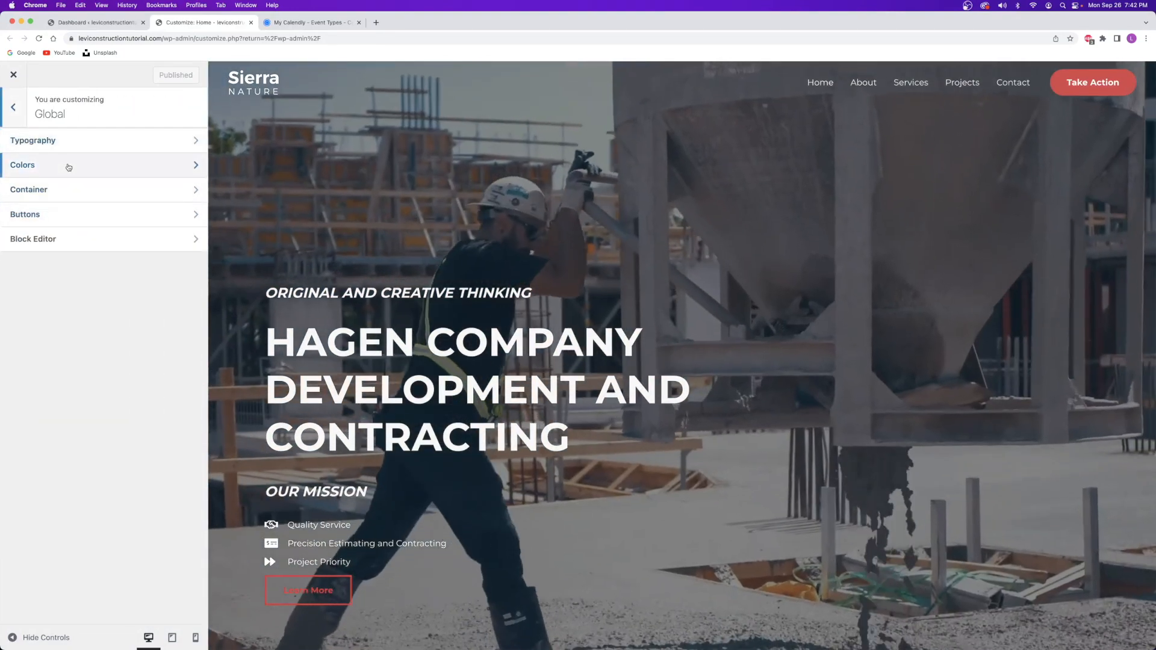
left_click(68, 165)
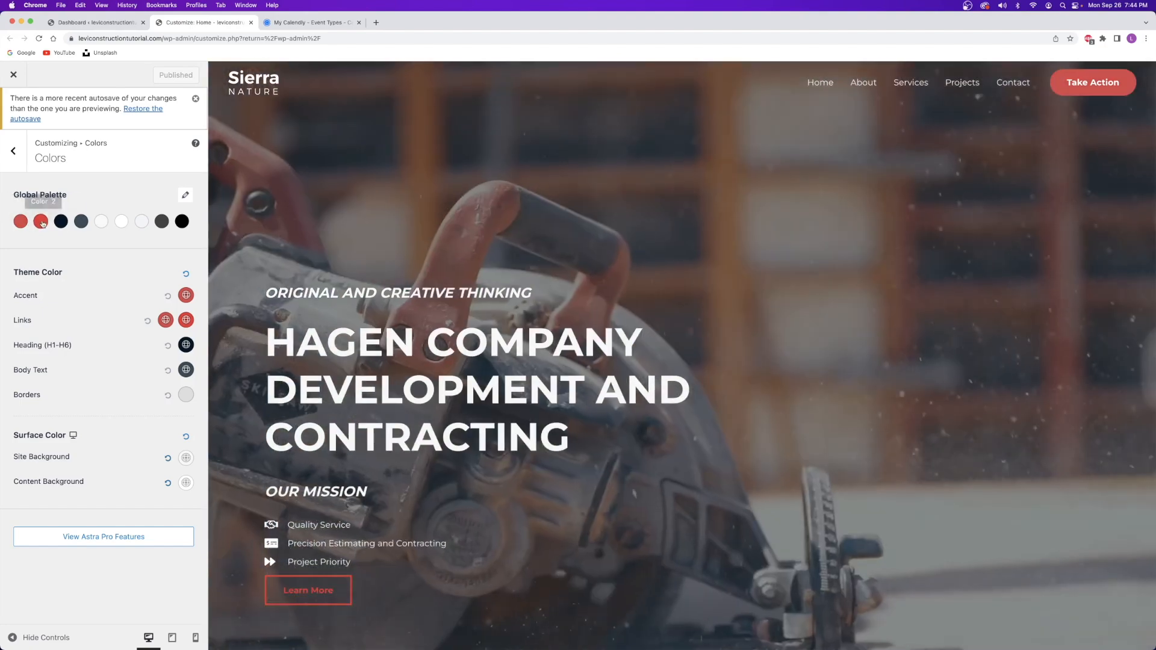
Change Color 2 of the global palette to blue #3342E8 and Color 1 to #5748D9, and check the page preview.
left_click(41, 220)
left_click(131, 369)
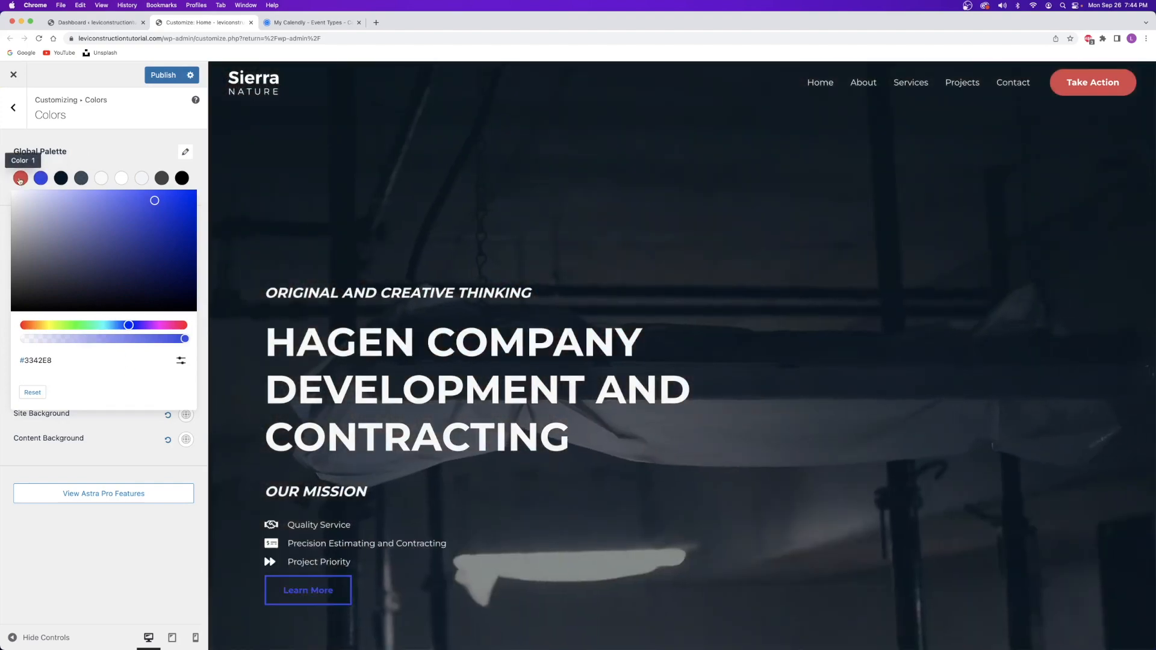
left_click(20, 179)
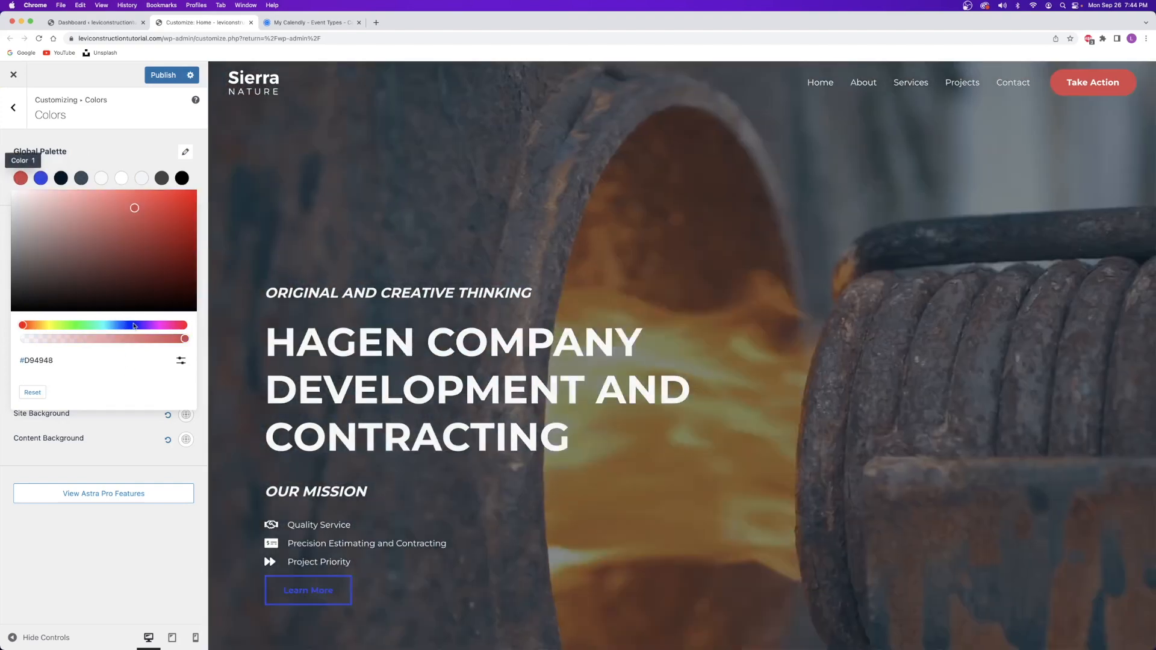
left_click(133, 325)
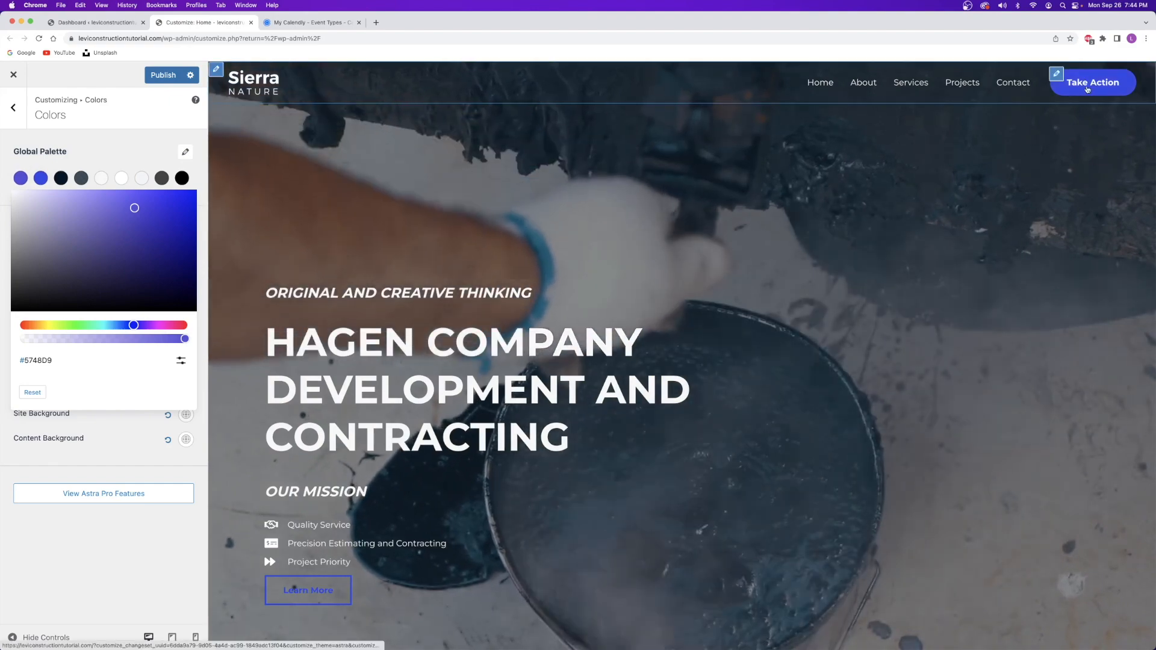
scroll(317, 410, "down", 3)
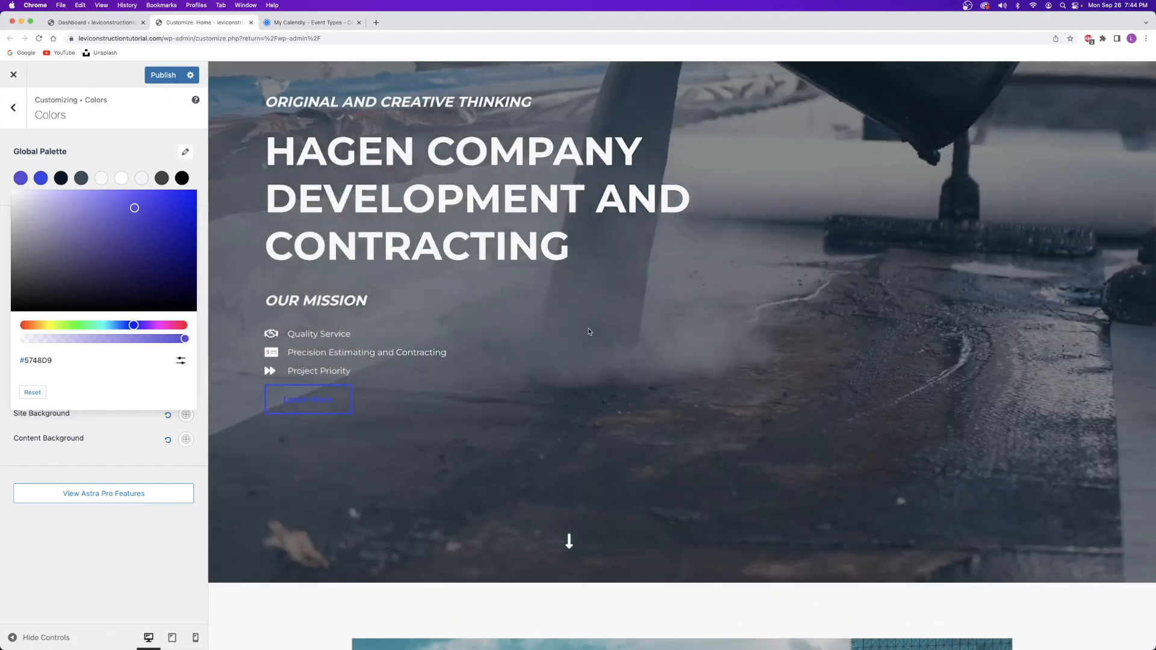
Review the new palette colors in the Customizer preview across the home page, the About page and the home page's service columns.
scroll(591, 320, "down", 15)
scroll(592, 321, "down", 12)
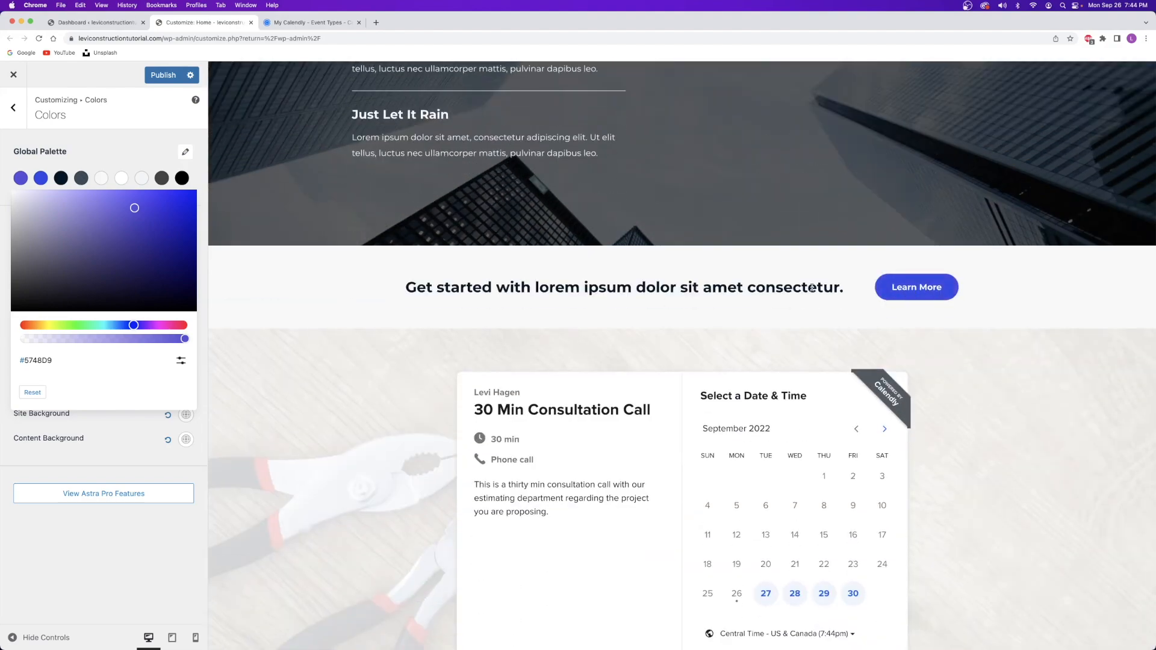
scroll(811, 289, "down", 12)
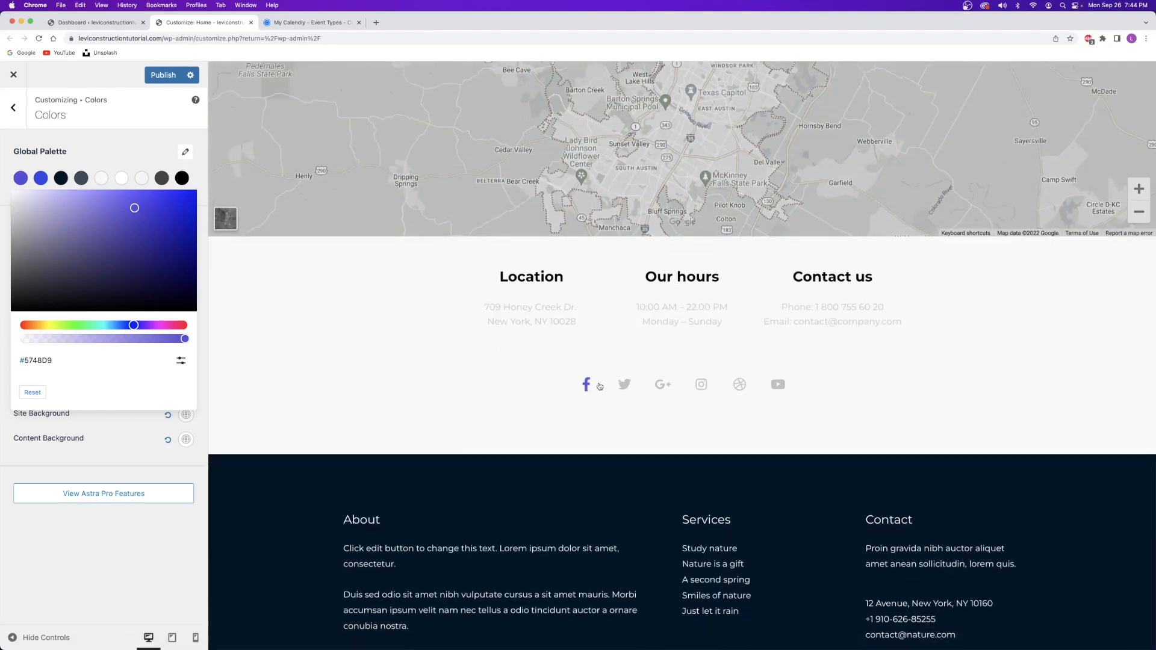
scroll(614, 384, "up", 20)
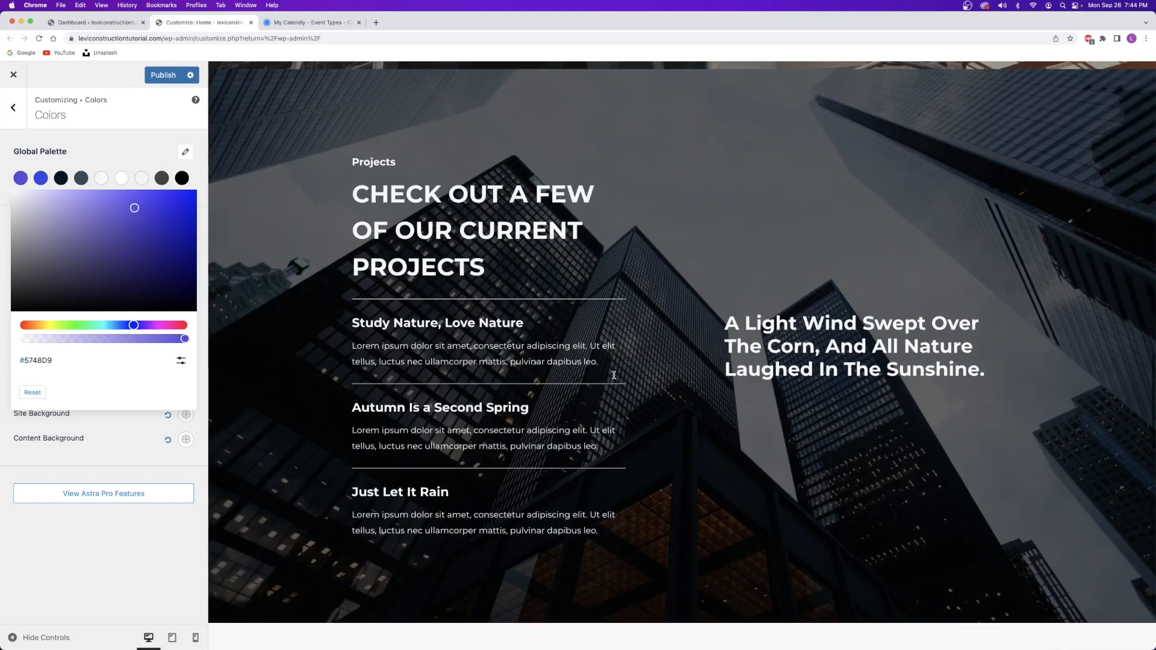
left_click(867, 84)
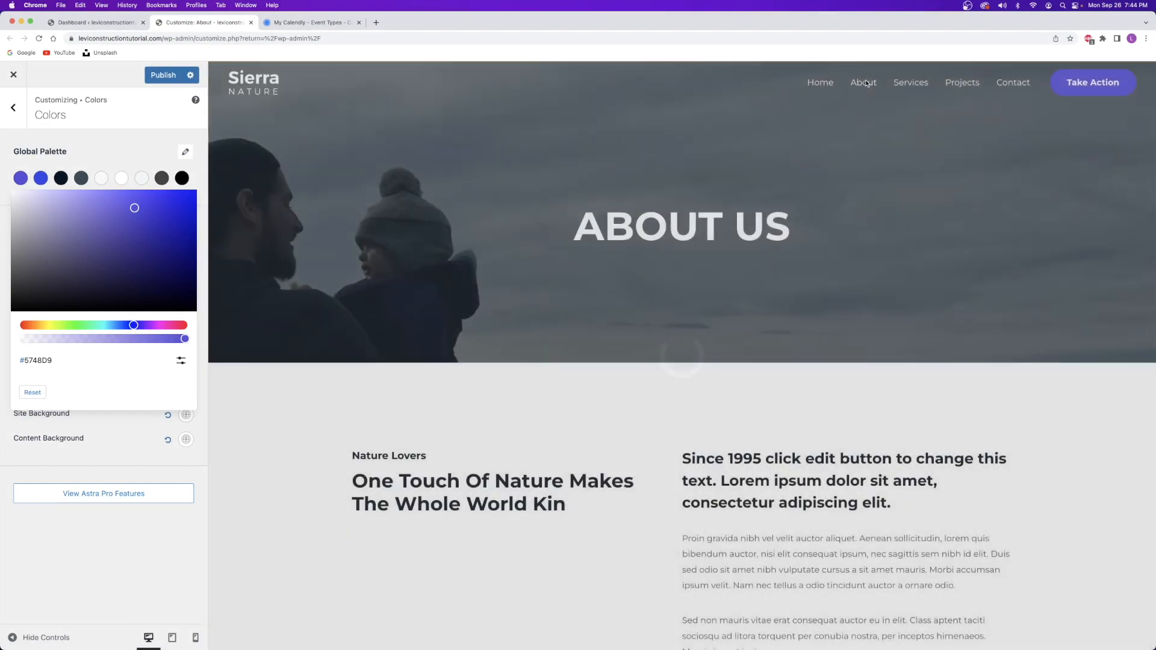
scroll(729, 185, "down", 20)
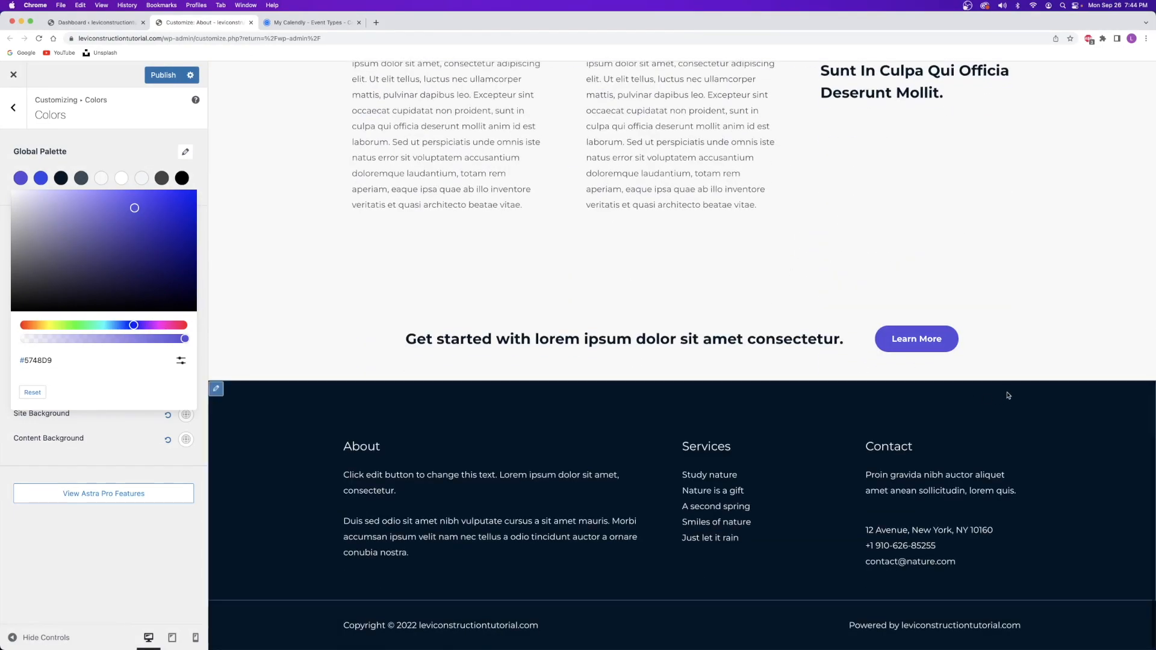
scroll(903, 343, "up", 20)
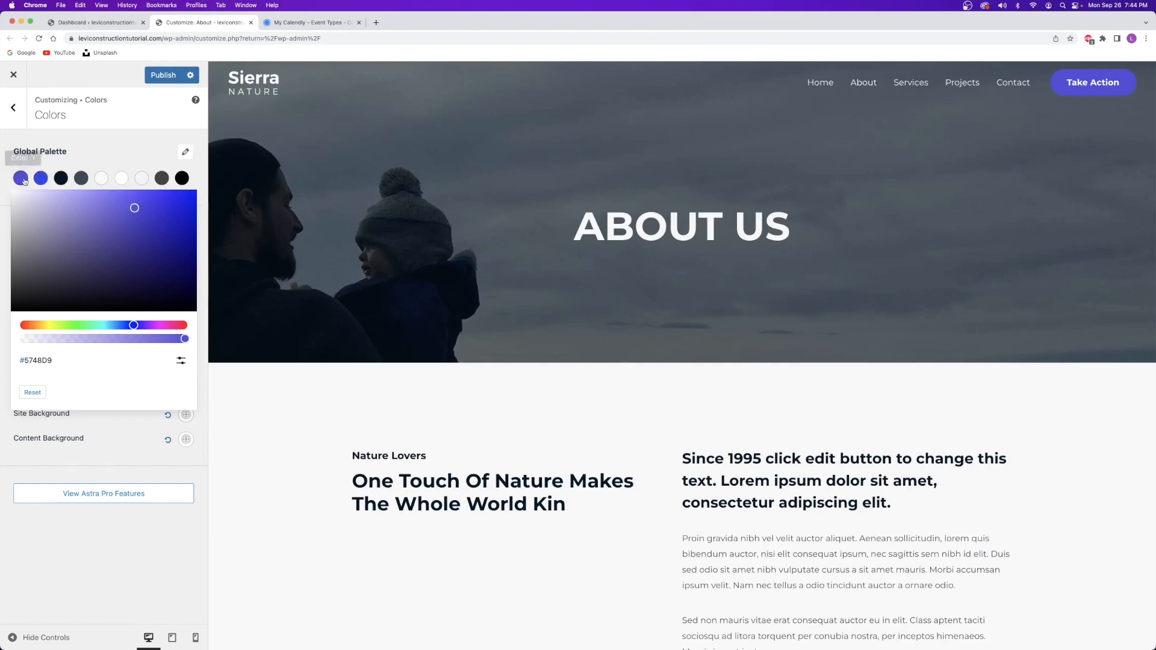
left_click(822, 85)
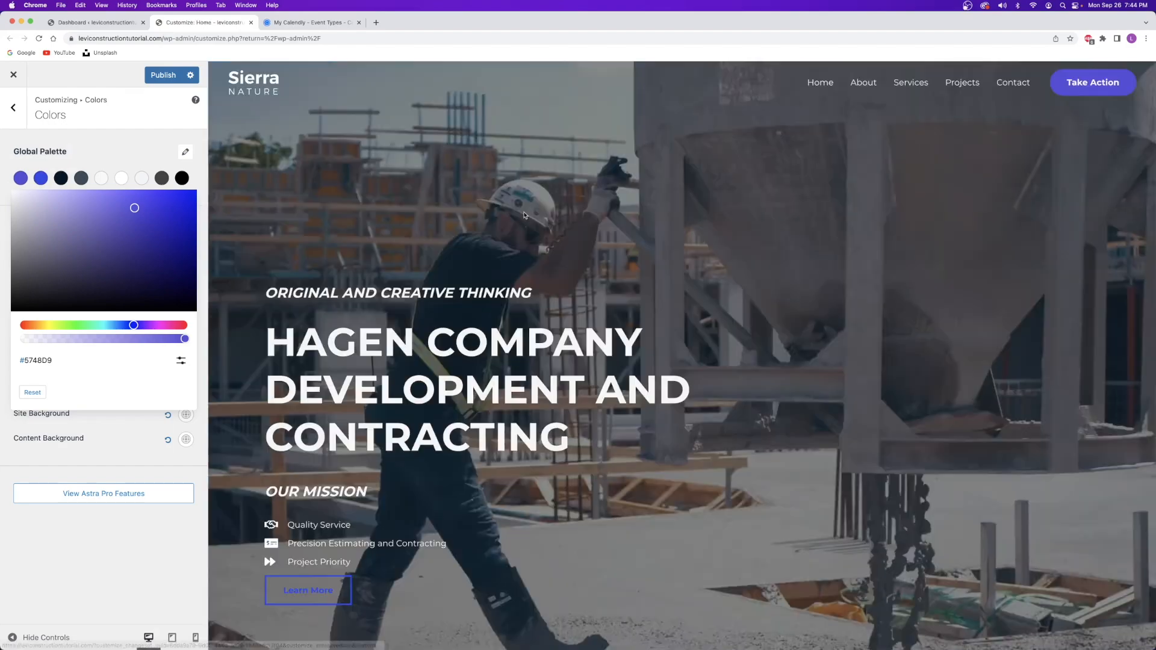
scroll(539, 216, "down", 15)
scroll(539, 217, "up", 2)
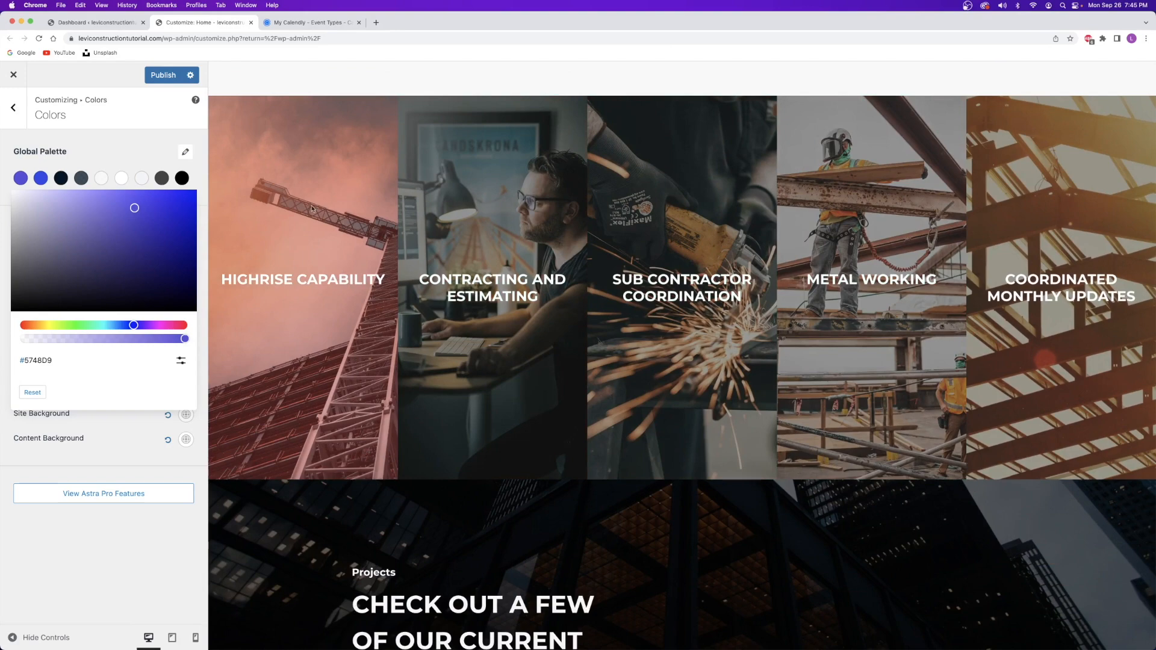
Open the live site from the Dashboard in a new tab and load its home page in Elementor at the service columns.
left_click(96, 22)
right_click(103, 72)
left_click(103, 76)
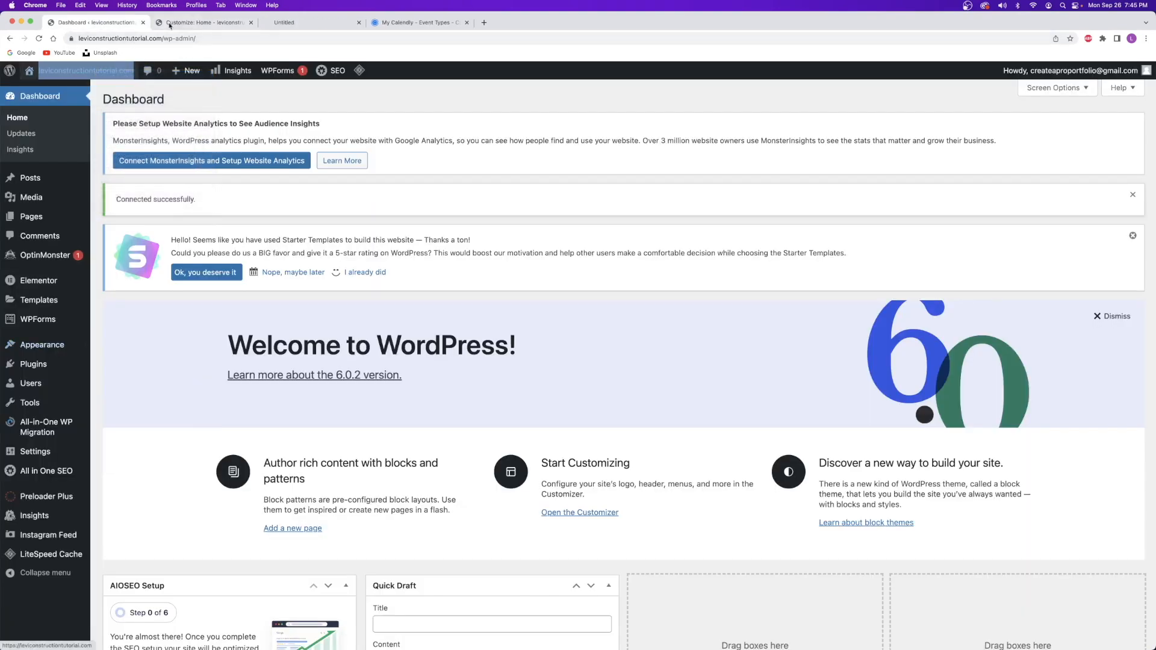
left_click(296, 23)
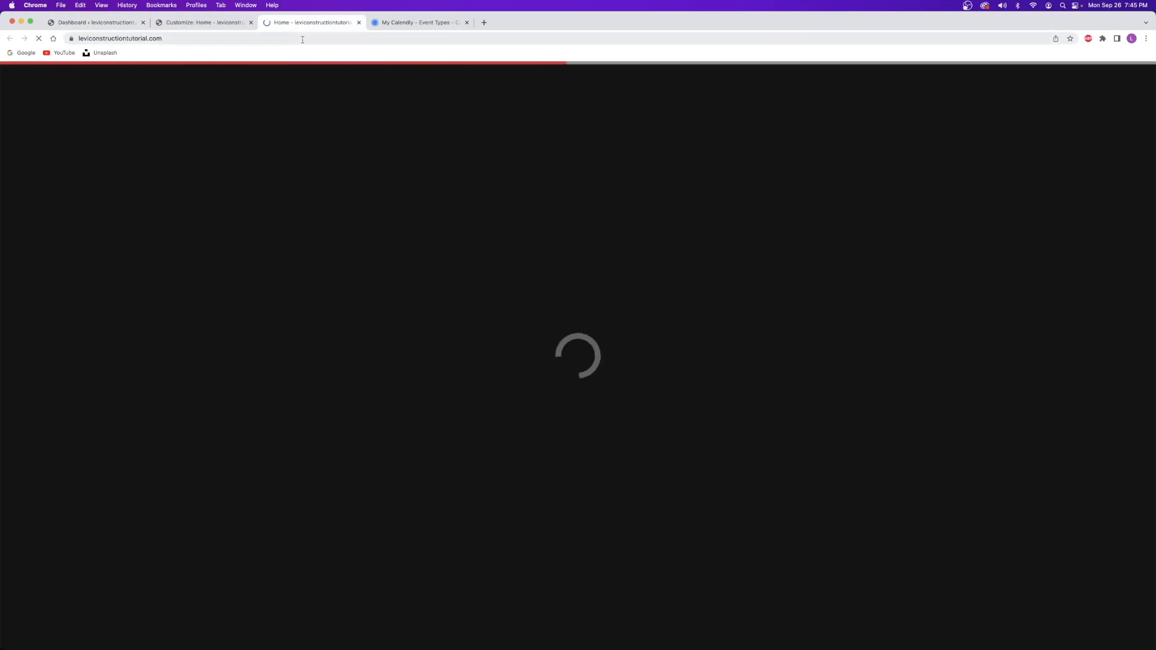
scroll(354, 76, "down", 10)
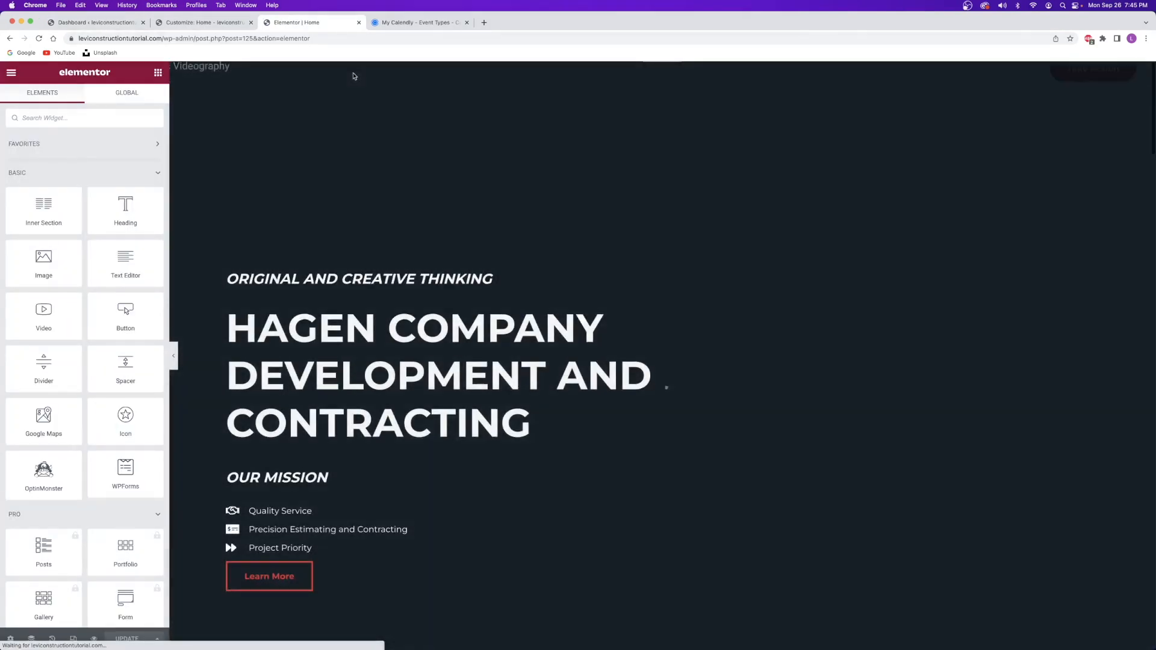
scroll(376, 129, "down", 10)
scroll(379, 131, "up", 4)
scroll(379, 130, "up", 4)
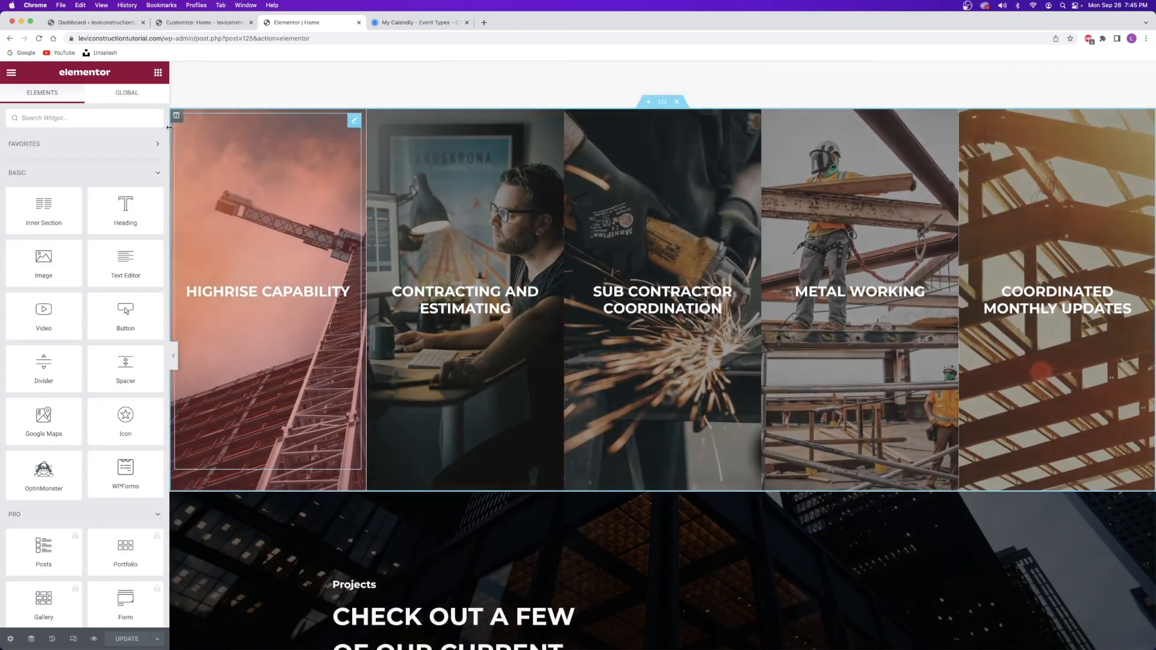
Set the Highrise Capability column's hover background overlay to global Theme Color 2, update the page, and close the editor.
left_click(176, 115)
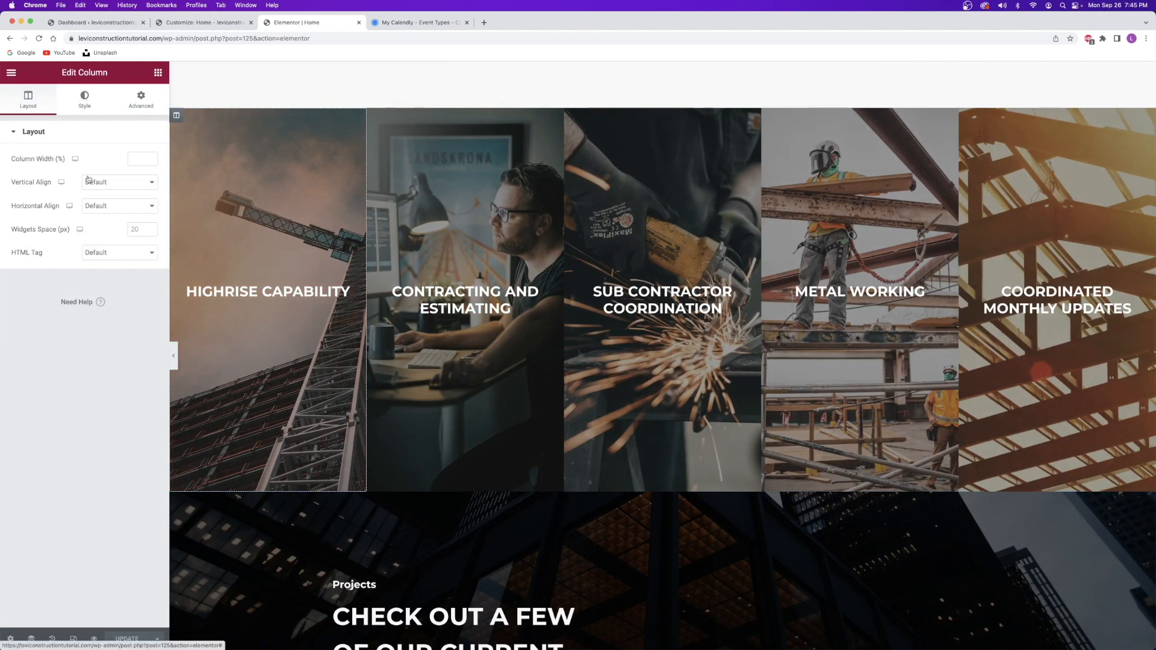
left_click(85, 99)
left_click(92, 415)
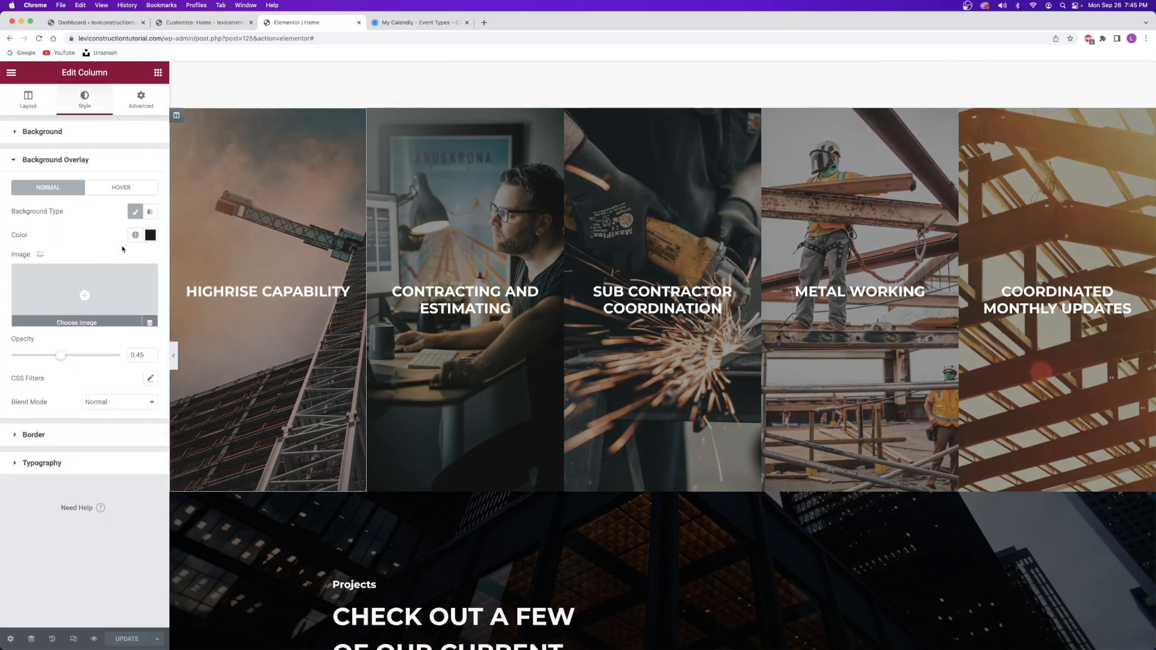
left_click(114, 188)
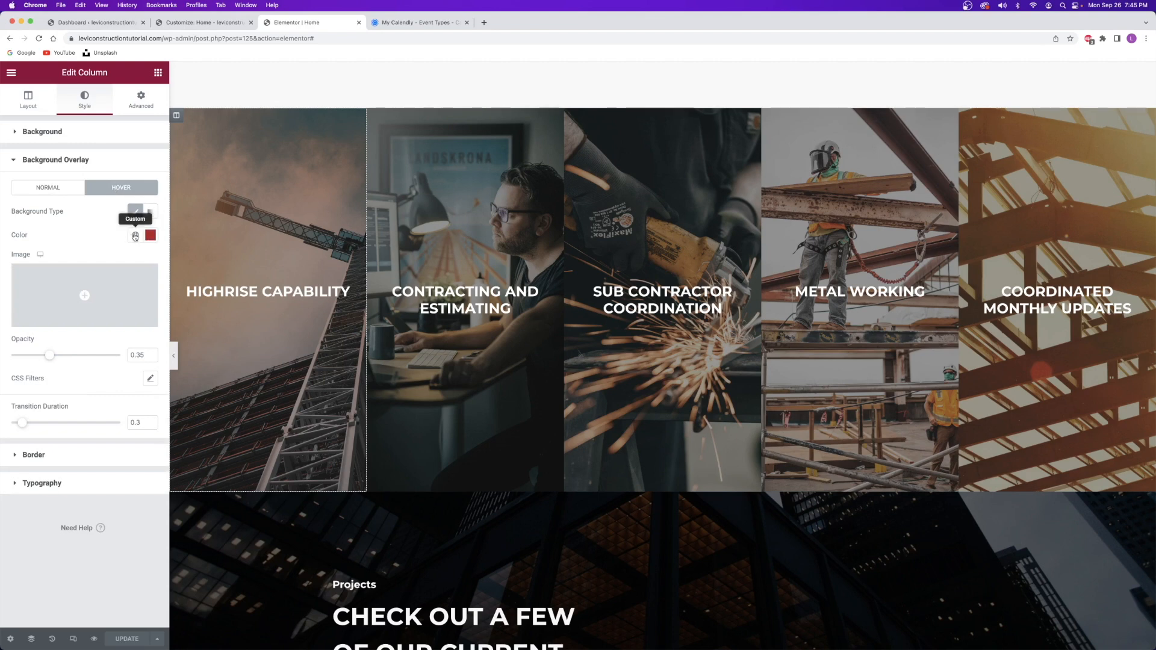
left_click(134, 236)
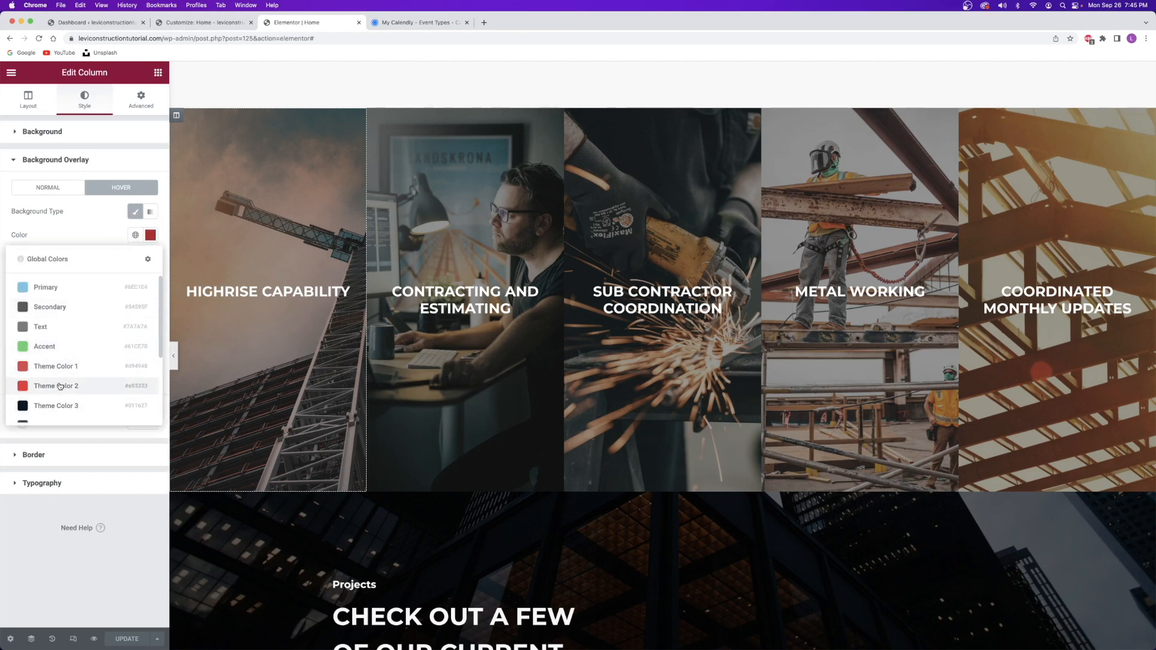
left_click(136, 238)
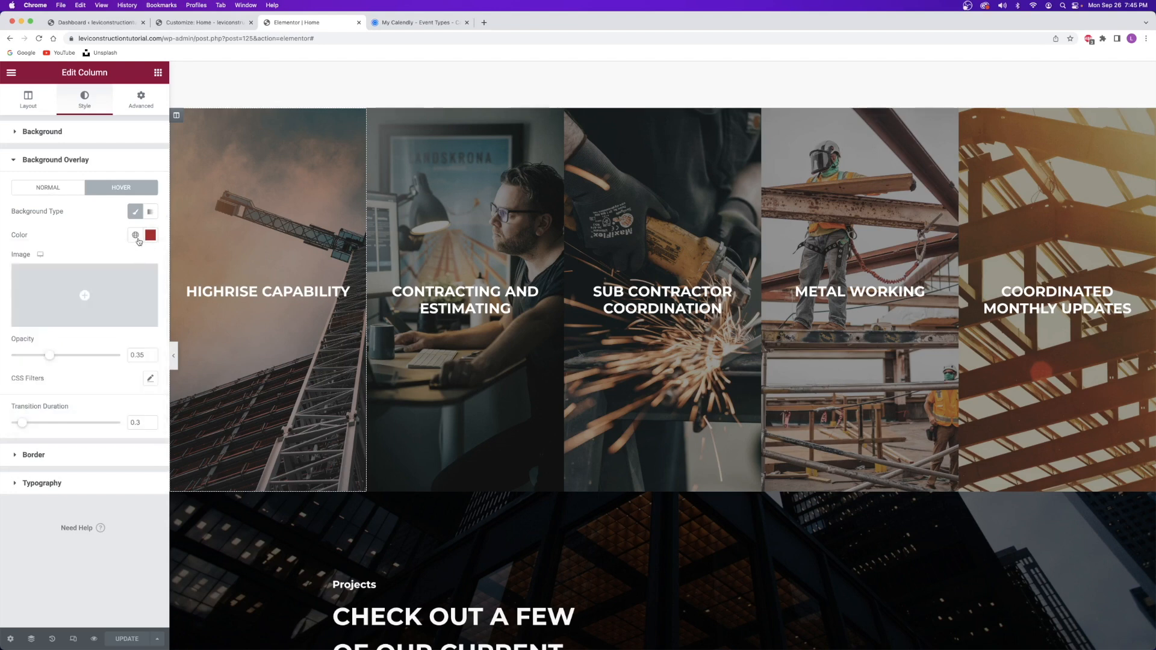
left_click(151, 236)
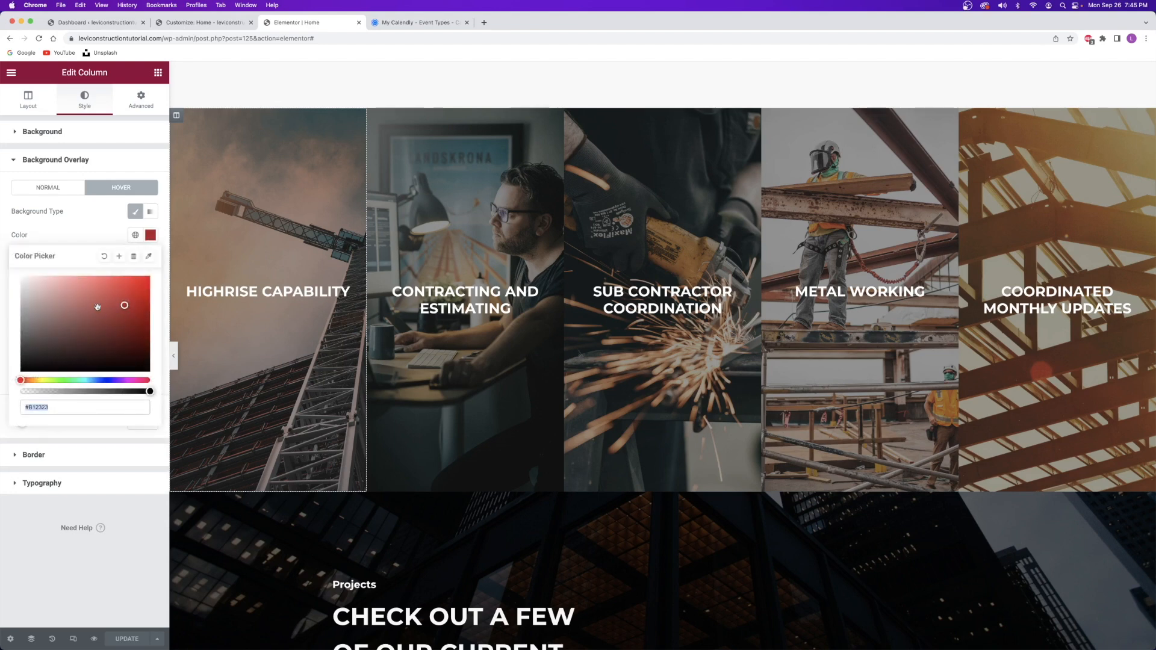
left_click(139, 240)
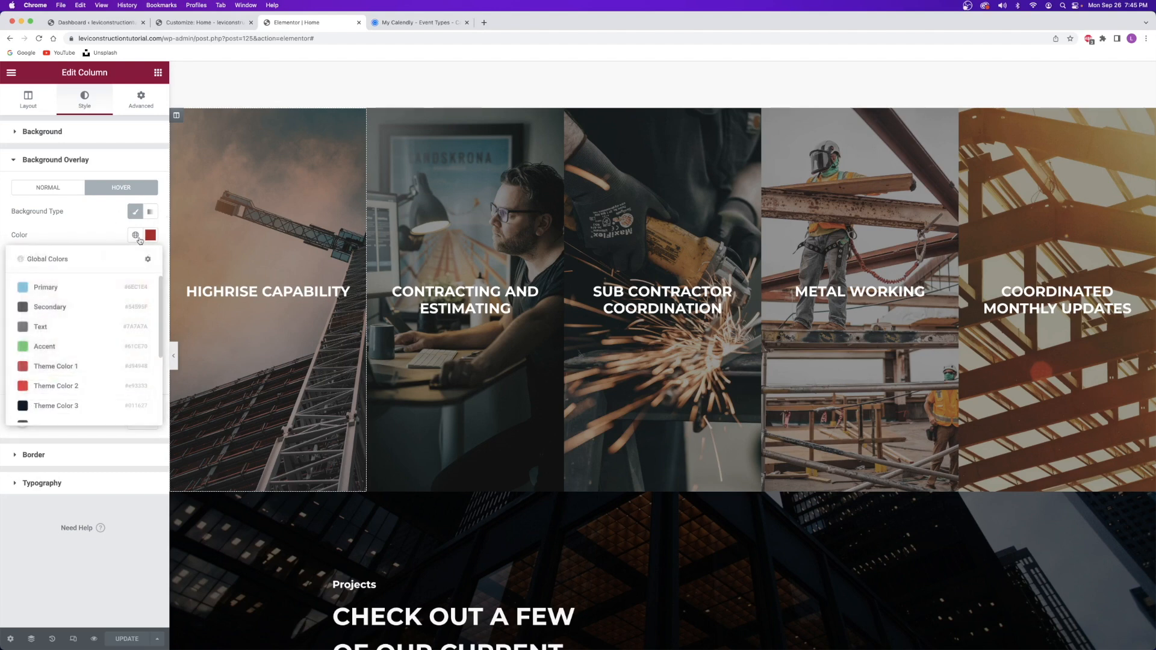
left_click(62, 389)
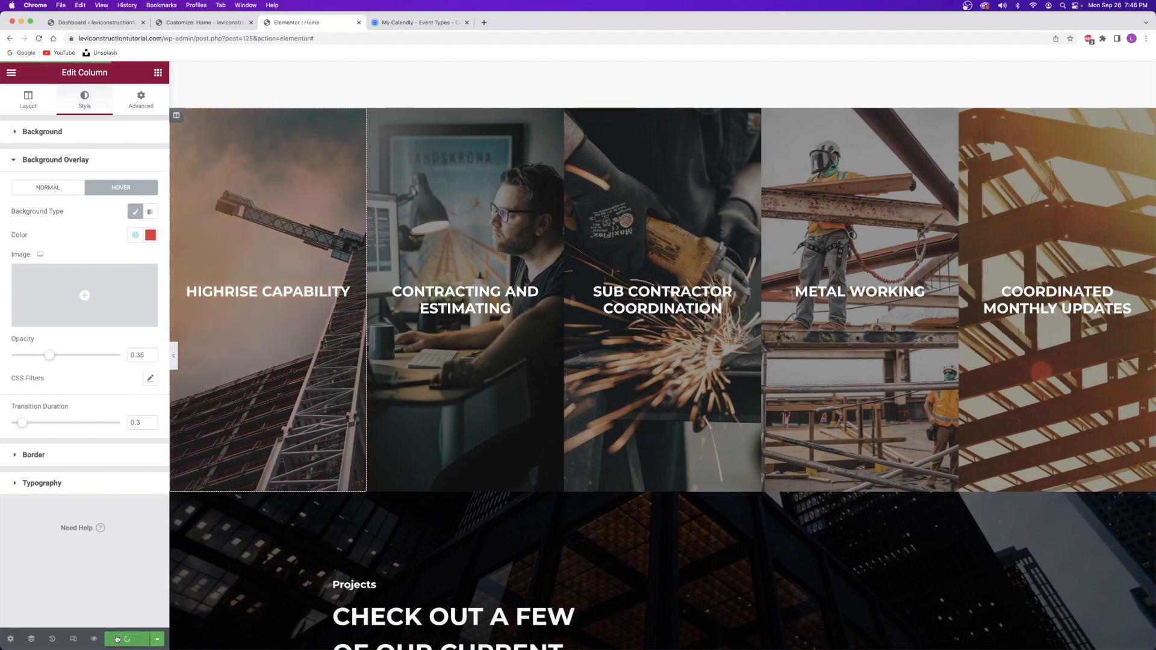
key("super+w")
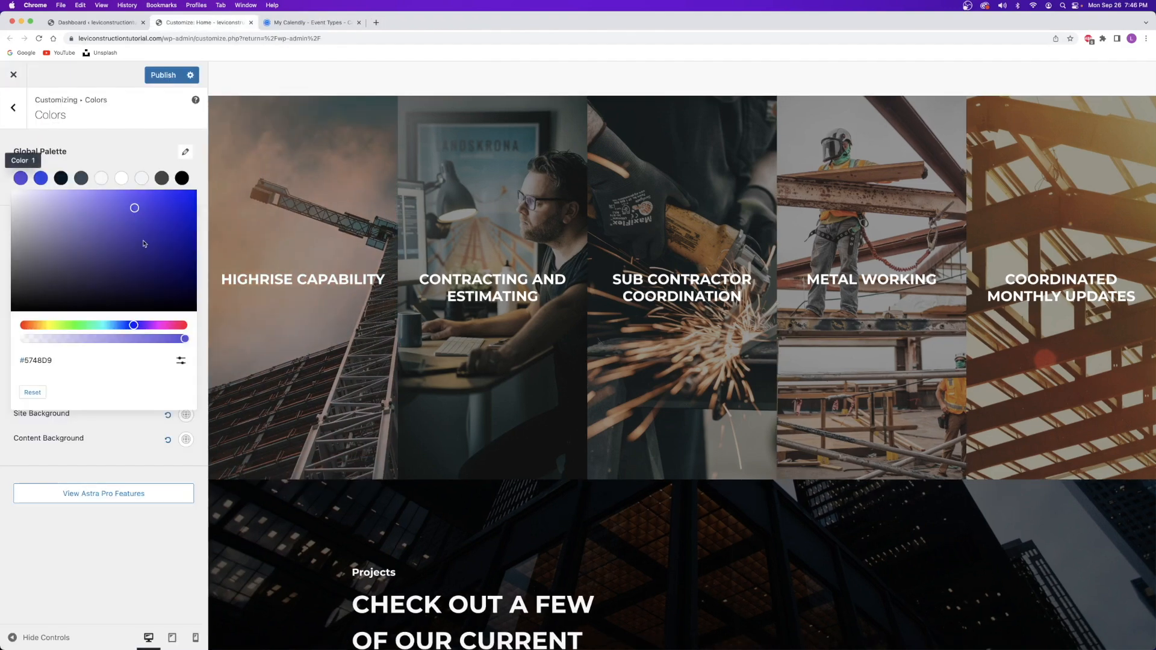
Reload the theme Customizer without saving the pending changes and open its global Colors settings.
key("super+r")
key("Return")
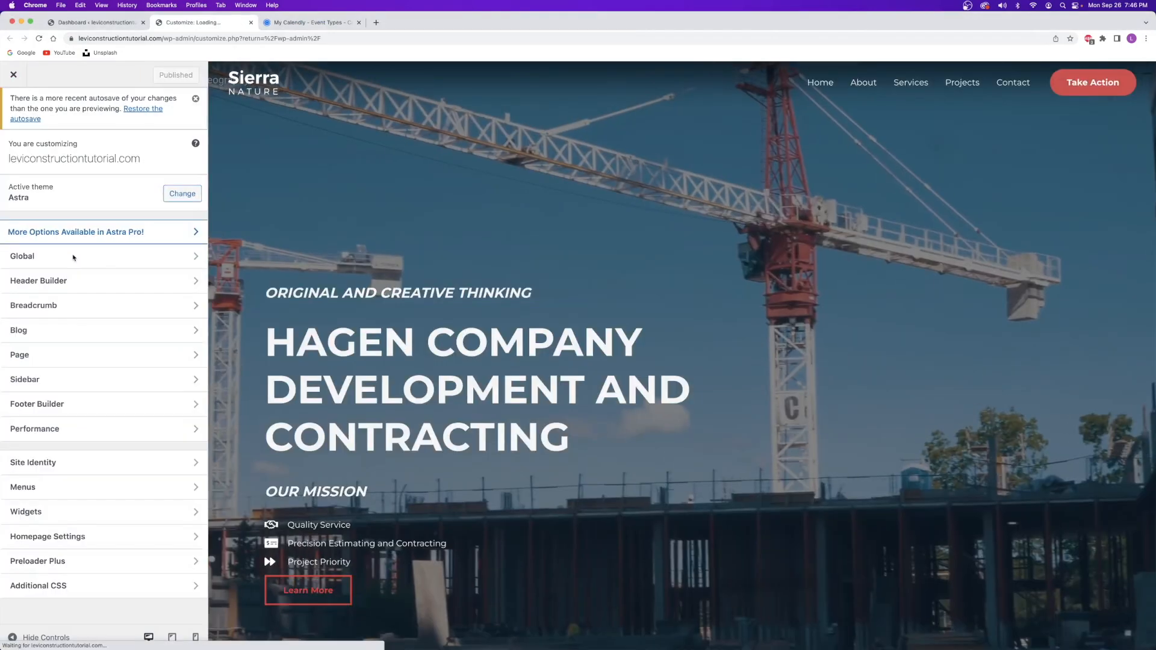
left_click(76, 259)
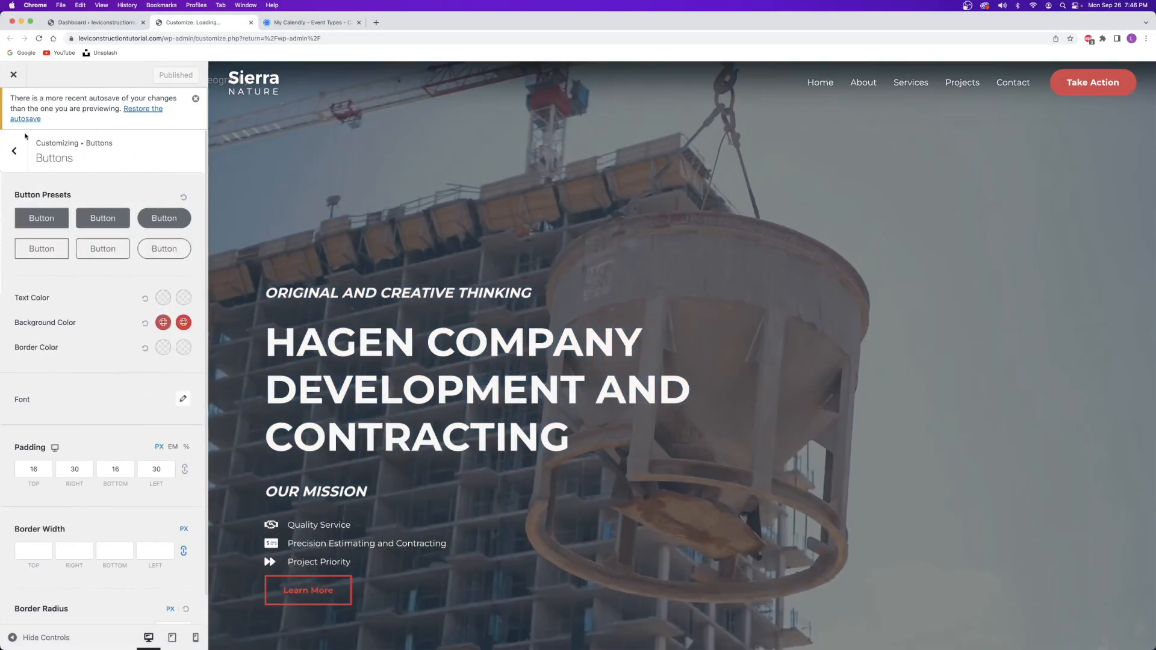
key("Escape")
left_click(60, 208)
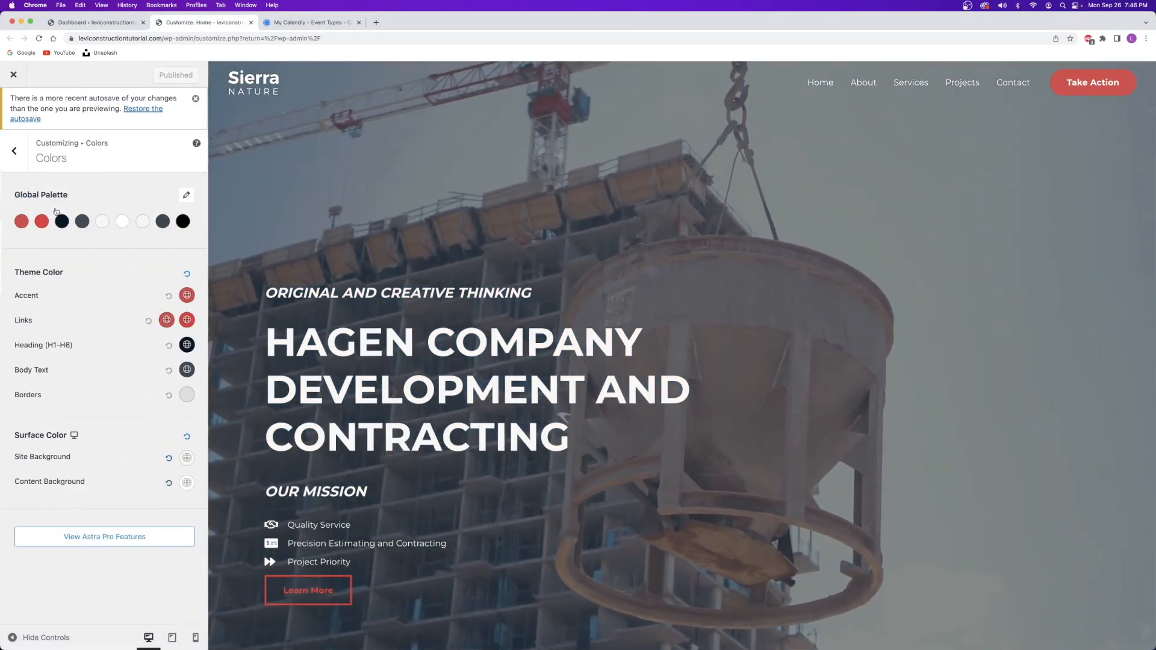
Change Color 2 of the global palette to blue #3346E8 and Color 1 to #171BE0.
left_click(41, 221)
left_click(128, 368)
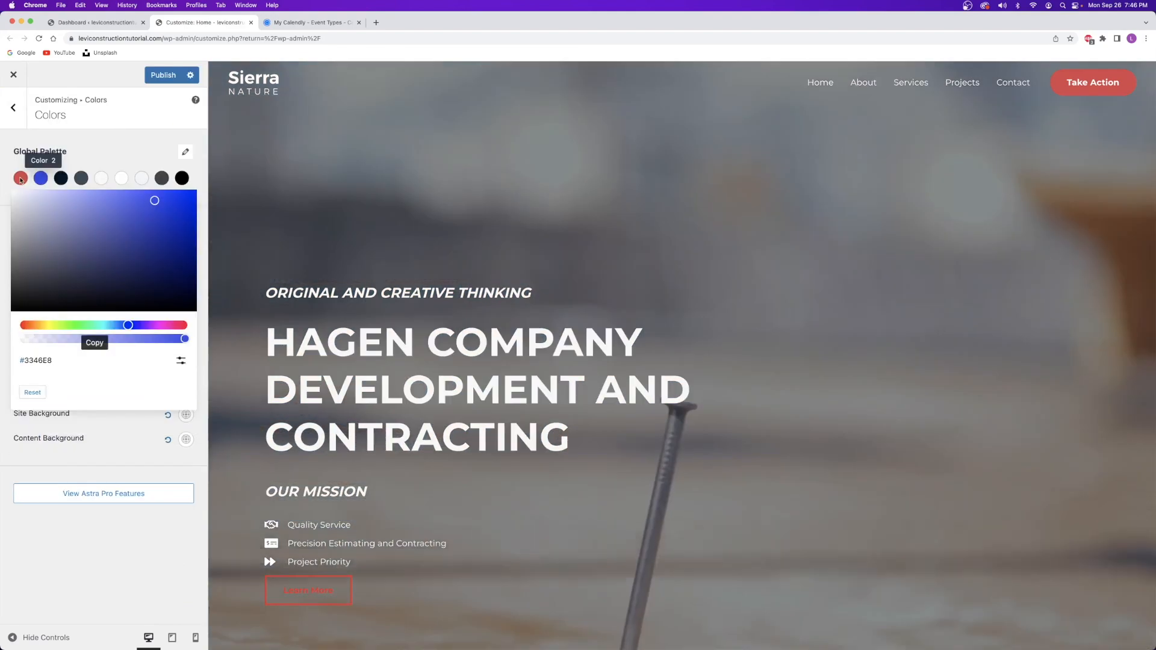
left_click(20, 180)
left_click(130, 325)
left_click_drag(167, 216, 175, 206)
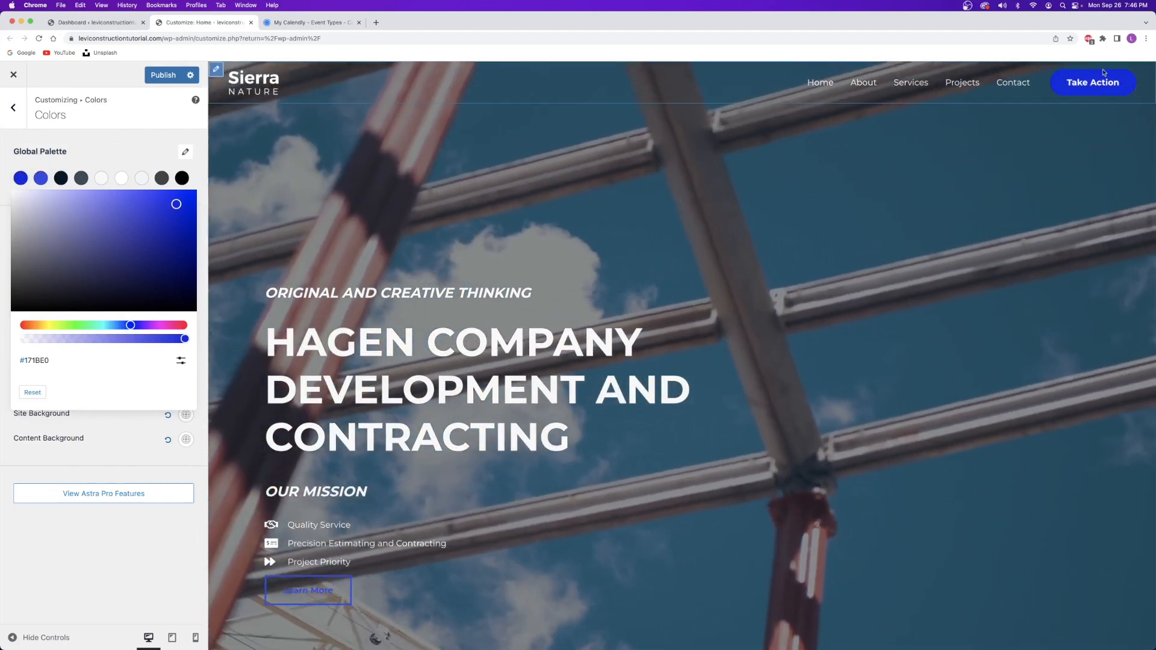
Check the blue palette in the home page preview, including the Highrise Capability hover overlay, and close the Customizer without publishing.
scroll(751, 198, "down", 3)
scroll(751, 198, "down", 15)
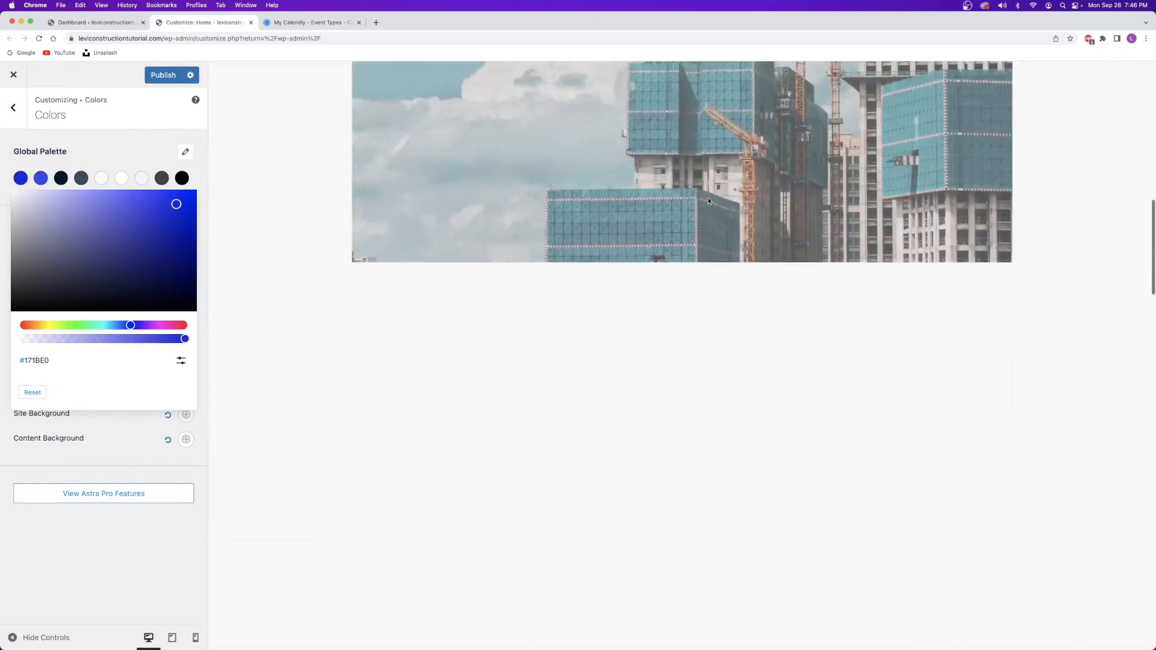
scroll(686, 200, "up", 3)
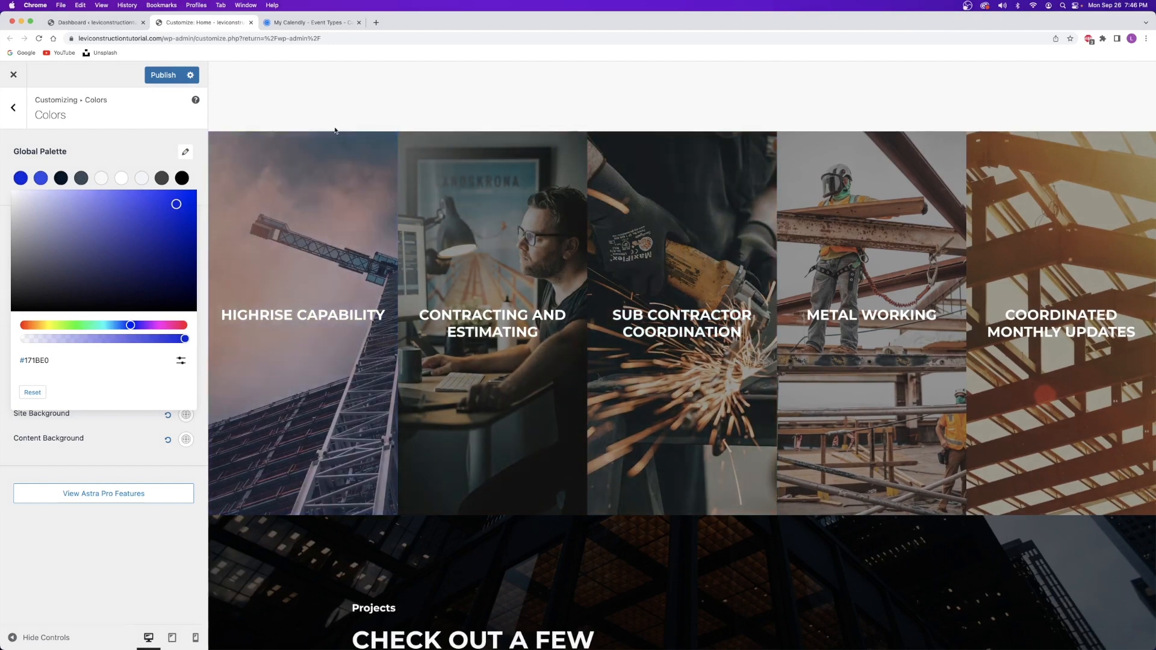
scroll(361, 240, "down", 15)
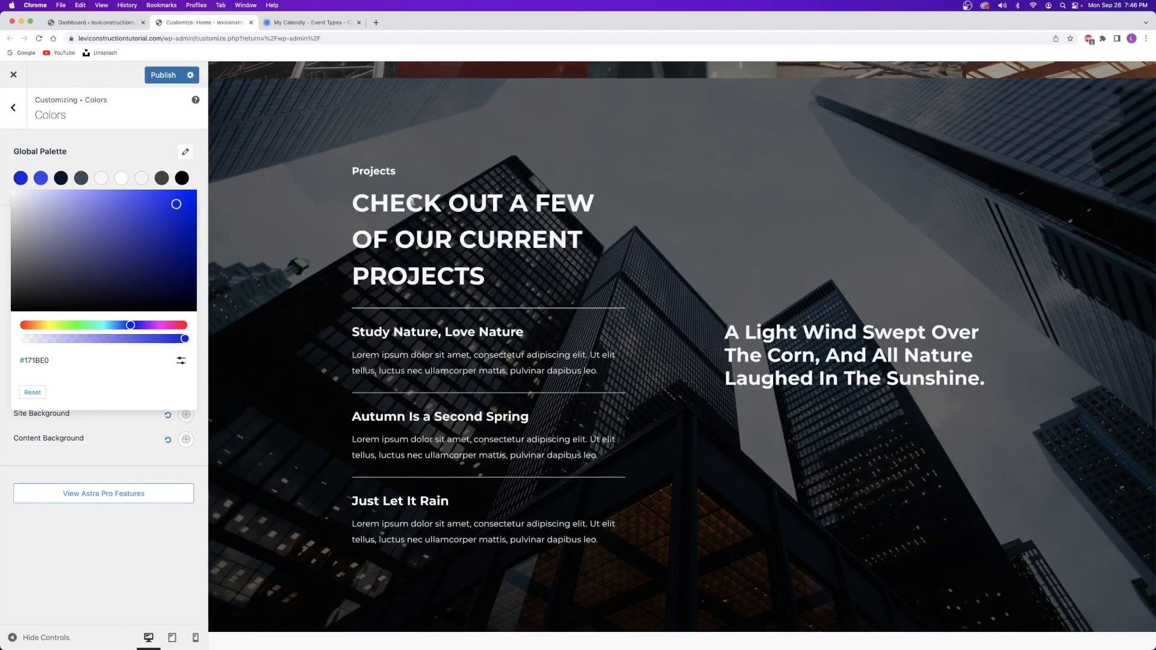
scroll(404, 198, "up", 10)
scroll(388, 192, "up", 15)
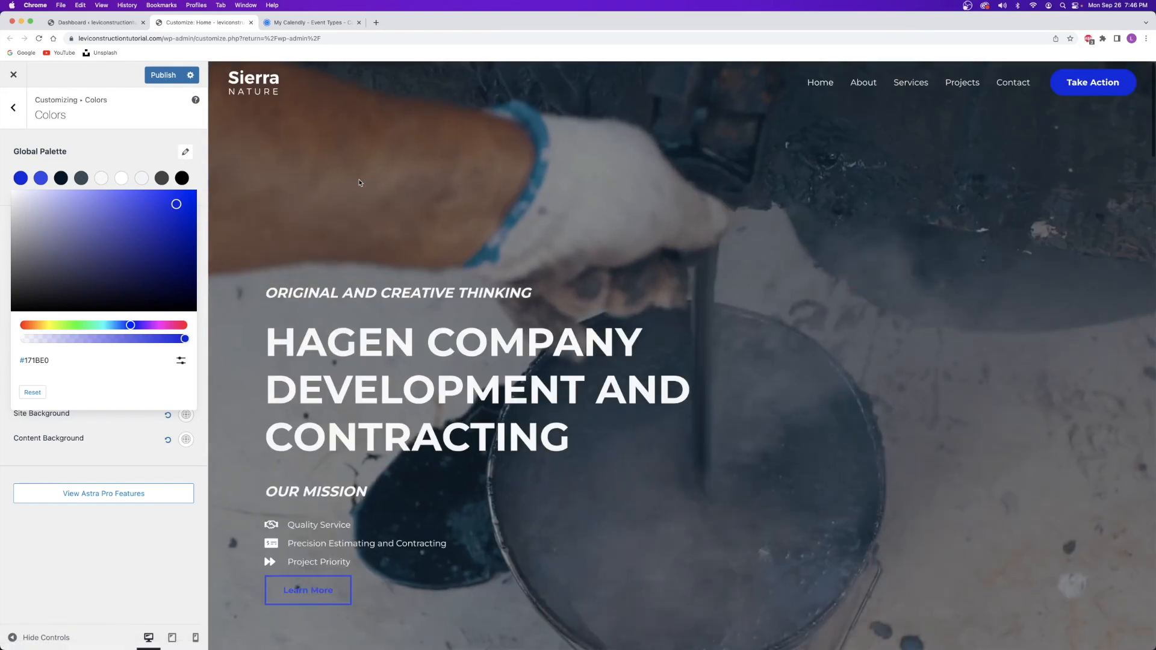
left_click(251, 23)
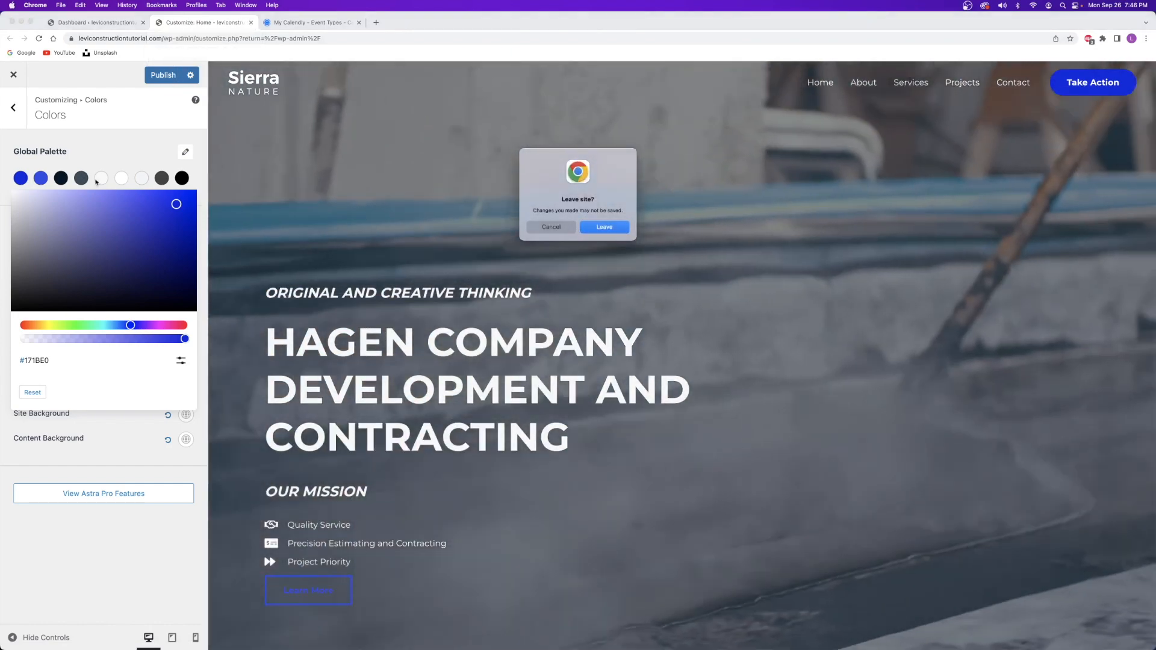
key("Escape")
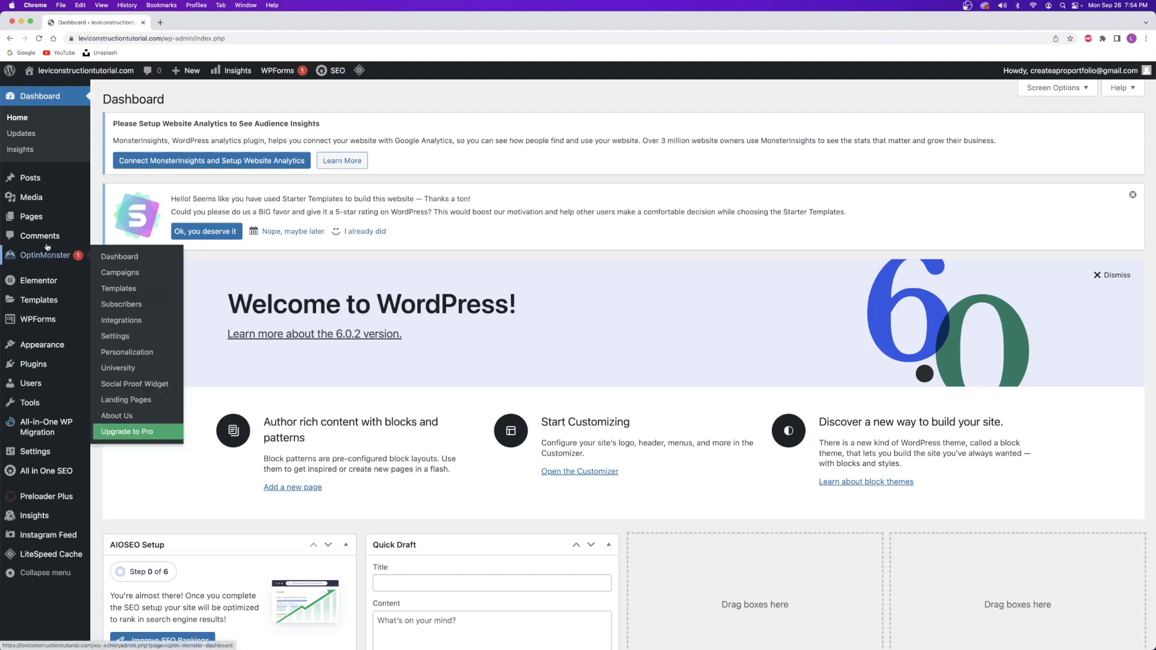
Open the Pages list in a new tab and move every page except Home to the Trash.
right_click(35, 216)
left_click(48, 219)
left_click(198, 23)
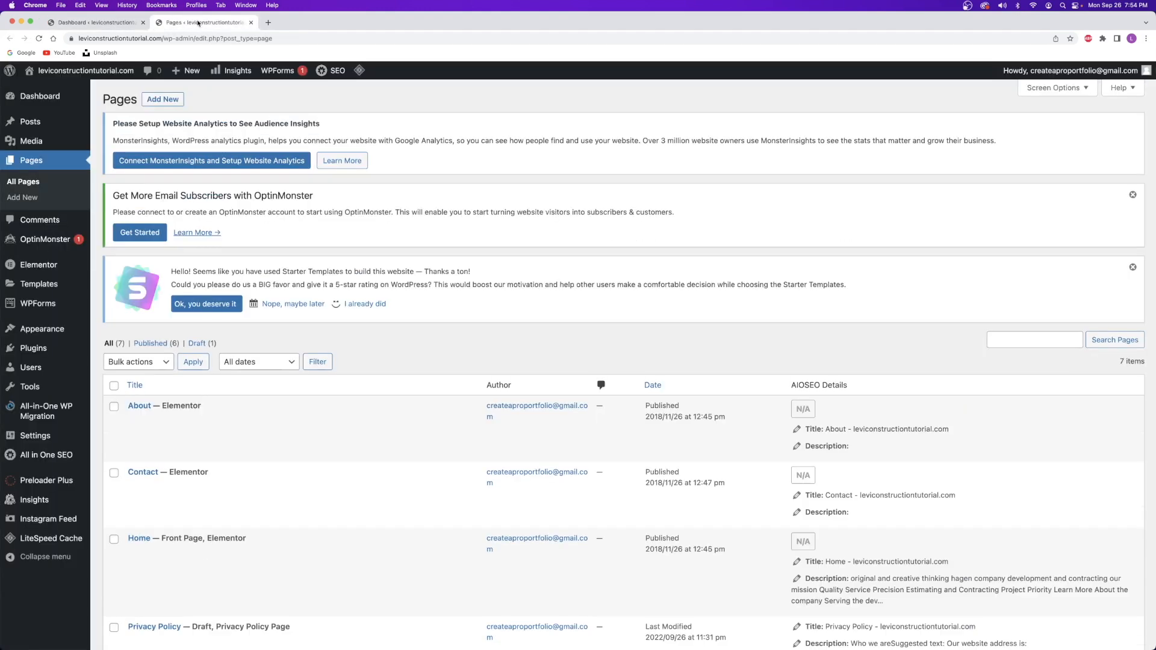
scroll(346, 228, "down", 3)
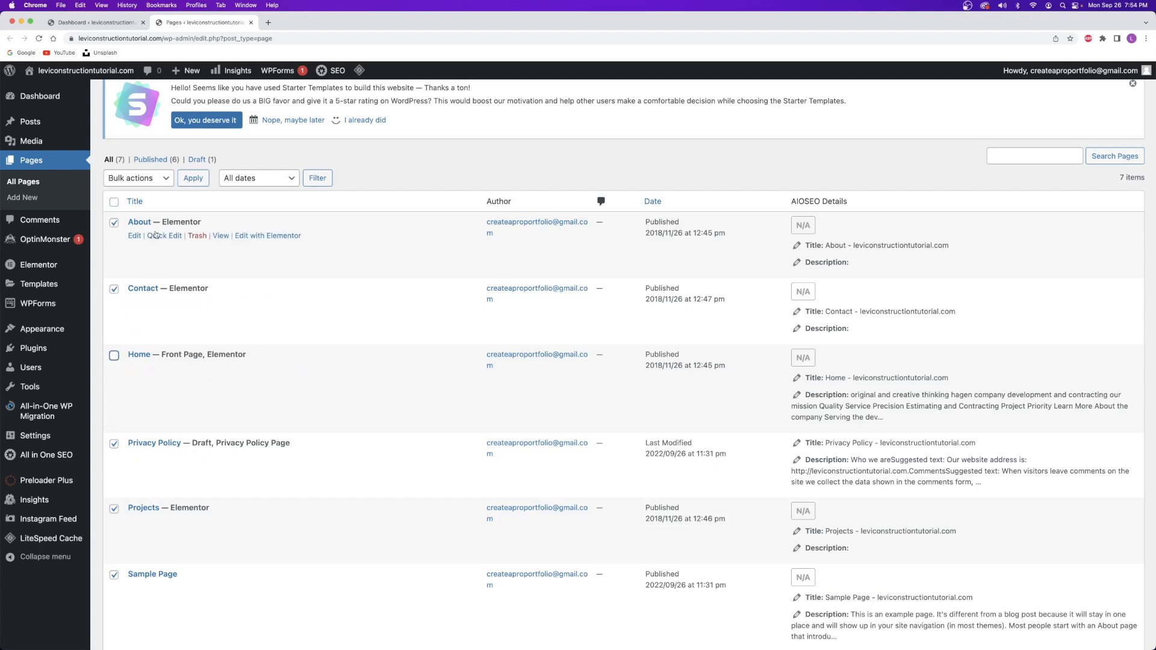
left_click(151, 182)
left_click(151, 204)
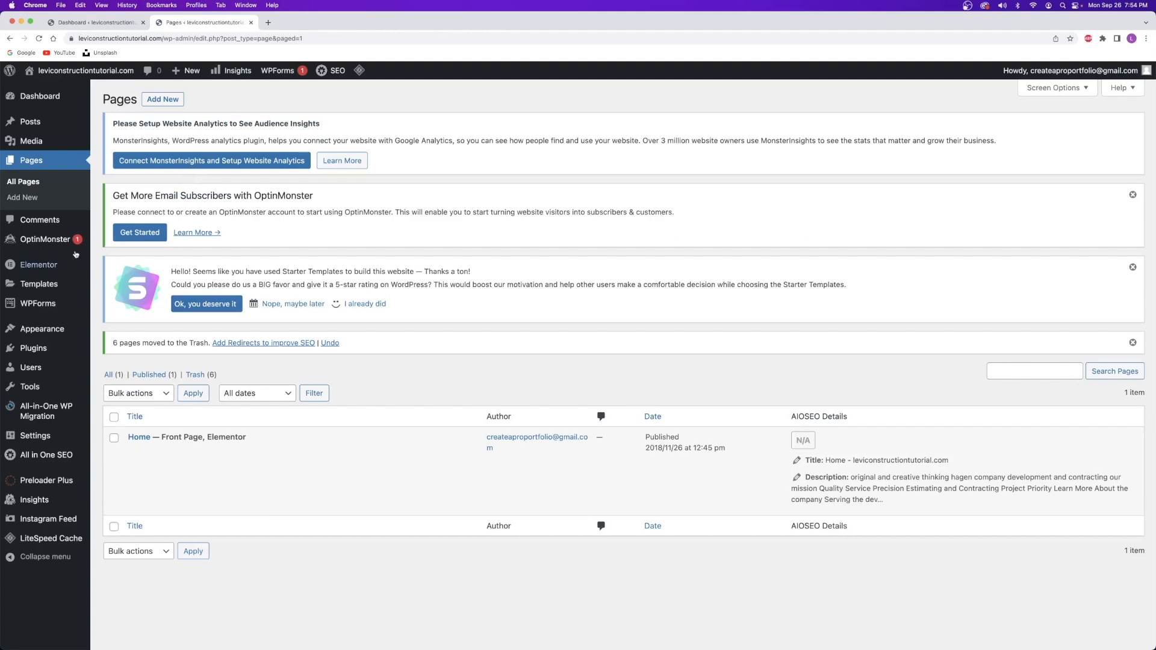
Return to the Dashboard and view the live home page in a separate tab.
left_click(41, 96)
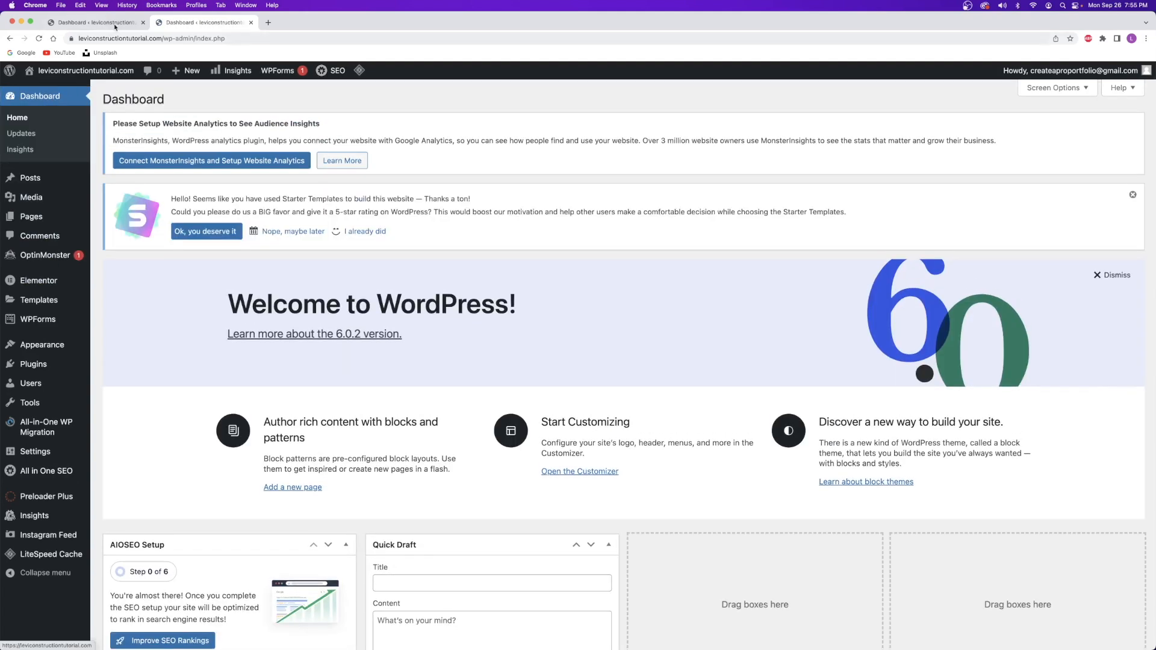
right_click(106, 78)
left_click(124, 82)
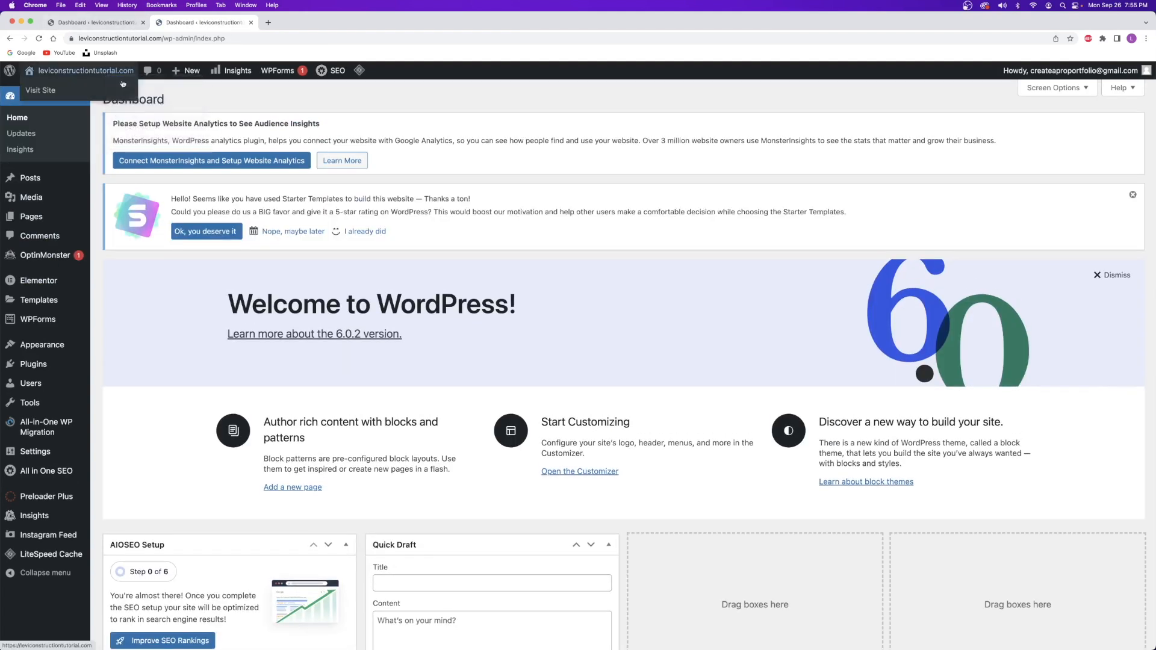
left_click(144, 23)
left_click(186, 24)
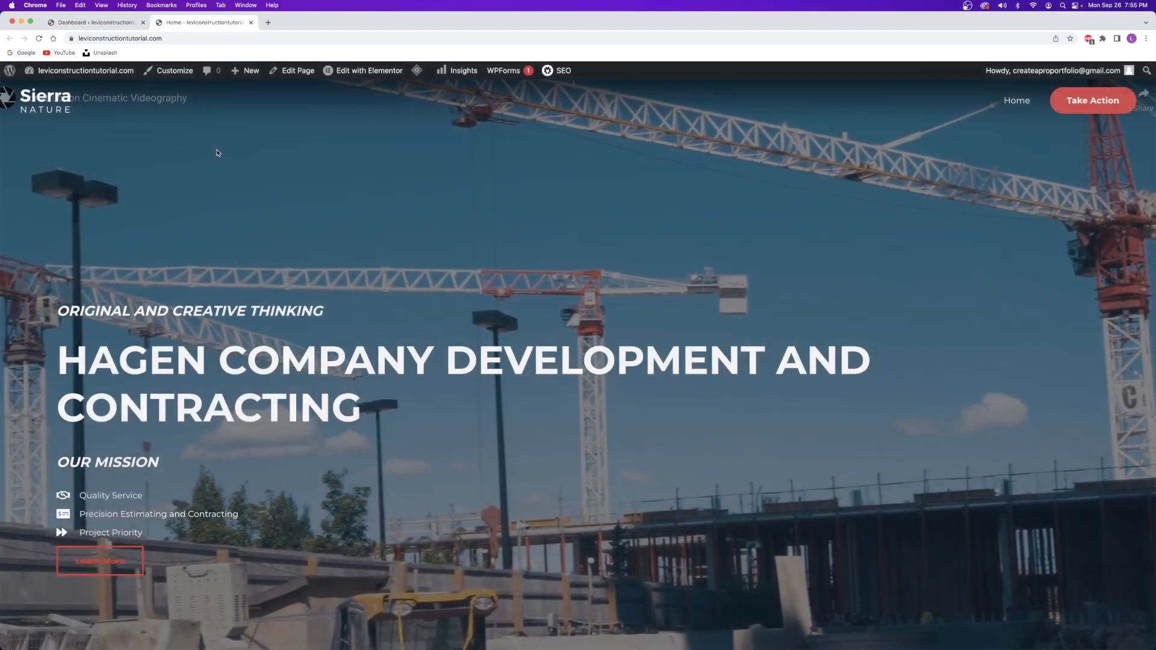
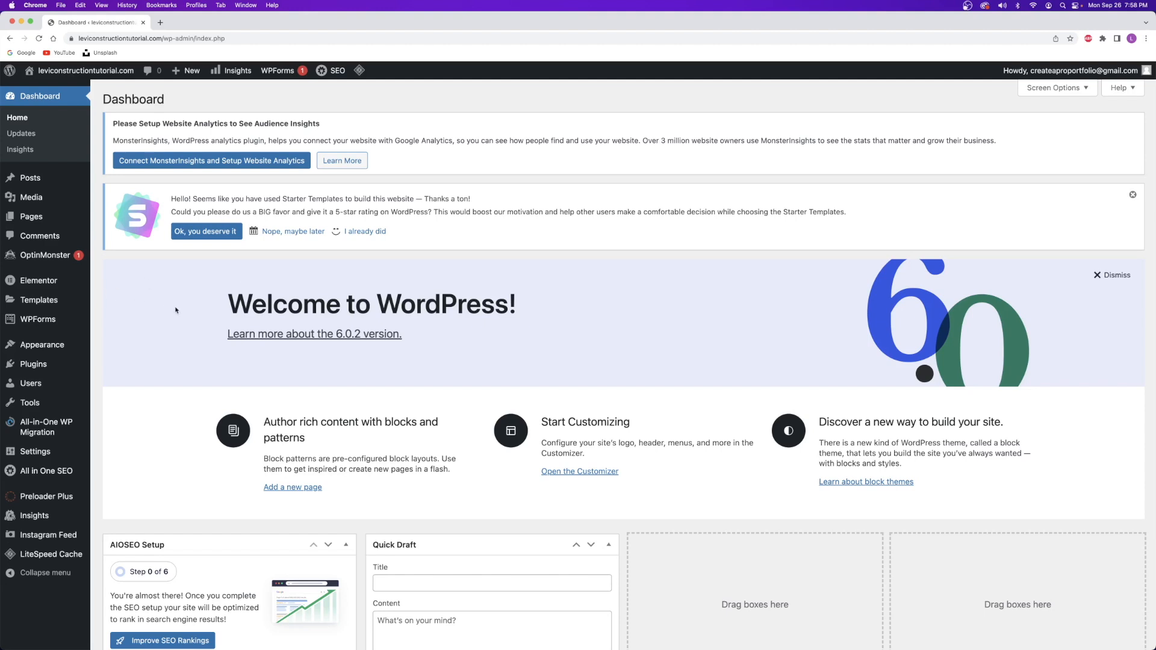
Open the theme Customizer in a new tab and bring up the primary menu named Menu for editing.
mouse_move(35, 350)
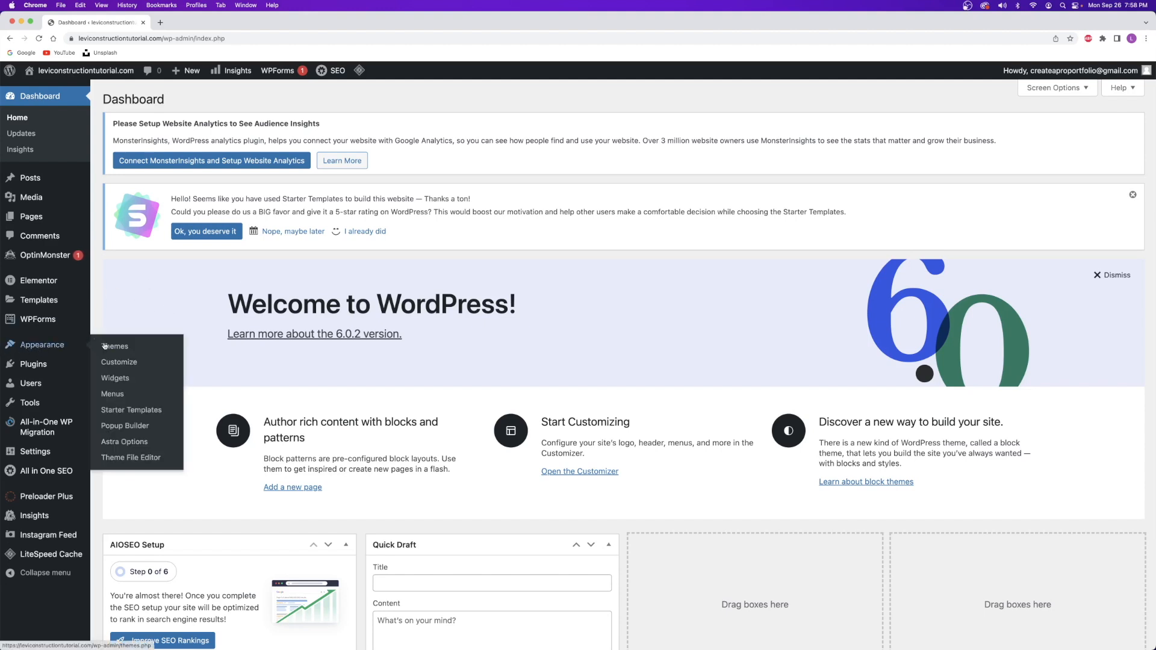
right_click(124, 363)
left_click(144, 367)
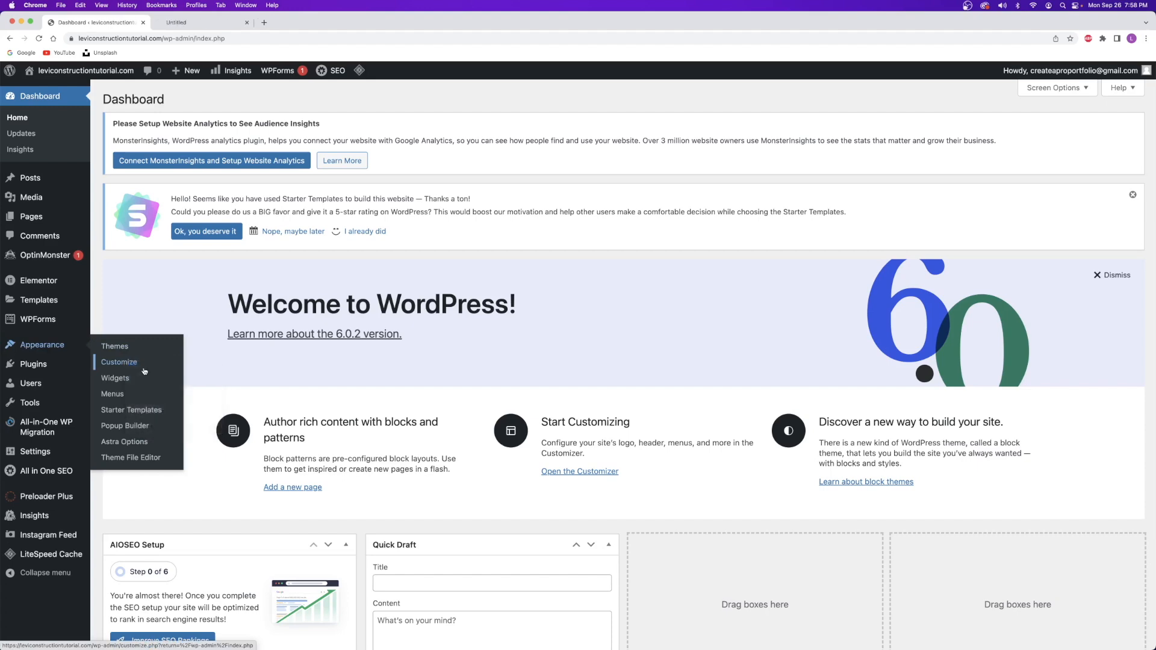
left_click(178, 23)
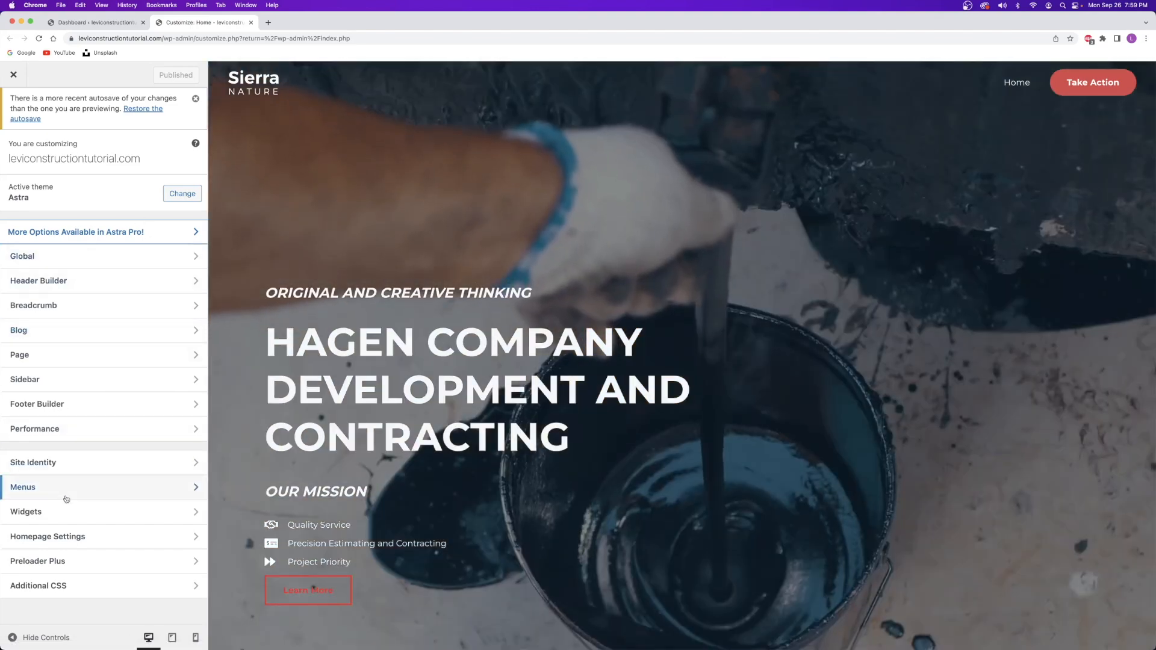
left_click(66, 499)
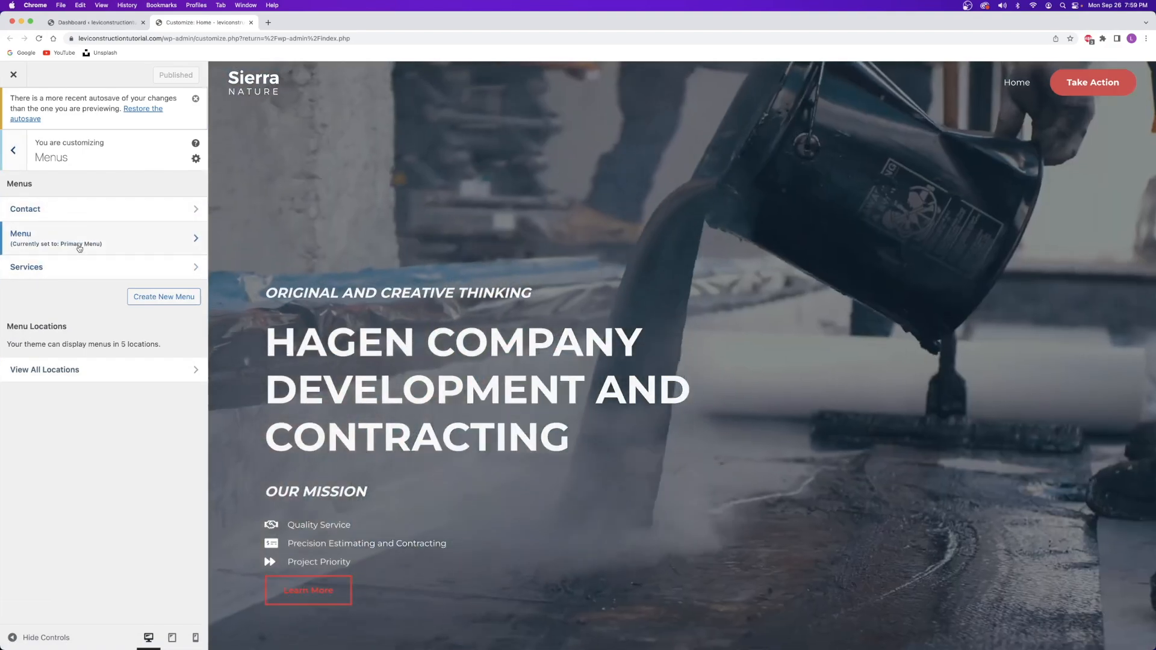
left_click(71, 241)
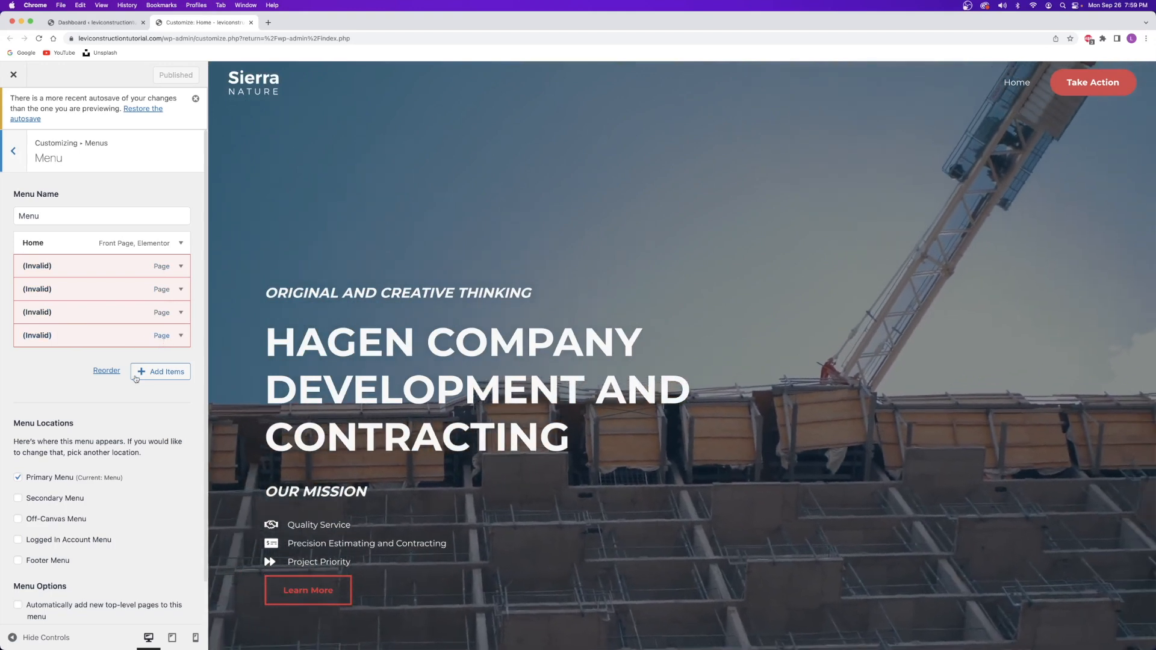
Remove all the invalid page items from the primary menu, keeping only Home.
left_click(161, 373)
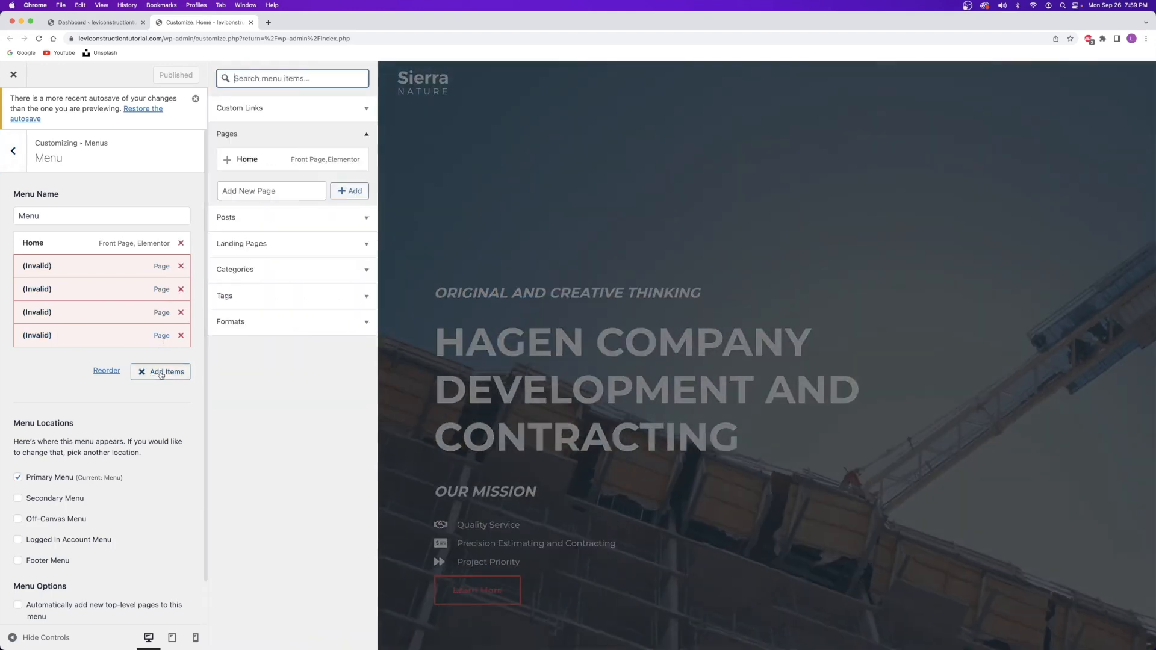
left_click(181, 336)
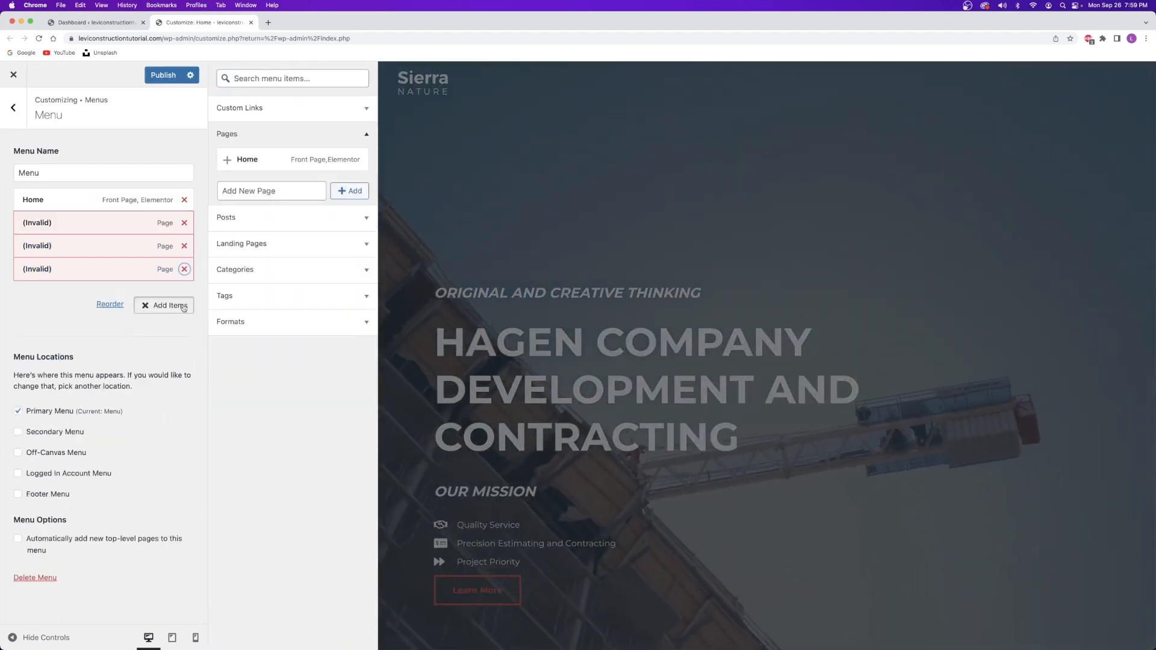
left_click(184, 269)
left_click(184, 247)
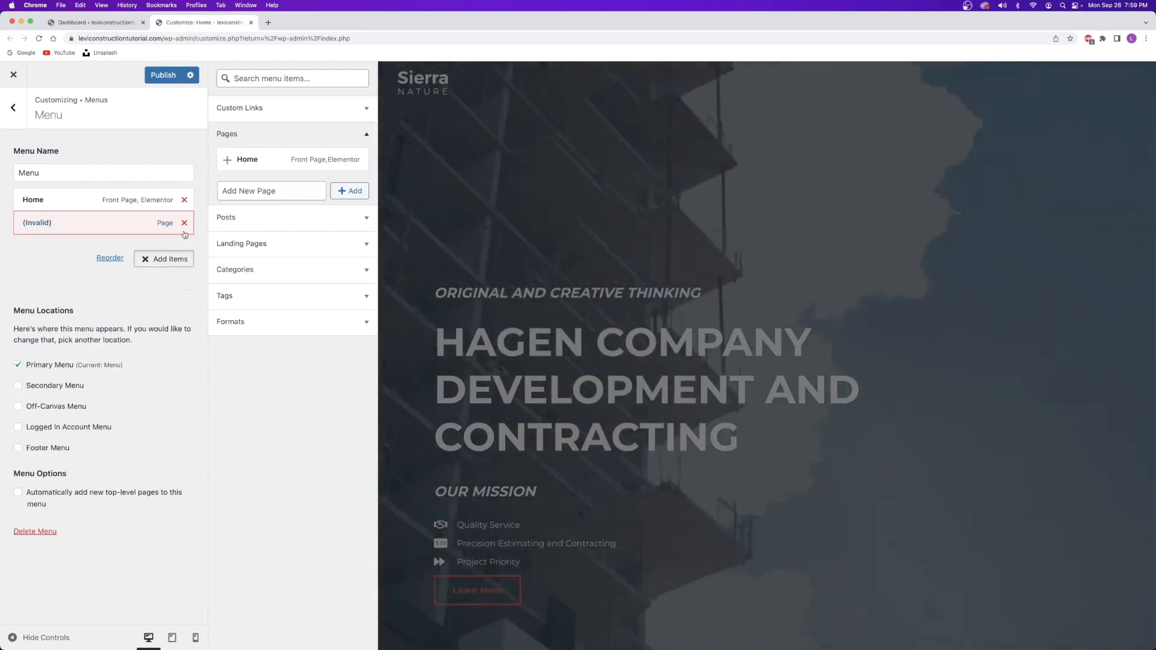
left_click(185, 224)
left_click(145, 241)
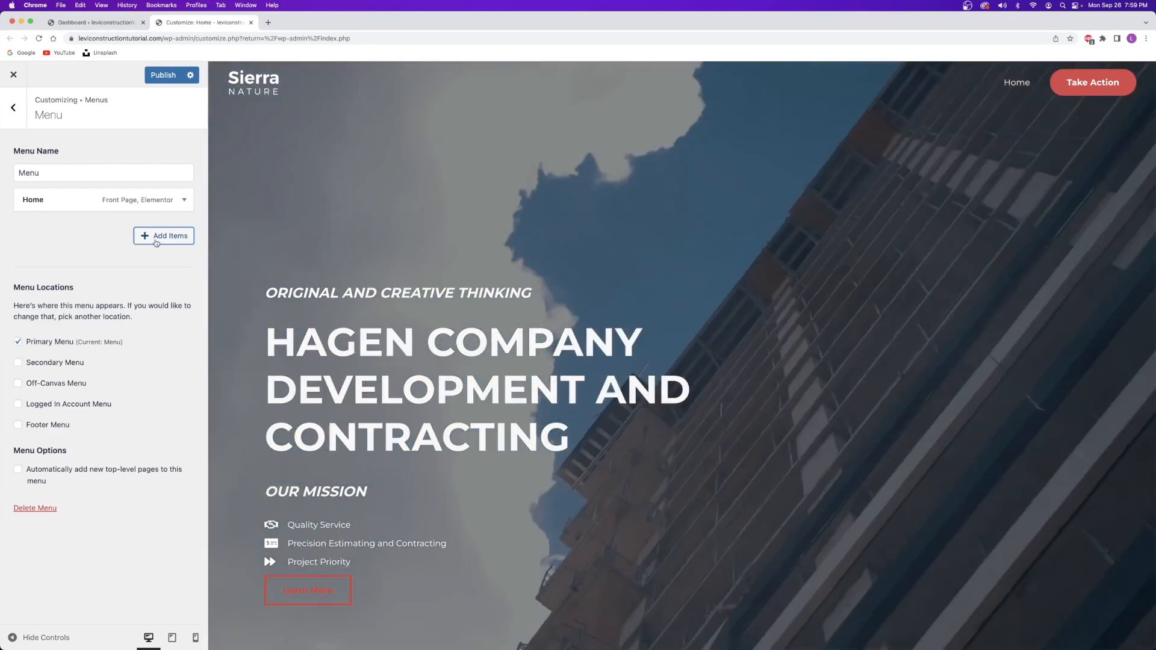
Add a custom link to the primary menu with the link text About and the URL #about.
left_click(157, 238)
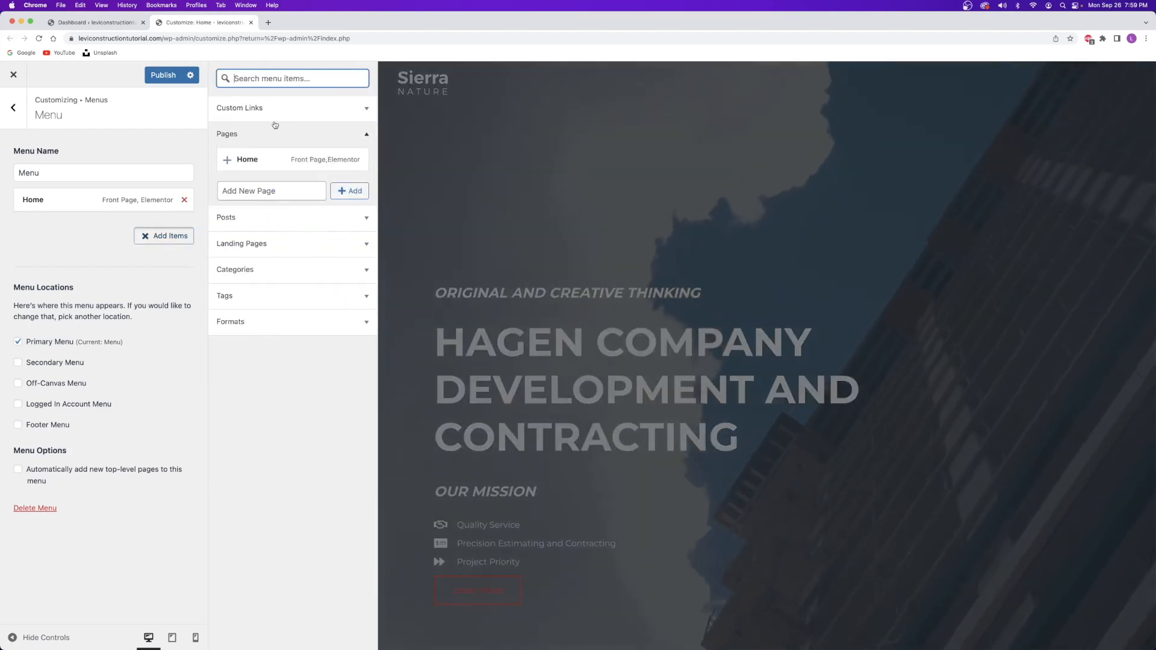
left_click(275, 129)
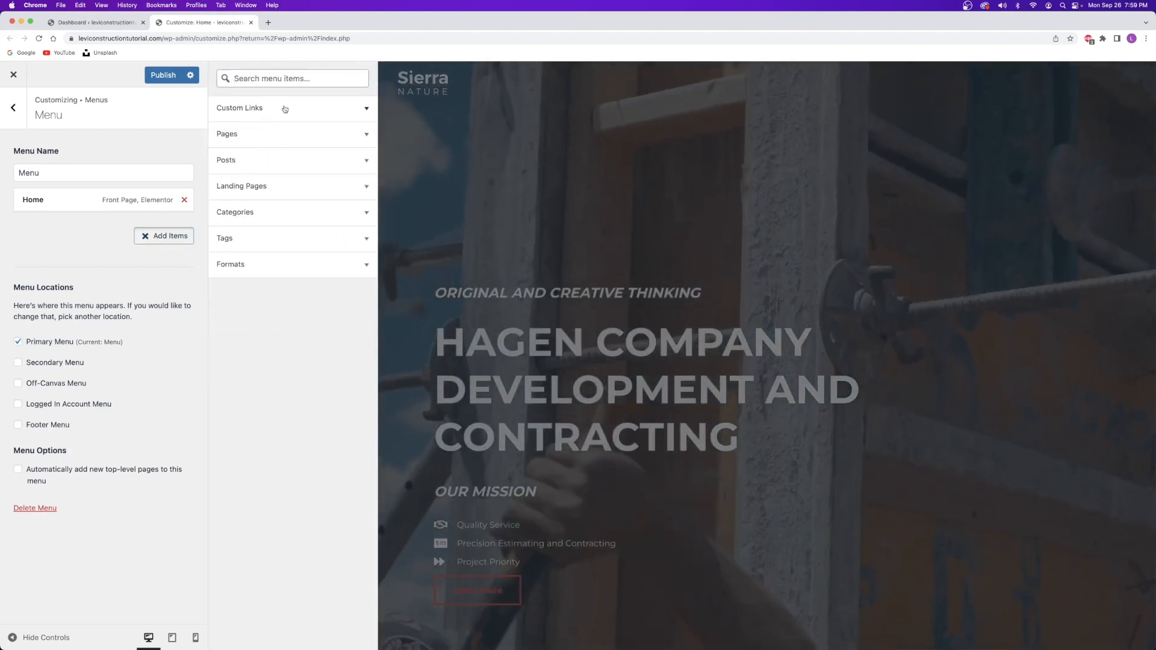
left_click(285, 109)
left_click(294, 152)
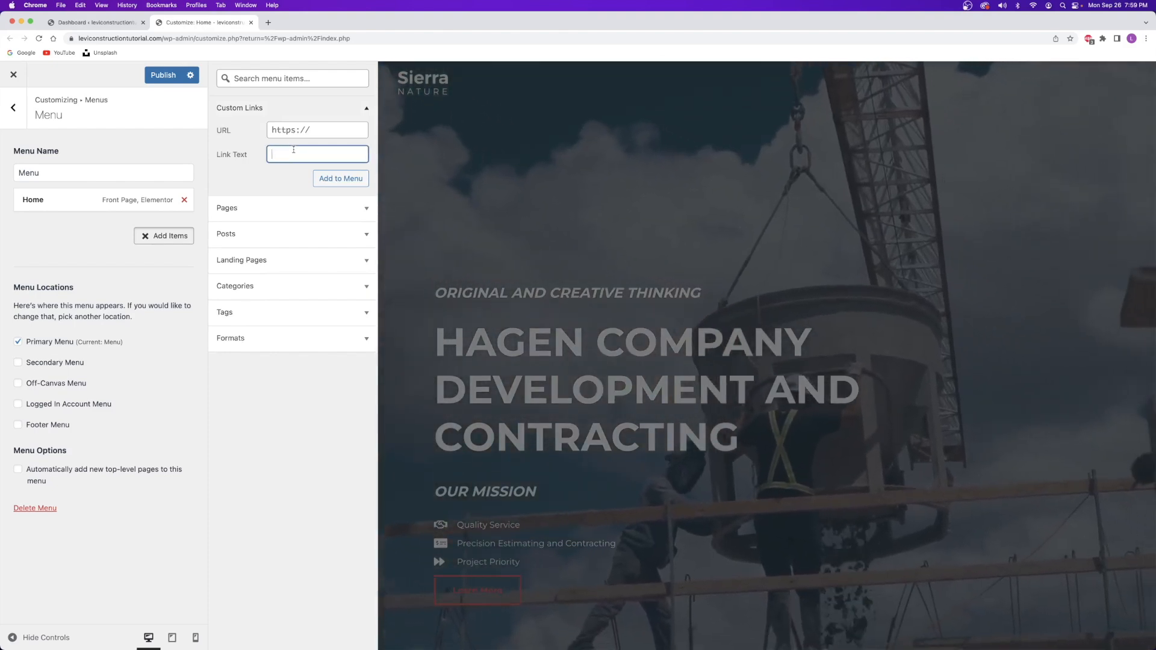
type("About")
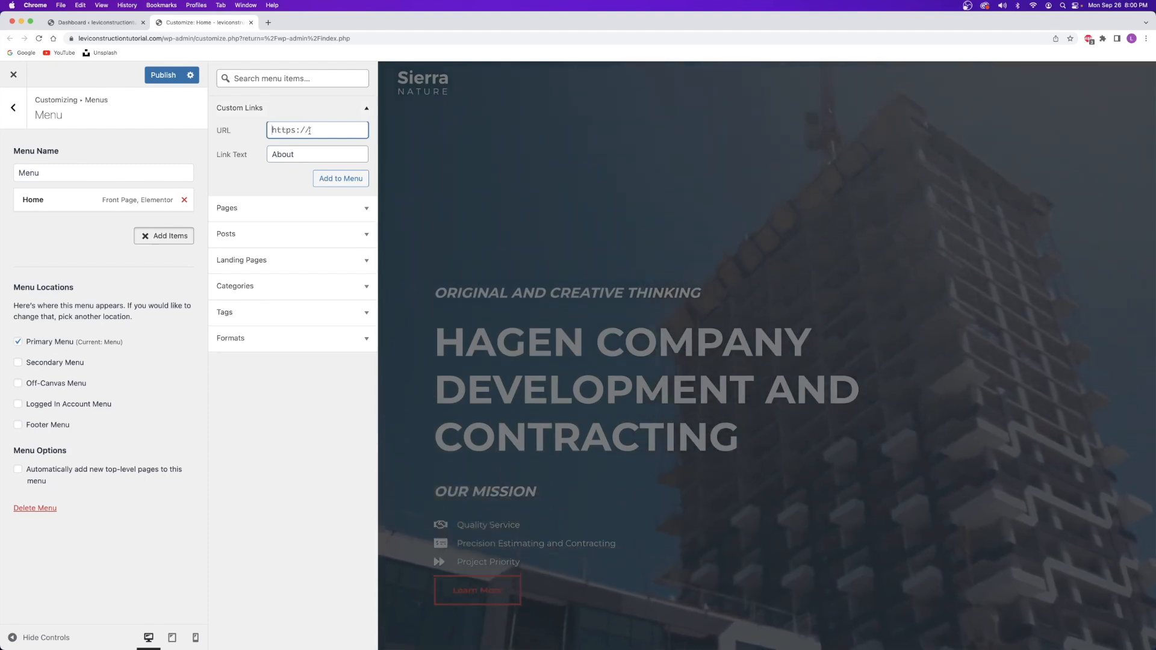
type("about")
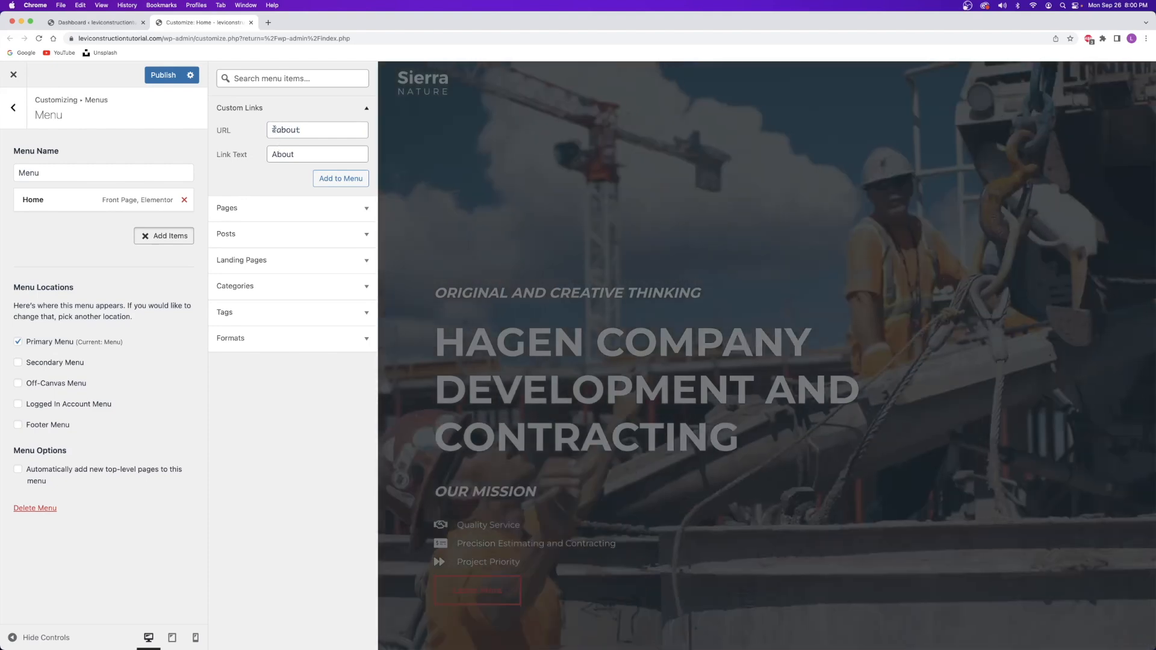
left_click(274, 130)
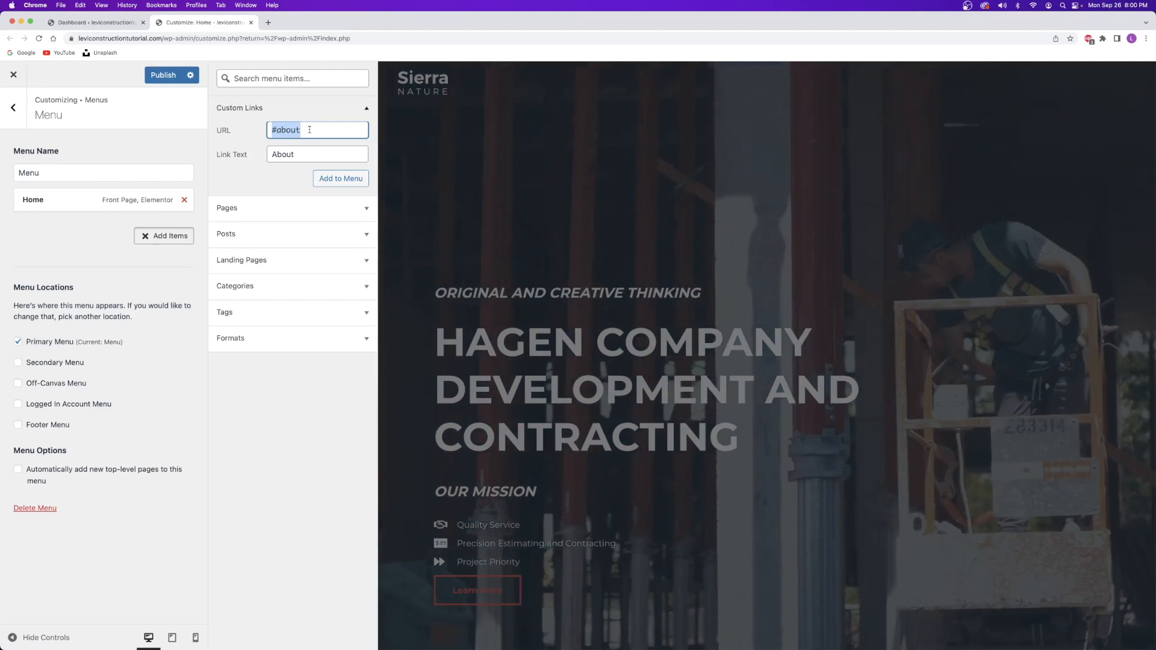
left_click(283, 131)
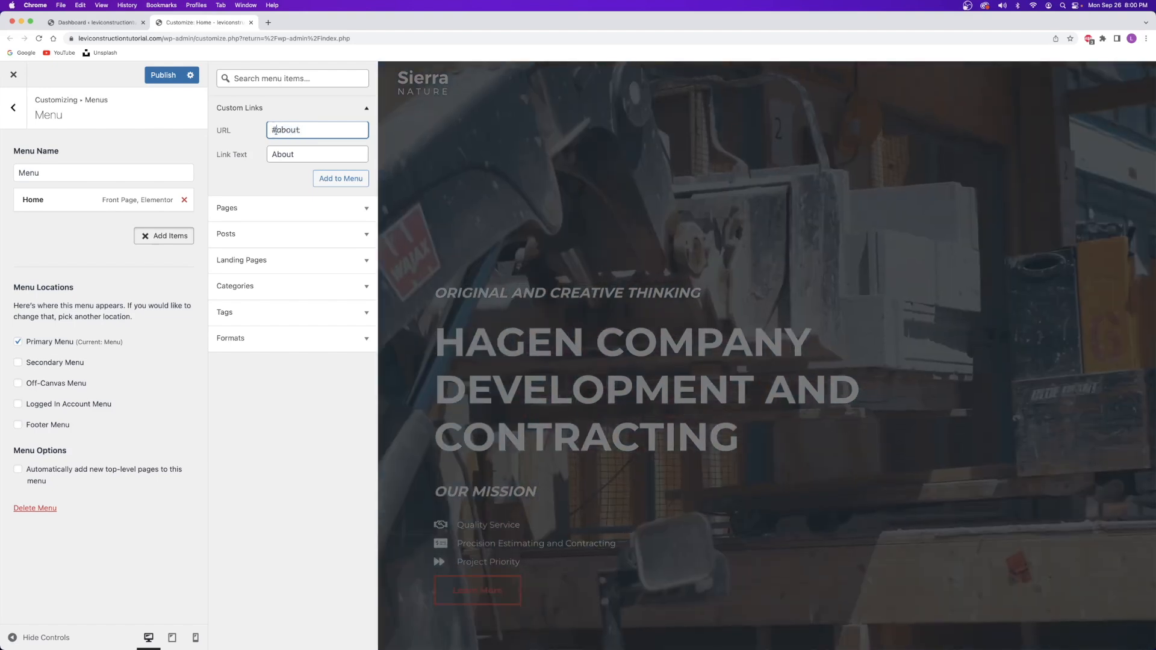
left_click(335, 178)
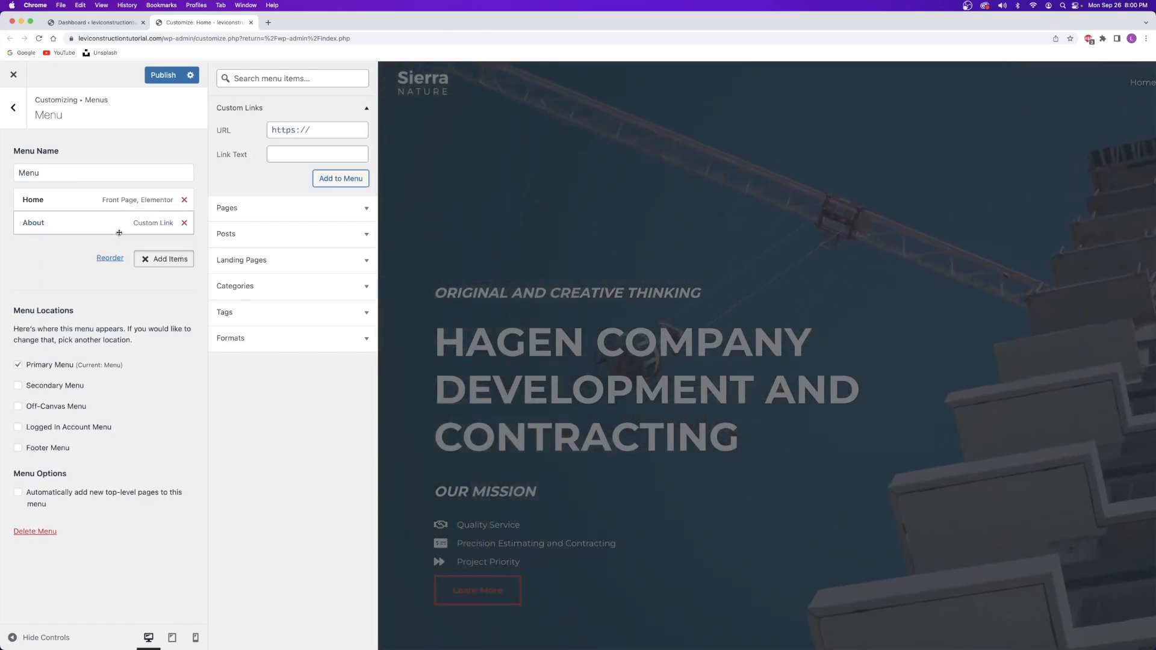
Add a custom link to the menu with the link text Services and the URL #services.
left_click(293, 158)
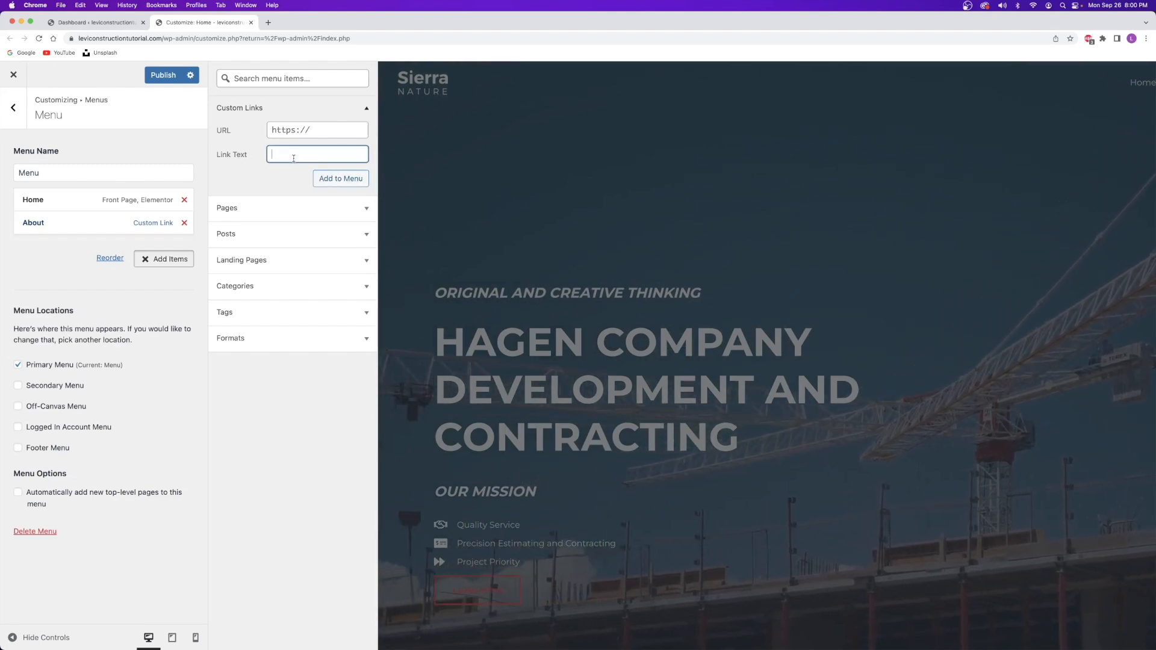
type("Services")
key("shift+Tab")
type("#s")
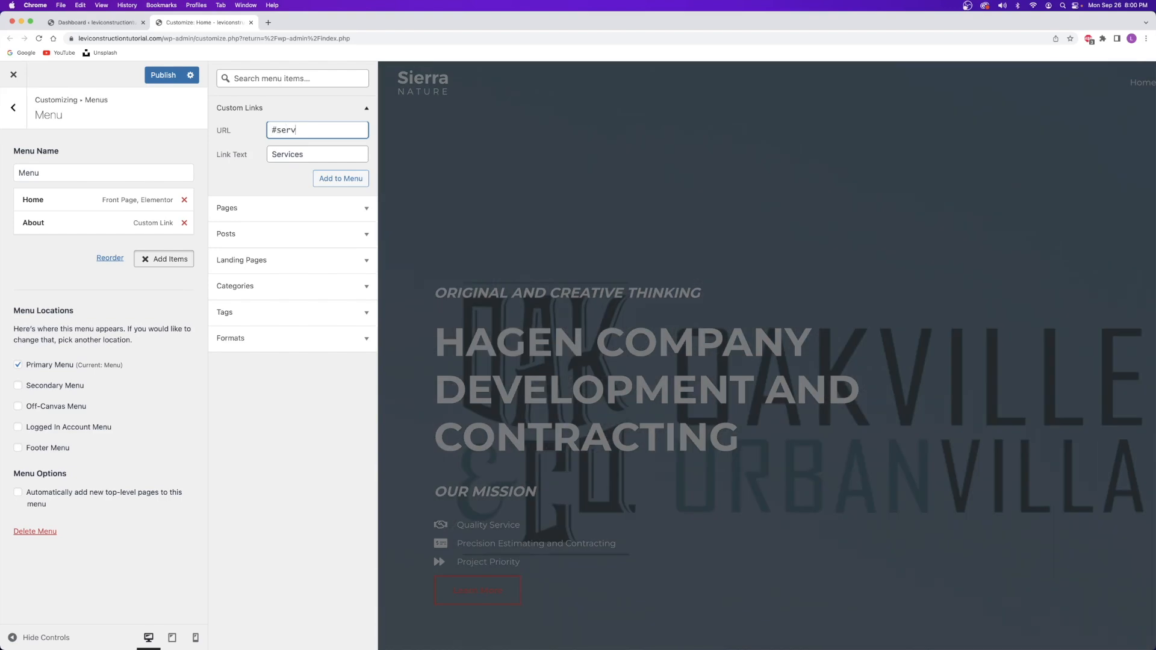
left_click(340, 181)
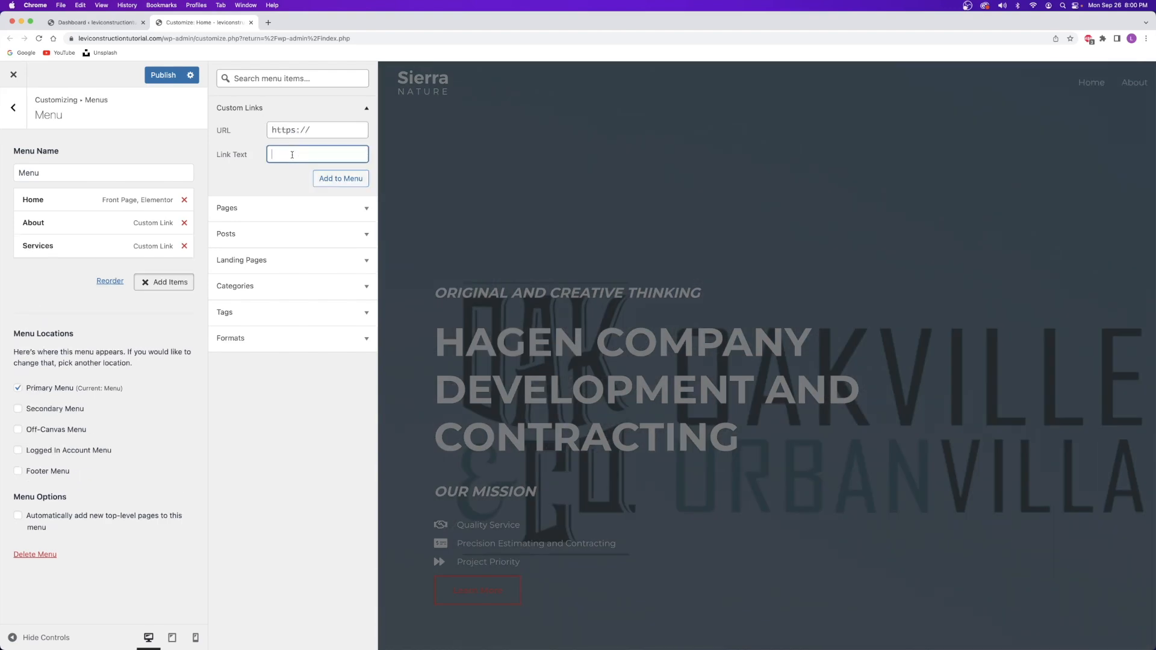
Add a custom link to the menu with the link text Projects and the URL #projects.
type("Projects")
key("shift+Tab")
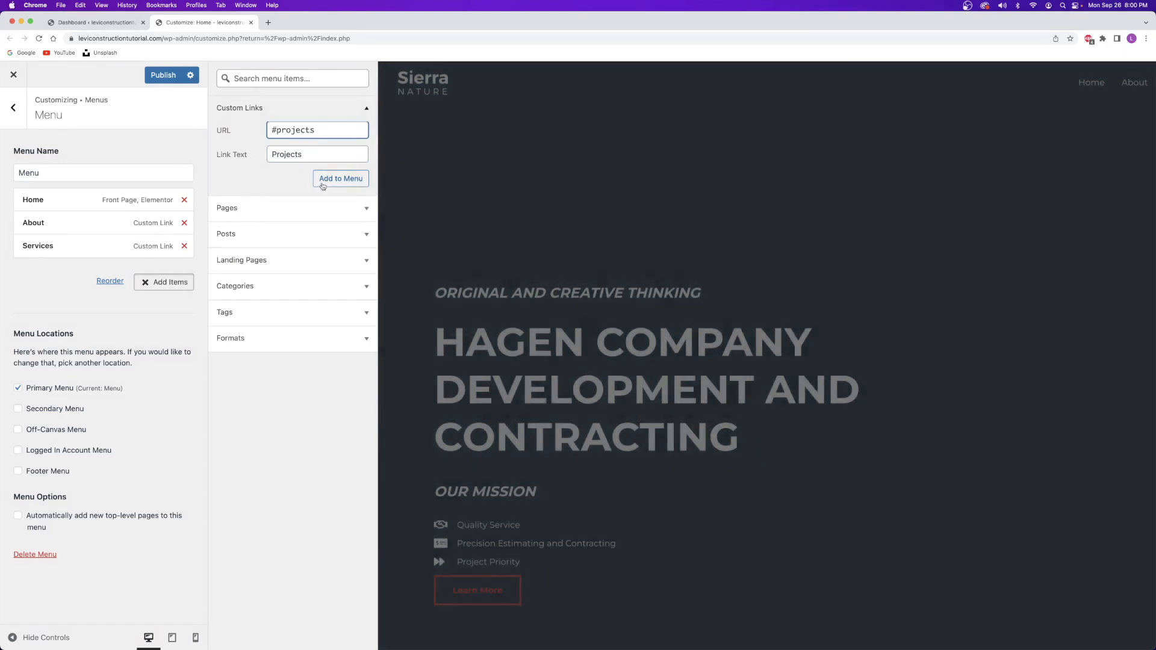
left_click(339, 179)
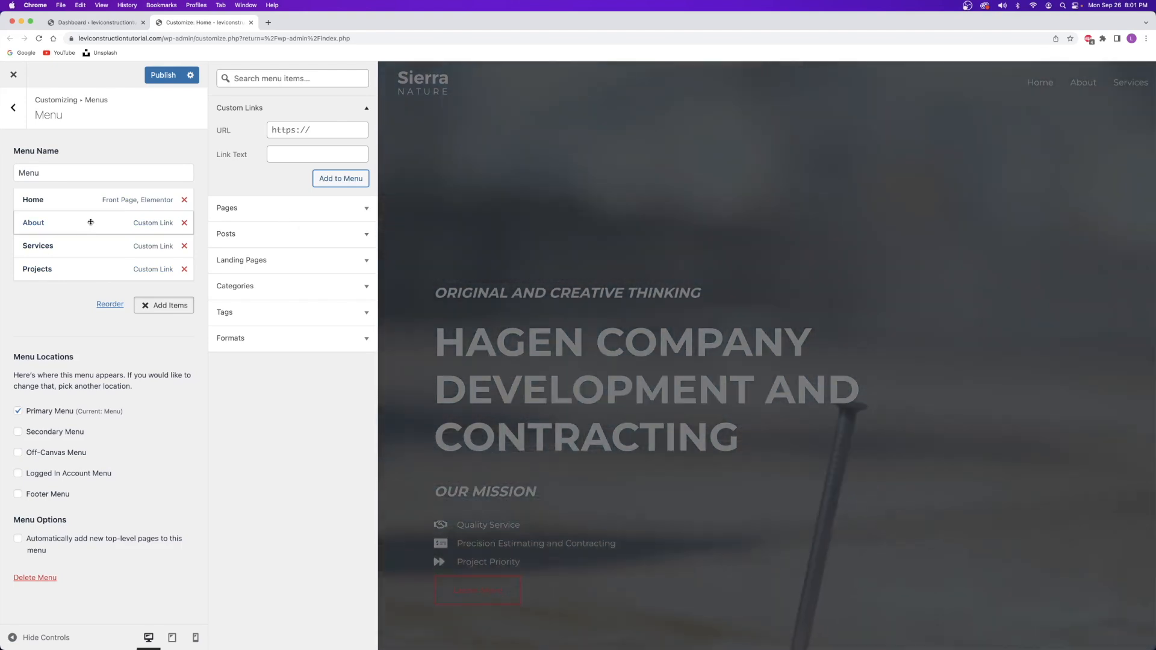
Check the URL and navigation label settings of the About and Services menu links.
left_click(90, 222)
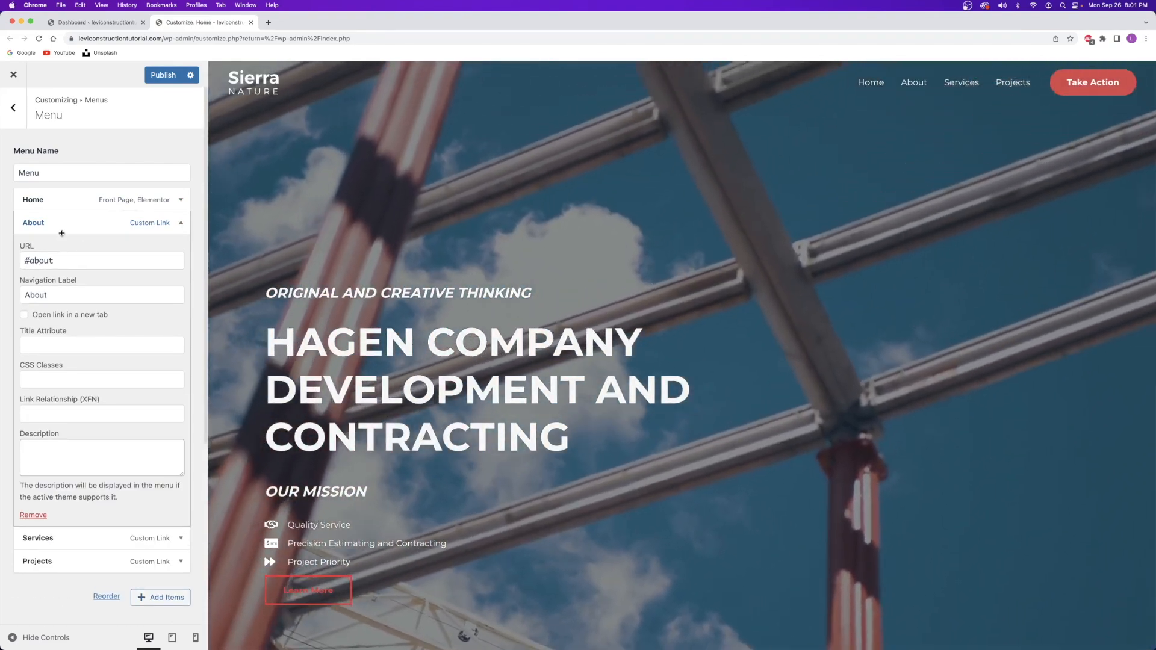
left_click(61, 223)
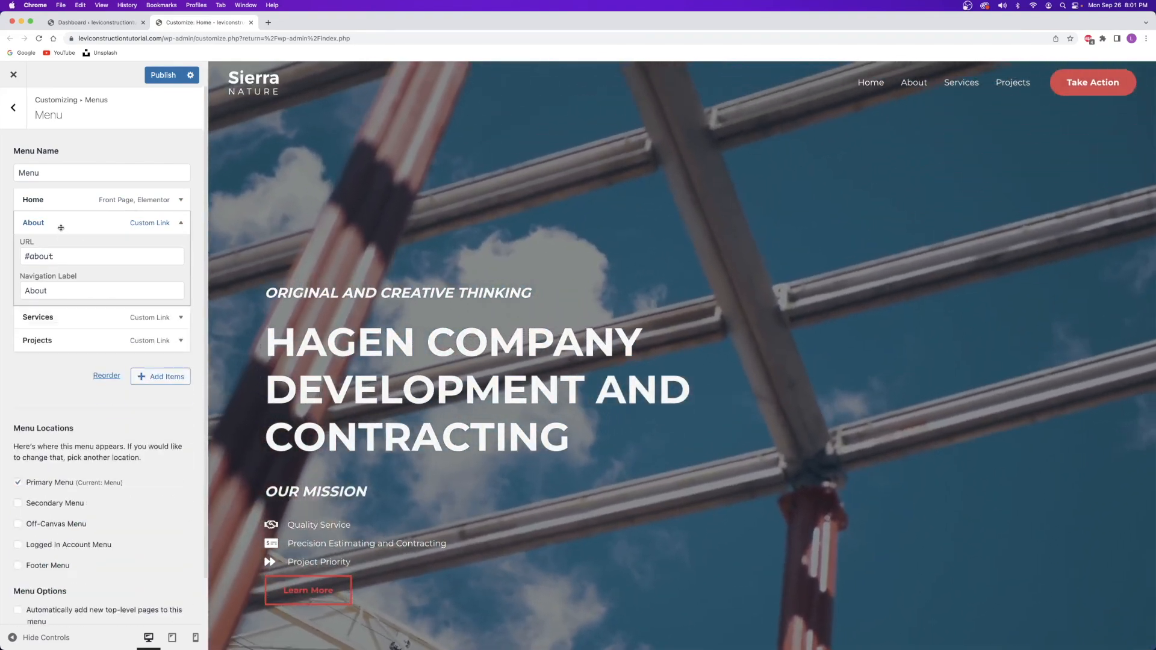
left_click(48, 245)
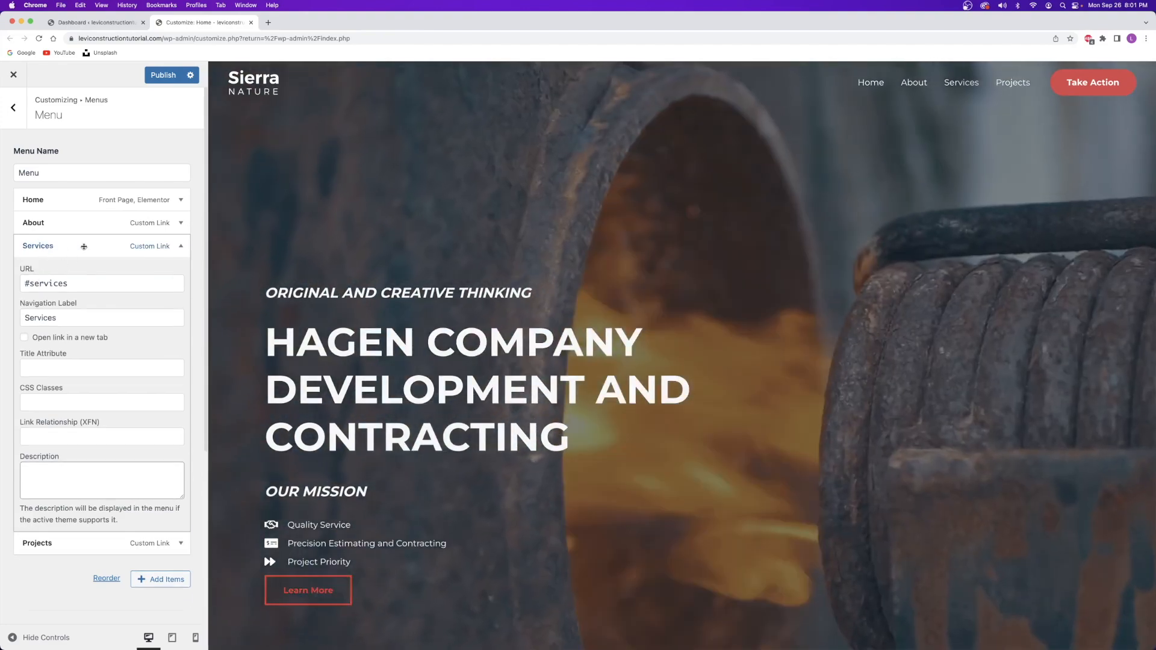
Move Services ahead of About in the menu, and restore the original order.
mouse_move(60, 246)
left_mouse_down()
mouse_move(76, 247)
mouse_move(61, 246)
mouse_move(65, 225)
left_mouse_up()
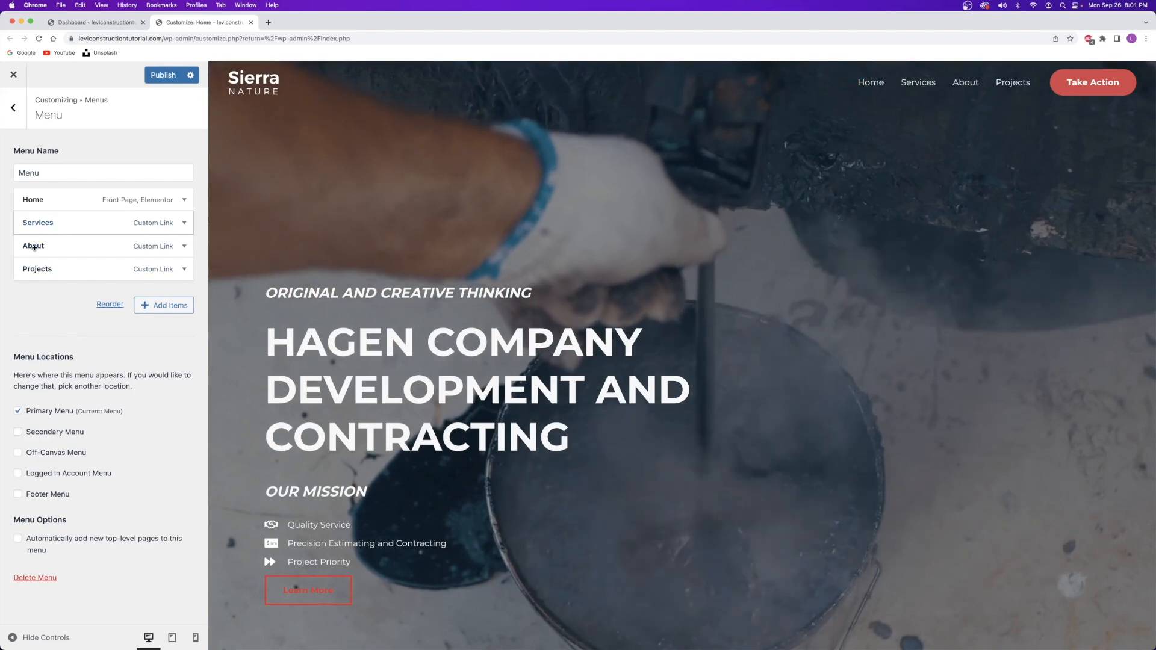
left_click_drag(45, 249, 41, 224)
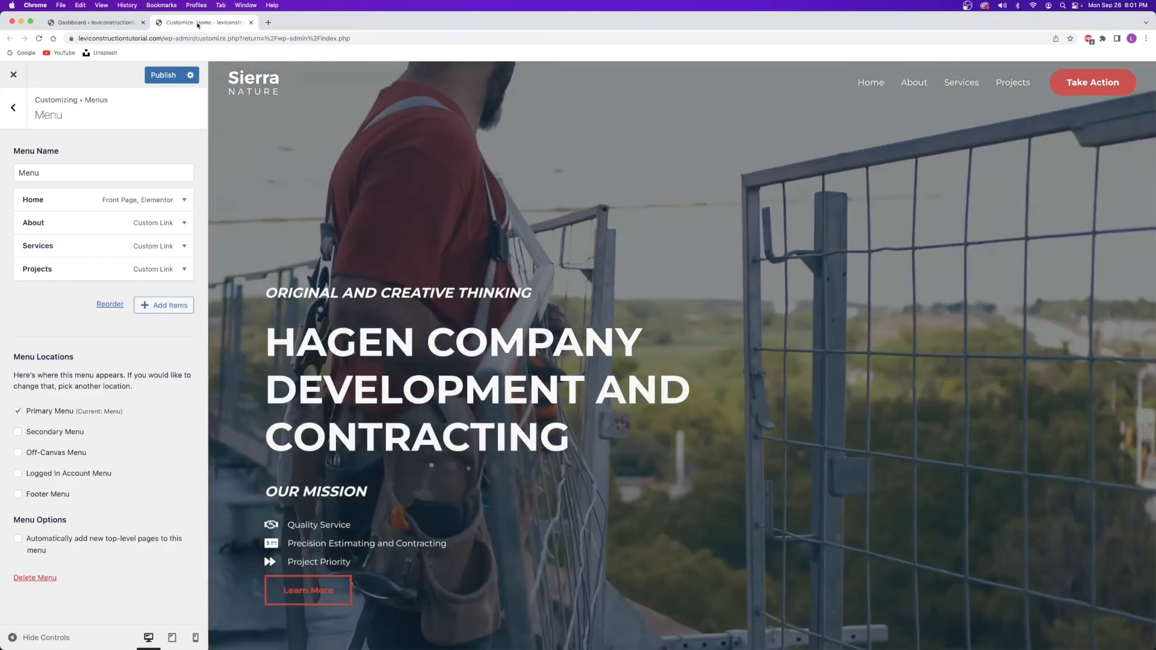
Publish the primary menu changes and return to the main list of Customizer settings.
left_click(162, 76)
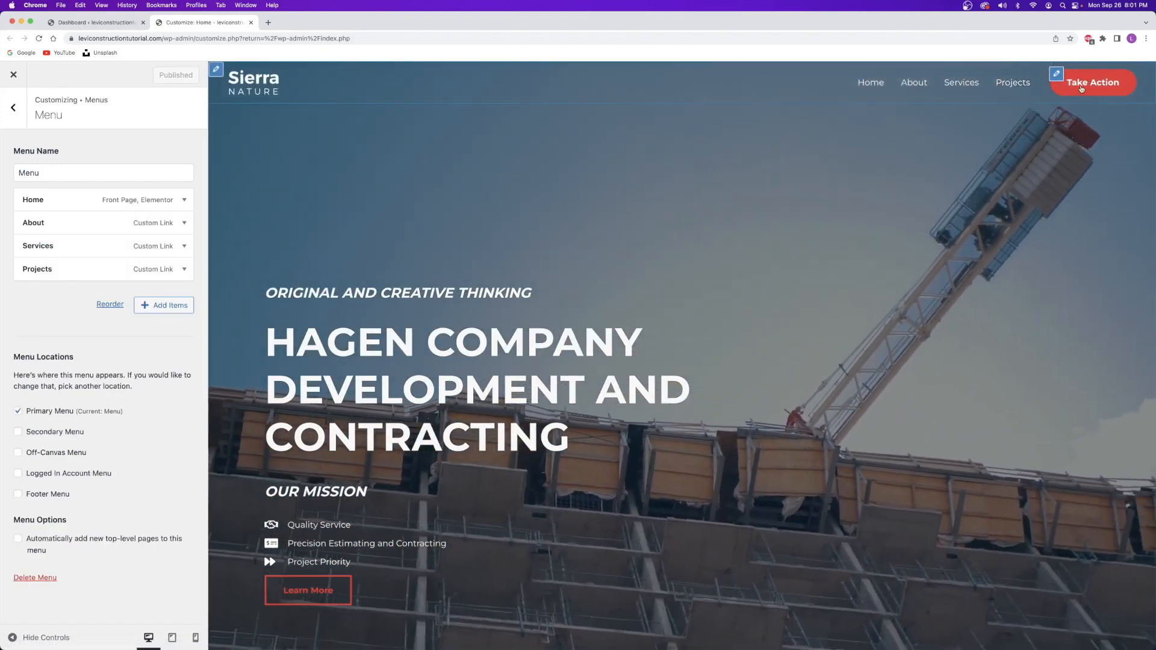
left_click(16, 108)
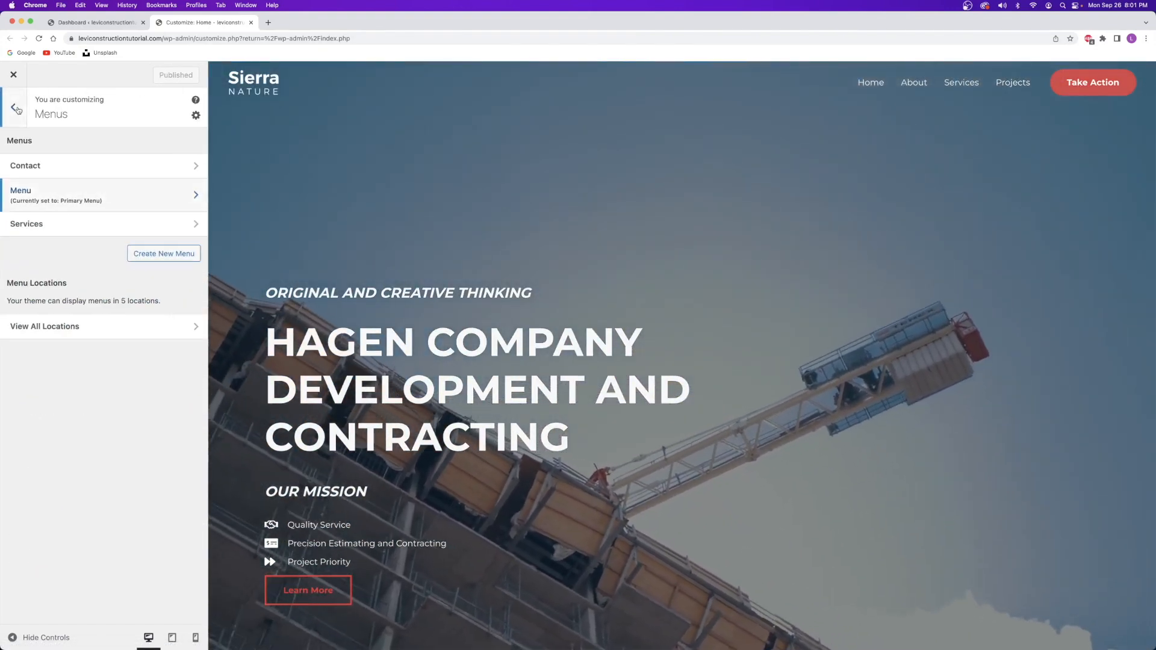
left_click(17, 110)
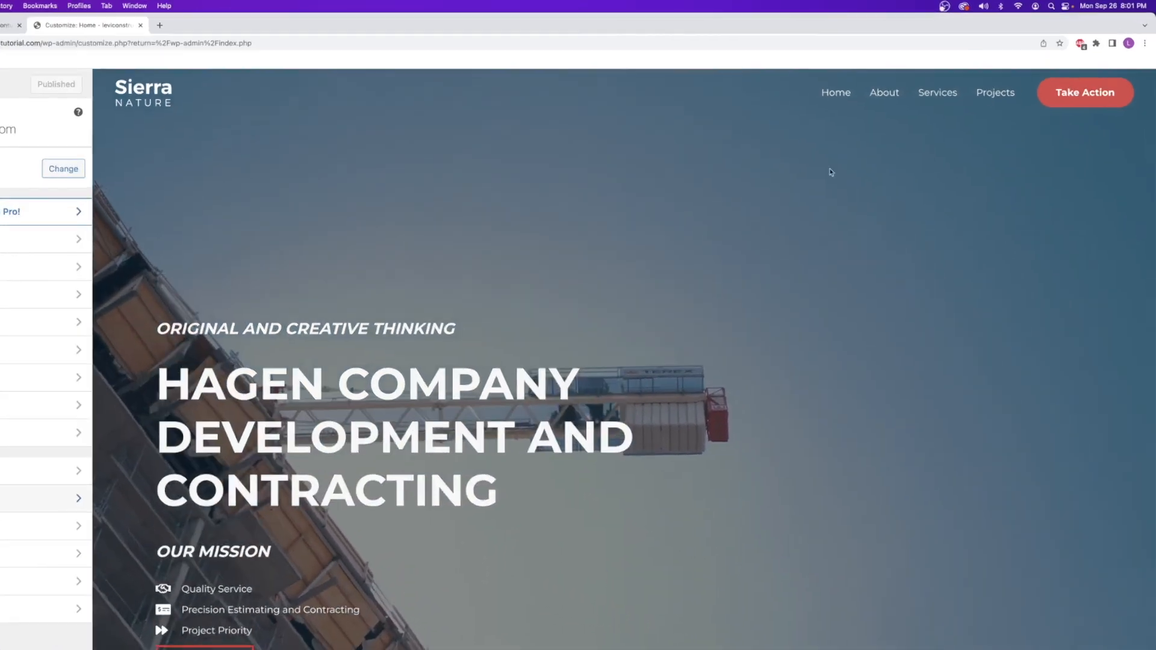
mouse_move(1057, 78)
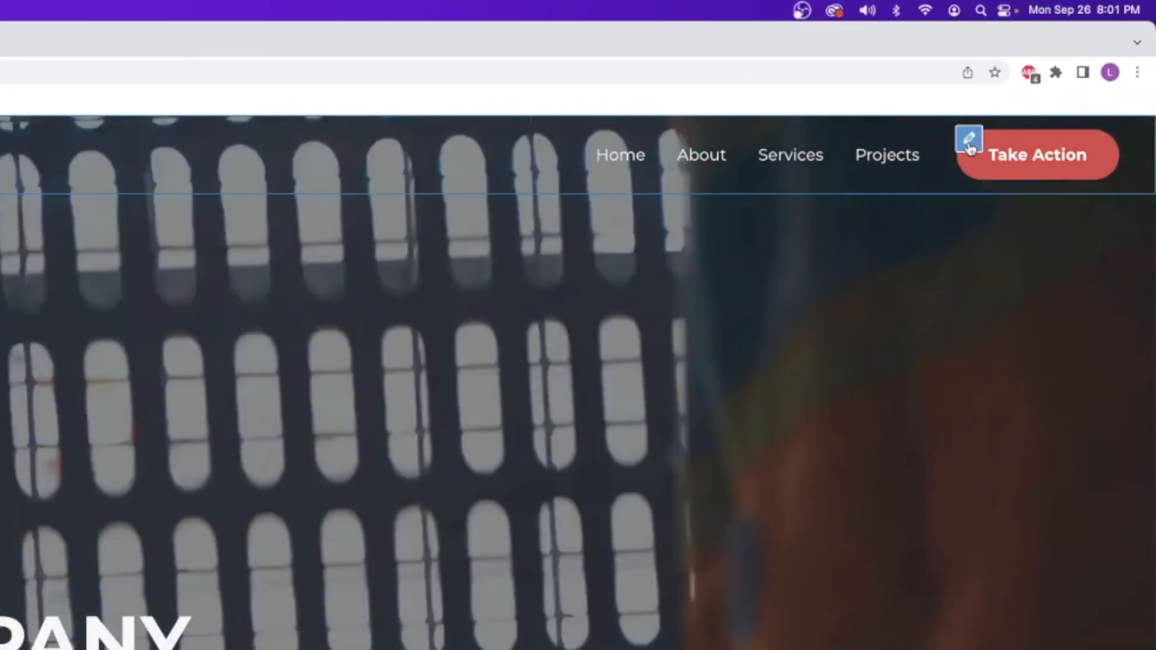
Set the header button's text to "Schedule a Consultation" and its link to #consultation, and publish the change.
left_click(958, 150)
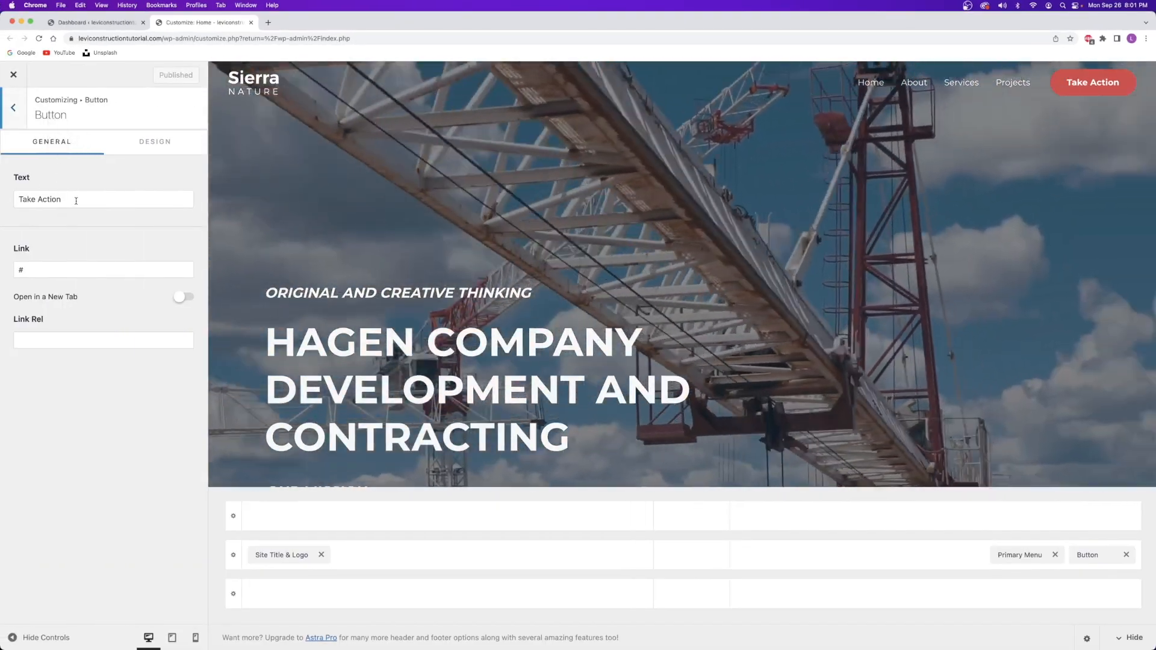
left_click_drag(71, 200, 8, 203)
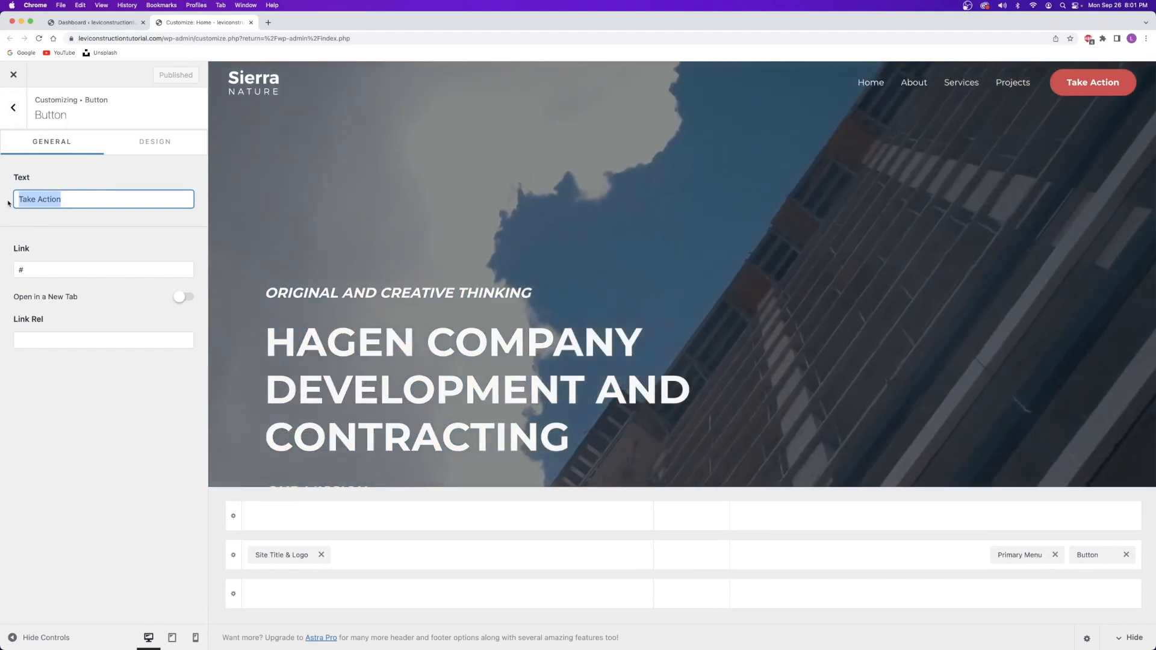
type("Schedule a Consultation")
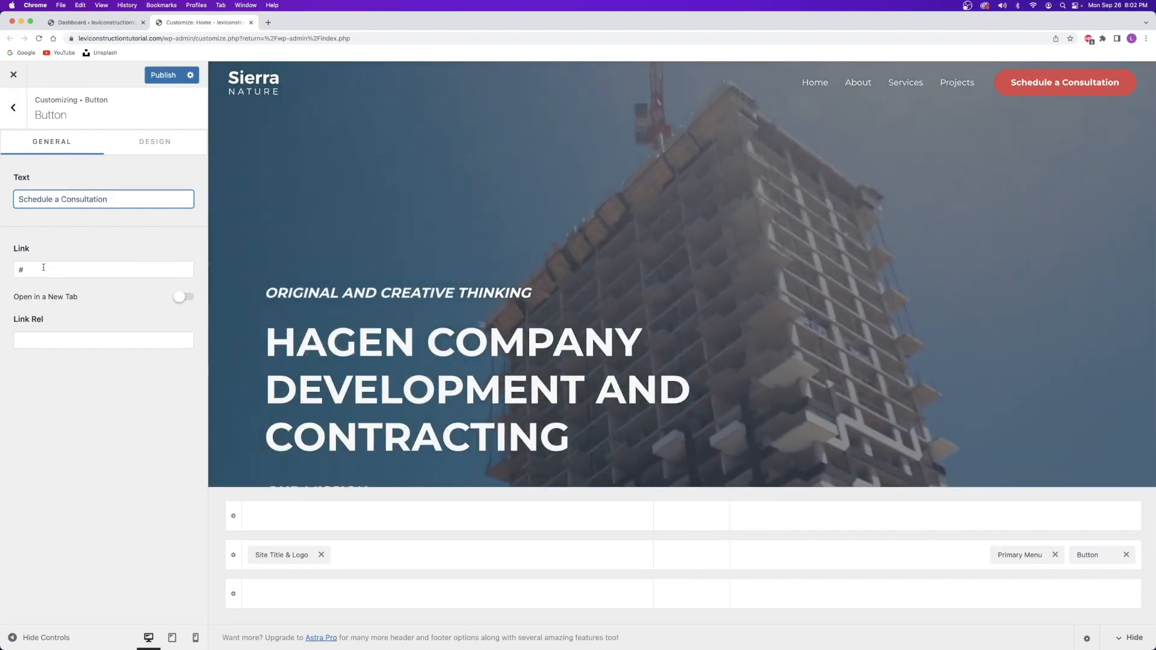
left_click(35, 275)
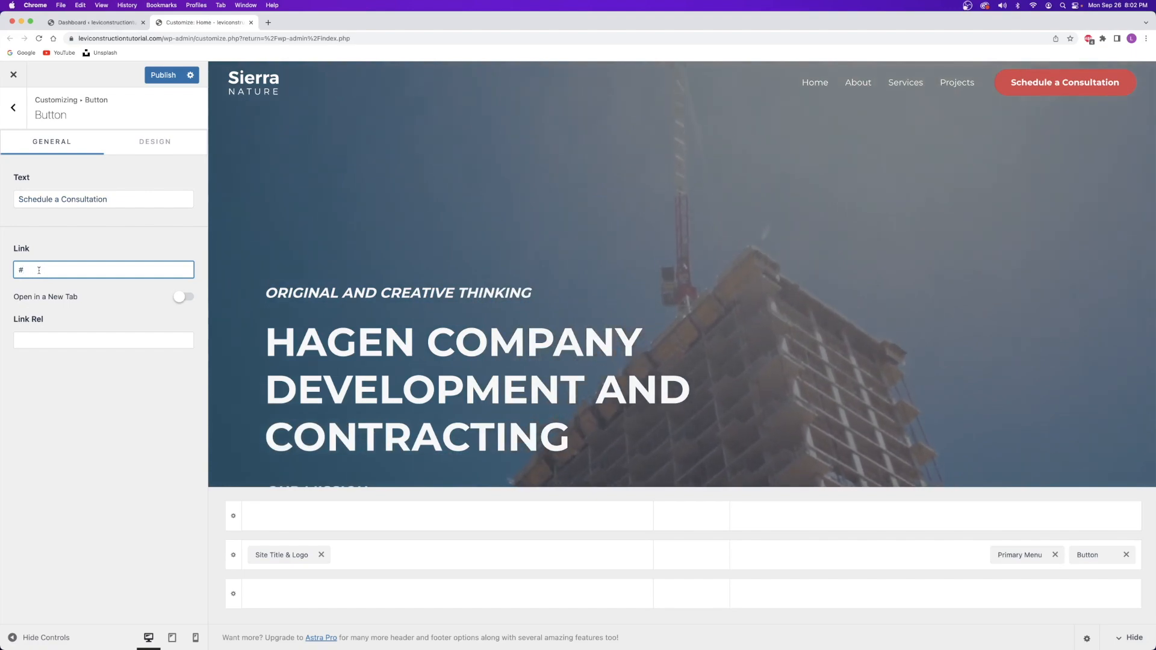
type("consultation")
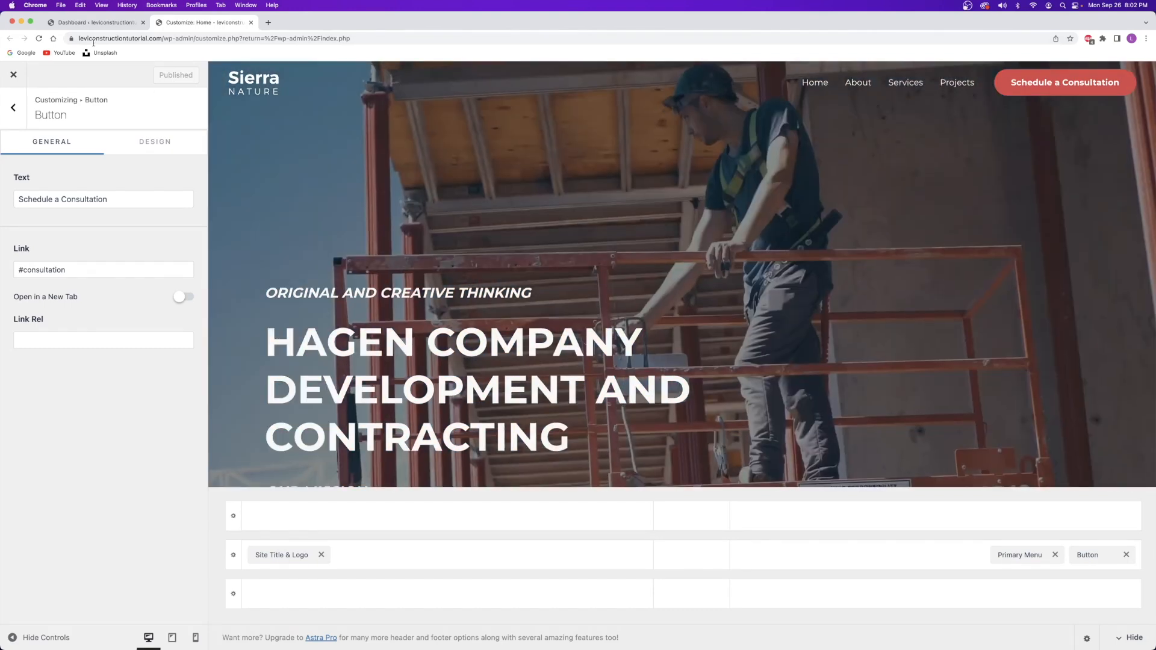
Open the site's home page in a new tab from the WordPress dashboard and start editing it with Elementor.
left_click(93, 23)
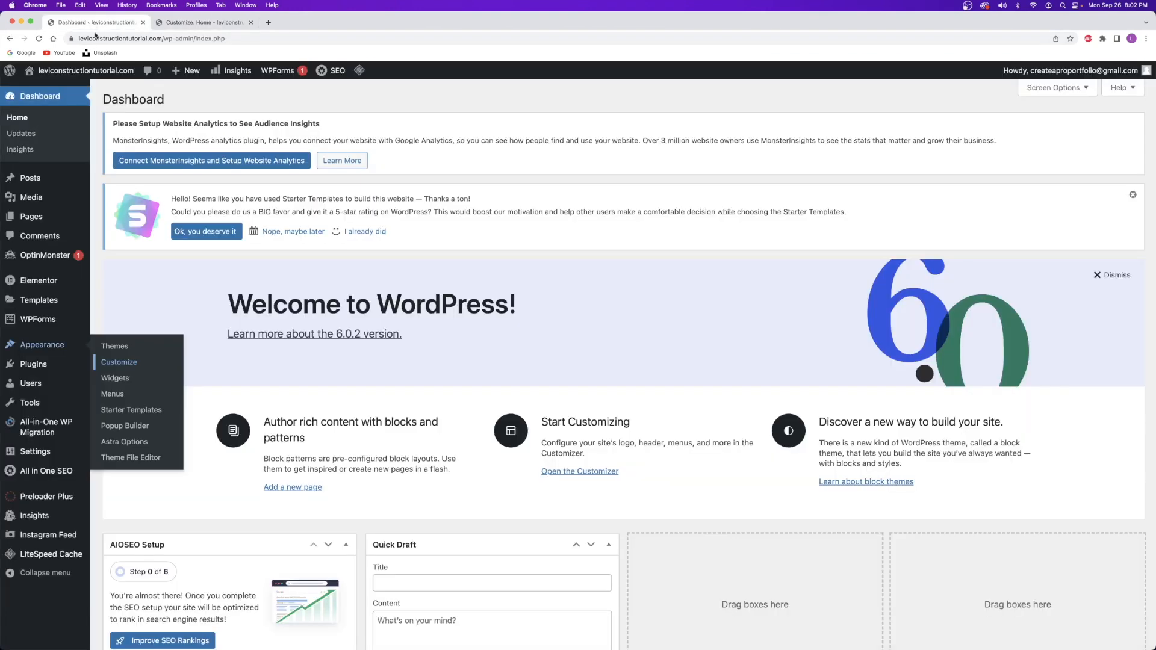
left_click(174, 22)
left_click(103, 22)
left_click(172, 22)
left_click(103, 23)
right_click(96, 73)
left_click(120, 74)
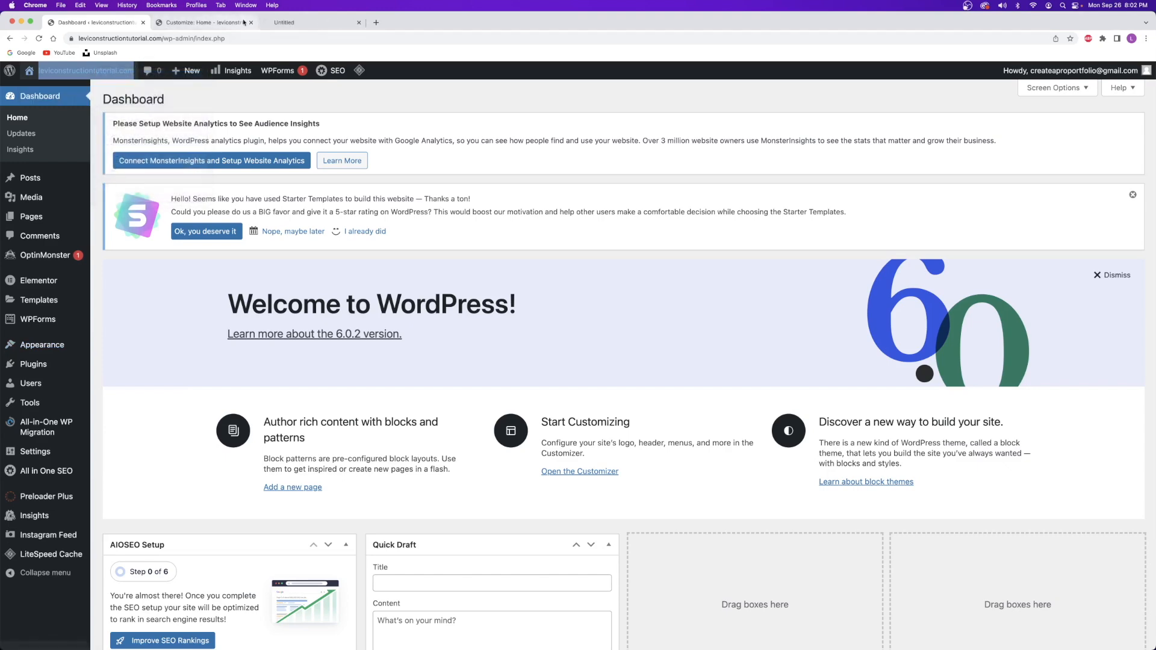
left_click(301, 22)
left_click(366, 70)
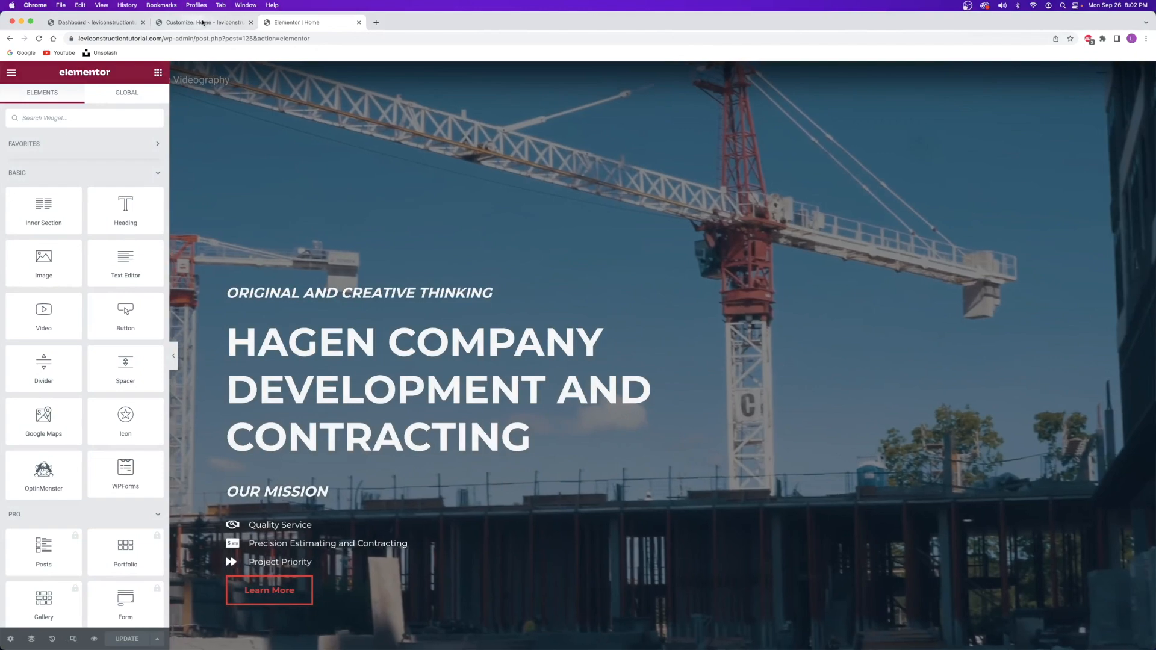
Give the "About the company" section the CSS ID about and update the page.
left_click(204, 23)
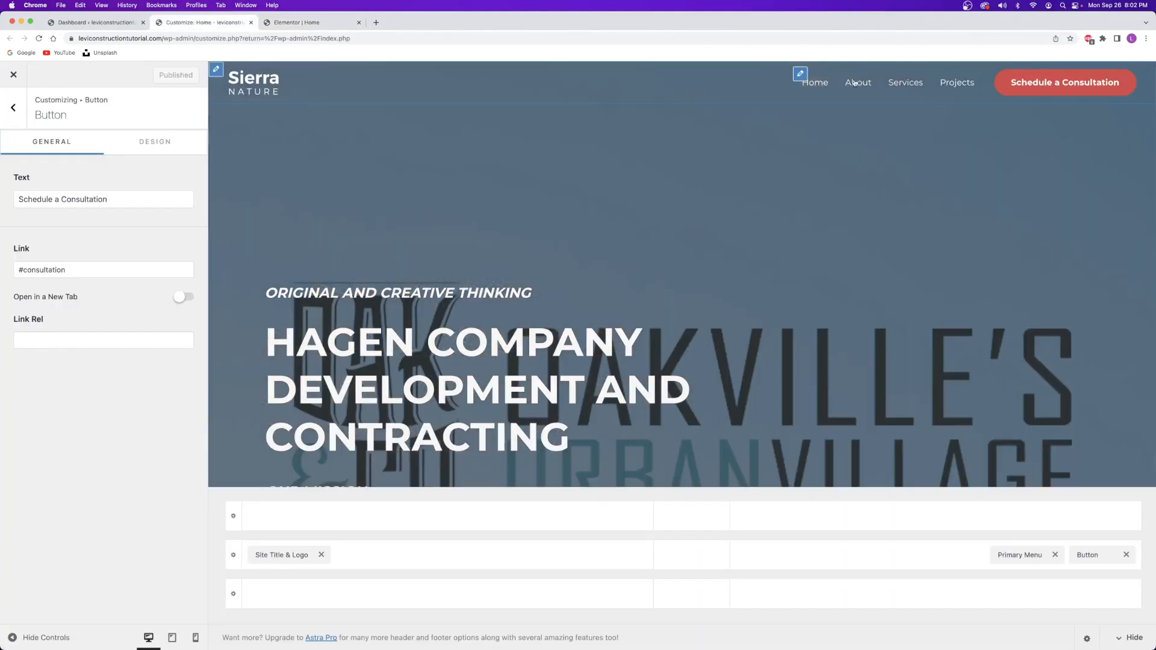
left_click(288, 22)
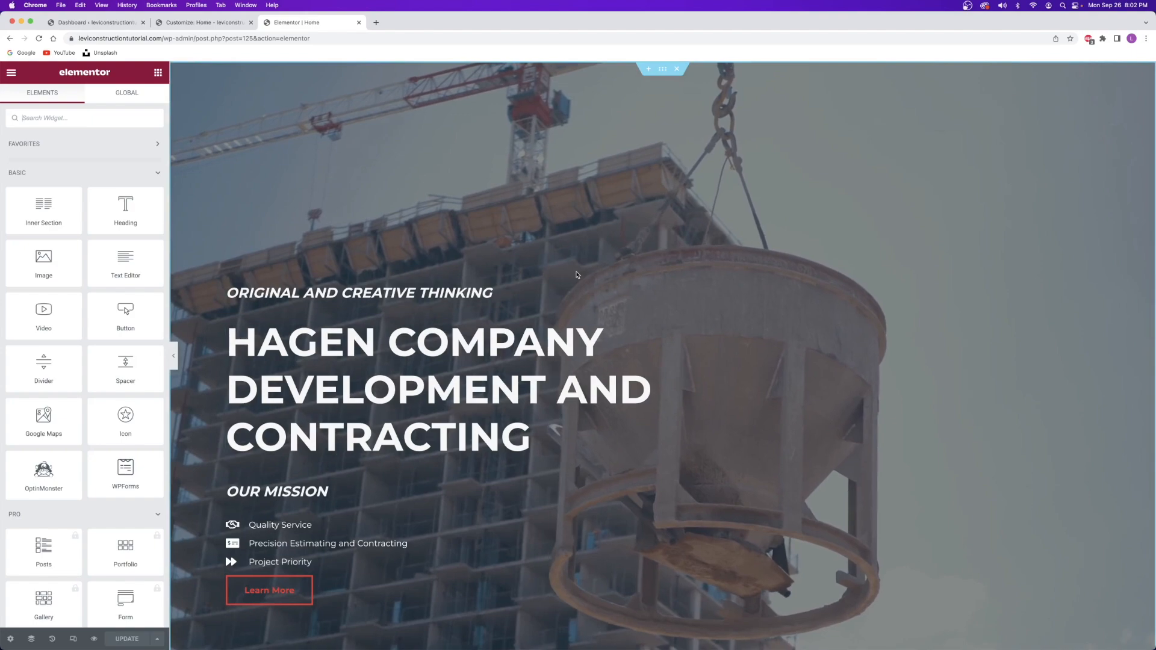
scroll(578, 274, "down", 7)
scroll(576, 274, "down", 4)
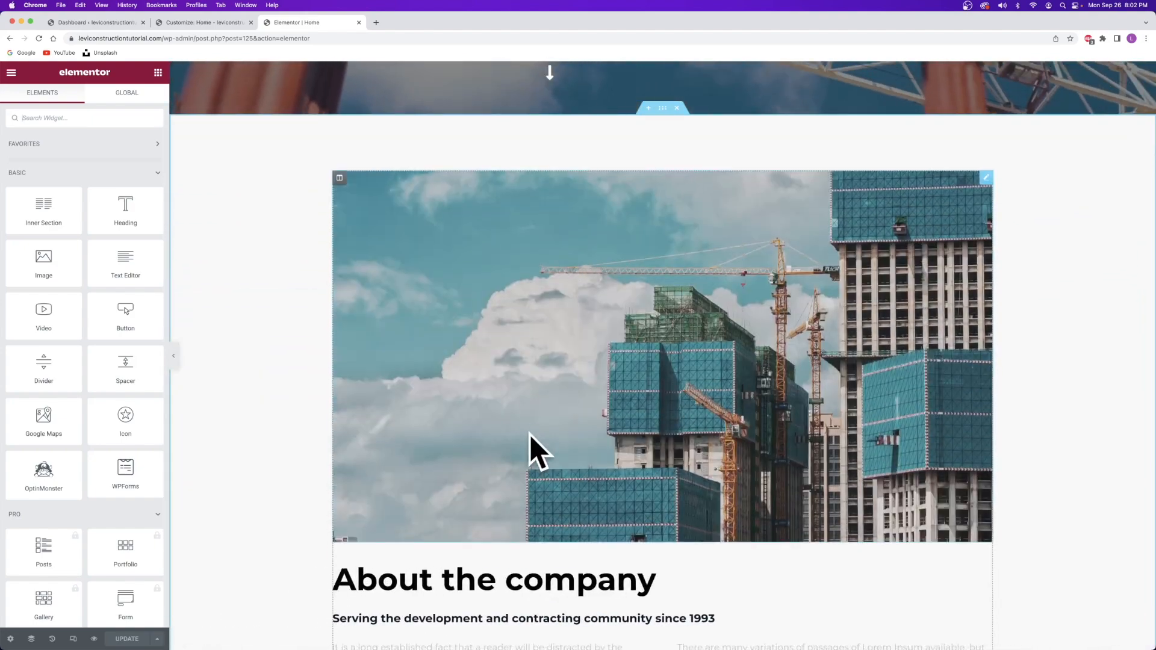
left_click(666, 111)
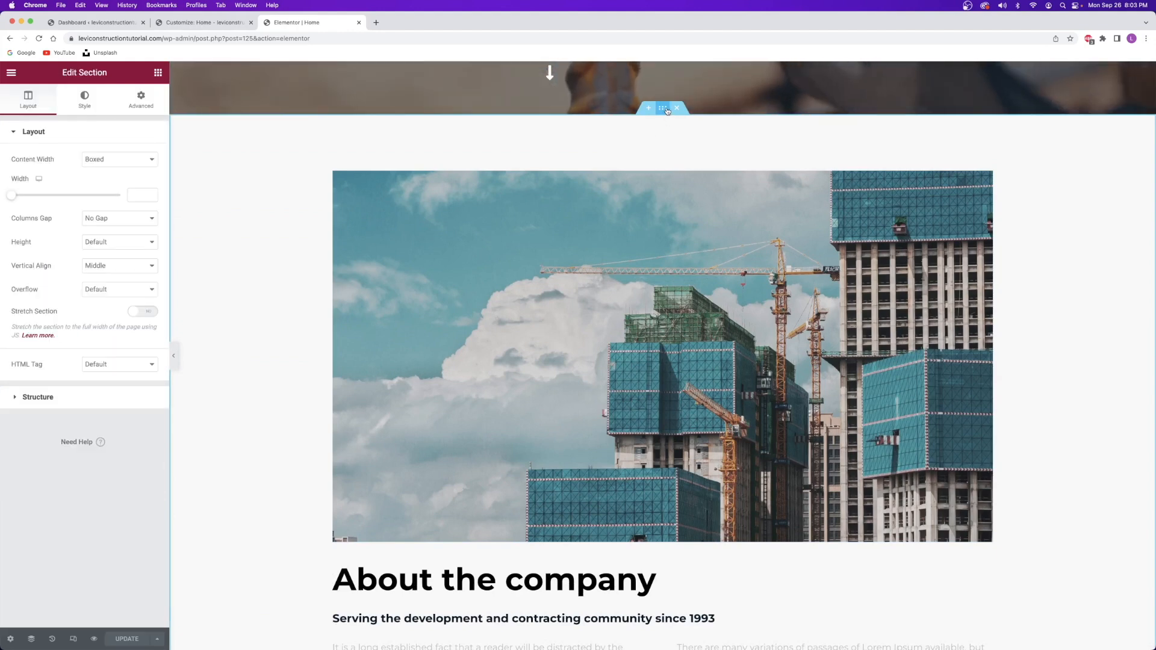
left_click(144, 102)
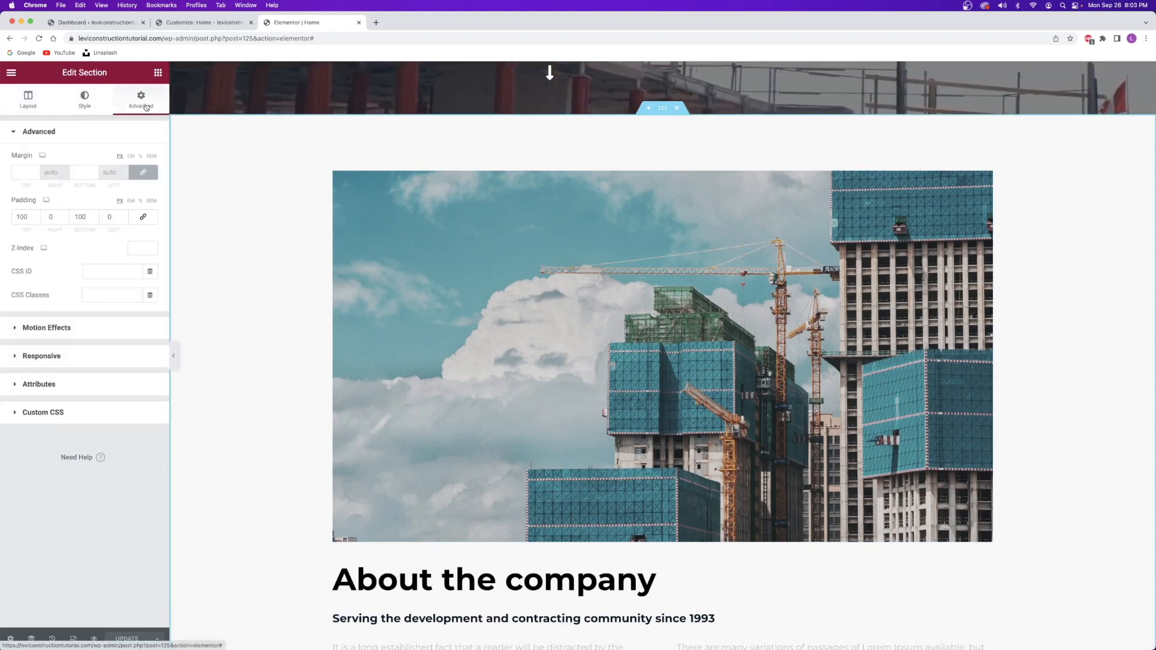
left_click(36, 275)
type("about")
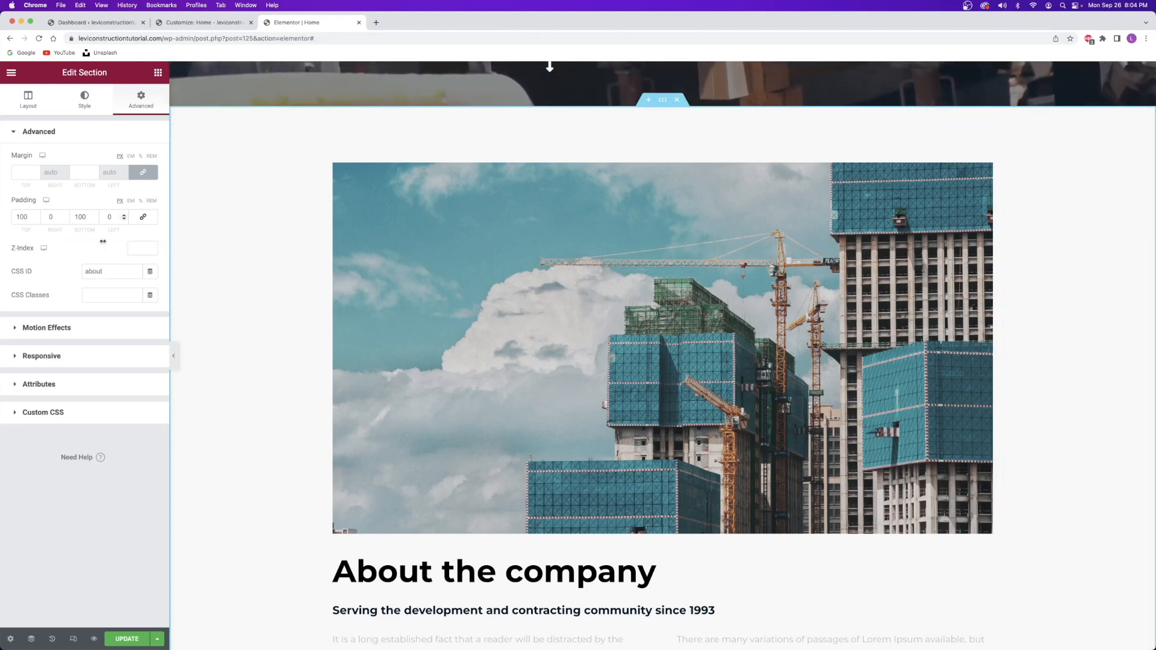
left_click(125, 639)
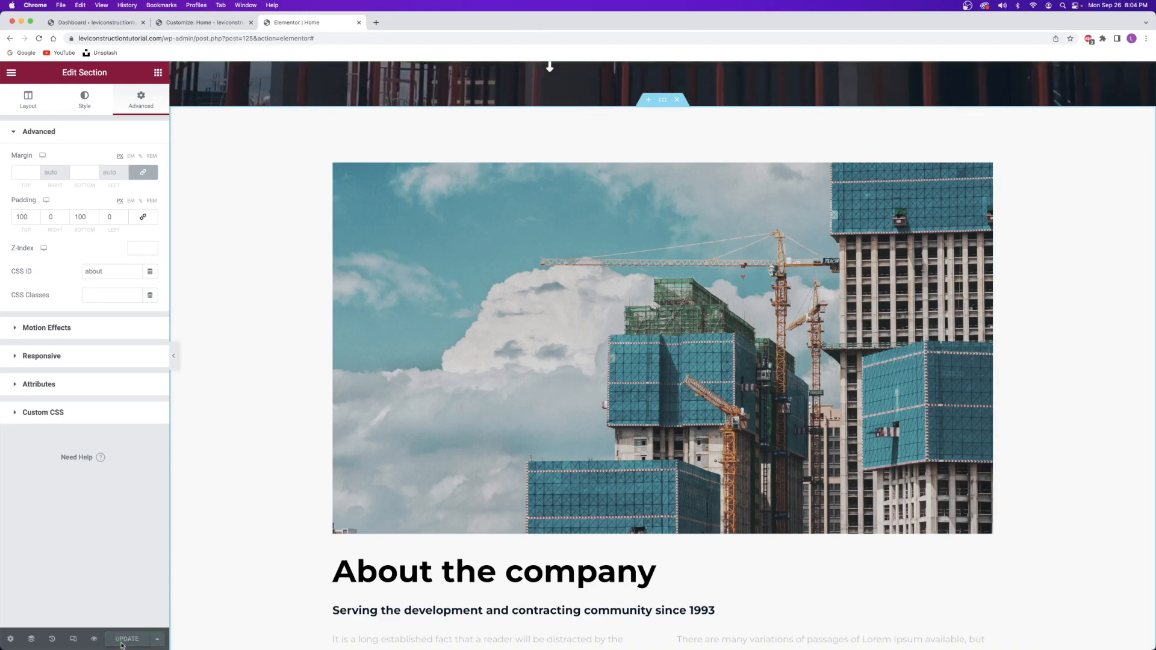
Preview the home page and test the About link in the header menu.
left_click(94, 639)
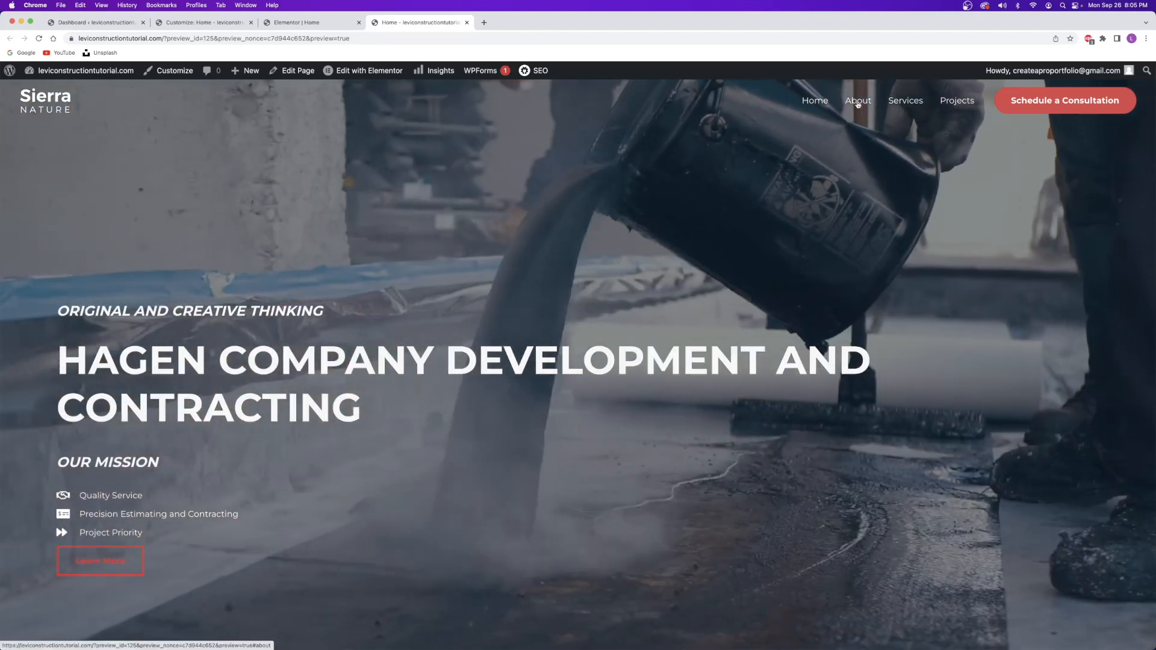
left_click(858, 102)
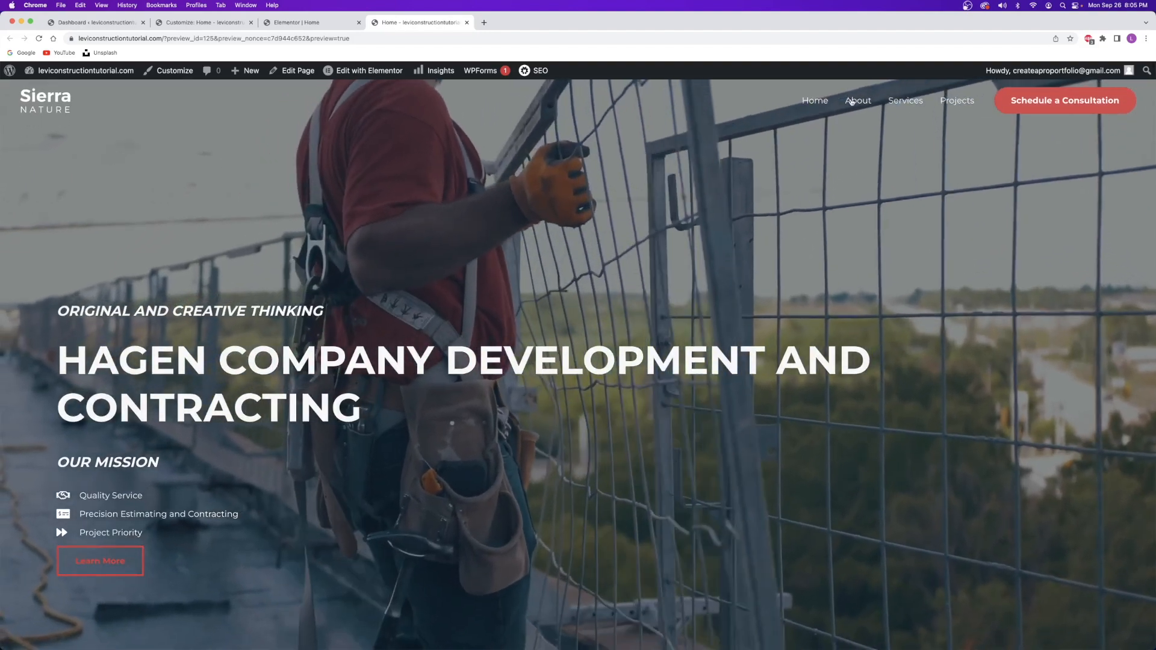
scroll(747, 175, "down", 9)
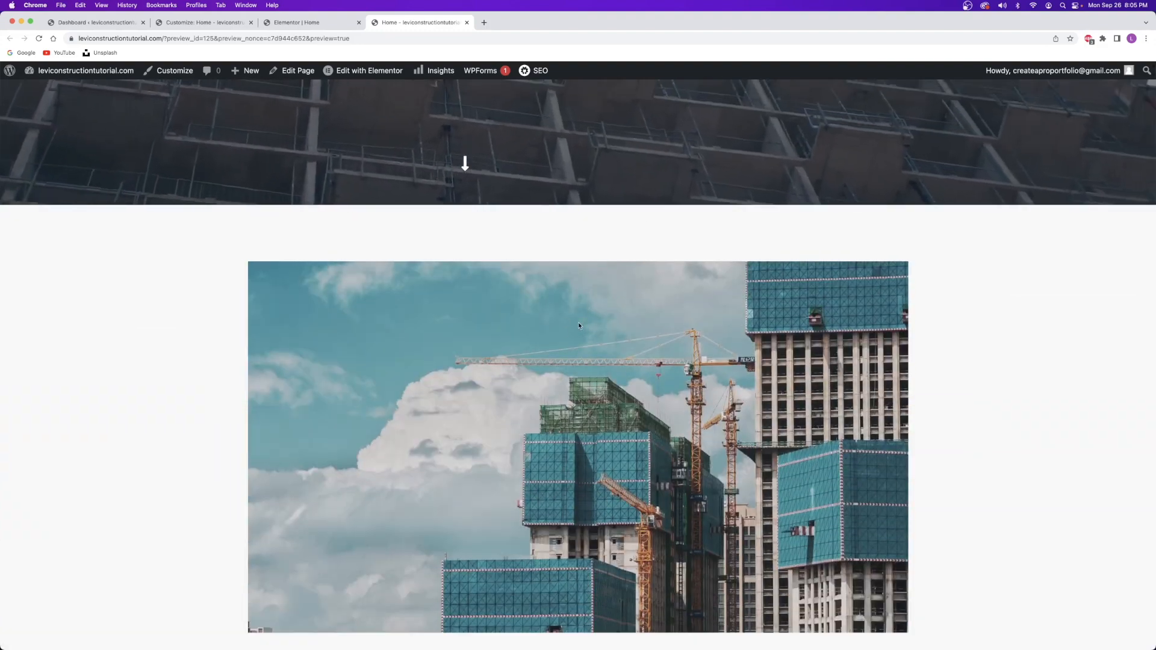
scroll(722, 276, "up", 9)
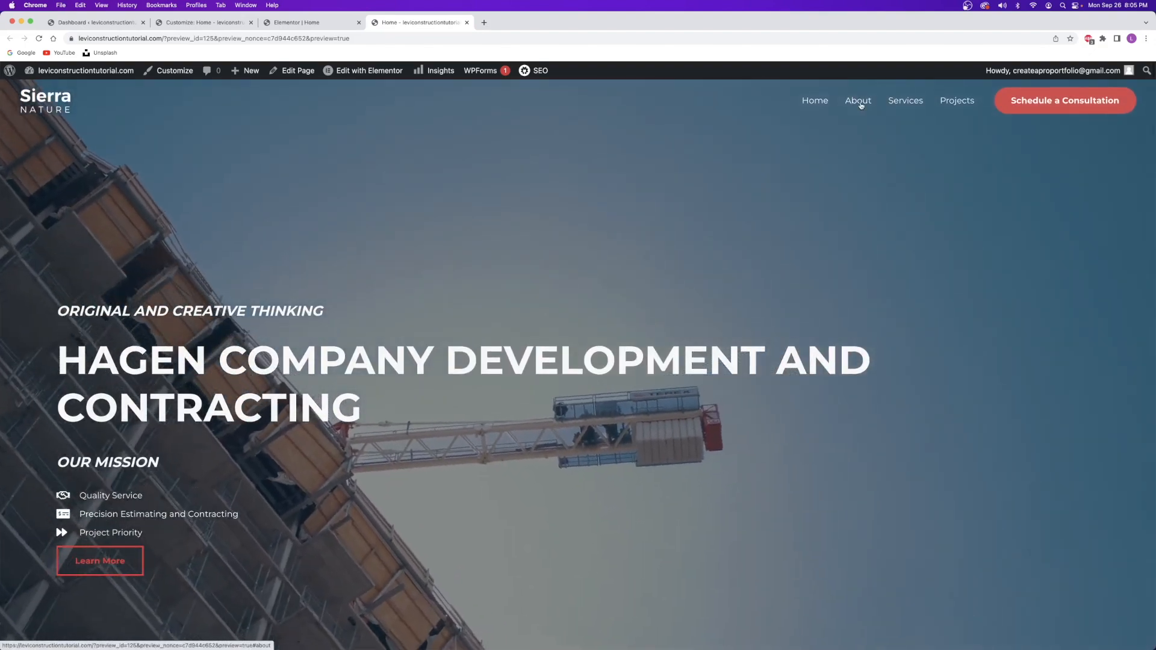
left_click(859, 102)
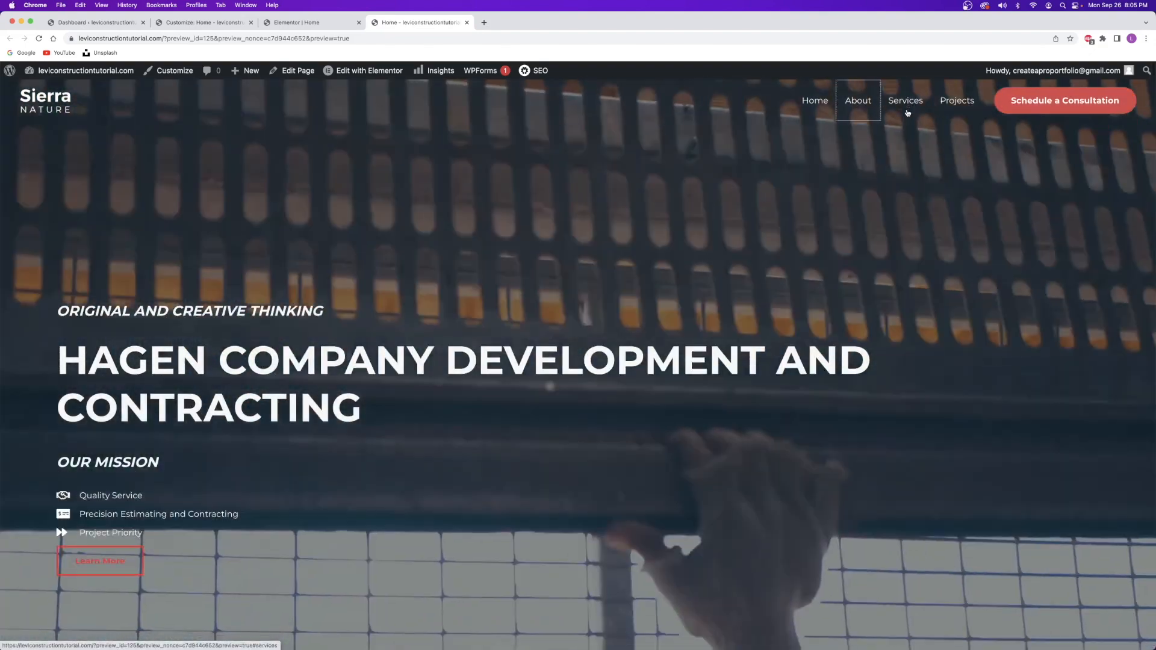
Look through the previewed page's services, projects, consultation and contact sections, and close the preview.
scroll(464, 227, "down", 10)
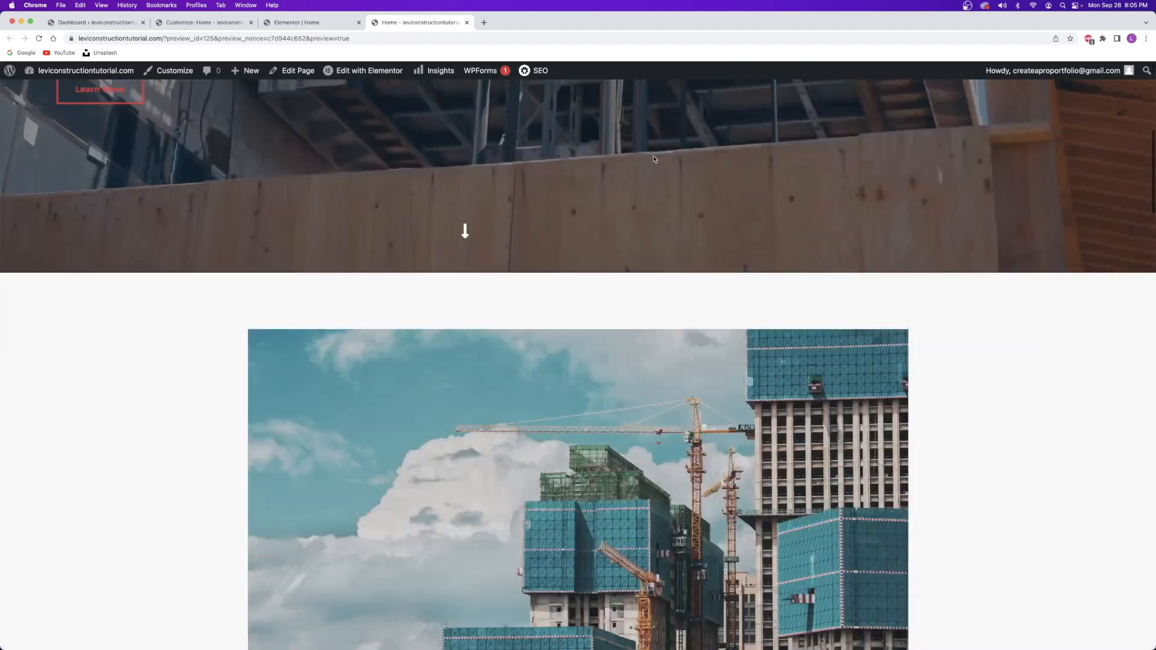
scroll(652, 159, "down", 10)
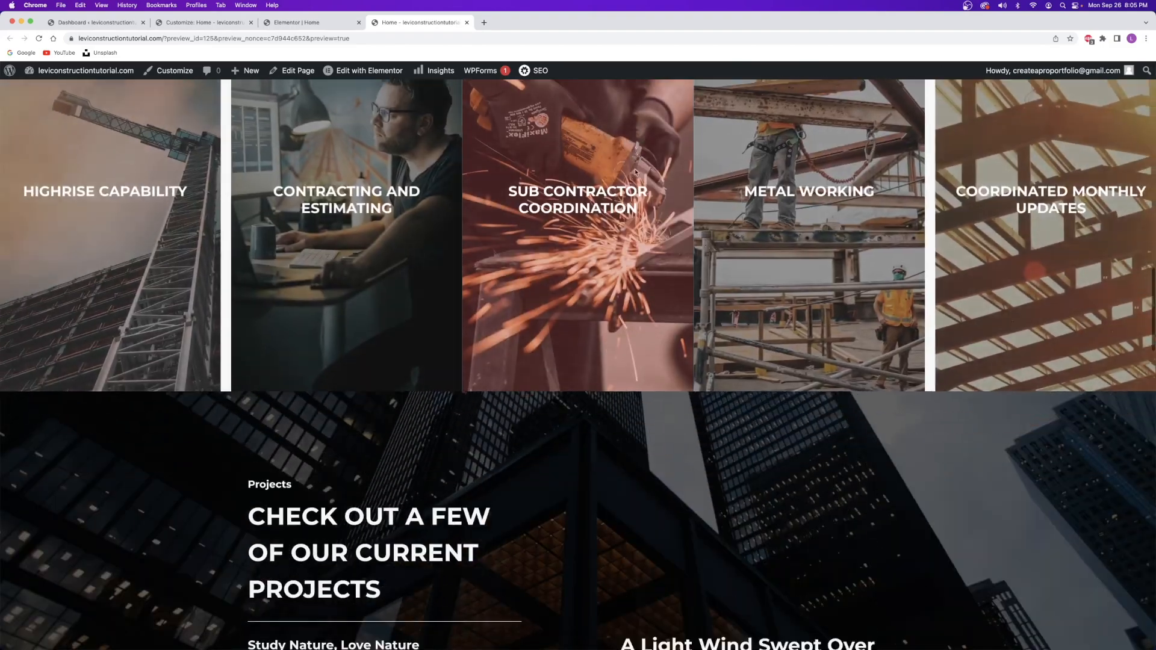
scroll(633, 171, "up", 1)
scroll(567, 239, "down", 5)
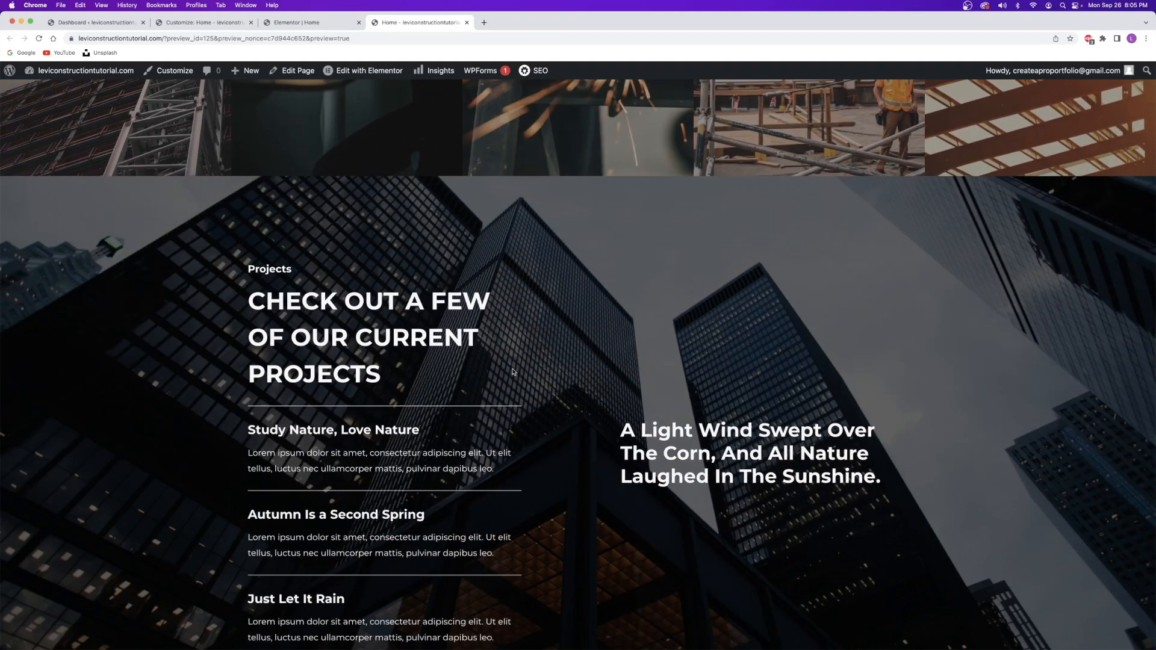
scroll(520, 371, "down", 10)
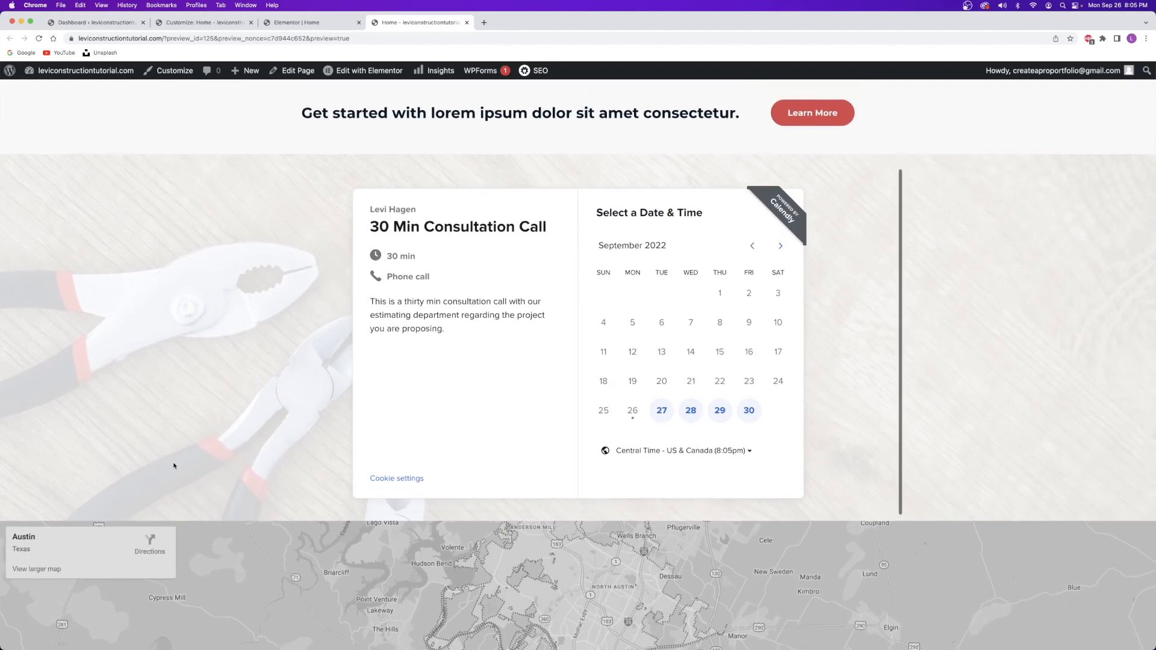
scroll(199, 476, "down", 3)
scroll(229, 484, "down", 4)
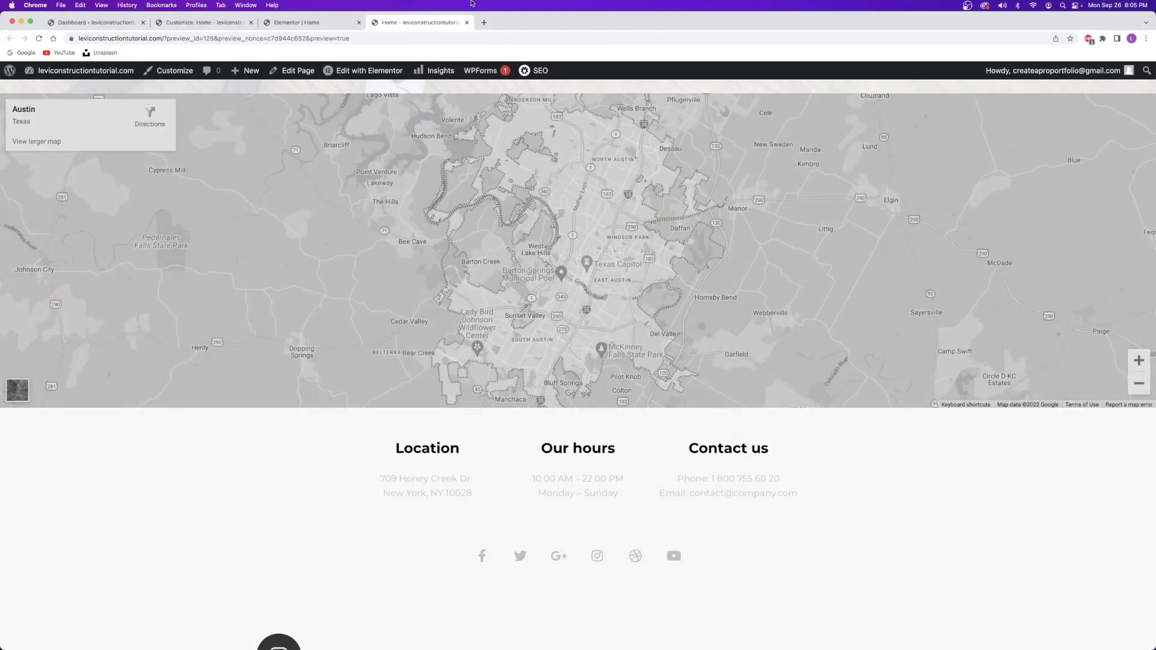
left_click(467, 23)
Give the five-column section that starts with Highrise Capability the CSS ID services.
scroll(558, 371, "down", 10)
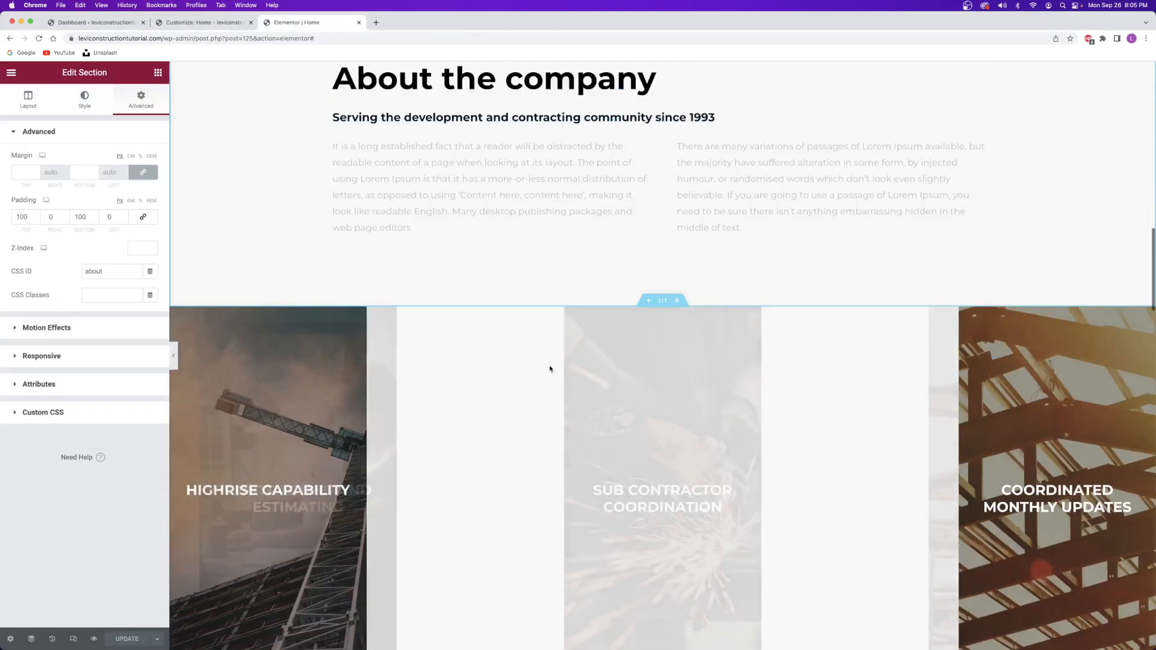
scroll(645, 184, "up", 2)
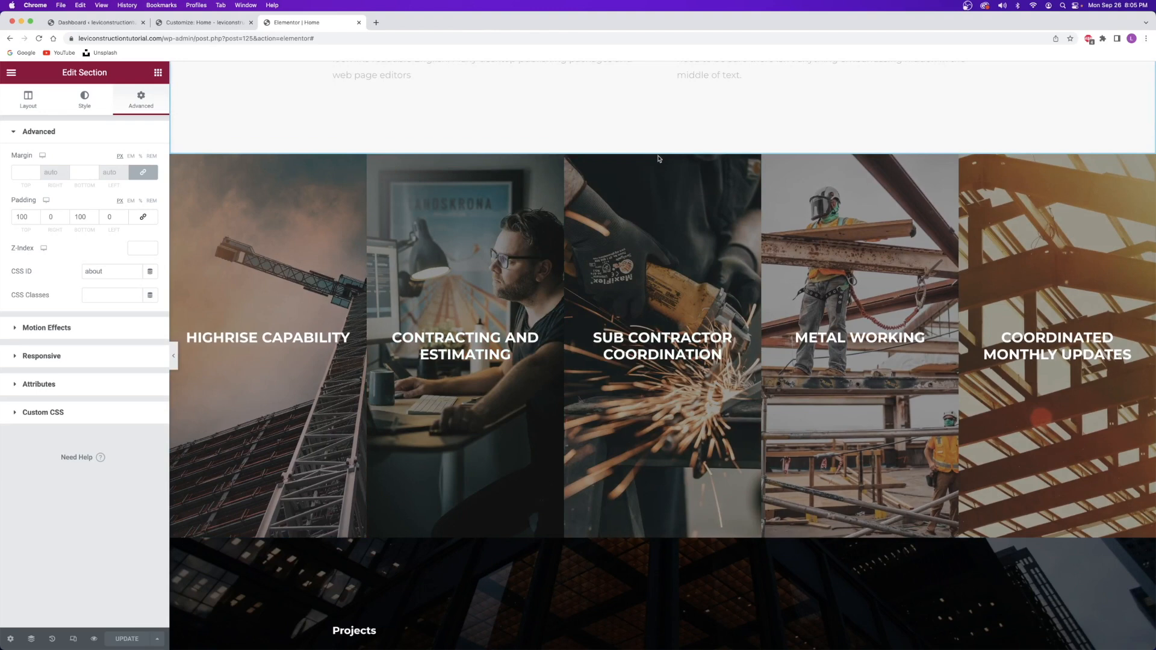
left_click(662, 148)
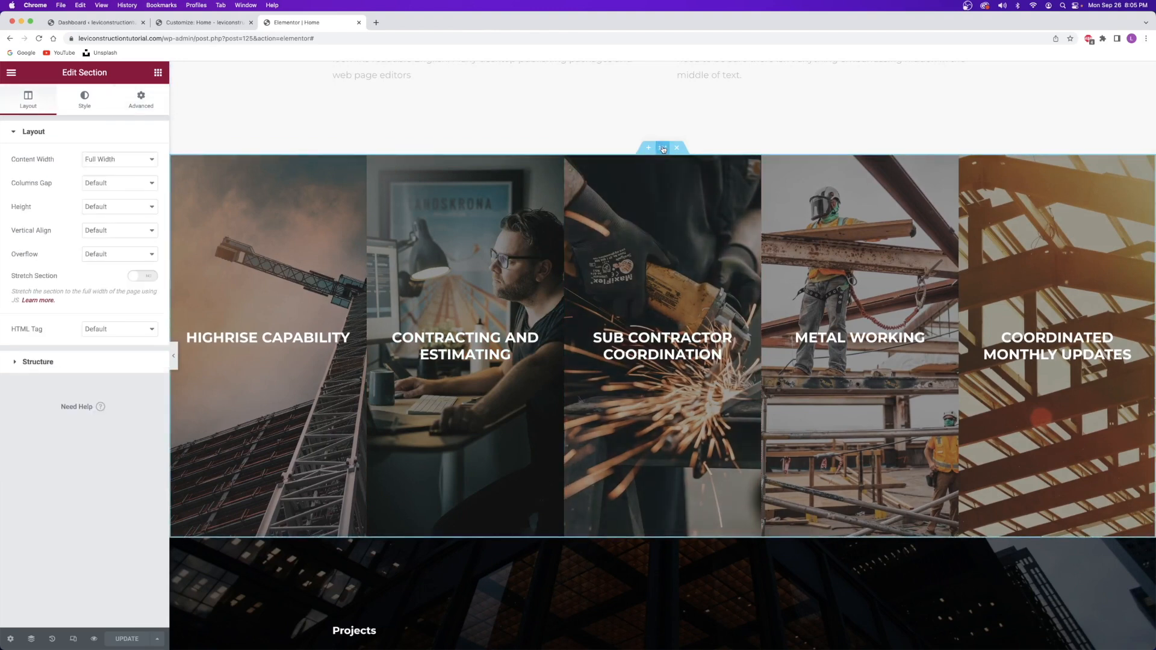
left_click(154, 104)
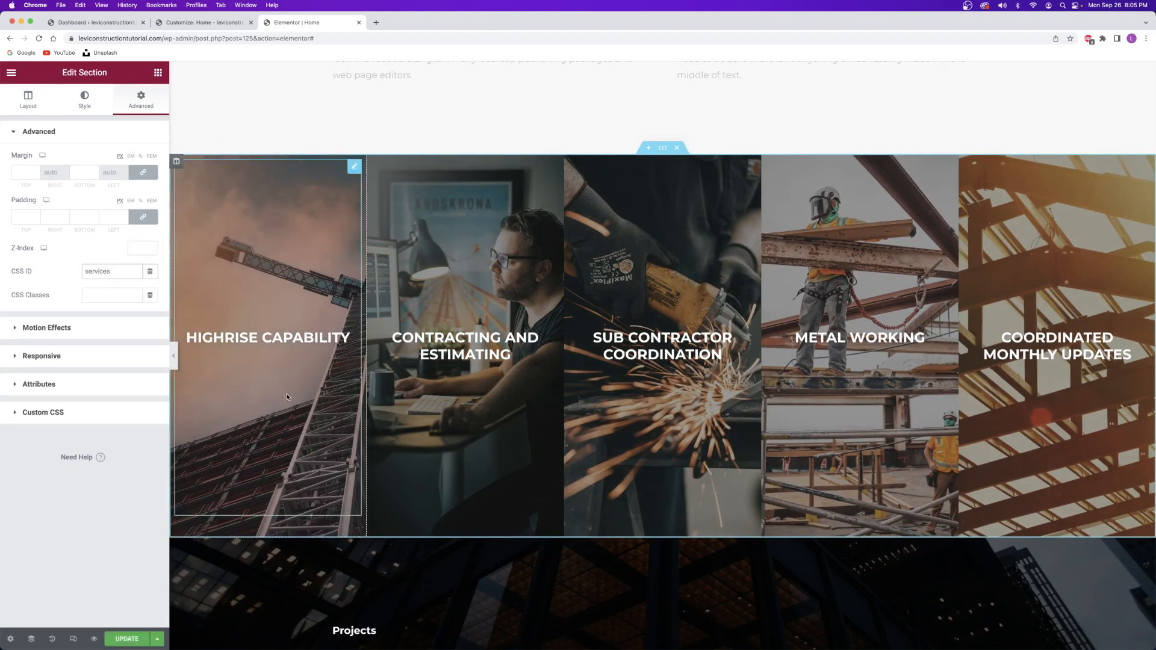
Give the "Check out a few of our current projects" section the CSS ID projects.
left_click(662, 532)
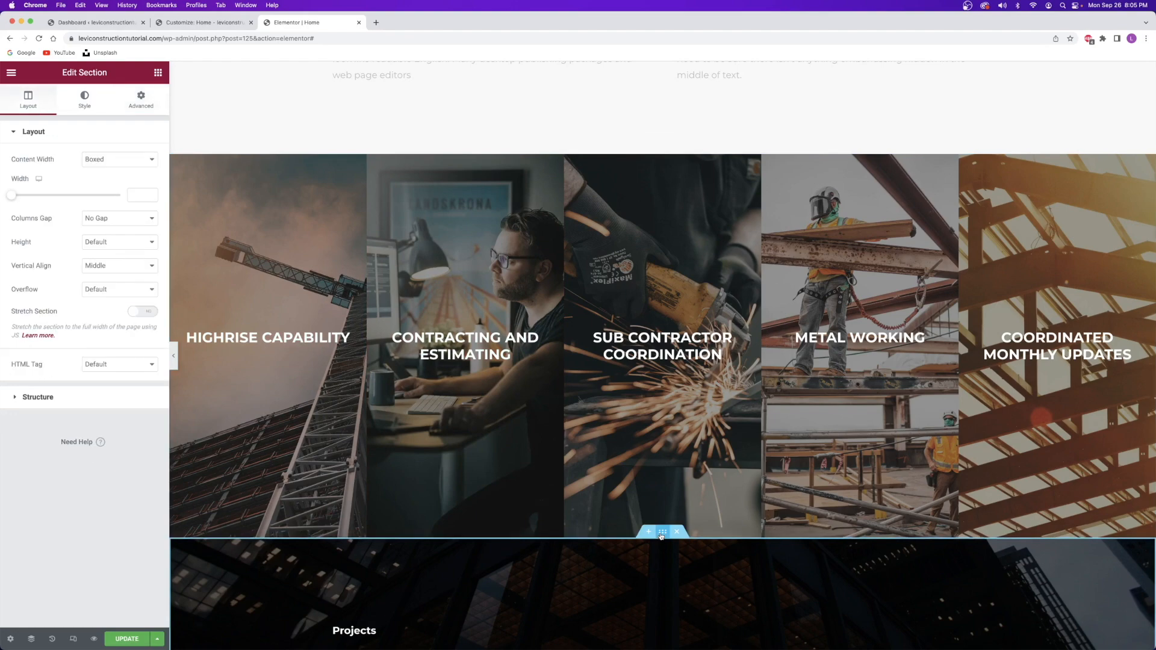
scroll(661, 536, "down", 5)
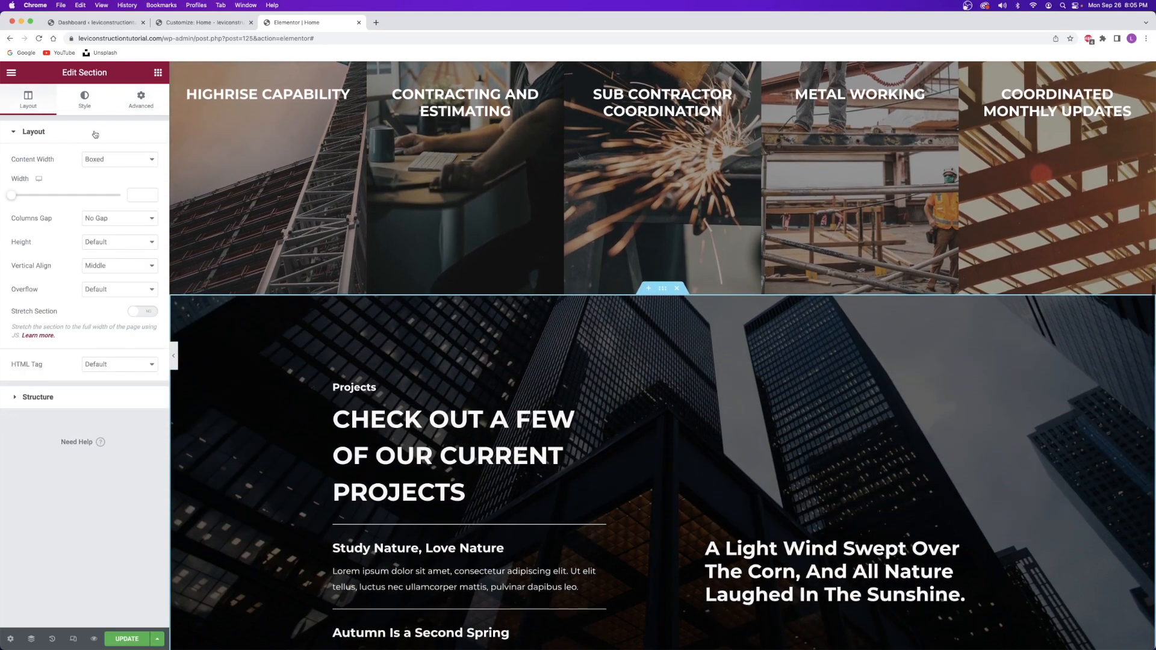
left_click(128, 107)
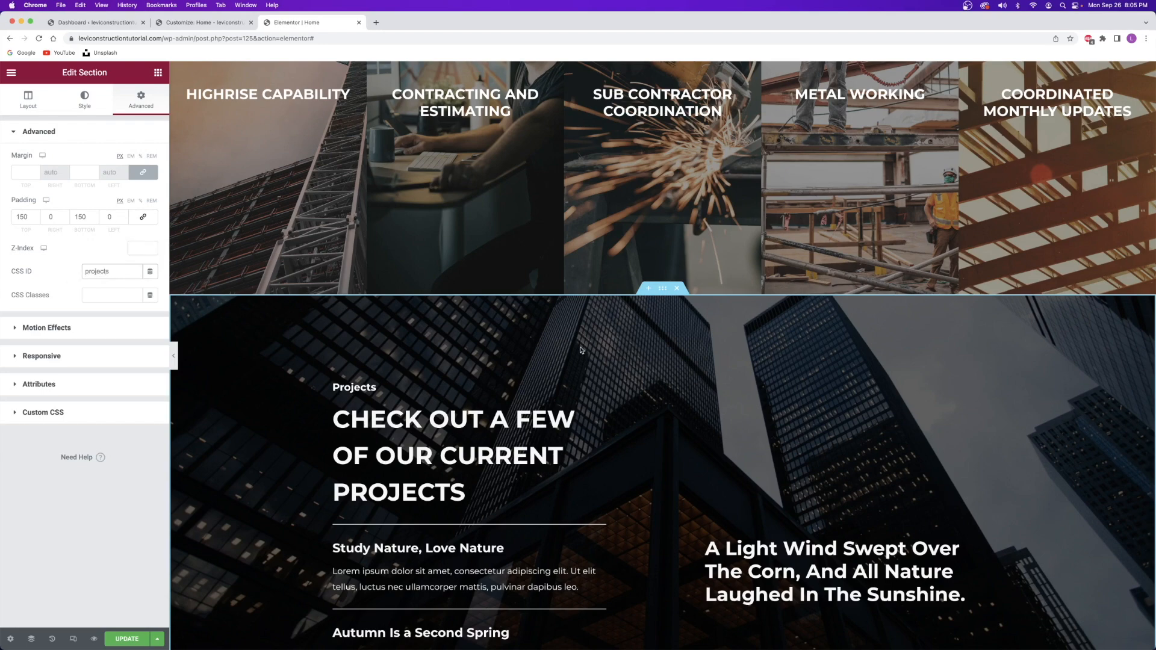
Give the "Get started with lorem ipsum dolor sit amet consectetur." section above the booking calendar the CSS ID consultation.
scroll(581, 350, "down", 15)
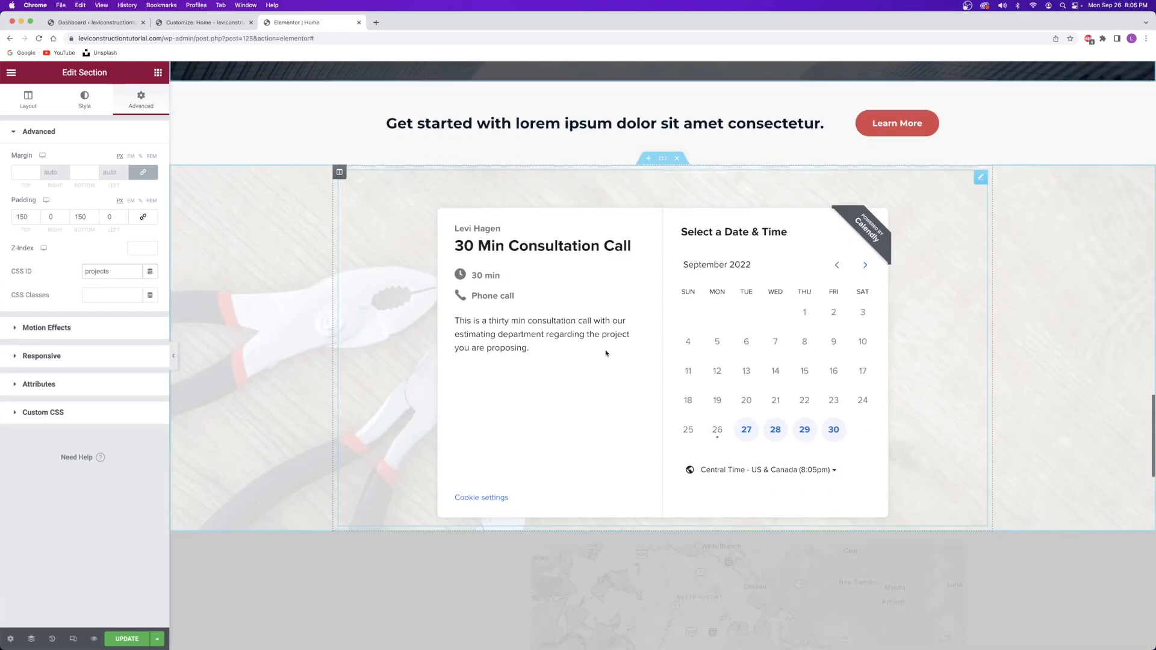
scroll(606, 353, "up", 1)
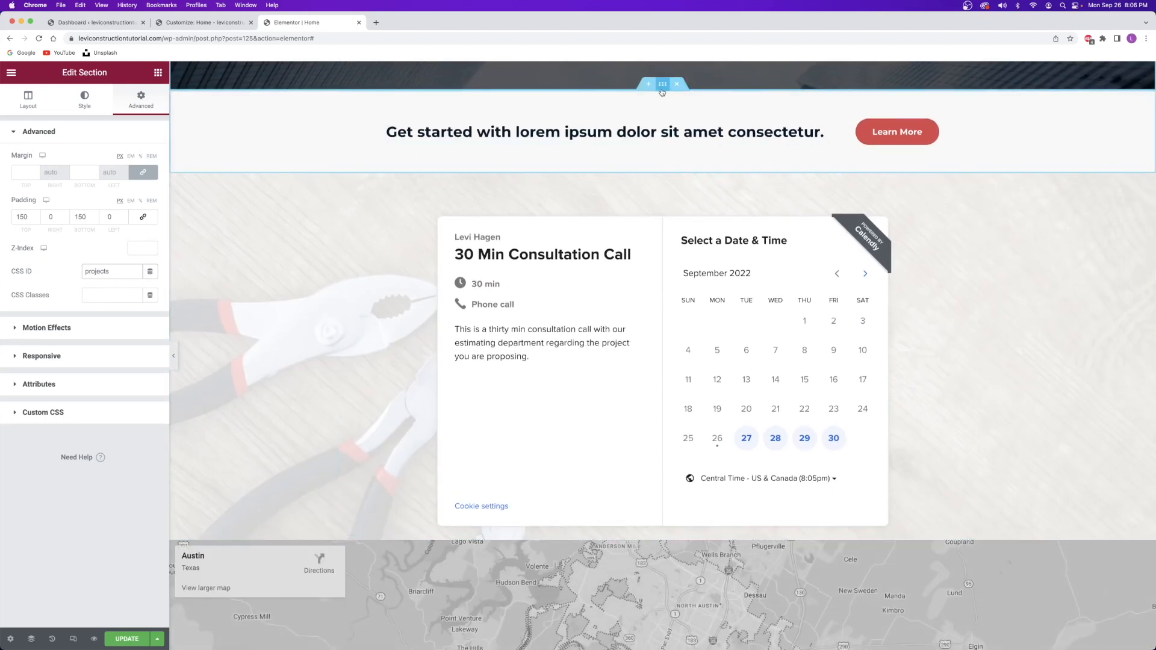
left_click(663, 86)
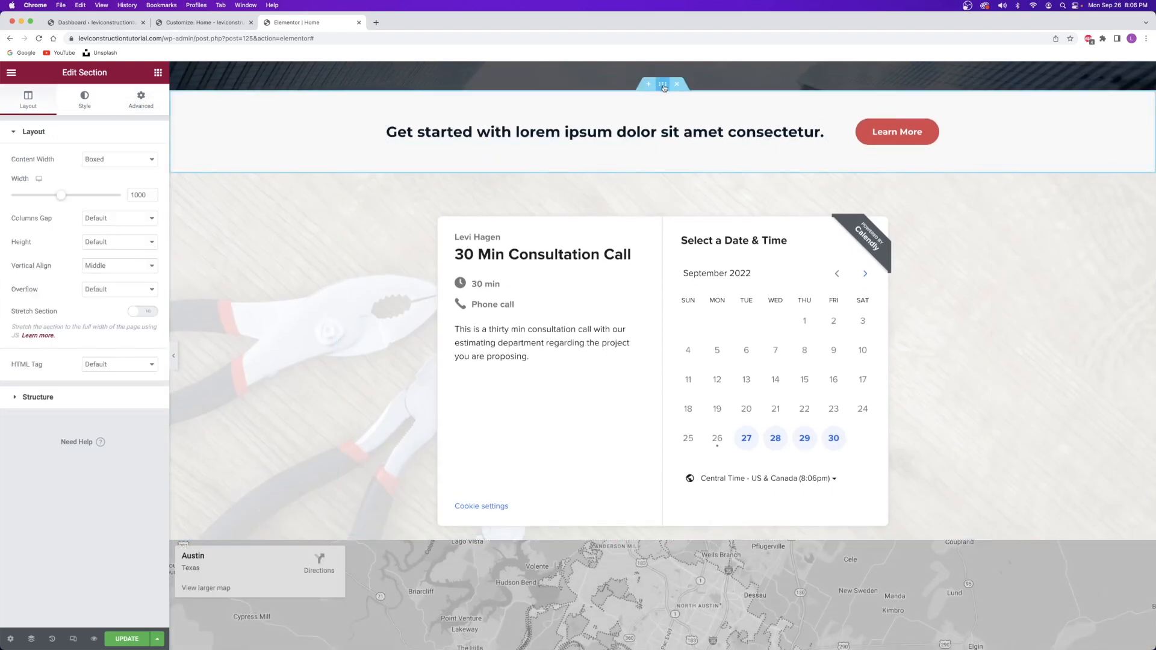
left_click(129, 106)
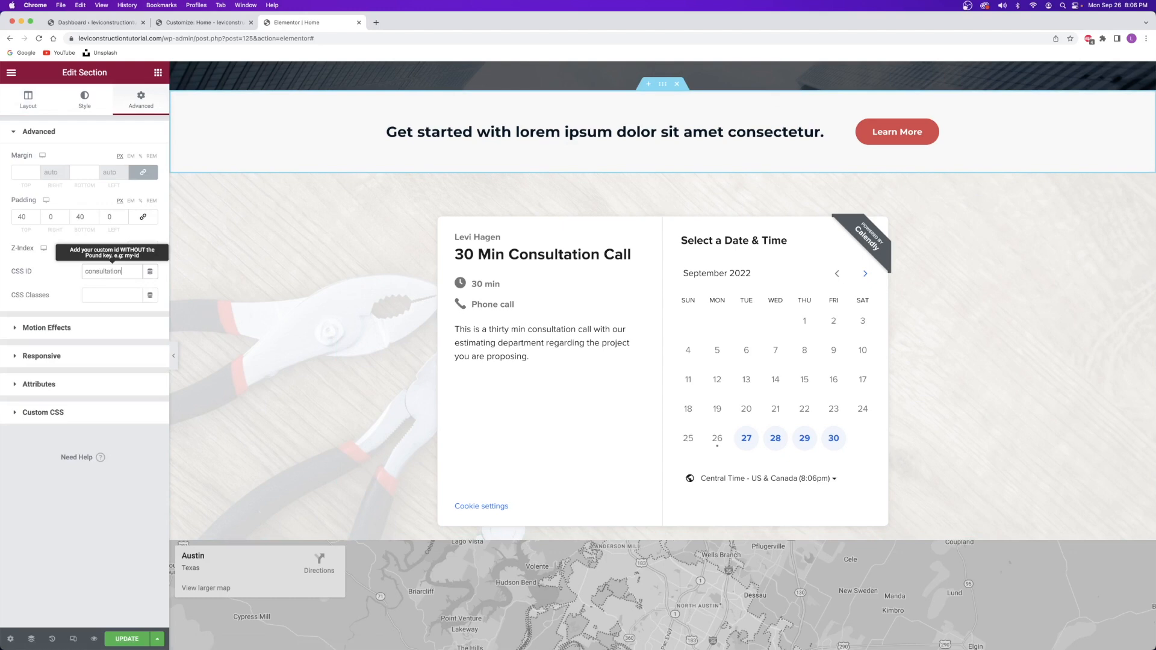
Give the Austin map section below the booking calendar the CSS ID contact and save the page.
scroll(641, 257, "down", 1)
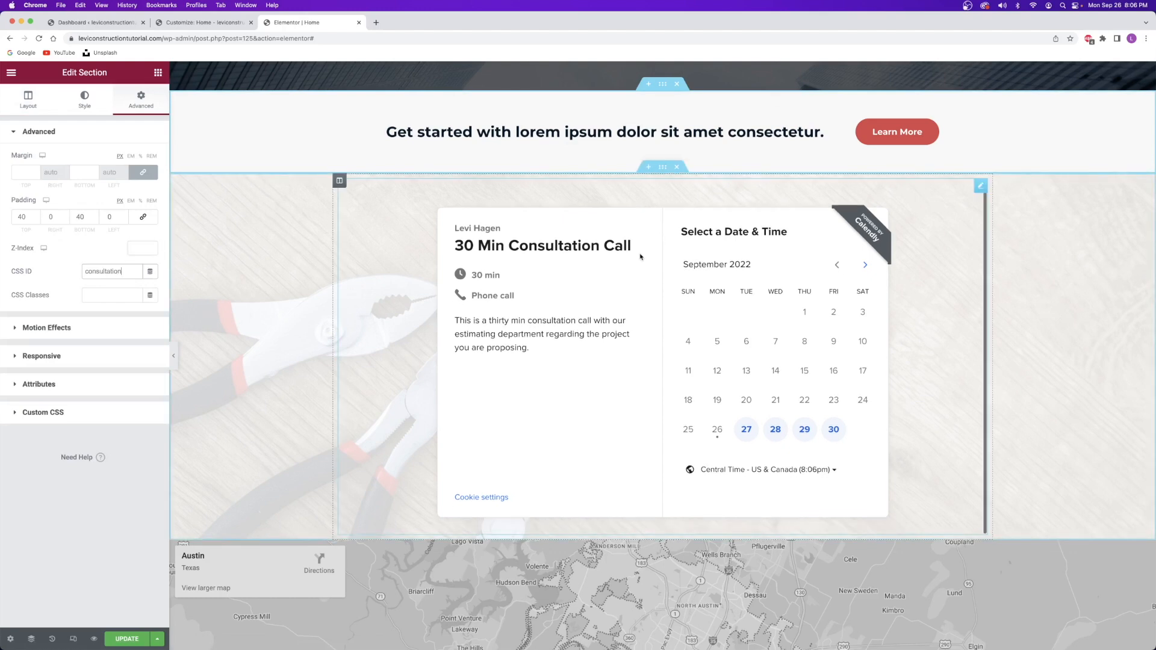
scroll(607, 496, "down", 4)
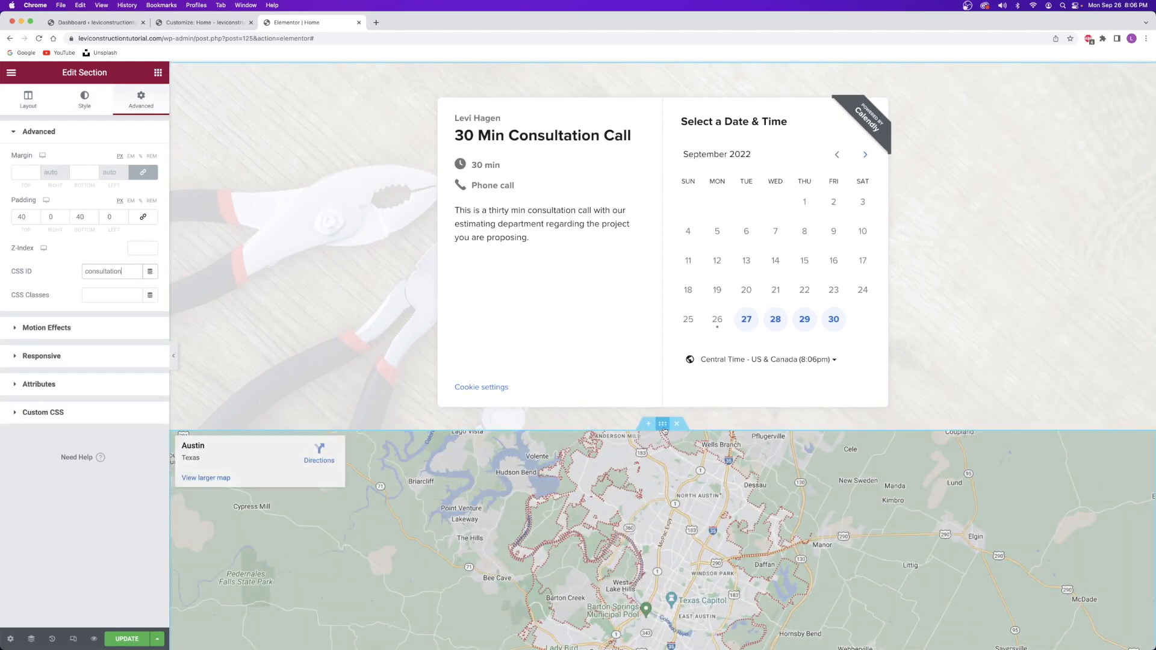
left_click(648, 433)
left_click(138, 100)
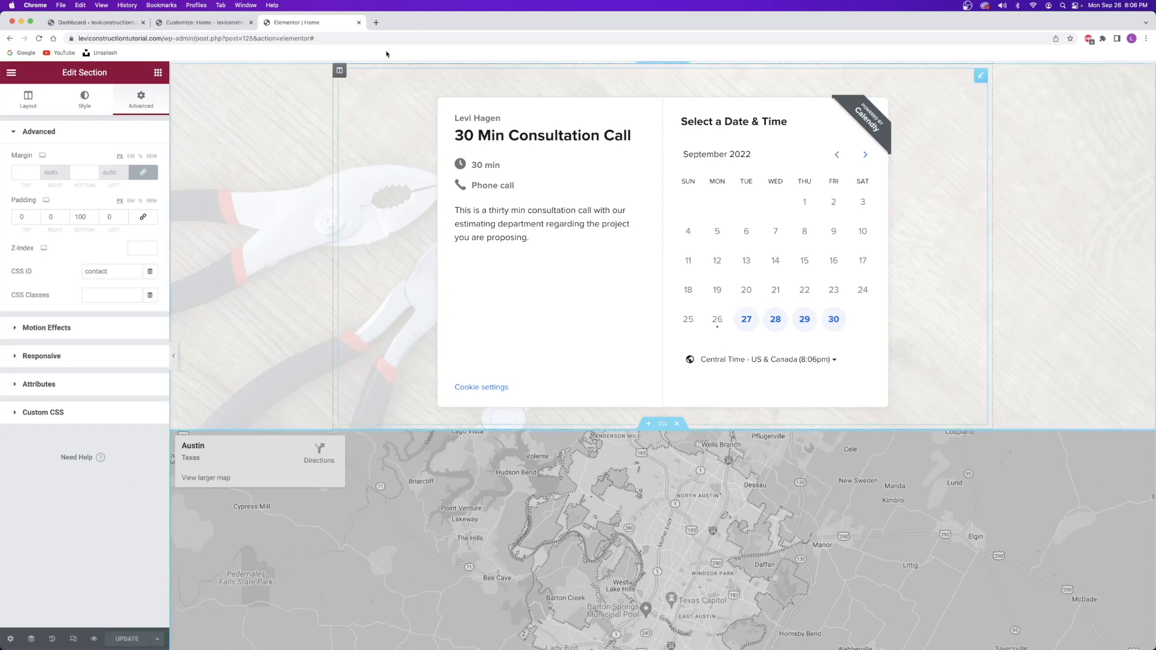
Close the page editor, reload the Customizer, and test the About, Services and Projects links in the header menu.
left_click(358, 23)
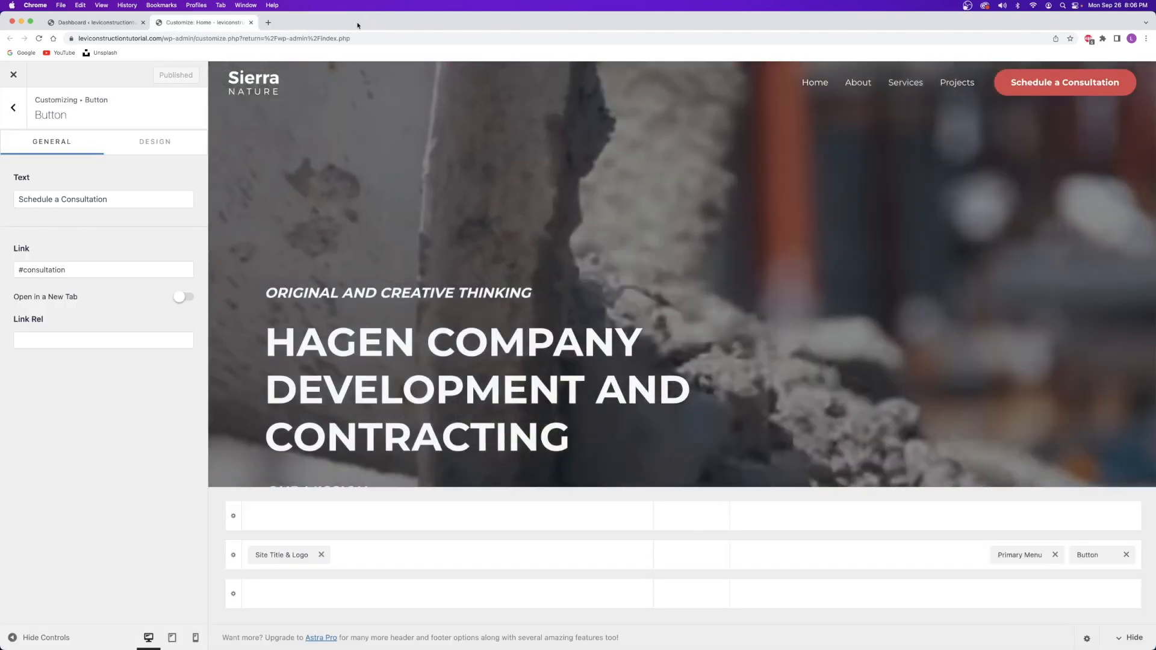
left_click(38, 39)
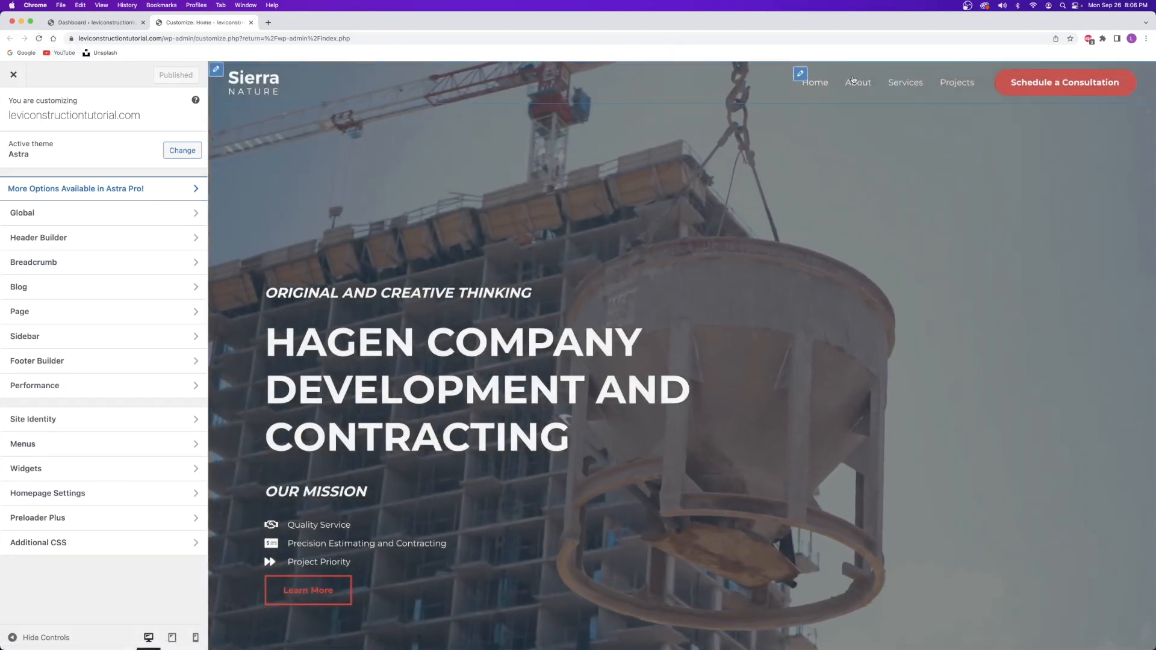
left_click(858, 82)
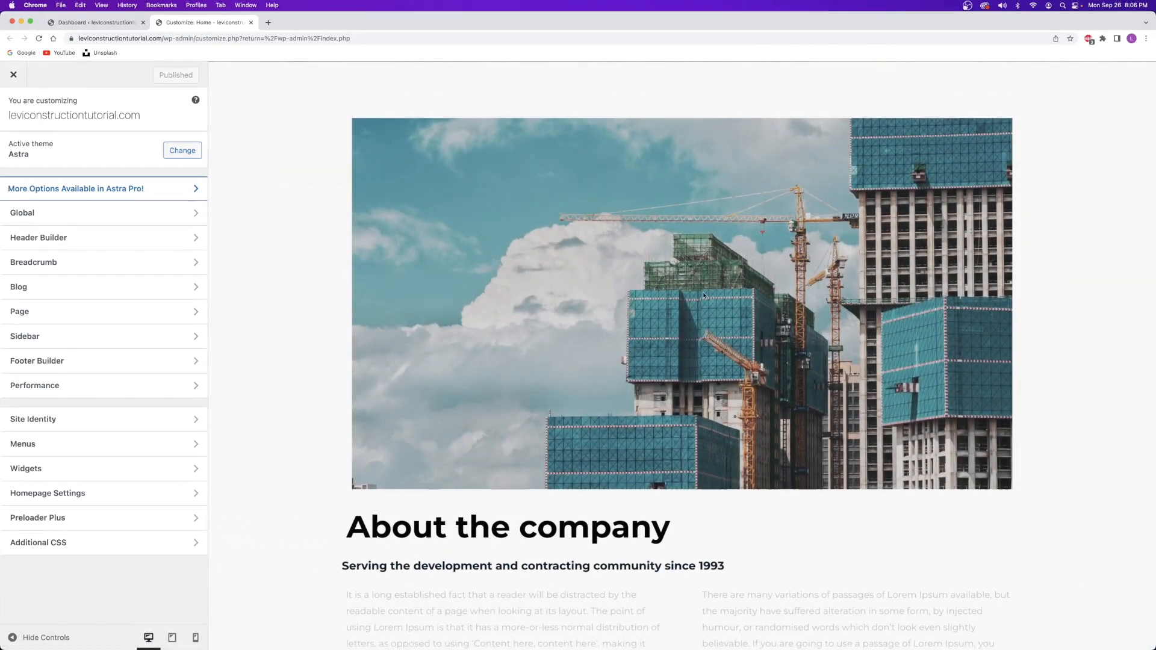
scroll(499, 514, "up", 10)
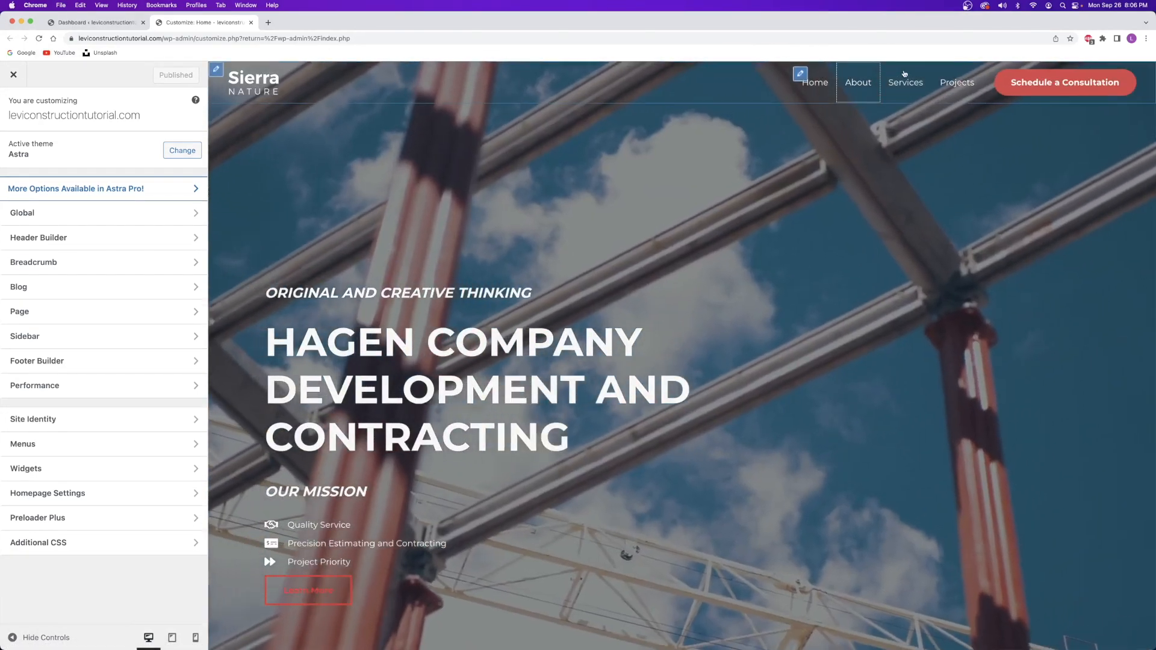
left_click(904, 85)
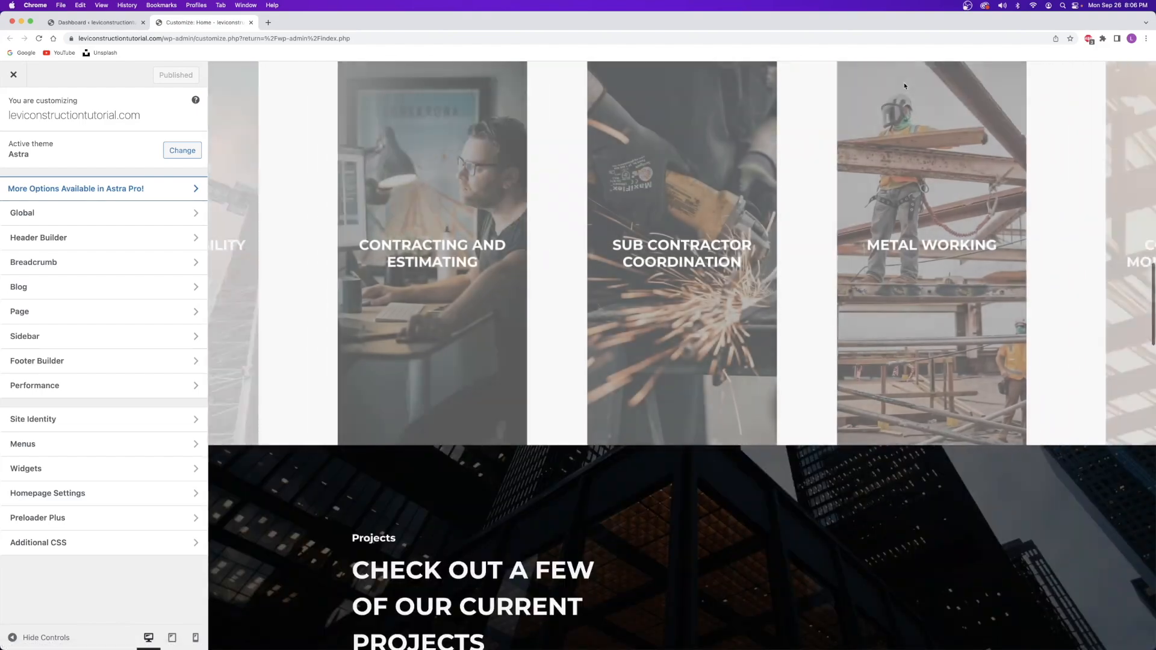
scroll(687, 196, "up", 15)
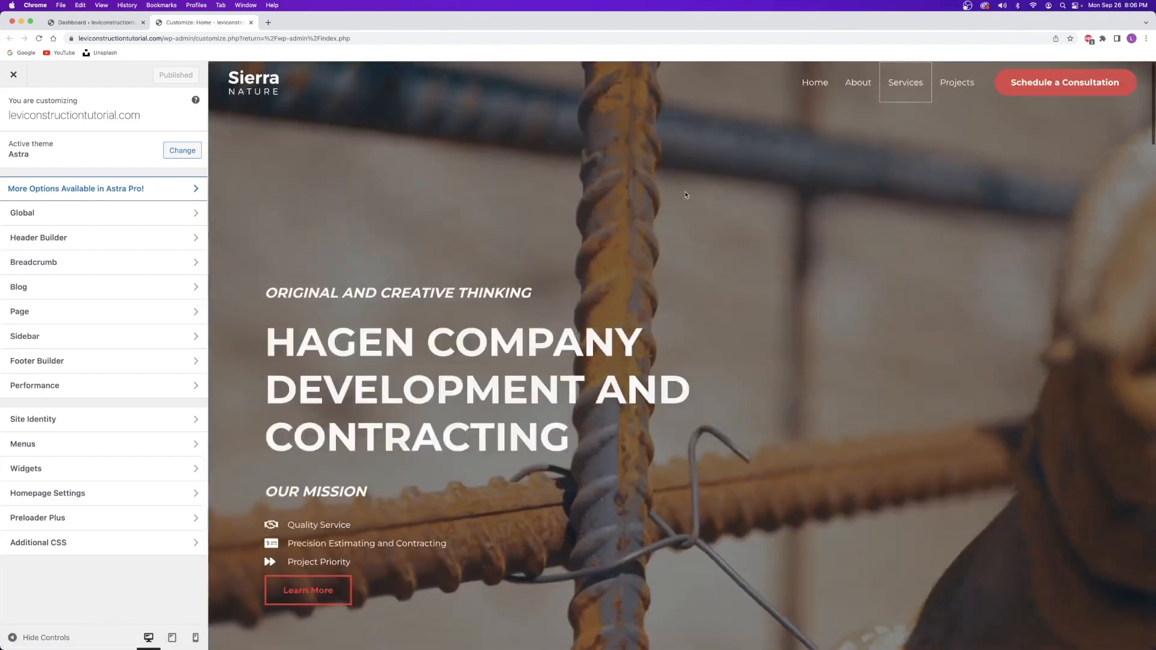
left_click(957, 87)
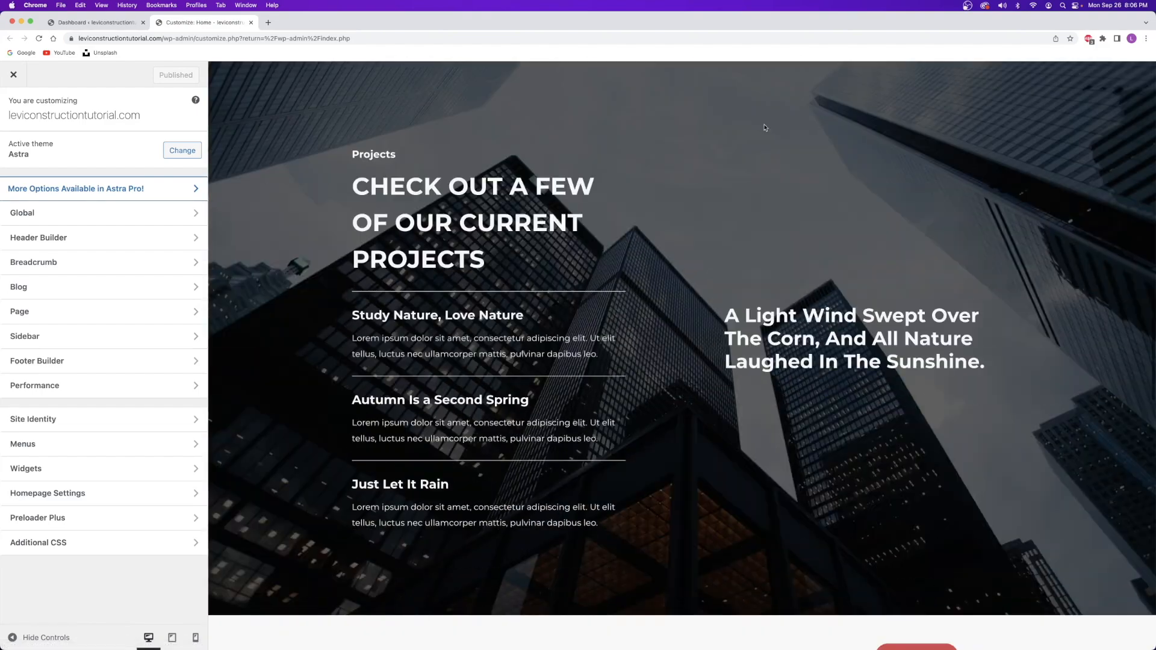
scroll(608, 288, "up", 20)
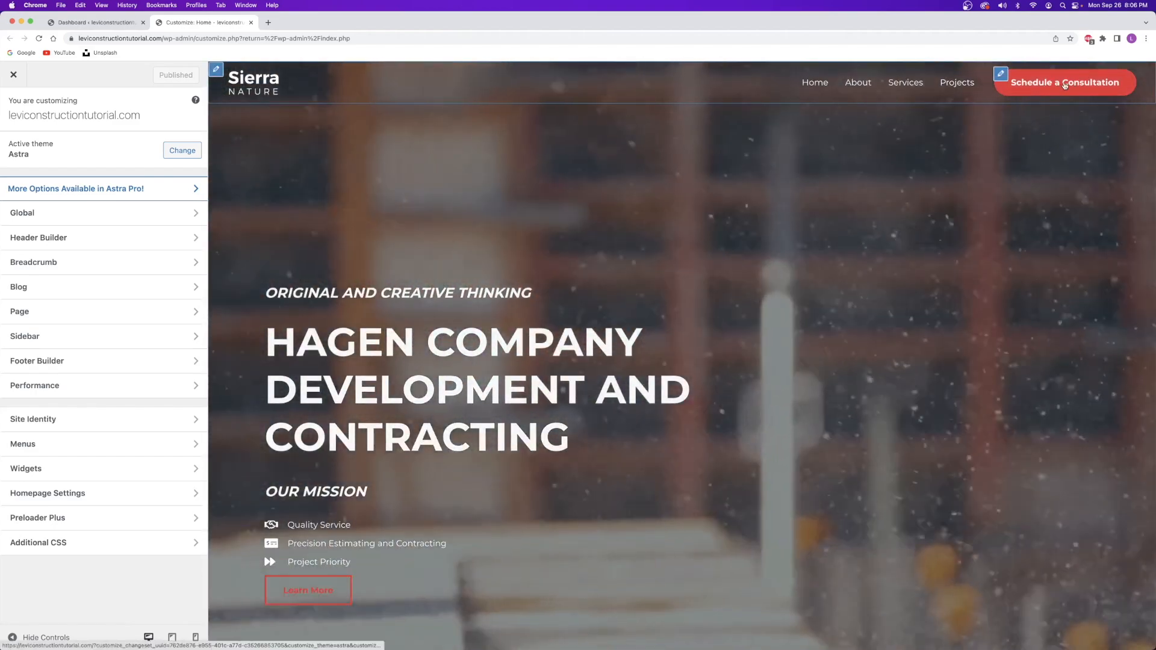
Test the header's Schedule a Consultation button and look over the section it leads to.
left_click(1044, 87)
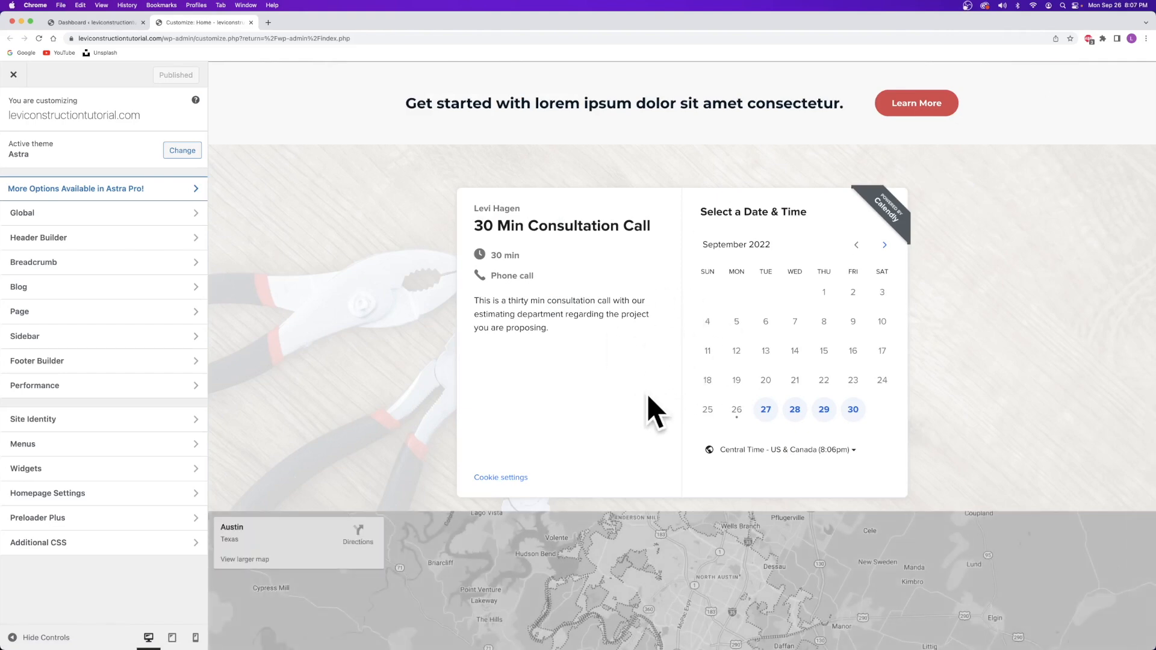
scroll(656, 422, "down", 3)
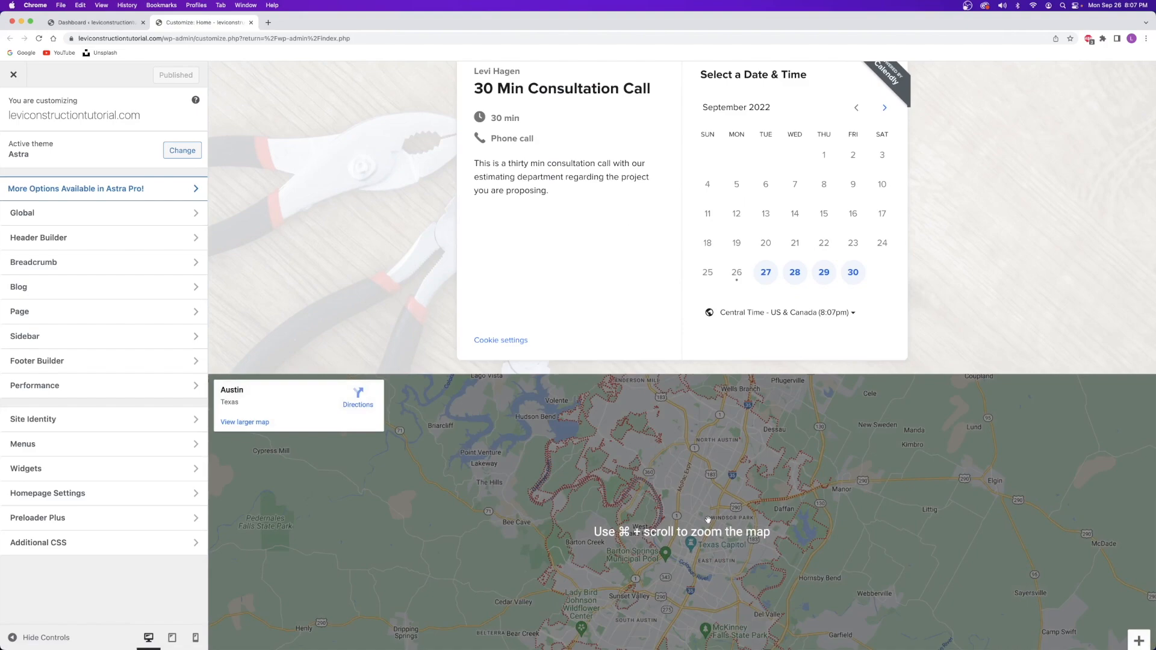
scroll(707, 519, "up", 15)
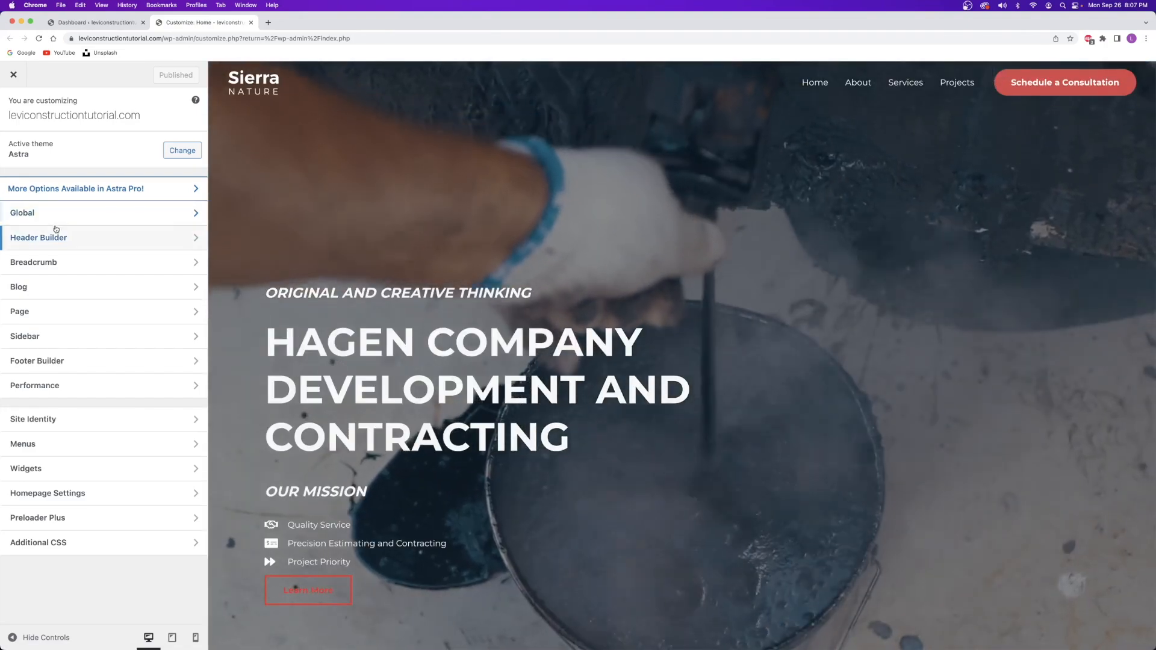
Add a custom link named Contact with the URL #contact to the primary menu and publish the change.
left_click(30, 445)
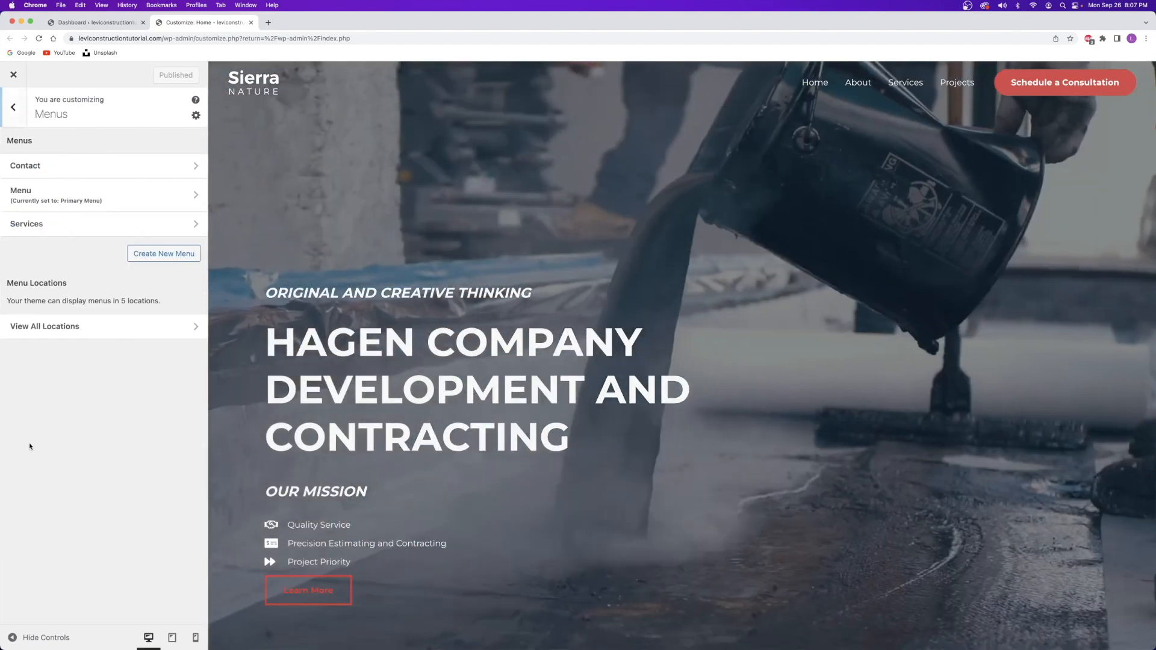
left_click(108, 194)
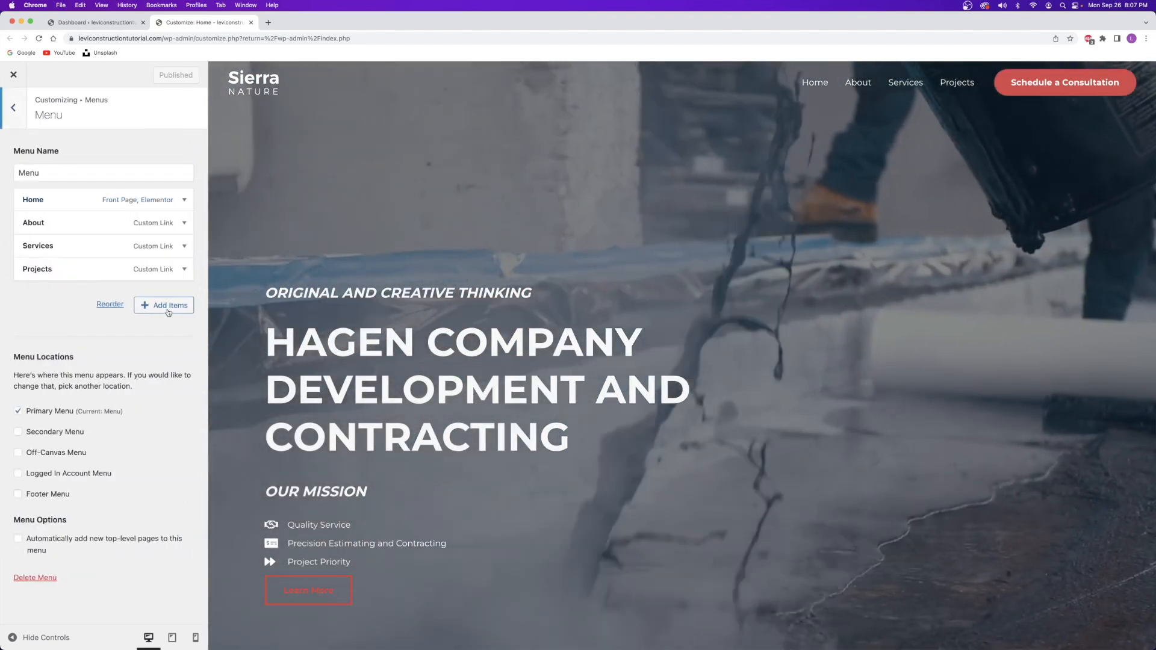
left_click(169, 307)
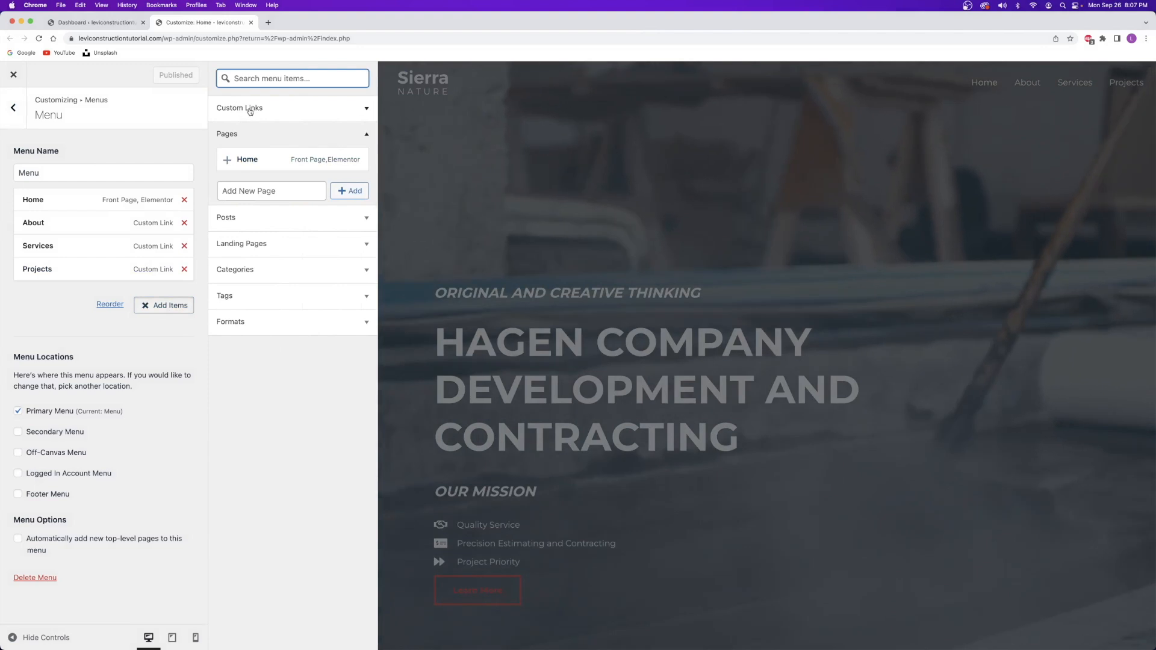
left_click(250, 111)
left_click(317, 154)
type("Contac")
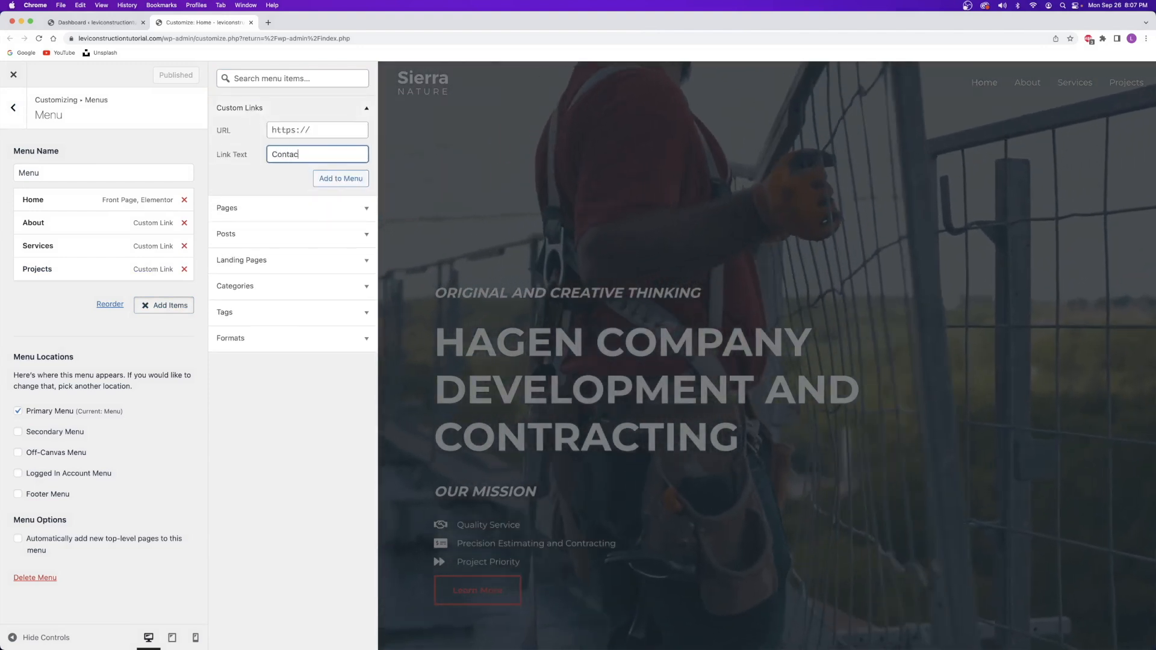
type("t")
key("shift+Tab")
type("#contact")
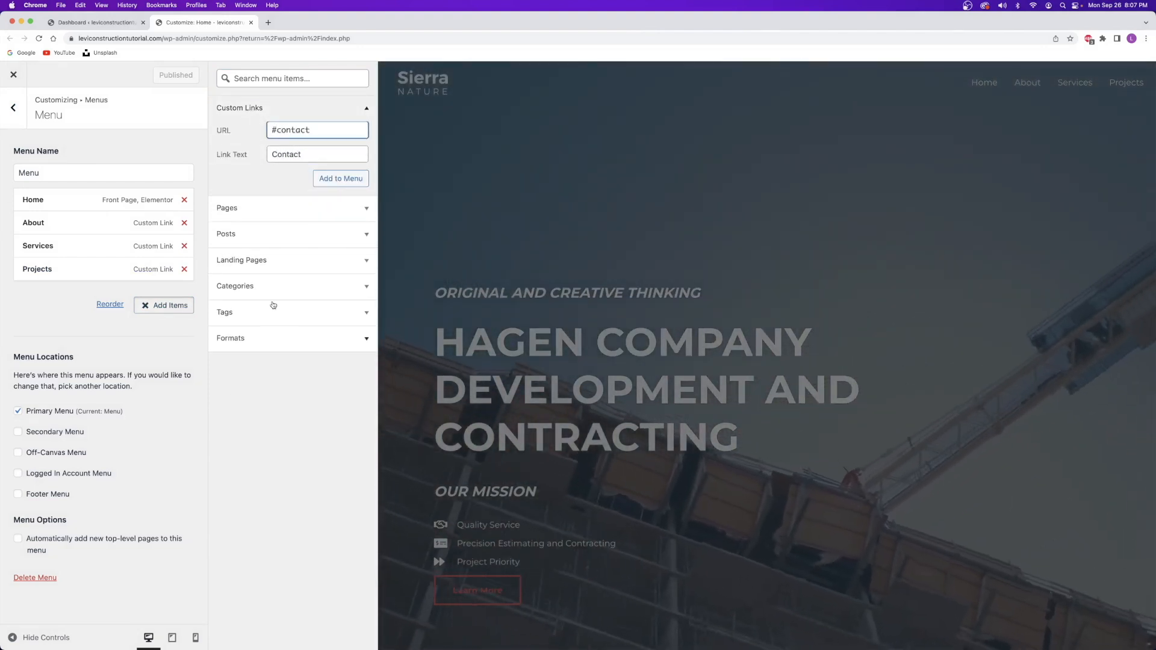
left_click(341, 182)
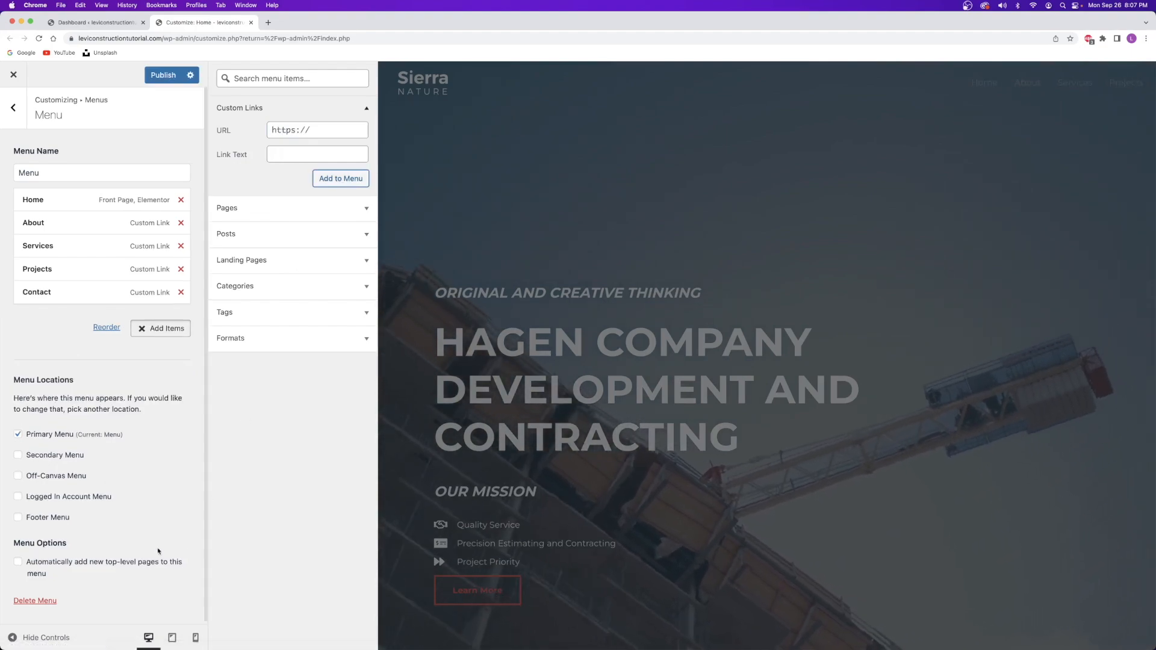
left_click(171, 77)
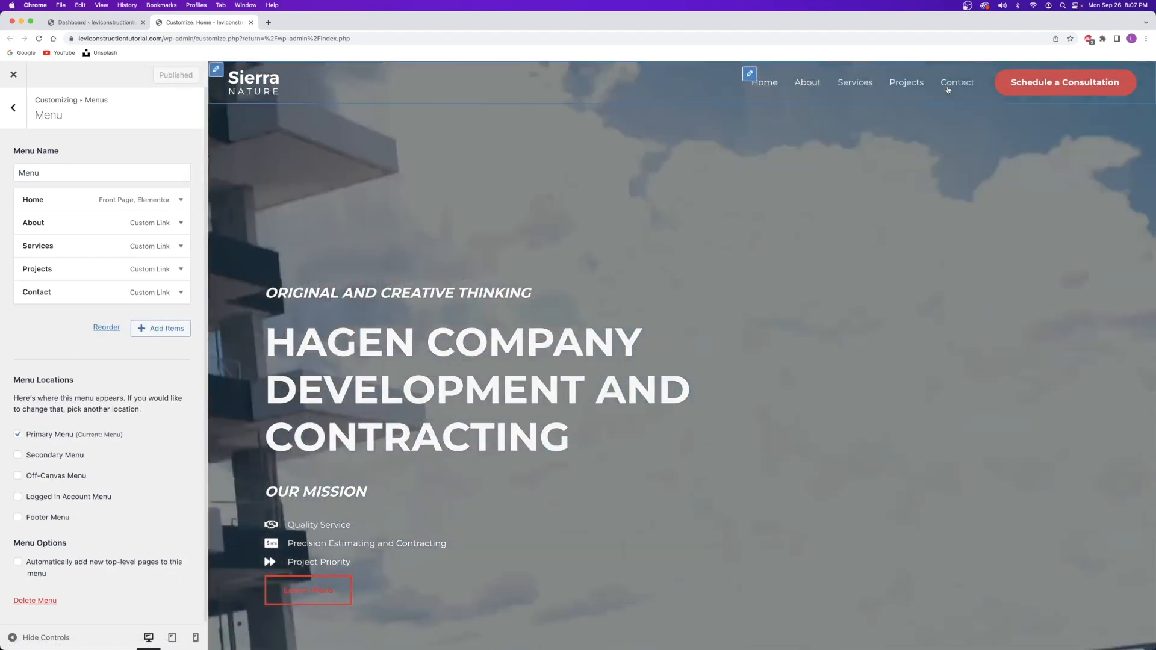
Test the new Contact link in the header menu and return to the page's hero section.
left_click(957, 82)
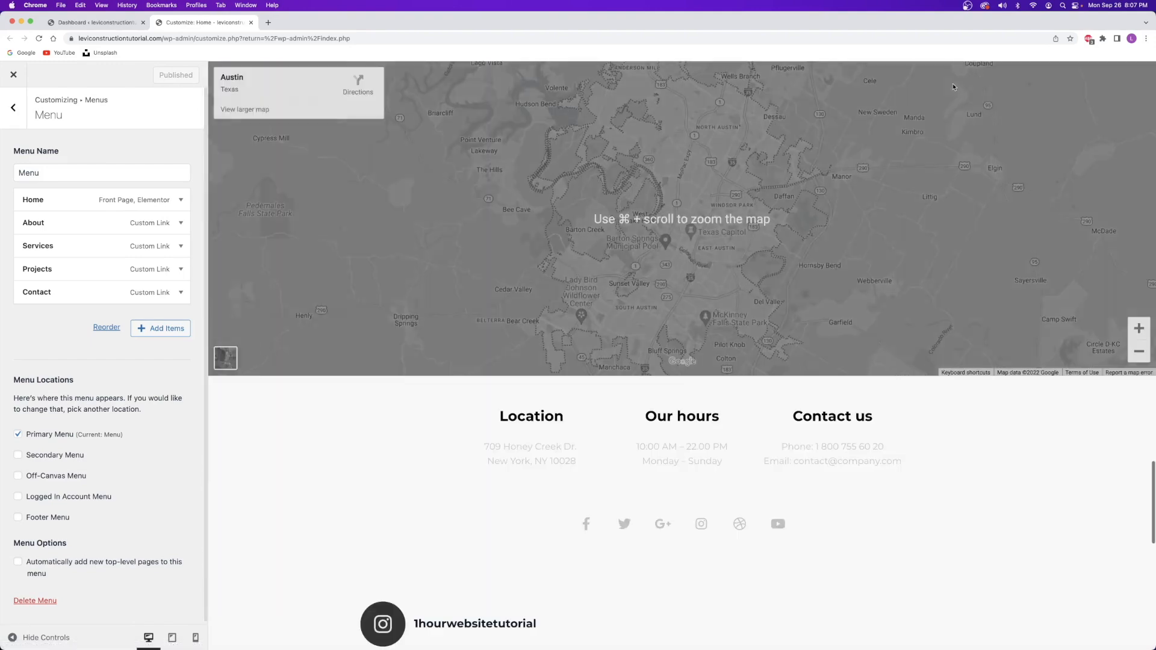
scroll(606, 179, "up", 3)
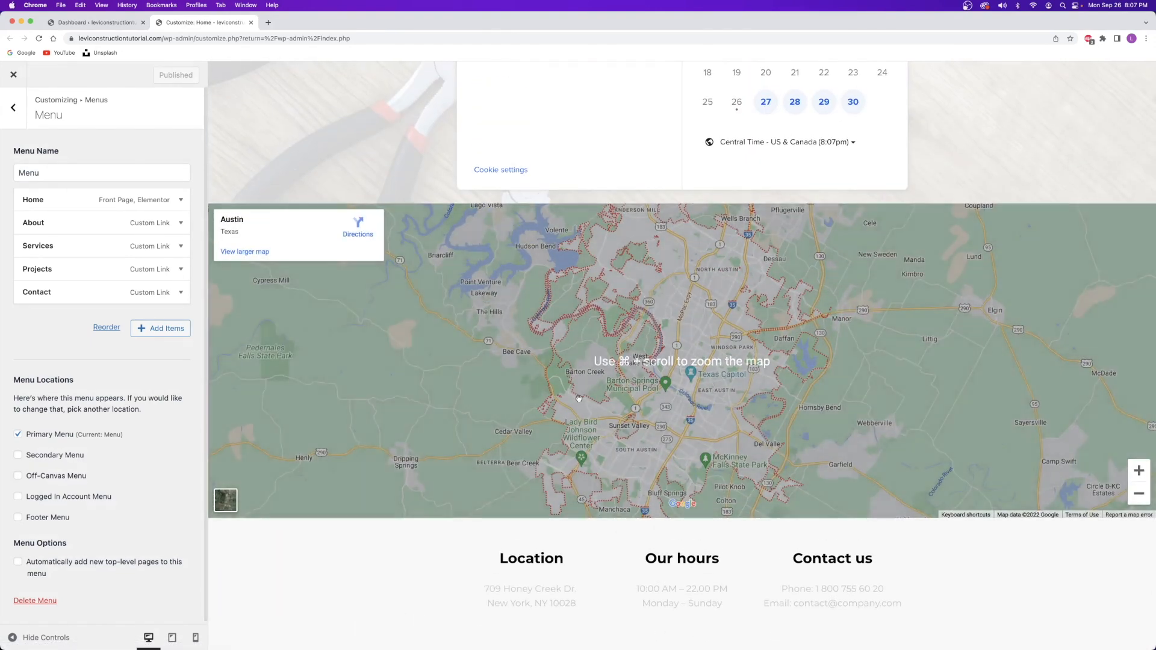
scroll(579, 399, "up", 20)
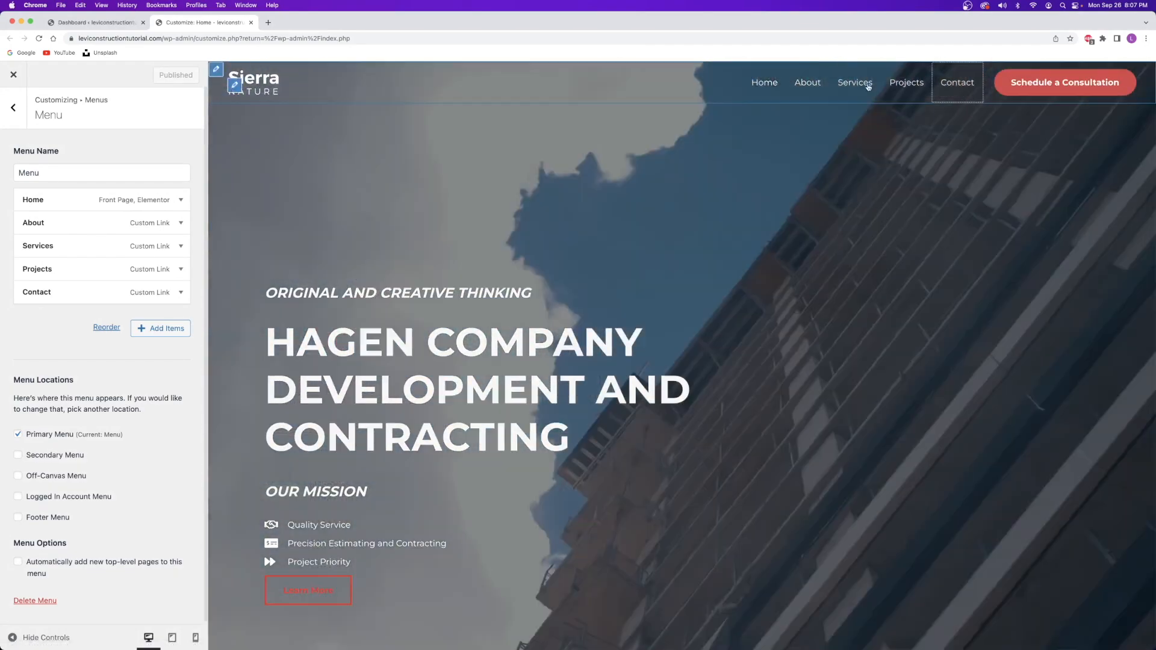
left_click(948, 93)
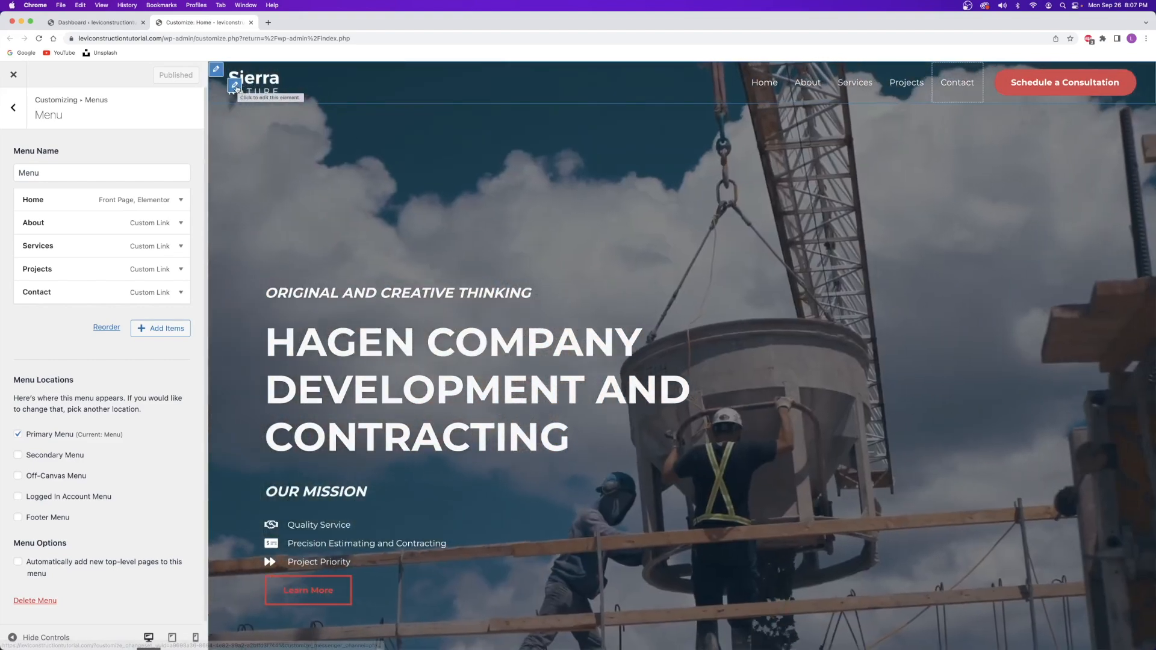
Look at the transparent header's logo settings and open the header's Site Title & Logo settings.
left_click(235, 88)
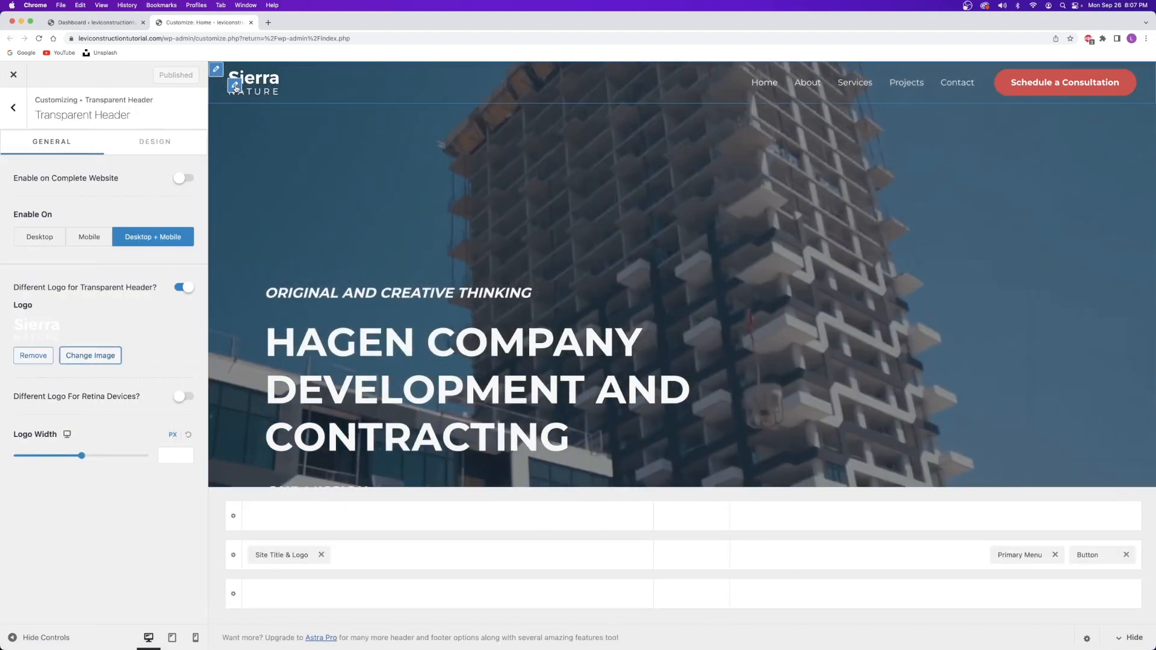
left_click(13, 111)
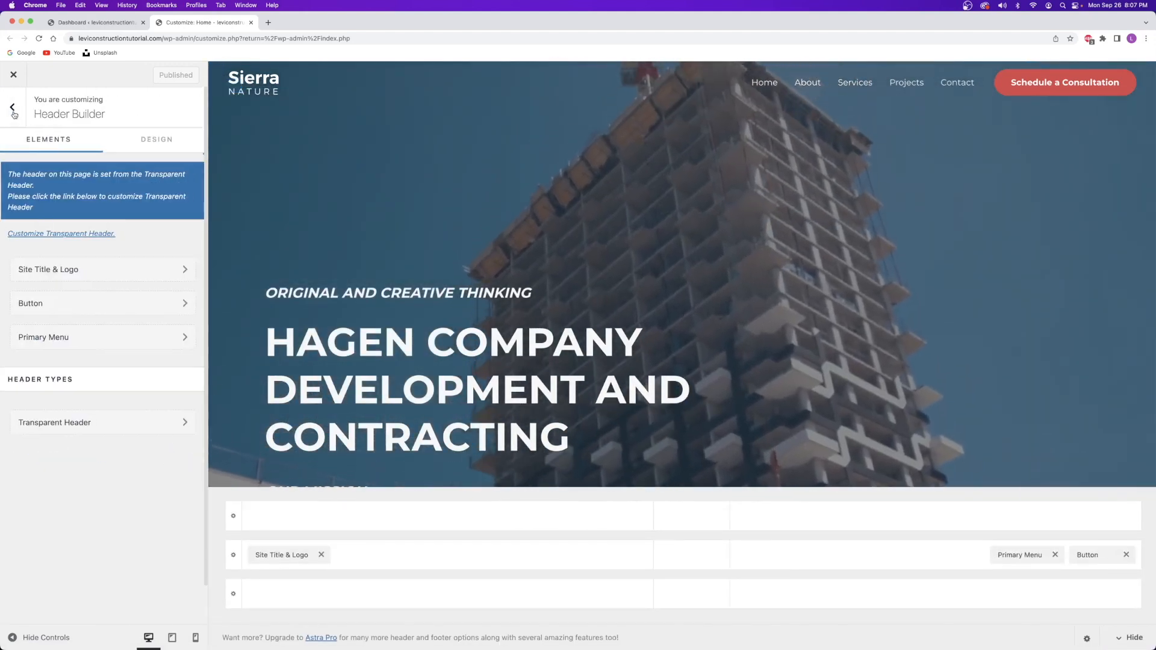
left_click(63, 270)
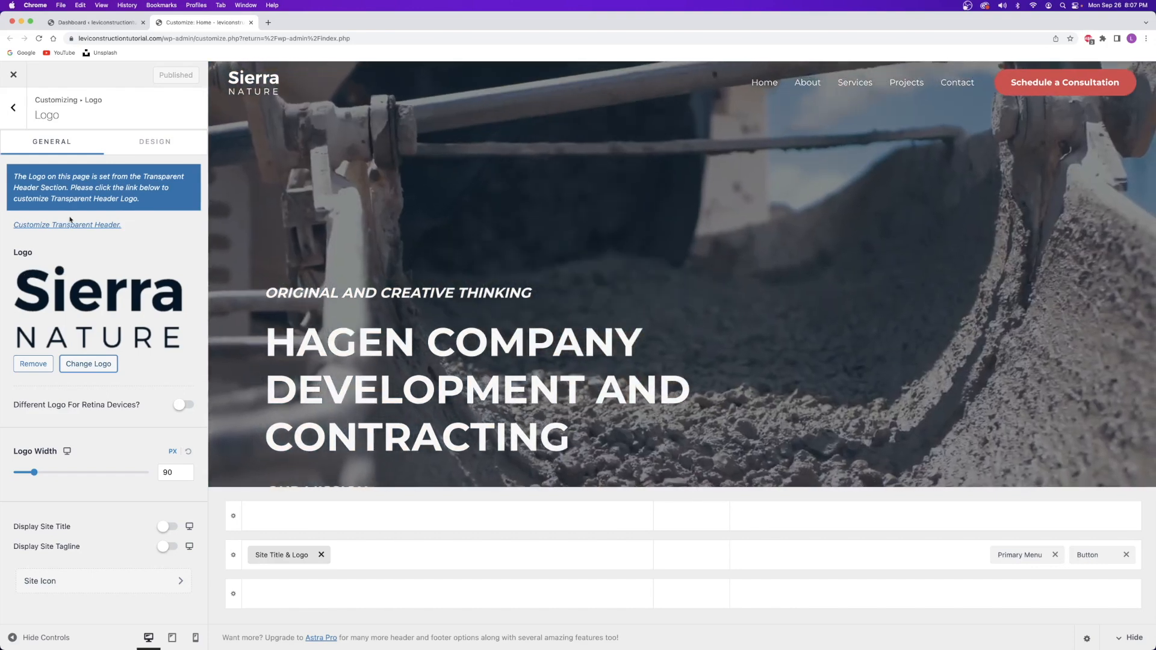
Open logomakr.com in a new browser tab.
left_click(268, 22)
left_click(278, 39)
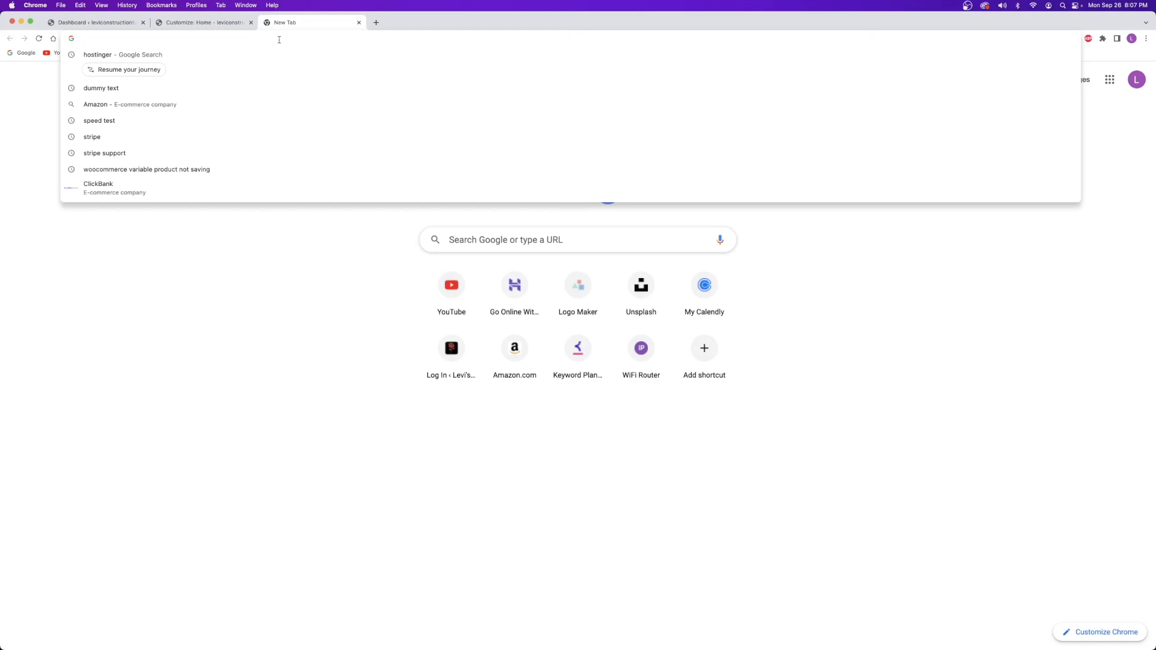
type("logomakr.co")
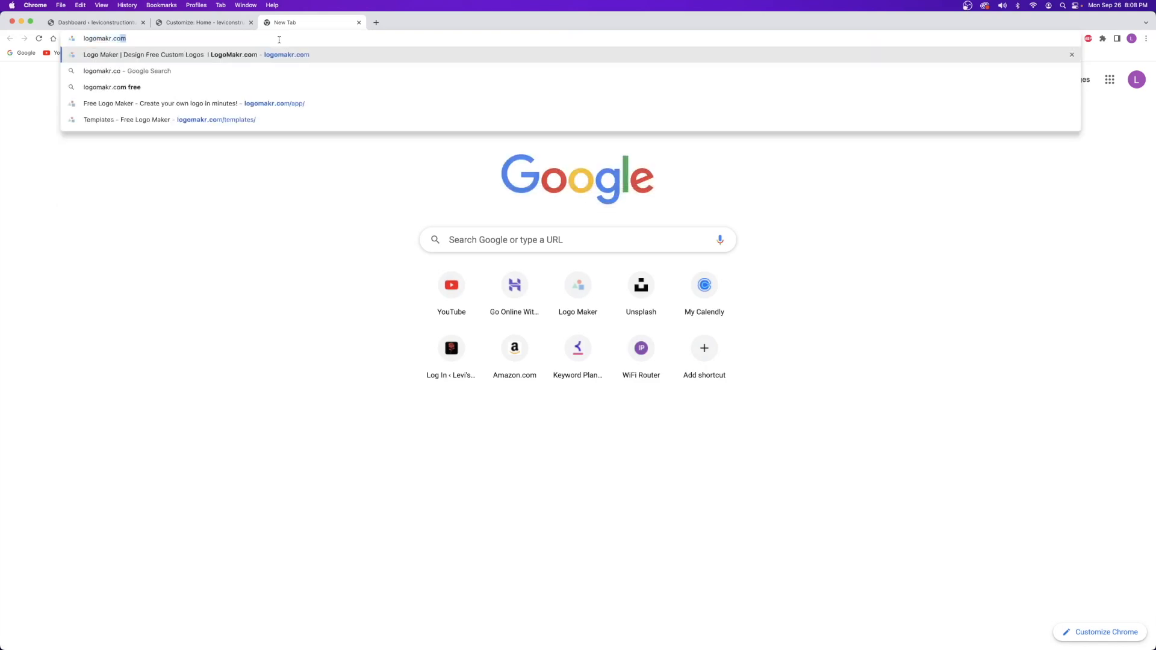
key("Return")
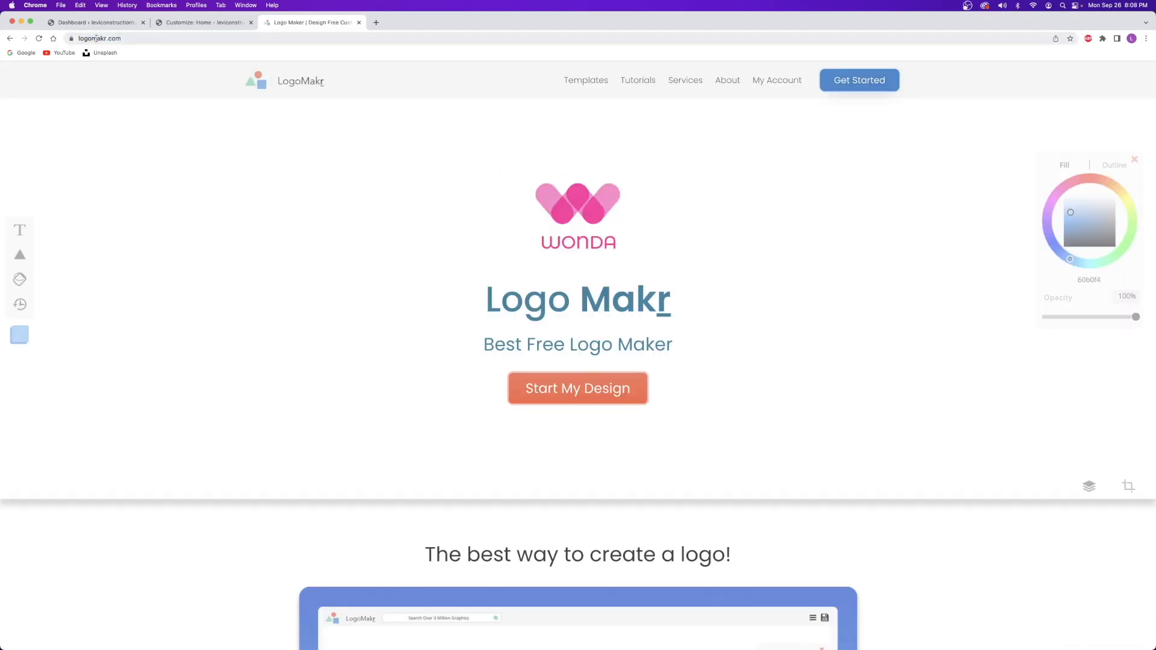
Start a new logo design and search the graphics library for camera.
left_click(575, 387)
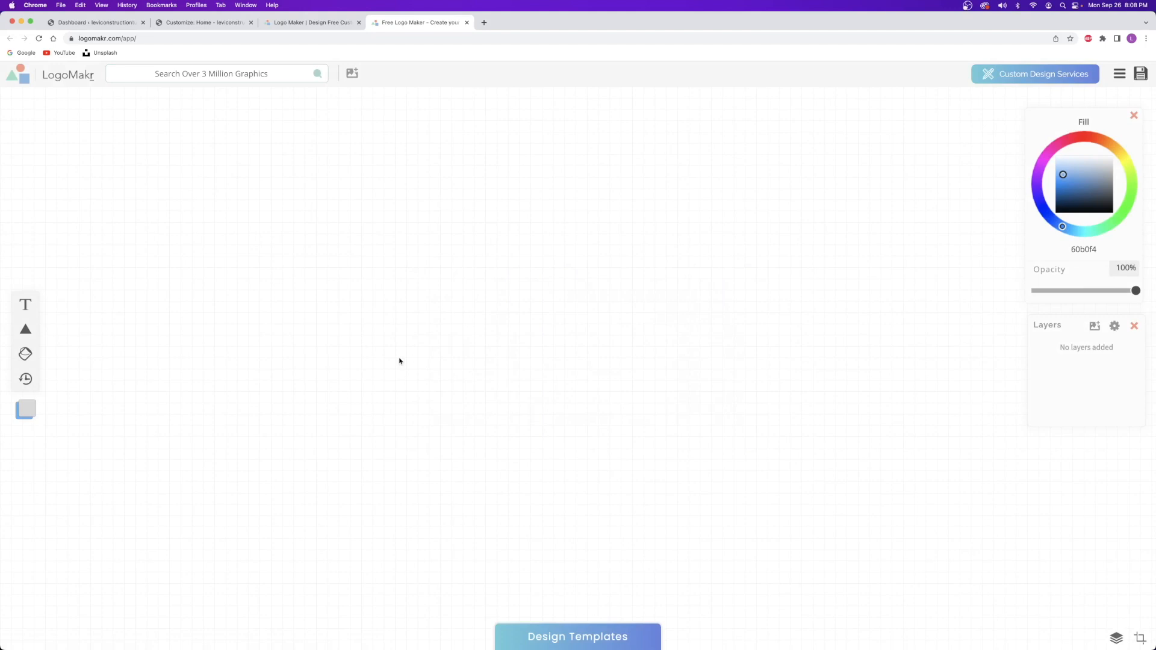
left_click(219, 73)
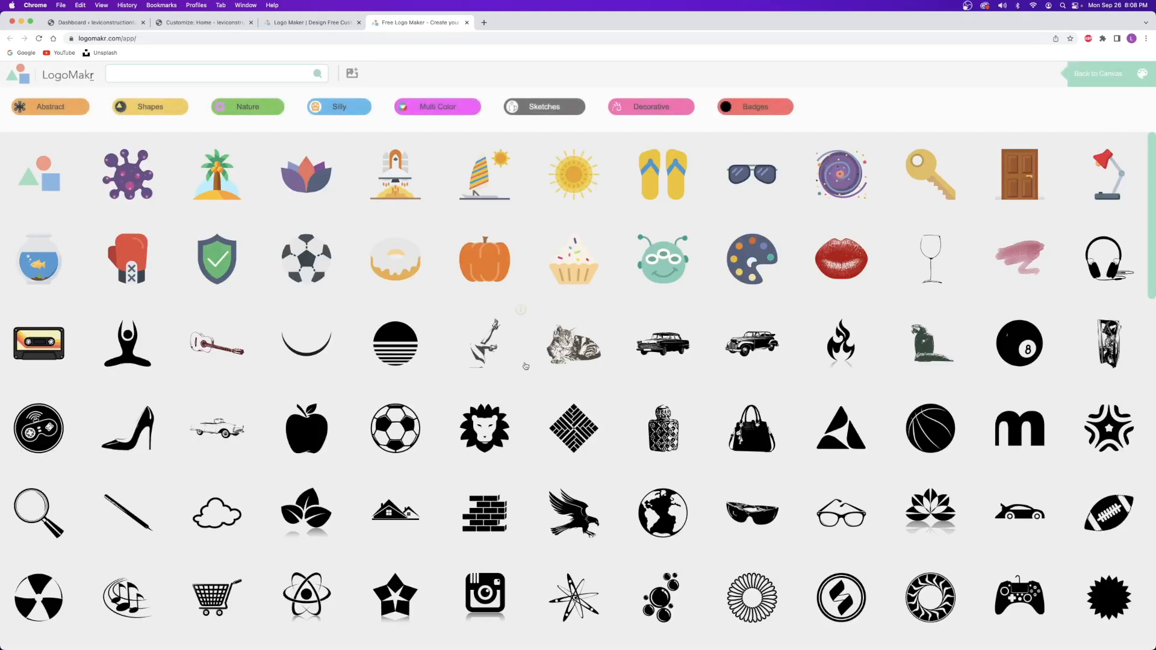
scroll(533, 352, "down", 3)
scroll(533, 352, "down", 5)
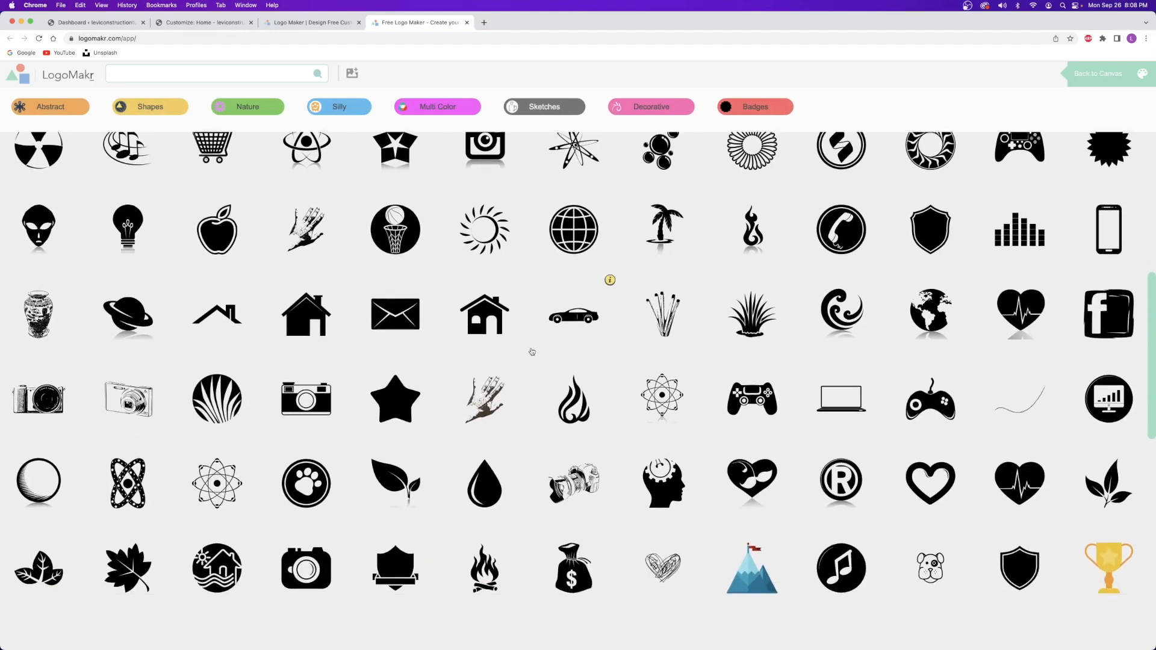
key("Return")
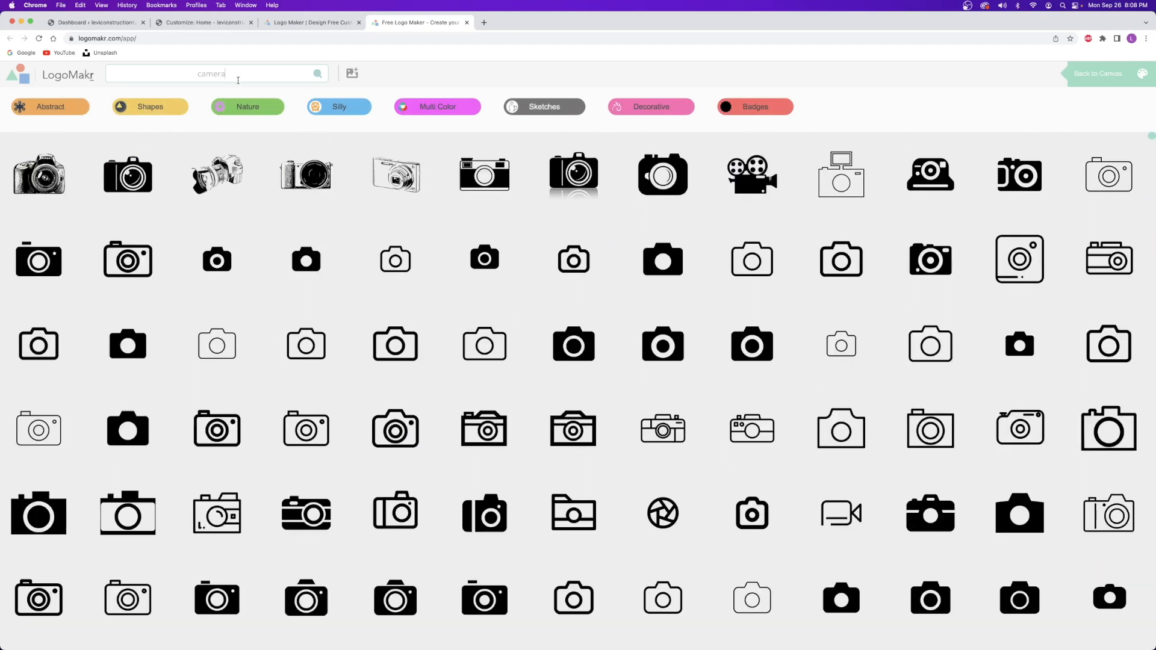
Add the black camera clipart with the reflection beneath it to the canvas and make it slightly smaller.
left_click(581, 176)
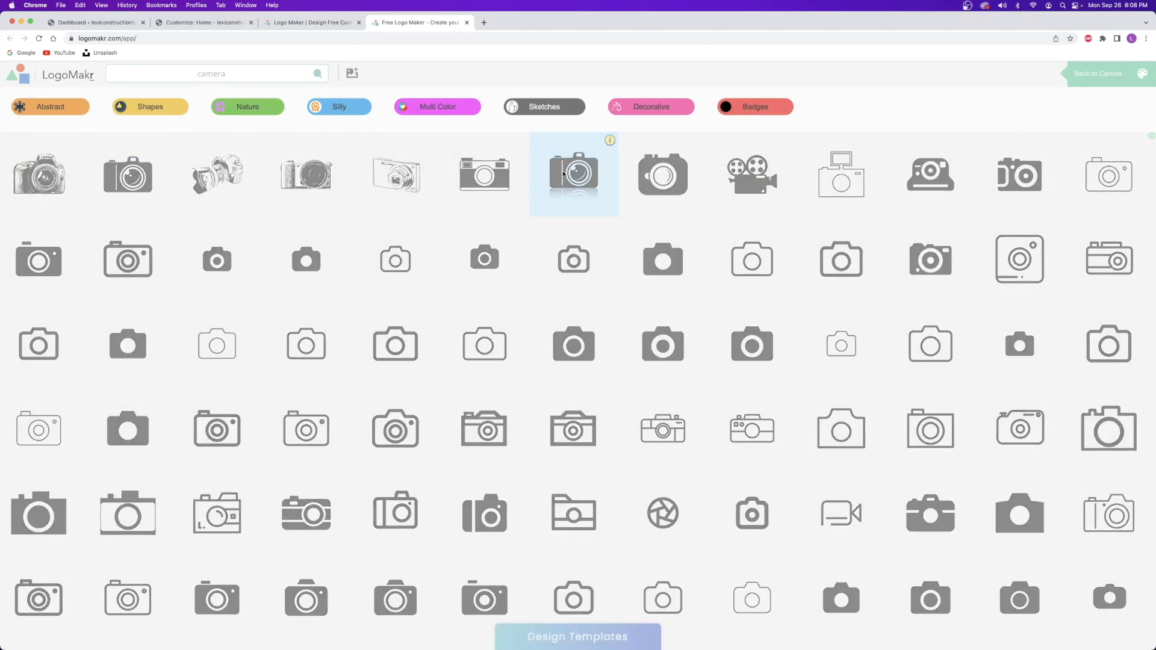
left_click_drag(518, 332, 555, 330)
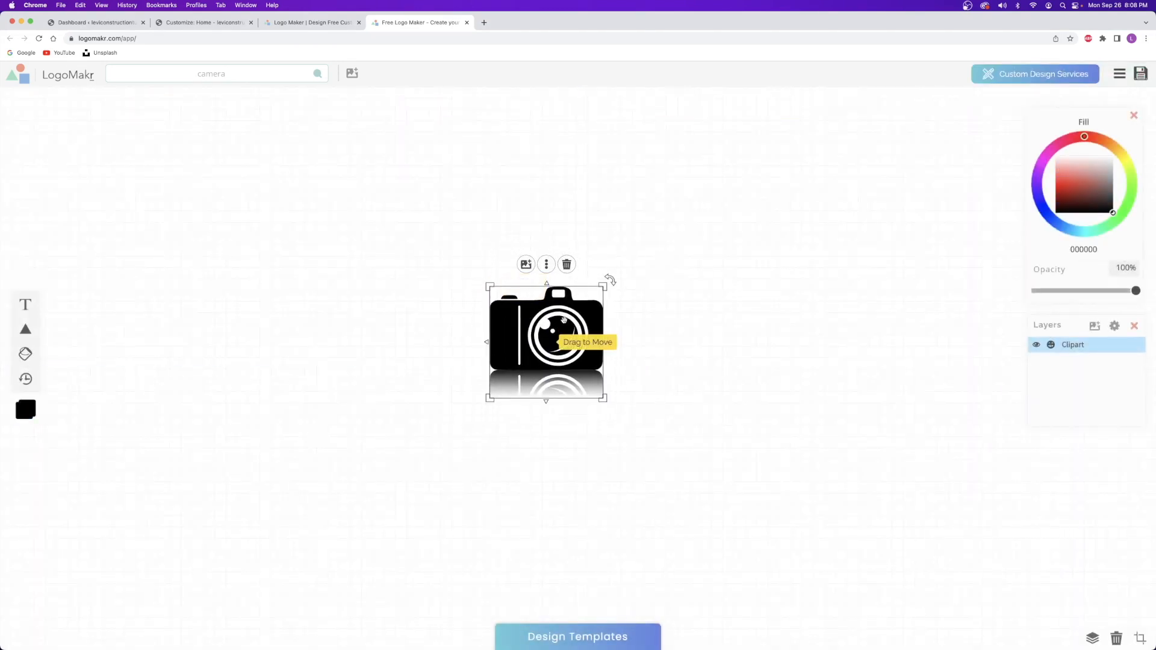
mouse_move(603, 286)
left_mouse_down()
mouse_move(644, 246)
mouse_move(591, 293)
left_mouse_up()
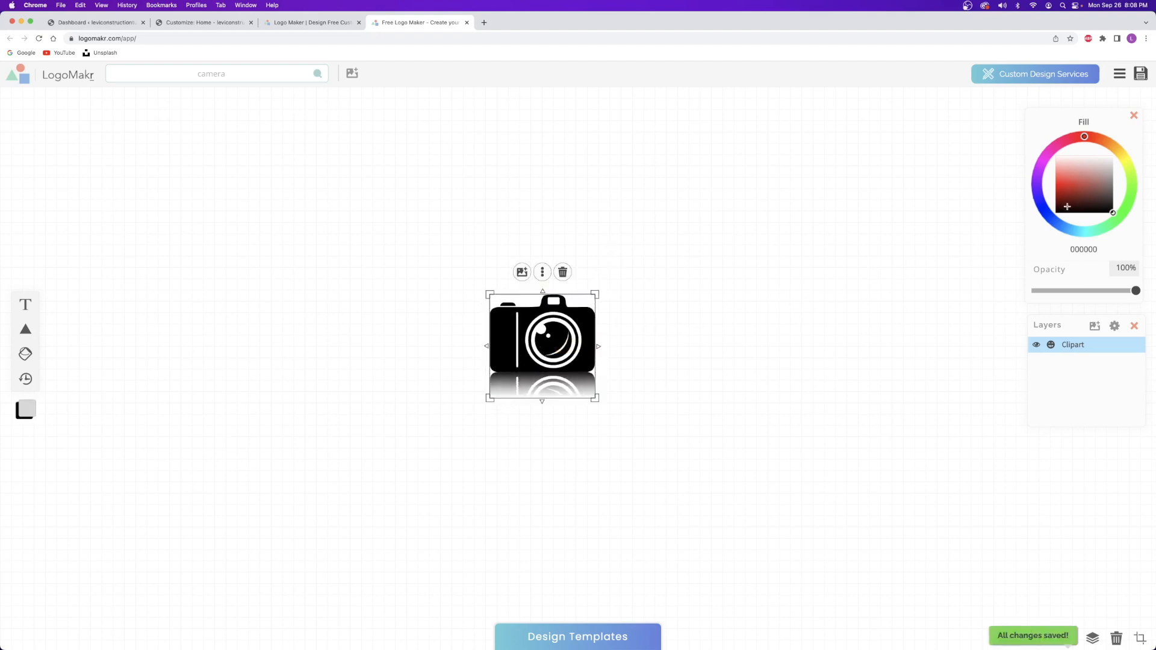
Change the camera clipart's fill to bright red (ff0308).
left_click(1074, 187)
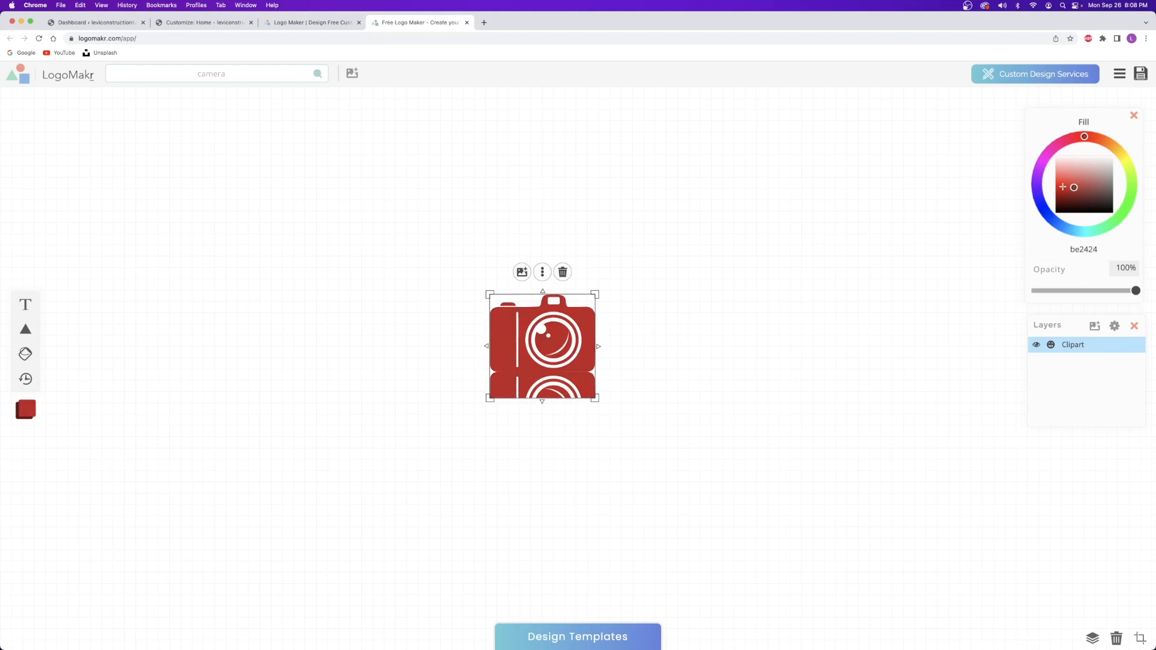
mouse_move(1071, 144)
left_mouse_down()
mouse_move(1037, 184)
mouse_move(1047, 214)
mouse_move(1145, 196)
mouse_move(1079, 123)
left_mouse_up()
mouse_move(1082, 174)
left_mouse_down()
mouse_move(1102, 172)
mouse_move(1104, 193)
mouse_move(1102, 171)
mouse_move(1065, 193)
mouse_move(1044, 184)
left_mouse_up()
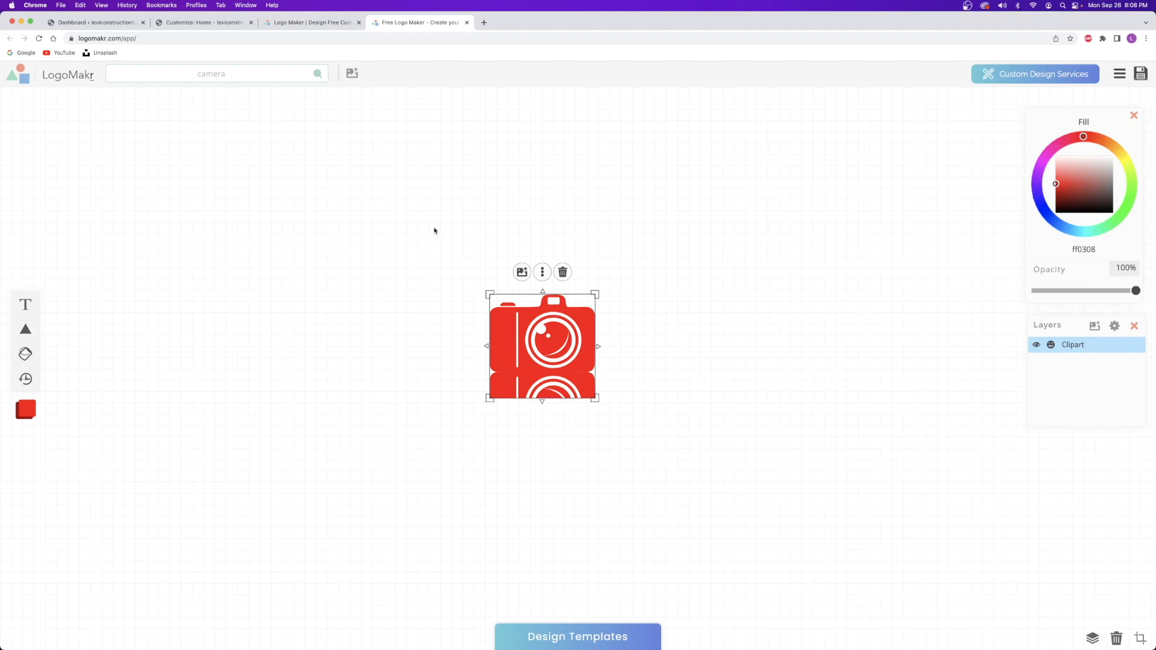
Add a text object to the logo canvas.
left_click(24, 304)
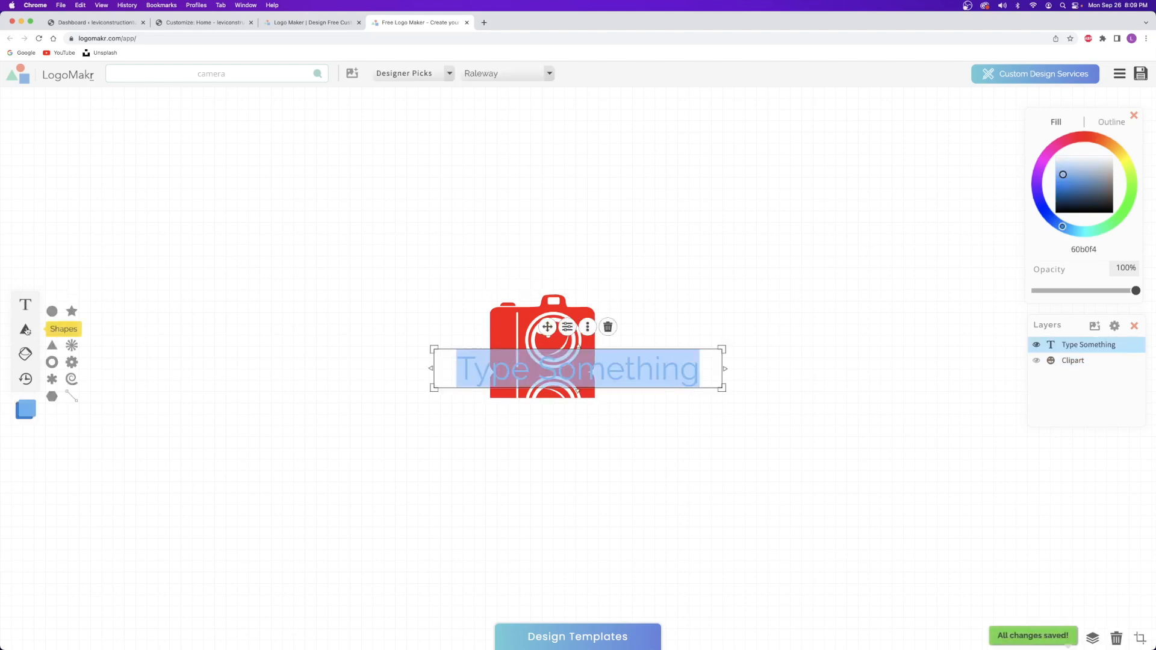
Try out a square and a circle shape on the canvas and delete them.
left_click(51, 330)
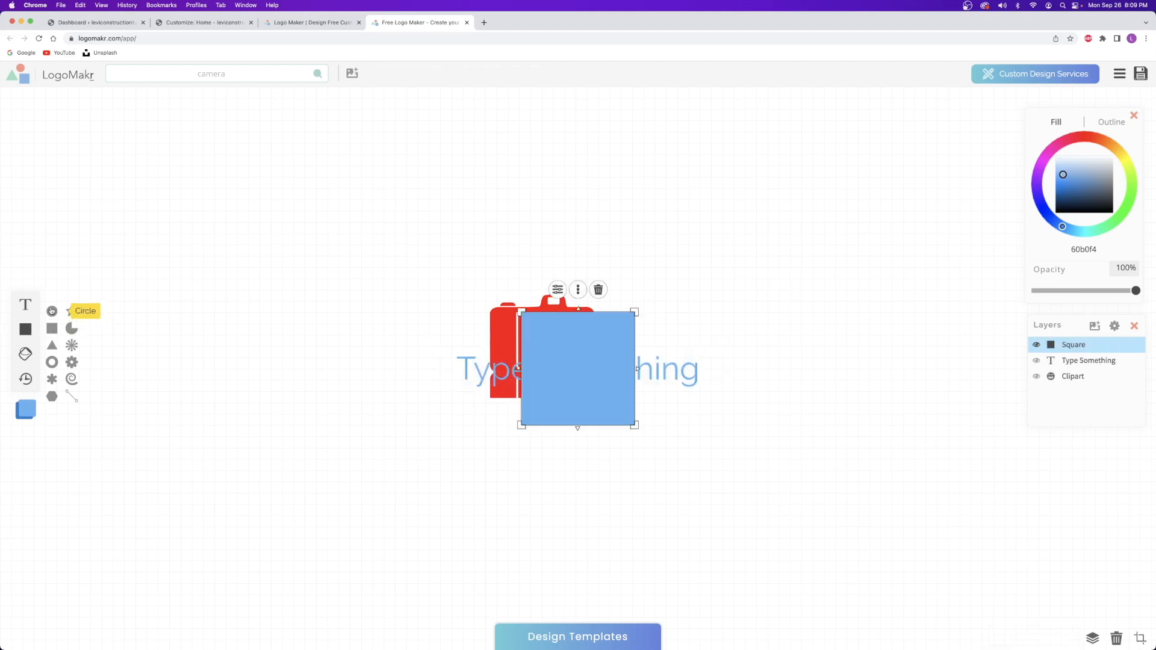
left_click(598, 289)
left_click(629, 316)
left_click(598, 290)
Move the text below the camera and make it read LEVI CONSTRUCTION in black (000000).
left_click_drag(630, 364, 596, 422)
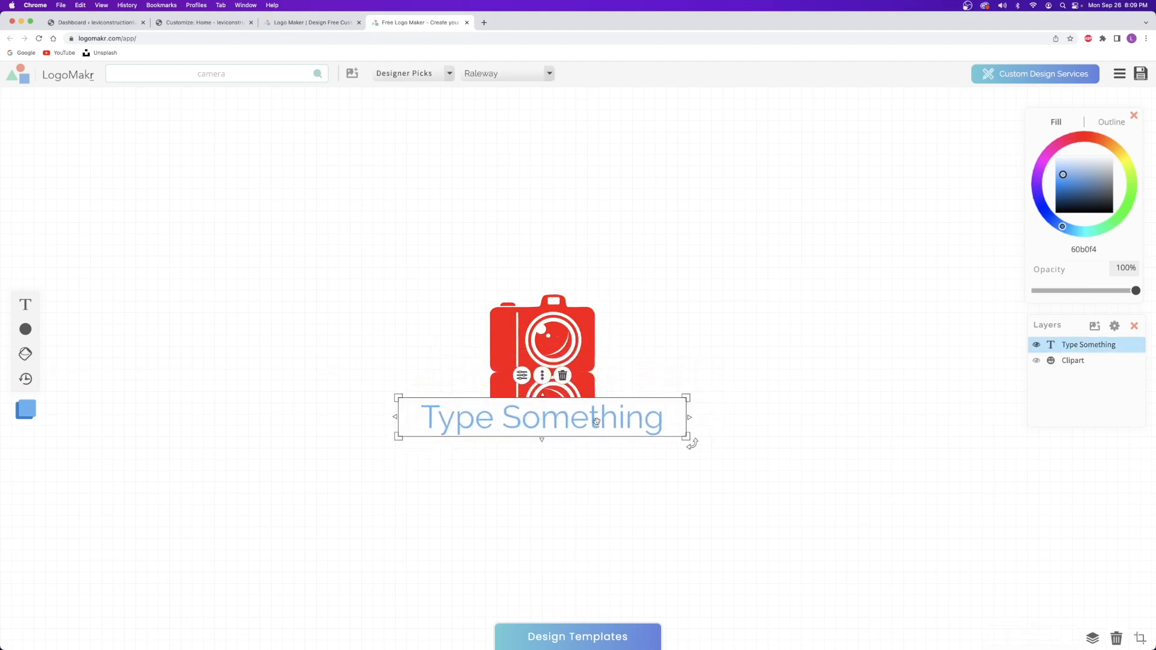
double_click(569, 420)
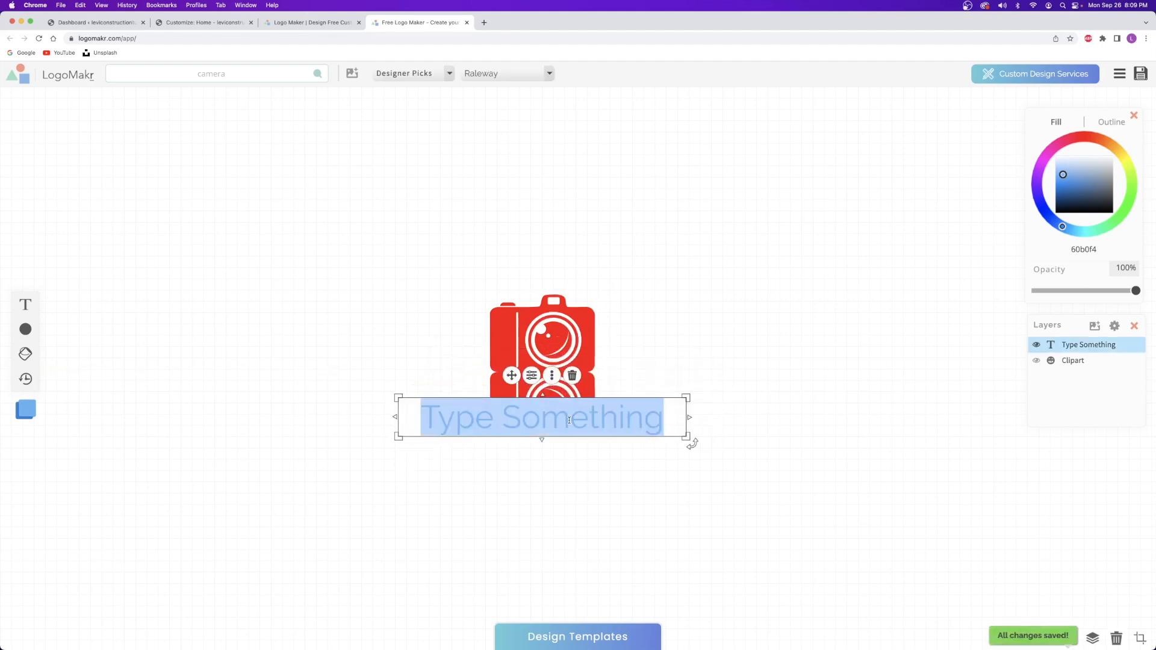
type("LEVI CONSTRUCTION")
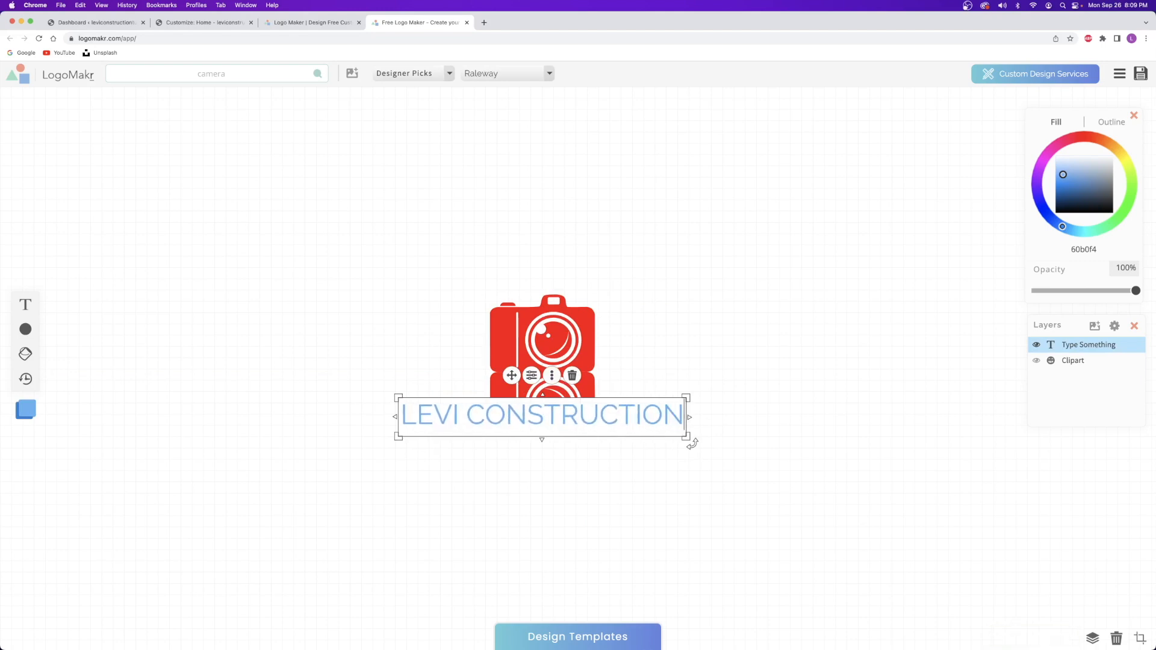
left_click_drag(1090, 191, 1040, 229)
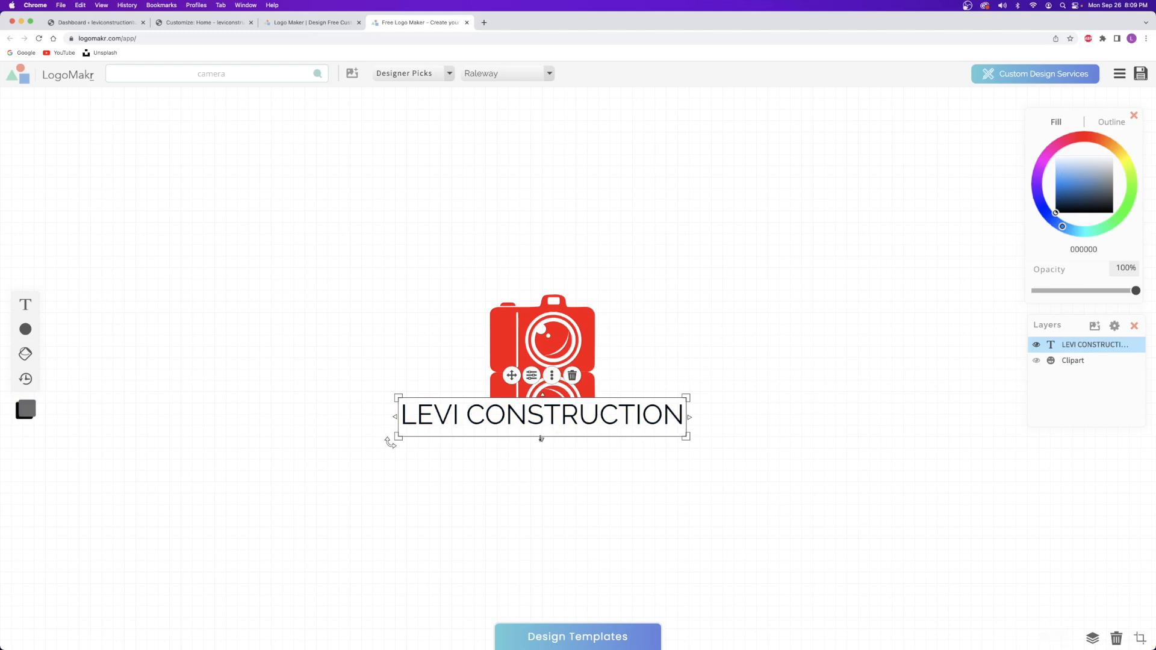
left_click(553, 473)
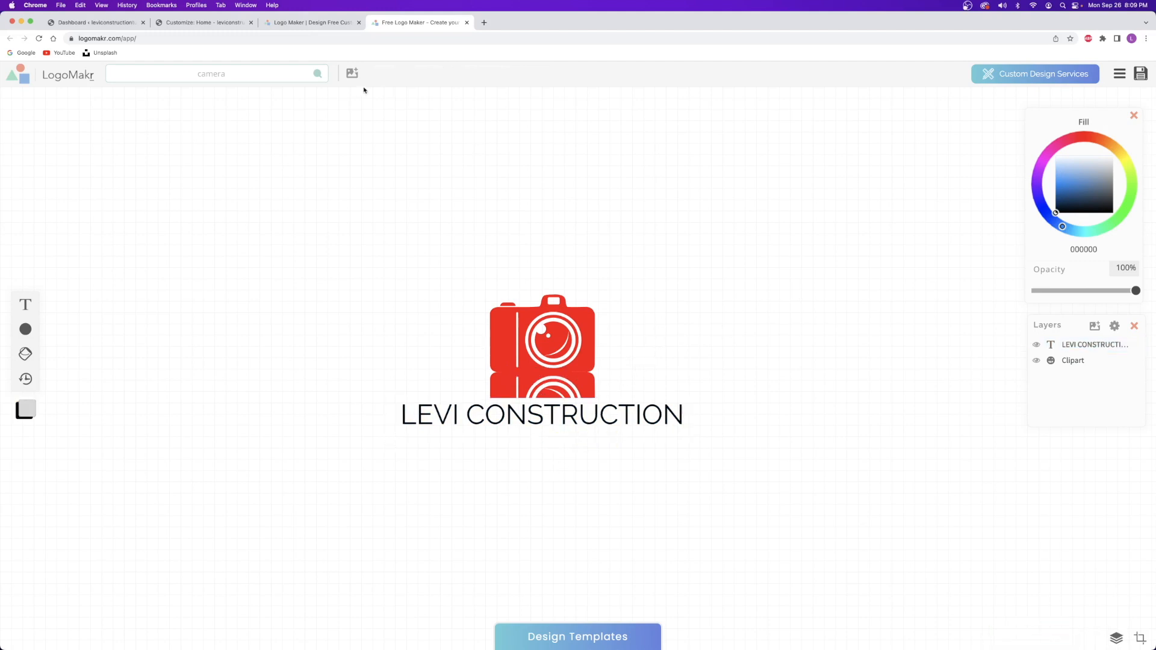
Set the font of the LEVI CONSTRUCTION text to Carter One from the Handwriting category.
left_click(536, 419)
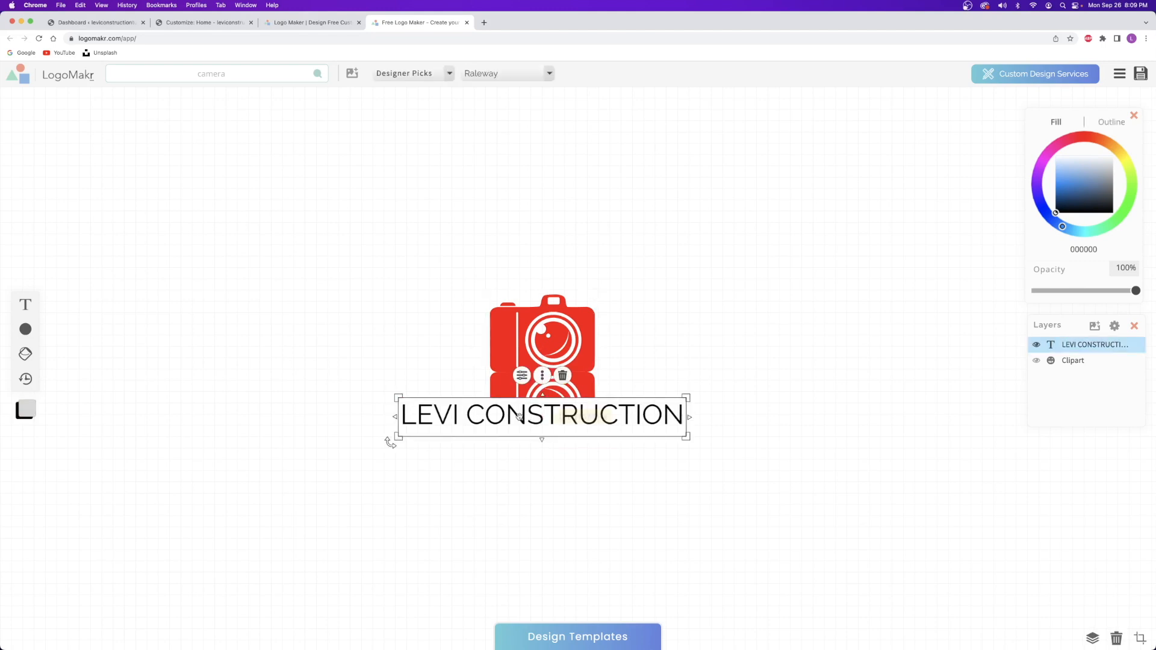
left_click(484, 73)
left_click(599, 109)
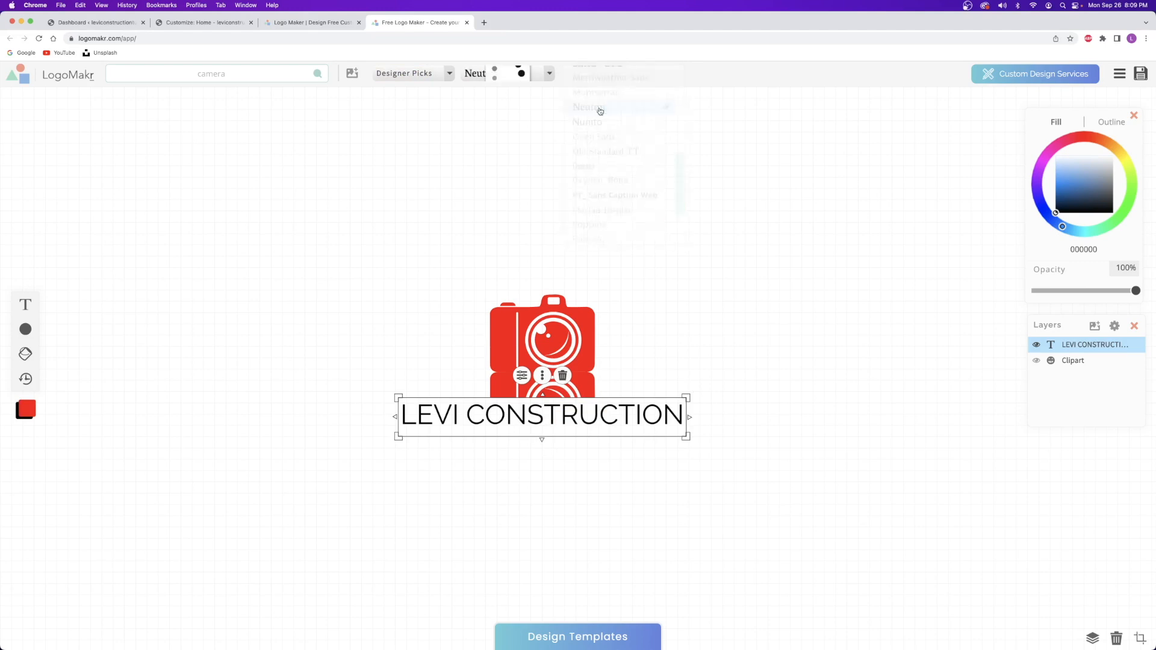
left_click(407, 74)
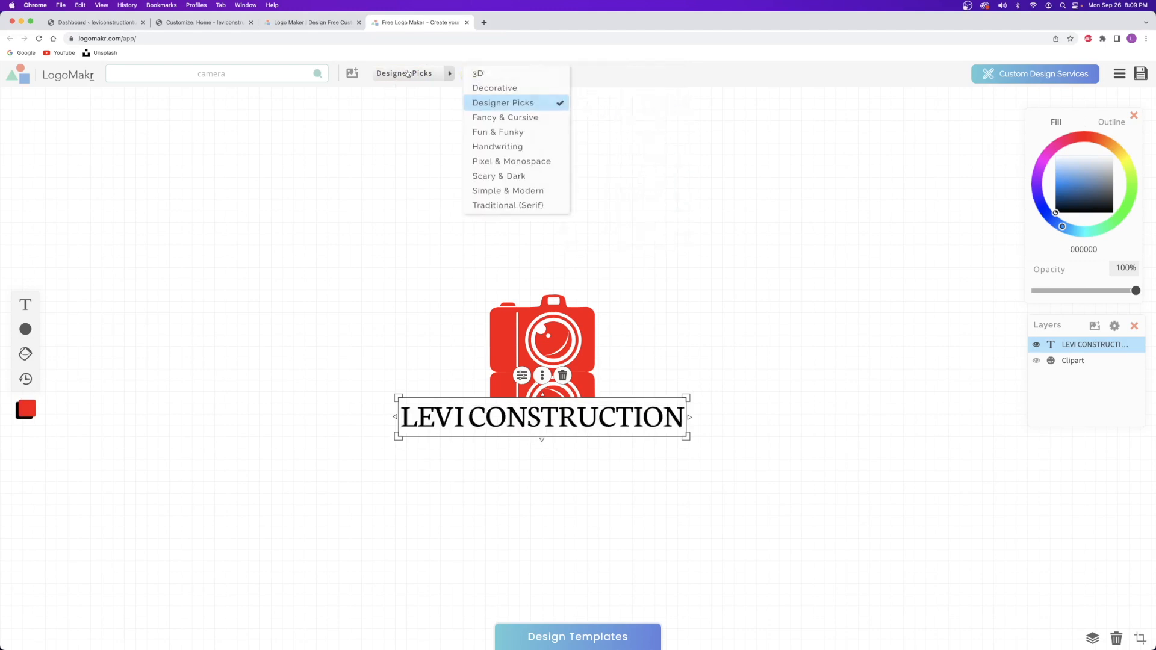
left_click(499, 148)
left_click(503, 75)
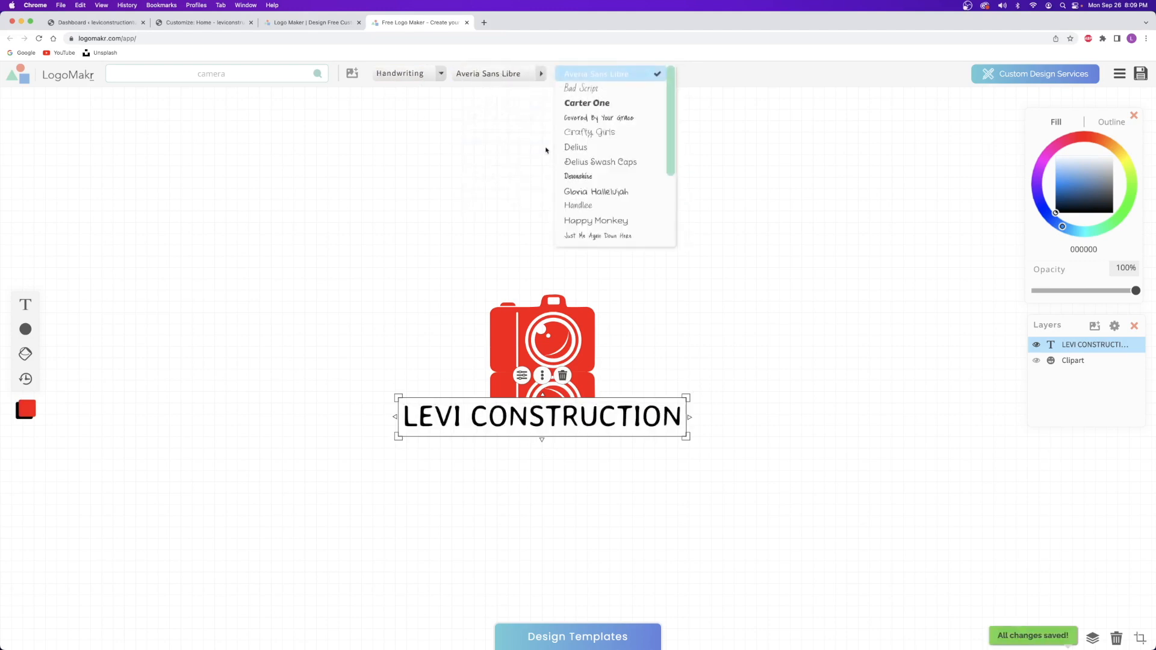
left_click(594, 105)
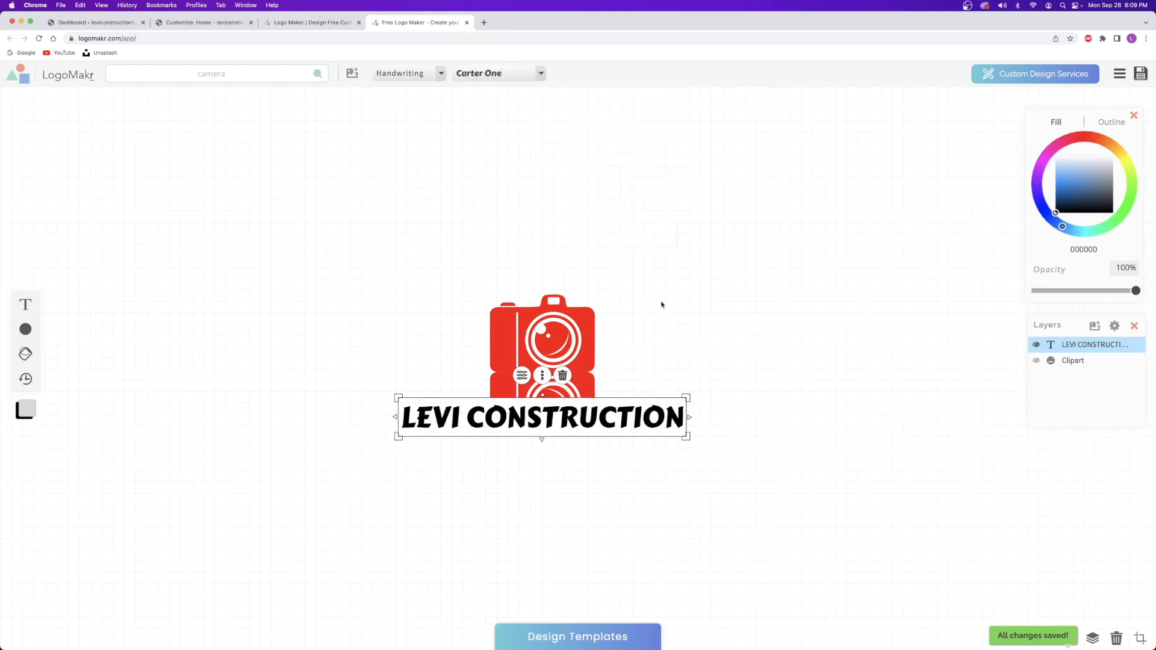
left_click(689, 295)
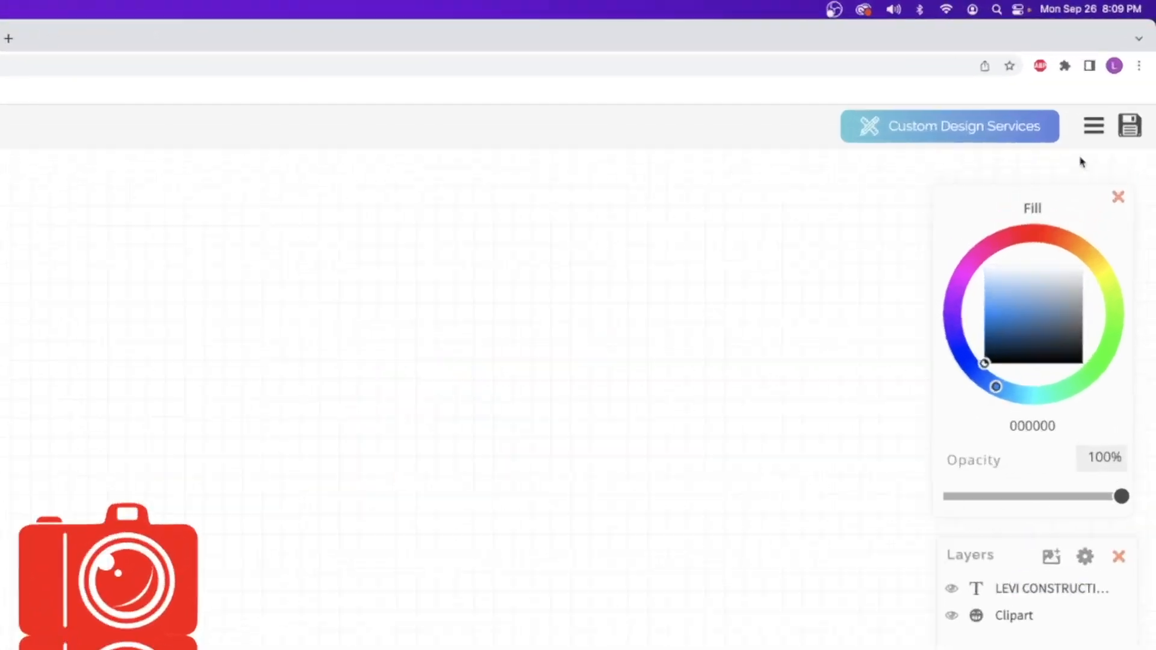
Save the logo and download the free low-resolution PNG file, accepting the legal terms.
left_click(1127, 153)
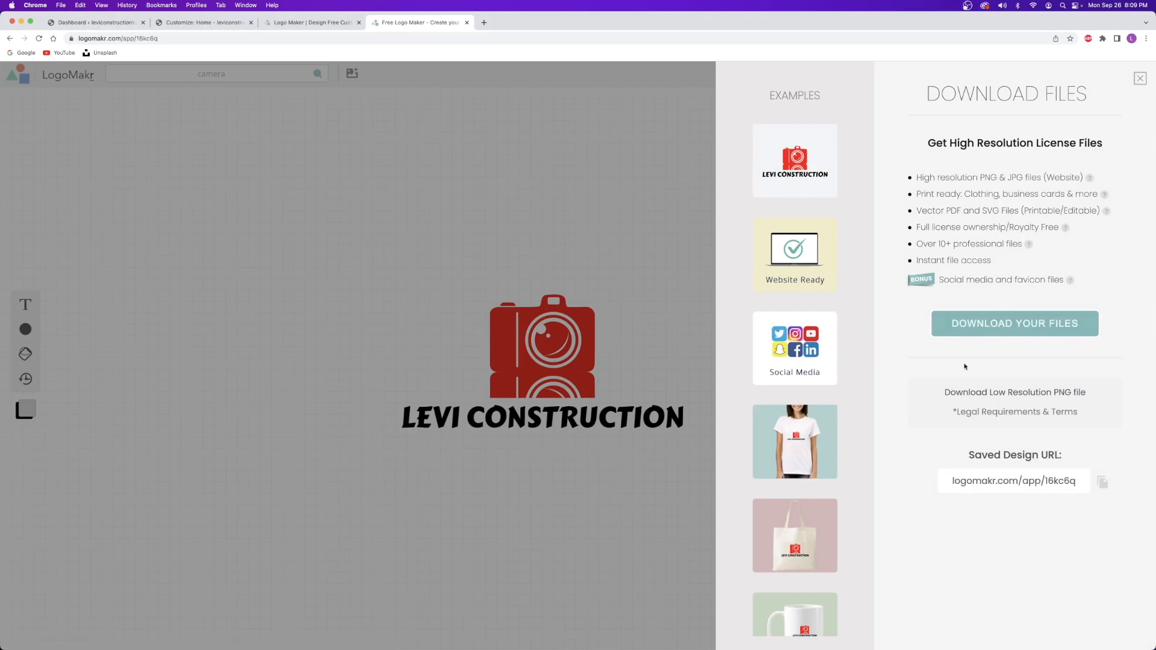
left_click(1004, 393)
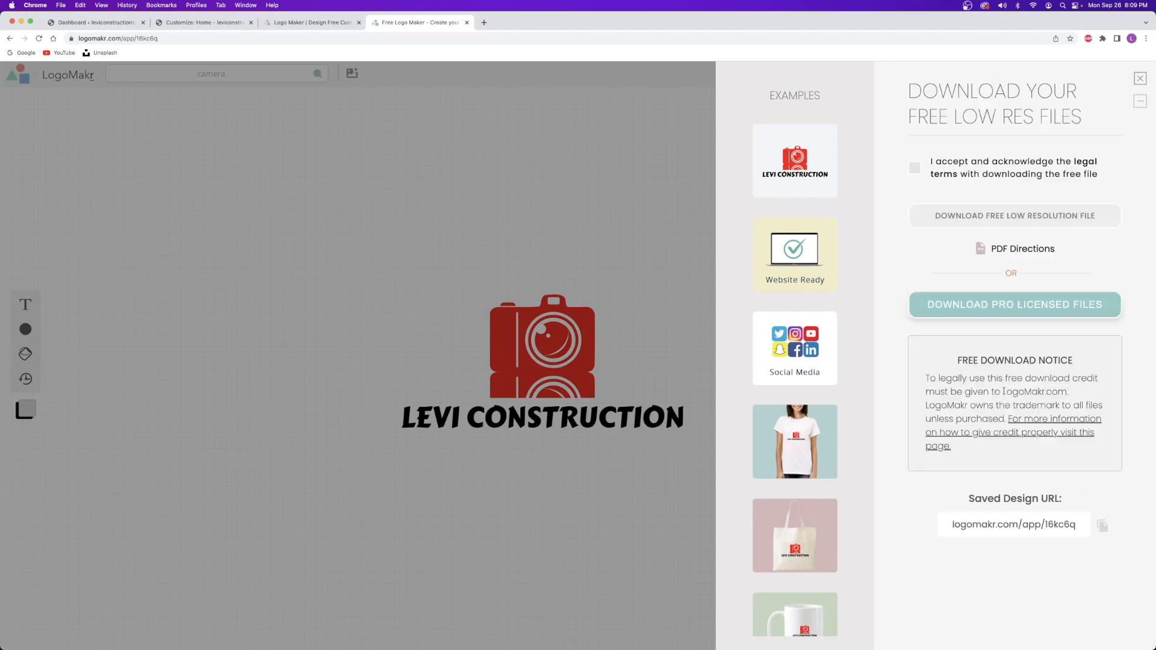
left_click(914, 168)
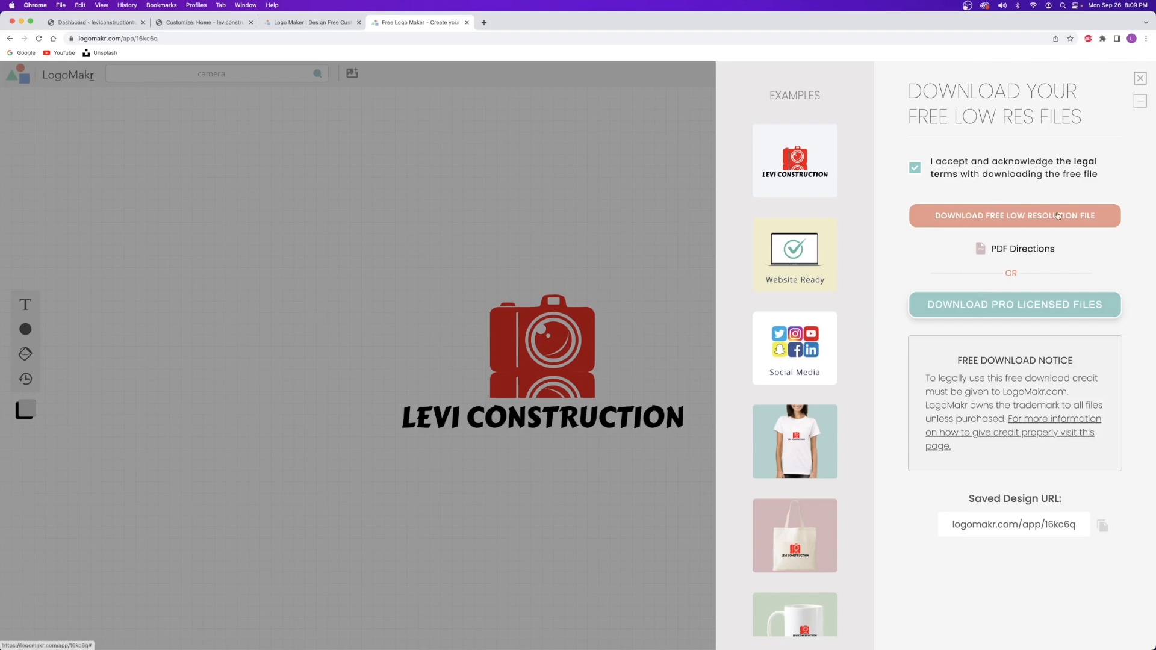
left_click(985, 217)
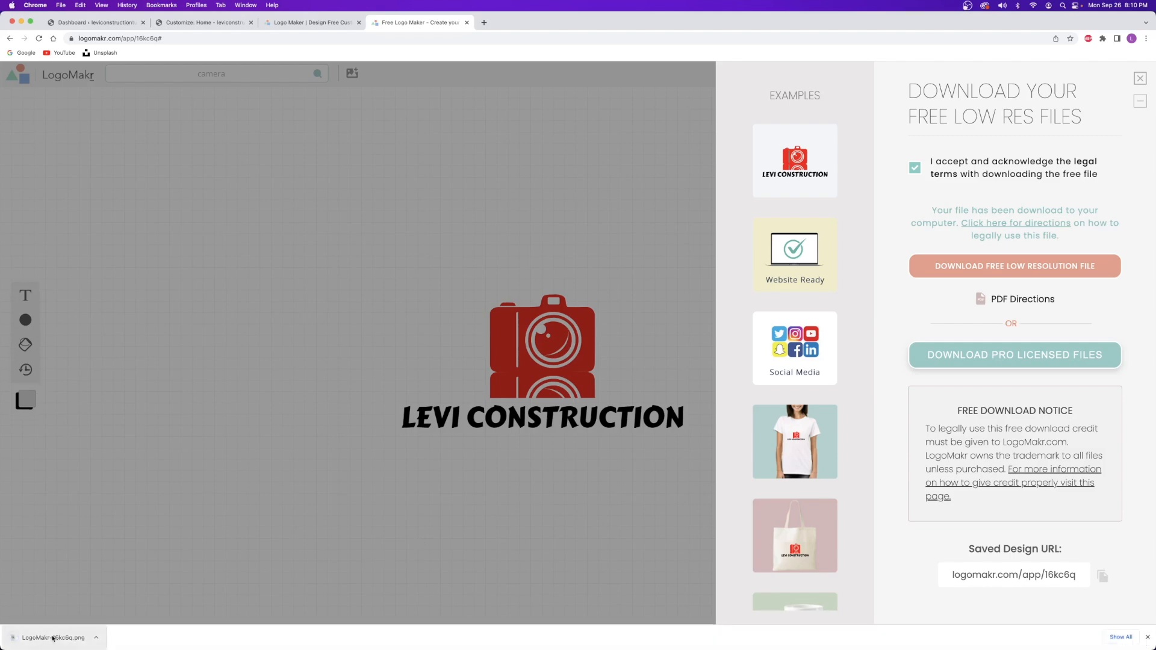
Open the downloaded logo PNG to check how it looks, and close the preview.
left_click(53, 638)
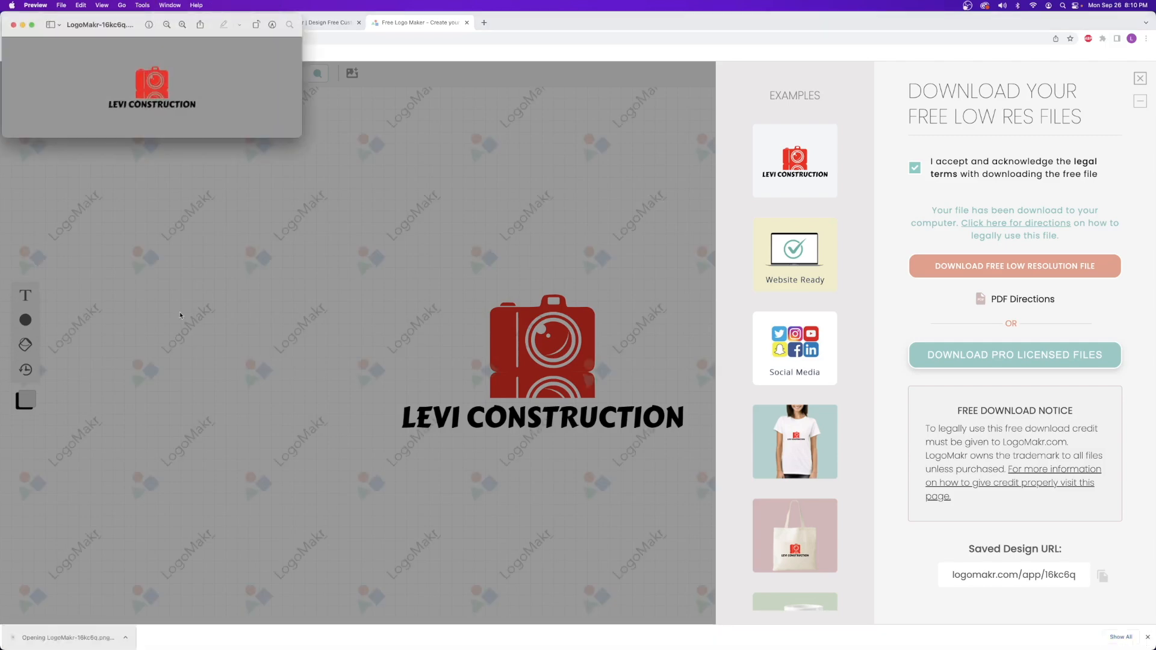
left_click_drag(120, 22, 843, 147)
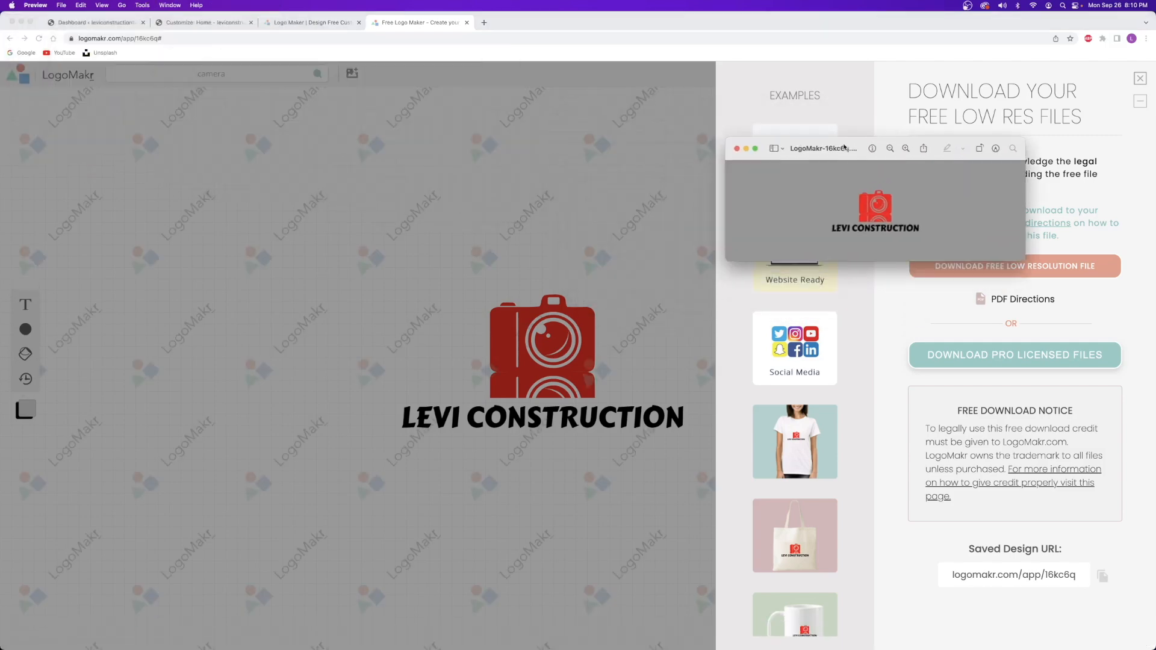
left_click(737, 150)
Close the download options and both LogoMakr pages to return to the WordPress Customizer.
left_click(1127, 88)
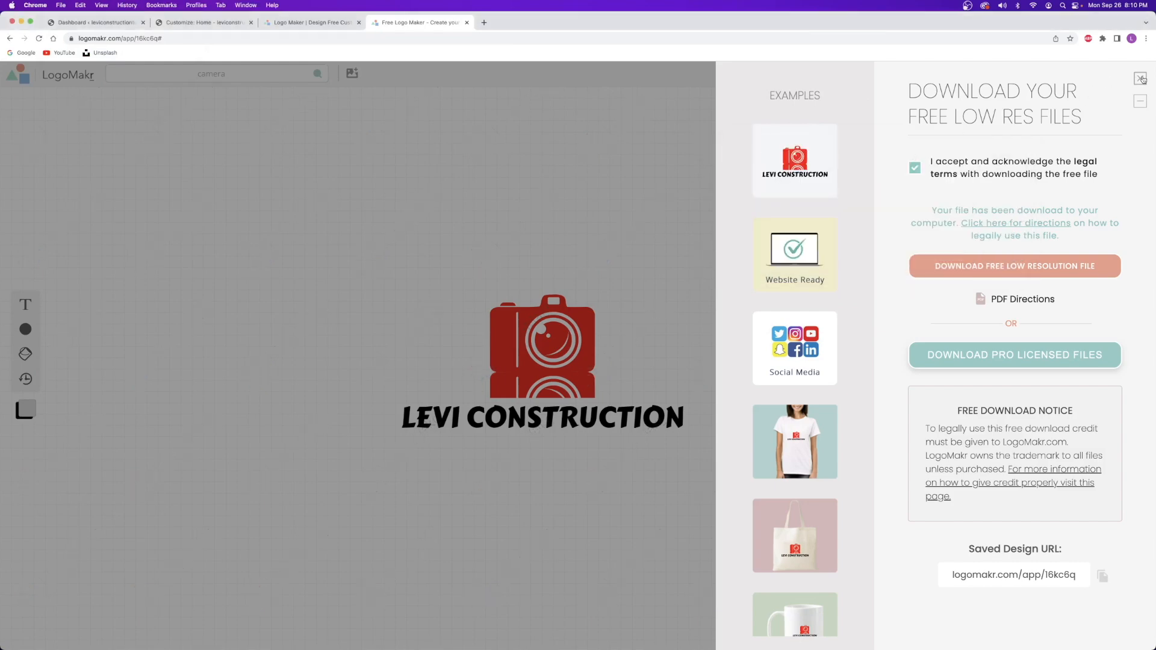
left_click(1139, 78)
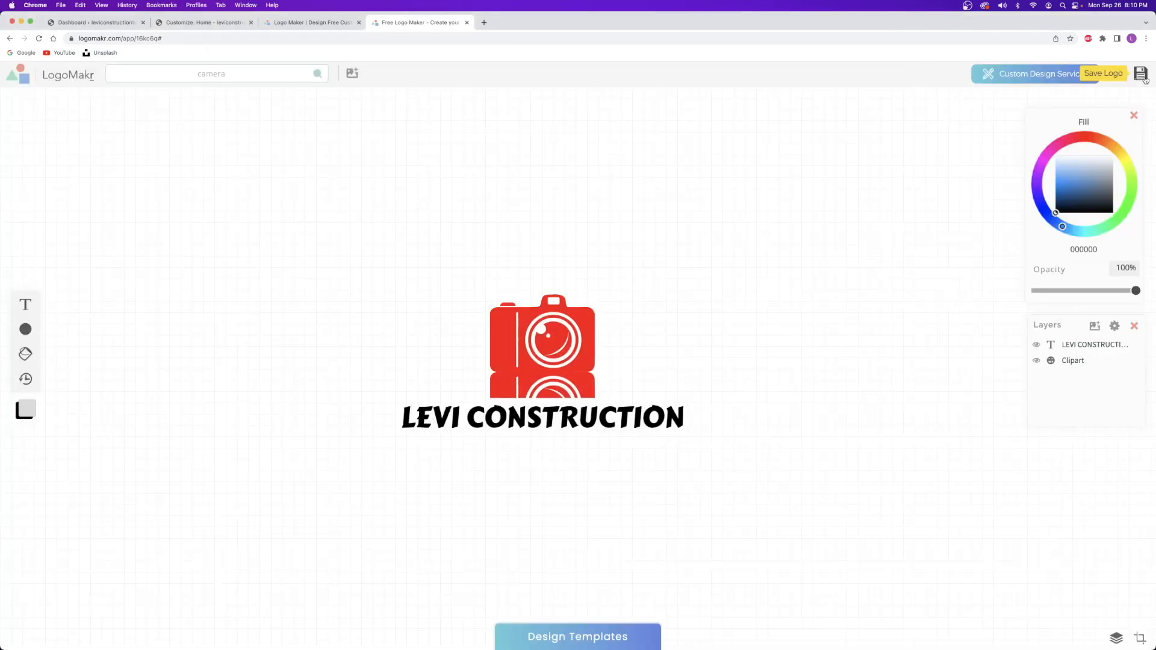
left_click(466, 23)
left_click(359, 23)
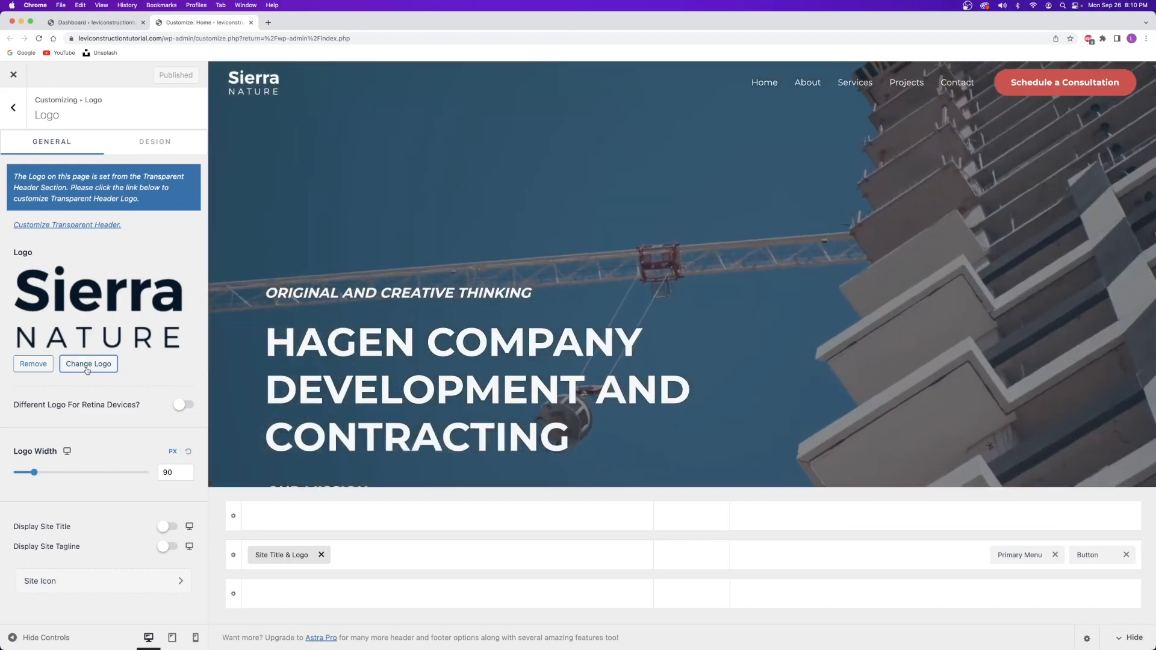
Upload the White, Icon and Black logo images and set Black.png as the site logo without cropping it.
left_click(88, 364)
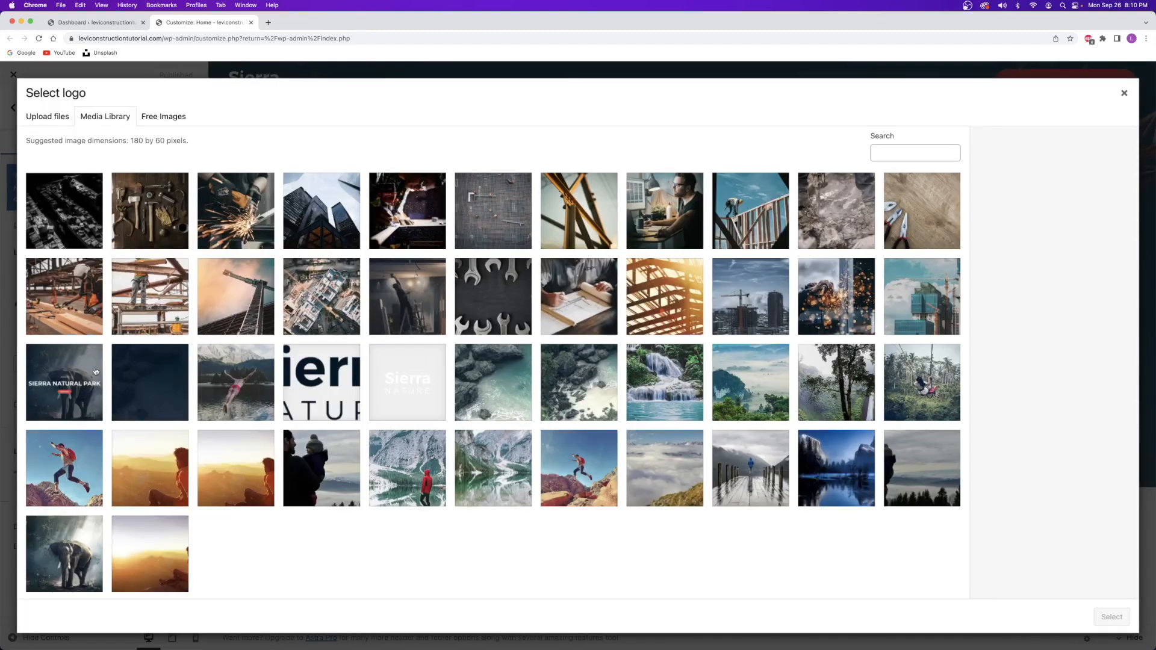
left_click(48, 118)
left_click(577, 322)
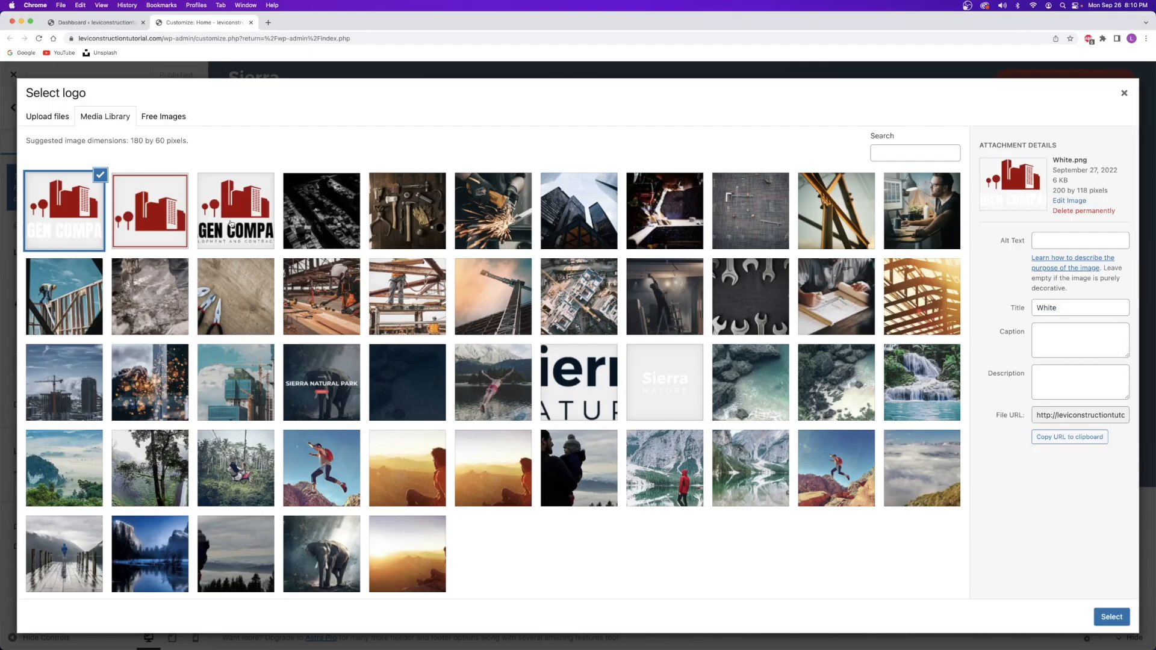
left_click(231, 224)
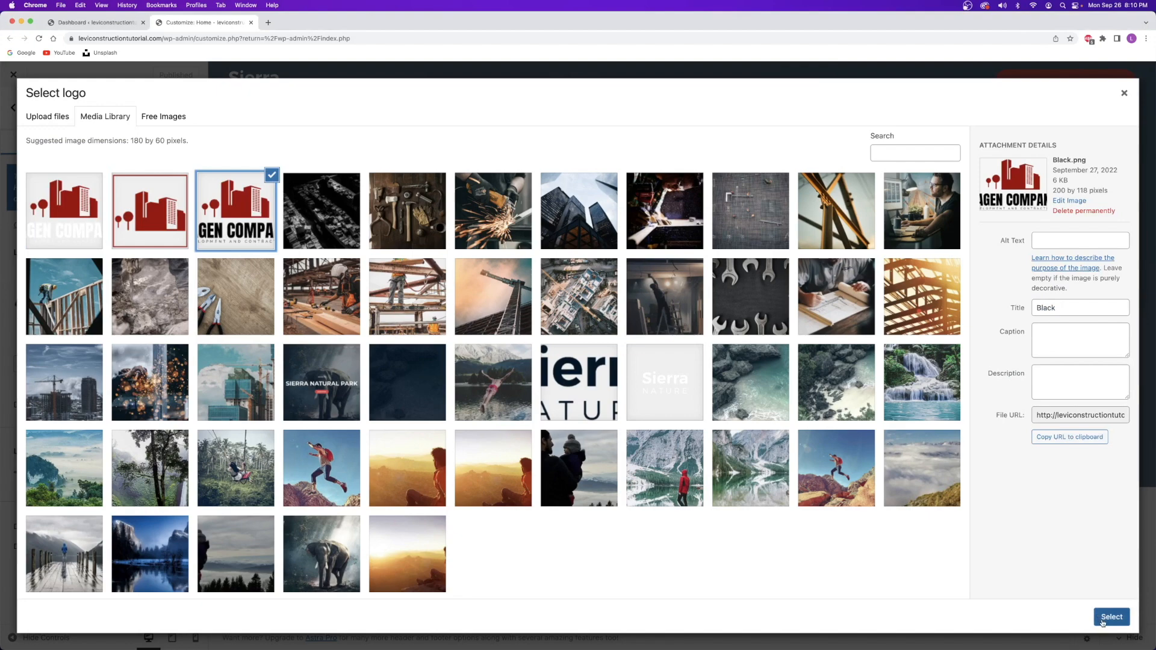
left_click(1103, 620)
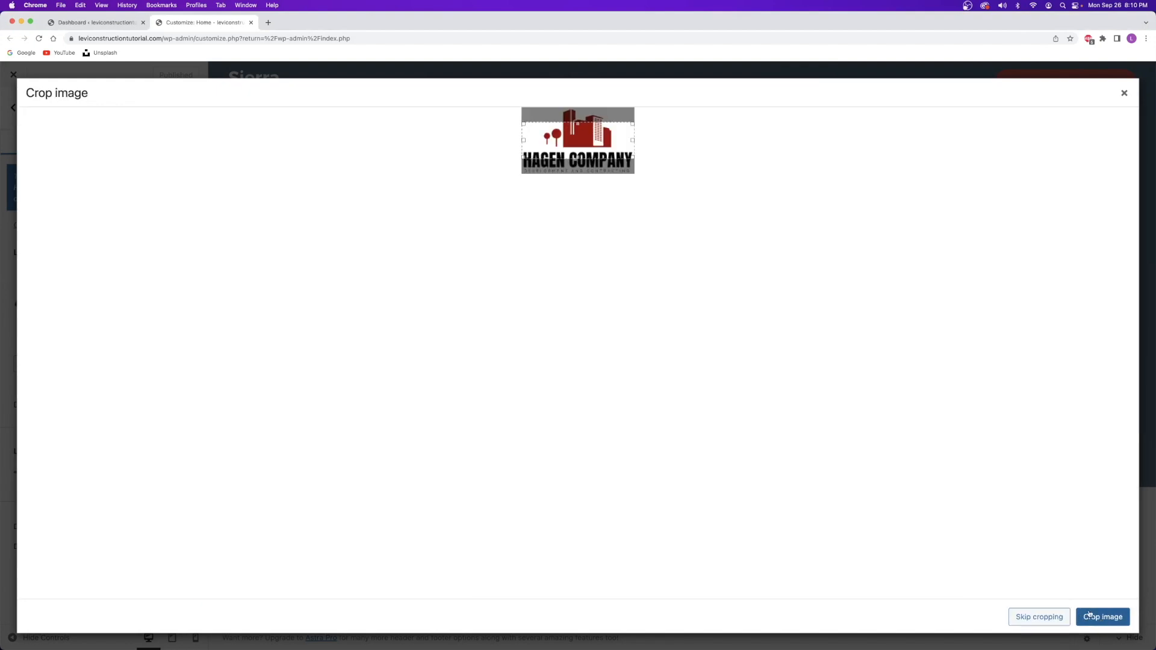
left_click(1024, 617)
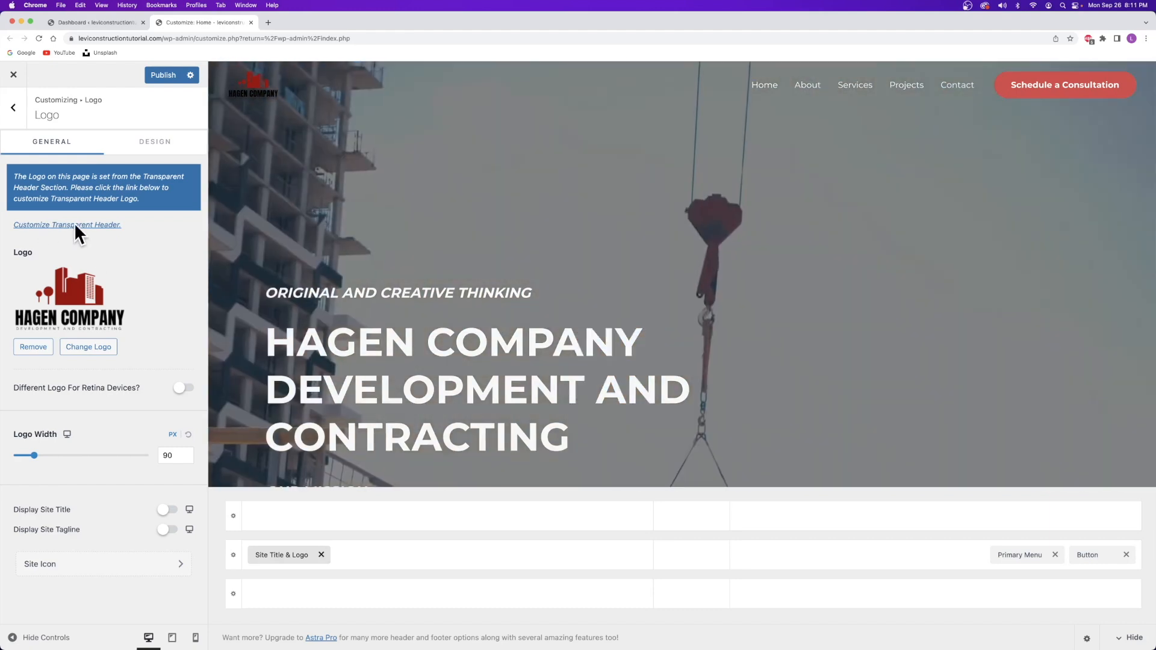
Replace the transparent header's logo with White.png and set its logo width to 188 px.
left_click(73, 225)
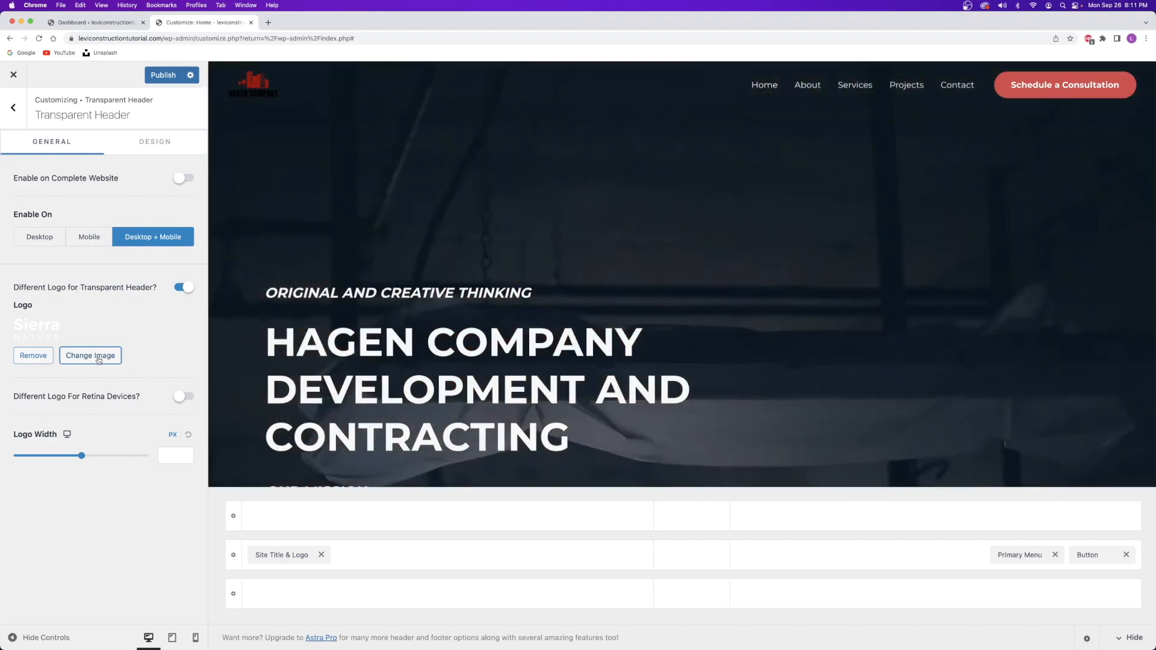
left_click(98, 360)
left_click(62, 227)
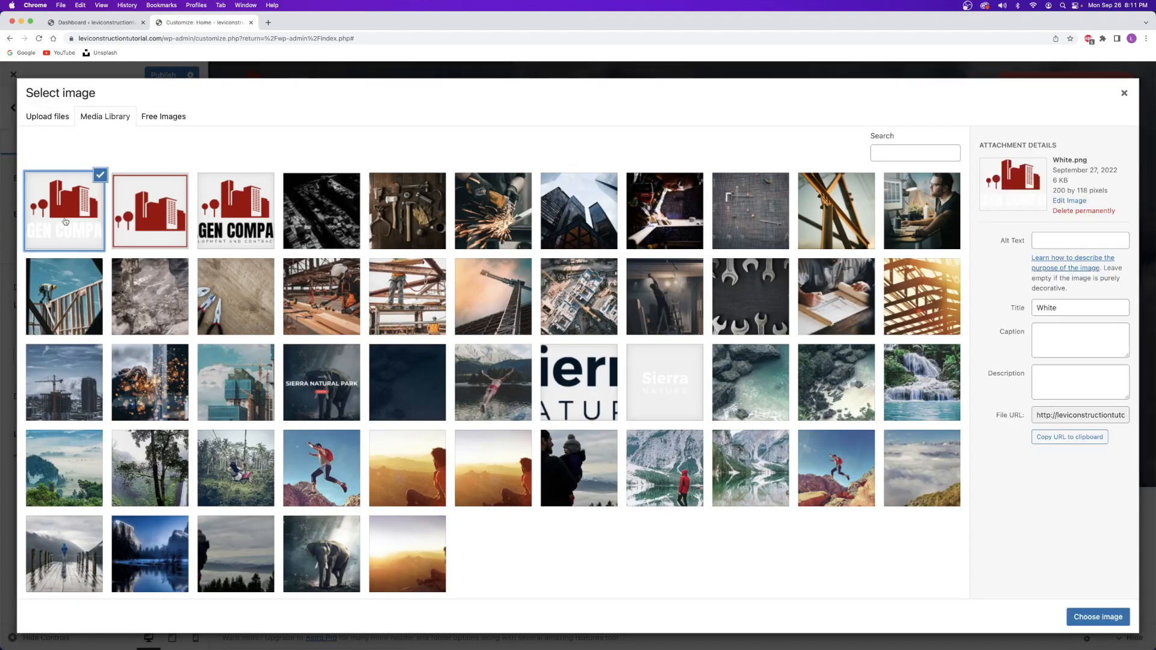
left_click(1096, 616)
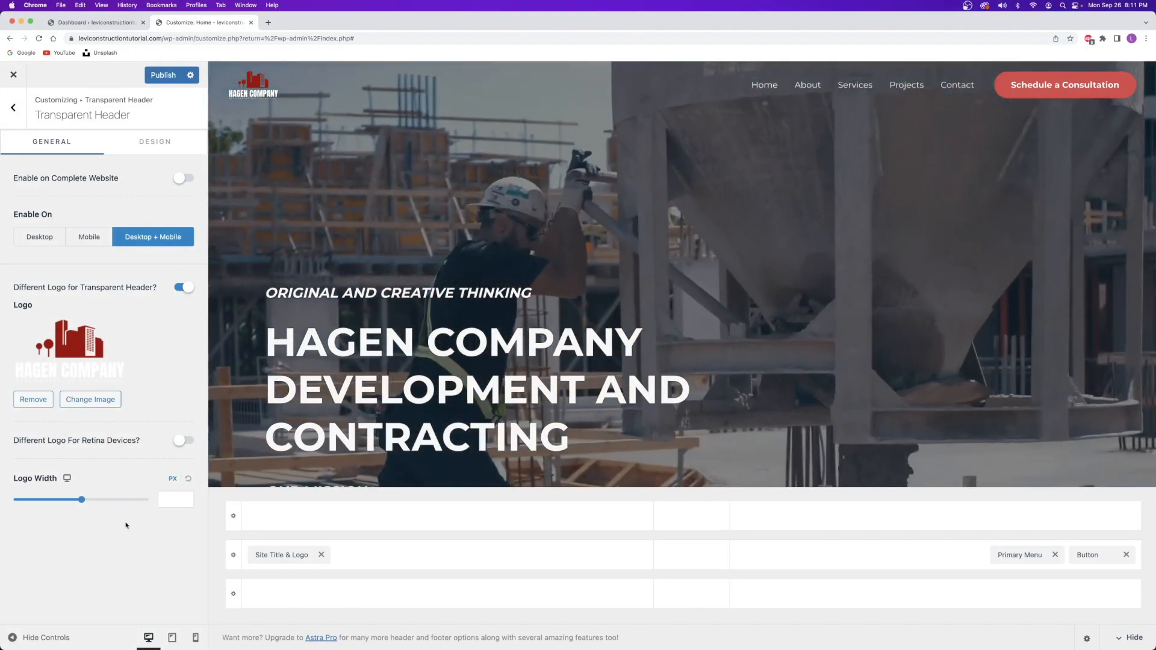
left_click_drag(81, 500, 47, 499)
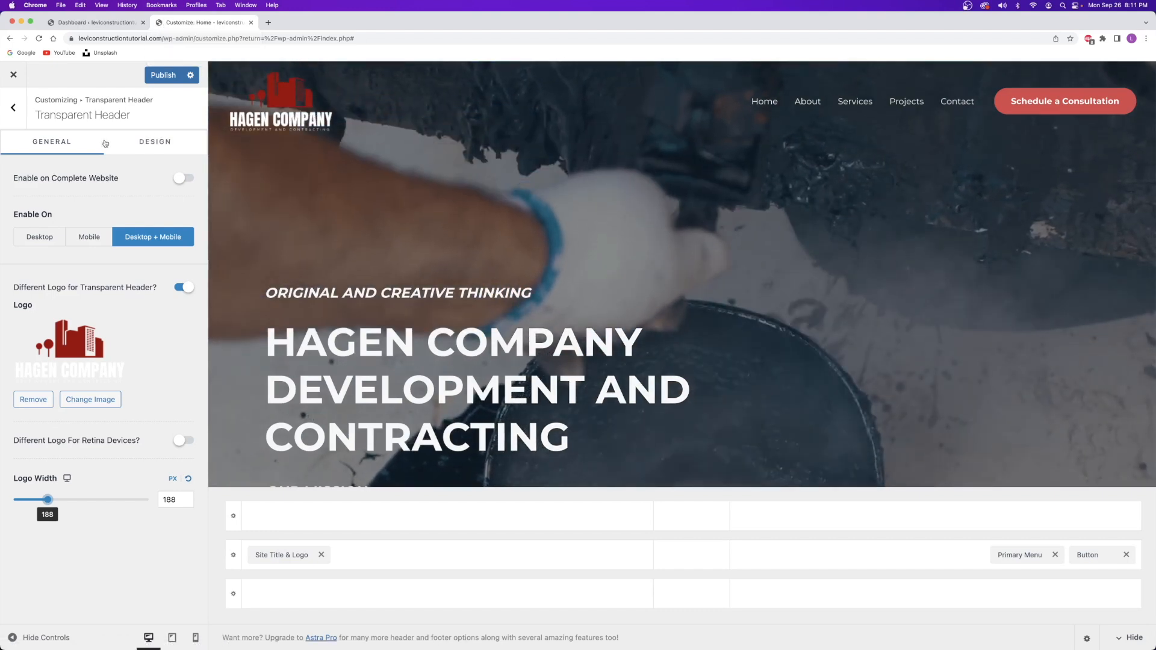
Set Icon.png from the media library as the site icon, skipping the cropping.
left_click(17, 120)
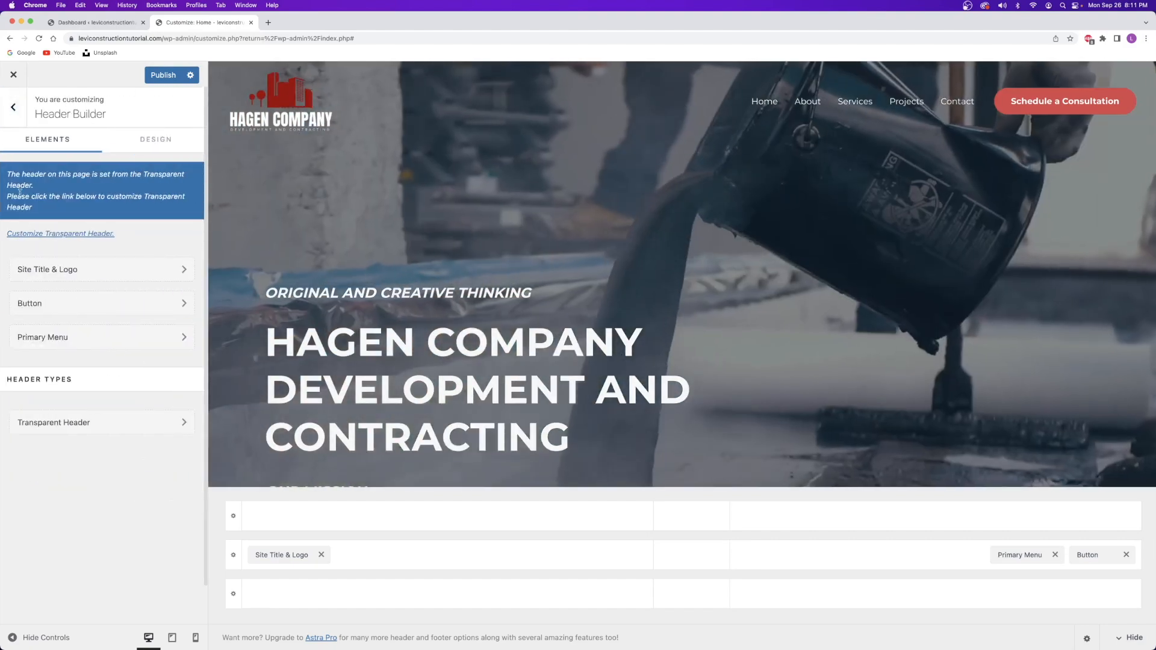
left_click(10, 108)
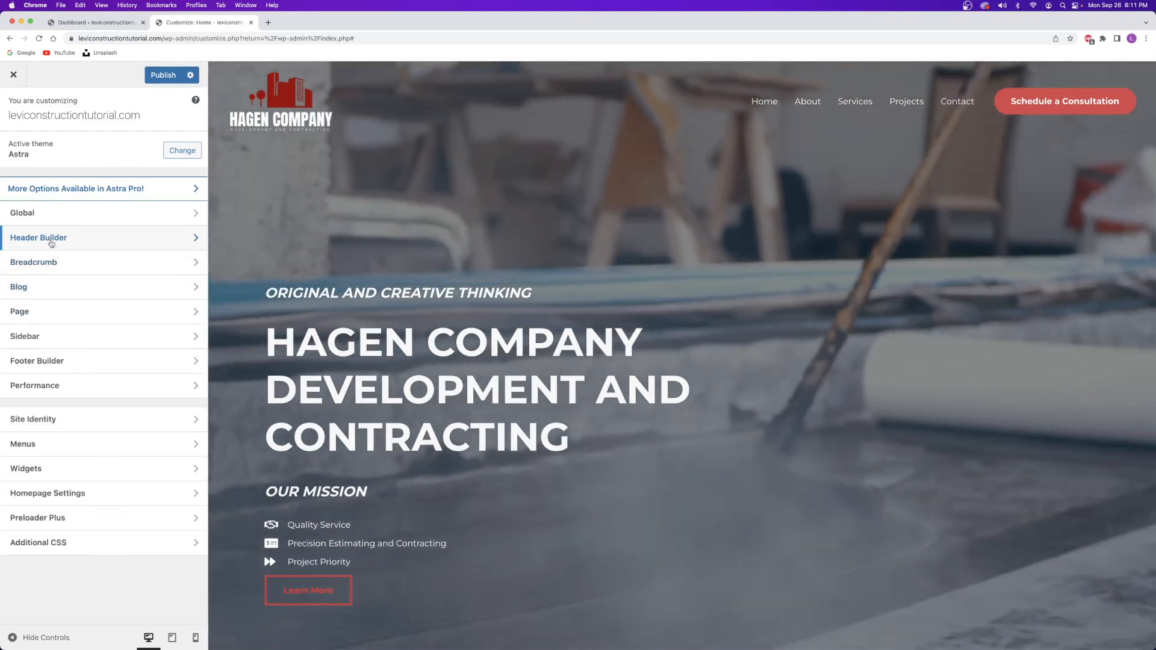
left_click(48, 237)
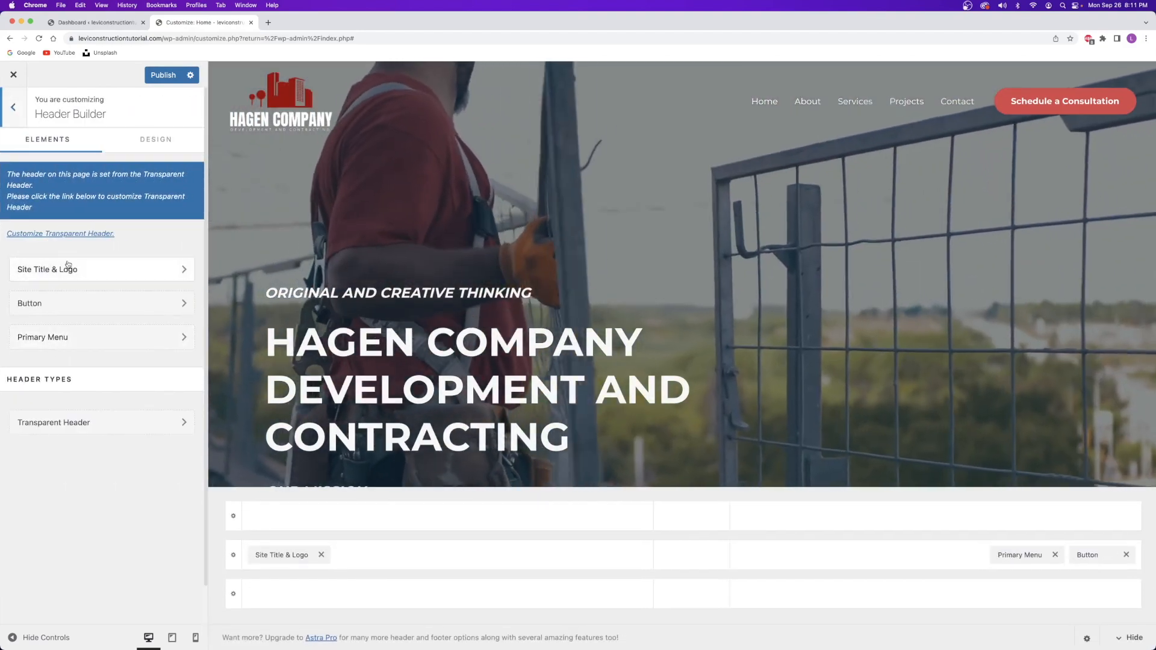
left_click(68, 271)
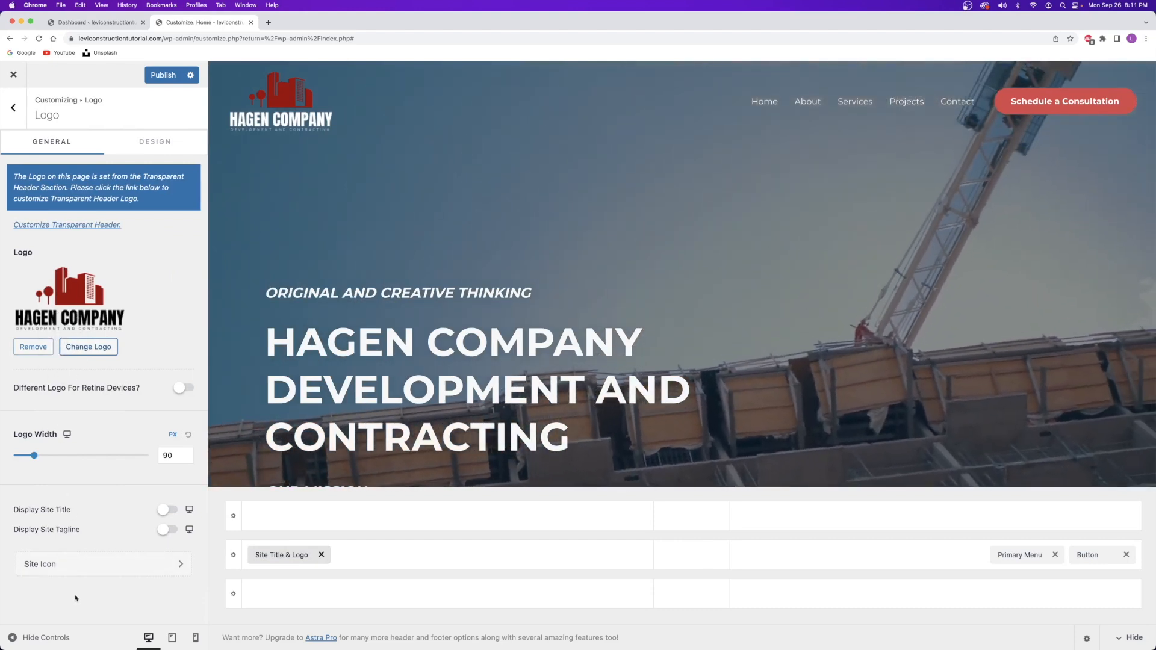
left_click(45, 566)
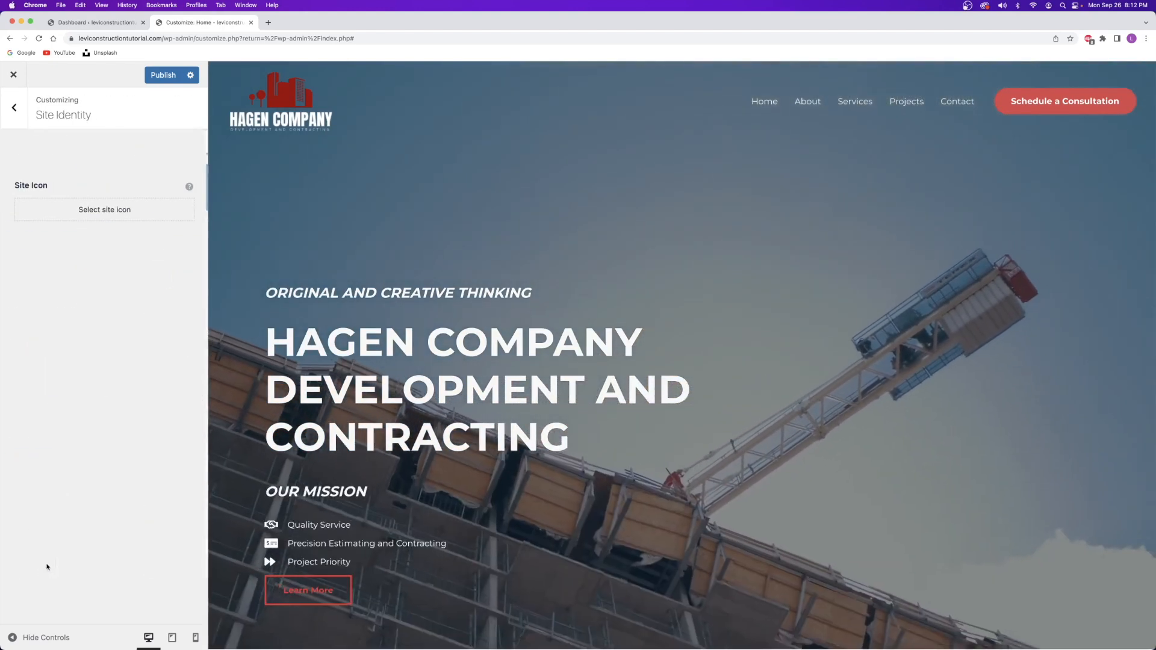
left_click(102, 216)
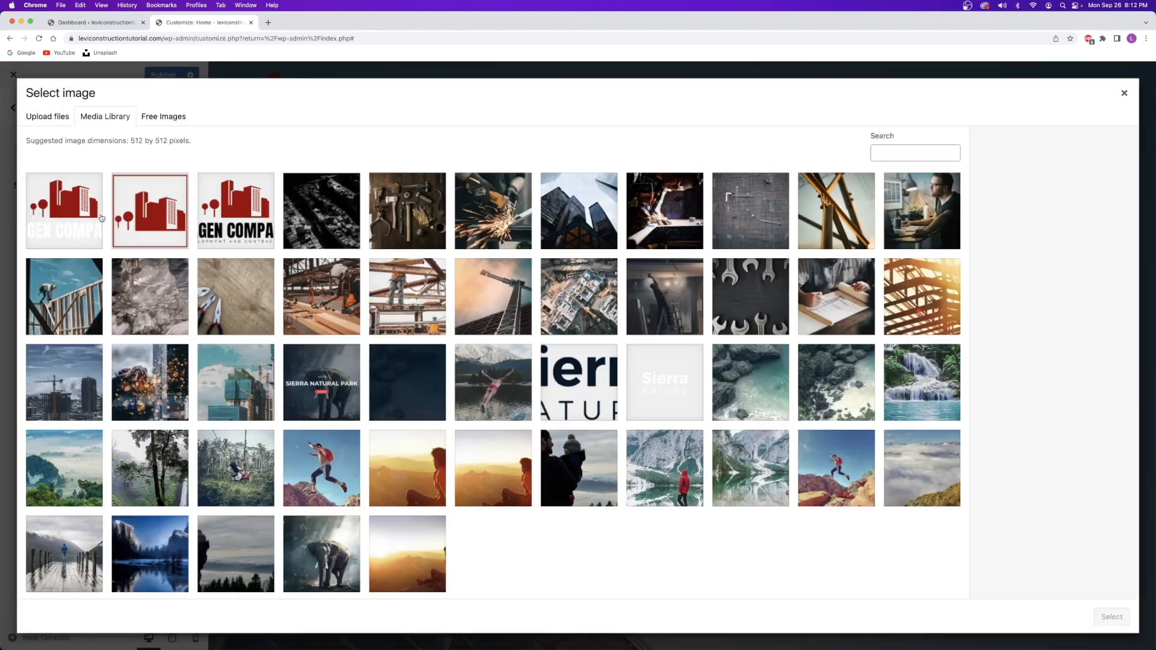
left_click(47, 116)
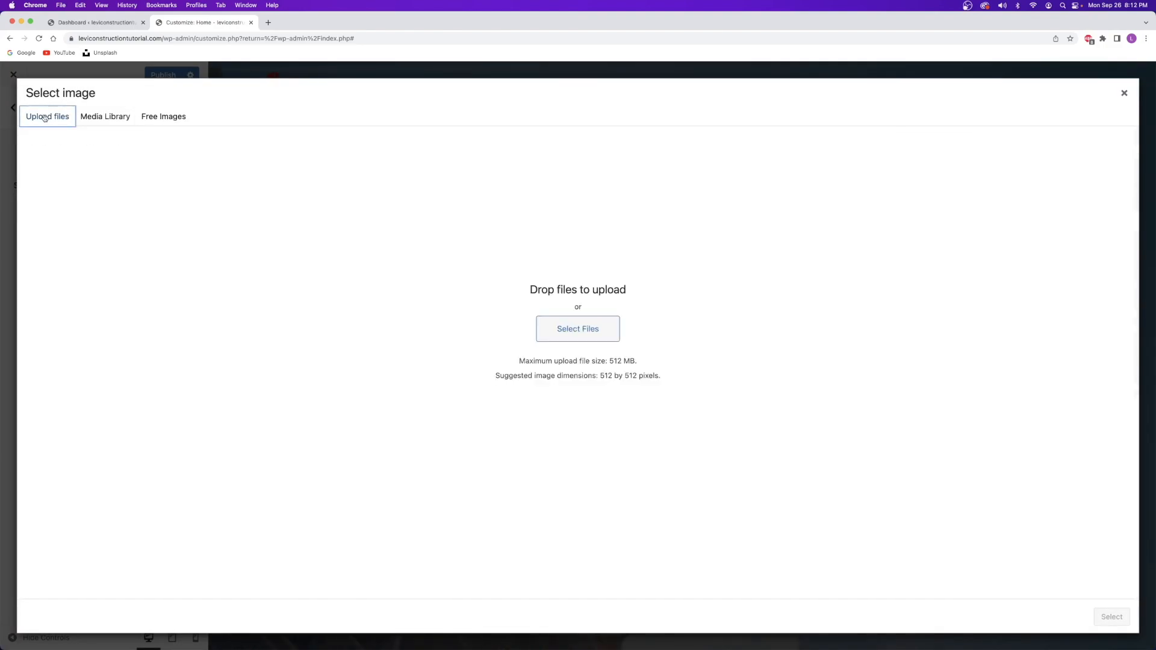
left_click(104, 116)
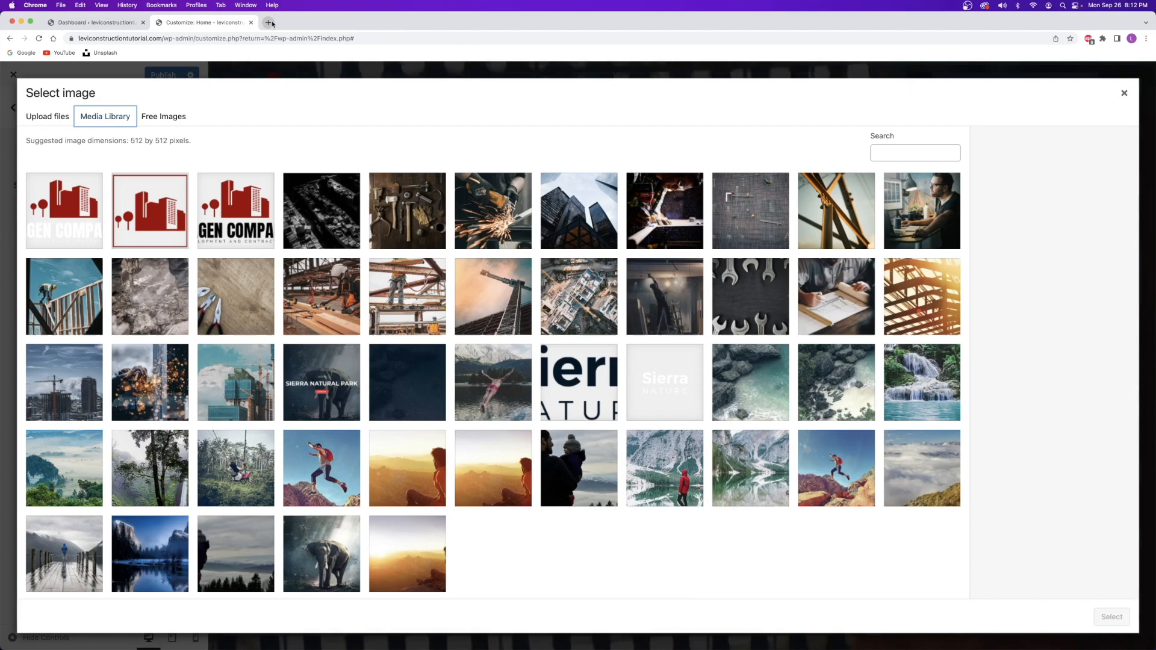
left_click(164, 217)
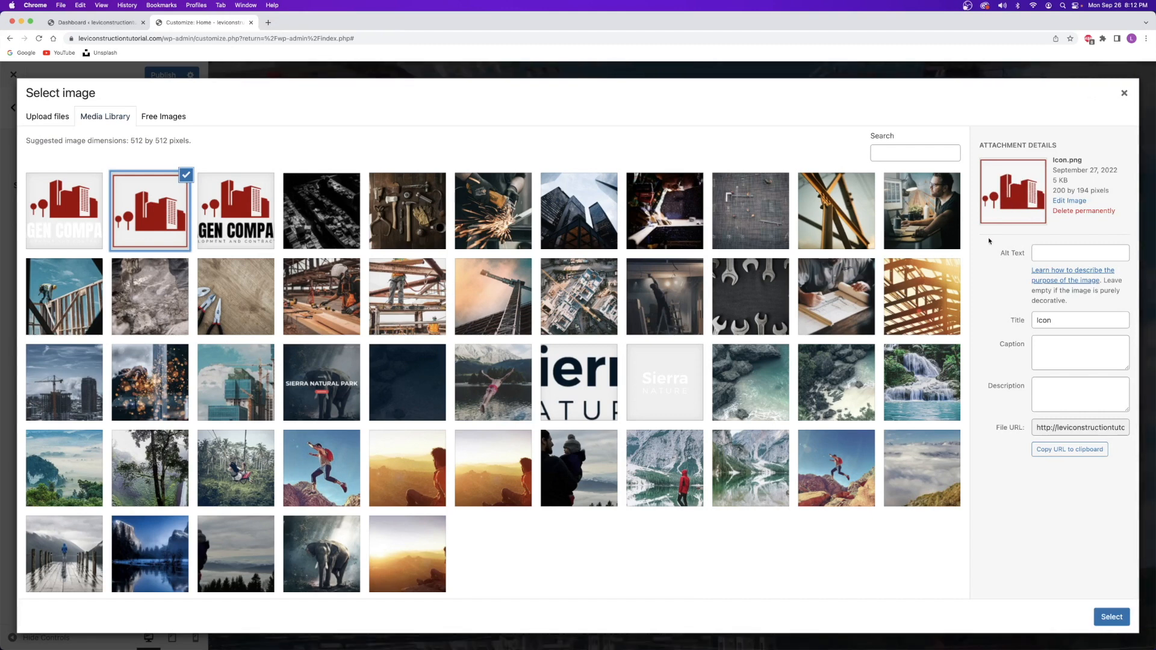
left_click(1109, 623)
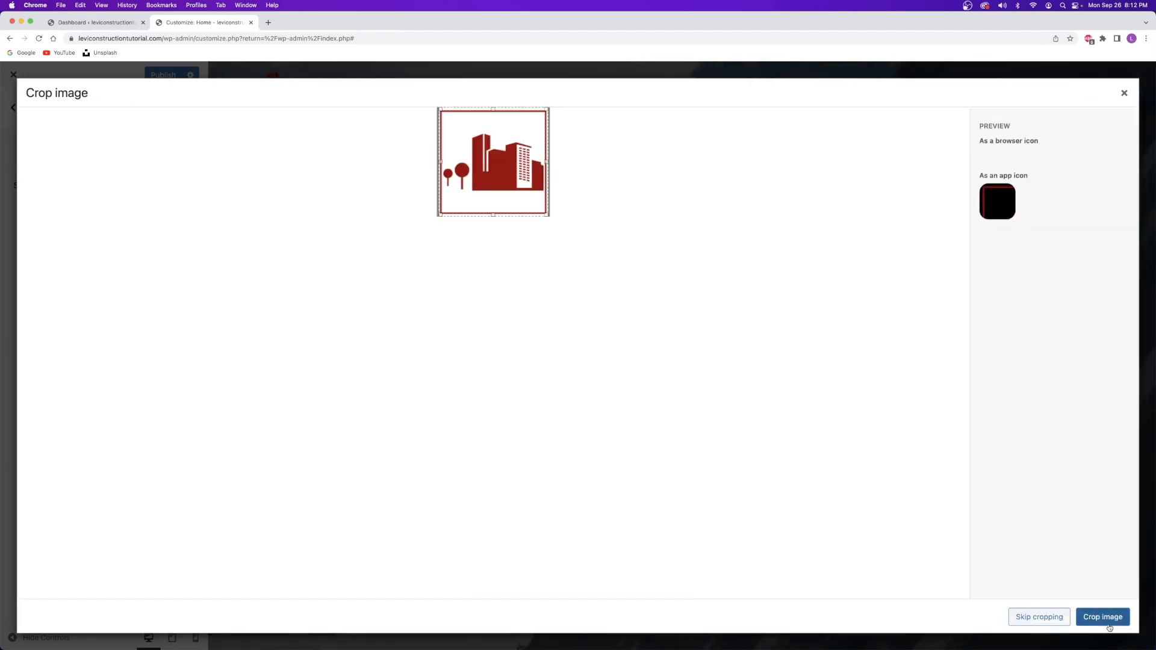
left_click(1031, 618)
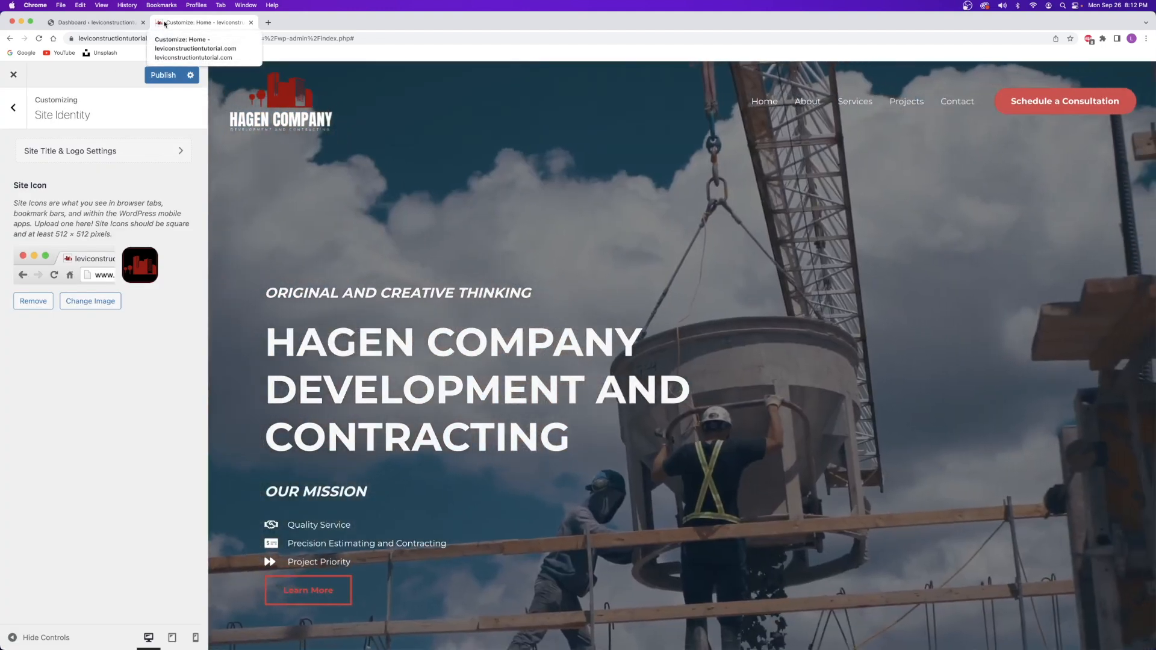
Publish the logo and icon changes, check the icon on the reloaded WordPress dashboard page, and return to the Customizer.
left_click(162, 75)
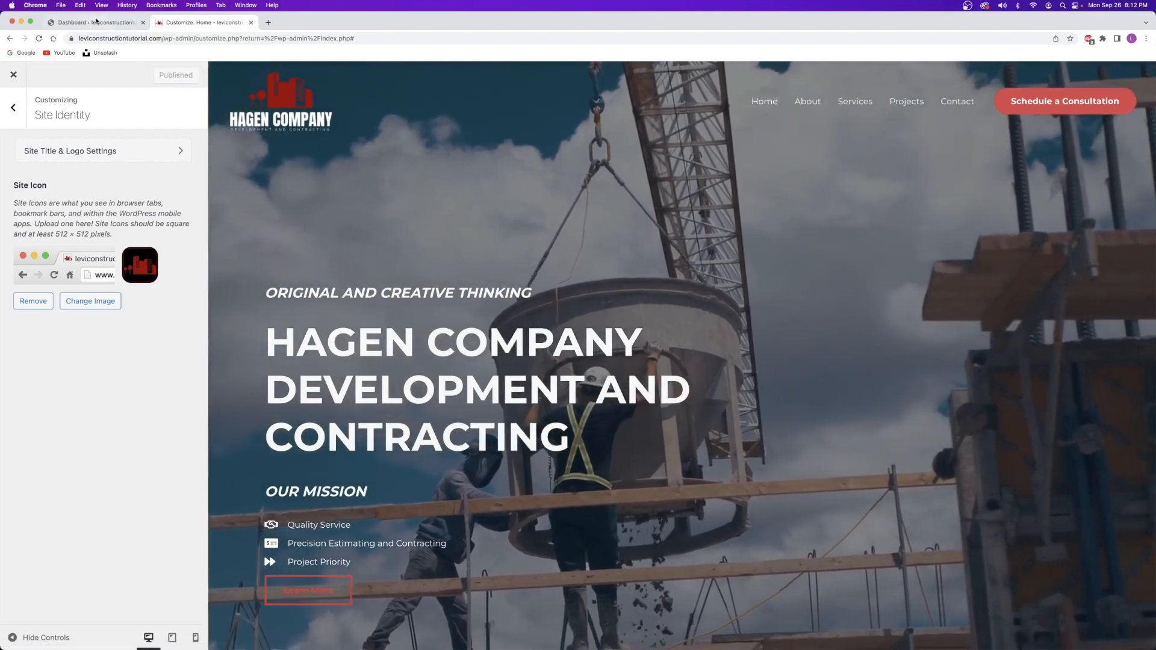
left_click(91, 23)
left_click(38, 39)
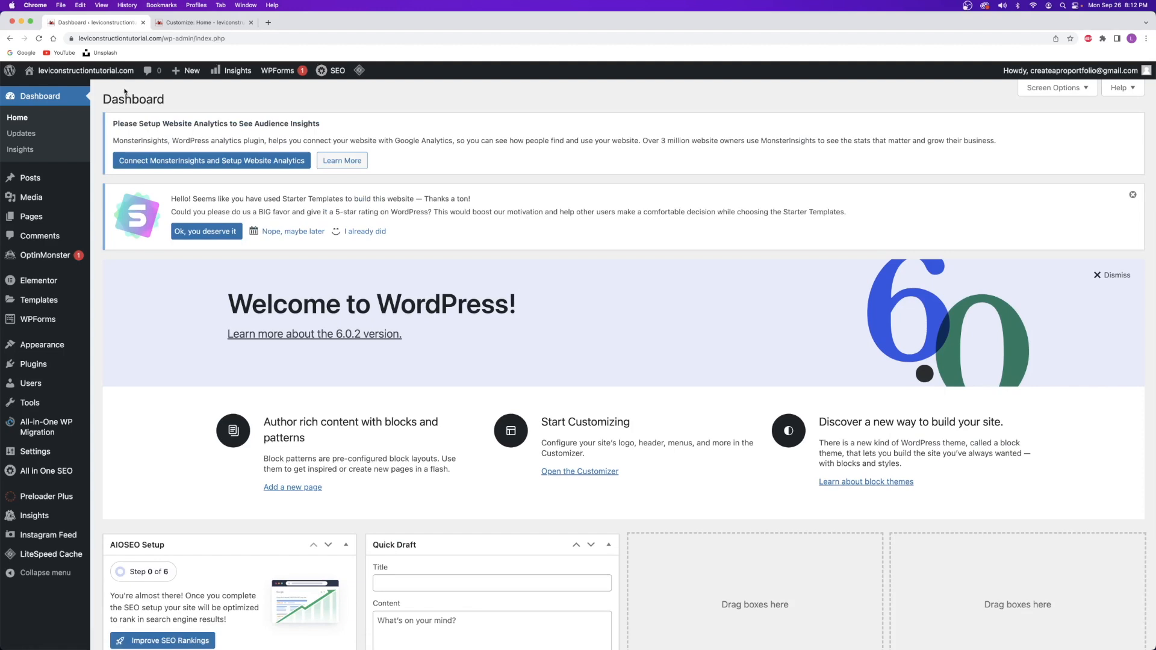
left_click(182, 27)
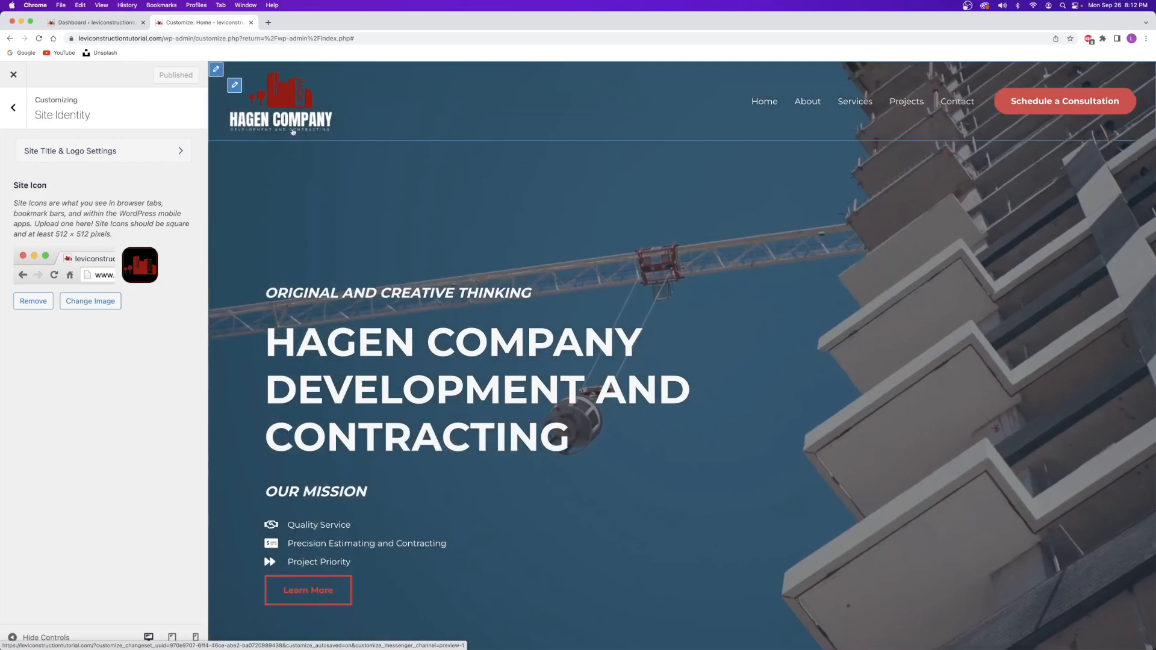
Change the title of the footer's About text widget to "About Me" in the Footer Builder.
scroll(519, 215, "down", 20)
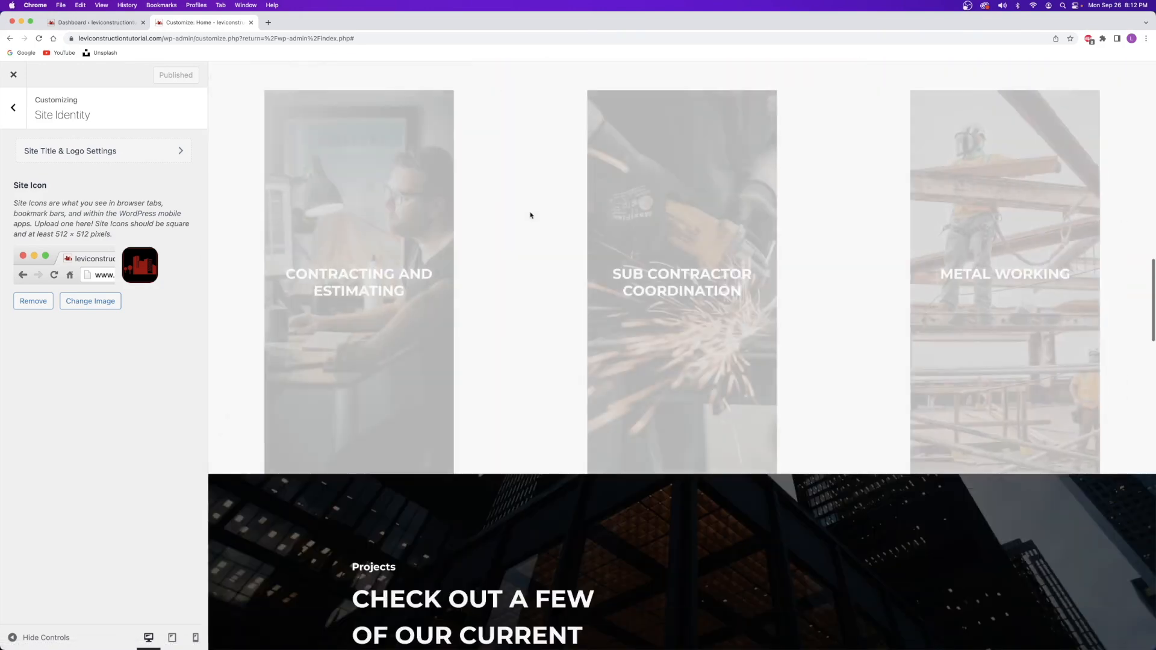
scroll(527, 219, "down", 10)
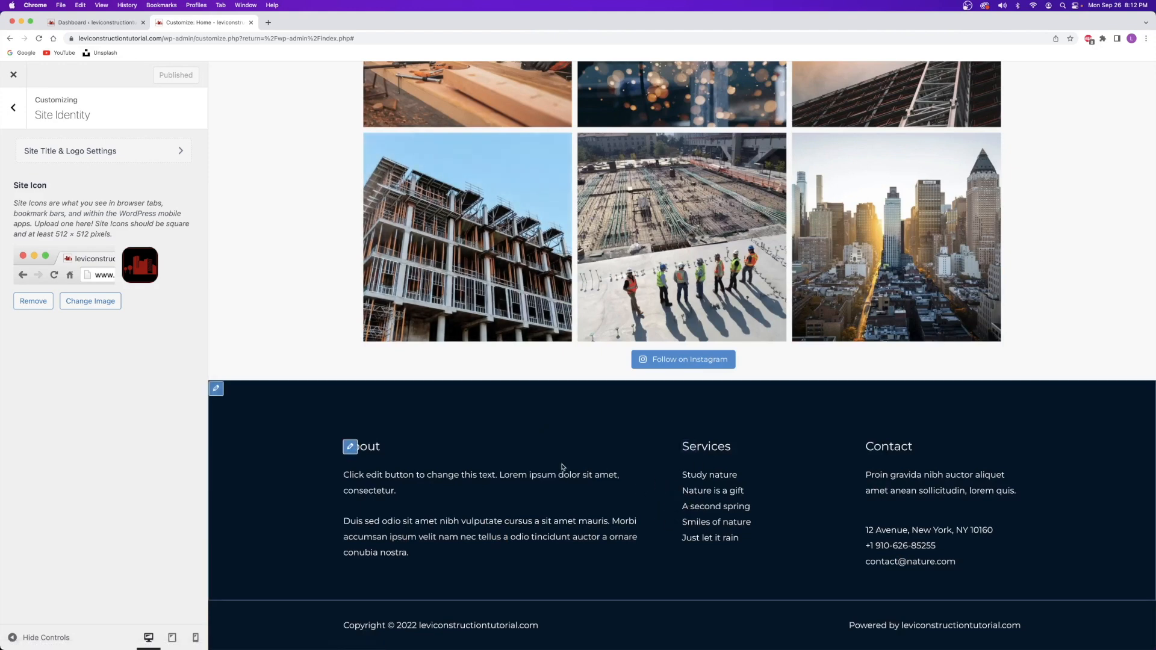
left_click(13, 112)
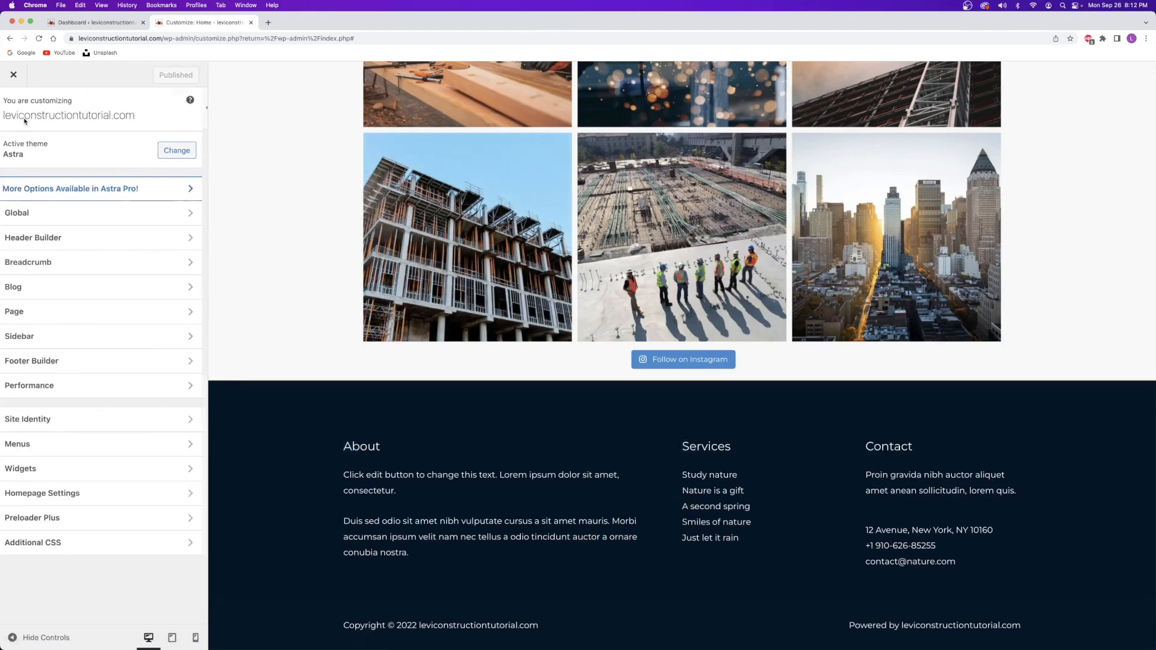
left_click(73, 364)
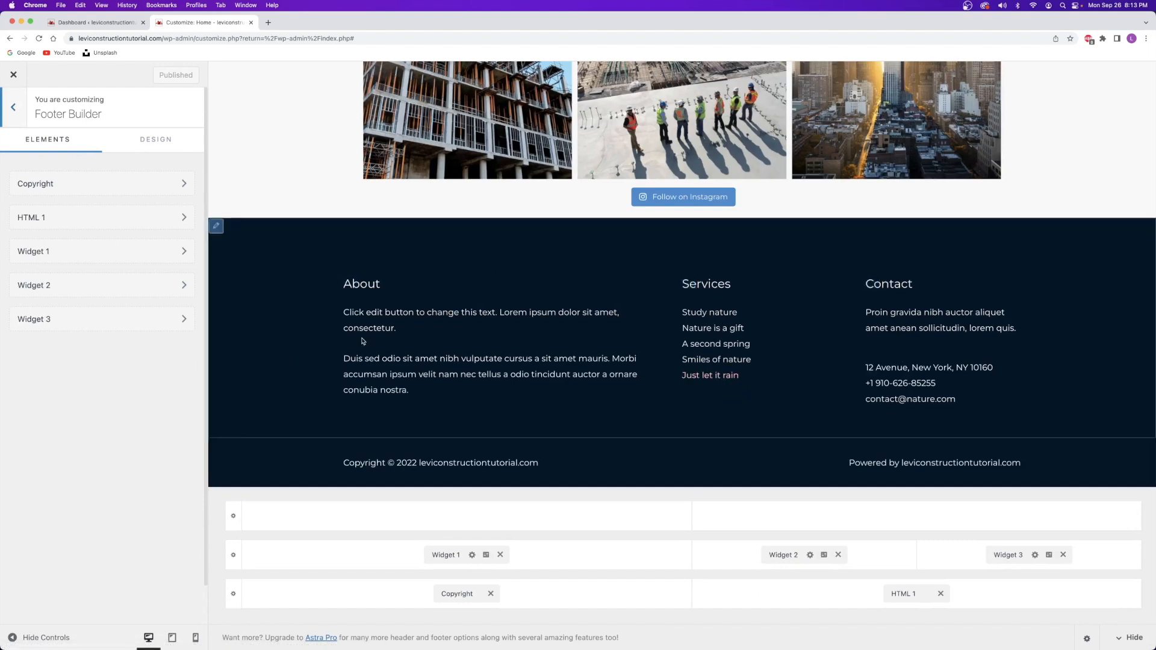
left_click(350, 284)
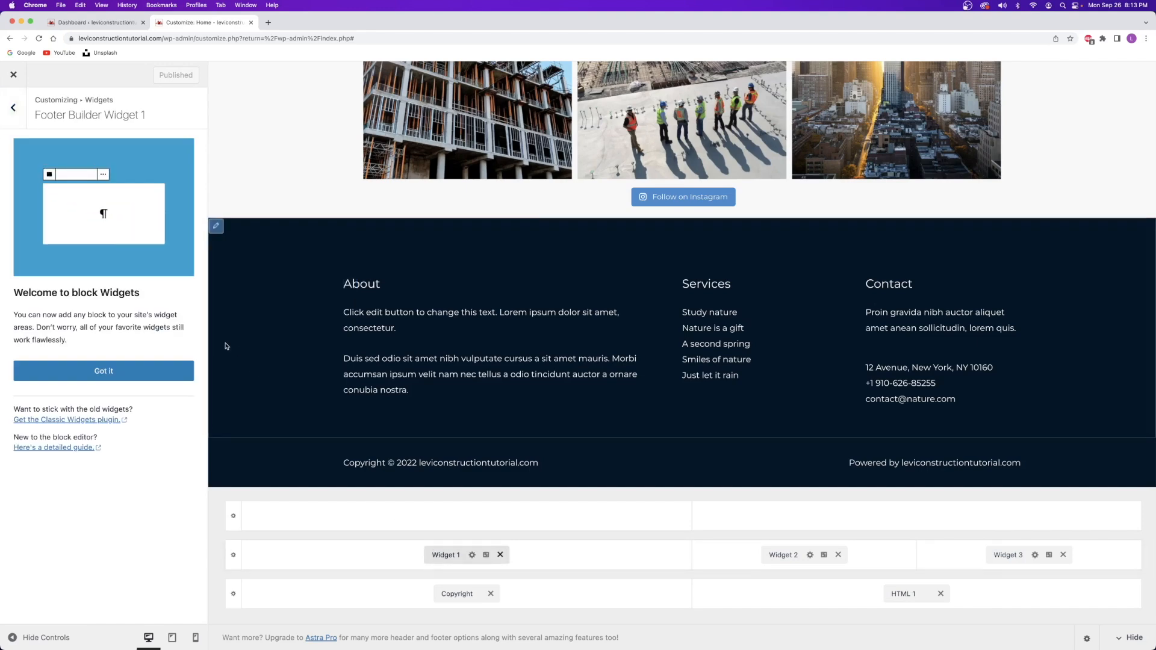
left_click(121, 370)
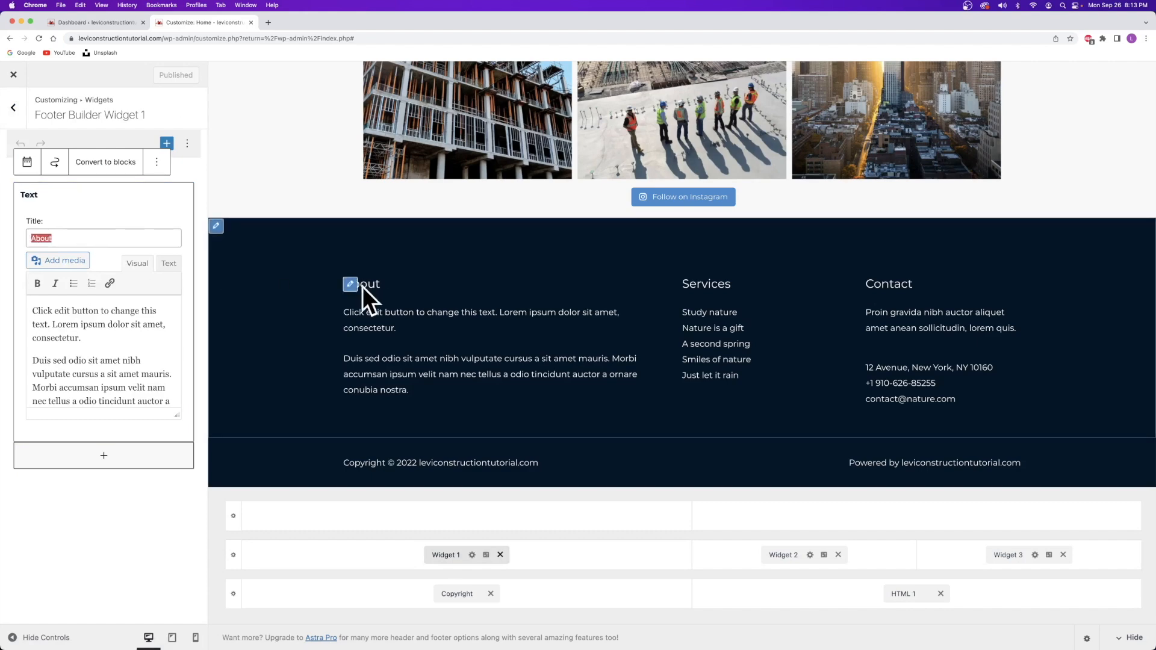
type("About Me")
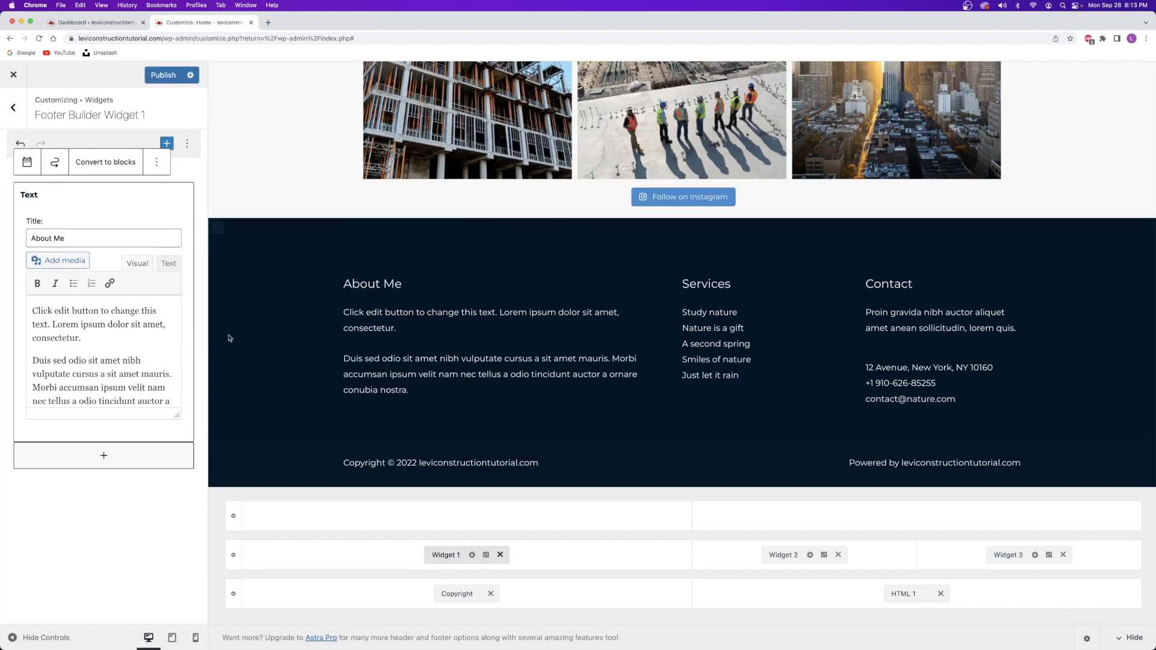
left_click_drag(62, 326, 109, 338)
left_click(109, 338)
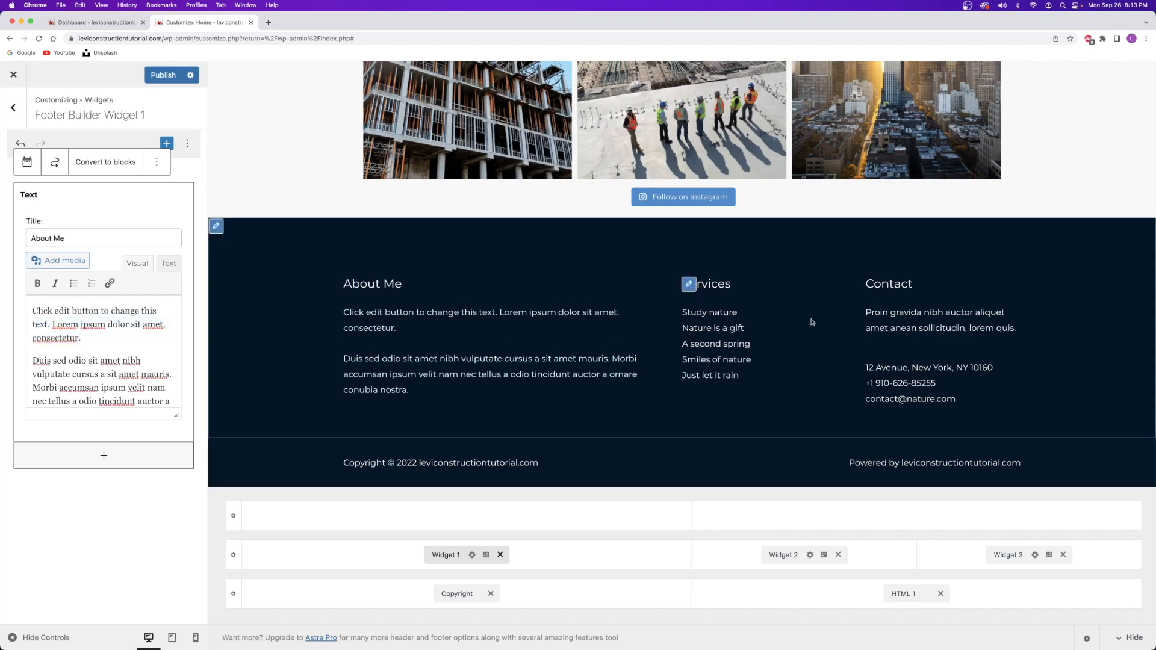
Retitle the footer's Services navigation menu widget as "Projects", publish the changes, and return to the main Customizer options.
left_click(776, 554)
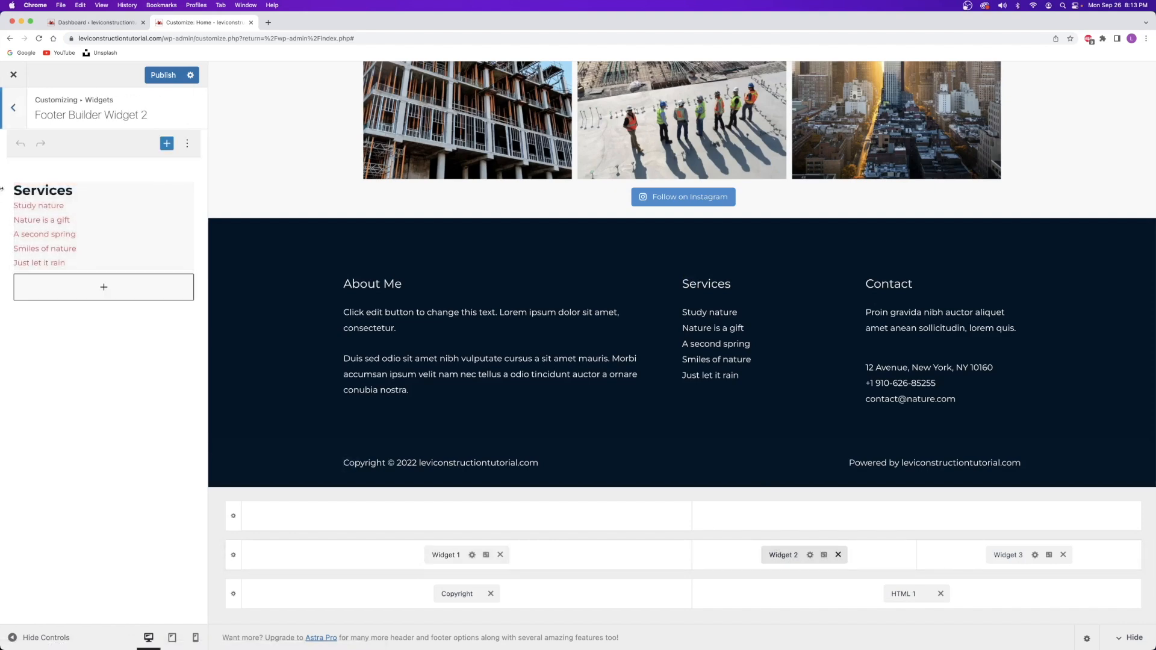
left_click(65, 192)
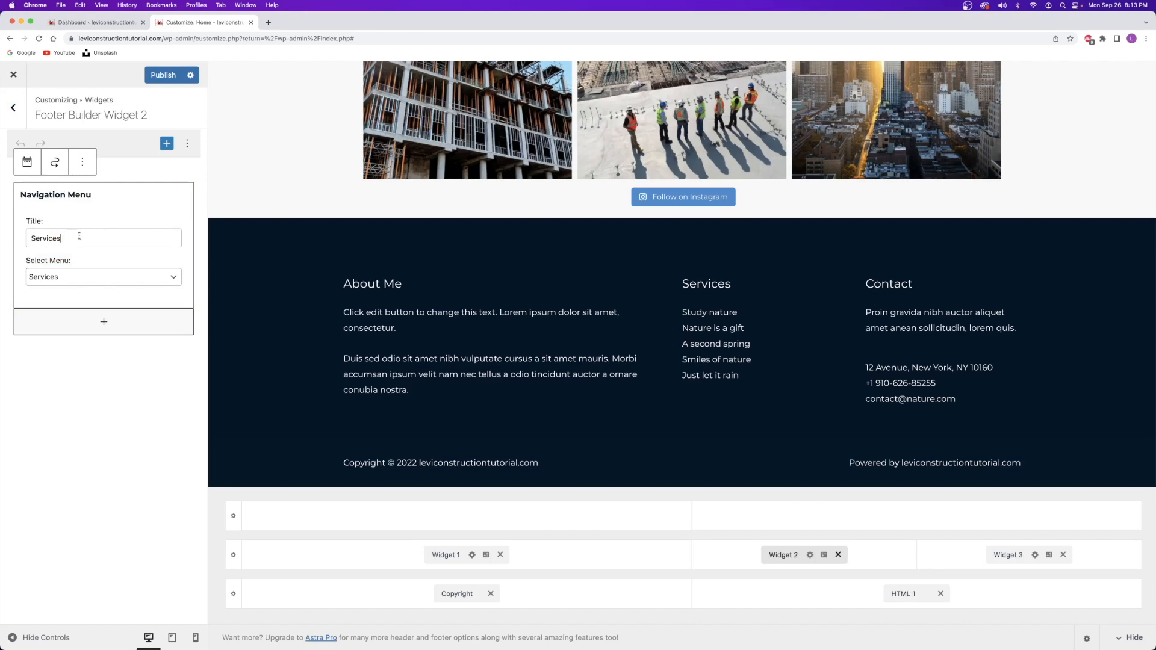
type("Projec")
left_click(159, 75)
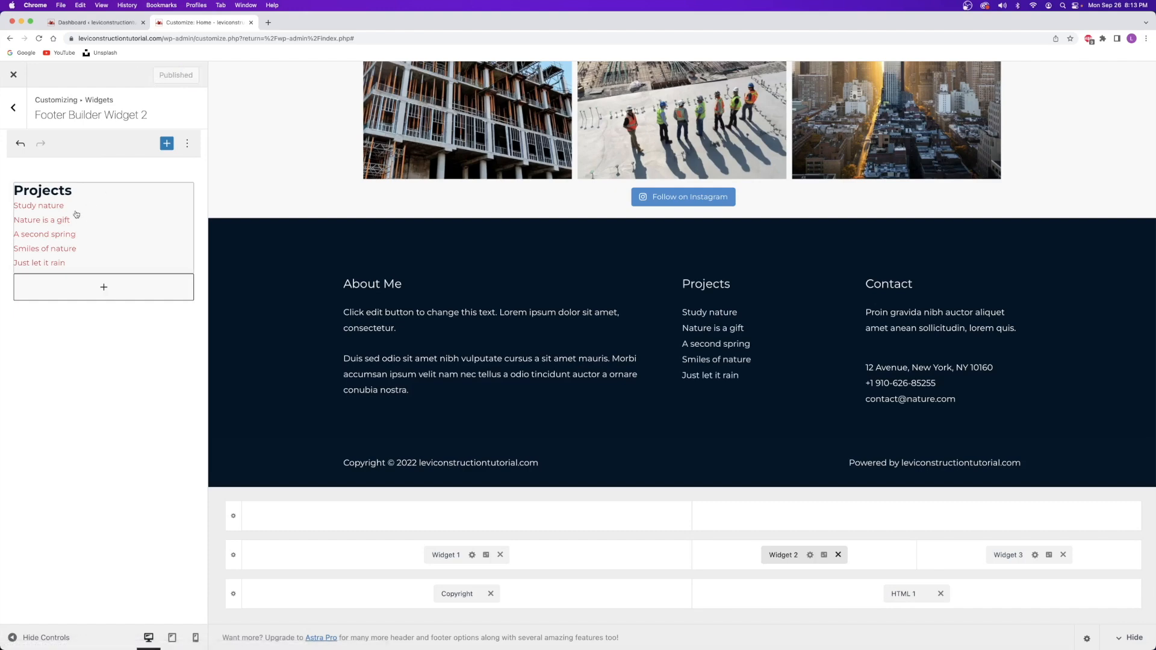
left_click(17, 113)
left_click(15, 110)
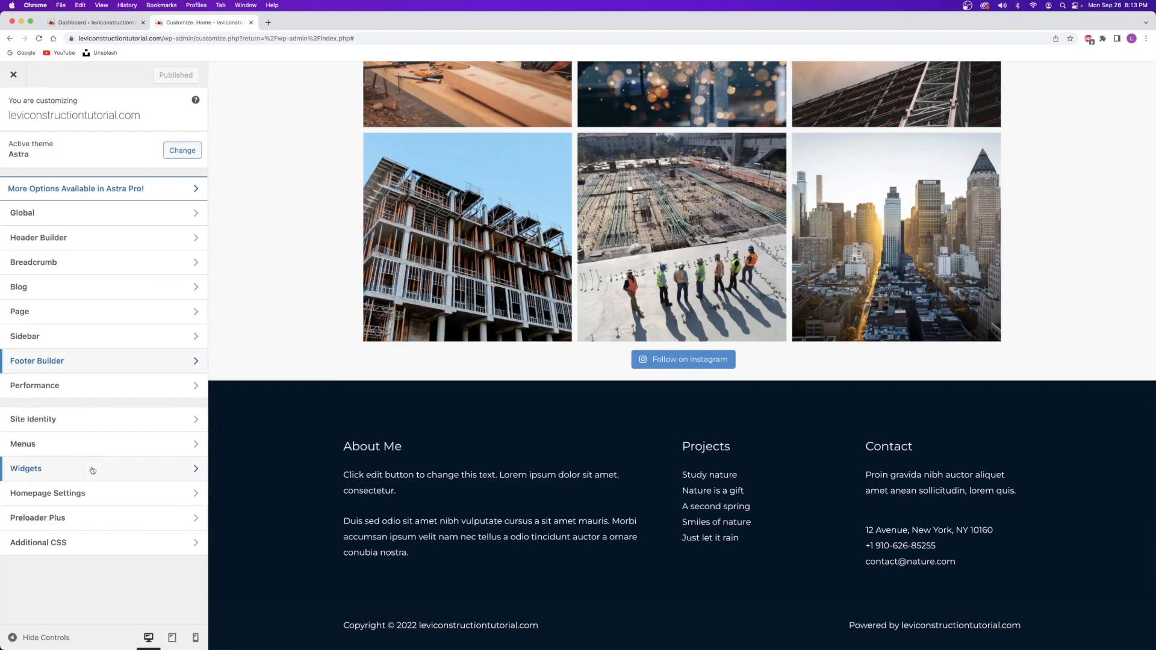
Move the Study nature link to the end of the Services menu, view its link settings, and publish the change.
left_click(43, 445)
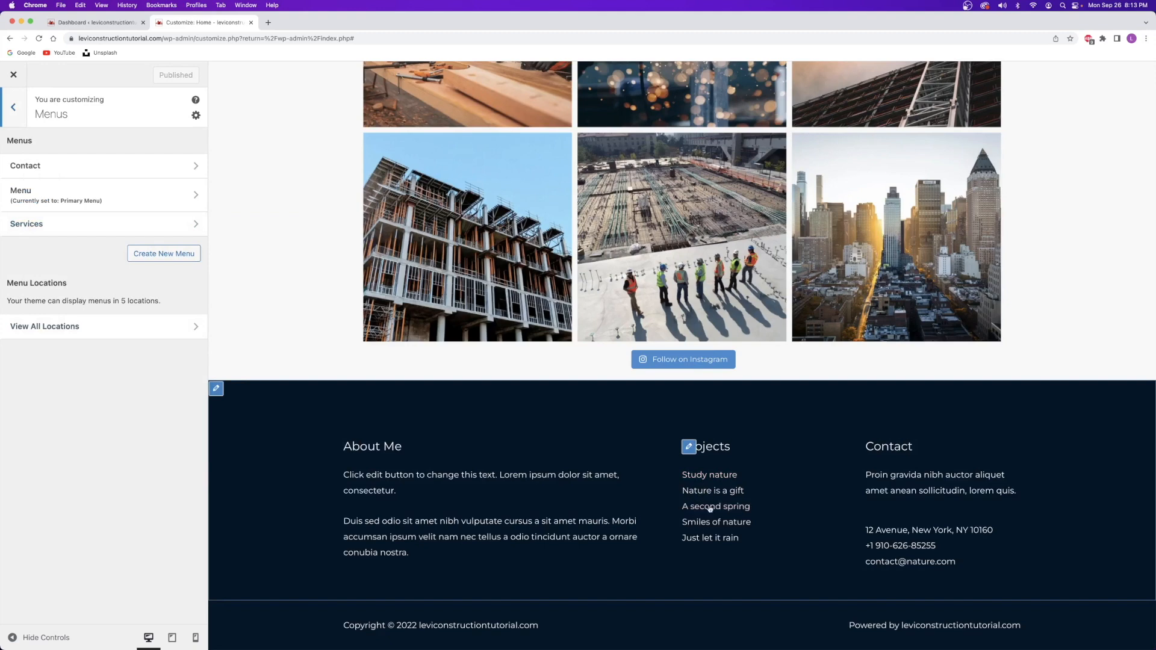
left_click(51, 229)
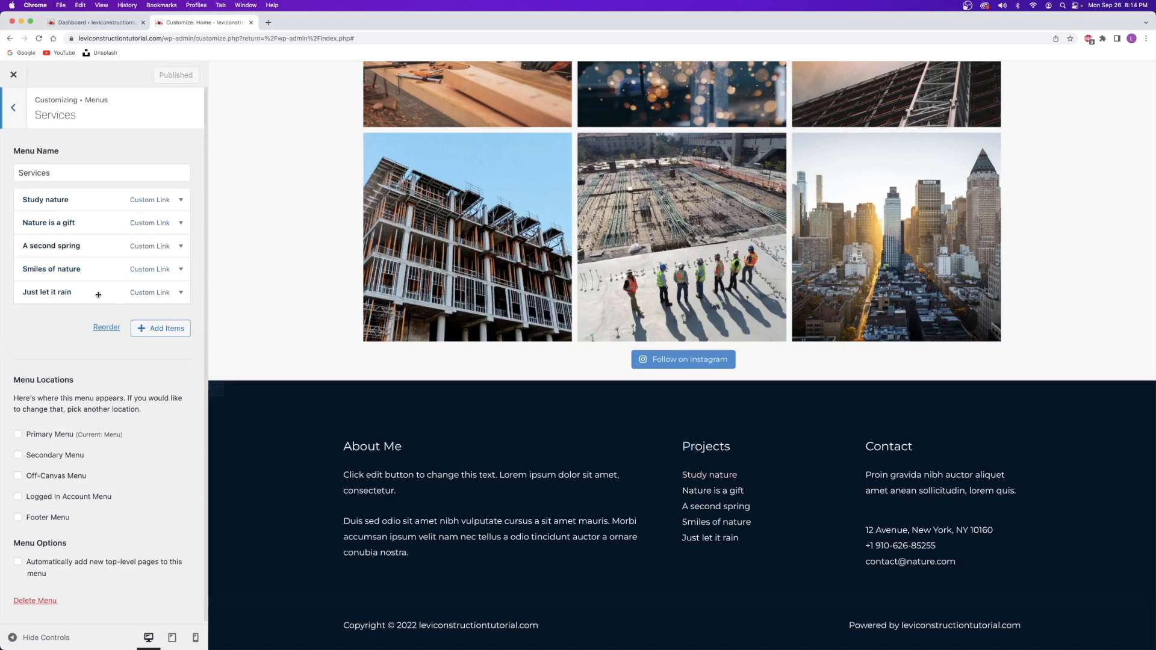
left_click_drag(60, 200, 56, 295)
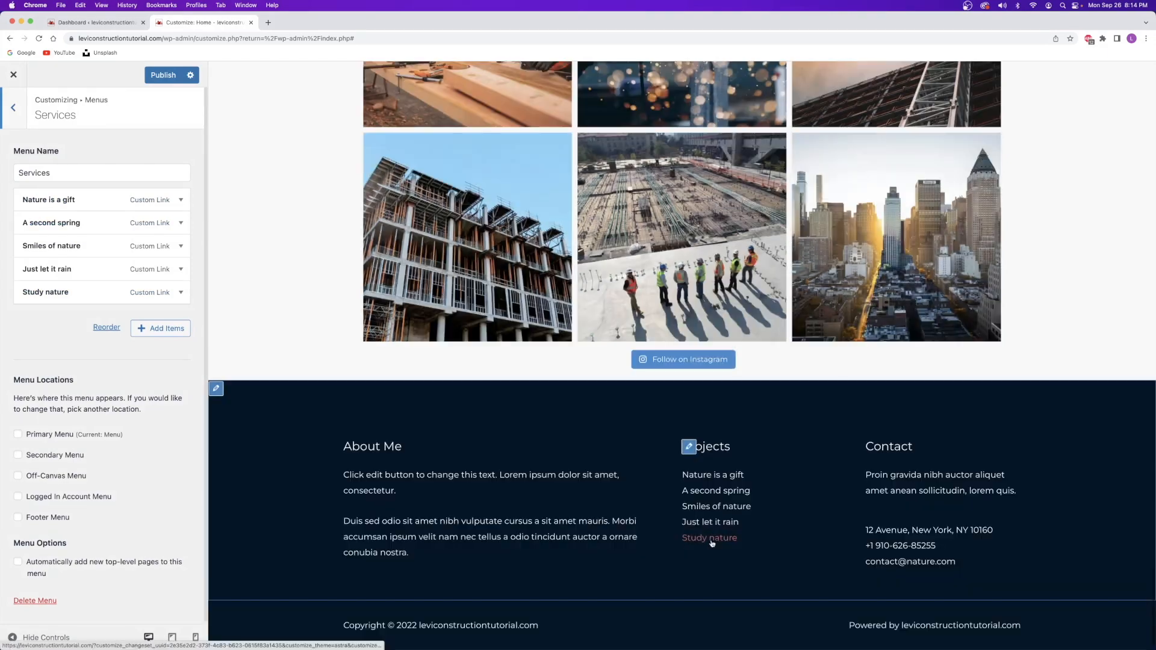
left_click(69, 294)
left_click_drag(77, 367, 23, 361)
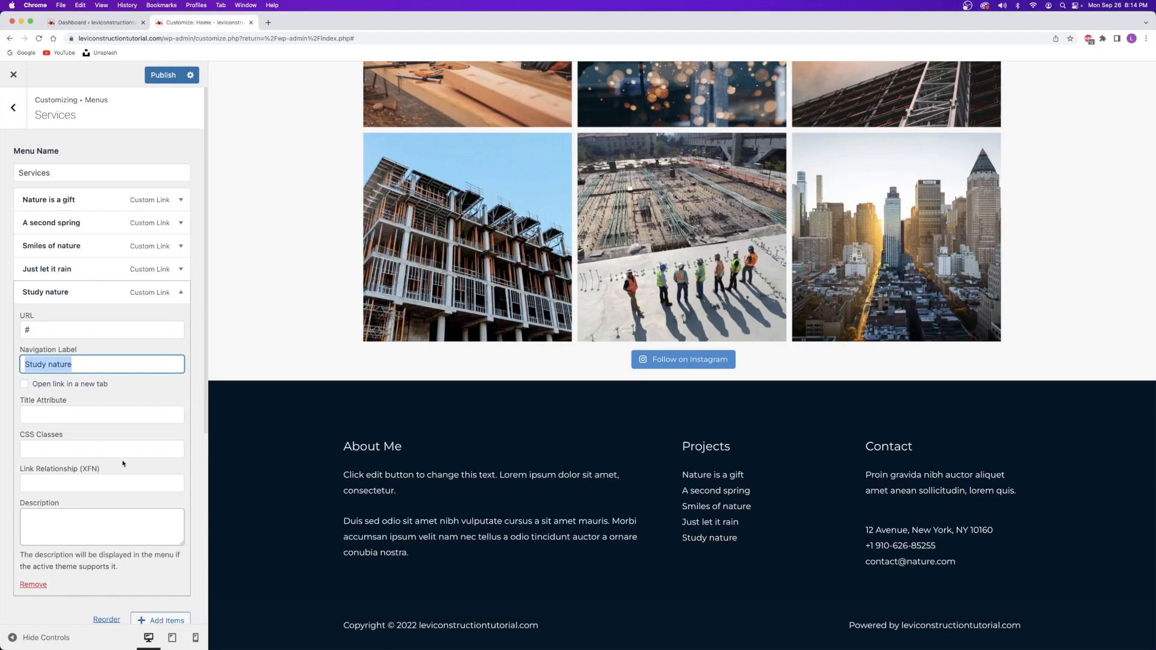
left_click(54, 291)
left_click(163, 76)
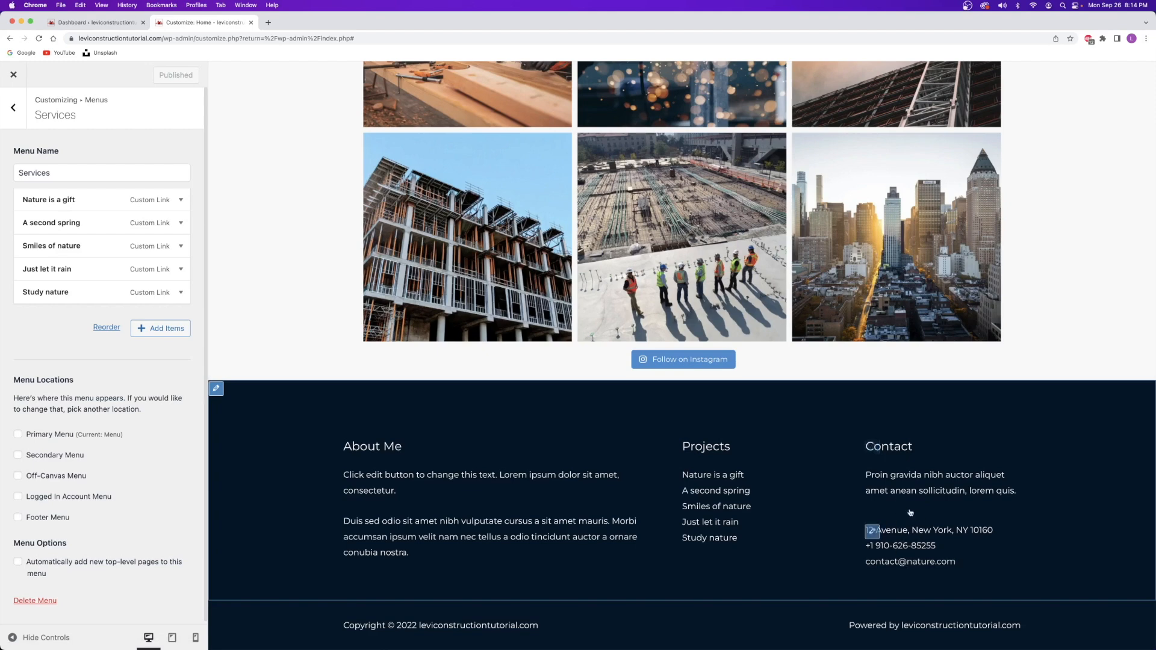
Try placing the phone entry above the address in the Contact menu, and restore the original order.
left_click(13, 107)
left_click(71, 166)
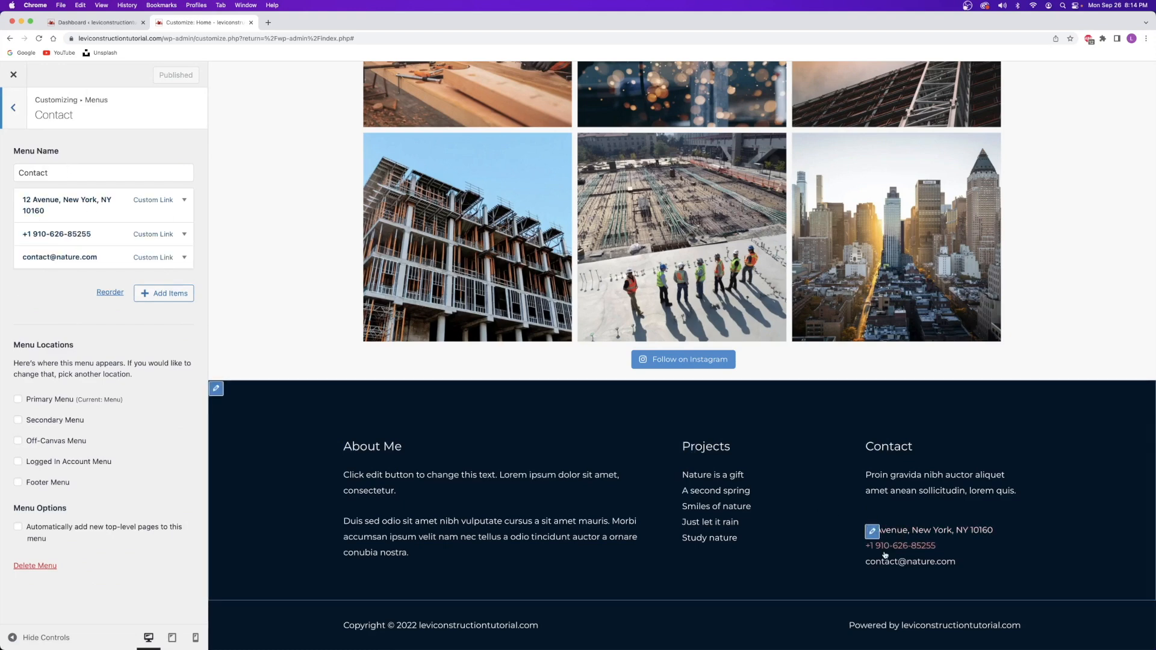
left_click_drag(69, 235, 69, 192)
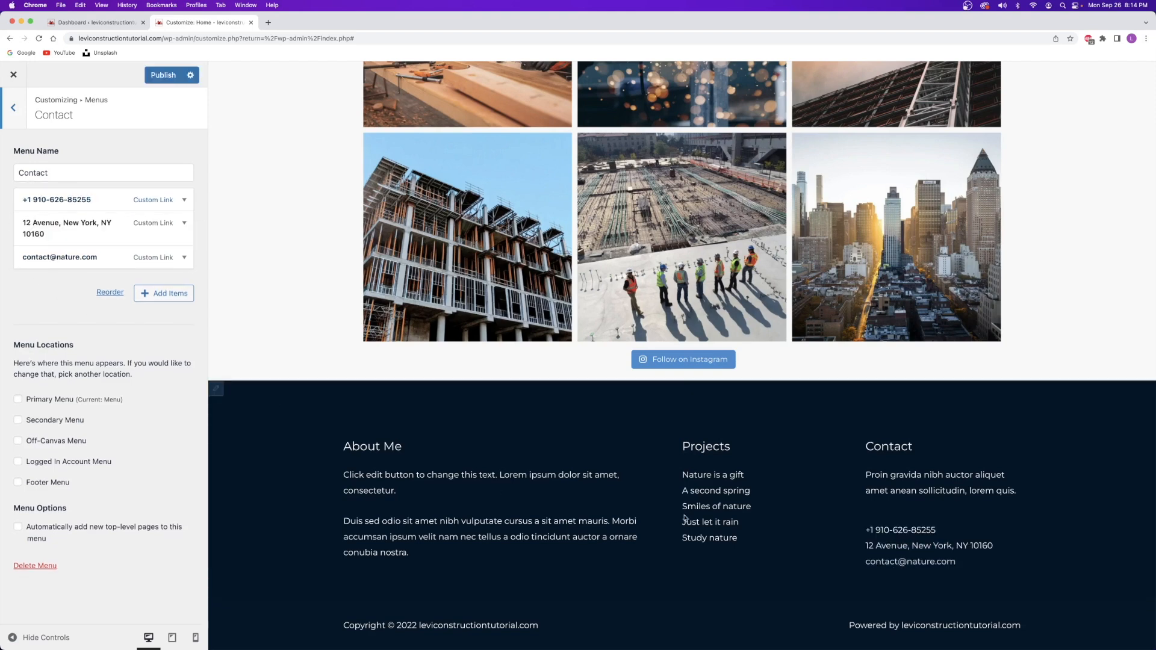
left_click_drag(70, 224, 71, 193)
View the link settings of the Contact menu's address entry, publish, and return to the list of menus.
left_click(72, 208)
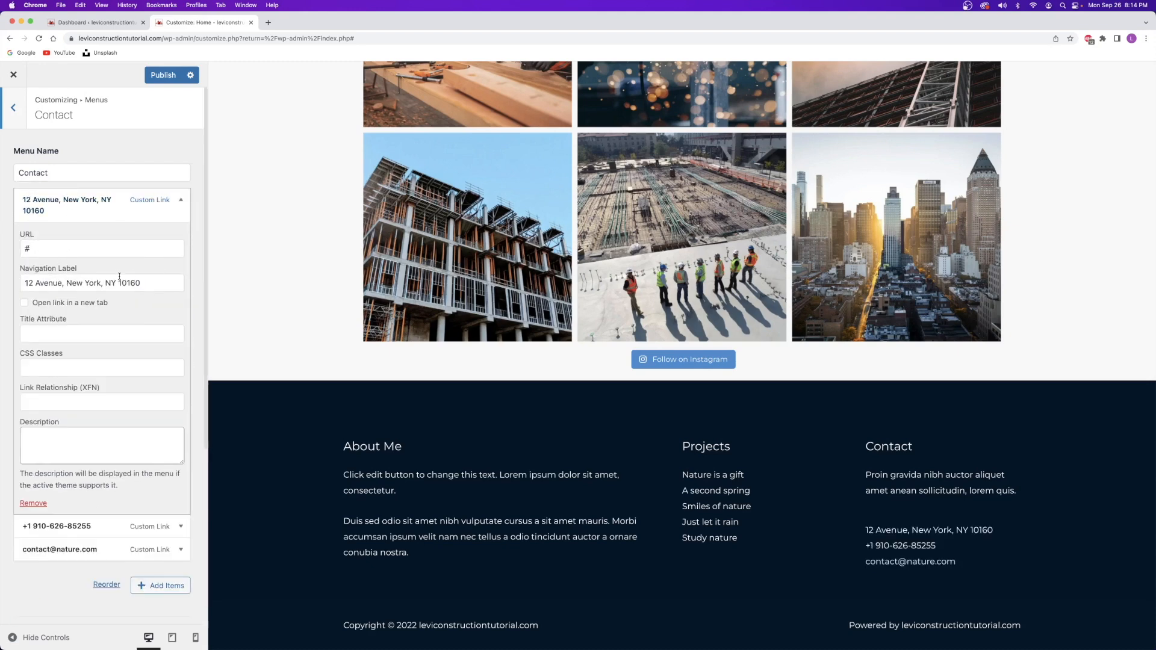
left_click(42, 212)
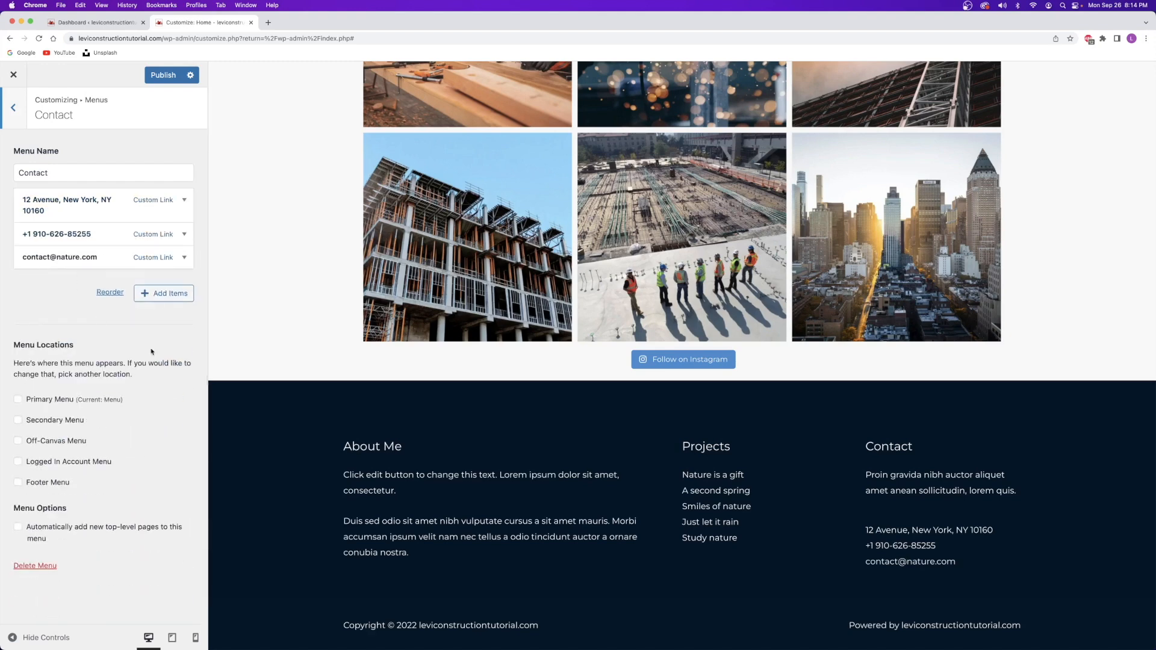
left_click(163, 75)
key("Escape")
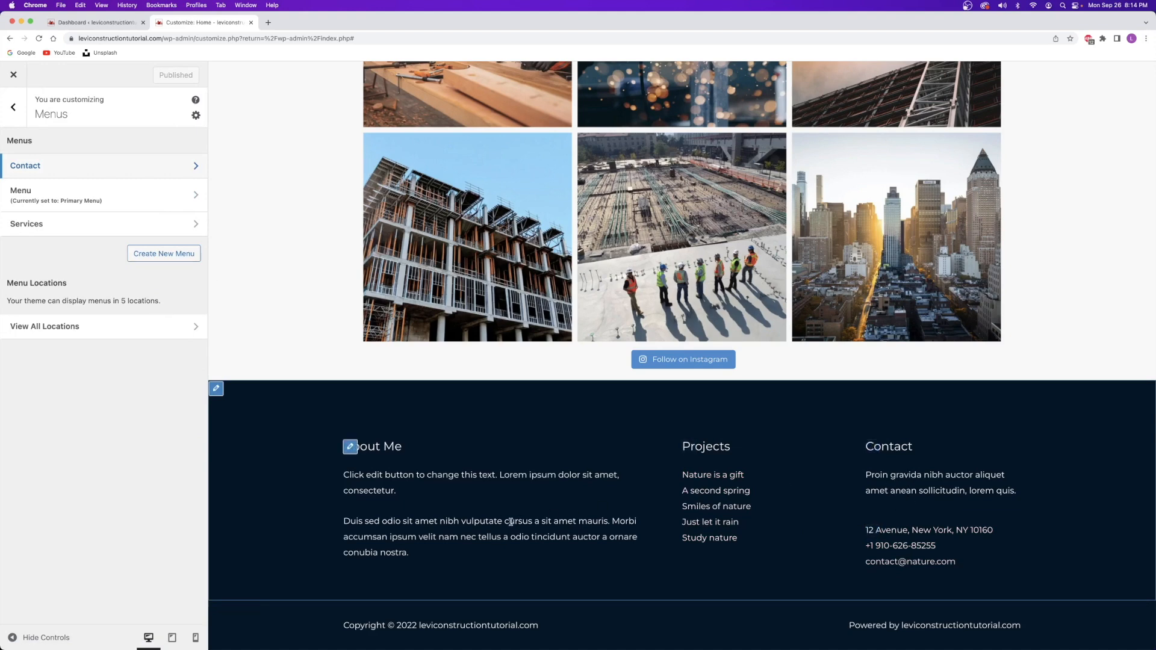
left_click_drag(470, 475, 523, 549)
left_click_drag(874, 473, 950, 490)
left_click(918, 474)
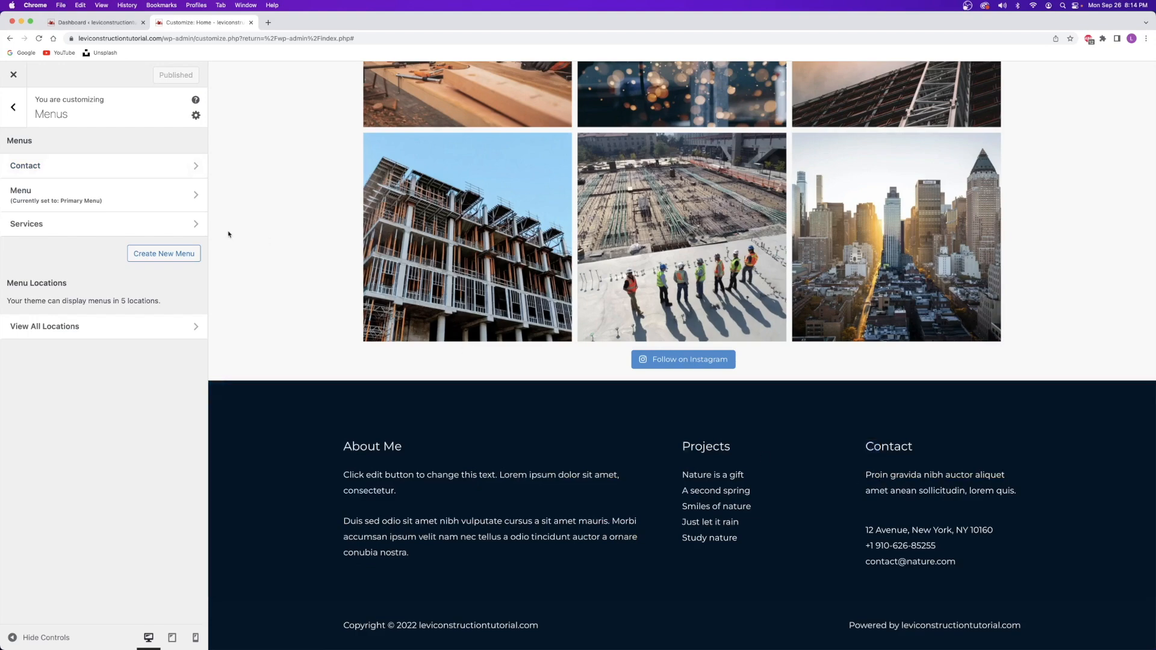
Open the Contact text block of Widget 3 in the Footer Builder to view its title and body text.
left_click(12, 109)
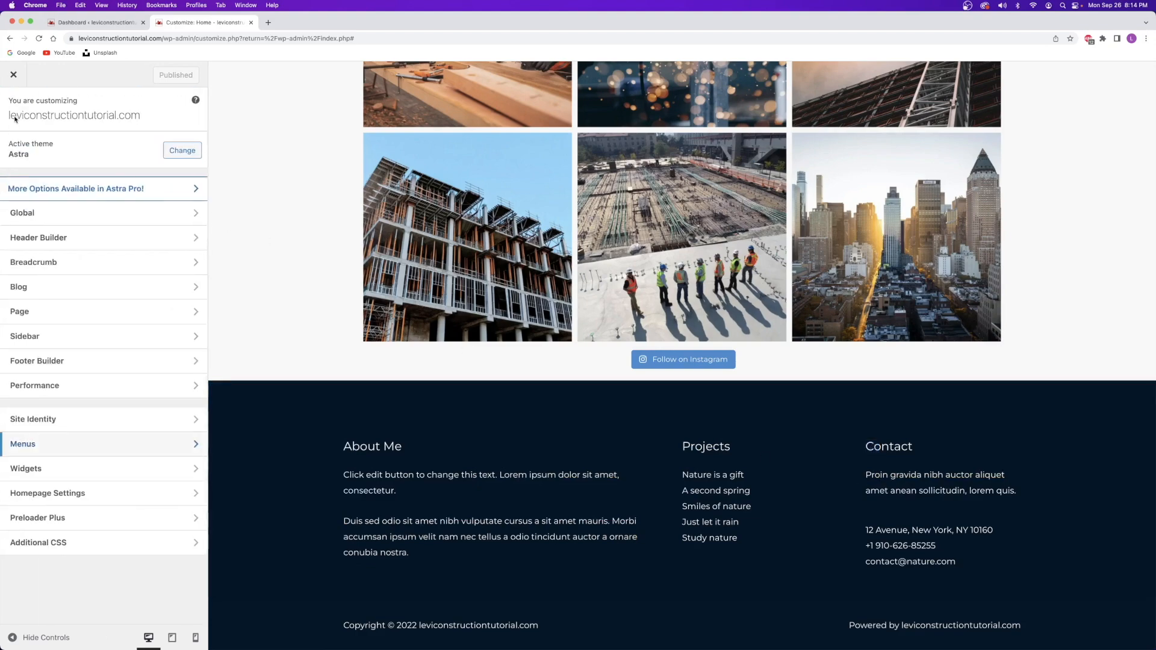
left_click(77, 360)
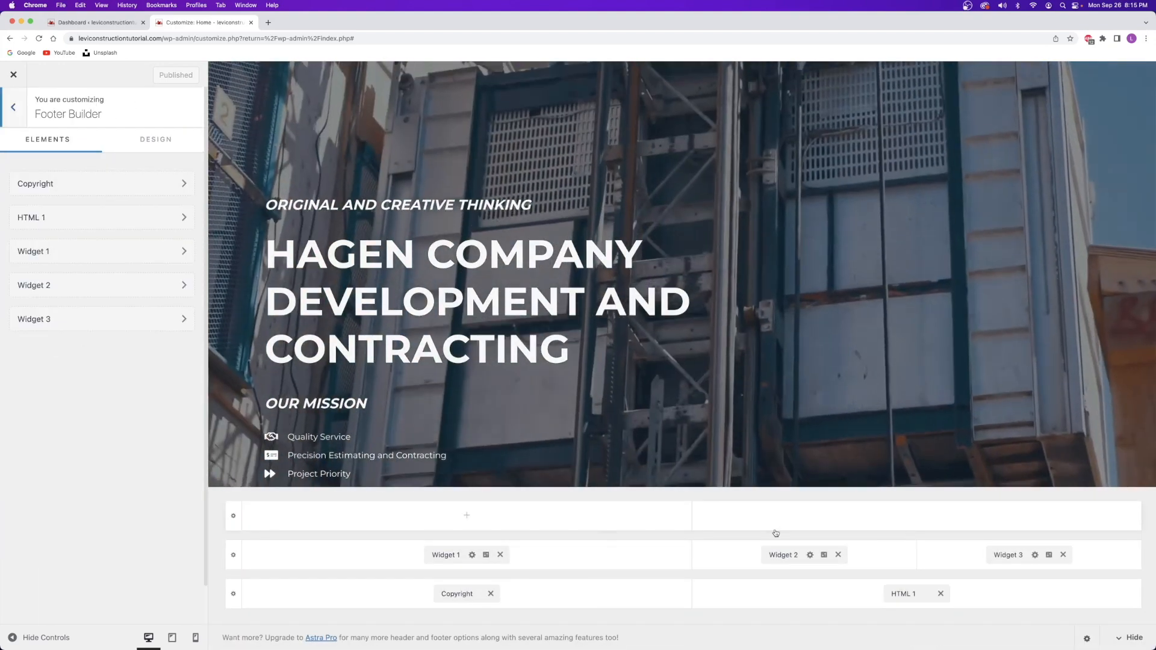
scroll(568, 464, "down", 10)
scroll(646, 327, "down", 15)
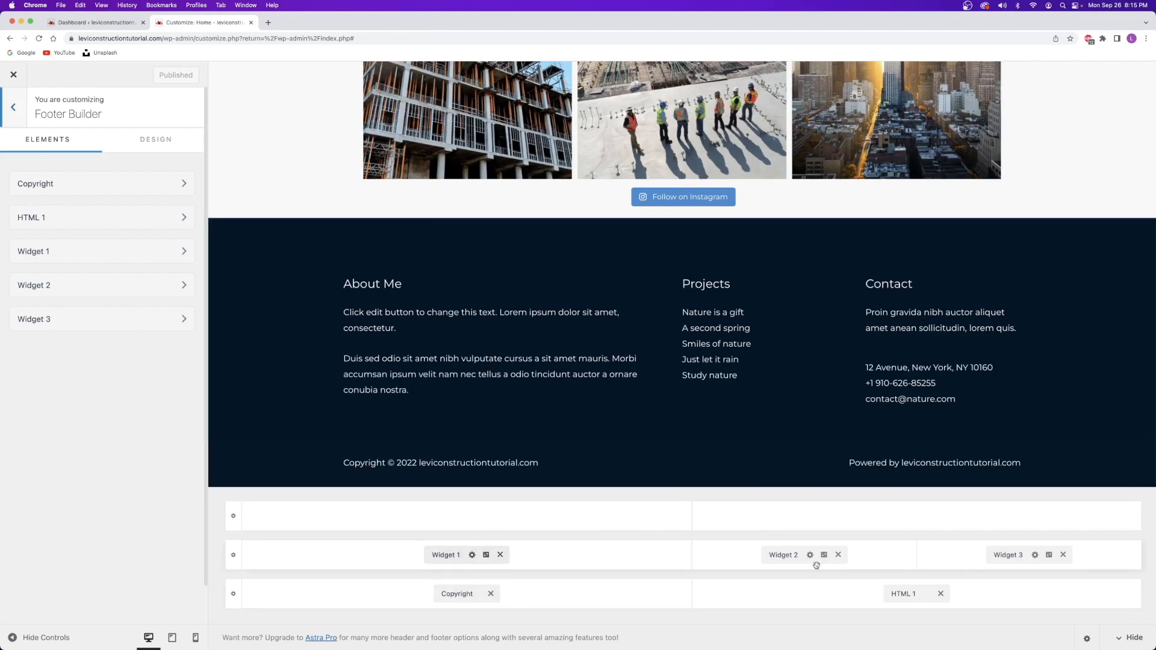
left_click(997, 554)
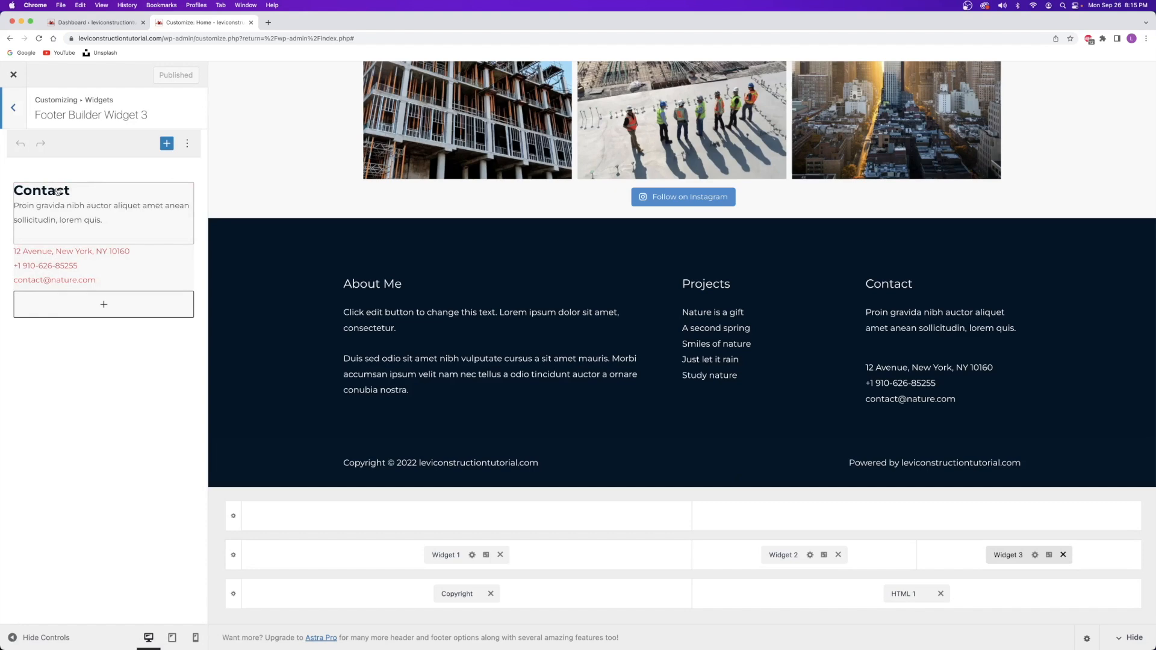
left_click(57, 191)
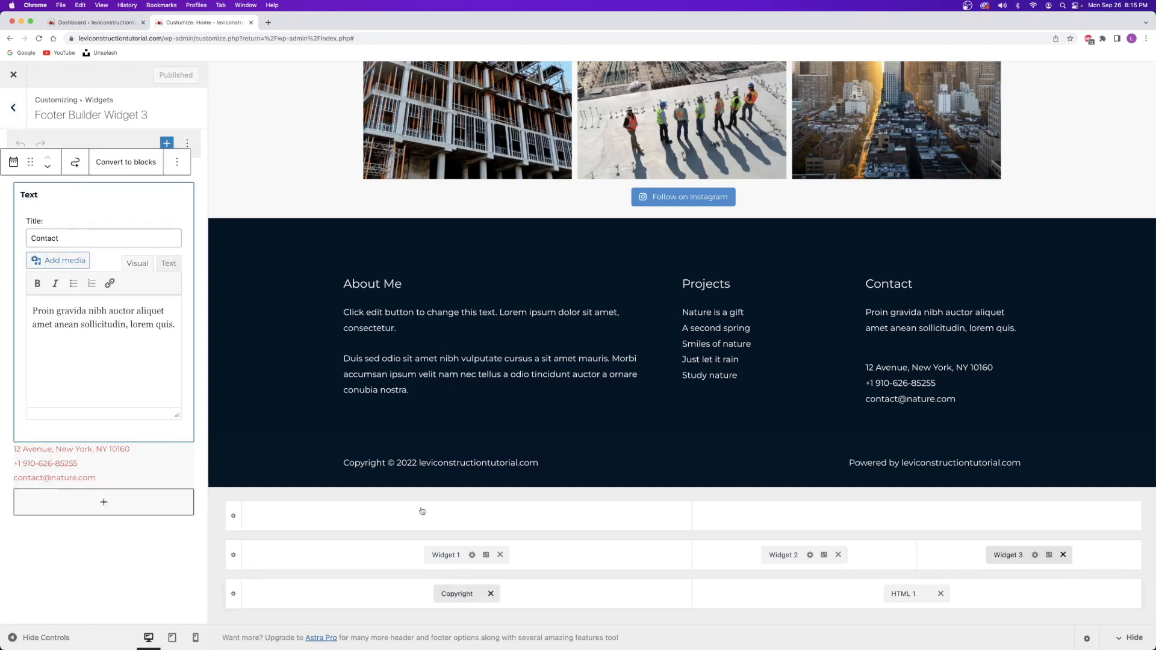
Examine the footer's Copyright and HTML 1 content, and return to the main Customizer options.
left_click(457, 595)
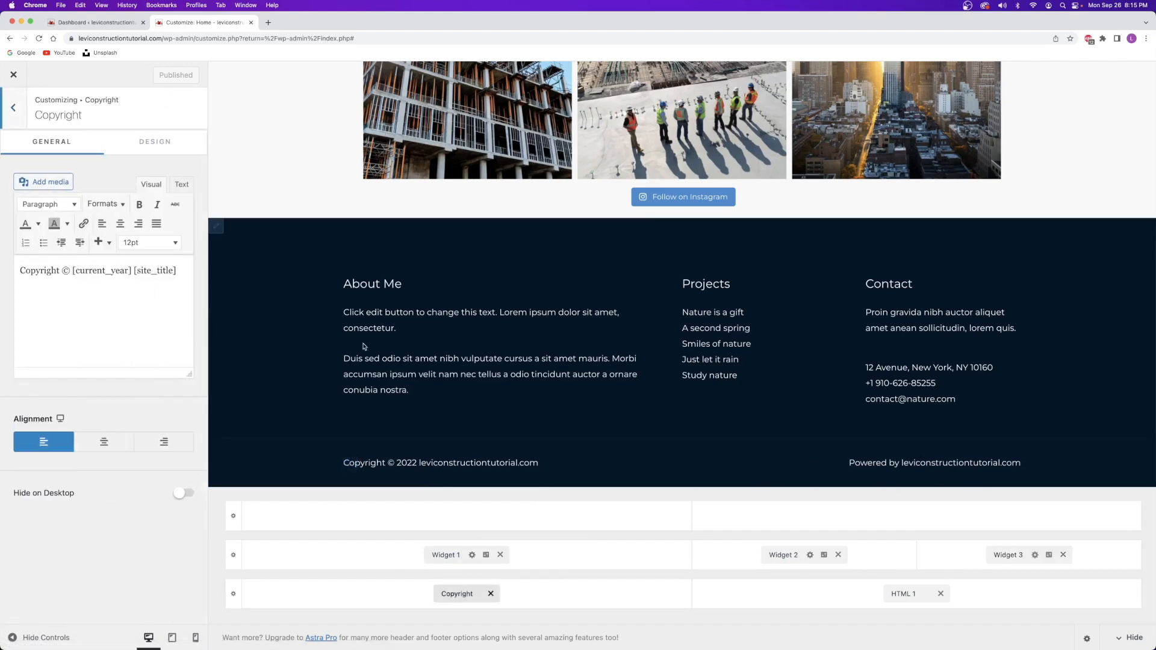
left_click(903, 593)
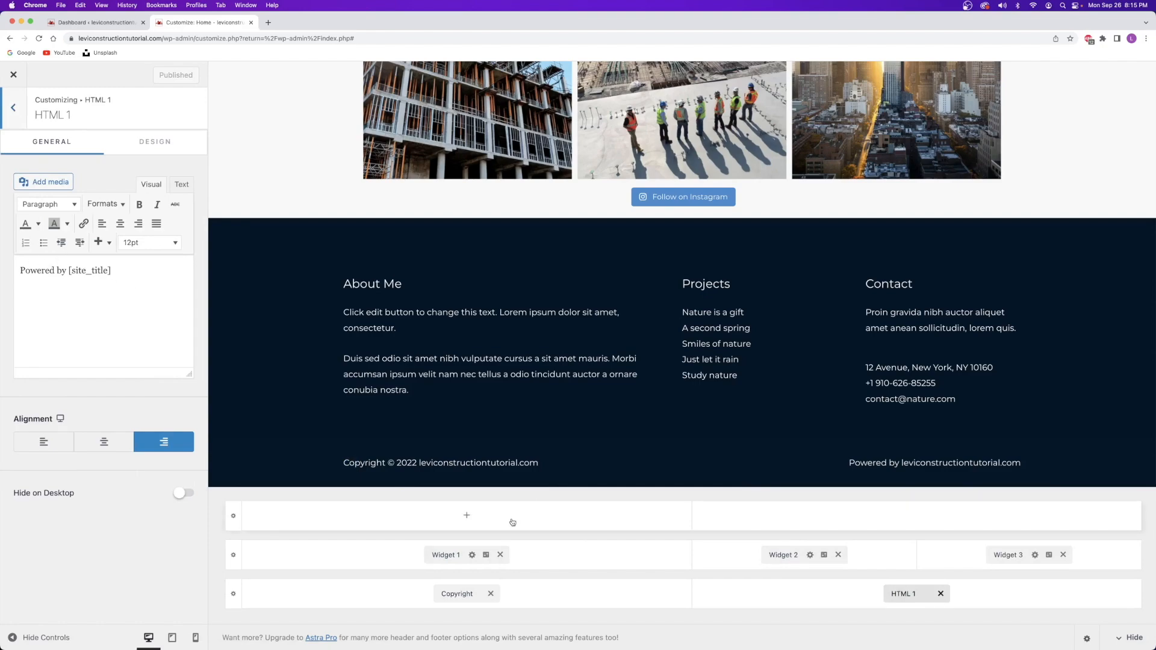
scroll(584, 373, "up", 15)
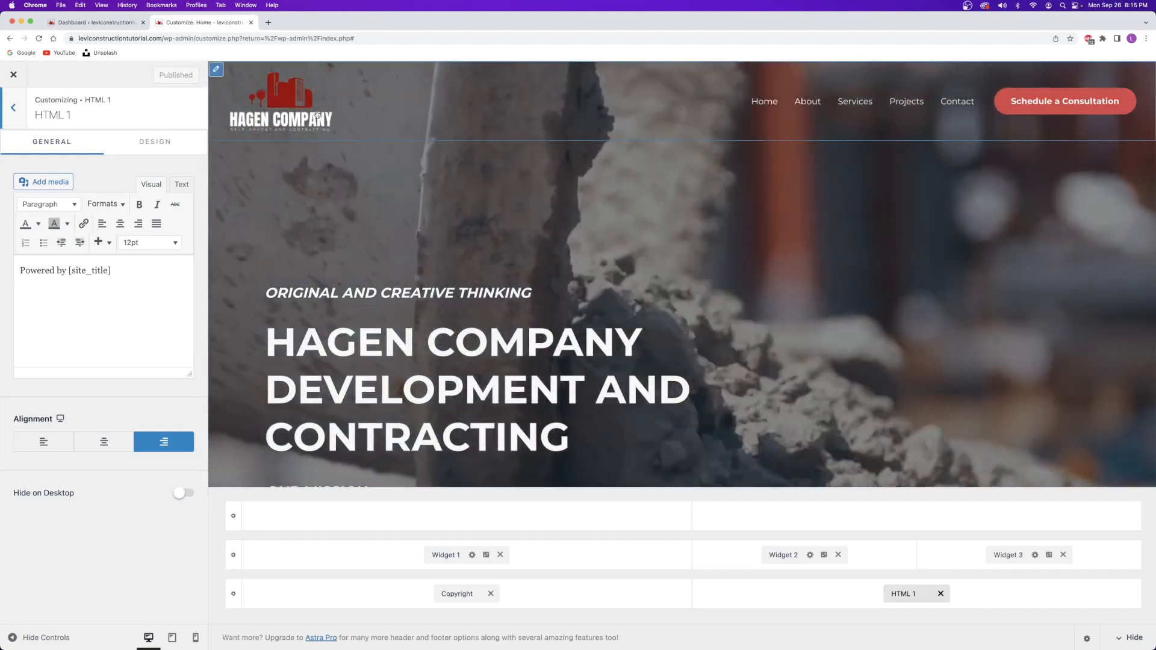
left_click(9, 107)
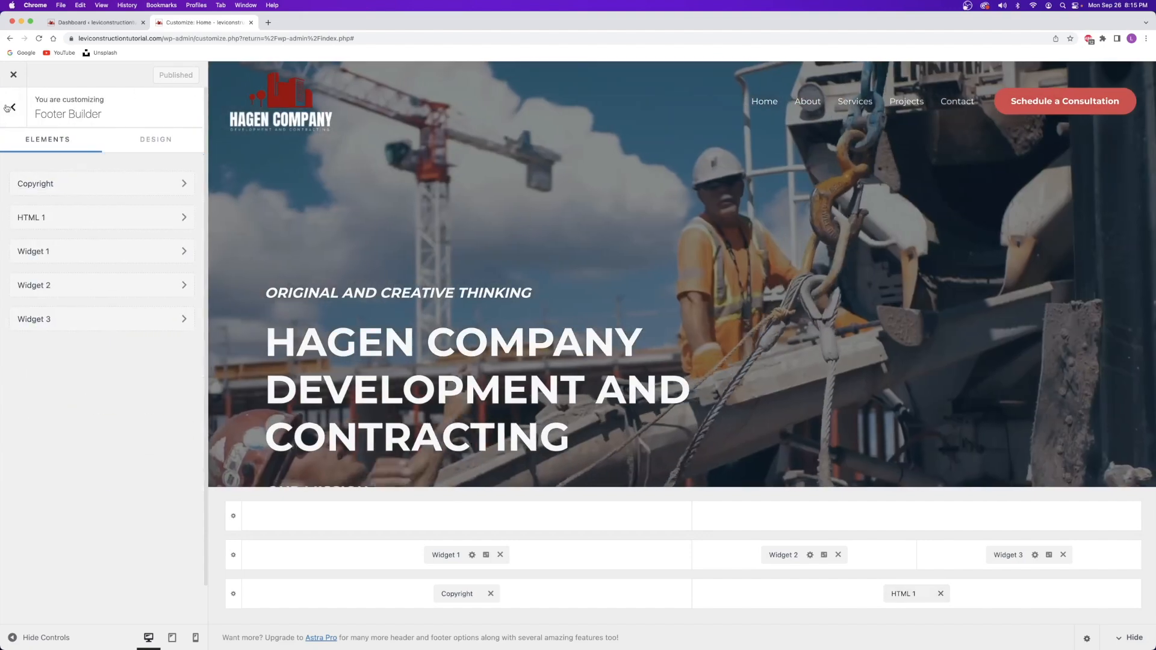
left_click(7, 107)
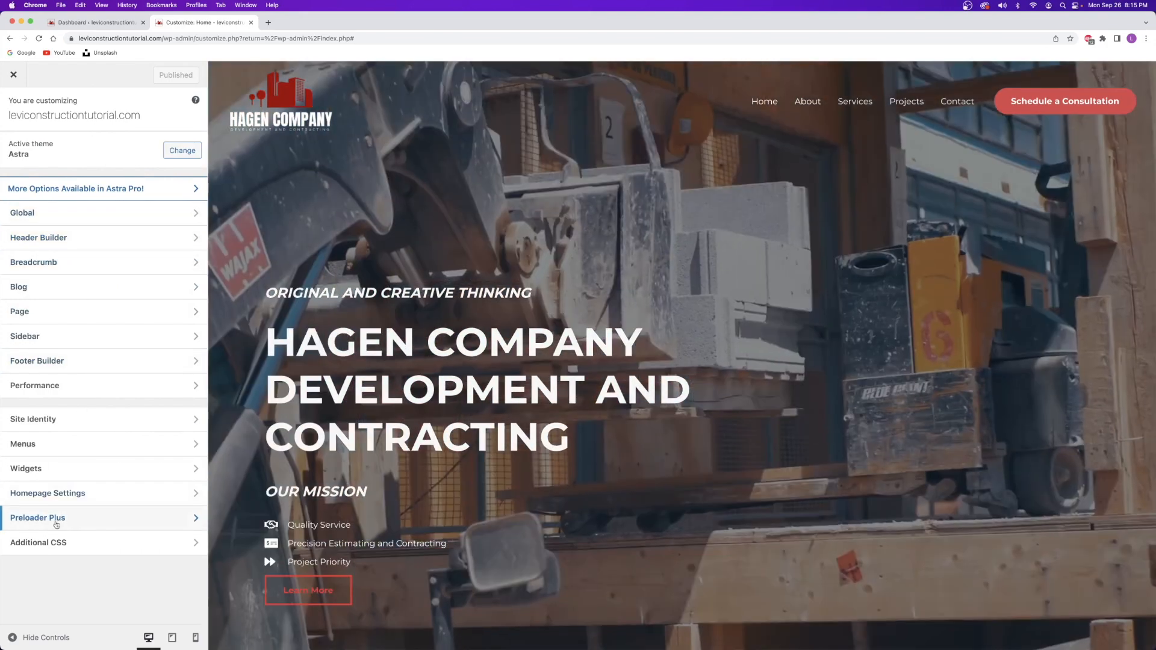
Reload the Customizer to watch the preloader, and in the Preloader Plus settings show the custom image and hide the built-in icon.
left_click(62, 519)
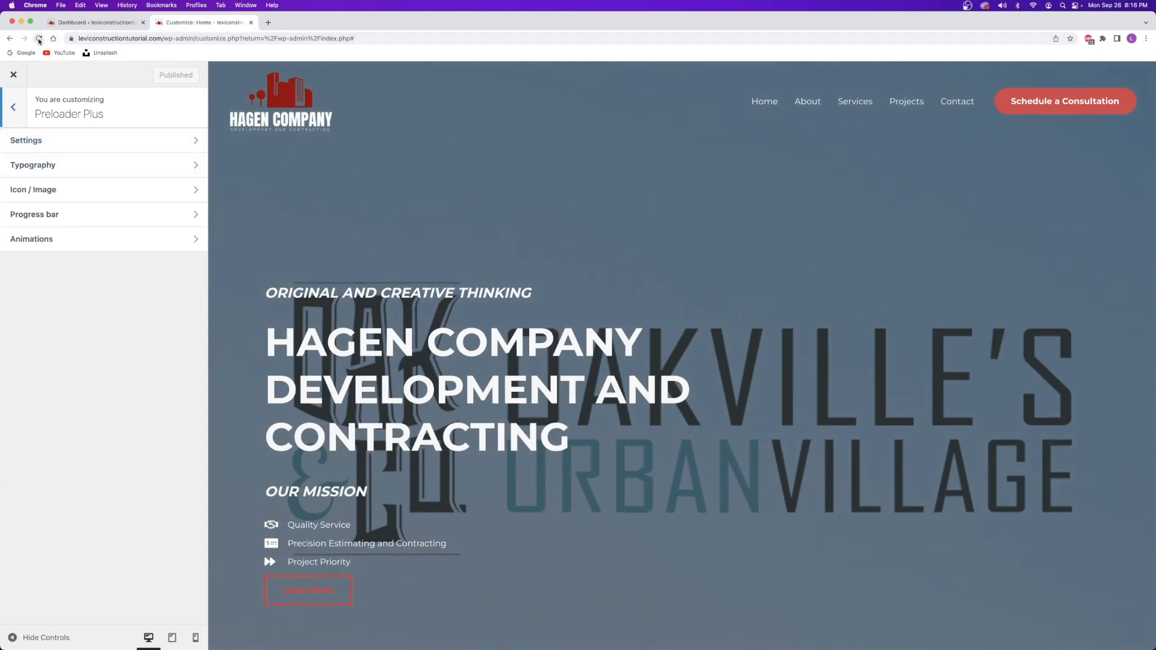
left_click(38, 39)
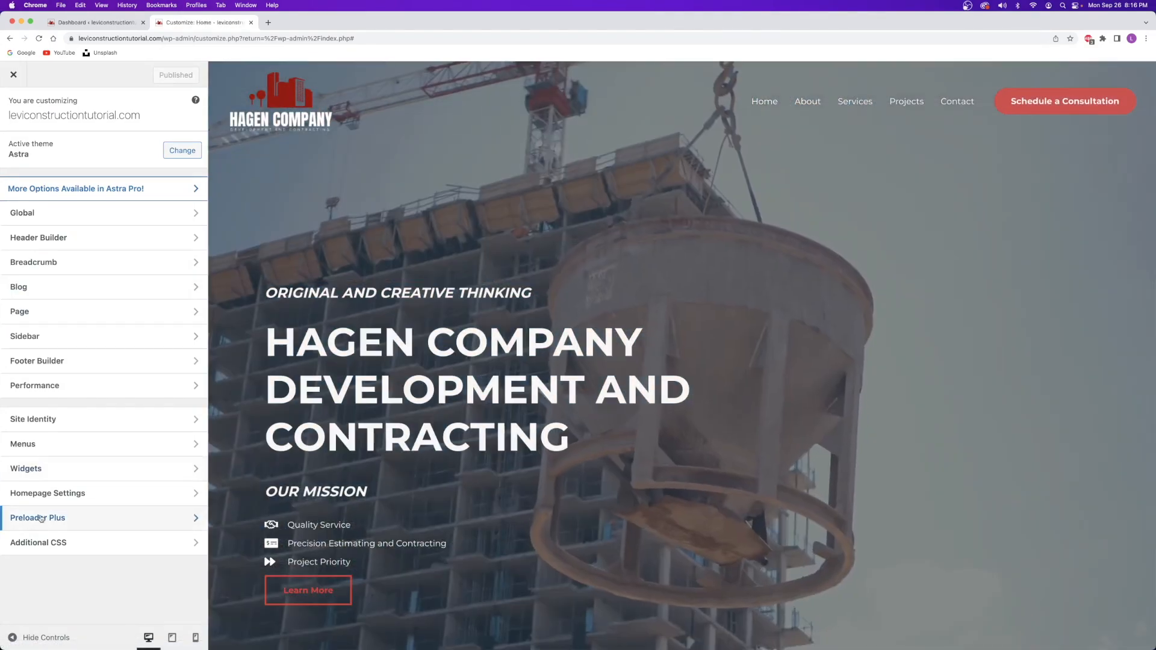
left_click(31, 518)
left_click(57, 139)
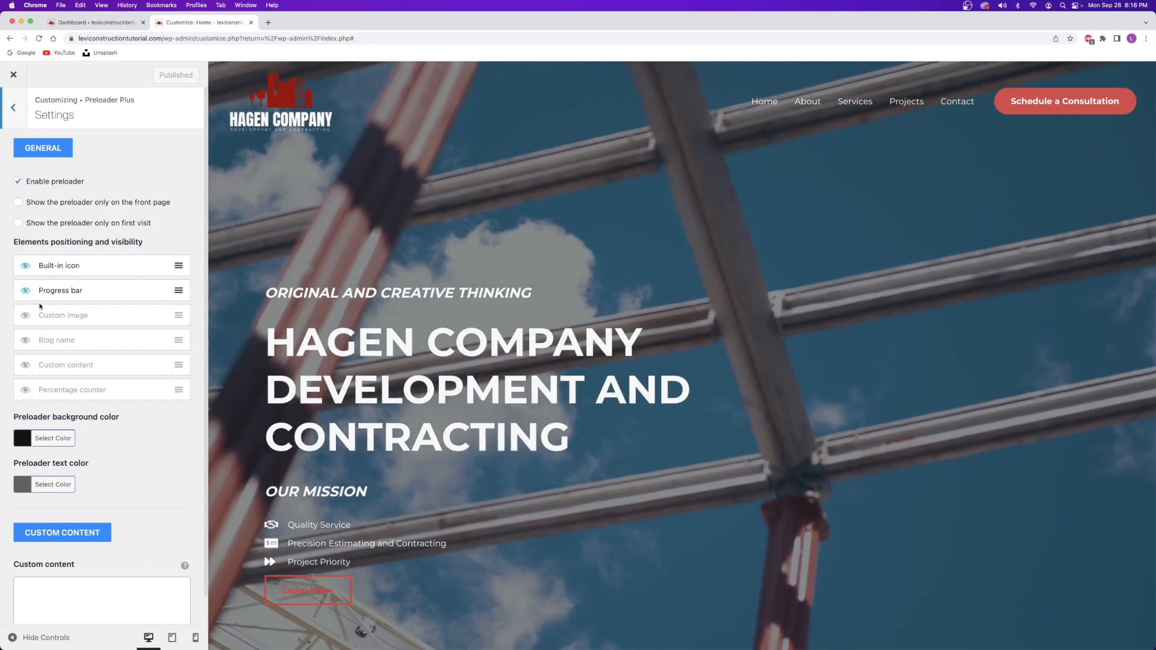
left_click(26, 315)
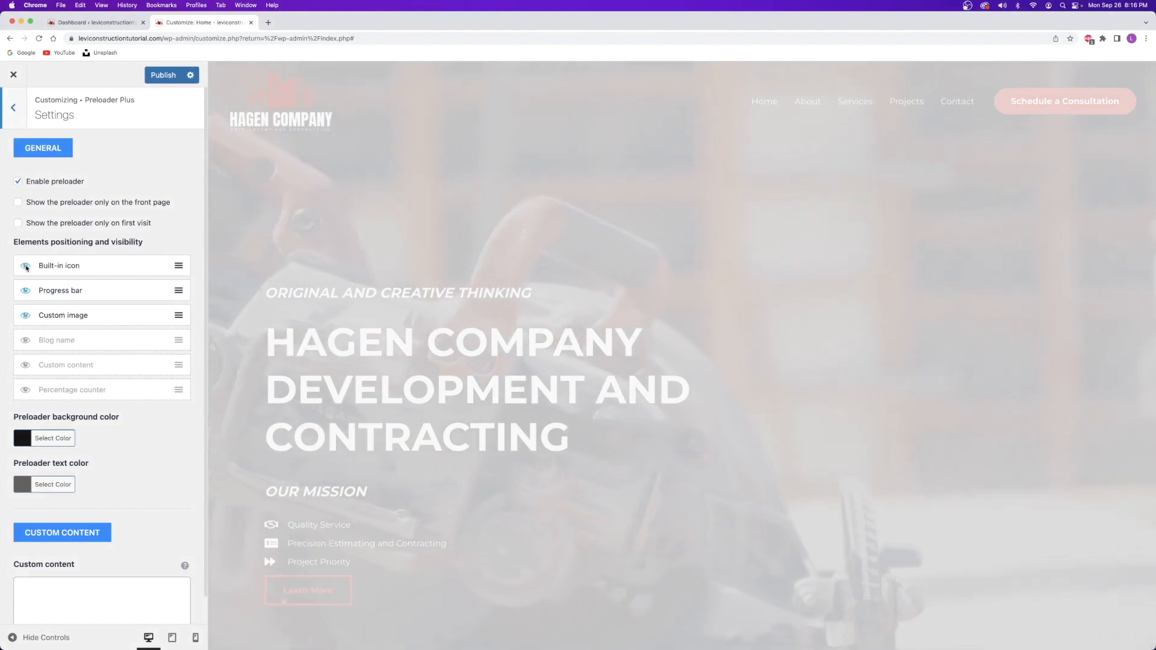
left_click(26, 266)
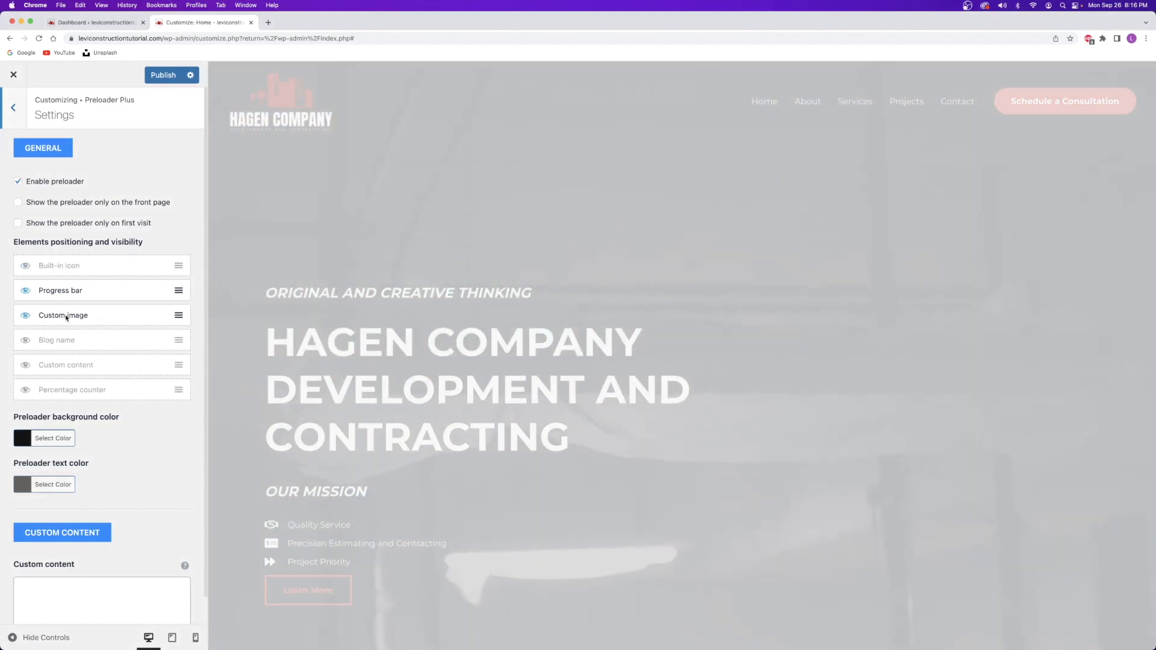
scroll(54, 486, "down", 1)
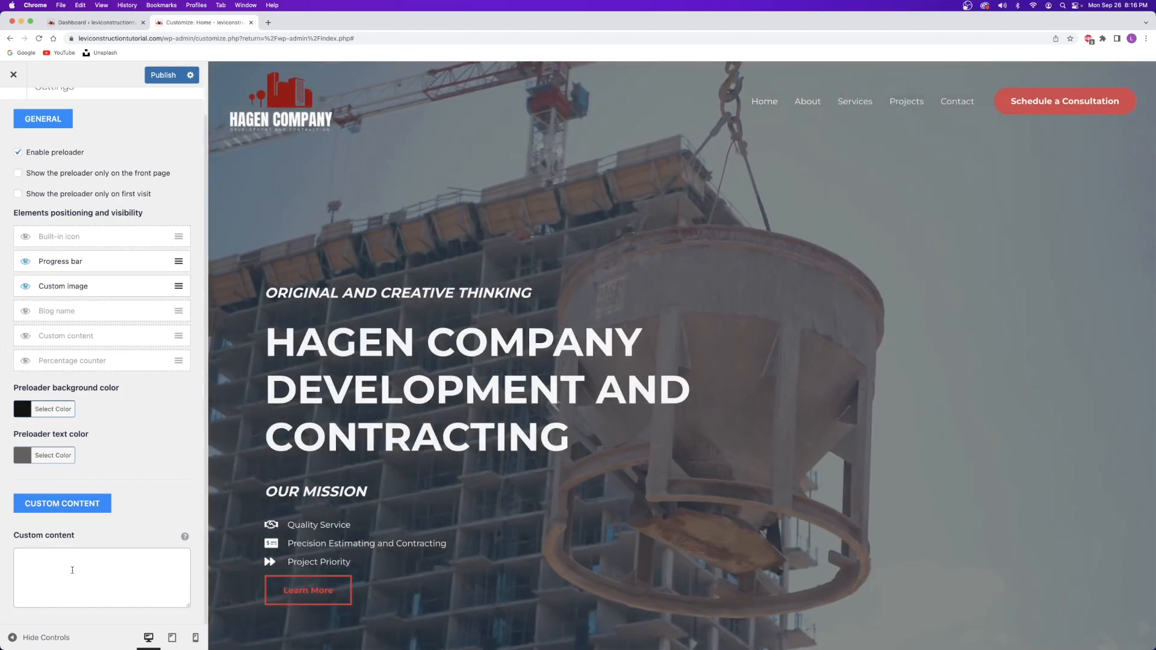
left_click(78, 561)
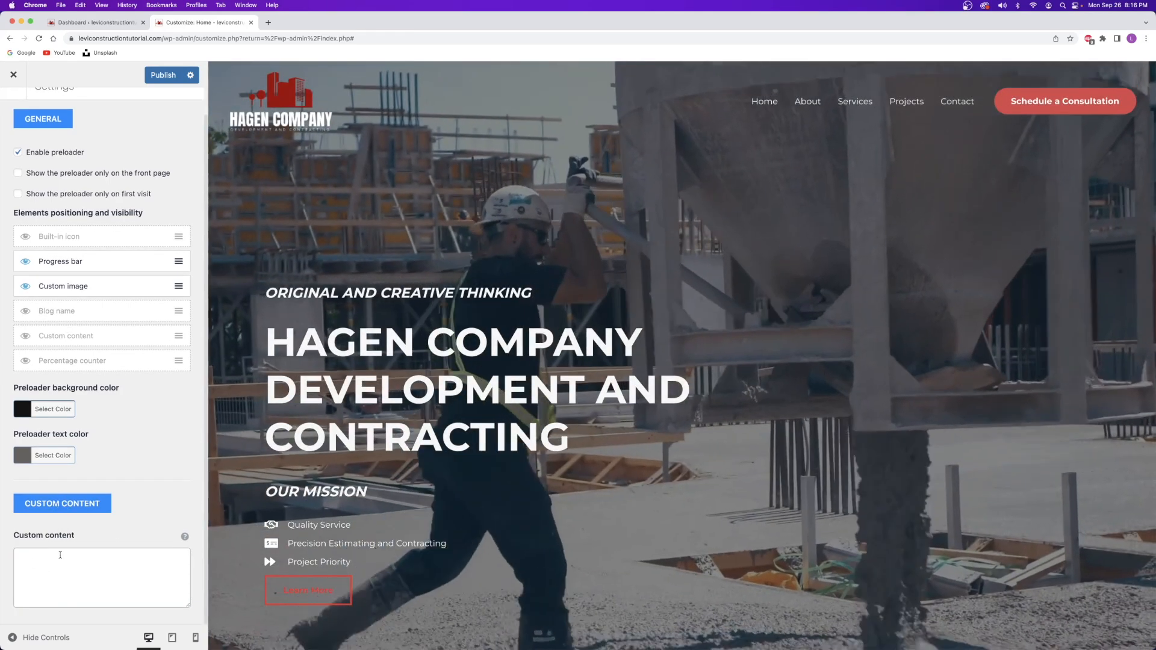
scroll(46, 476, "up", 1)
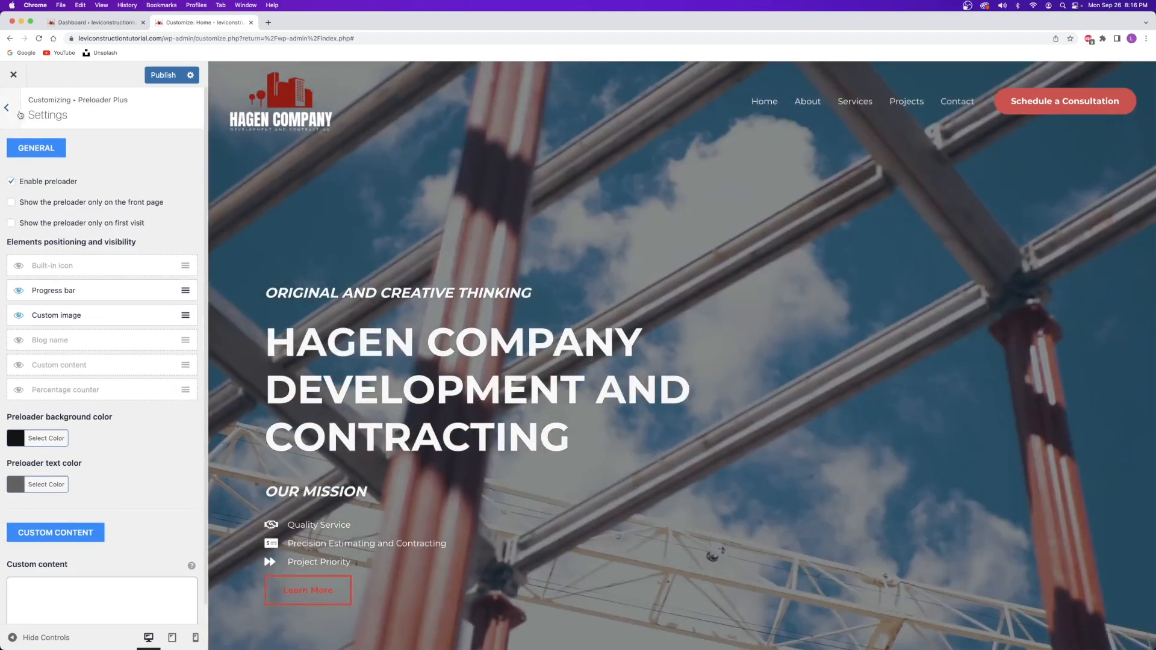
Set White.png from the media library as the custom image of the Preloader Plus preloader.
left_click(24, 114)
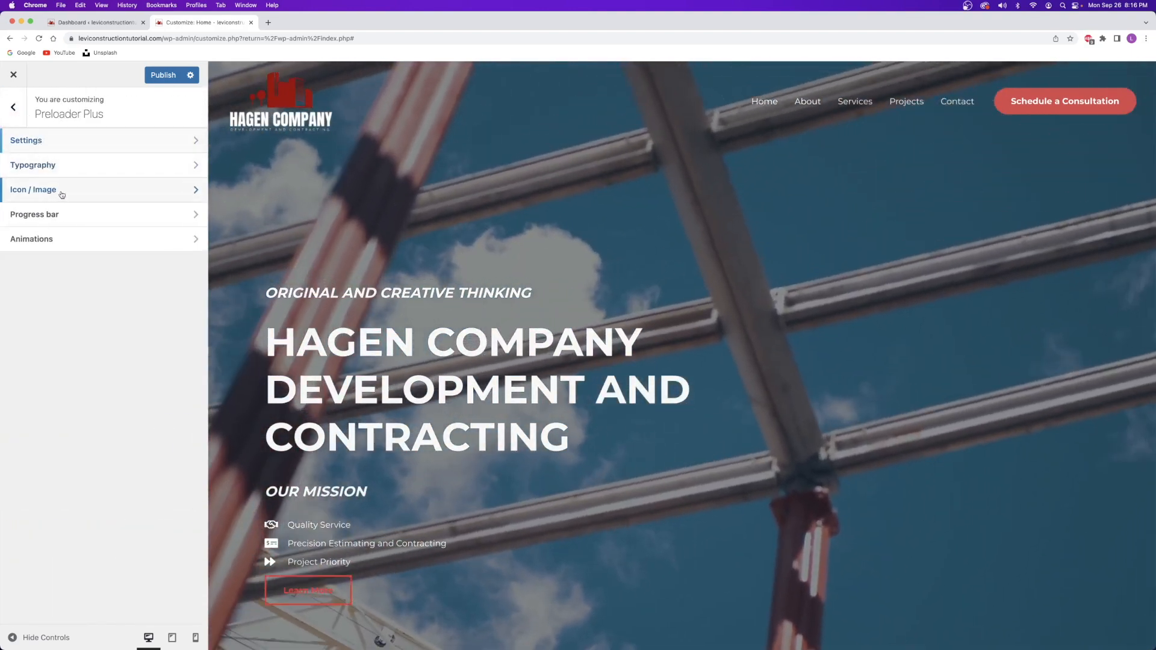
left_click(60, 189)
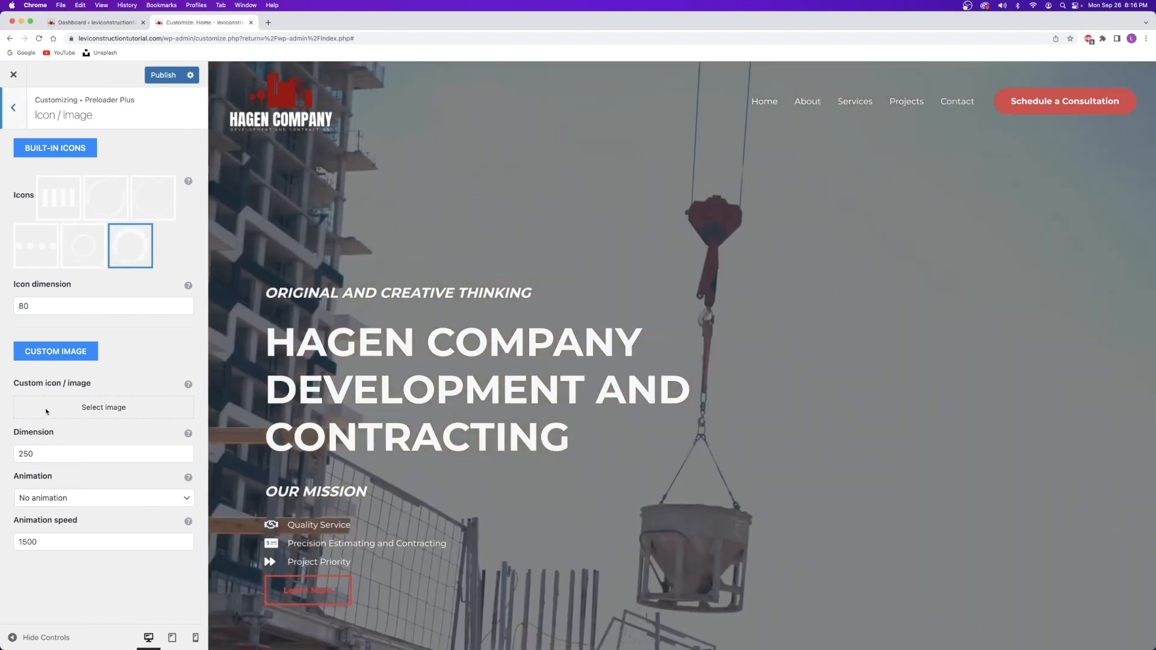
left_click_drag(13, 384, 66, 375)
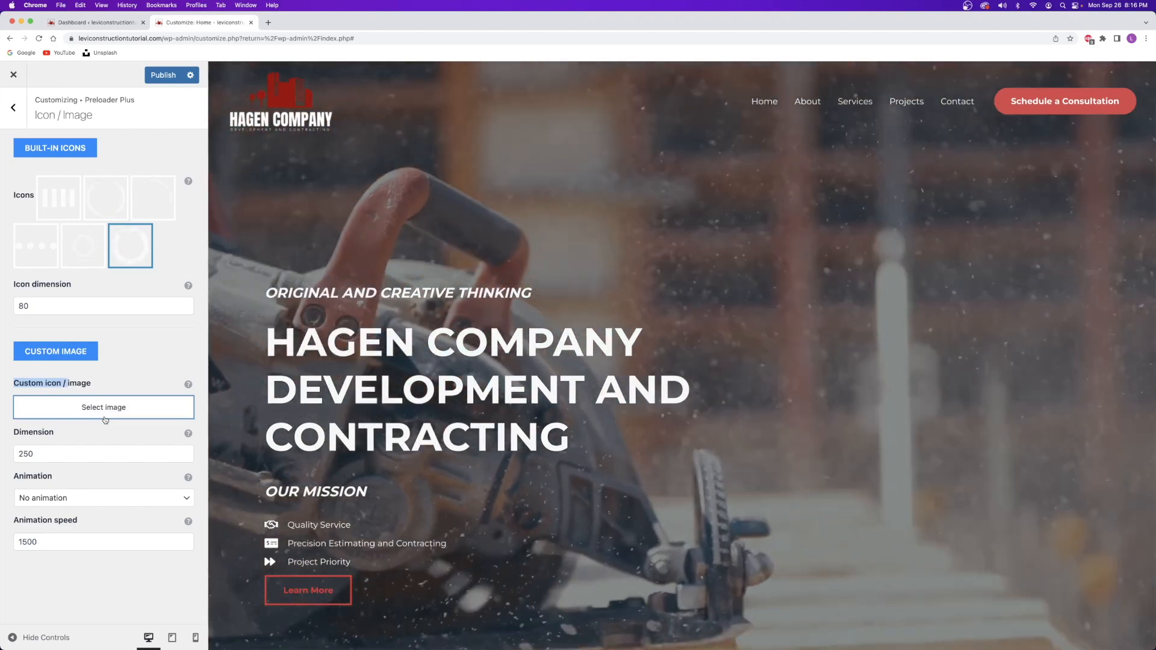
left_click(104, 407)
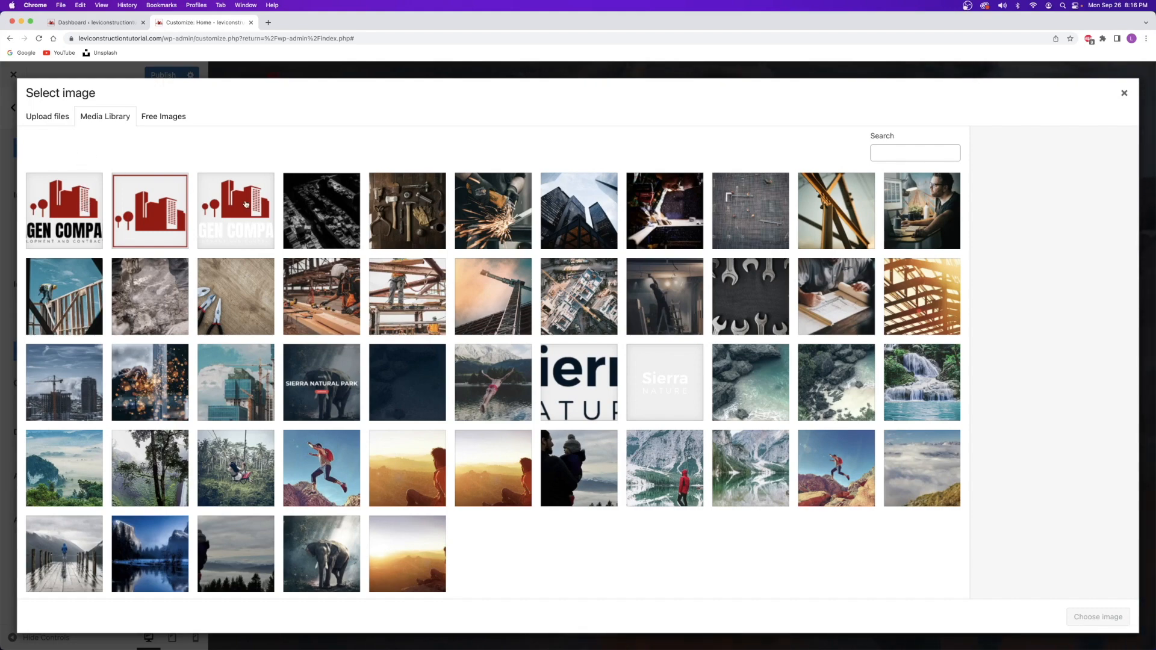
left_click(247, 207)
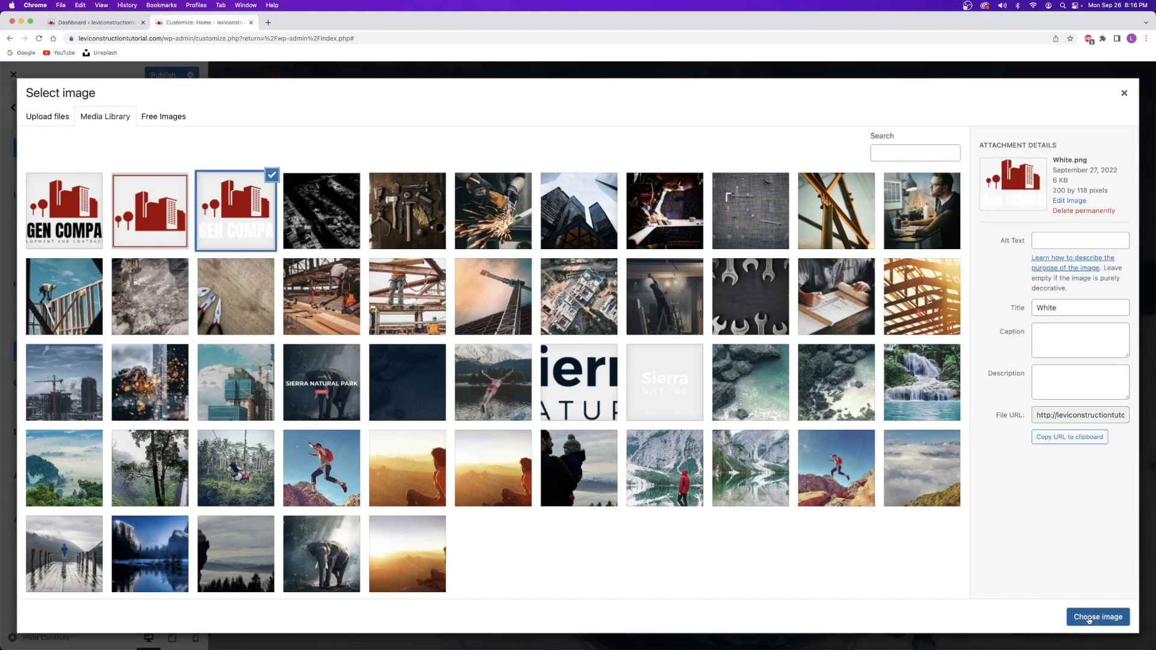
left_click(1096, 620)
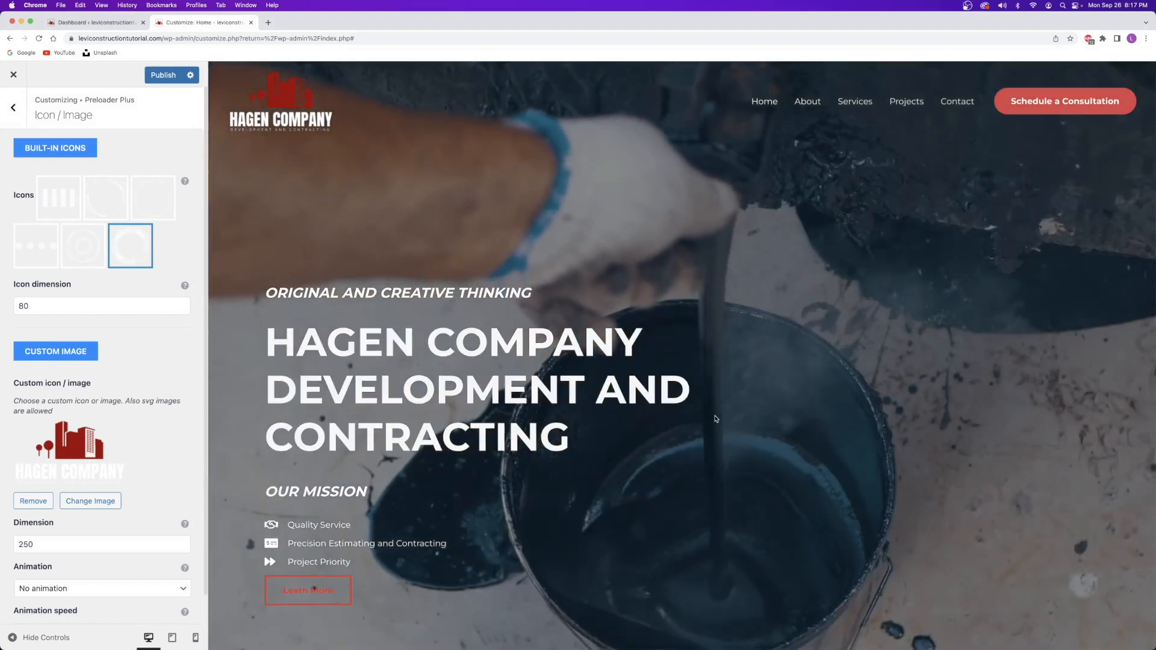
Publish the Preloader Plus changes in the Customizer and close its browser tab to return to the WordPress dashboard.
left_click(160, 76)
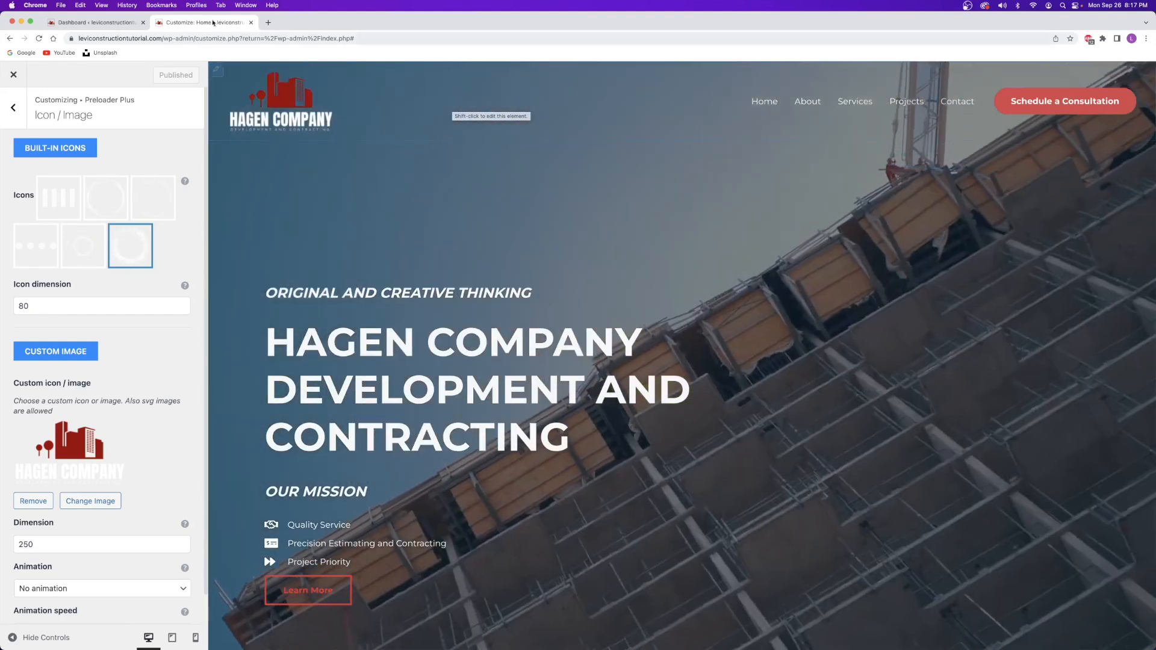
left_click(251, 22)
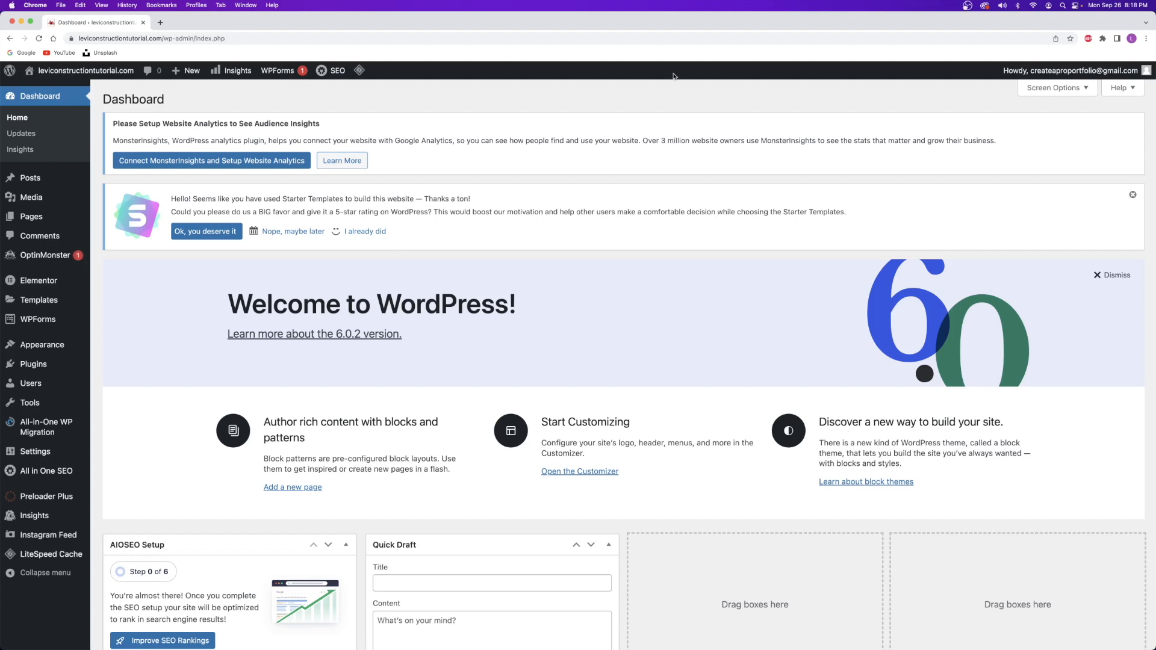
left_click_drag(832, 92, 319, 86)
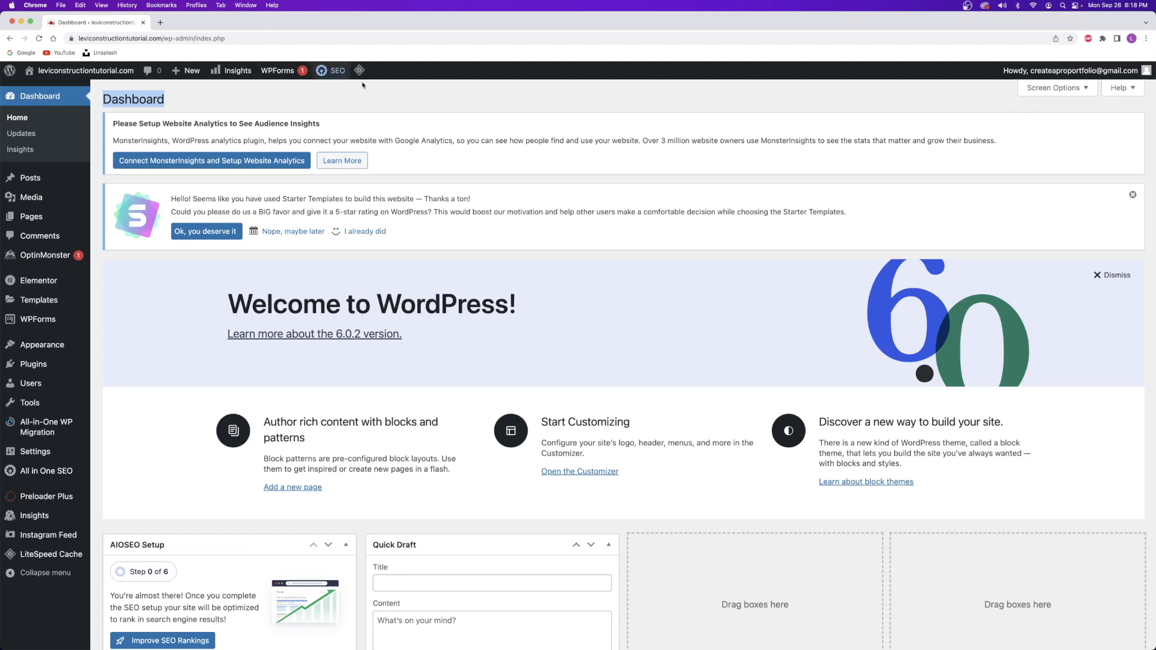
left_click(387, 91)
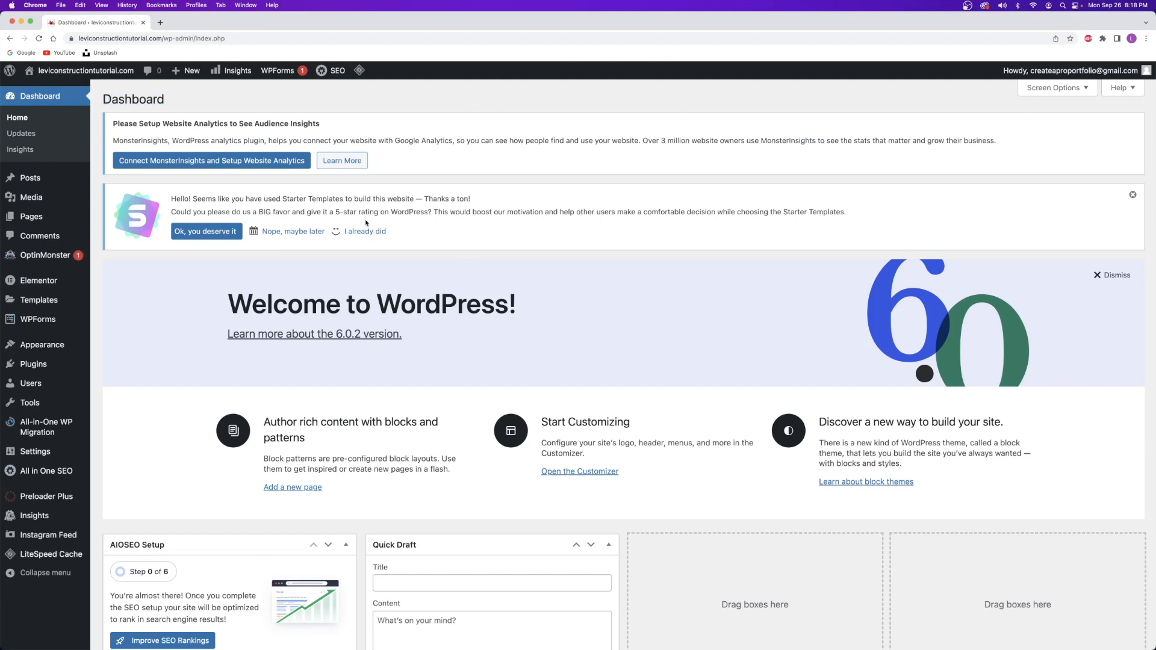
Open the website's home page in a new browser tab and start editing it with Elementor.
right_click(102, 71)
left_click(118, 78)
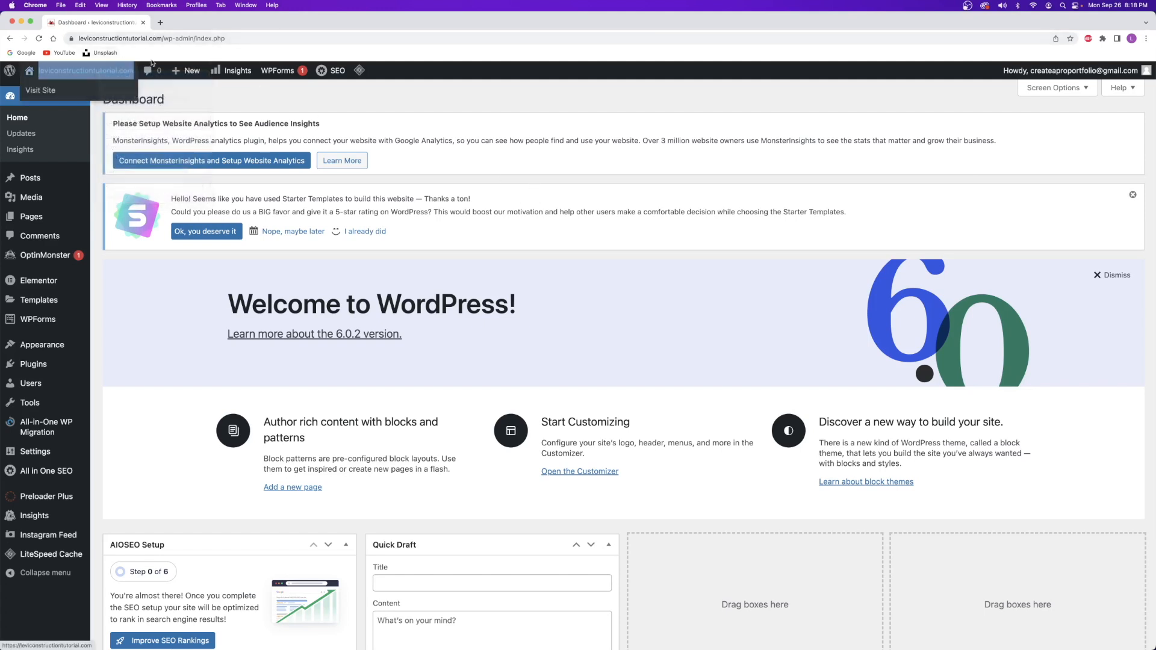
left_click(176, 26)
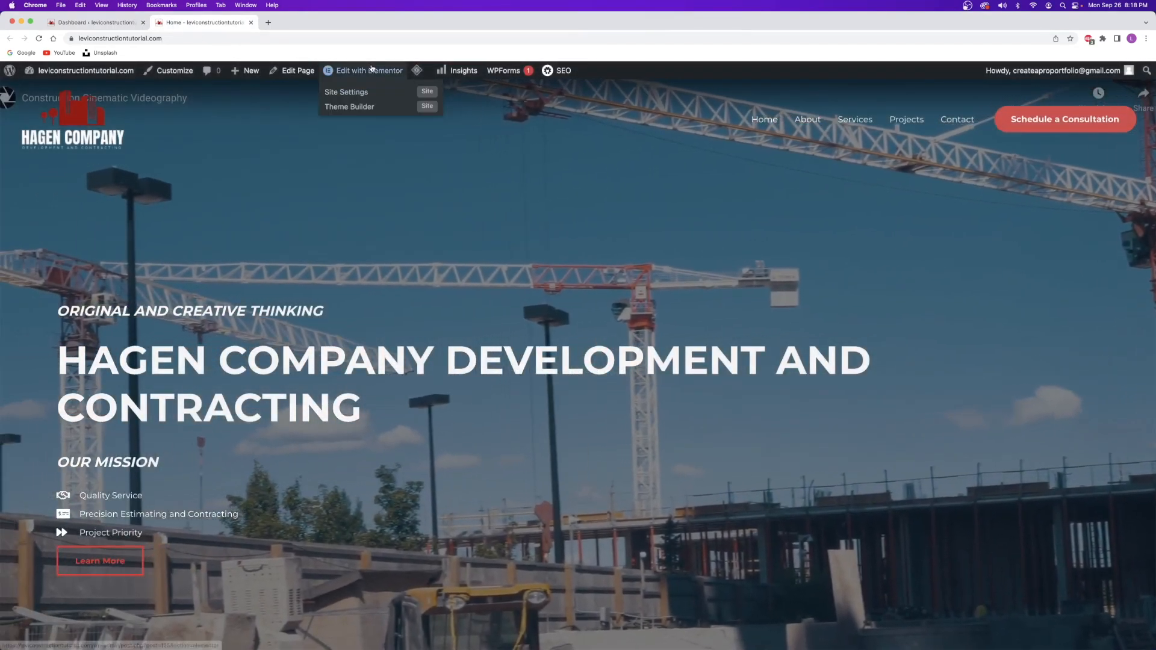
left_click(371, 70)
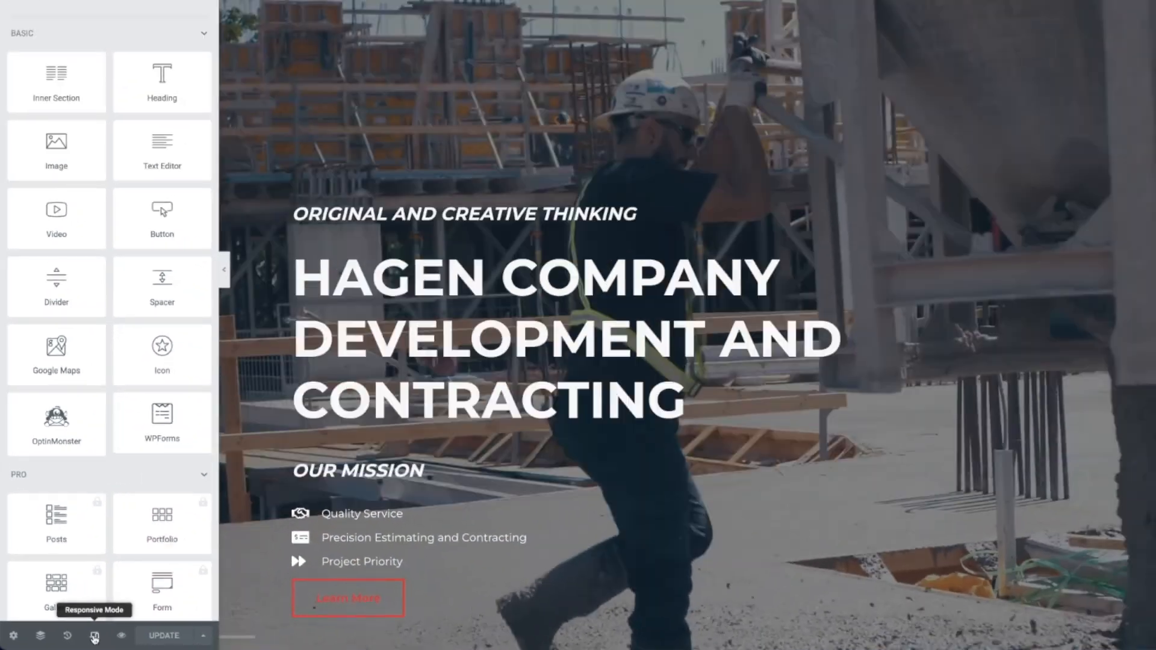
Switch the Elementor preview to the Mobile device view and examine the home page's layout from the hero section to the Instagram feed.
left_click(95, 637)
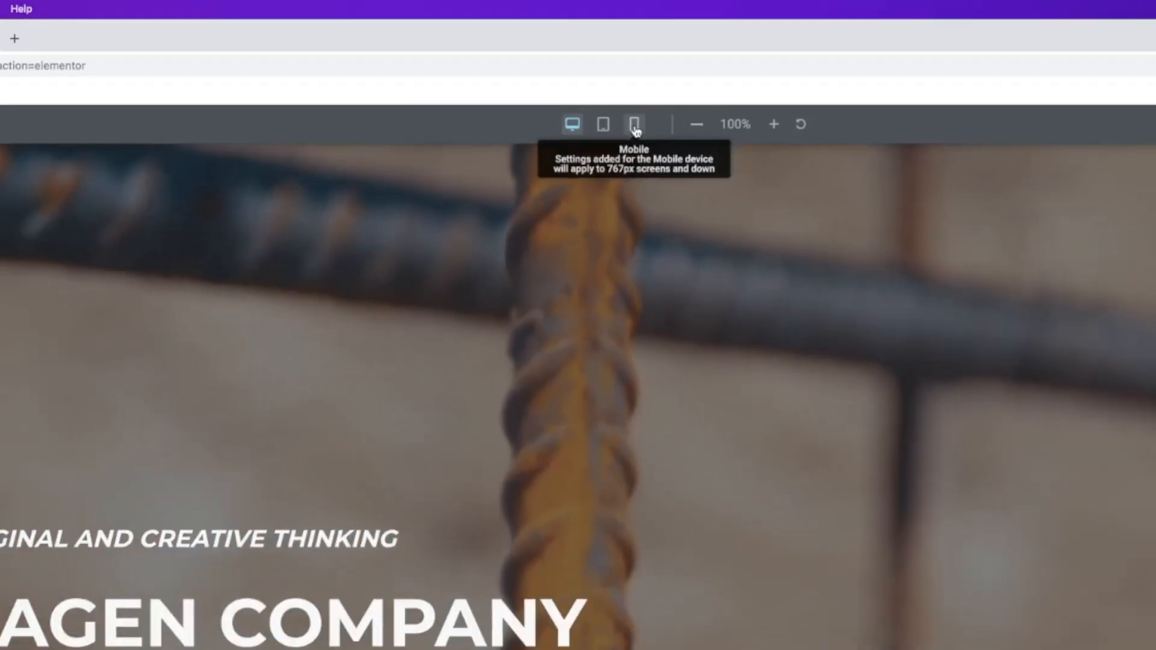
left_click(637, 148)
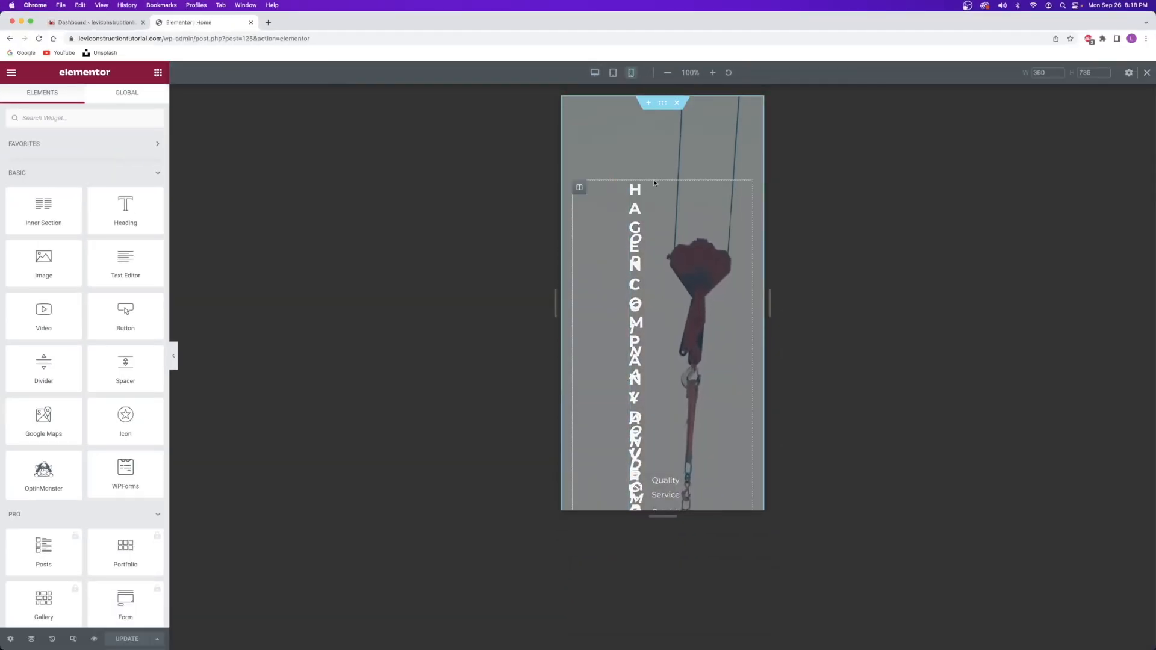
scroll(670, 287, "down", 10)
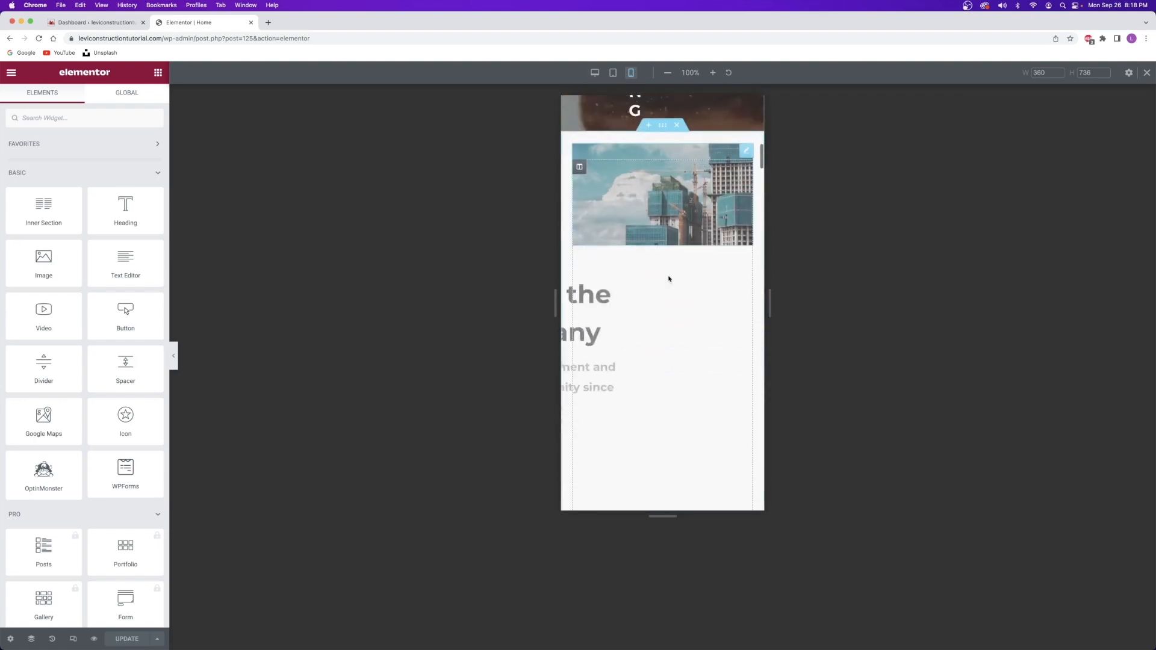
scroll(668, 275, "down", 10)
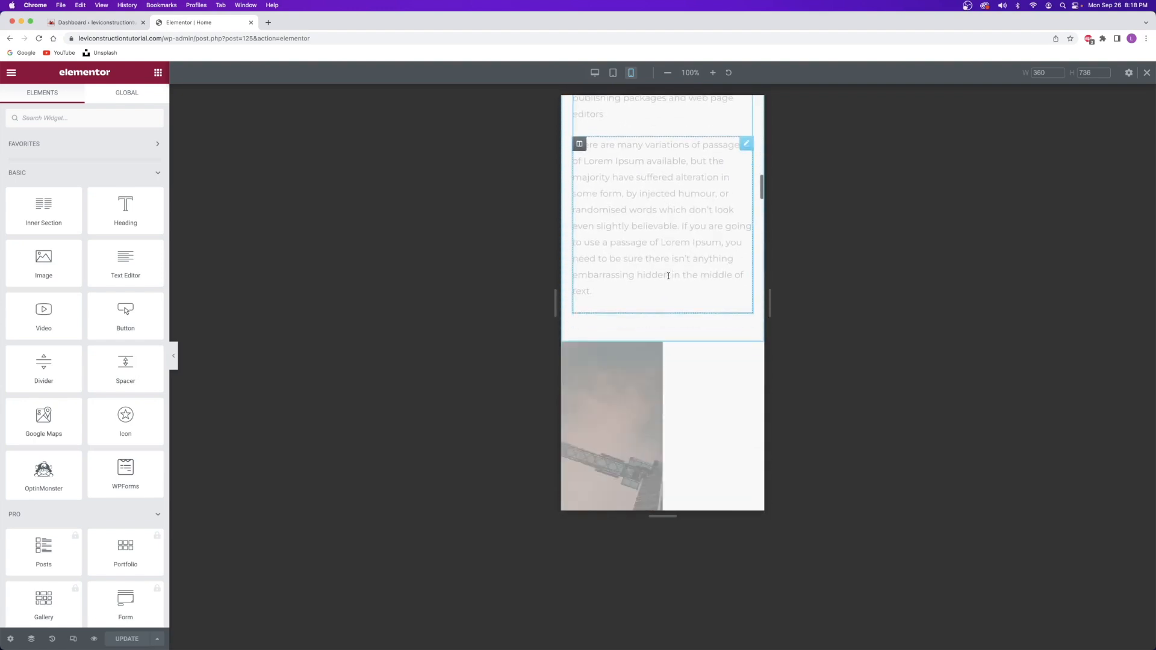
scroll(668, 278, "down", 10)
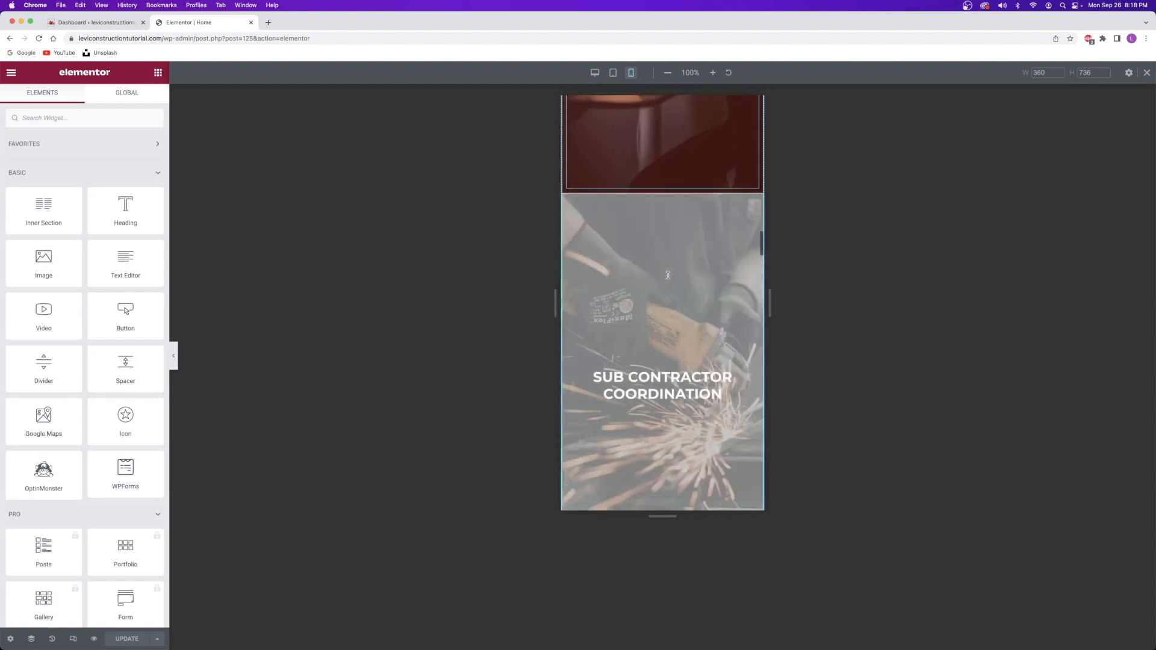
scroll(669, 278, "down", 10)
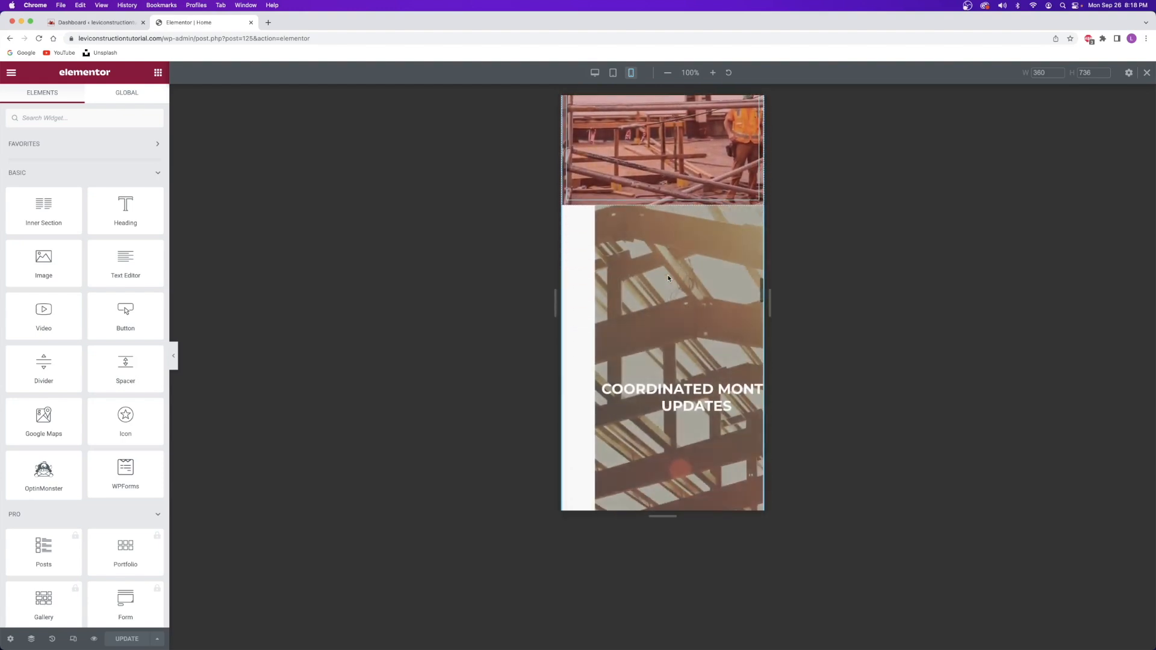
scroll(639, 332, "down", 5)
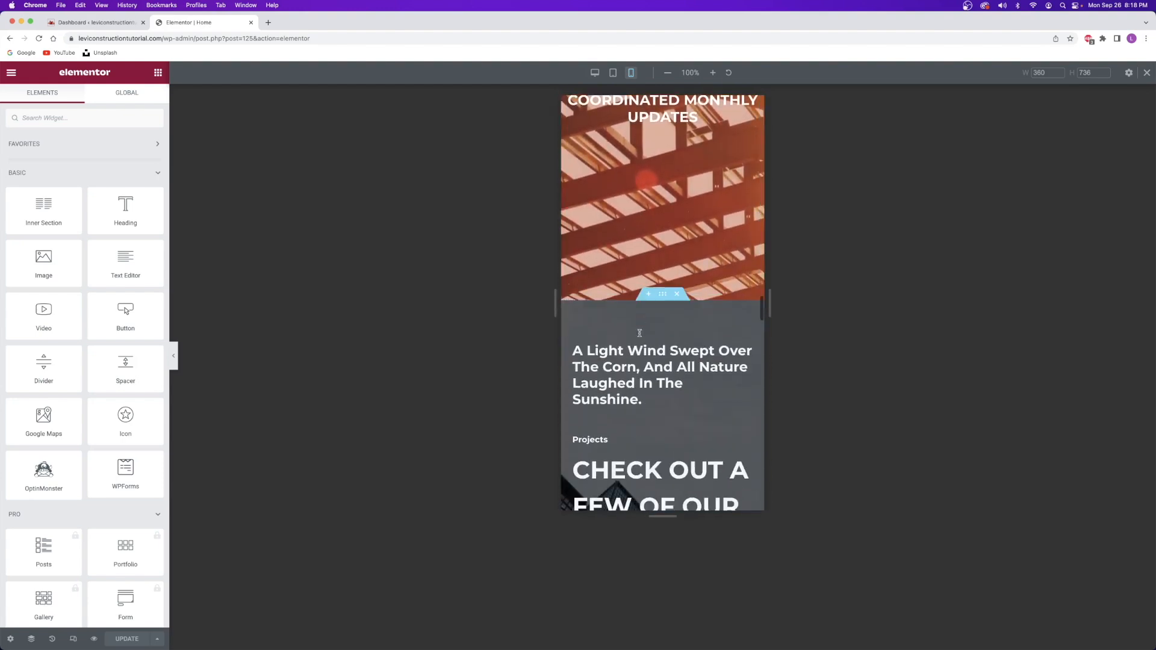
scroll(640, 333, "up", 10)
scroll(639, 333, "up", 4)
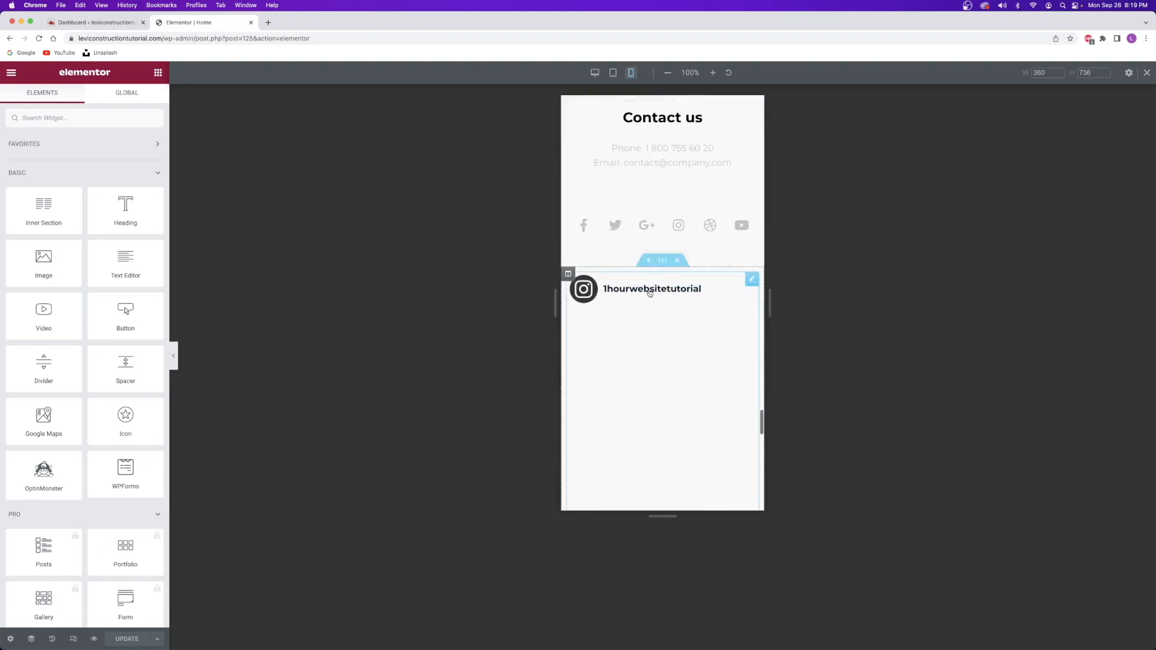
scroll(649, 293, "down", 3)
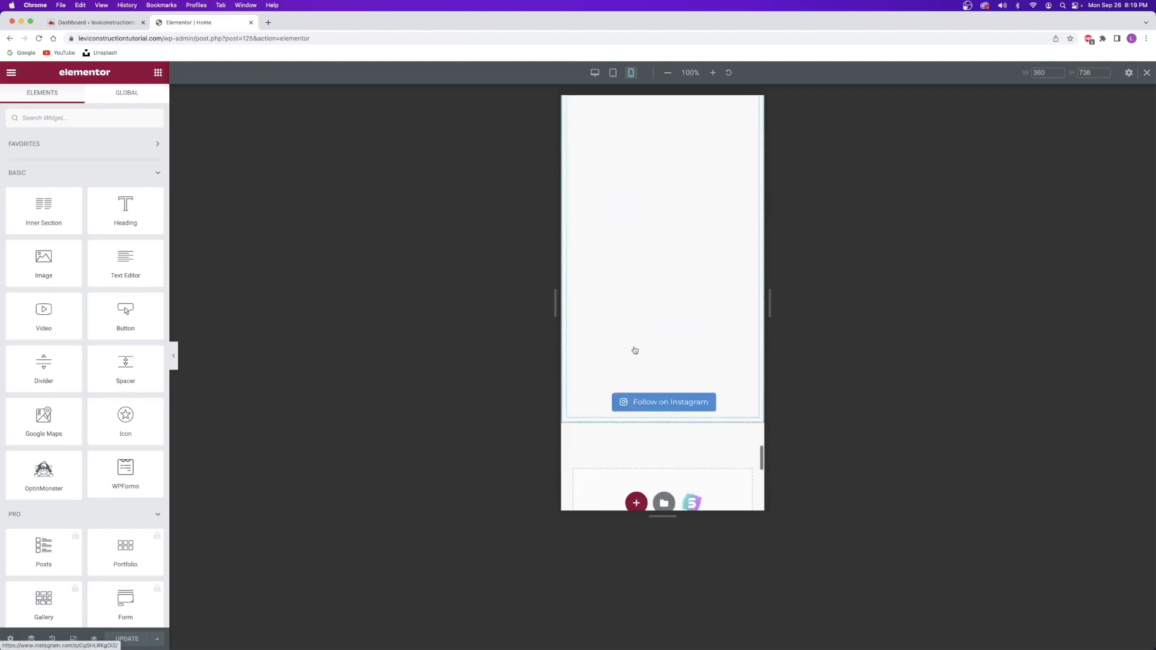
scroll(641, 362, "up", 10)
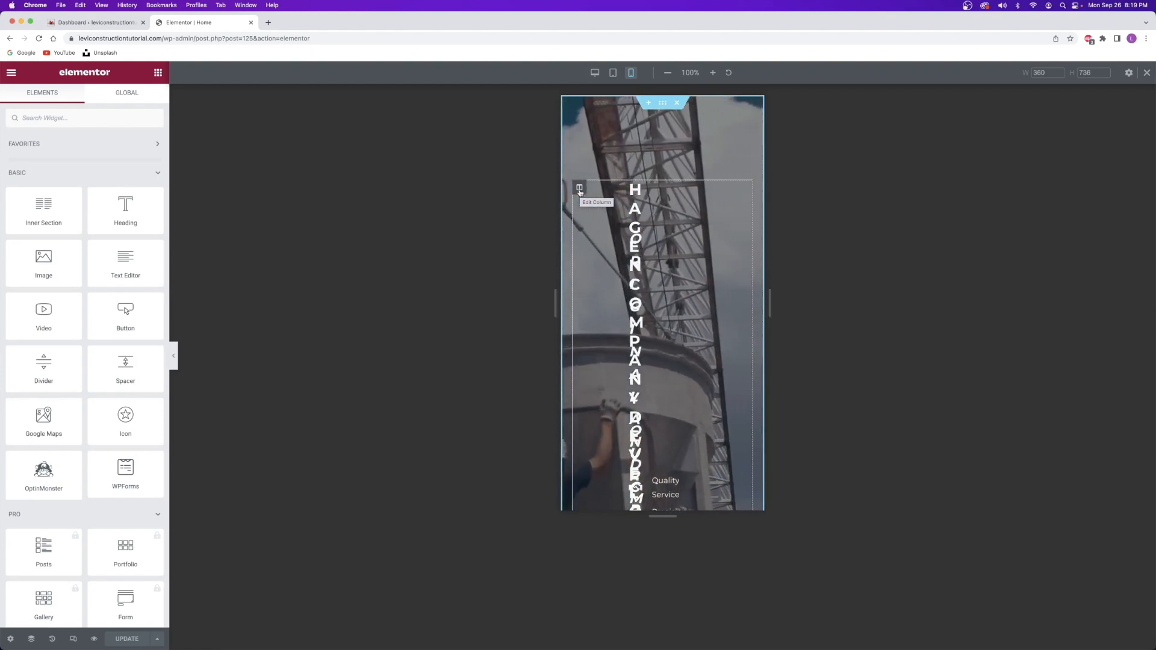
Check the hero column's padding in the Desktop view, and set its Mobile padding to 0 on all sides.
left_click(579, 189)
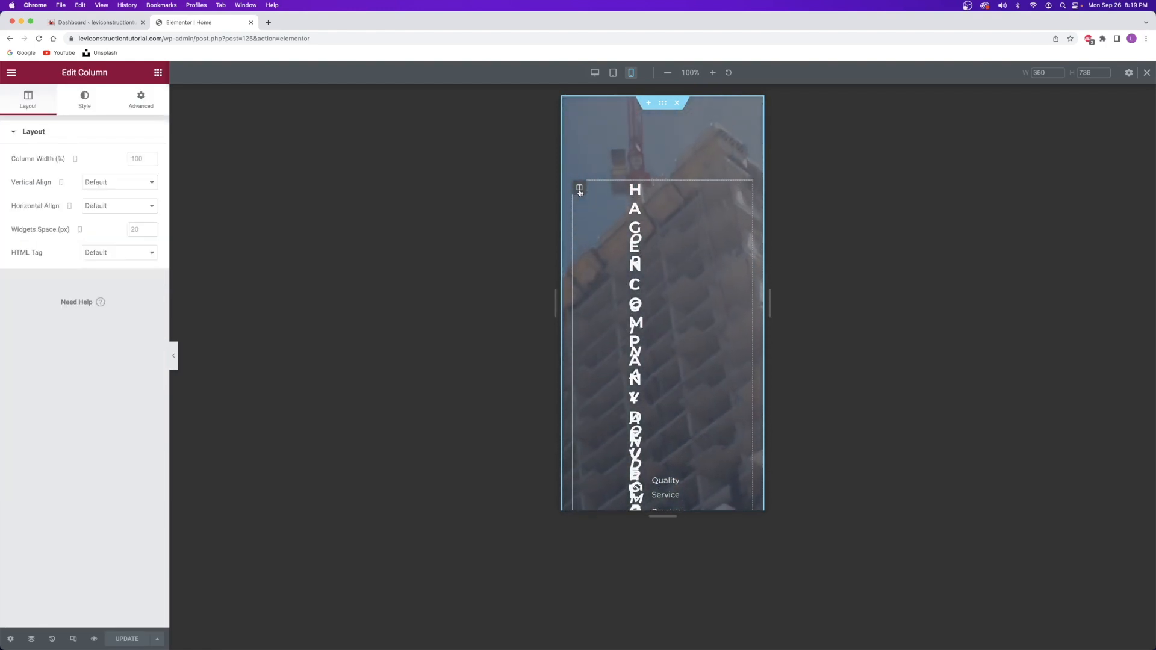
left_click(142, 99)
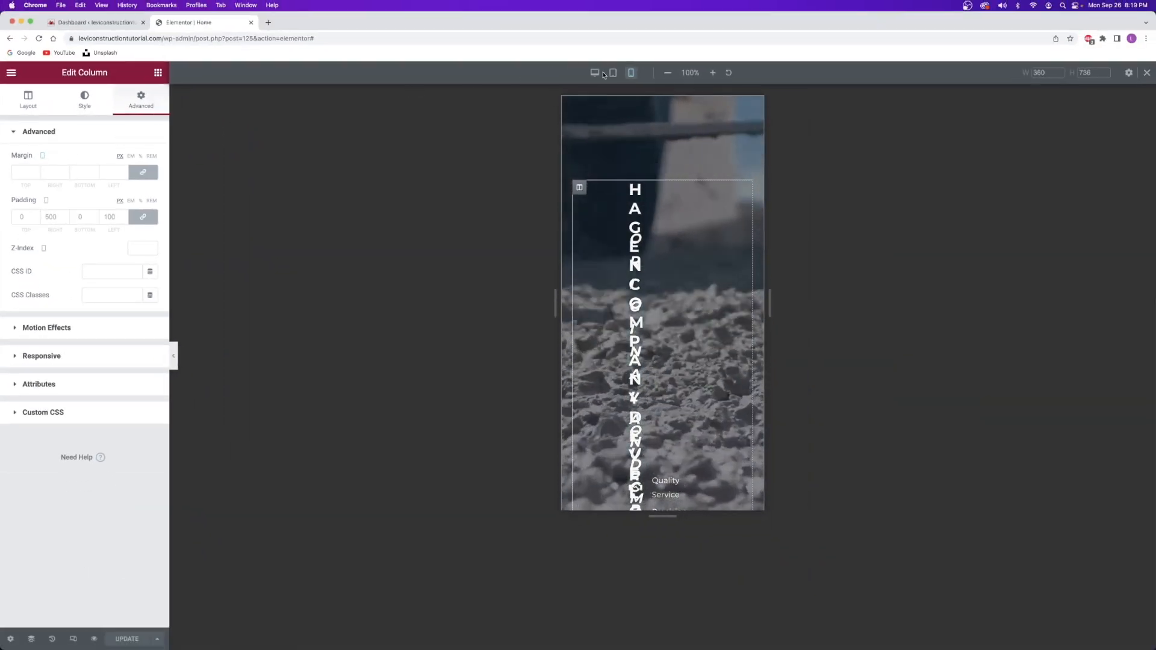
left_click(594, 72)
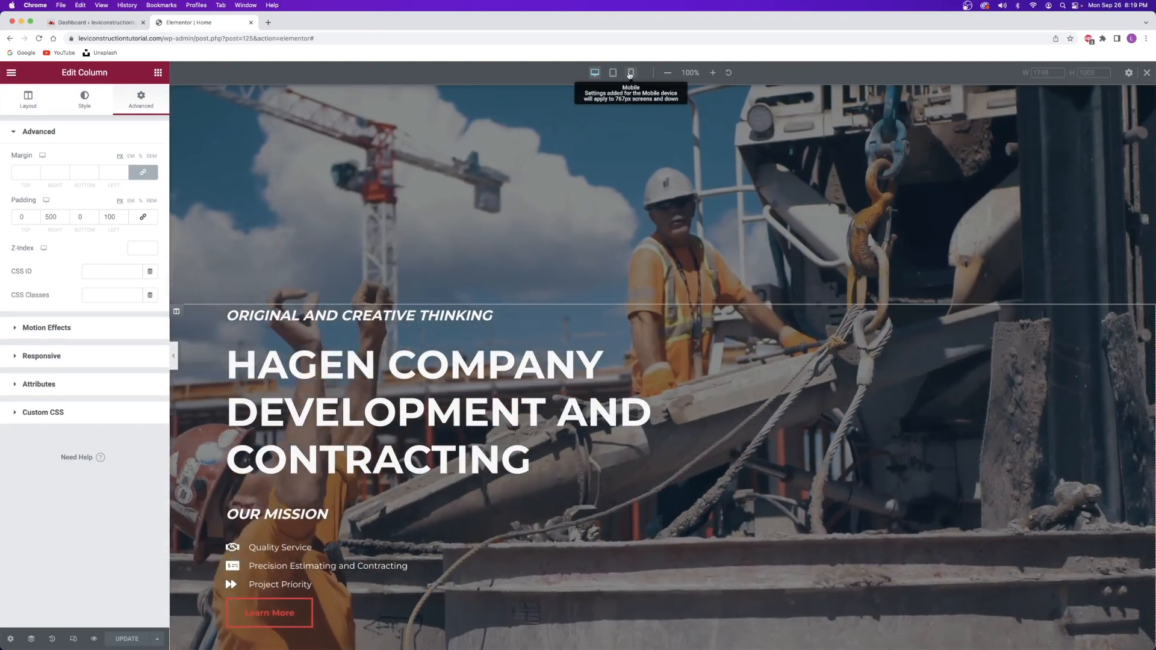
left_click(629, 73)
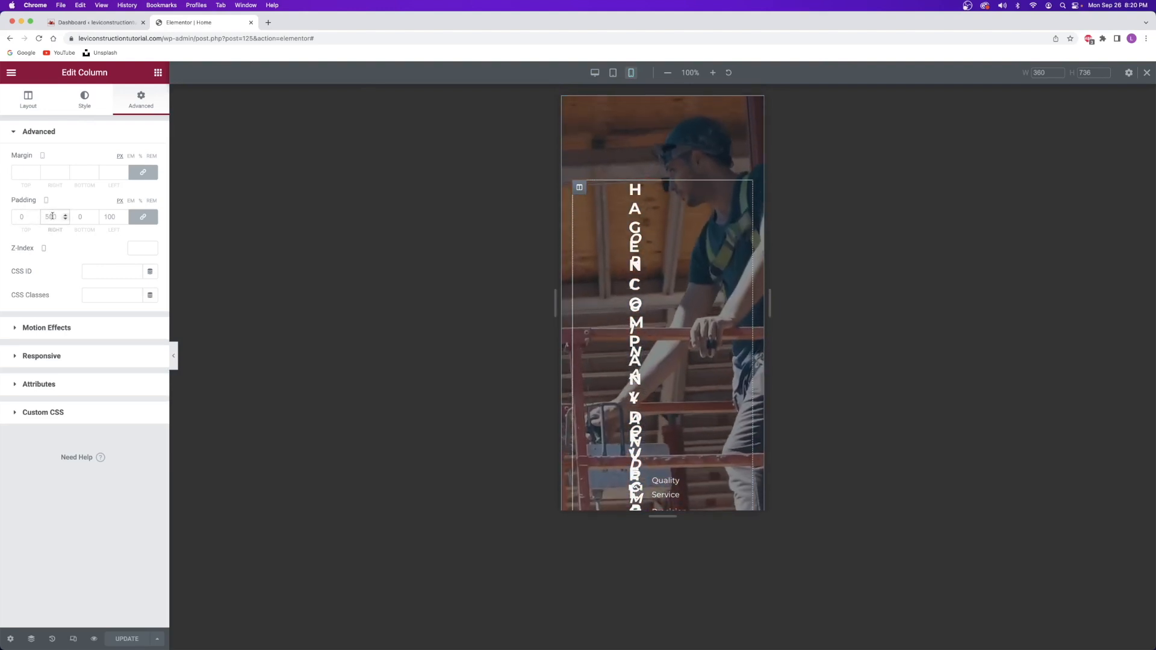
double_click(48, 216)
type("0")
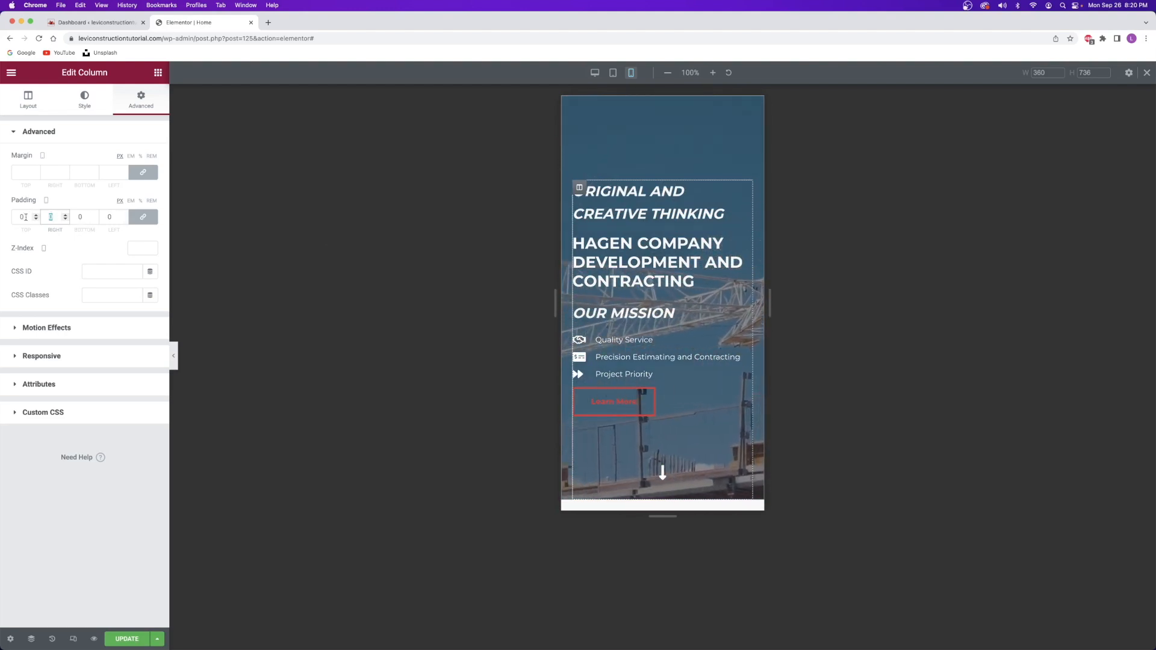
Try a Mobile padding of 500 on all sides of the hero column, reset it to 00, and compare the Desktop view.
type("500")
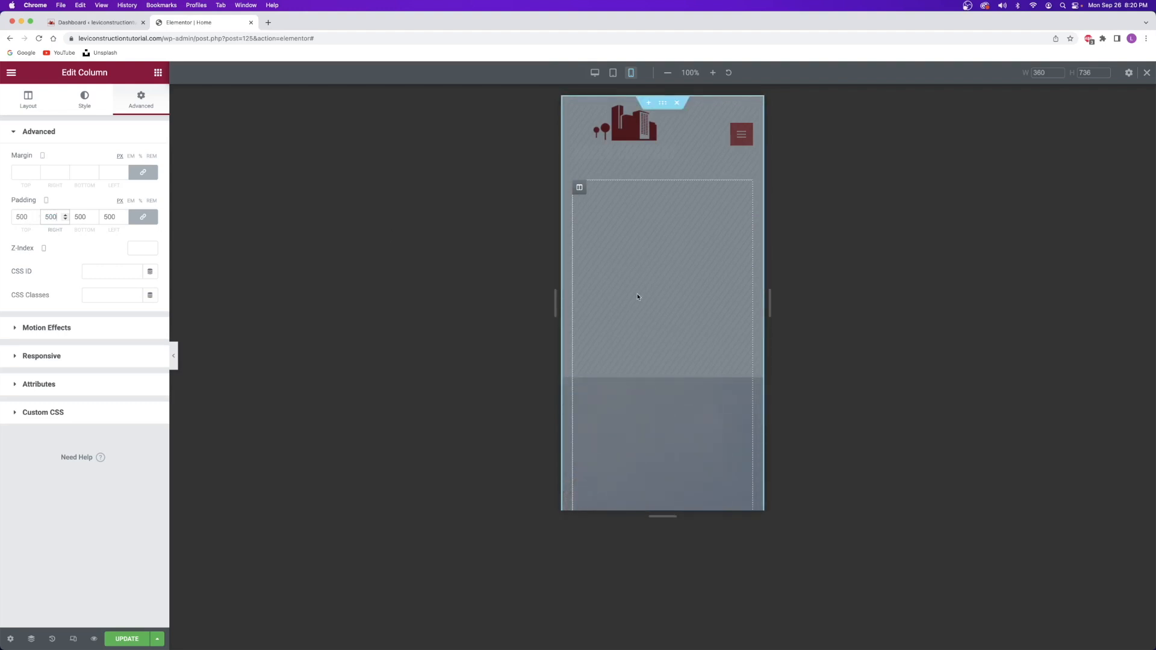
left_click(48, 217)
key("BackSpace")
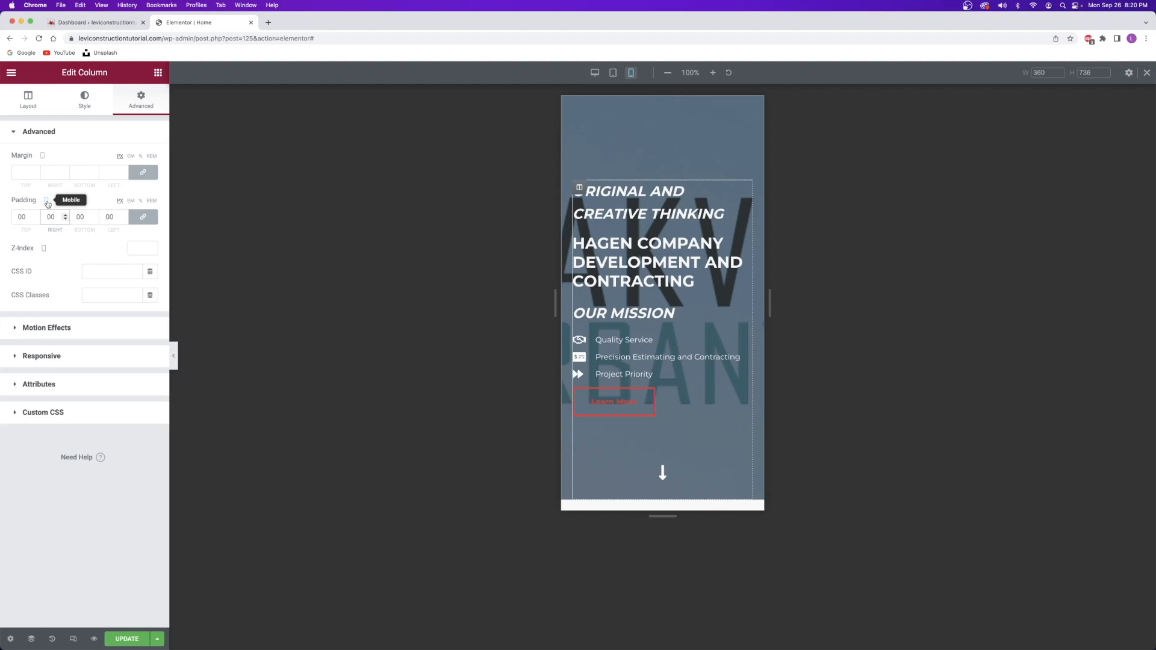
left_click(595, 72)
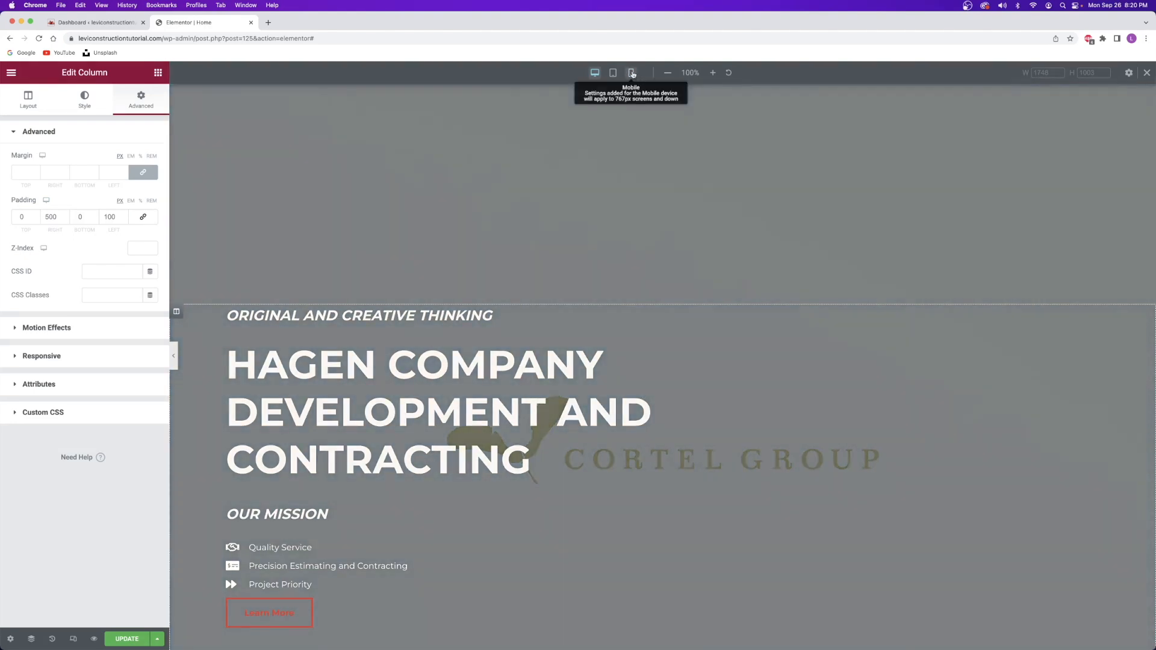
left_click(630, 74)
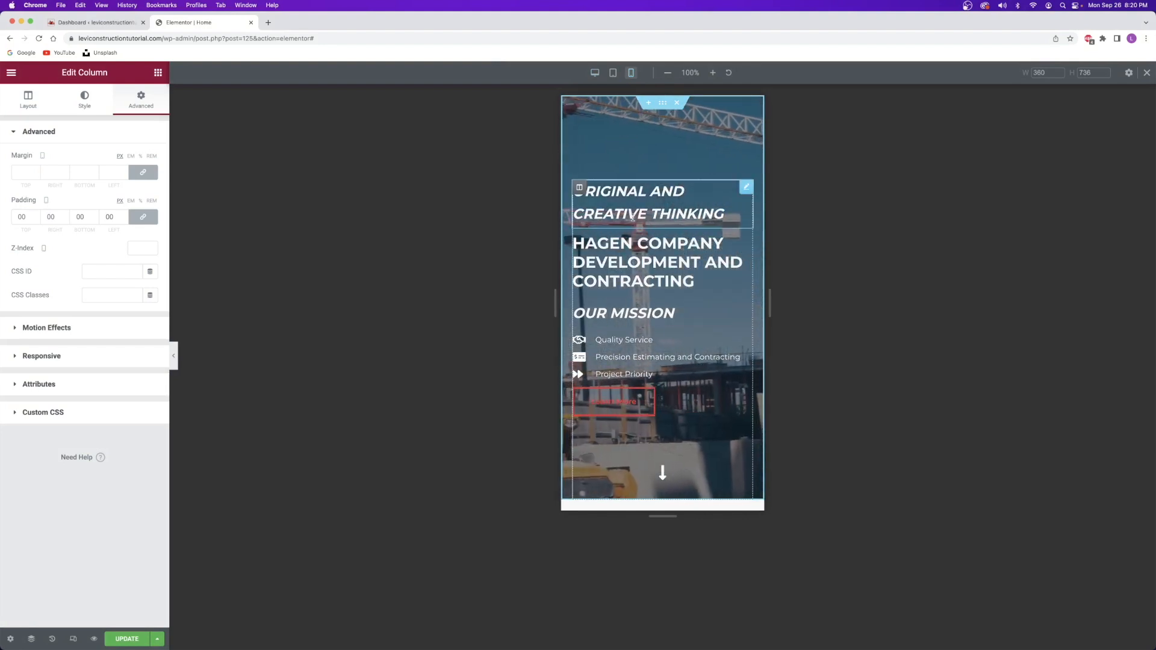
Set the mobile font size of the hero's main company heading to 34 px.
left_click(637, 260)
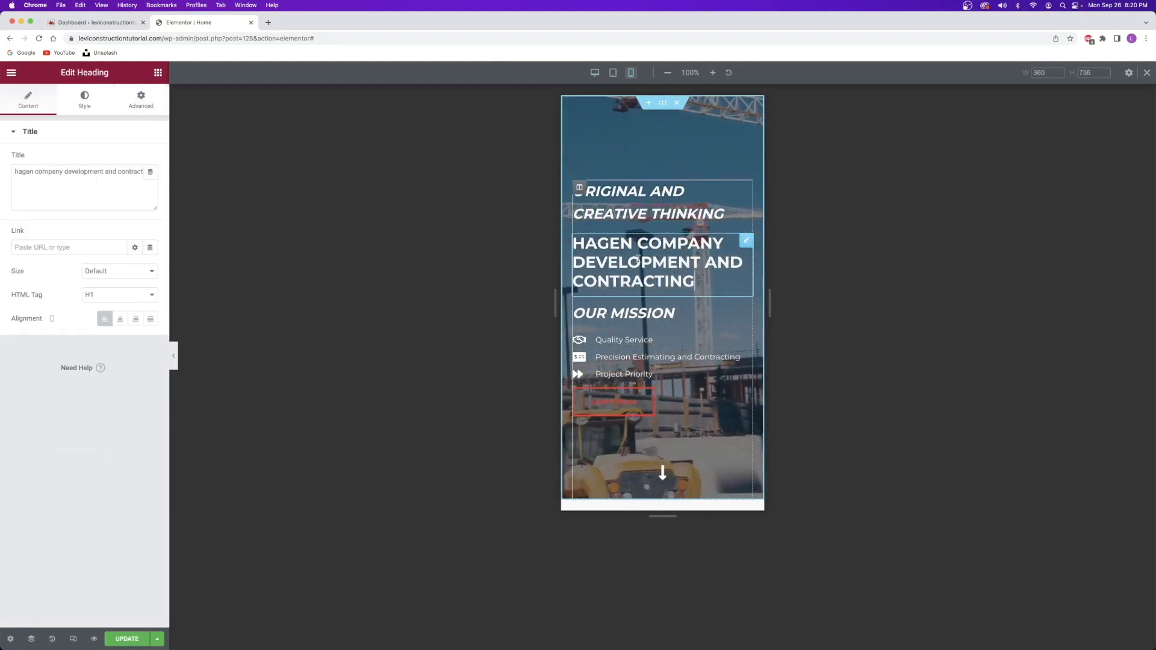
left_click(84, 106)
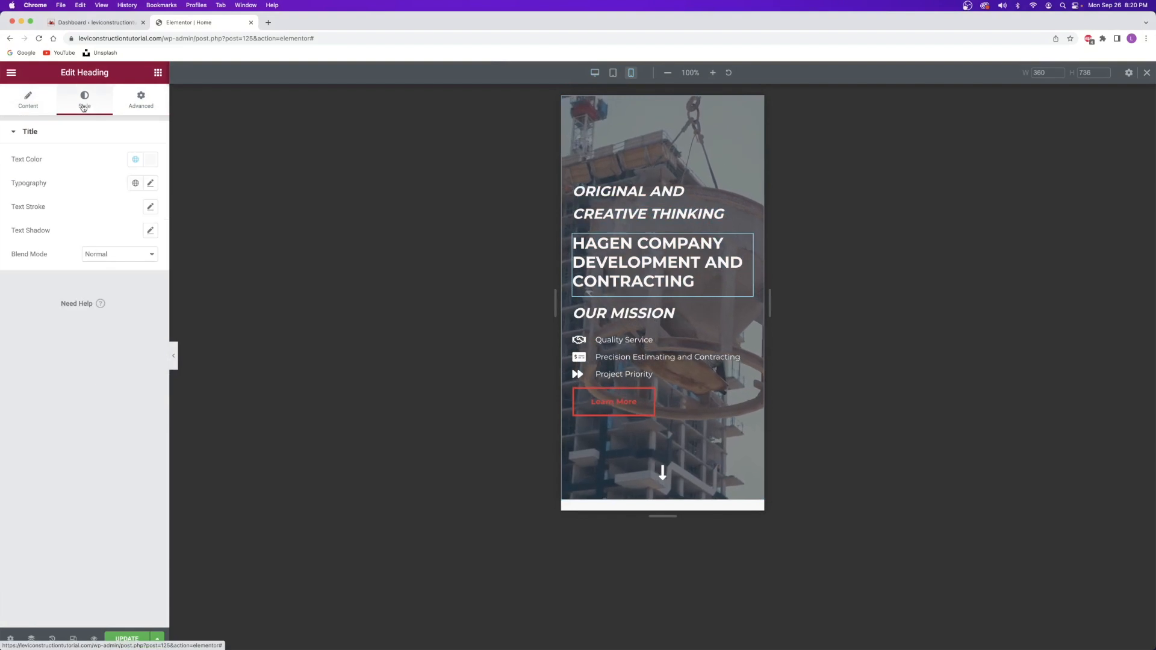
left_click(150, 184)
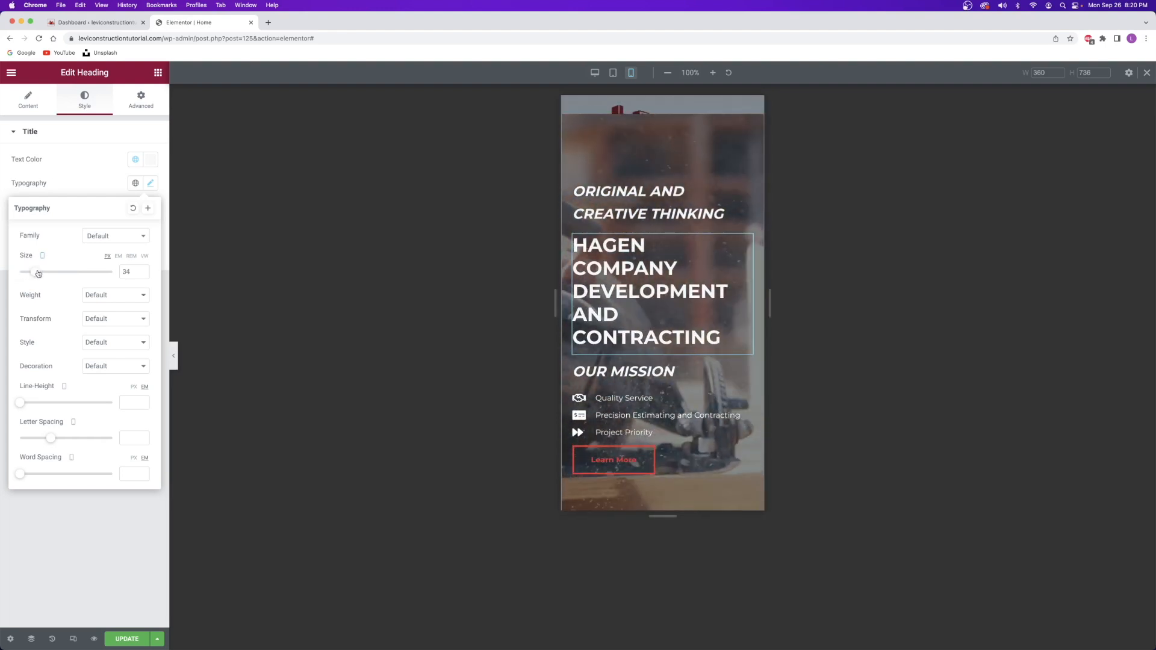
Set the mobile font size of the "Original and creative thinking" and "Our mission" headings to 18 px.
left_click(615, 207)
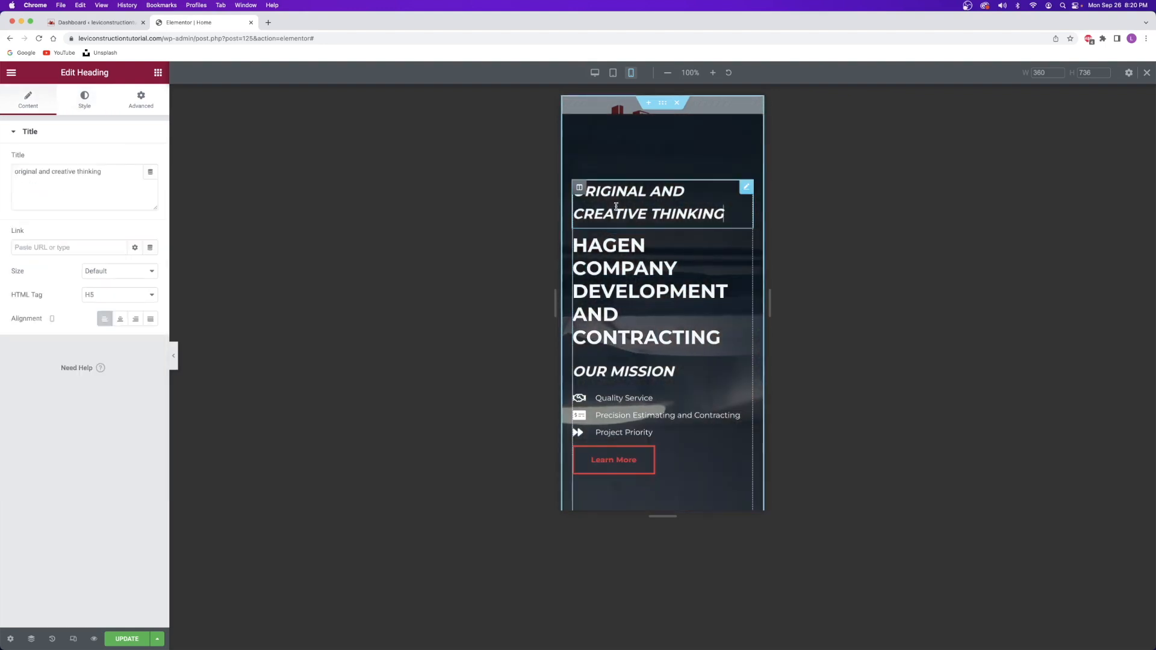
left_click(77, 102)
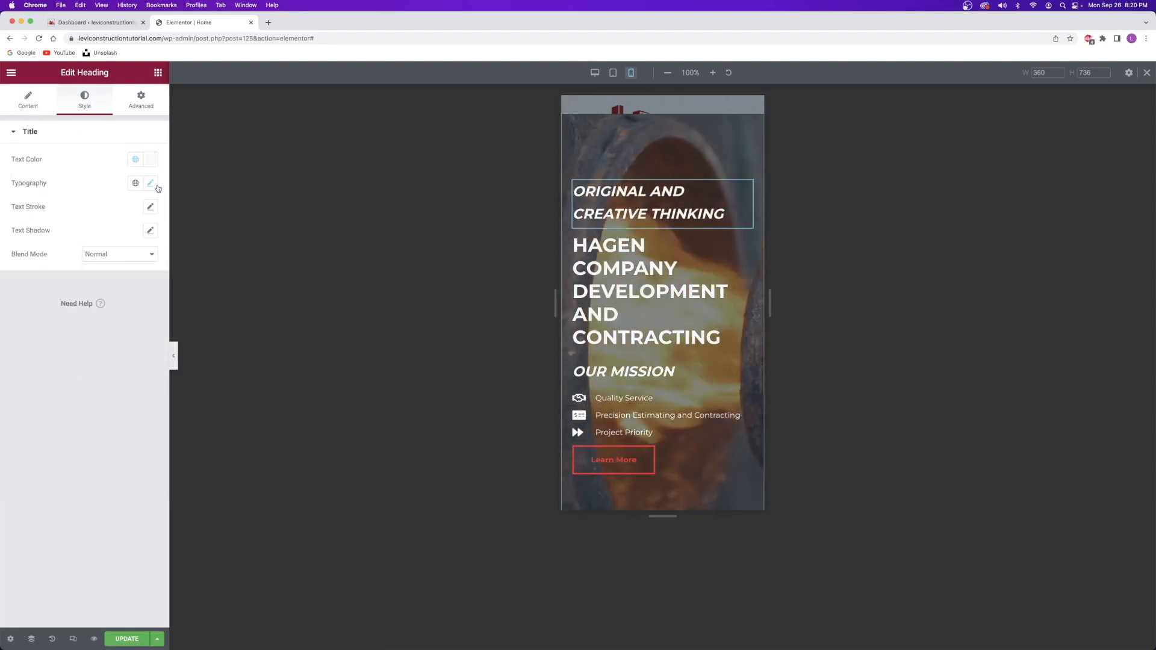
left_click(149, 183)
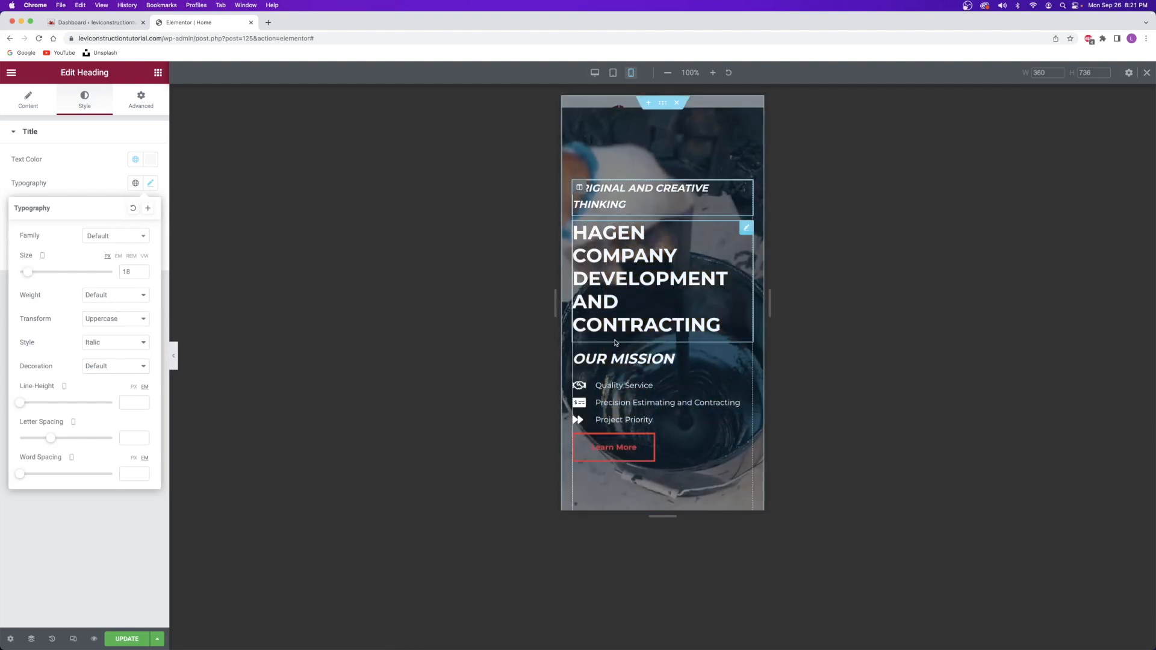
left_click(632, 355)
left_click(84, 103)
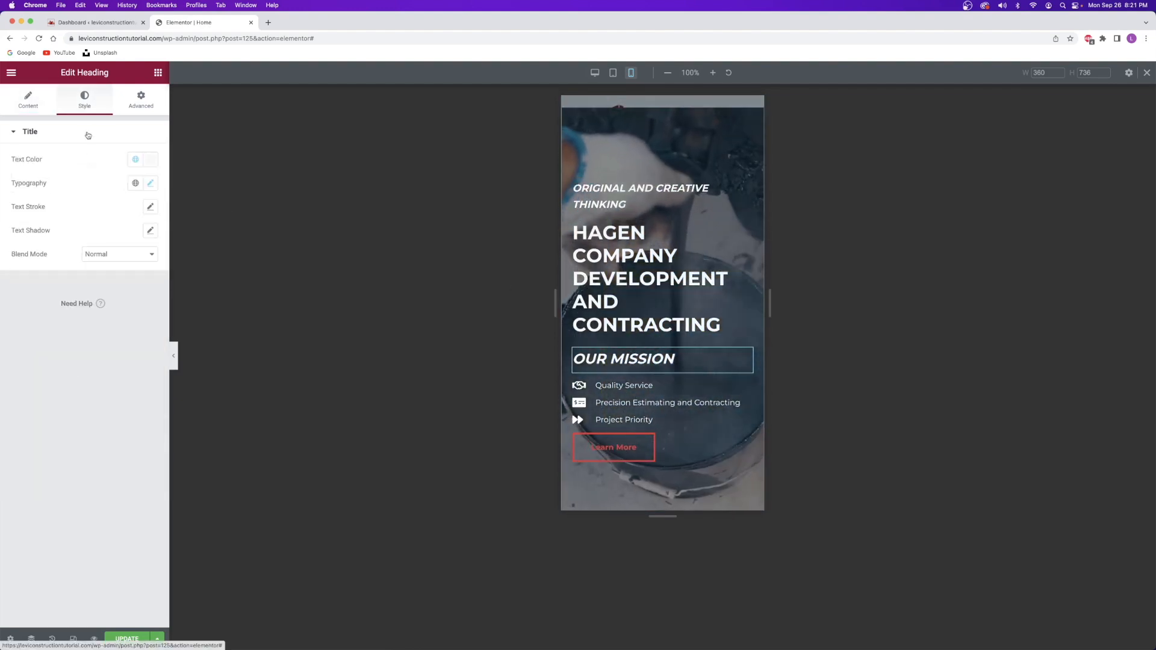
left_click(151, 184)
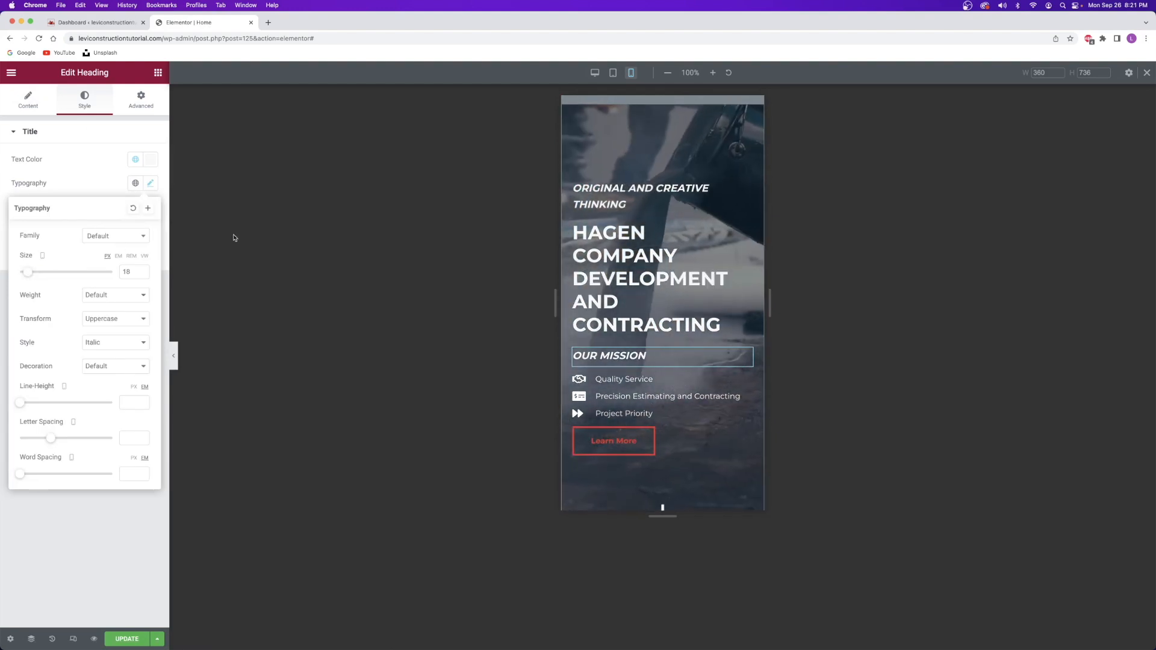
scroll(616, 284, "down", 2)
scroll(616, 283, "up", 2)
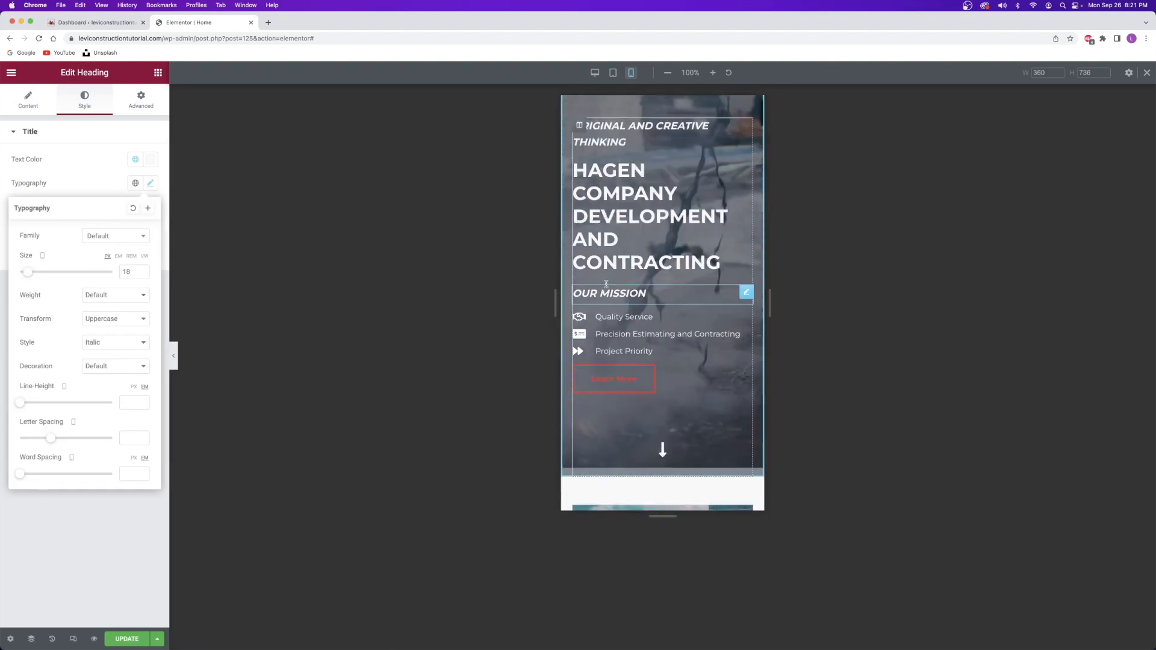
Switch the home page editor back to Desktop view, publish the update, and open the page preview.
left_click(595, 72)
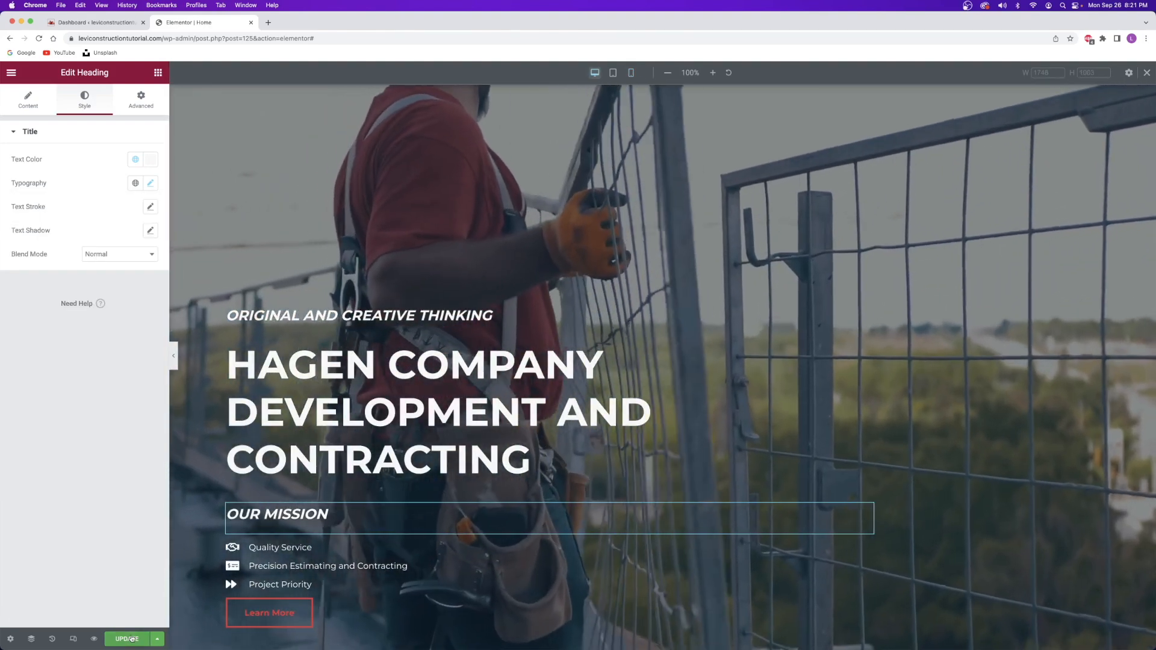
left_click(131, 639)
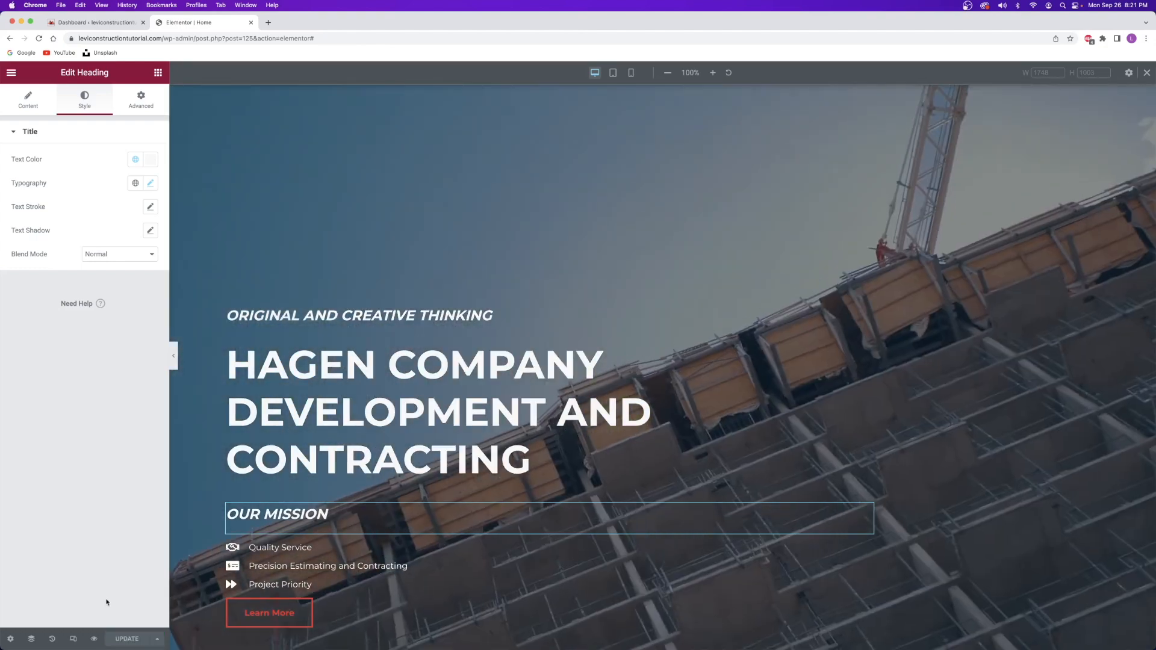
left_click(93, 638)
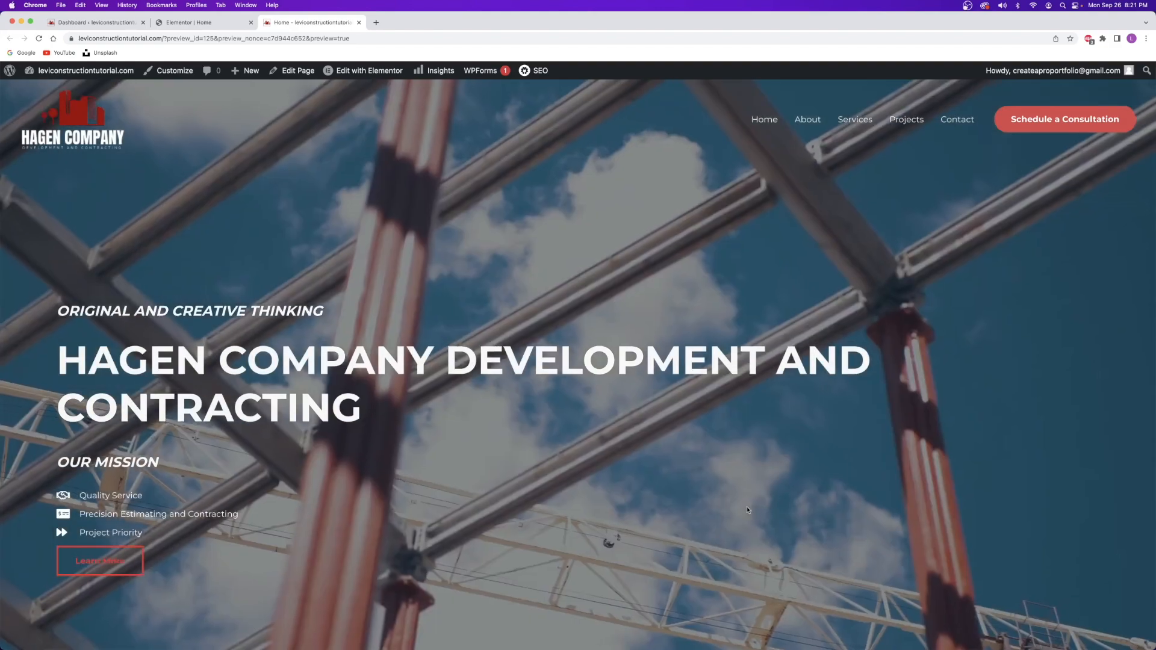
Review the previewed home page from the hero section through the services, projects and consultation calendar, and zoom in on the Austin map.
scroll(337, 333, "down", 3)
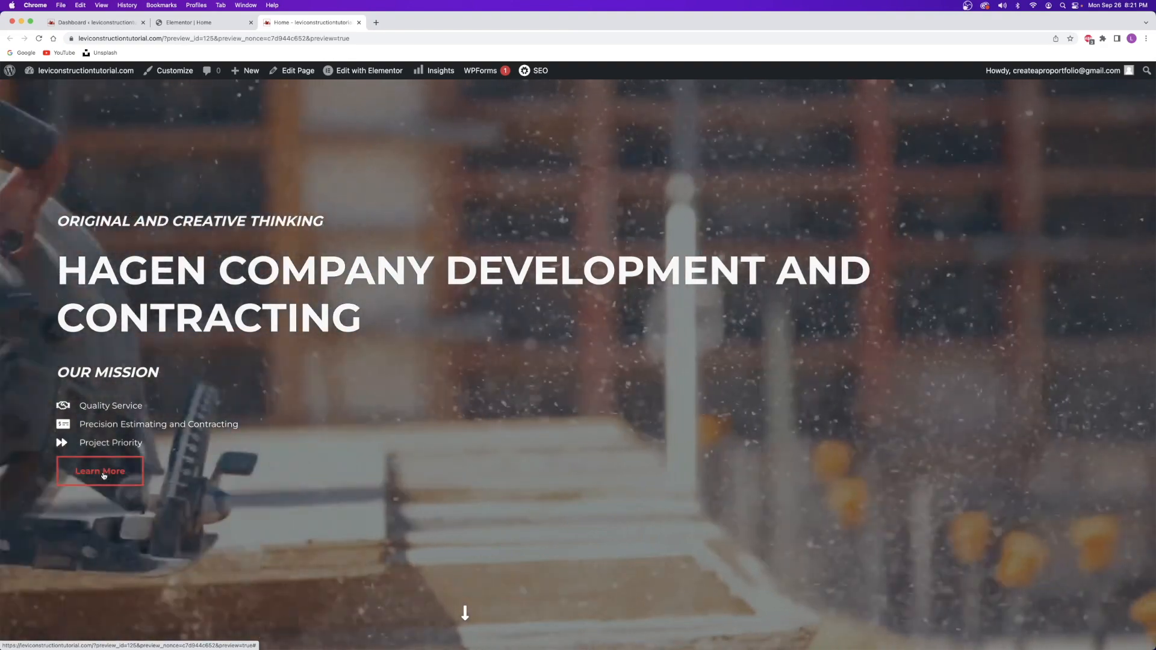
scroll(263, 443, "down", 7)
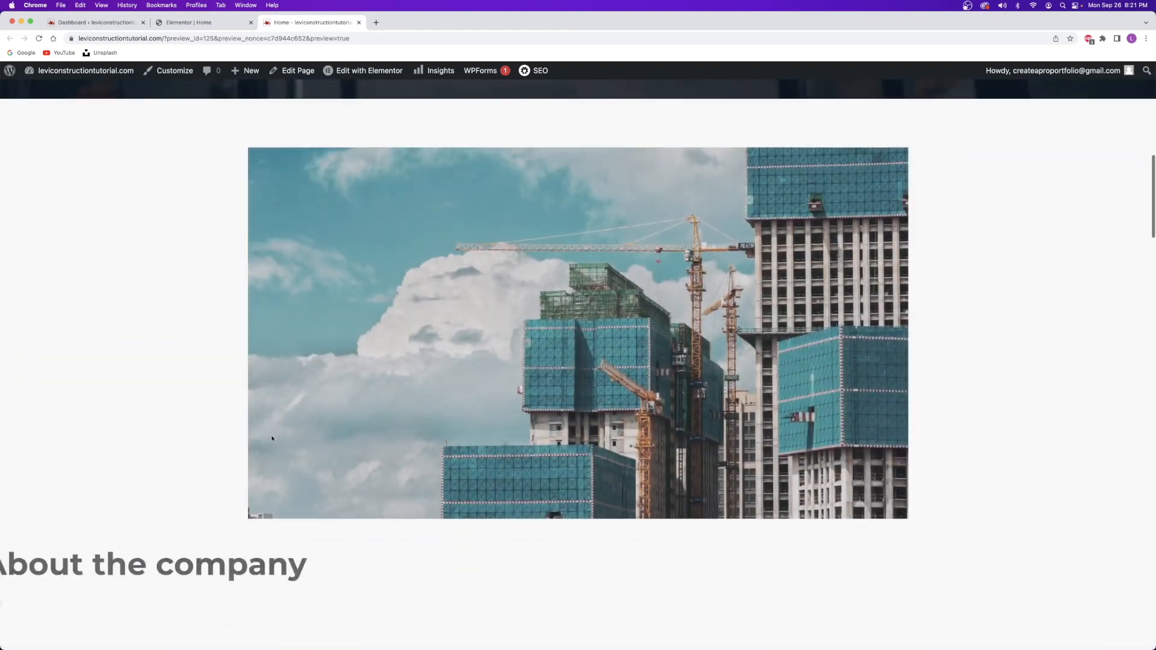
scroll(271, 435, "down", 3)
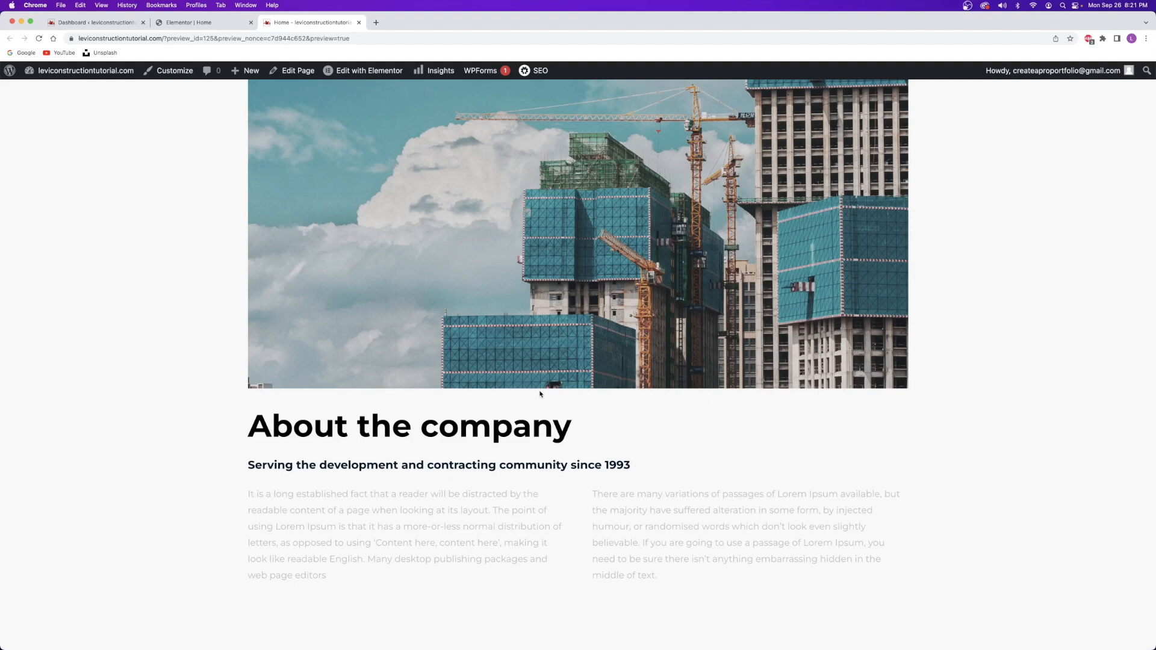
scroll(528, 389, "down", 8)
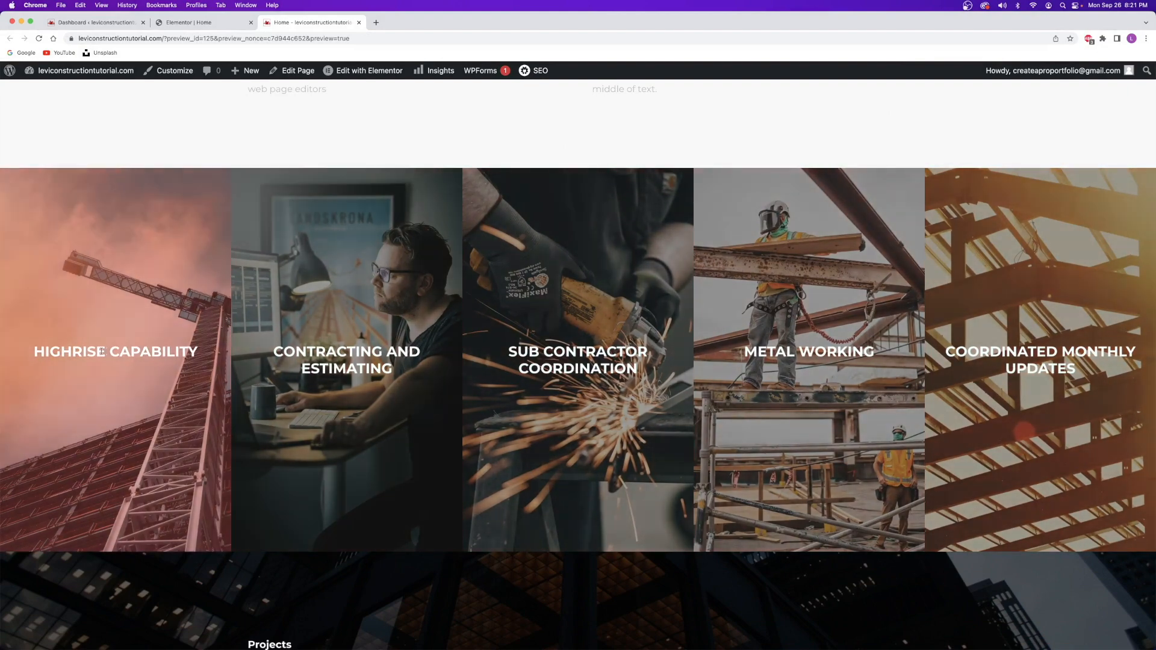
scroll(144, 349, "down", 6)
scroll(111, 354, "down", 1)
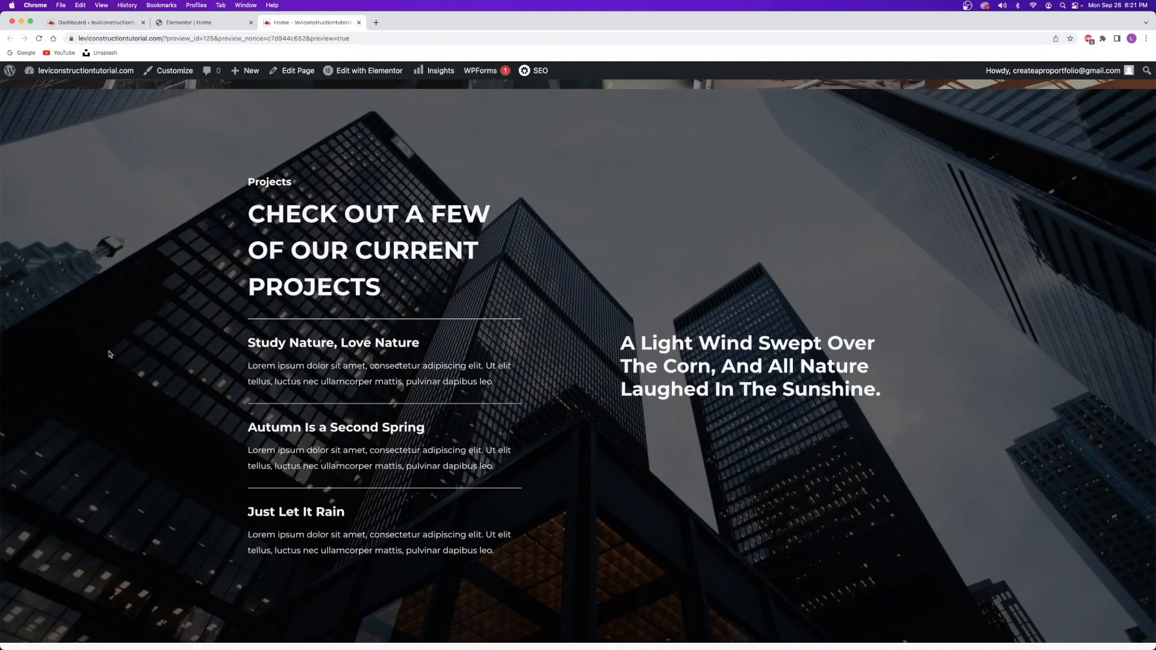
scroll(108, 354, "down", 8)
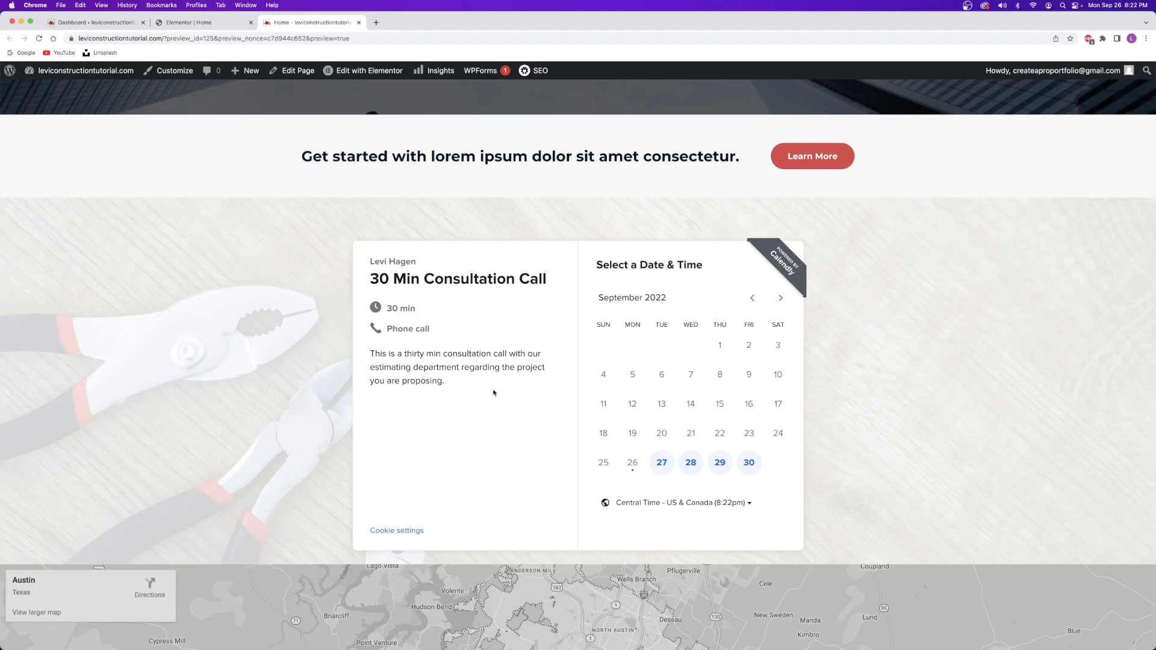
scroll(479, 391, "down", 1)
scroll(232, 377, "down", 7)
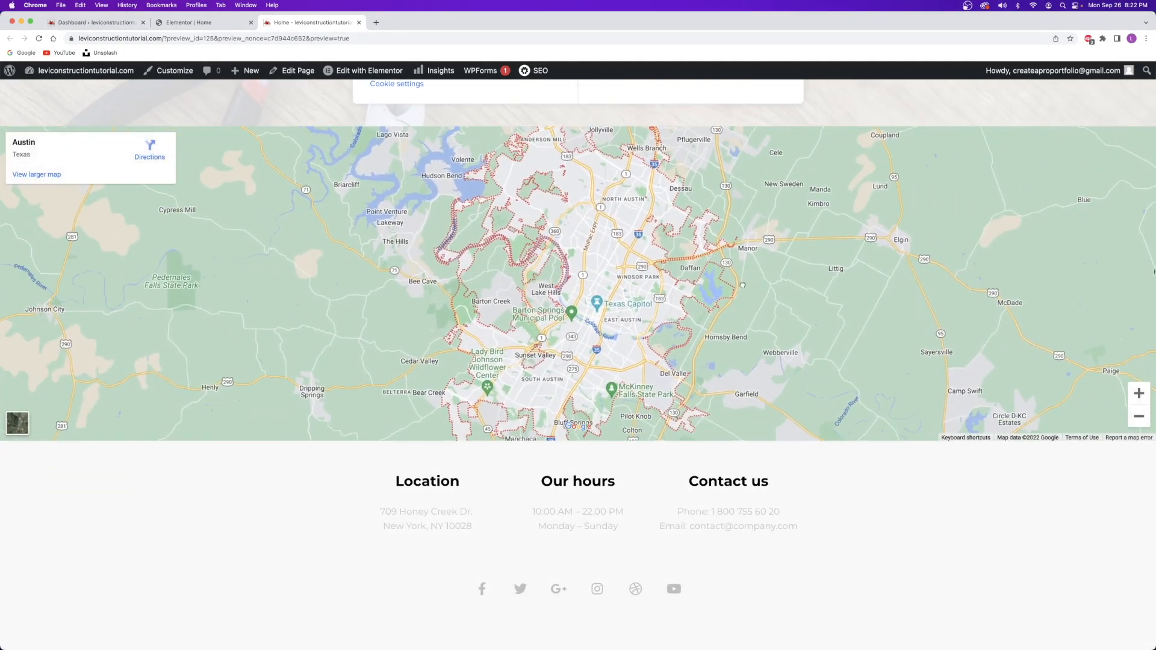
left_click(1138, 394)
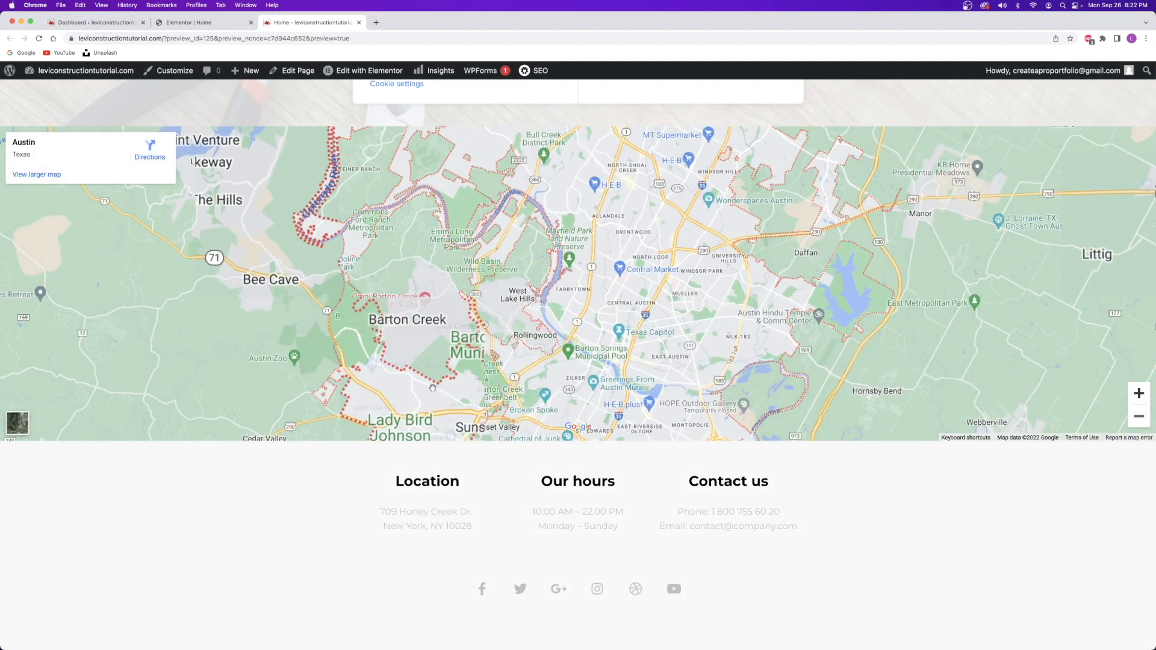
Test the Instagram feed by opening the welding sparks photo, close the opened post, and check the page footer.
scroll(424, 393, "down", 4)
scroll(424, 393, "down", 5)
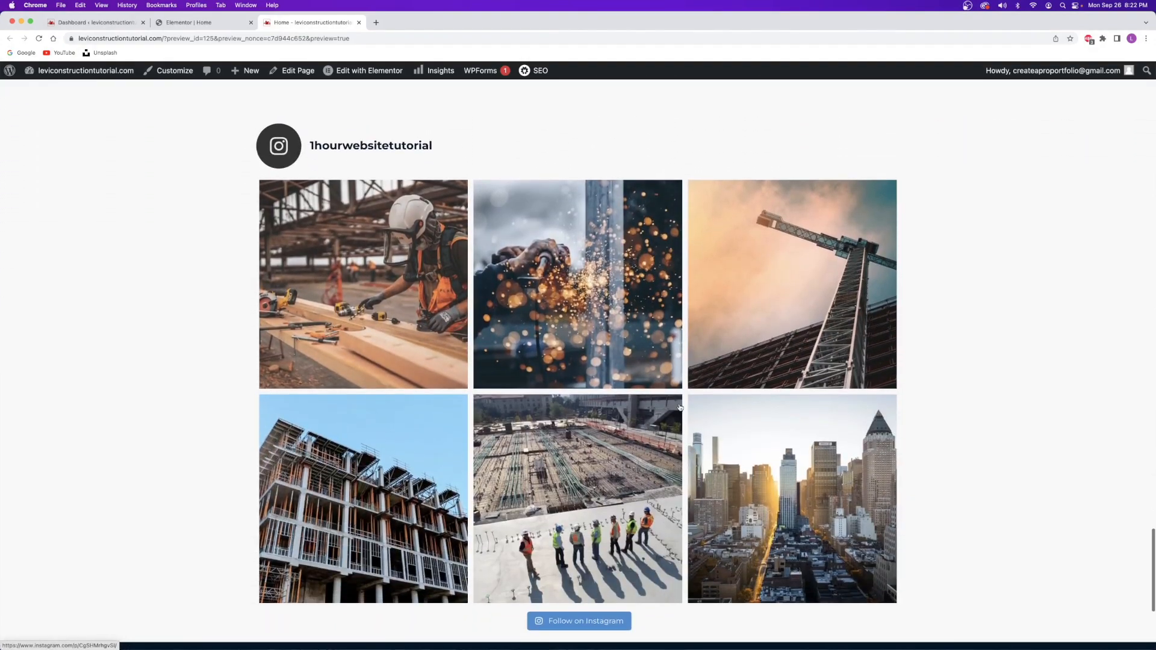
scroll(680, 407, "down", 1)
scroll(601, 391, "up", 1)
scroll(545, 379, "down", 1)
left_click(554, 289)
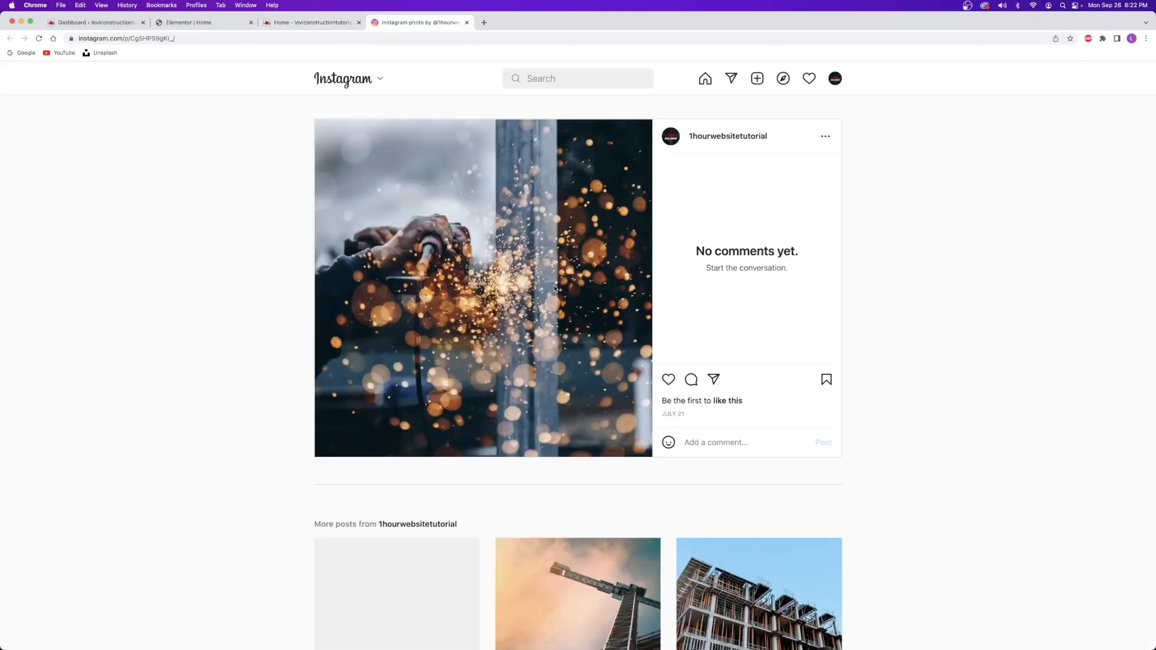
left_click(465, 23)
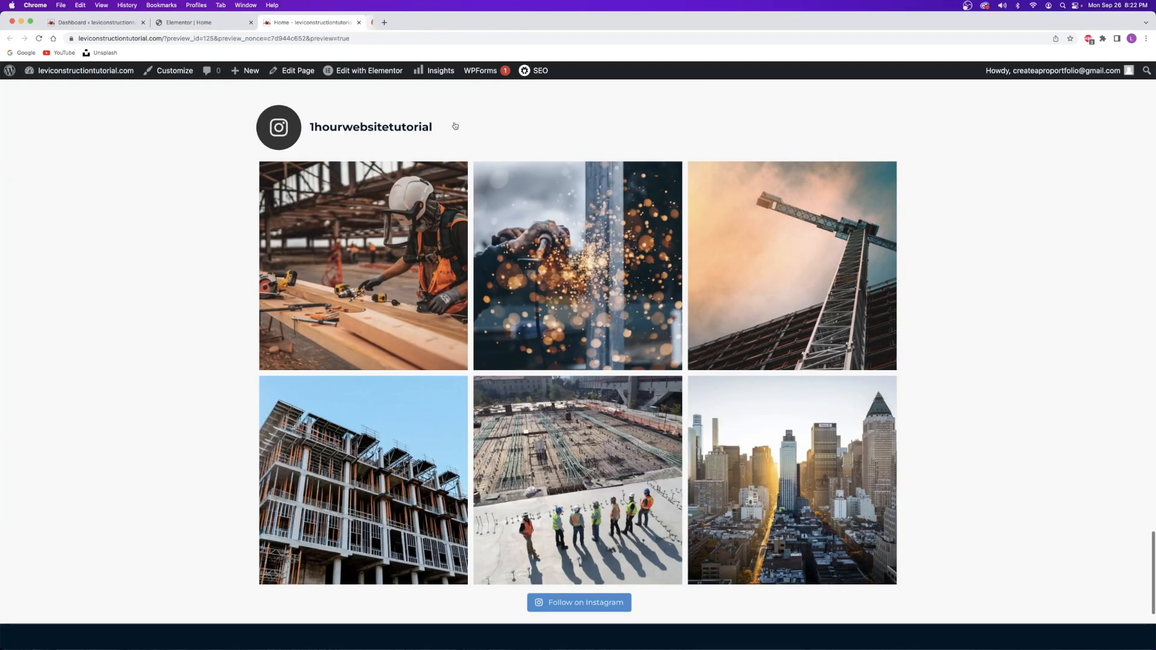
scroll(472, 275, "down", 5)
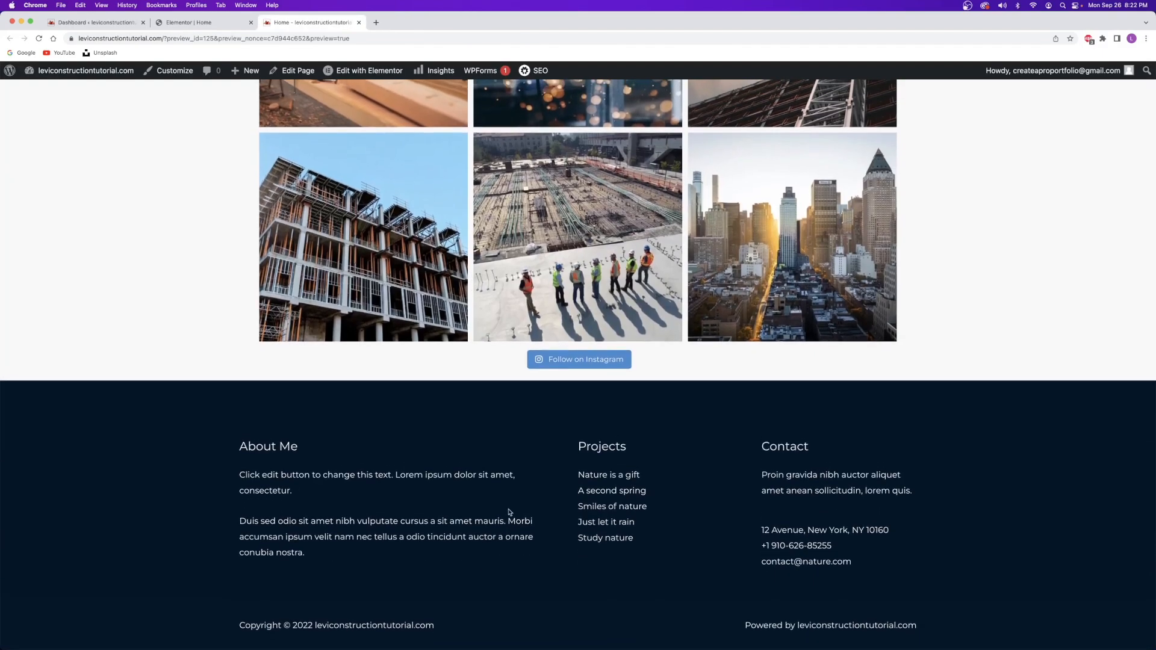
scroll(847, 549, "up", 20)
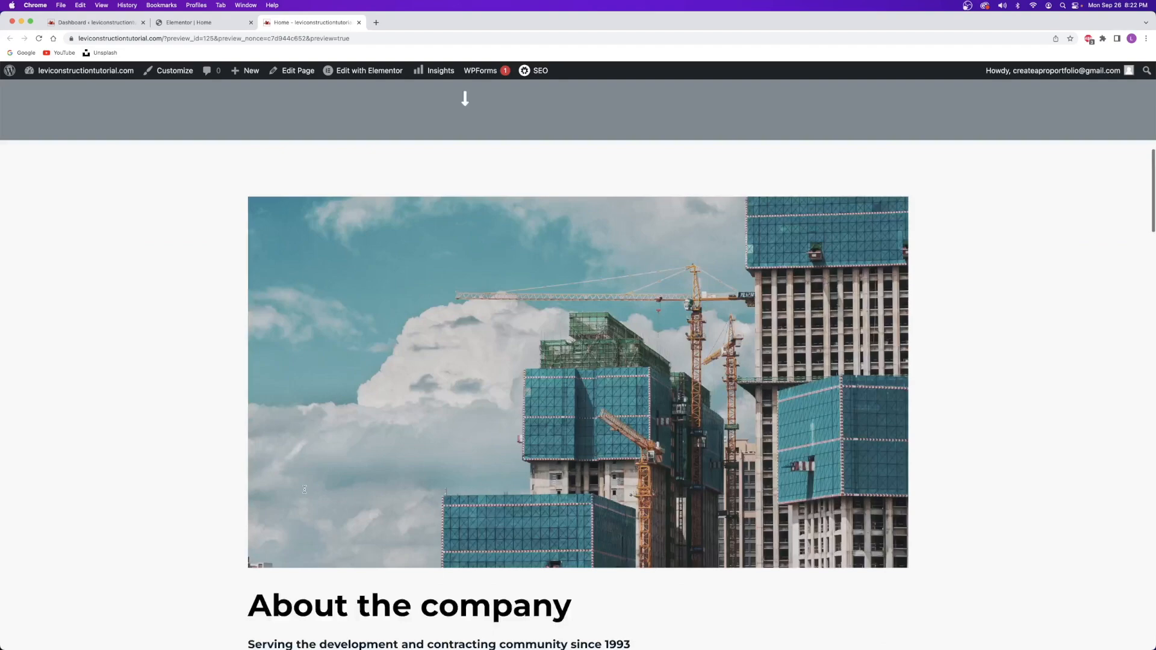